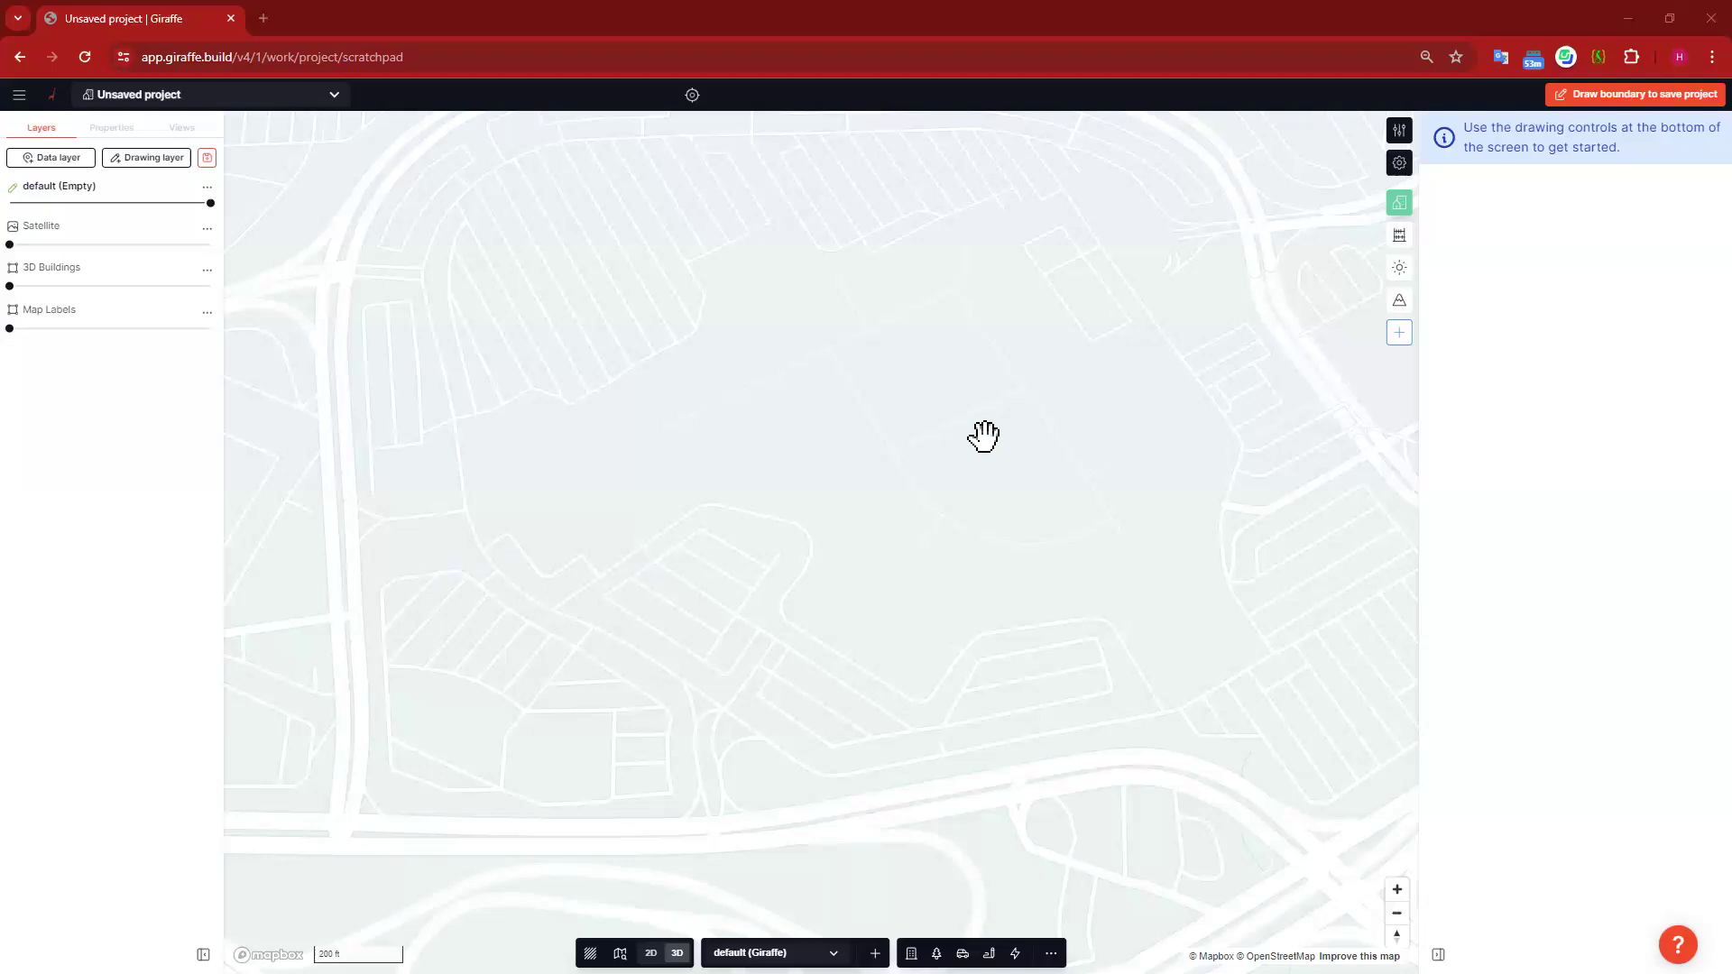
Step: Draw a rectangular Residential building on the empty map with a footprint of about 53 by 65 ft
{"action": "scroll", "coordinate": [869, 452], "scroll_direction": "up", "scroll_amount": 5}
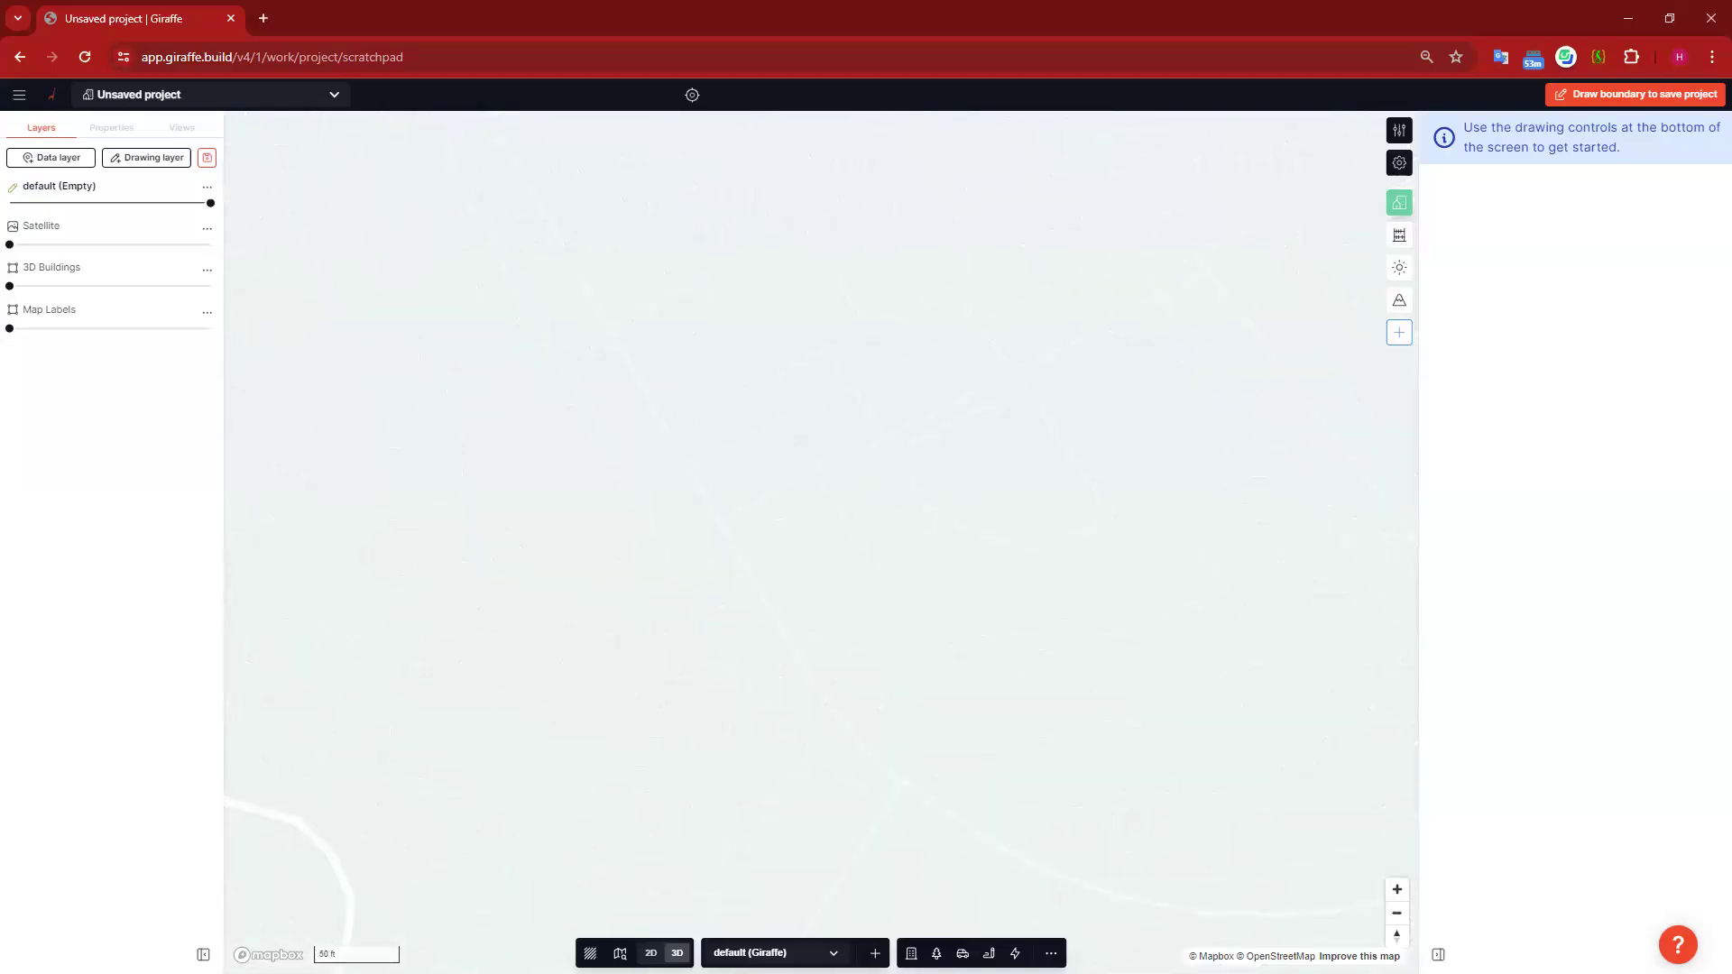
{"action": "left_click", "coordinate": [911, 953]}
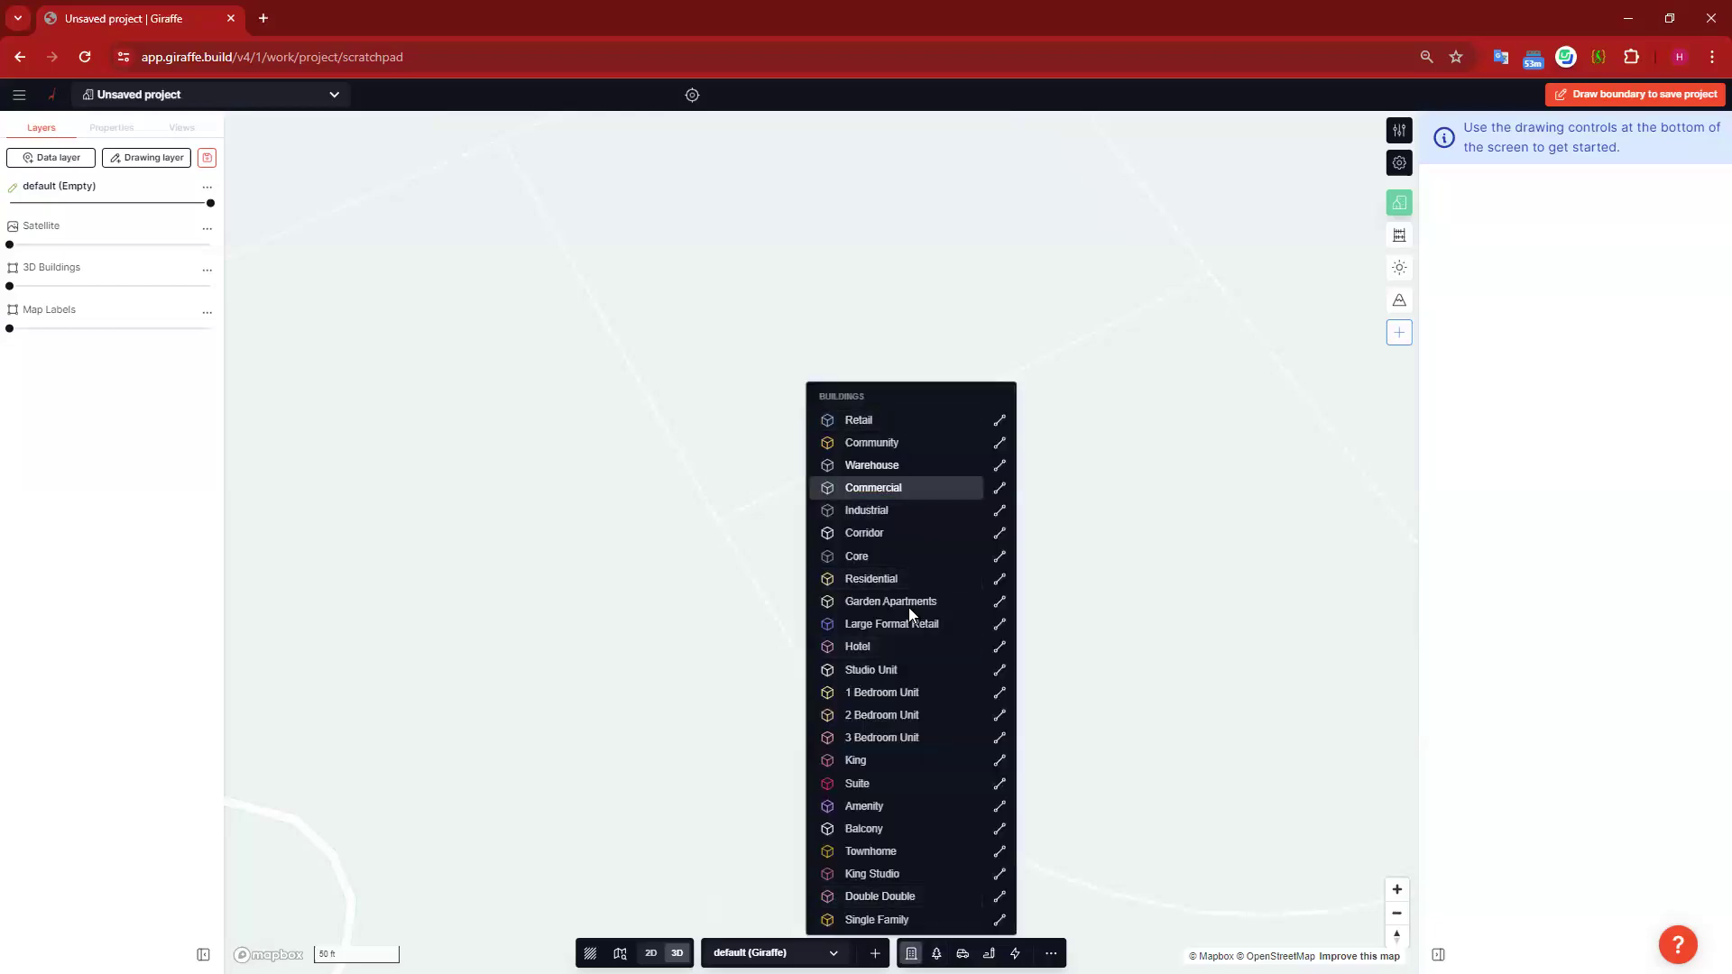
{"action": "left_click", "coordinate": [892, 578]}
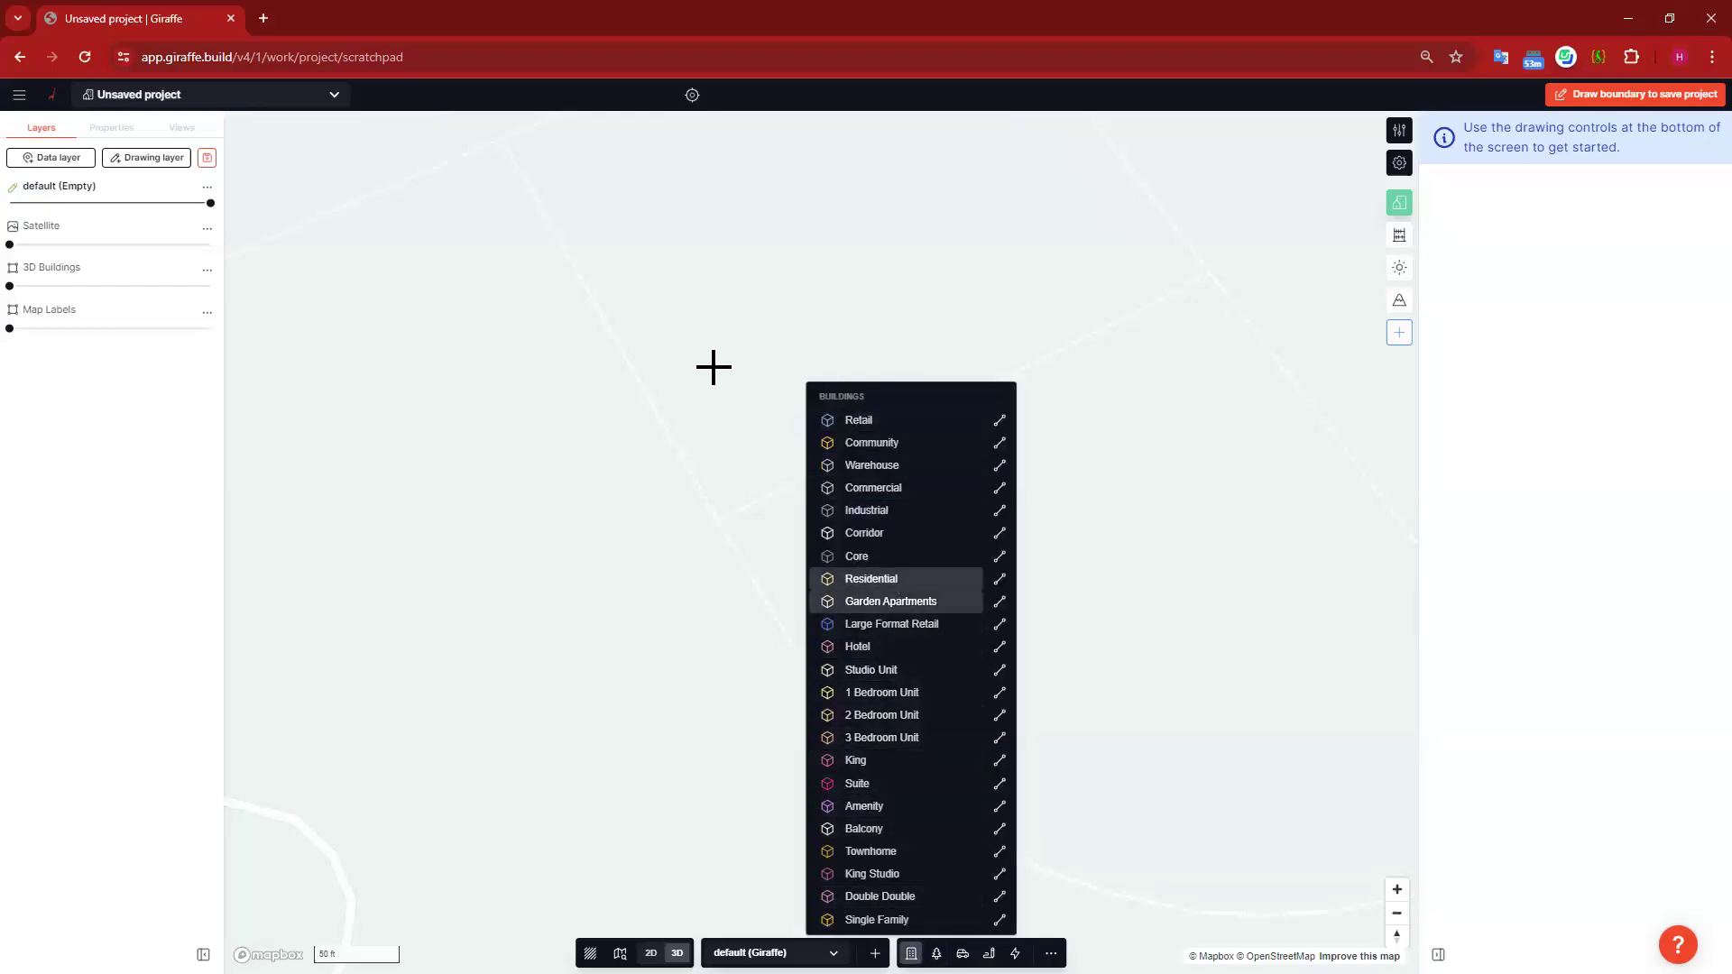
{"action": "left_click", "coordinate": [698, 371]}
{"action": "left_click", "coordinate": [765, 323]}
{"action": "left_click", "coordinate": [888, 353]}
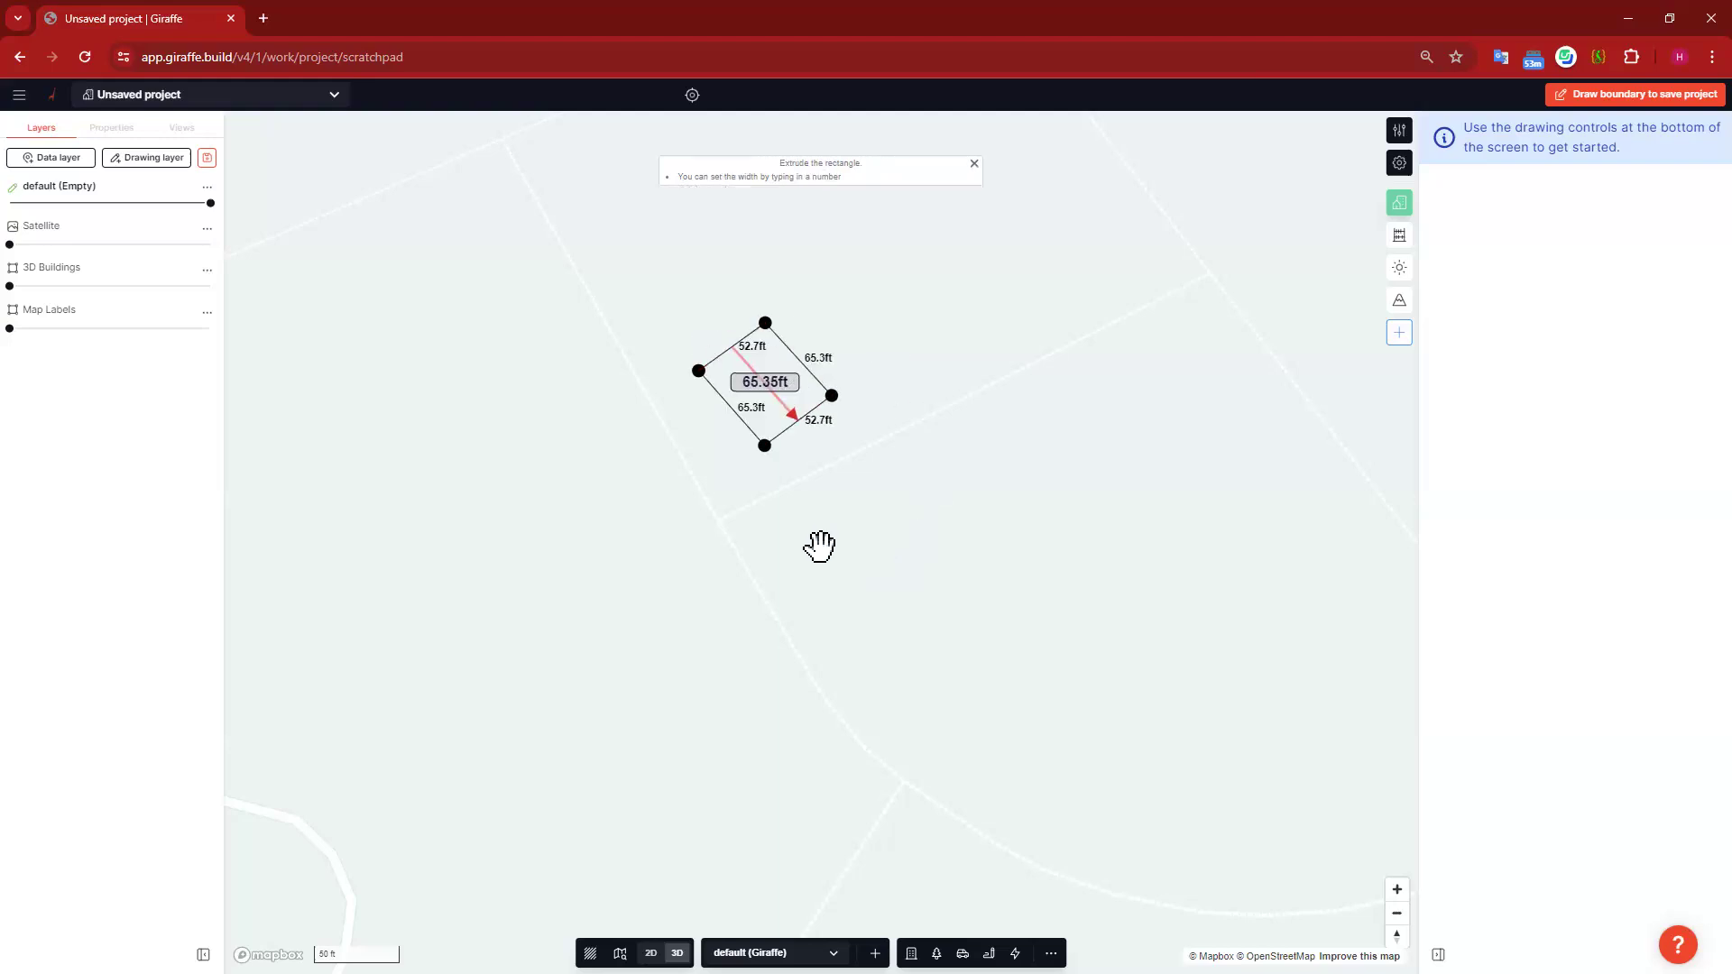
{"action": "right_click_drag", "start_coordinate": [815, 541], "coordinate": [817, 572]}
{"action": "right_click_drag", "start_coordinate": [931, 460], "coordinate": [1006, 402]}
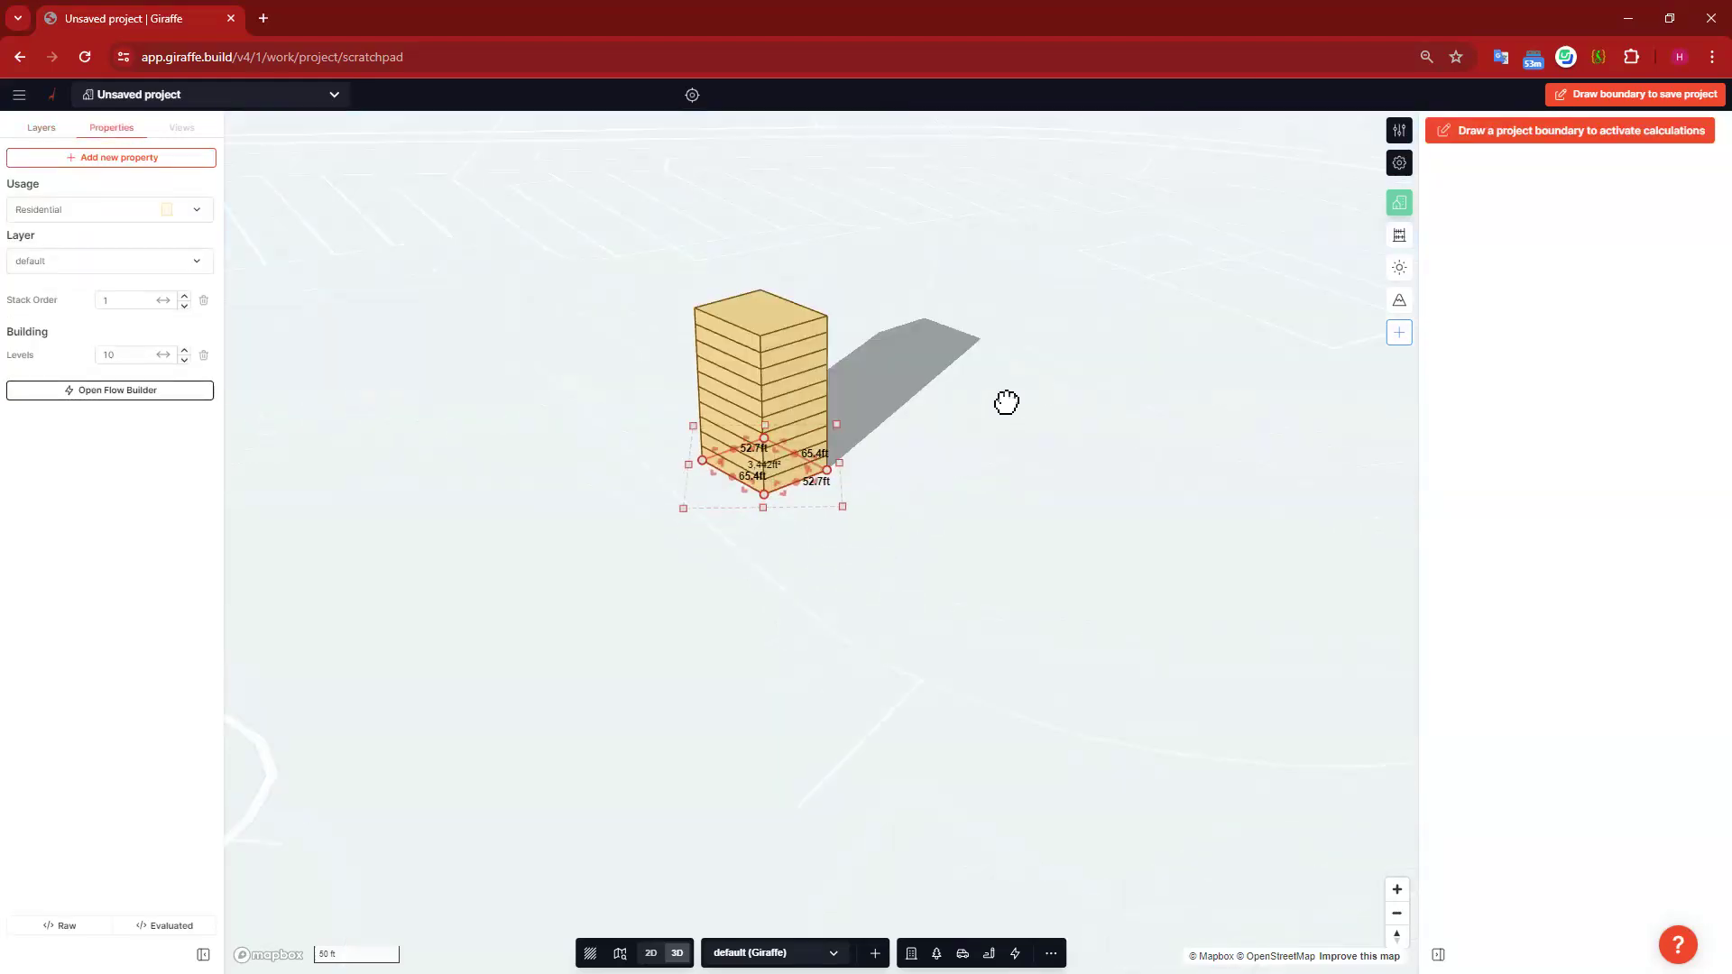
{"action": "left_click_drag", "start_coordinate": [923, 374], "coordinate": [947, 433]}
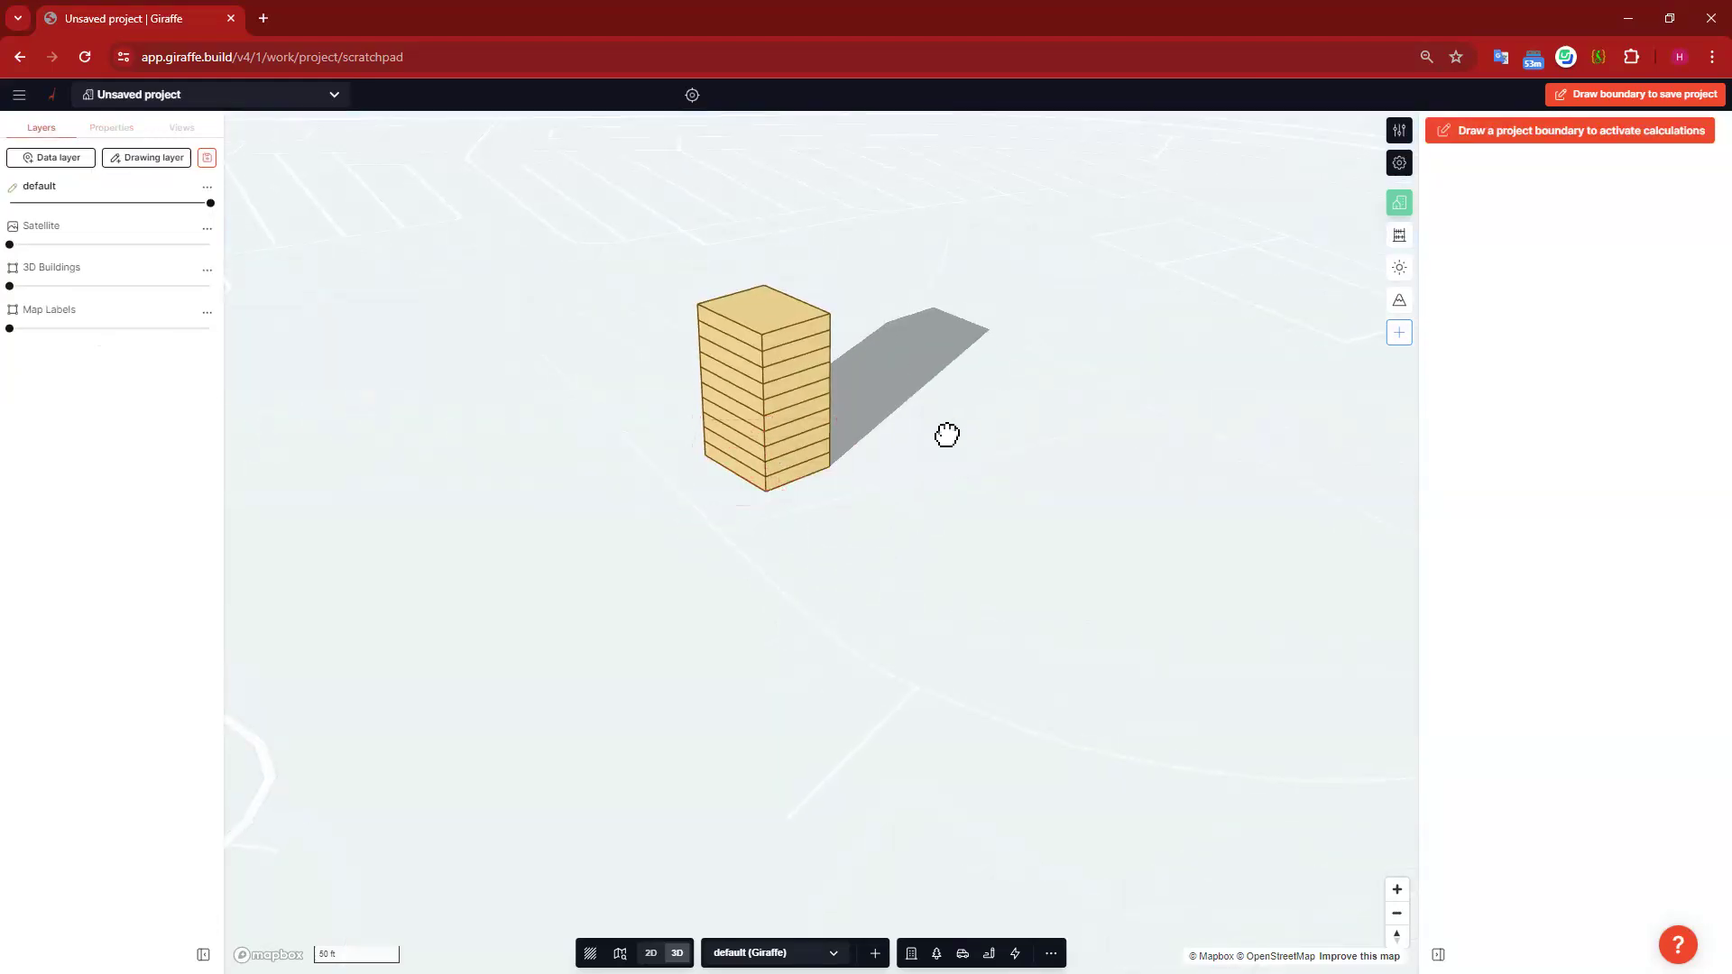
Step: Delete the Residential building from the map
{"action": "left_click", "coordinate": [782, 481]}
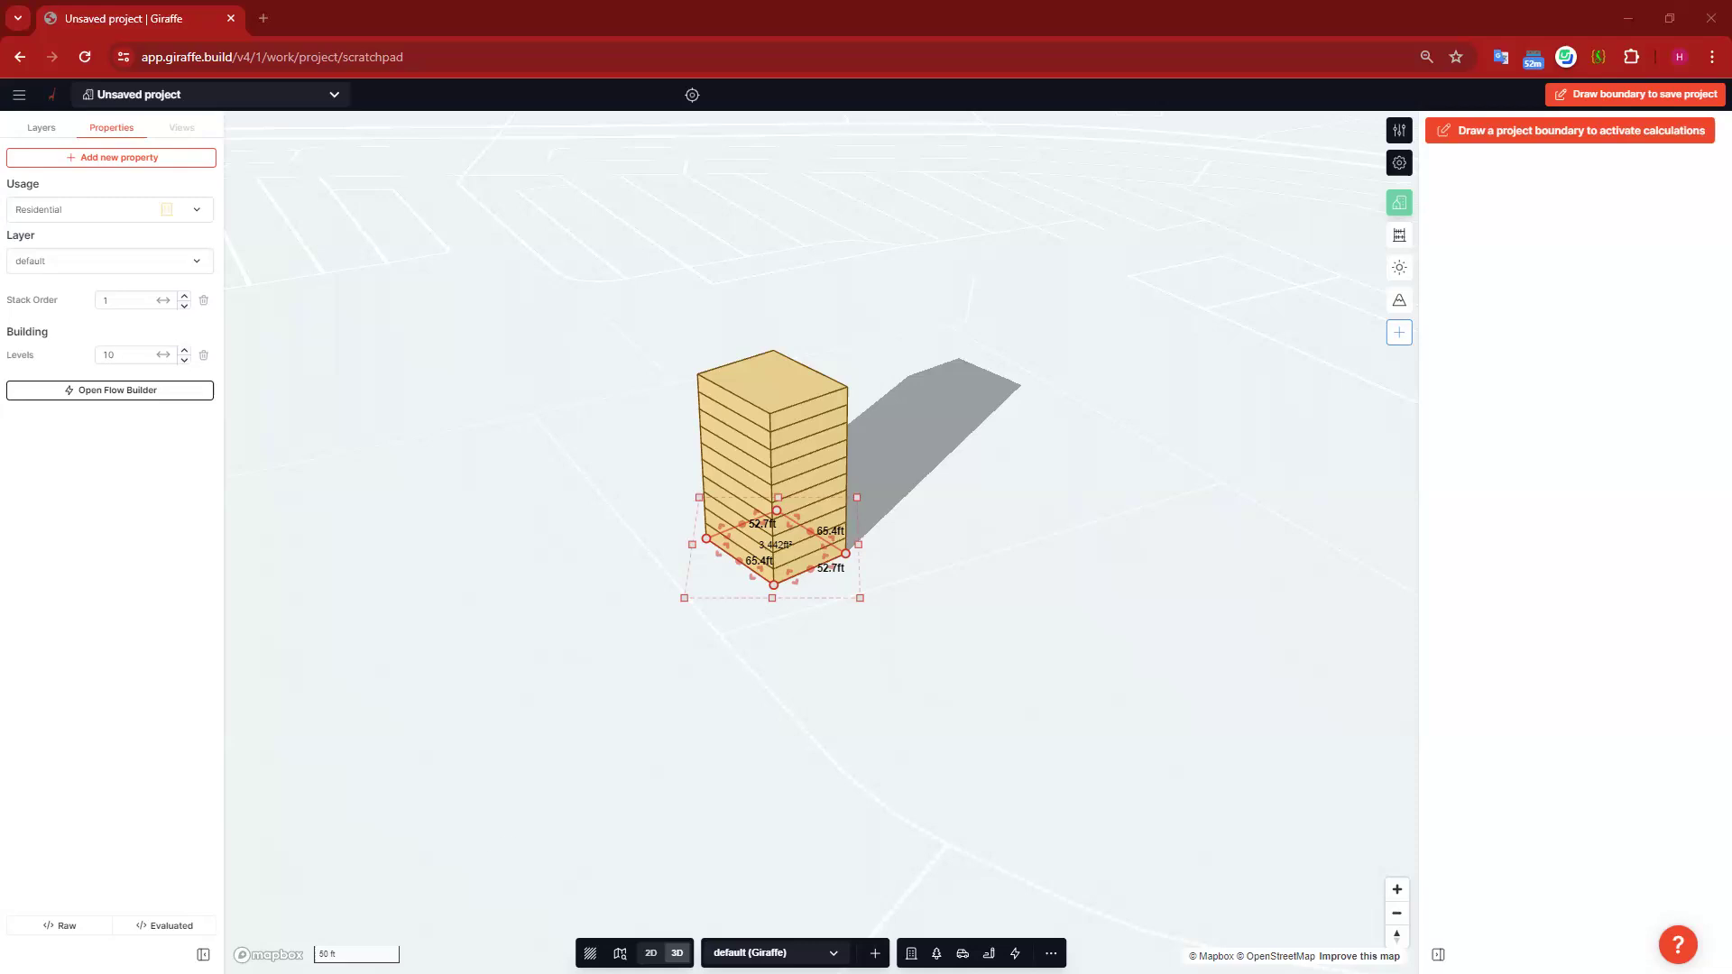
{"action": "left_click", "coordinate": [880, 537]}
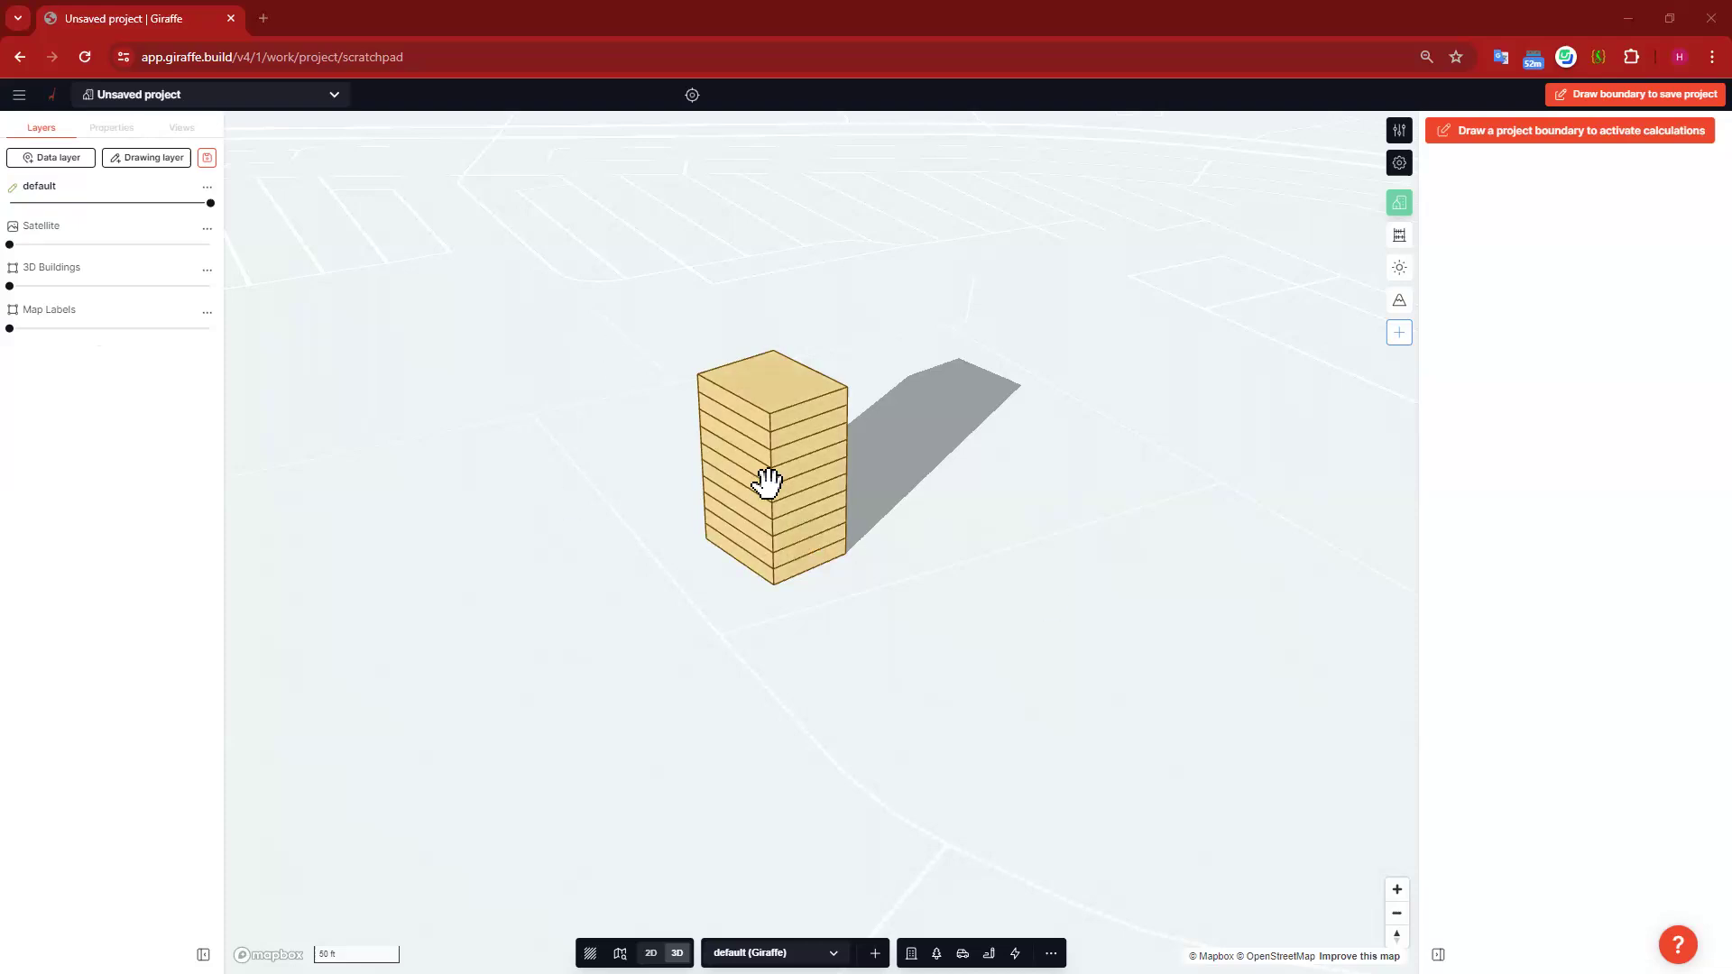
{"action": "left_click", "coordinate": [769, 484]}
{"action": "key", "text": "Delete"}
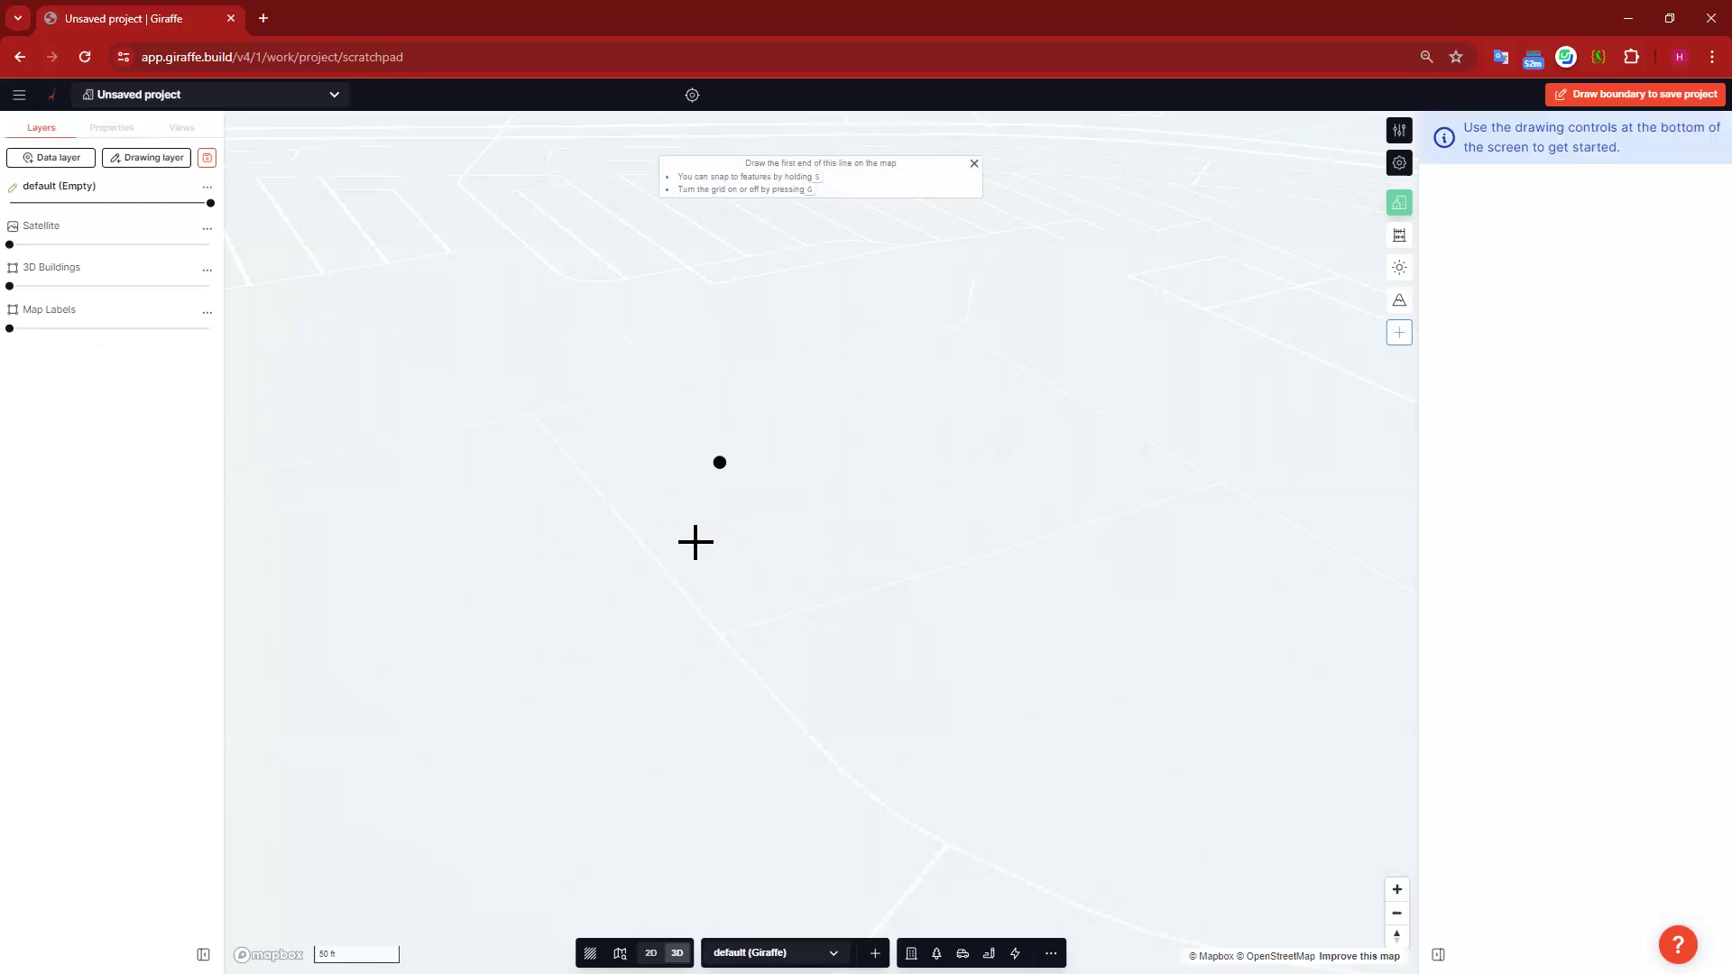
Step: Draw a straight diagonal line about 194 ft long in the middle of the map
{"action": "left_click", "coordinate": [690, 539]}
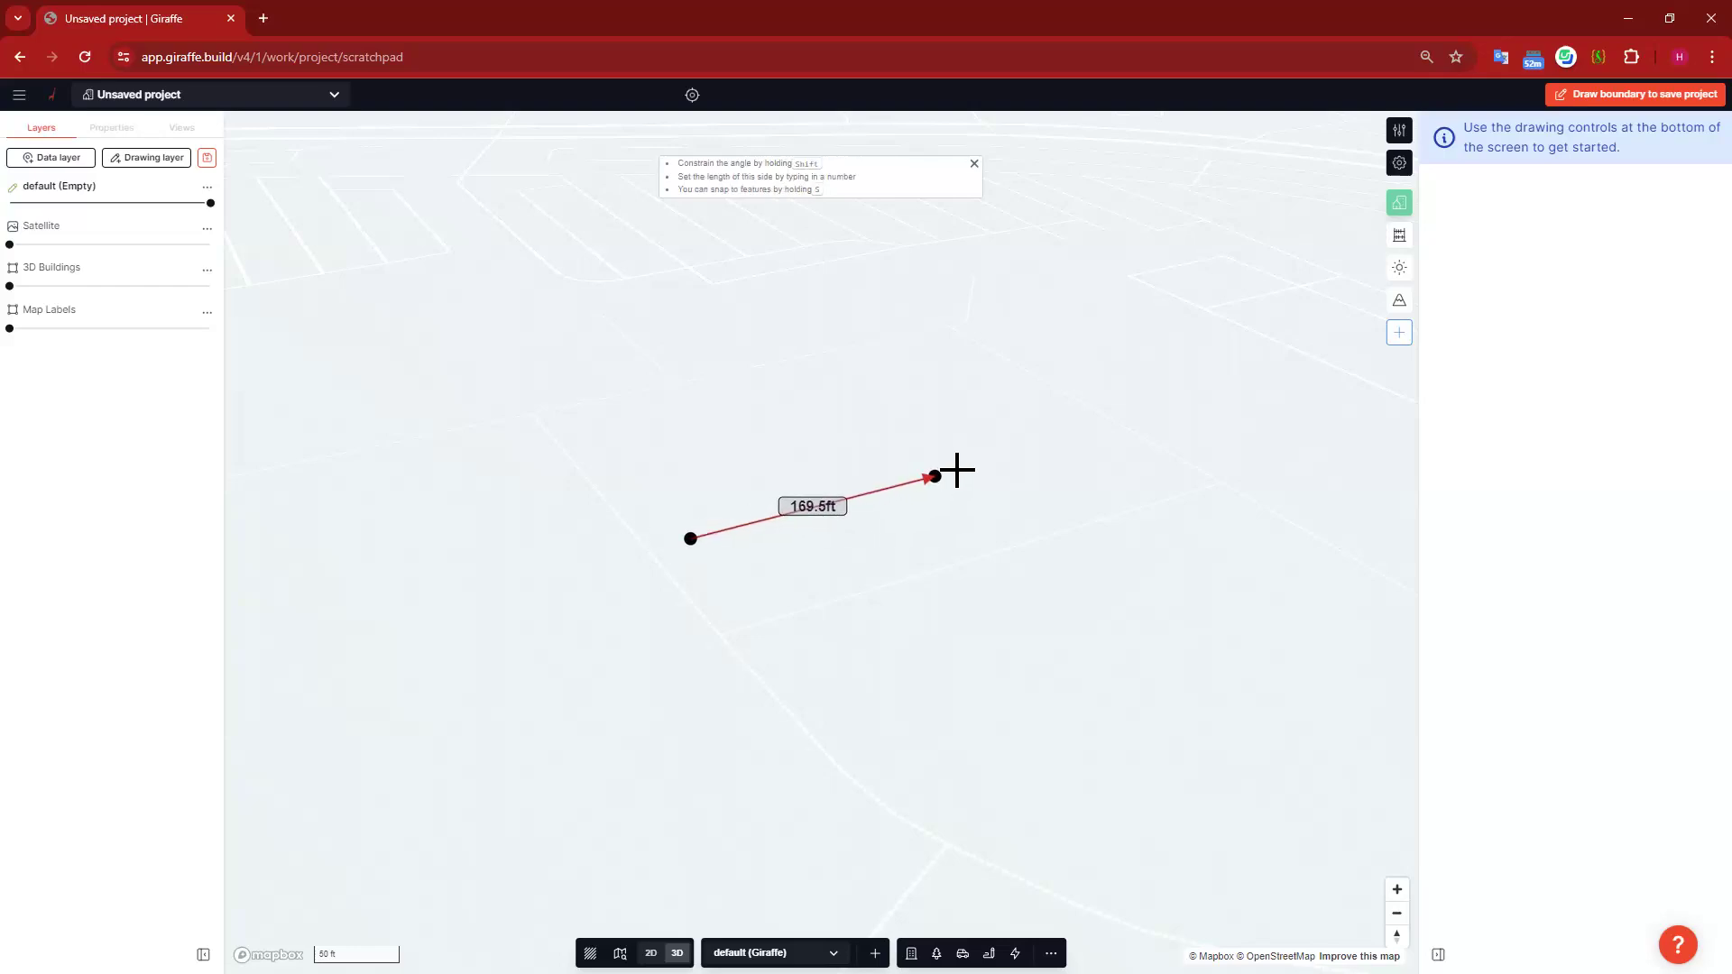
{"action": "double_click", "coordinate": [965, 469]}
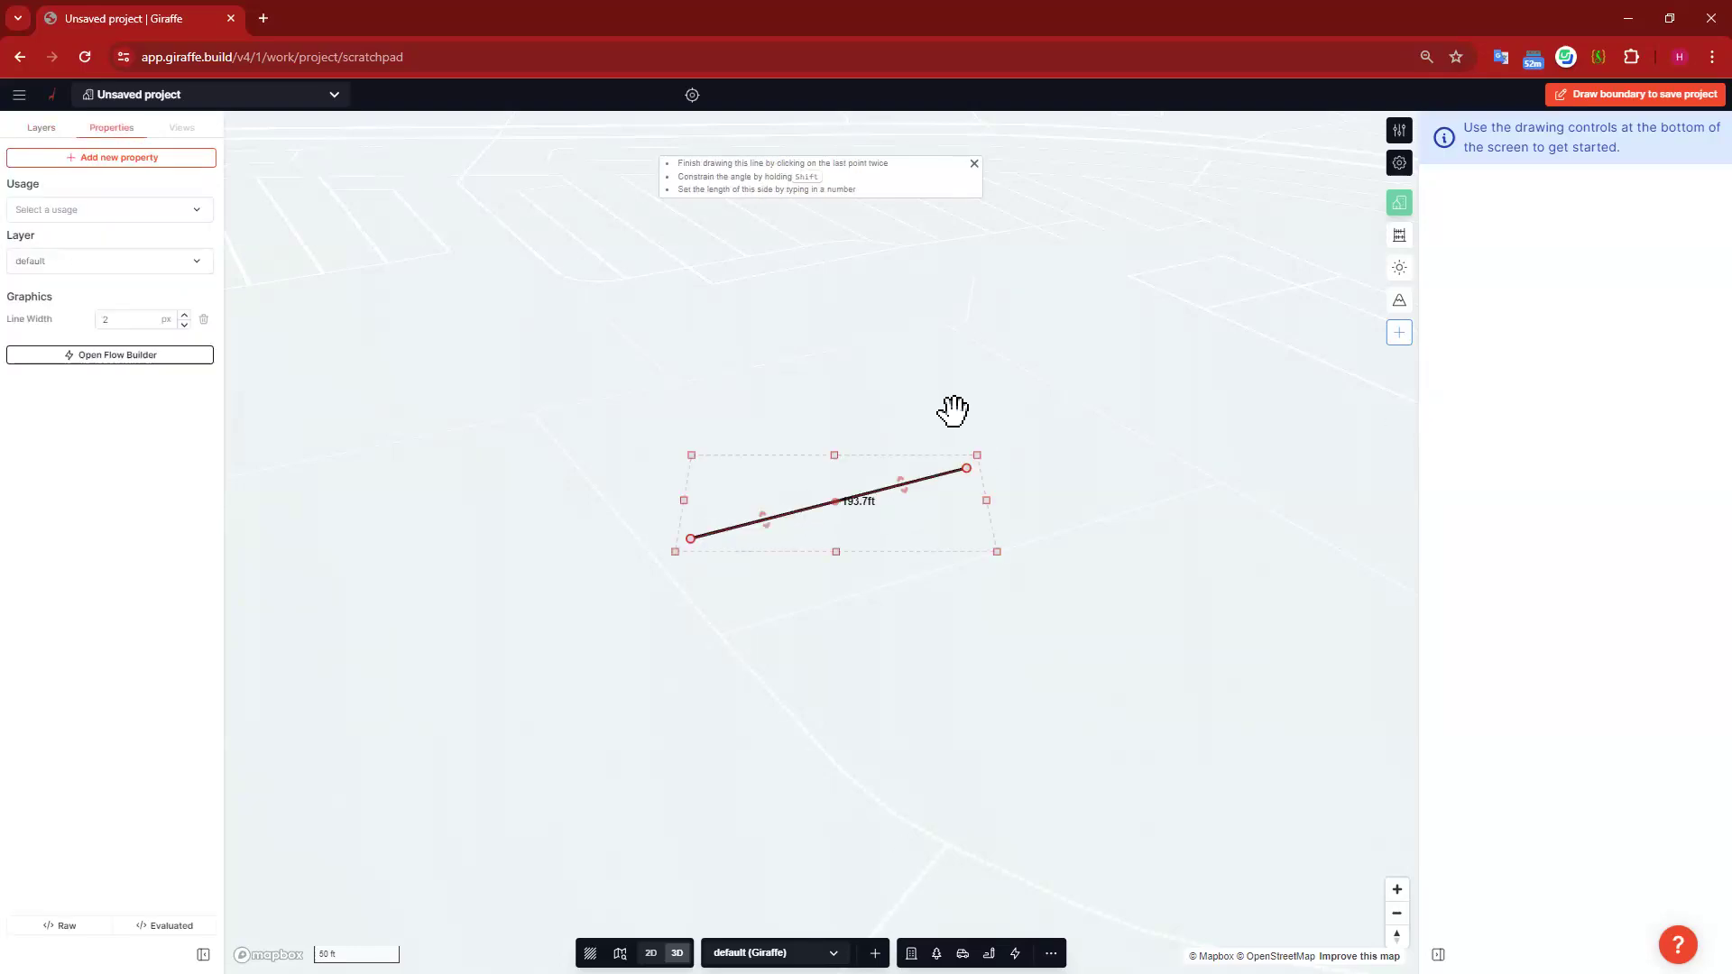
{"action": "left_click_drag", "start_coordinate": [1025, 451], "coordinate": [1019, 556]}
{"action": "right_click_drag", "start_coordinate": [1019, 555], "coordinate": [1047, 490]}
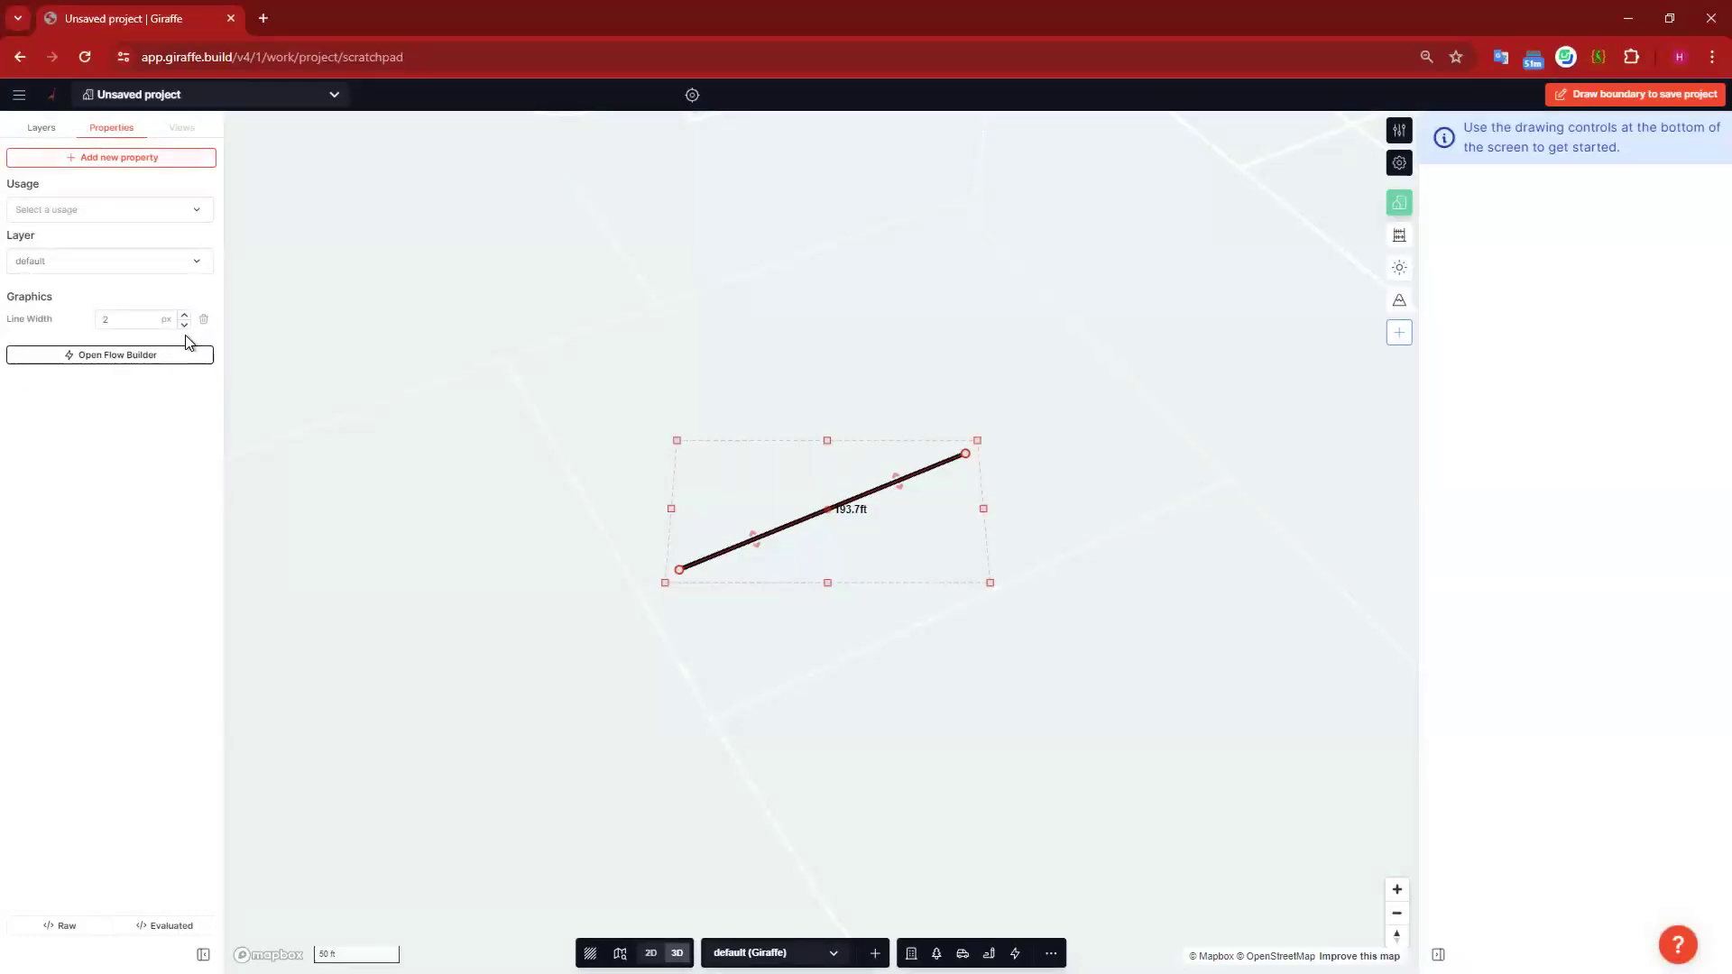
Step: Apply the quick transformation "Points along line (set spacing)" to the drawn line
{"action": "left_click", "coordinate": [120, 359]}
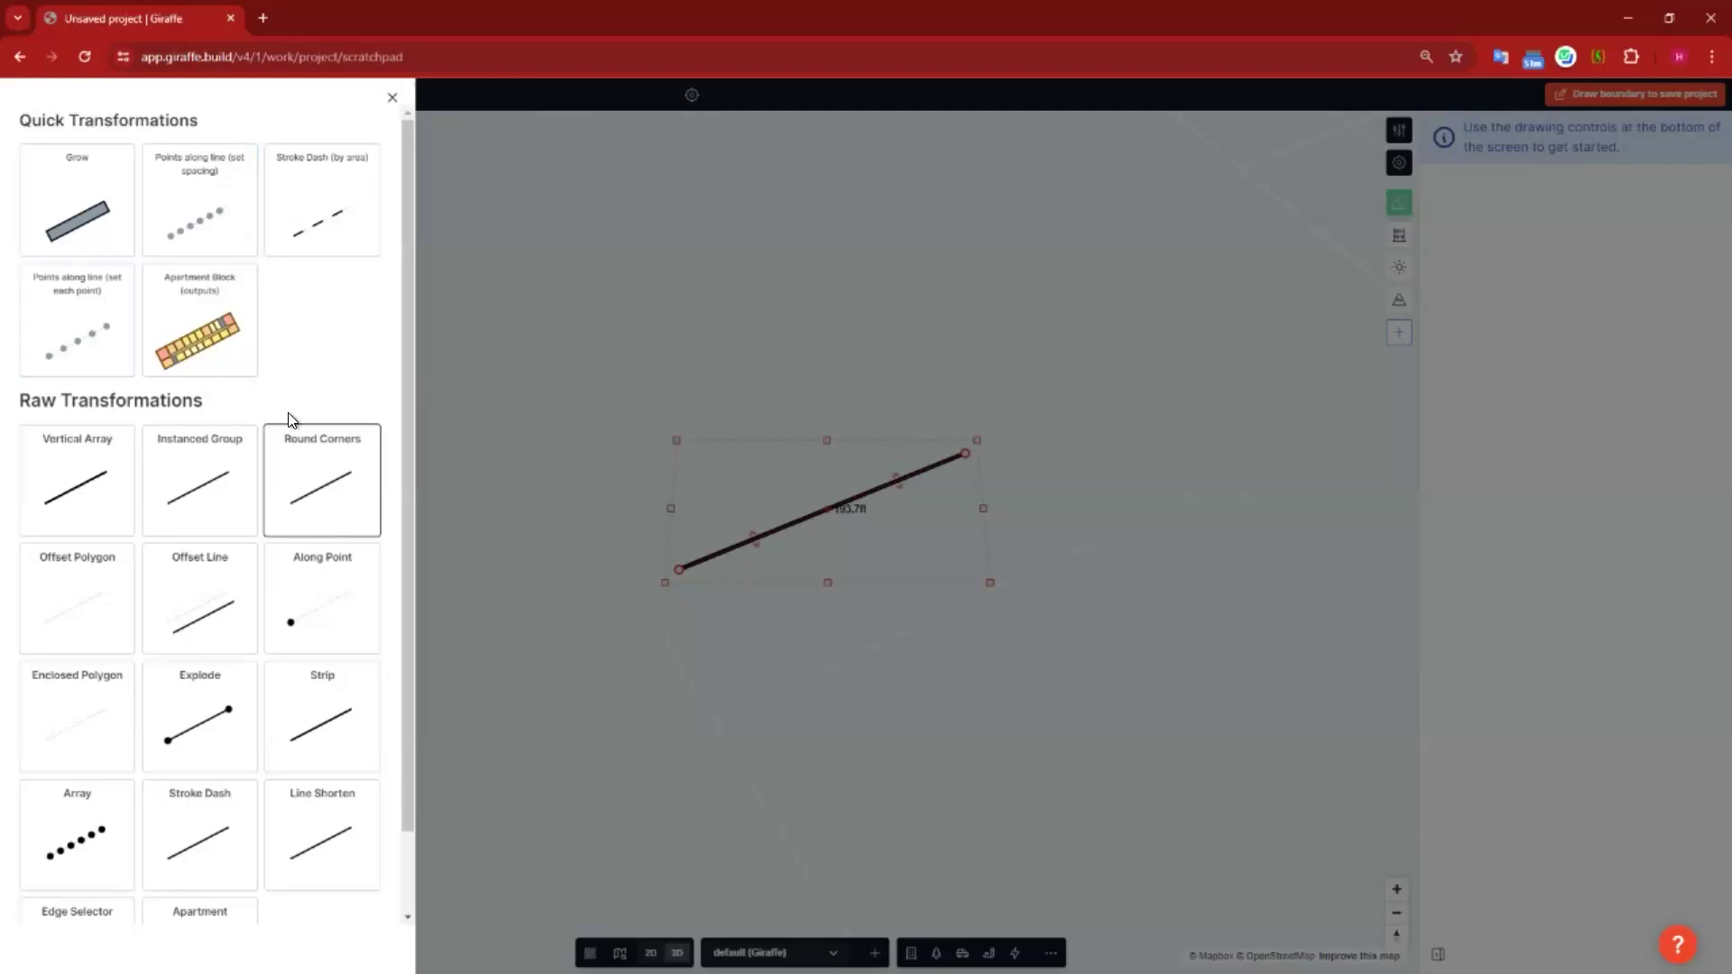
{"action": "scroll", "coordinate": [330, 495], "scroll_direction": "down", "scroll_amount": 1}
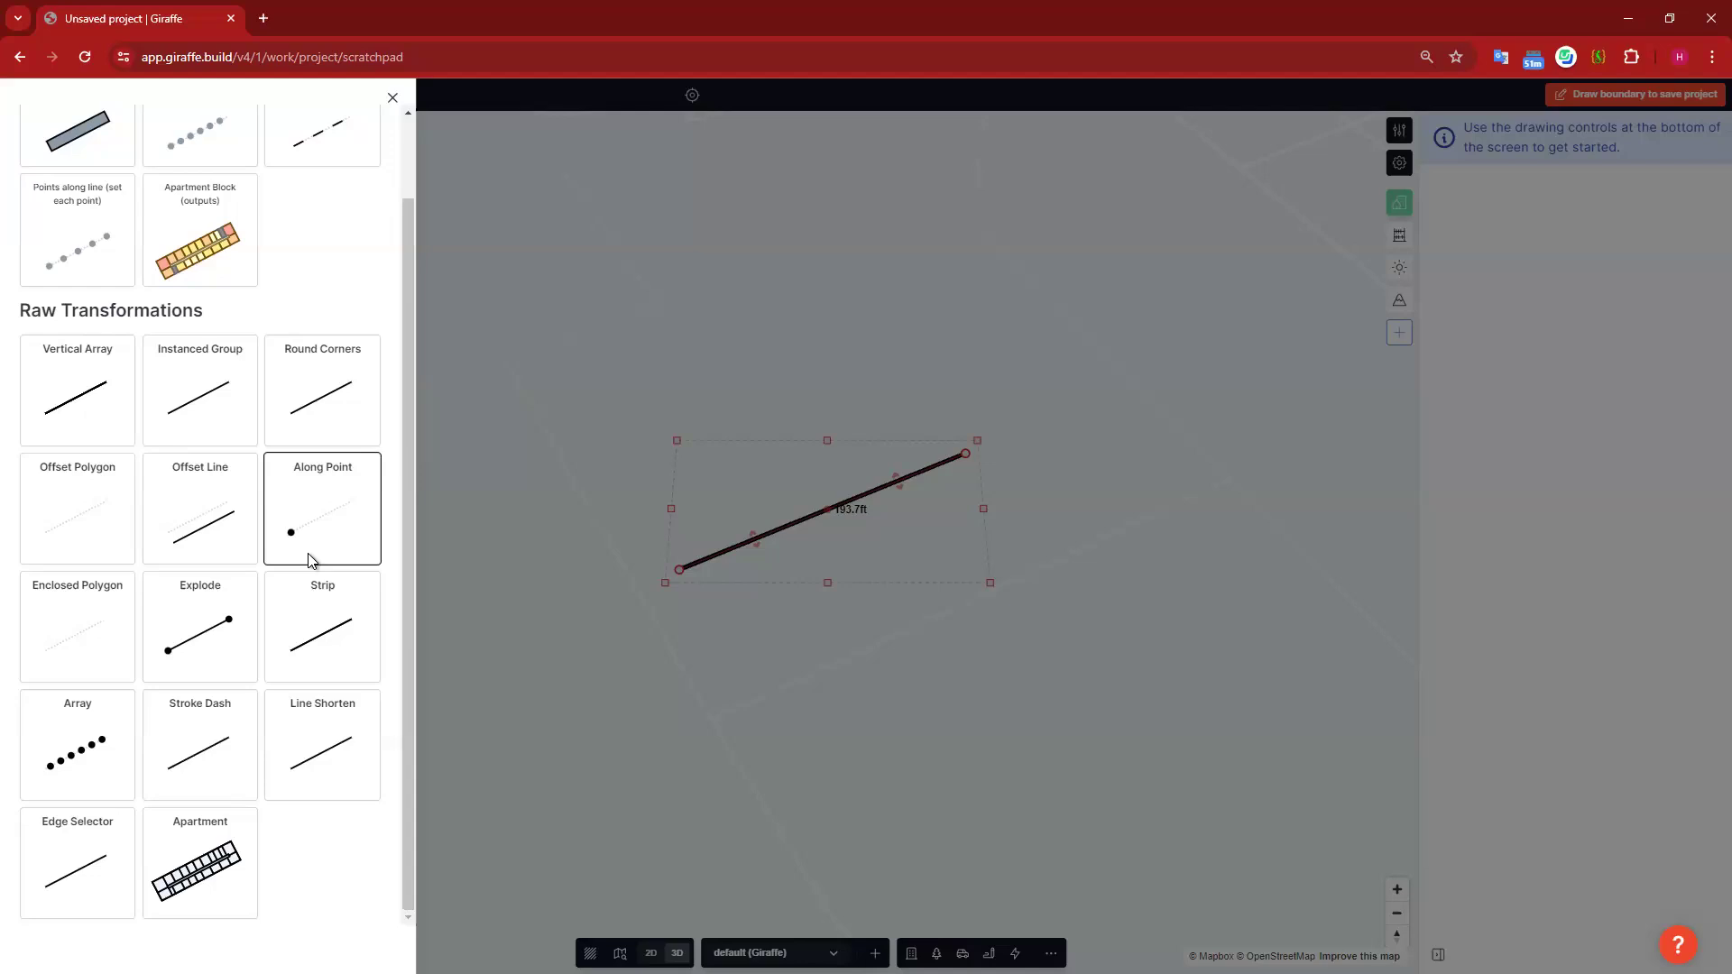
{"action": "scroll", "coordinate": [349, 214], "scroll_direction": "up", "scroll_amount": 1}
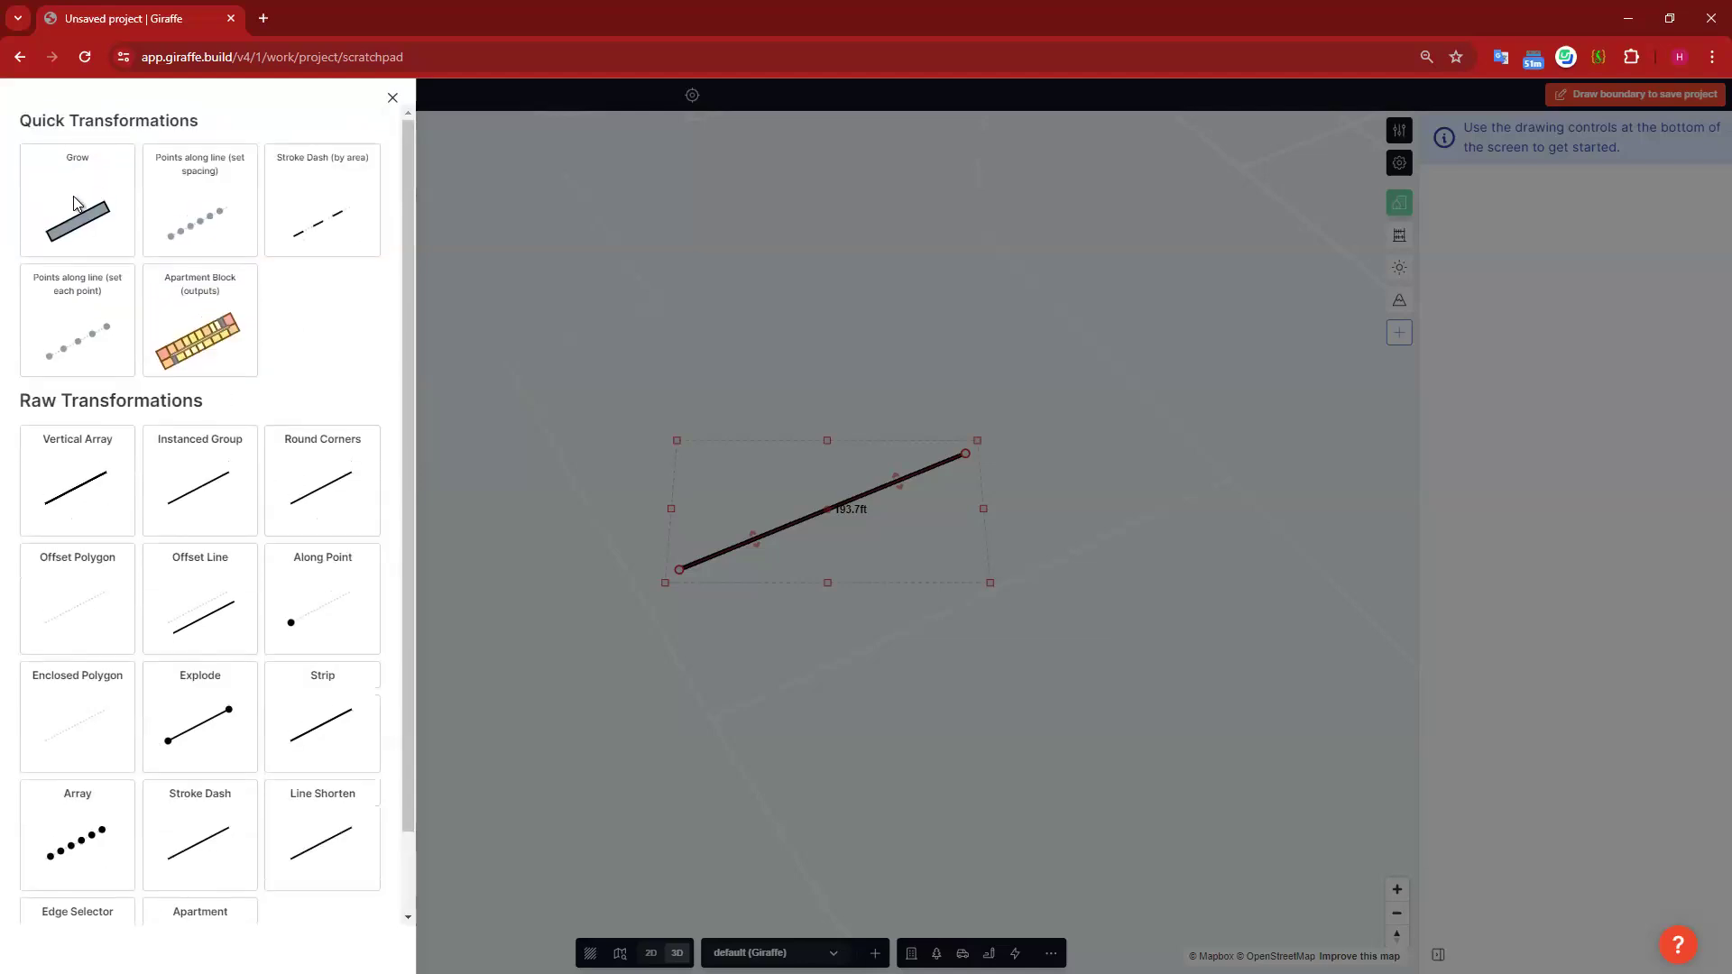
{"action": "left_click_drag", "start_coordinate": [69, 120], "coordinate": [208, 124]}
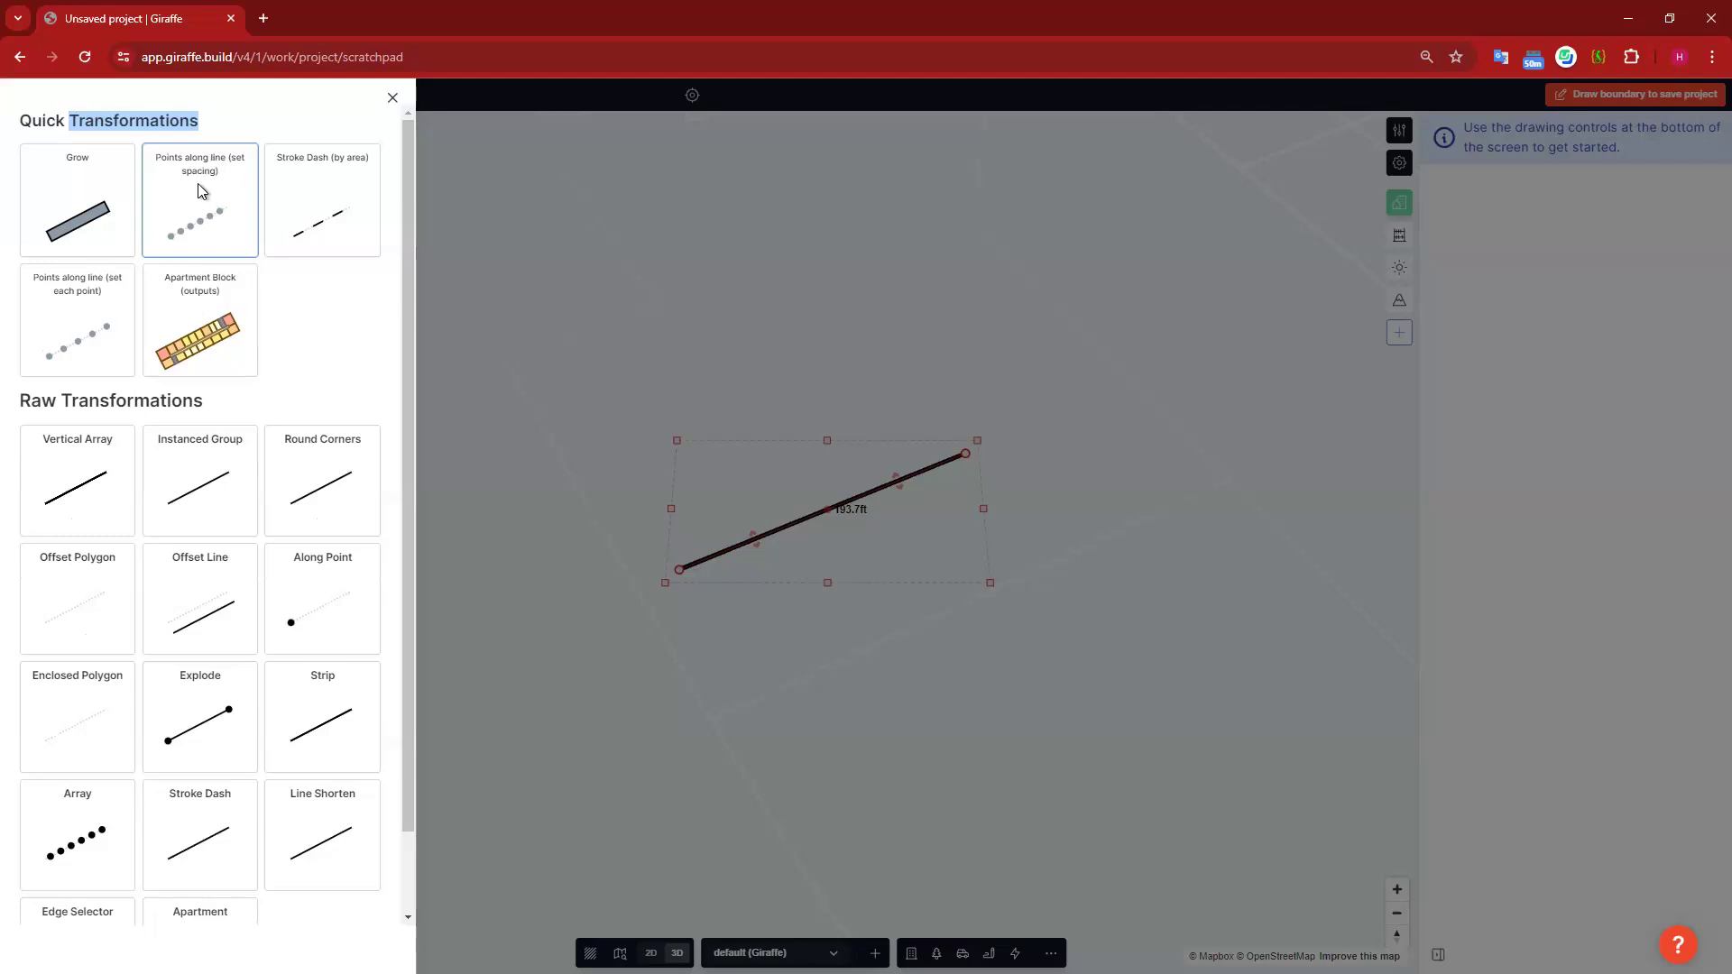
{"action": "key", "text": "ctrl"}
{"action": "key", "text": "ctrl"}
{"action": "key", "text": "ctrl"}
{"action": "left_click", "coordinate": [201, 210]}
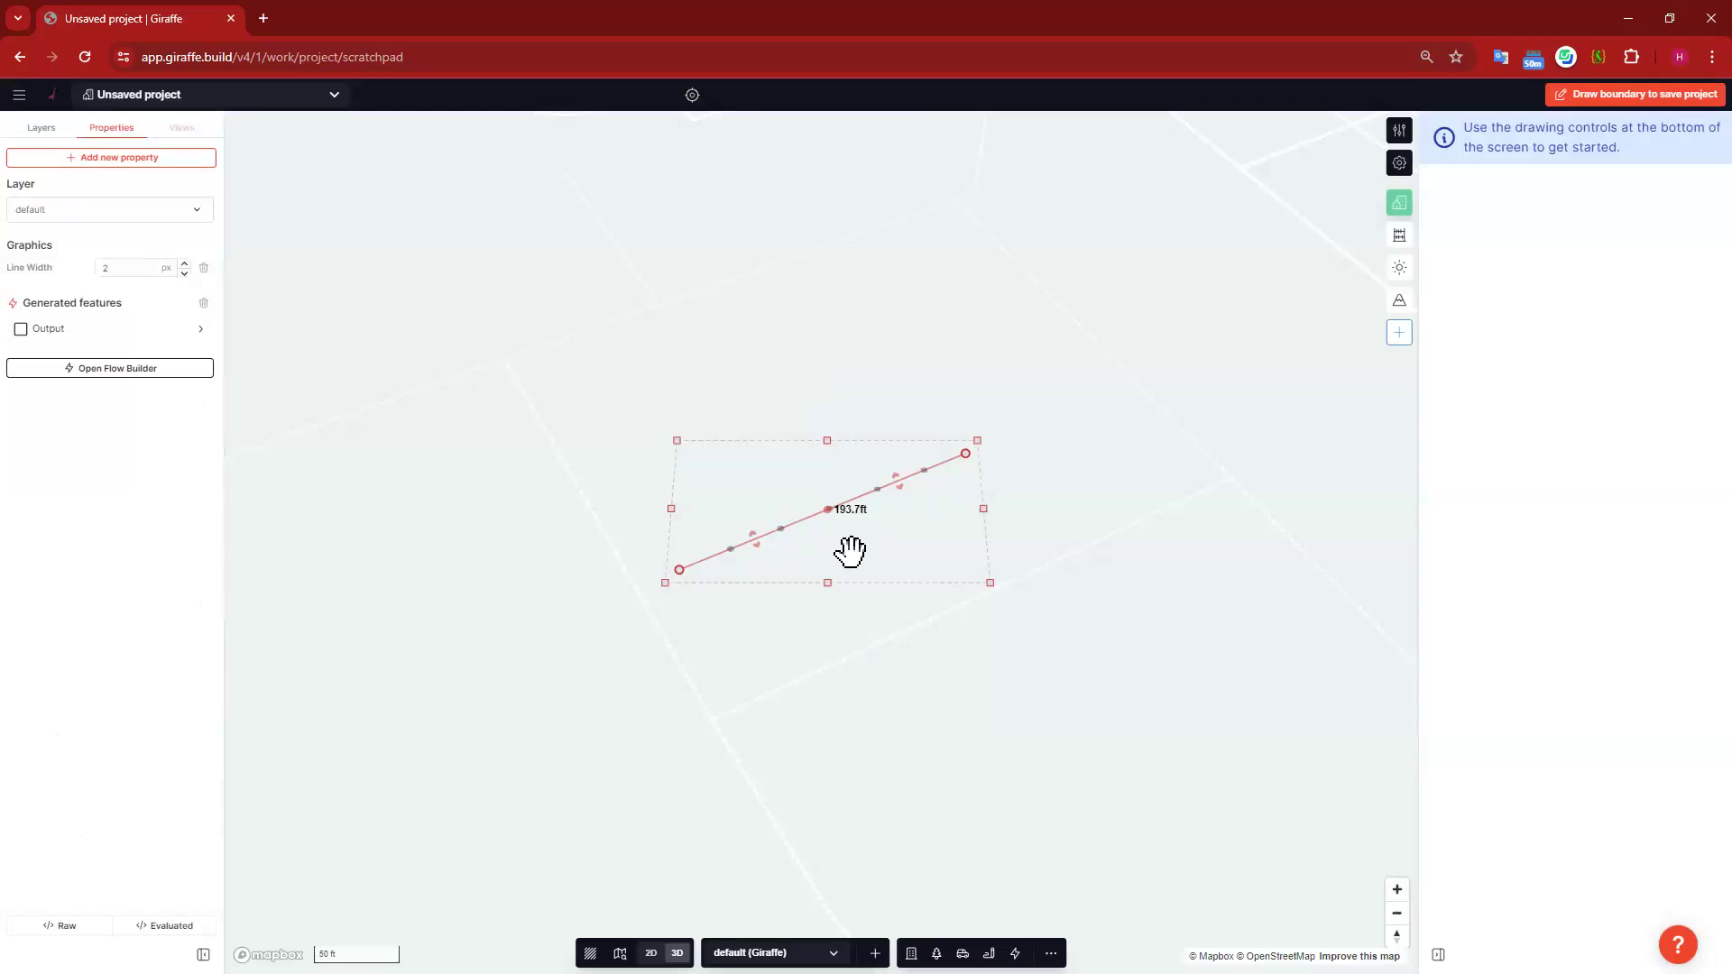
Step: Inspect the points generated along the line, with the line deselected and selected
{"action": "scroll", "coordinate": [875, 505], "scroll_direction": "up", "scroll_amount": 5}
{"action": "right_click_drag", "start_coordinate": [905, 511], "coordinate": [938, 487]}
{"action": "left_click", "coordinate": [1267, 376]}
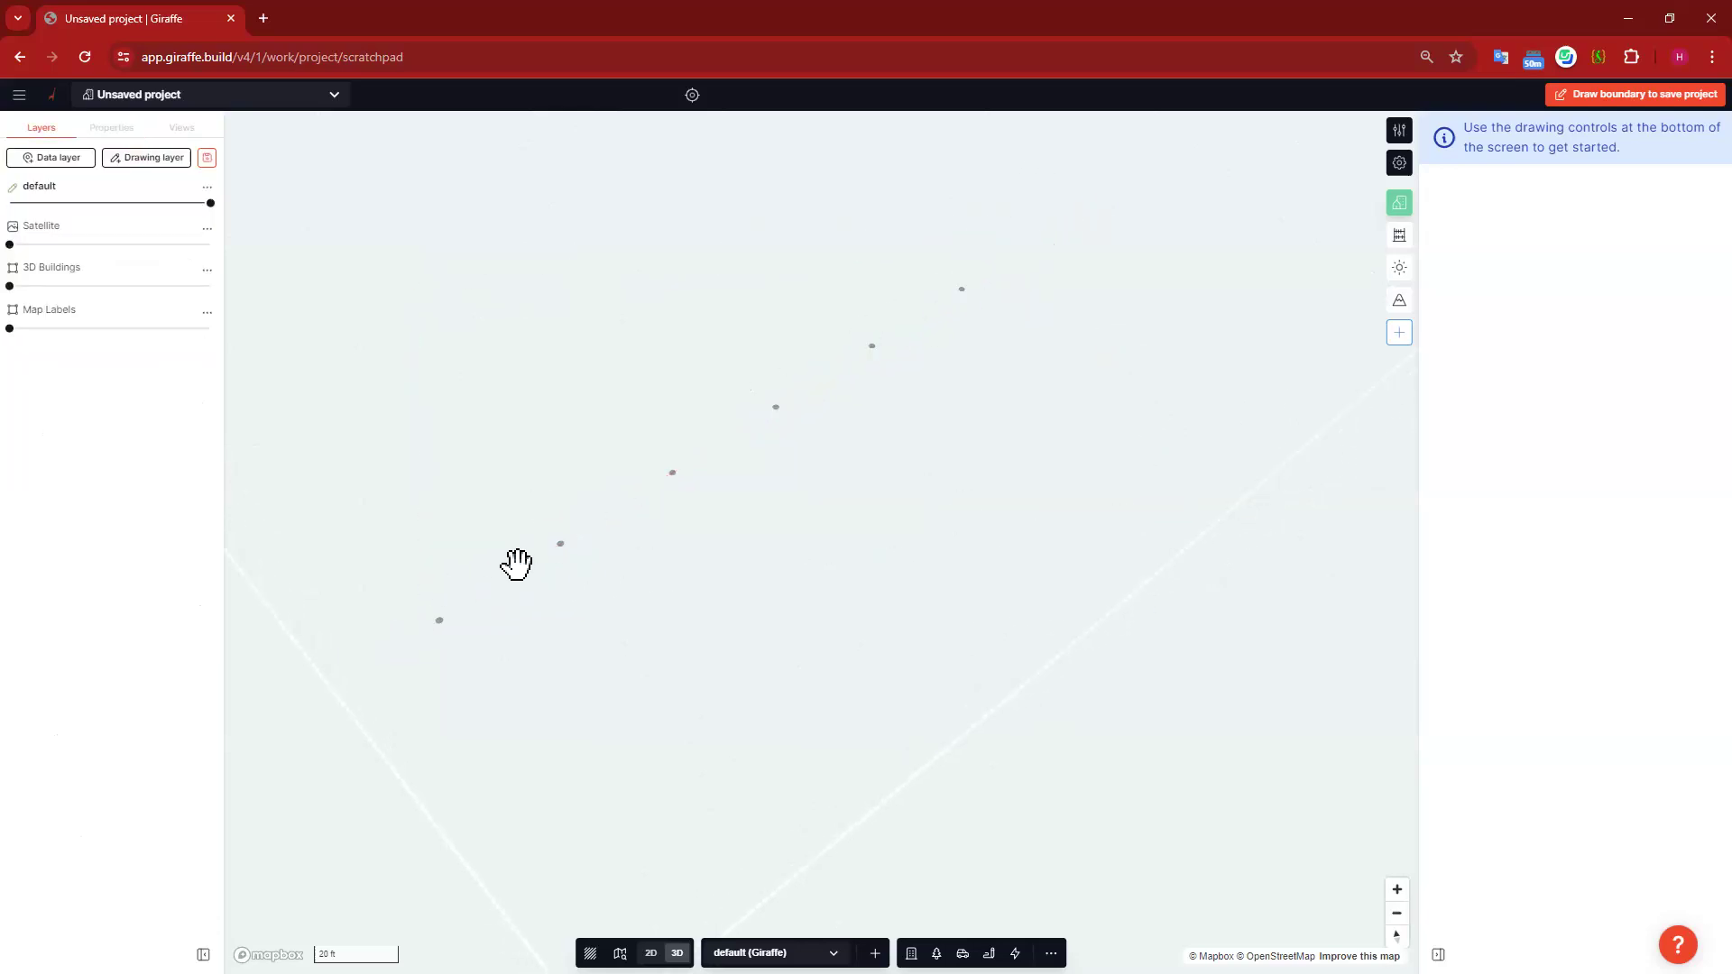
{"action": "left_click", "coordinate": [963, 285]}
{"action": "left_click", "coordinate": [867, 344]}
{"action": "left_click", "coordinate": [870, 342]}
{"action": "right_click_drag", "start_coordinate": [1226, 414], "coordinate": [715, 529]}
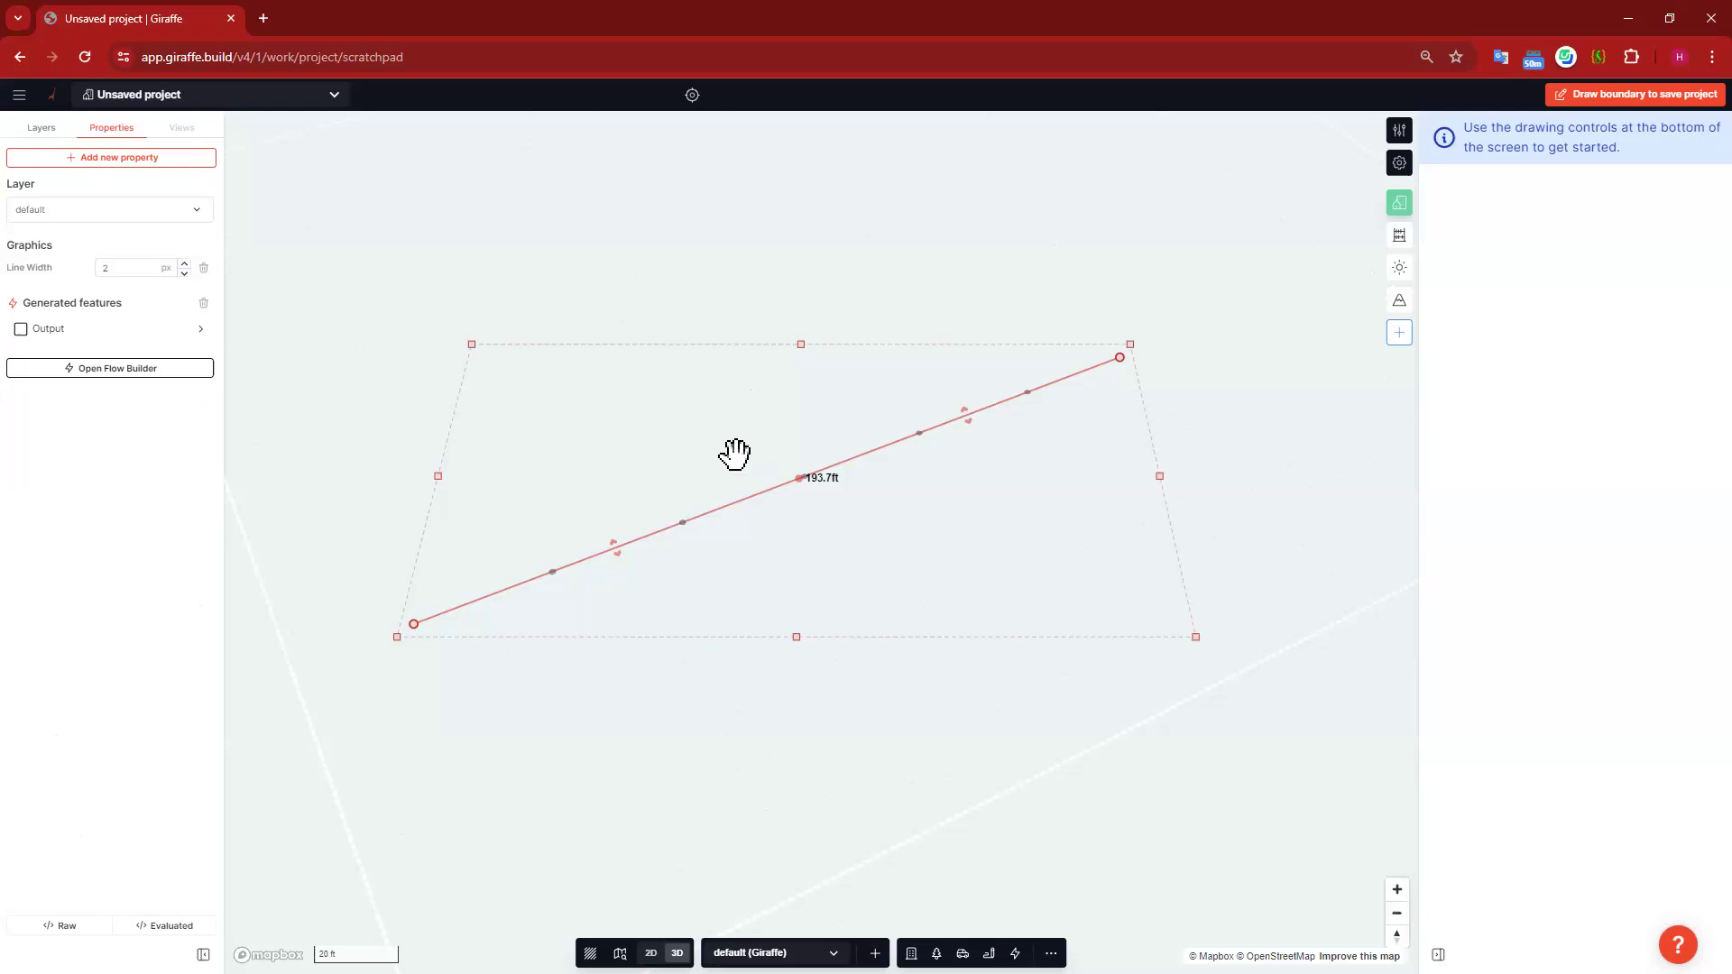
Step: Review the Feature, Array and output nodes in the line's Flow Builder and save the flow
{"action": "left_click", "coordinate": [120, 373]}
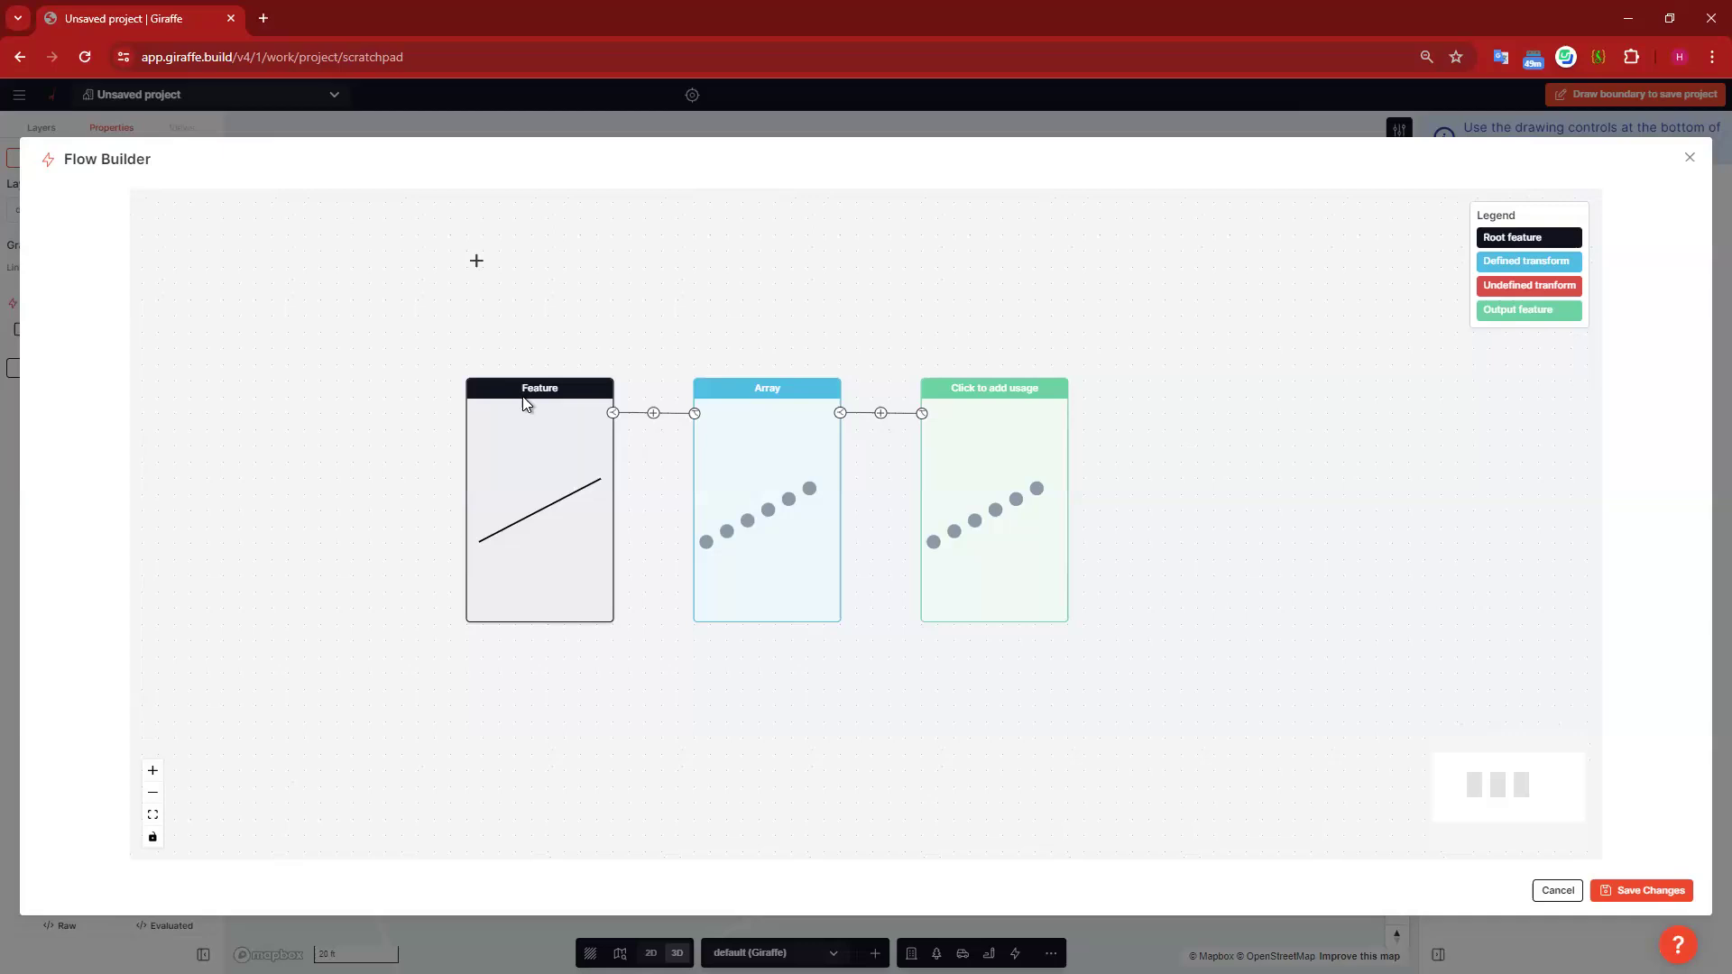
{"action": "left_click", "coordinate": [549, 399]}
{"action": "left_click", "coordinate": [771, 389]}
{"action": "left_click", "coordinate": [1000, 400]}
{"action": "left_click", "coordinate": [1647, 891]}
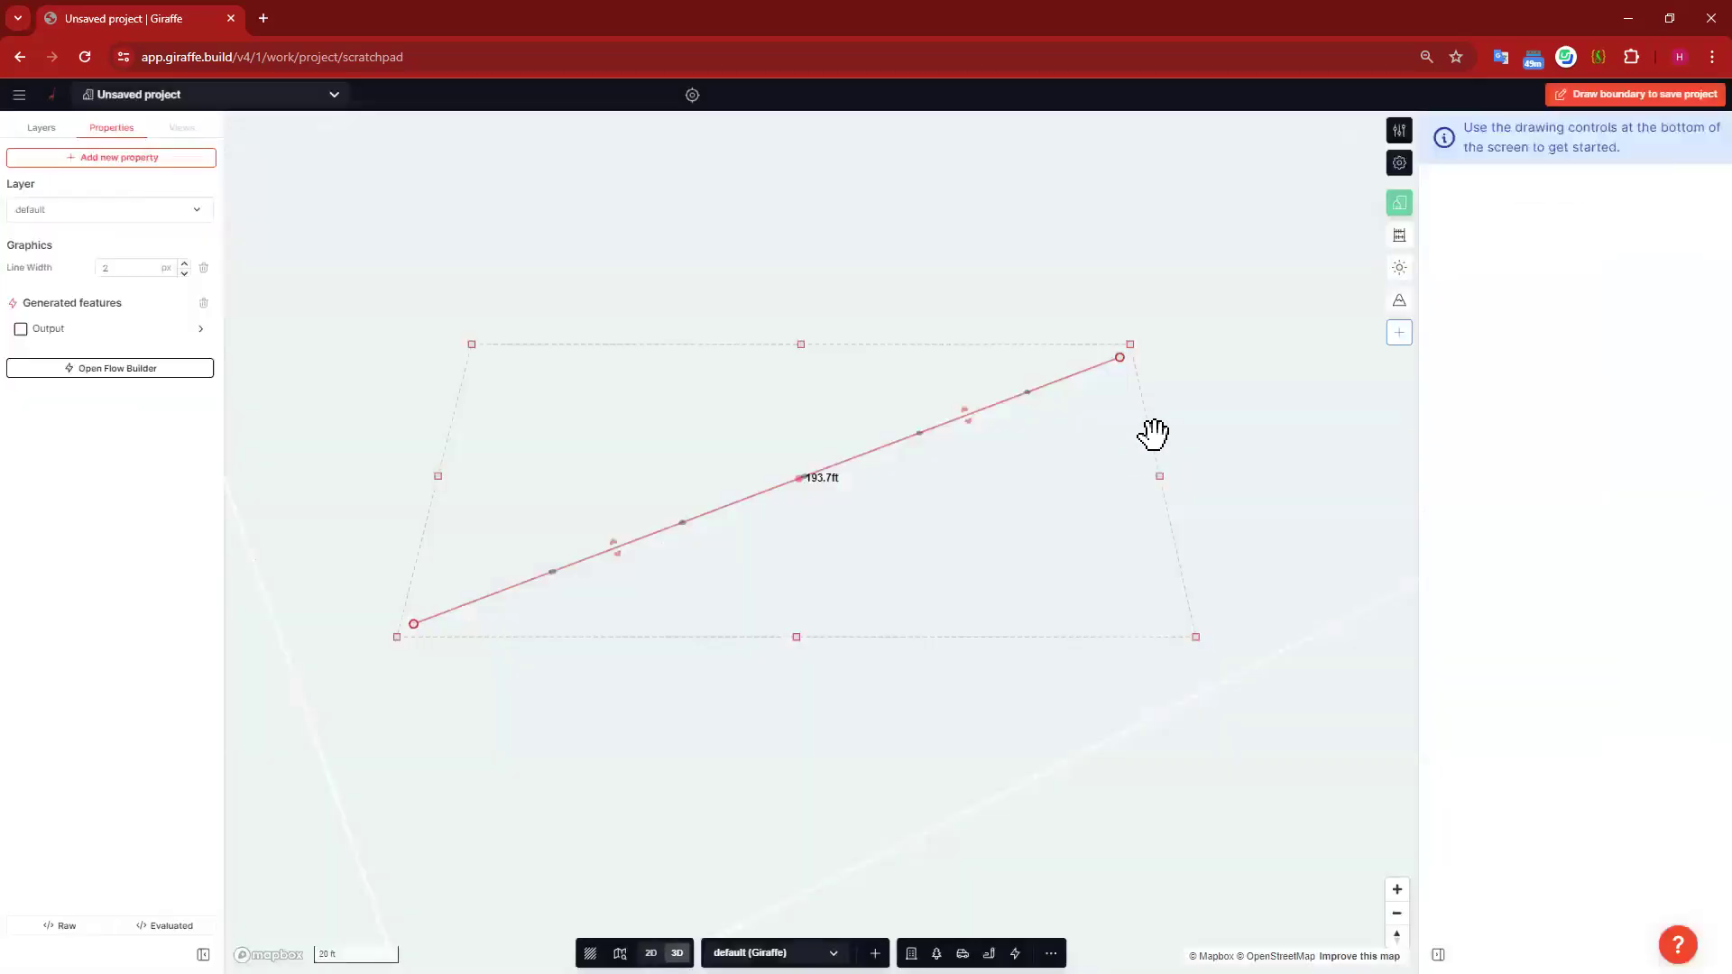
Step: Reopen the line's flow and set the Array transform's spacing to 45 ft
{"action": "left_click", "coordinate": [181, 365]}
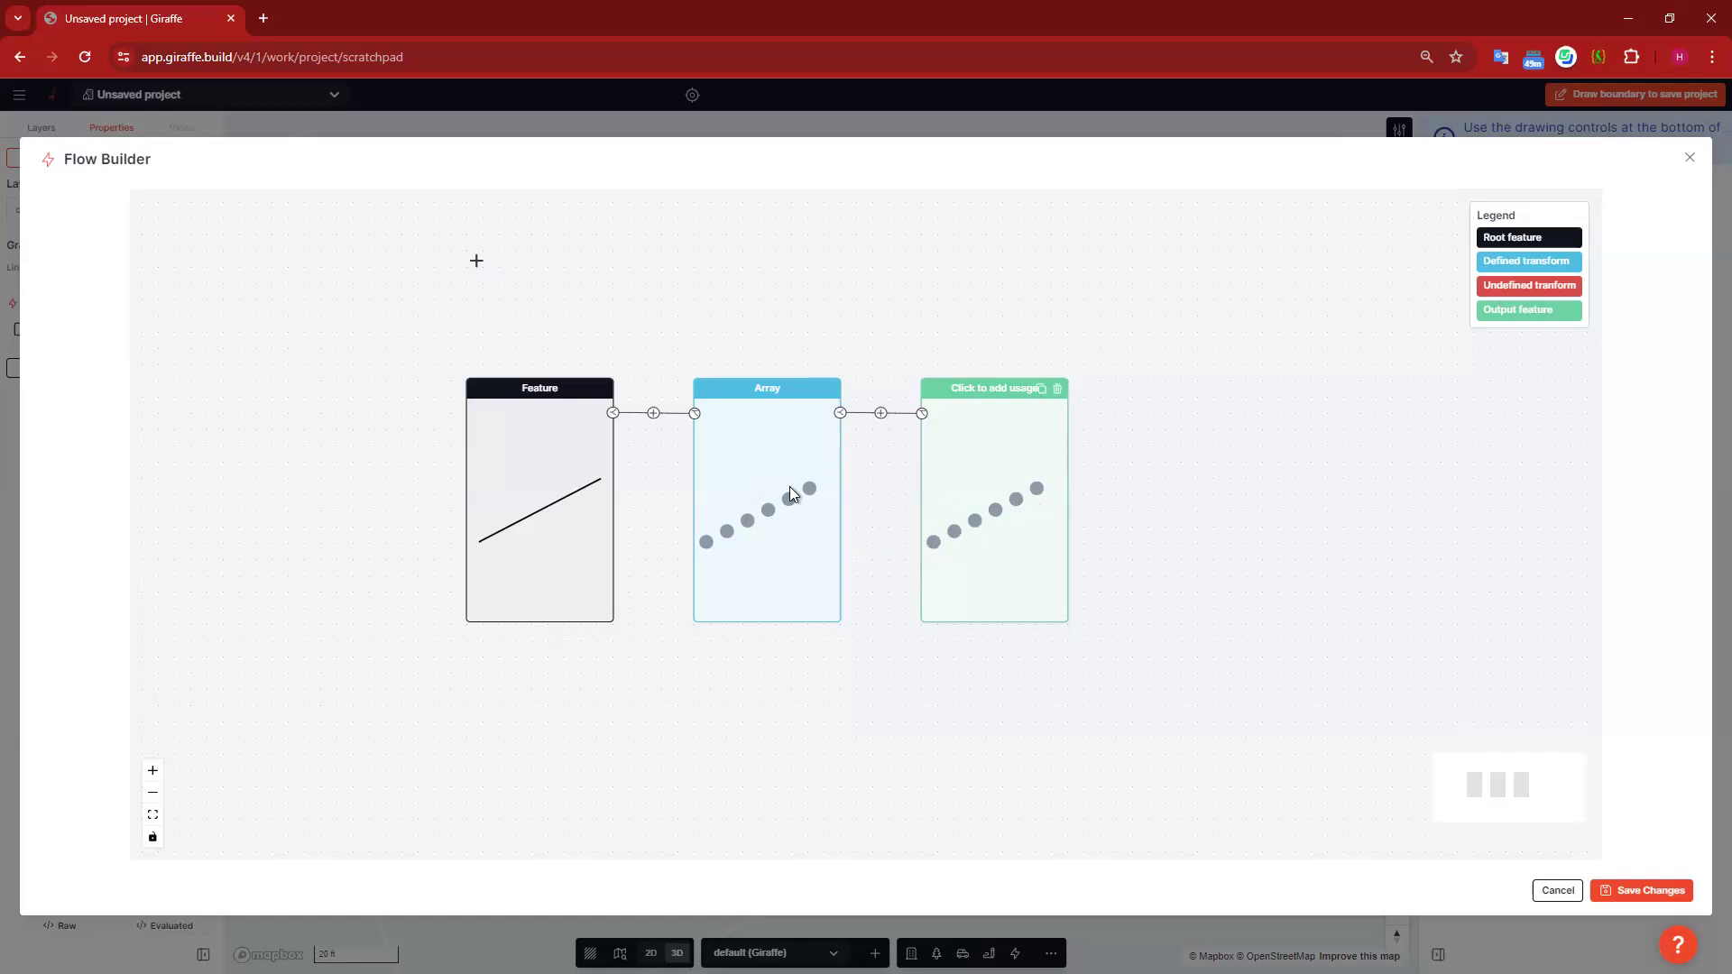
{"action": "key", "text": "ctrl"}
{"action": "key", "text": "ctrl"}
{"action": "key", "text": "ctrl"}
{"action": "key", "text": "ctrl"}
{"action": "left_click", "coordinate": [772, 391]}
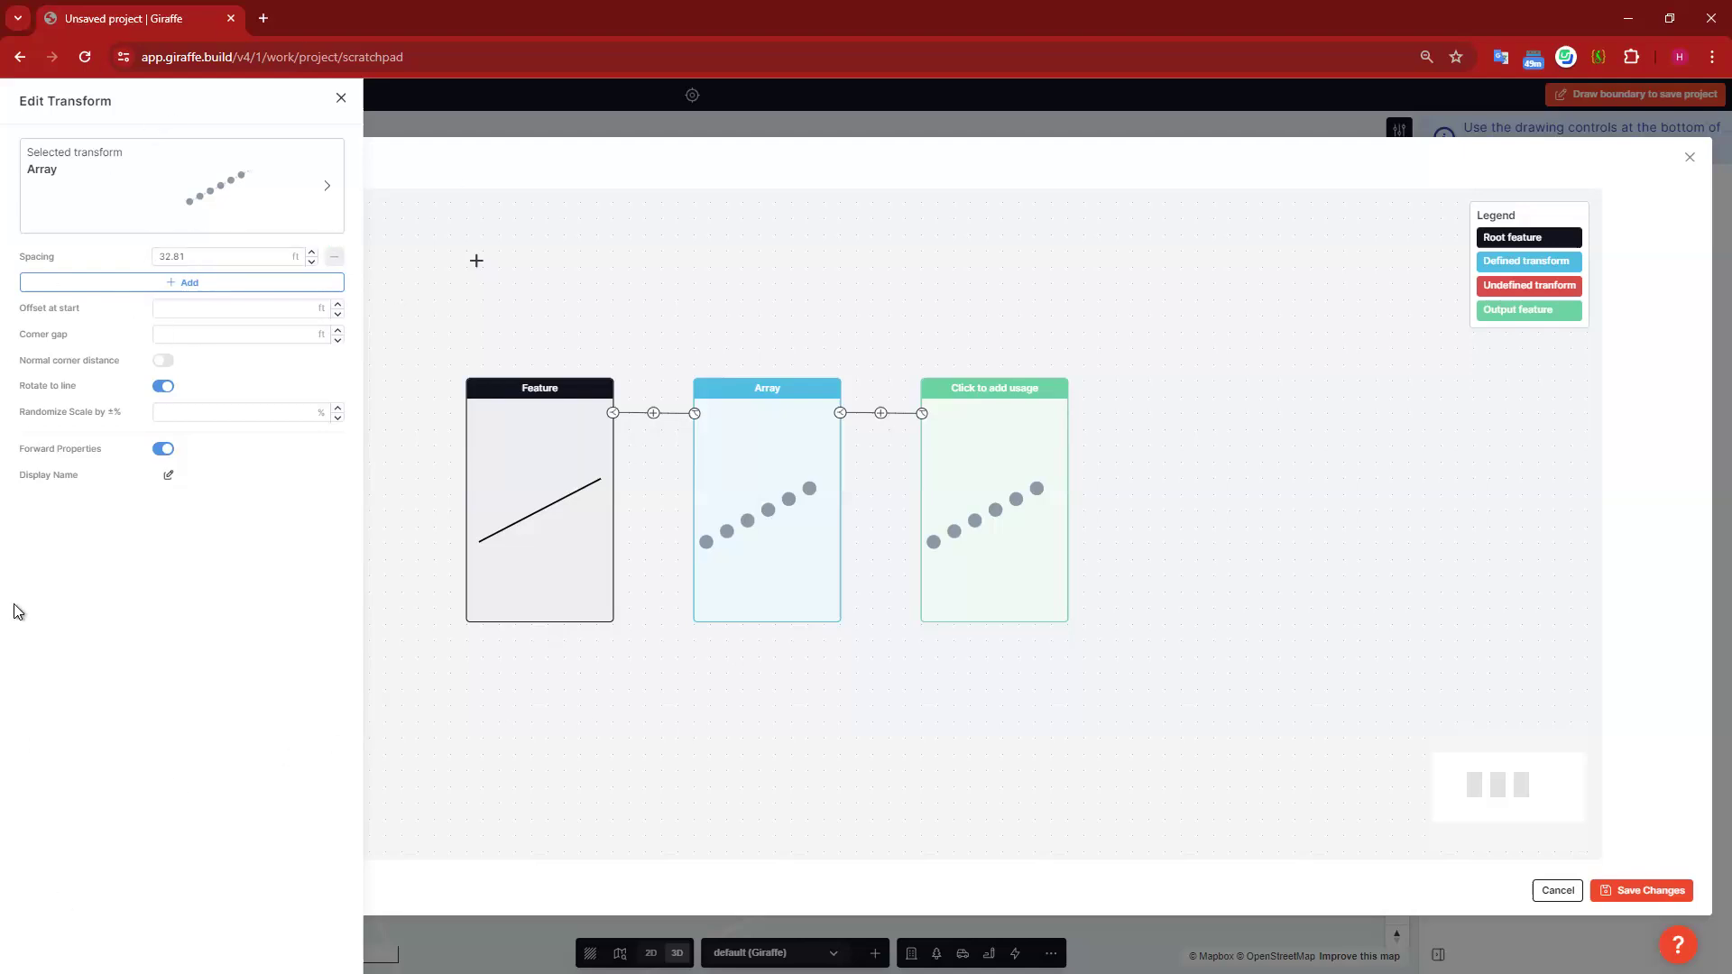
{"action": "left_click", "coordinate": [193, 256]}
{"action": "left_click", "coordinate": [235, 618]}
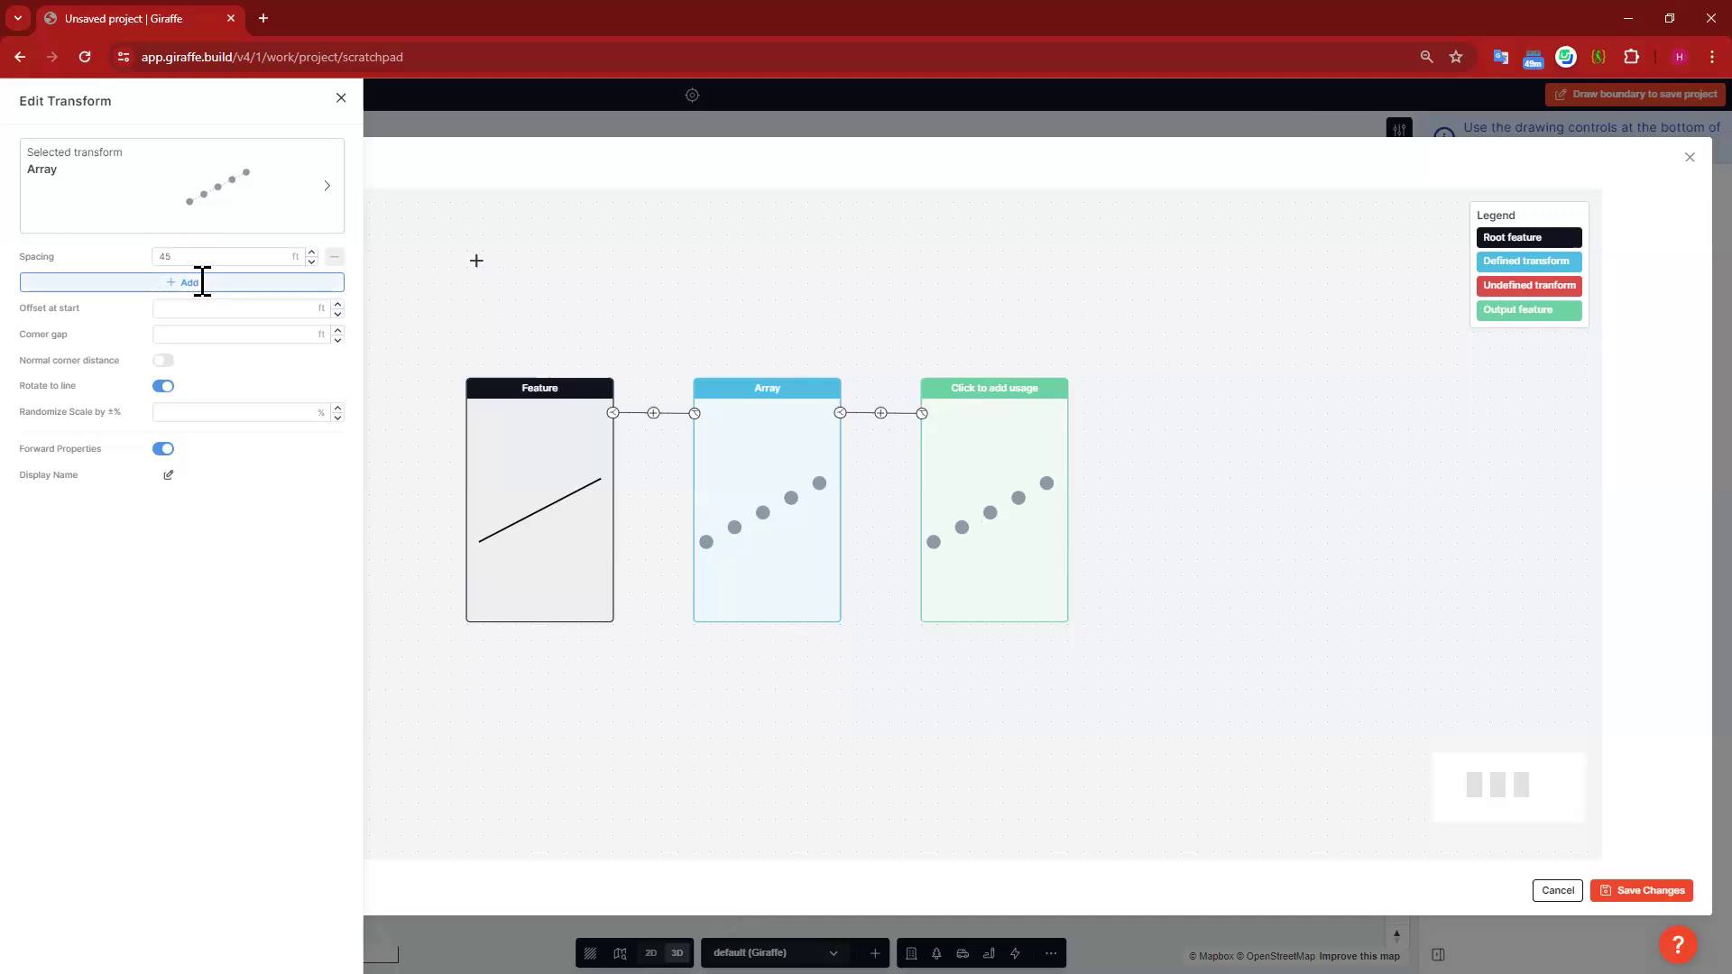
Step: Try two additional Array spacings of 10 ft and 35 ft, and remove both
{"action": "left_click", "coordinate": [150, 281]}
{"action": "type", "text": "10"}
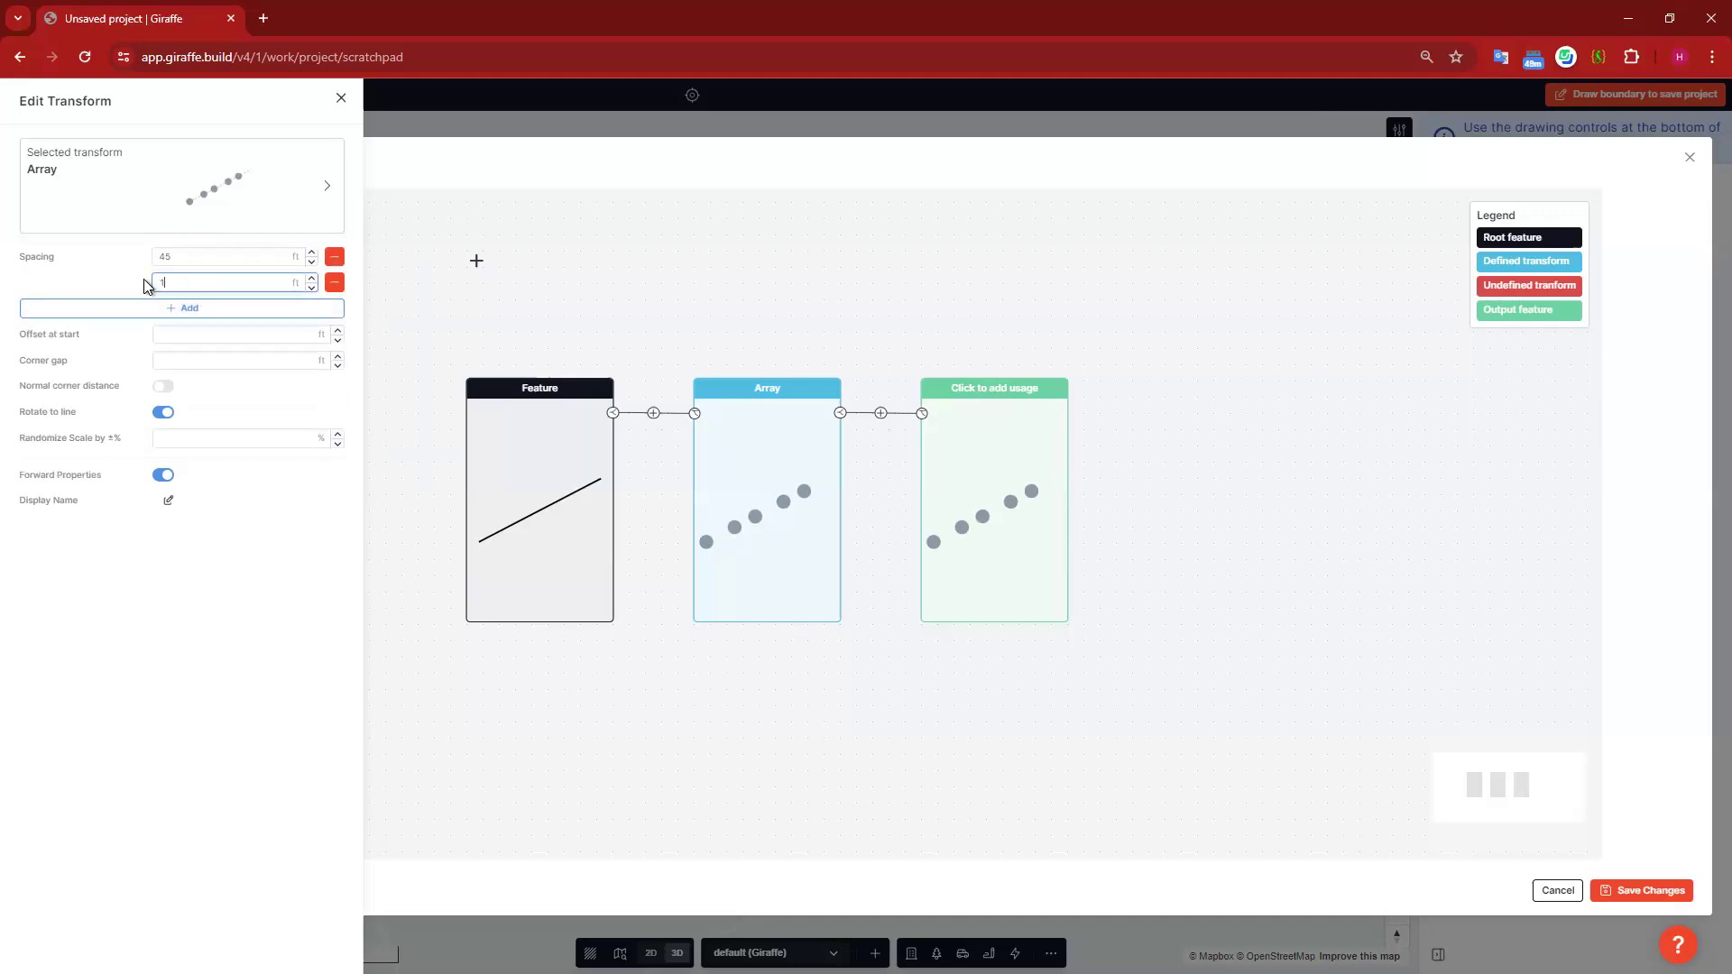
{"action": "left_click", "coordinate": [188, 307]}
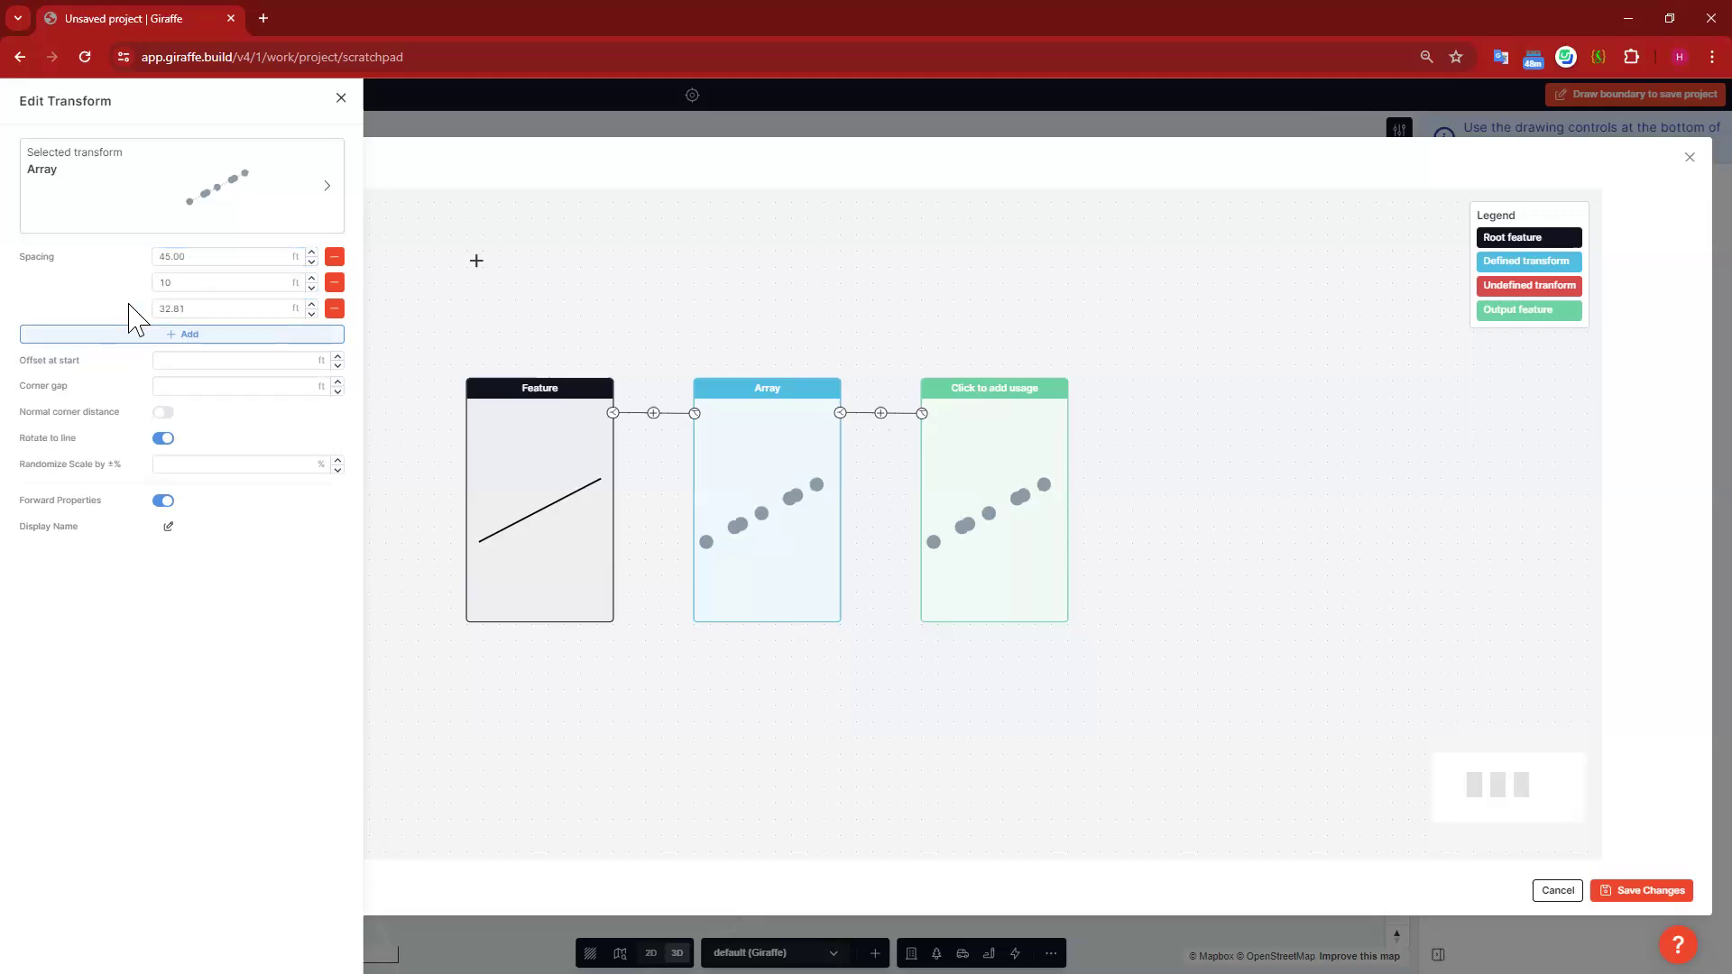
{"action": "type", "text": "35"}
{"action": "left_click", "coordinate": [210, 231]}
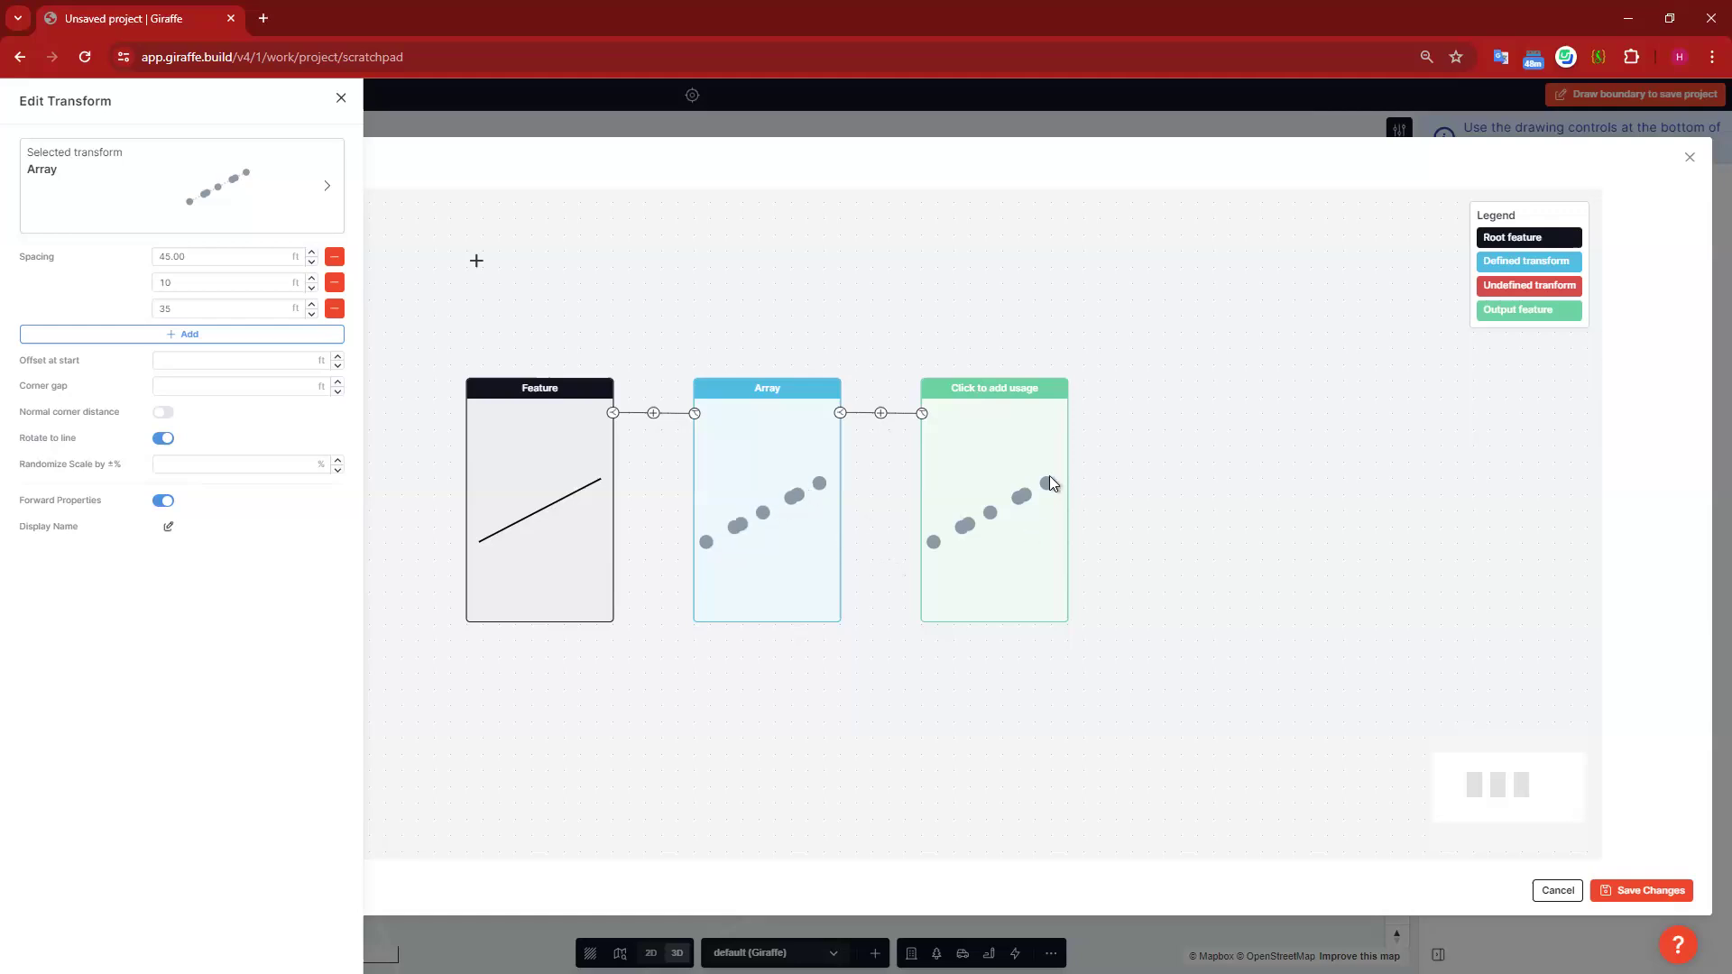
{"action": "left_click", "coordinate": [334, 284]}
{"action": "left_click", "coordinate": [334, 283]}
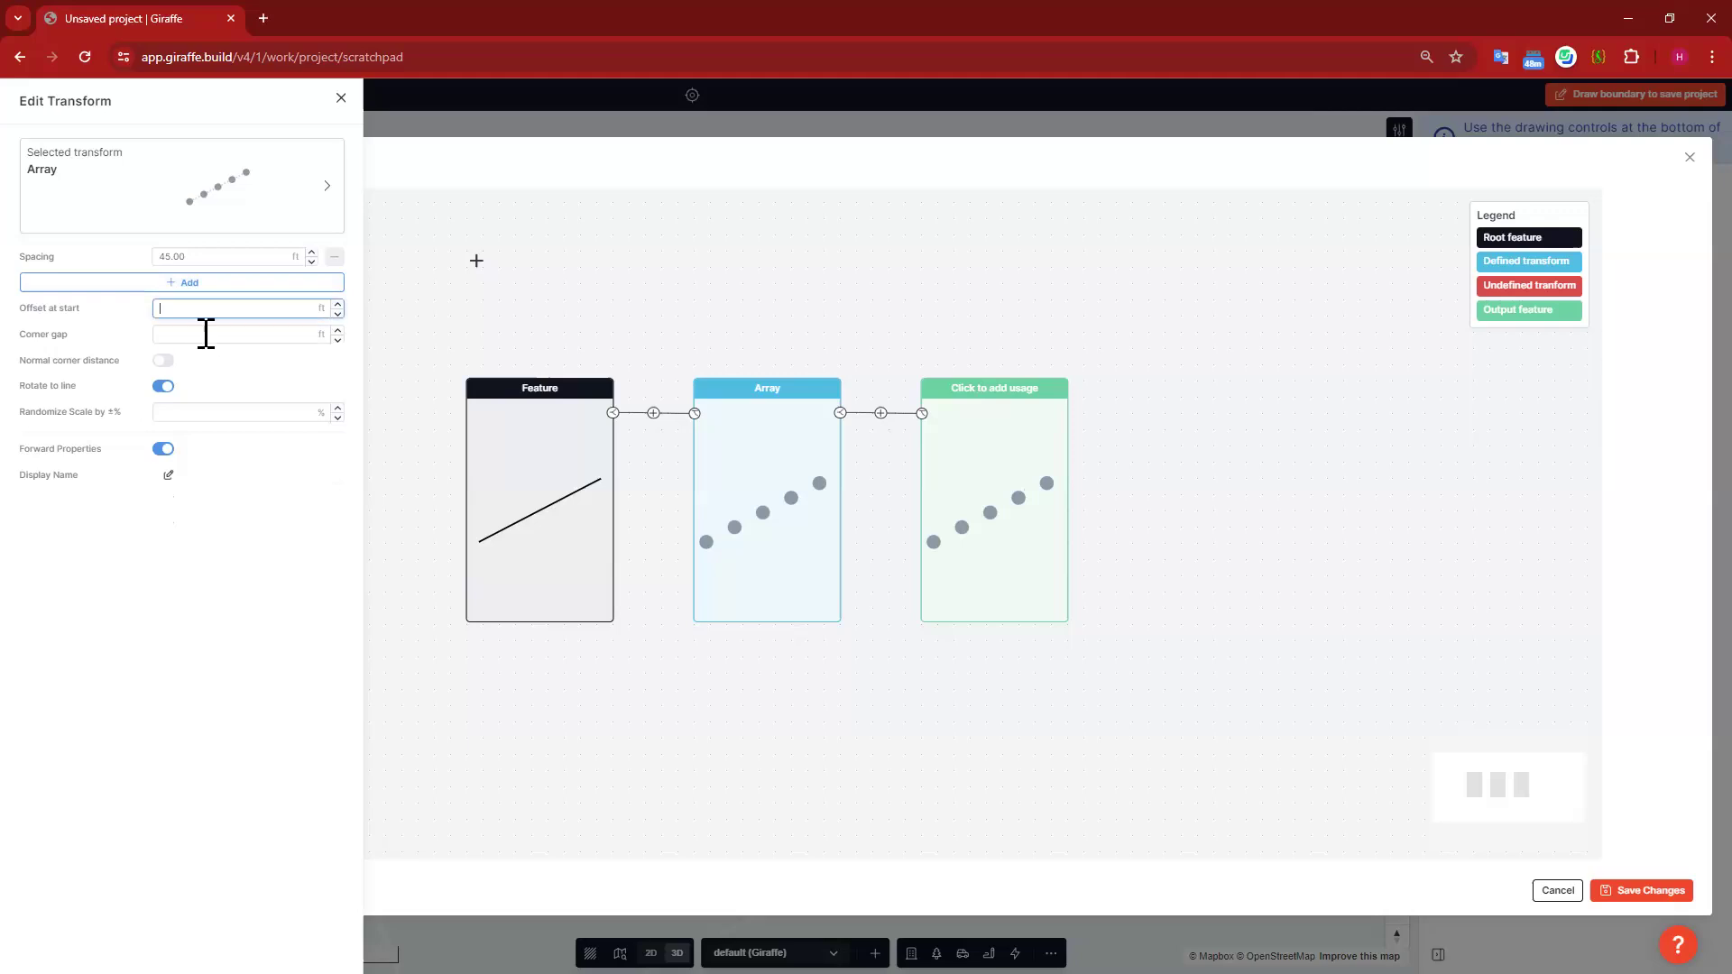
Step: Check the help options in the Info Hub, and close it along with the Array transform settings
{"action": "left_click", "coordinate": [210, 333]}
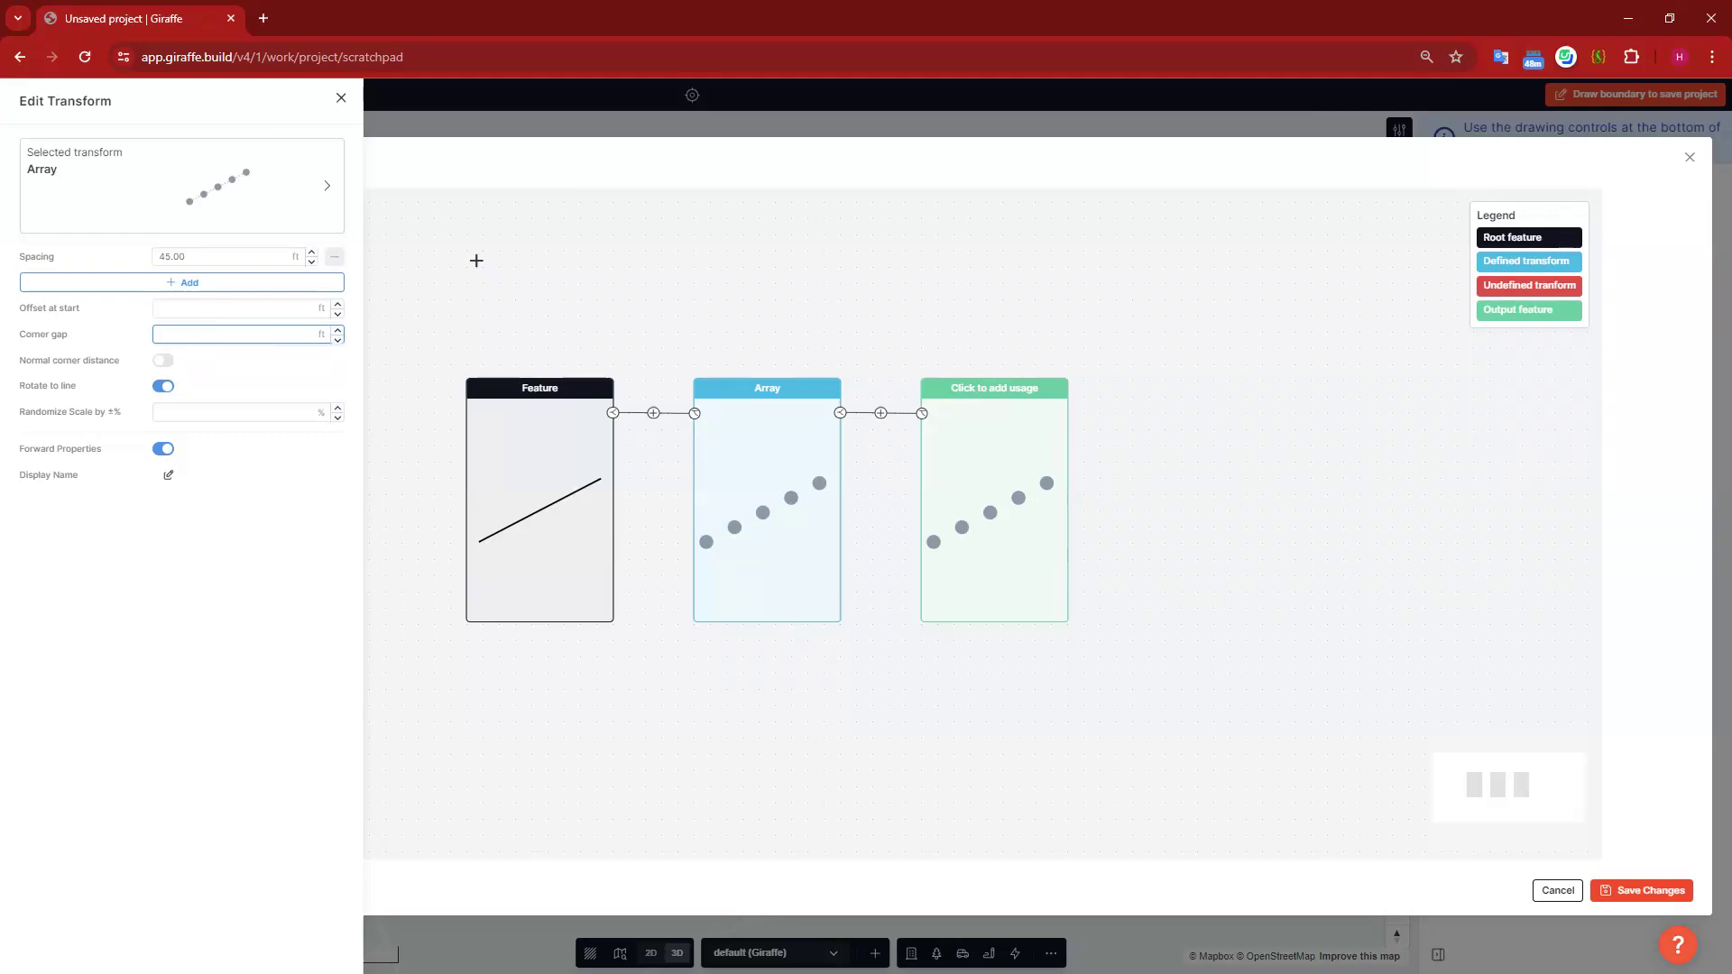
{"action": "left_click", "coordinate": [1678, 945]}
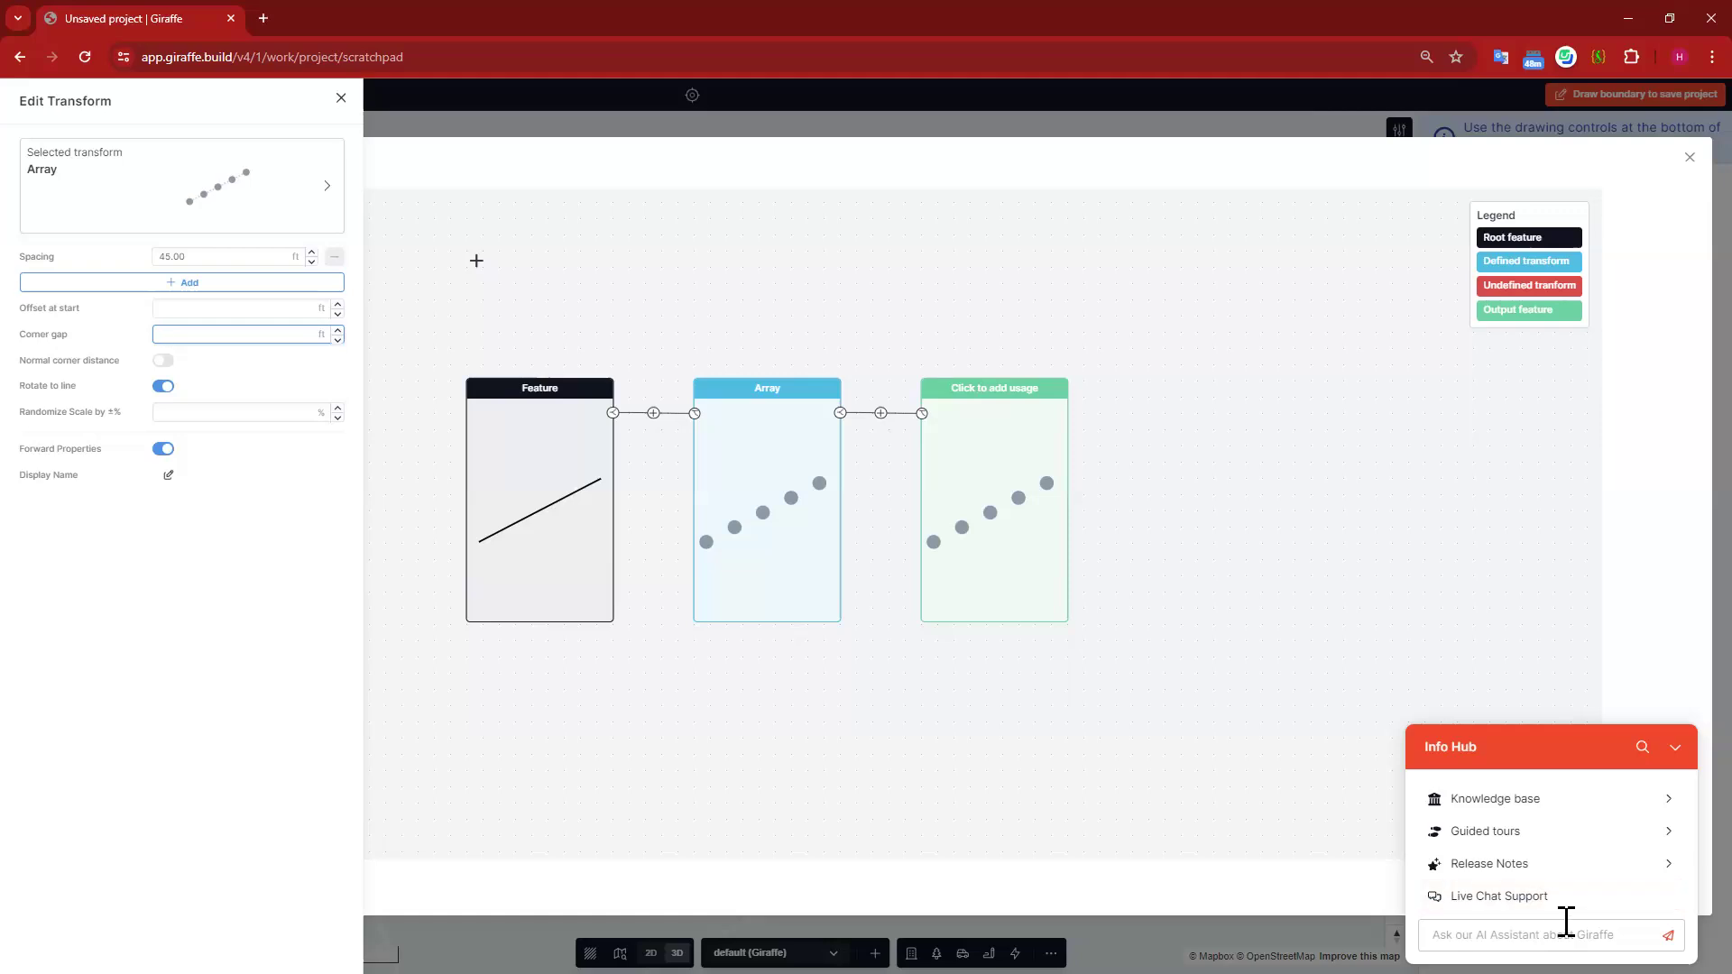
{"action": "left_click", "coordinate": [1675, 747]}
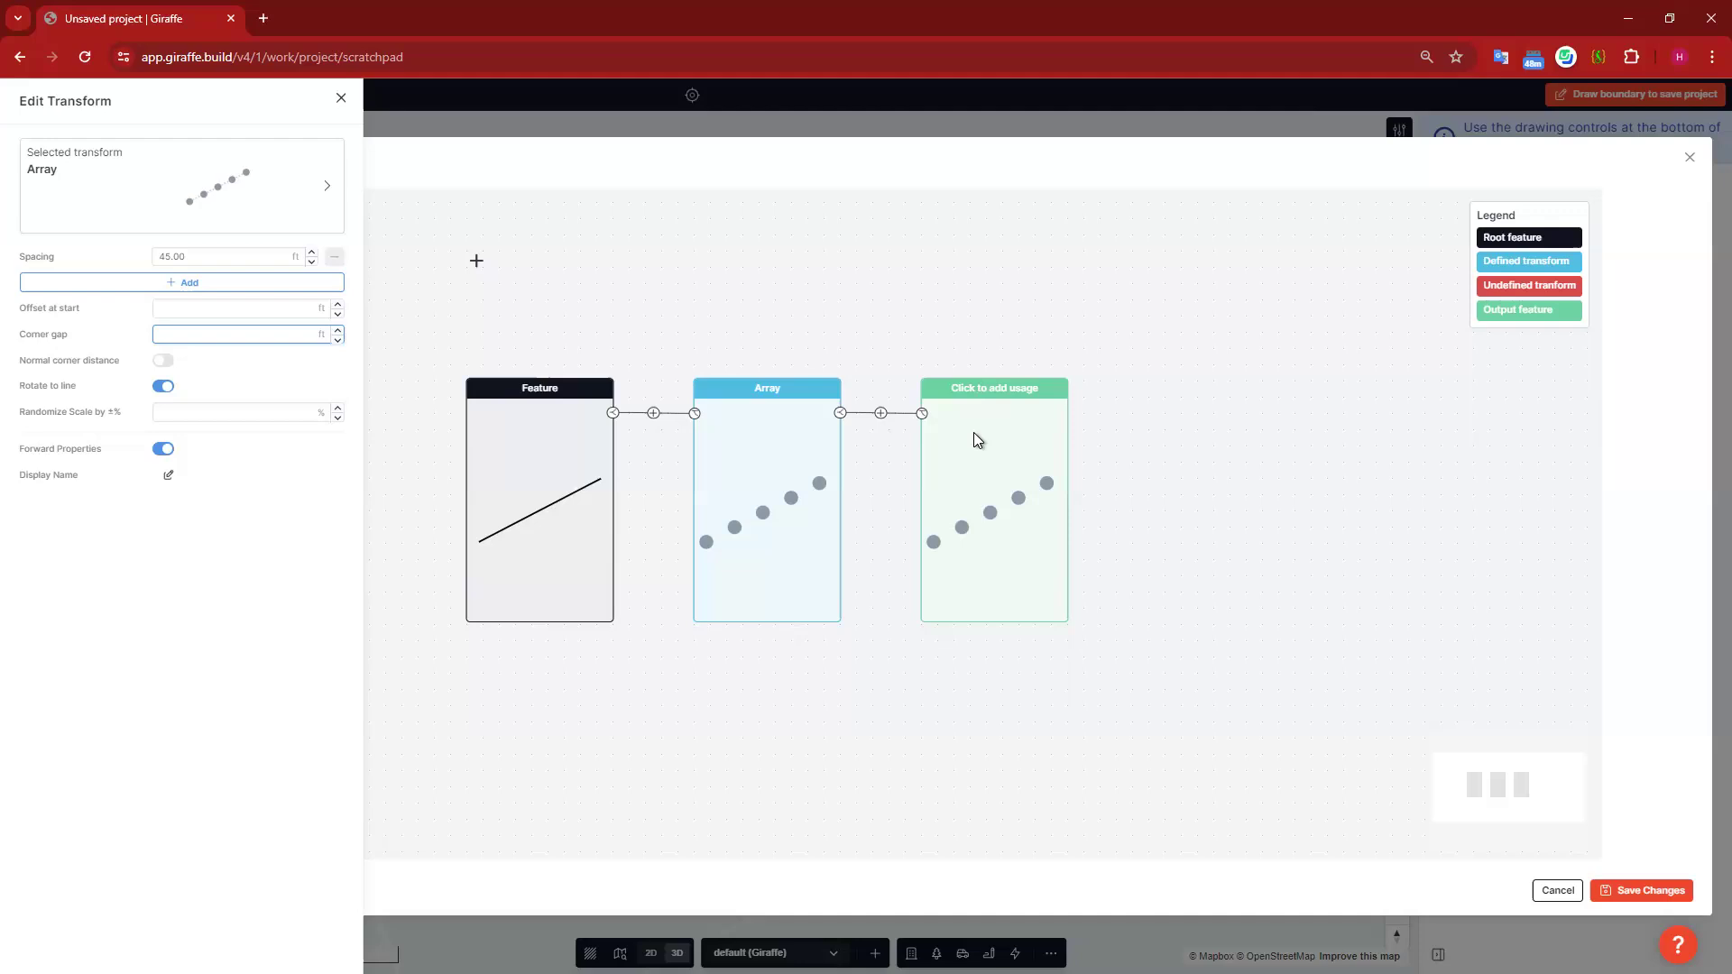
{"action": "left_click", "coordinate": [1378, 507]}
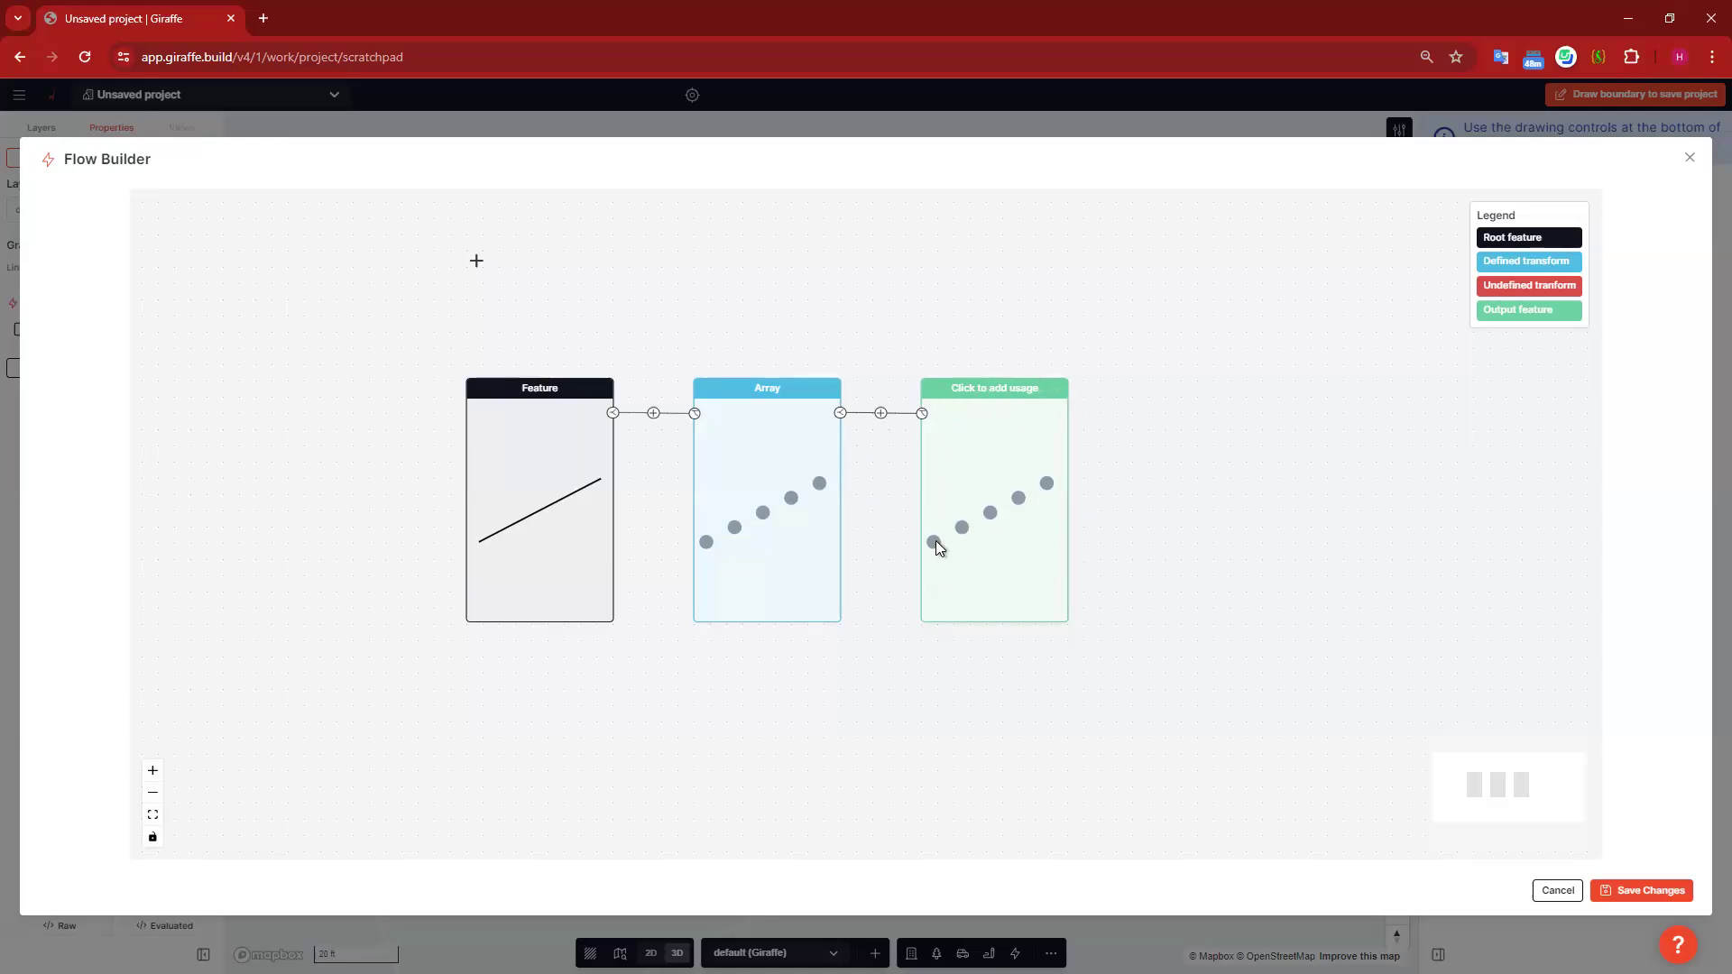
Step: Set the usage of the flow's output feature to Tree and save the flow
{"action": "left_click", "coordinate": [994, 450]}
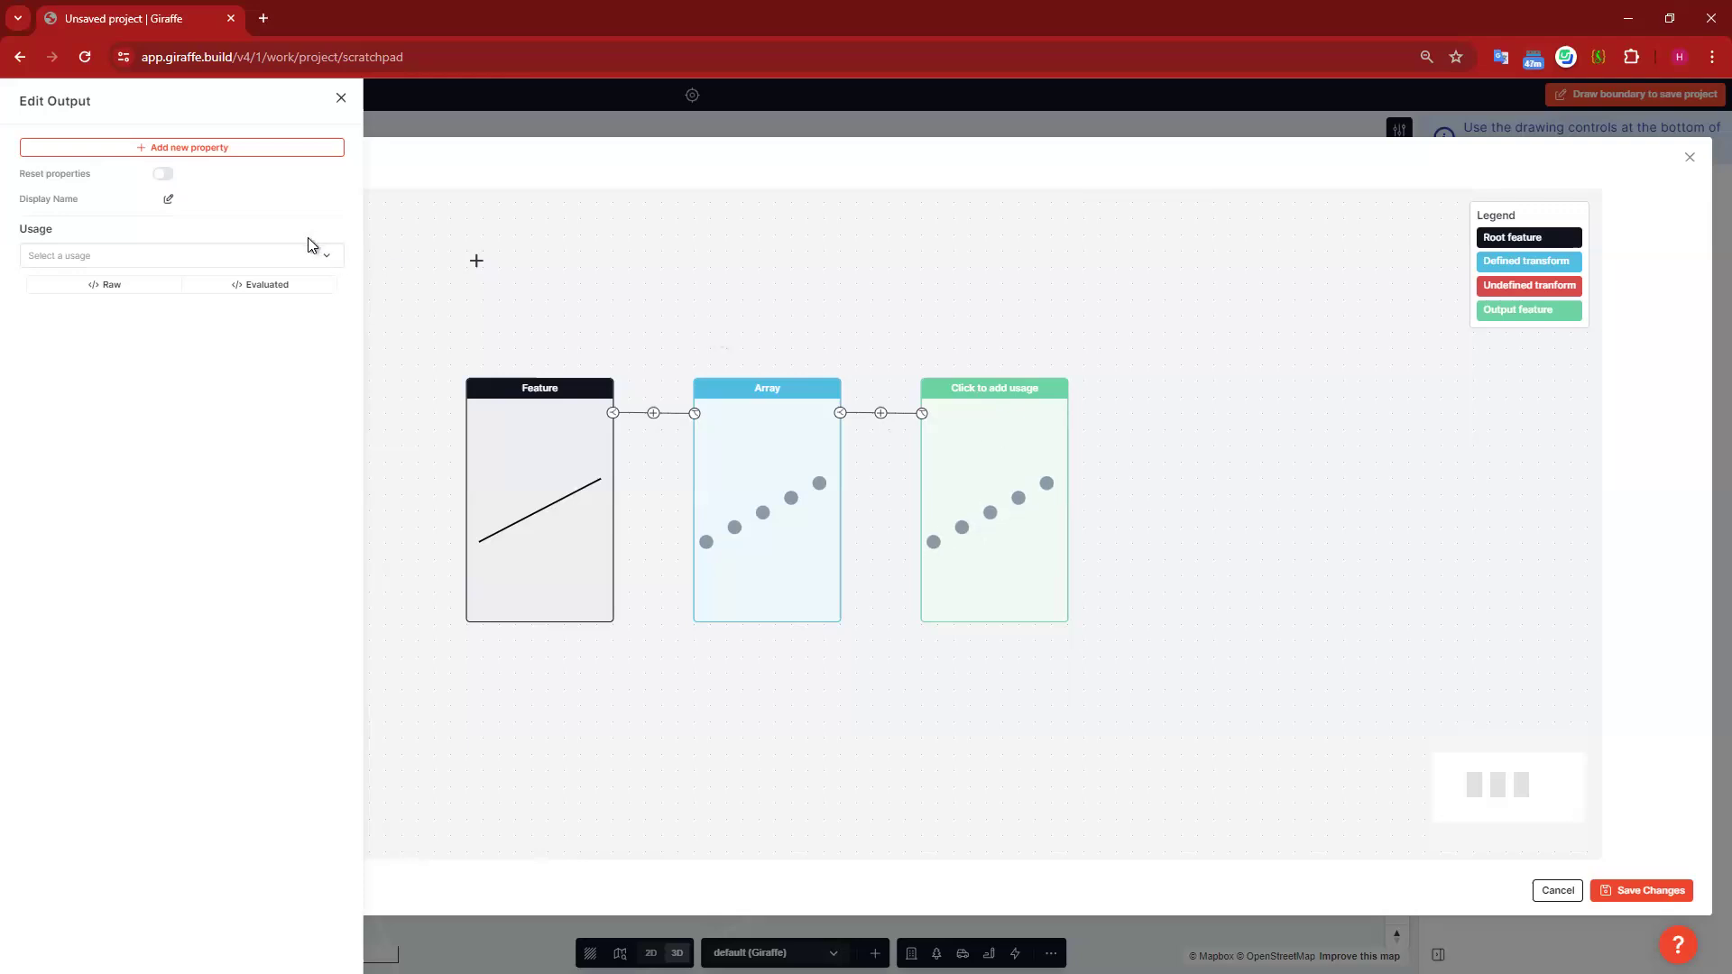
{"action": "left_click", "coordinate": [202, 257]}
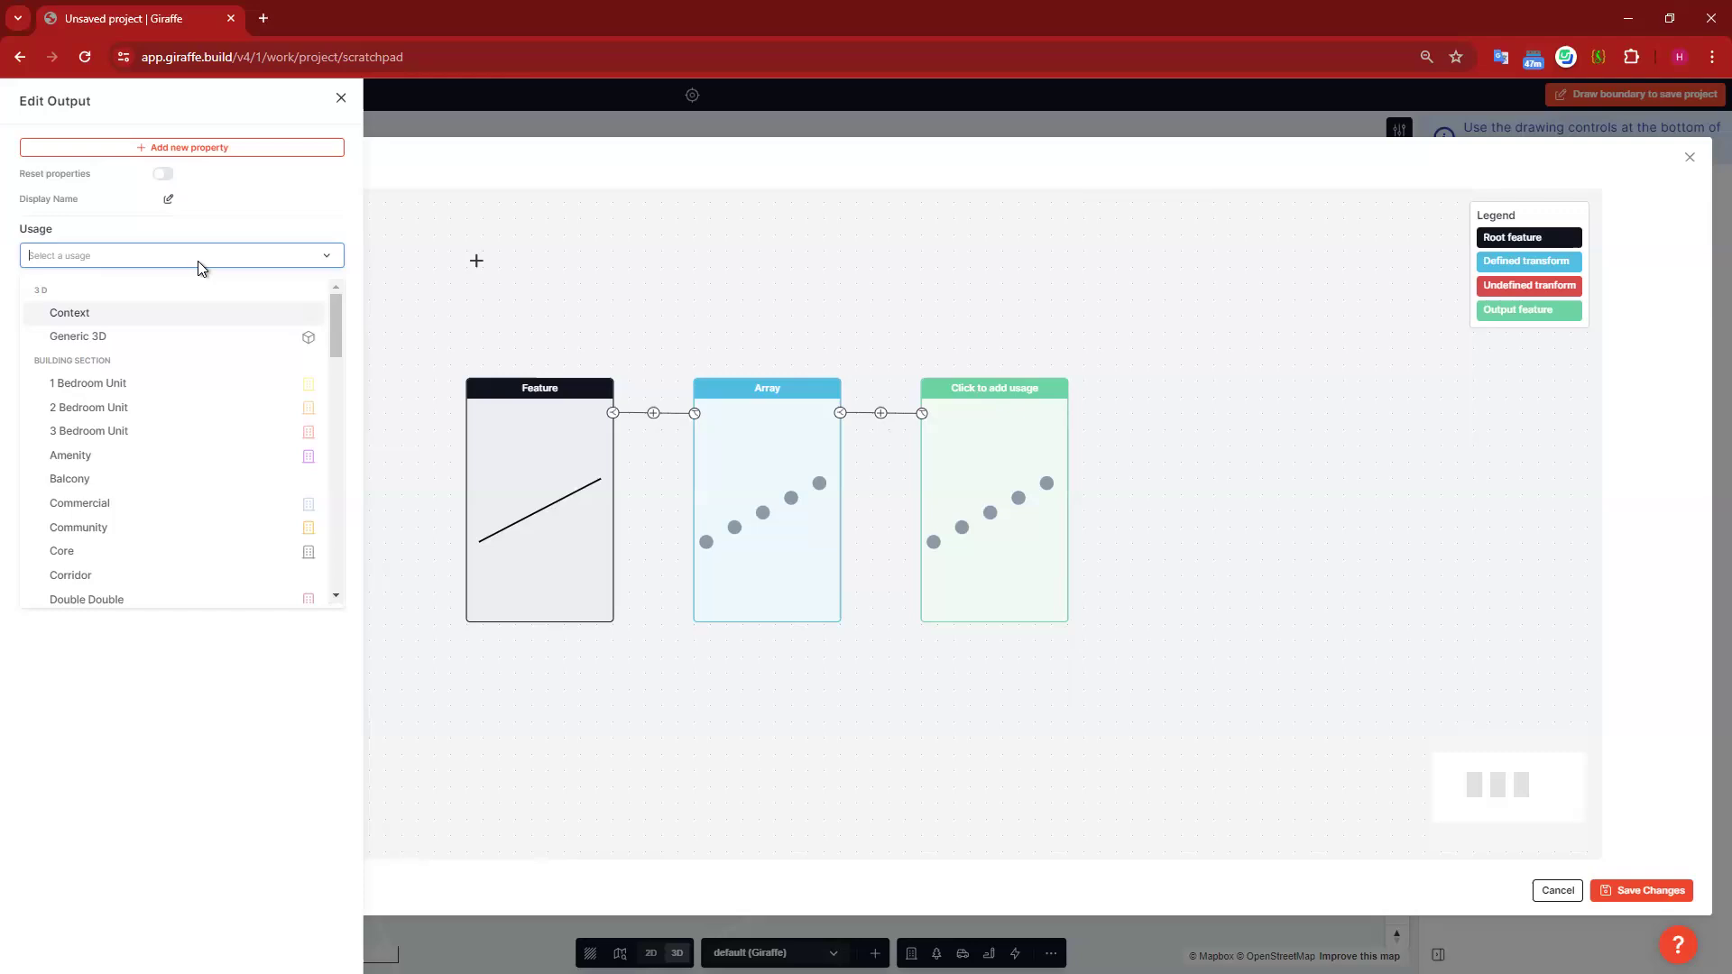
{"action": "type", "text": "tree"}
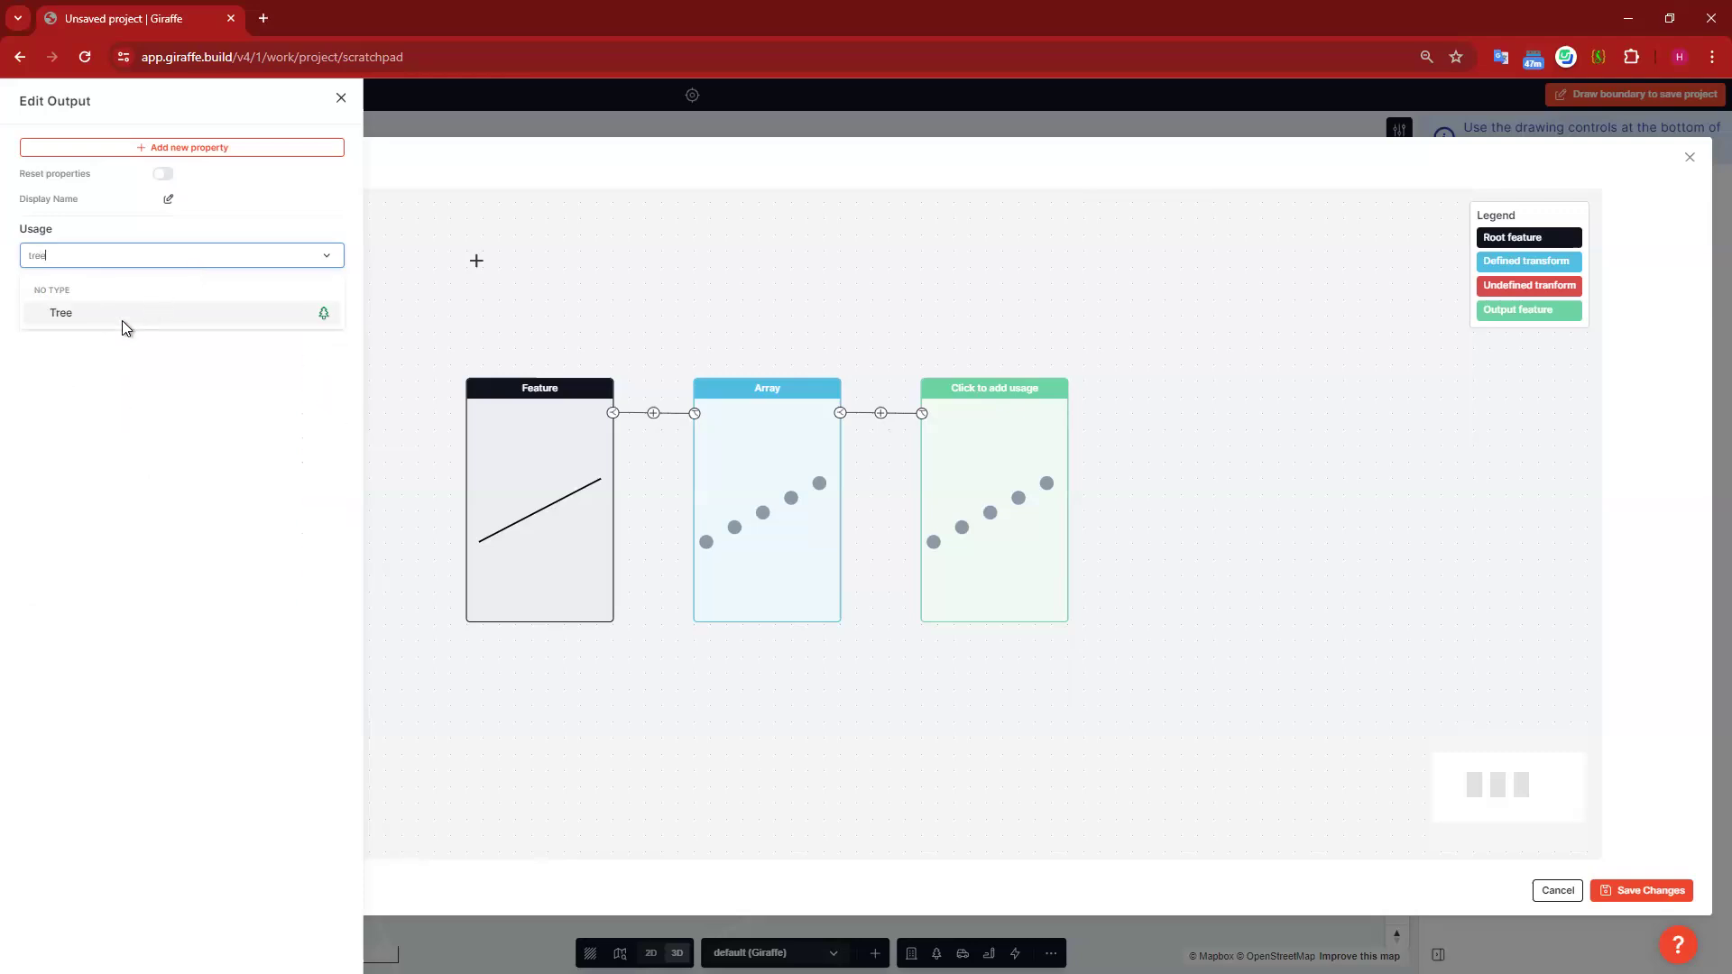
{"action": "left_click", "coordinate": [117, 311]}
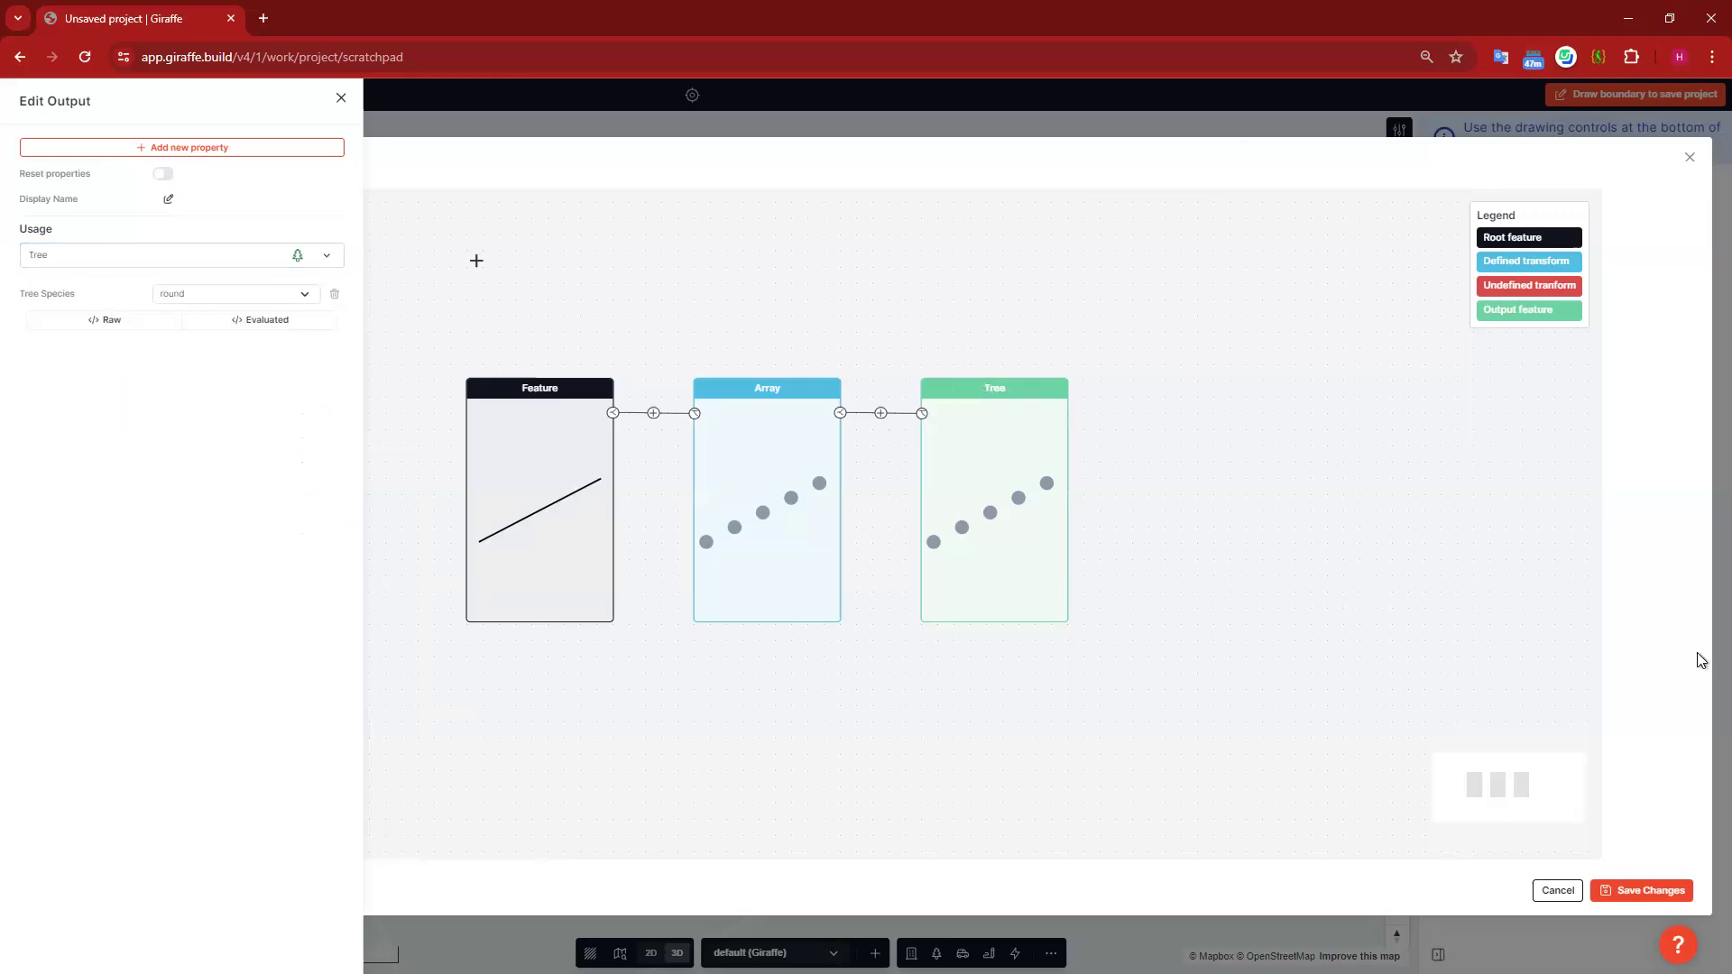
{"action": "left_click", "coordinate": [1650, 898]}
{"action": "left_click", "coordinate": [1650, 896]}
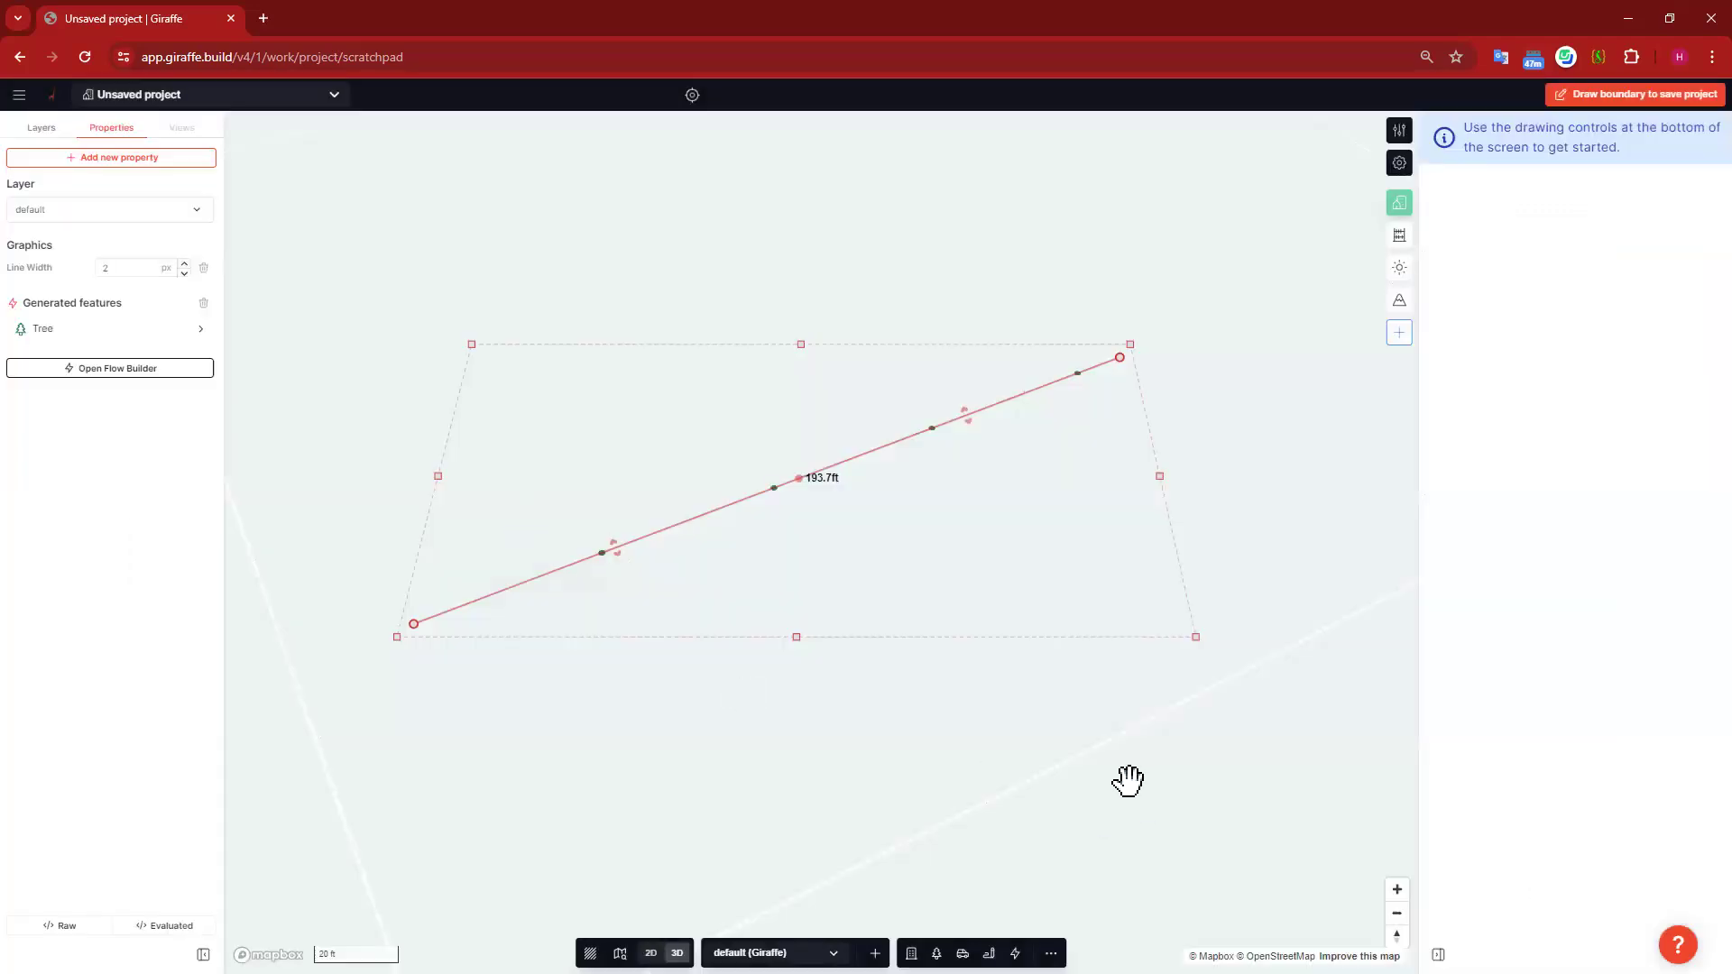
Step: Reselect the line and set its generated trees' species to pine
{"action": "left_click", "coordinate": [902, 583]}
{"action": "left_click_drag", "start_coordinate": [902, 583], "coordinate": [923, 580]}
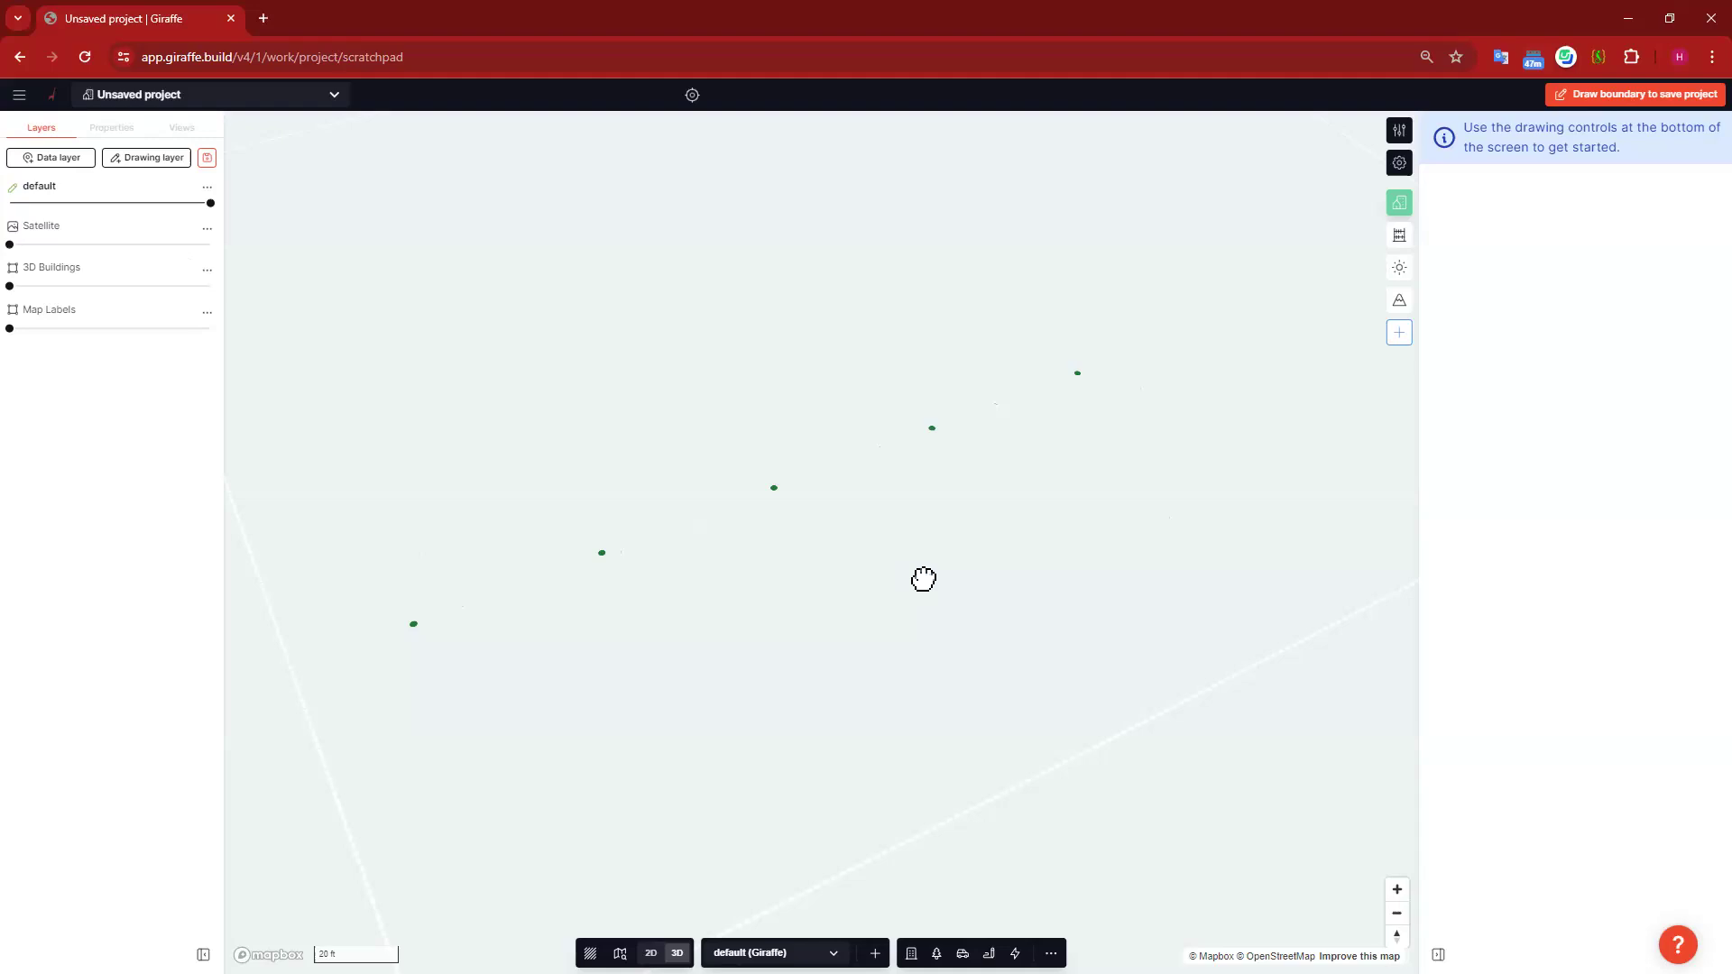
{"action": "left_click", "coordinate": [654, 554]}
{"action": "left_click_drag", "start_coordinate": [827, 724], "coordinate": [836, 755]}
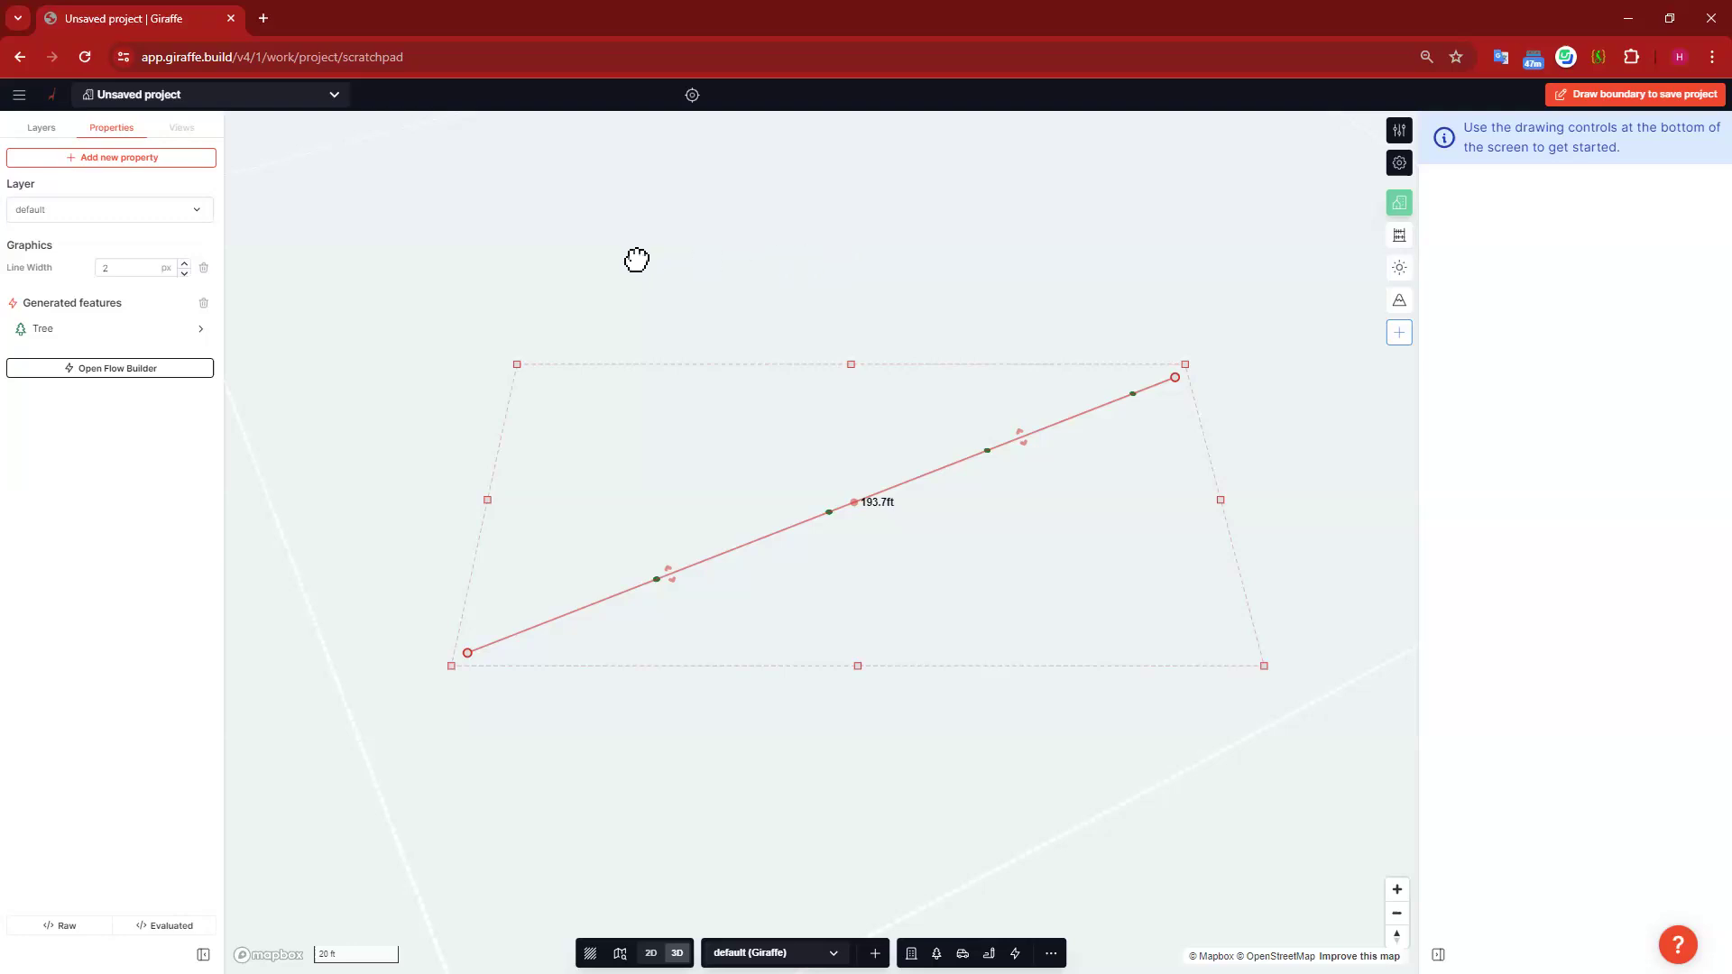
{"action": "left_click", "coordinate": [976, 568]}
{"action": "right_click_drag", "start_coordinate": [976, 567], "coordinate": [969, 563]}
{"action": "left_click", "coordinate": [828, 514]}
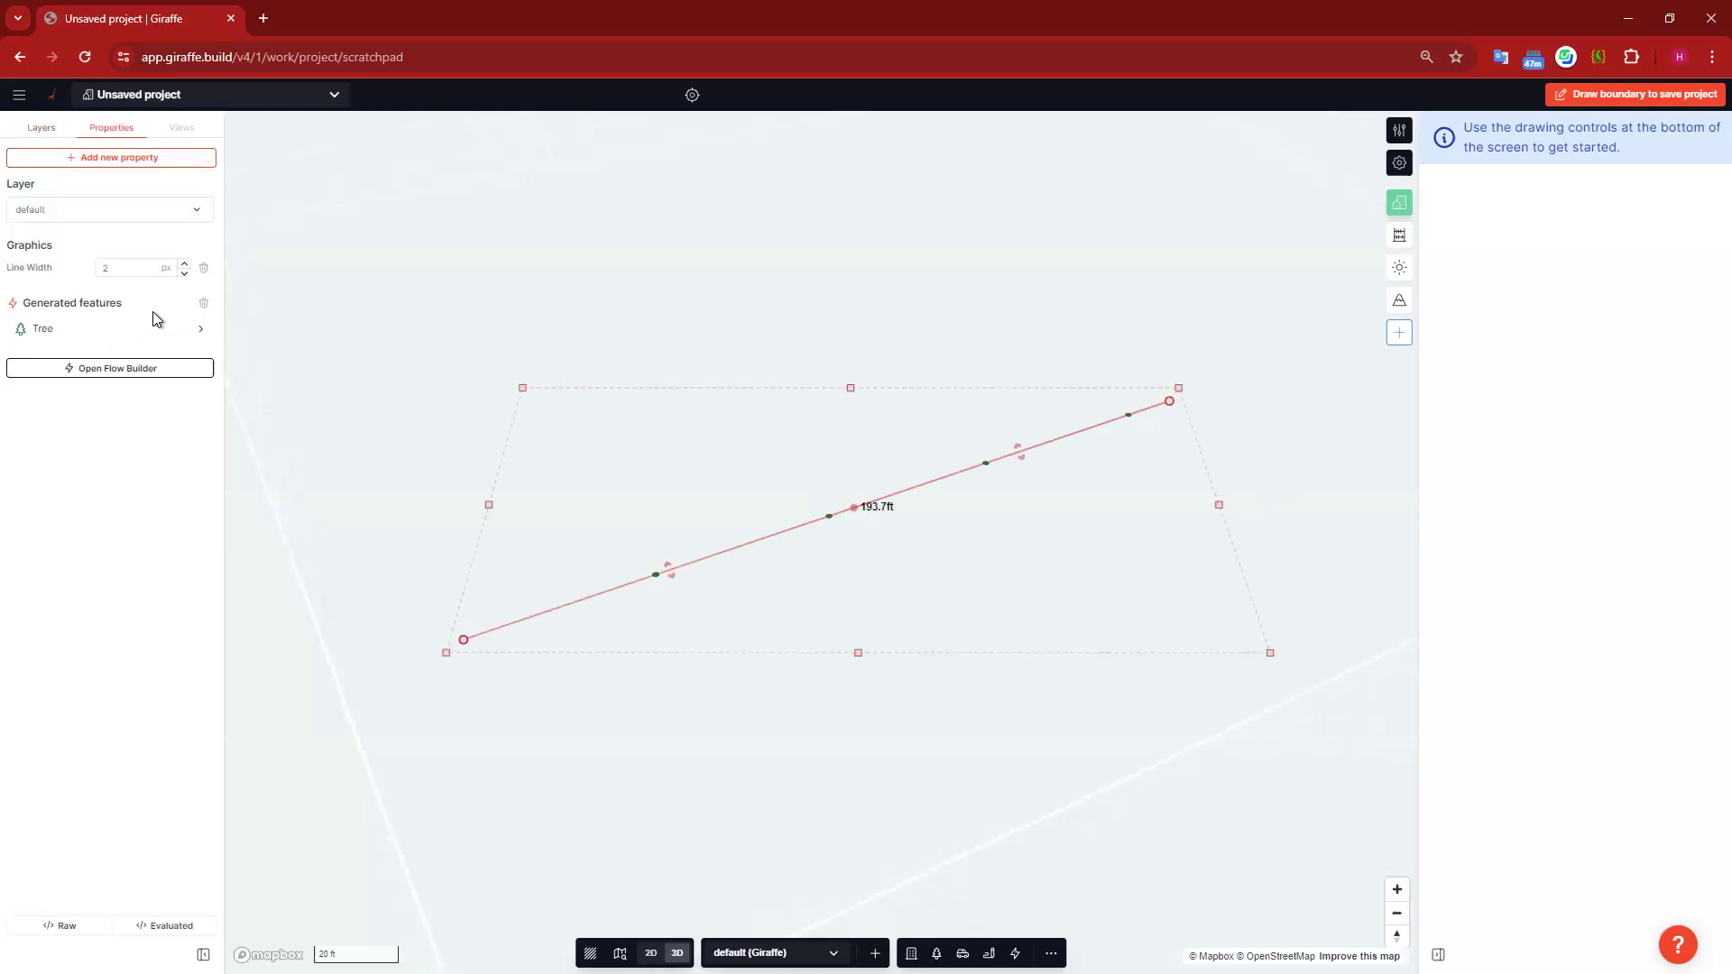
{"action": "left_click", "coordinate": [95, 330]}
{"action": "left_click", "coordinate": [207, 379]}
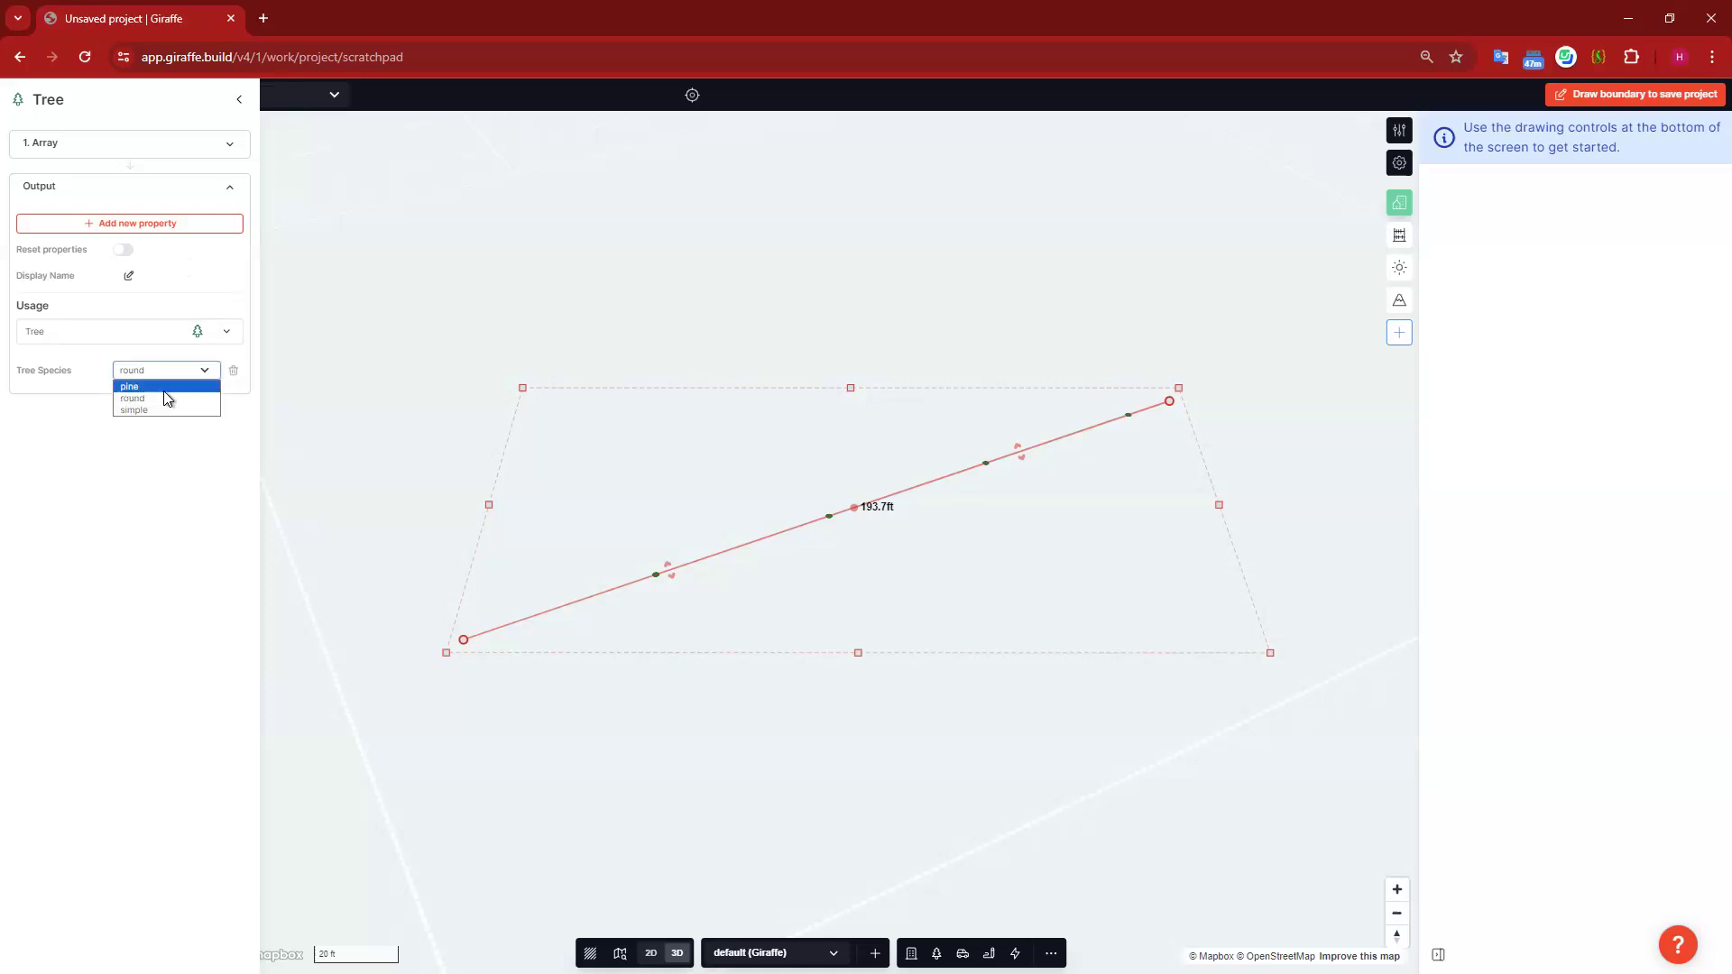
{"action": "left_click", "coordinate": [167, 386]}
{"action": "left_click", "coordinate": [177, 397]}
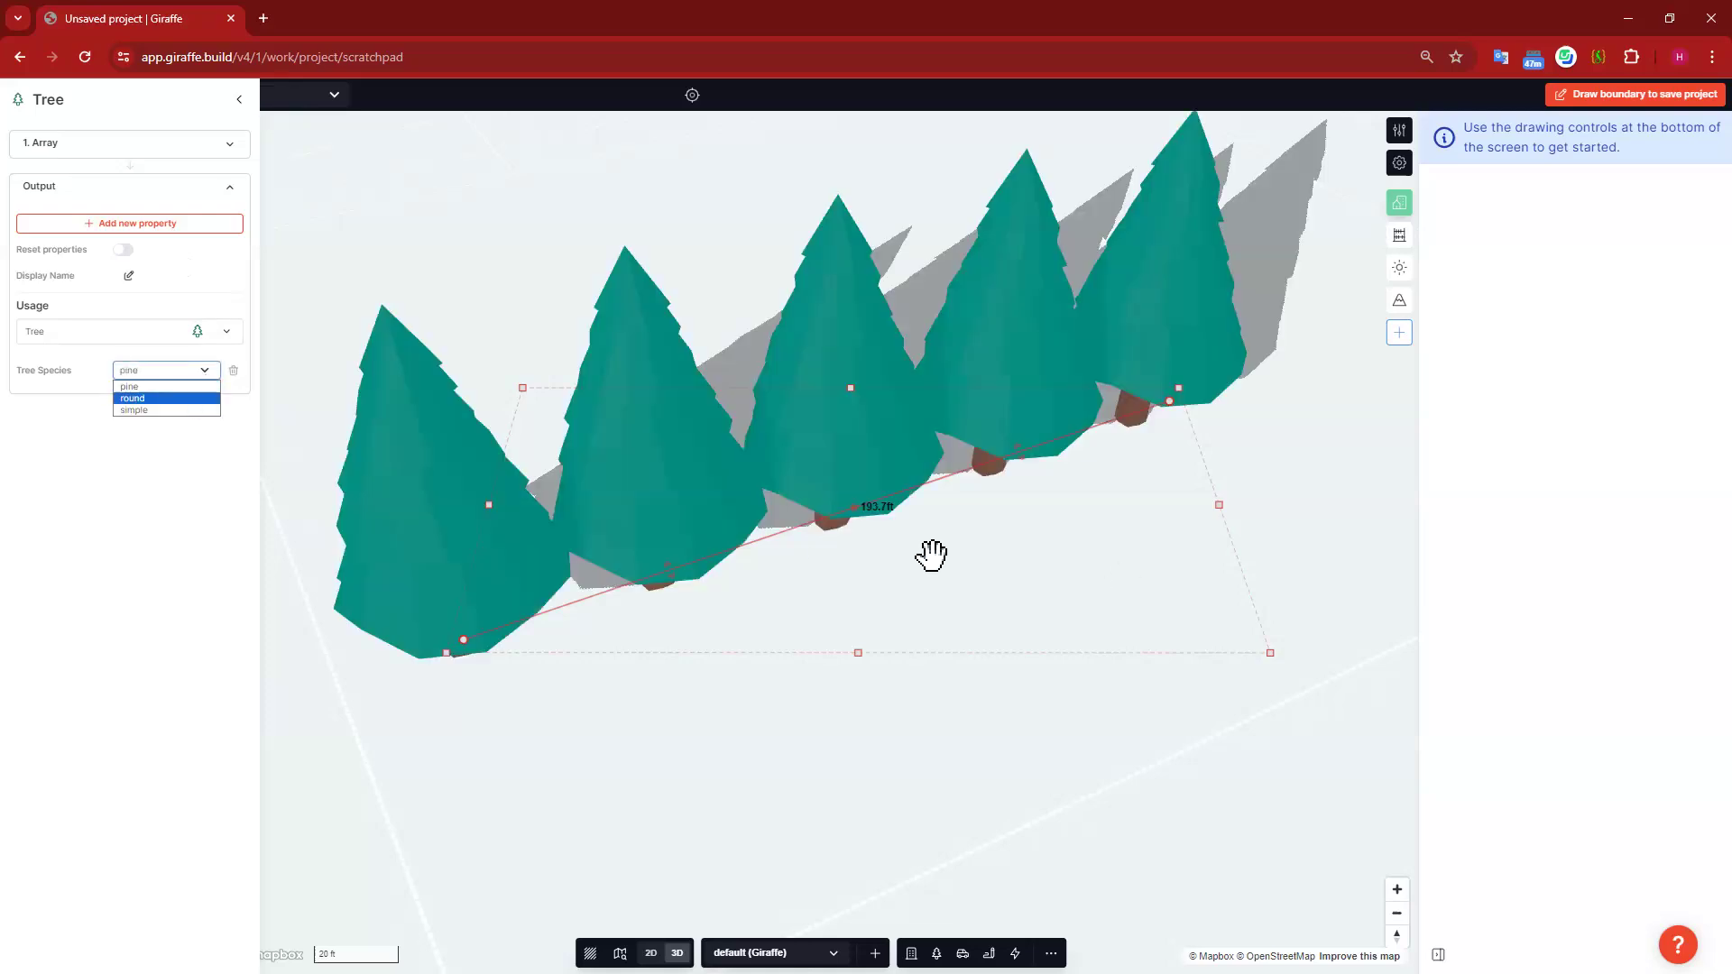
{"action": "left_click", "coordinate": [167, 370]}
{"action": "left_click", "coordinate": [158, 388]}
Step: Extend the tree line outward and bend it near its middle into two segments about 139 ft and 227 ft long
{"action": "left_click_drag", "start_coordinate": [732, 641], "coordinate": [850, 706]}
{"action": "right_click_drag", "start_coordinate": [713, 721], "coordinate": [747, 682]}
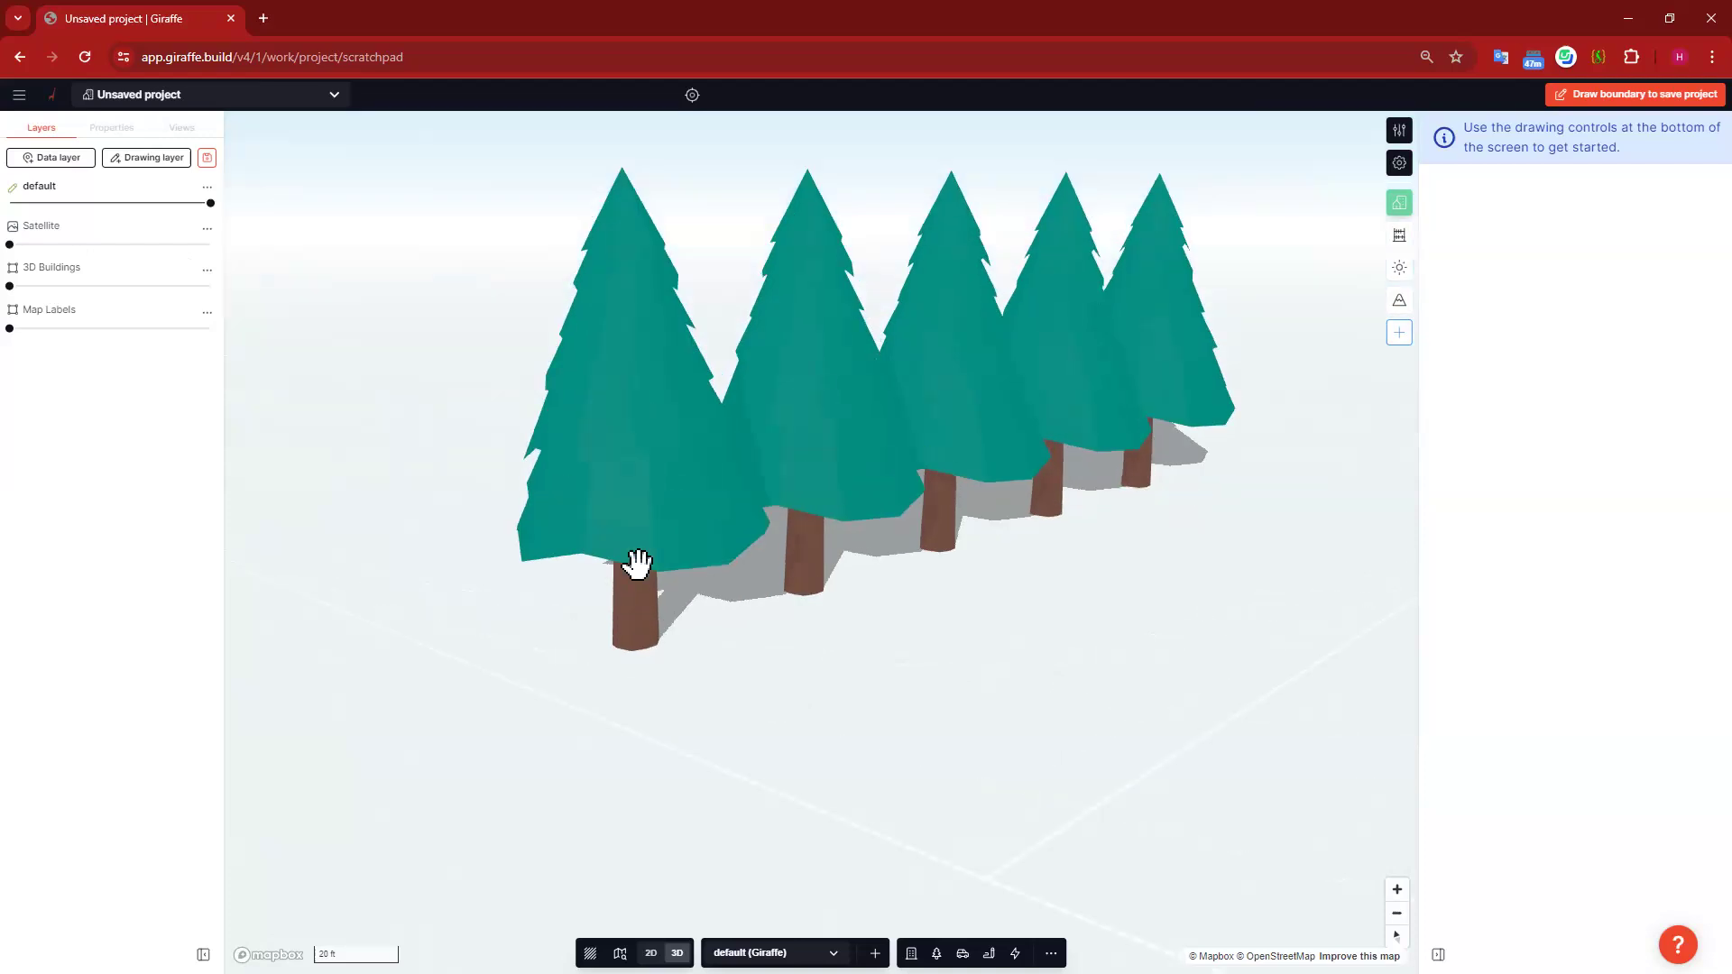
{"action": "scroll", "coordinate": [775, 497], "scroll_direction": "down", "scroll_amount": 3}
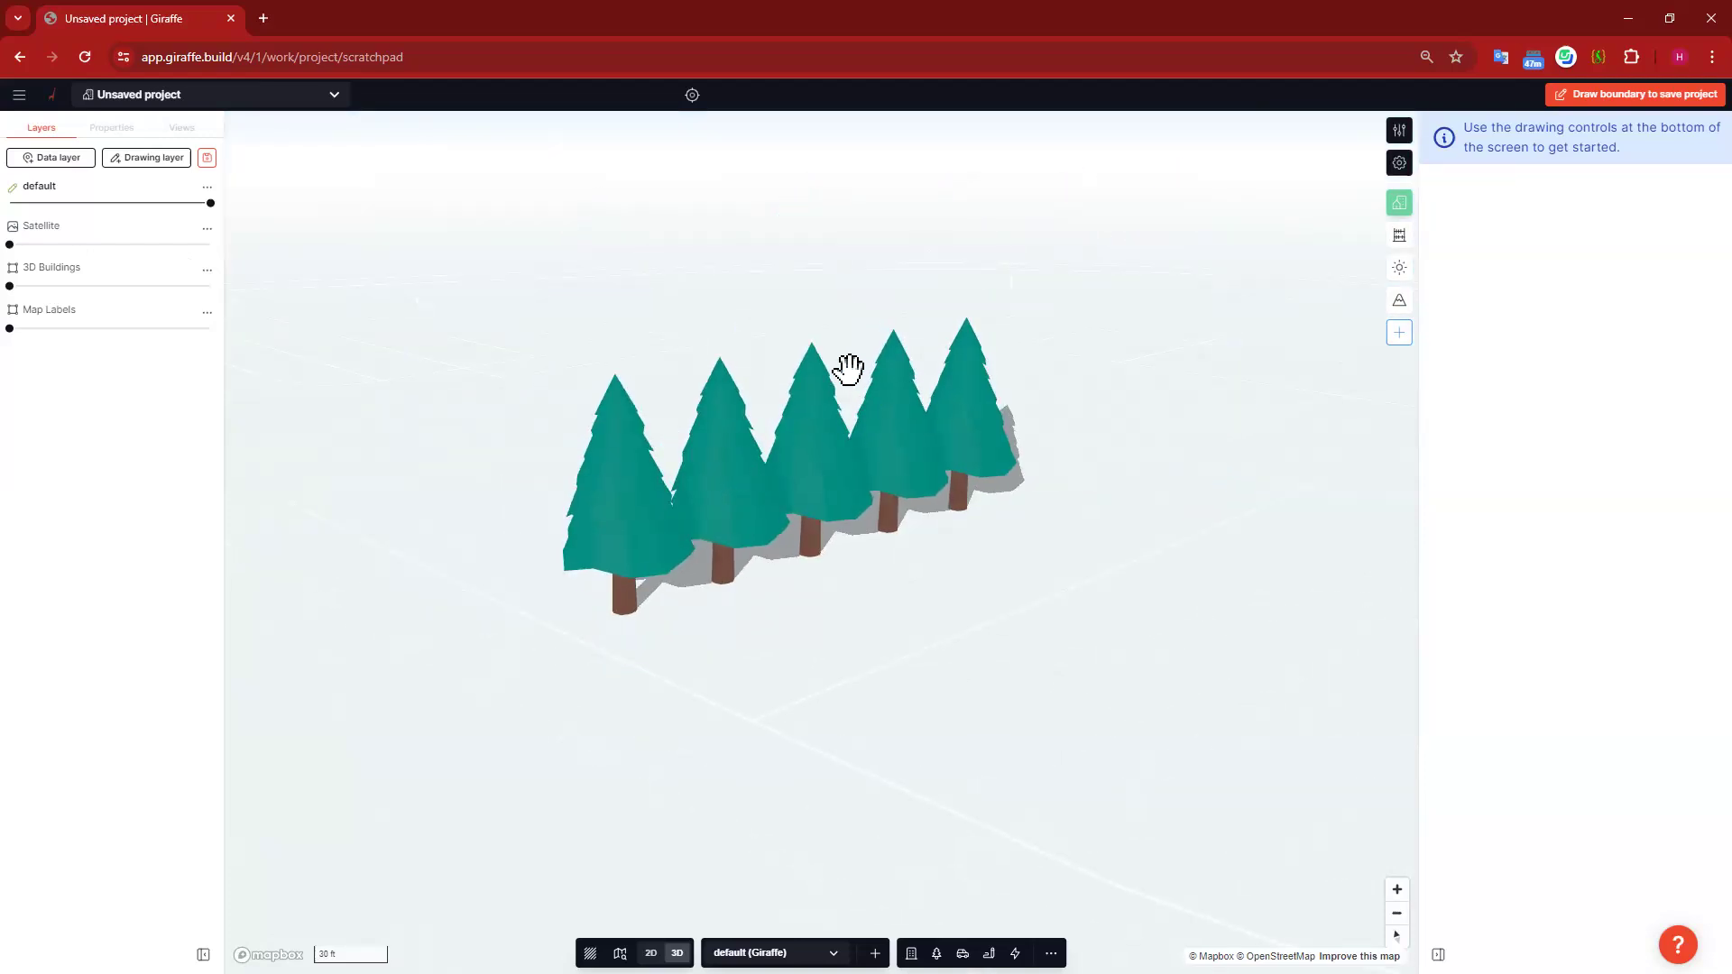
{"action": "left_click", "coordinate": [630, 600]}
{"action": "left_click_drag", "start_coordinate": [629, 613], "coordinate": [354, 647]}
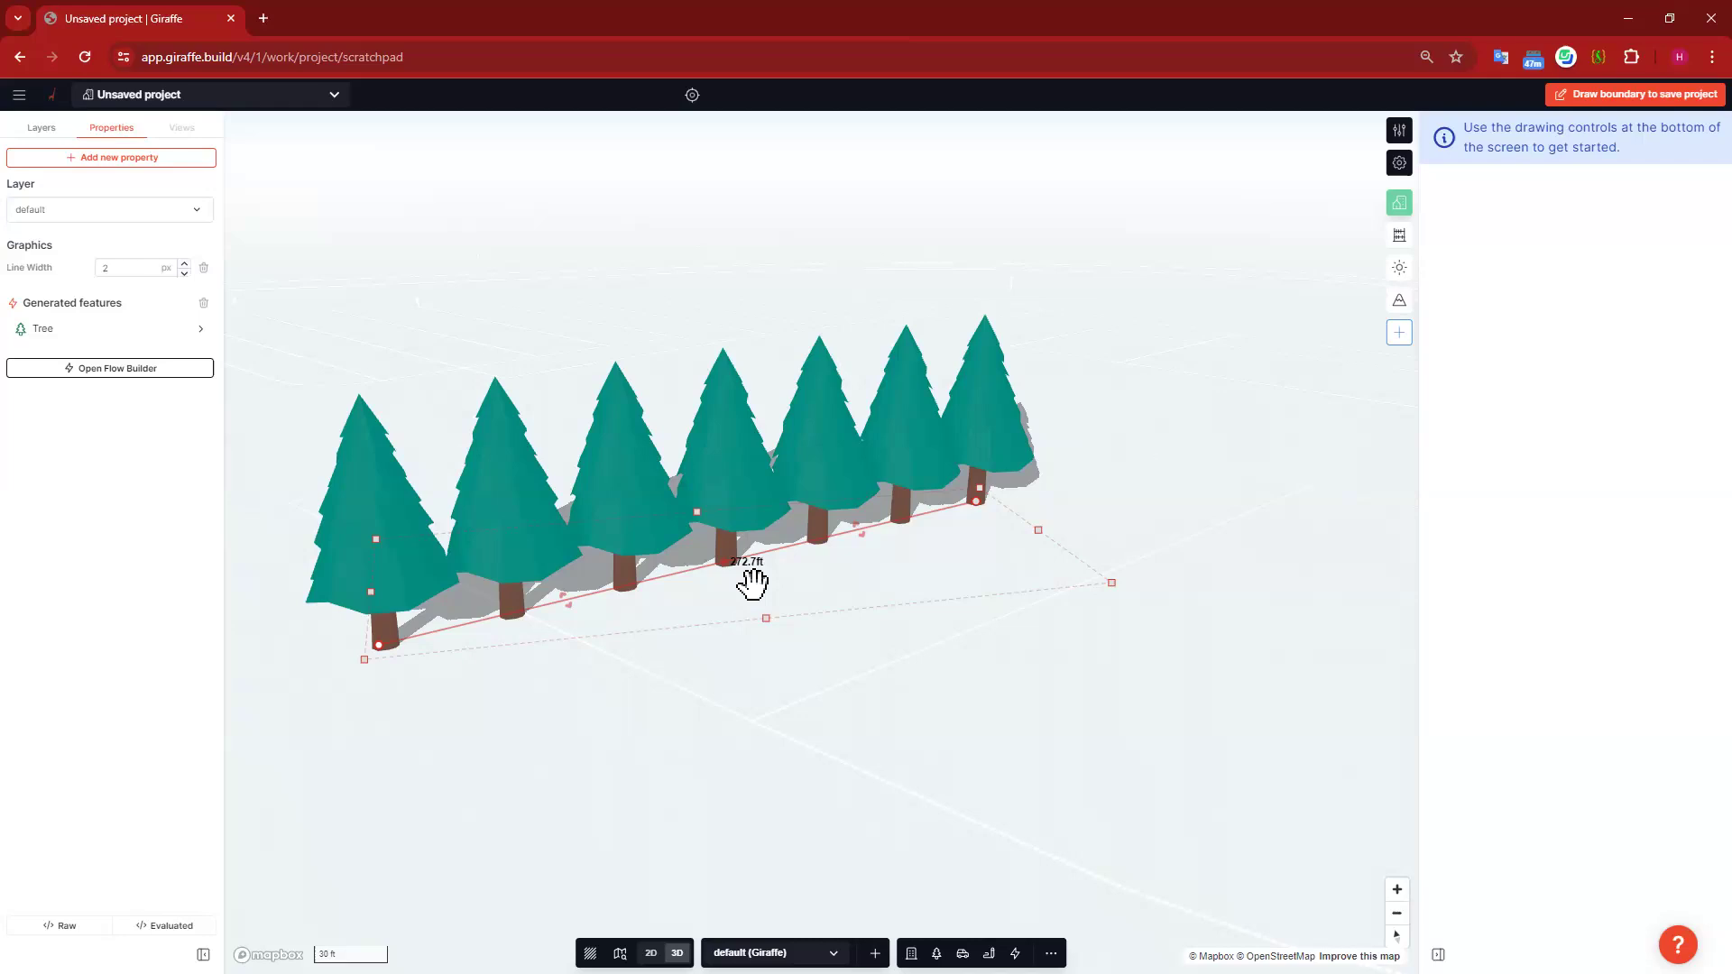
{"action": "left_click_drag", "start_coordinate": [985, 506], "coordinate": [1306, 723]}
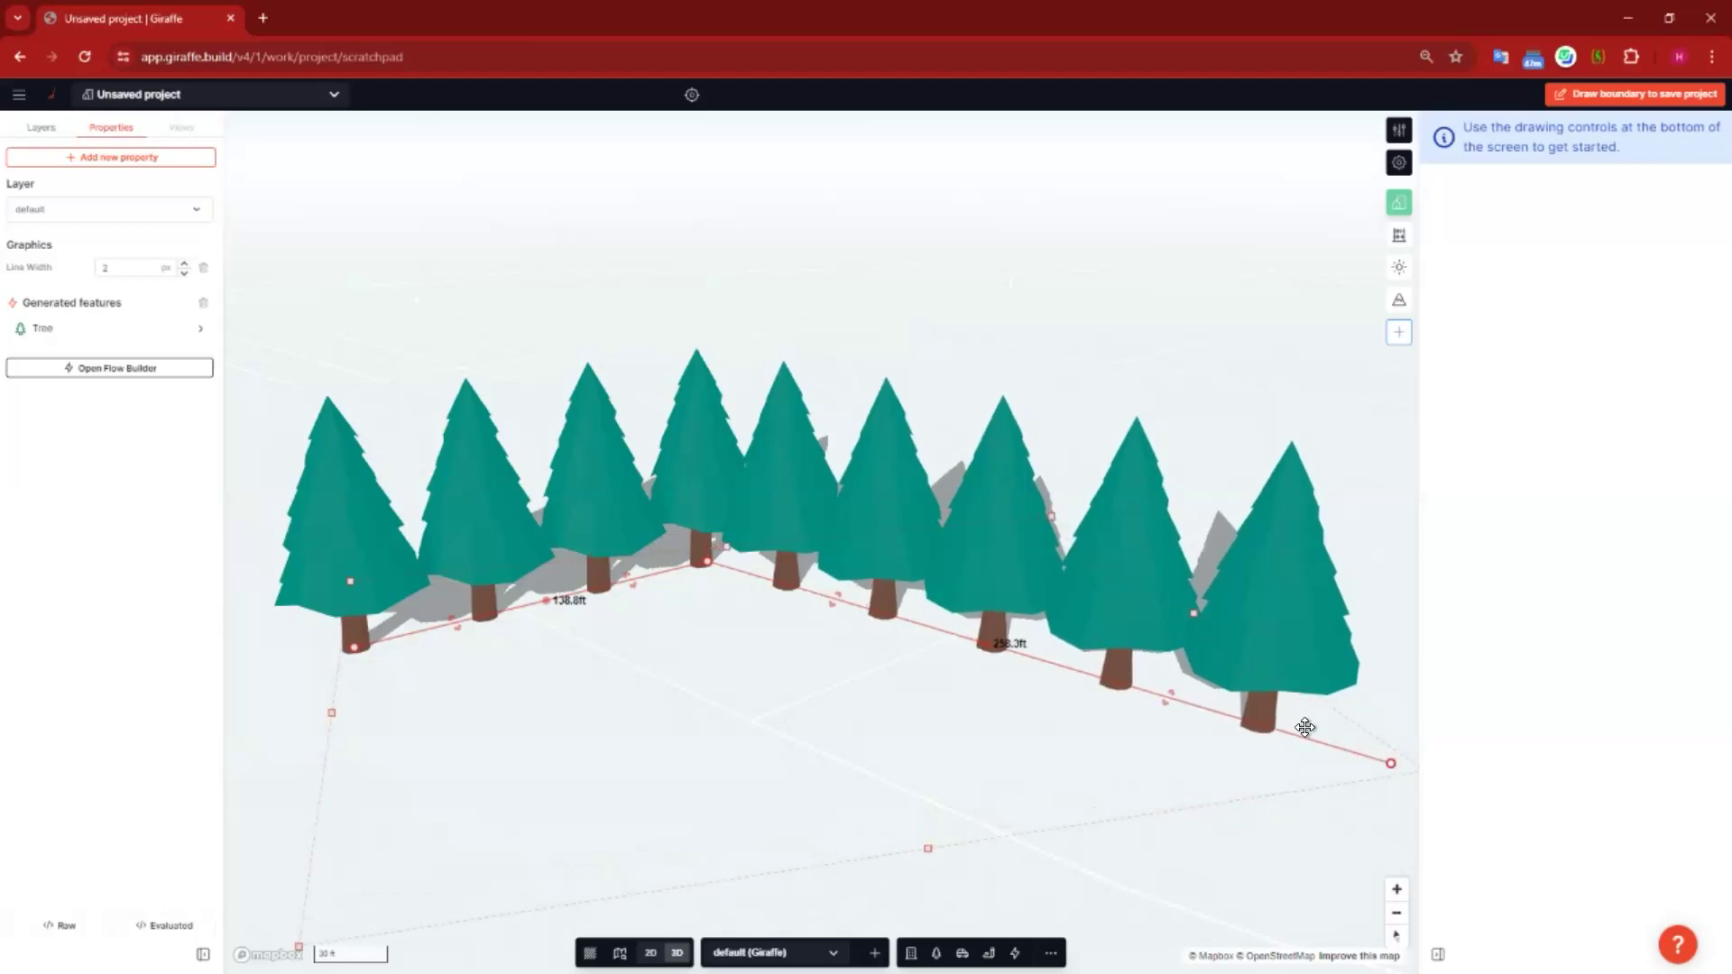
{"action": "left_click_drag", "start_coordinate": [1130, 666], "coordinate": [1299, 703]}
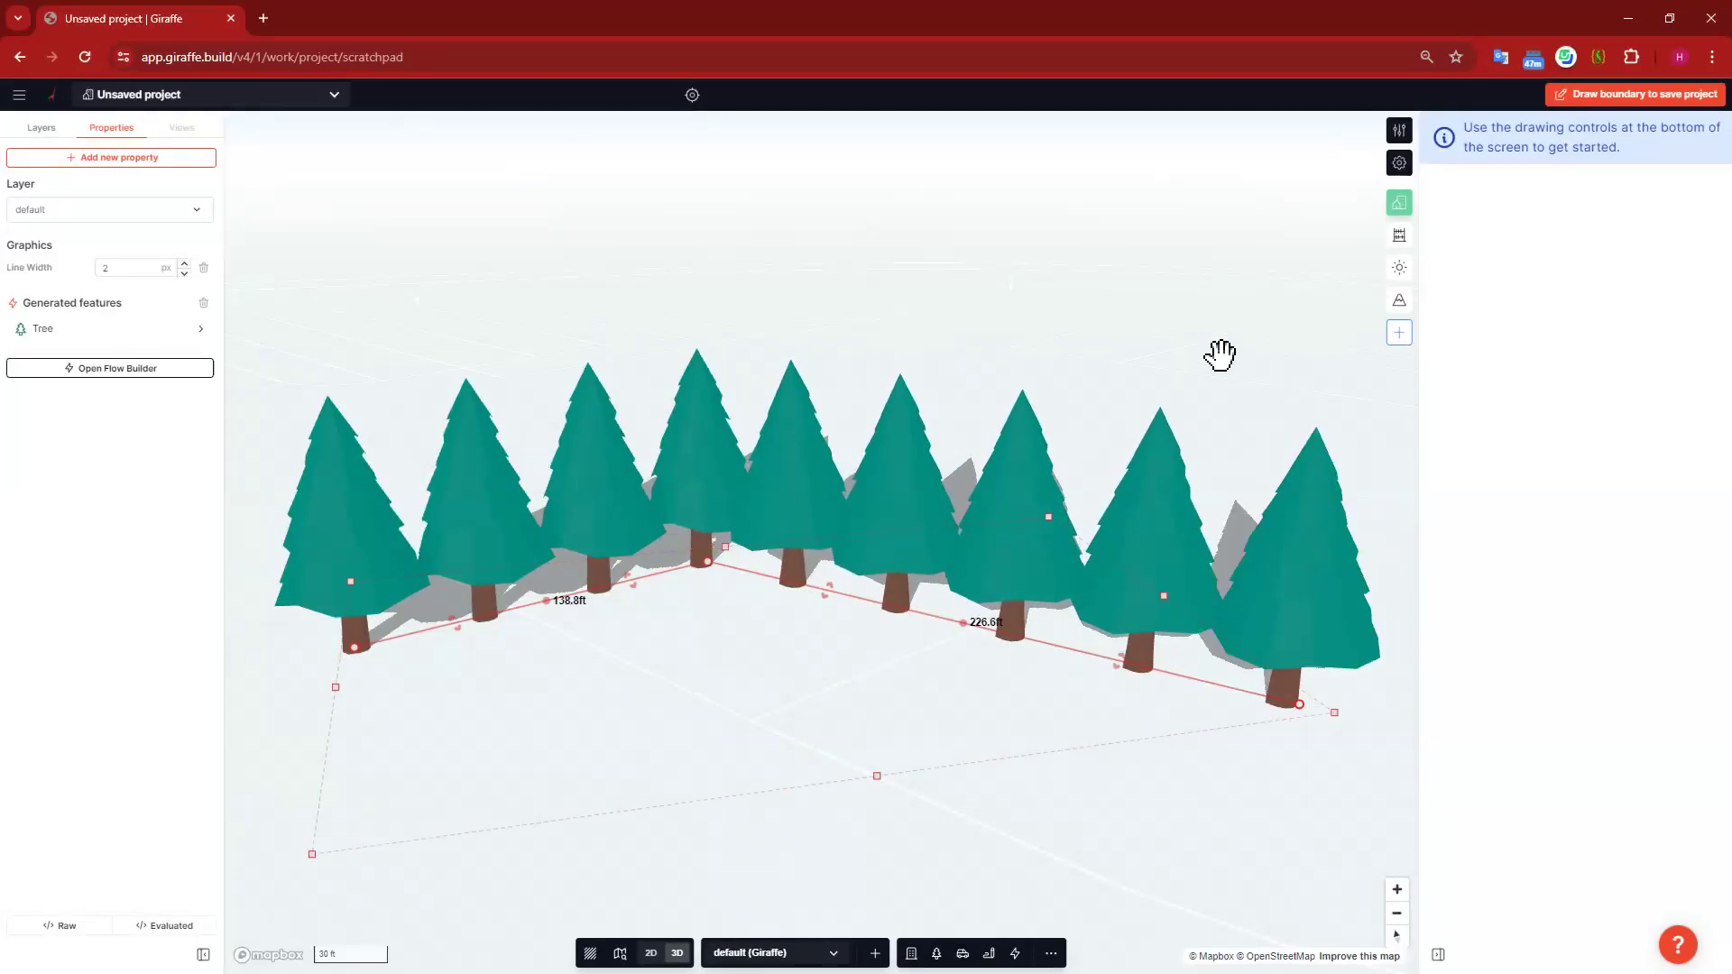
Step: Try placing individual trees from the landscaping options beside the tree line, and delete them
{"action": "left_click", "coordinate": [922, 294]}
{"action": "left_click_drag", "start_coordinate": [922, 294], "coordinate": [935, 251]}
{"action": "right_click_drag", "start_coordinate": [797, 478], "coordinate": [810, 530]}
{"action": "scroll", "coordinate": [803, 429], "scroll_direction": "down", "scroll_amount": 3}
{"action": "left_click_drag", "start_coordinate": [836, 654], "coordinate": [848, 826]}
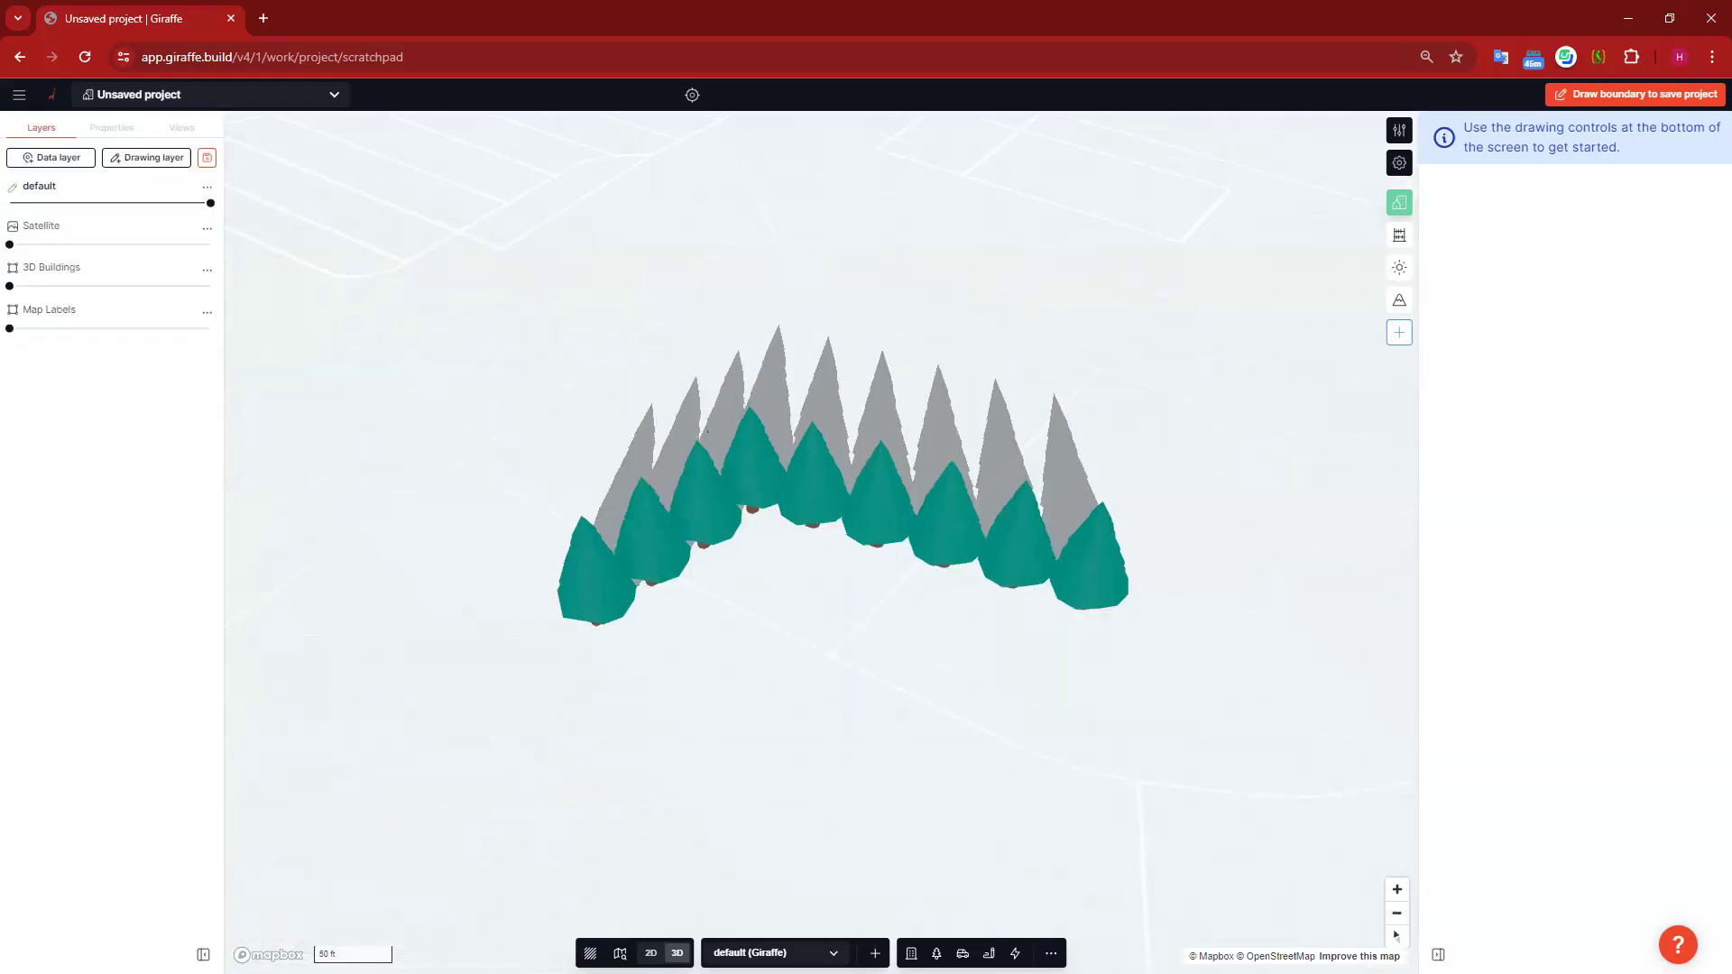
{"action": "left_click", "coordinate": [936, 954]}
{"action": "left_click", "coordinate": [887, 761]}
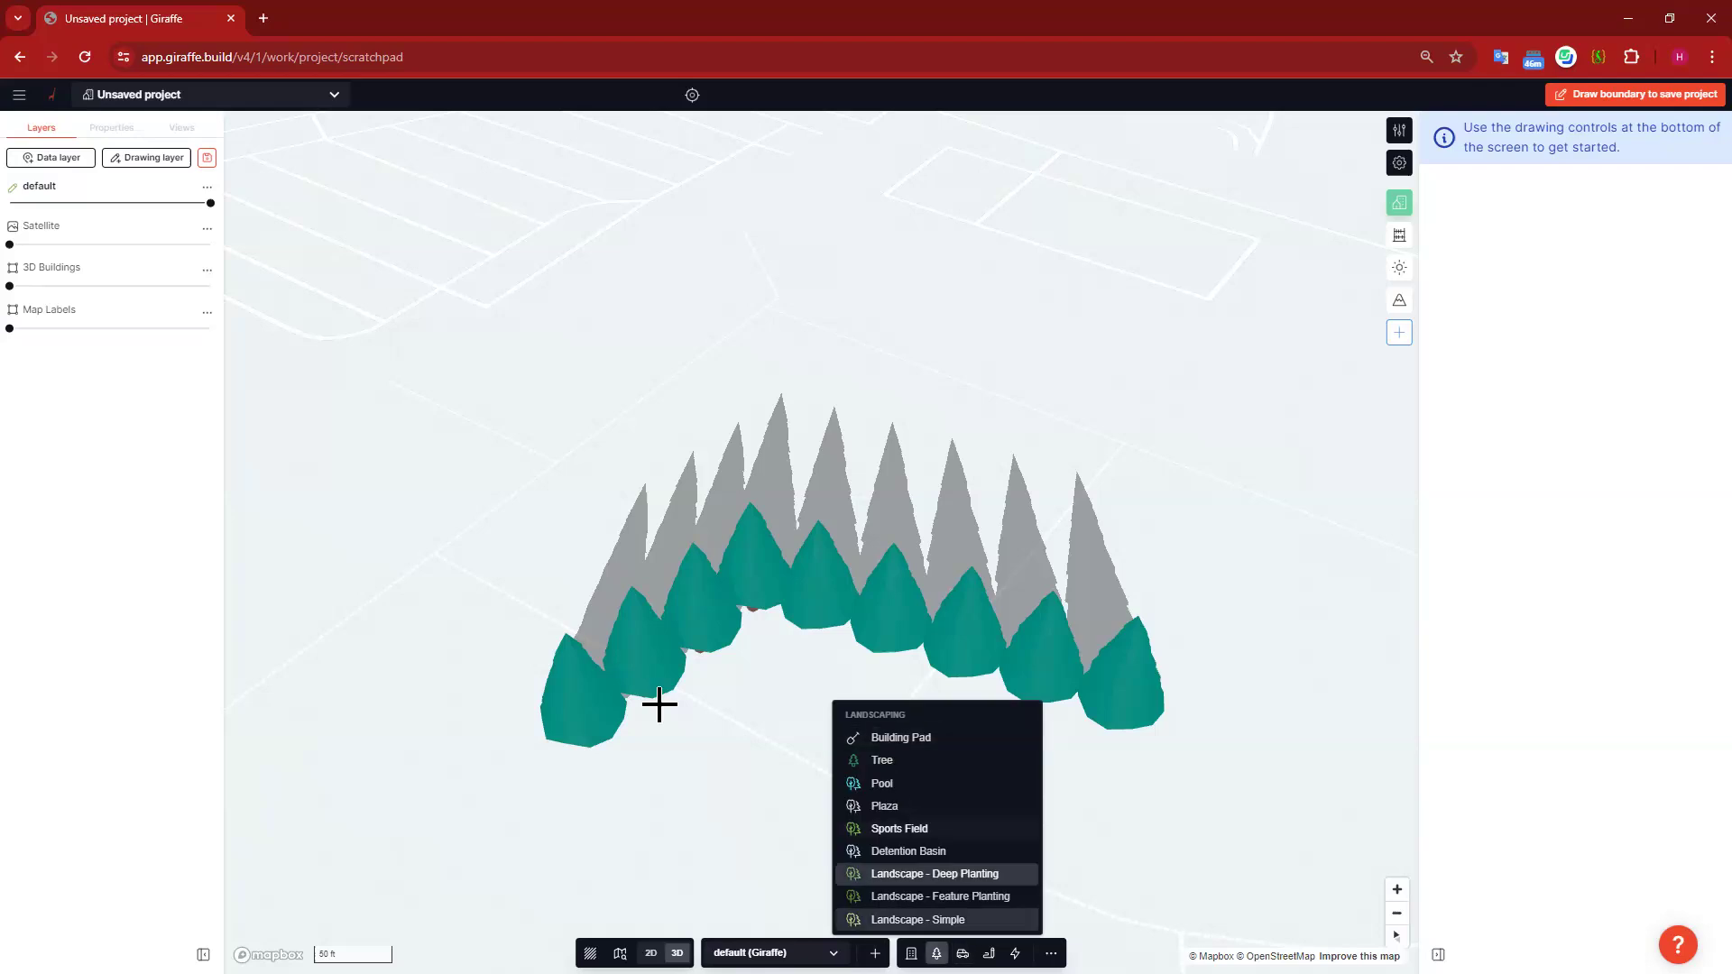
{"action": "left_click", "coordinate": [477, 582]}
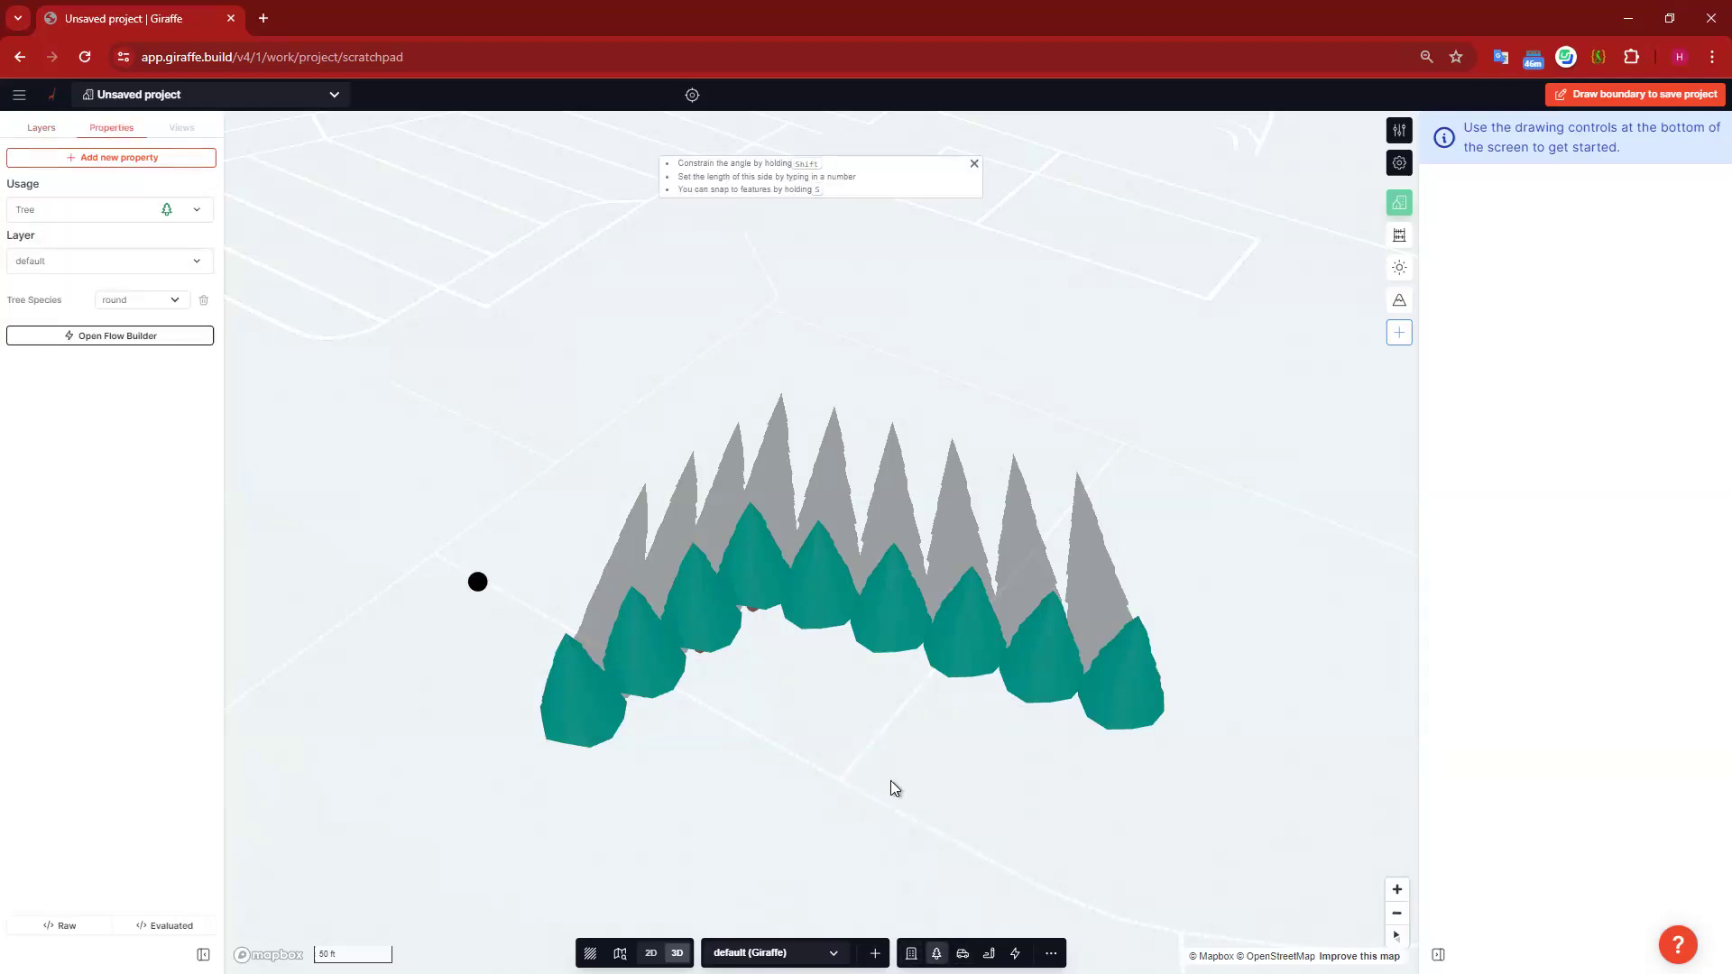
{"action": "left_click", "coordinate": [937, 953]}
{"action": "left_click", "coordinate": [569, 525]}
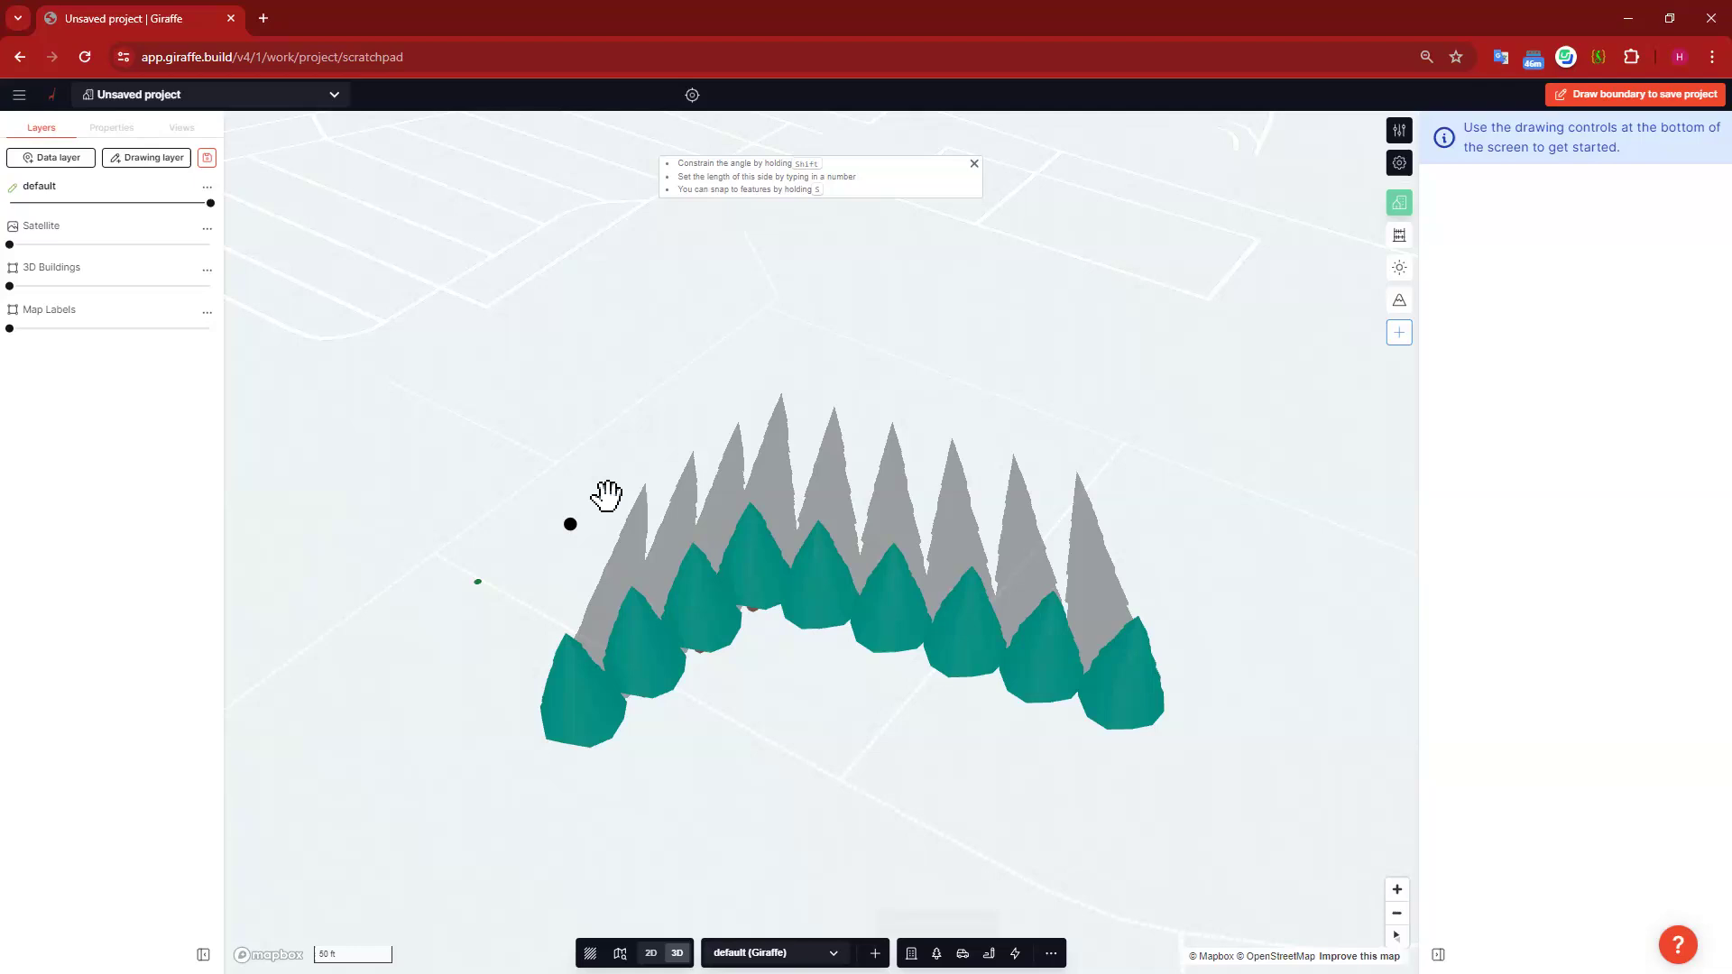
{"action": "left_click", "coordinate": [477, 581]}
{"action": "key", "text": "Delete"}
Step: Reshape the tree line into a zigzag of three segments about 139 ft, 186 ft and 292 ft long
{"action": "left_click", "coordinate": [1122, 721]}
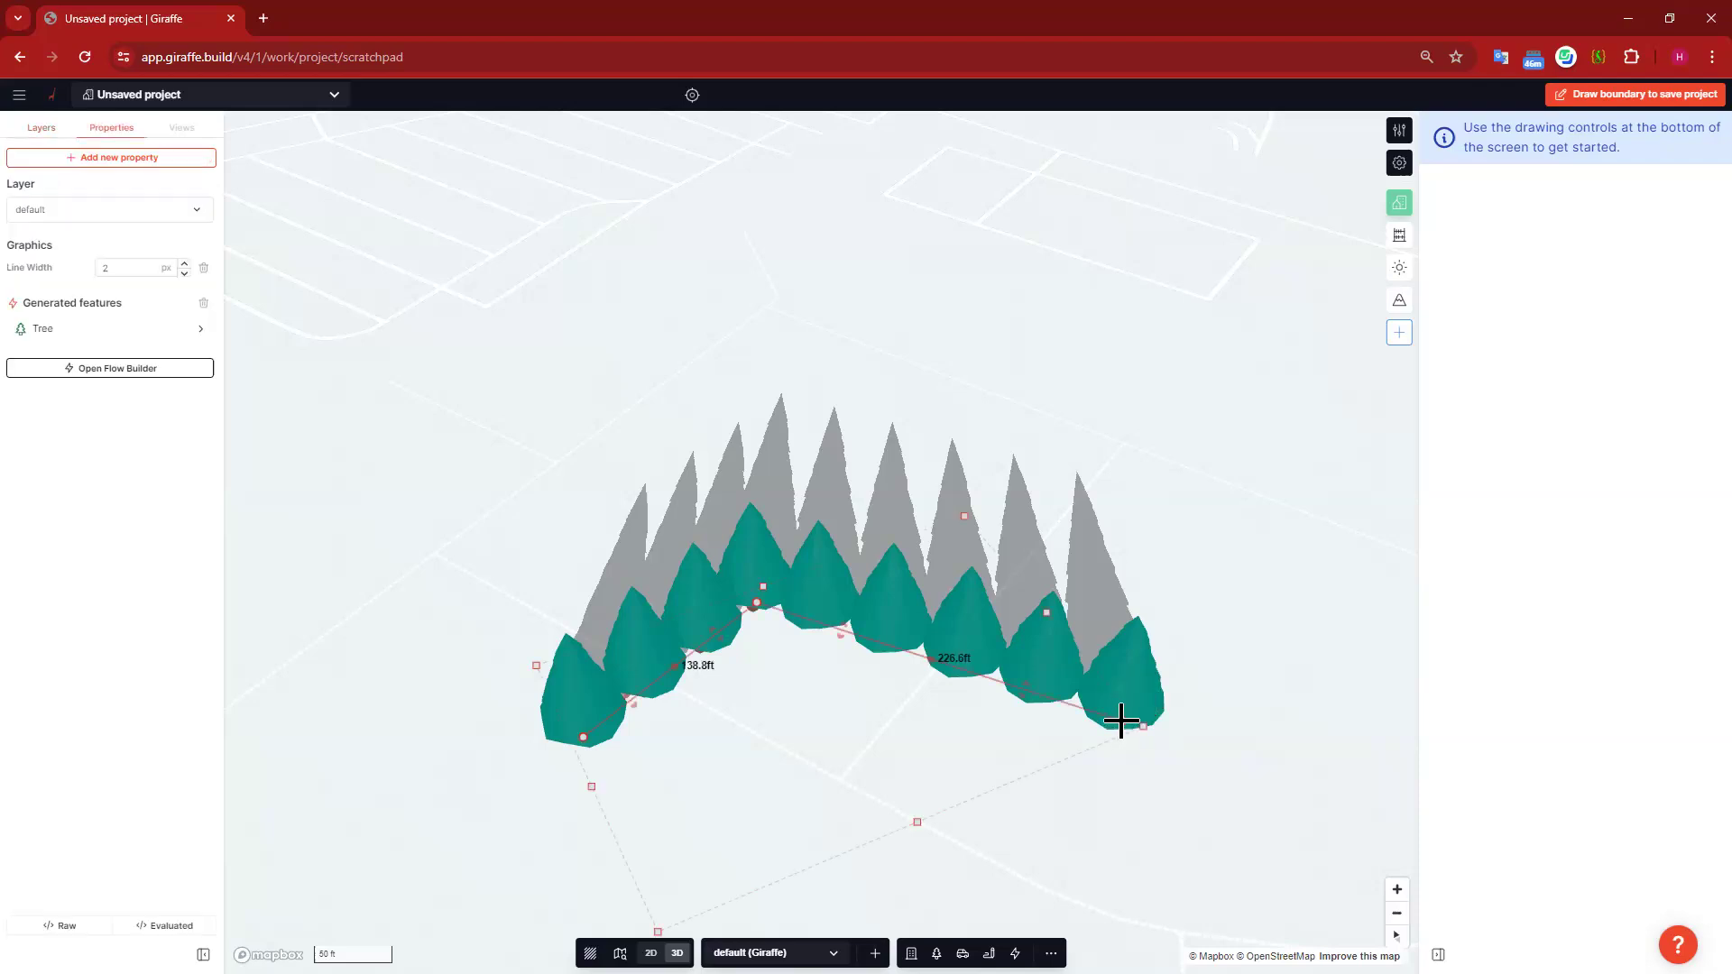
{"action": "left_click_drag", "start_coordinate": [537, 361], "coordinate": [451, 341]}
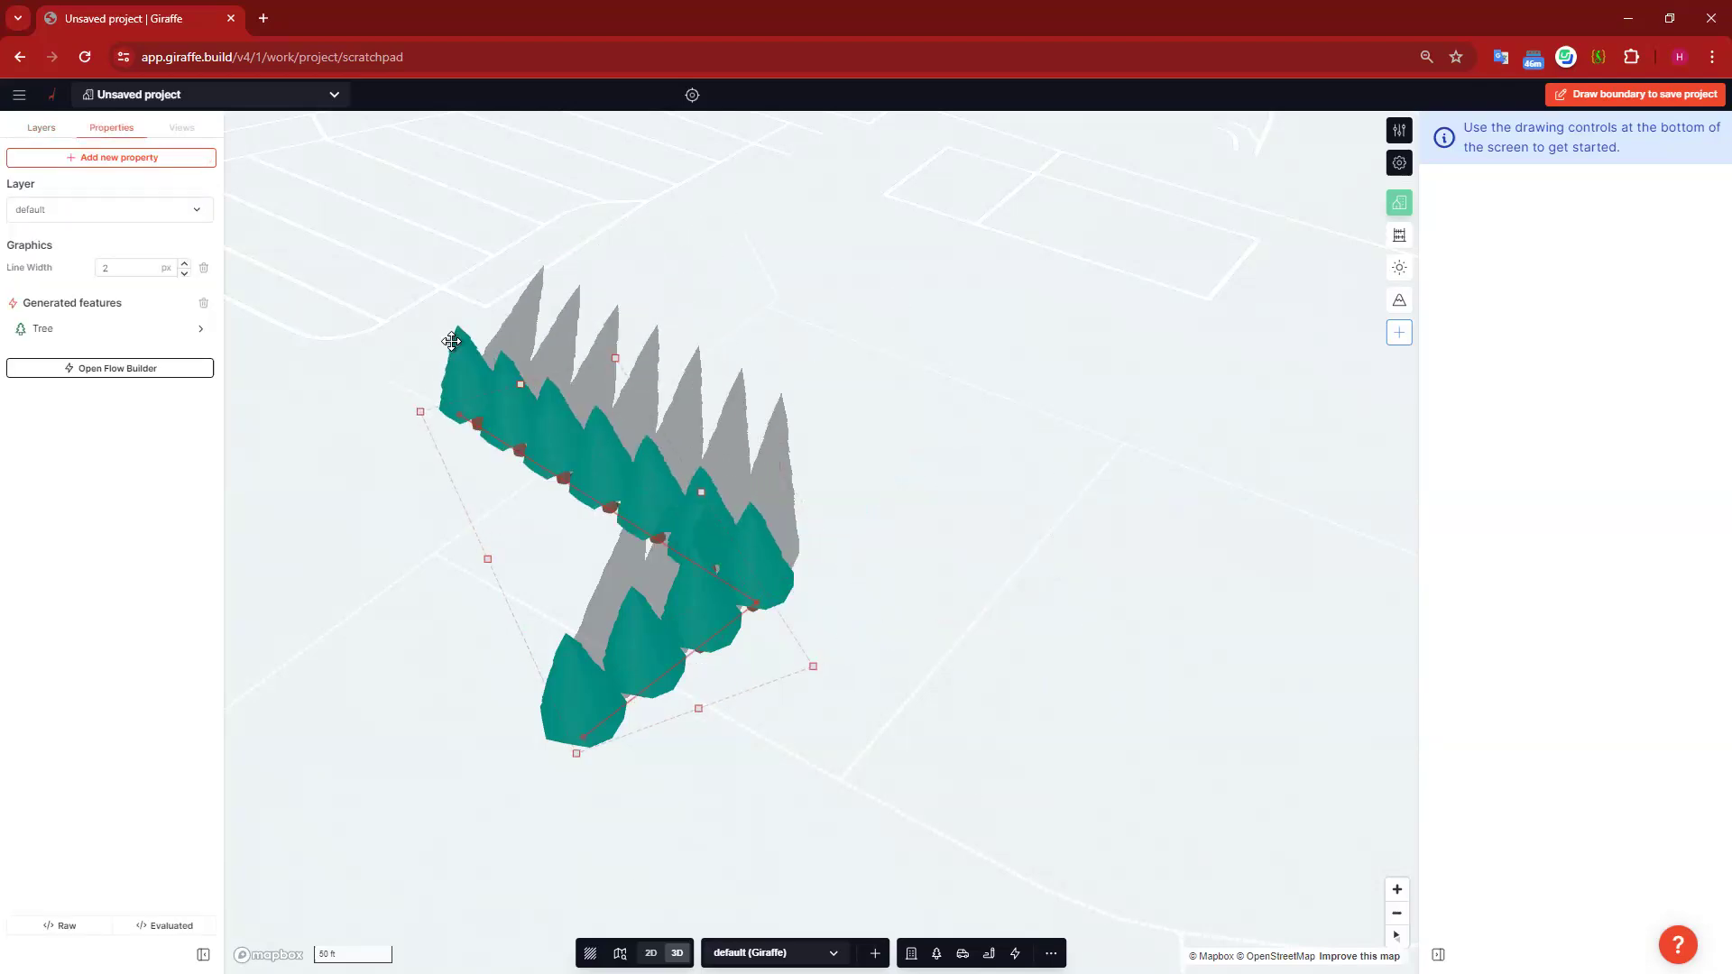
{"action": "left_click", "coordinate": [597, 459]}
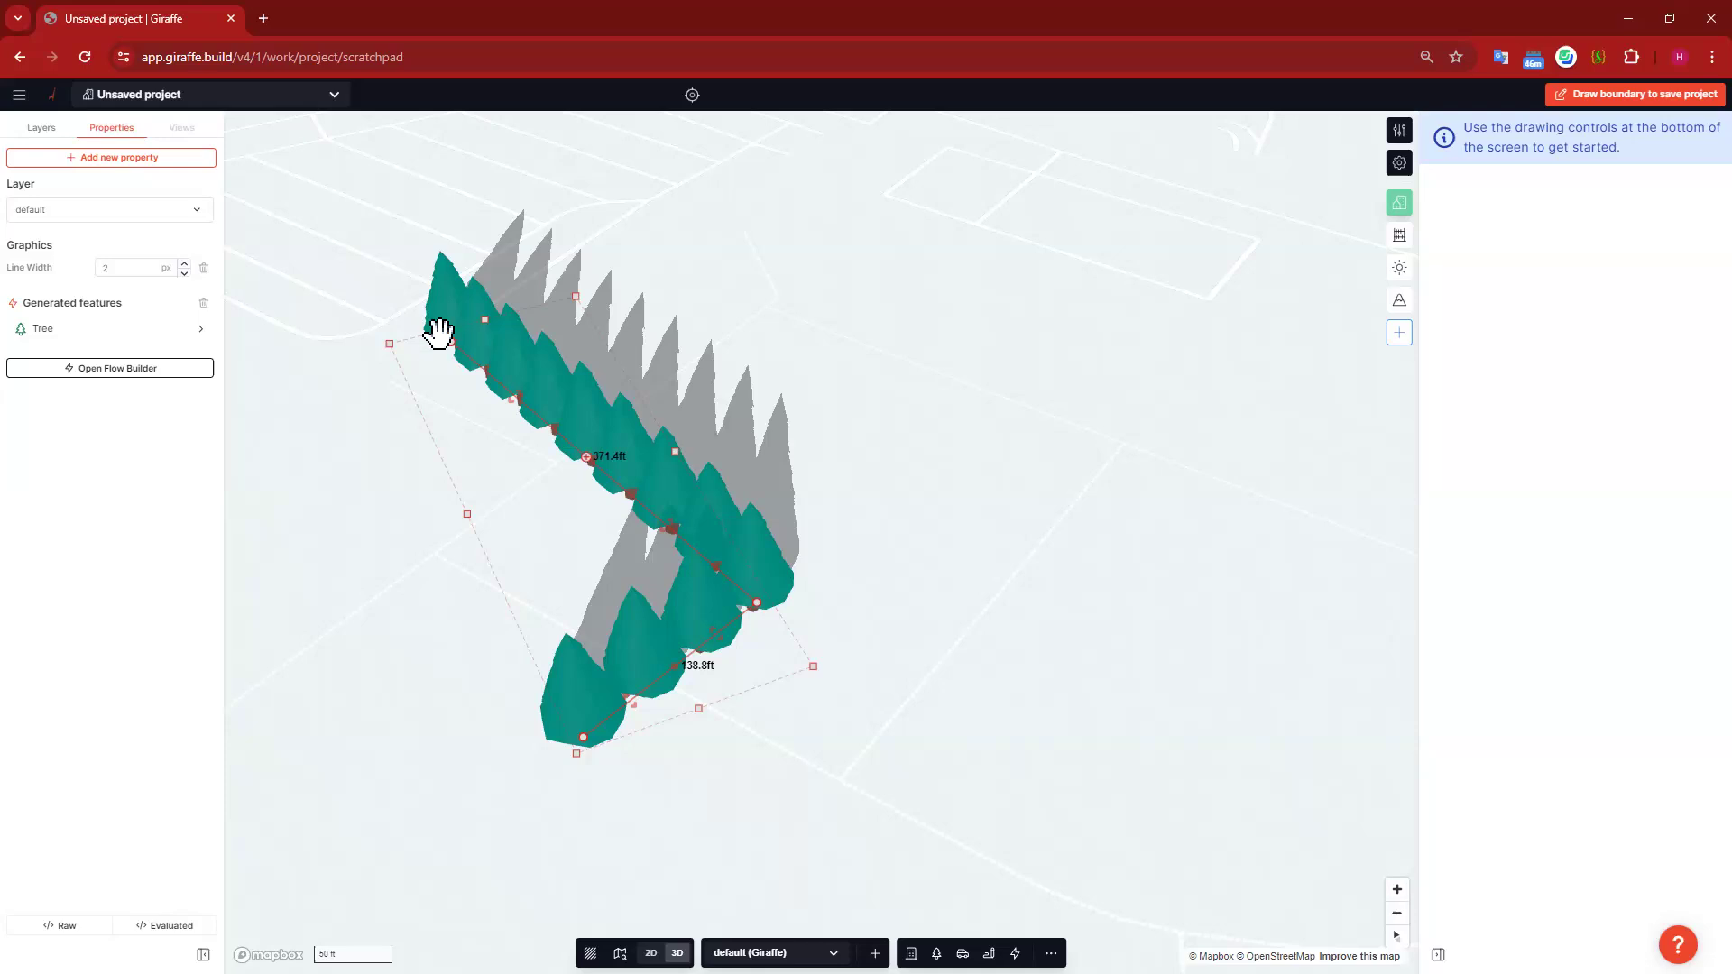
{"action": "left_click_drag", "start_coordinate": [832, 301], "coordinate": [885, 302]}
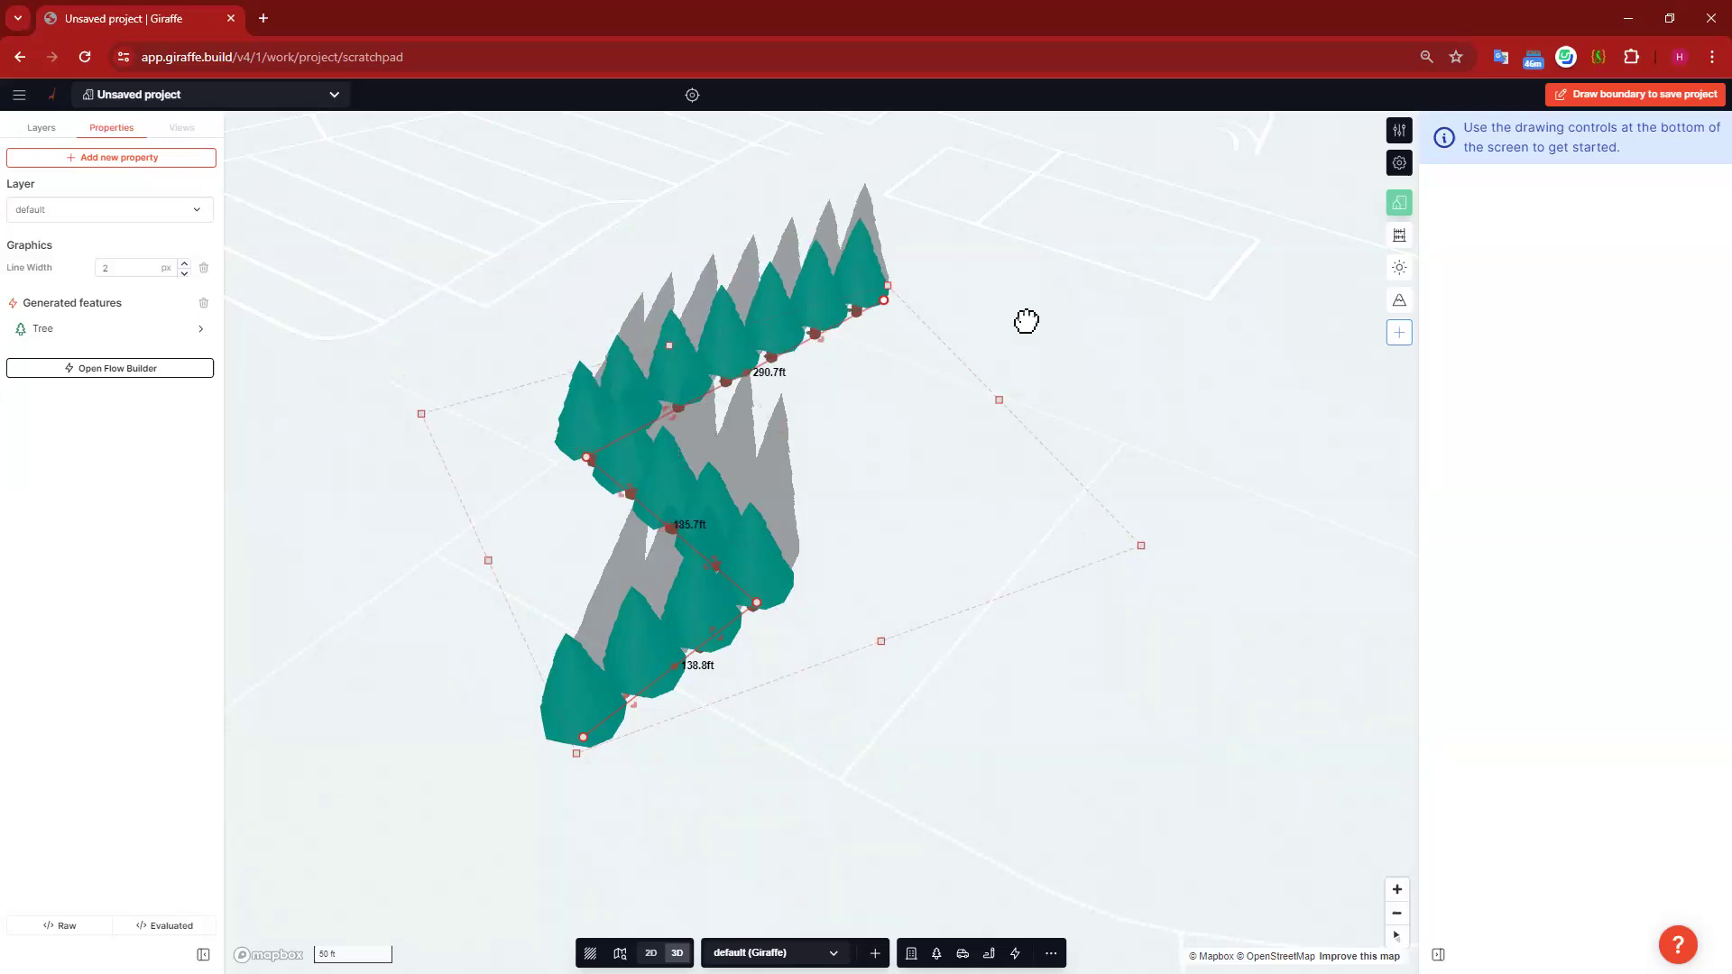
{"action": "left_click", "coordinate": [1248, 477]}
Step: Delete the tree line and draw a new straight line about 544 ft long across the map
{"action": "left_click", "coordinate": [699, 519]}
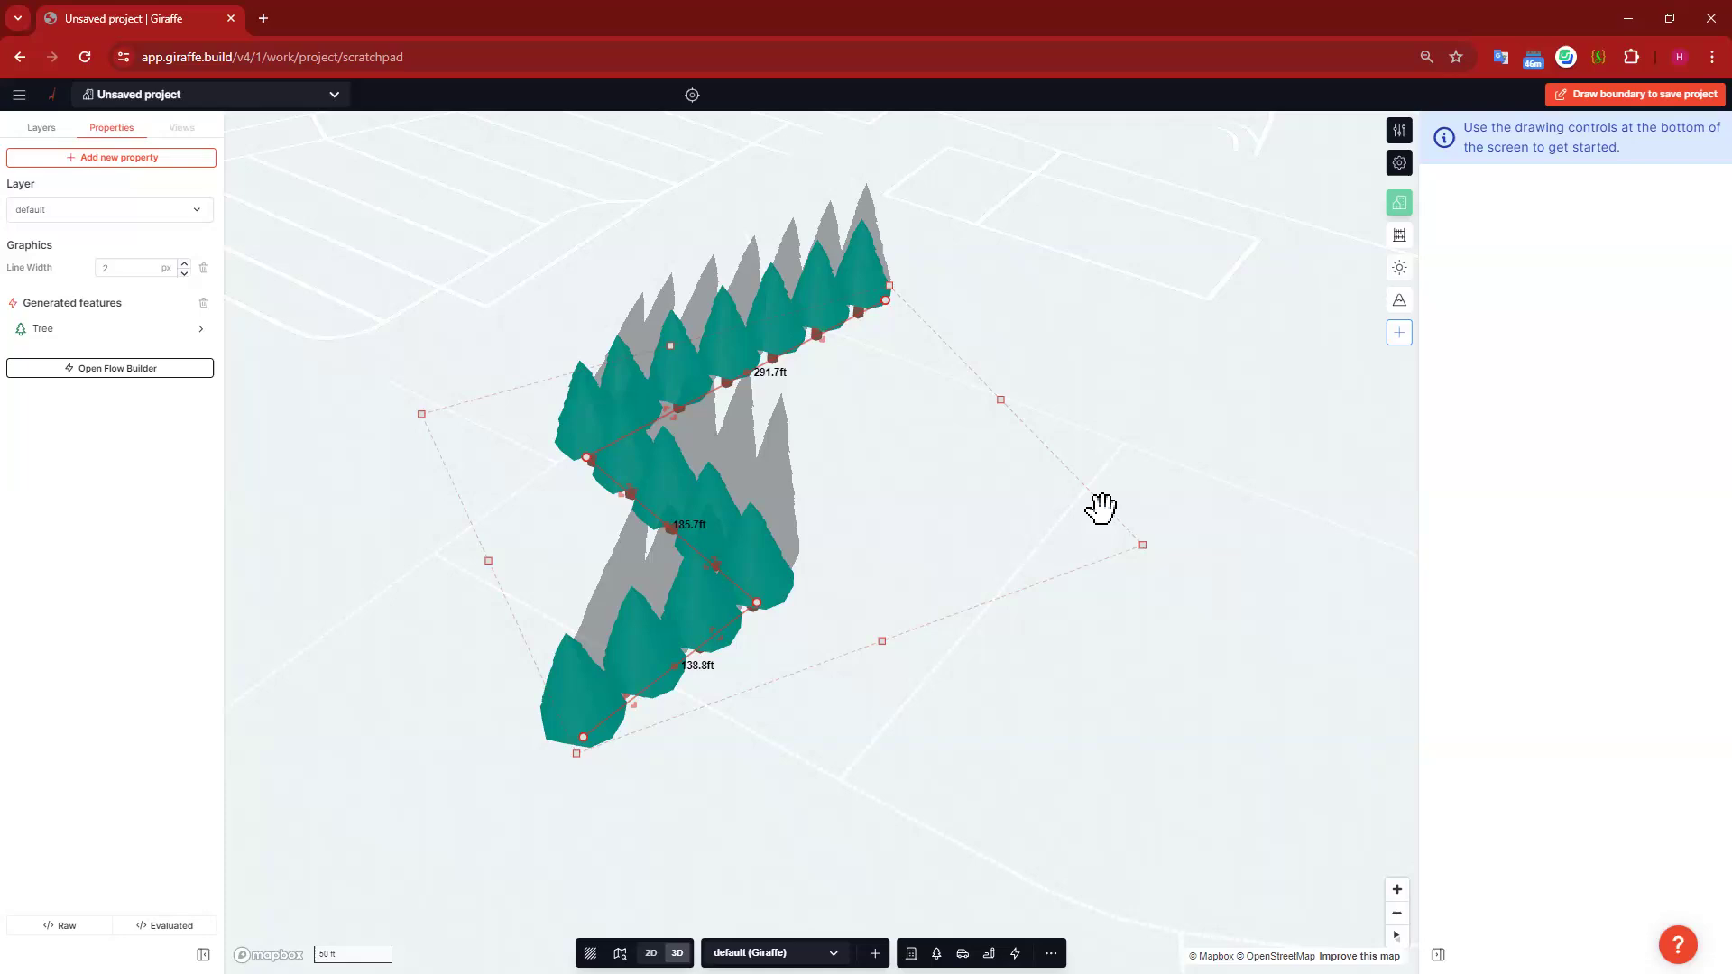
{"action": "key", "text": "Delete"}
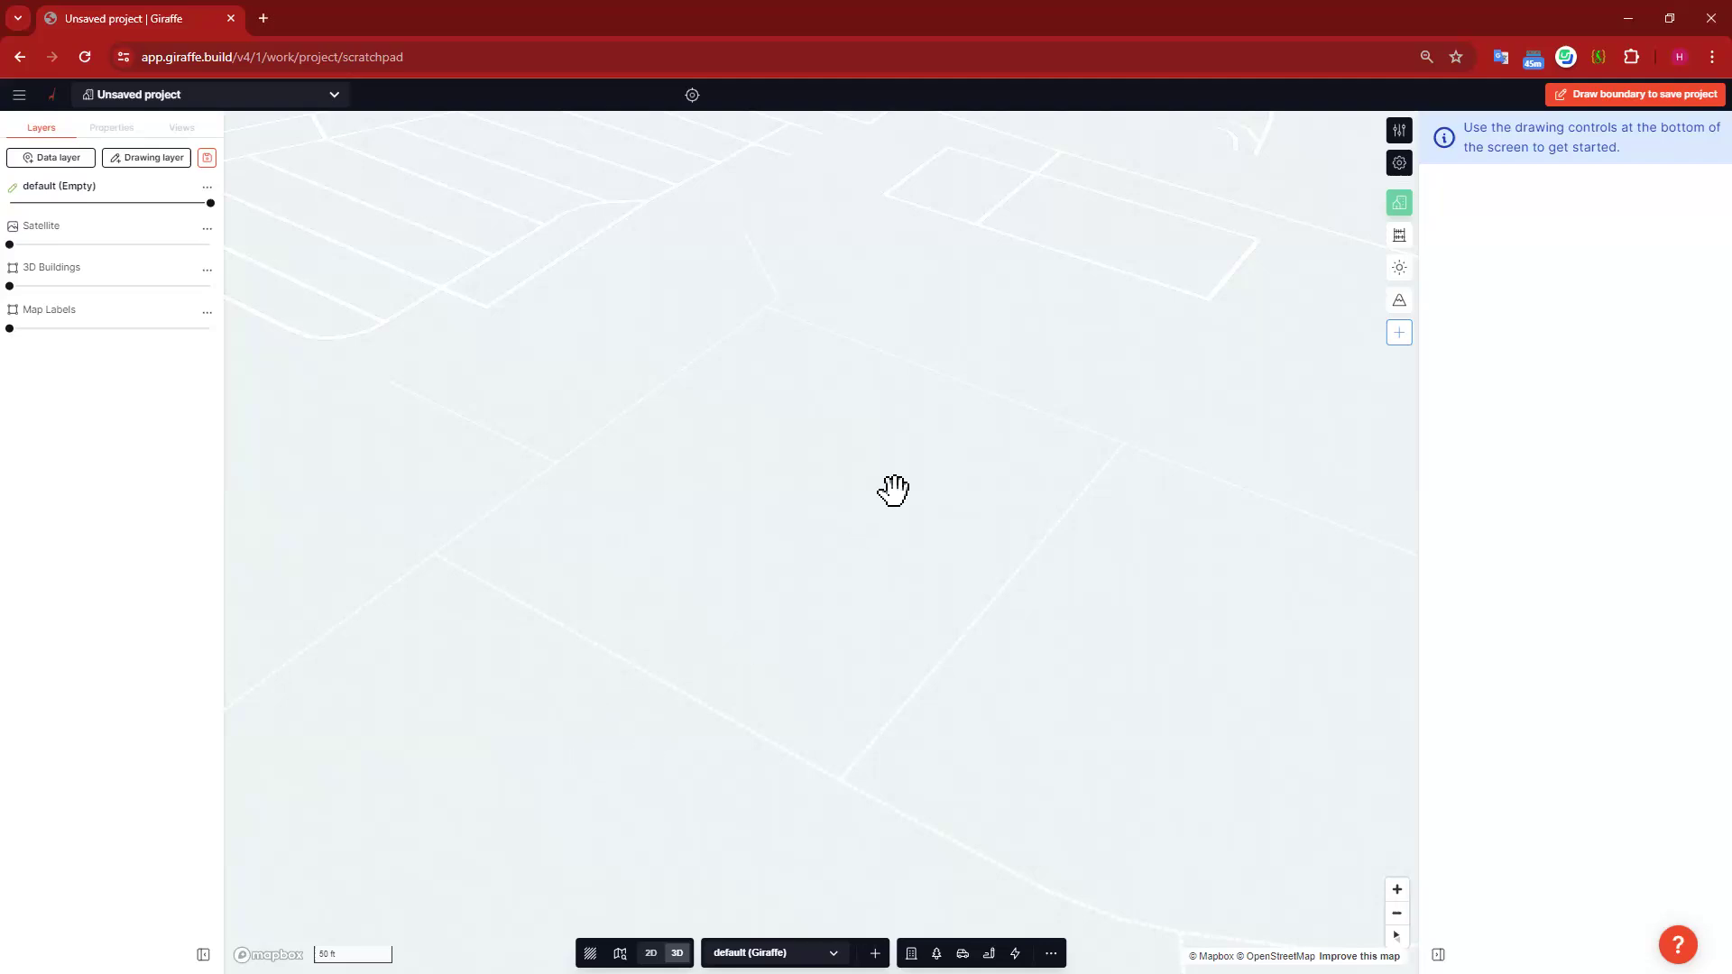
{"action": "left_click", "coordinate": [963, 953]}
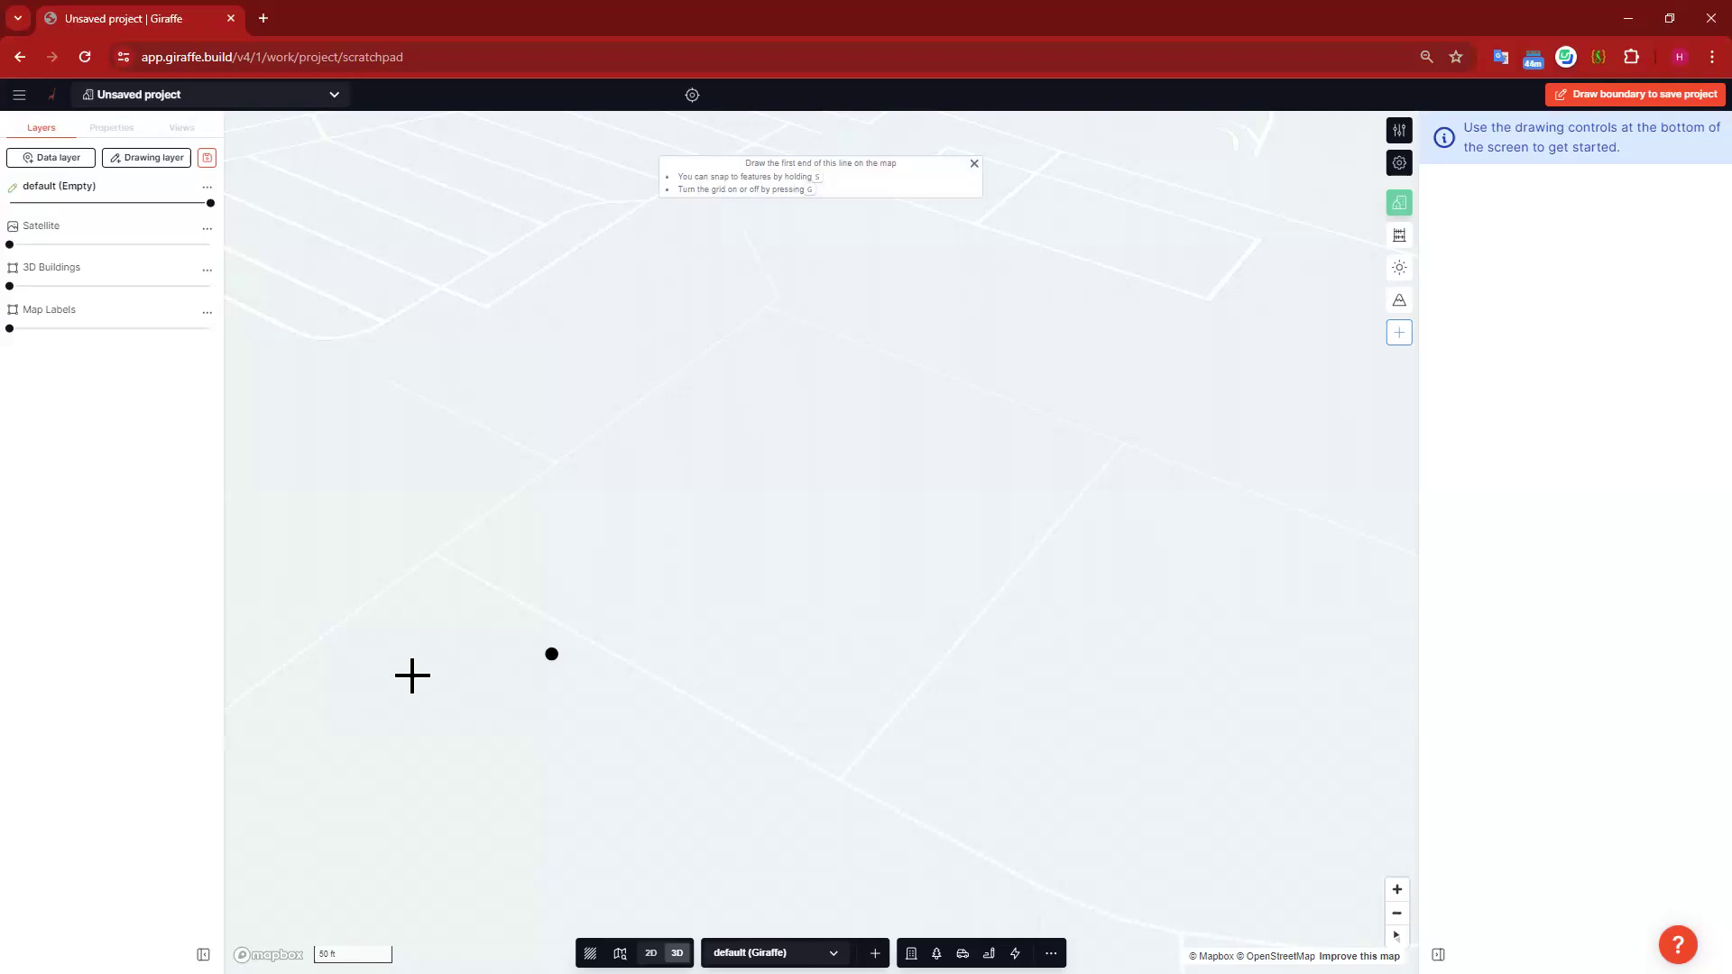
{"action": "left_click", "coordinate": [412, 673]}
{"action": "double_click", "coordinate": [1120, 376]}
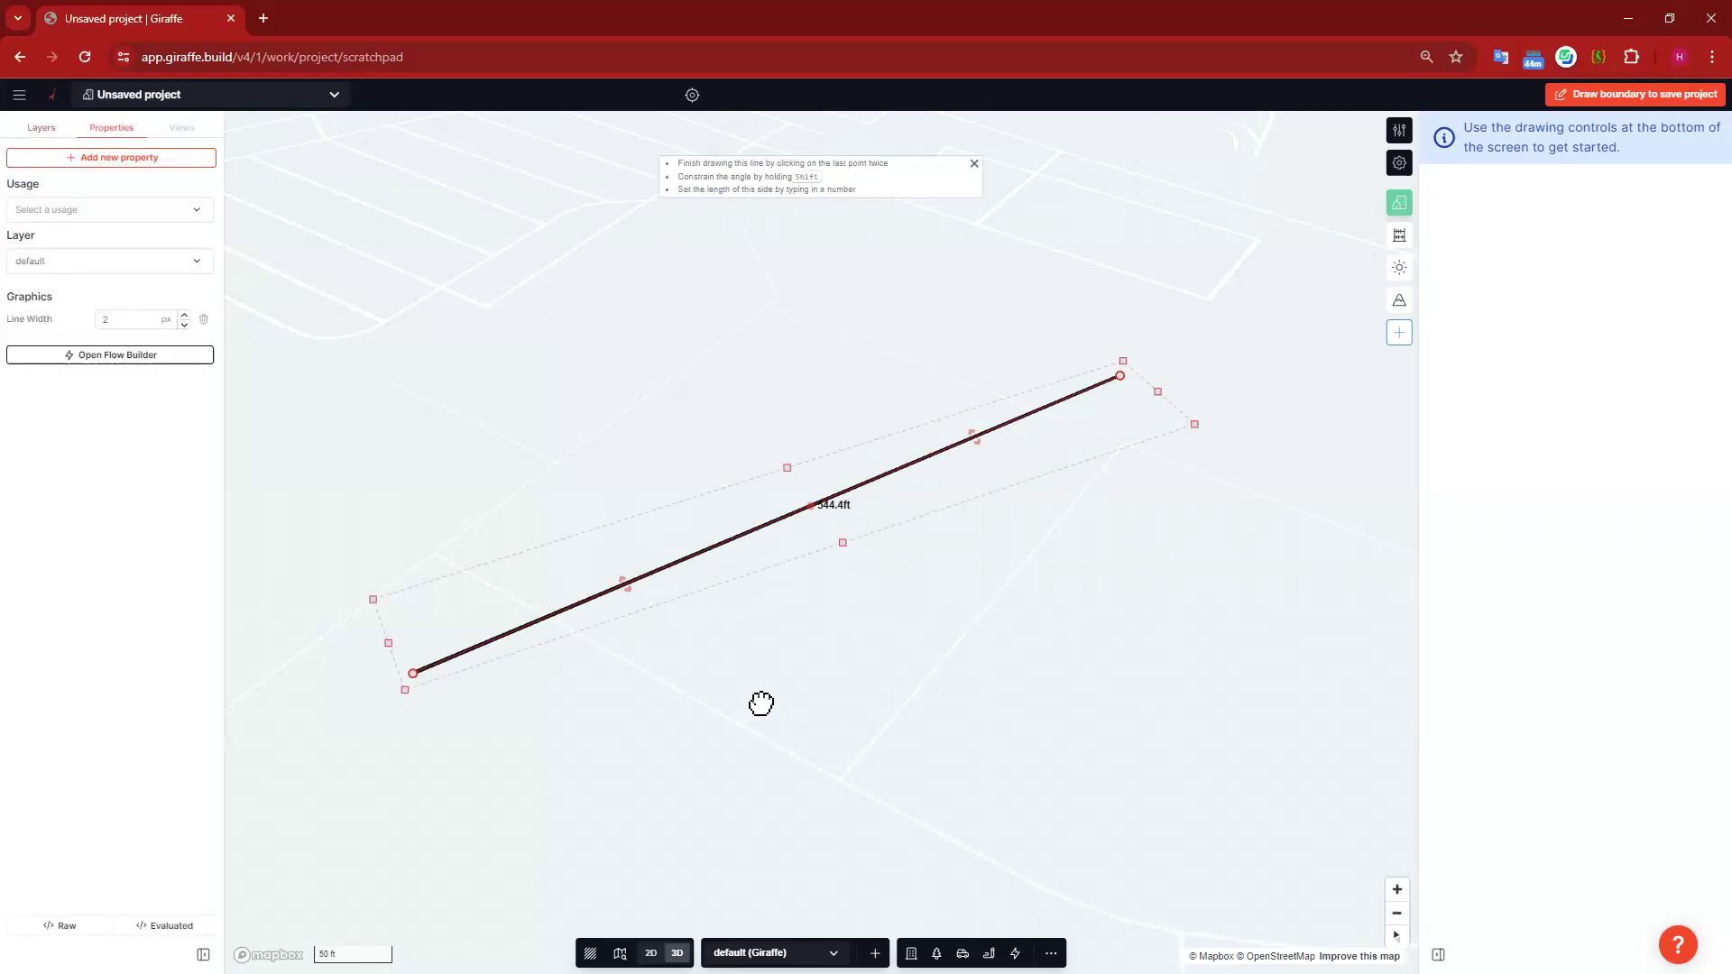
{"action": "left_click_drag", "start_coordinate": [807, 689], "coordinate": [839, 681]}
{"action": "left_click", "coordinate": [720, 558]}
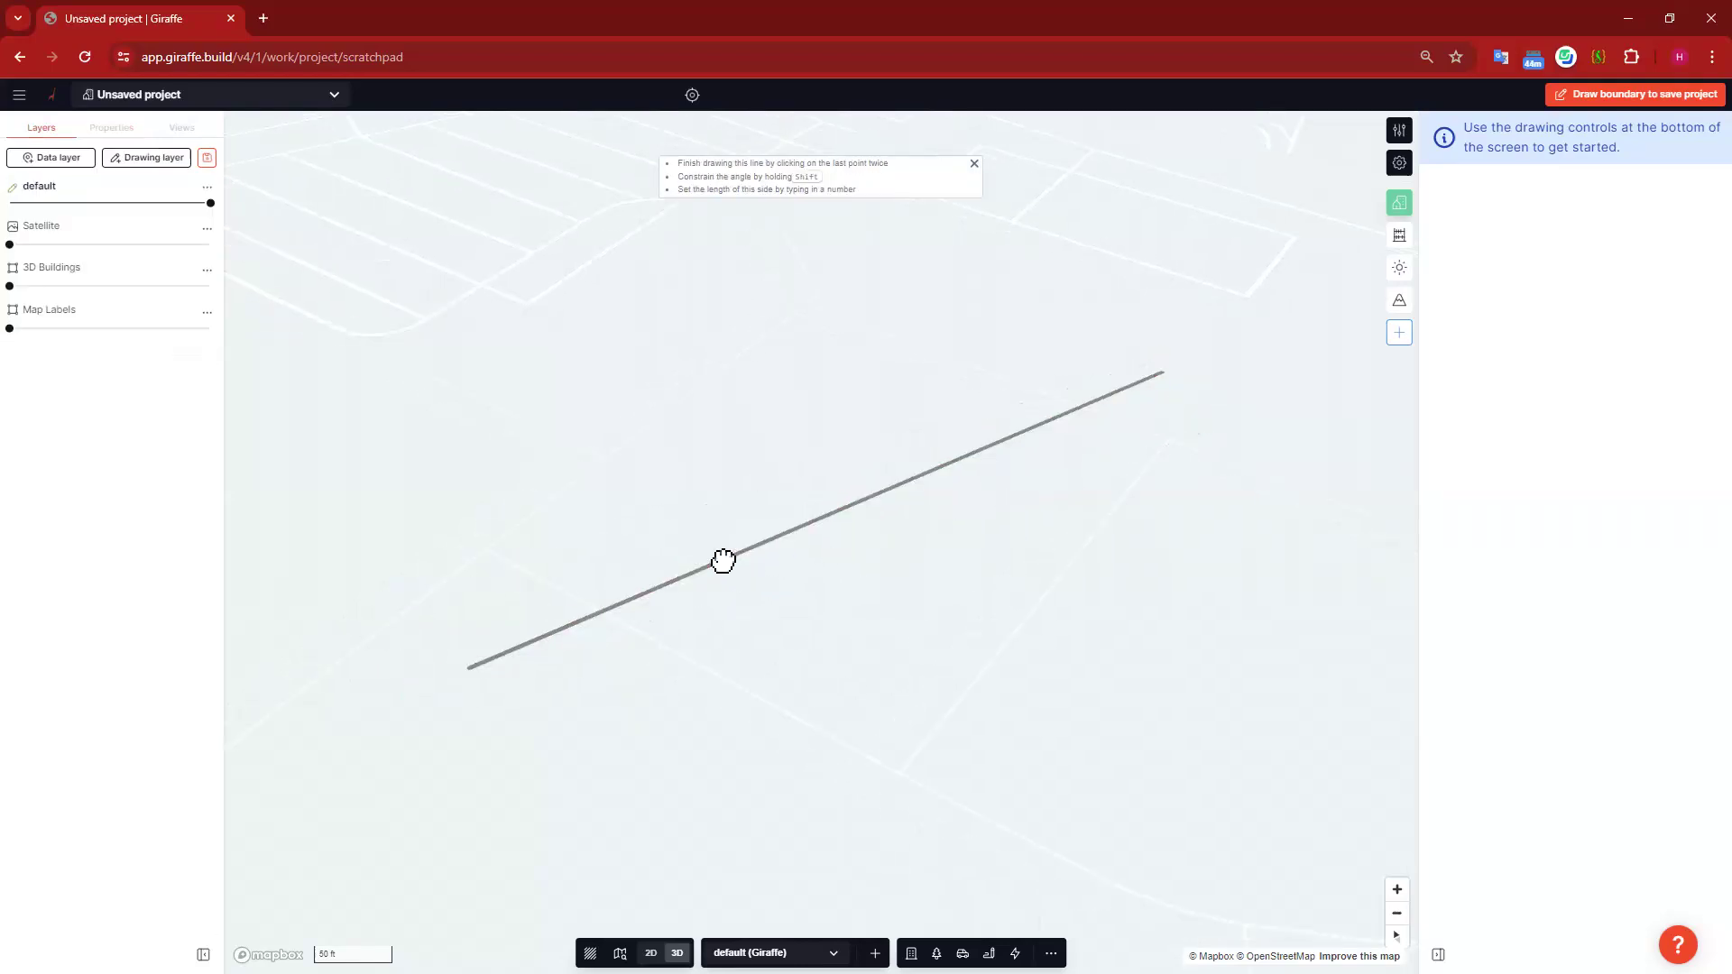
Step: Apply the Offset Line raw transformation to the new line
{"action": "left_click", "coordinate": [1123, 388]}
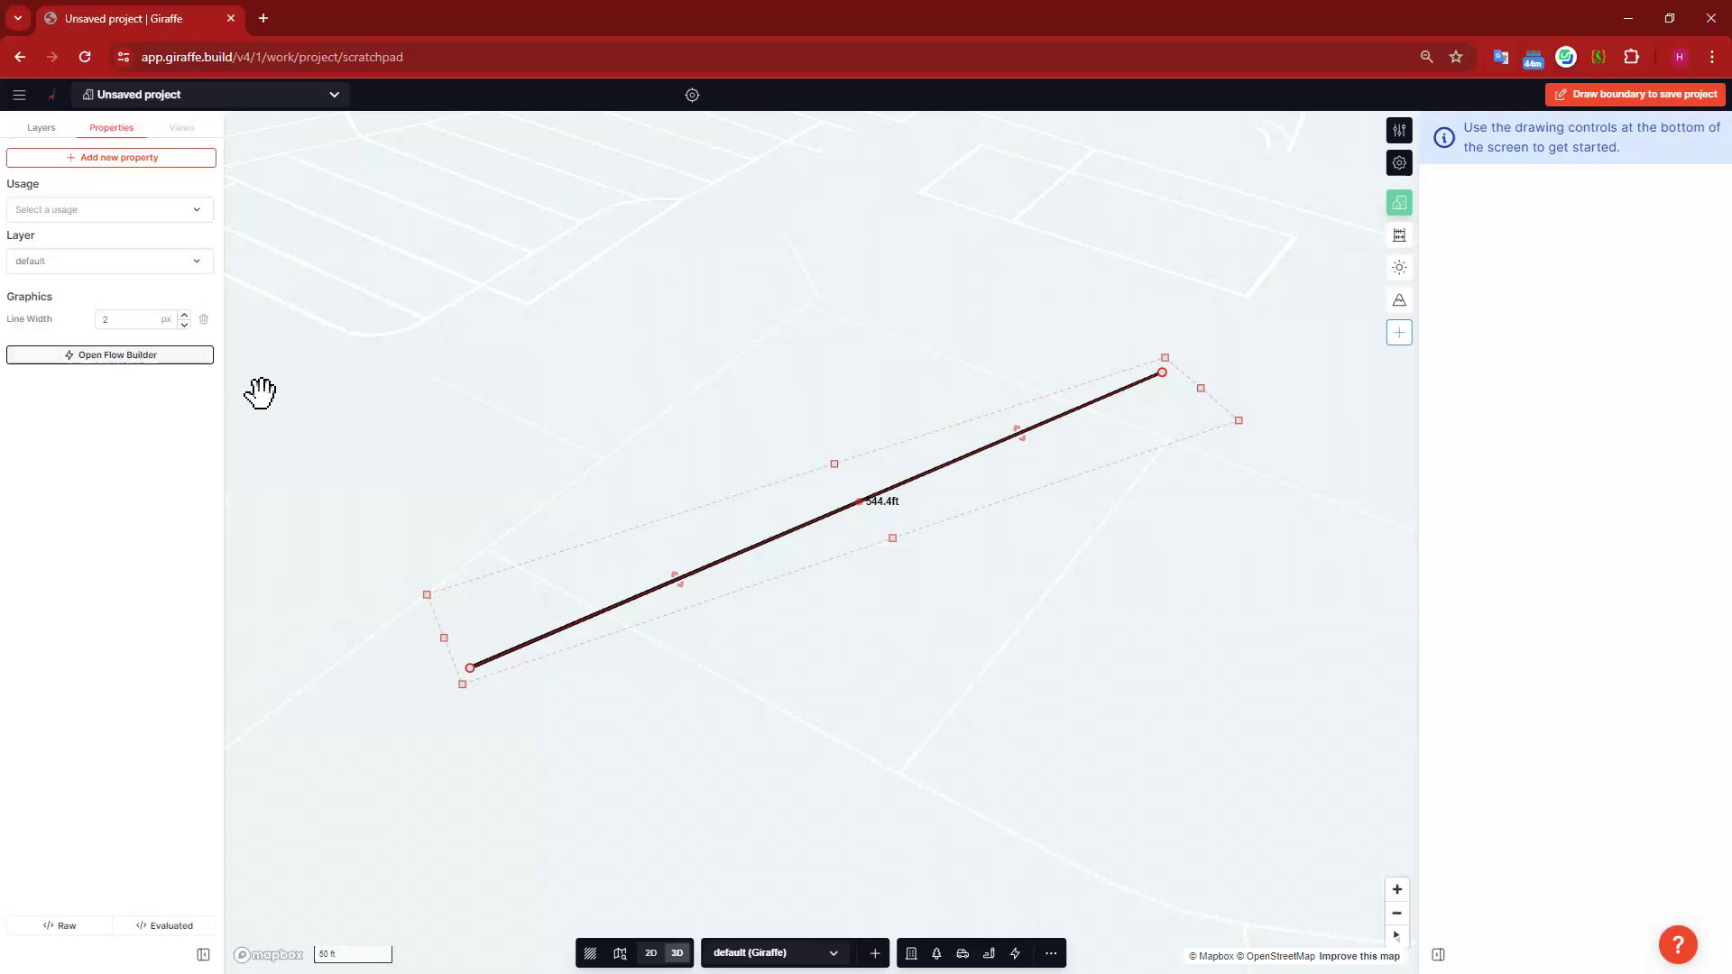
{"action": "left_click", "coordinate": [166, 361]}
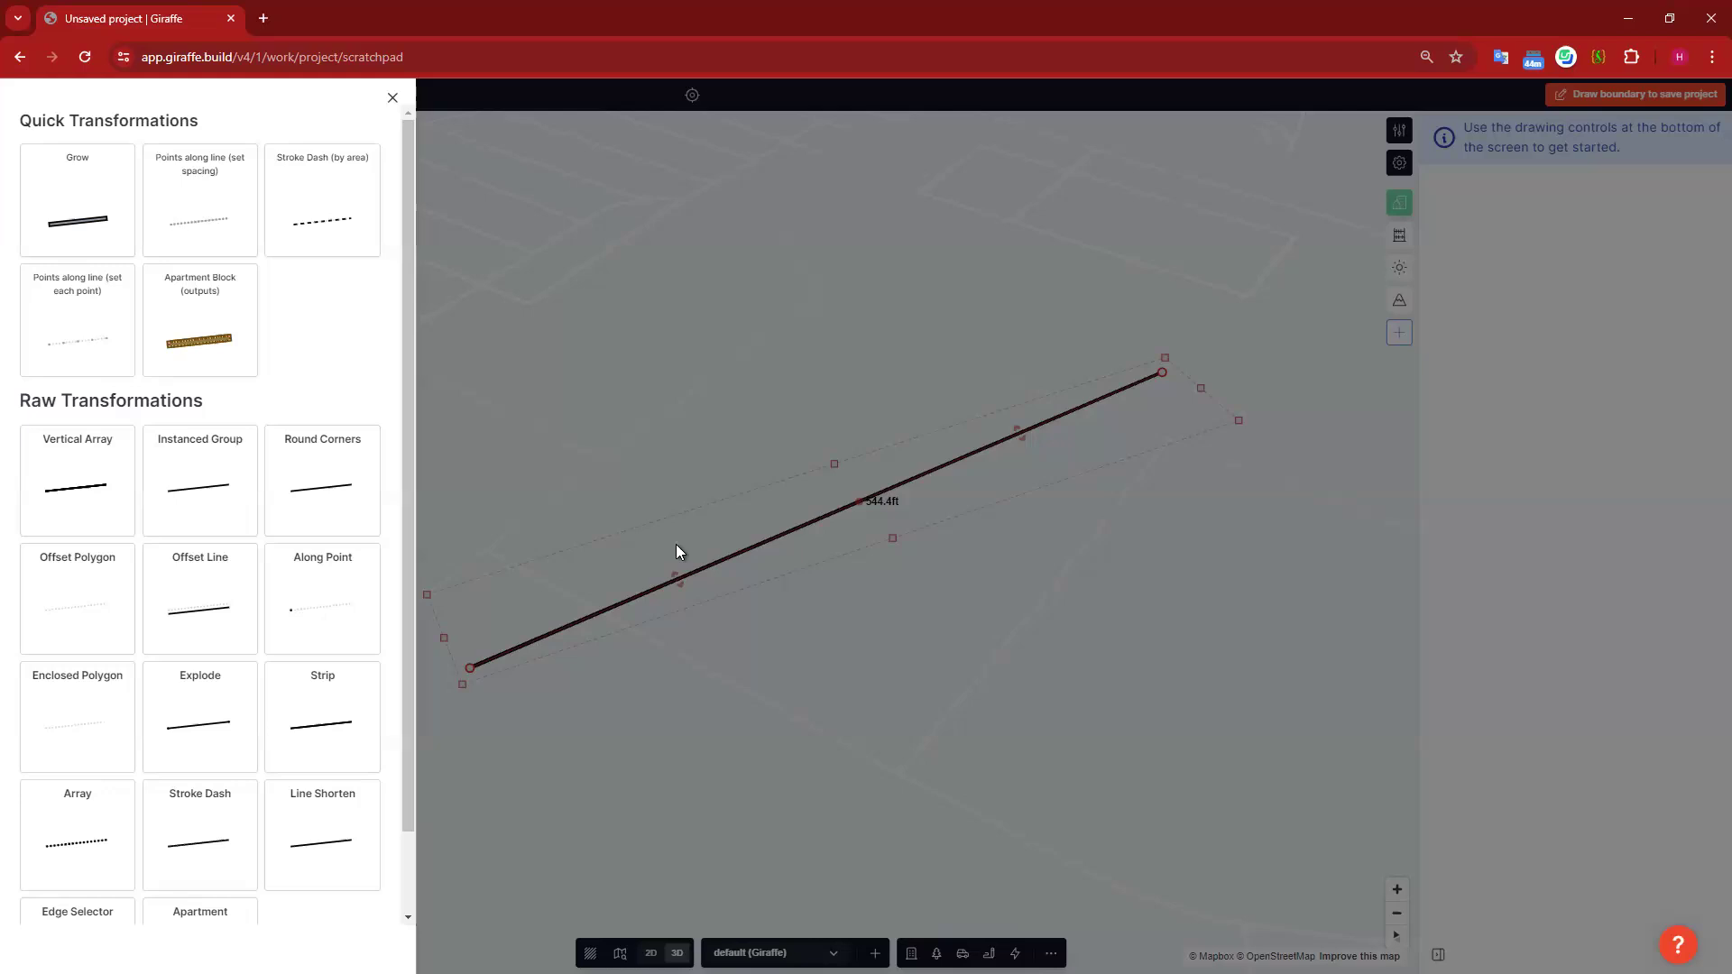
{"action": "left_click", "coordinate": [213, 603]}
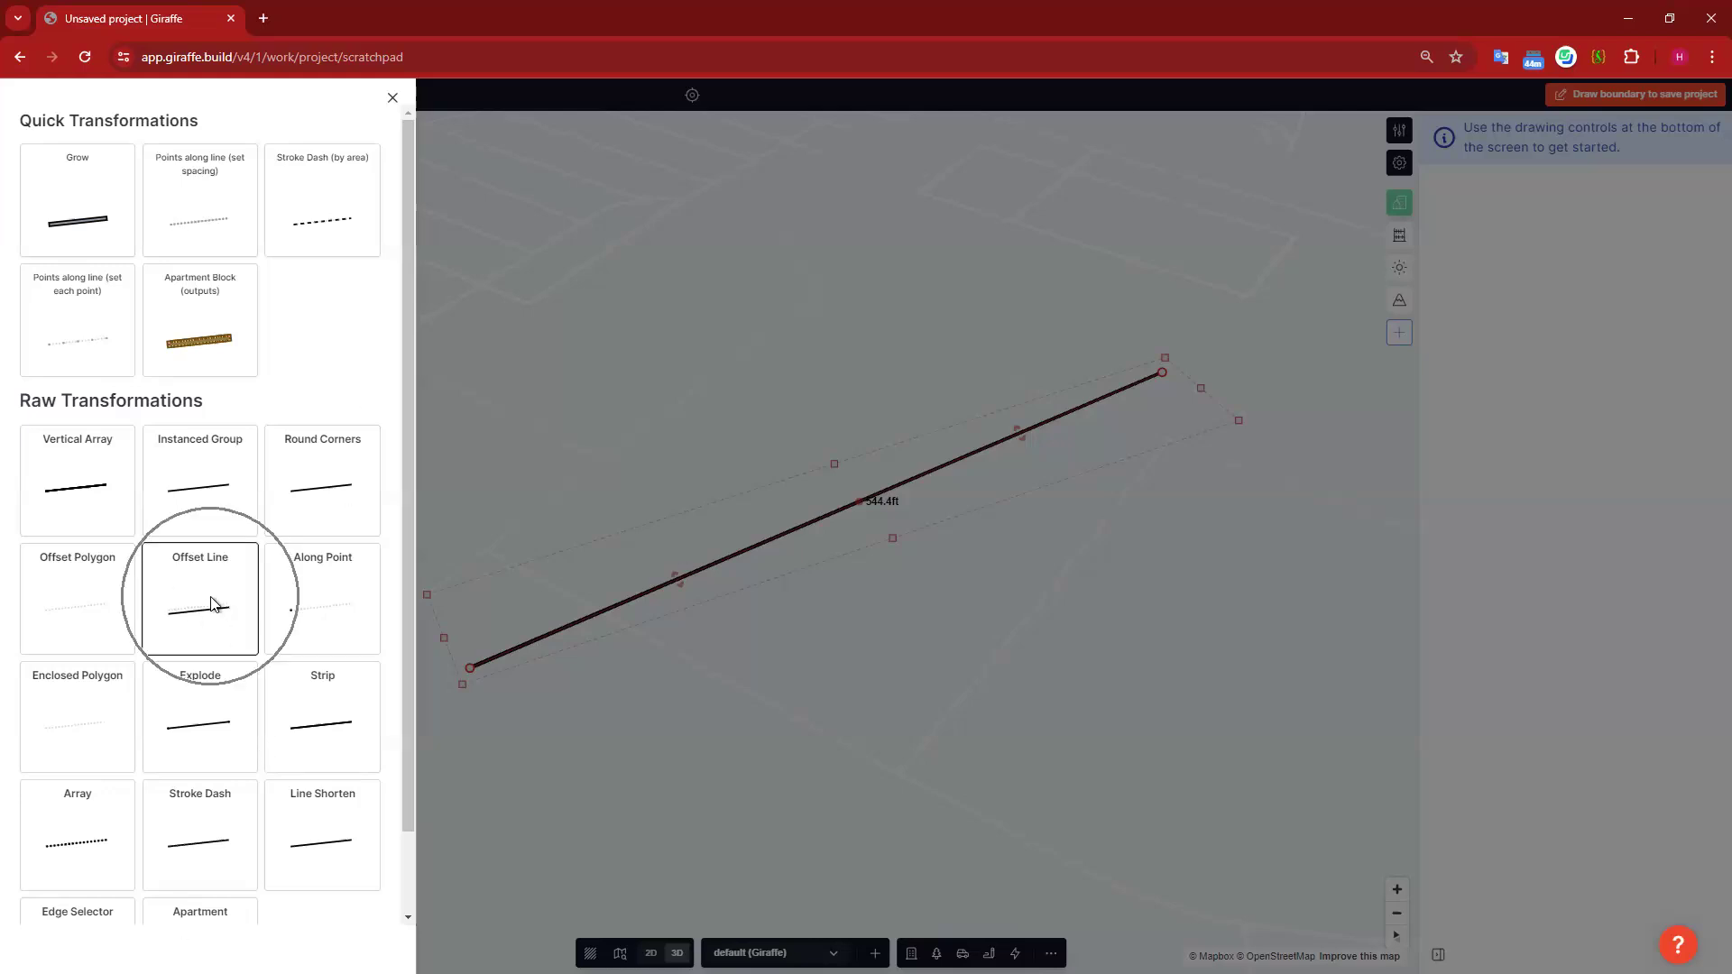
{"action": "left_click", "coordinate": [215, 603]}
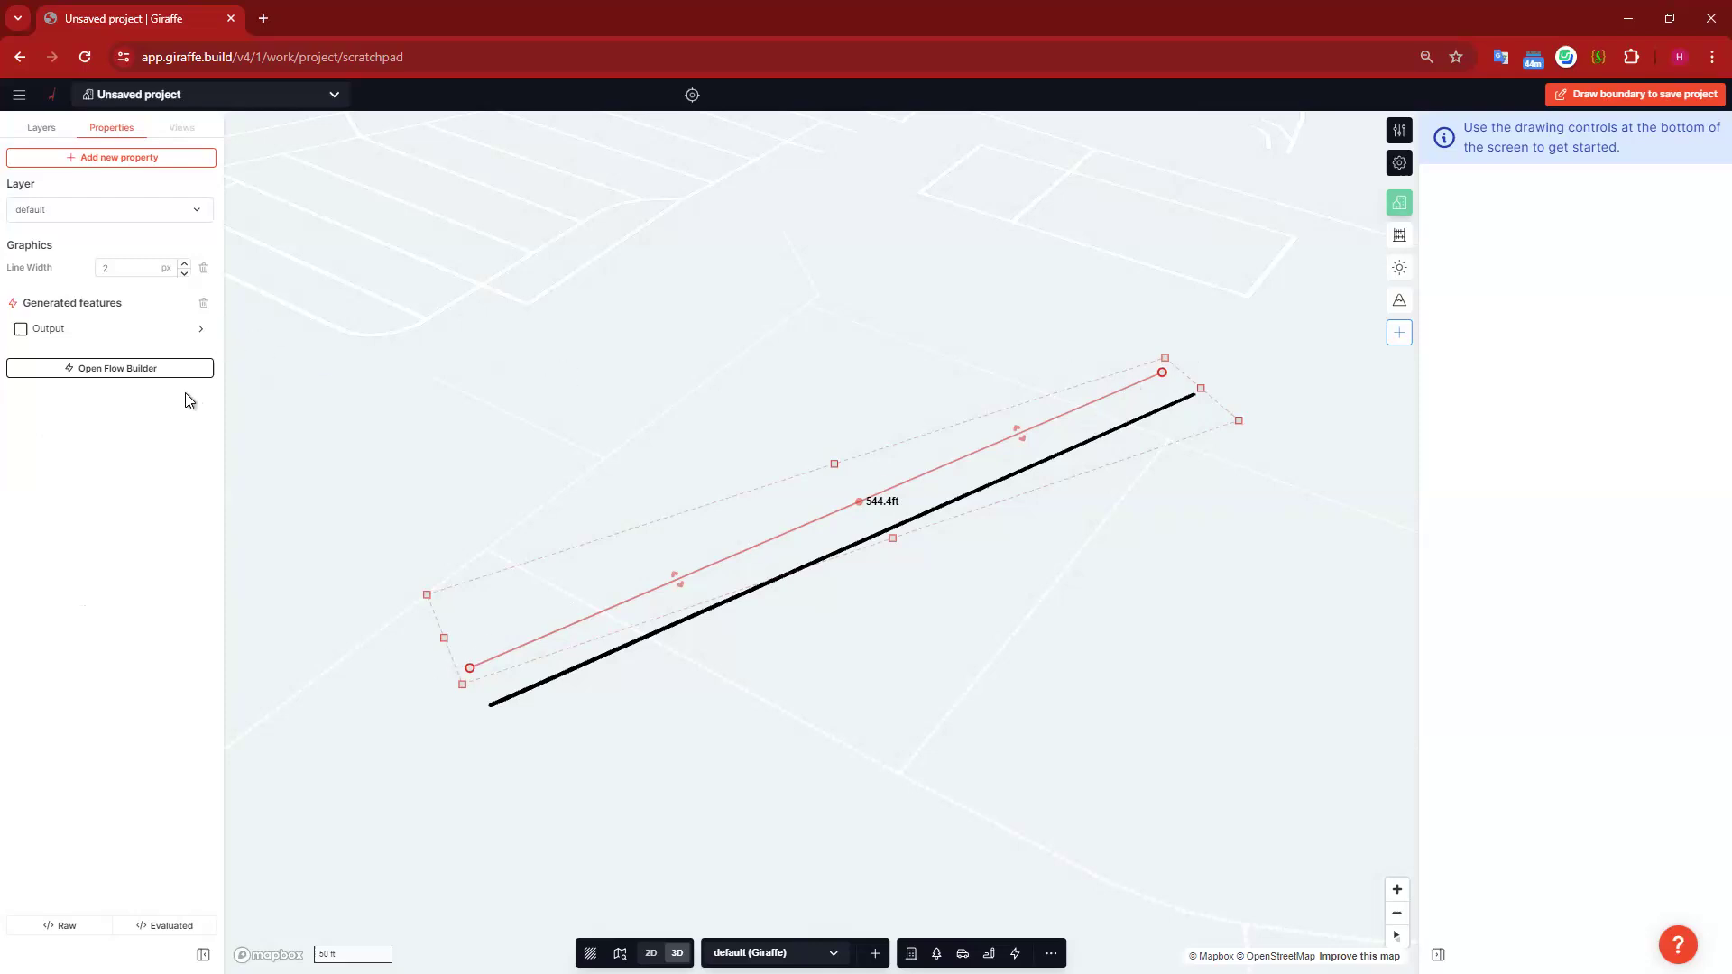
Step: Set the offset line output's usage to Road, with a road width of 15 ft and a footpath width of 3 ft
{"action": "left_click", "coordinate": [133, 326]}
{"action": "left_click", "coordinate": [124, 340]}
{"action": "type", "text": "roa"}
{"action": "key", "text": "Return"}
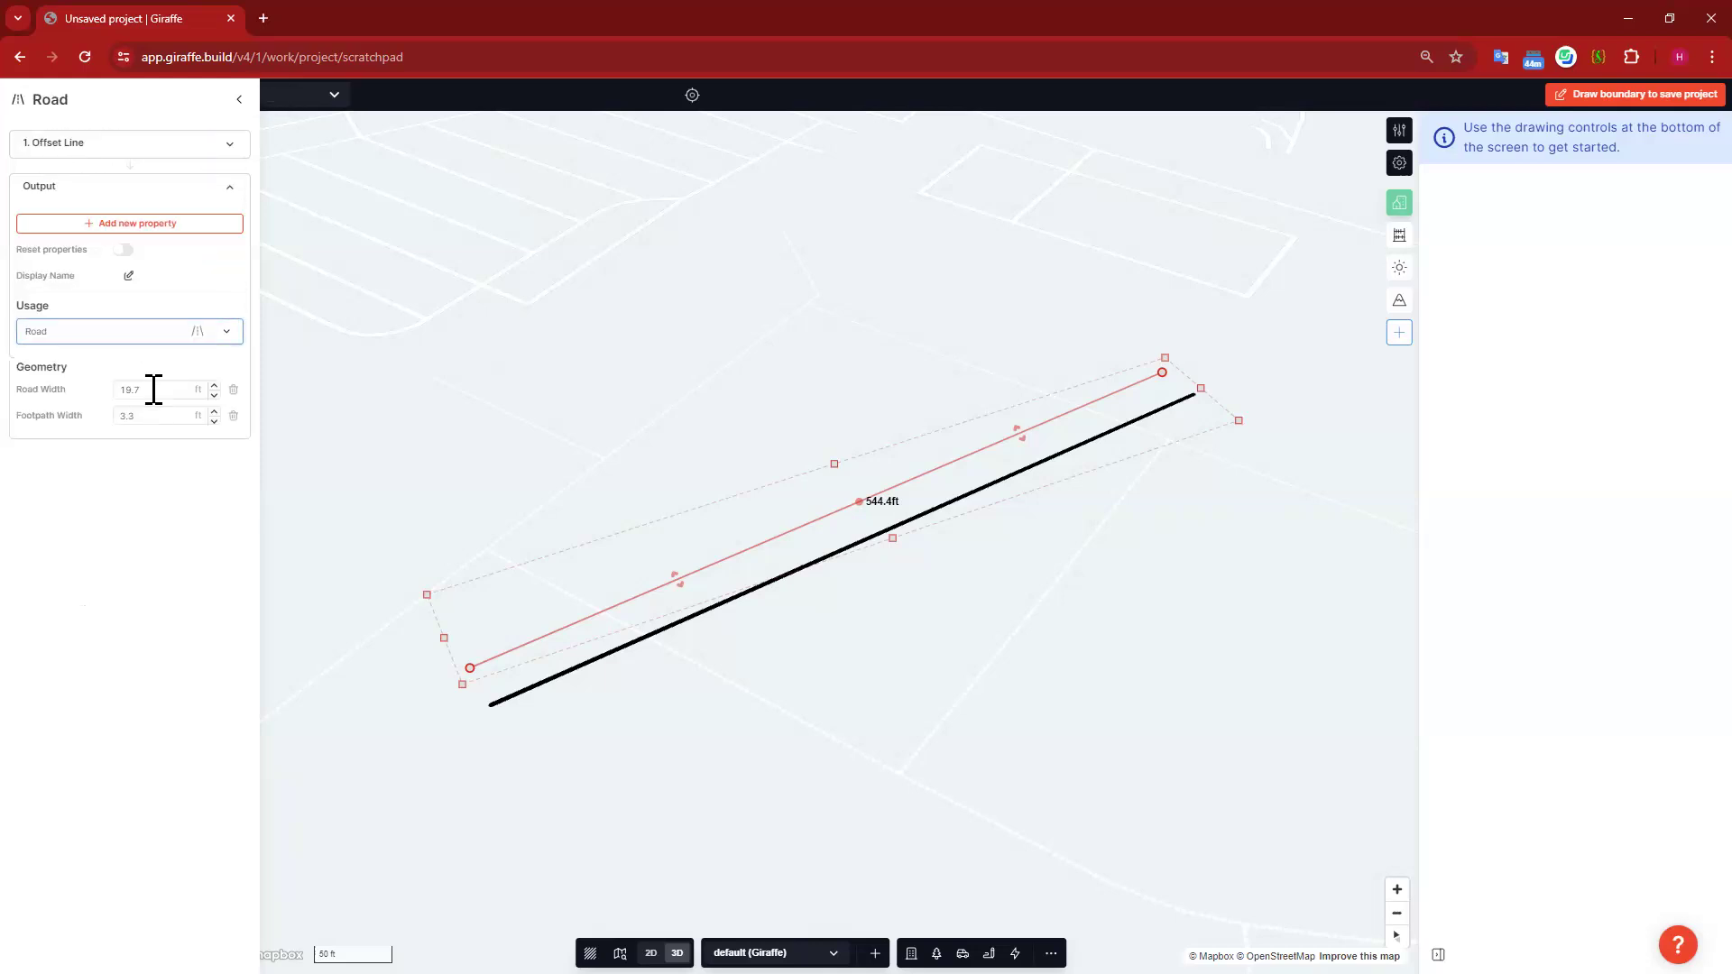
{"action": "type", "text": "15"}
{"action": "left_click", "coordinate": [153, 416]}
{"action": "key", "text": "BackSpace"}
{"action": "key", "text": "BackSpace"}
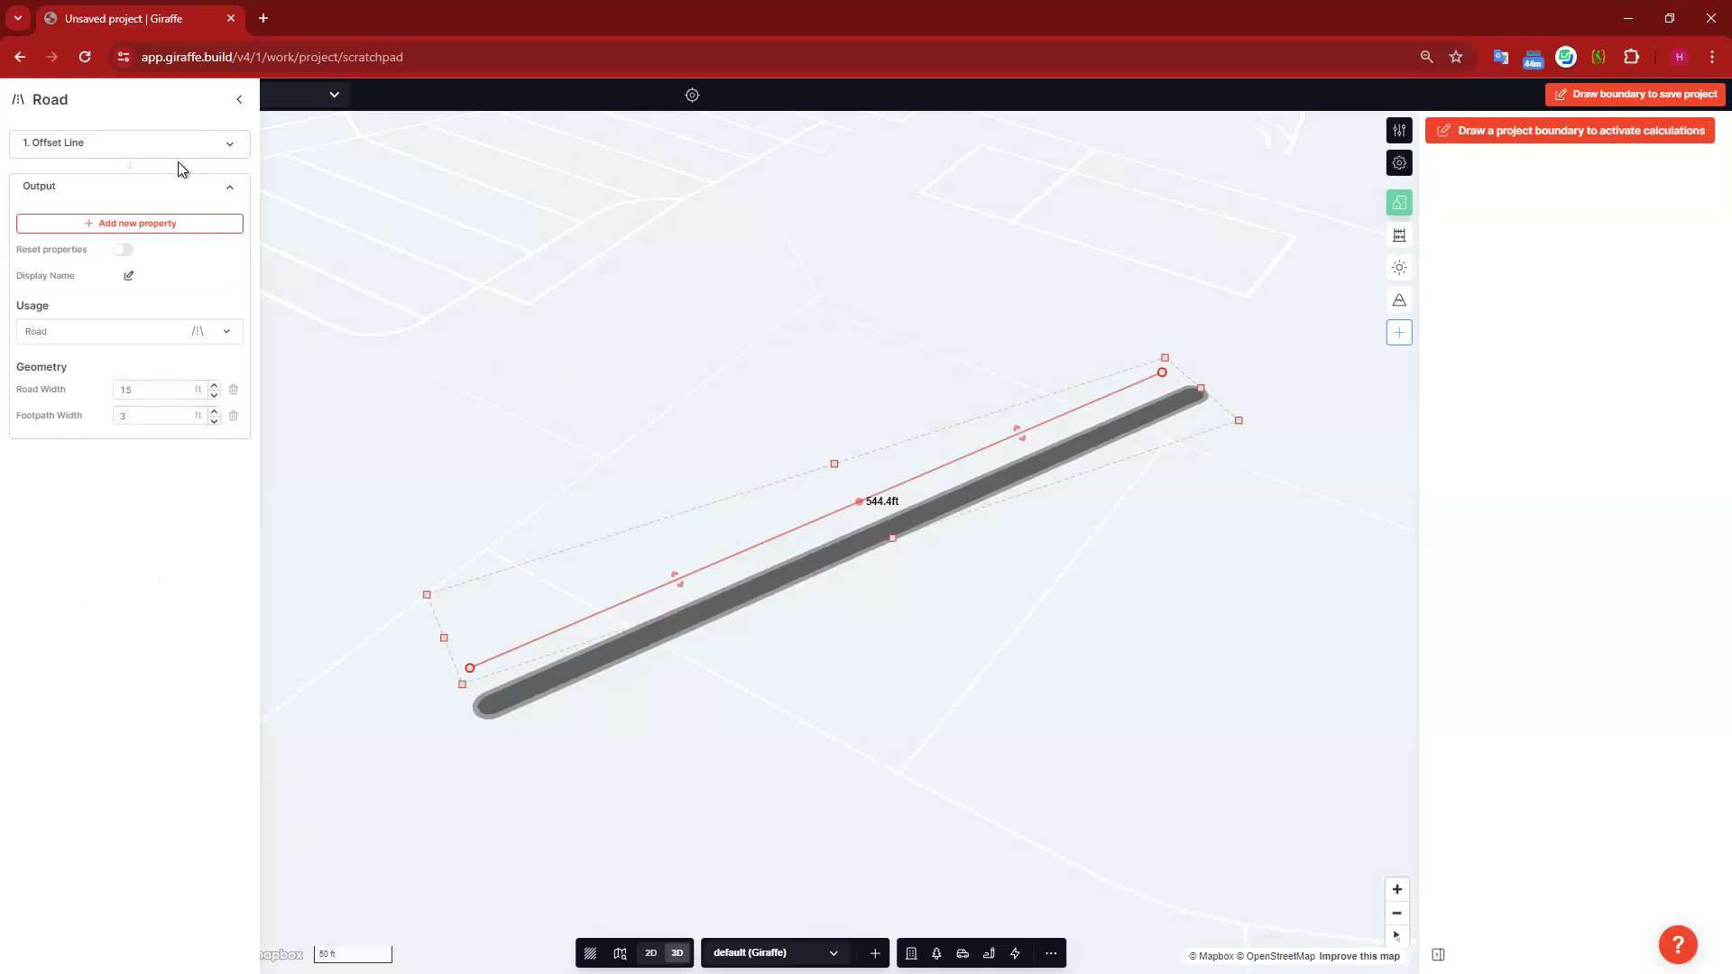
Step: Open the line's Flow Builder and examine the Feature, Offset Line and Road nodes and the connectors between them
{"action": "left_click", "coordinate": [144, 147]}
{"action": "left_click", "coordinate": [237, 99]}
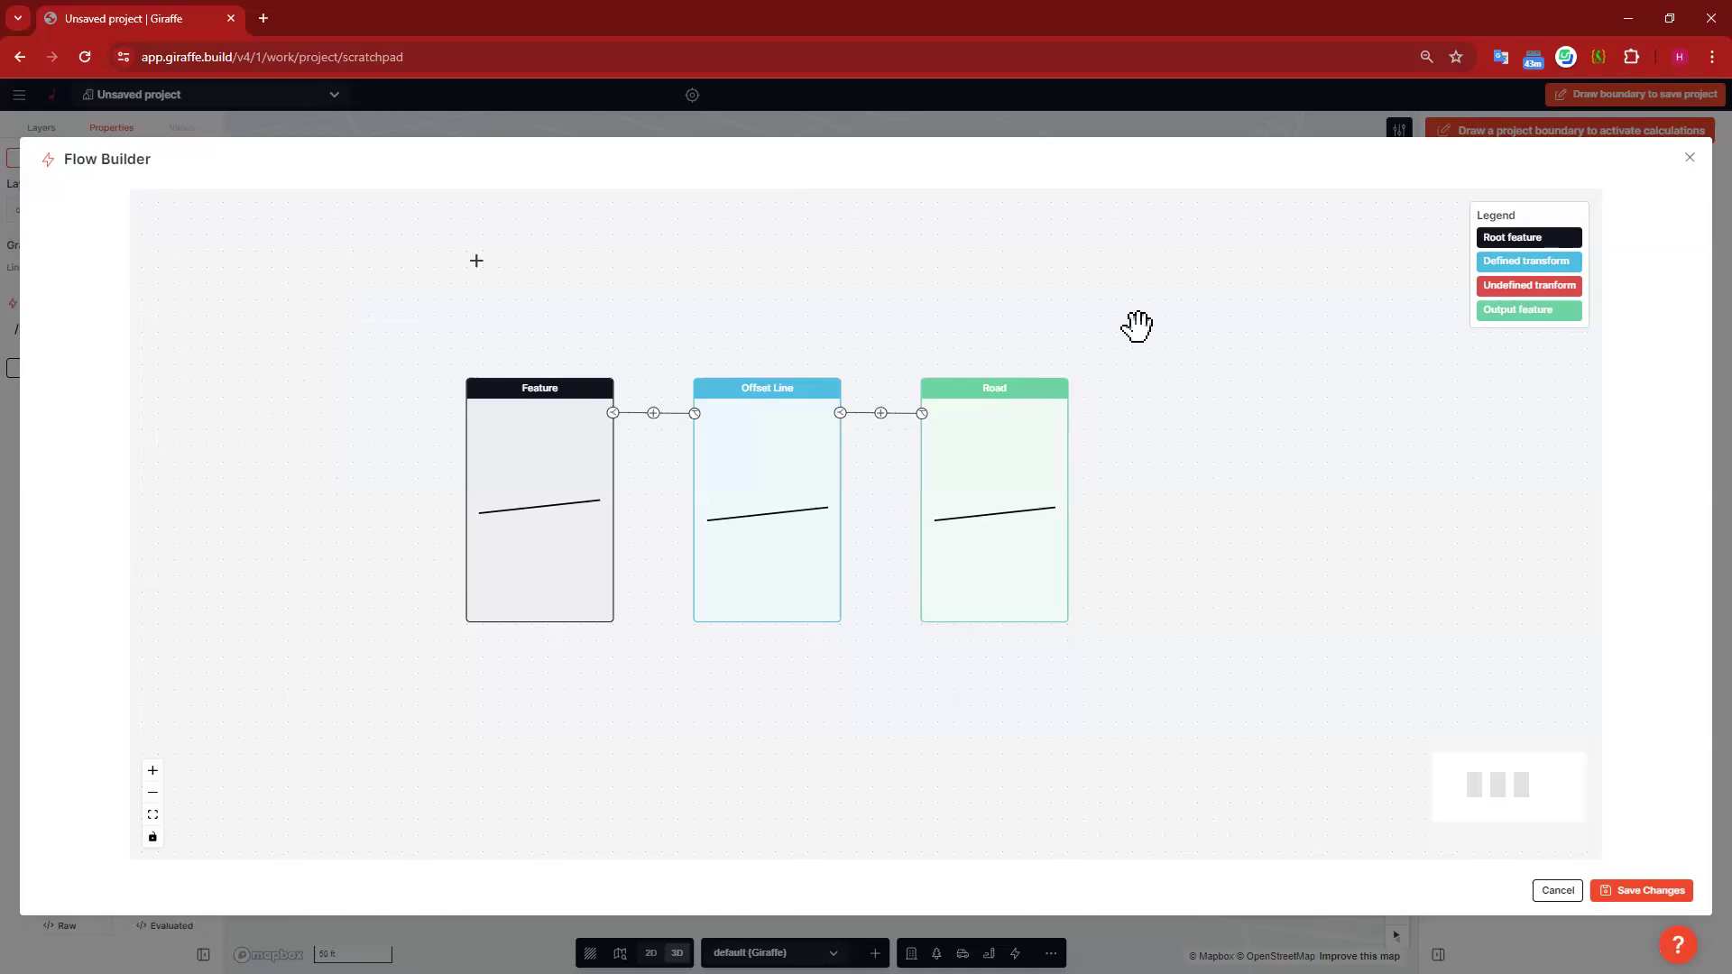
{"action": "left_click_drag", "start_coordinate": [616, 288], "coordinate": [652, 278]}
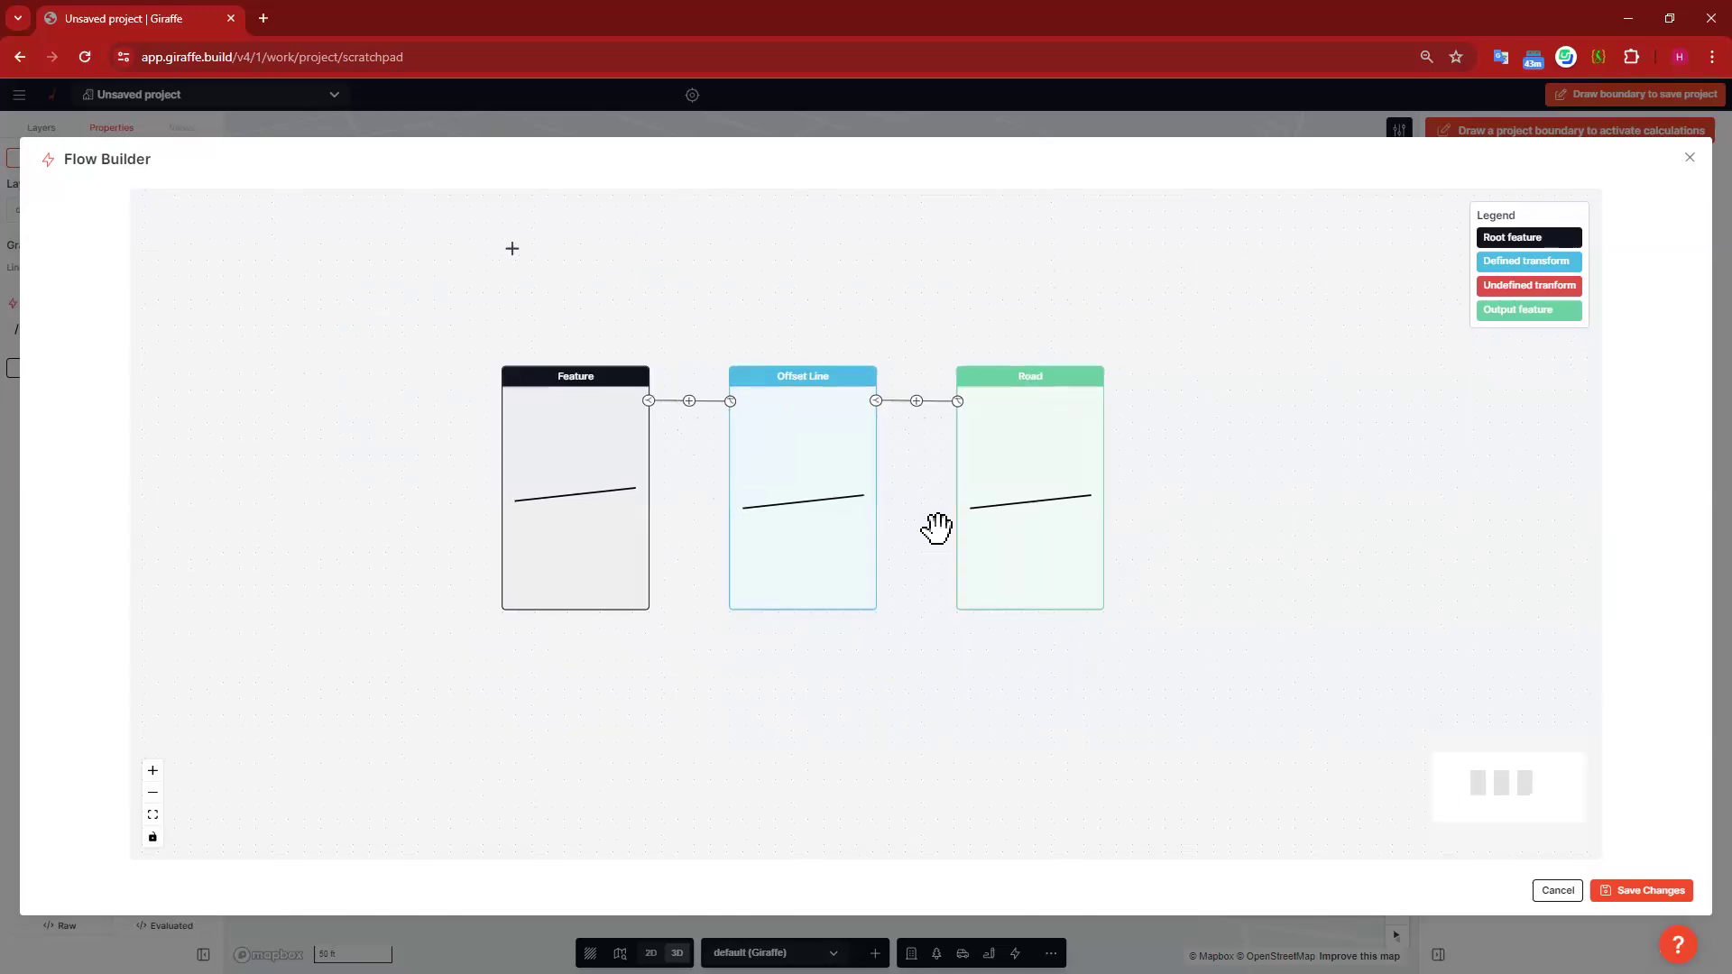
{"action": "left_click", "coordinate": [1021, 390]}
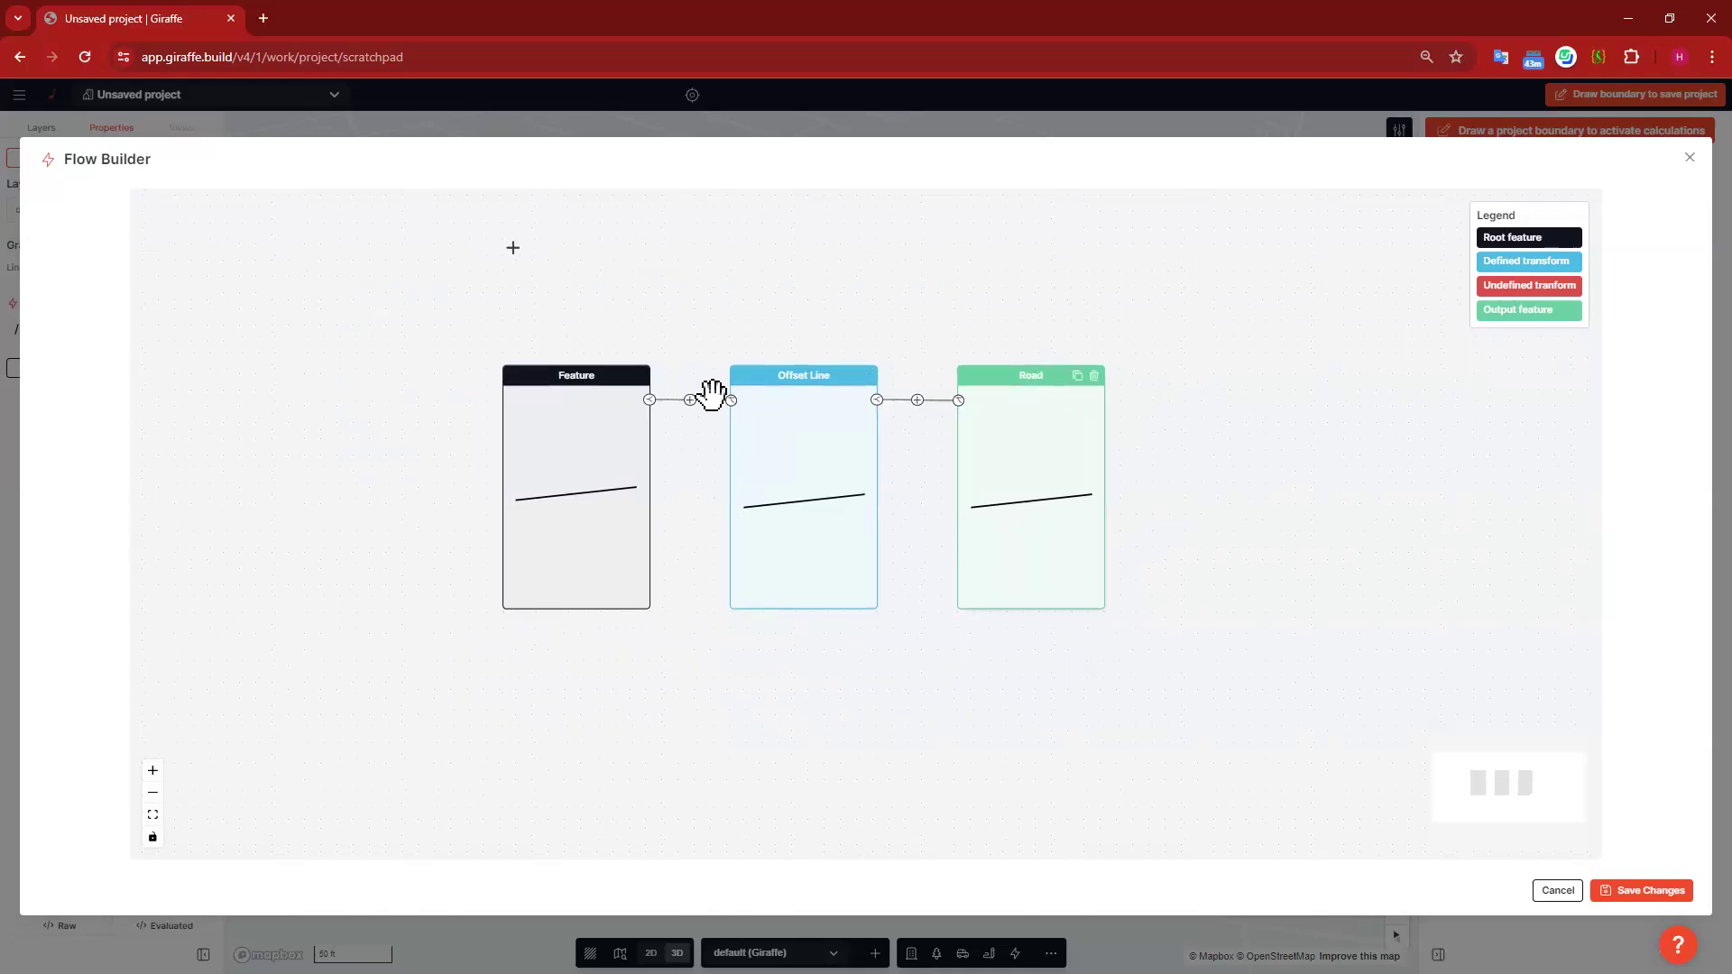
{"action": "left_click", "coordinate": [827, 539]}
{"action": "left_click_drag", "start_coordinate": [818, 245], "coordinate": [765, 239]}
{"action": "scroll", "coordinate": [724, 307], "scroll_direction": "up", "scroll_amount": 2}
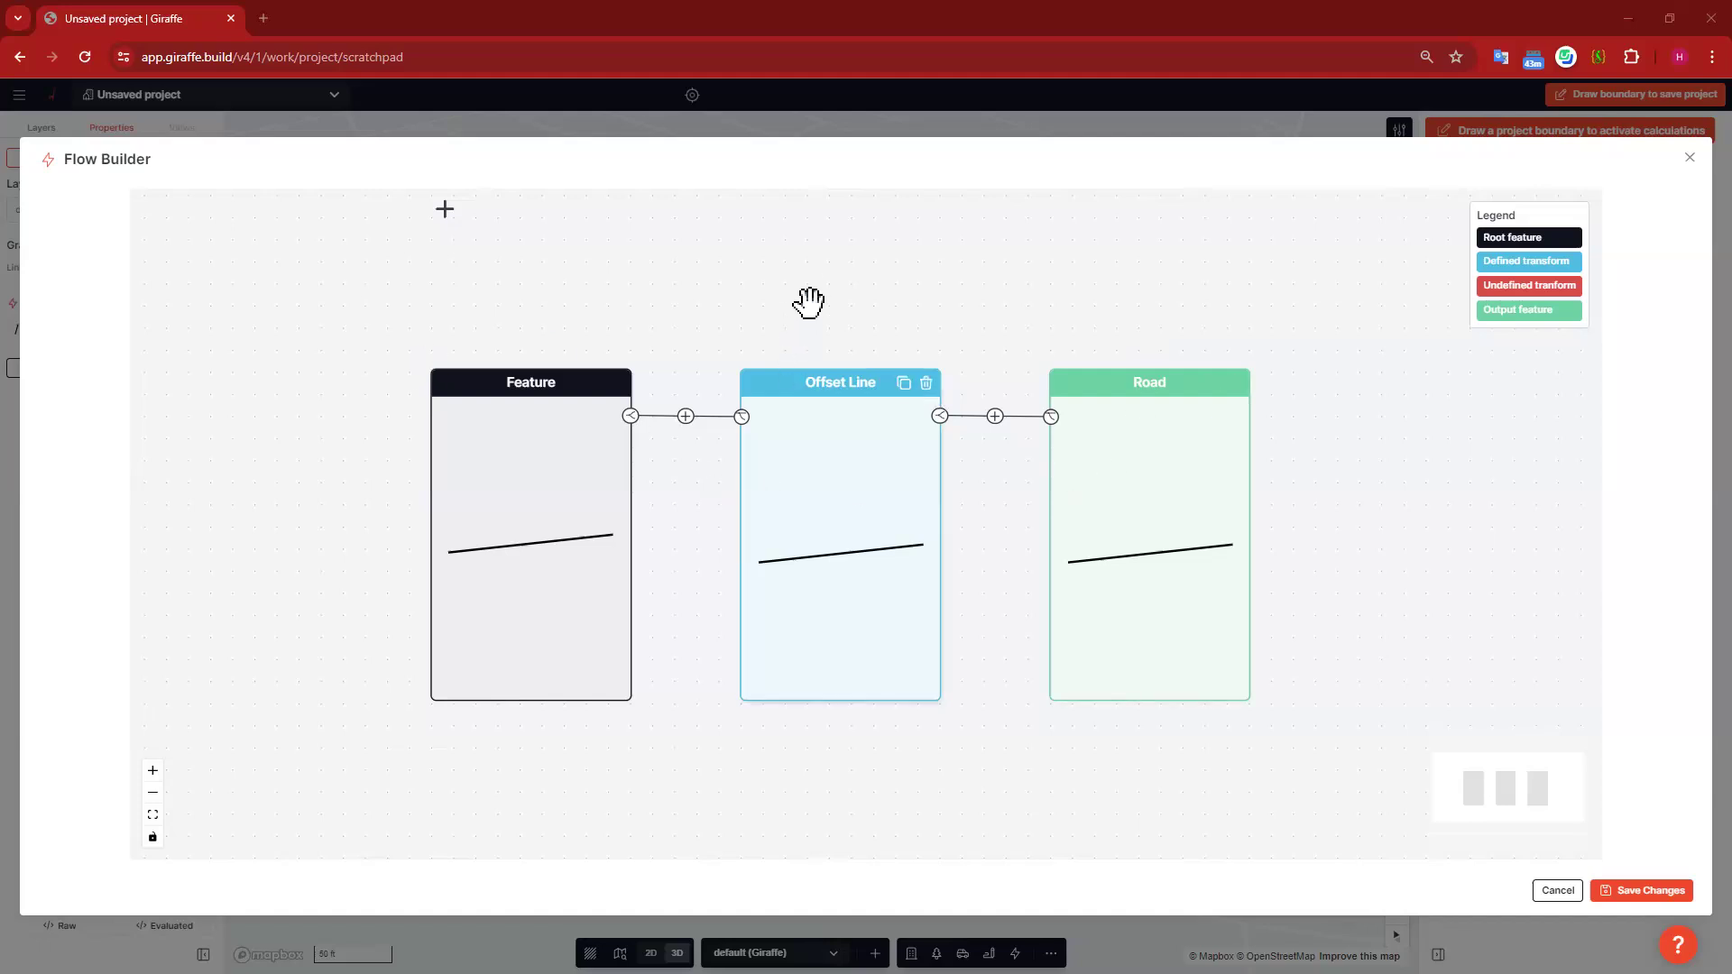
{"action": "left_click_drag", "start_coordinate": [795, 468], "coordinate": [794, 463]}
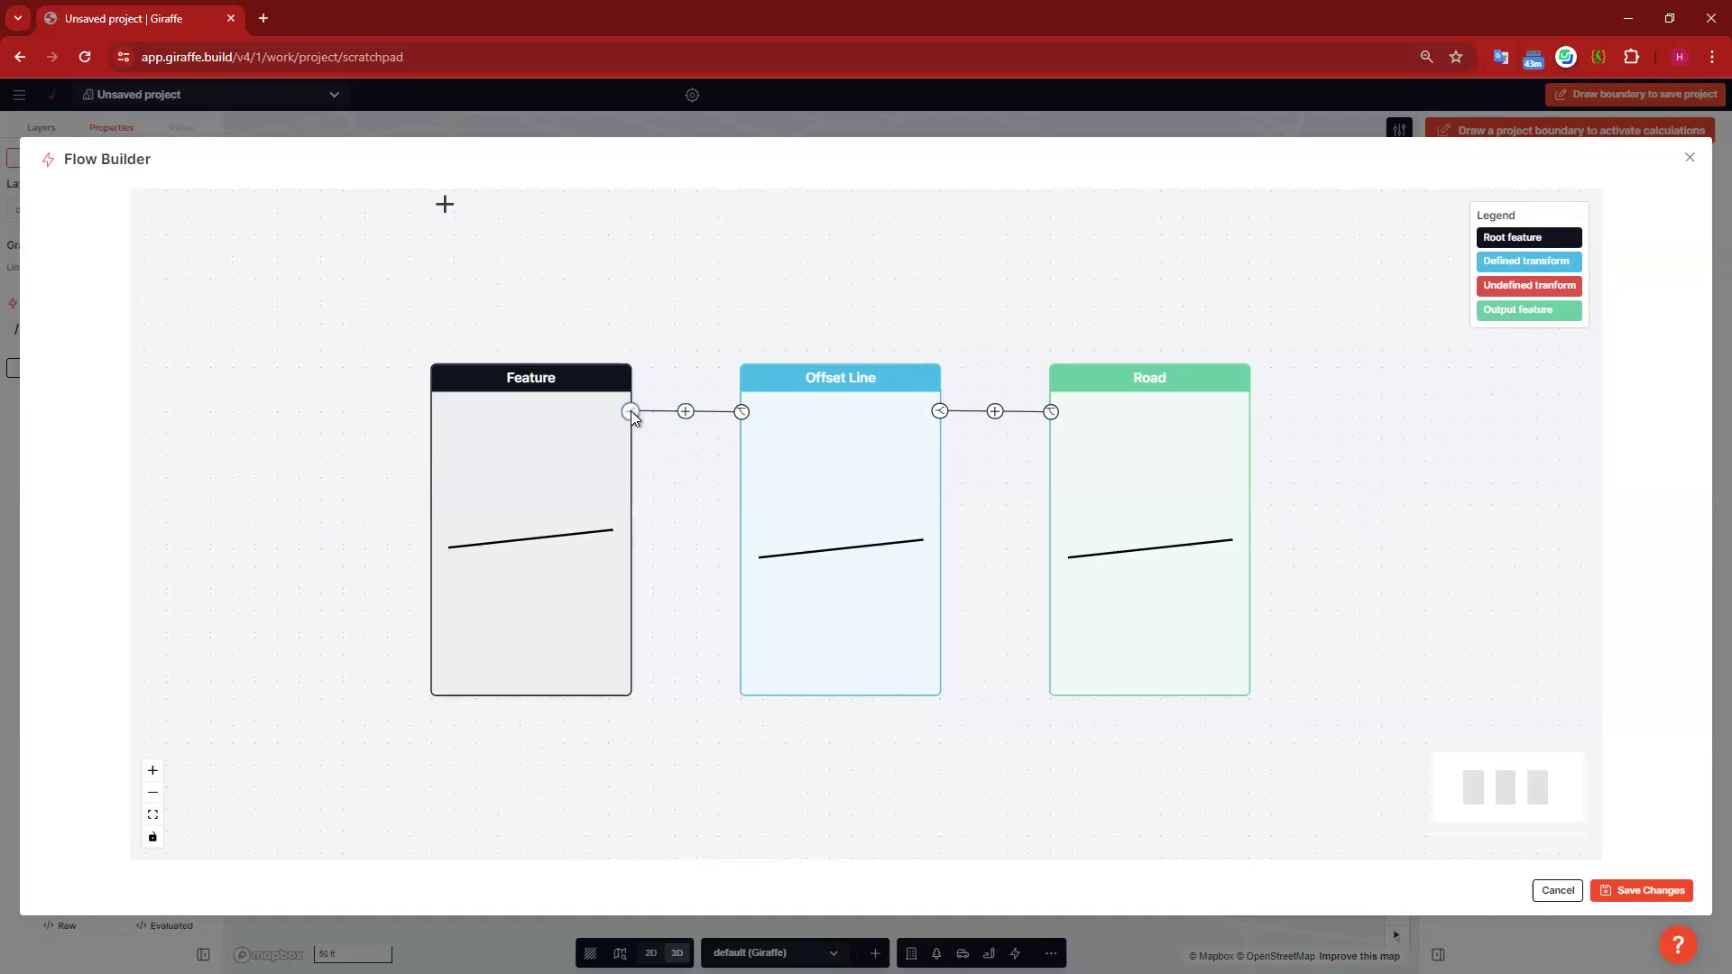
{"action": "left_click", "coordinate": [686, 412]}
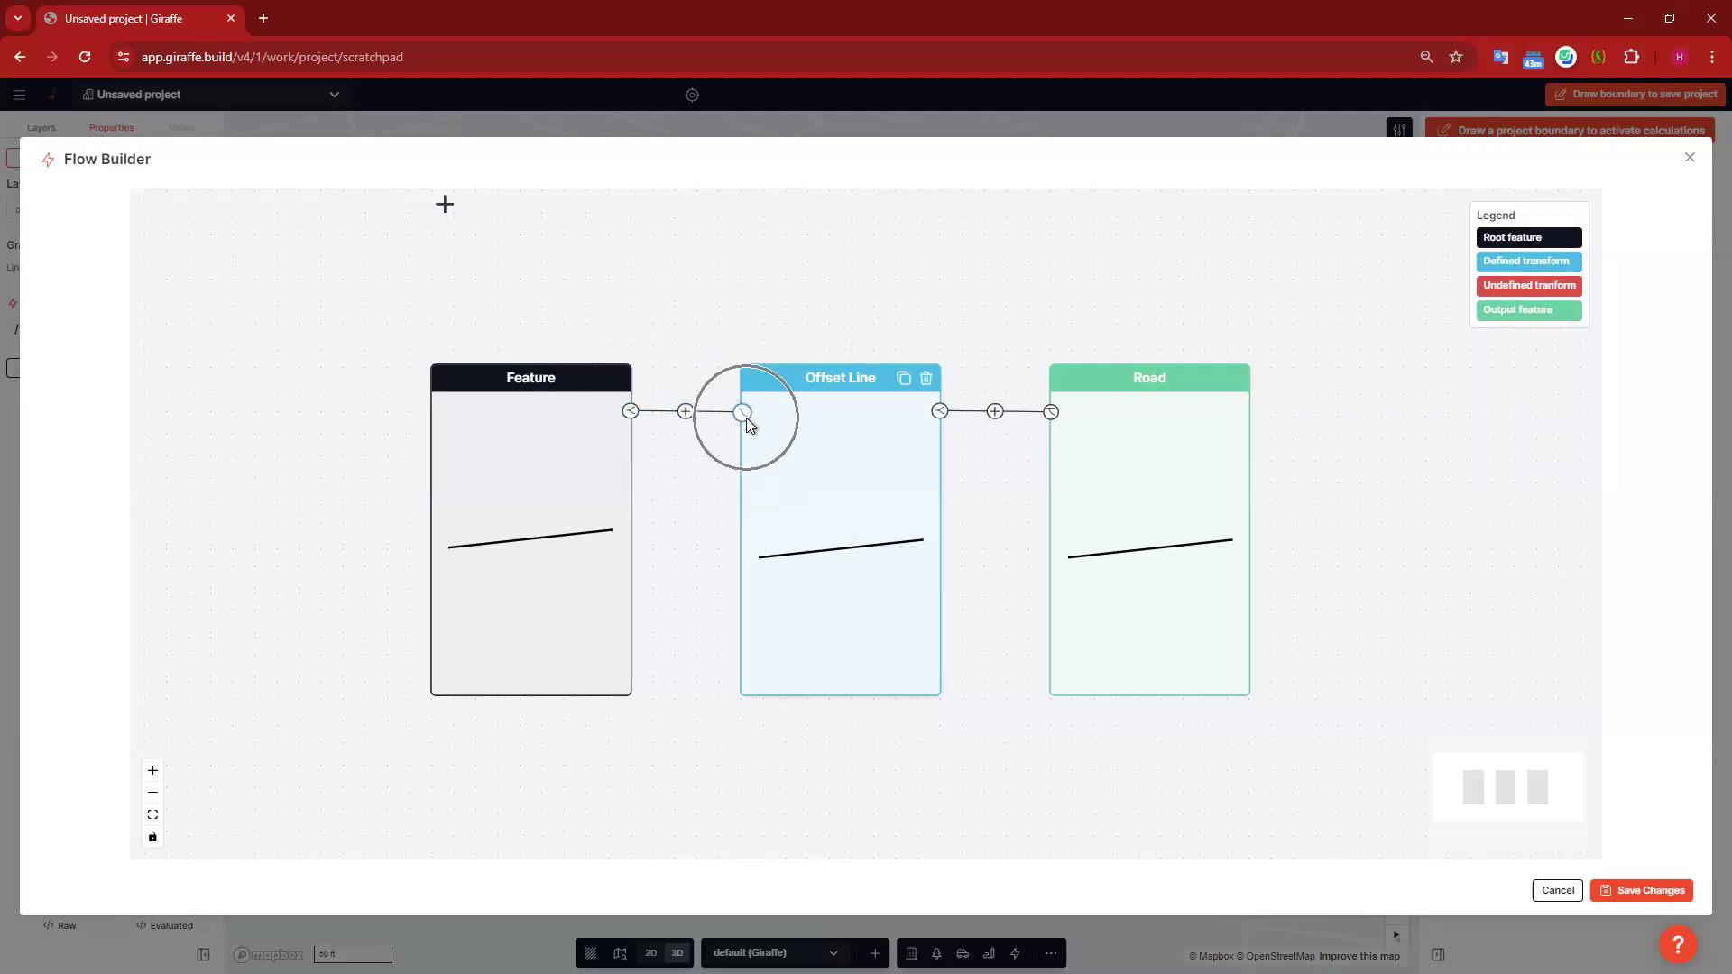
{"action": "scroll", "coordinate": [696, 419], "scroll_direction": "up", "scroll_amount": 2}
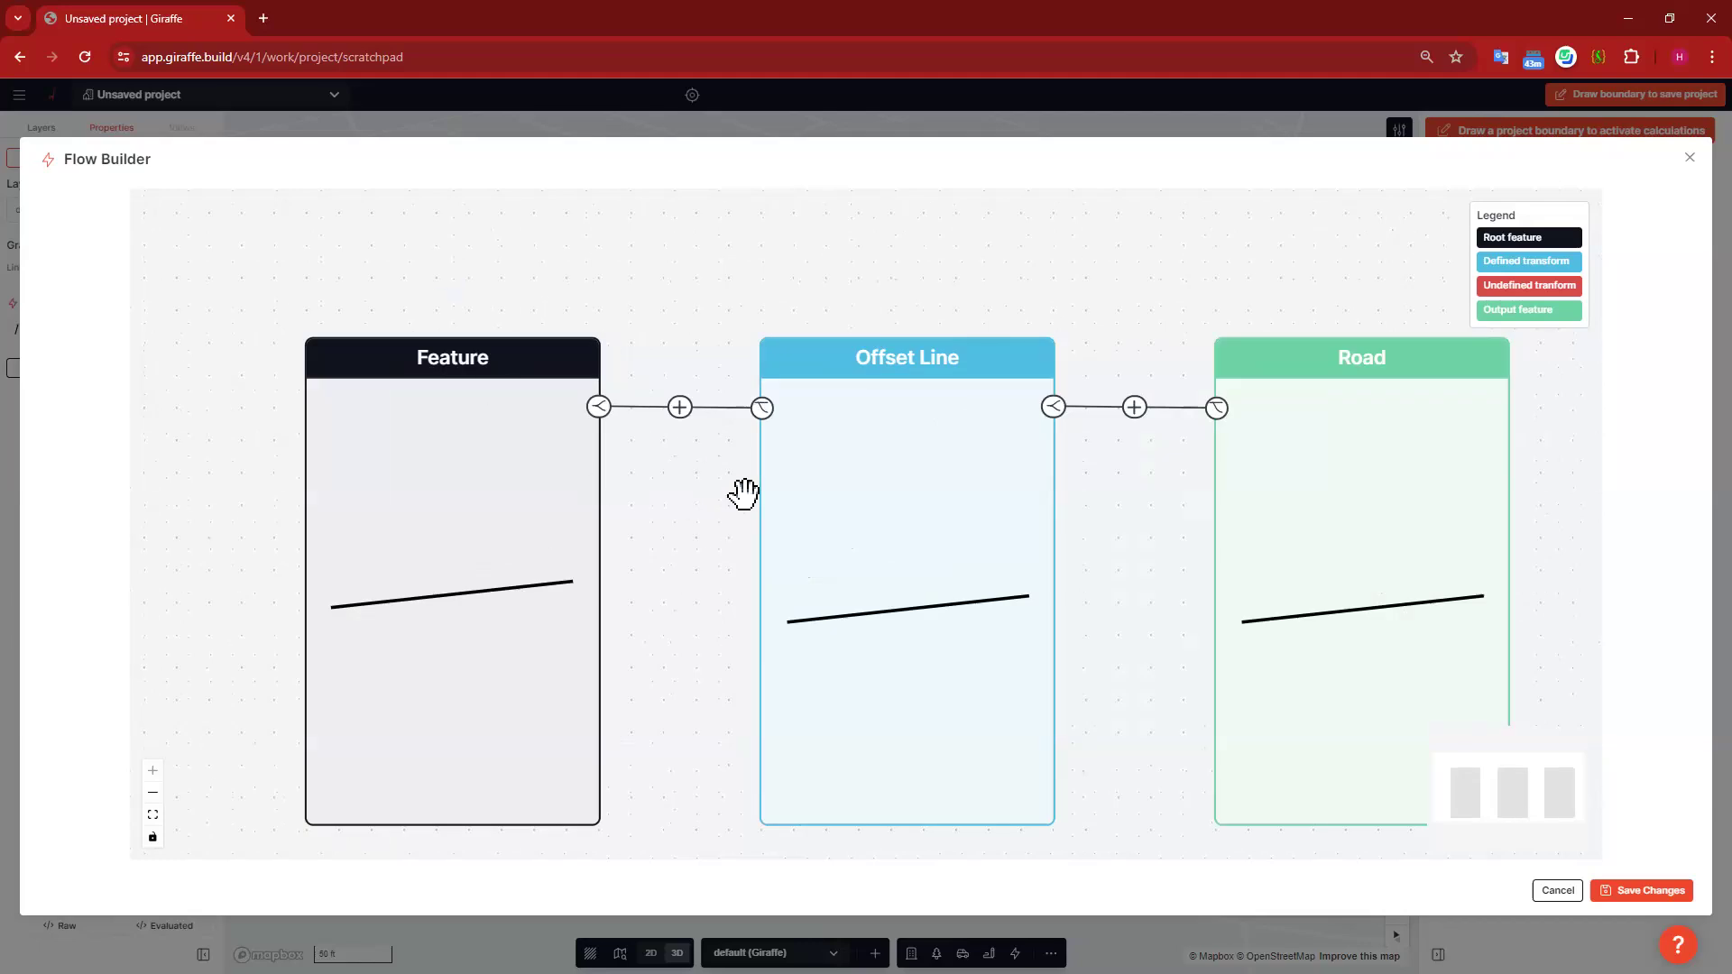
{"action": "left_click", "coordinate": [595, 415]}
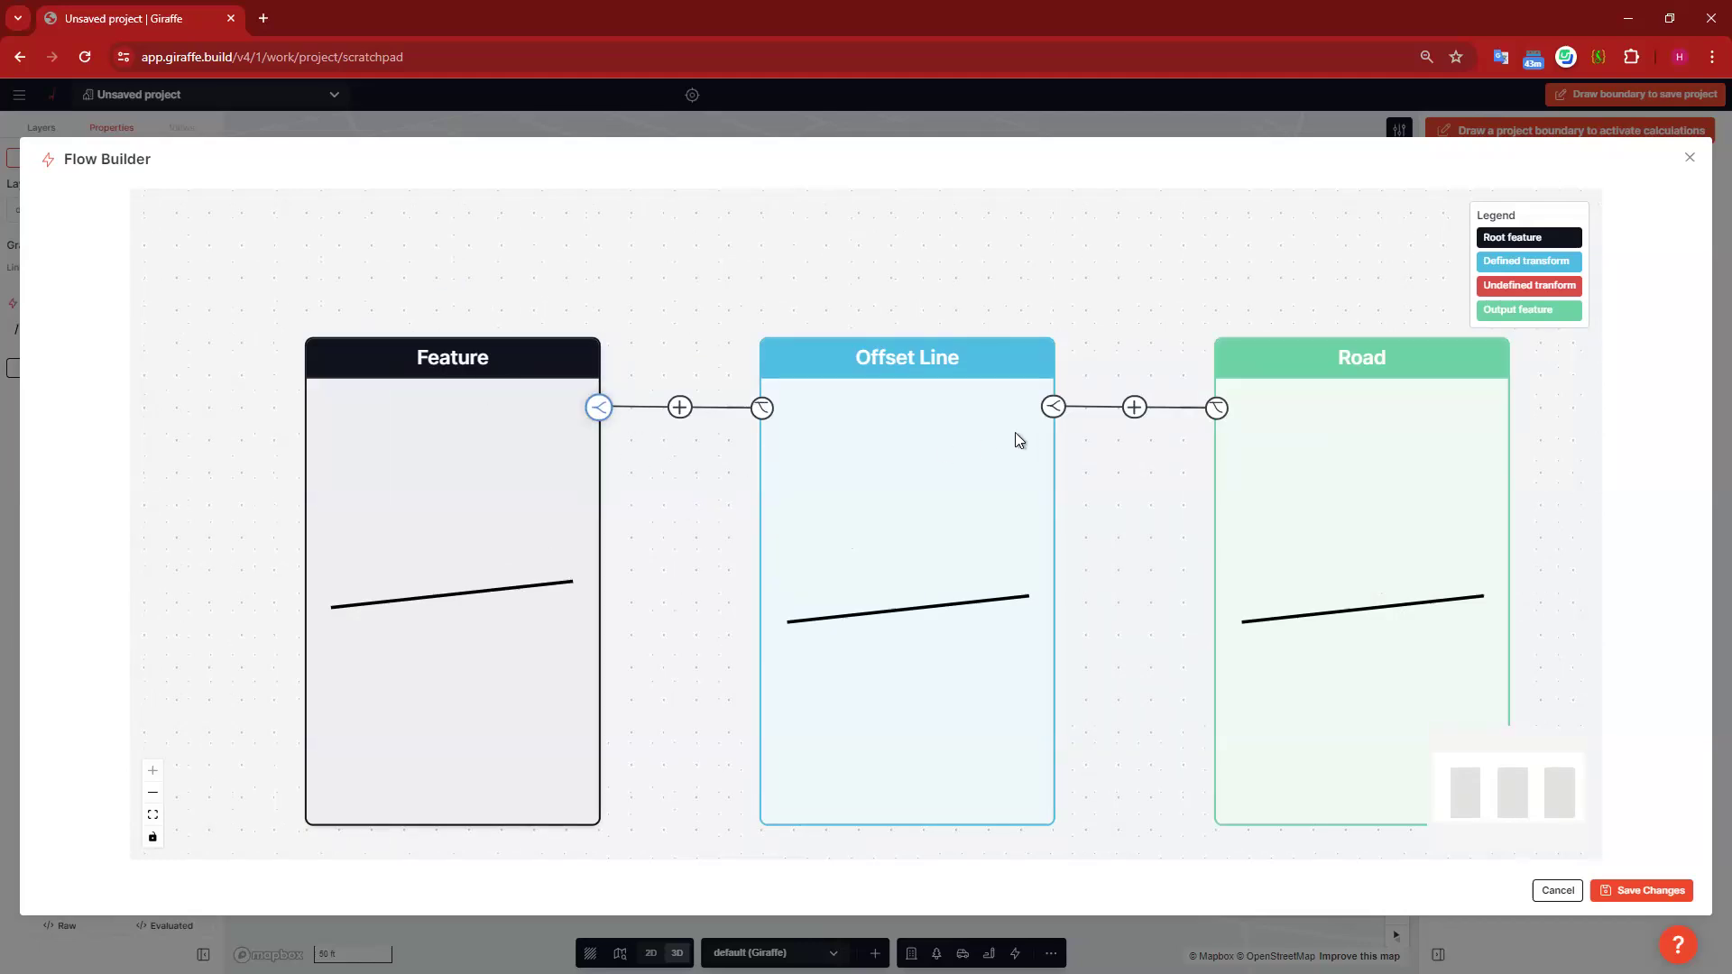
{"action": "left_click", "coordinate": [680, 411]}
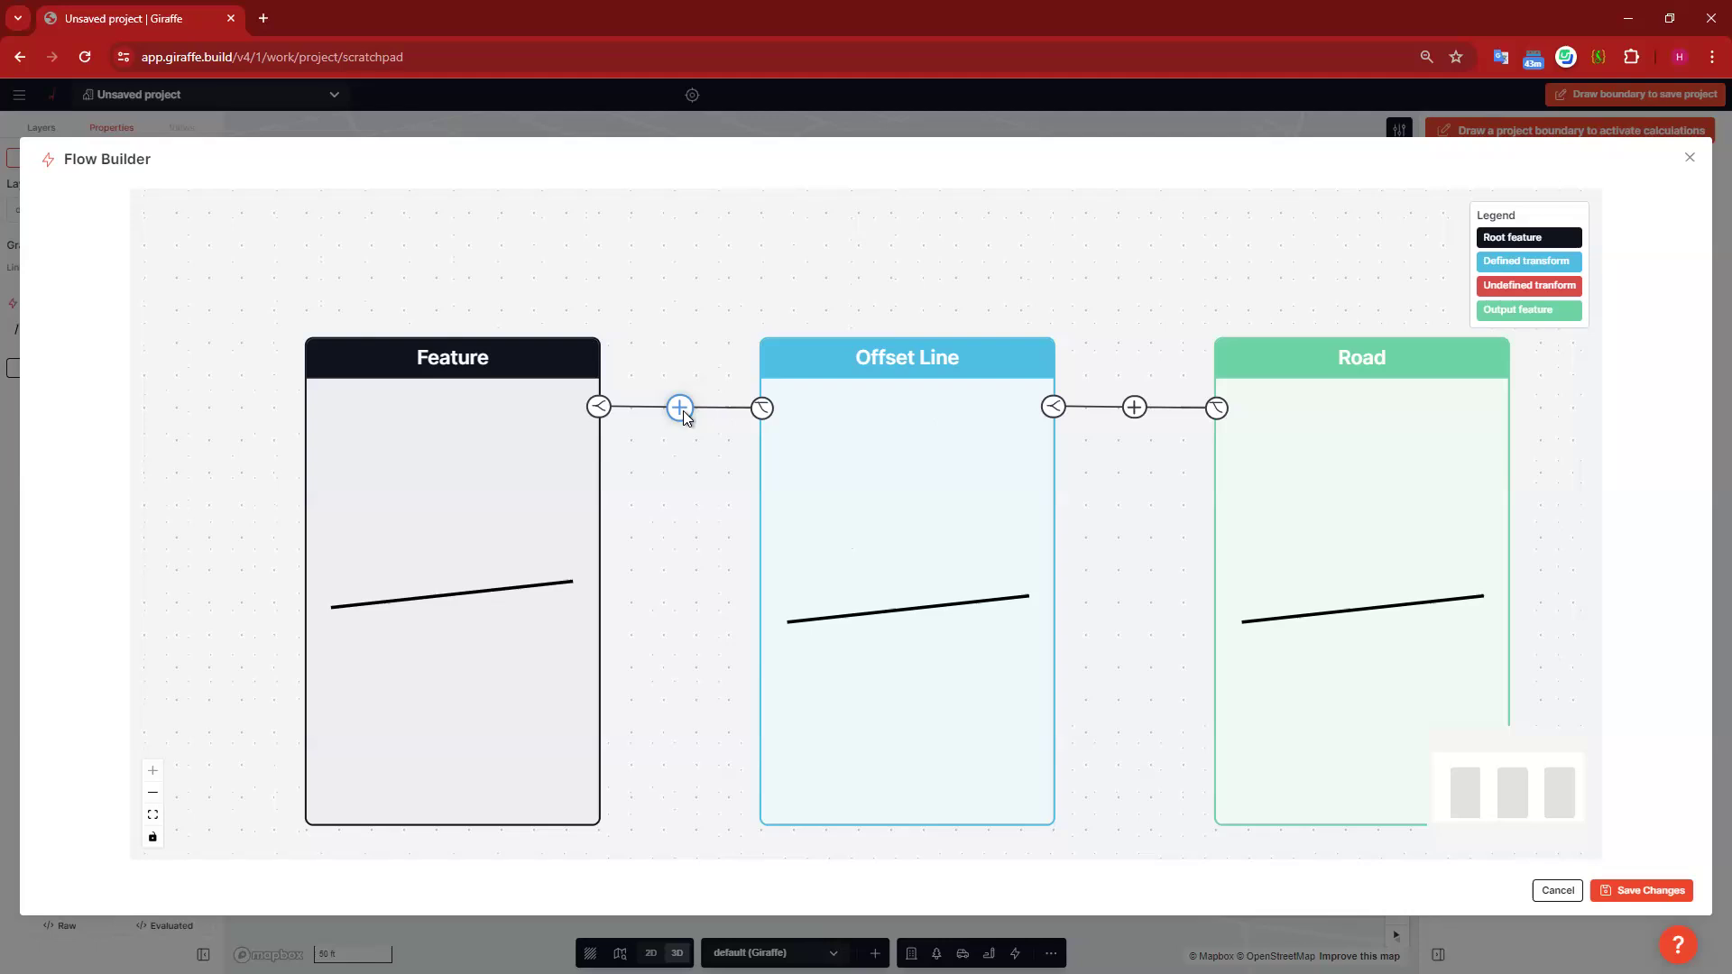
Step: Insert a transform between the Feature and Offset Line nodes and define it as Round Corners
{"action": "left_click", "coordinate": [680, 408]}
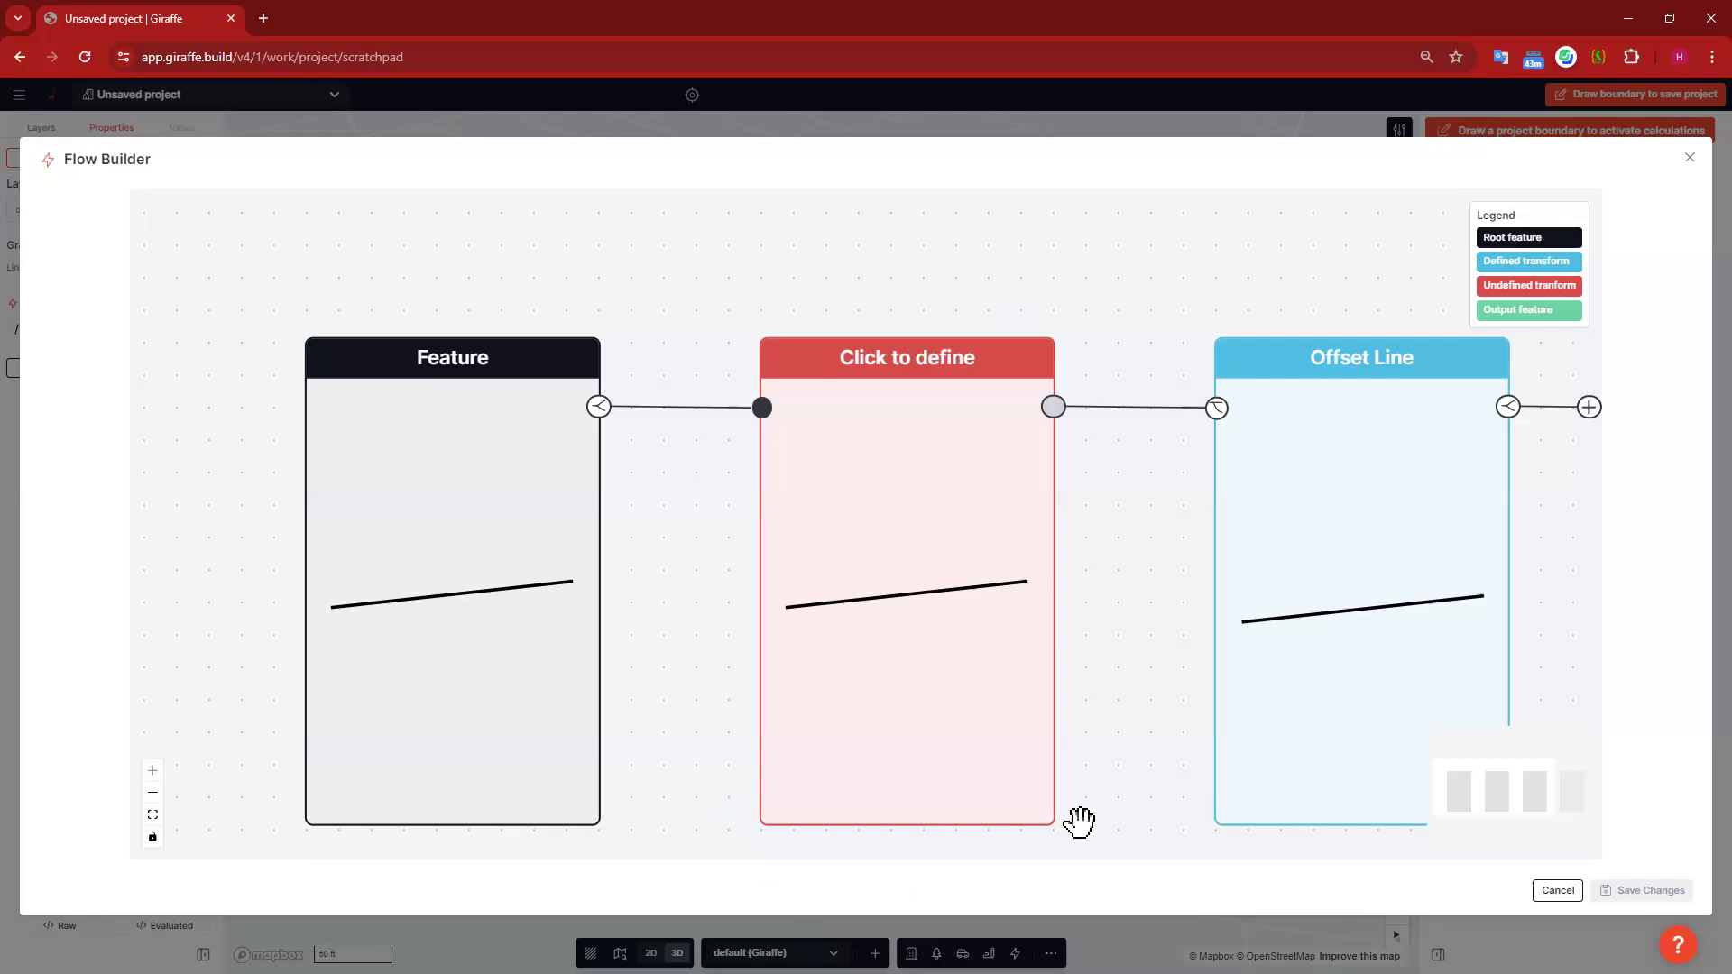
{"action": "left_click_drag", "start_coordinate": [1306, 492], "coordinate": [1117, 441]}
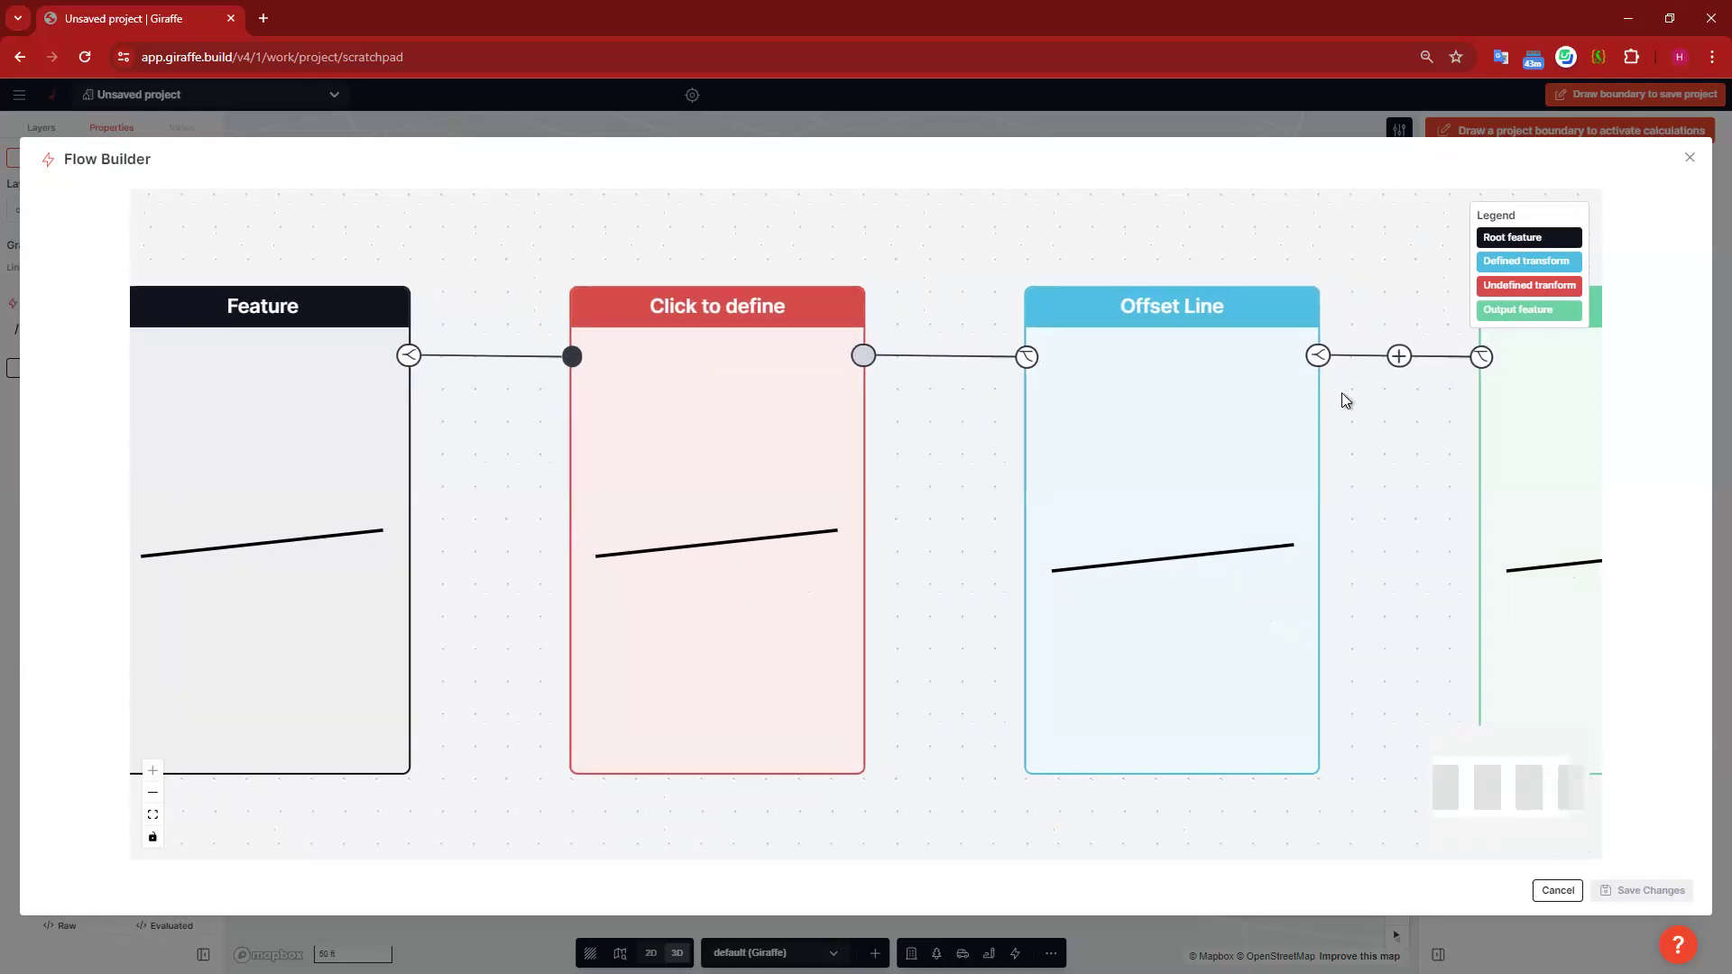
{"action": "mouse_move", "coordinate": [719, 310]}
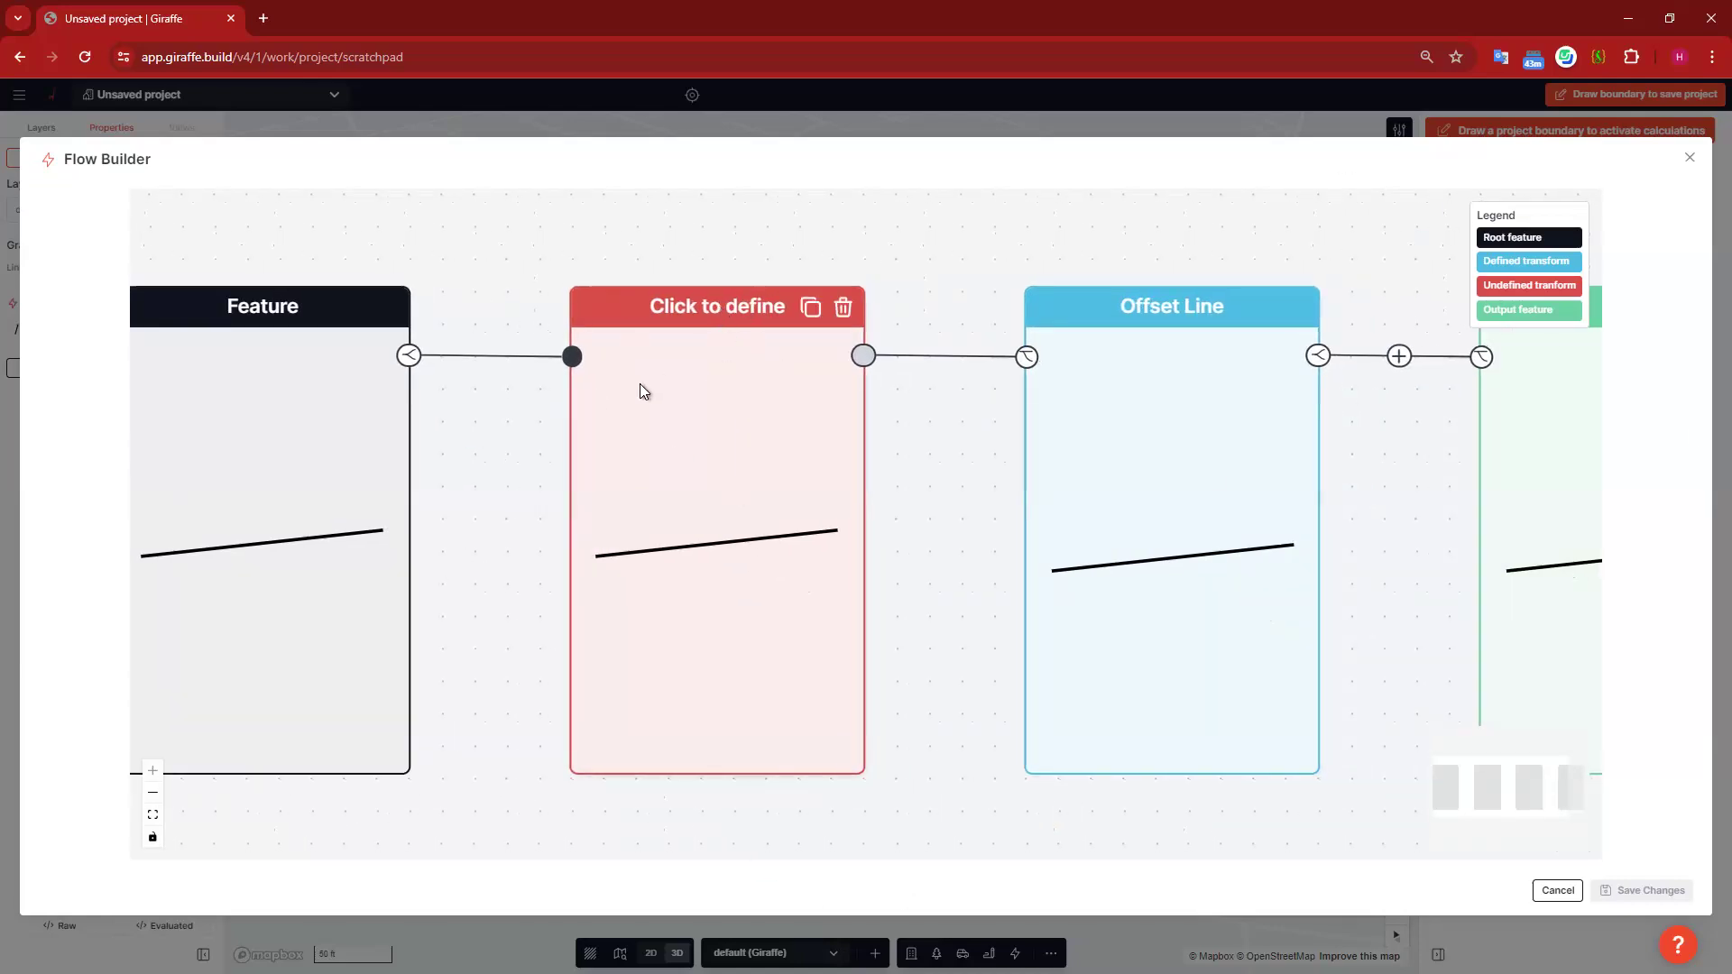
{"action": "left_click", "coordinate": [717, 356]}
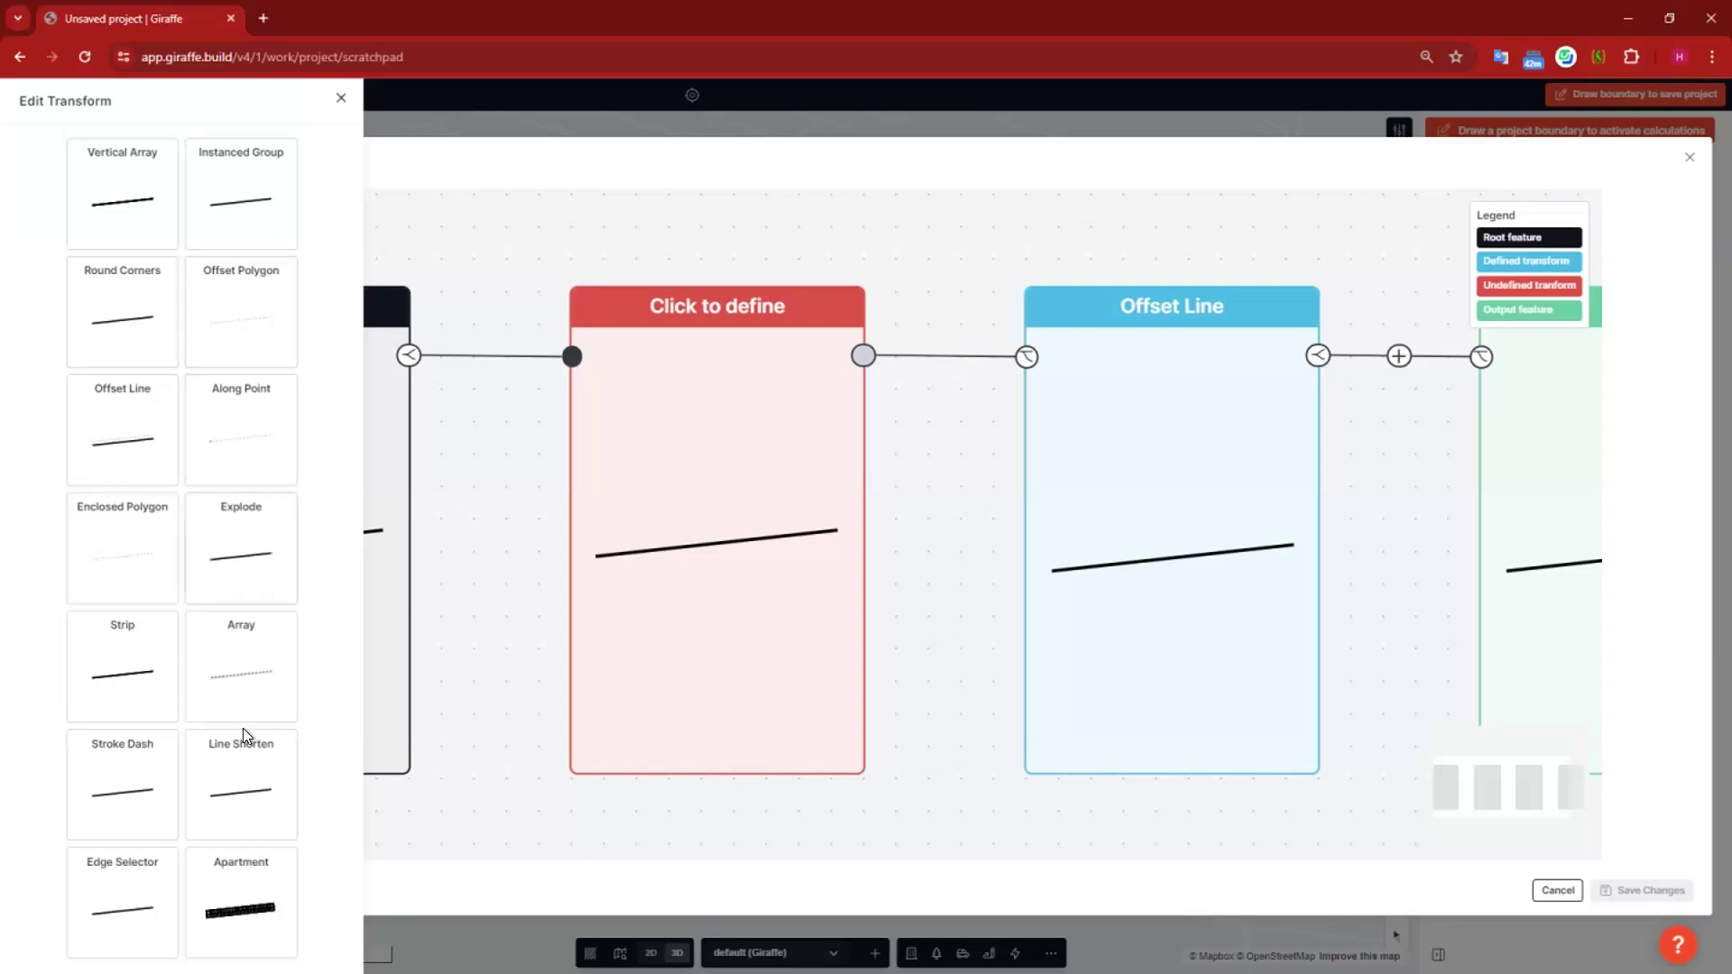
{"action": "left_click", "coordinate": [123, 317]}
Step: Set the Round Corners radius to 50 ft with fillet corners and save the flow
{"action": "left_click_drag", "start_coordinate": [224, 258], "coordinate": [124, 264]}
{"action": "type", "text": "50"}
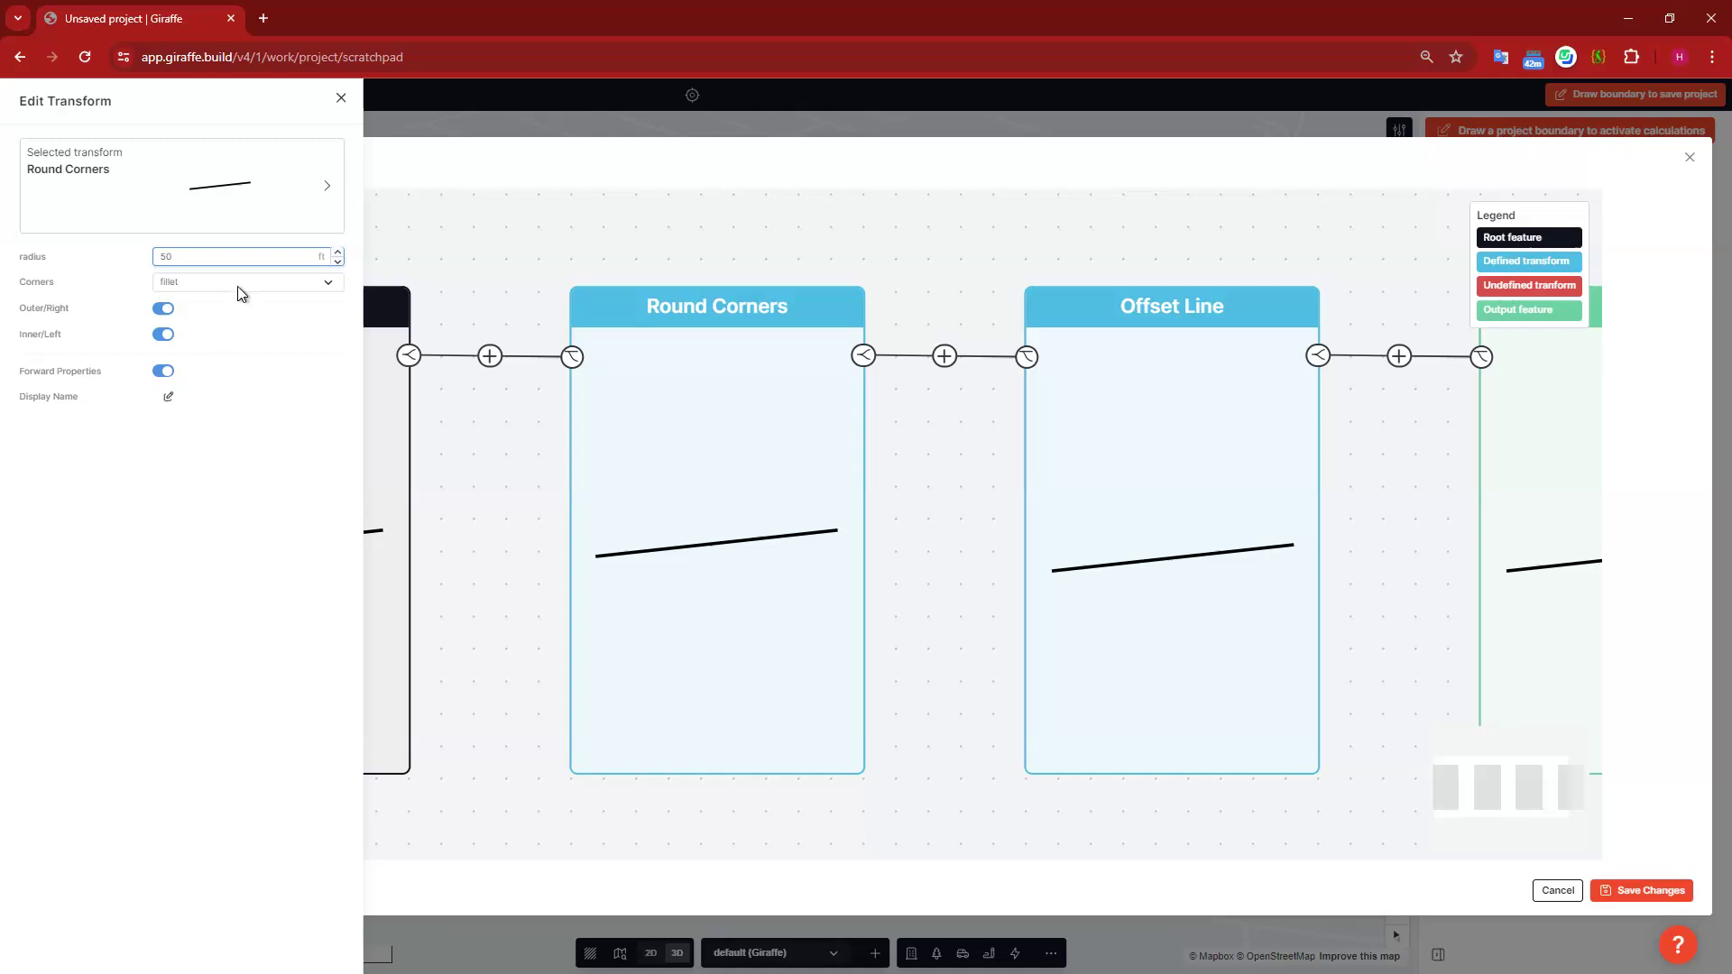
{"action": "left_click", "coordinate": [649, 315]}
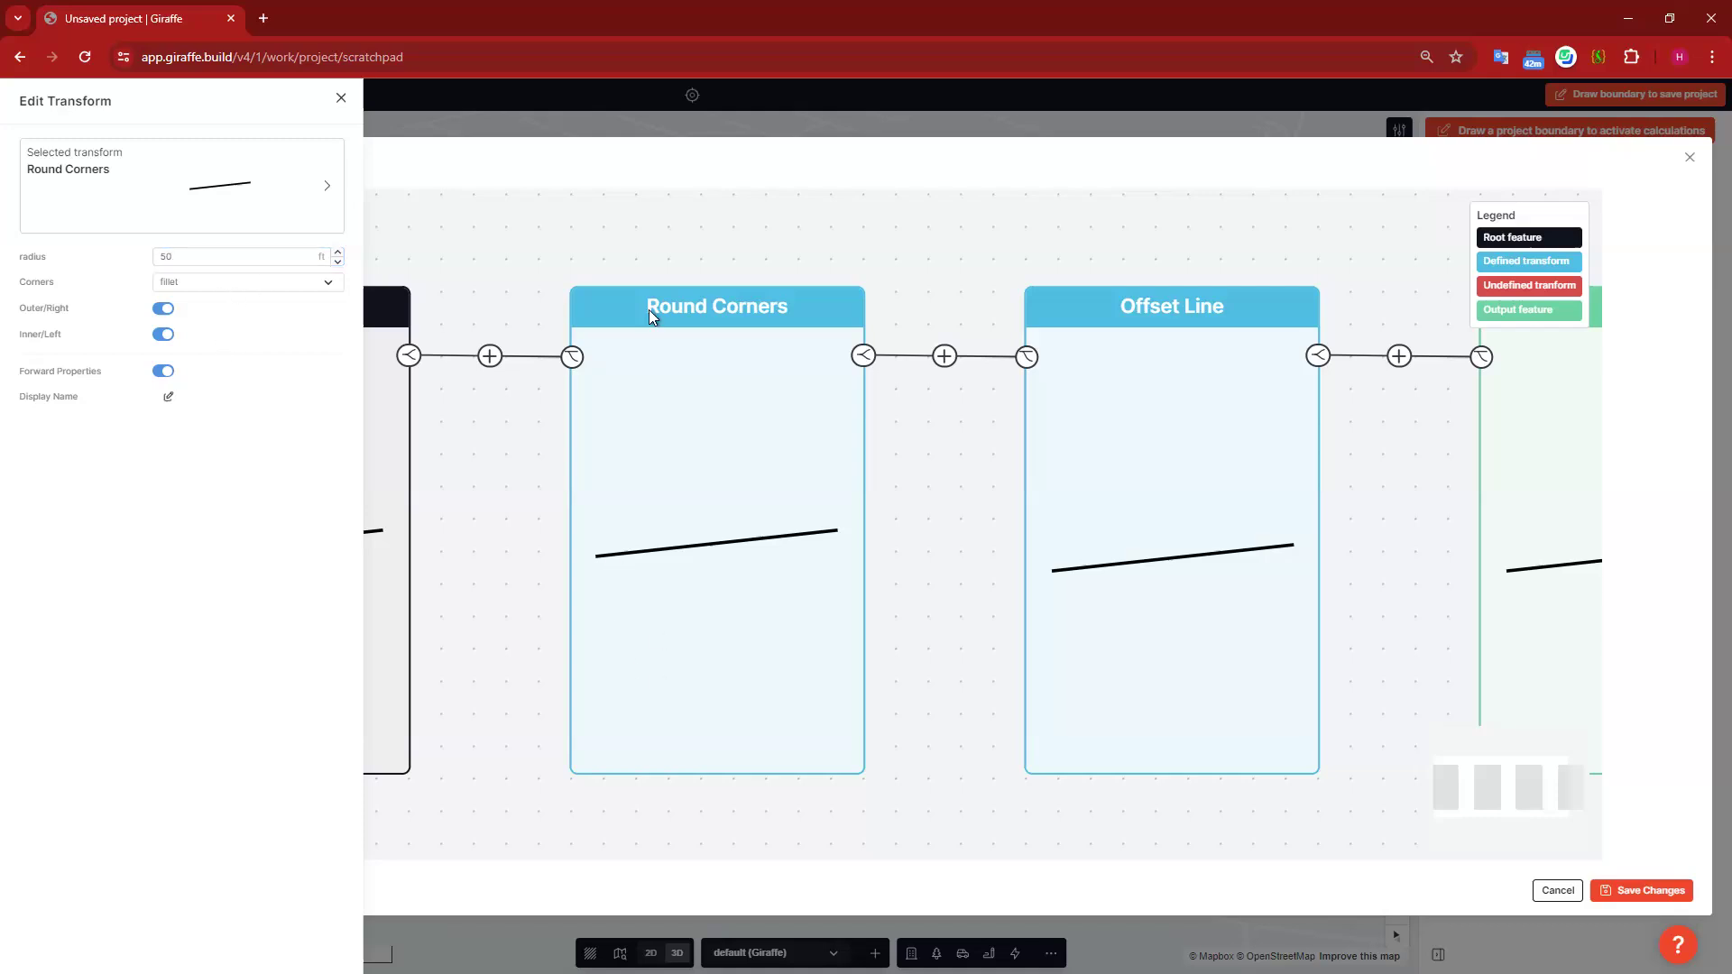
{"action": "left_click", "coordinate": [251, 284]}
{"action": "left_click", "coordinate": [236, 323]}
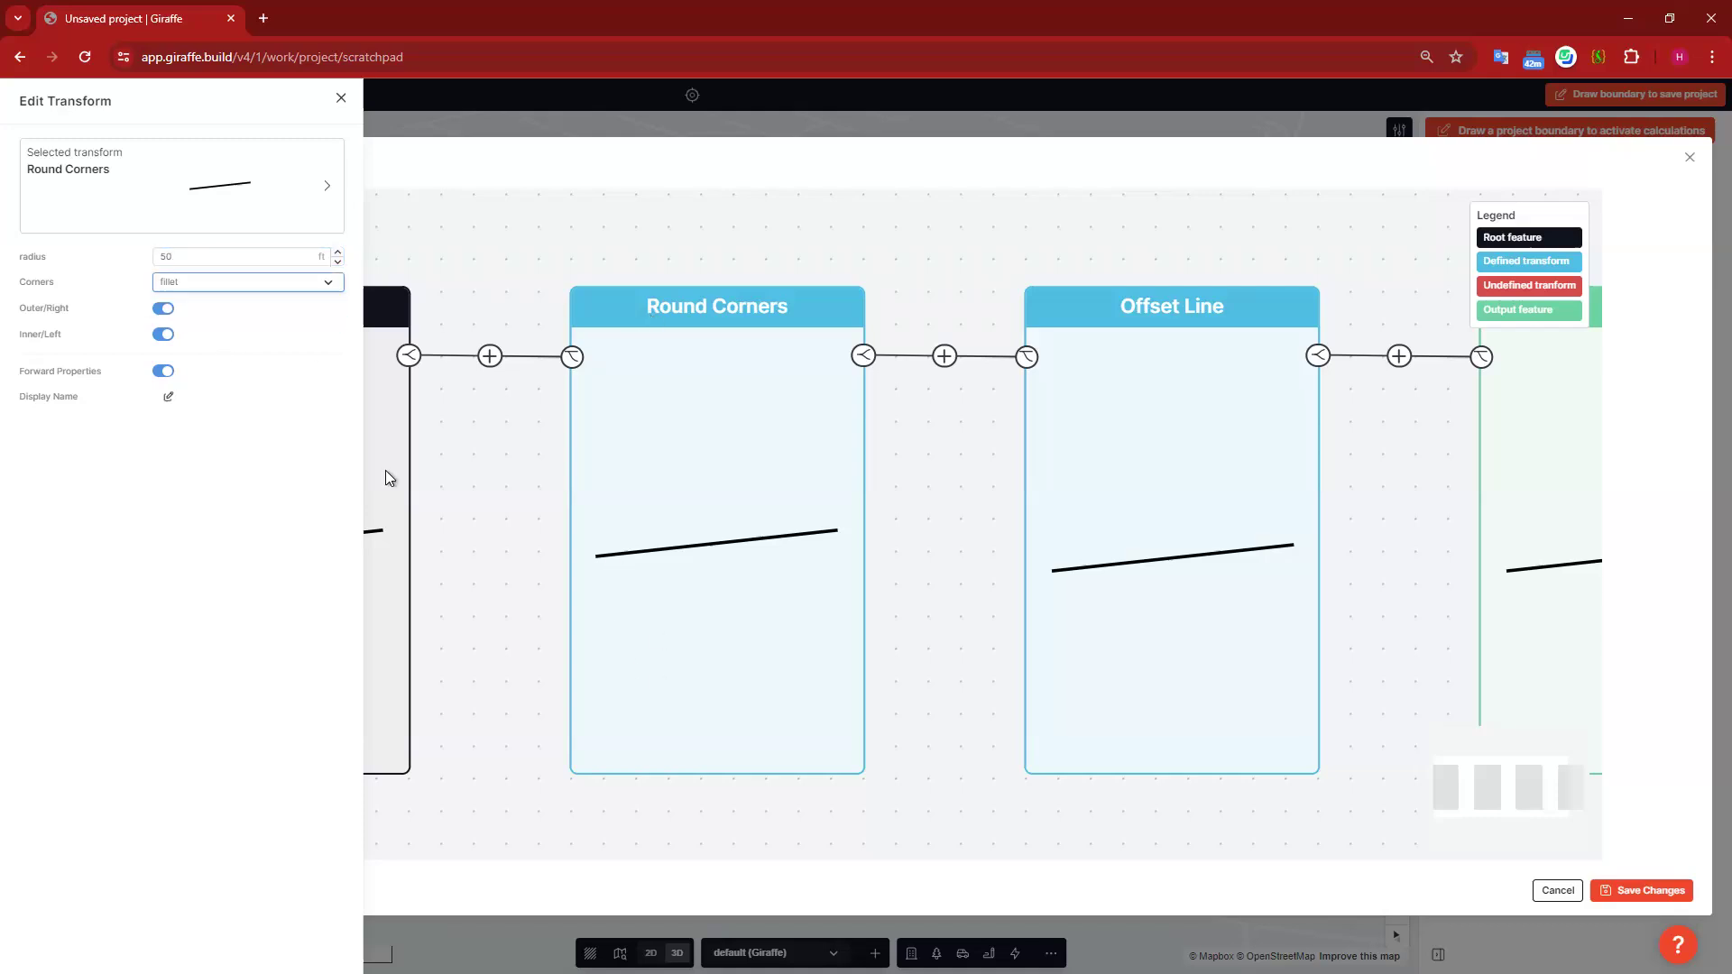
{"action": "left_click", "coordinate": [967, 307]}
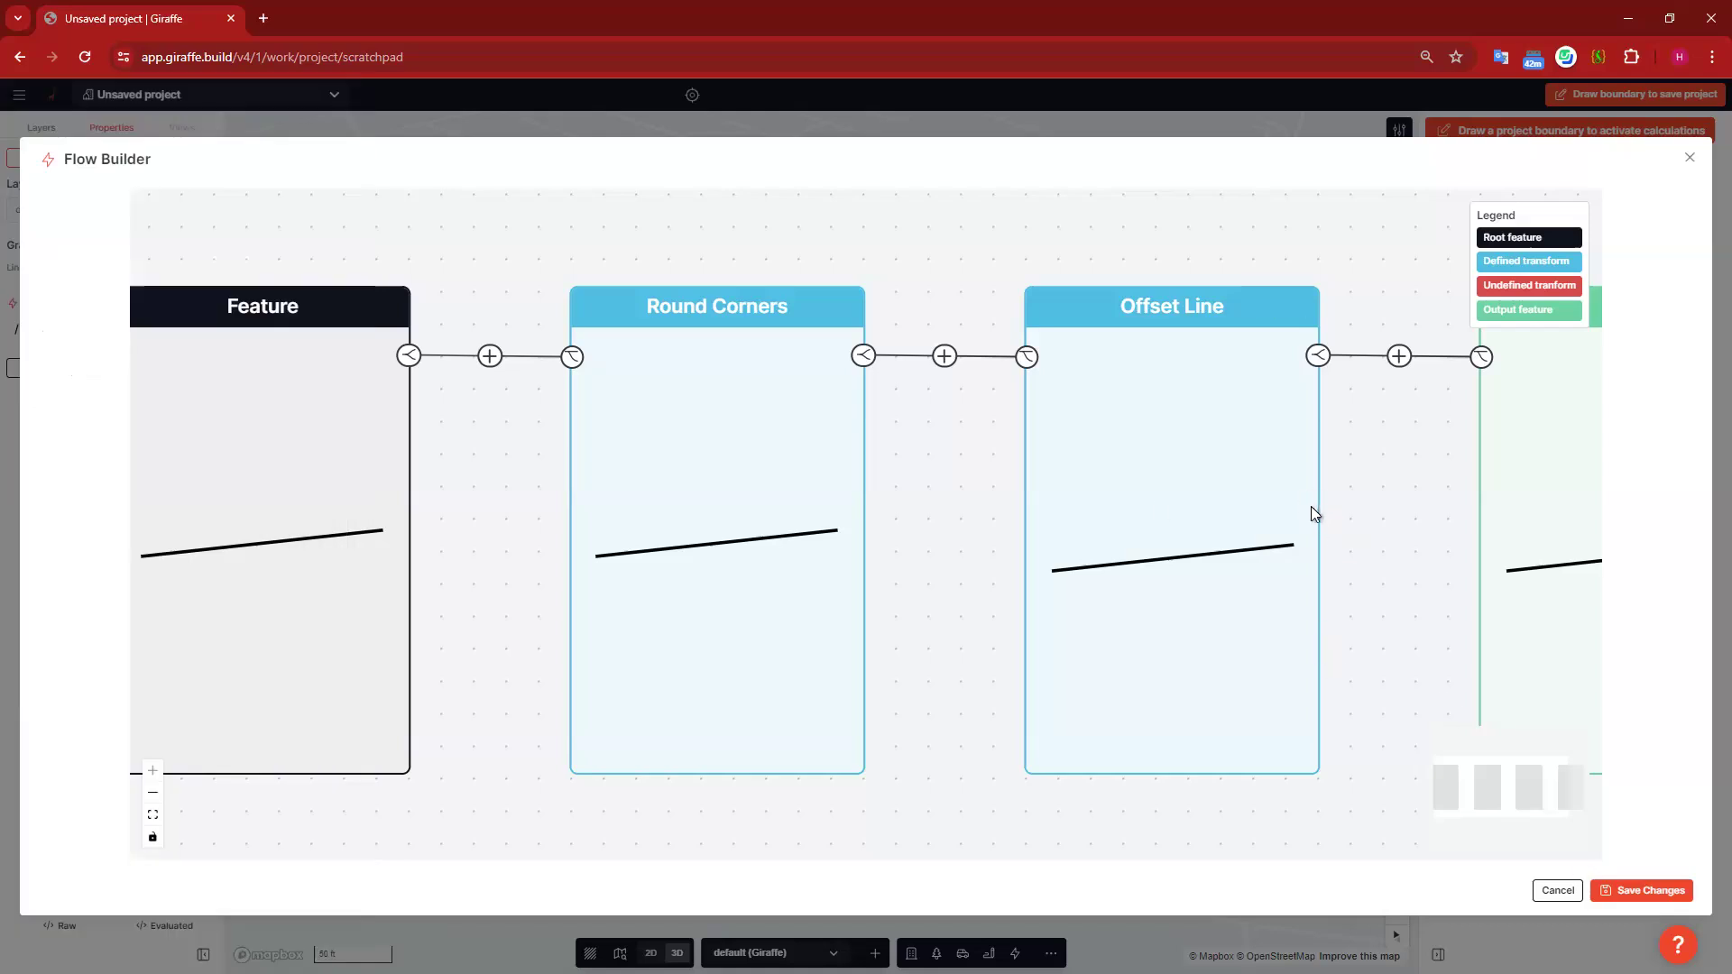
{"action": "left_click", "coordinate": [1631, 891]}
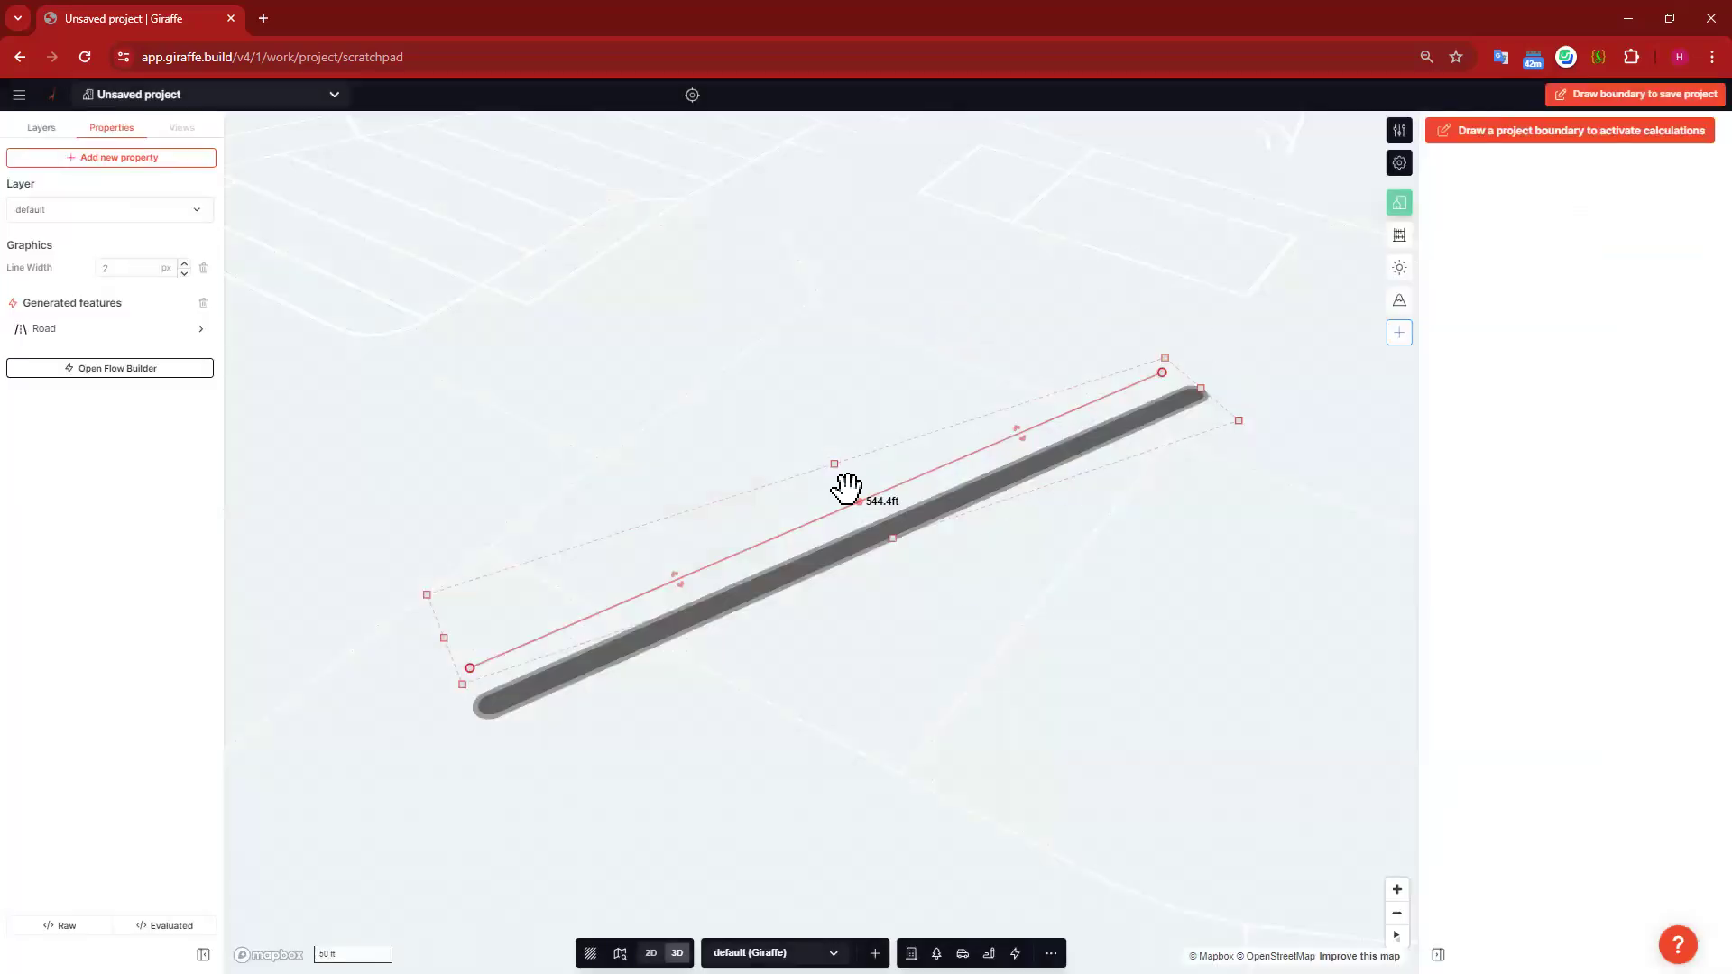
Step: Add a vertex at the line's midpoint and move the end vertex to bend it into segments of about 272 ft and 252 ft
{"action": "left_click", "coordinate": [860, 501]}
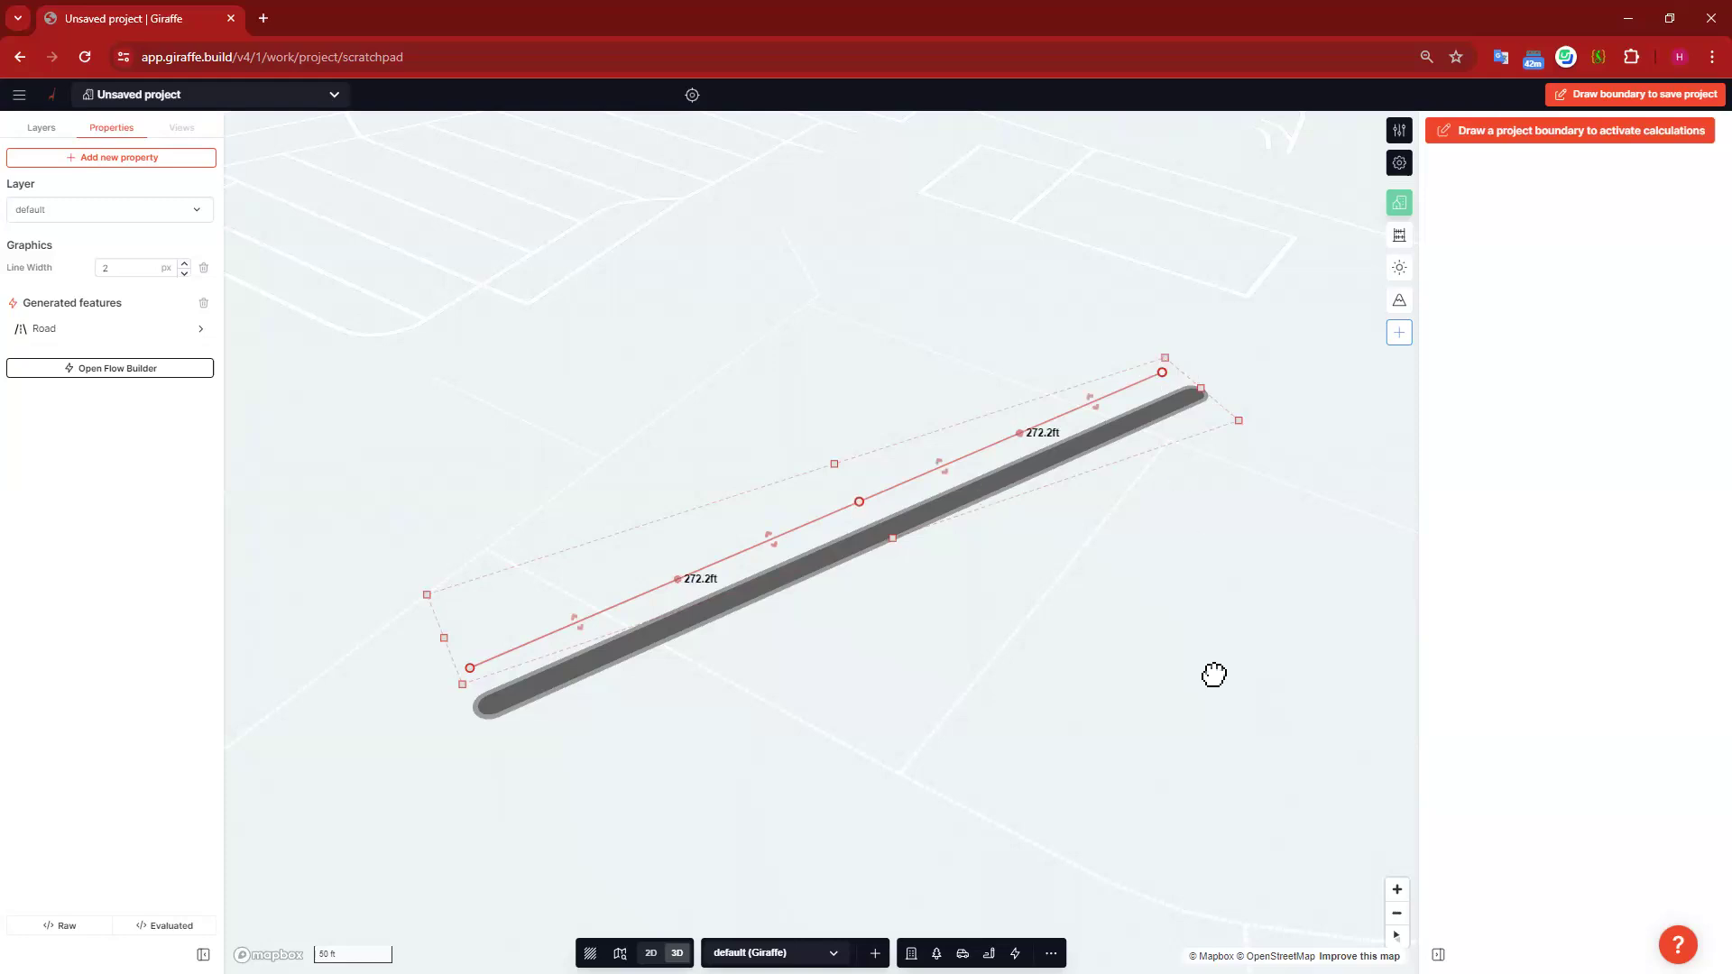
{"action": "left_click_drag", "start_coordinate": [1162, 372], "coordinate": [1214, 675]}
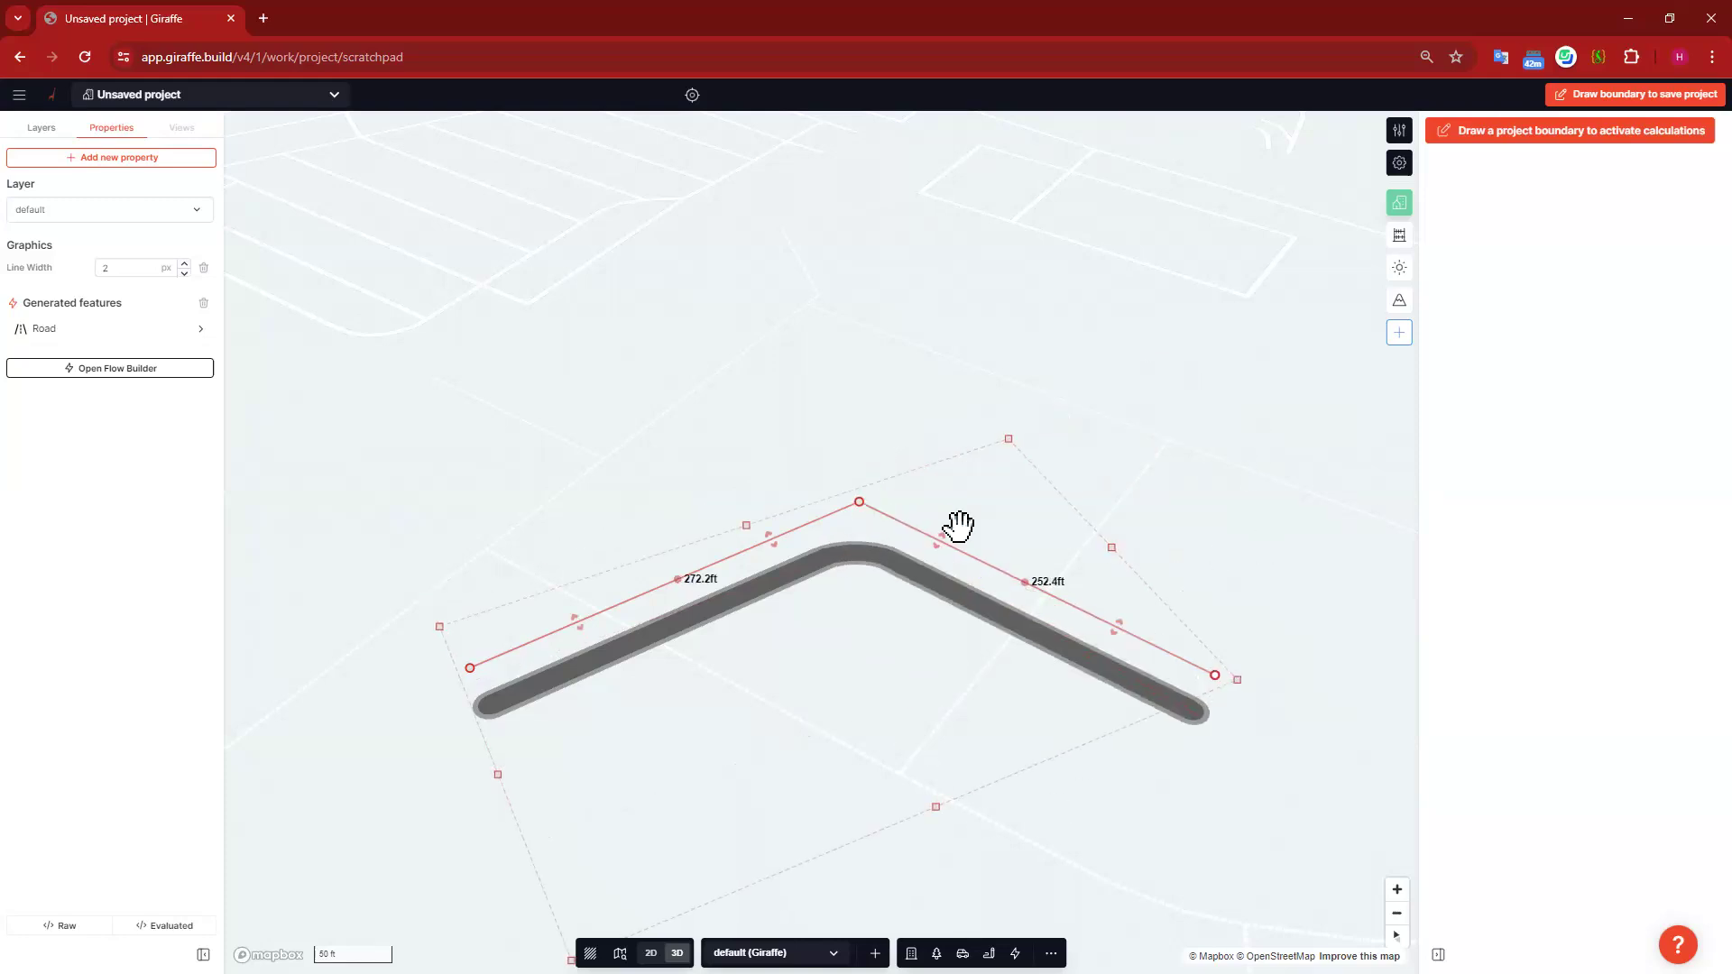
{"action": "key", "text": "Escape"}
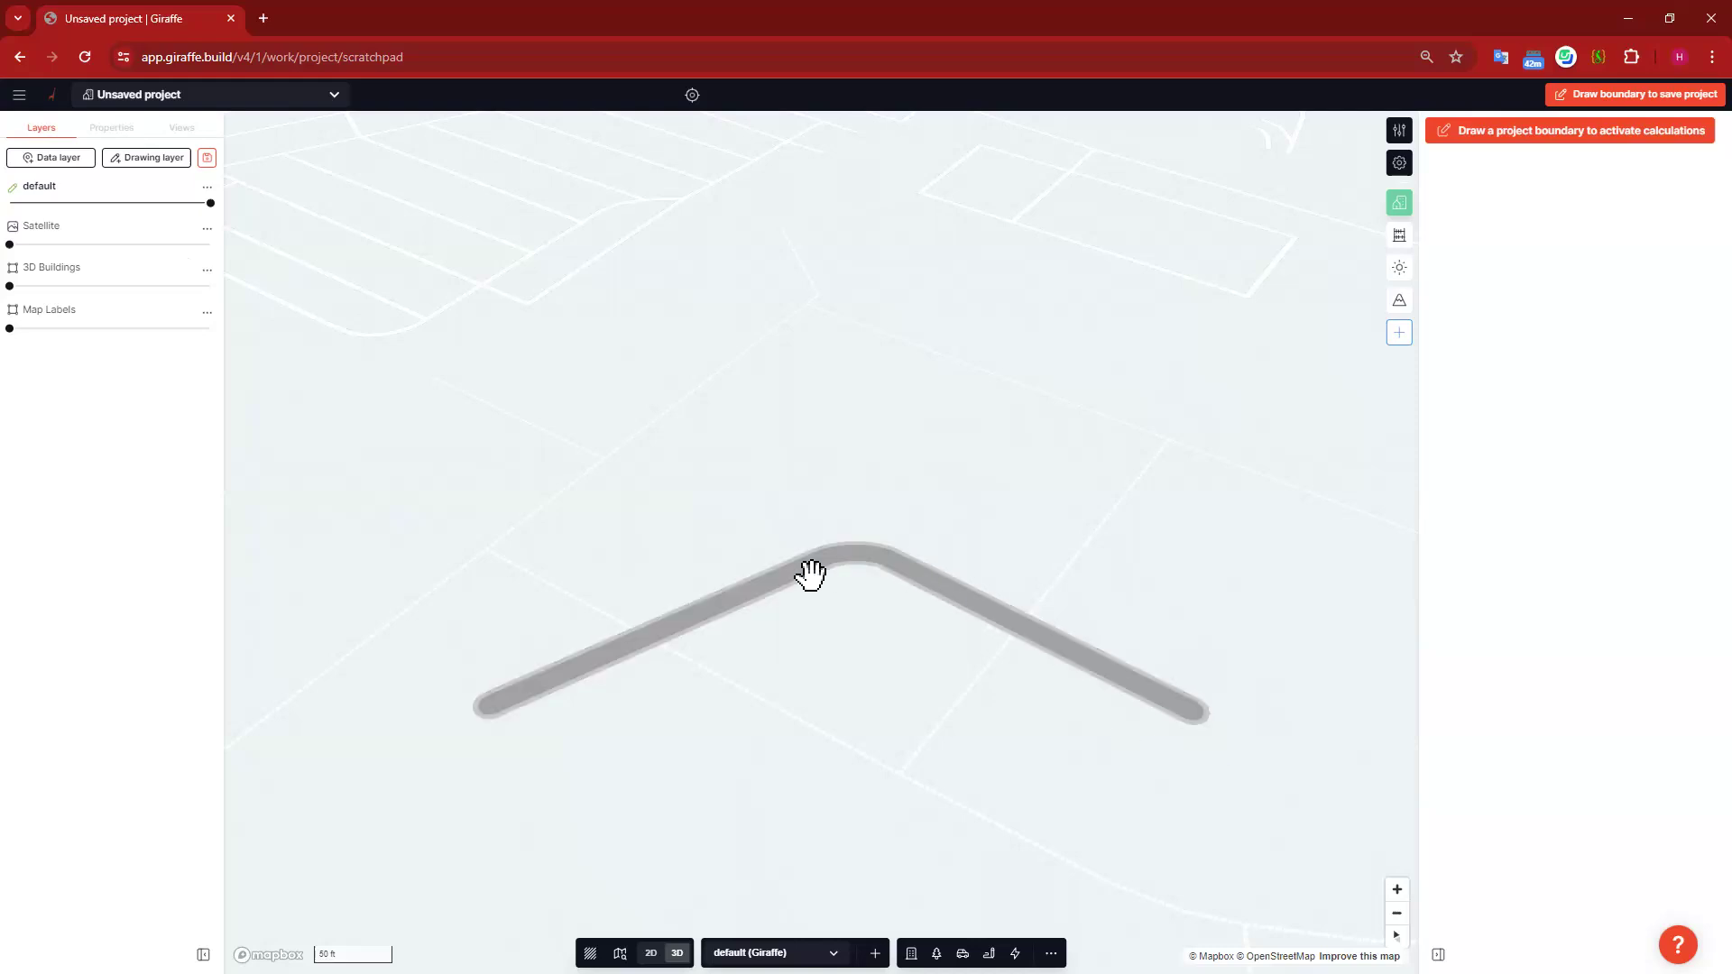
Step: Set the Offset Line distance to 15 ft in the bent line's flow and save it
{"action": "left_click", "coordinate": [804, 569]}
{"action": "left_click", "coordinate": [106, 368]}
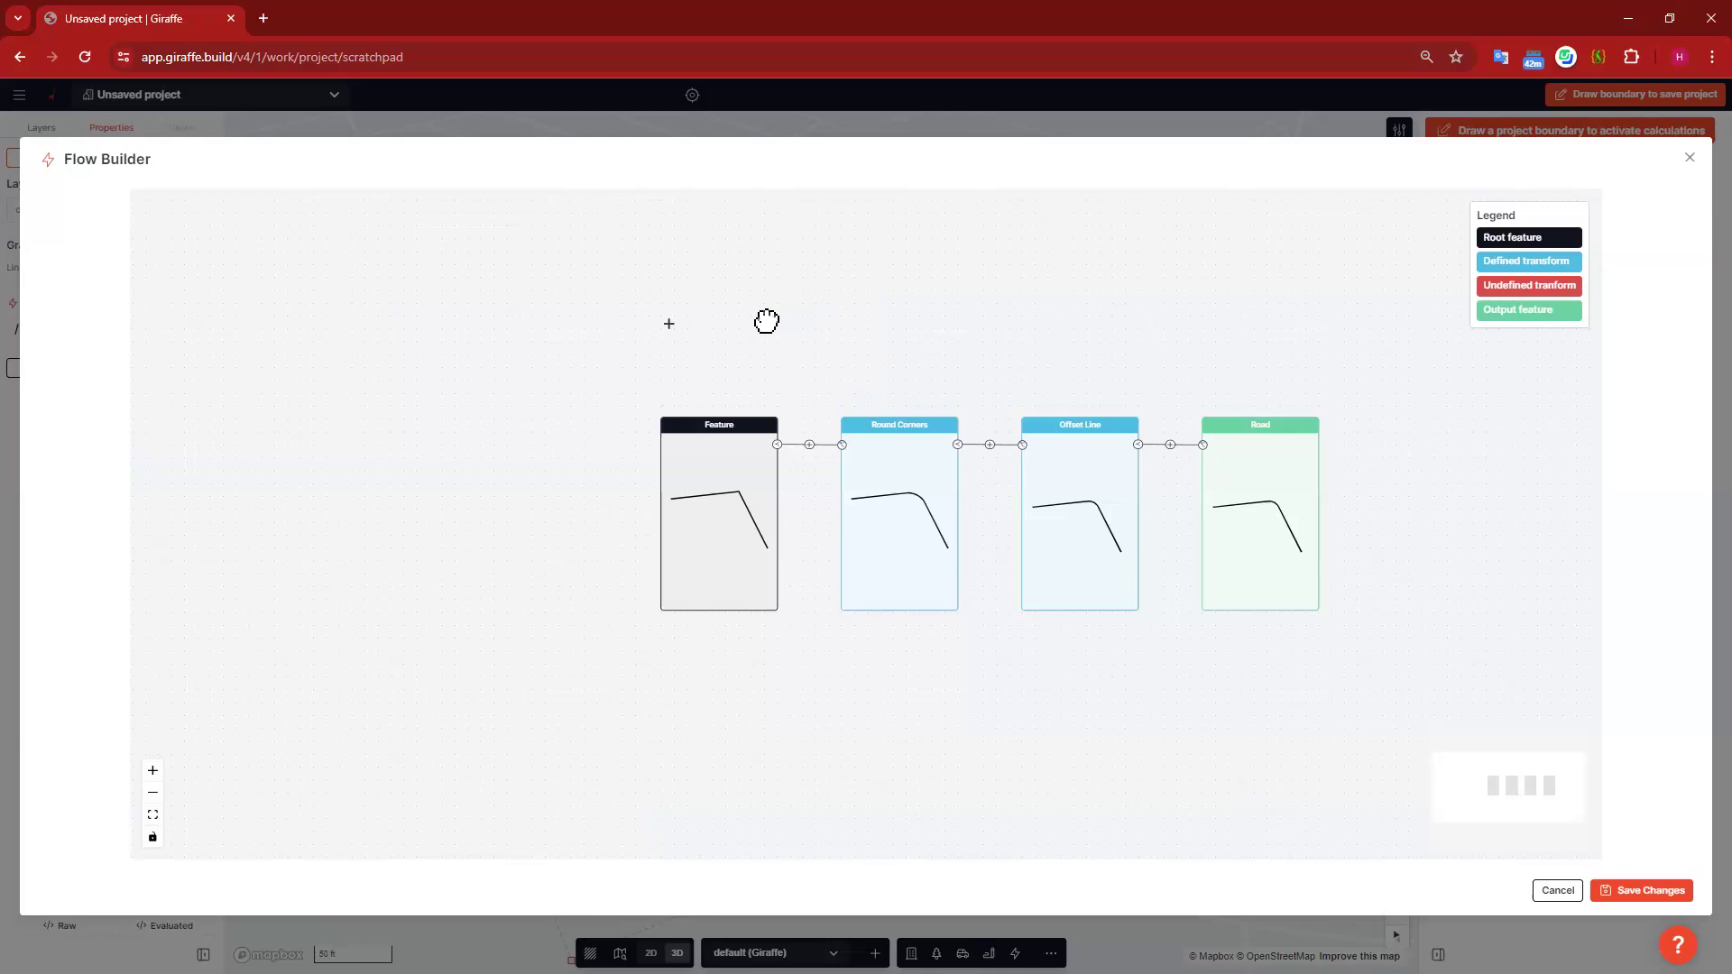
{"action": "left_click_drag", "start_coordinate": [767, 322], "coordinate": [739, 335]}
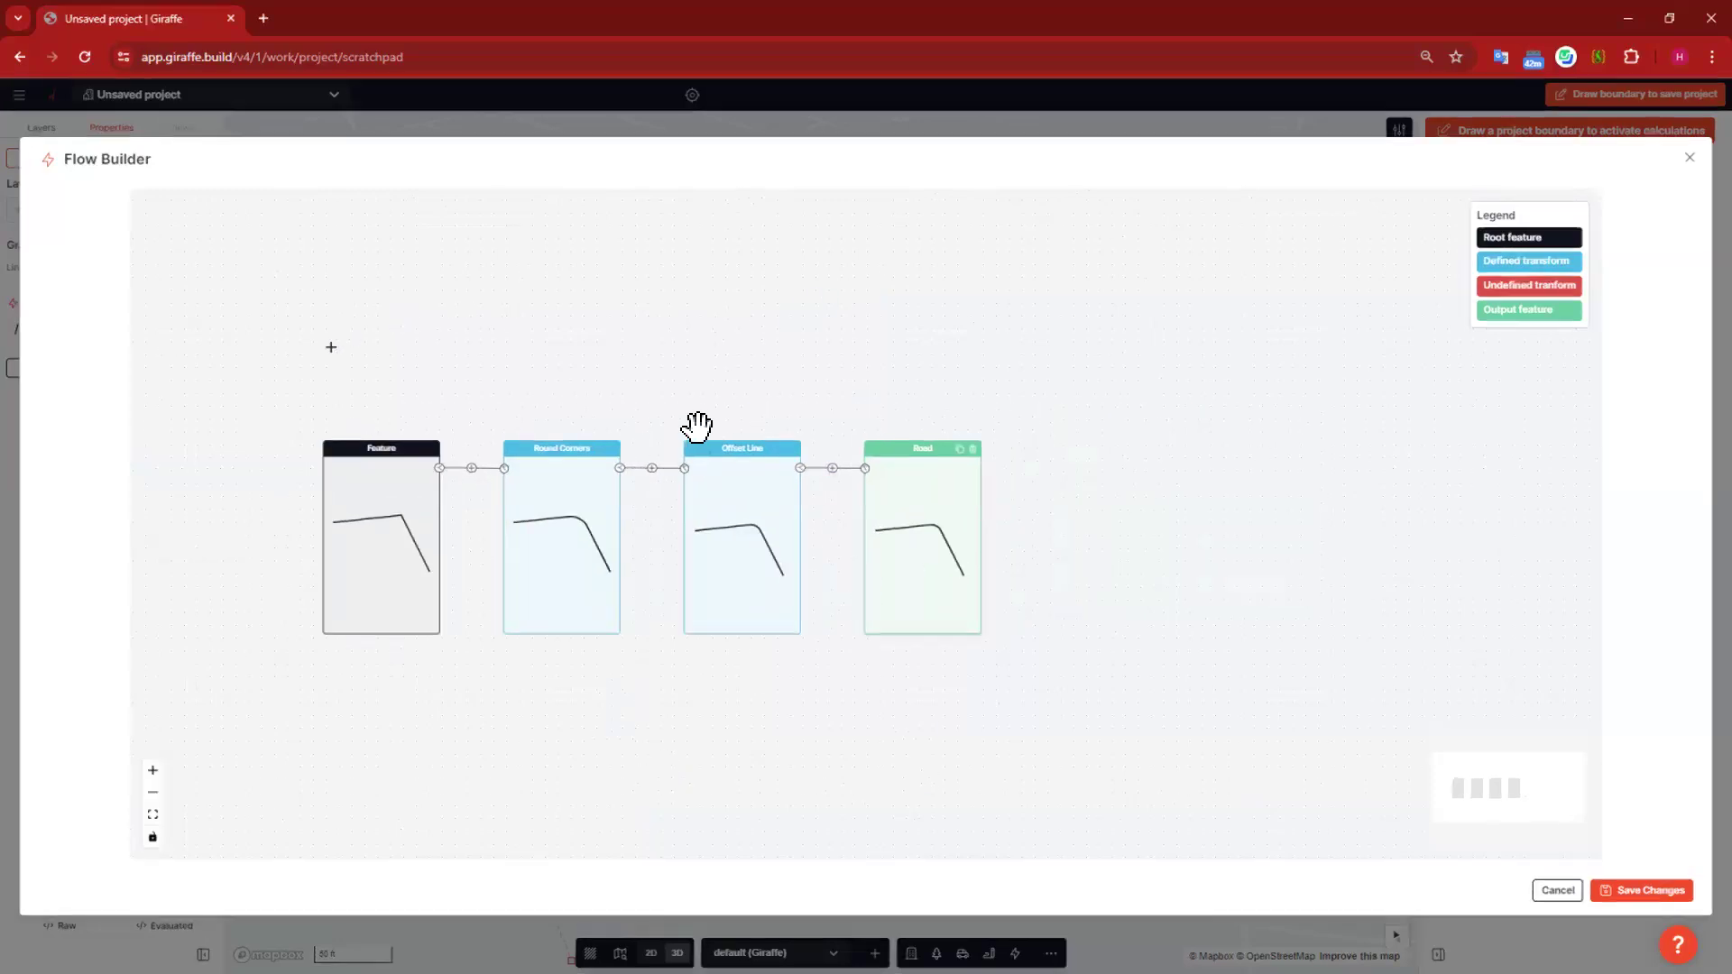
{"action": "left_click", "coordinate": [748, 509]}
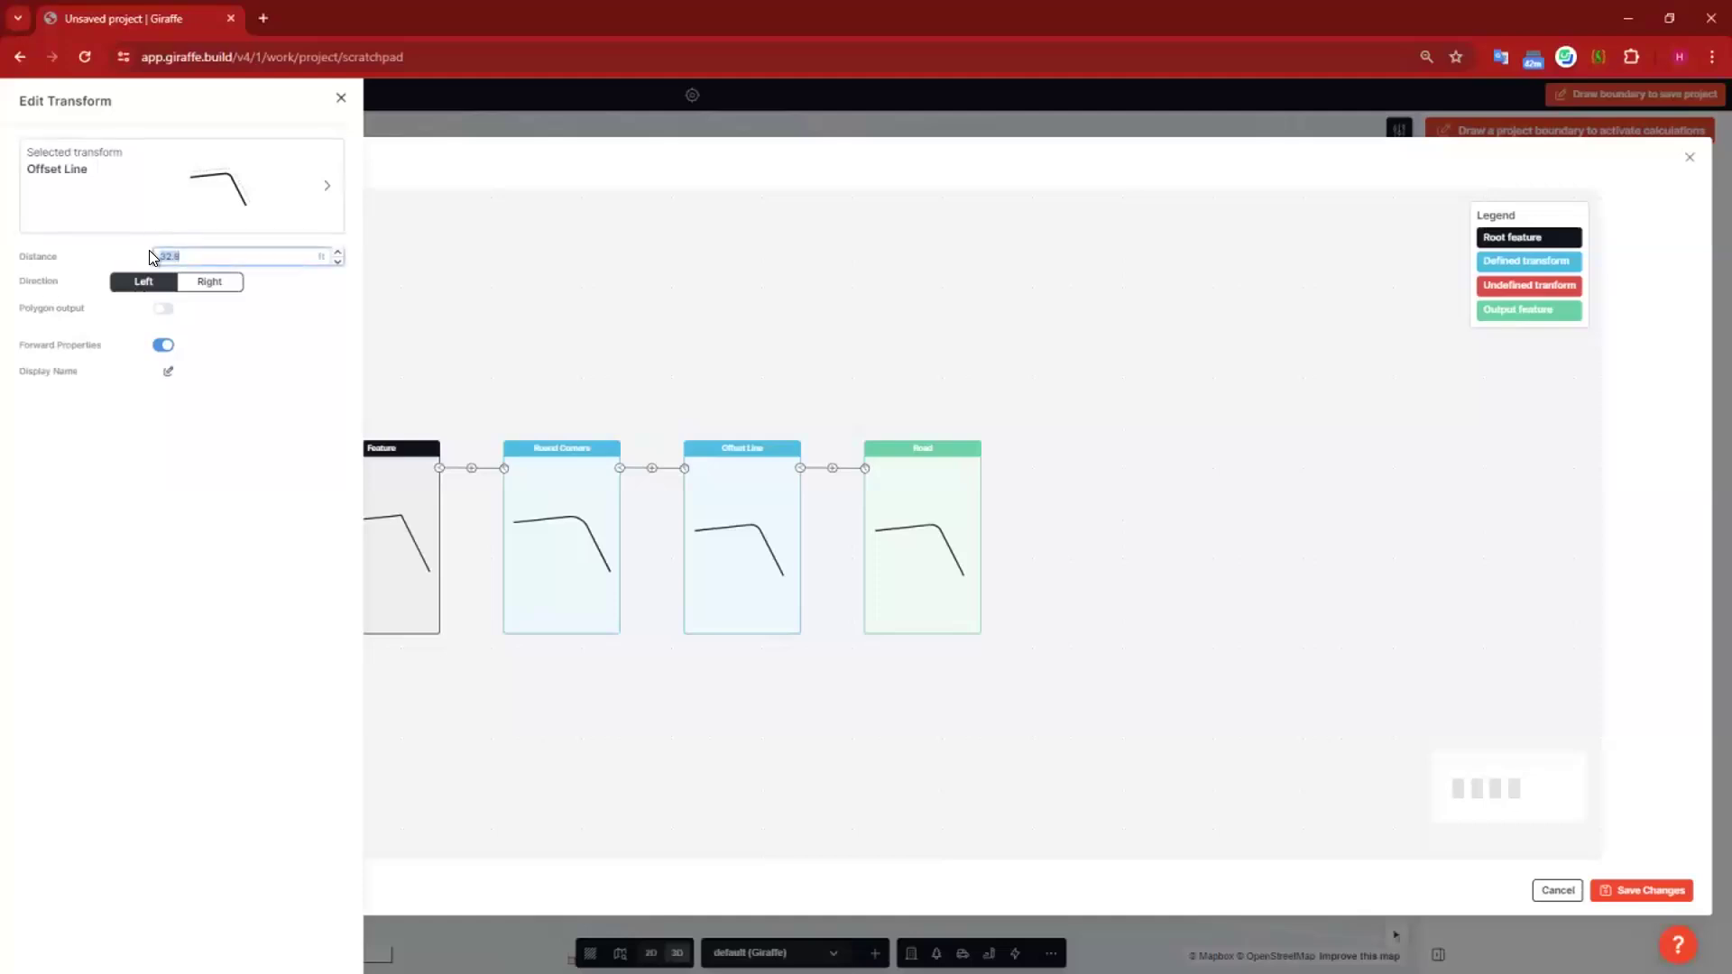
{"action": "type", "text": "15"}
{"action": "key", "text": "Return"}
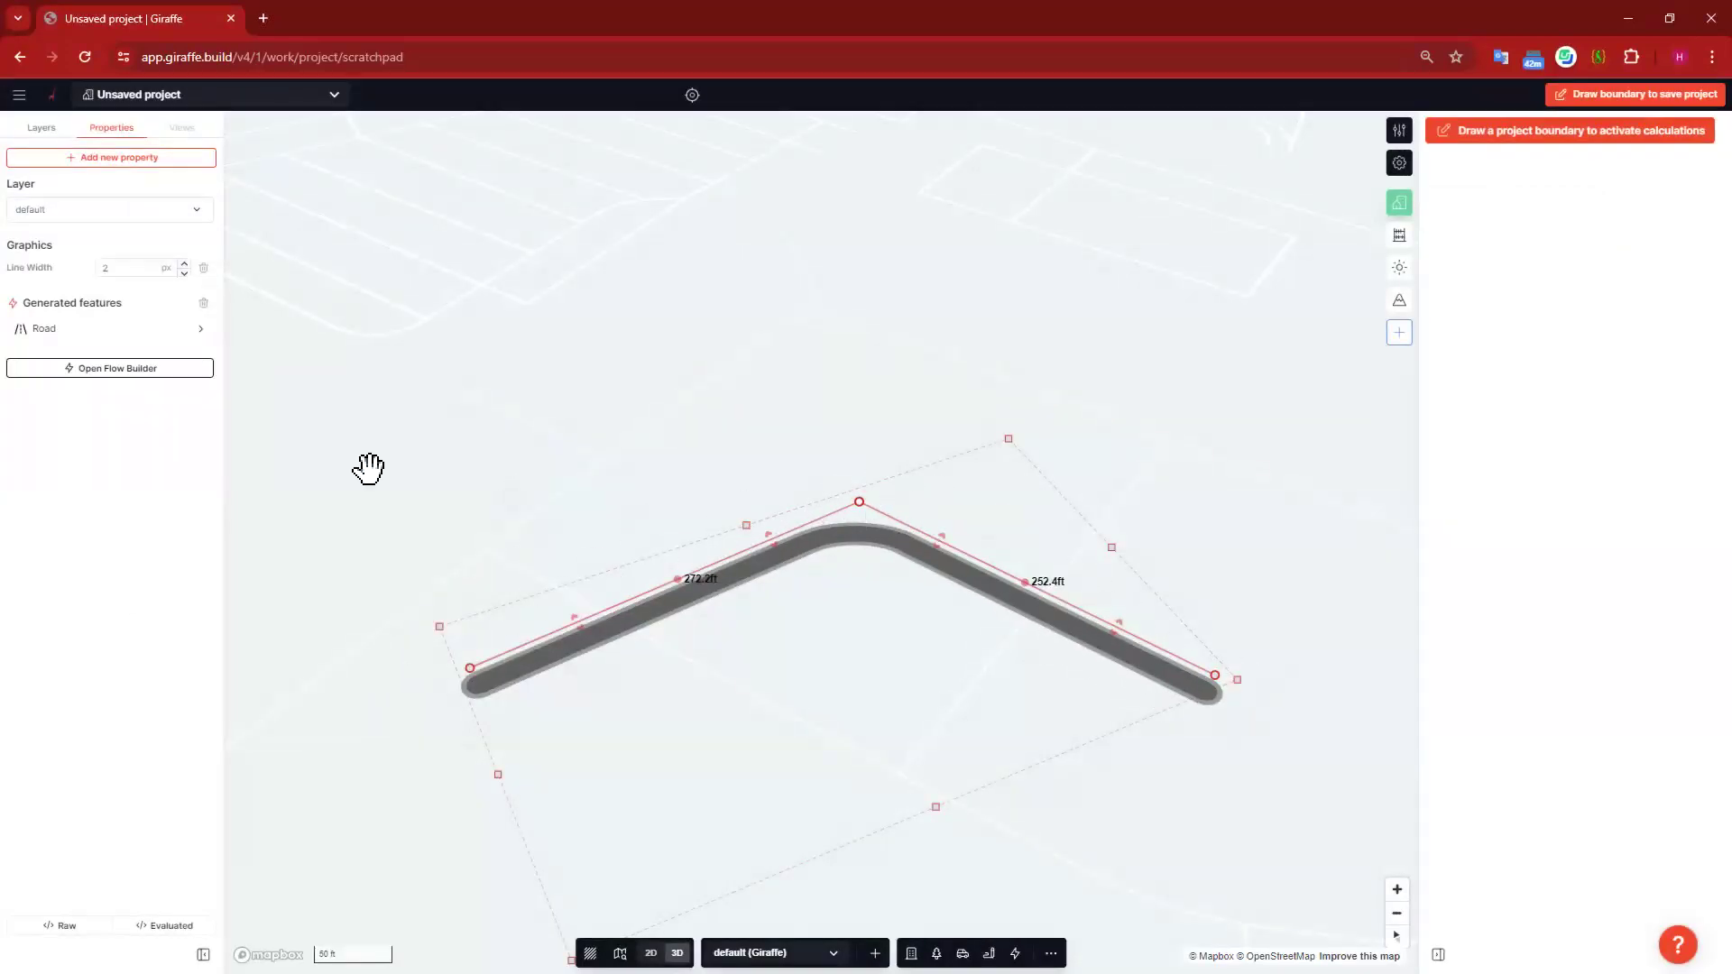
Step: Duplicate the Offset Line transform with its Road output as a second branch from Round Corners
{"action": "left_click", "coordinate": [129, 368]}
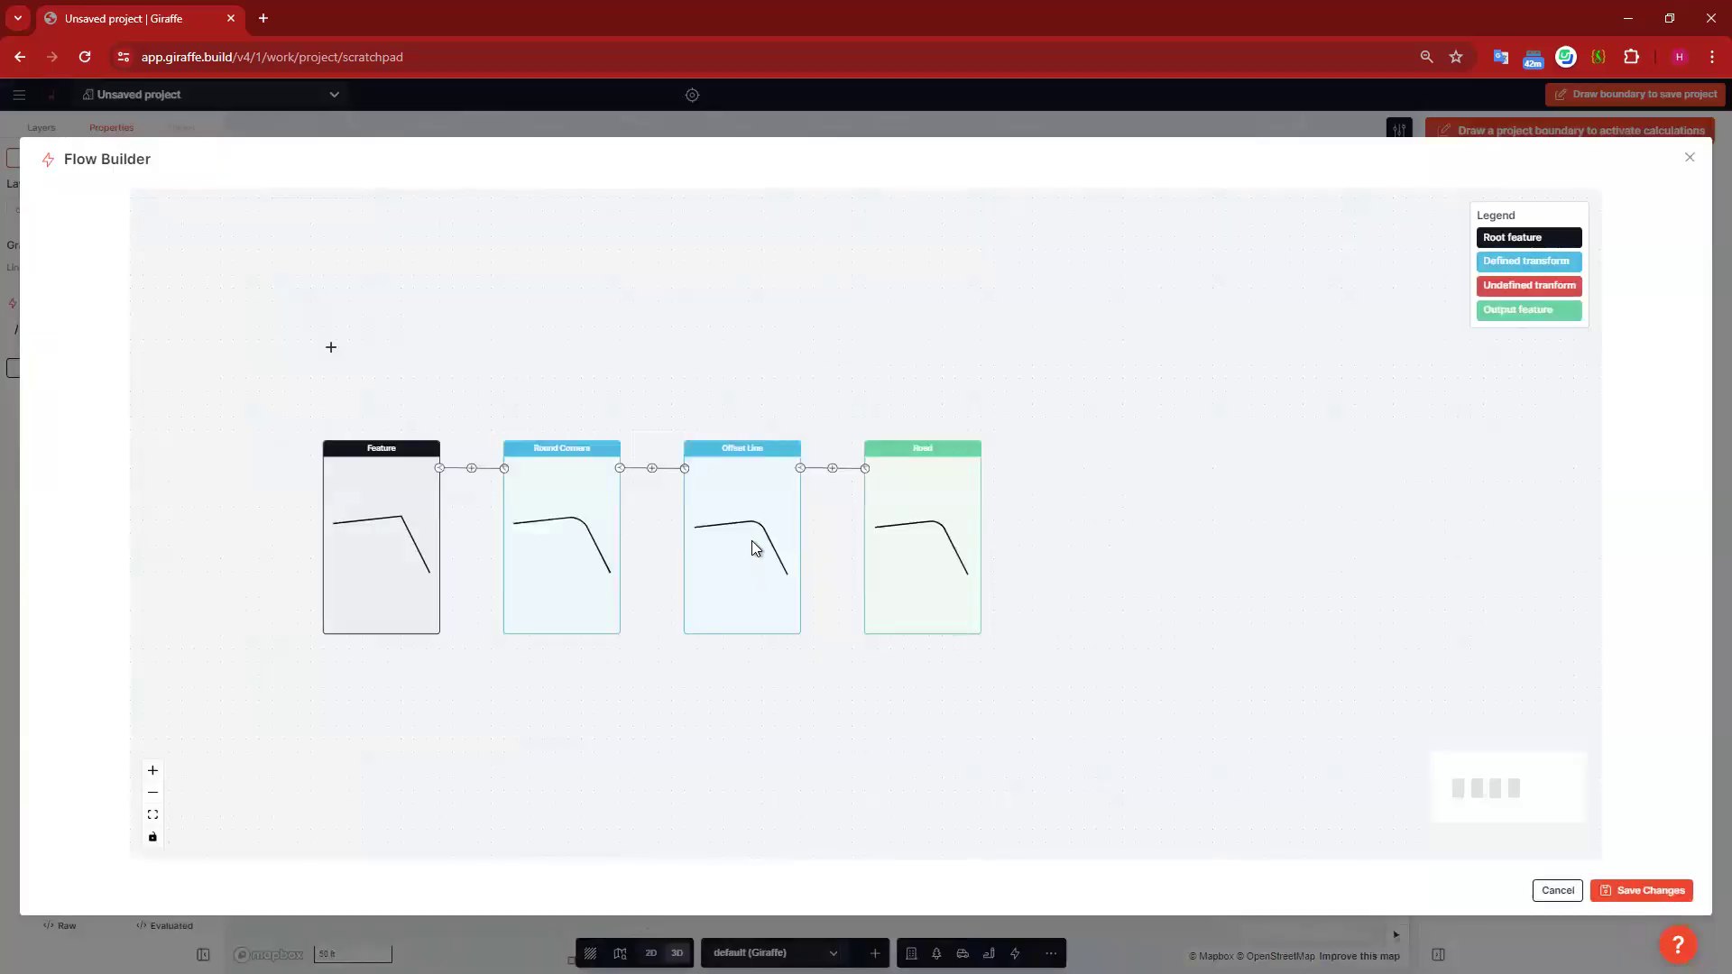
{"action": "scroll", "coordinate": [751, 539], "scroll_direction": "up", "scroll_amount": 4}
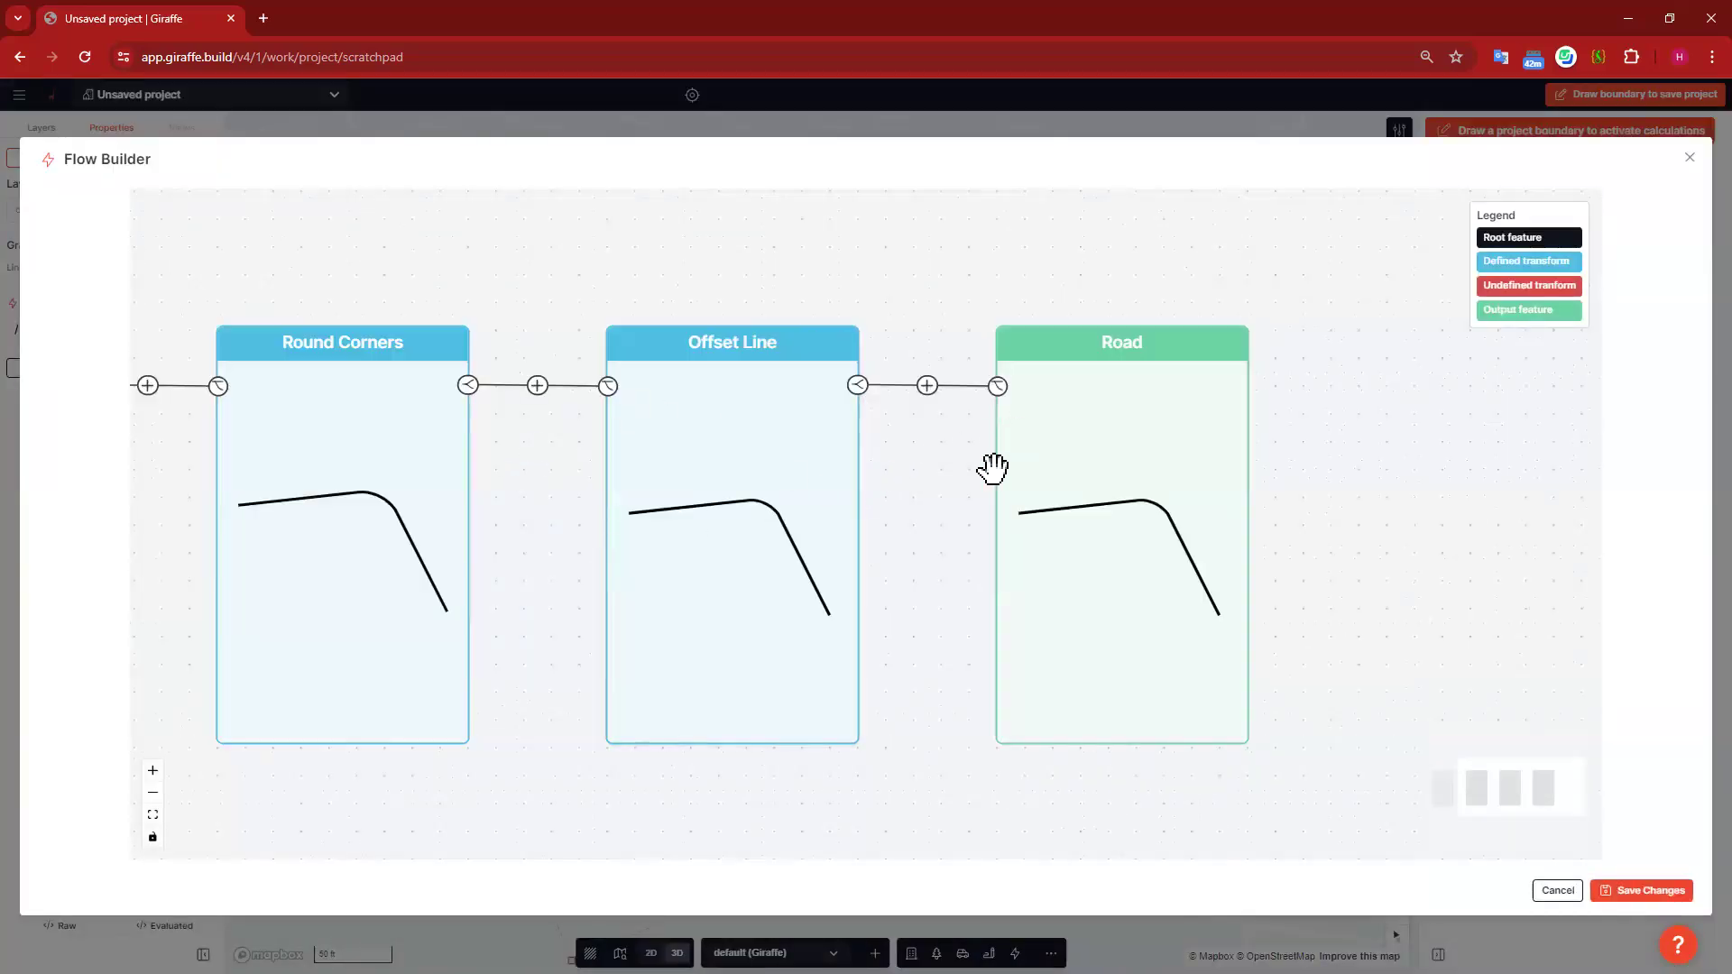
{"action": "left_click_drag", "start_coordinate": [680, 397], "coordinate": [787, 365]}
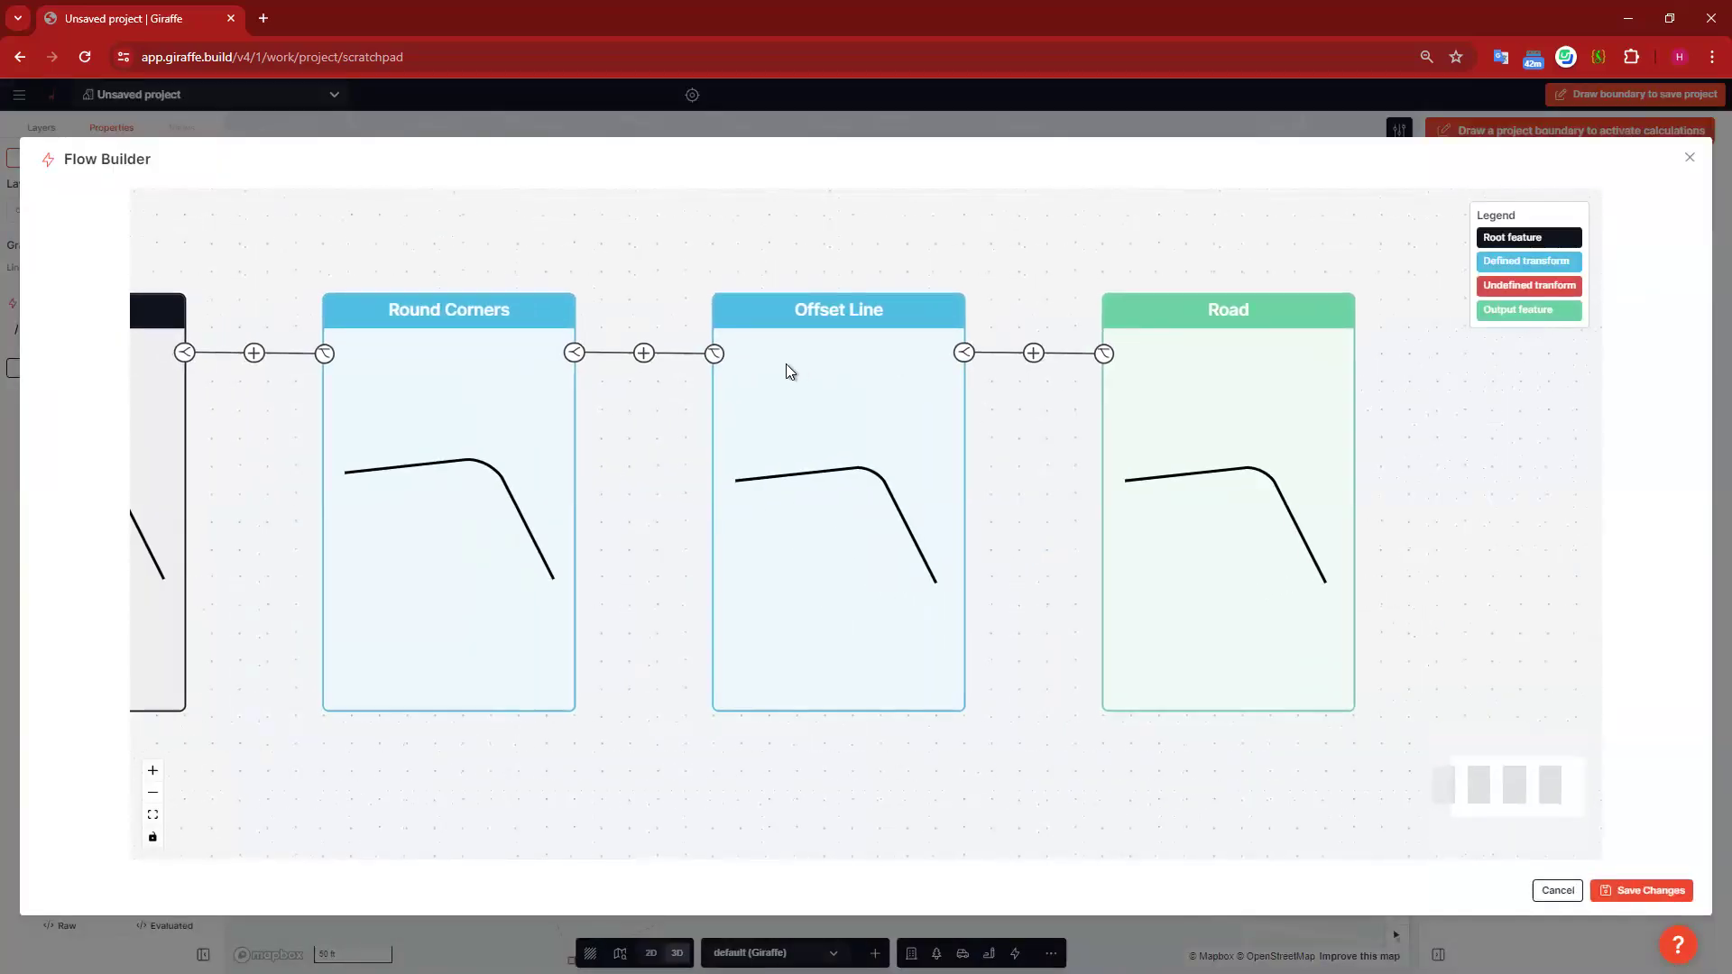
{"action": "left_click", "coordinate": [717, 355]}
{"action": "left_click", "coordinate": [716, 352]}
{"action": "scroll", "coordinate": [939, 347], "scroll_direction": "down", "scroll_amount": 7}
{"action": "left_click_drag", "start_coordinate": [949, 561], "coordinate": [747, 530]}
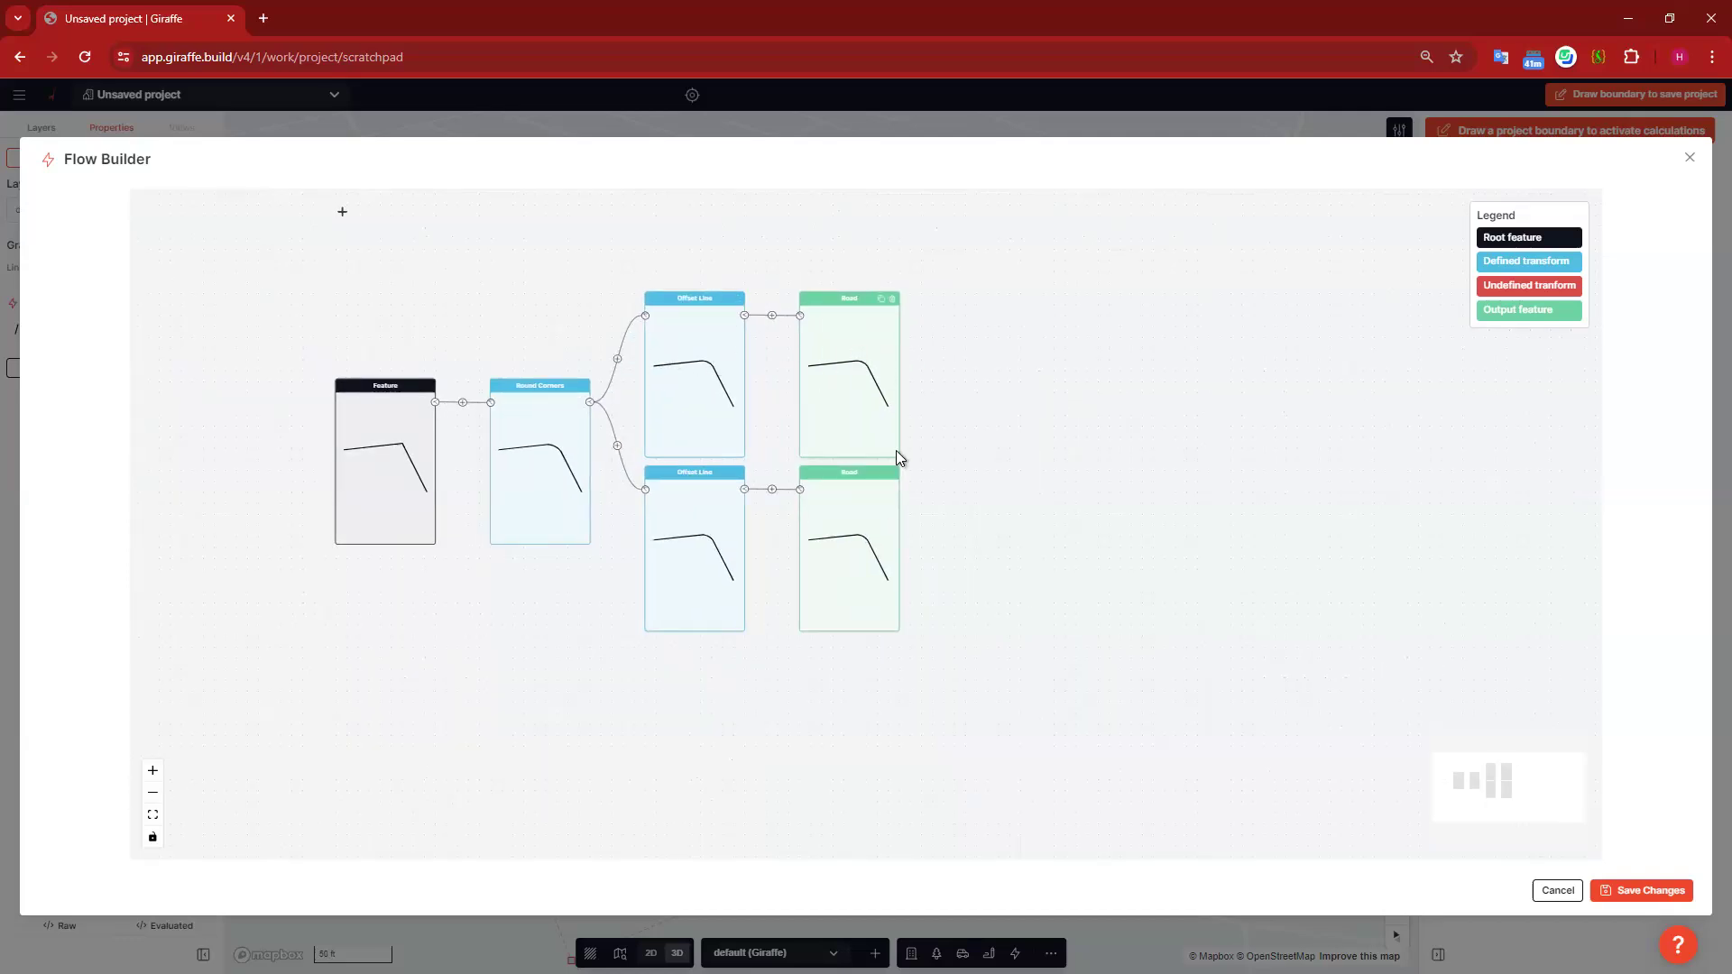
Step: Set the lower Offset Line's direction to Right and save the flow
{"action": "left_click", "coordinate": [706, 521]}
{"action": "left_click", "coordinate": [215, 282]}
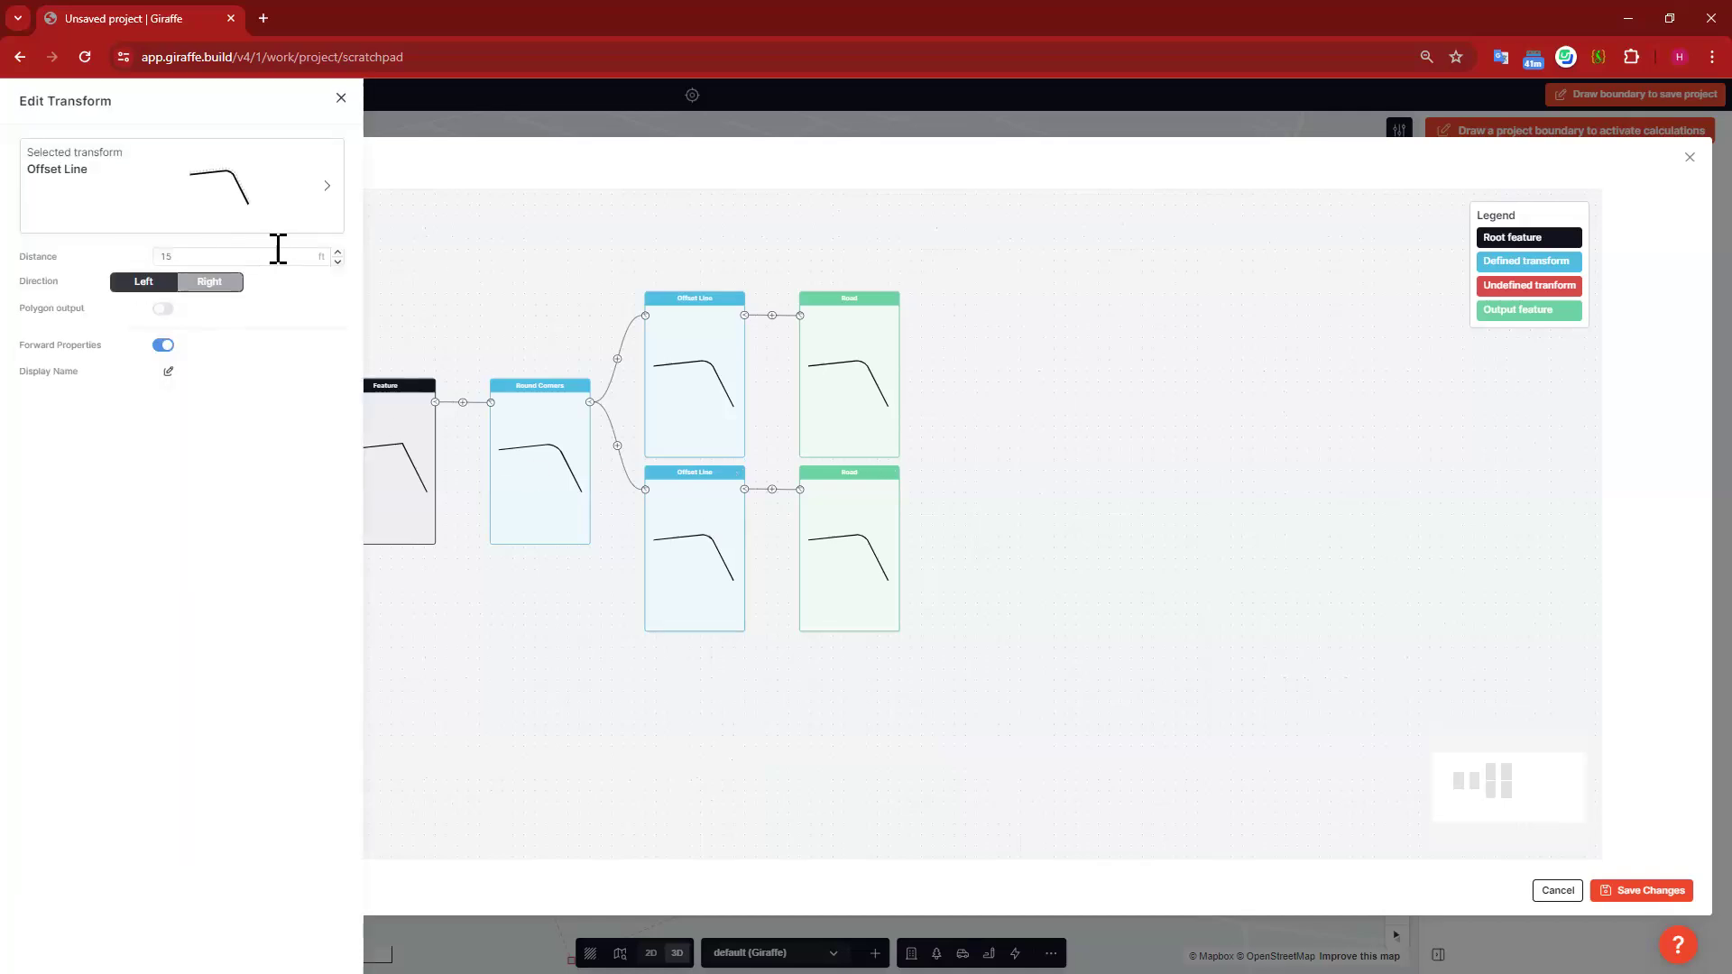
{"action": "left_click", "coordinate": [1671, 895]}
{"action": "left_click", "coordinate": [1671, 897]}
{"action": "key", "text": "Escape"}
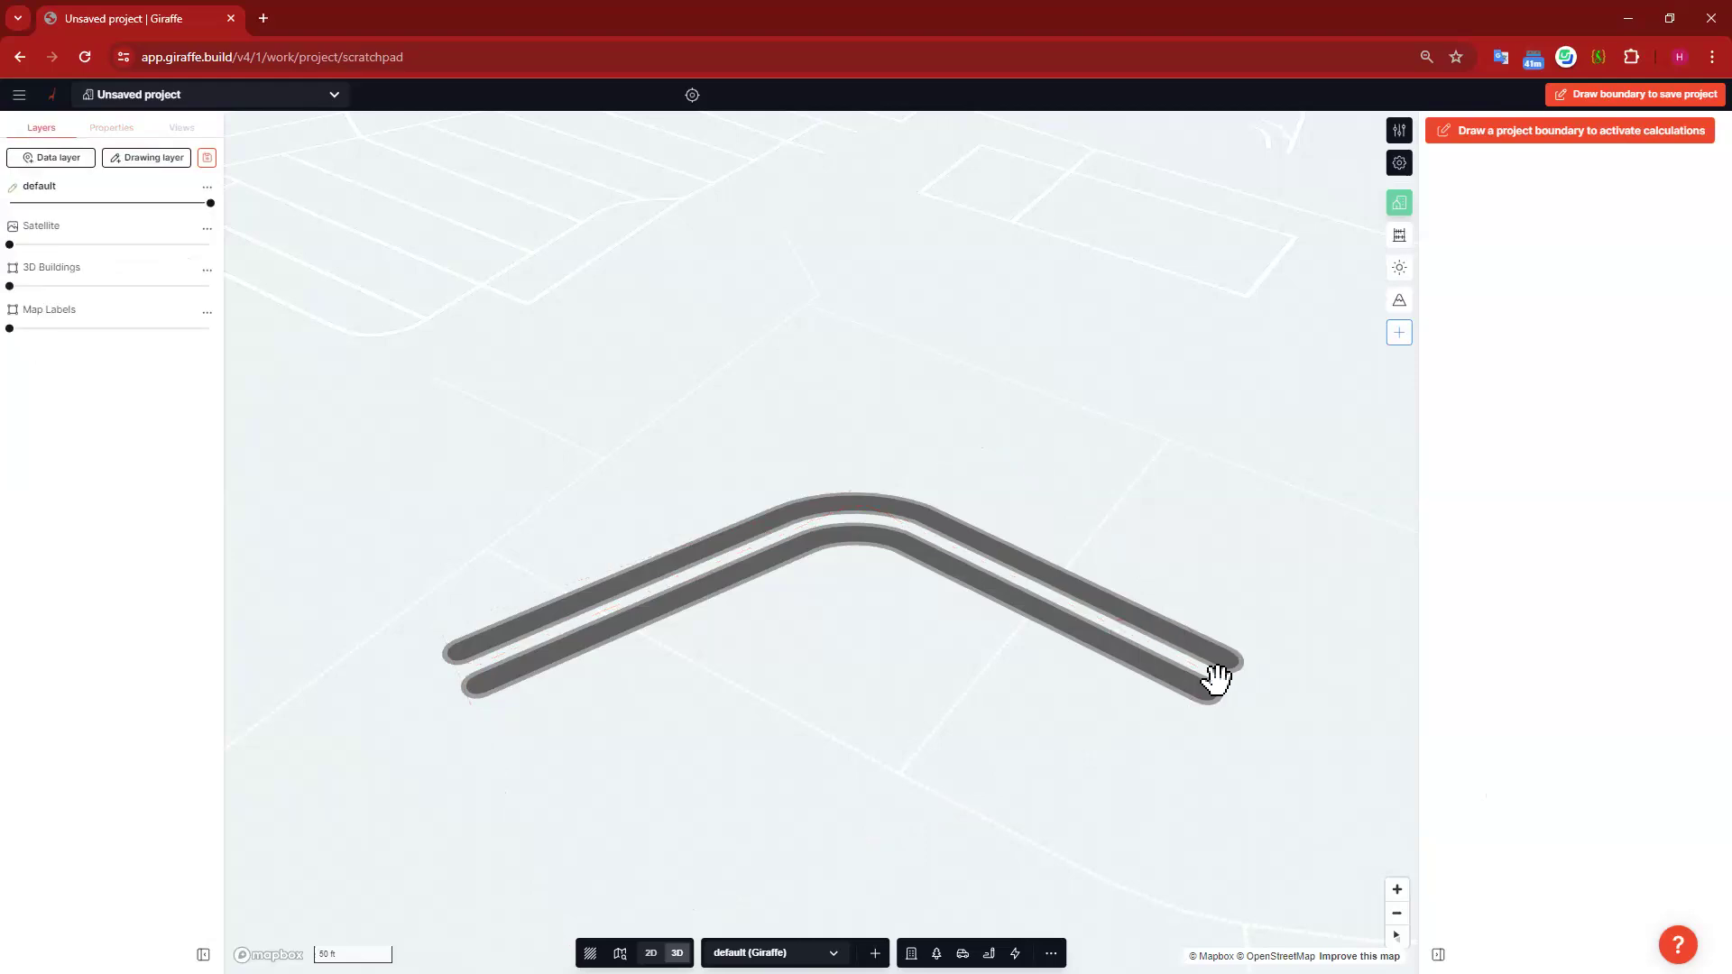
Step: Select the roads' source line and move its end vertex to reshape the second segment to about 227 ft
{"action": "left_click", "coordinate": [1217, 675]}
{"action": "left_click_drag", "start_coordinate": [1034, 415], "coordinate": [806, 851]}
{"action": "left_click_drag", "start_coordinate": [1207, 418], "coordinate": [1107, 718]}
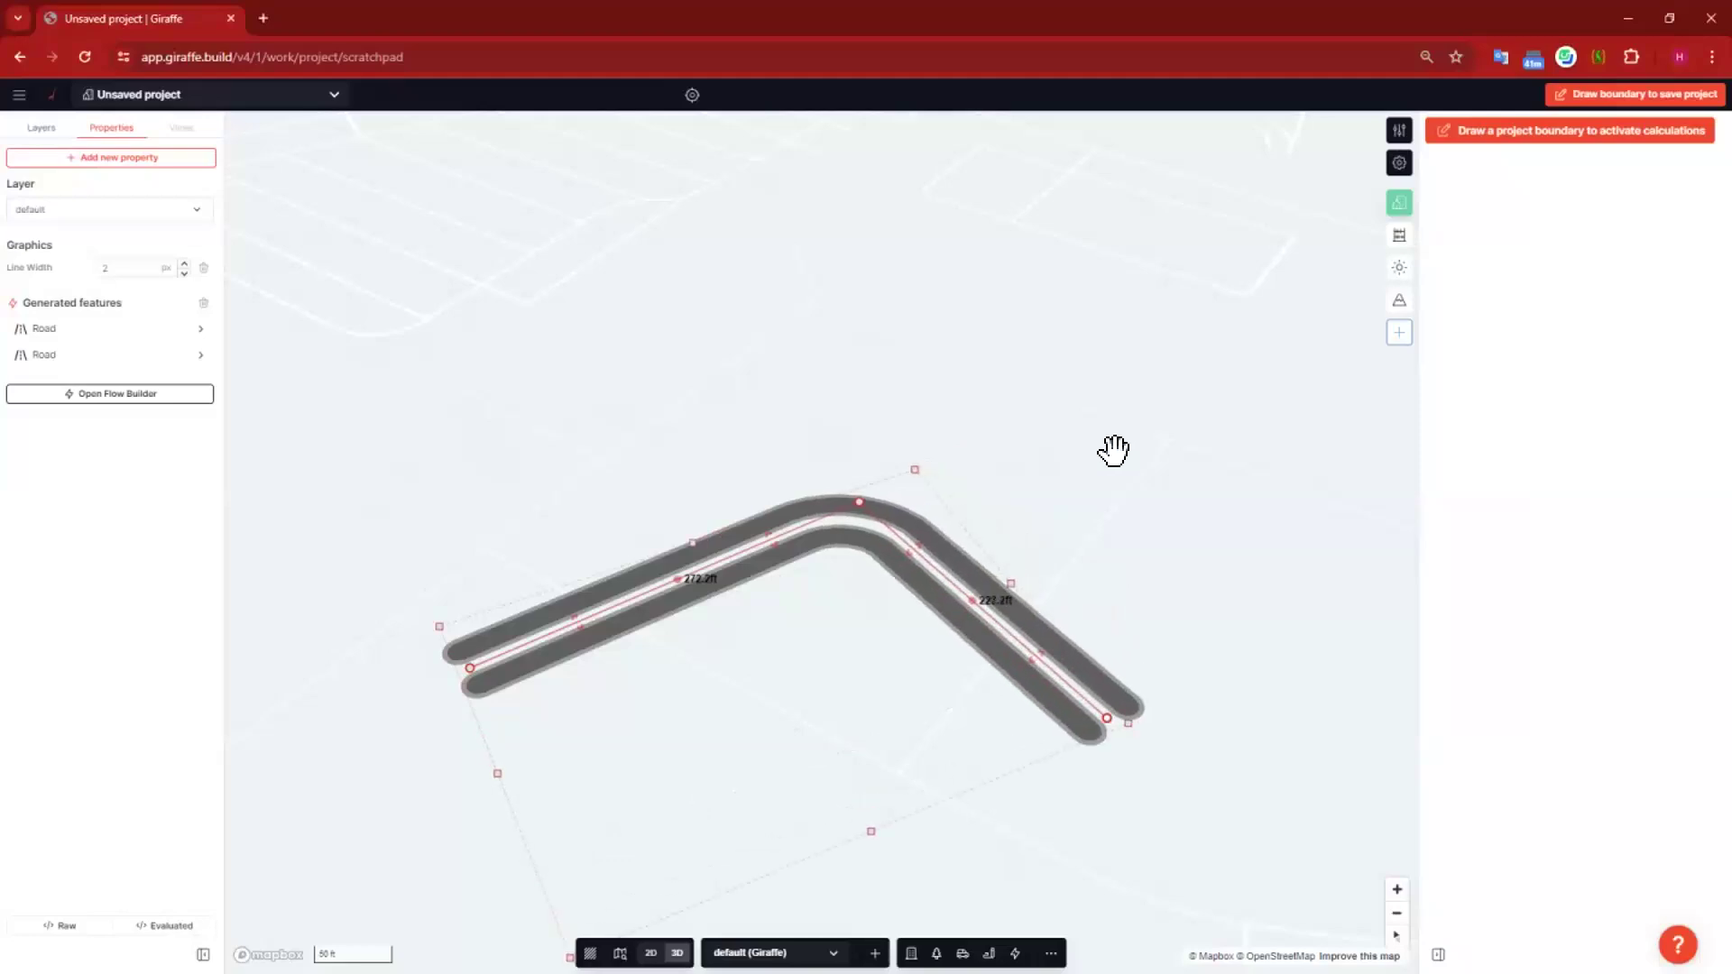
Step: Open the road line's flow and add a third branch from the Round Corners transform
{"action": "left_click", "coordinate": [981, 480]}
{"action": "left_click", "coordinate": [898, 514]}
{"action": "scroll", "coordinate": [790, 449], "scroll_direction": "up", "scroll_amount": 2}
{"action": "left_click_drag", "start_coordinate": [642, 428], "coordinate": [666, 319]}
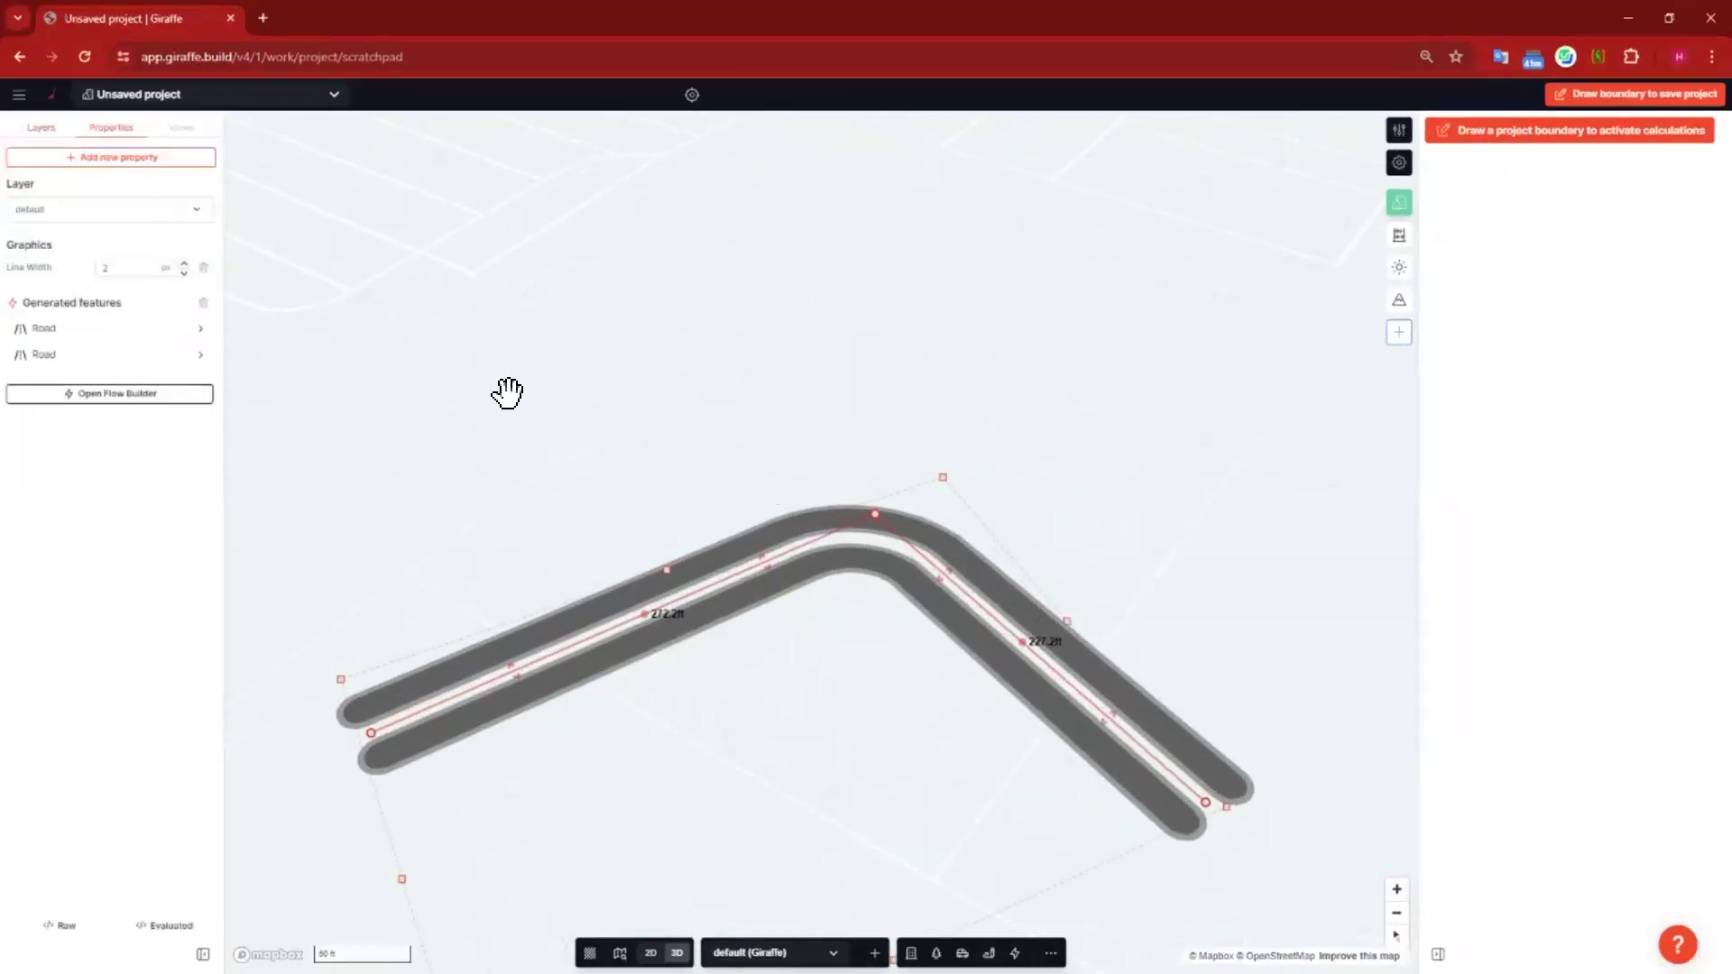
{"action": "left_click", "coordinate": [161, 394]}
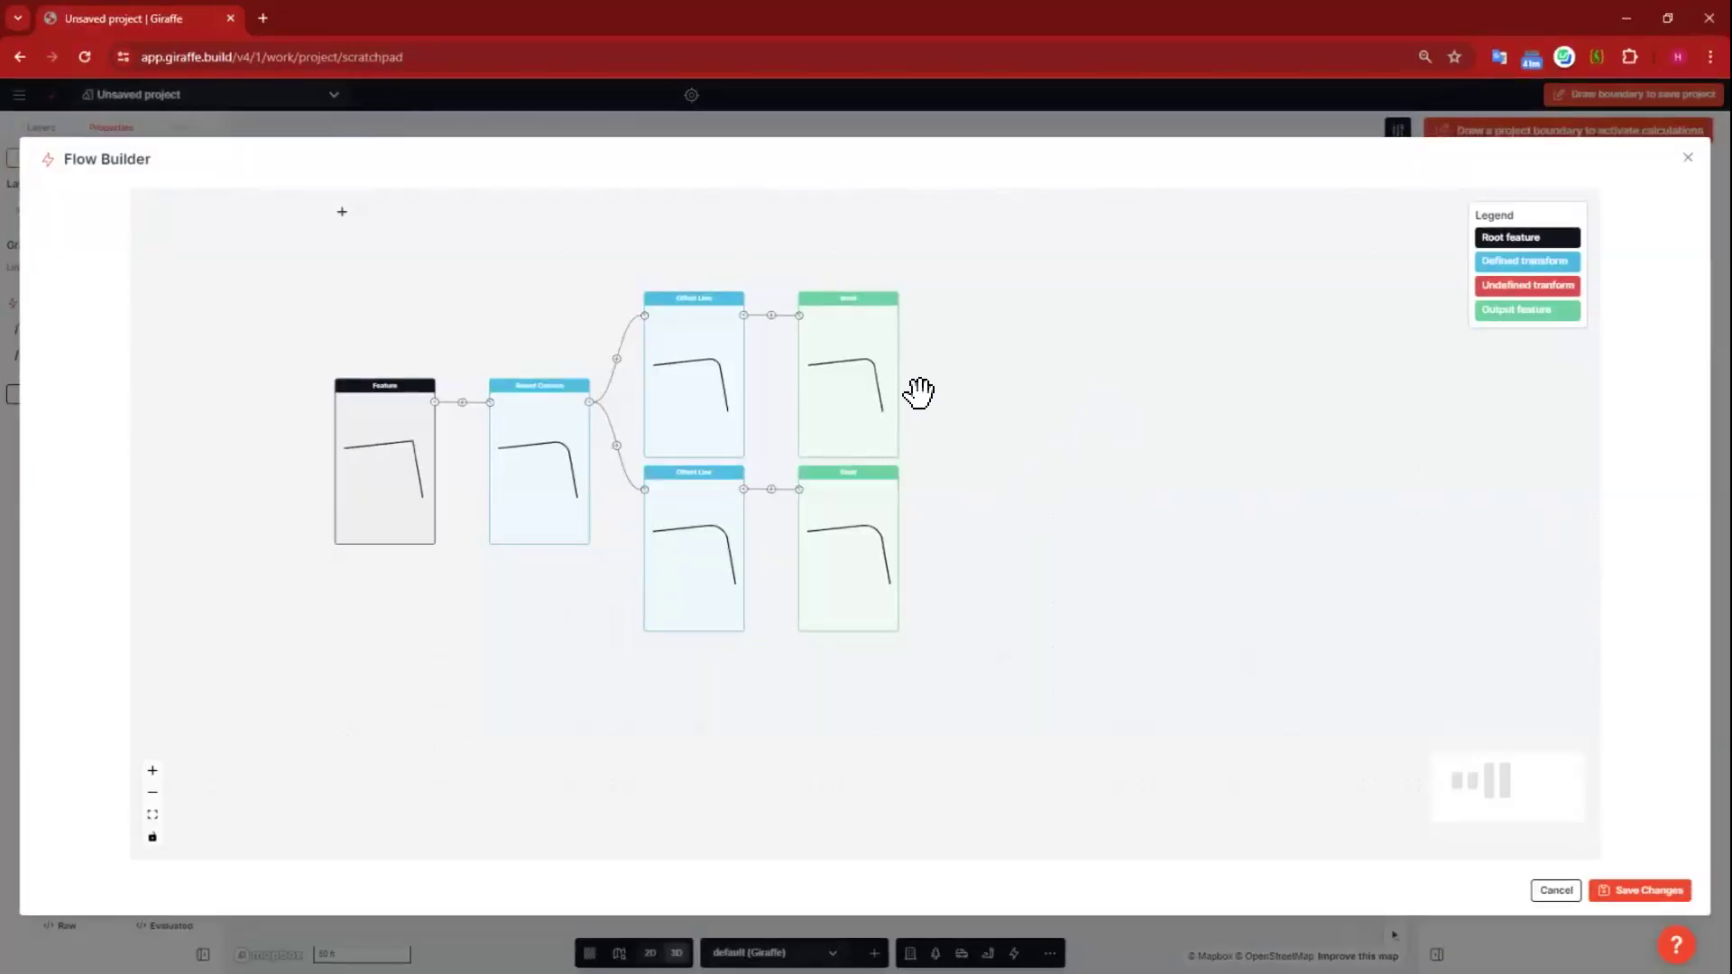
{"action": "left_click_drag", "start_coordinate": [1104, 491], "coordinate": [1117, 467]}
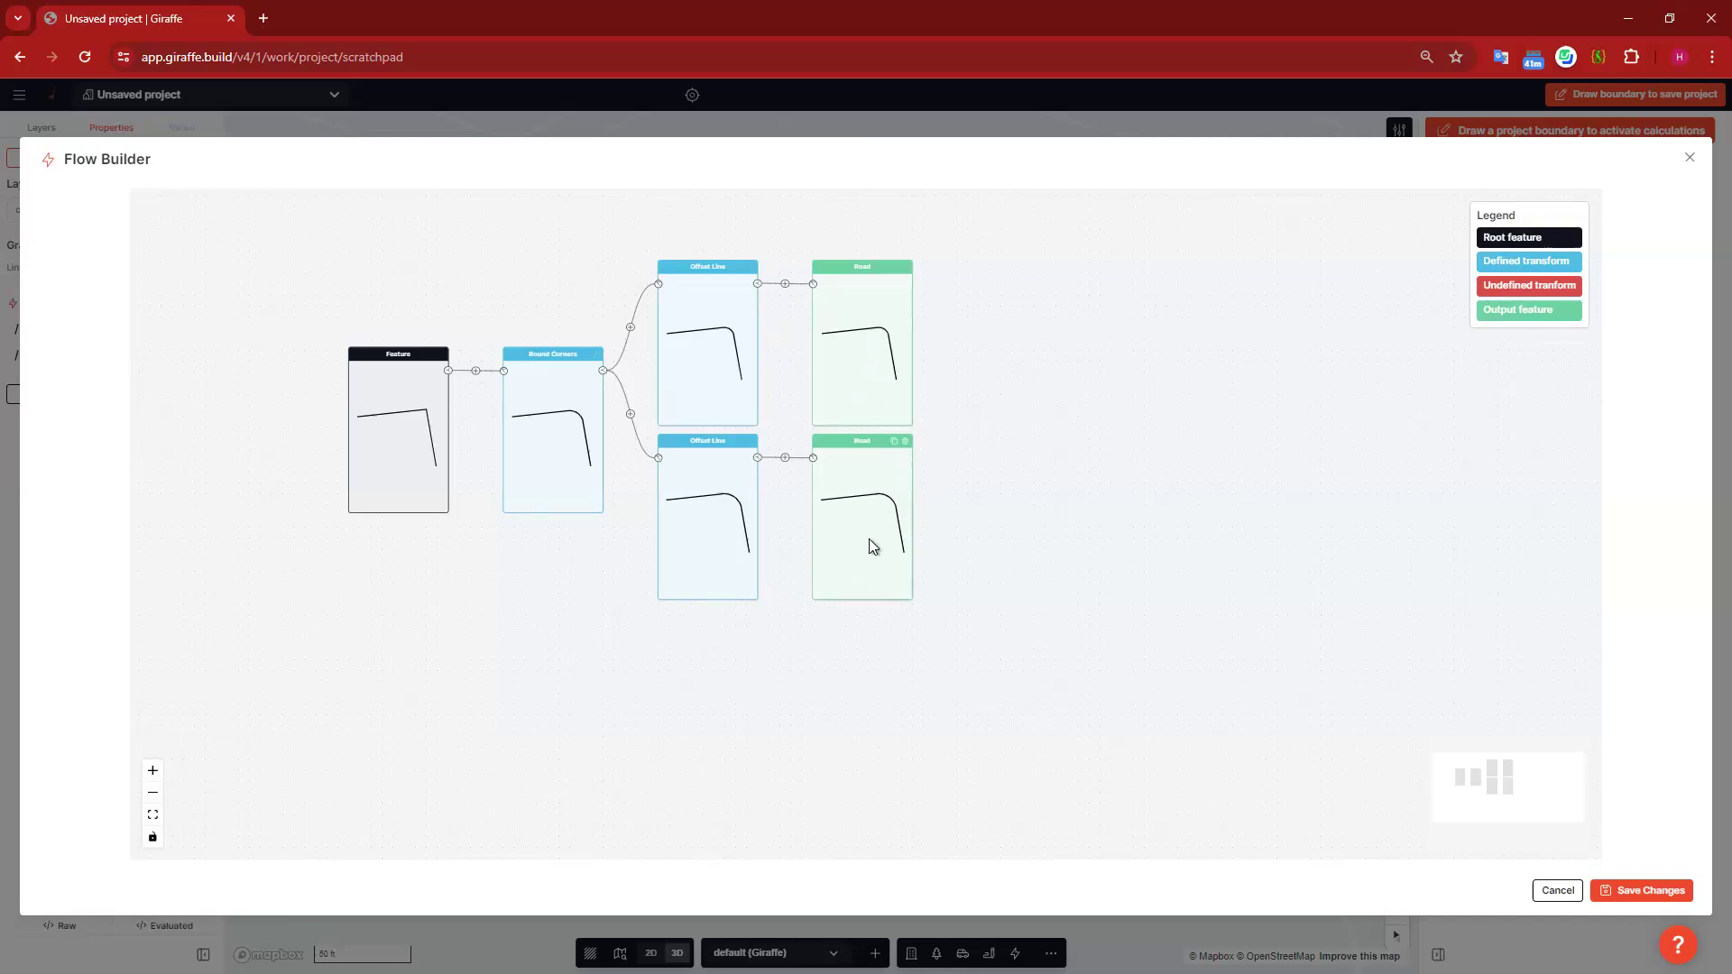
{"action": "left_click", "coordinate": [601, 371]}
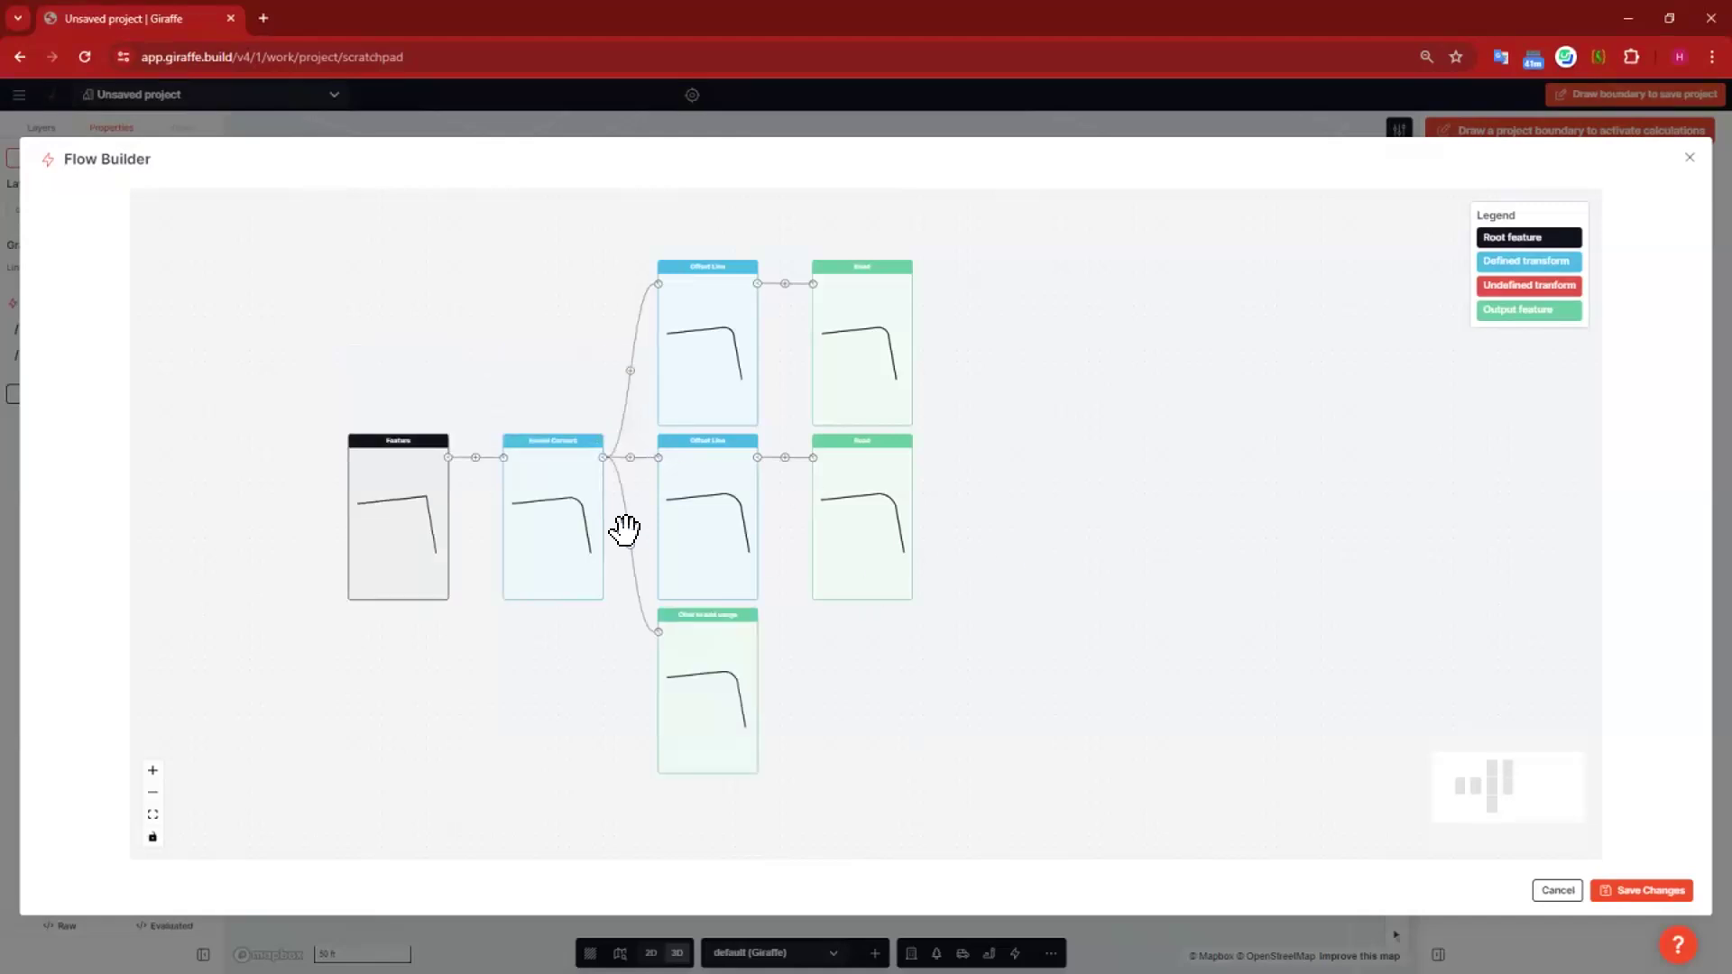
Step: Insert a transform into the new third branch and define it as an Array
{"action": "scroll", "coordinate": [599, 452], "scroll_direction": "up", "scroll_amount": 5}
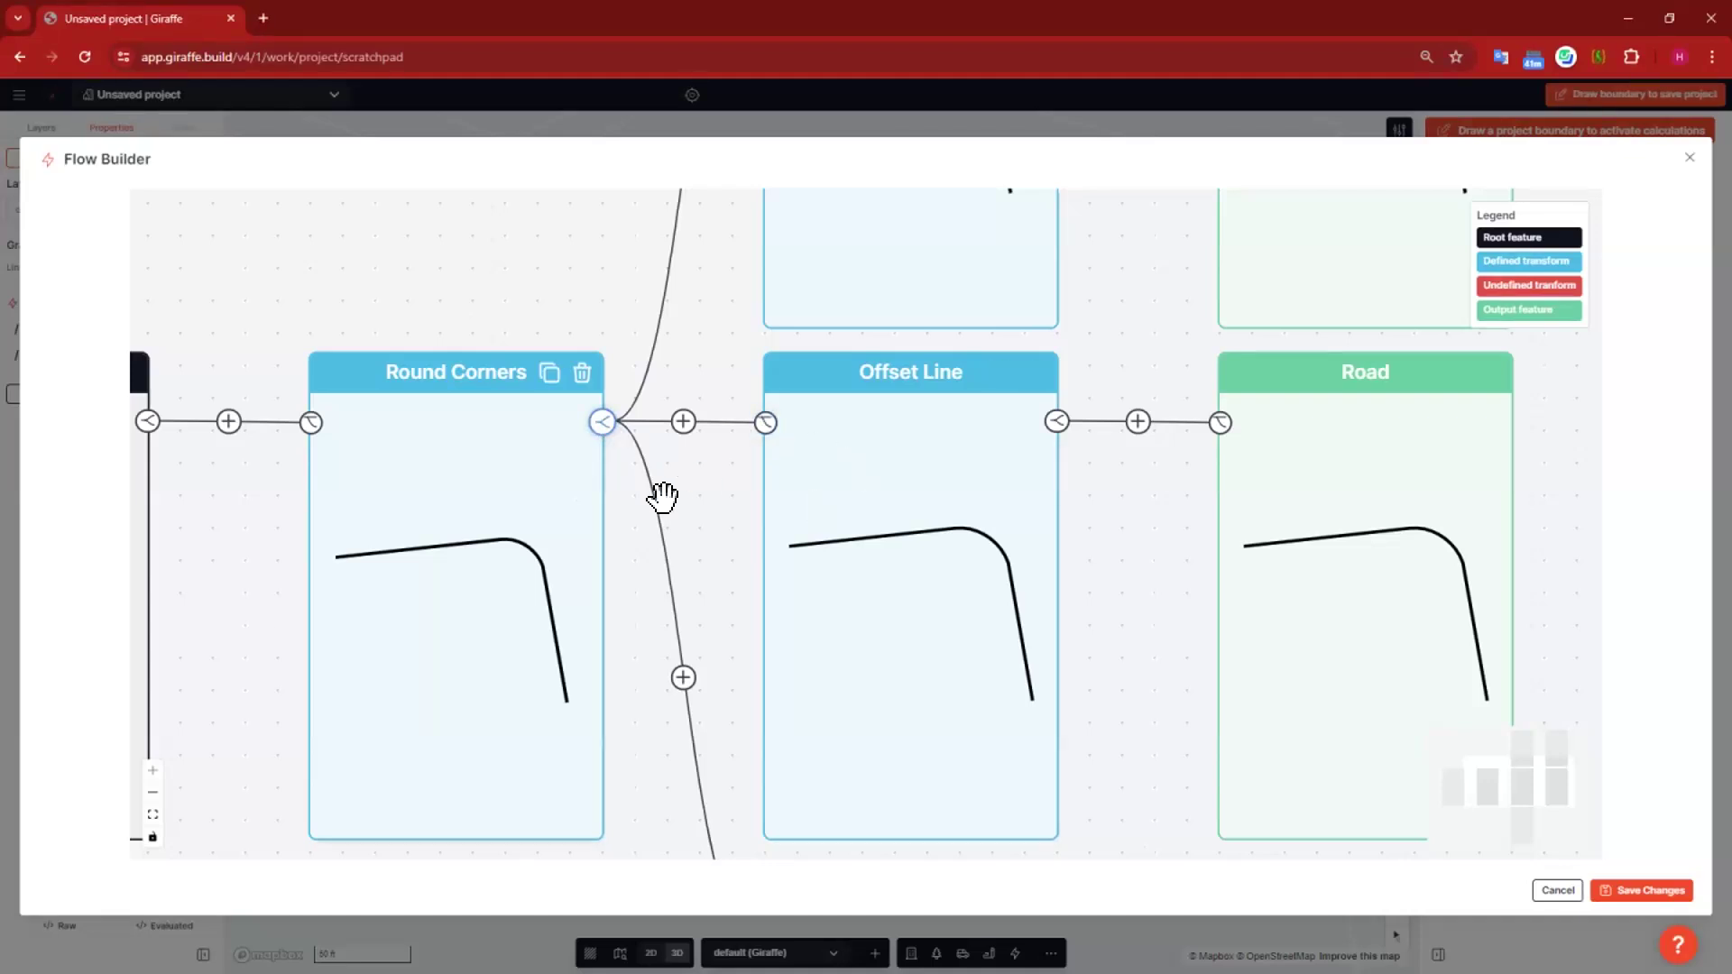
{"action": "left_click_drag", "start_coordinate": [739, 561], "coordinate": [568, 144]}
{"action": "scroll", "coordinate": [737, 561], "scroll_direction": "down", "scroll_amount": 6}
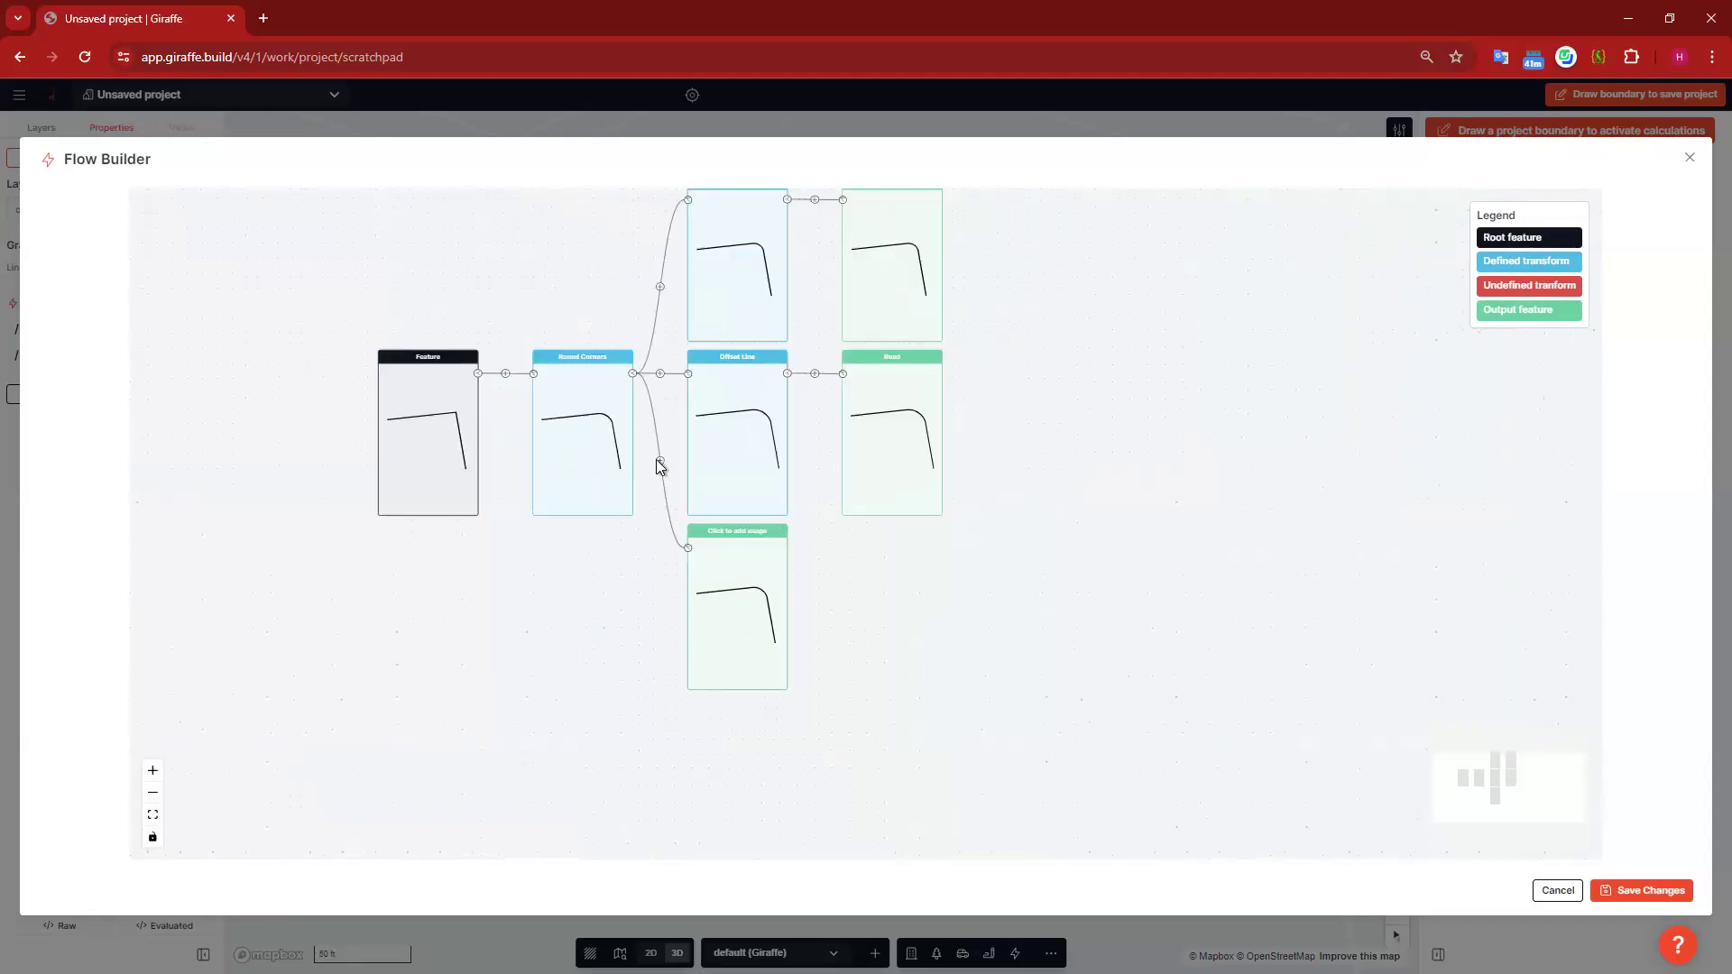
{"action": "left_click", "coordinate": [659, 461]}
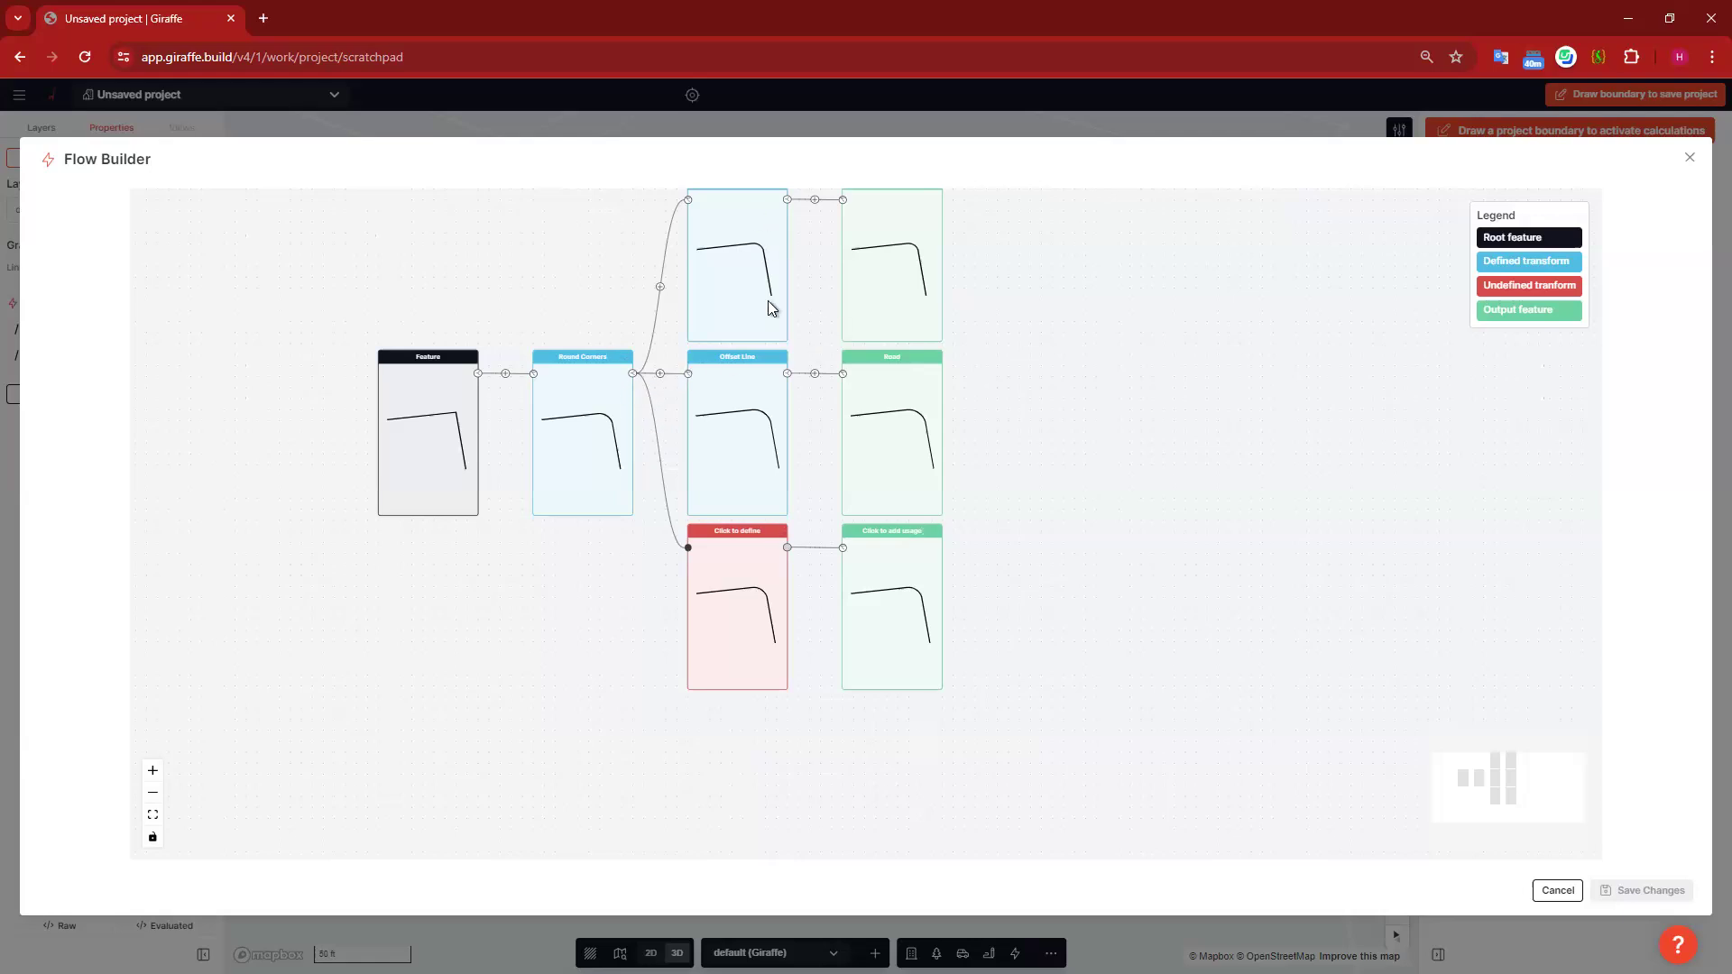
{"action": "left_click", "coordinate": [724, 604]}
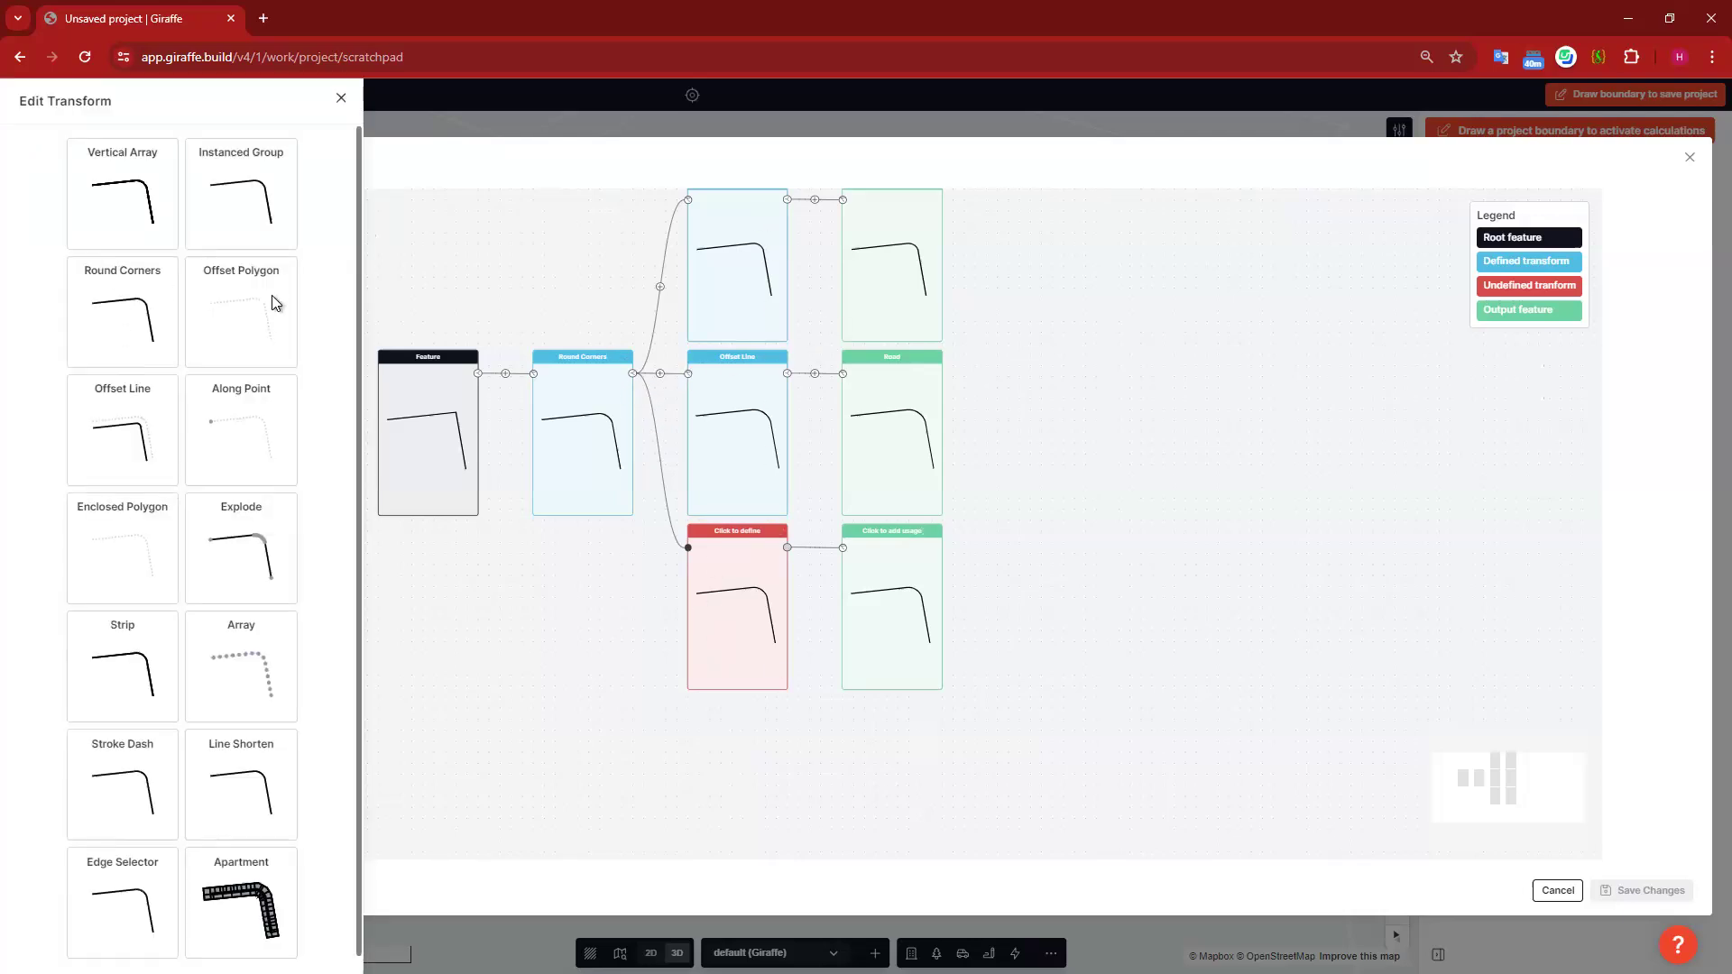
{"action": "left_click", "coordinate": [227, 672]}
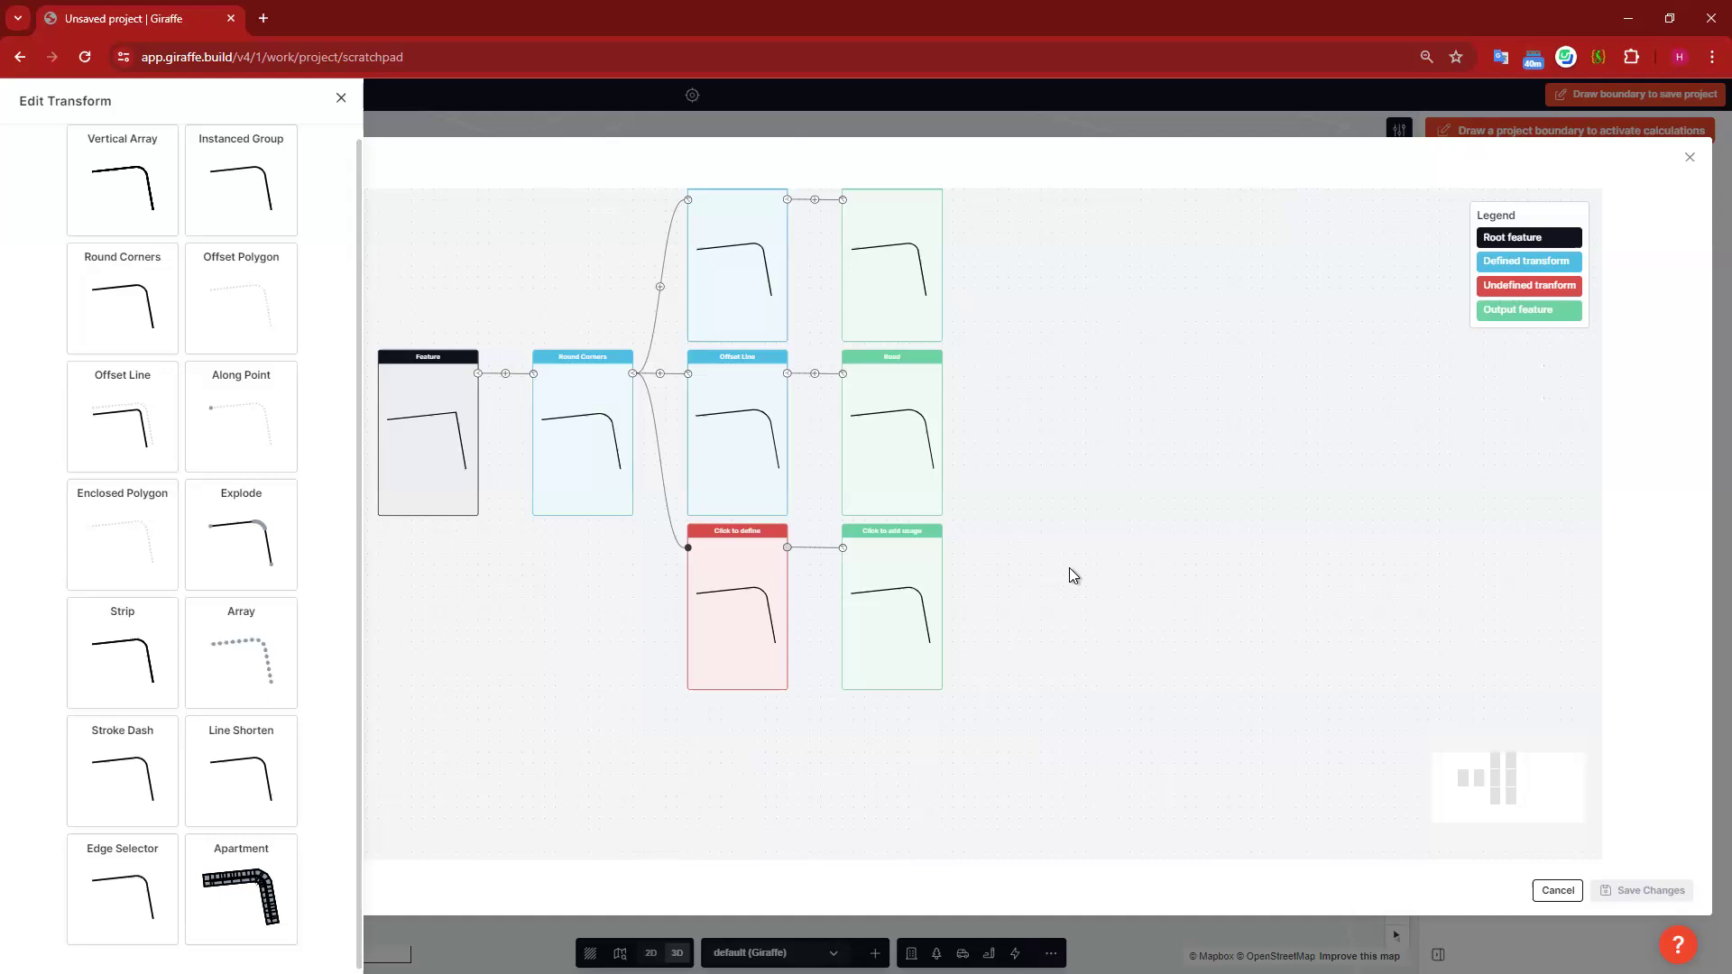
Step: Set the usage of the Array branch's output to Tree
{"action": "left_click", "coordinate": [916, 599]}
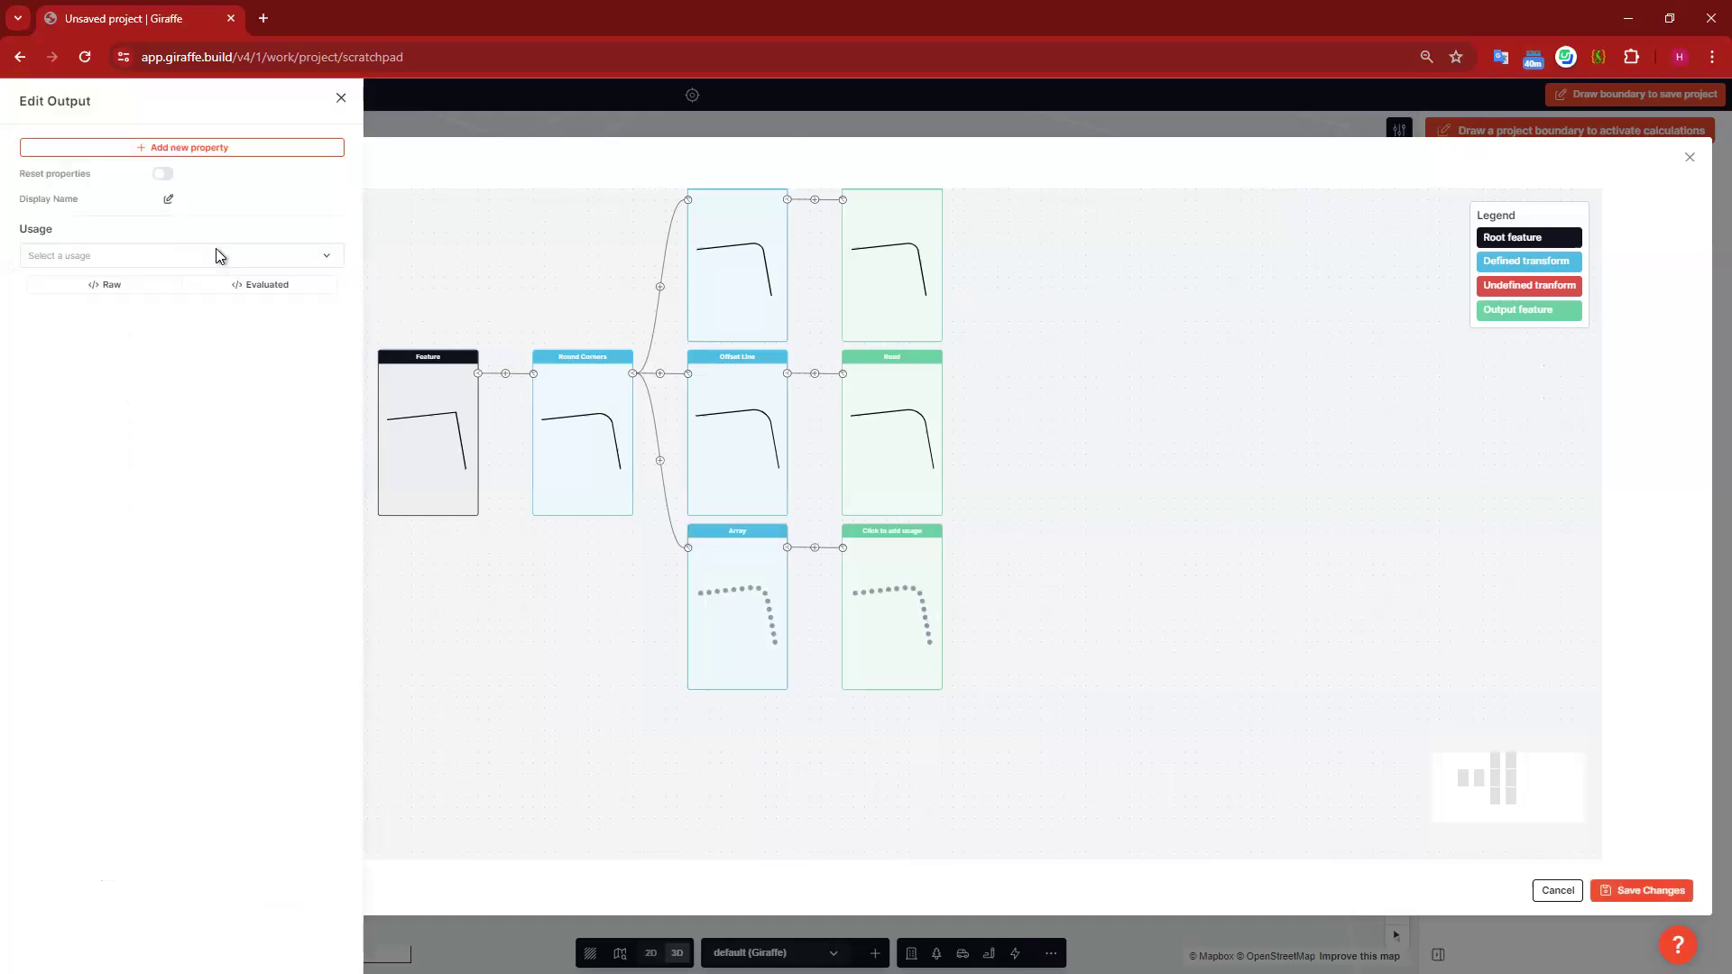
{"action": "left_click", "coordinate": [210, 257]}
{"action": "type", "text": "tre"}
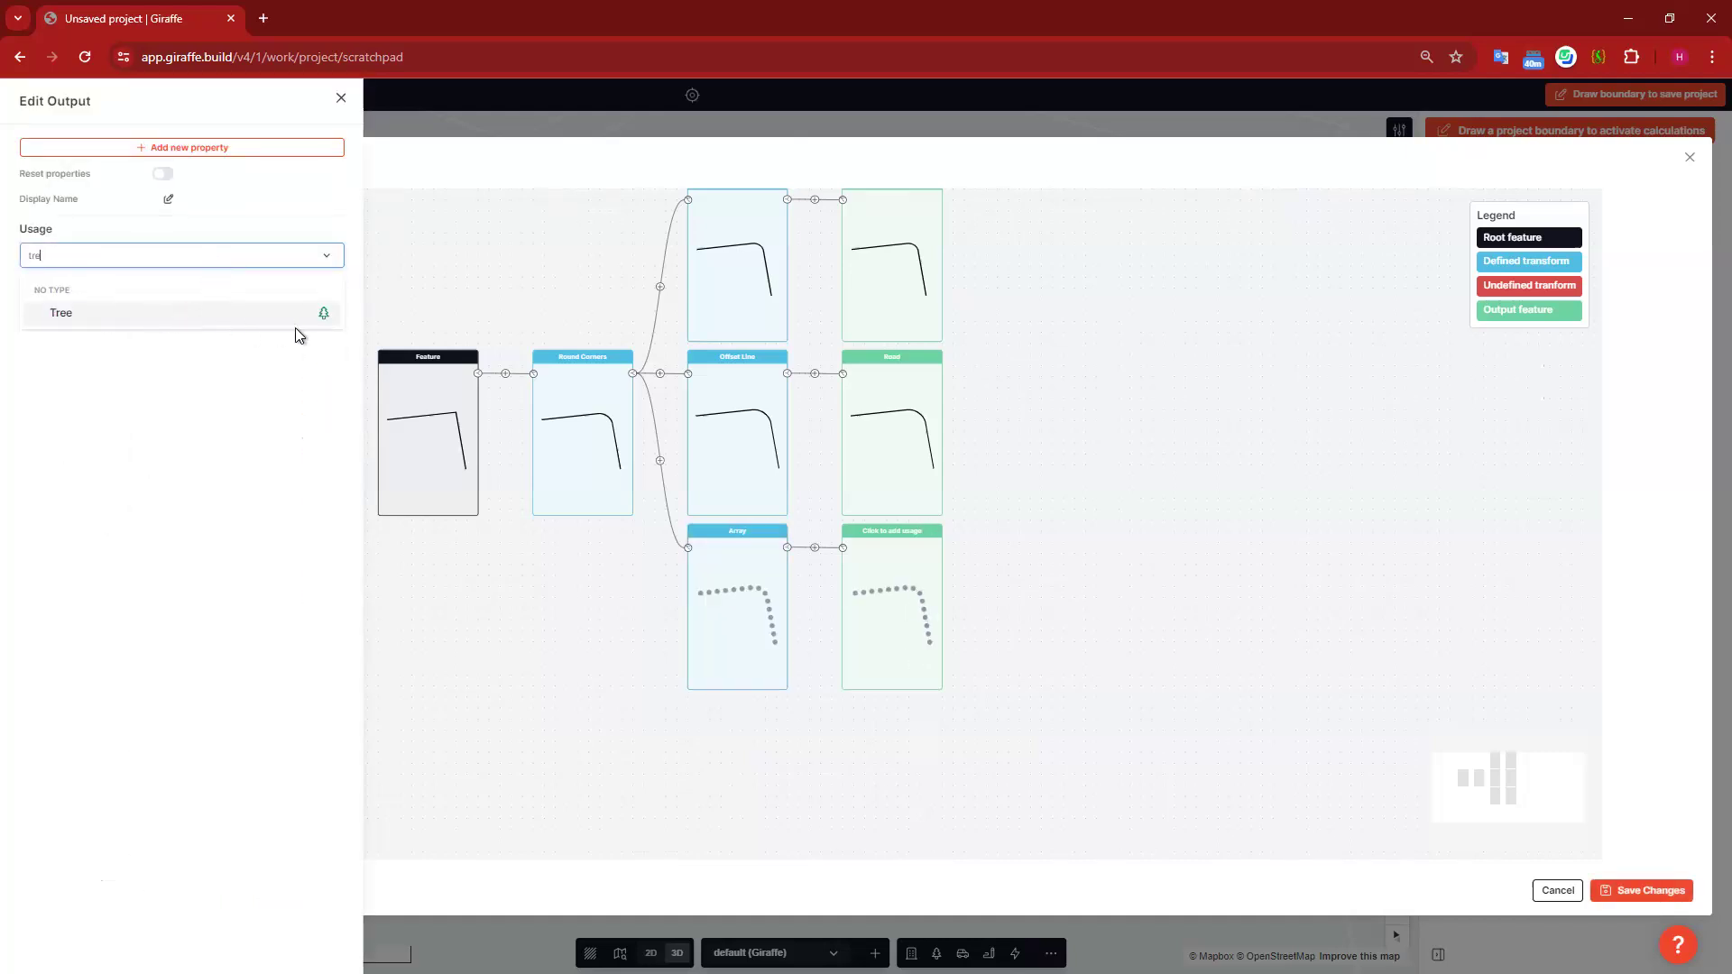
{"action": "left_click", "coordinate": [297, 318]}
{"action": "left_click", "coordinate": [193, 303]}
{"action": "left_click", "coordinate": [848, 592]}
{"action": "left_click", "coordinate": [851, 592]}
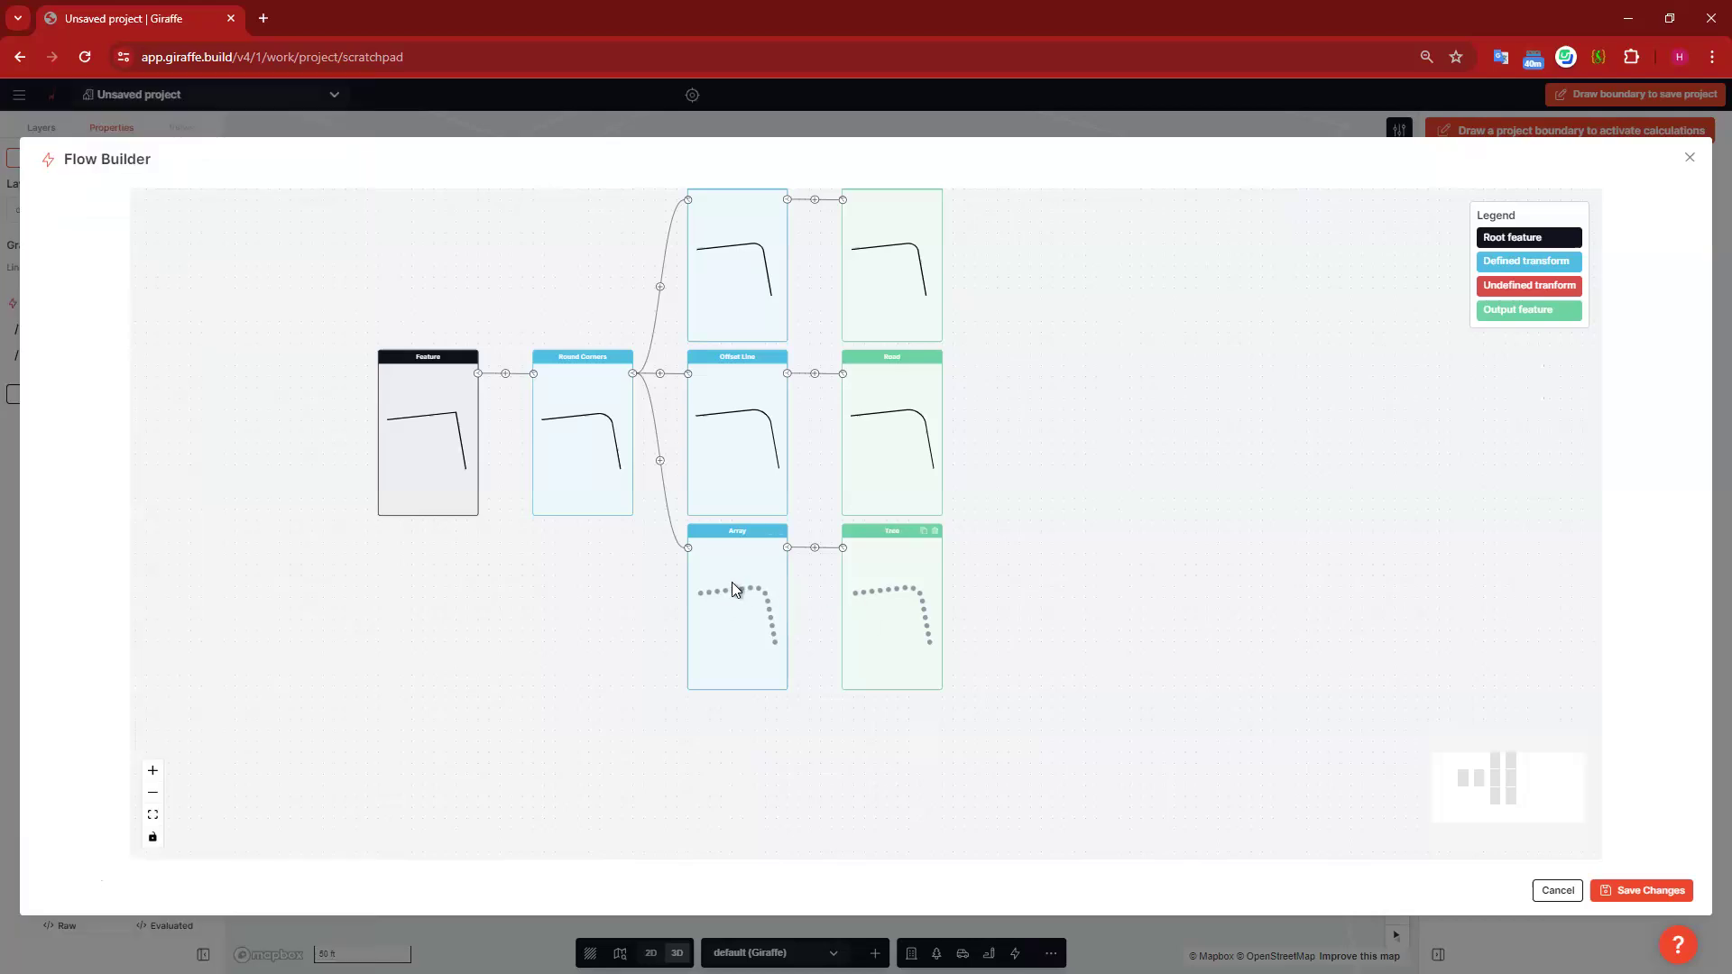
Step: Set the Array's Randomize Scale to 50% and save the flow
{"action": "left_click", "coordinate": [186, 411]}
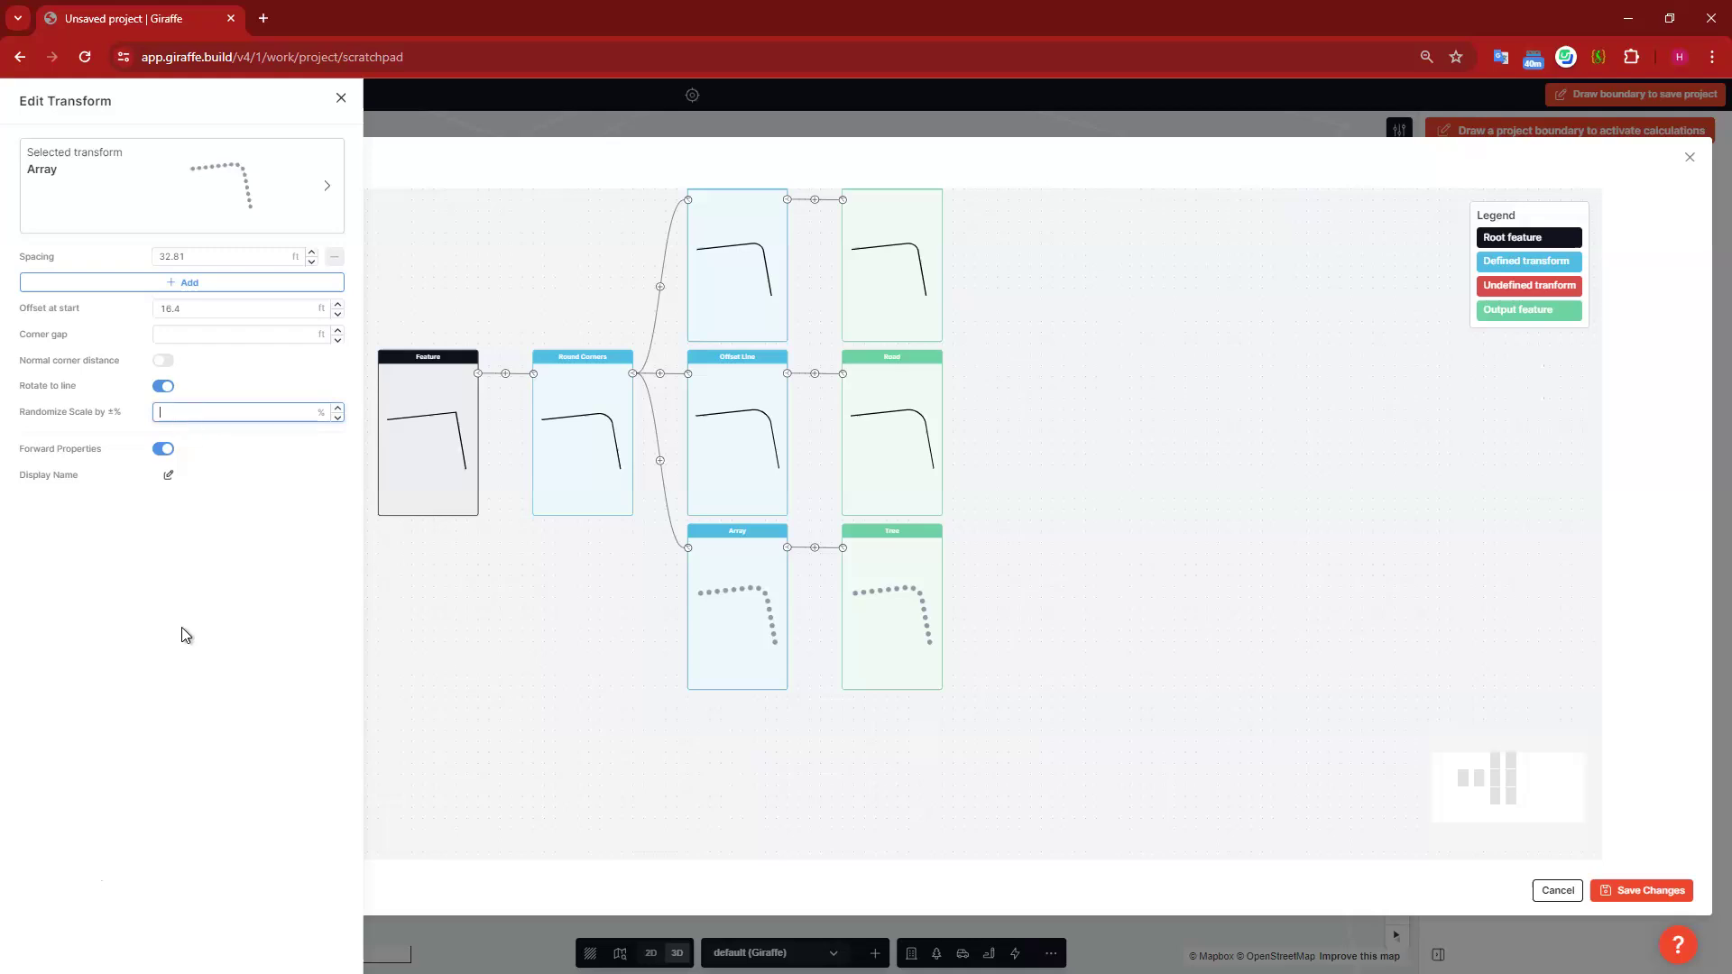
{"action": "type", "text": "50"}
{"action": "left_click", "coordinate": [1601, 887]}
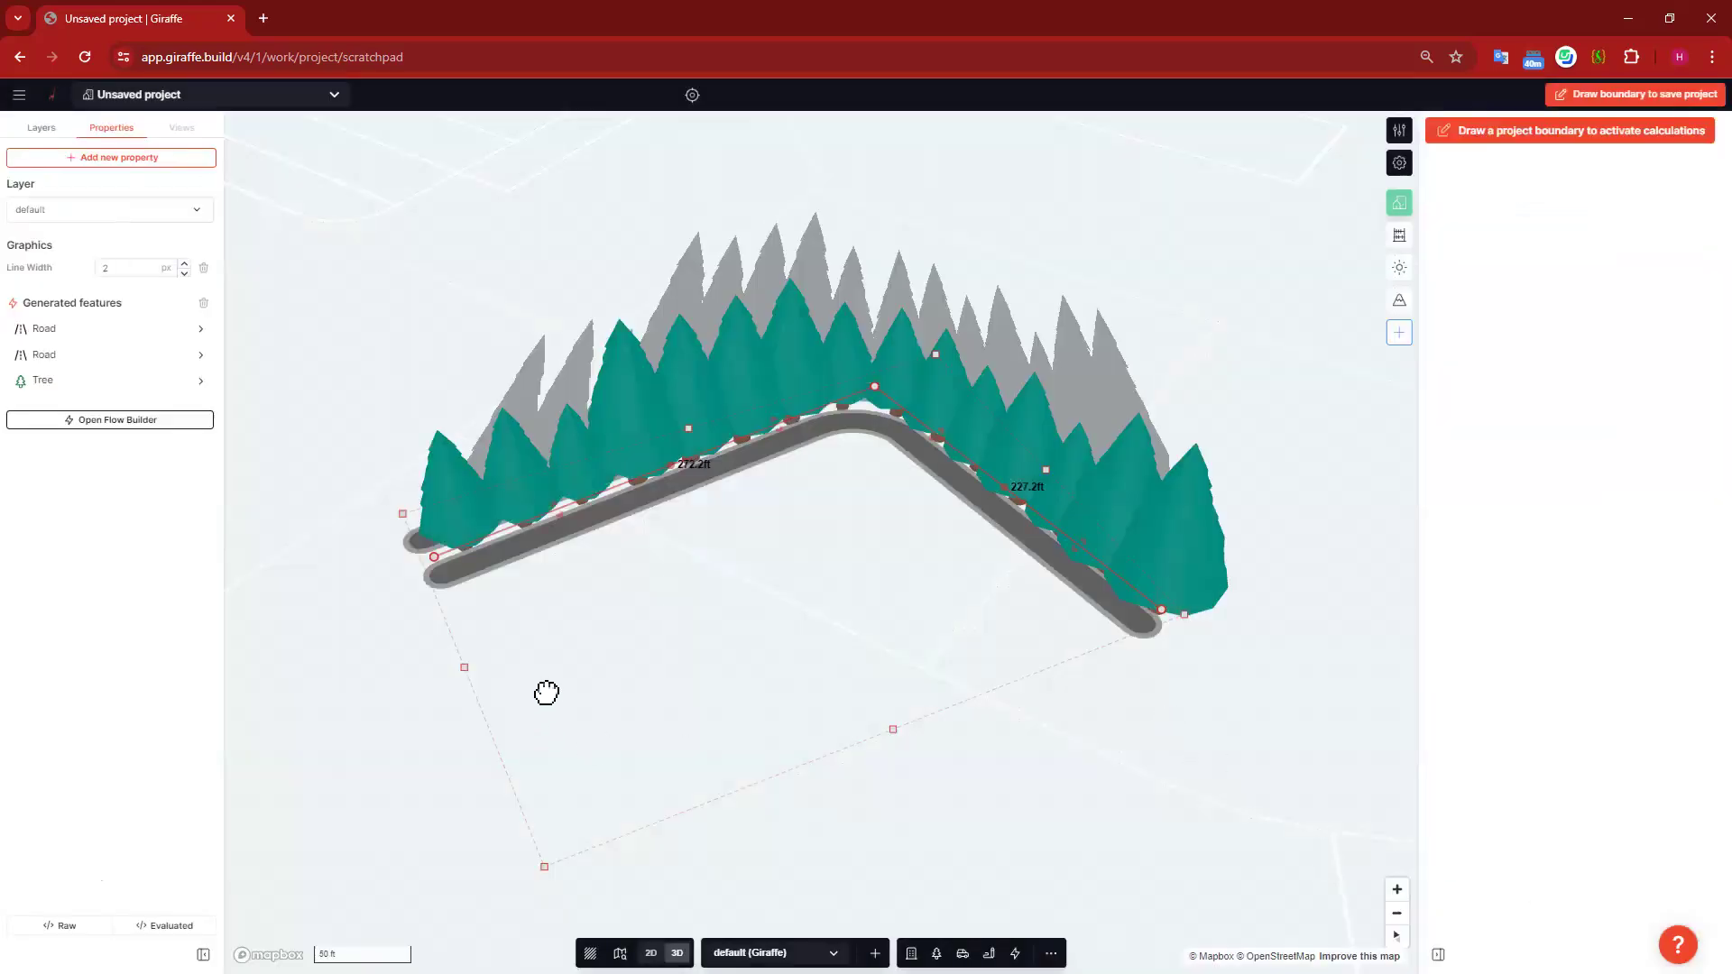
Step: Set the spacing of the generated Tree feature's Array to 50 ft
{"action": "left_click", "coordinate": [623, 648]}
{"action": "right_click_drag", "start_coordinate": [635, 636], "coordinate": [568, 541]}
{"action": "left_click", "coordinate": [693, 525]}
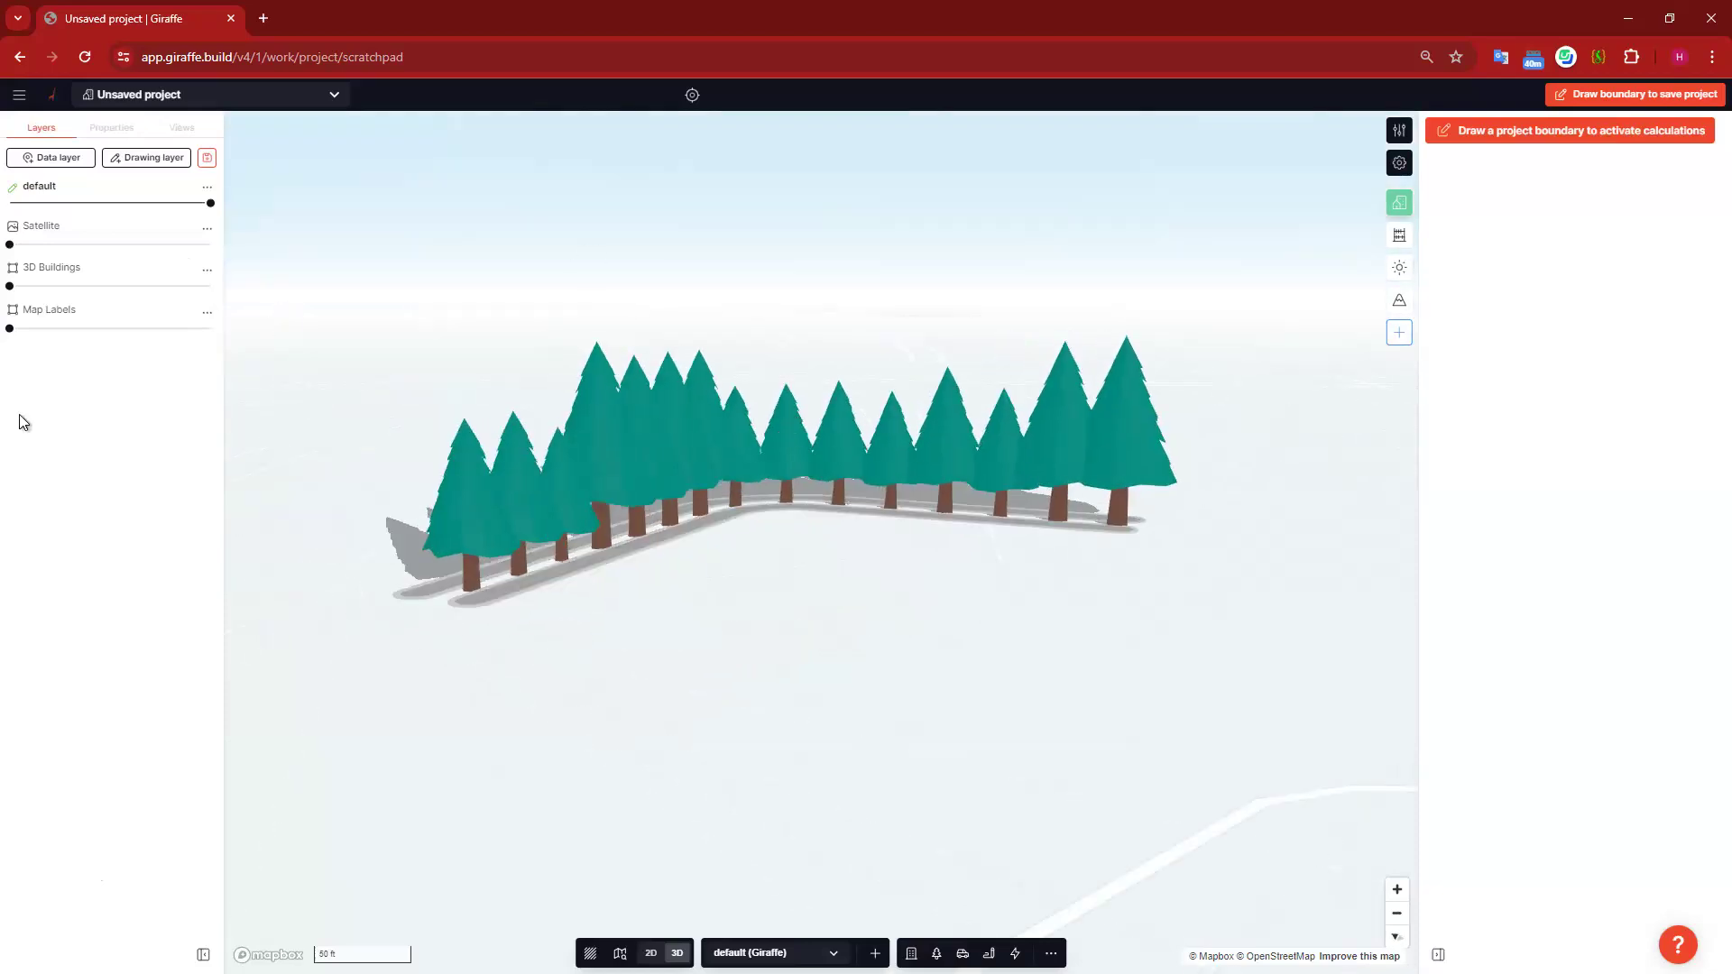
{"action": "left_click", "coordinate": [66, 378]}
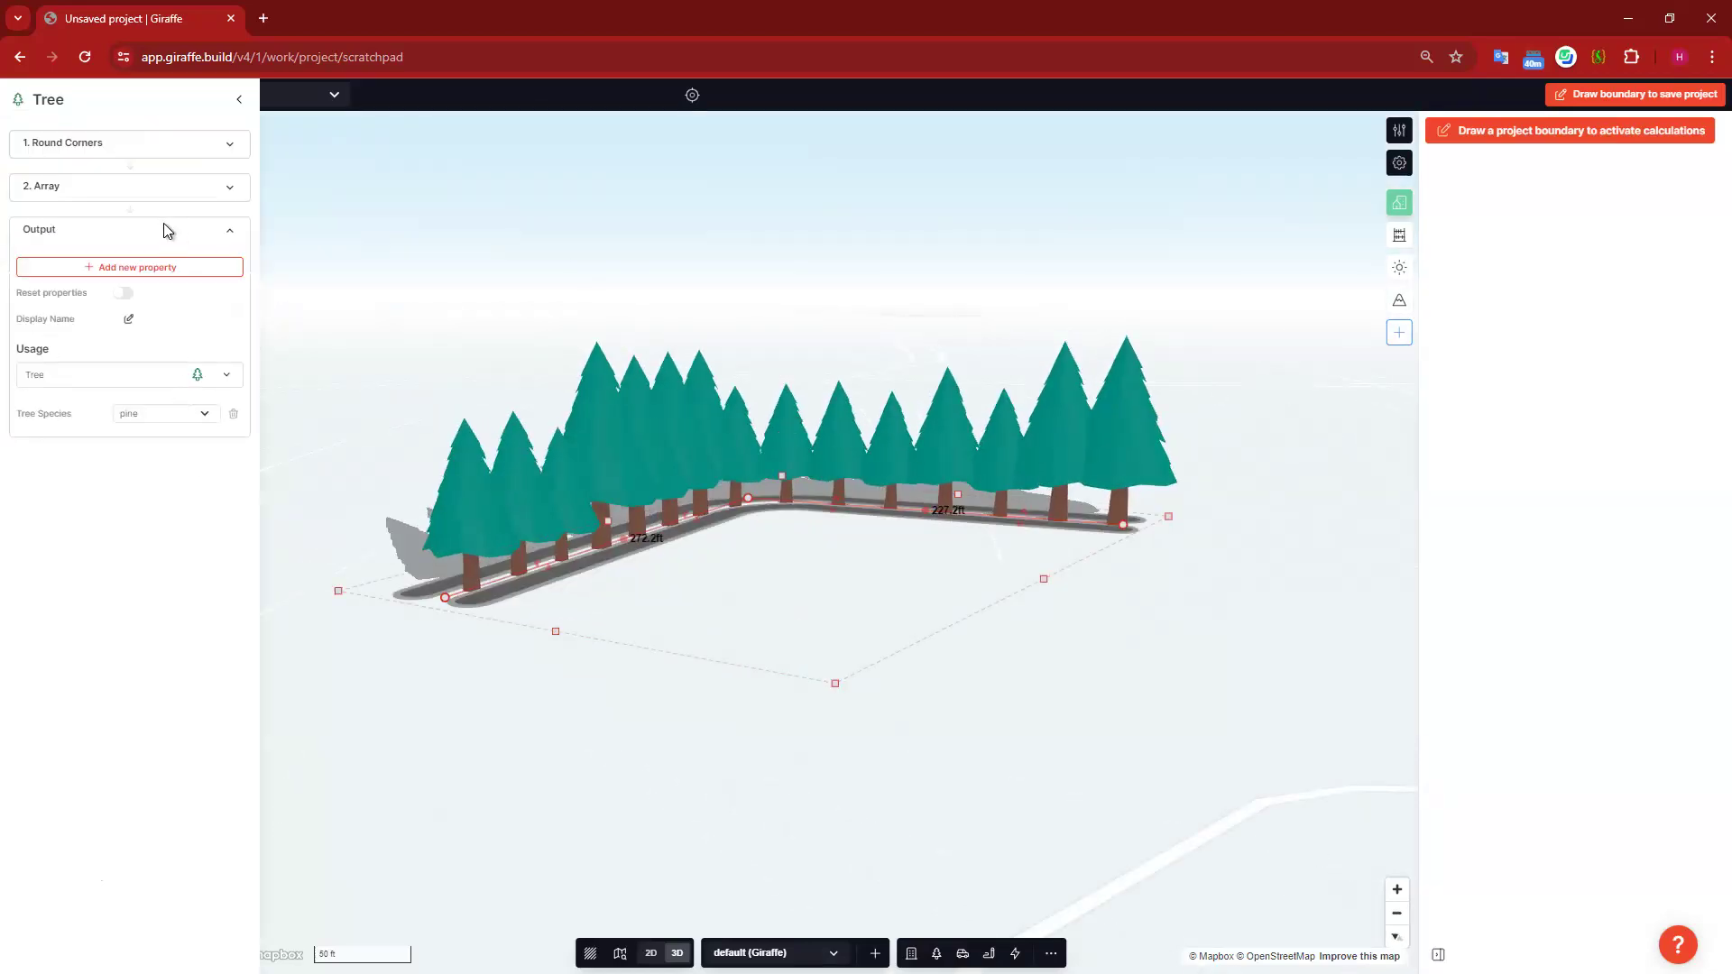
{"action": "left_click", "coordinate": [155, 193]}
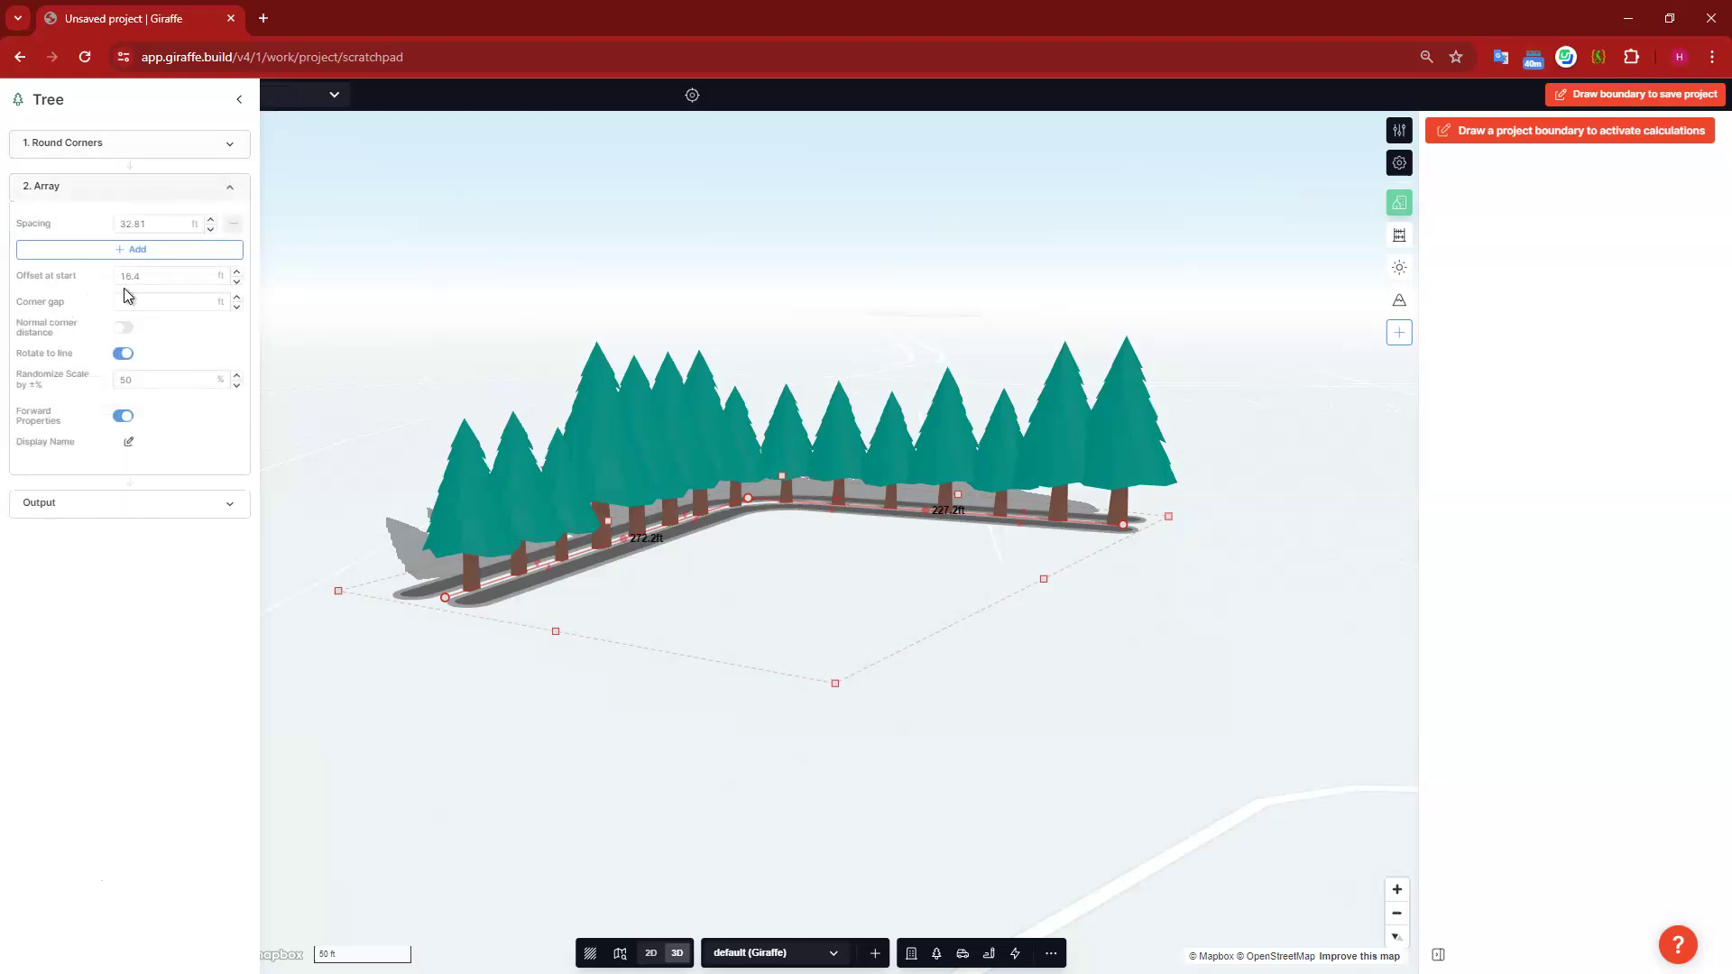
{"action": "left_click", "coordinate": [44, 226]}
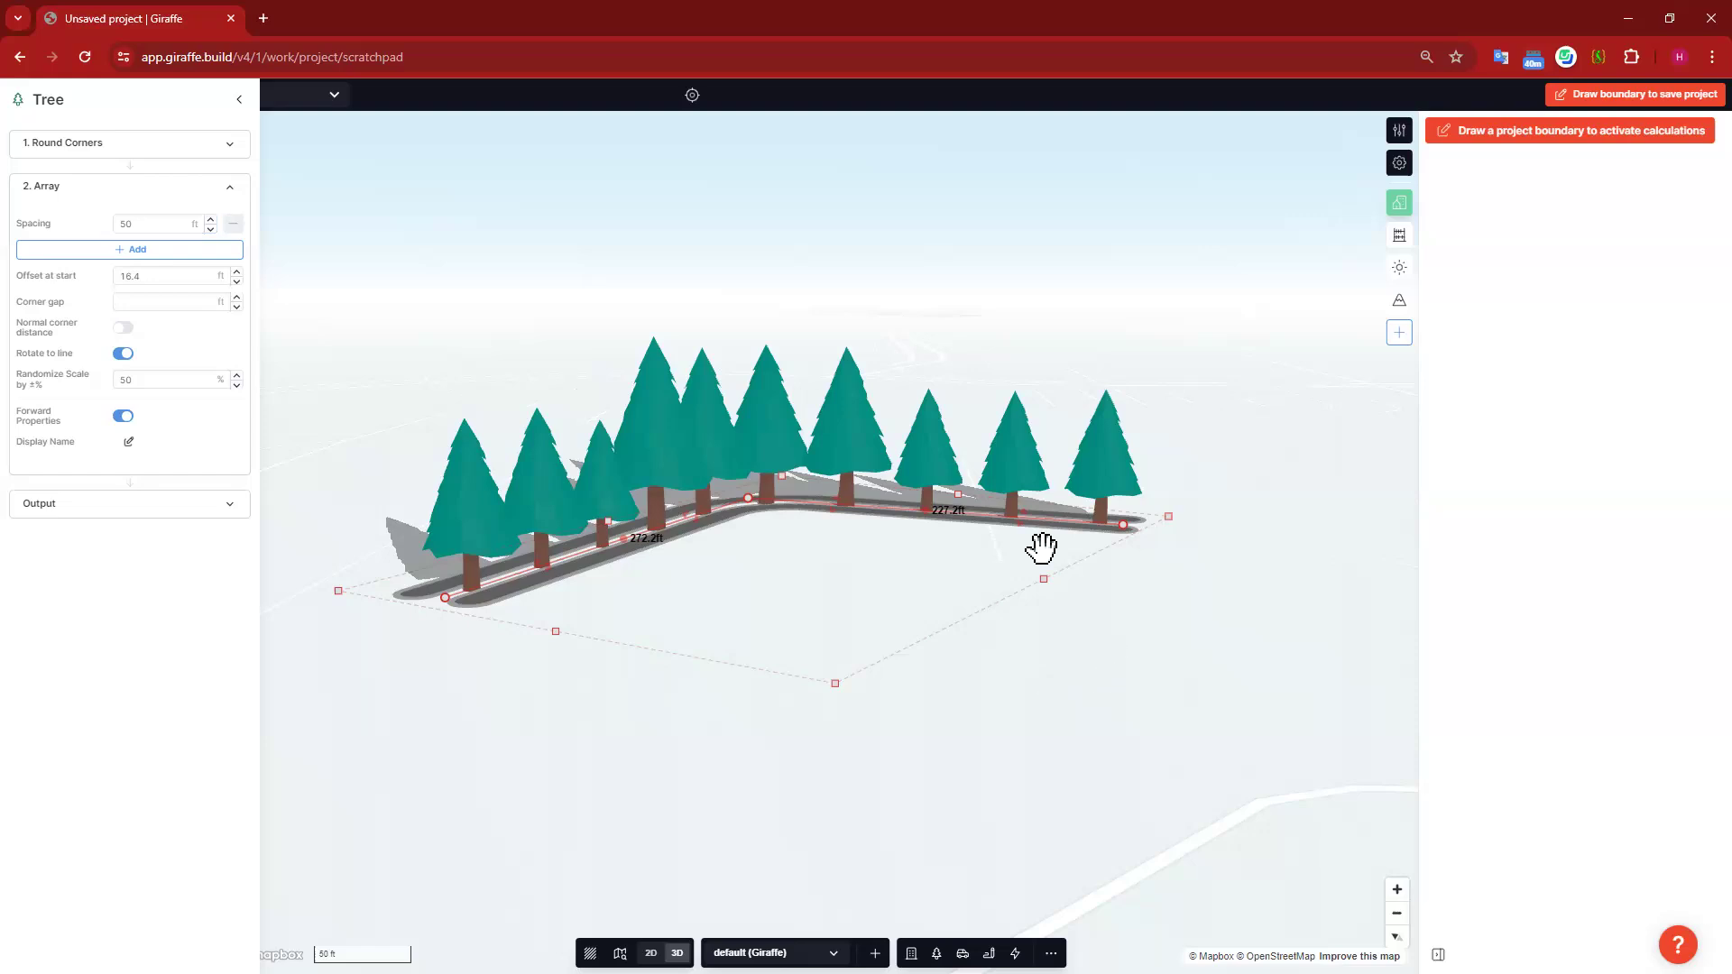
Step: Move the source line's end vertex to swing the second segment to the opposite side, about 236 ft long
{"action": "left_click", "coordinate": [929, 597]}
{"action": "right_click_drag", "start_coordinate": [945, 599], "coordinate": [939, 473]}
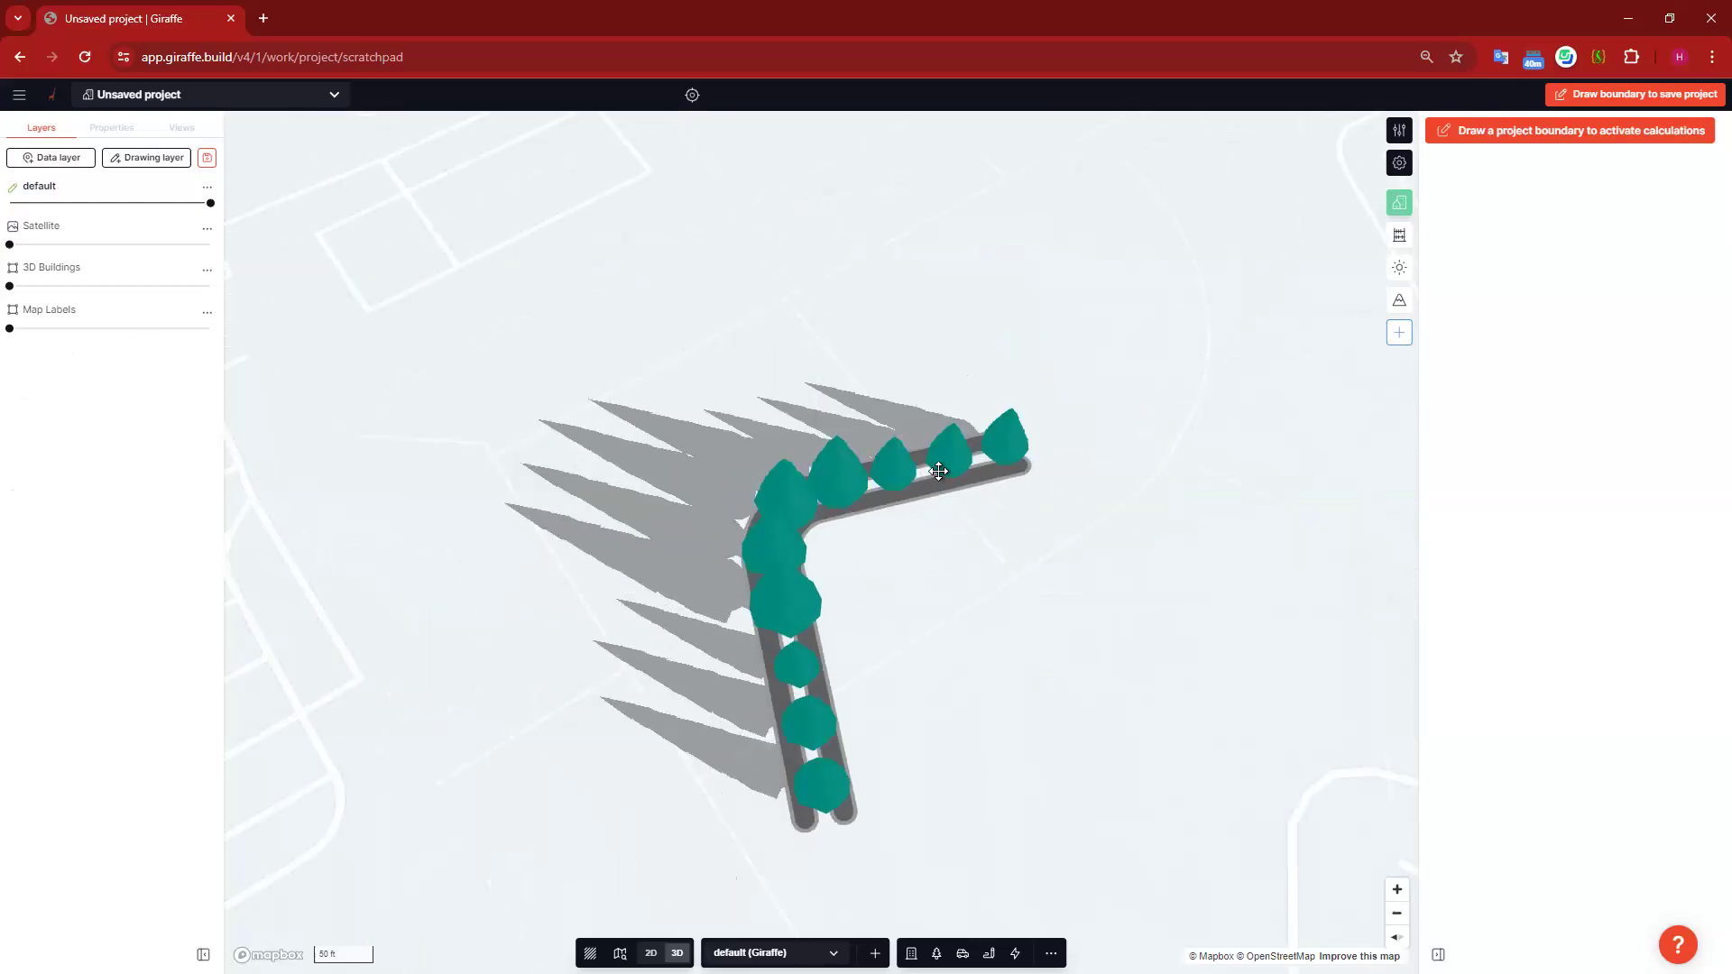
{"action": "left_click", "coordinate": [1001, 456]}
{"action": "left_click_drag", "start_coordinate": [711, 409], "coordinate": [433, 551]}
{"action": "left_click_drag", "start_coordinate": [699, 334], "coordinate": [546, 505]}
{"action": "left_click_drag", "start_coordinate": [505, 577], "coordinate": [506, 440]}
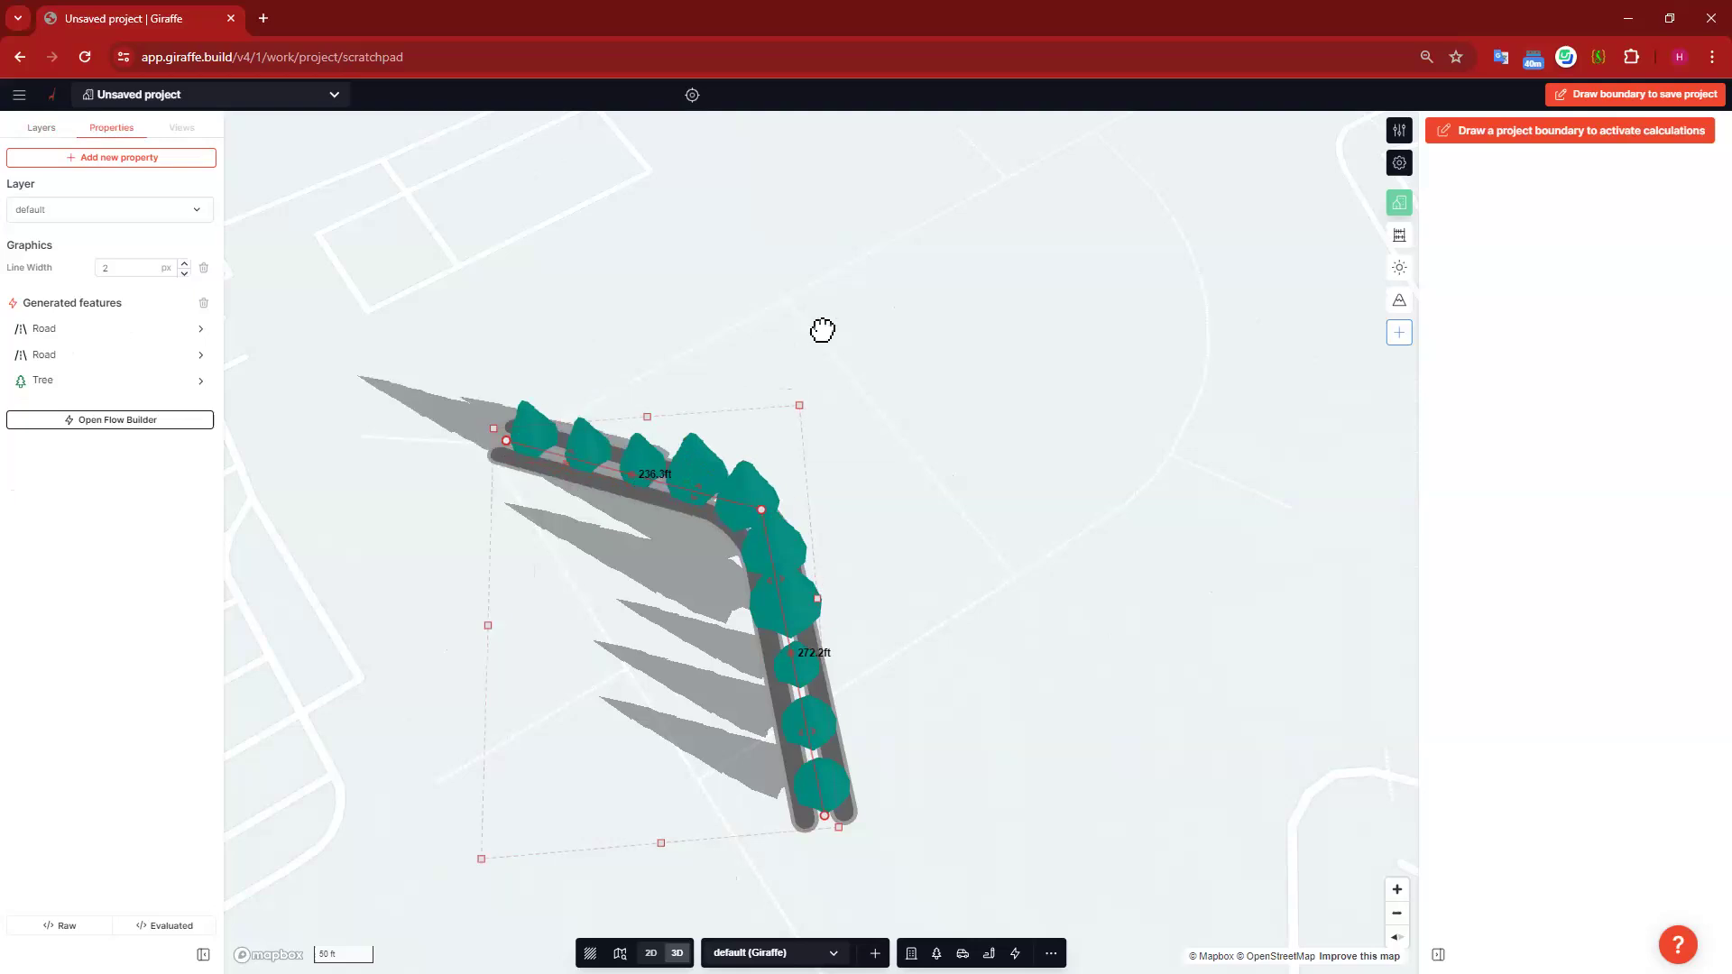
{"action": "key", "text": "Escape"}
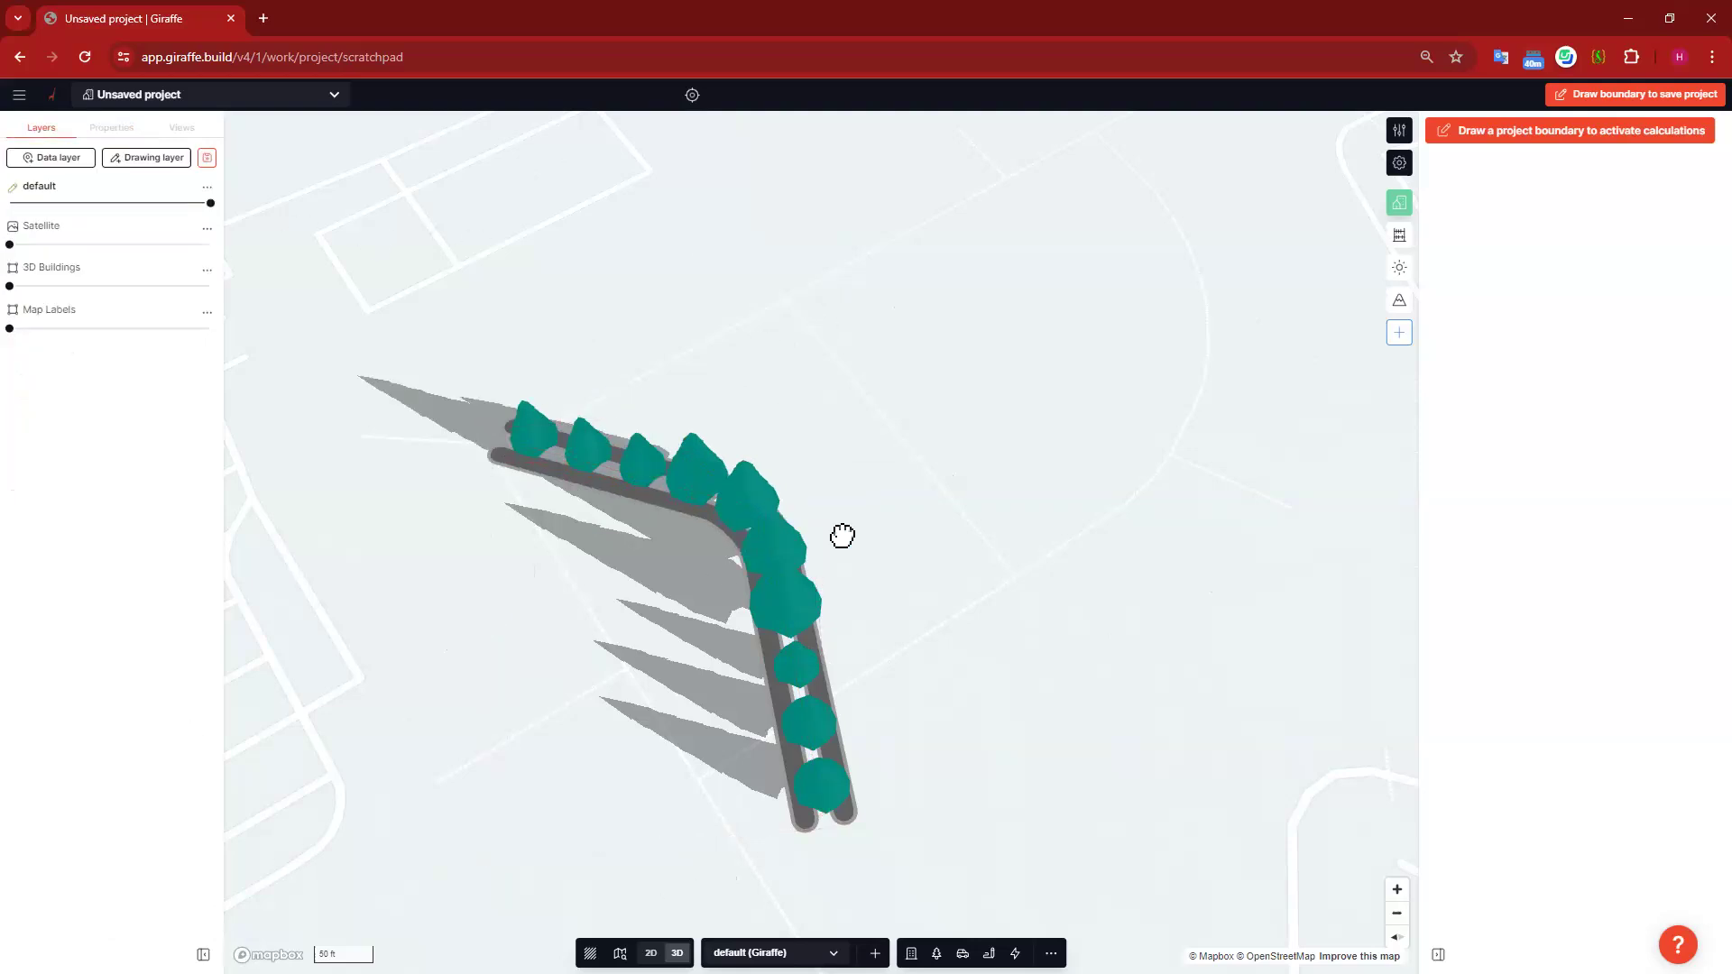
Step: Open the line's flow and add a second branch with an undefined transform after the upper Offset Line
{"action": "left_click_drag", "start_coordinate": [973, 446], "coordinate": [1010, 623]}
{"action": "left_click", "coordinate": [111, 420]}
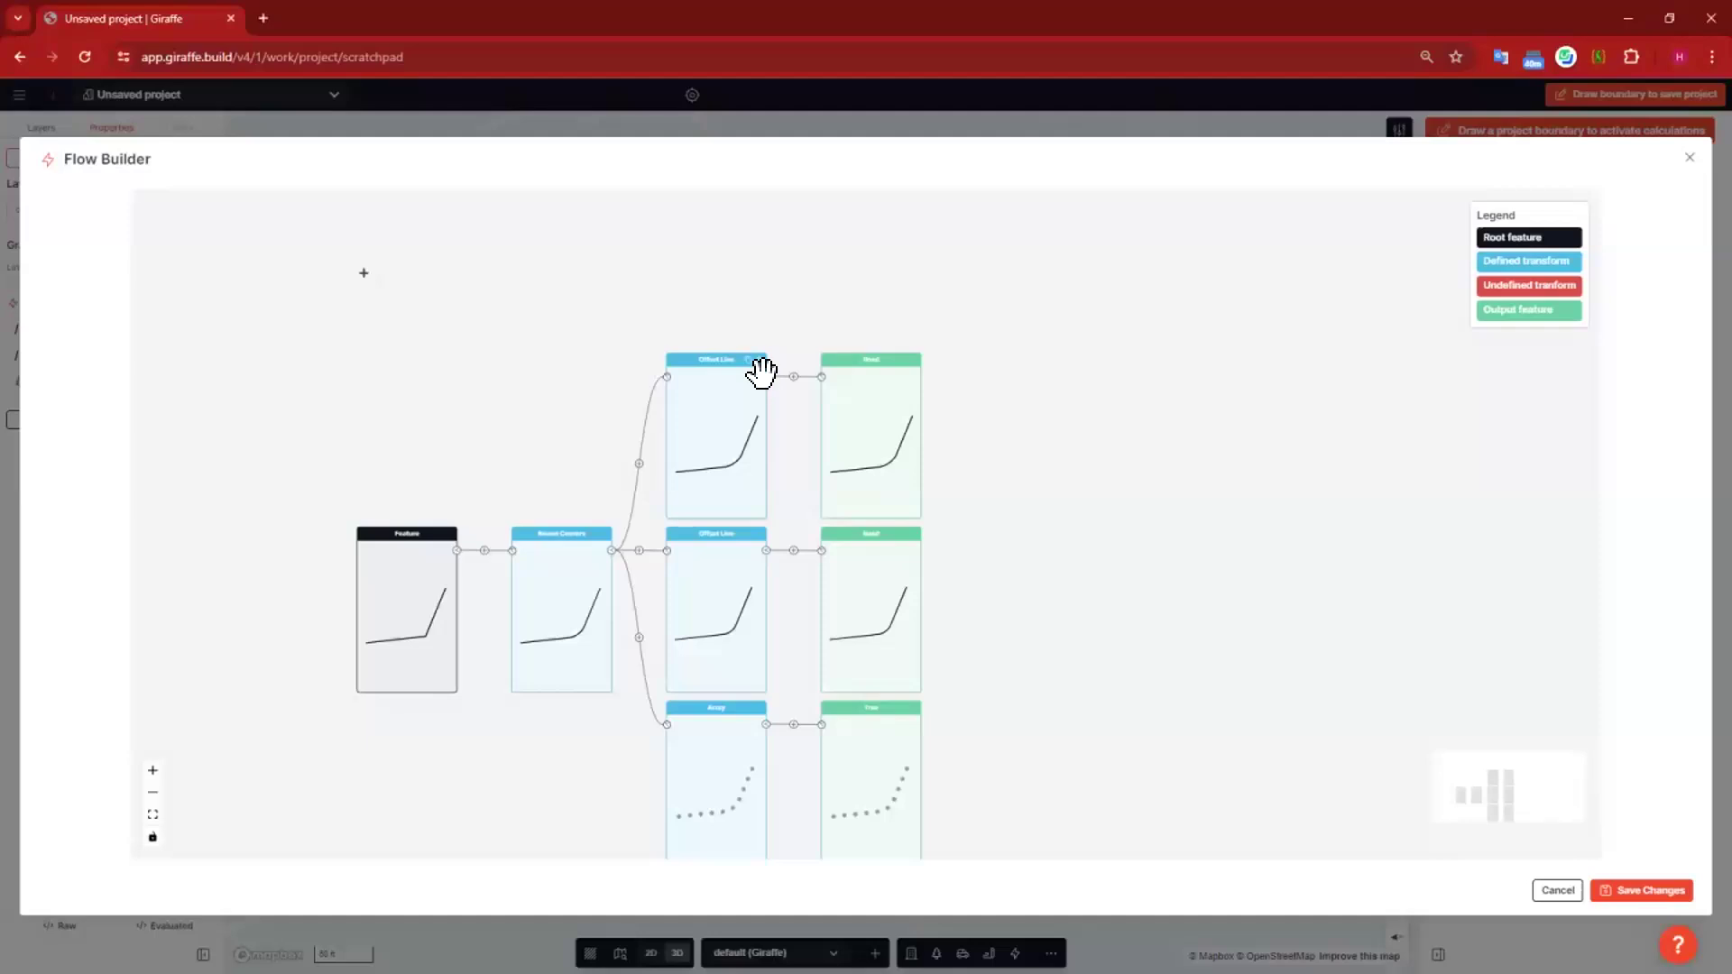
{"action": "left_click", "coordinate": [764, 377]}
{"action": "scroll", "coordinate": [800, 403], "scroll_direction": "up", "scroll_amount": 7}
{"action": "left_click", "coordinate": [777, 707]}
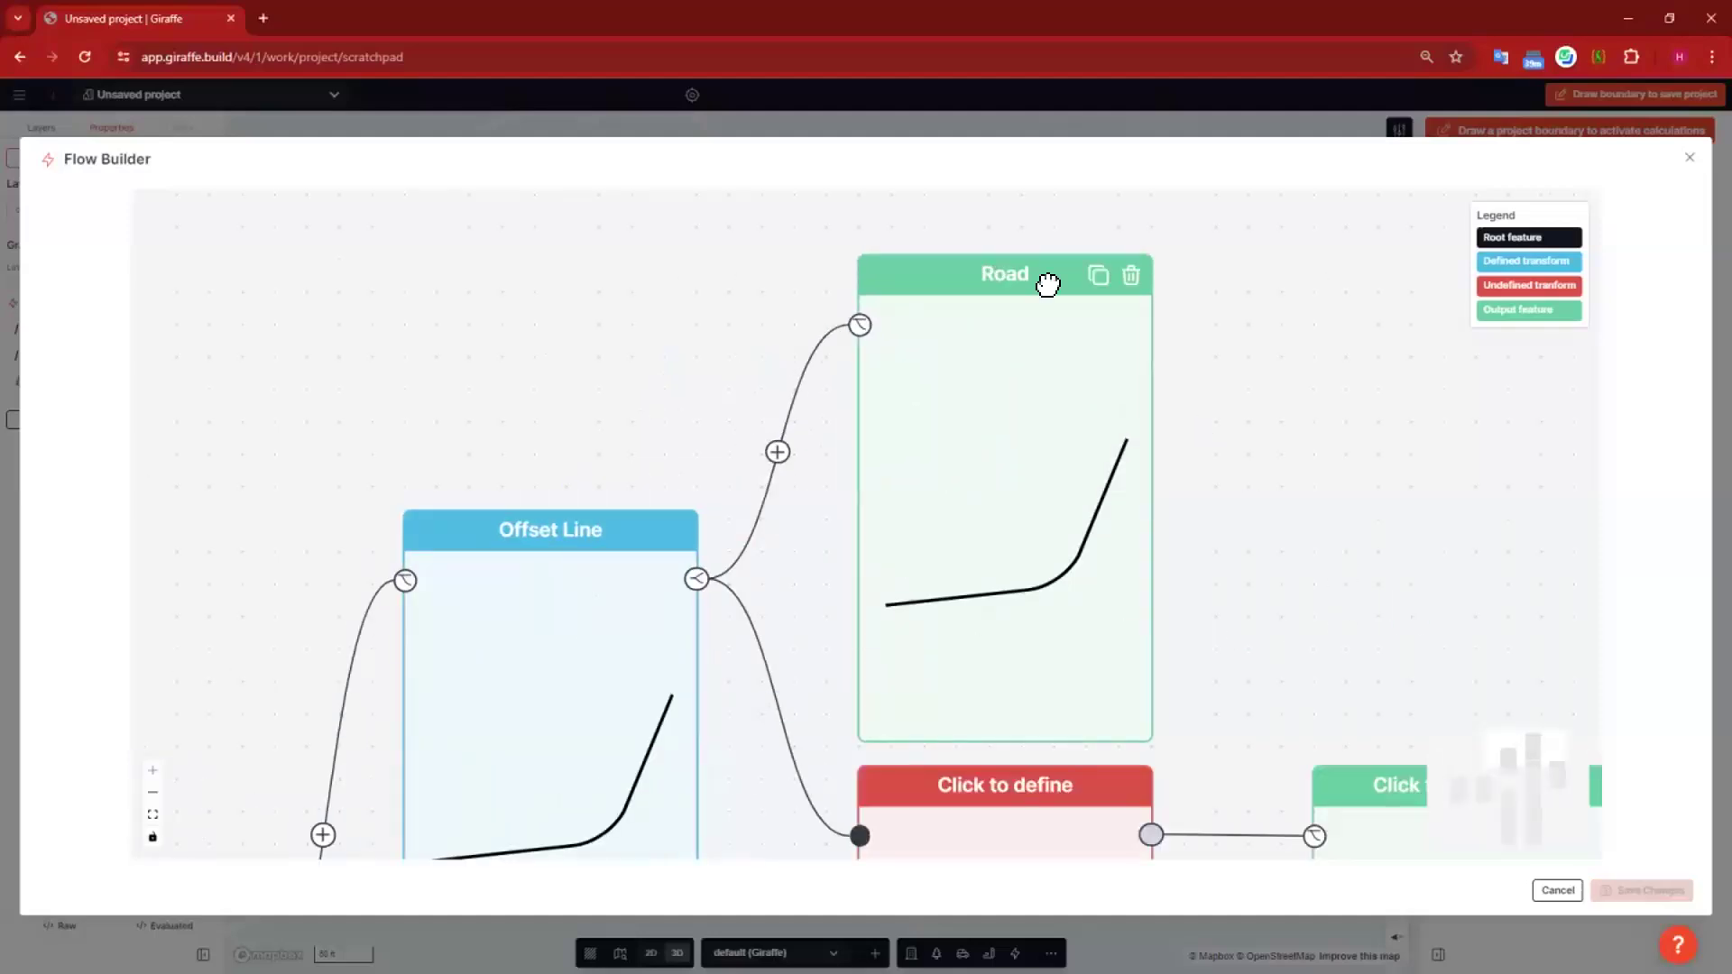
Step: Define the new transform as an Offset Line with Left direction and change its distance
{"action": "left_click", "coordinate": [619, 488]}
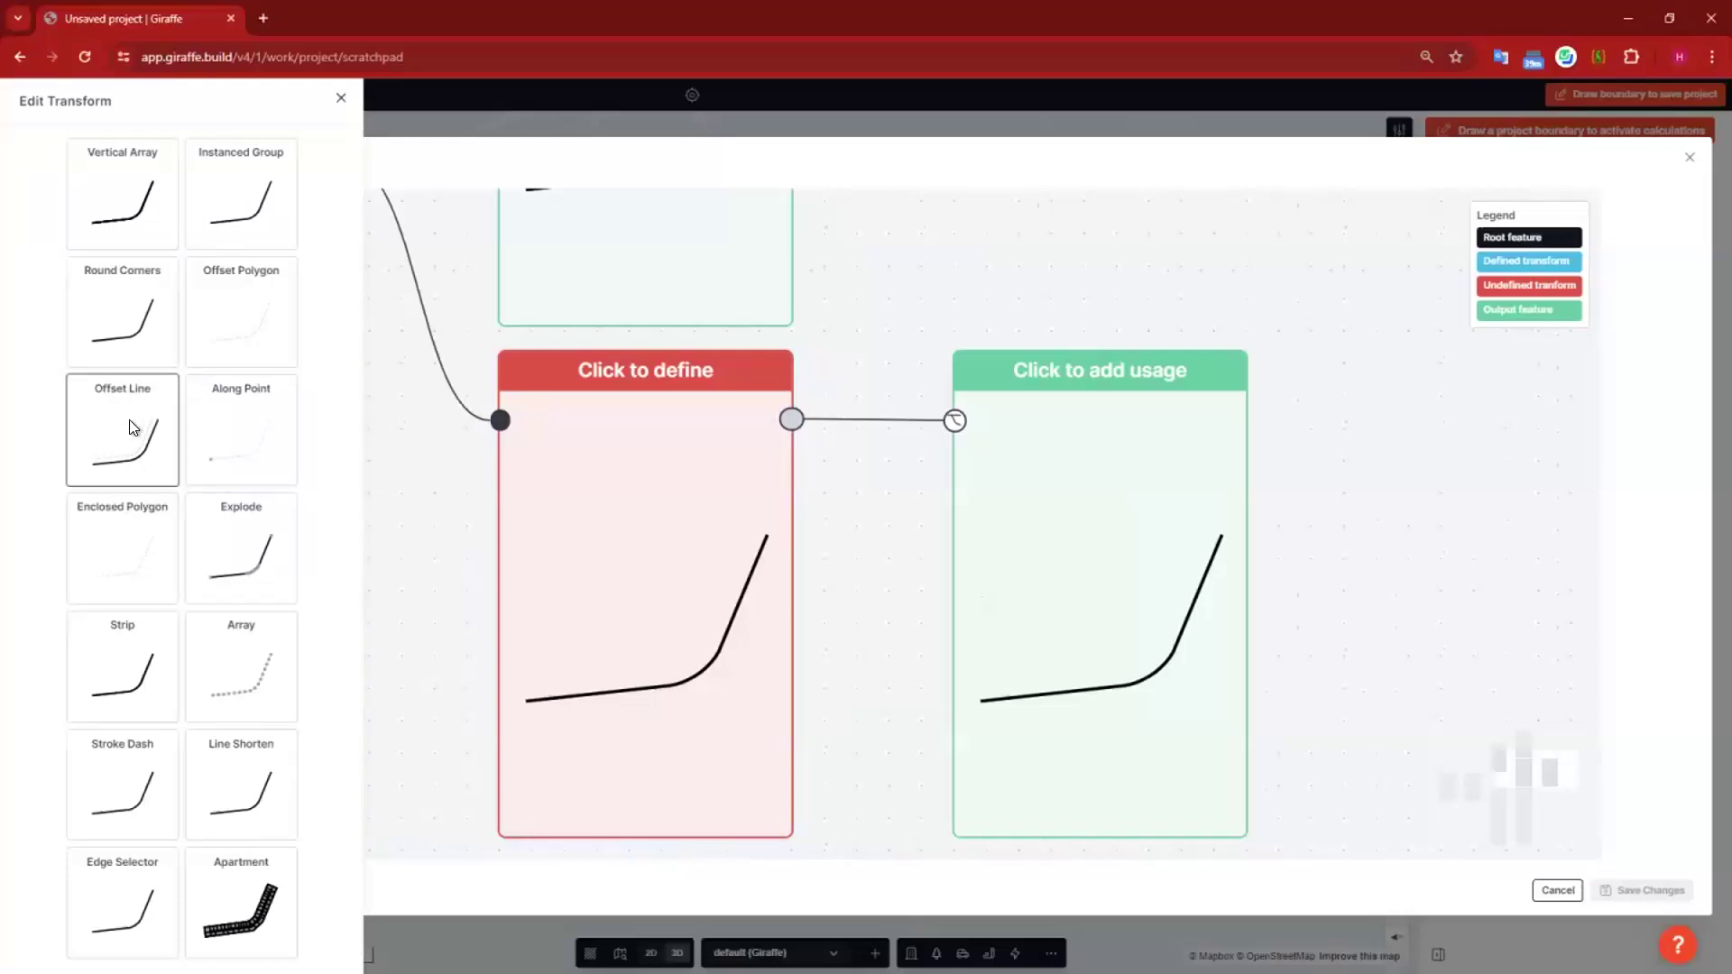
{"action": "left_click", "coordinate": [179, 437]}
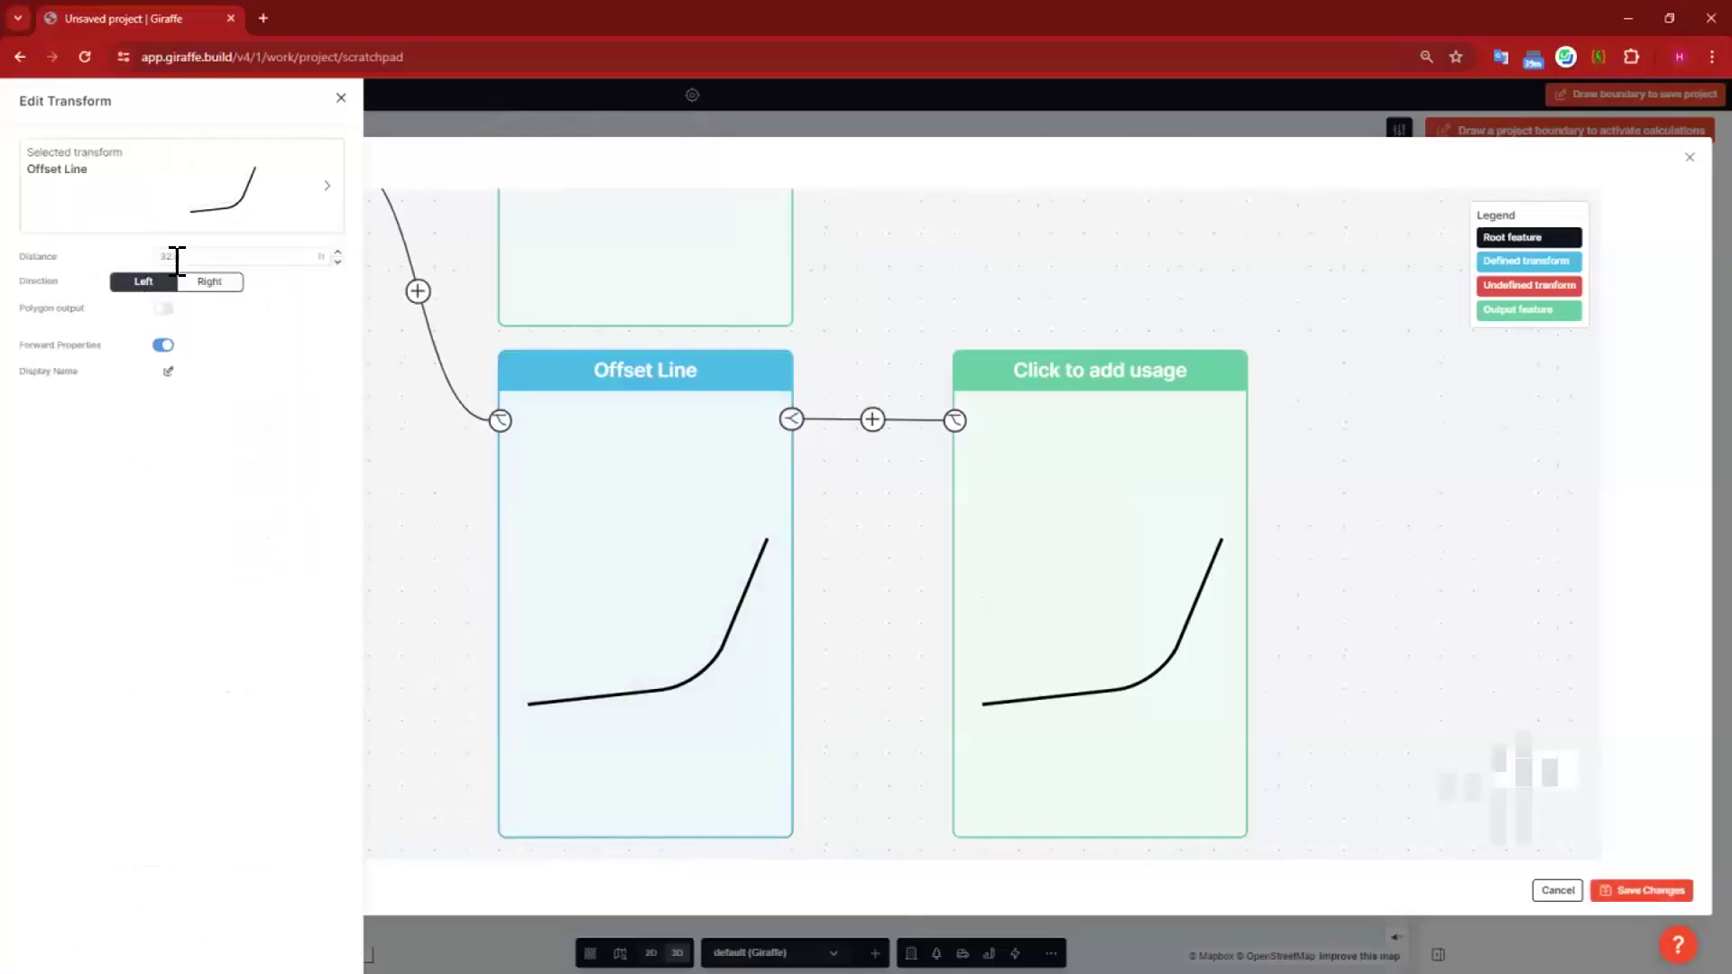
{"action": "left_click", "coordinate": [116, 258]}
Step: Insert another Offset Line after it, with a distance of 18 ft and polygon output enabled
{"action": "left_click", "coordinate": [872, 421]}
{"action": "left_click", "coordinate": [123, 433]}
{"action": "left_click", "coordinate": [78, 252]}
{"action": "type", "text": "18"}
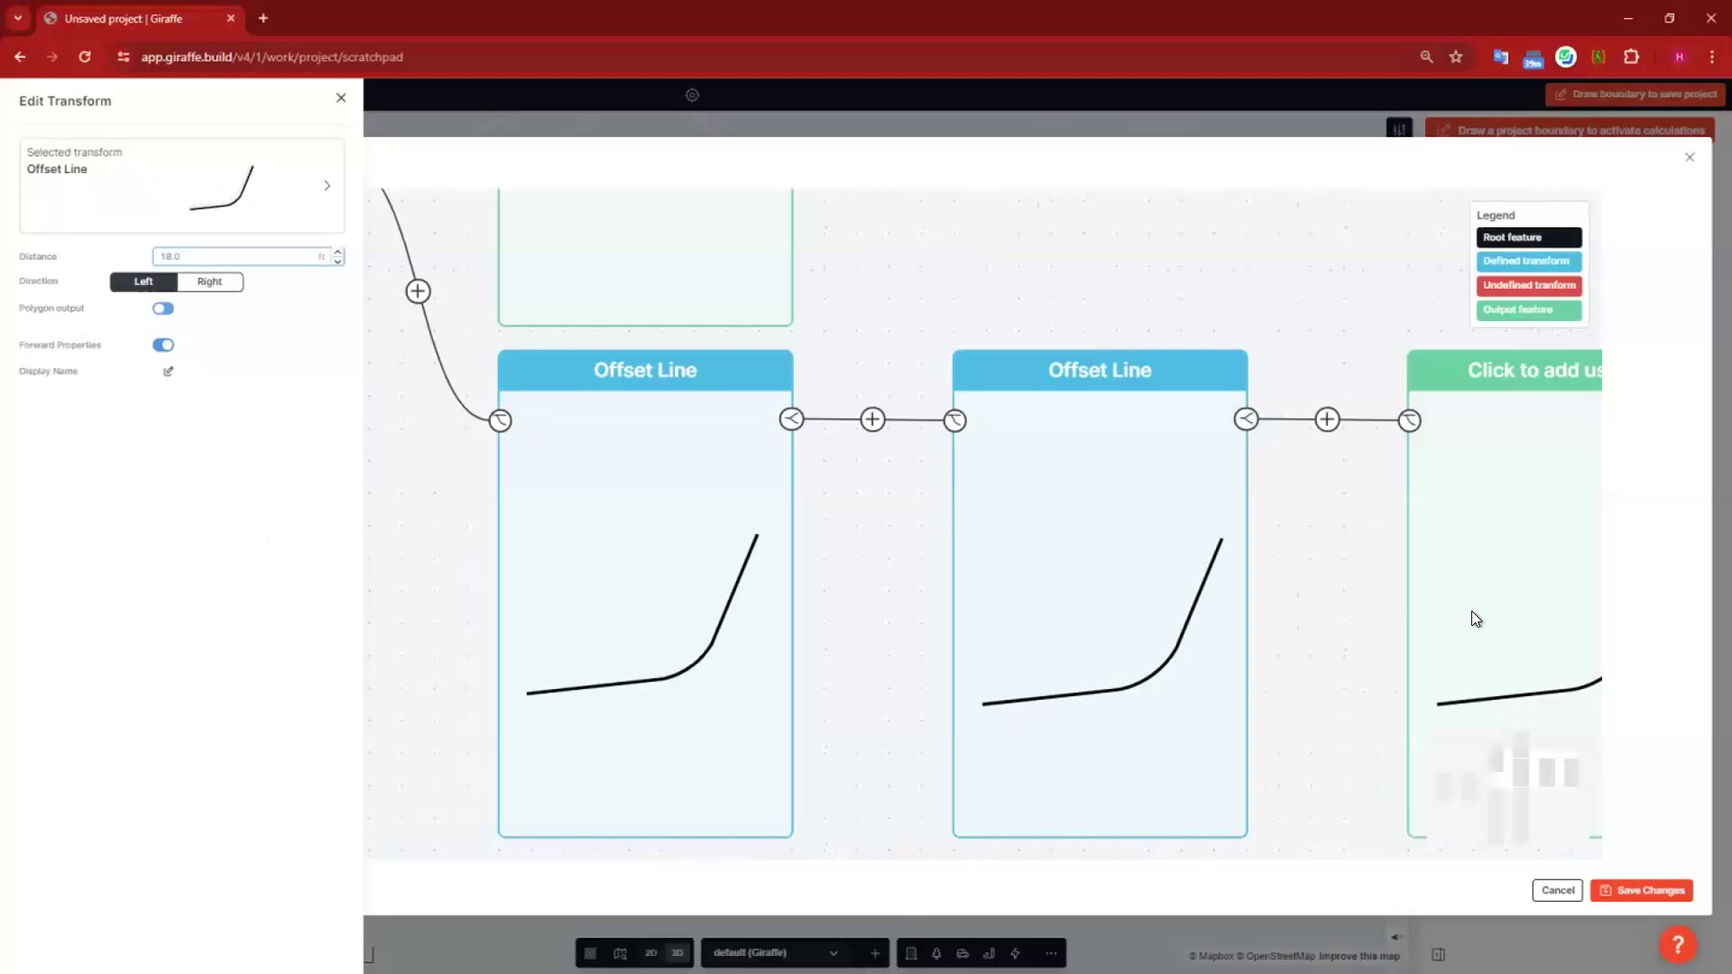
Step: Add a Parking Lots transform after the polygon Offset Line
{"action": "left_click", "coordinate": [1387, 487]}
{"action": "left_click", "coordinate": [771, 364]}
{"action": "left_click", "coordinate": [1030, 528]}
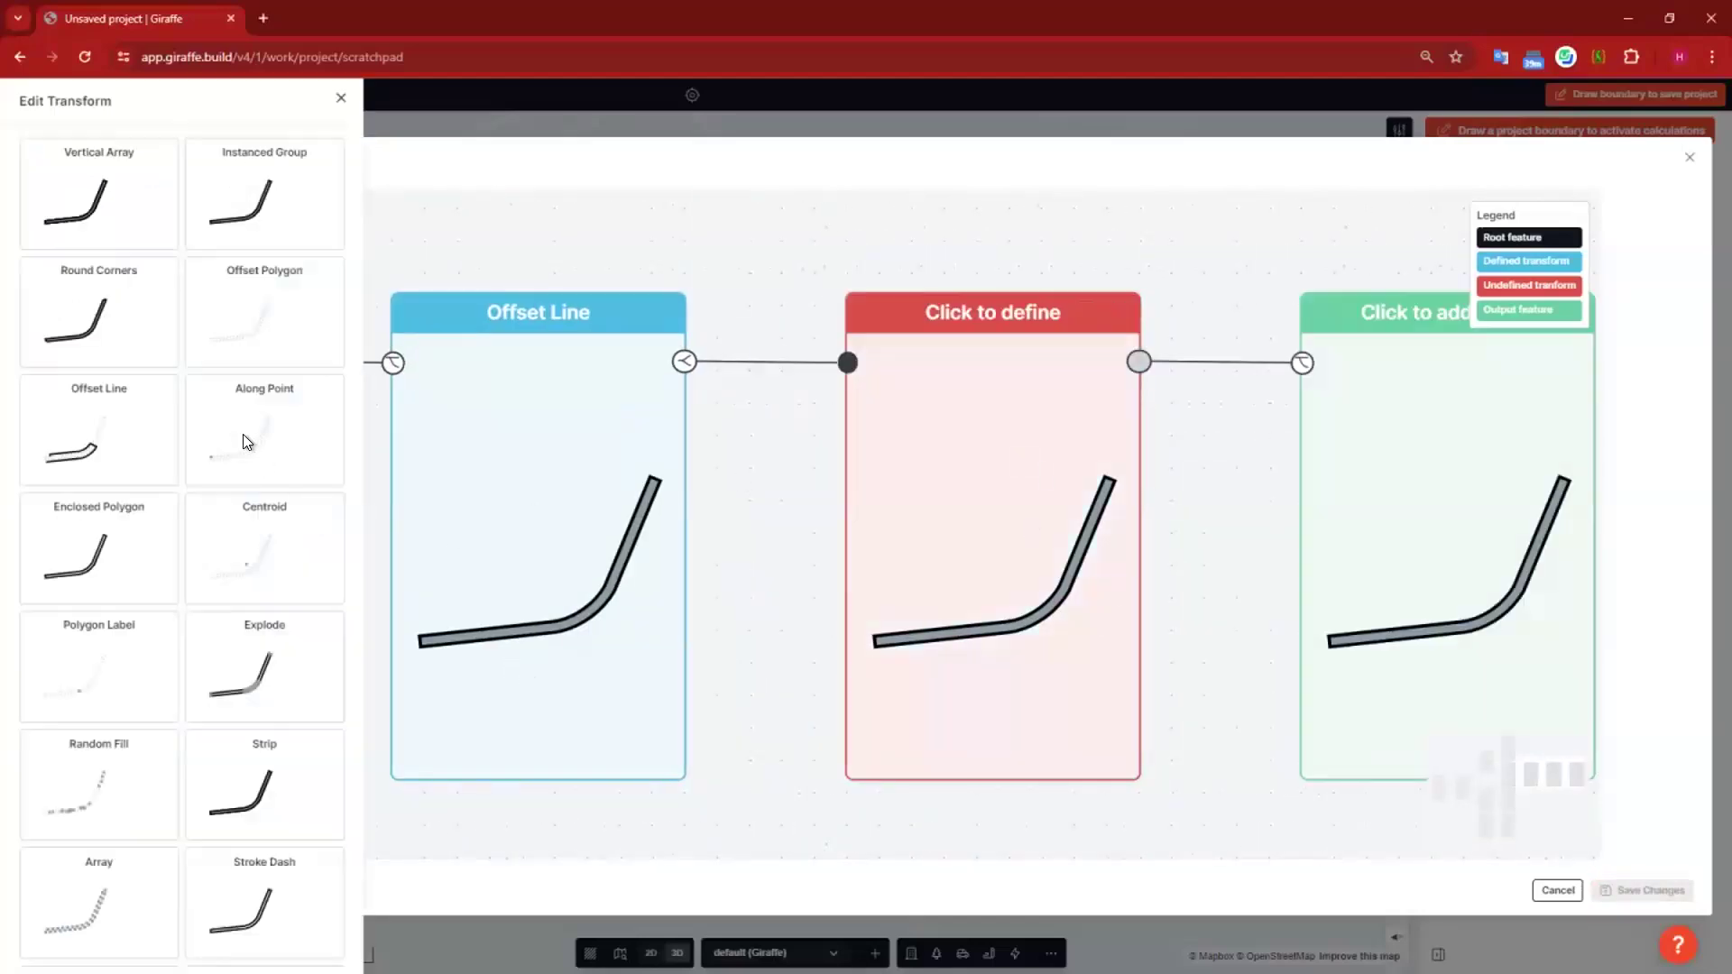
{"action": "scroll", "coordinate": [242, 435], "scroll_direction": "down", "scroll_amount": 4}
{"action": "left_click", "coordinate": [236, 759]}
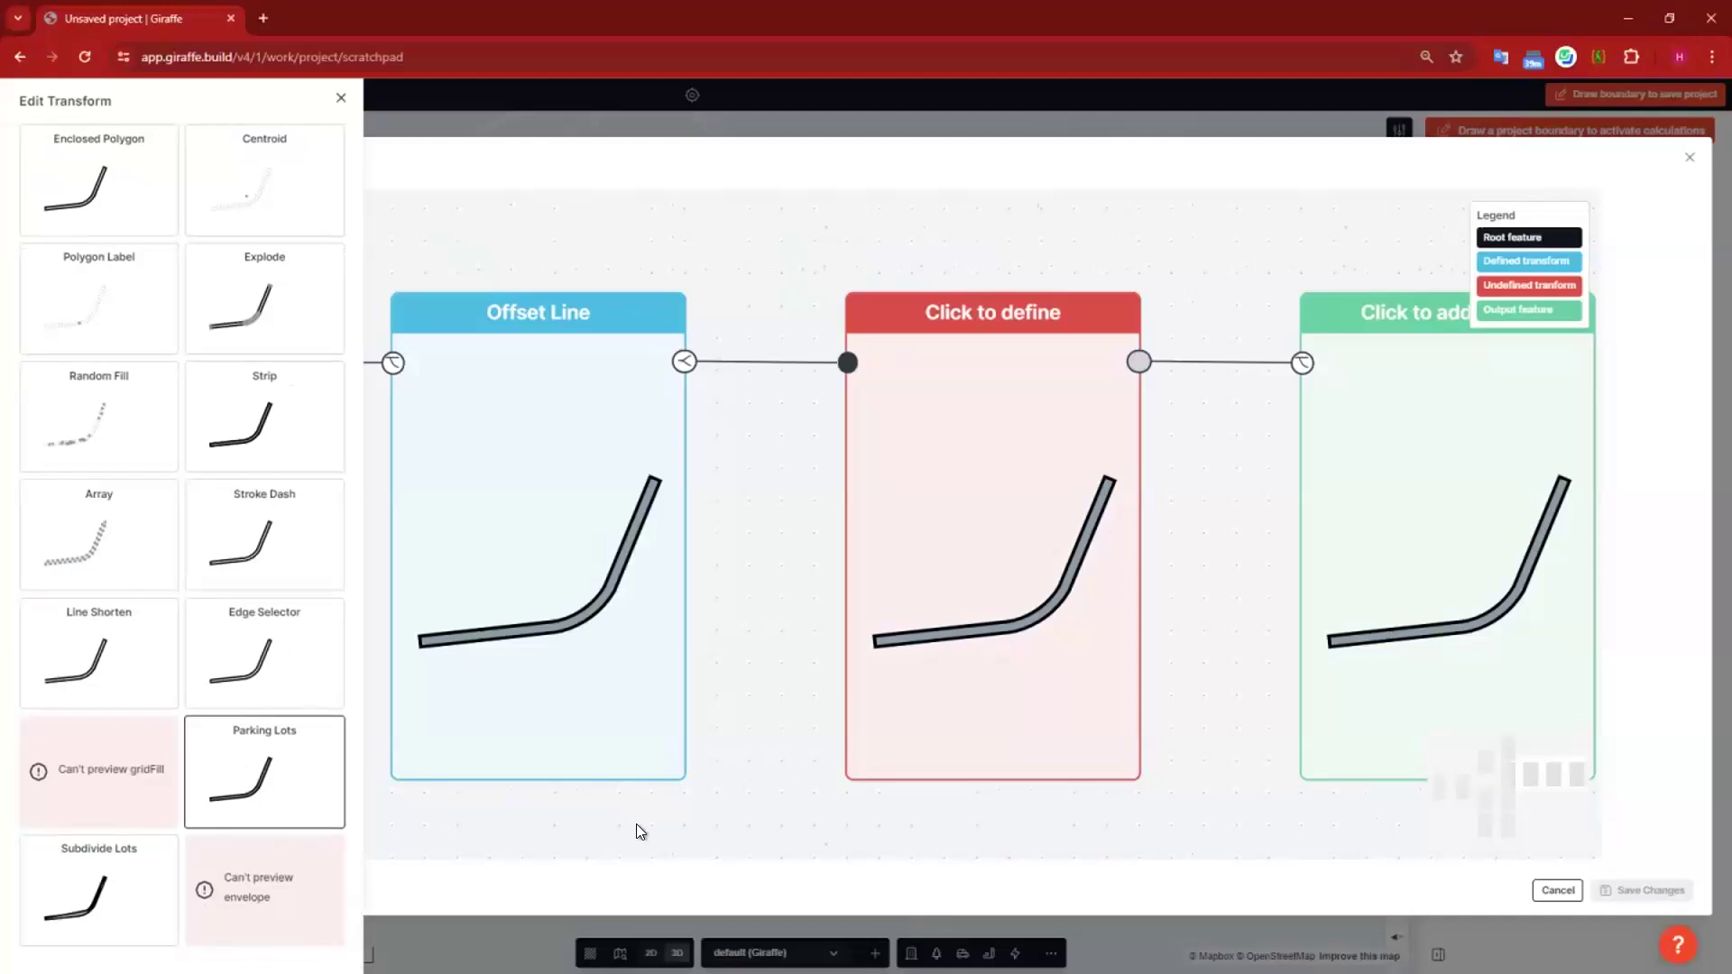
Step: Set the parking Bay Length to 18 ft and Bay Width to 9 ft, and save the flow
{"action": "left_click", "coordinate": [91, 262]}
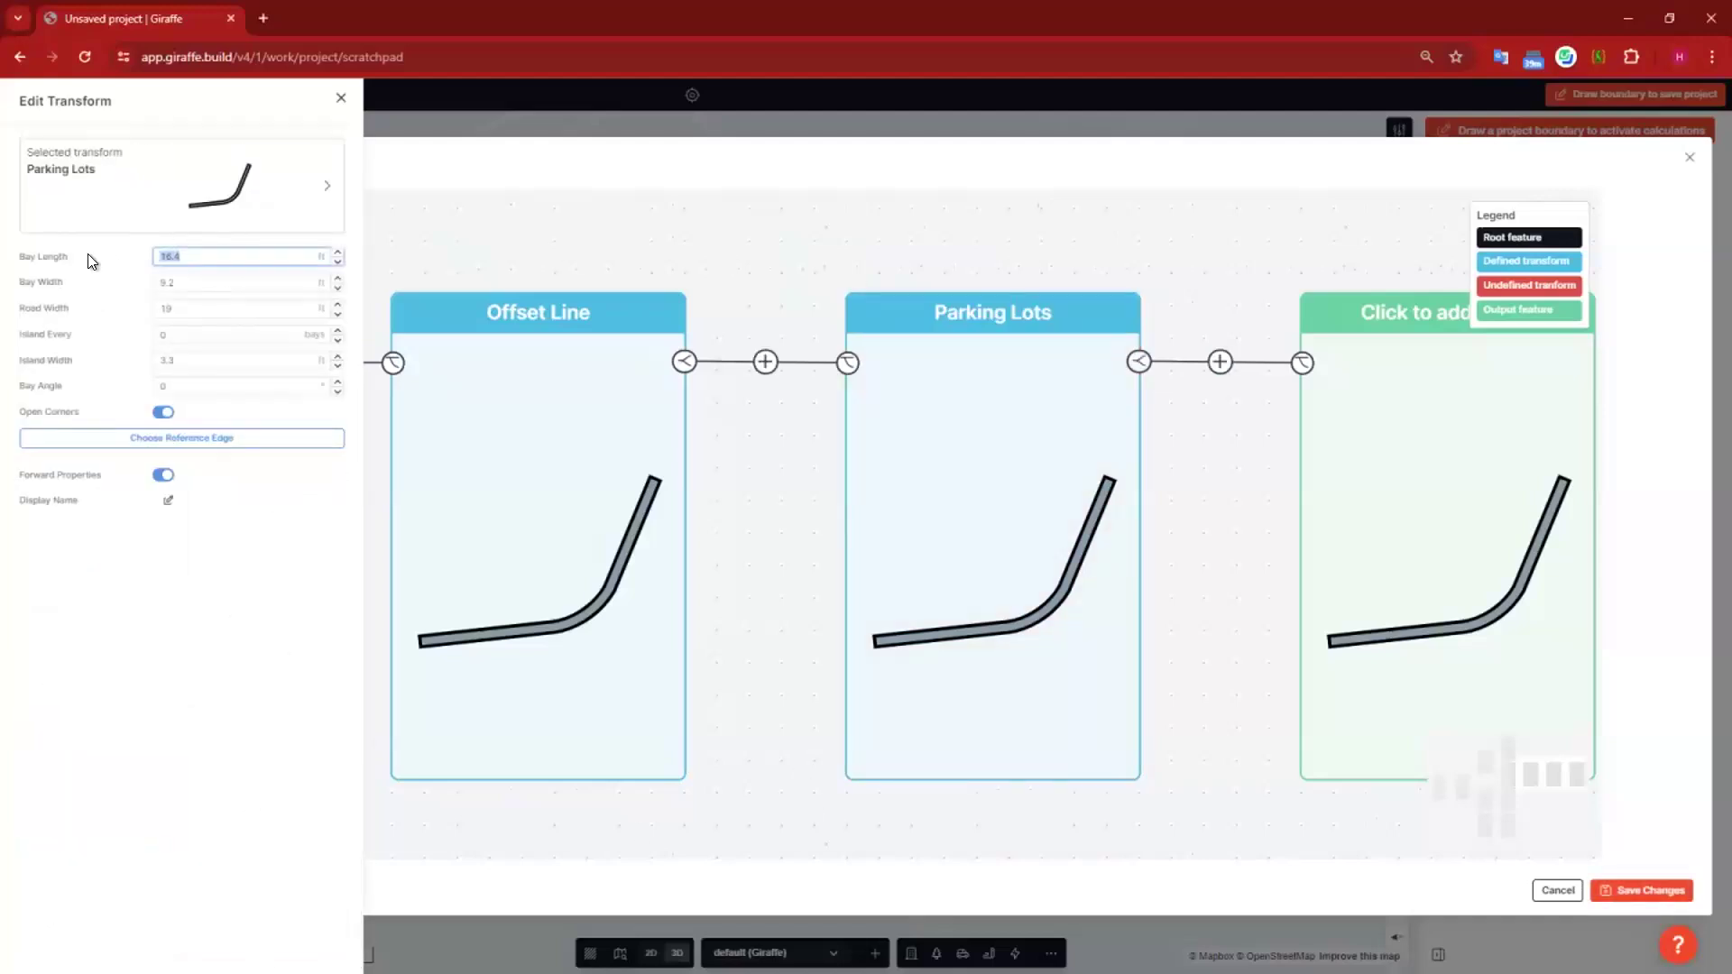
{"action": "type", "text": "18"}
{"action": "key", "text": "Tab"}
{"action": "type", "text": "9"}
{"action": "left_click", "coordinate": [1696, 891]}
{"action": "left_click", "coordinate": [1670, 891]}
Step: Move the source line's end vertex back across the bend to make the second segment about 271 ft long
{"action": "scroll", "coordinate": [993, 731], "scroll_direction": "up", "scroll_amount": 3}
{"action": "right_click_drag", "start_coordinate": [976, 718], "coordinate": [897, 864]}
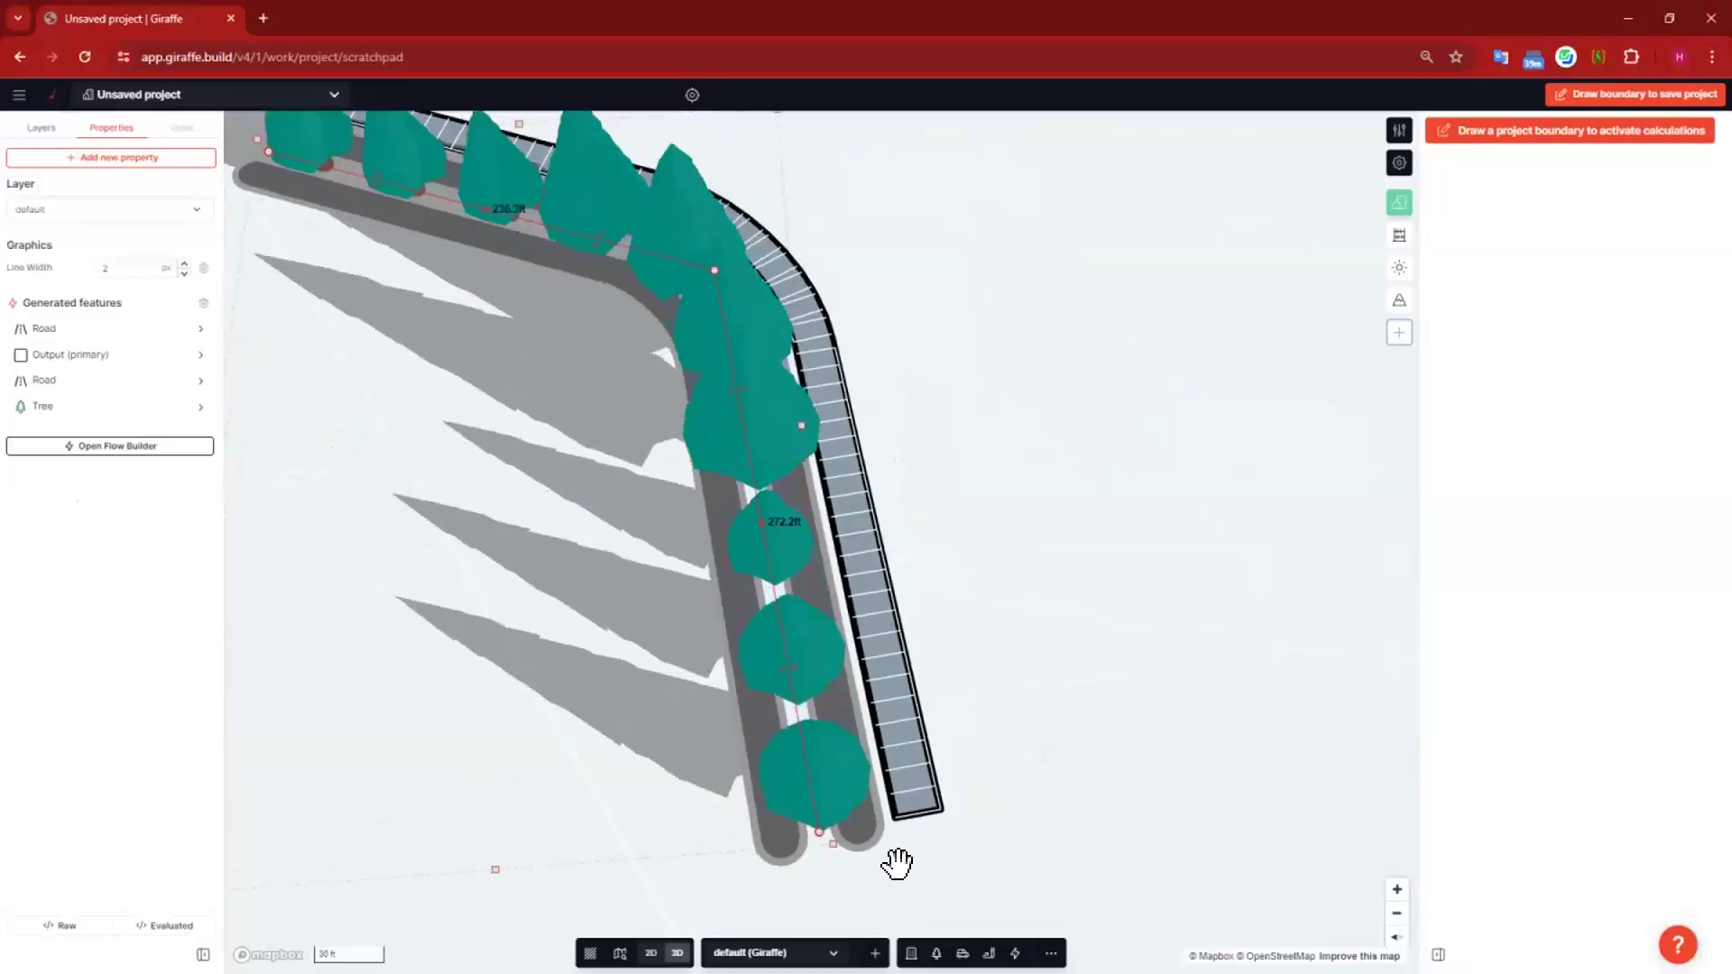
{"action": "scroll", "coordinate": [854, 410], "scroll_direction": "down", "scroll_amount": 3}
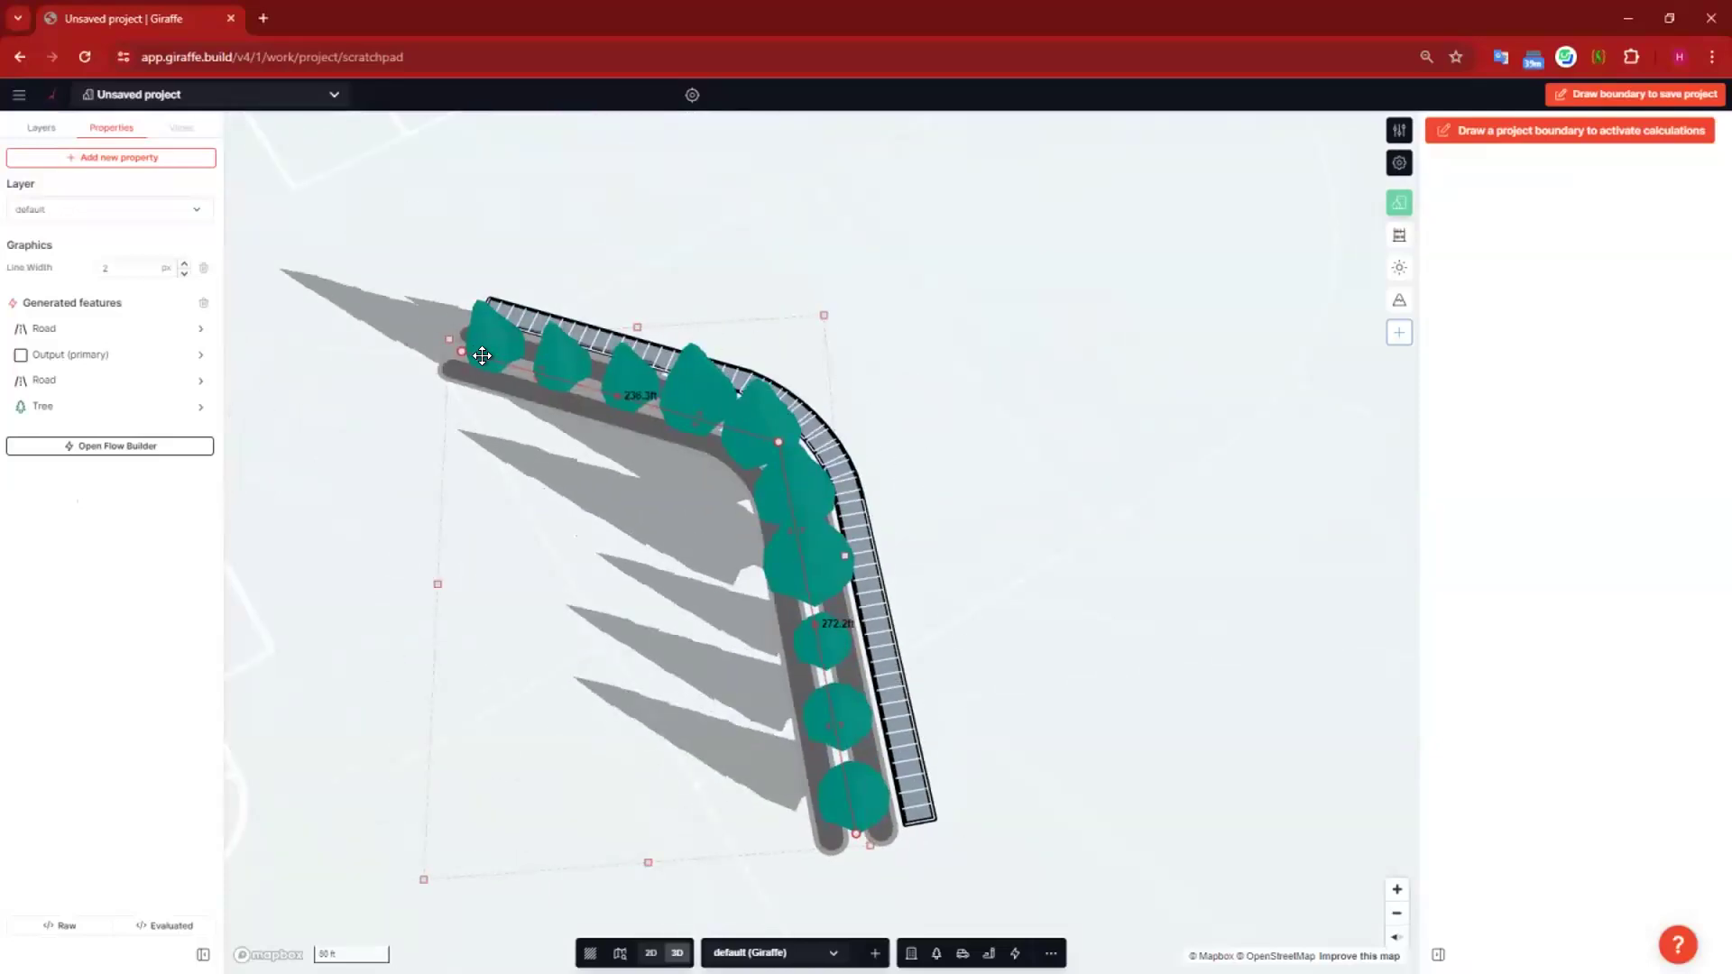
{"action": "left_click_drag", "start_coordinate": [462, 347], "coordinate": [1081, 256]}
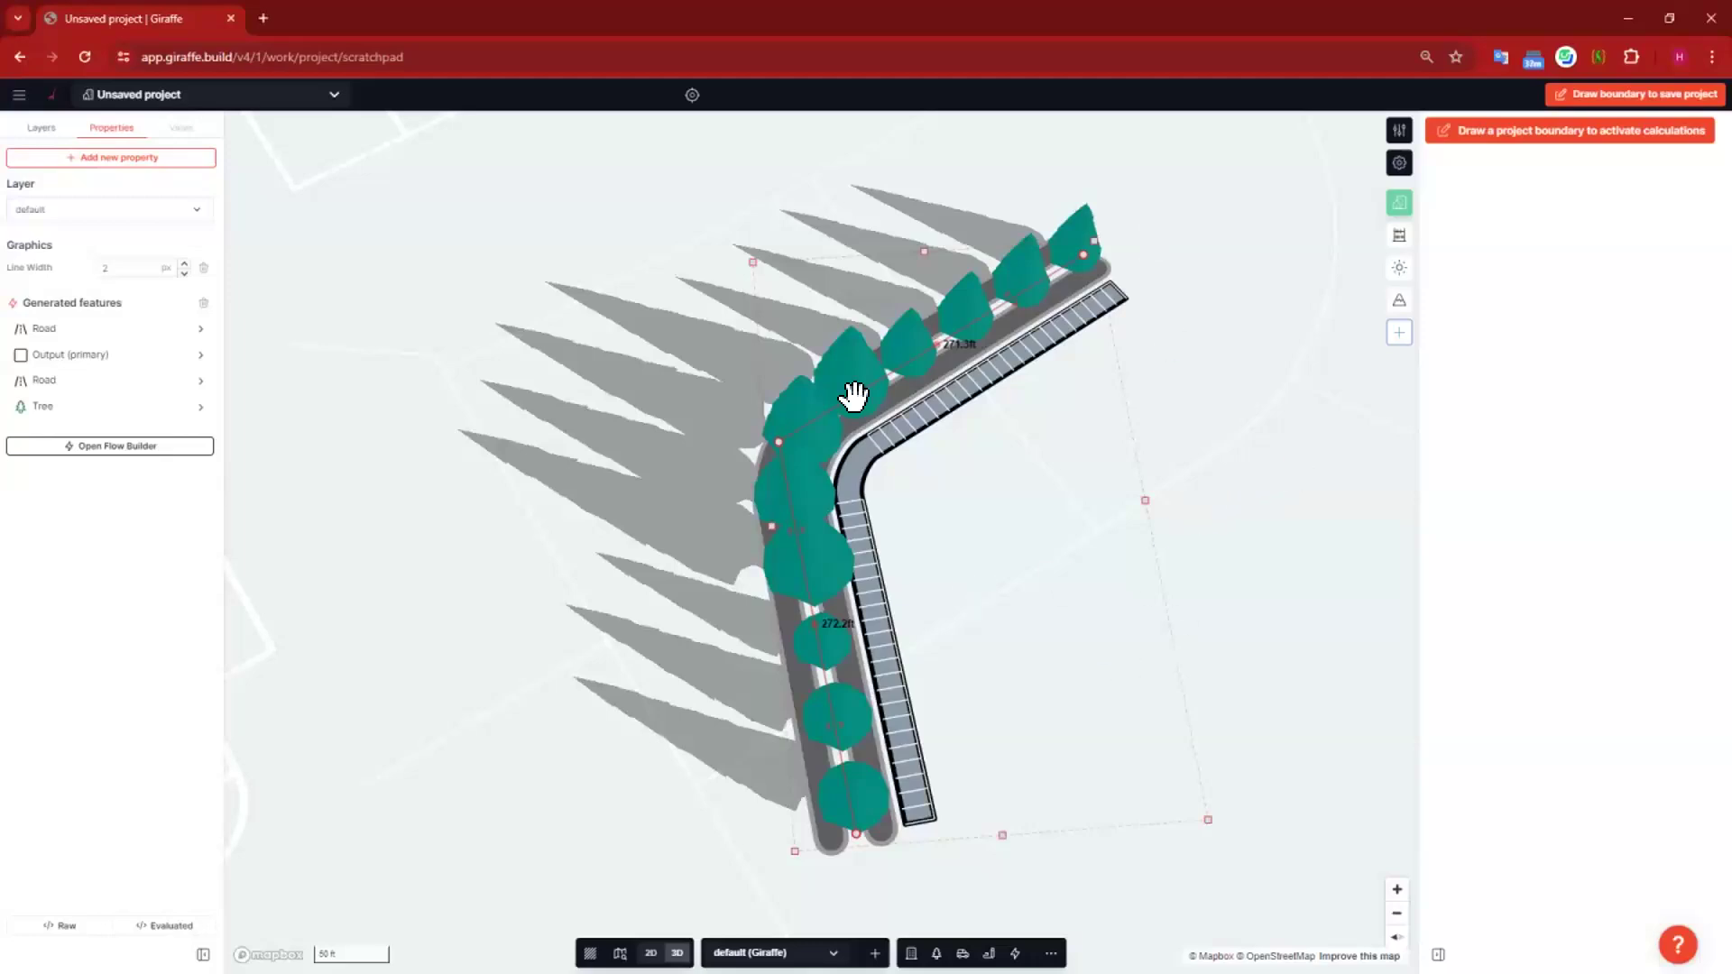
{"action": "left_click", "coordinate": [743, 374]}
{"action": "scroll", "coordinate": [742, 373], "scroll_direction": "down", "scroll_amount": 5}
{"action": "right_click_drag", "start_coordinate": [953, 579], "coordinate": [847, 394]}
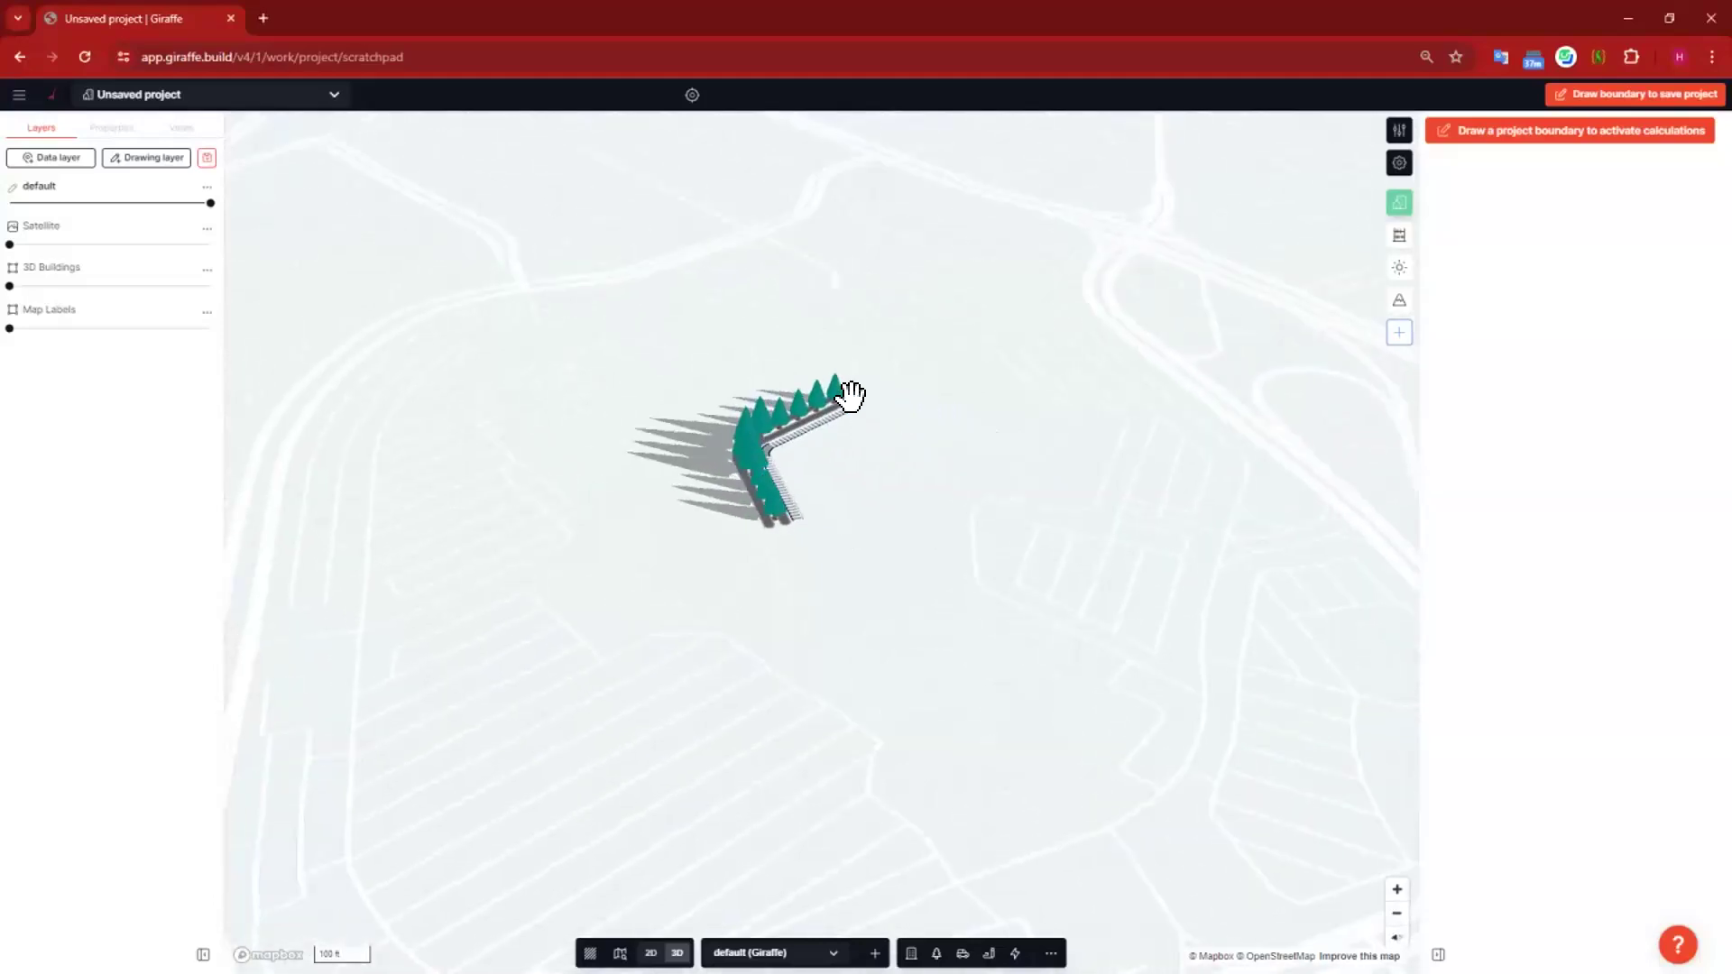
{"action": "scroll", "coordinate": [947, 387], "scroll_direction": "up", "scroll_amount": 3}
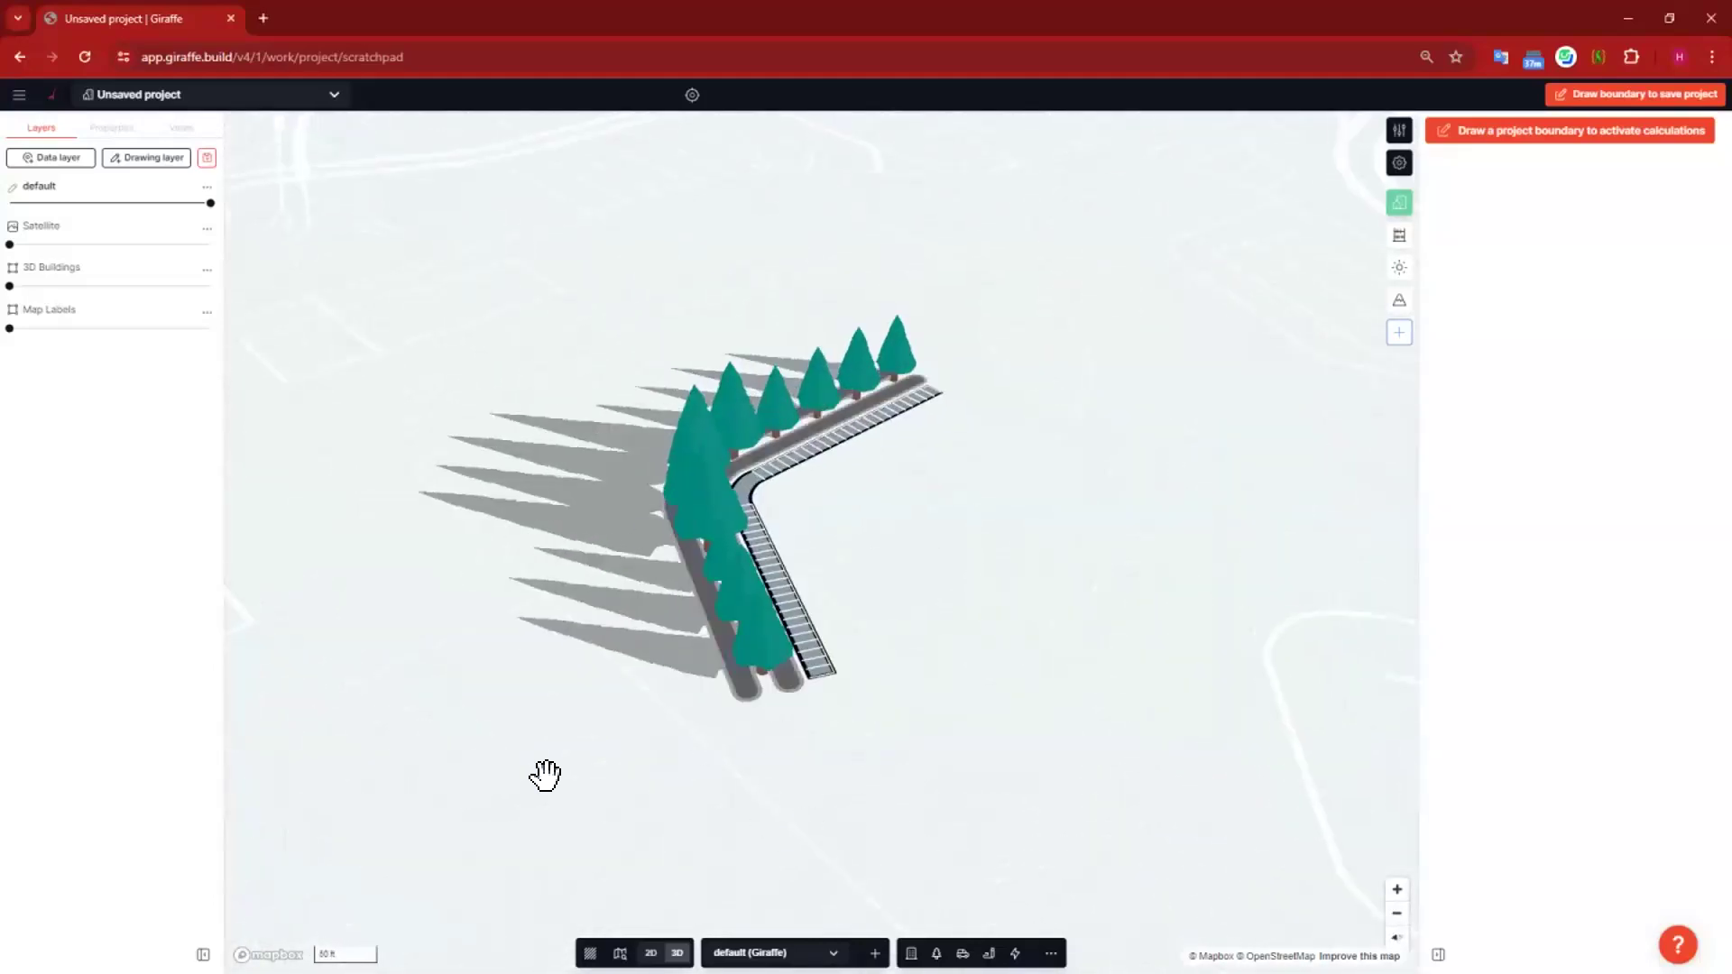
{"action": "left_click_drag", "start_coordinate": [1051, 597], "coordinate": [959, 705]}
{"action": "scroll", "coordinate": [957, 705], "scroll_direction": "down", "scroll_amount": 5}
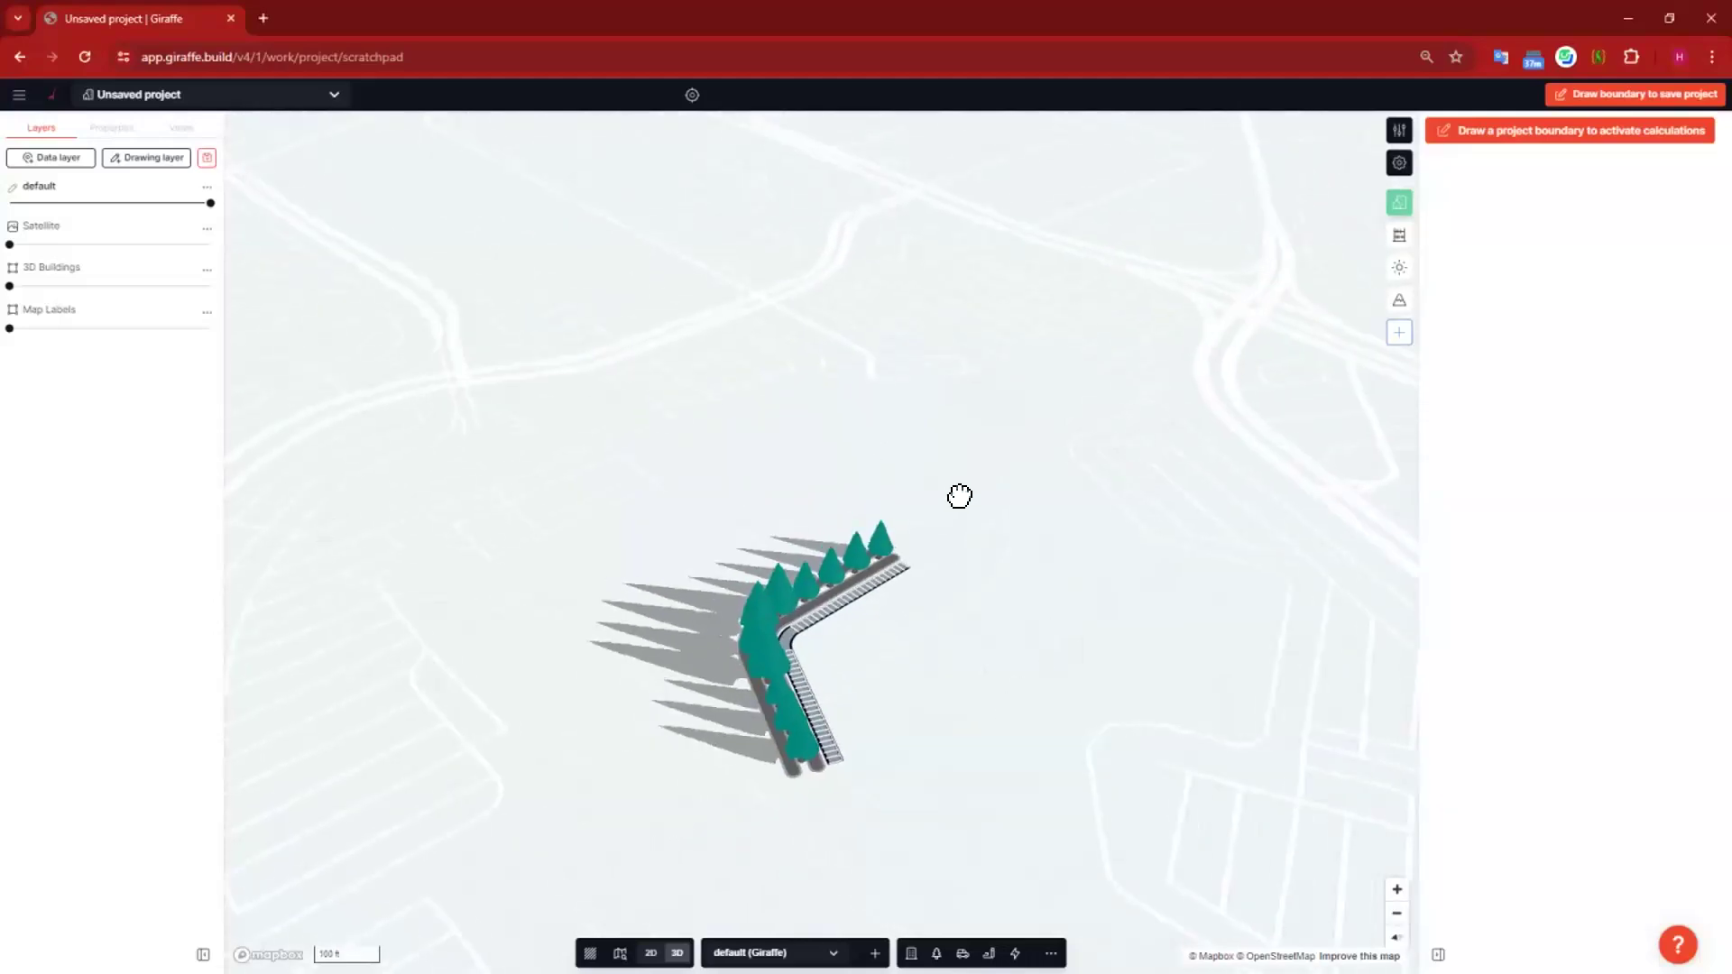
Step: Browse the full library of example flows, from Apartments through the road, parking and Subdivision types
{"action": "left_click_drag", "start_coordinate": [955, 544], "coordinate": [913, 505]}
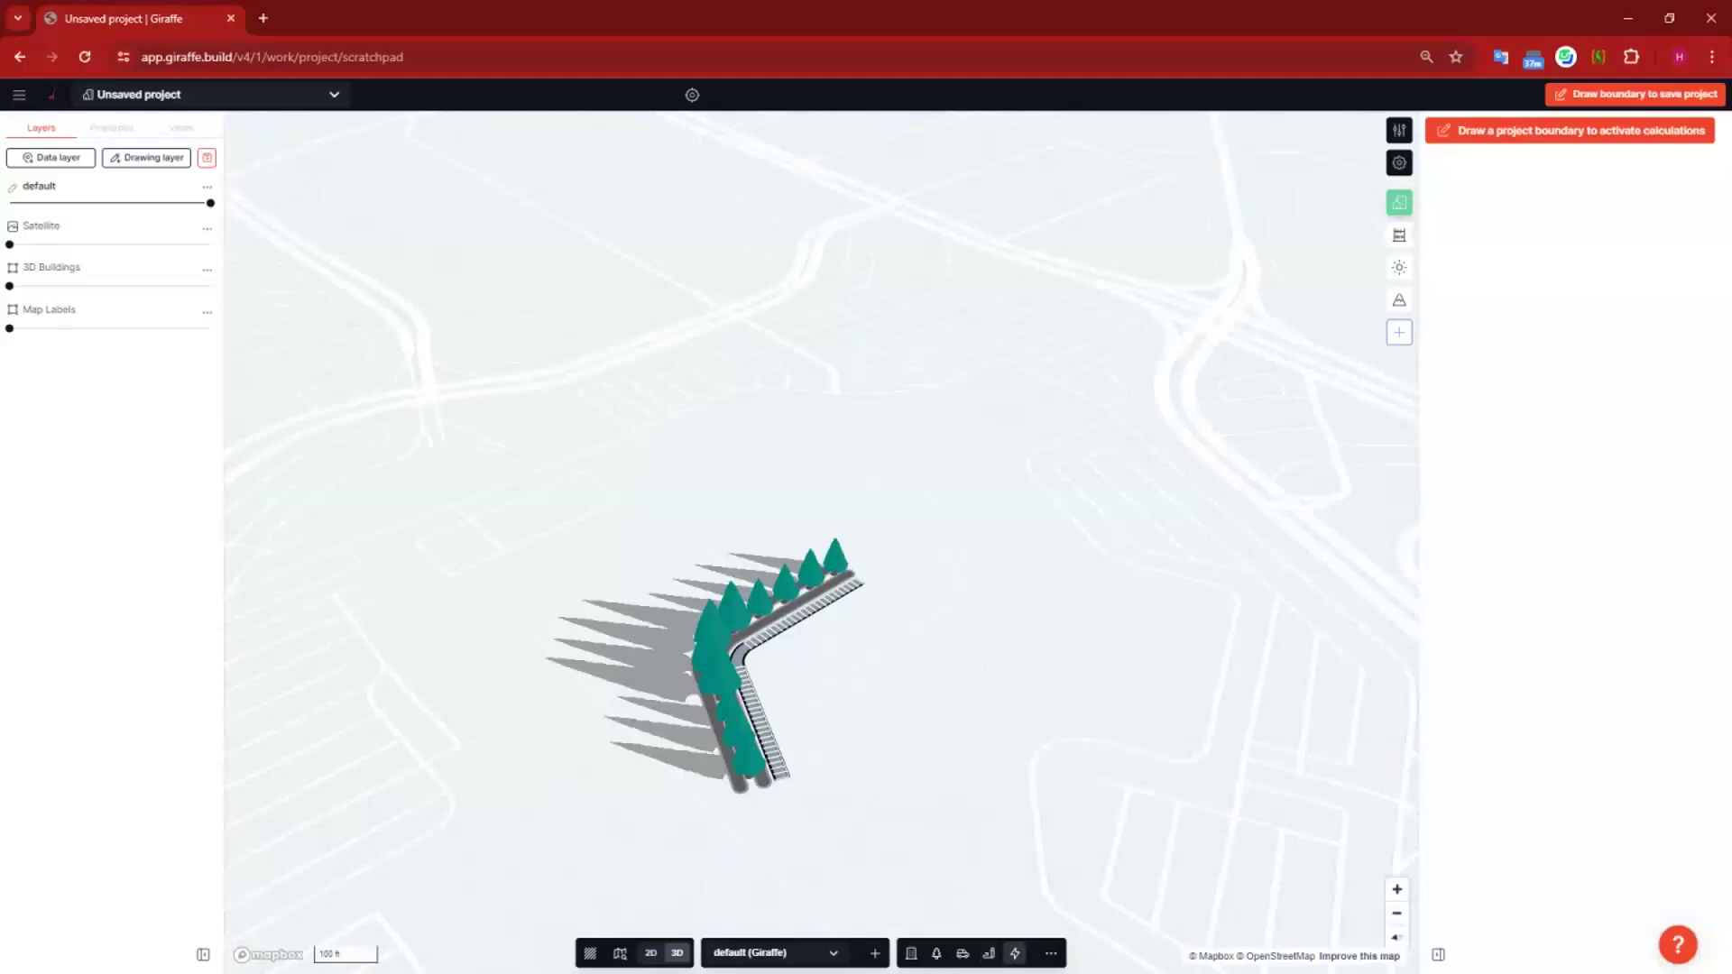
{"action": "left_click", "coordinate": [1015, 954]}
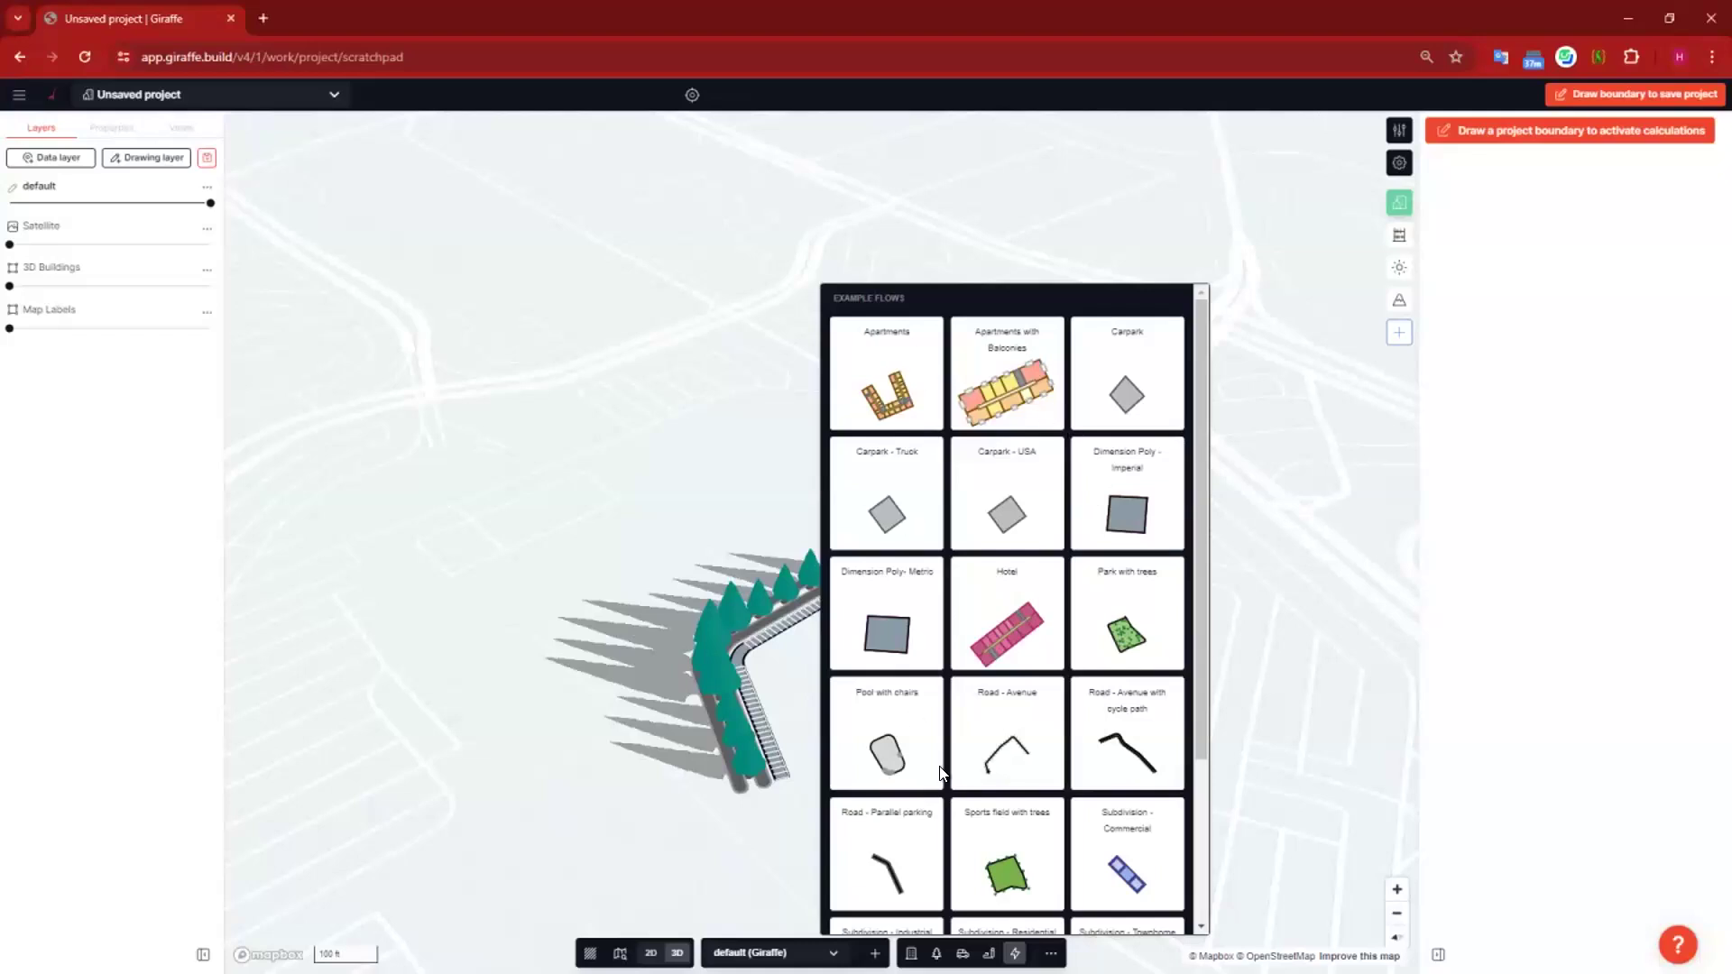
{"action": "scroll", "coordinate": [1147, 770], "scroll_direction": "down", "scroll_amount": 3}
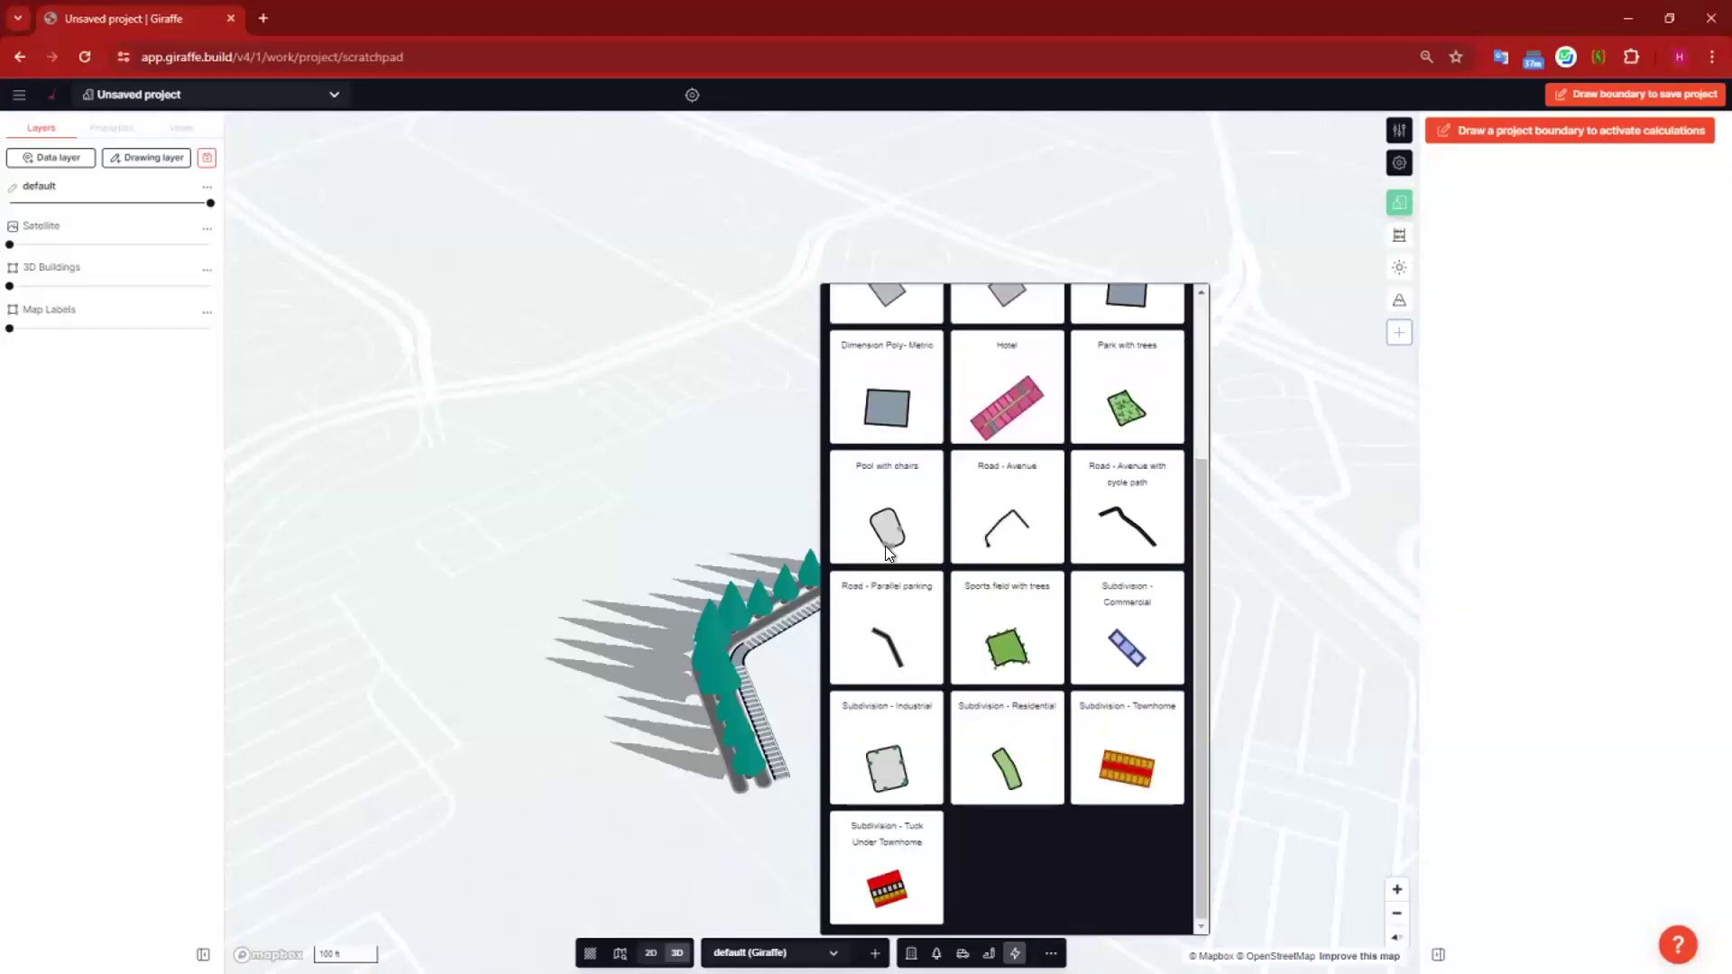
{"action": "scroll", "coordinate": [1158, 870], "scroll_direction": "up", "scroll_amount": 3}
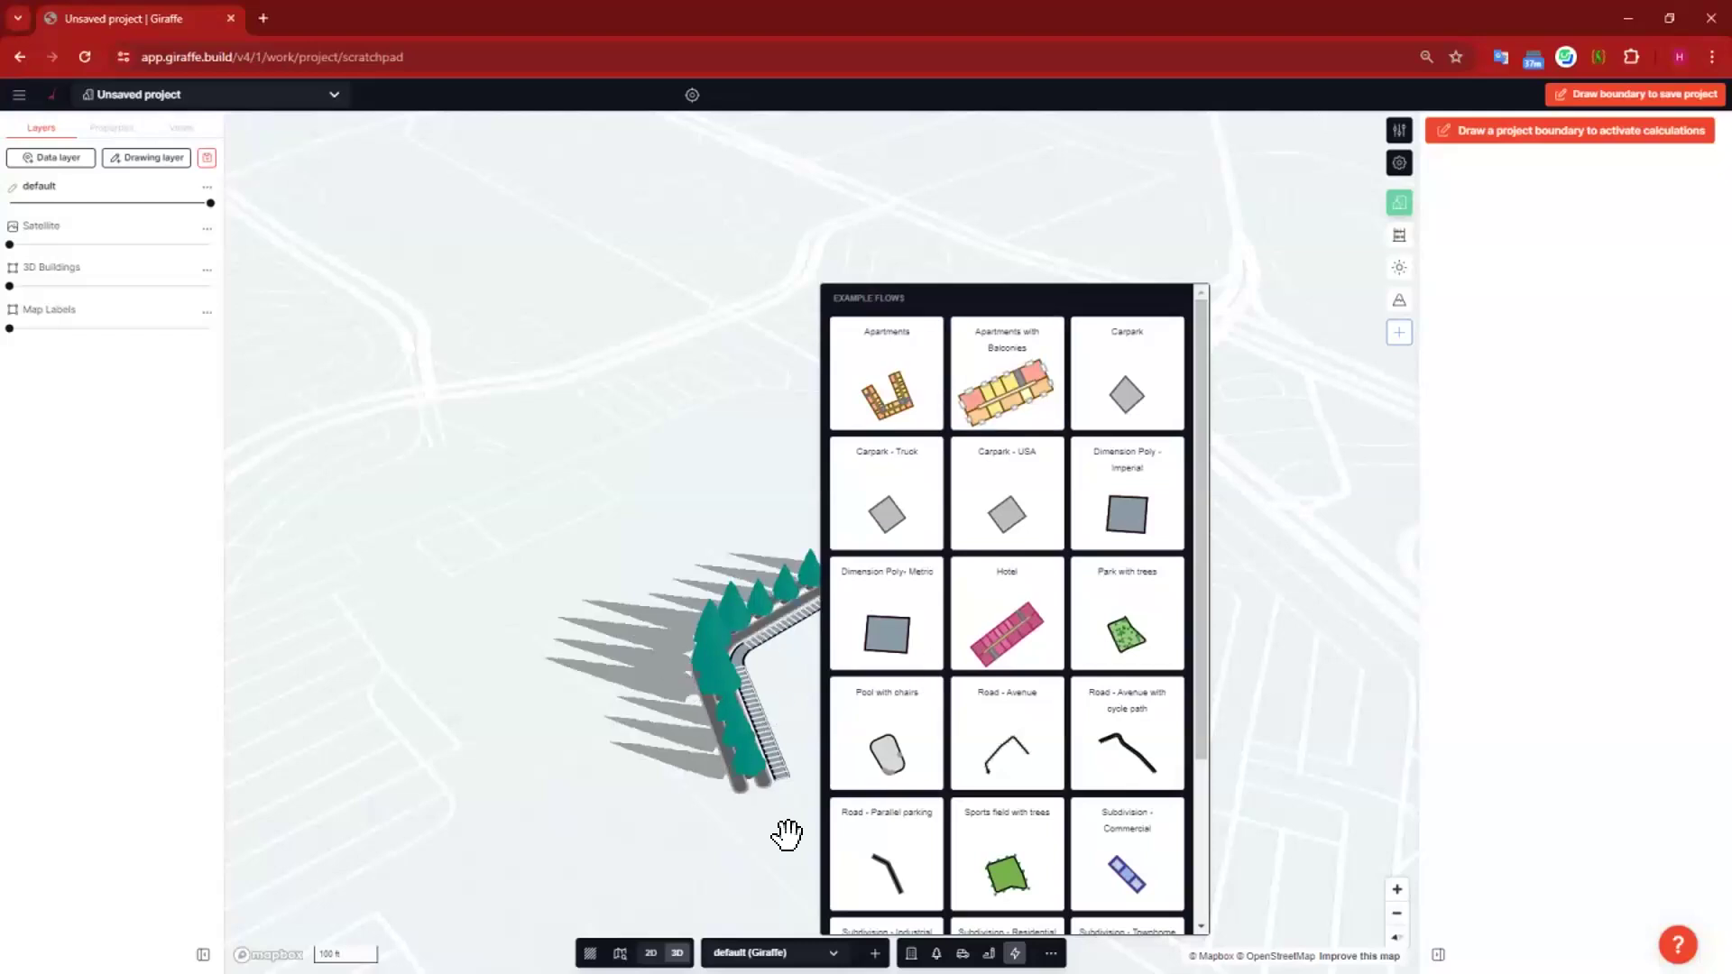
{"action": "left_click", "coordinate": [690, 686]}
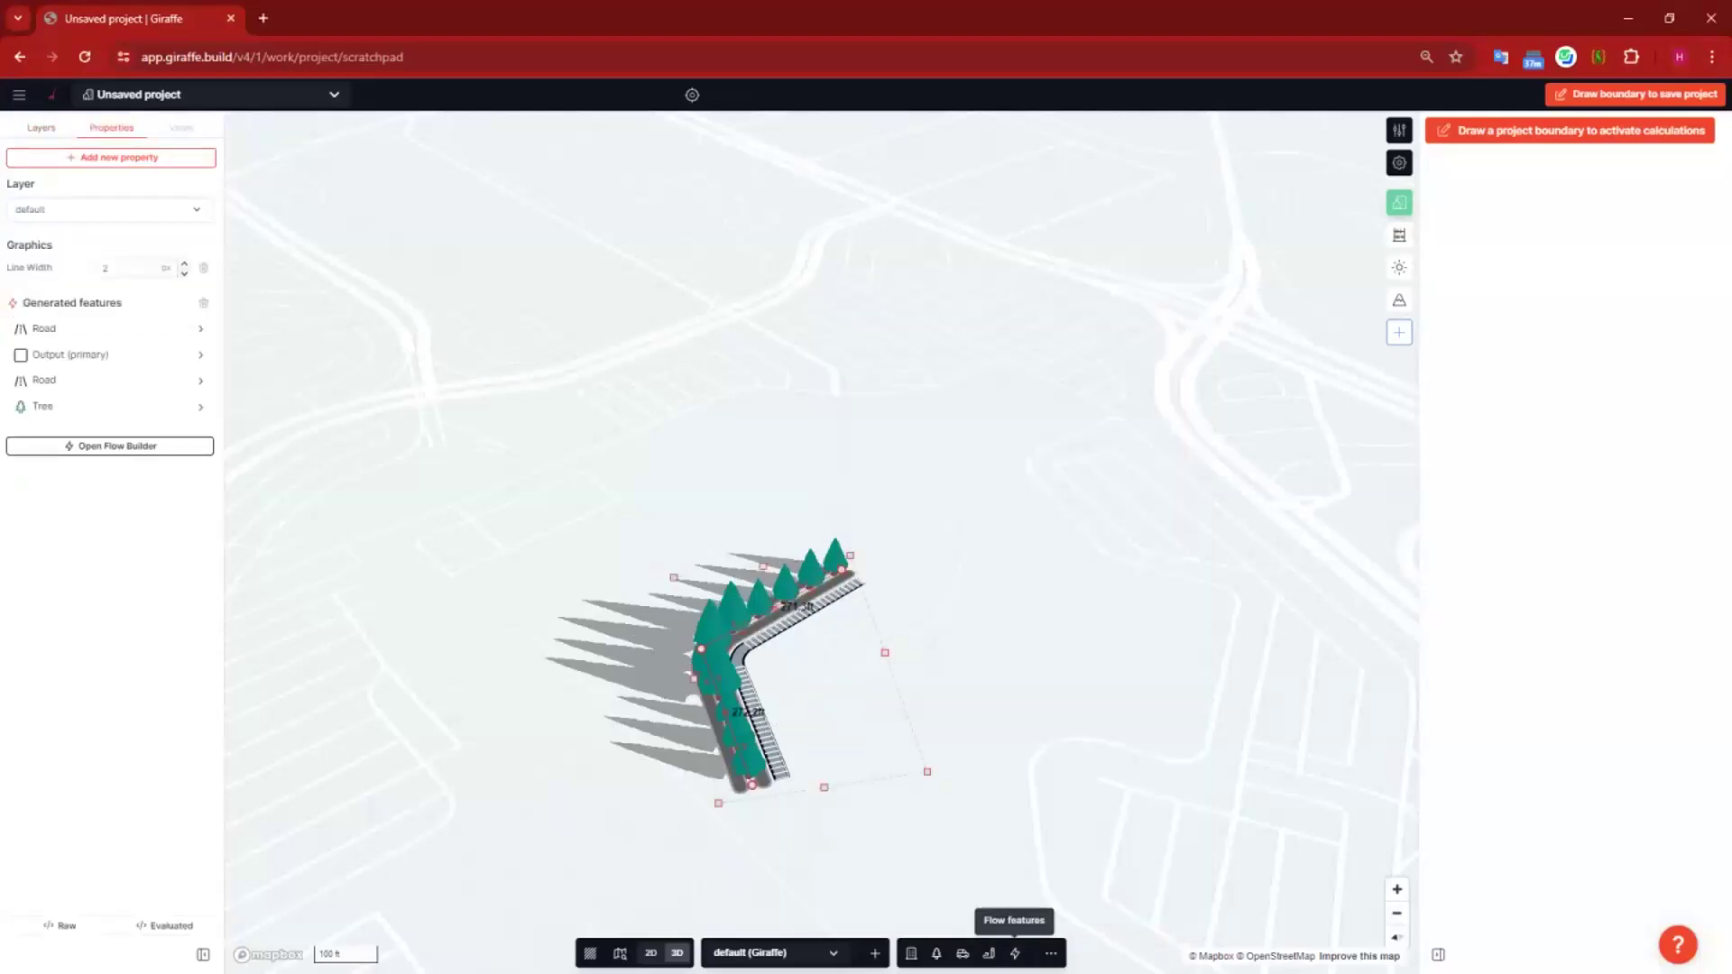
{"action": "left_click", "coordinate": [1014, 953]}
{"action": "scroll", "coordinate": [1112, 516], "scroll_direction": "down", "scroll_amount": 5}
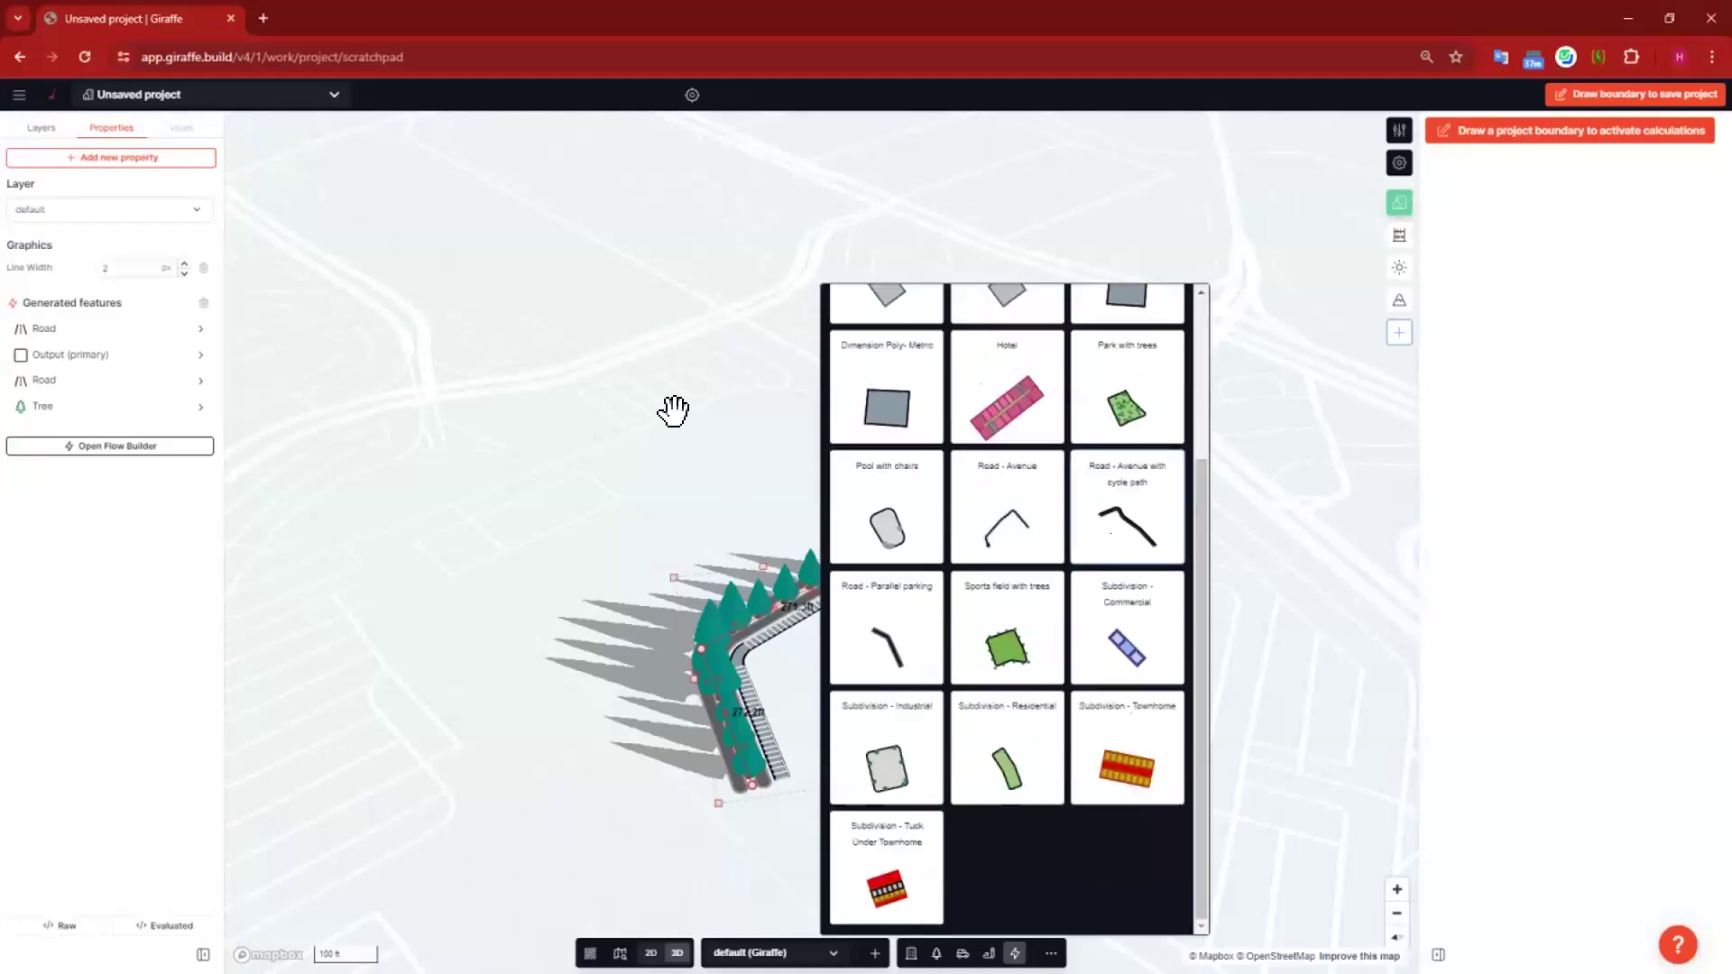
{"action": "left_click", "coordinate": [673, 452]}
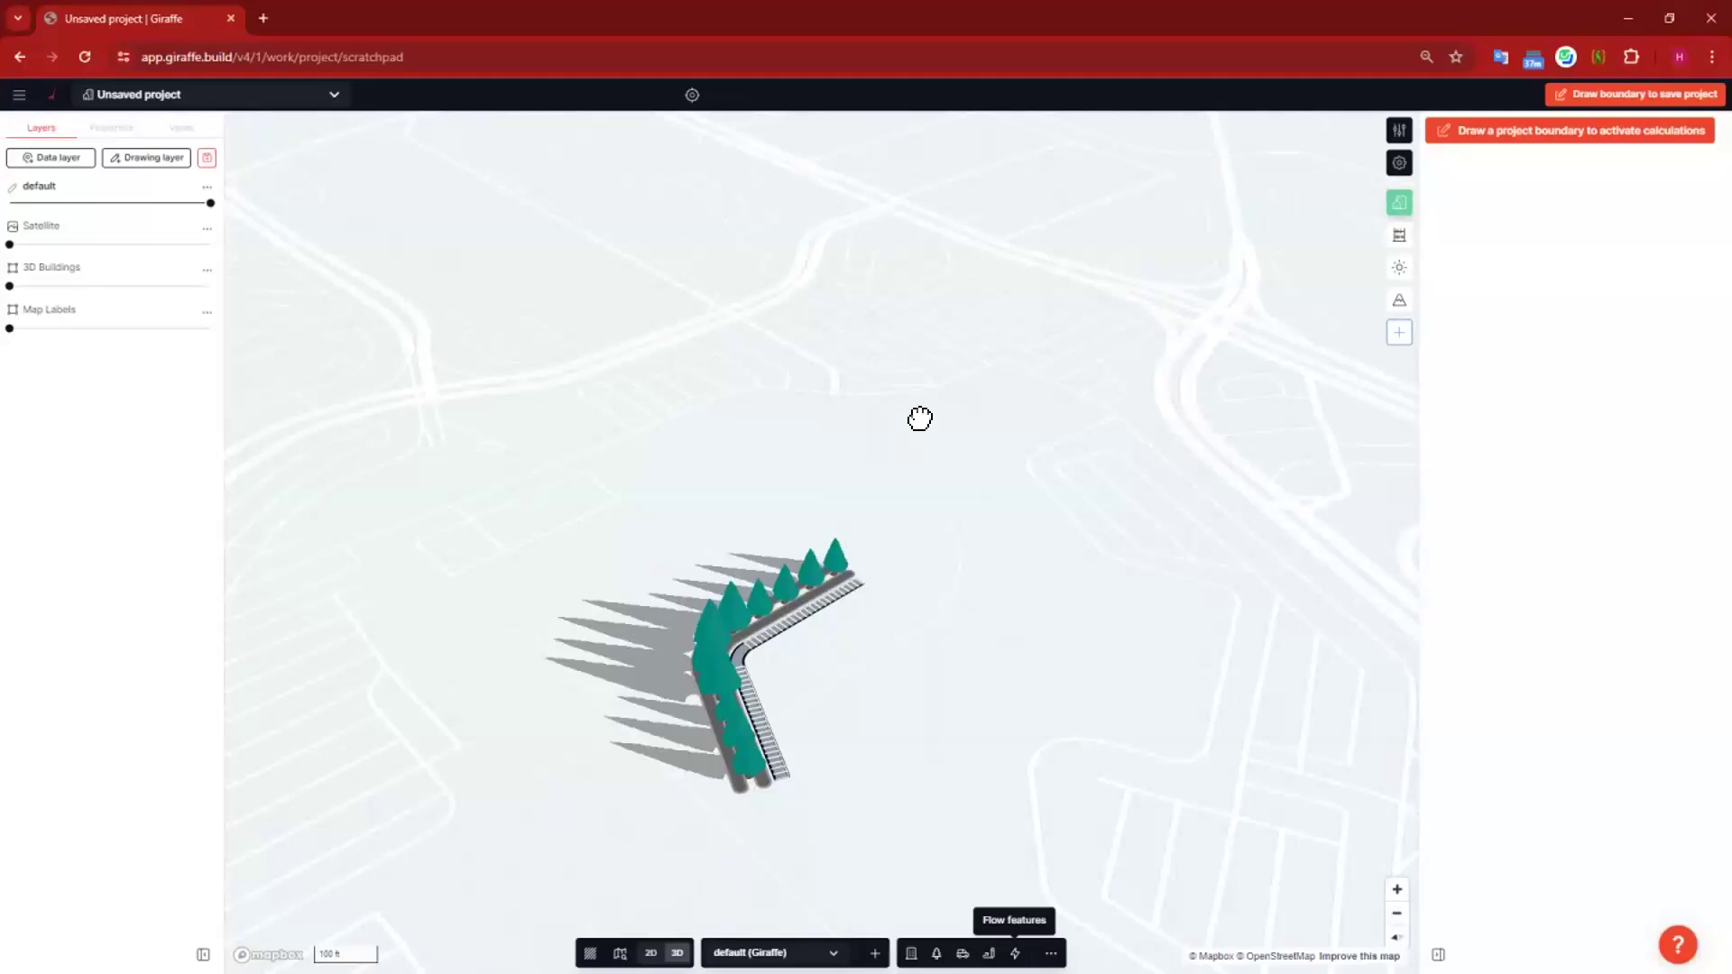
Step: Copy the N Gulph Rd line from the basemap's road-primary-navigation layer into the project as a drawn feature
{"action": "left_click_drag", "start_coordinate": [935, 425], "coordinate": [651, 448]}
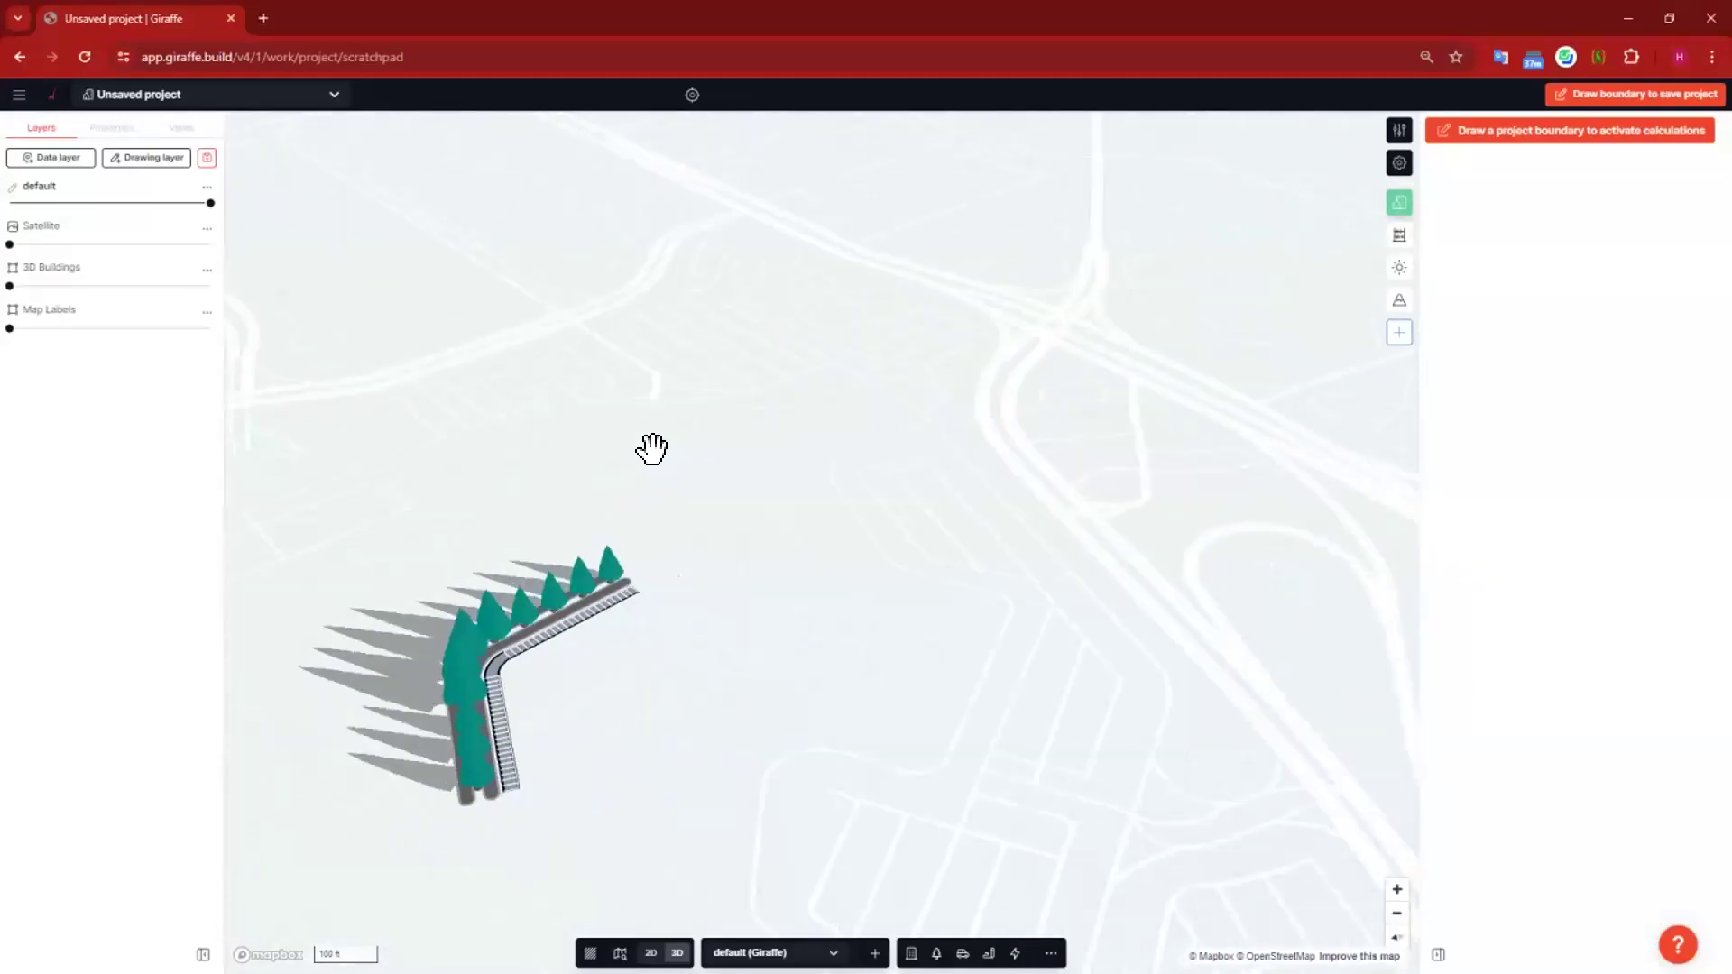
{"action": "right_click", "coordinate": [985, 539]}
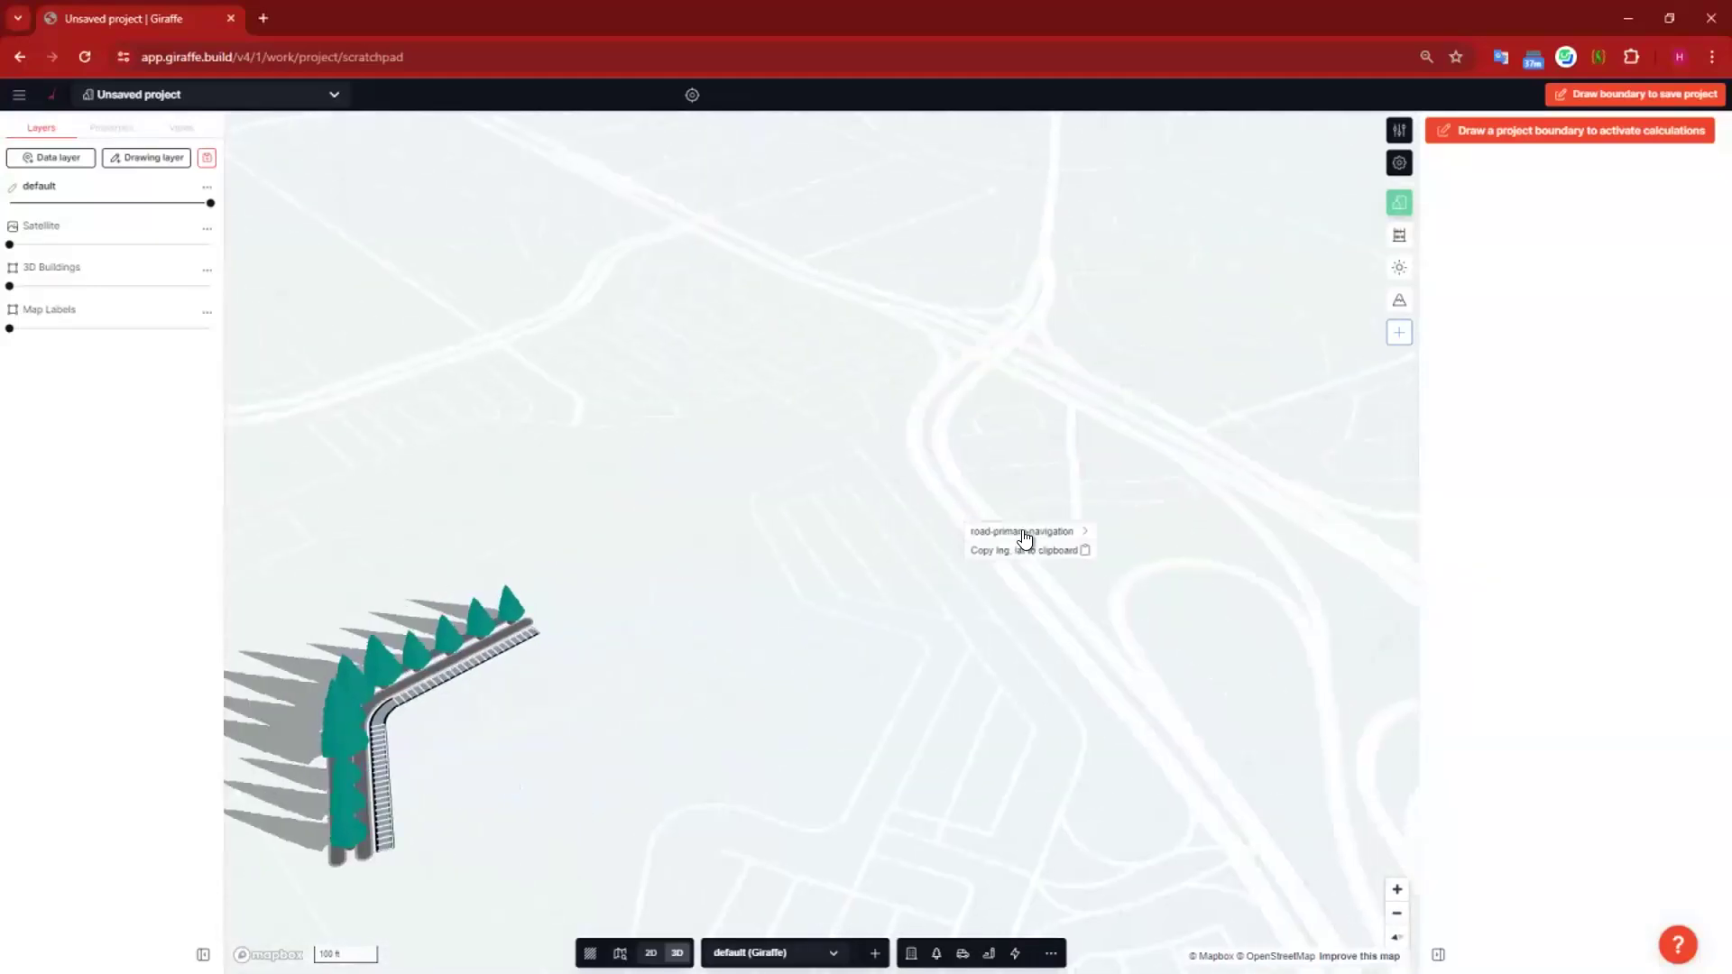
{"action": "left_click", "coordinate": [1173, 532]}
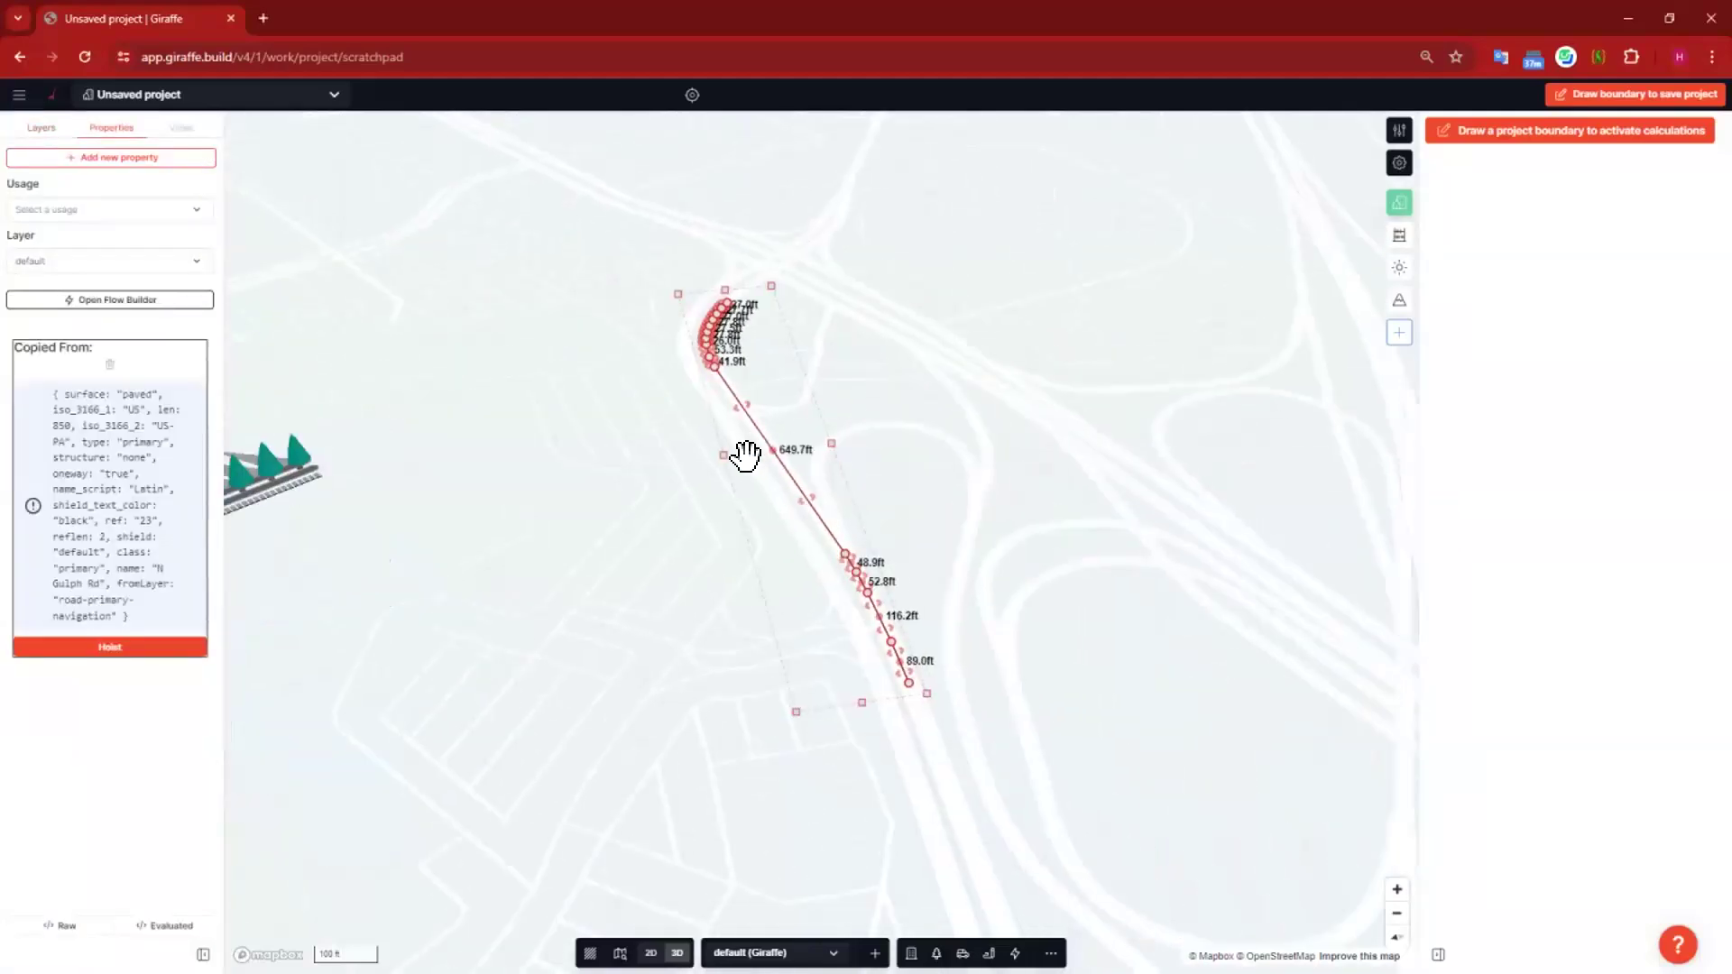
{"action": "right_click", "coordinate": [750, 460]}
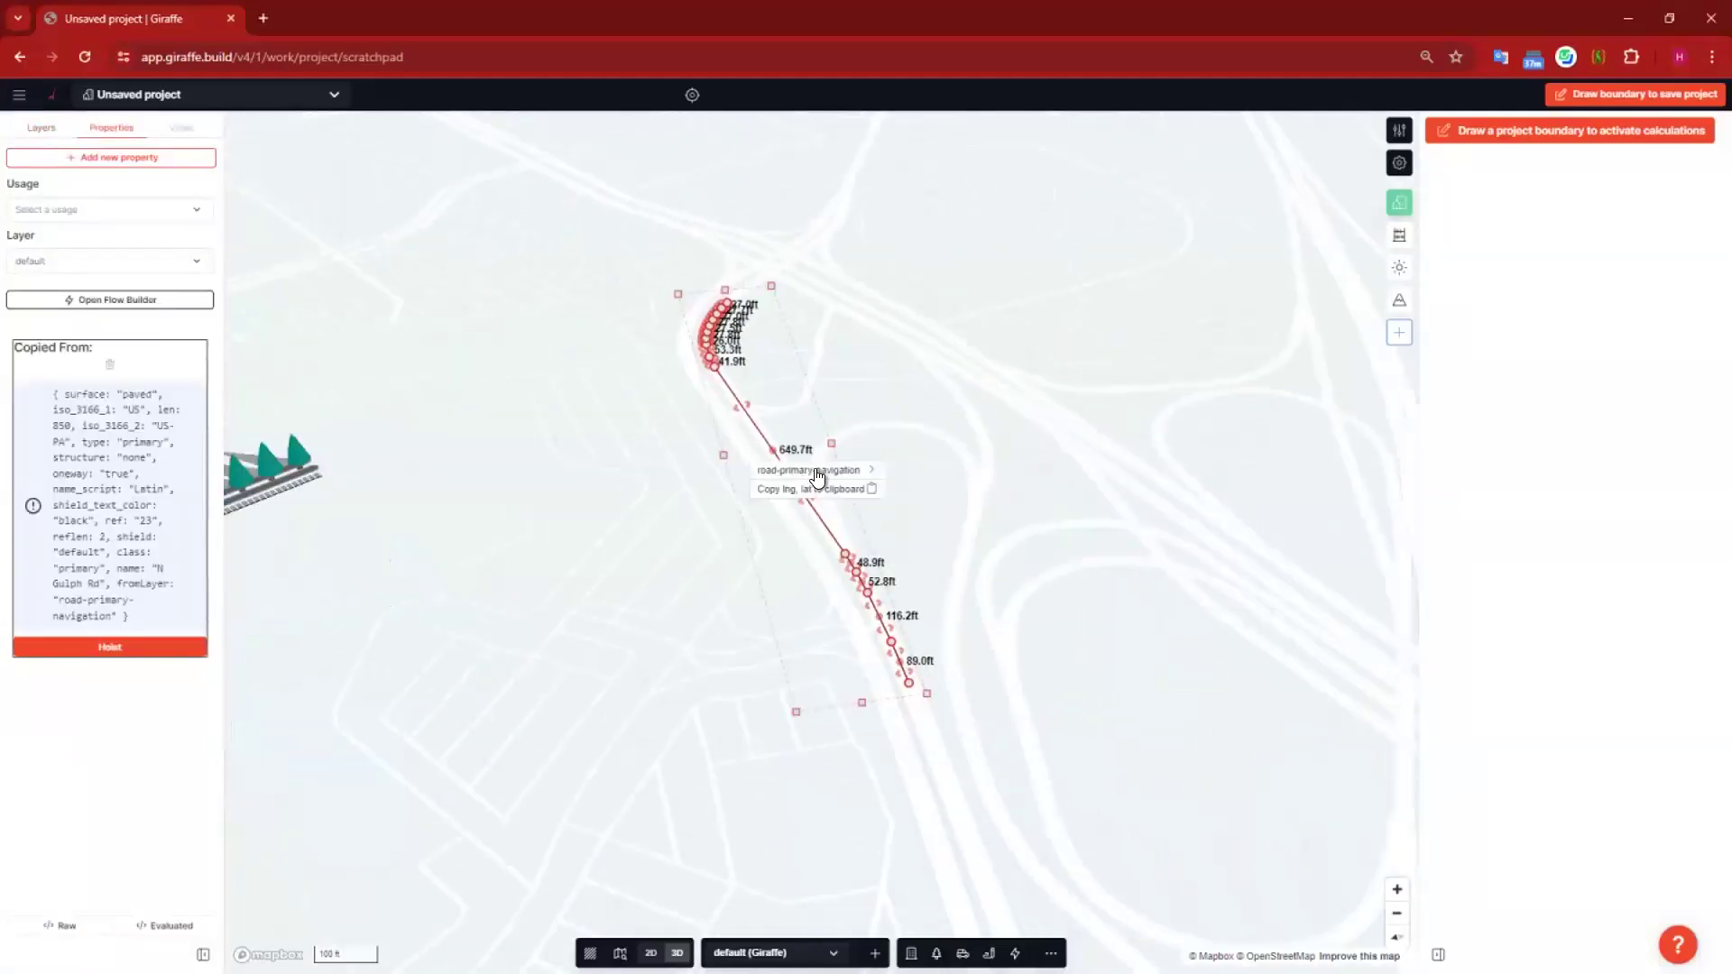
{"action": "left_click", "coordinate": [725, 374]}
{"action": "scroll", "coordinate": [724, 388], "scroll_direction": "up", "scroll_amount": 4}
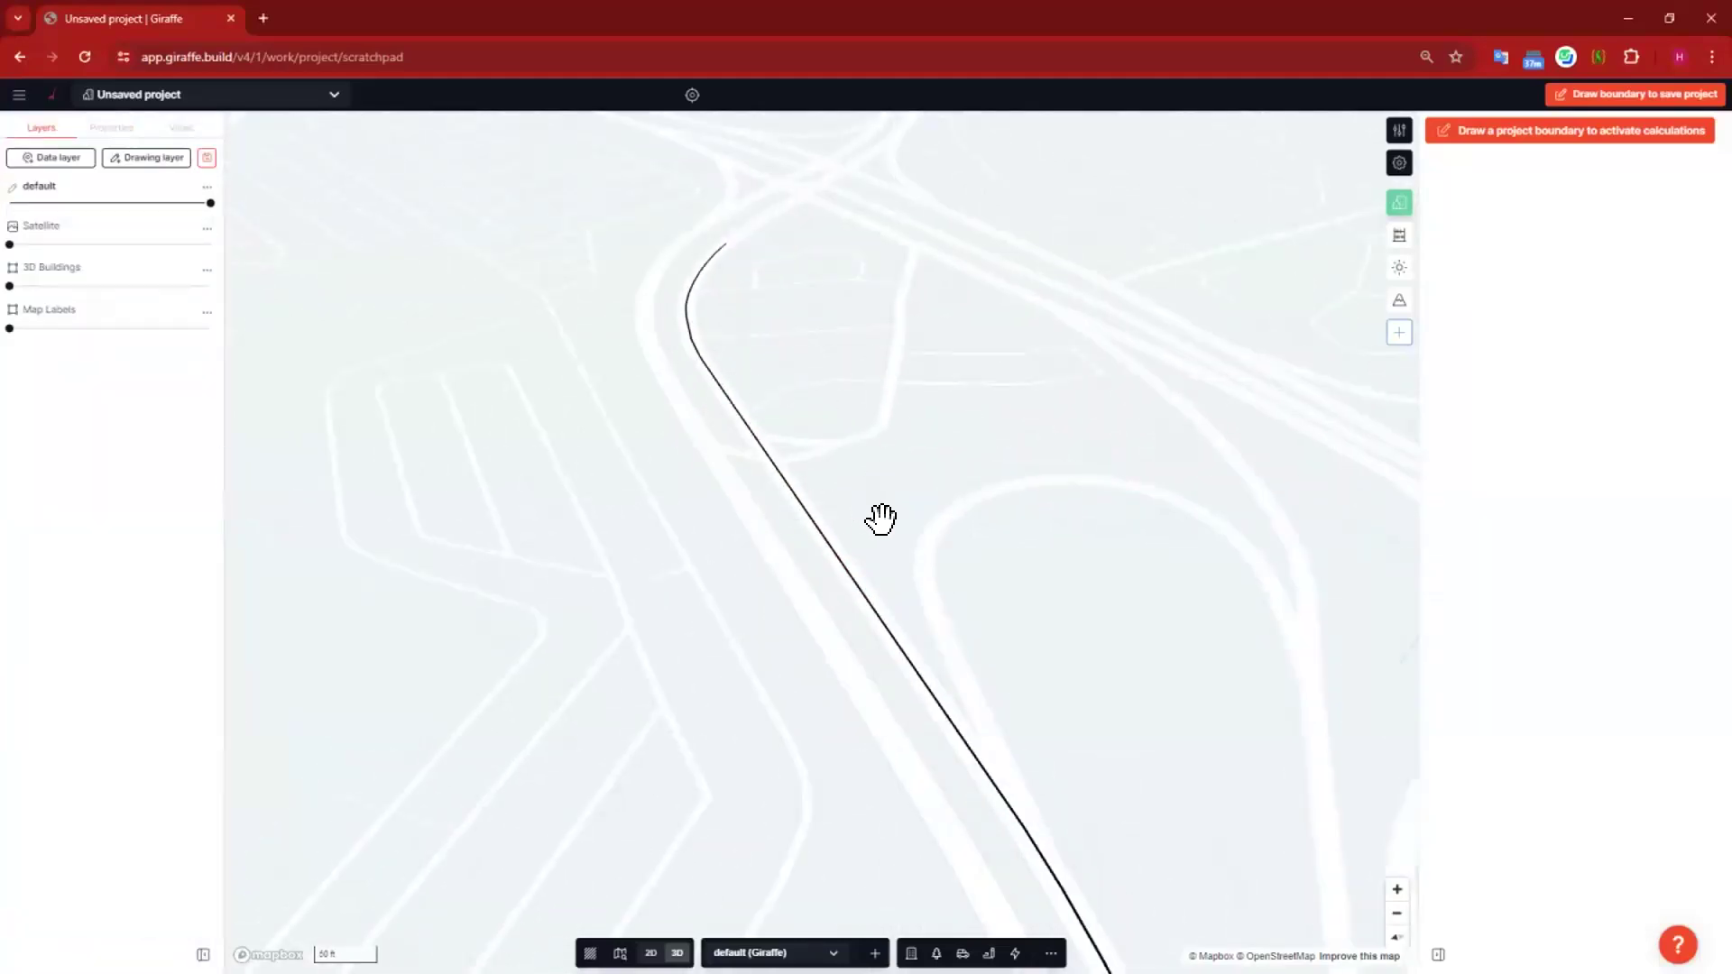
{"action": "left_click", "coordinate": [689, 322]}
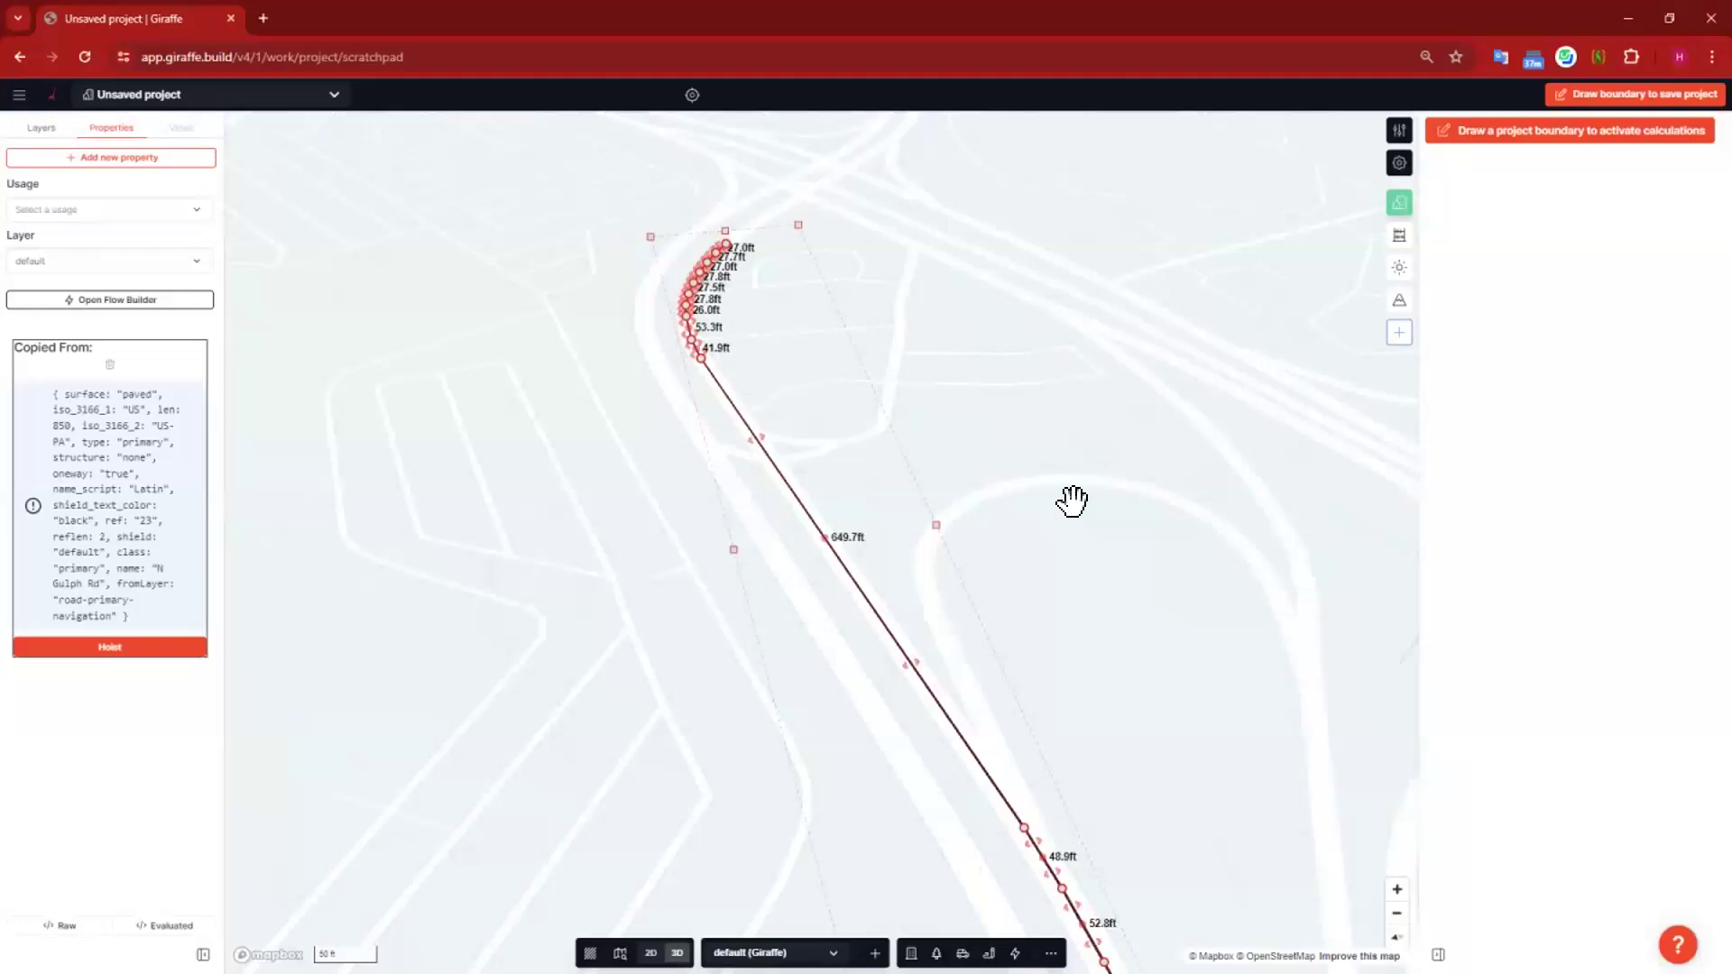
{"action": "scroll", "coordinate": [1044, 379], "scroll_direction": "down", "scroll_amount": 3}
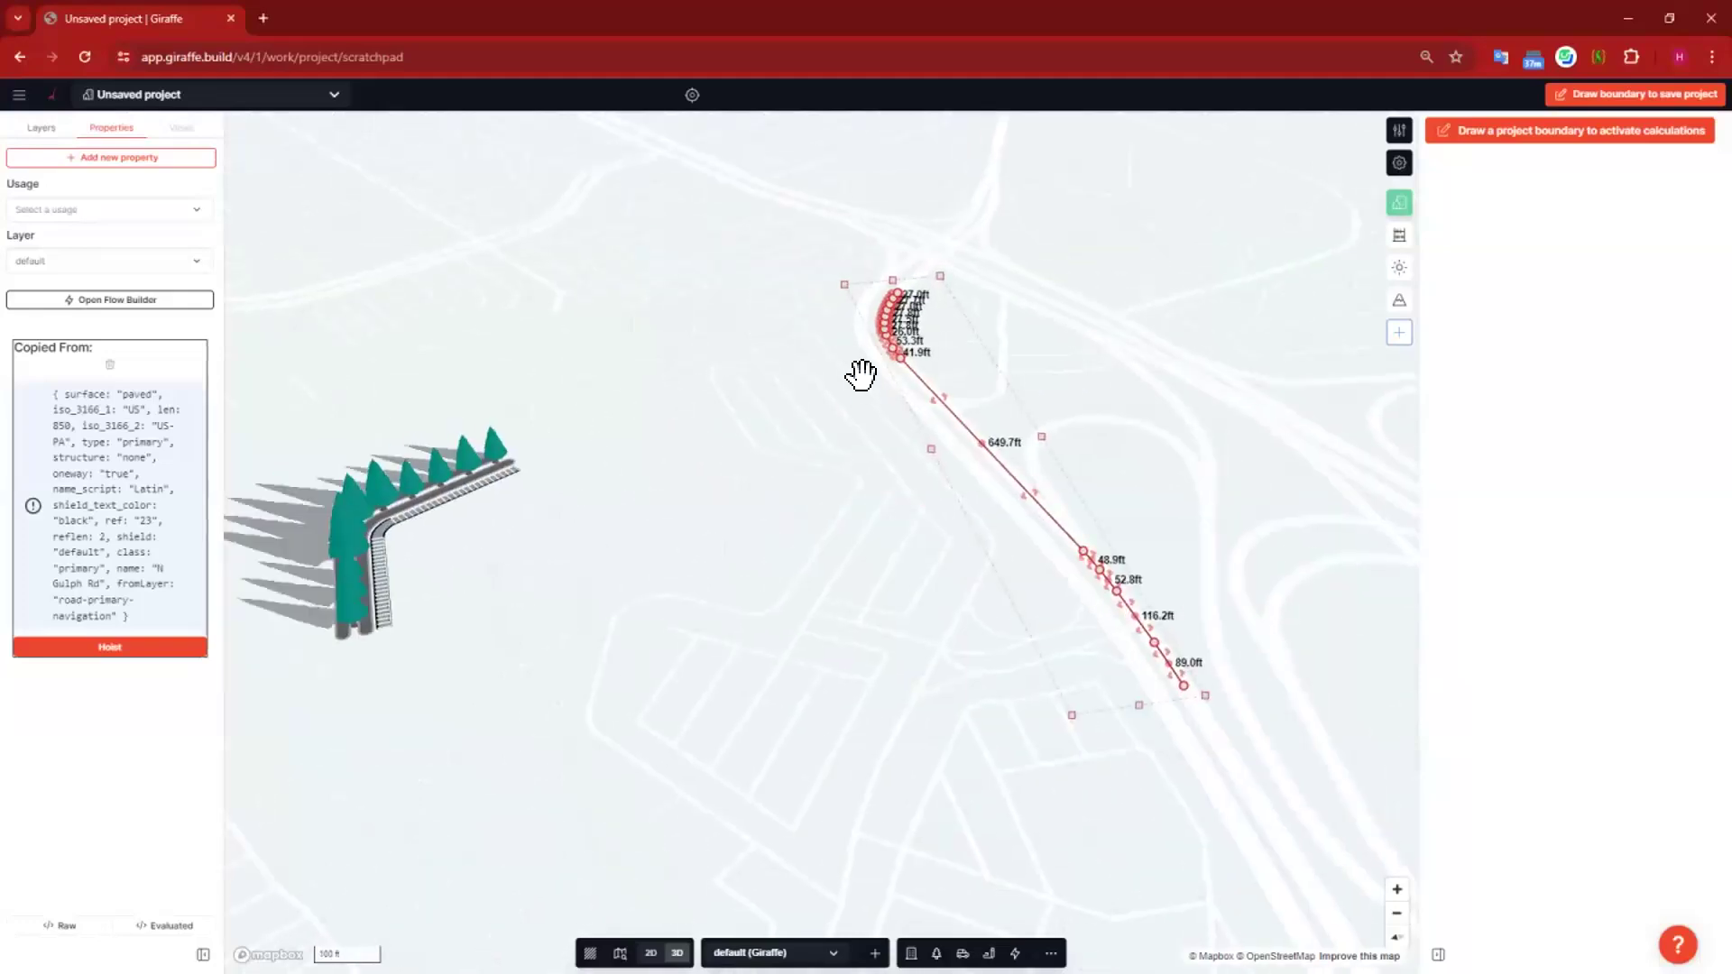
Step: Copy two more road lines from the basemap near the interchange into the project, including the S Gulph Rd line
{"action": "left_click_drag", "start_coordinate": [860, 375], "coordinate": [860, 335]}
{"action": "right_click", "coordinate": [862, 340]}
{"action": "mouse_move", "coordinate": [952, 351]}
{"action": "left_click", "coordinate": [1085, 352]}
{"action": "right_click", "coordinate": [906, 180]}
{"action": "mouse_move", "coordinate": [957, 188]}
{"action": "left_click", "coordinate": [1021, 187]}
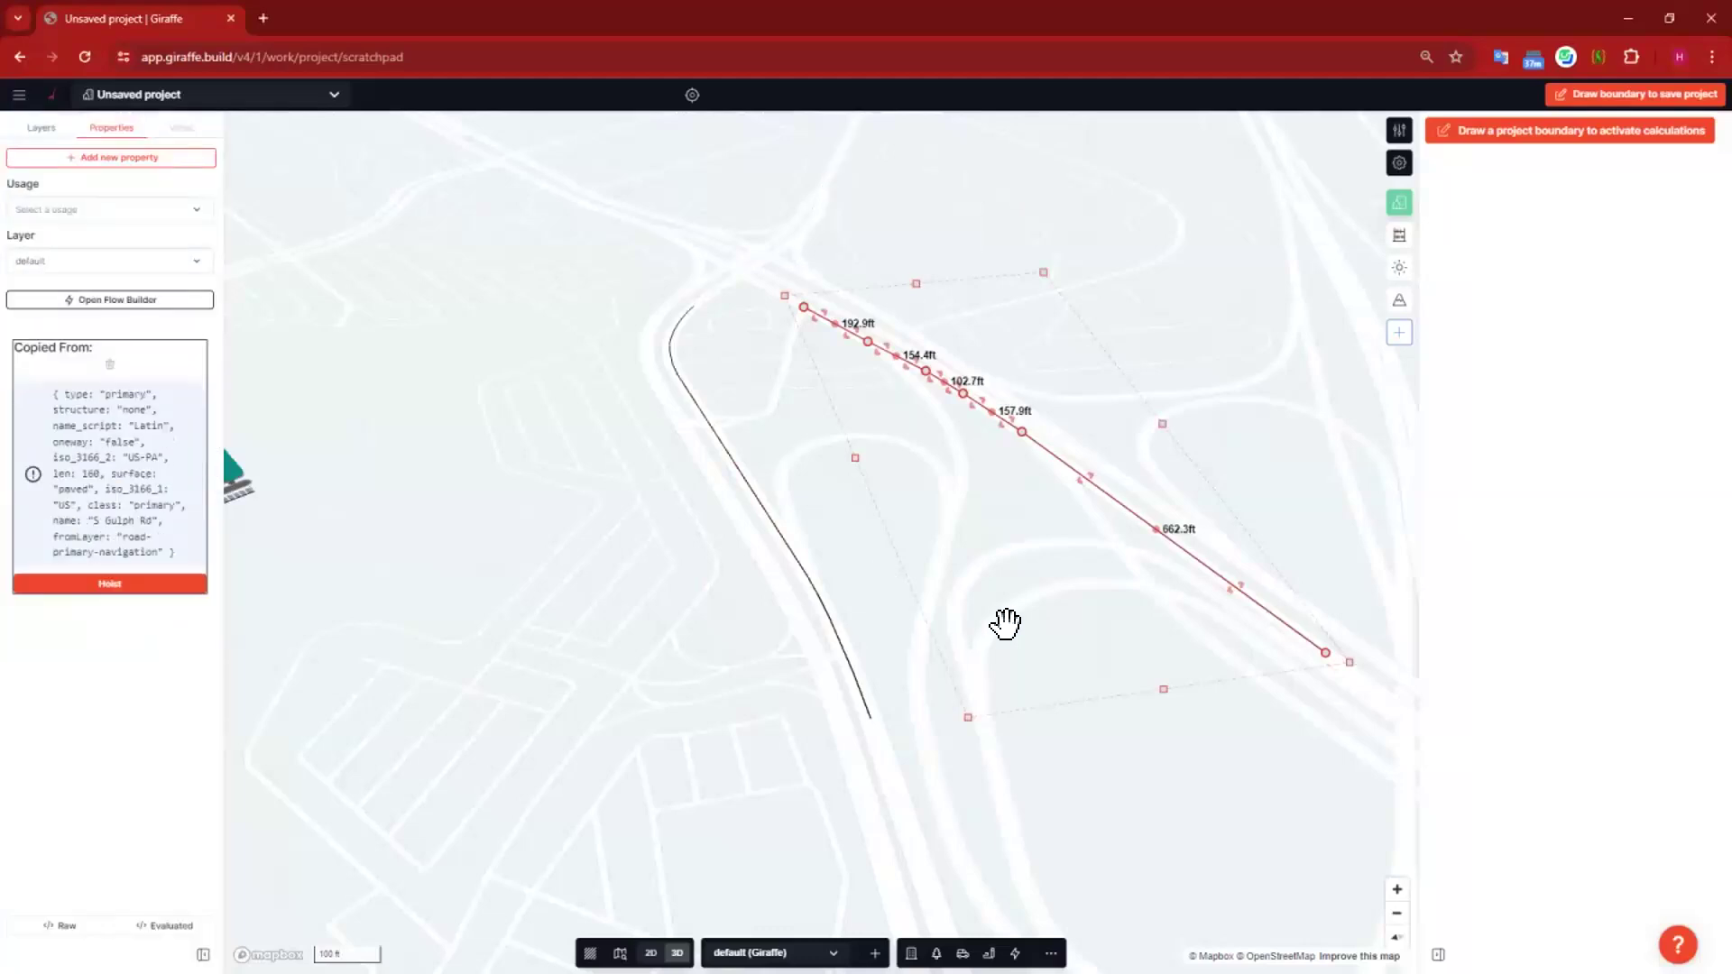
Step: Copy the Schuylkill Expy line from the basemap's road-motorway-trunk-navigation layer into the project
{"action": "scroll", "coordinate": [1015, 348], "scroll_direction": "down", "scroll_amount": 4}
{"action": "left_click", "coordinate": [1176, 467]}
{"action": "right_click", "coordinate": [1176, 470]}
{"action": "mouse_move", "coordinate": [1245, 475]}
{"action": "left_click", "coordinate": [1378, 478]}
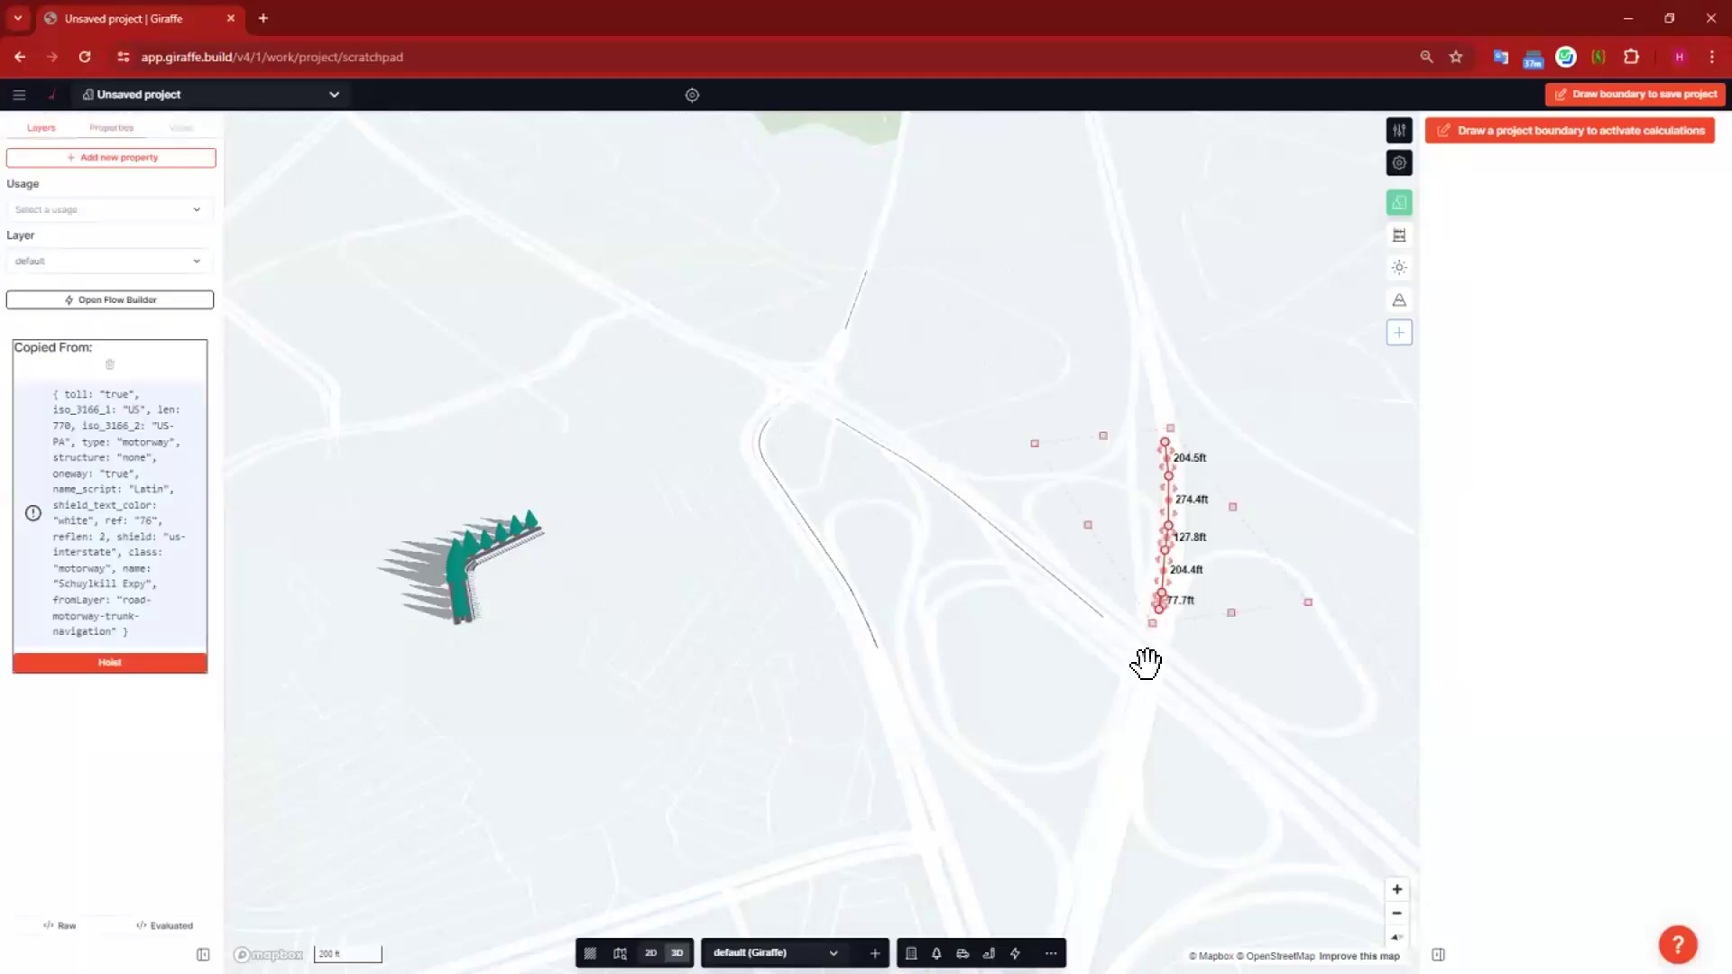
Step: Select the four copied road lines together and apply the tree-lined road's flow and properties to them
{"action": "left_click", "coordinate": [793, 150]}
{"action": "left_click_drag", "start_coordinate": [1249, 720], "coordinate": [739, 193], "text": "shift"}
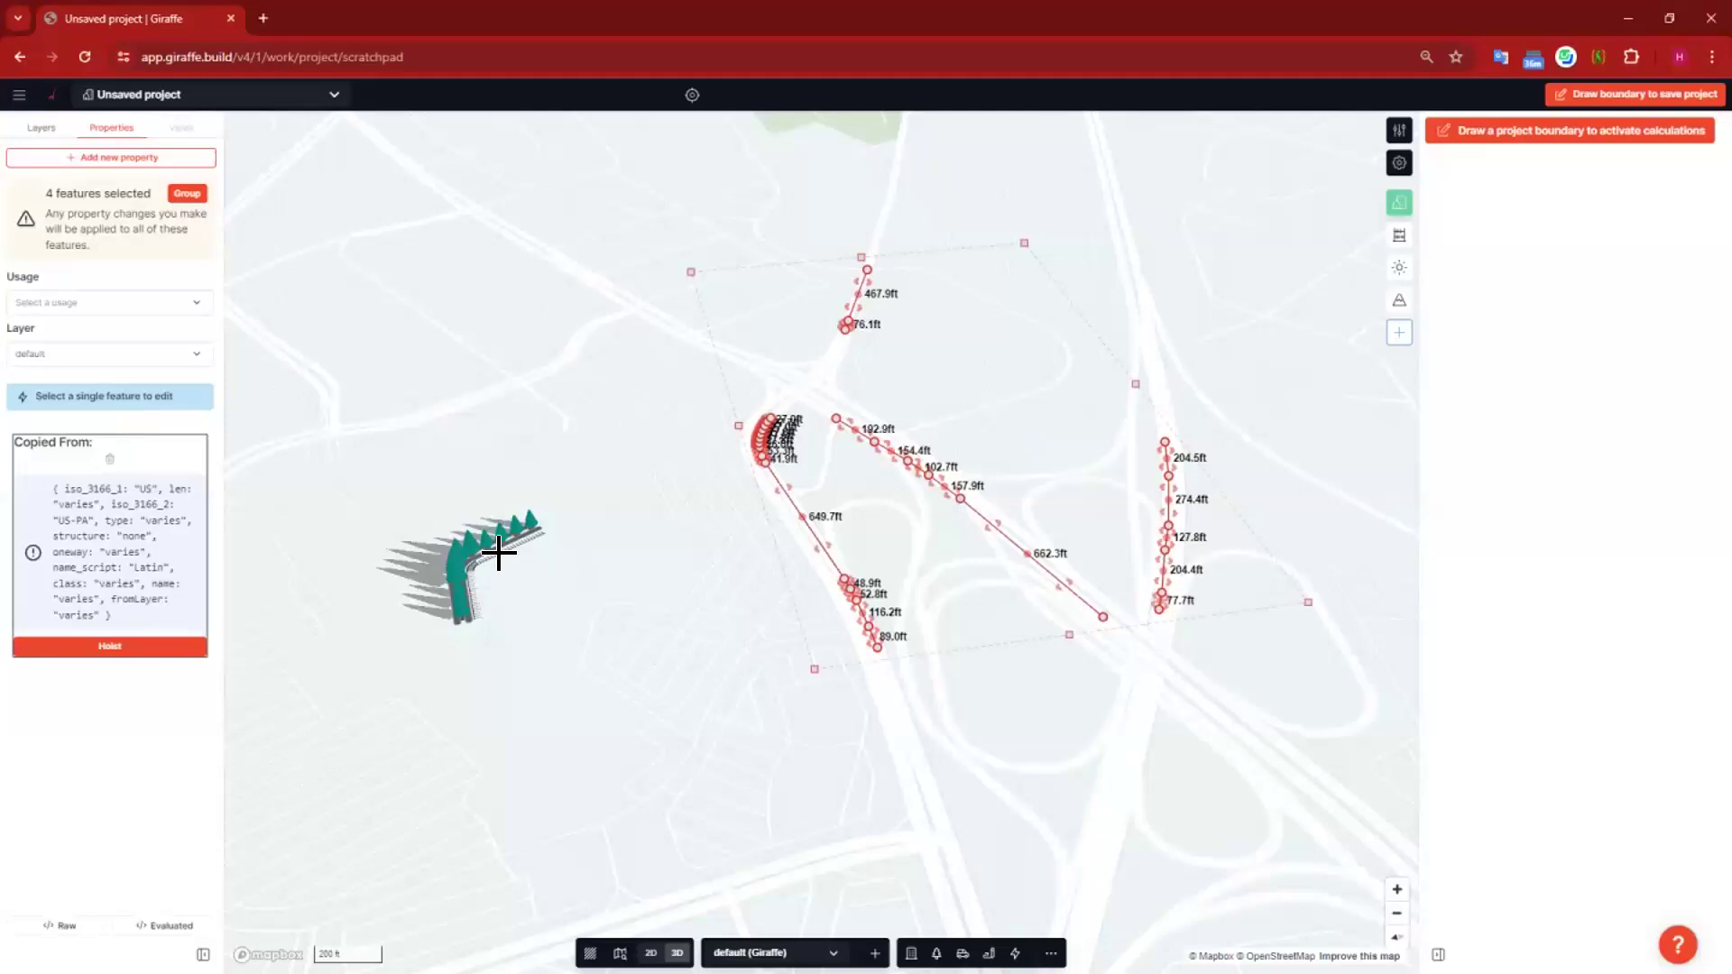
{"action": "left_click", "coordinate": [491, 547], "text": "shift"}
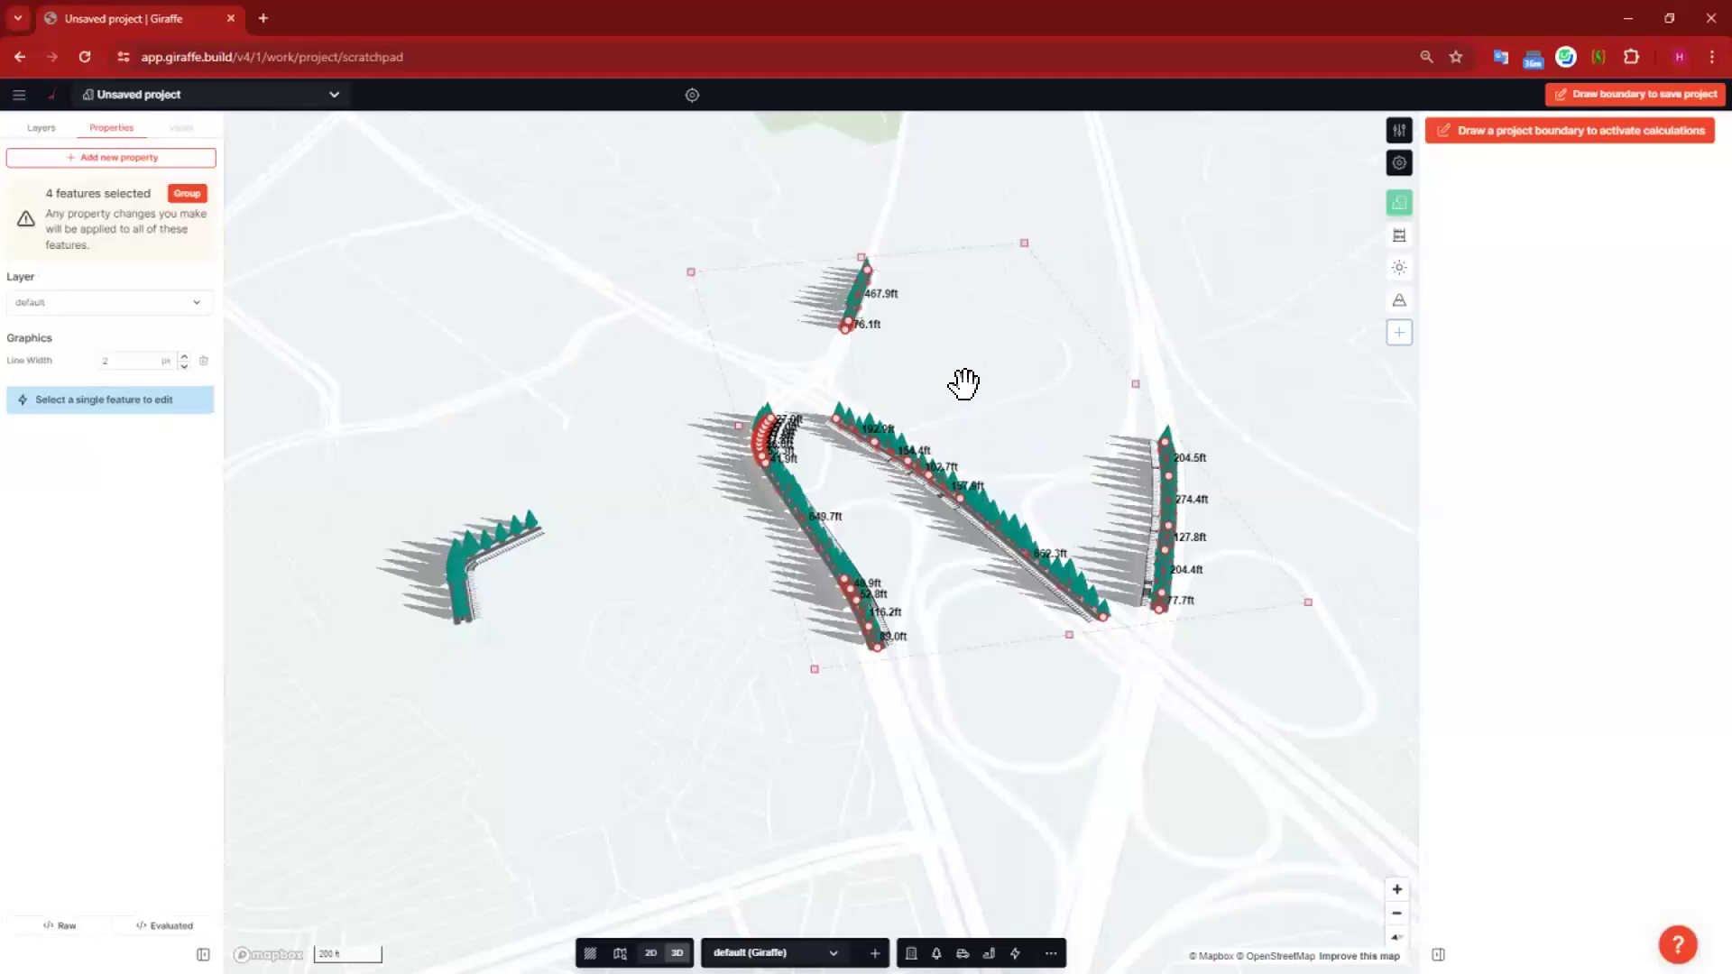
{"action": "left_click", "coordinate": [1126, 713]}
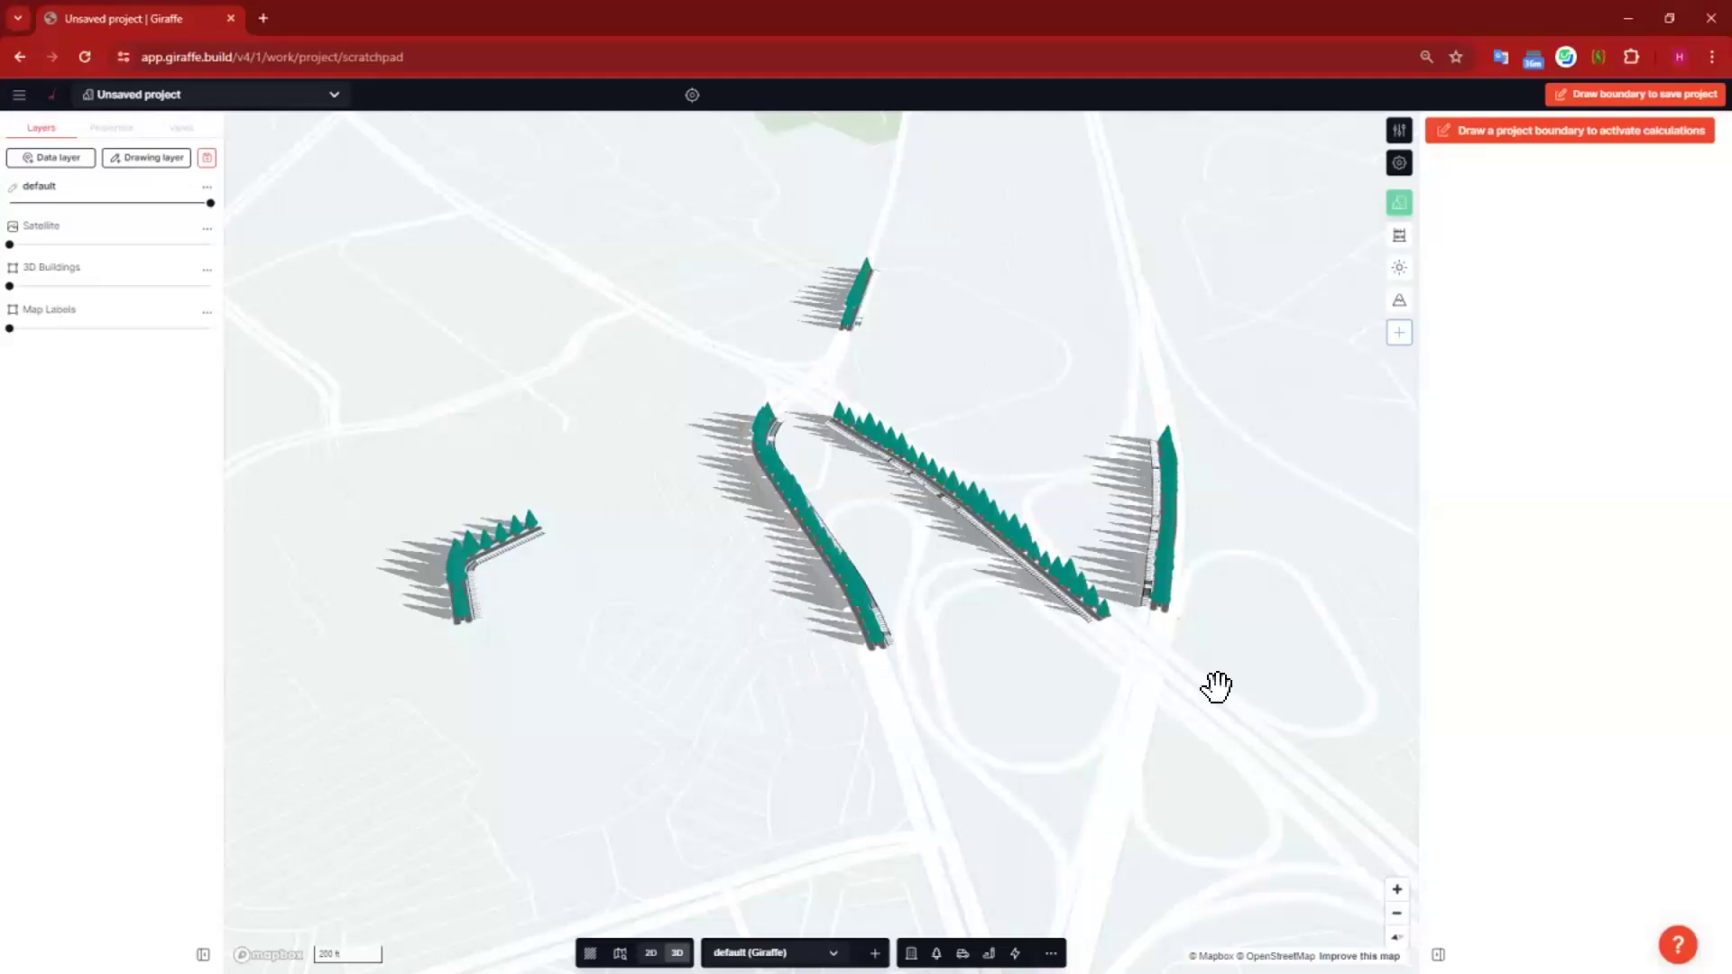
Step: Delete the four copied road lines, keeping the original tree-lined road
{"action": "left_click_drag", "start_coordinate": [1209, 749], "coordinate": [673, 197], "text": "shift"}
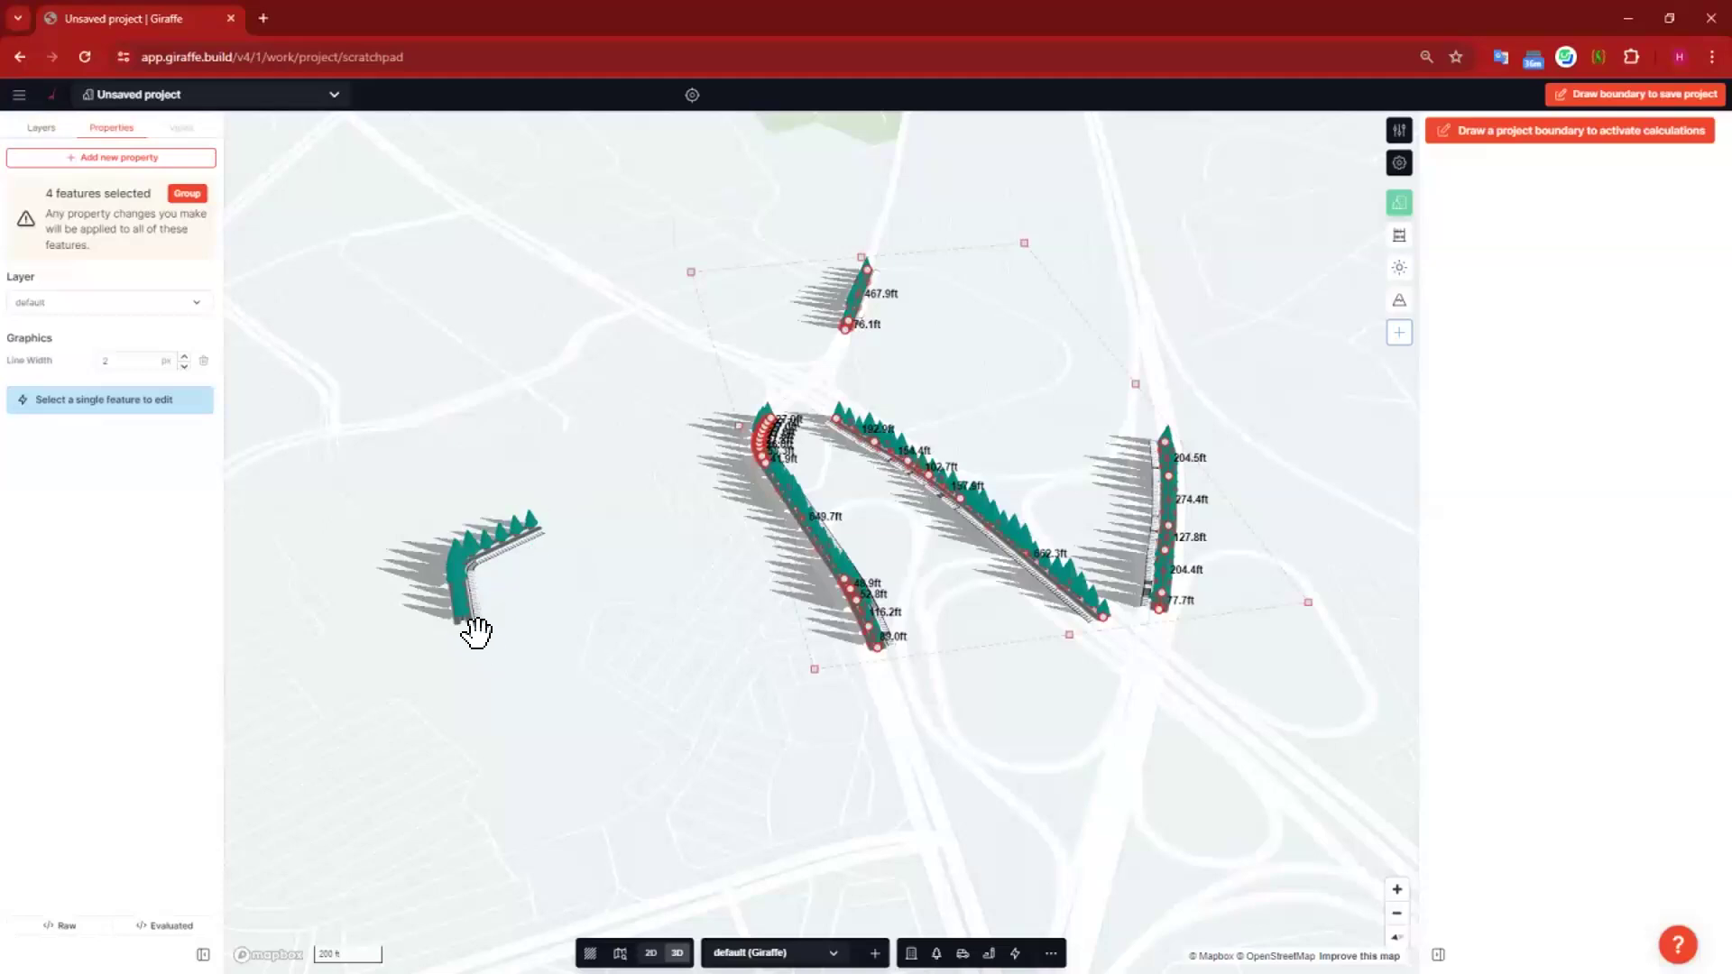
{"action": "left_click", "coordinate": [436, 630]}
{"action": "left_click_drag", "start_coordinate": [1256, 746], "coordinate": [672, 220], "text": "shift"}
{"action": "key", "text": "Delete"}
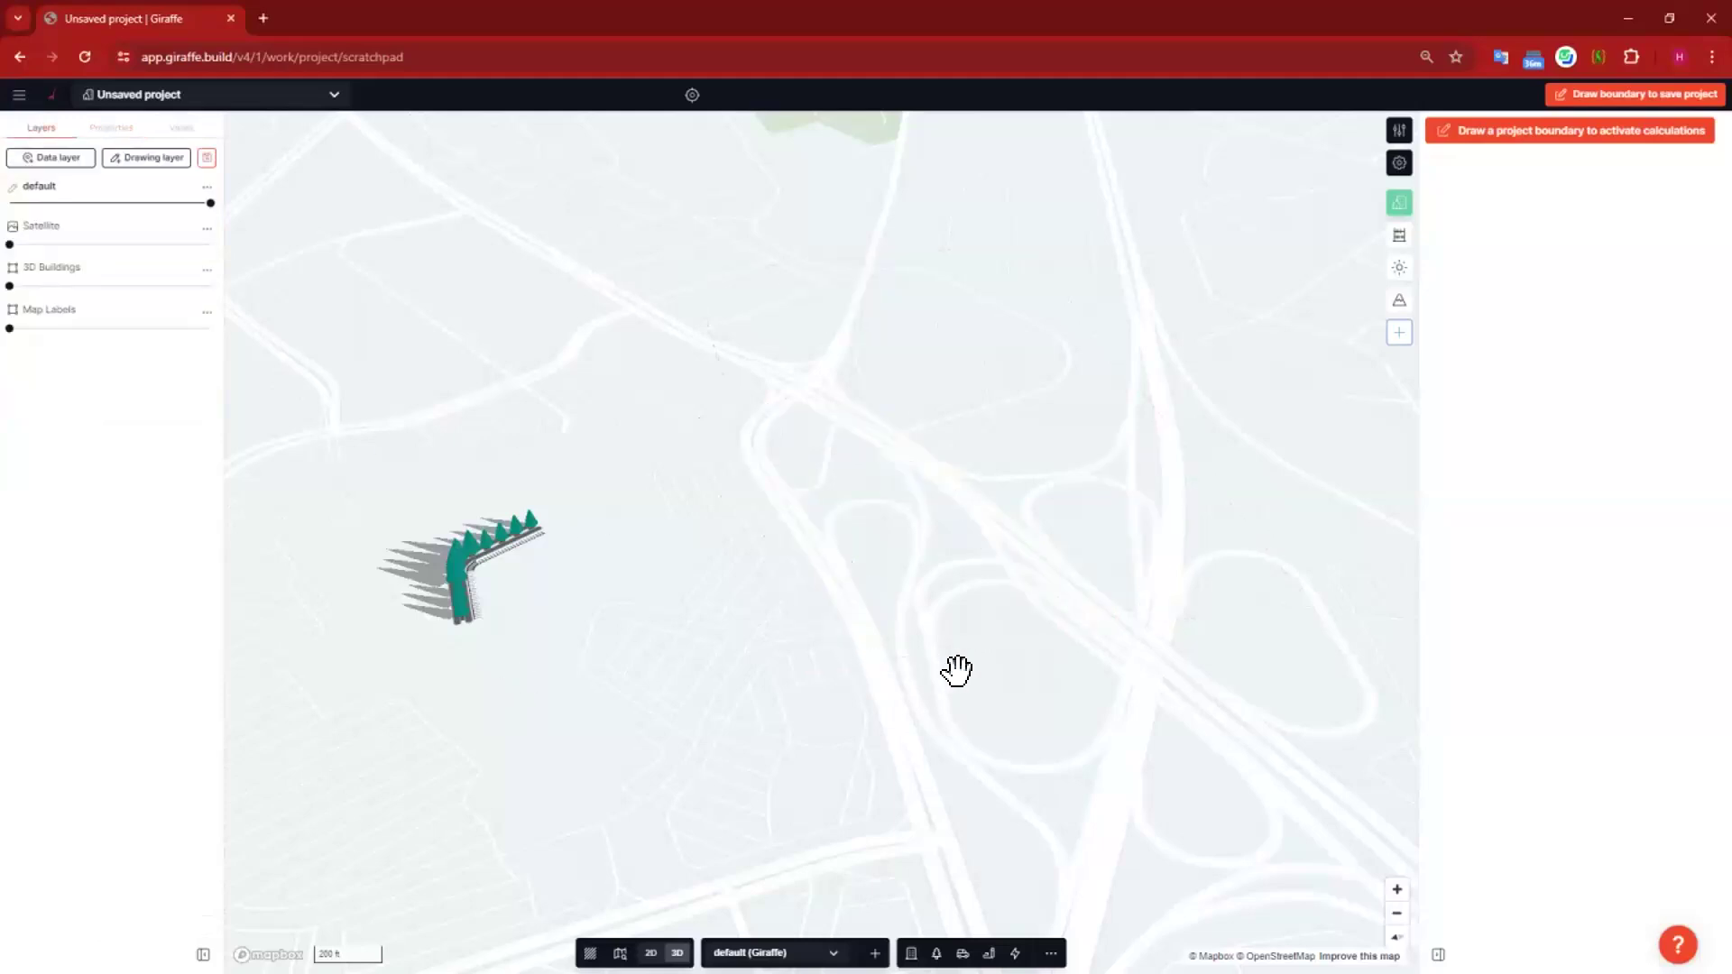
Step: Examine the tree-lined road up close and review its whole transform chain in the Flow Builder, leaving without saving changes
{"action": "left_click_drag", "start_coordinate": [677, 559], "coordinate": [716, 595]}
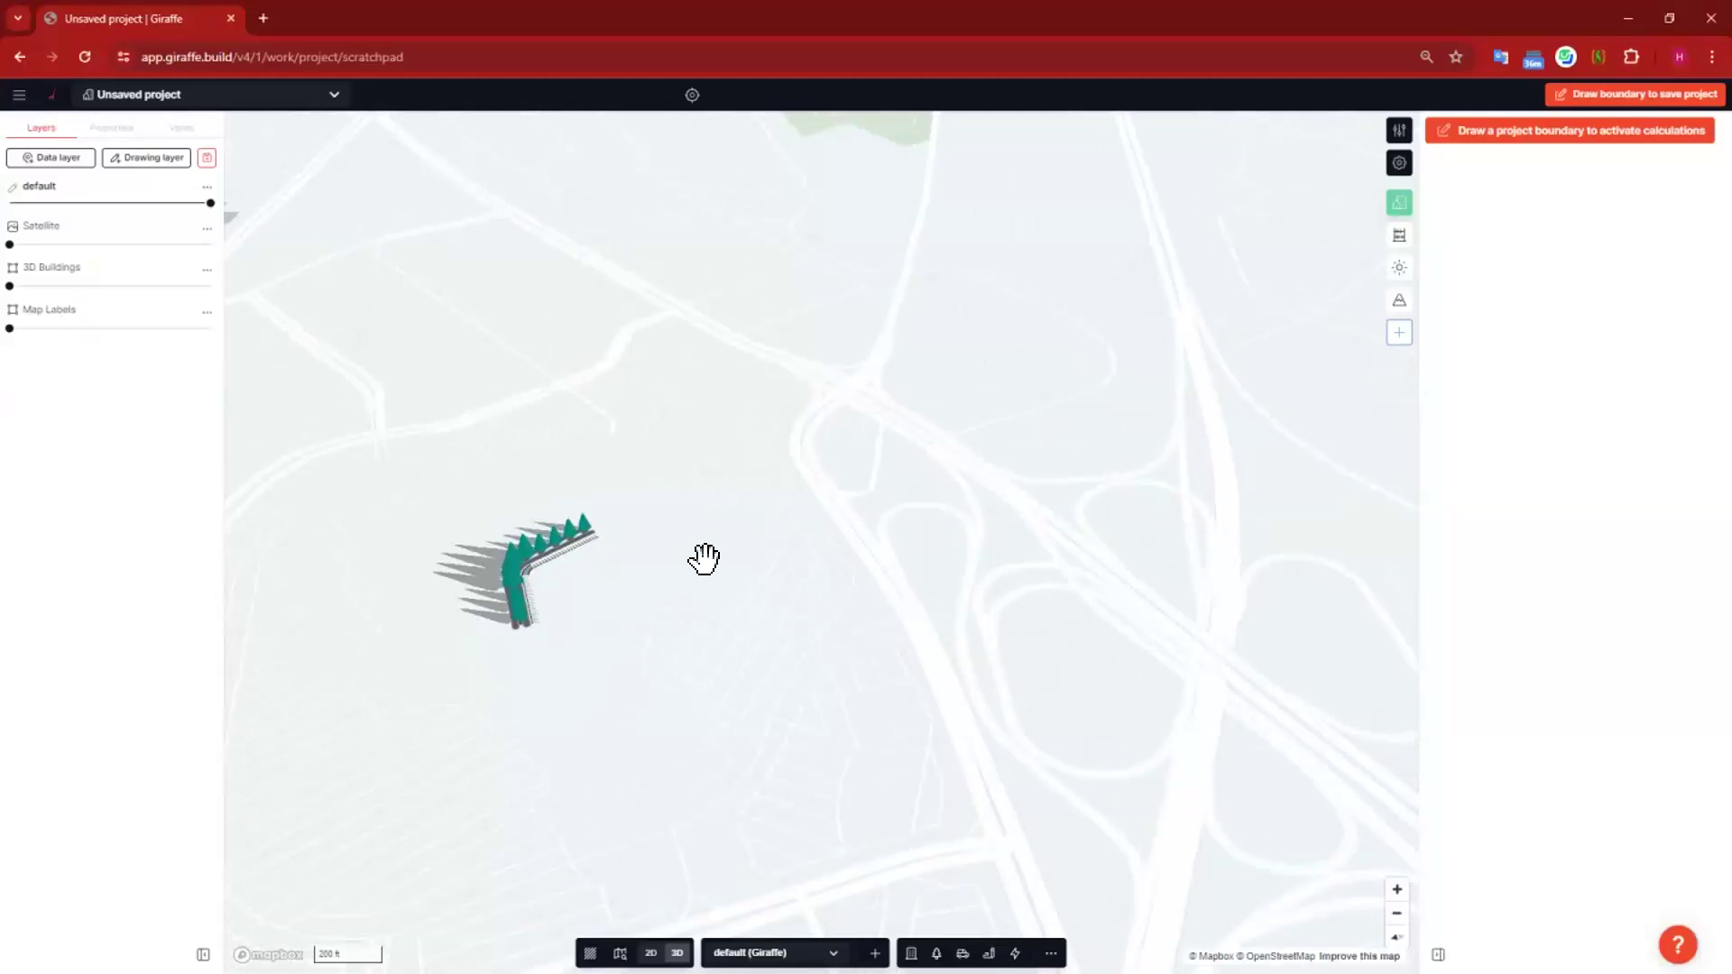
{"action": "left_click_drag", "start_coordinate": [700, 559], "coordinate": [891, 541]}
{"action": "right_click_drag", "start_coordinate": [873, 617], "coordinate": [729, 681]}
{"action": "scroll", "coordinate": [847, 496], "scroll_direction": "up", "scroll_amount": 5}
{"action": "scroll", "coordinate": [799, 595], "scroll_direction": "up", "scroll_amount": 2}
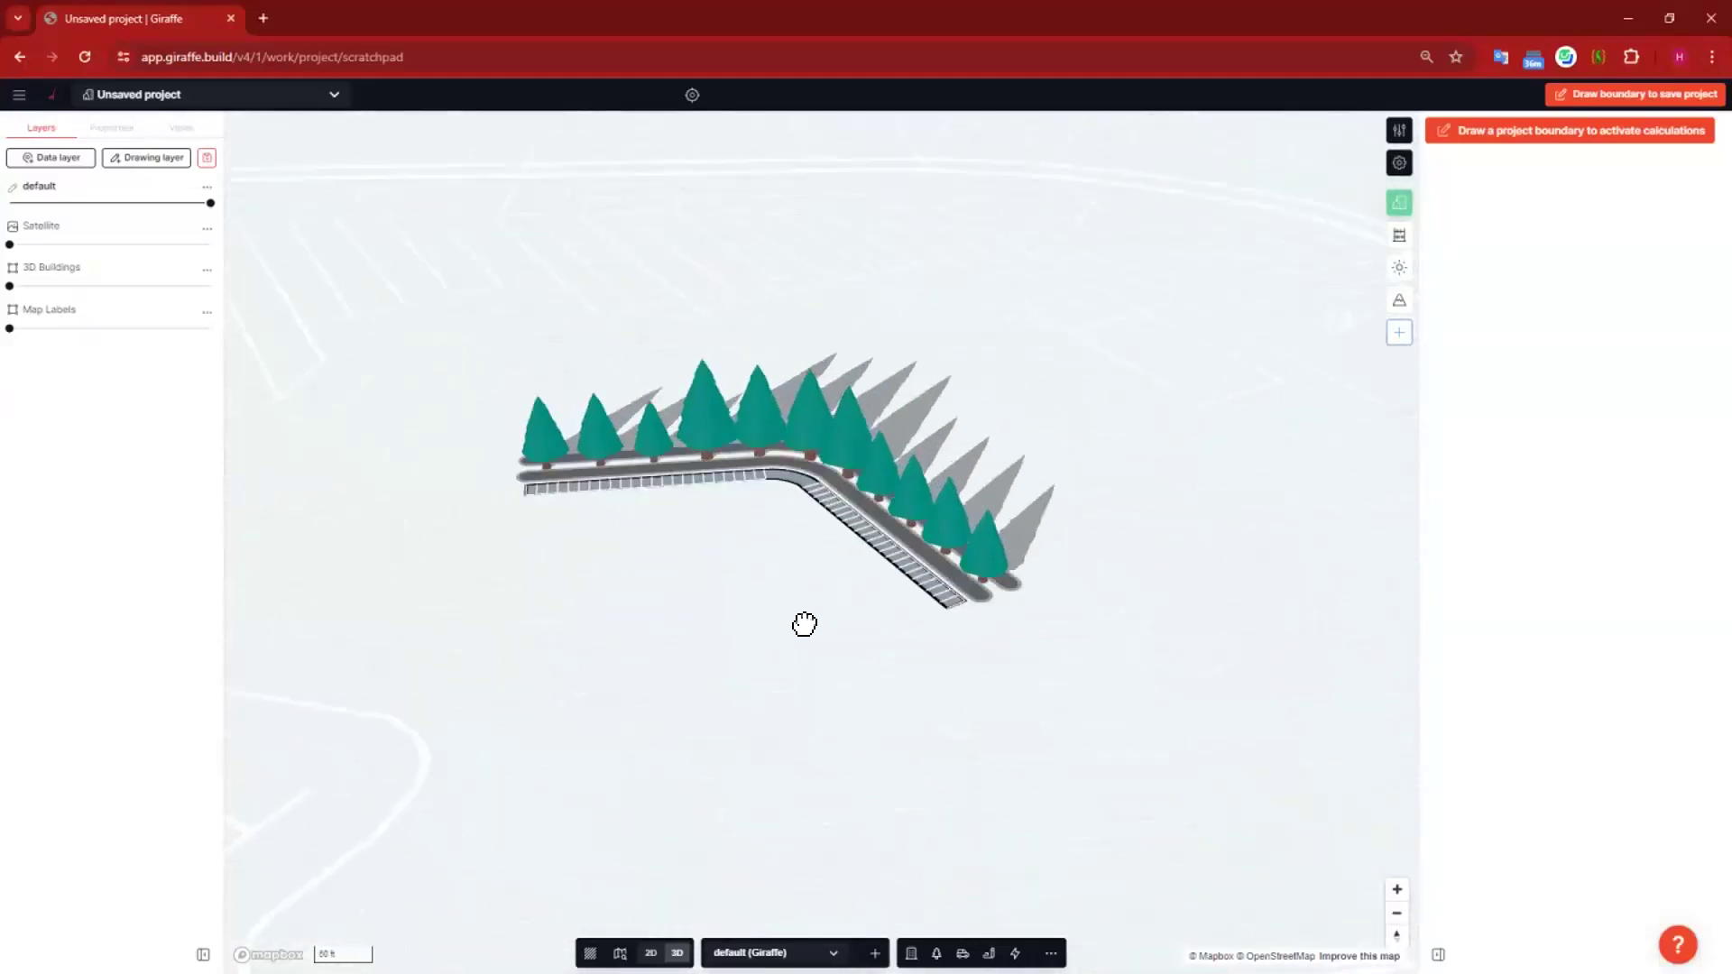
{"action": "scroll", "coordinate": [501, 821], "scroll_direction": "up", "scroll_amount": 2}
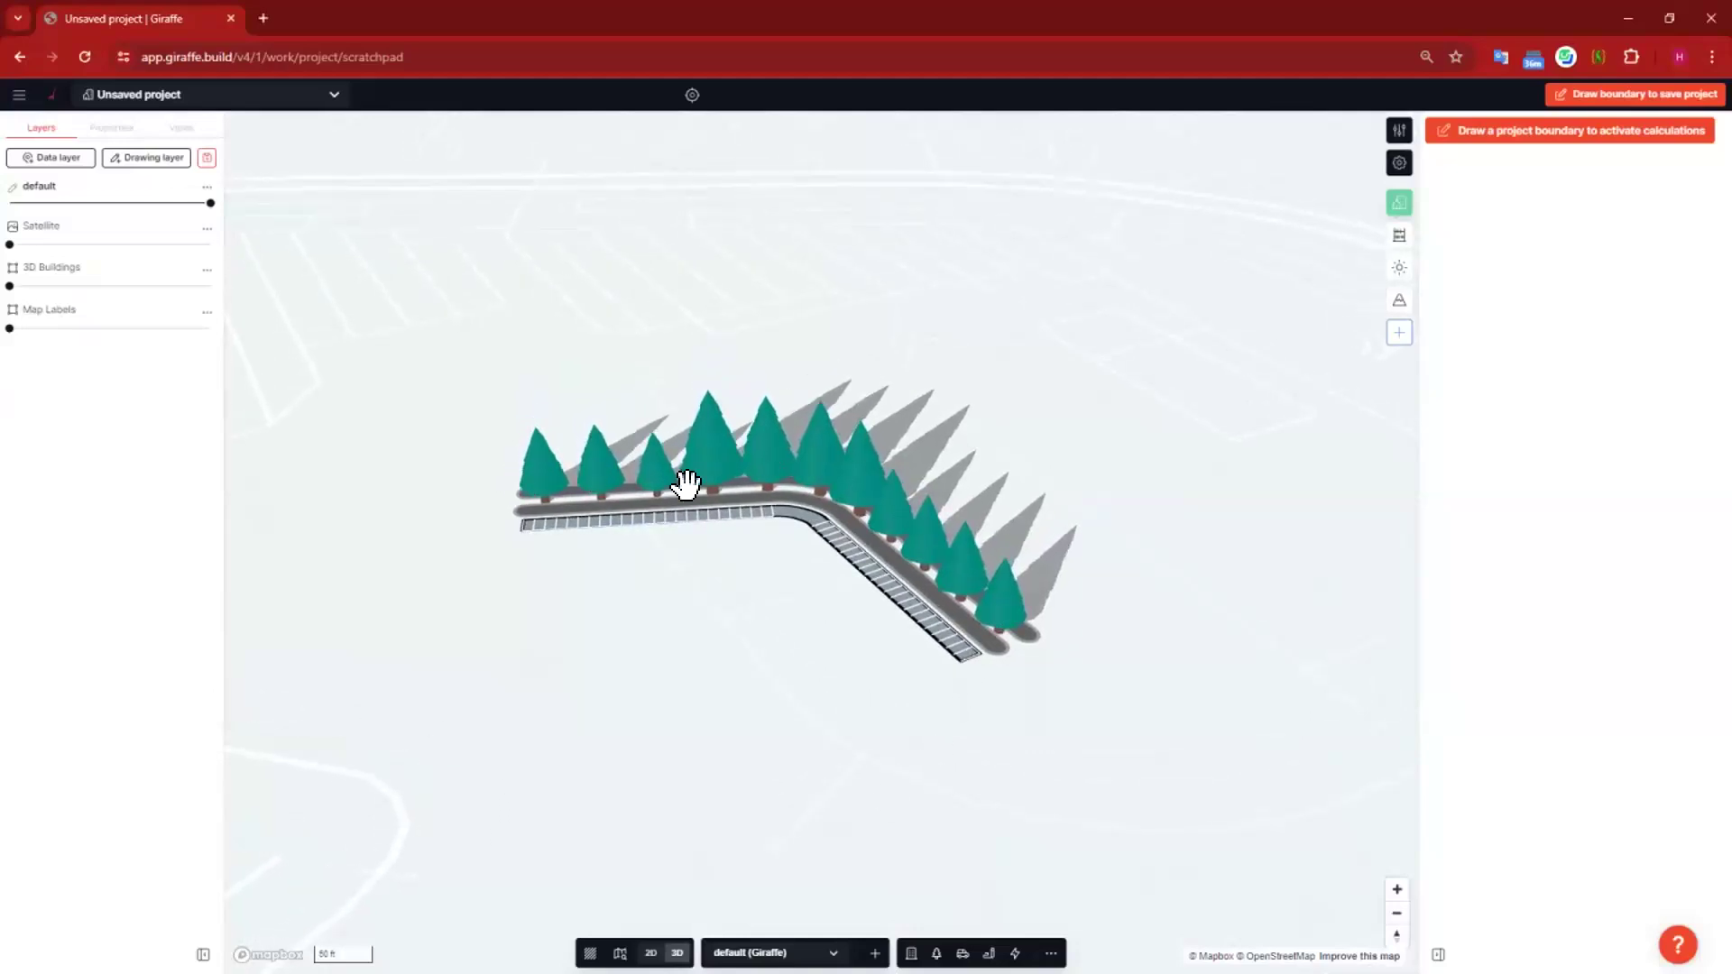
{"action": "left_click", "coordinate": [1032, 630]}
{"action": "left_click", "coordinate": [139, 448]}
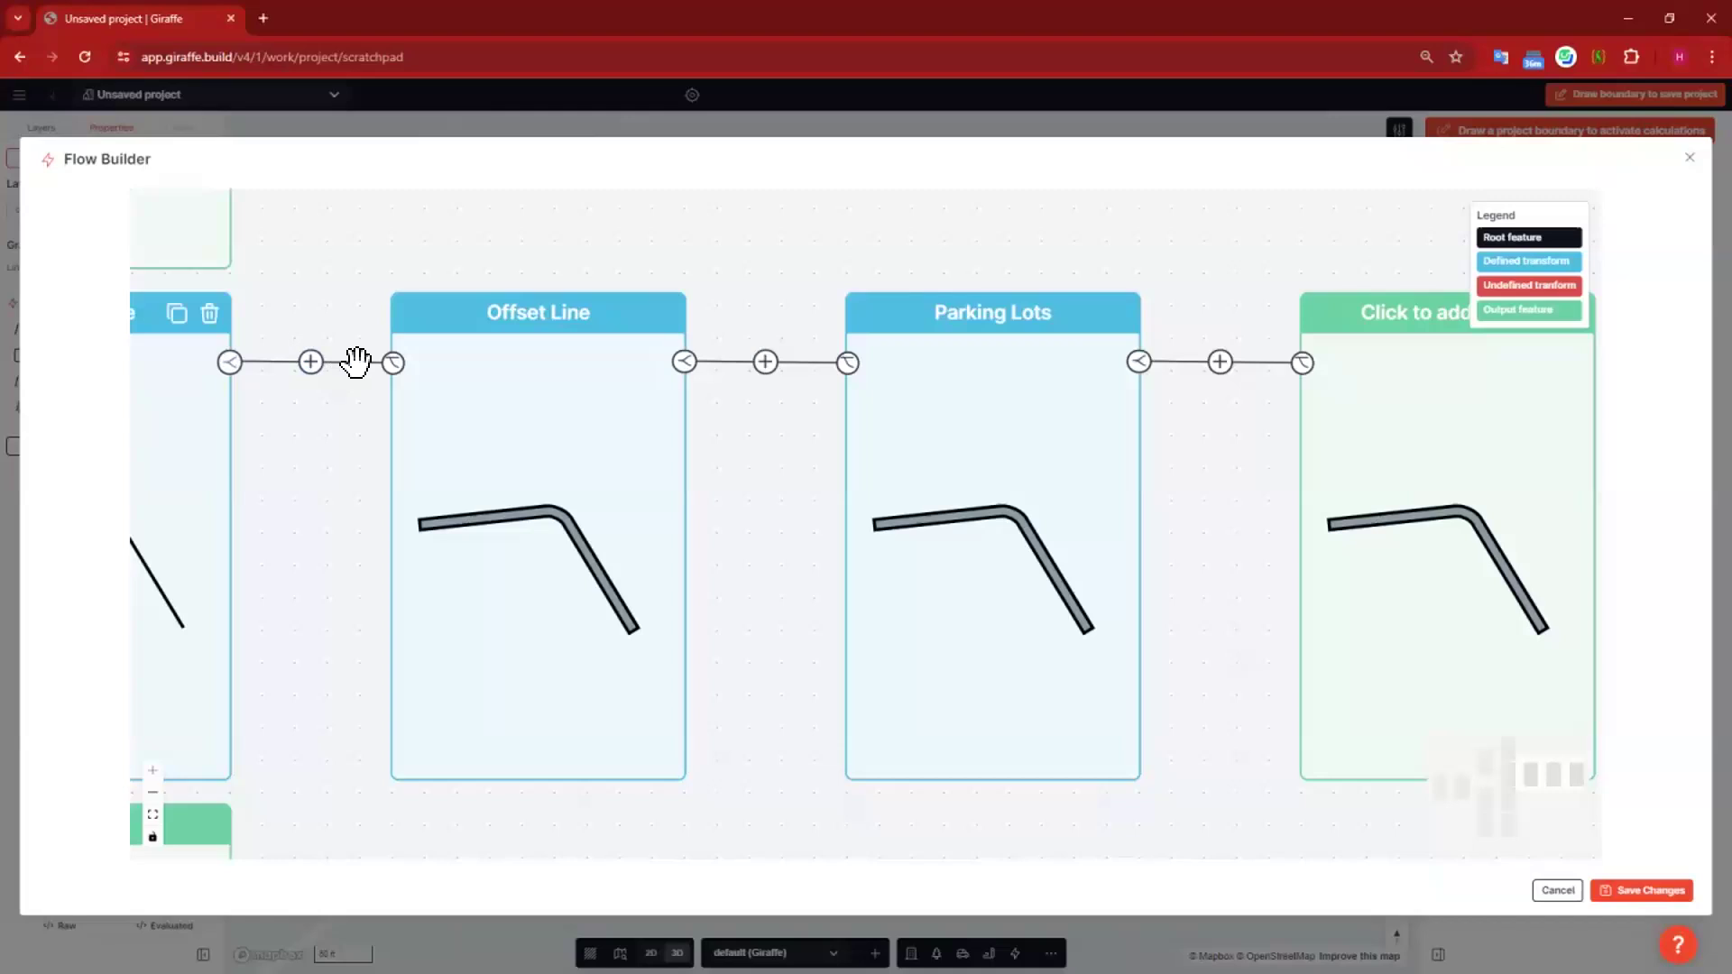
{"action": "scroll", "coordinate": [716, 567], "scroll_direction": "down", "scroll_amount": 2}
{"action": "scroll", "coordinate": [708, 440], "scroll_direction": "down", "scroll_amount": 7}
{"action": "left_click_drag", "start_coordinate": [708, 440], "coordinate": [1019, 334]}
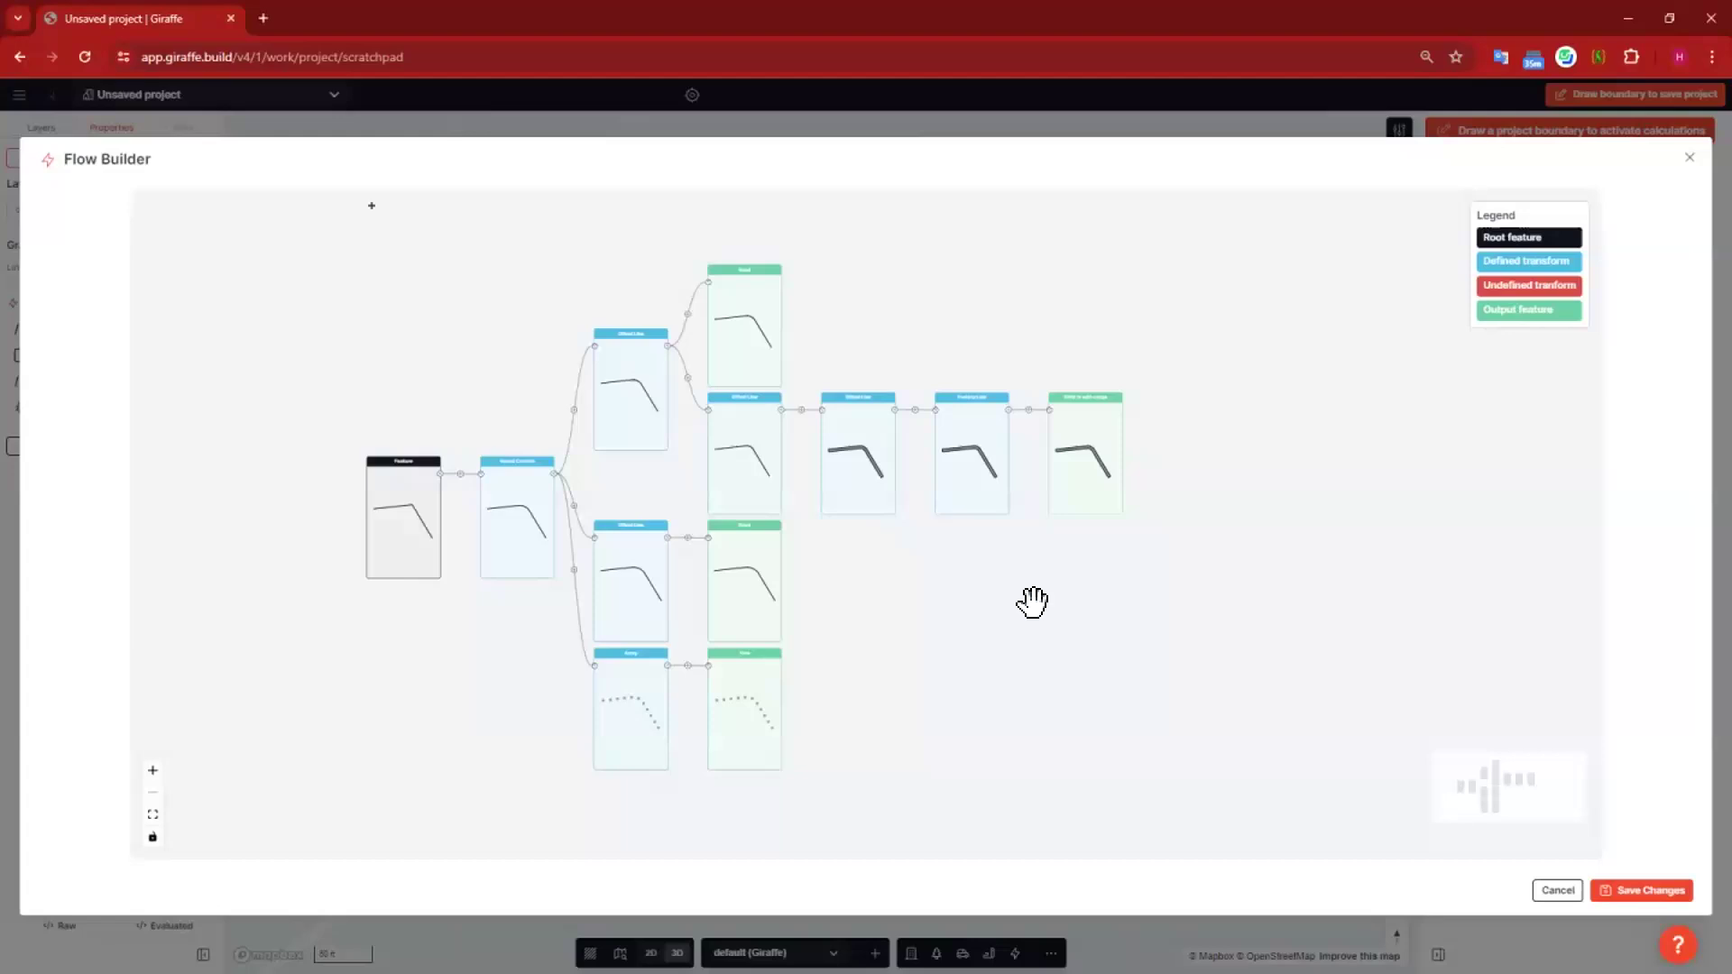
{"action": "left_click_drag", "start_coordinate": [1002, 611], "coordinate": [1023, 610]}
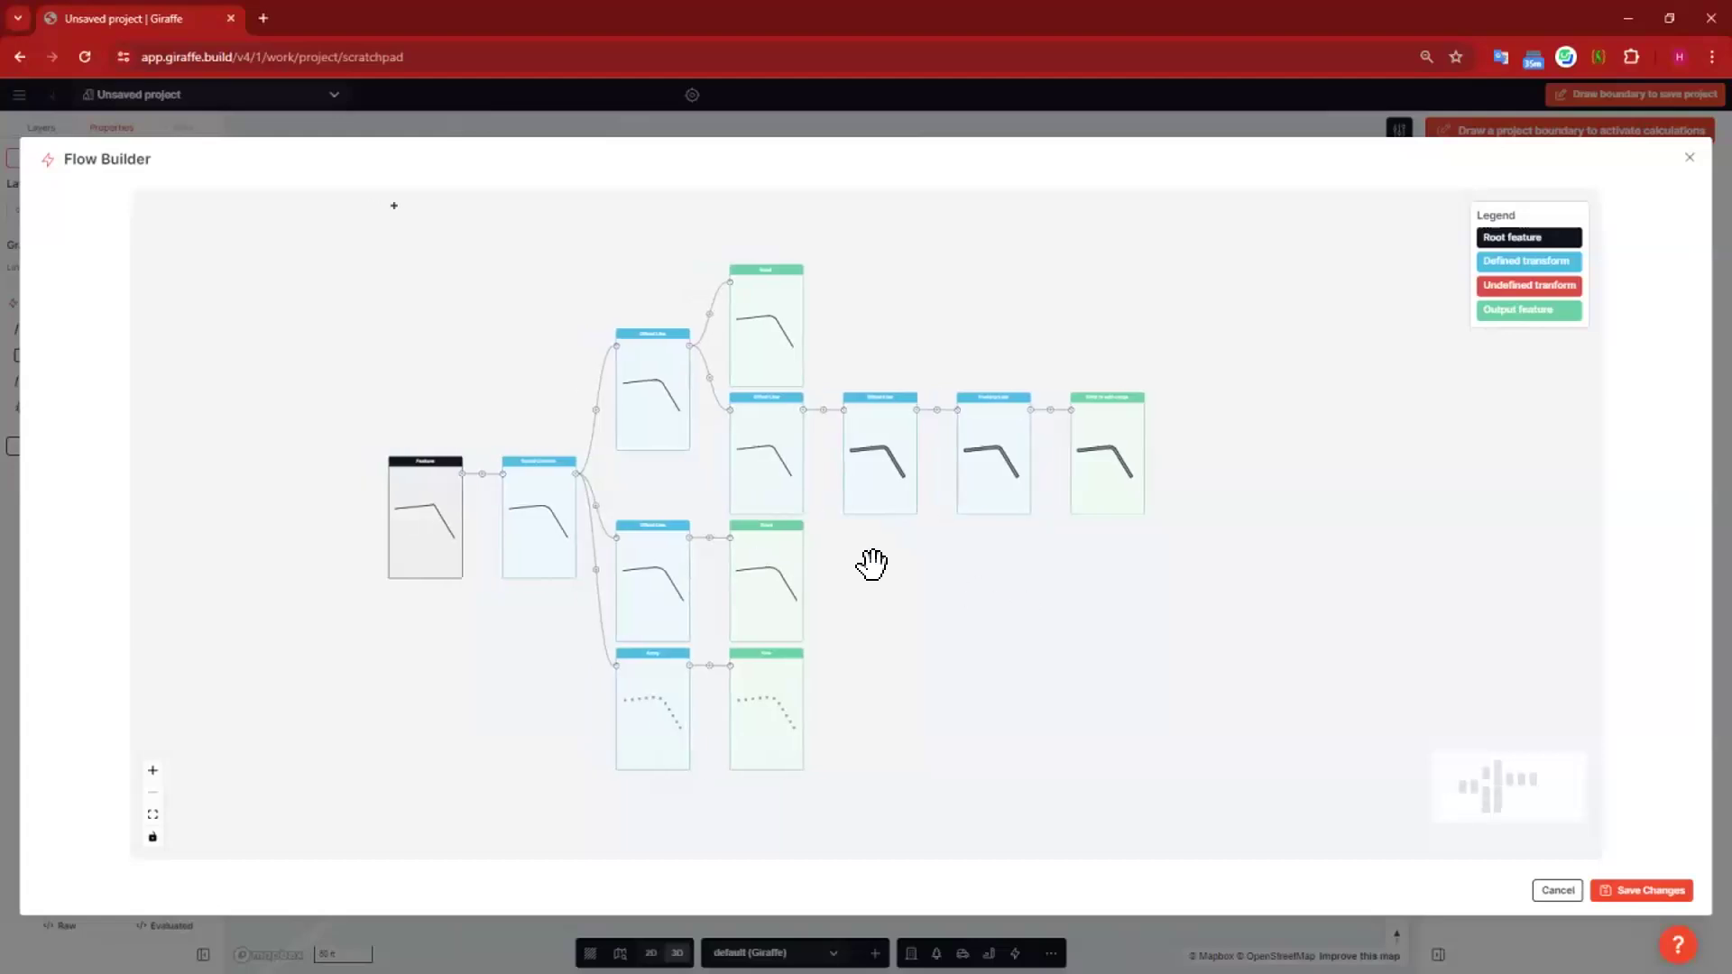
{"action": "scroll", "coordinate": [1001, 636], "scroll_direction": "up", "scroll_amount": 2}
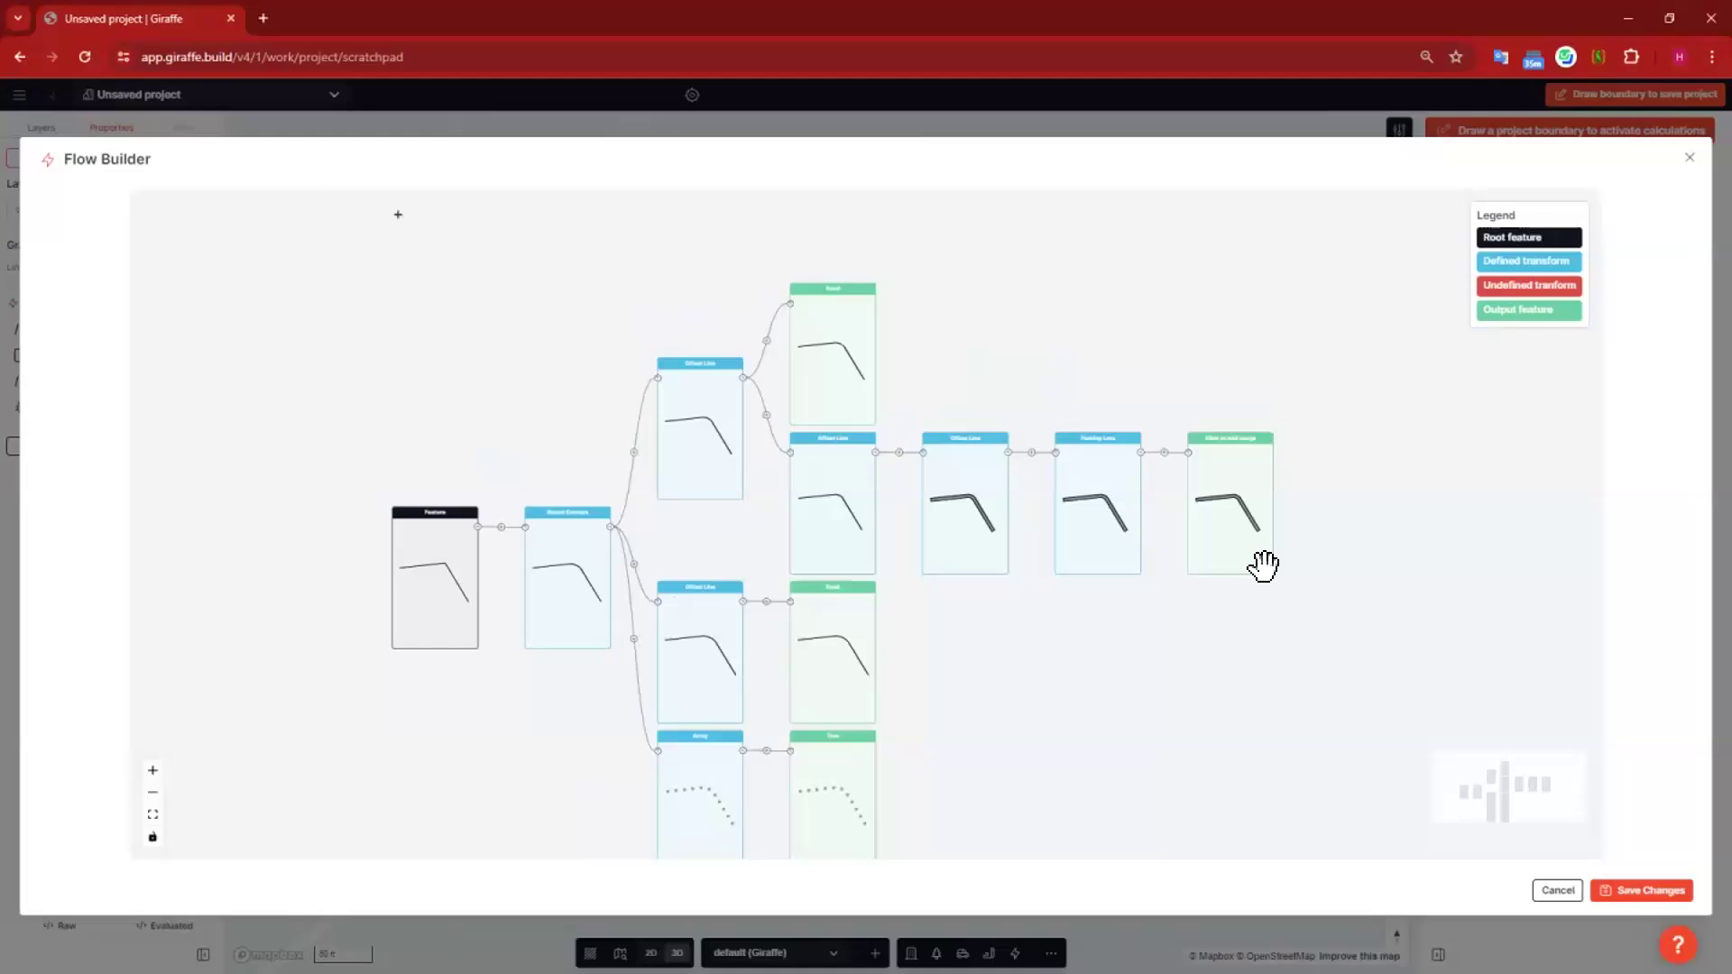
{"action": "left_click", "coordinate": [1555, 891]}
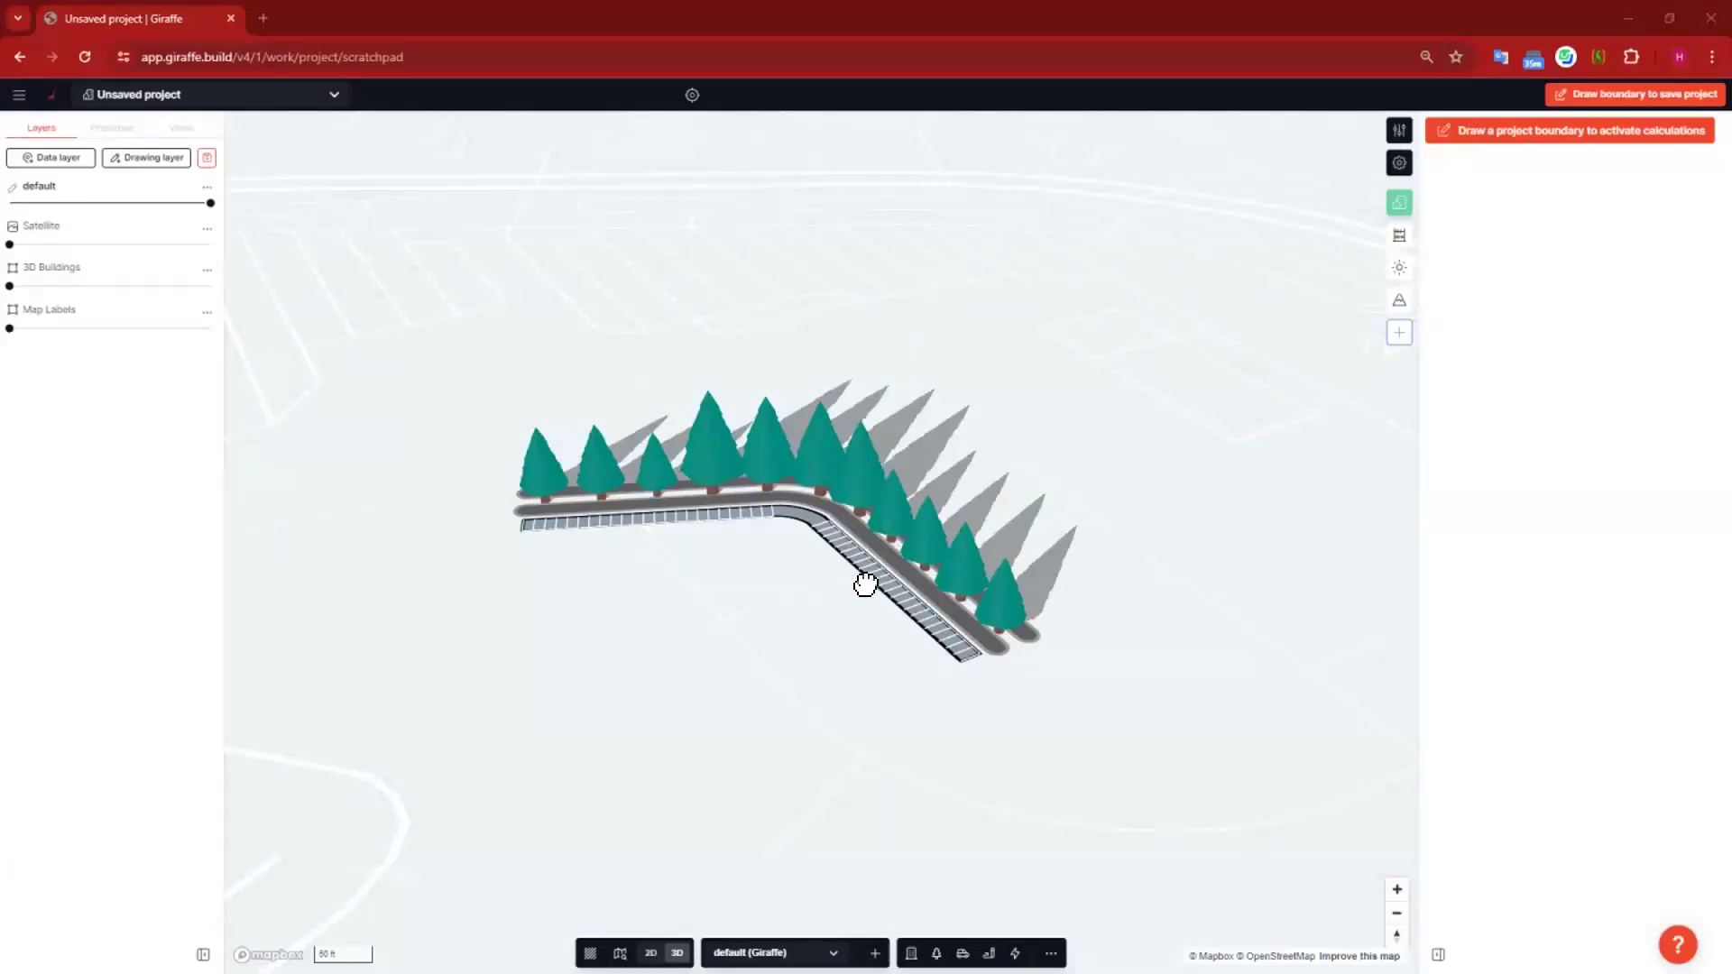
Step: Draw a rectangle about 330 ft by 639 ft filling the block between two parallel streets south of the main road
{"action": "left_click_drag", "start_coordinate": [866, 580], "coordinate": [658, 568]}
{"action": "scroll", "coordinate": [558, 581], "scroll_direction": "down", "scroll_amount": 5}
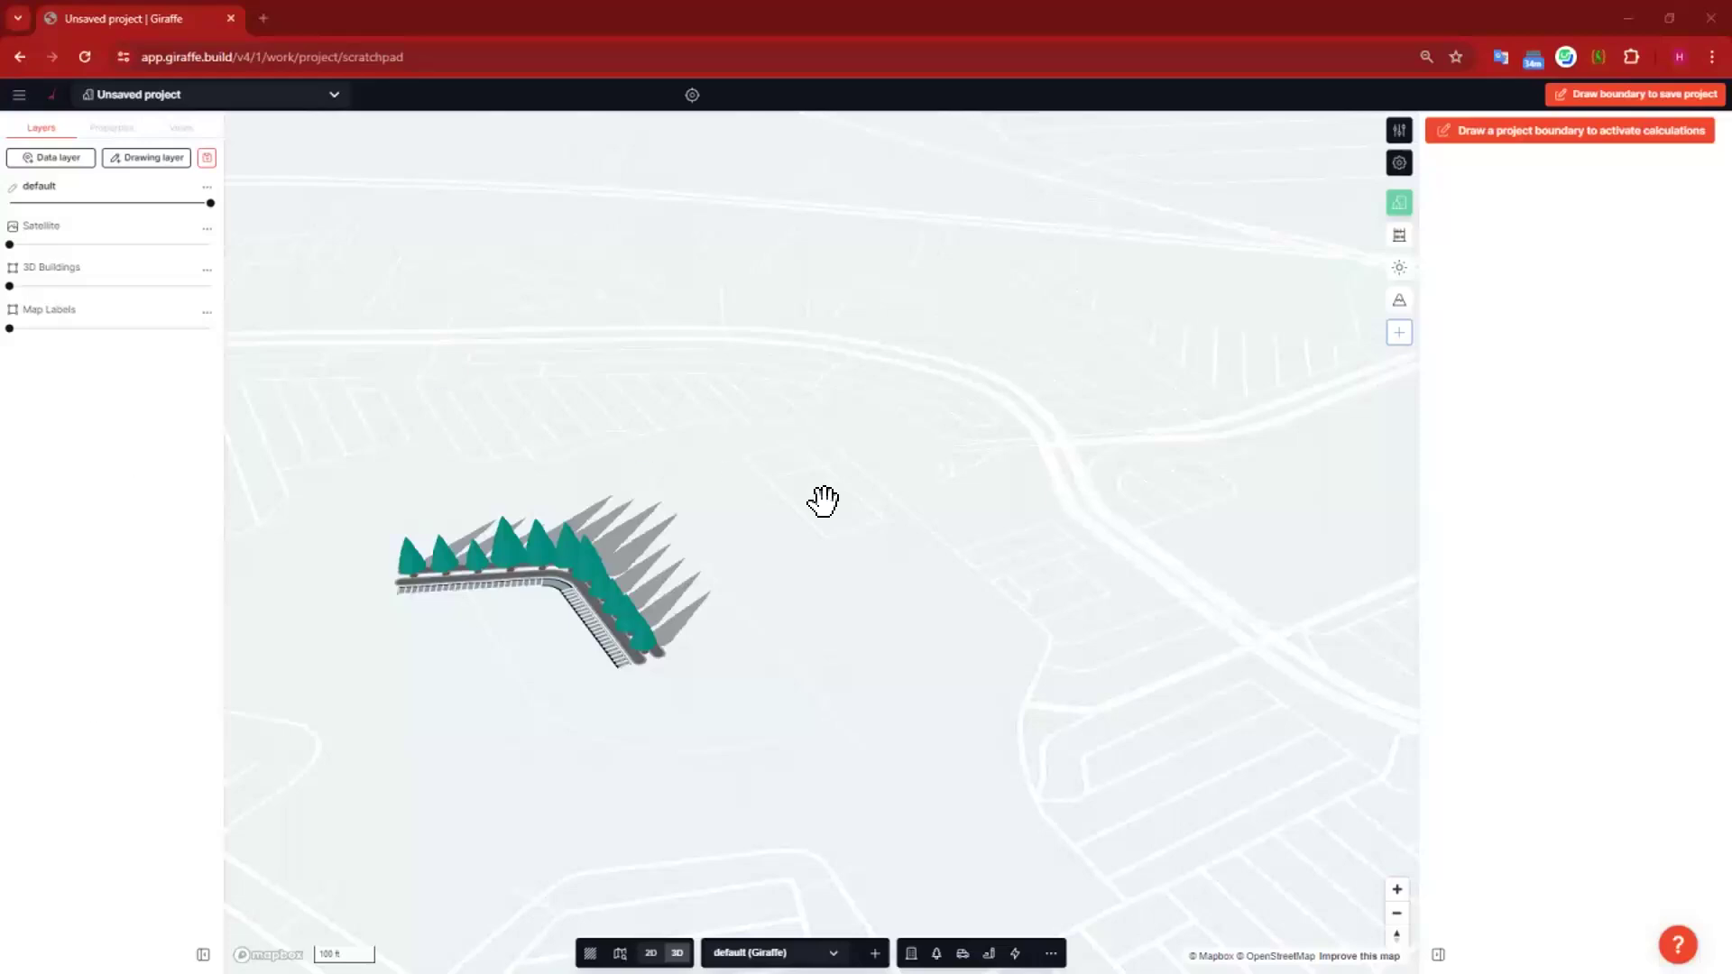
{"action": "left_click_drag", "start_coordinate": [746, 584], "coordinate": [630, 549]}
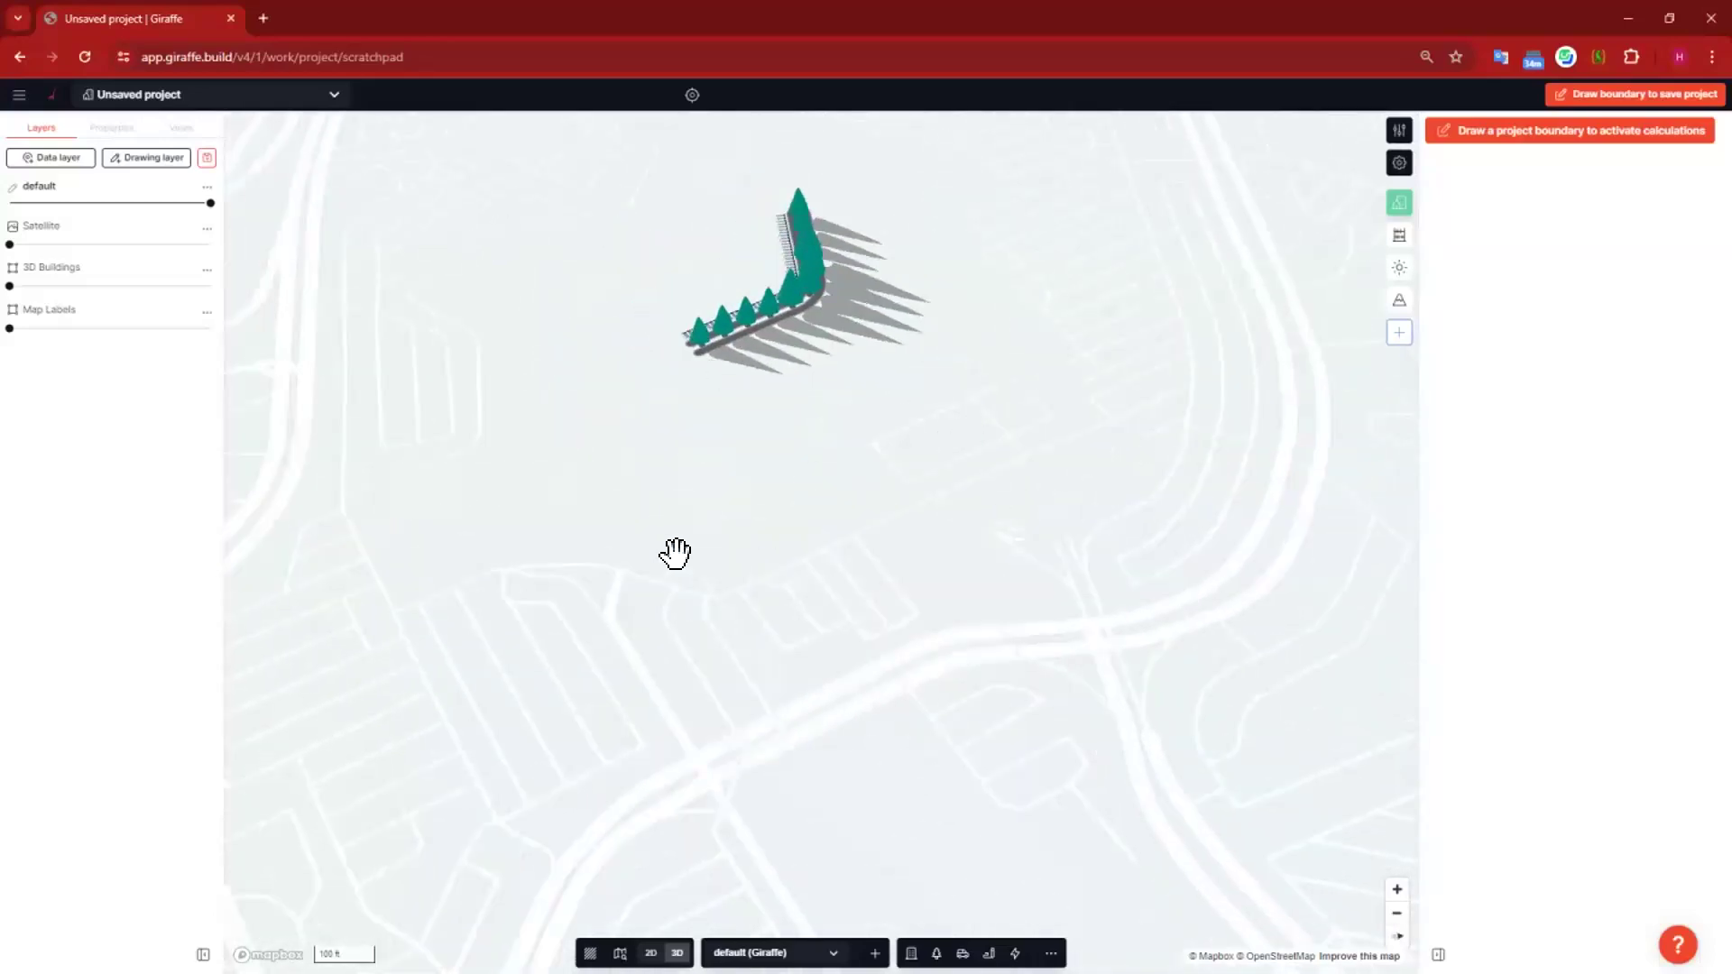
{"action": "scroll", "coordinate": [727, 712], "scroll_direction": "up", "scroll_amount": 3}
{"action": "right_click_drag", "start_coordinate": [688, 703], "coordinate": [997, 391]}
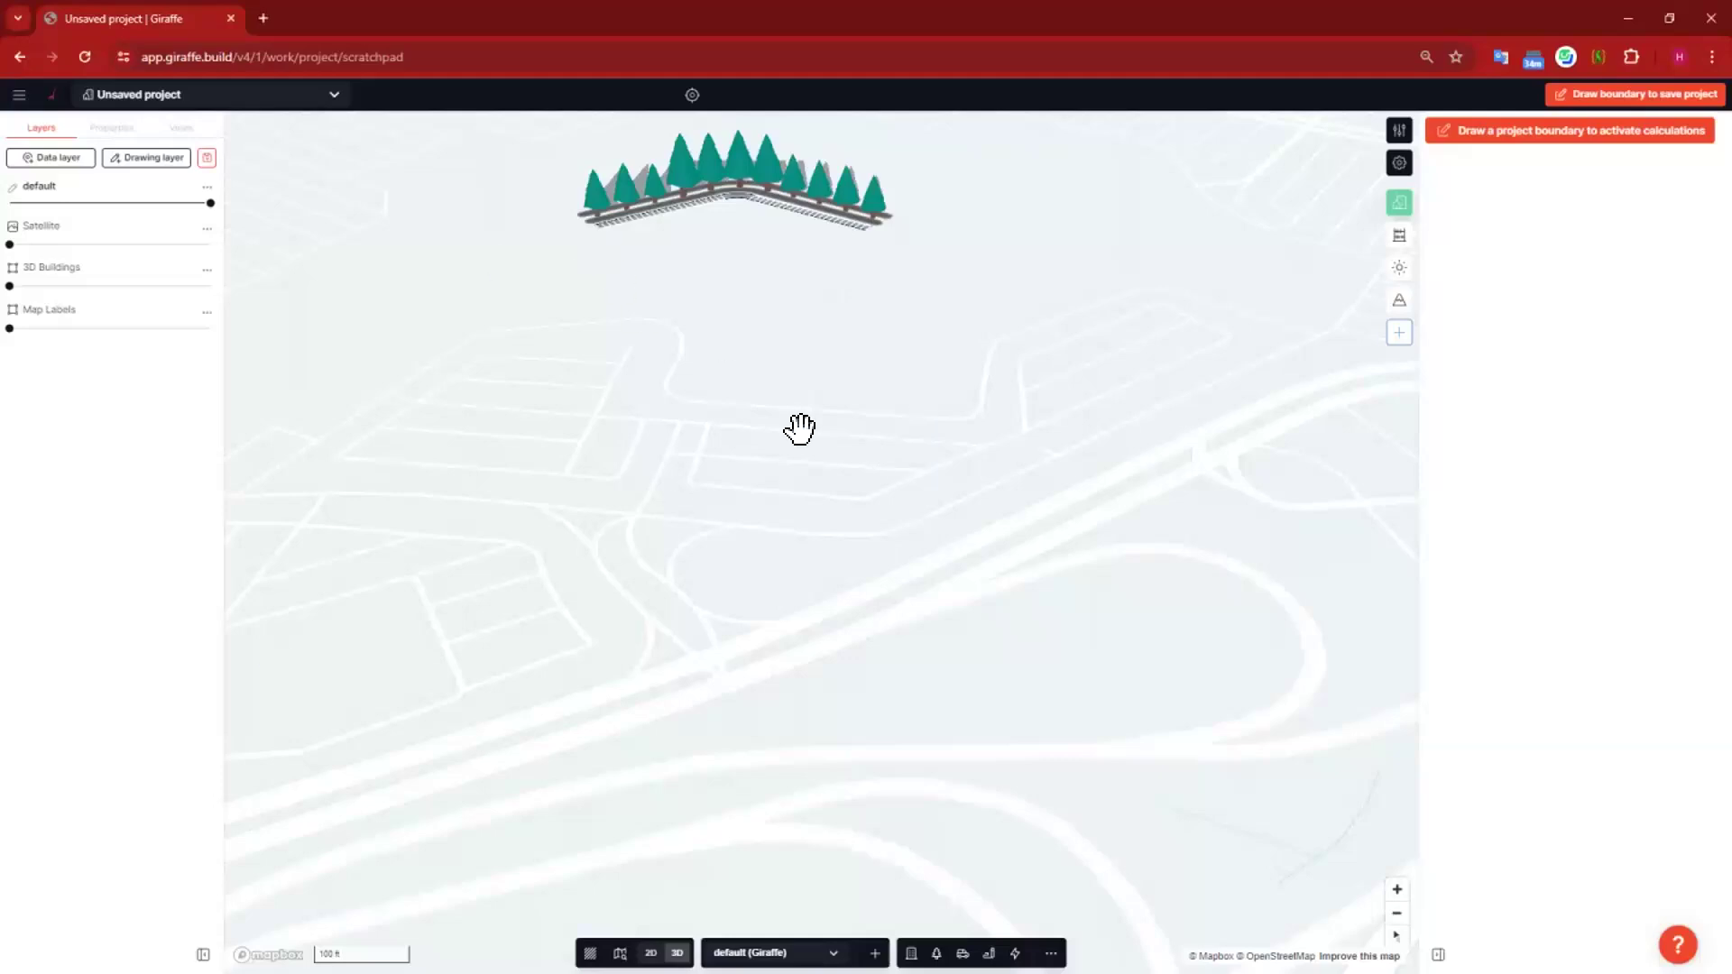
{"action": "left_click_drag", "start_coordinate": [531, 678], "coordinate": [435, 648]}
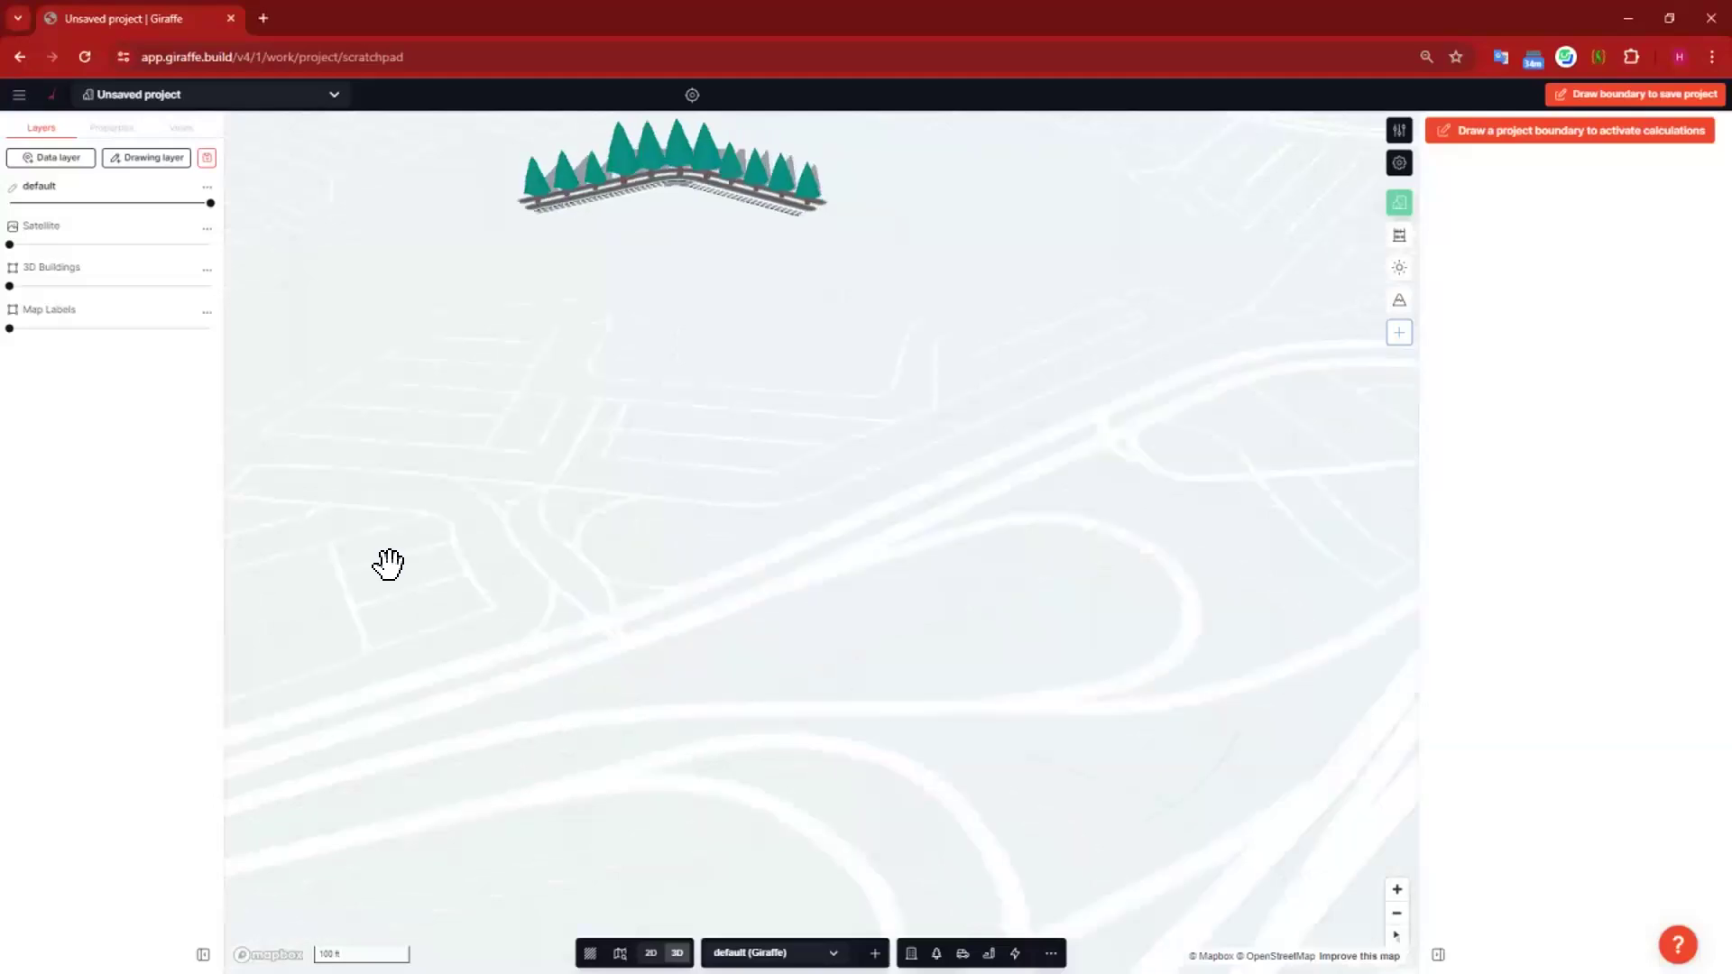
{"action": "left_click_drag", "start_coordinate": [844, 659], "coordinate": [576, 654]}
{"action": "scroll", "coordinate": [1215, 680], "scroll_direction": "down", "scroll_amount": 5}
{"action": "left_click_drag", "start_coordinate": [1215, 680], "coordinate": [703, 862]}
{"action": "left_click_drag", "start_coordinate": [1372, 595], "coordinate": [1257, 691]}
{"action": "right_click_drag", "start_coordinate": [1257, 691], "coordinate": [1299, 690]}
{"action": "right_click_drag", "start_coordinate": [1175, 672], "coordinate": [1118, 669]}
{"action": "left_click_drag", "start_coordinate": [1073, 476], "coordinate": [939, 379]}
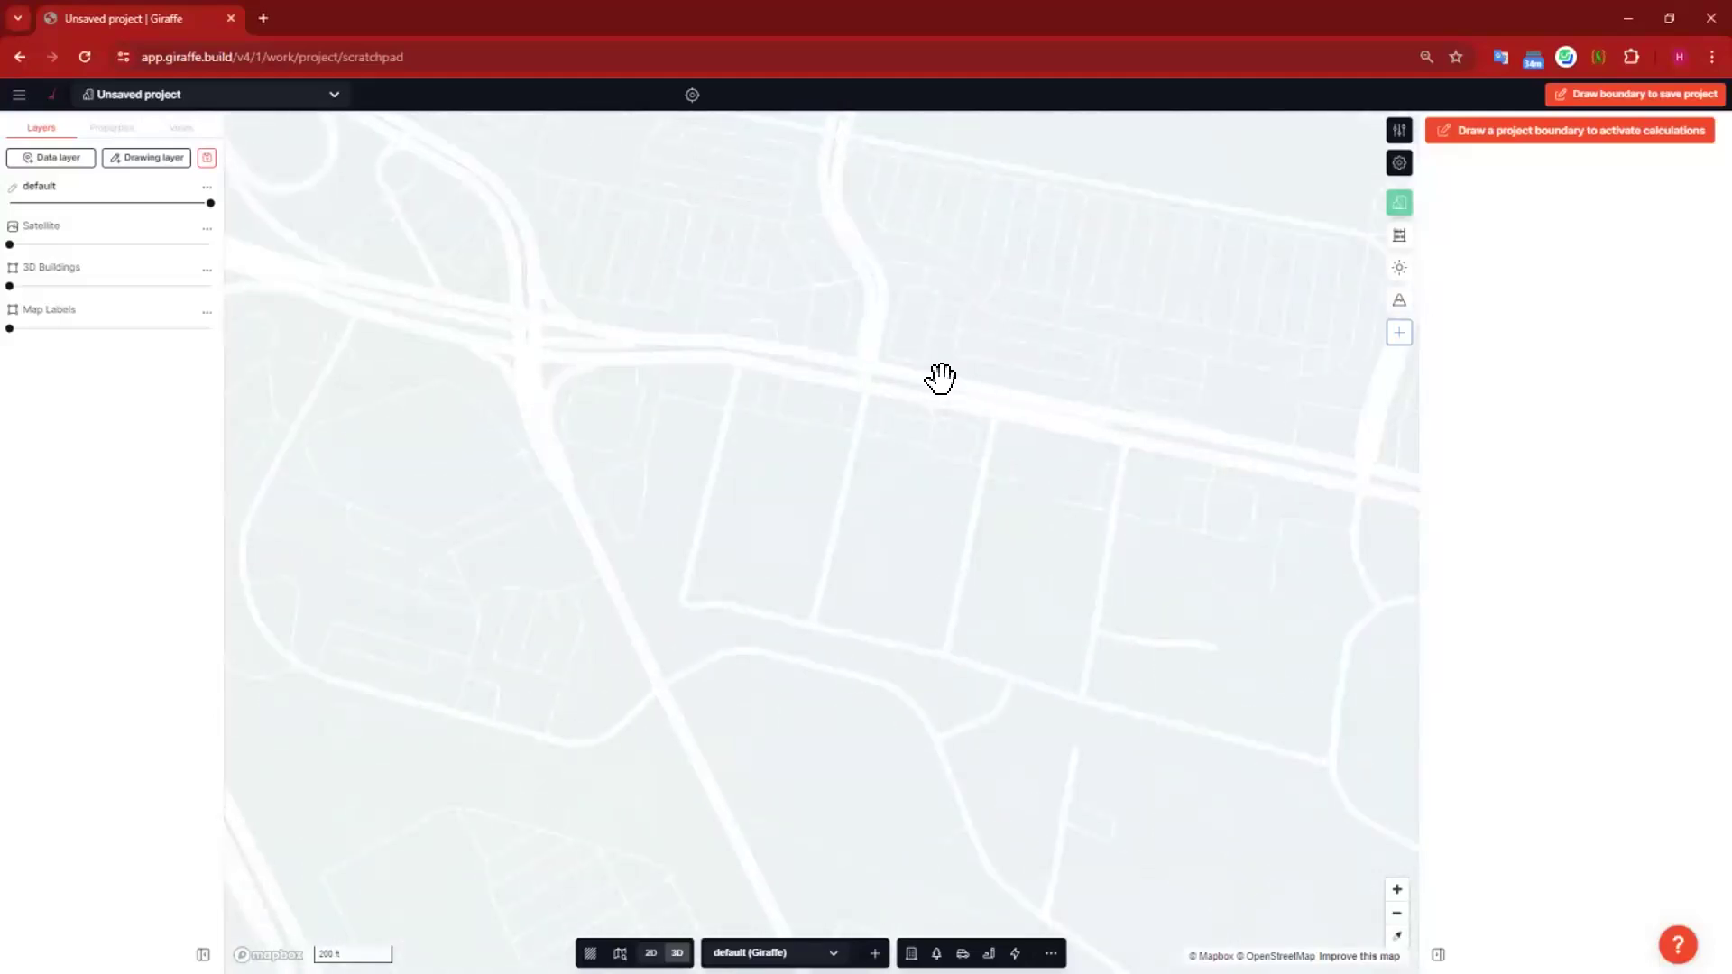
{"action": "scroll", "coordinate": [920, 464], "scroll_direction": "up", "scroll_amount": 5}
{"action": "left_click_drag", "start_coordinate": [922, 465], "coordinate": [907, 557]}
{"action": "left_click", "coordinate": [859, 267]}
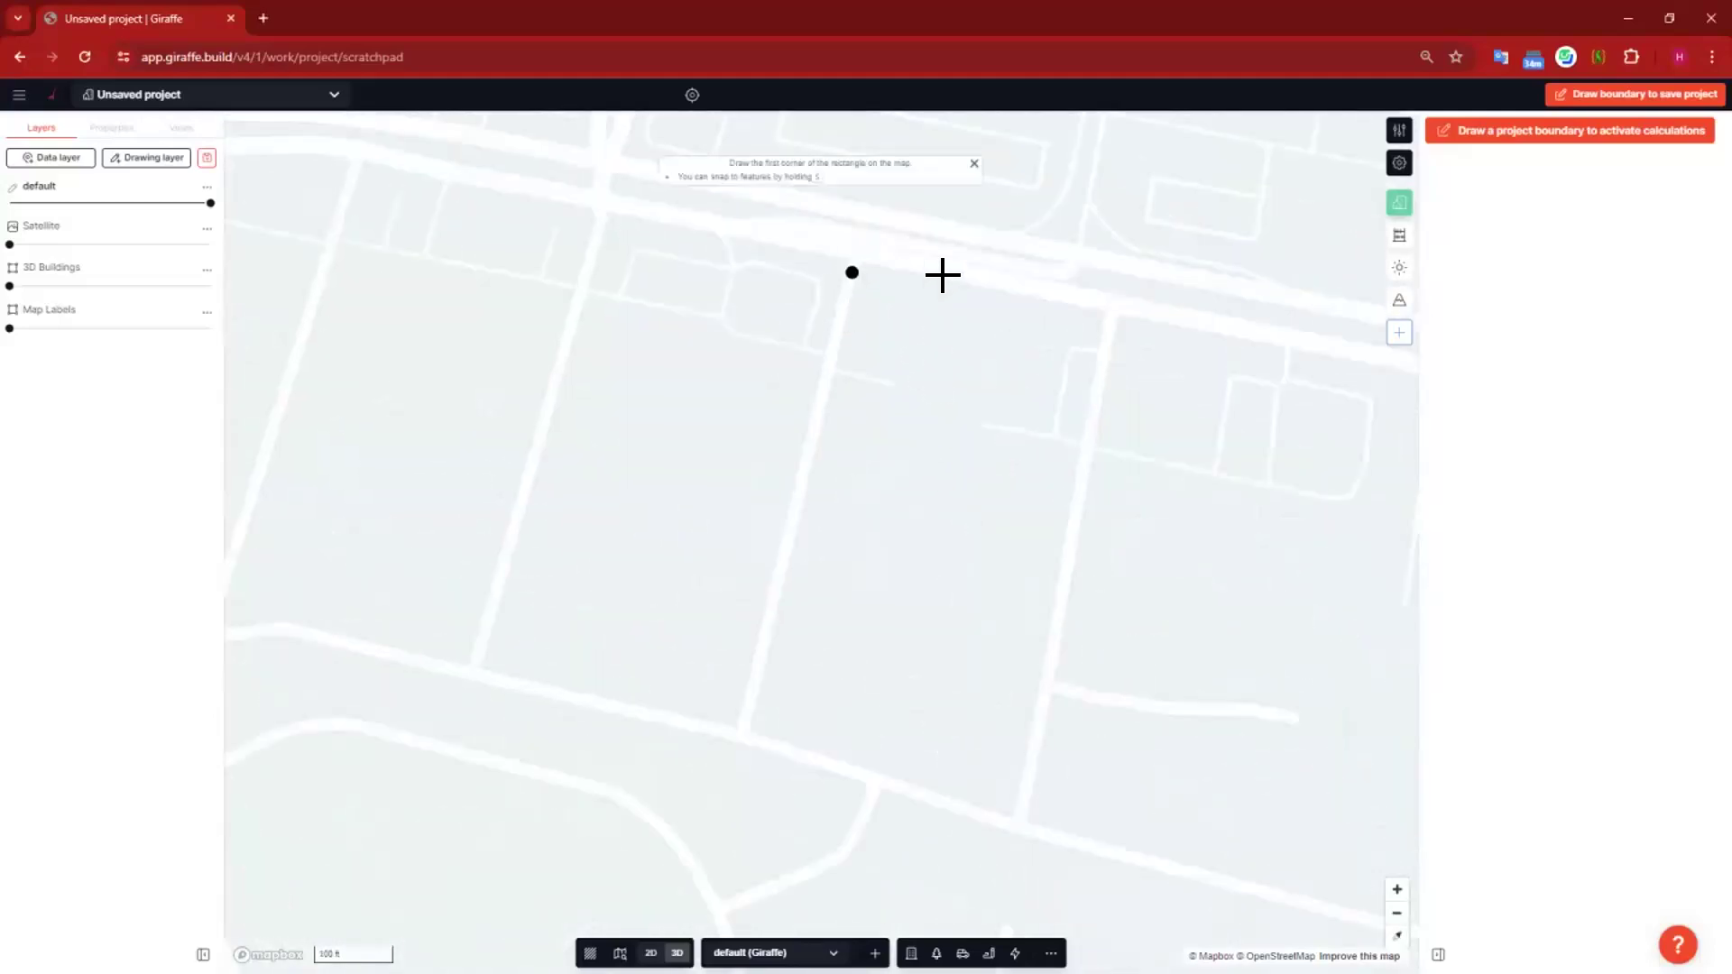
{"action": "left_click", "coordinate": [1109, 314]}
{"action": "left_click", "coordinate": [1007, 807]}
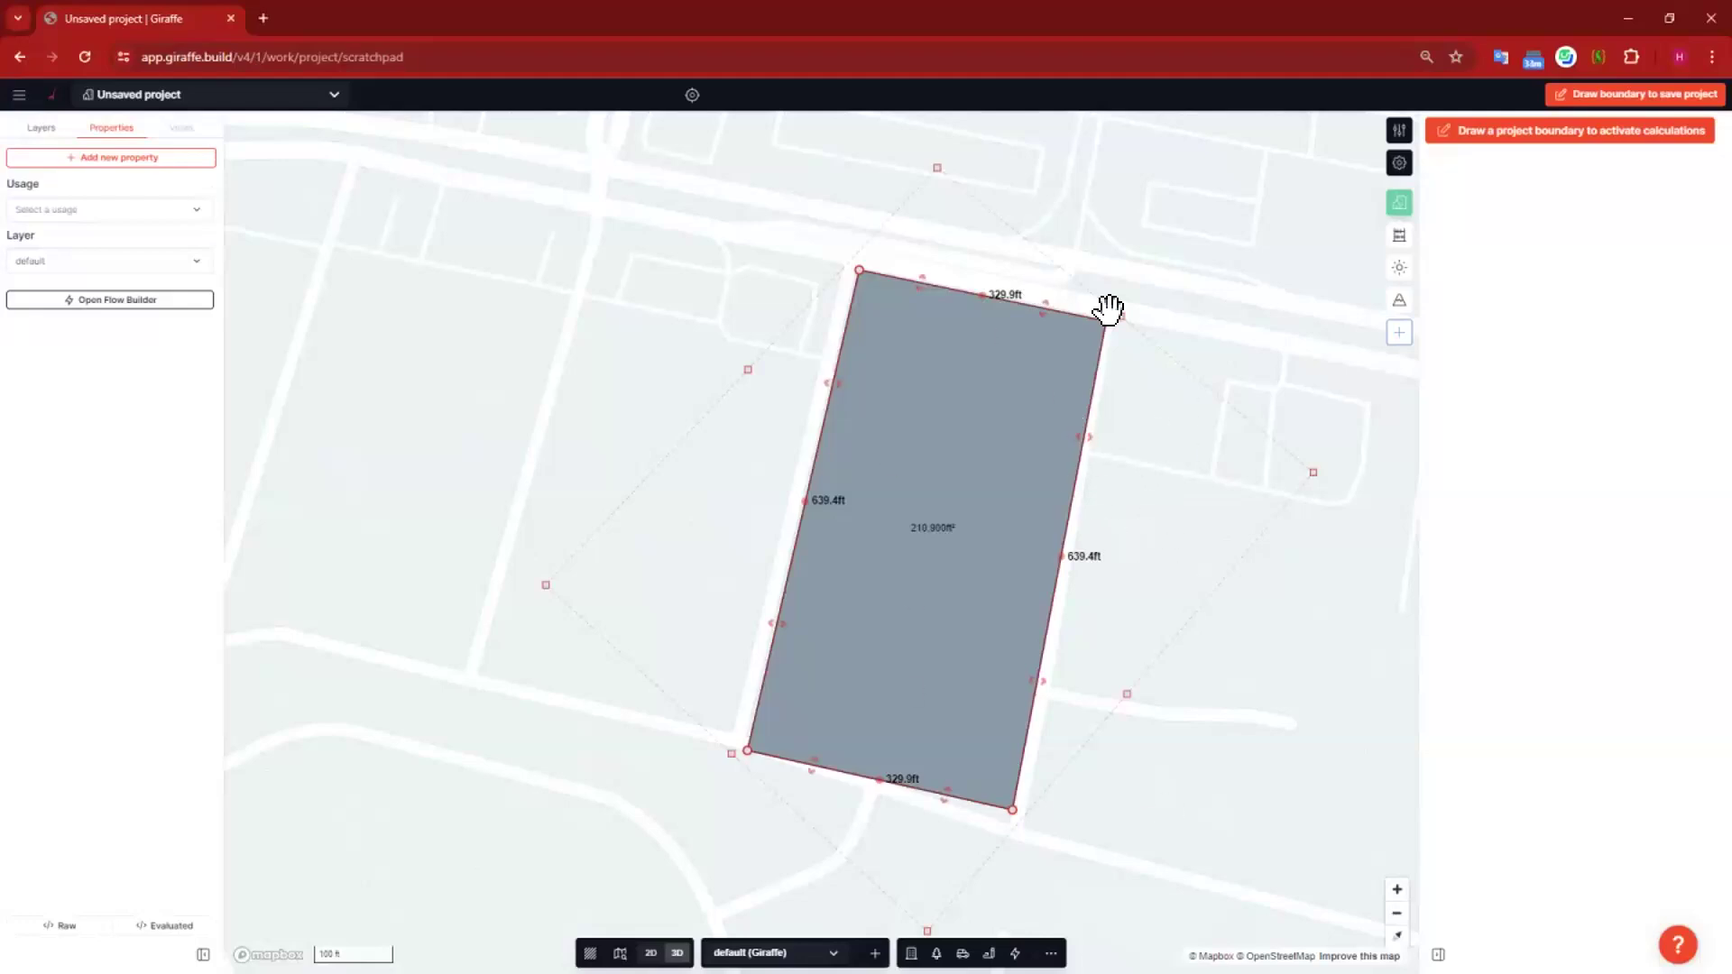
Step: Apply the raw Subdivide Lots transformation to the new rectangle through its Flow Builder
{"action": "right_click_drag", "start_coordinate": [1159, 766], "coordinate": [1276, 709]}
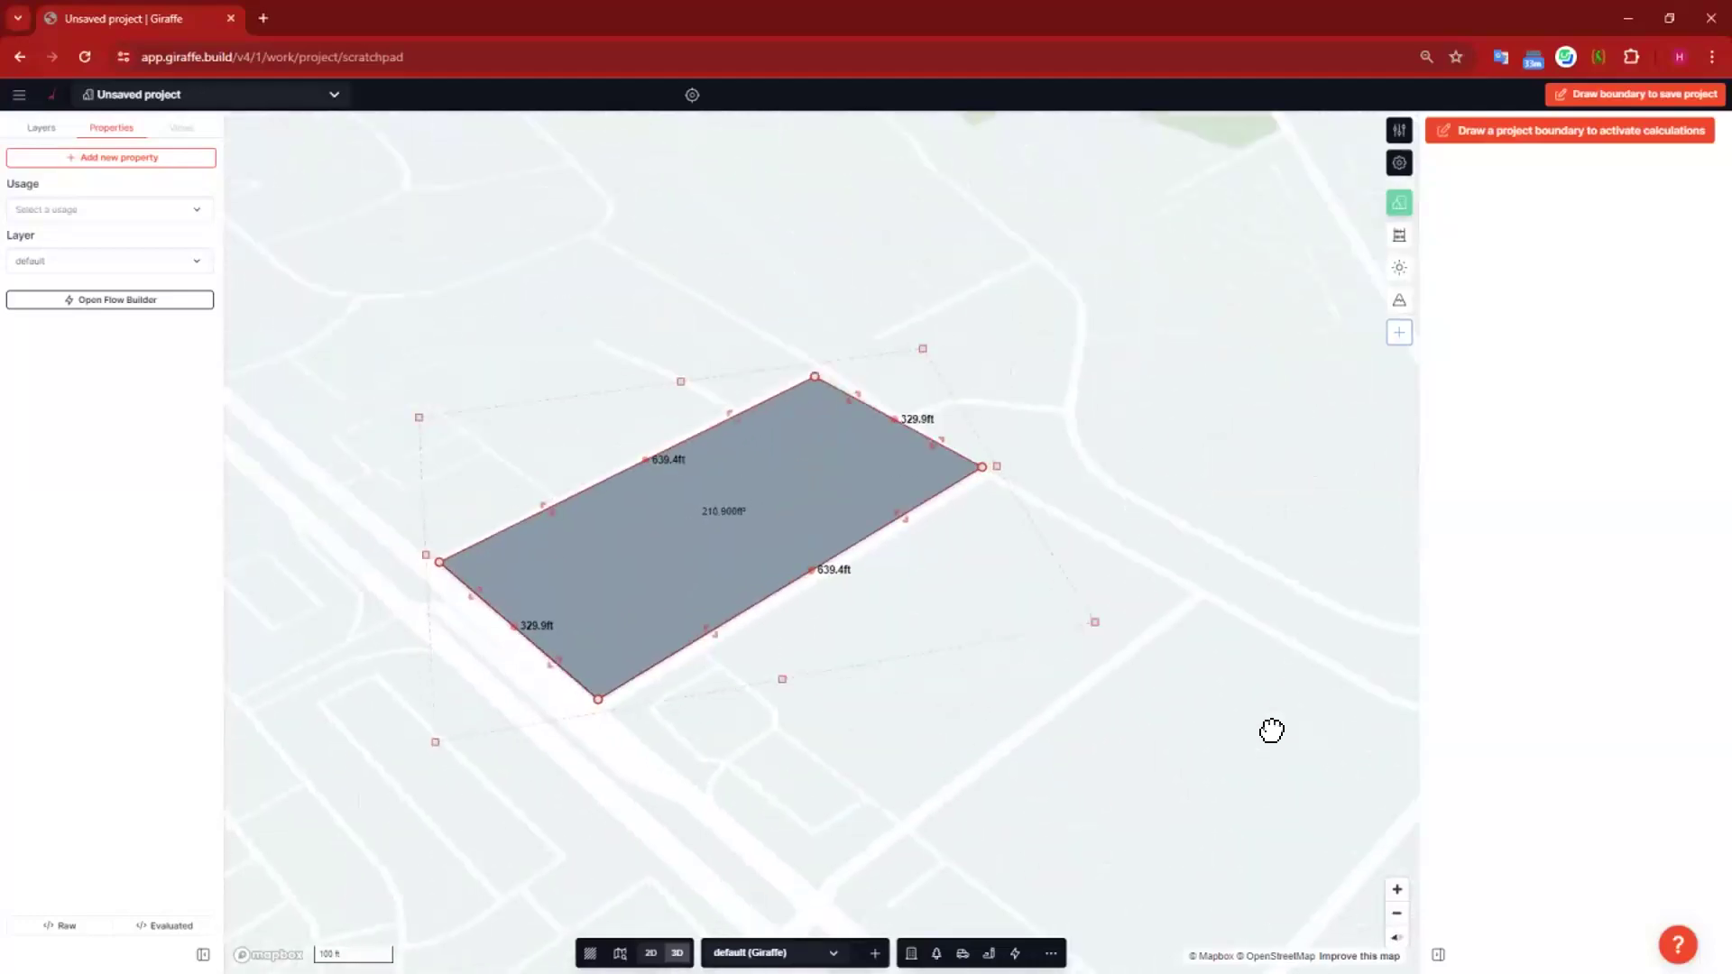
{"action": "left_click_drag", "start_coordinate": [929, 781], "coordinate": [1089, 773]}
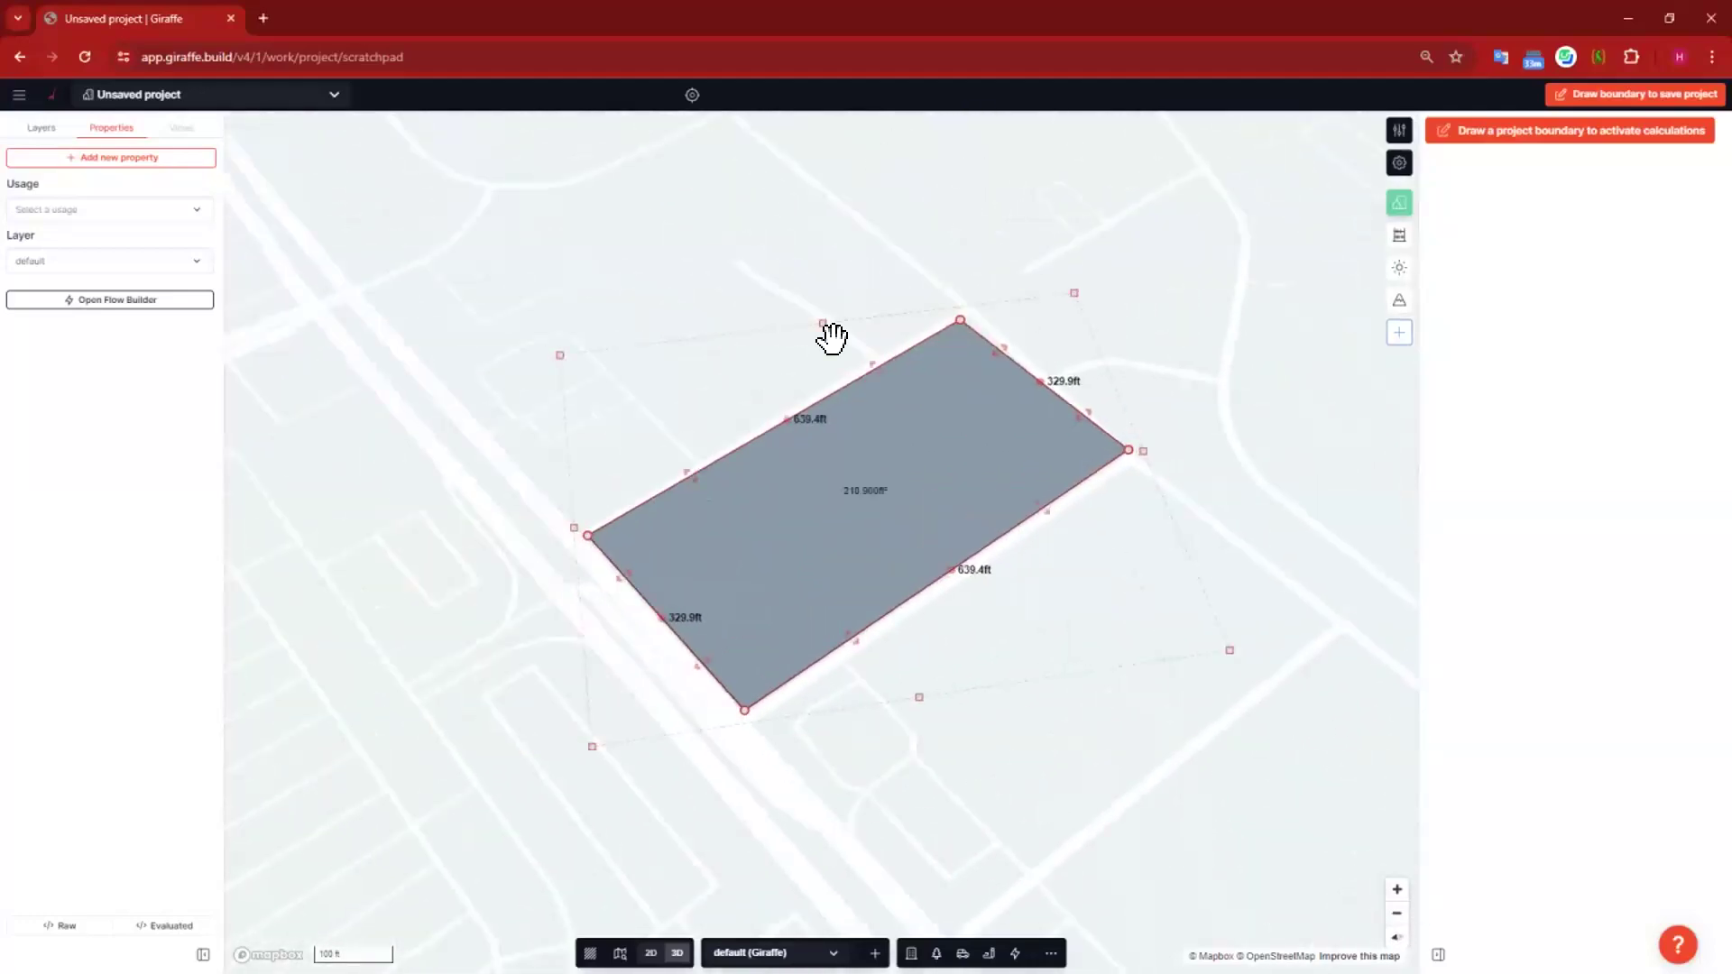
{"action": "left_click", "coordinate": [111, 299]}
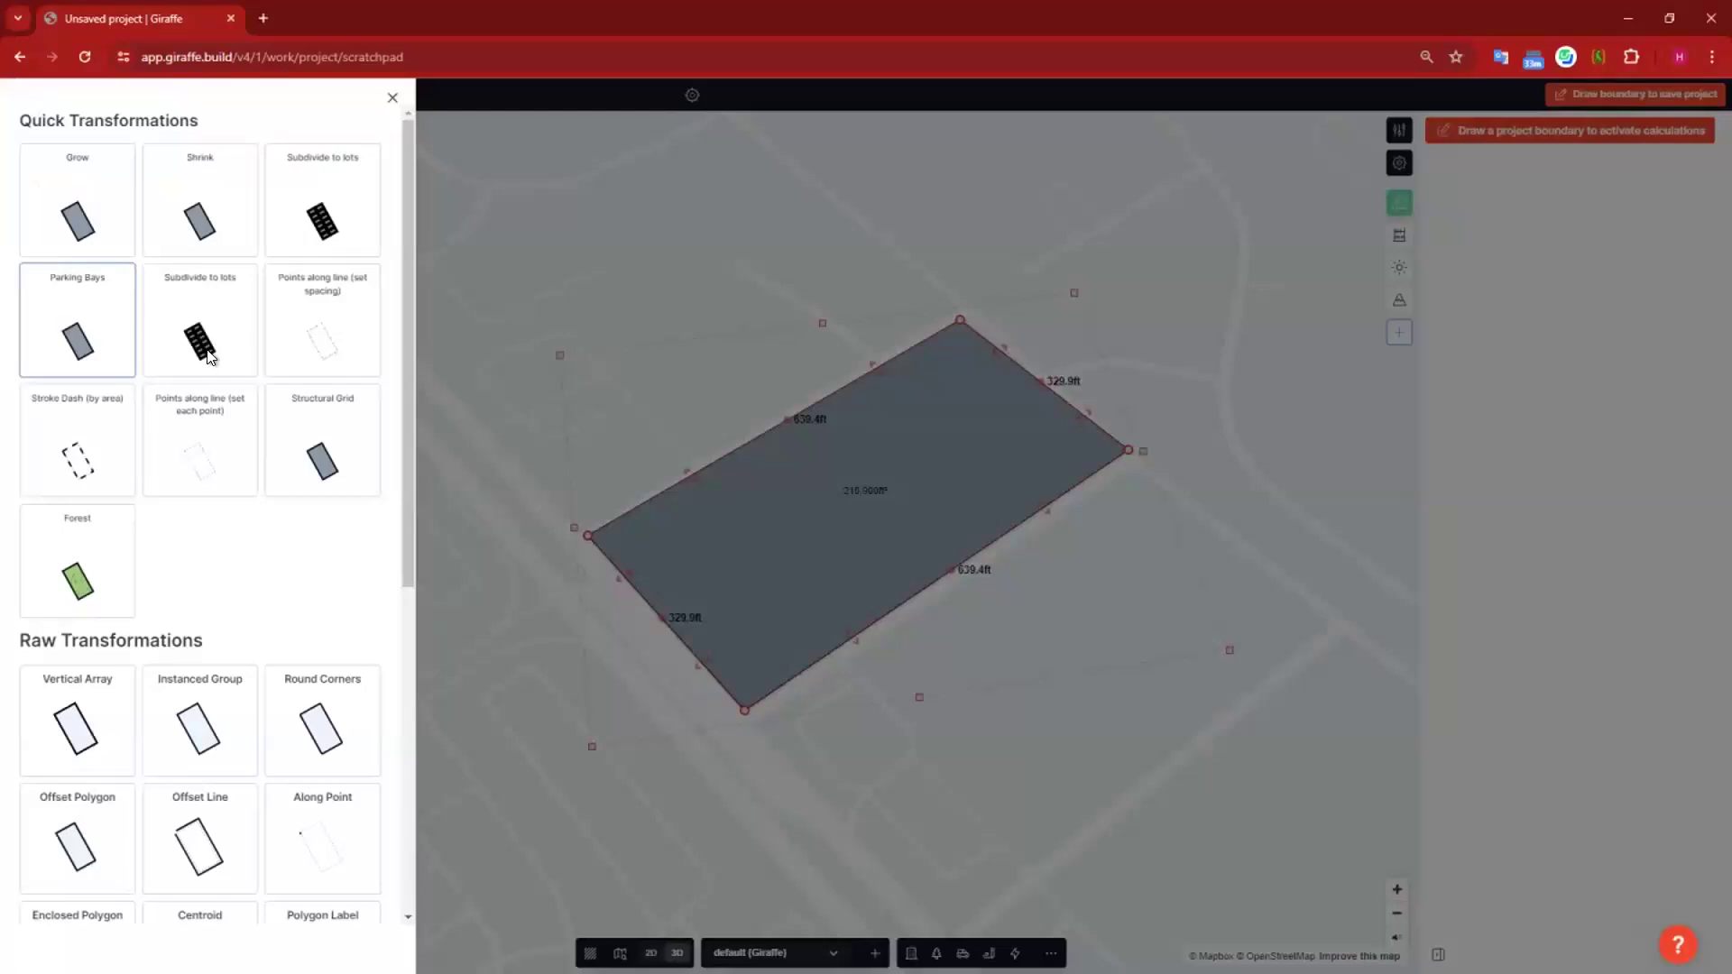
{"action": "scroll", "coordinate": [262, 448], "scroll_direction": "down", "scroll_amount": 6}
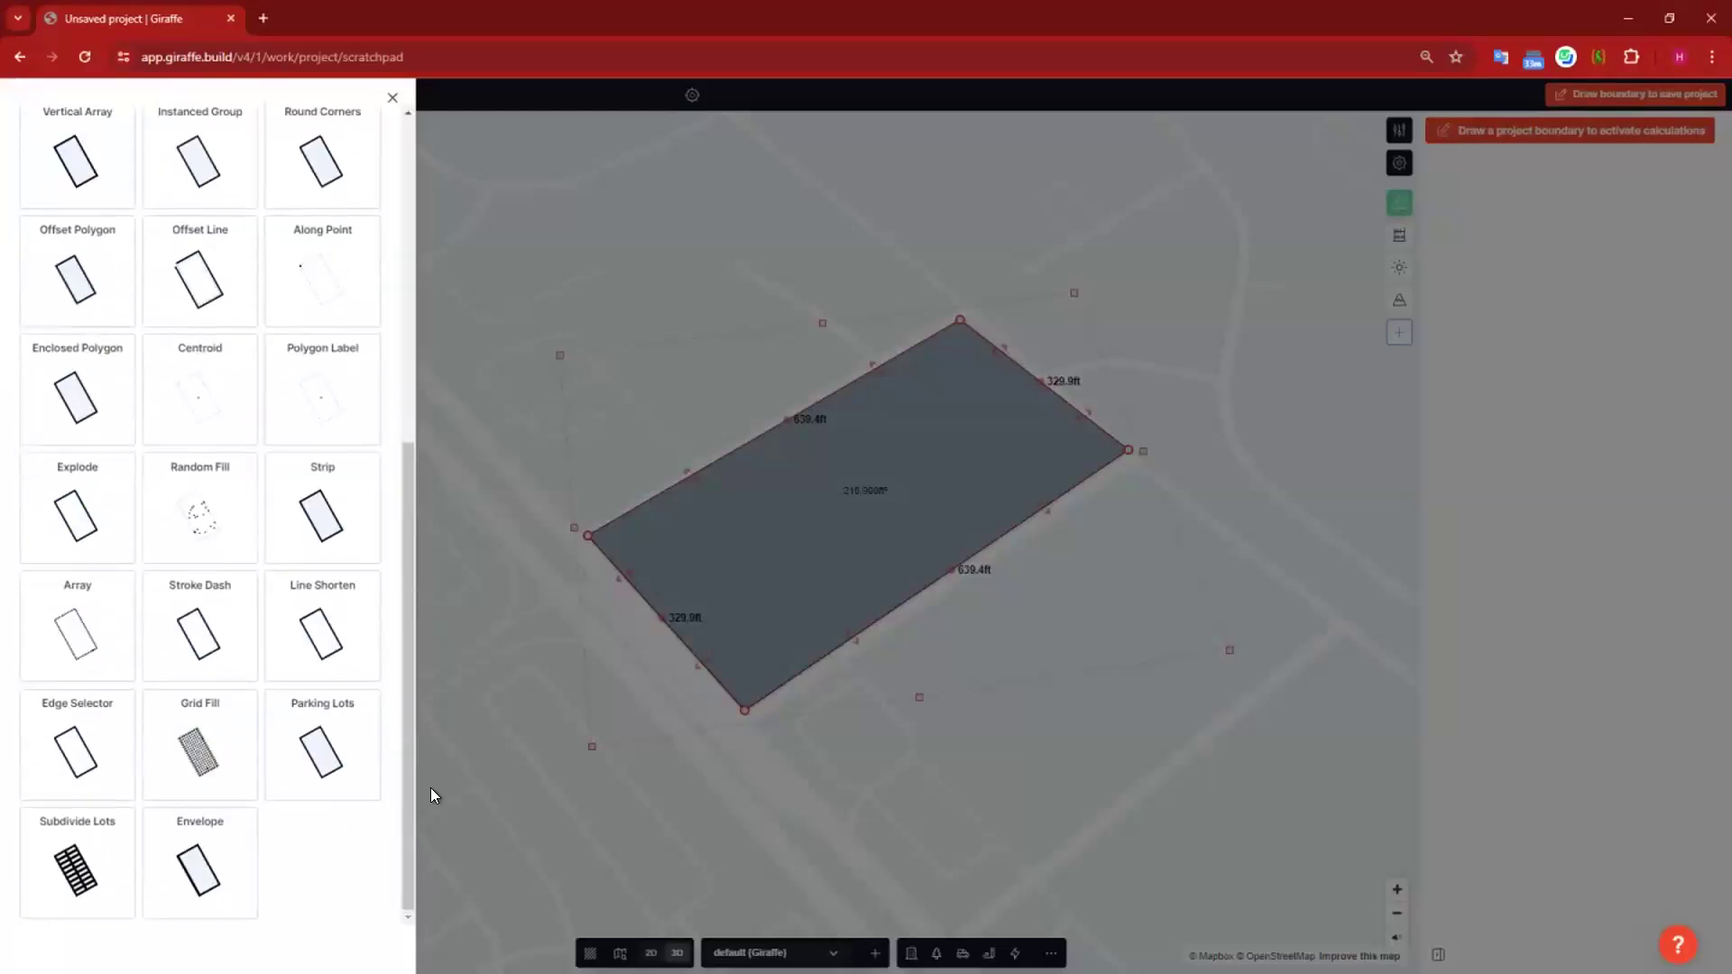
{"action": "left_click", "coordinate": [88, 871]}
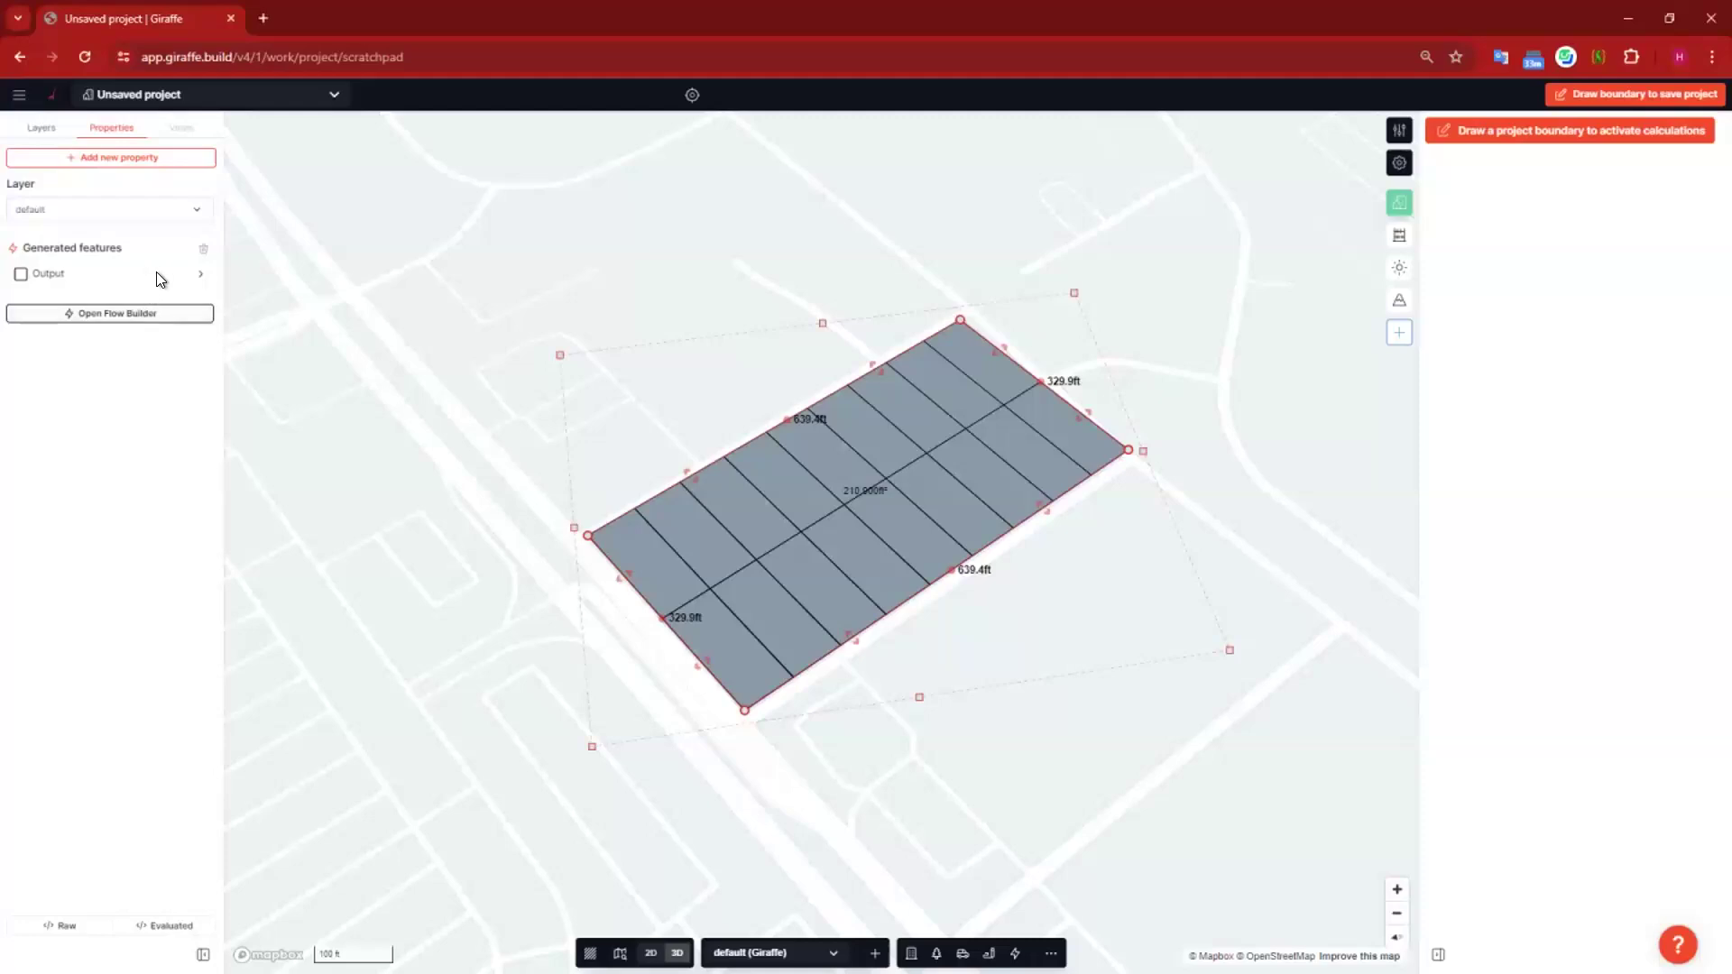
Step: Add an envelope output to the Subdivide Lots flow and assign the Parcel usage to its site output
{"action": "left_click", "coordinate": [196, 316]}
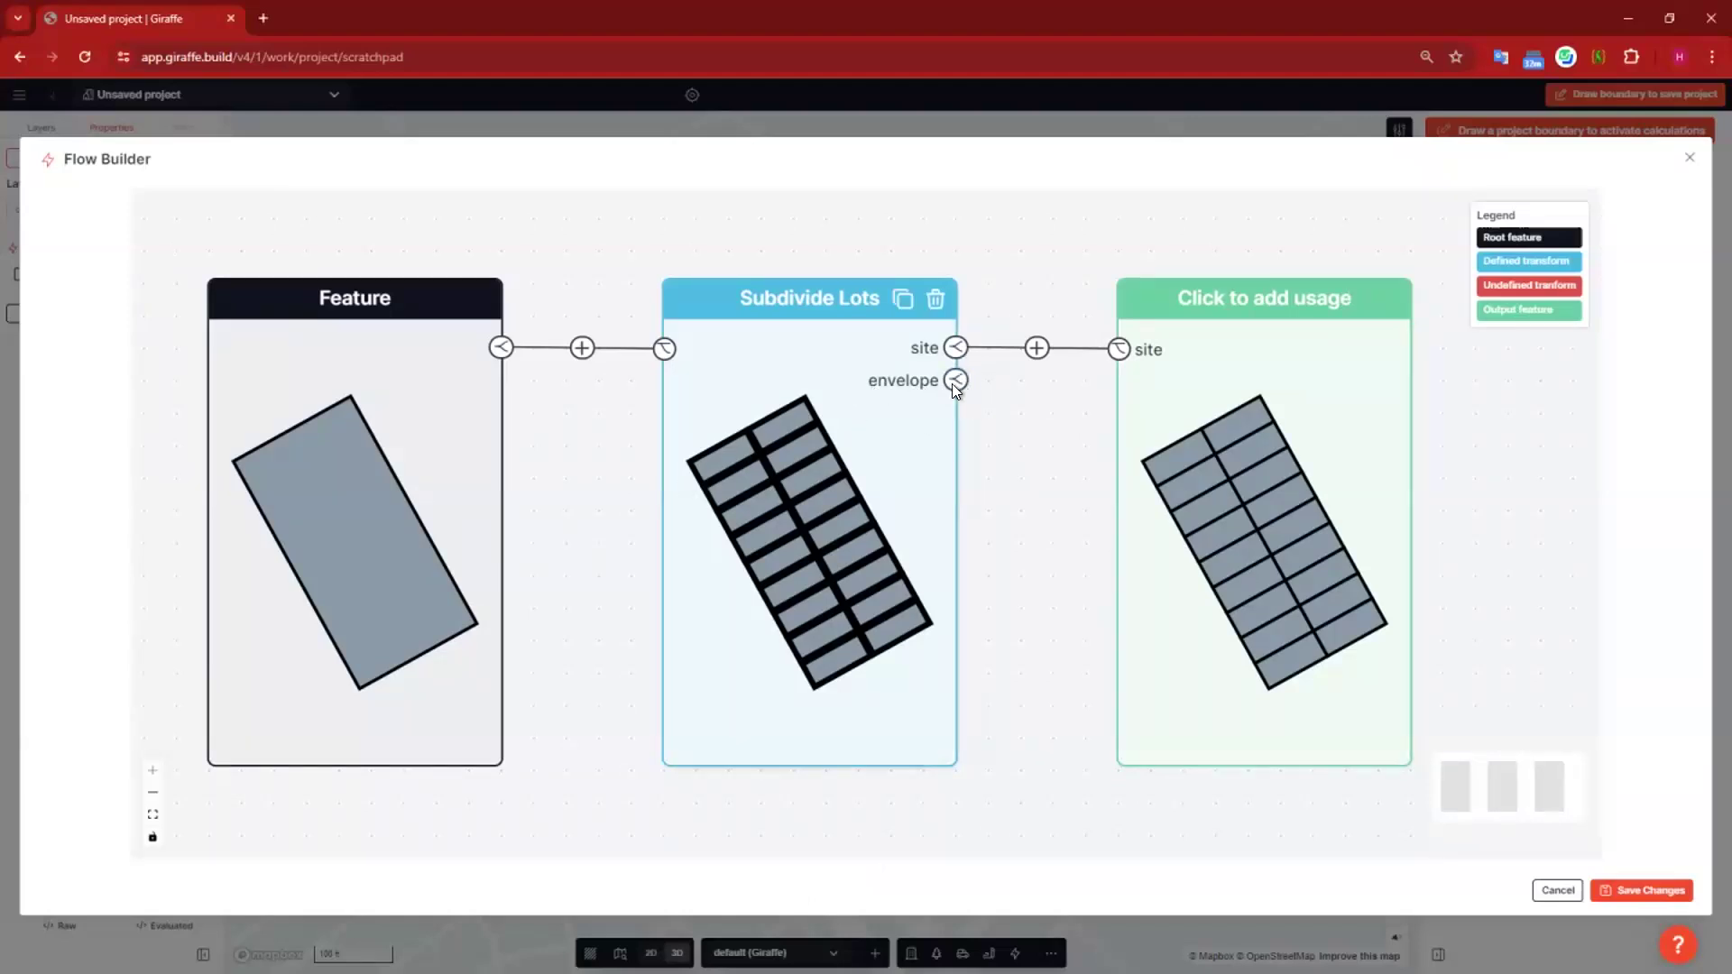
{"action": "left_click_drag", "start_coordinate": [955, 382], "coordinate": [1098, 568]}
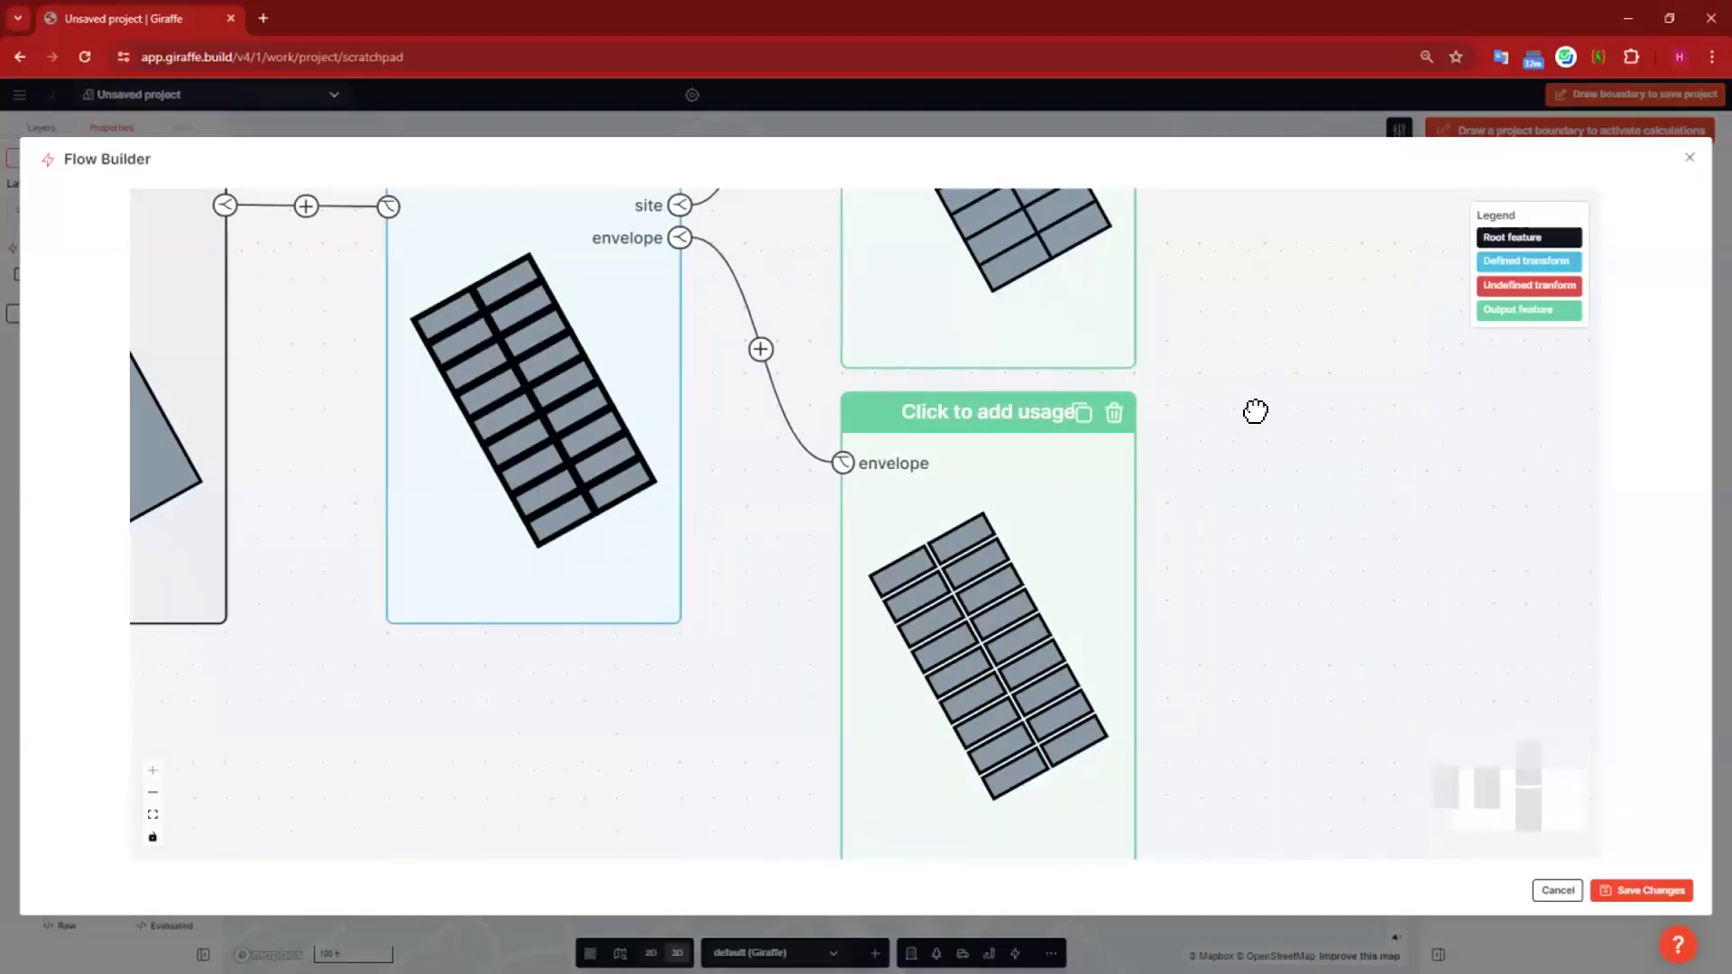
{"action": "left_click", "coordinate": [979, 368]}
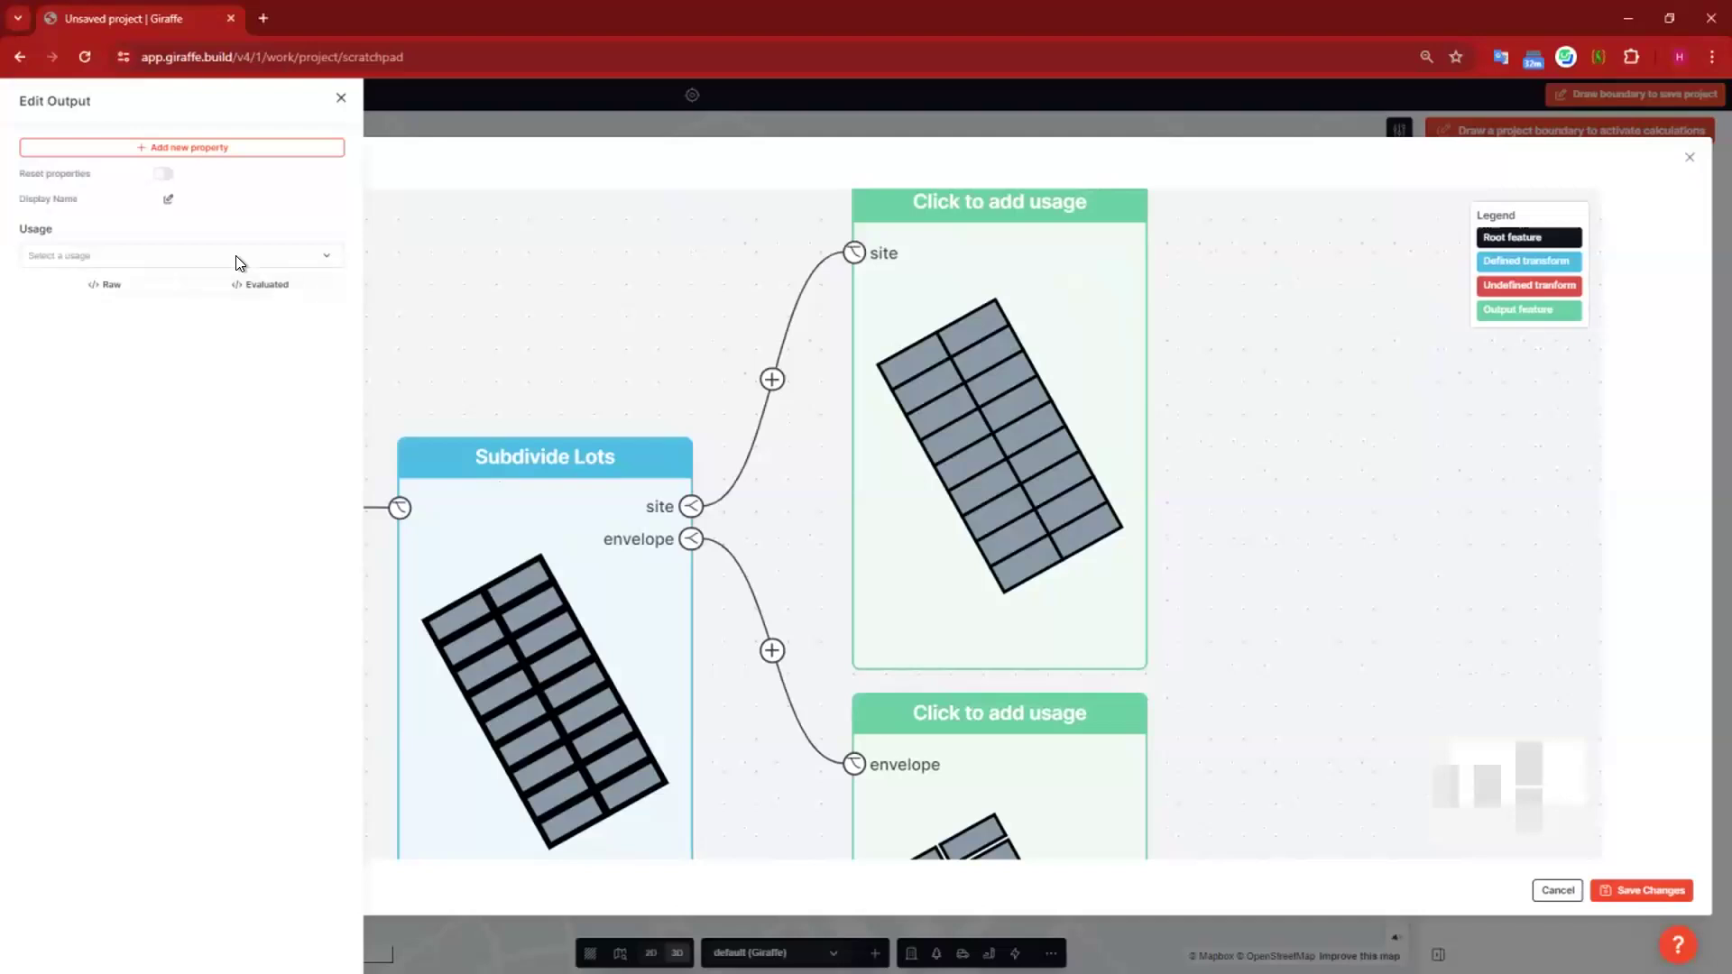
{"action": "left_click", "coordinate": [239, 257]}
{"action": "type", "text": "parcel"}
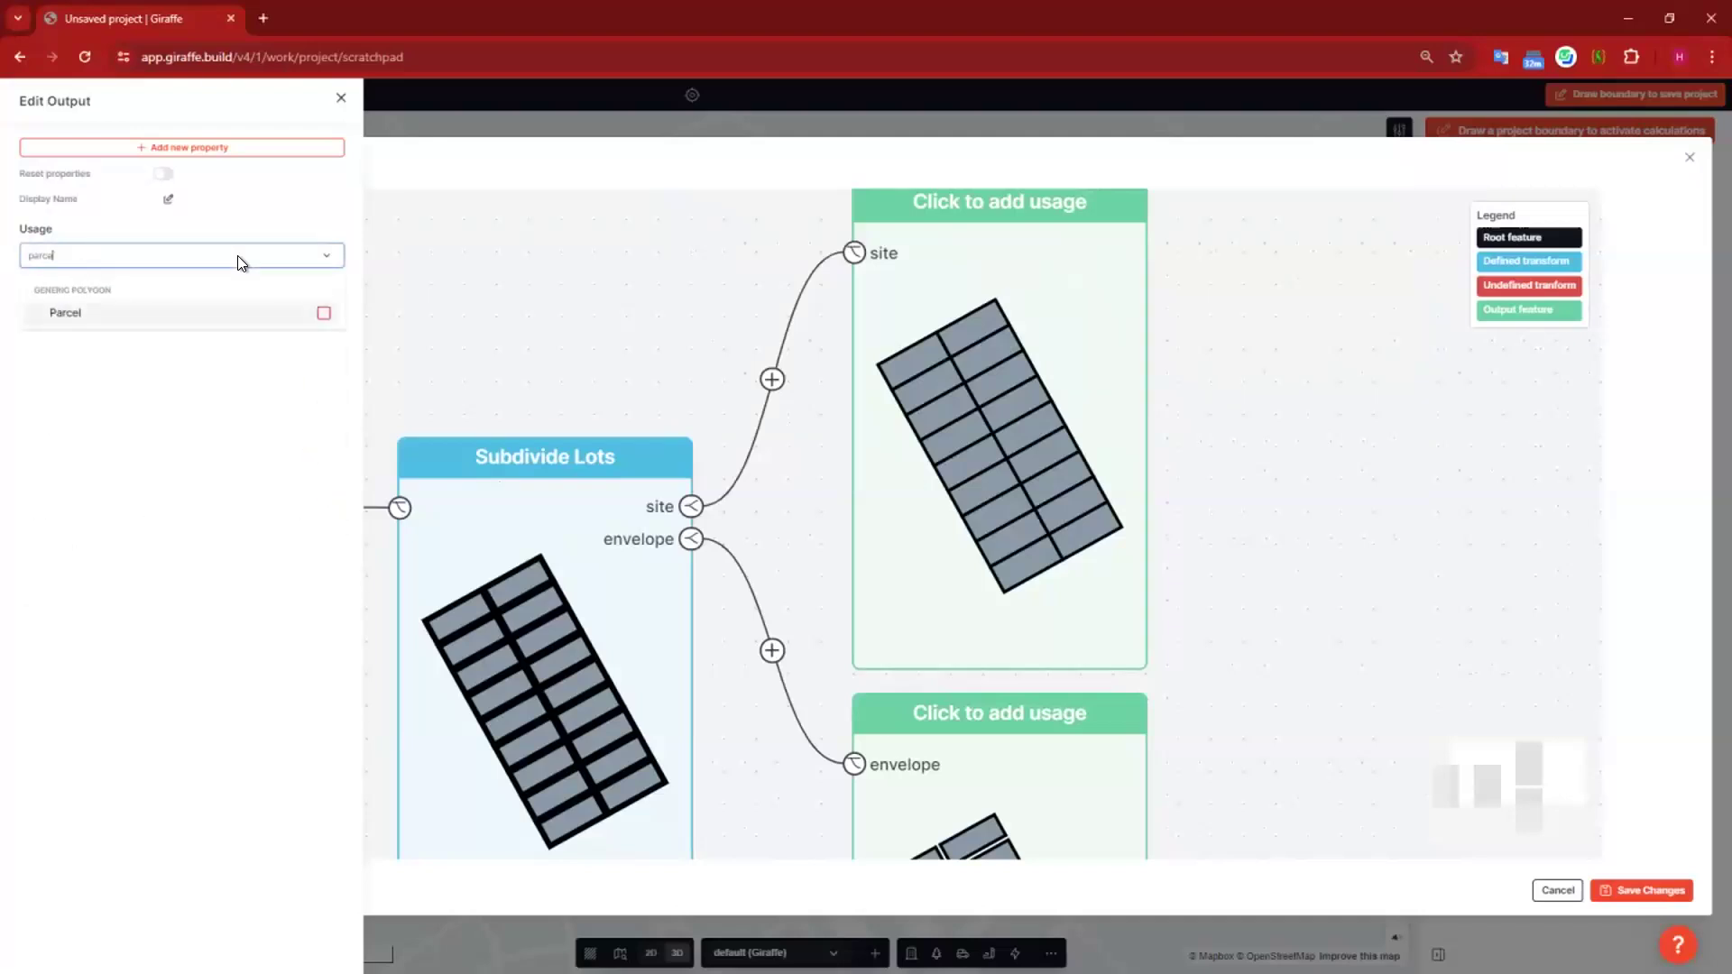
{"action": "key", "text": "Return"}
Step: Assign the Townhome usage to the envelope output, save the flow changes and deselect the feature
{"action": "left_click", "coordinate": [1038, 819]}
{"action": "left_click", "coordinate": [154, 257]}
{"action": "type", "text": "tow"}
{"action": "left_click", "coordinate": [198, 312]}
{"action": "left_click", "coordinate": [314, 435]}
{"action": "left_click", "coordinate": [1664, 891]}
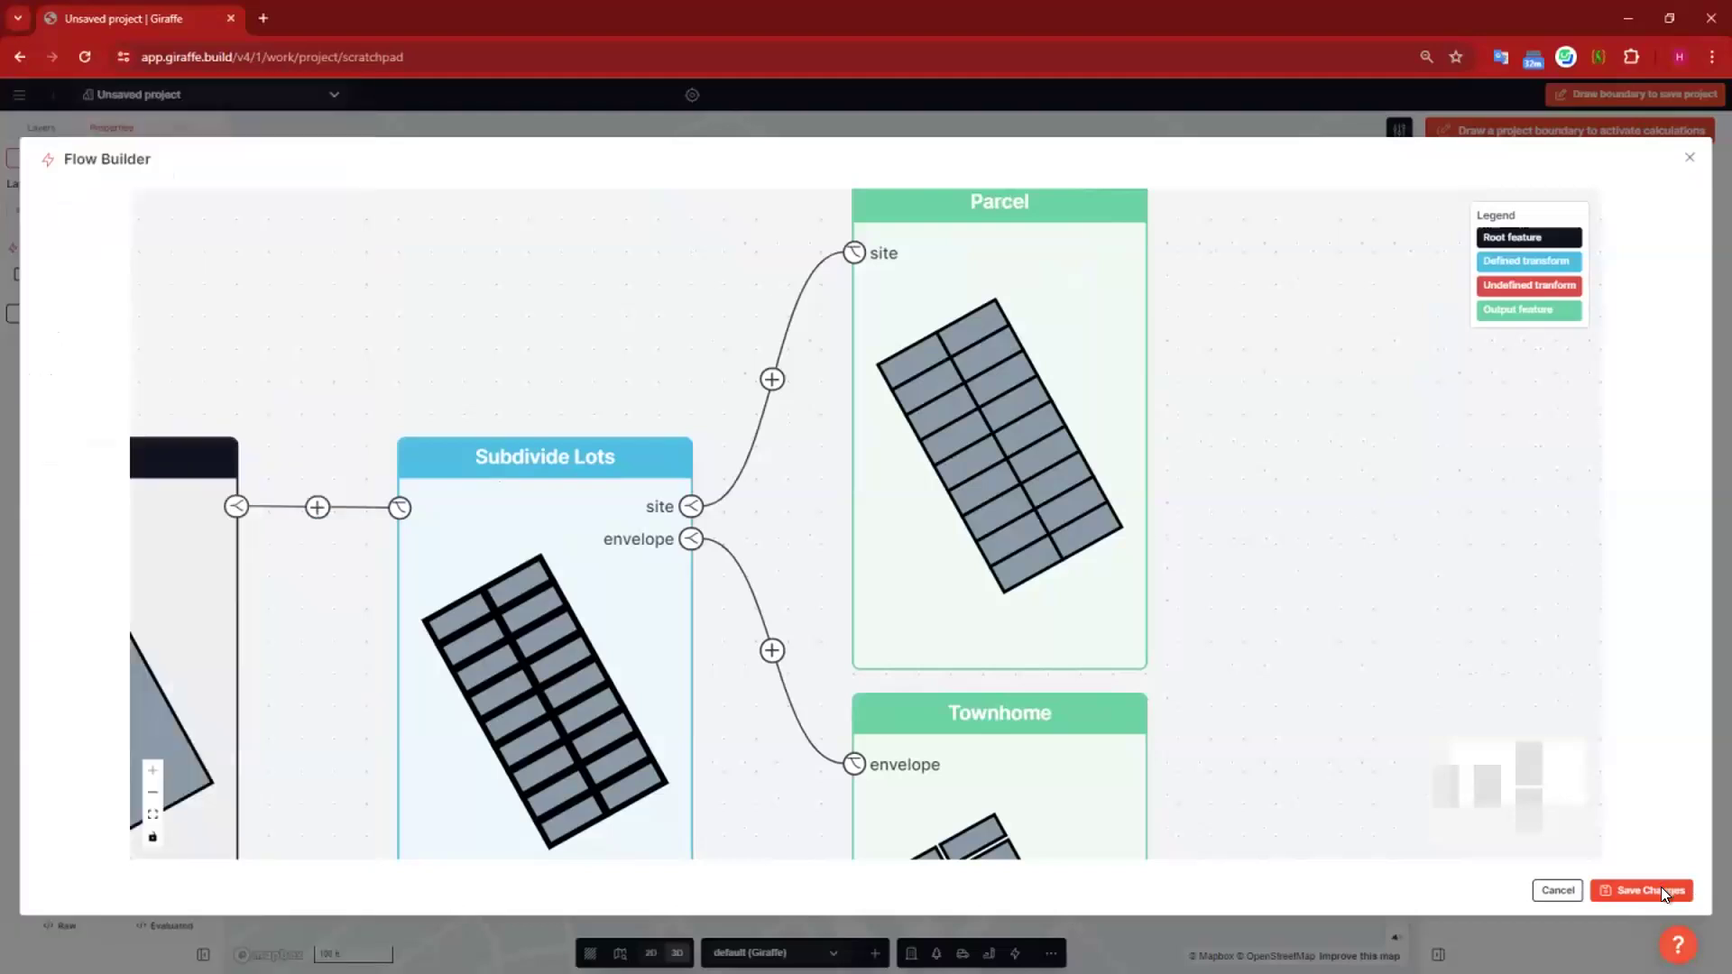
{"action": "left_click", "coordinate": [603, 766]}
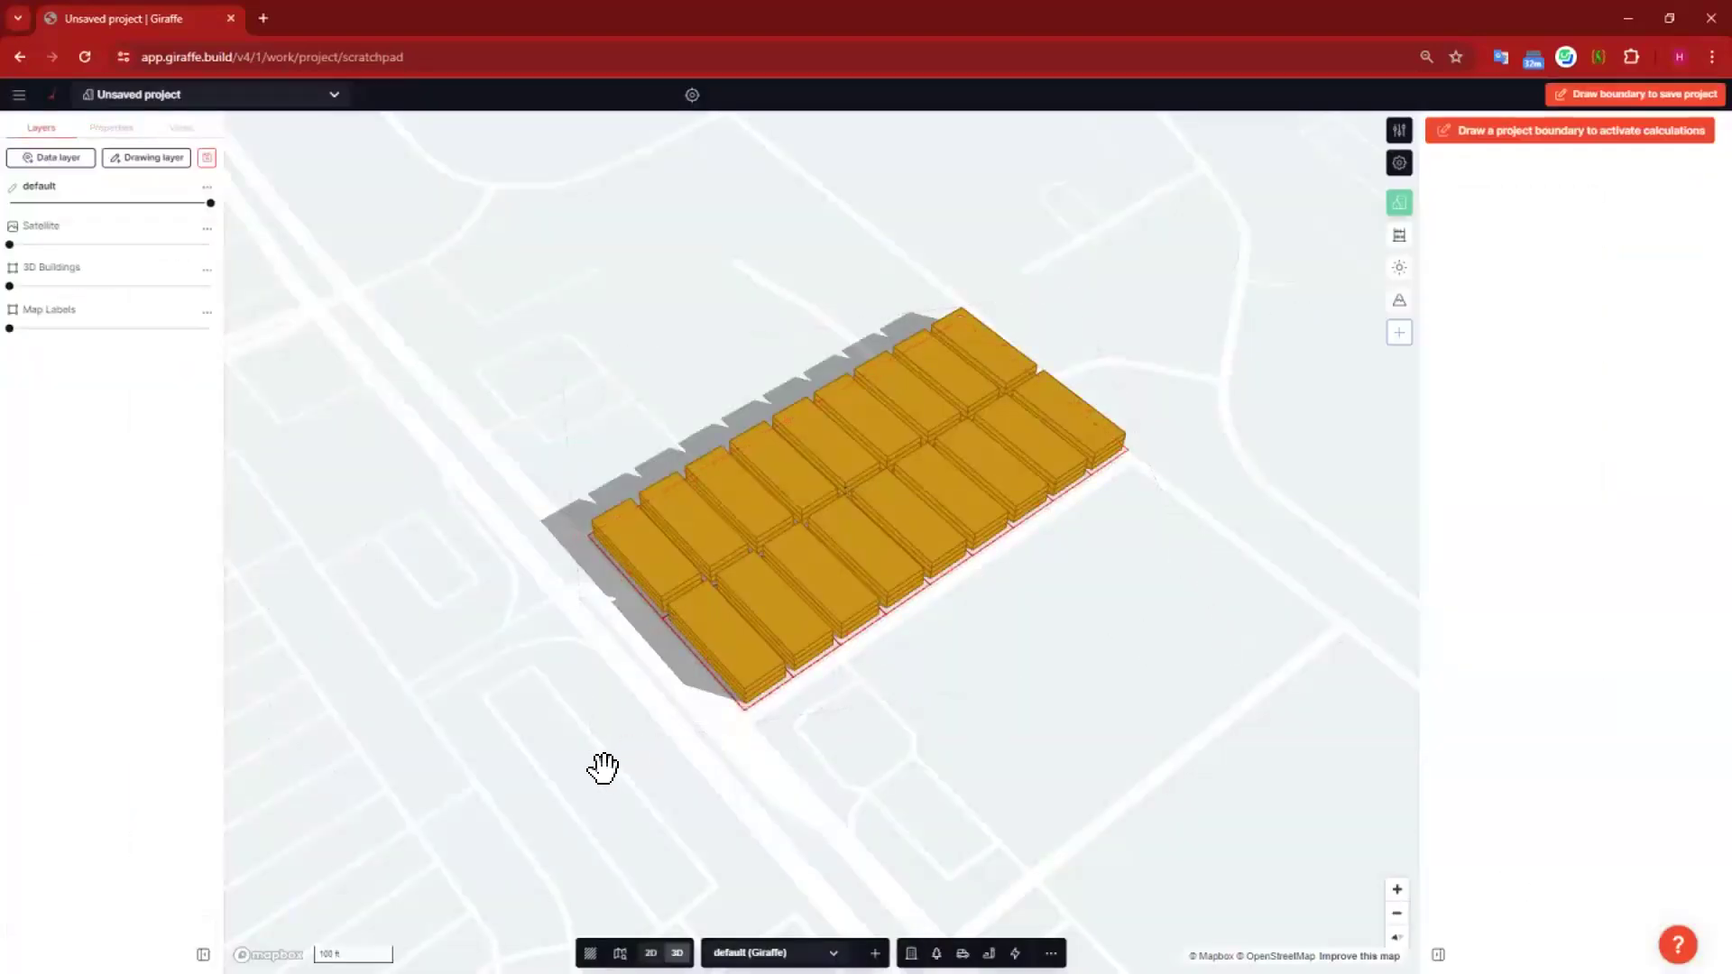
Step: Examine the generated townhome rows and parcels from several angles and select the subdivided rectangle
{"action": "scroll", "coordinate": [727, 712], "scroll_direction": "up", "scroll_amount": 10}
{"action": "scroll", "coordinate": [995, 619], "scroll_direction": "down", "scroll_amount": 5}
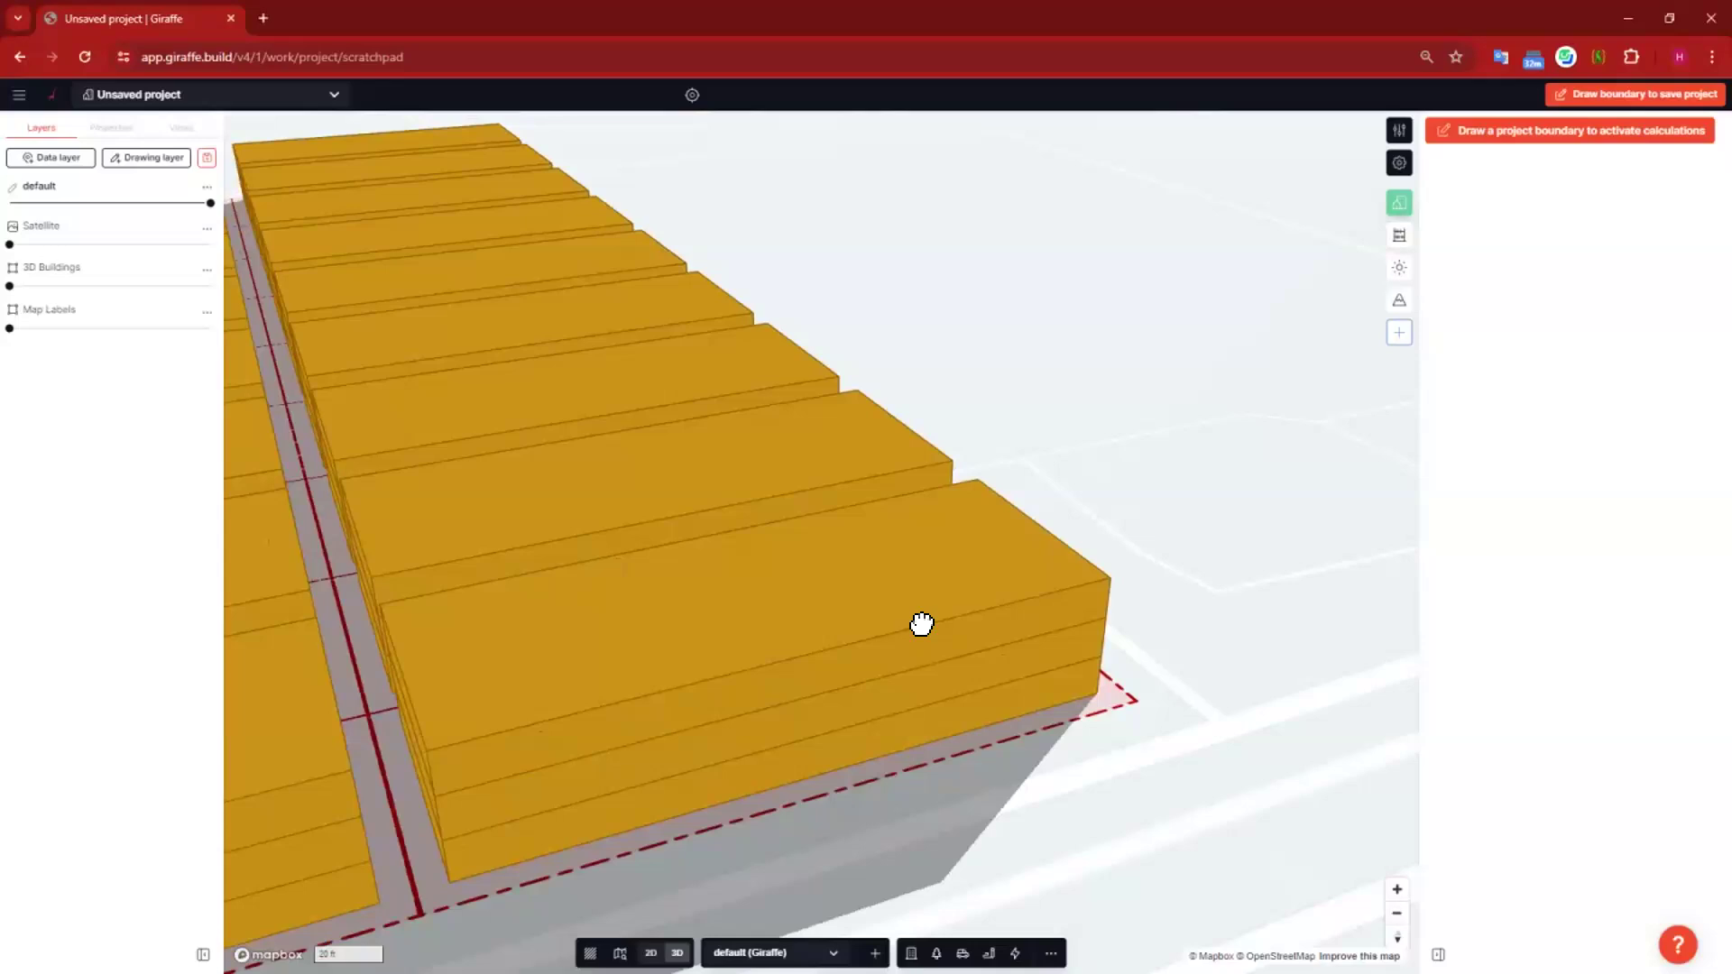
{"action": "right_click_drag", "start_coordinate": [858, 719], "coordinate": [708, 587]}
{"action": "scroll", "coordinate": [754, 619], "scroll_direction": "down", "scroll_amount": 4}
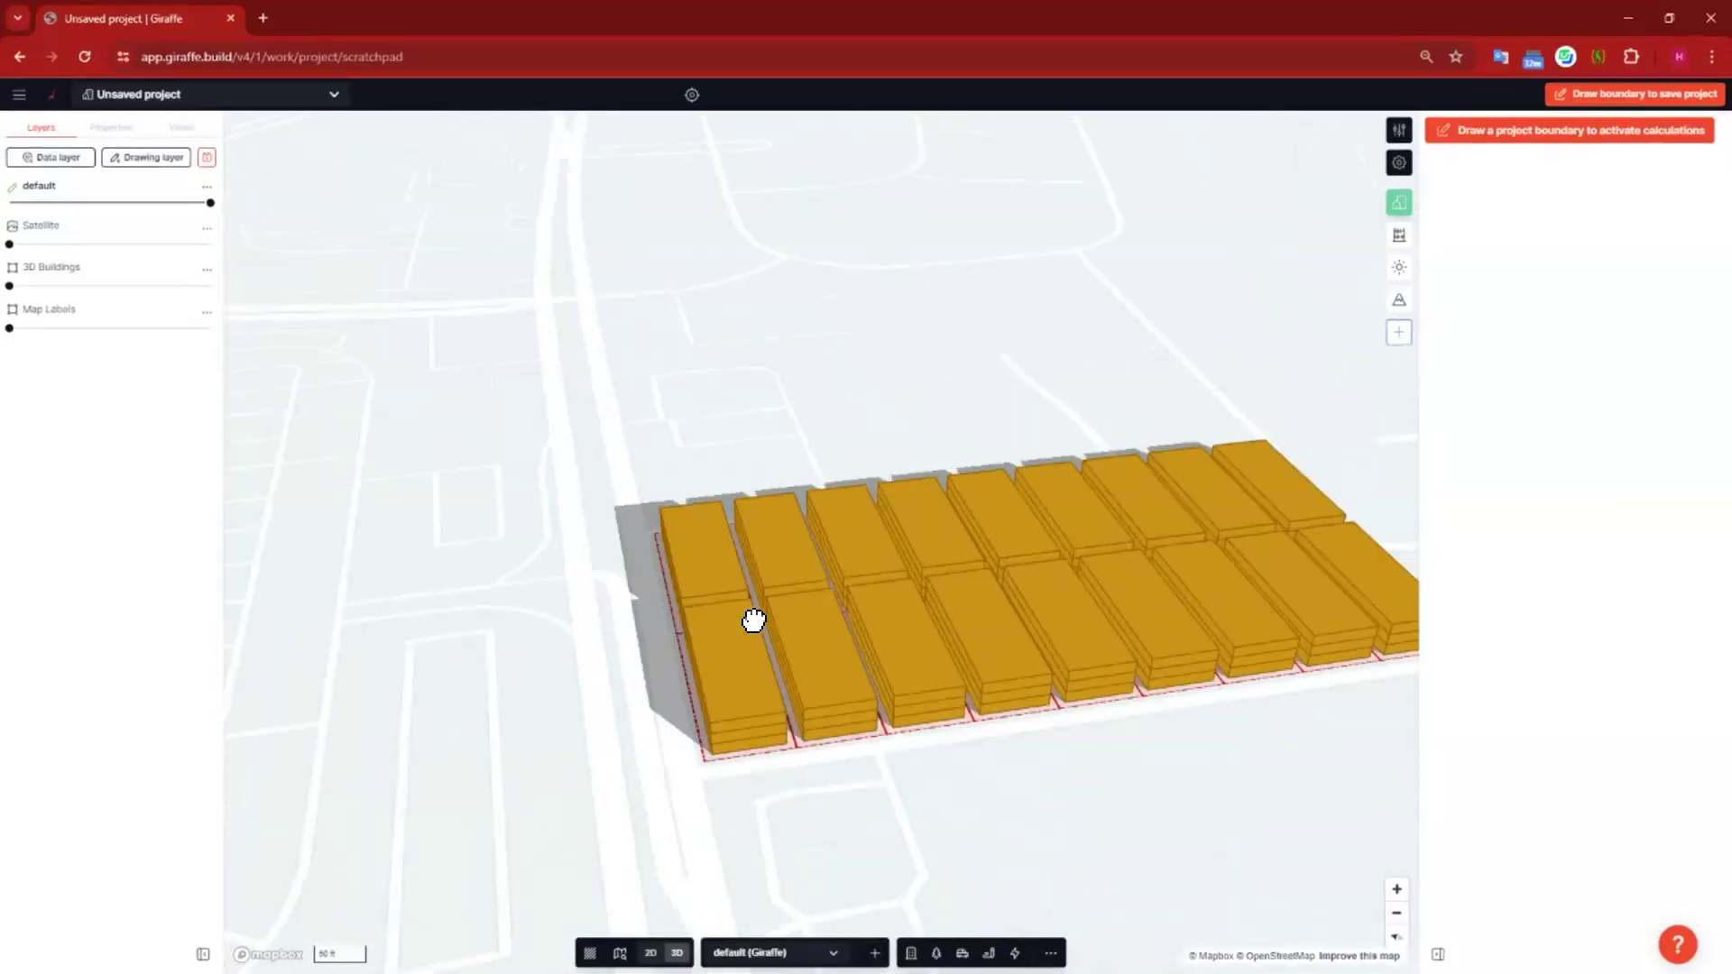
{"action": "left_click", "coordinate": [714, 588]}
{"action": "left_click_drag", "start_coordinate": [714, 588], "coordinate": [784, 580]}
{"action": "left_click_drag", "start_coordinate": [662, 597], "coordinate": [634, 596]}
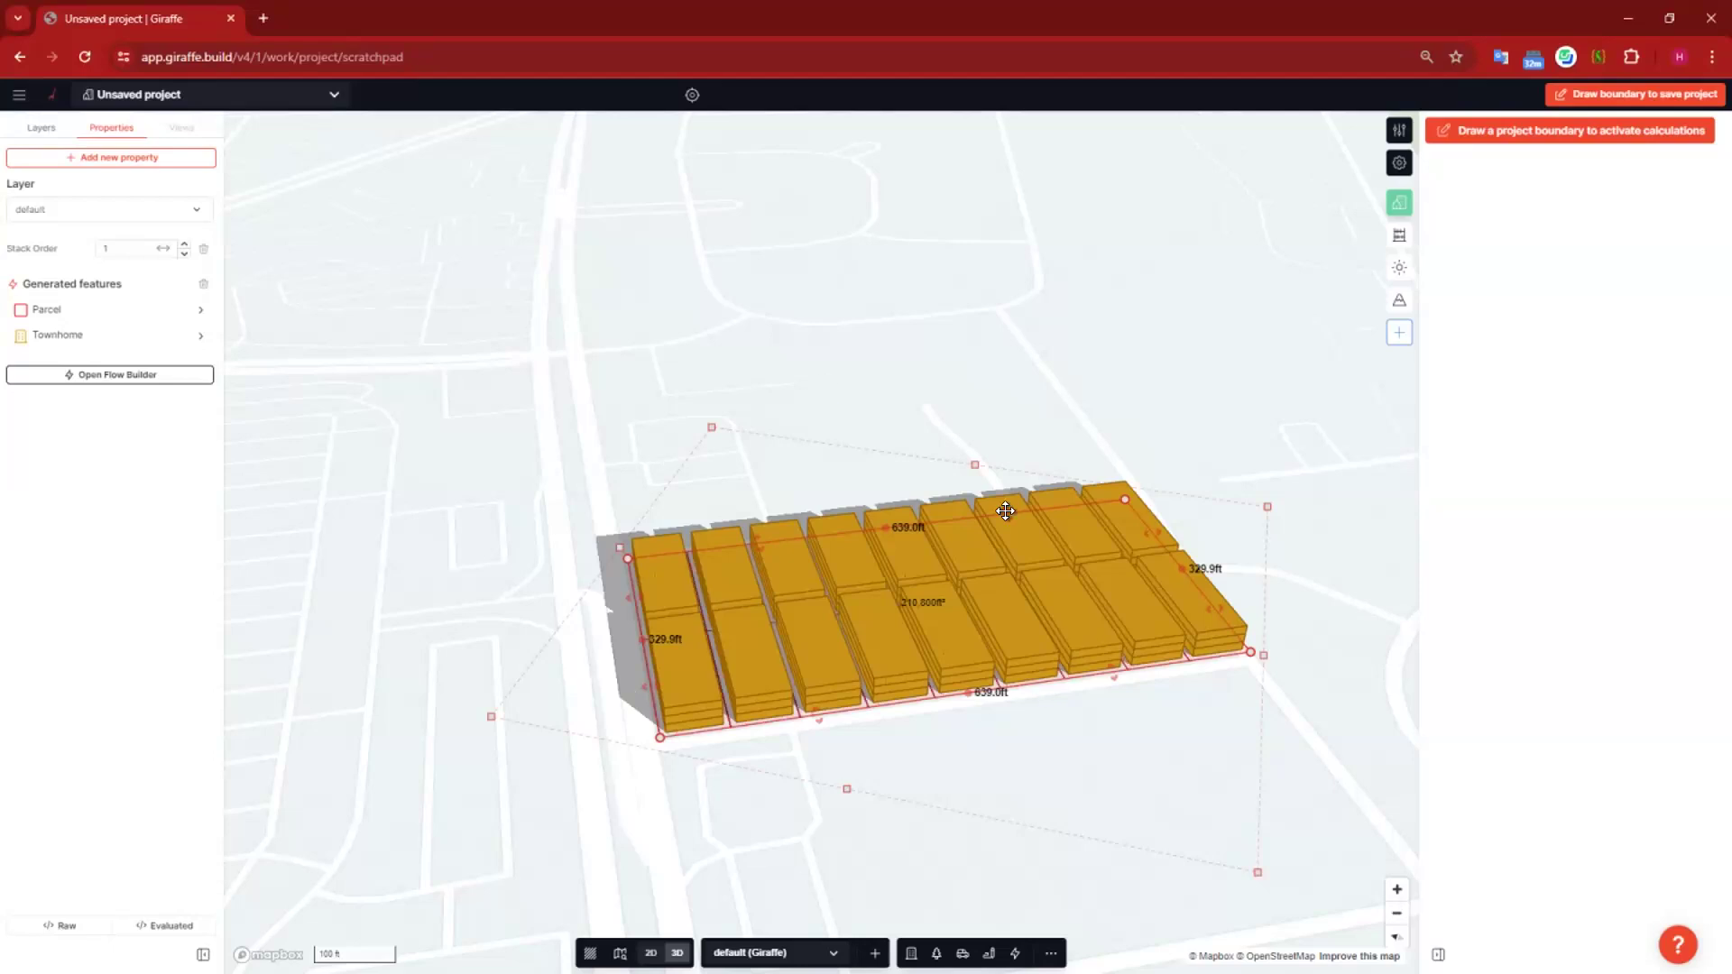
{"action": "right_click_drag", "start_coordinate": [982, 843], "coordinate": [1314, 692]}
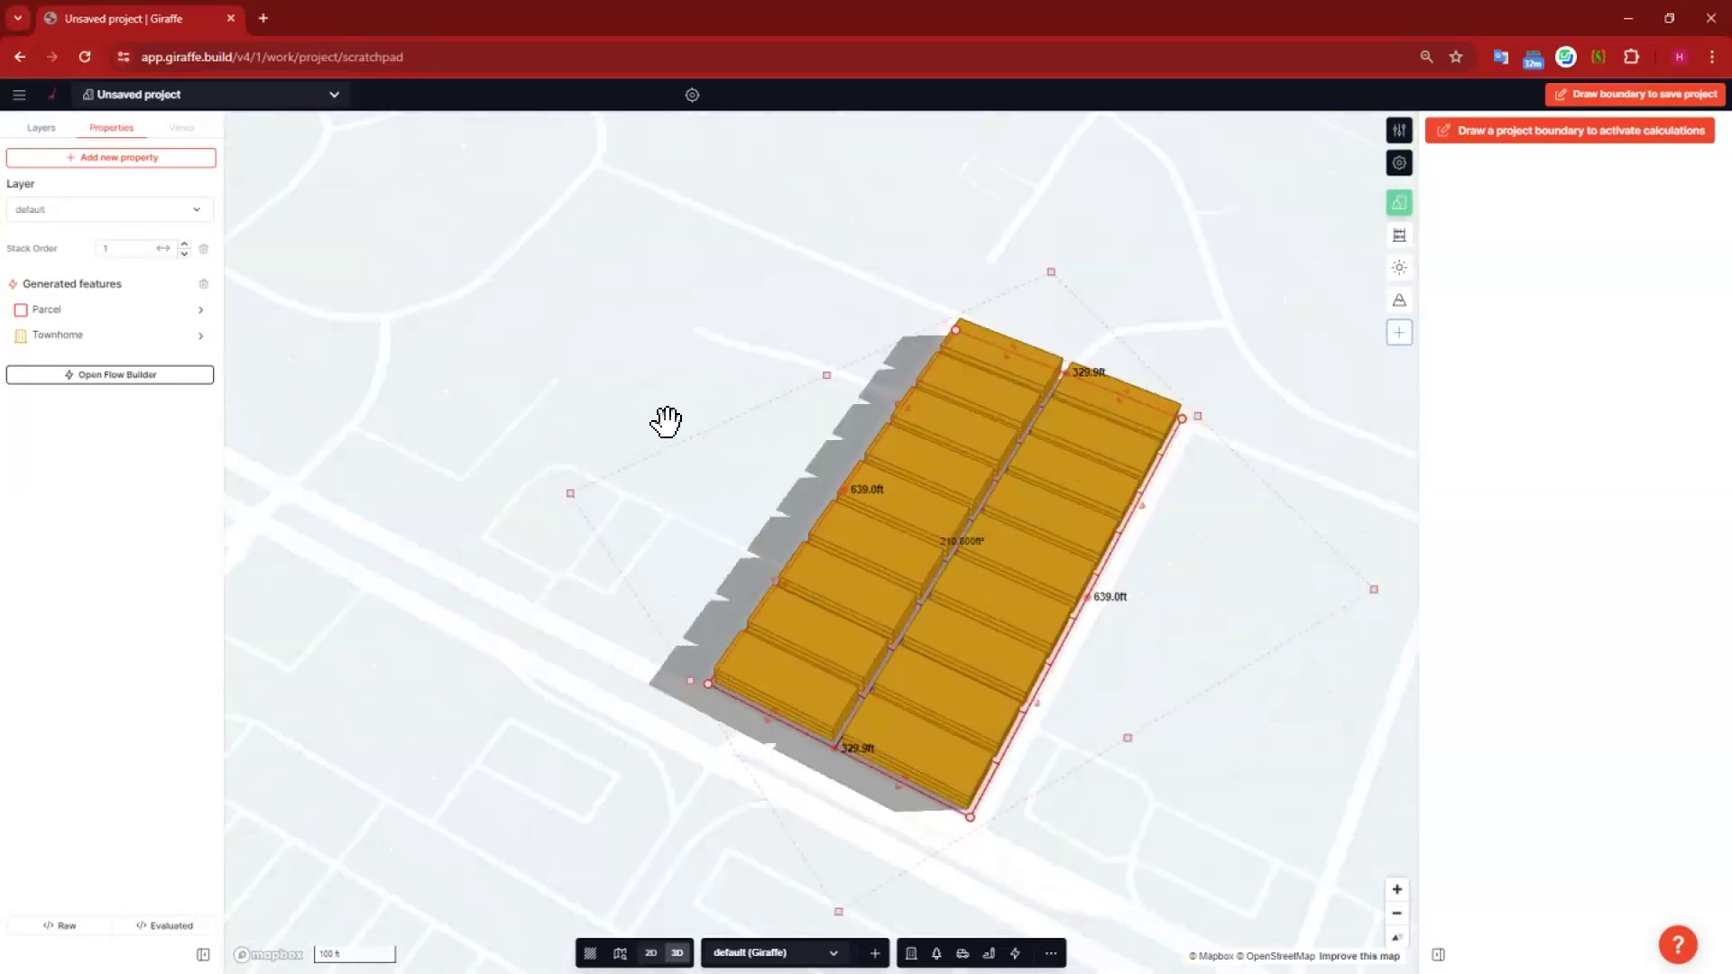
Step: Open the Subdivide Lots transform's settings in the rectangle's flow
{"action": "left_click", "coordinate": [105, 372]}
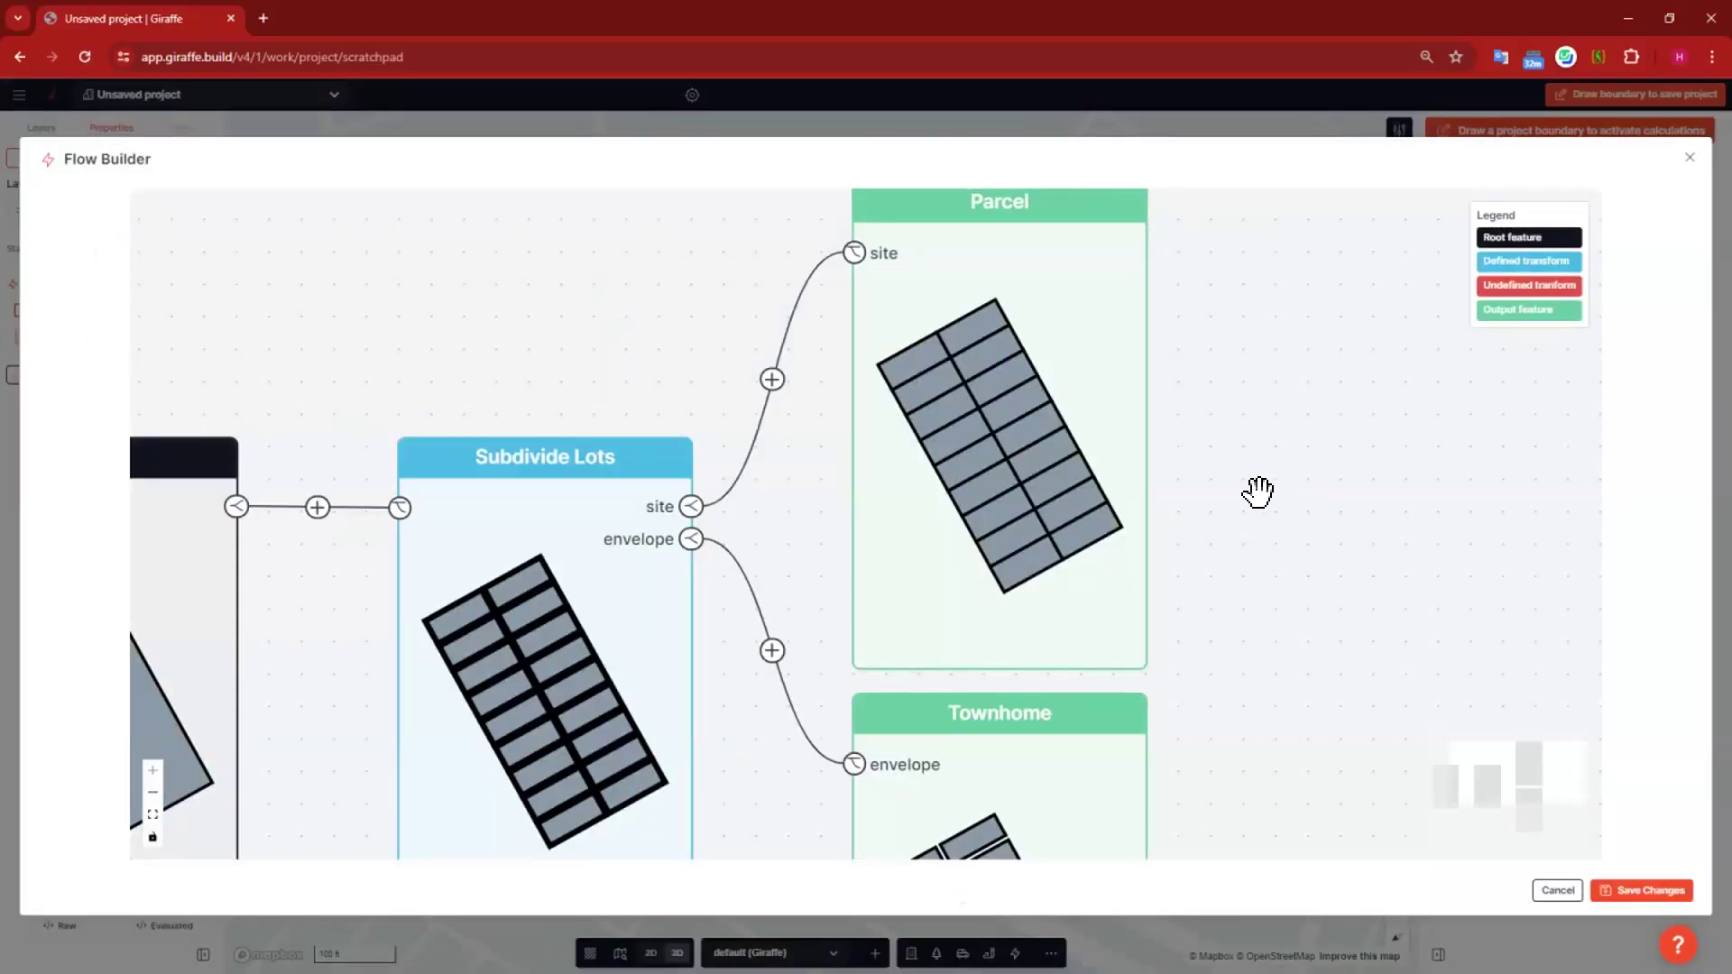
{"action": "left_click_drag", "start_coordinate": [1257, 492], "coordinate": [1299, 351]}
{"action": "scroll", "coordinate": [956, 591], "scroll_direction": "down", "scroll_amount": 5}
{"action": "left_click_drag", "start_coordinate": [956, 592], "coordinate": [1177, 474]}
{"action": "scroll", "coordinate": [971, 433], "scroll_direction": "up", "scroll_amount": 5}
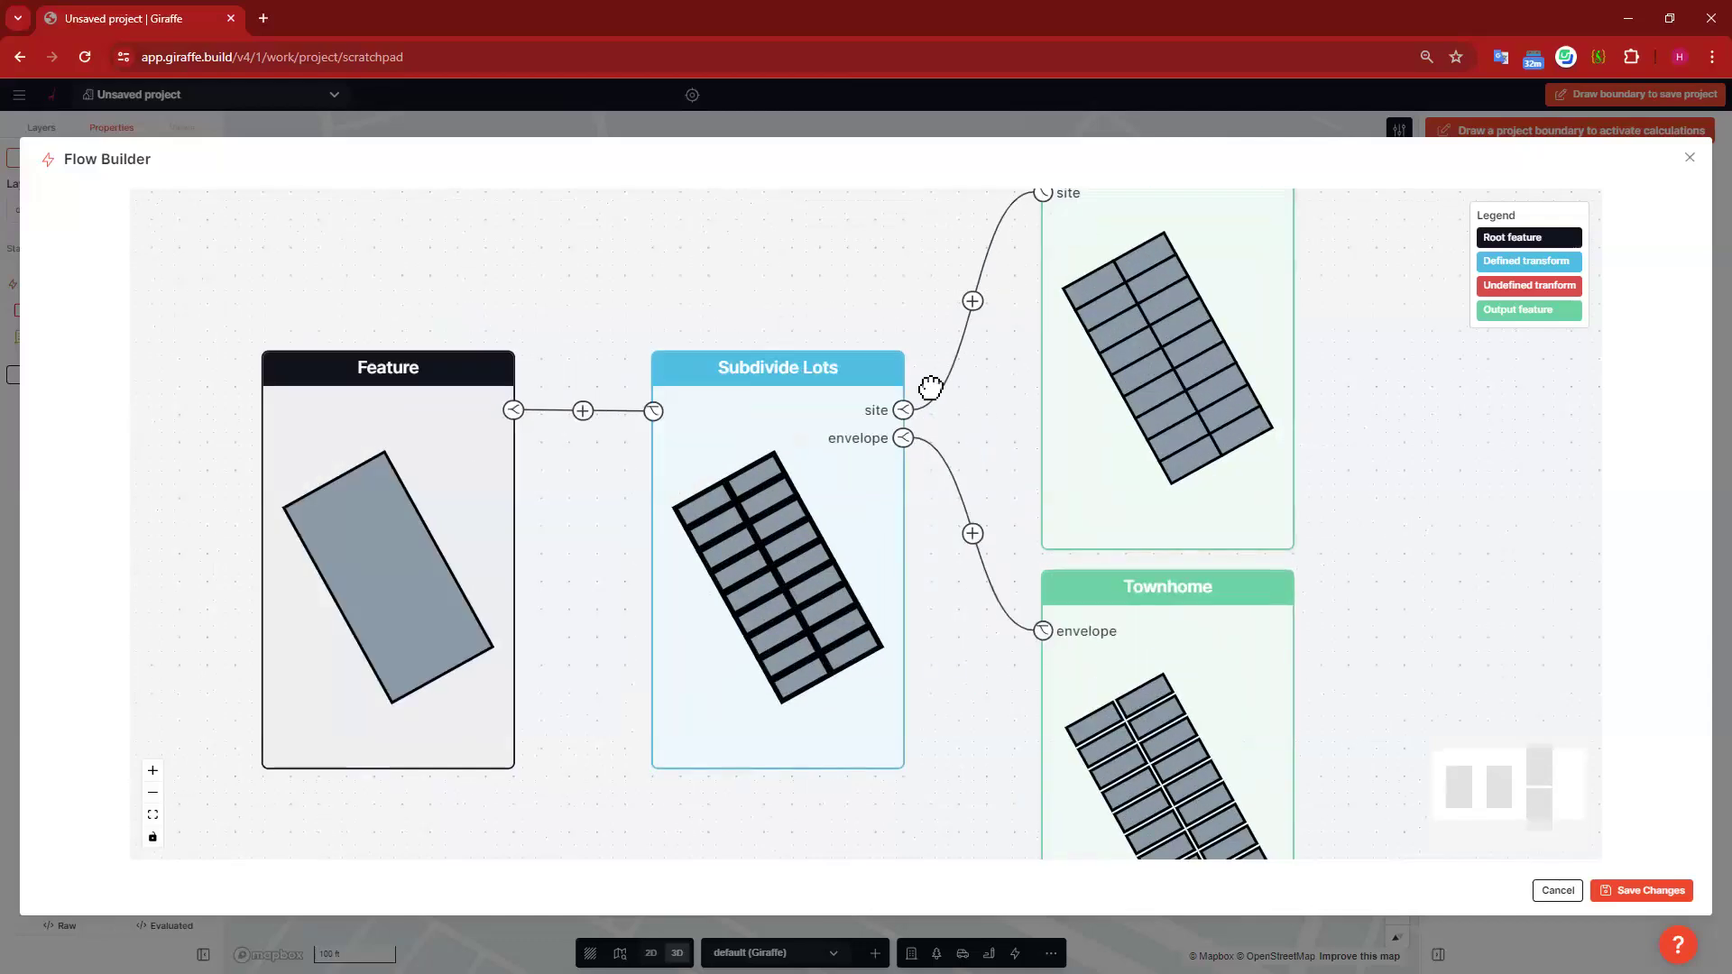
{"action": "left_click", "coordinate": [729, 494]}
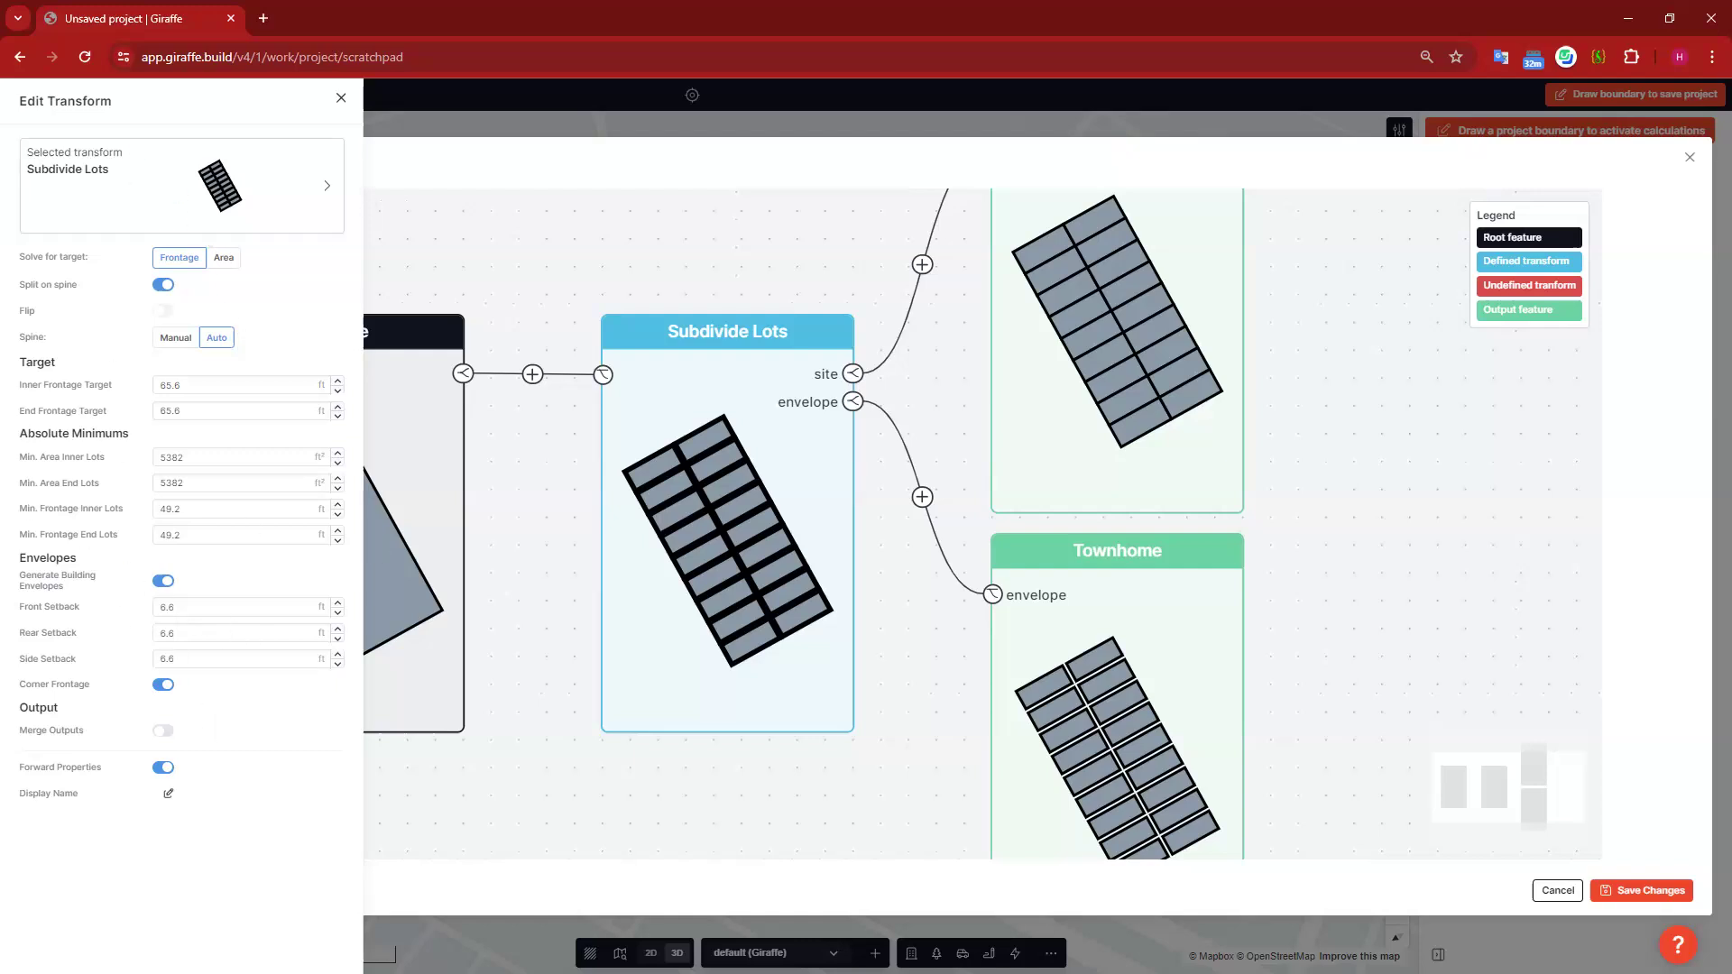
Step: Set the Subdivide Lots transform's Inner Frontage Target to 49.2 ft
{"action": "left_click", "coordinate": [204, 387]}
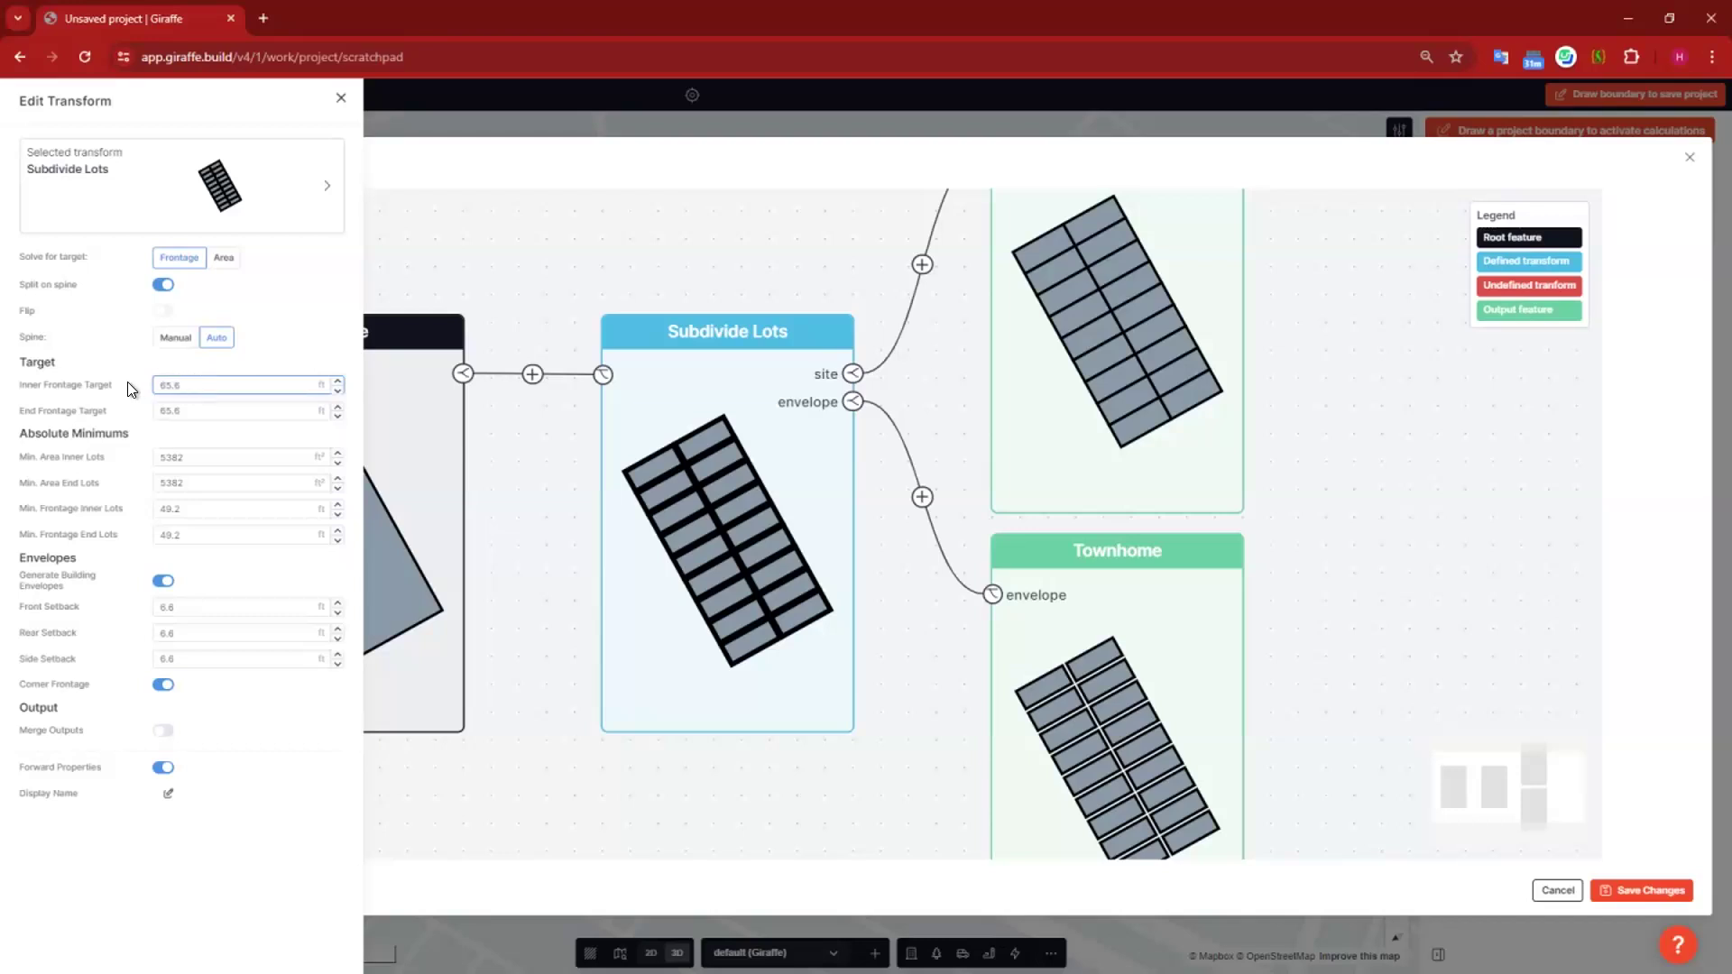
{"action": "double_click", "coordinate": [165, 385]}
{"action": "left_click", "coordinate": [1677, 944]}
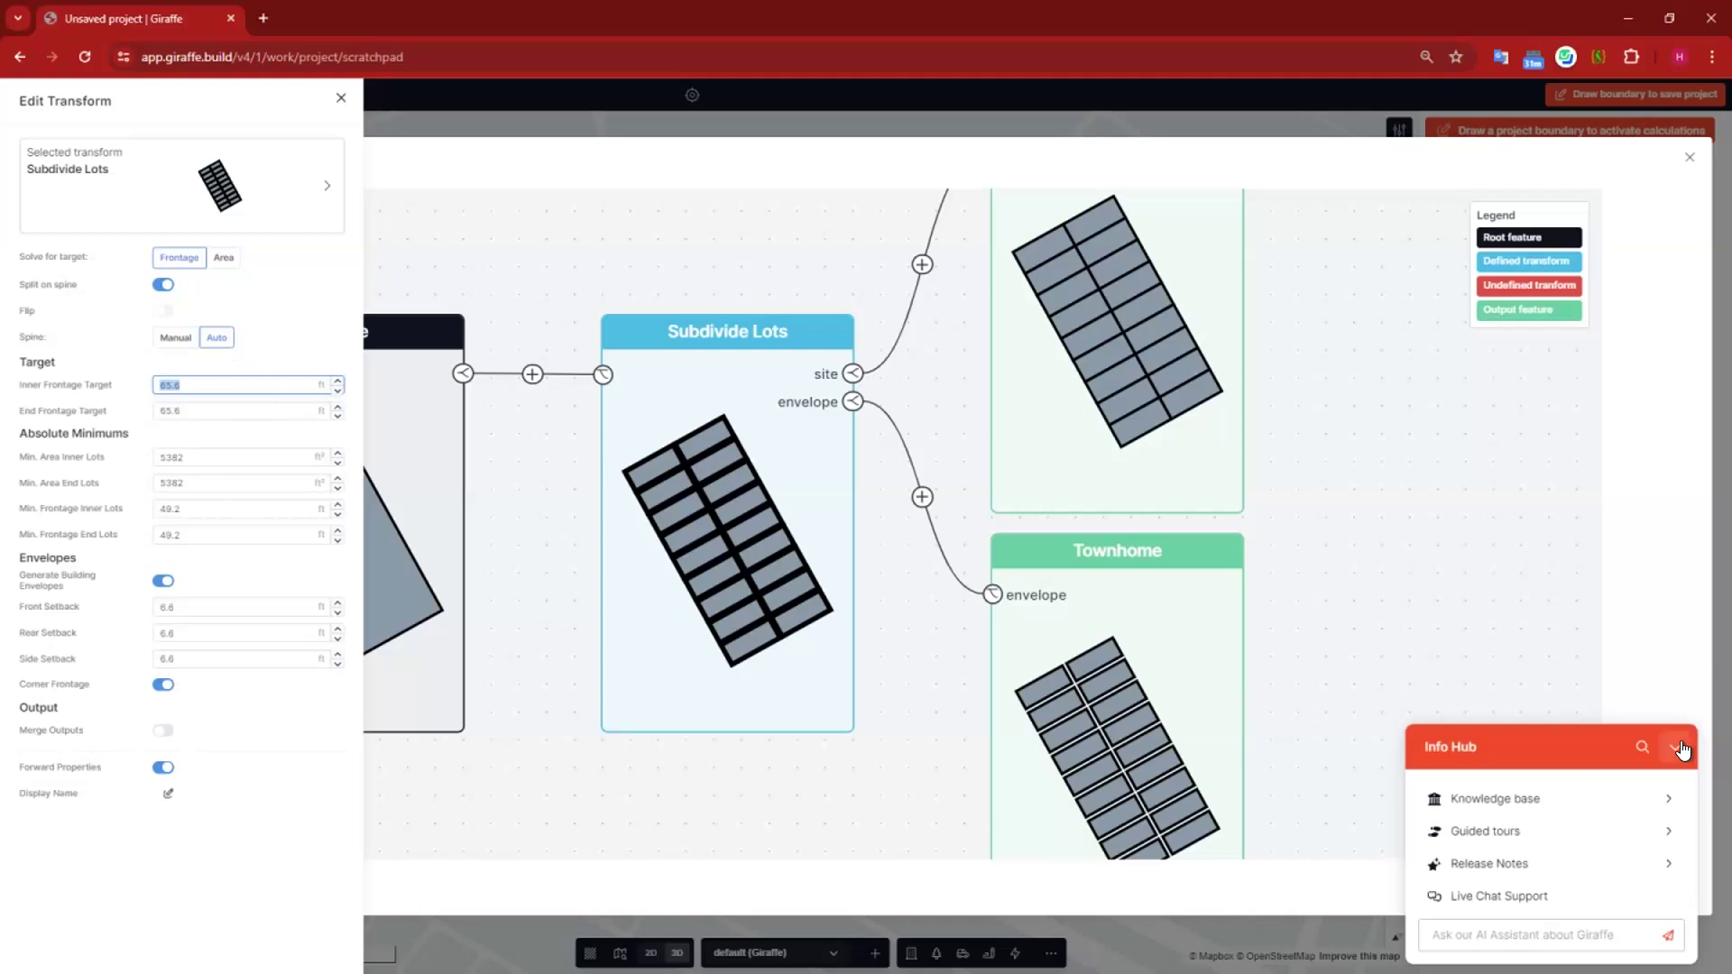
{"action": "left_click", "coordinate": [201, 384]}
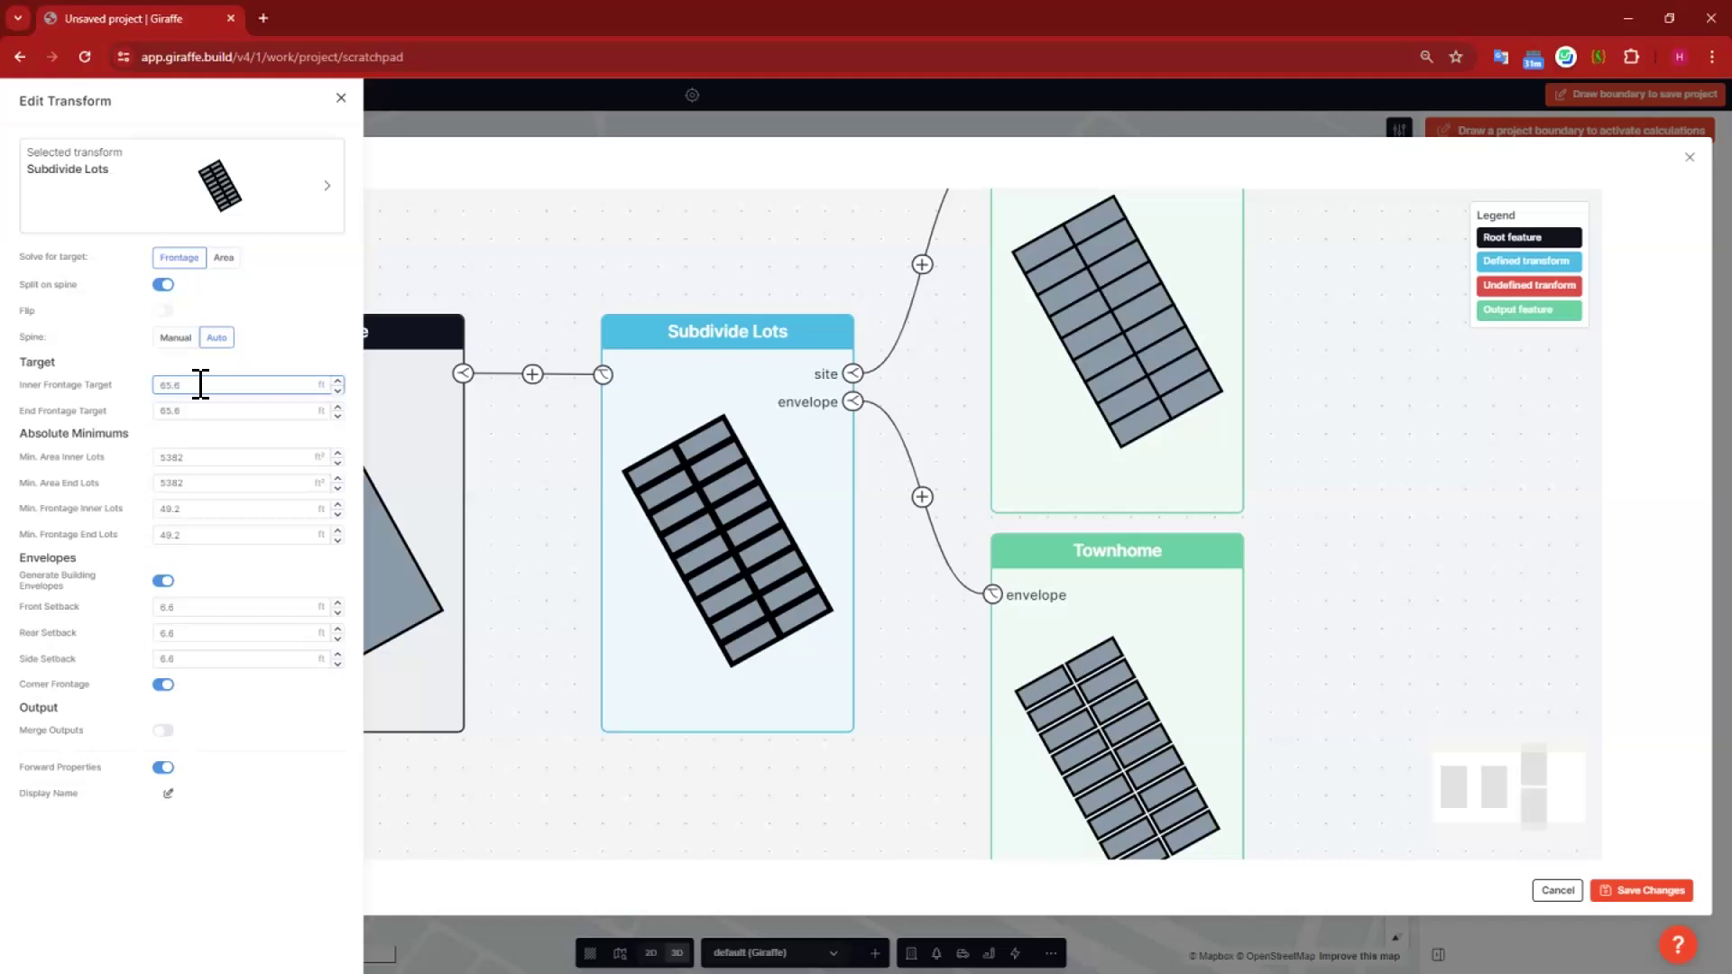
{"action": "key", "text": "ctrl+a"}
{"action": "type", "text": "49.2"}
{"action": "left_click", "coordinate": [234, 410]}
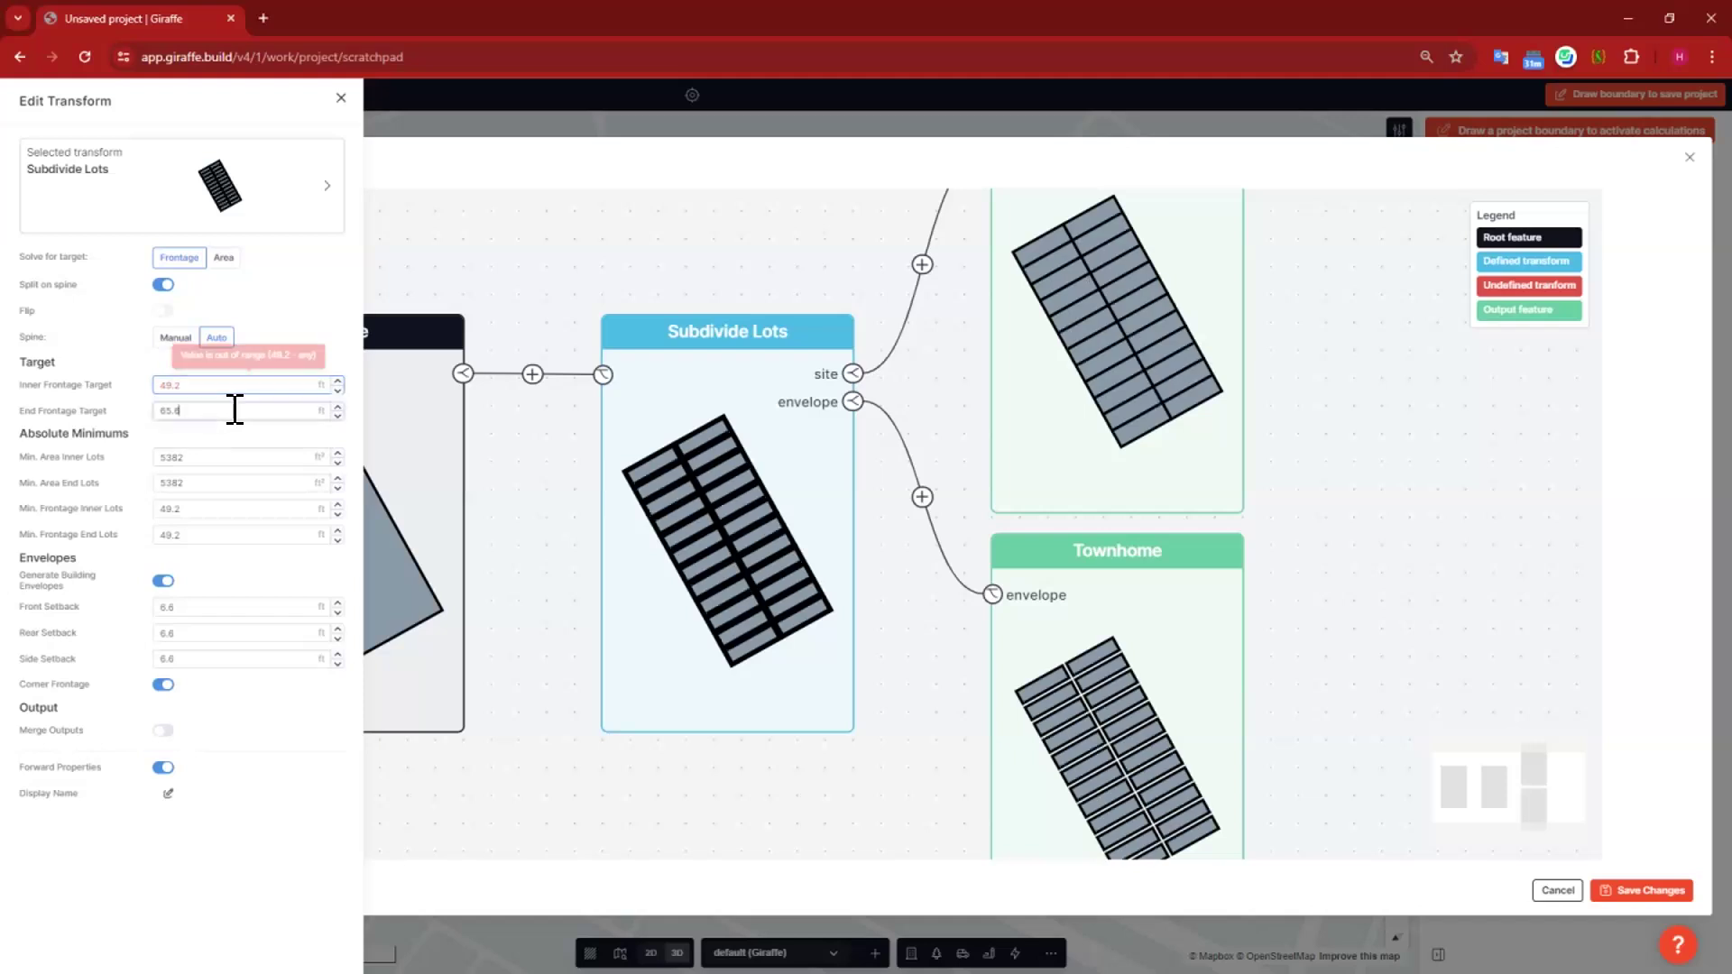
{"action": "key", "text": "ctrl+a"}
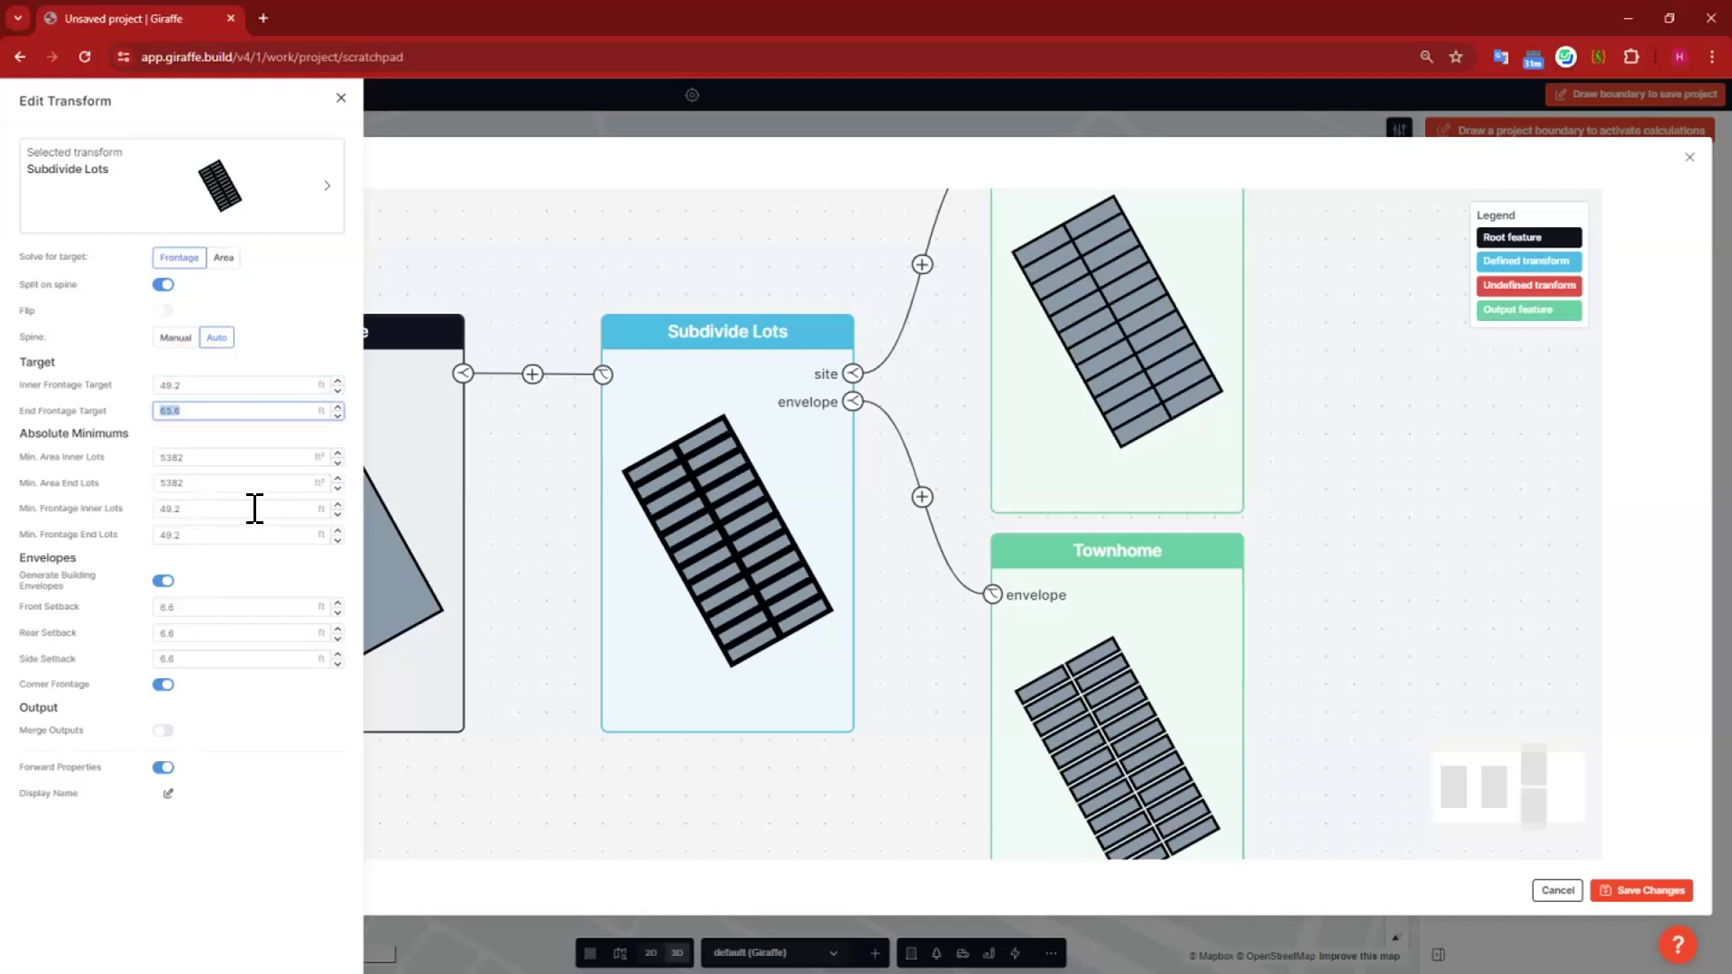
Step: Set the minimum frontage of both the inner lots and the end lots to 25 ft
{"action": "left_click", "coordinate": [174, 502]}
{"action": "key", "text": "ctrl+a"}
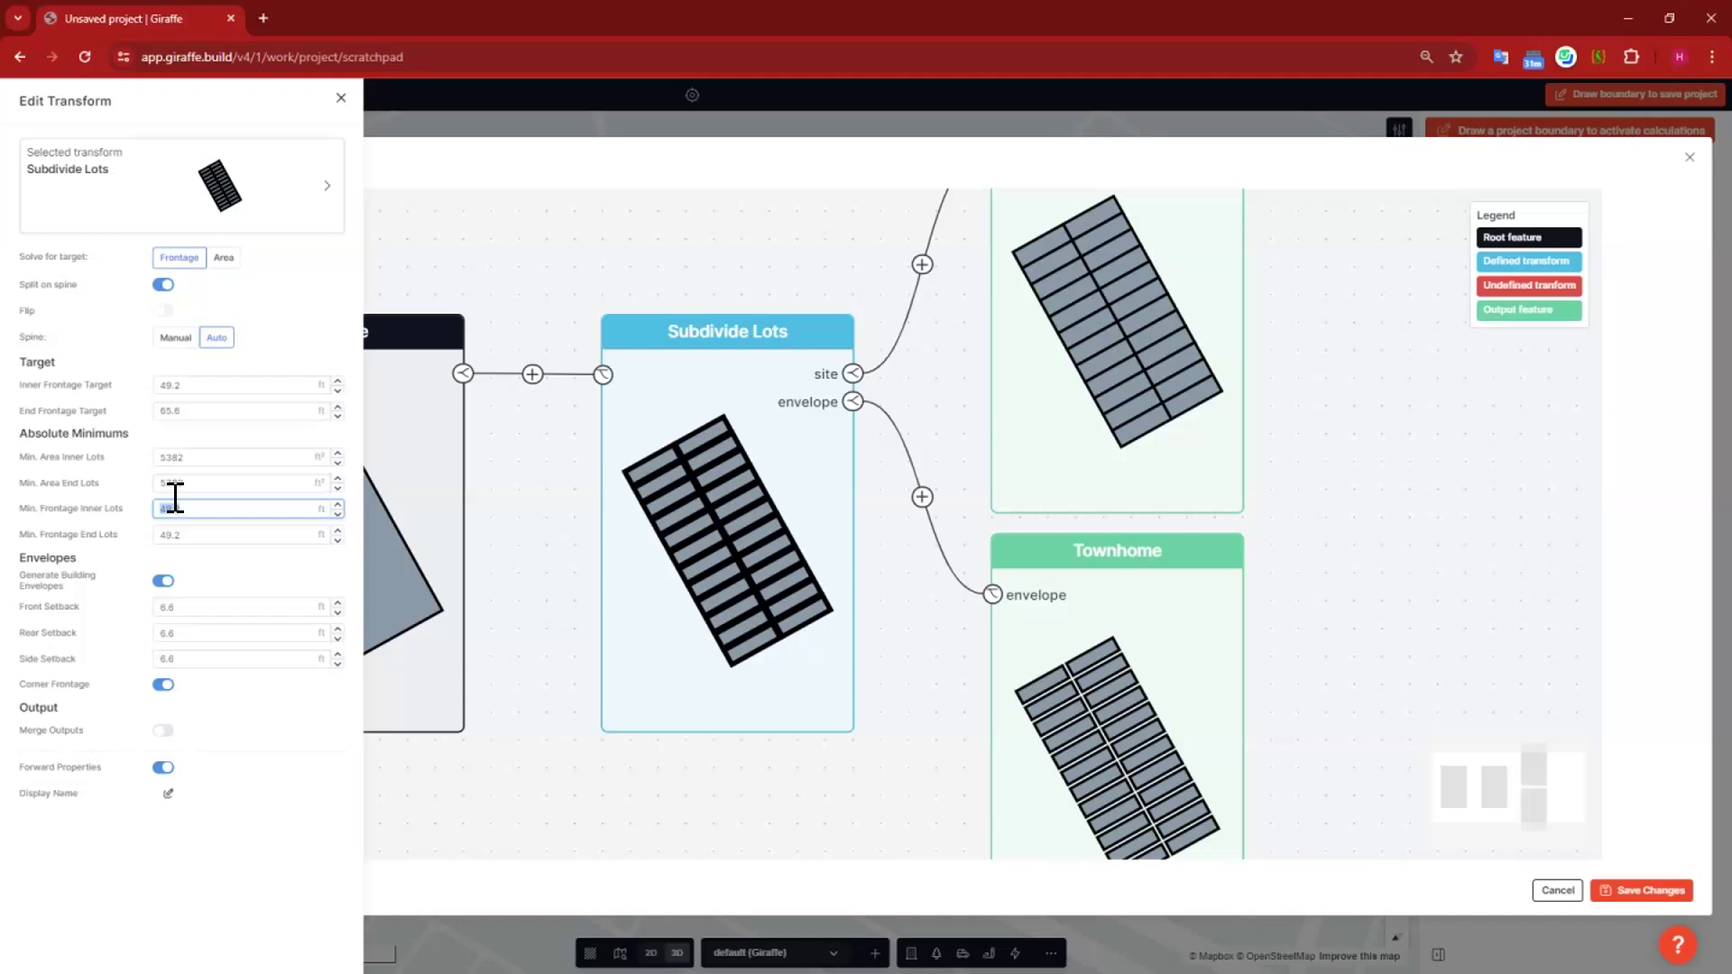
{"action": "type", "text": "25"}
{"action": "left_click", "coordinate": [159, 537]}
{"action": "key", "text": "ctrl+a"}
{"action": "type", "text": "25"}
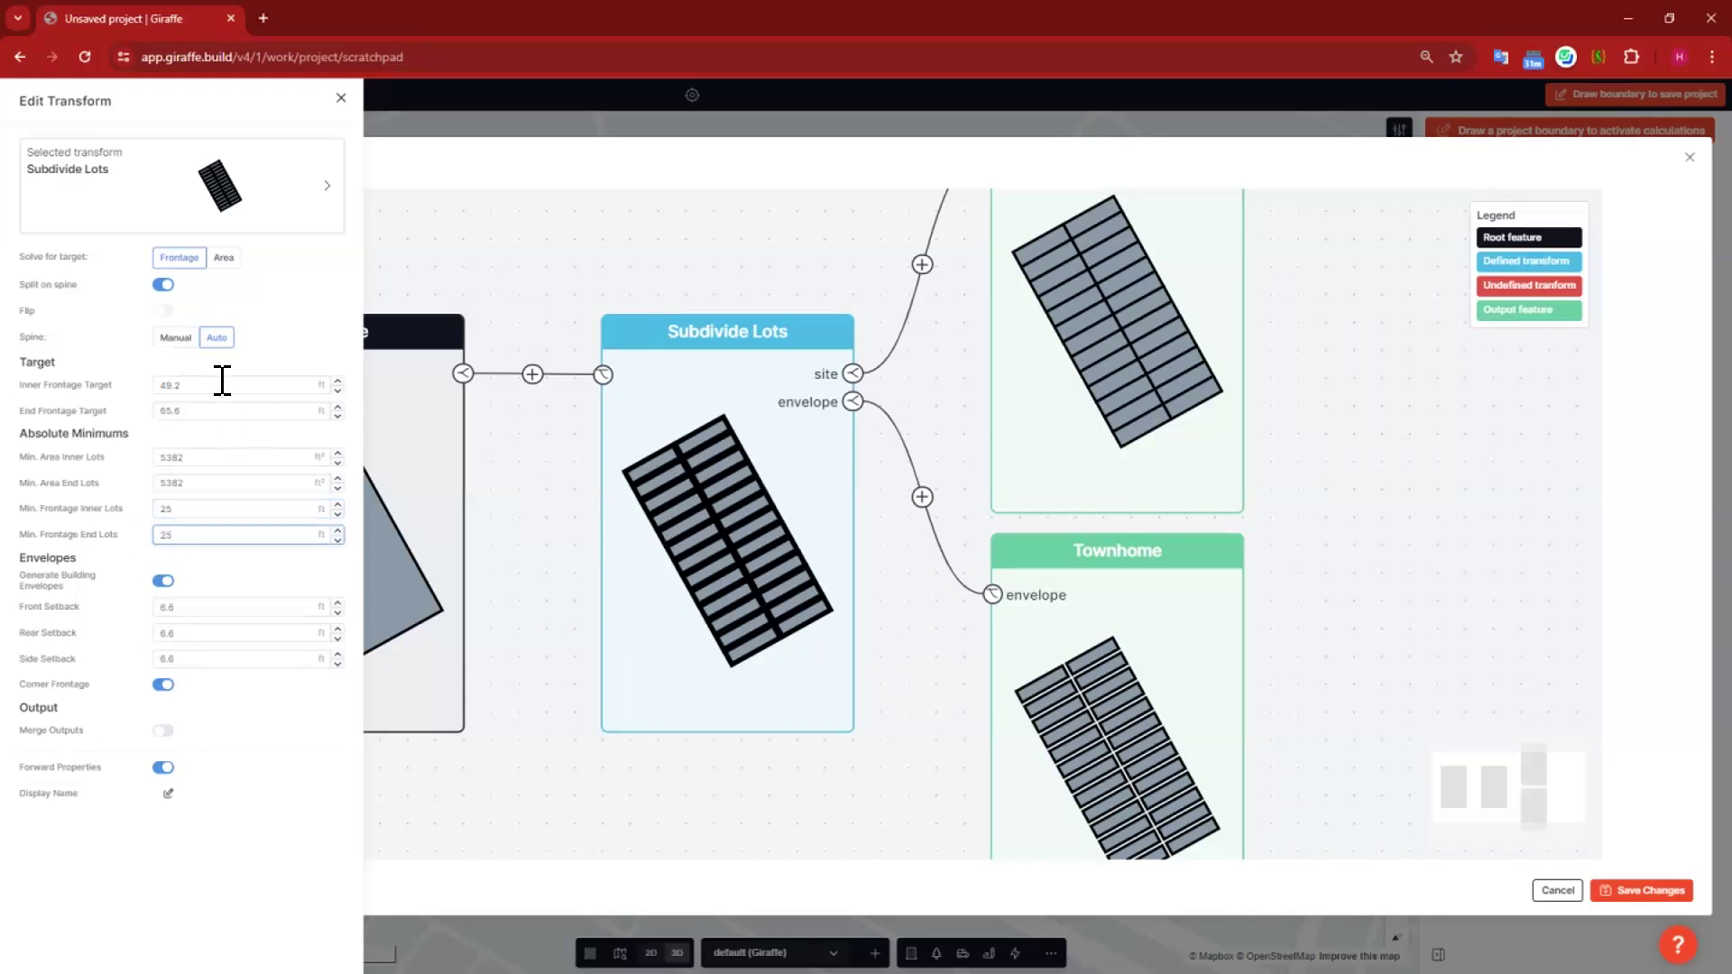
Step: Set both the Inner Frontage Target and the End Frontage Target to 25 ft
{"action": "left_click", "coordinate": [63, 376]}
{"action": "key", "text": "ctrl+a"}
{"action": "type", "text": "25"}
{"action": "left_click", "coordinate": [53, 408]}
{"action": "key", "text": "ctrl+a"}
{"action": "type", "text": "25"}
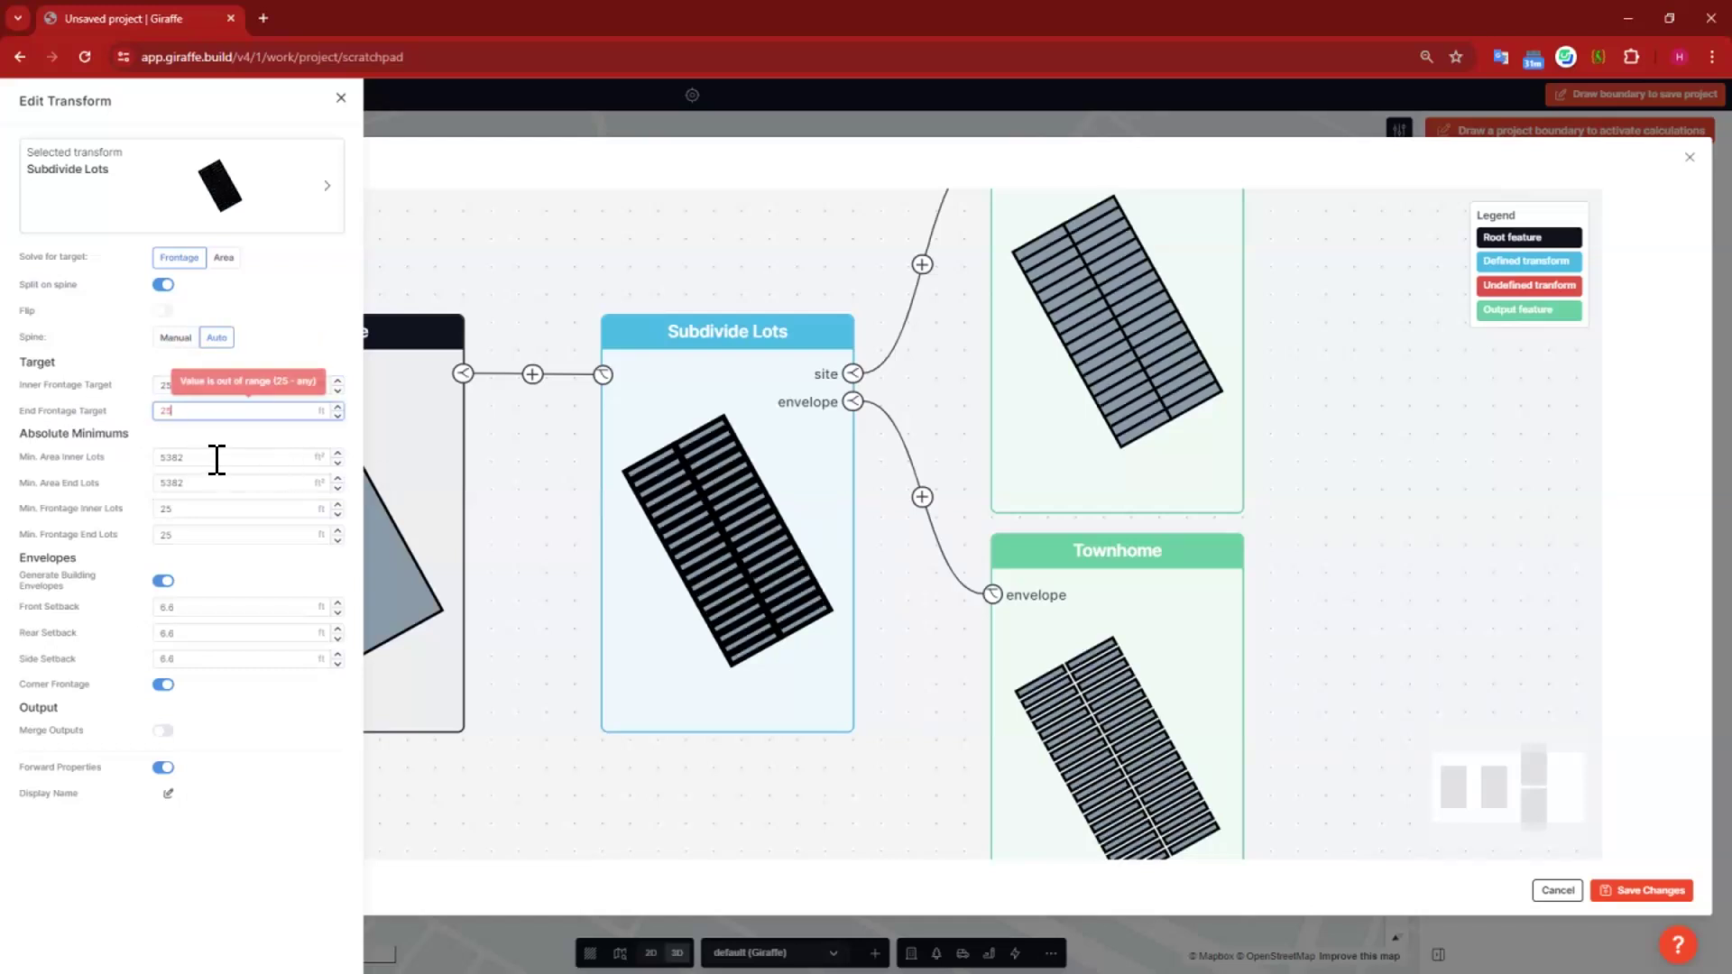
Step: Set the Subdivide Lots transform's side setback to 0 ft and turn off Corner Frontage
{"action": "left_click", "coordinate": [68, 463]}
{"action": "key", "text": "ctrl+a"}
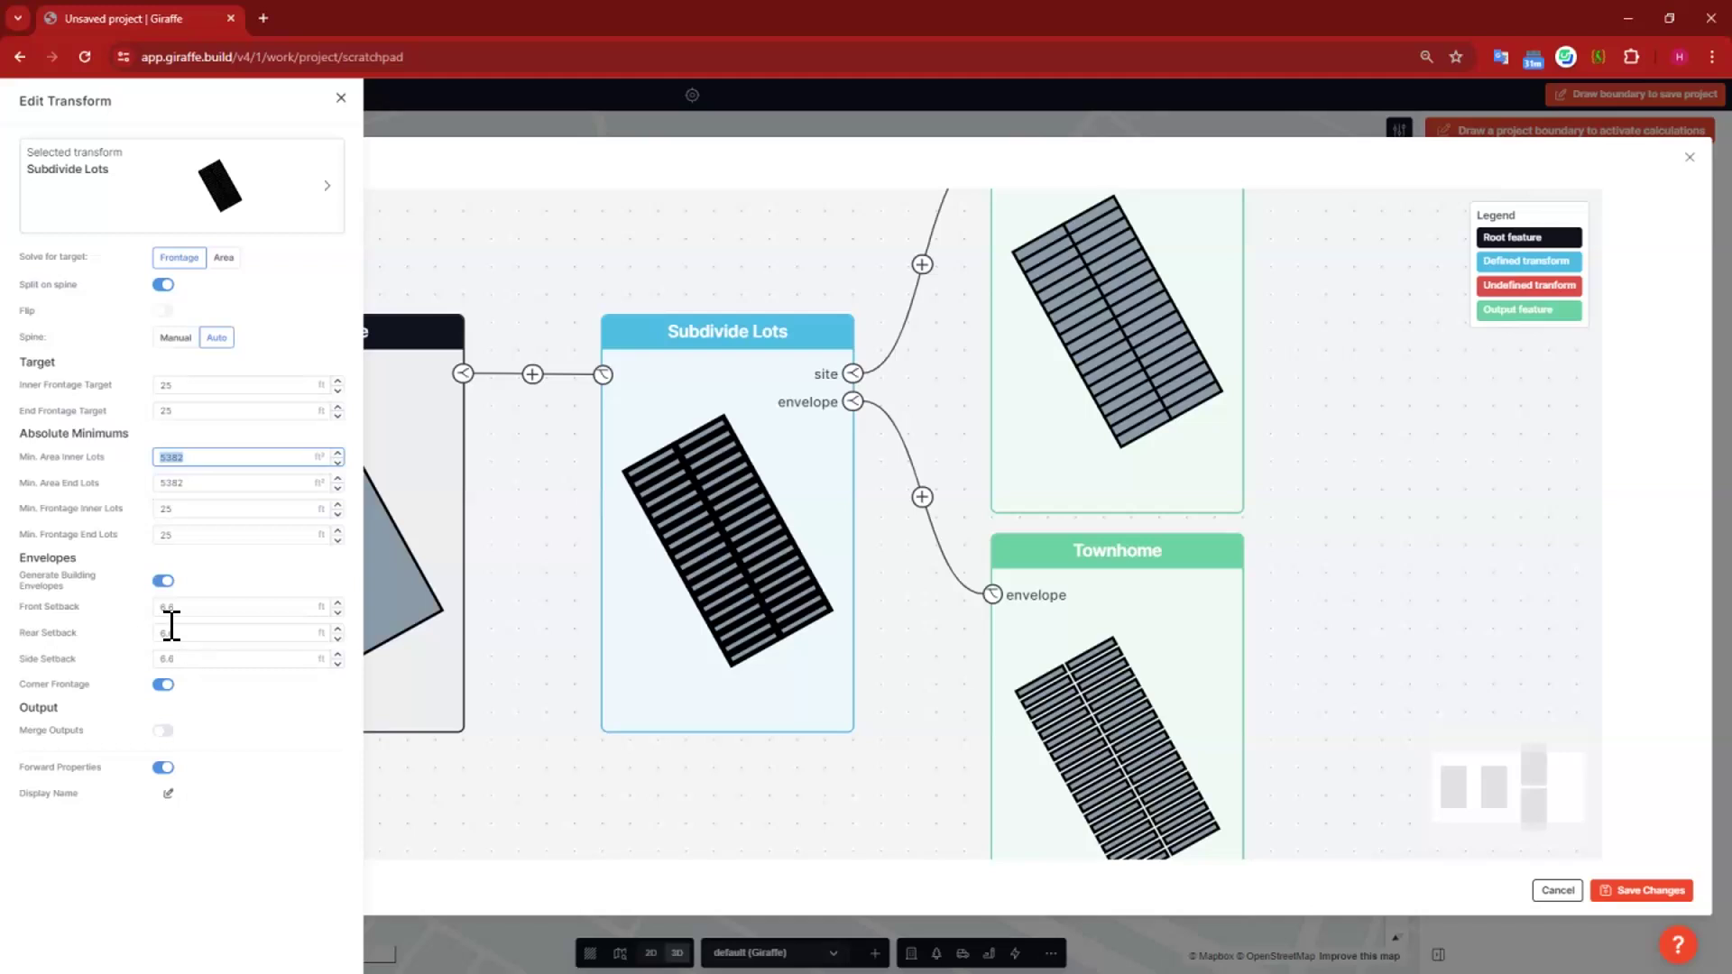
{"action": "left_click", "coordinate": [34, 659]}
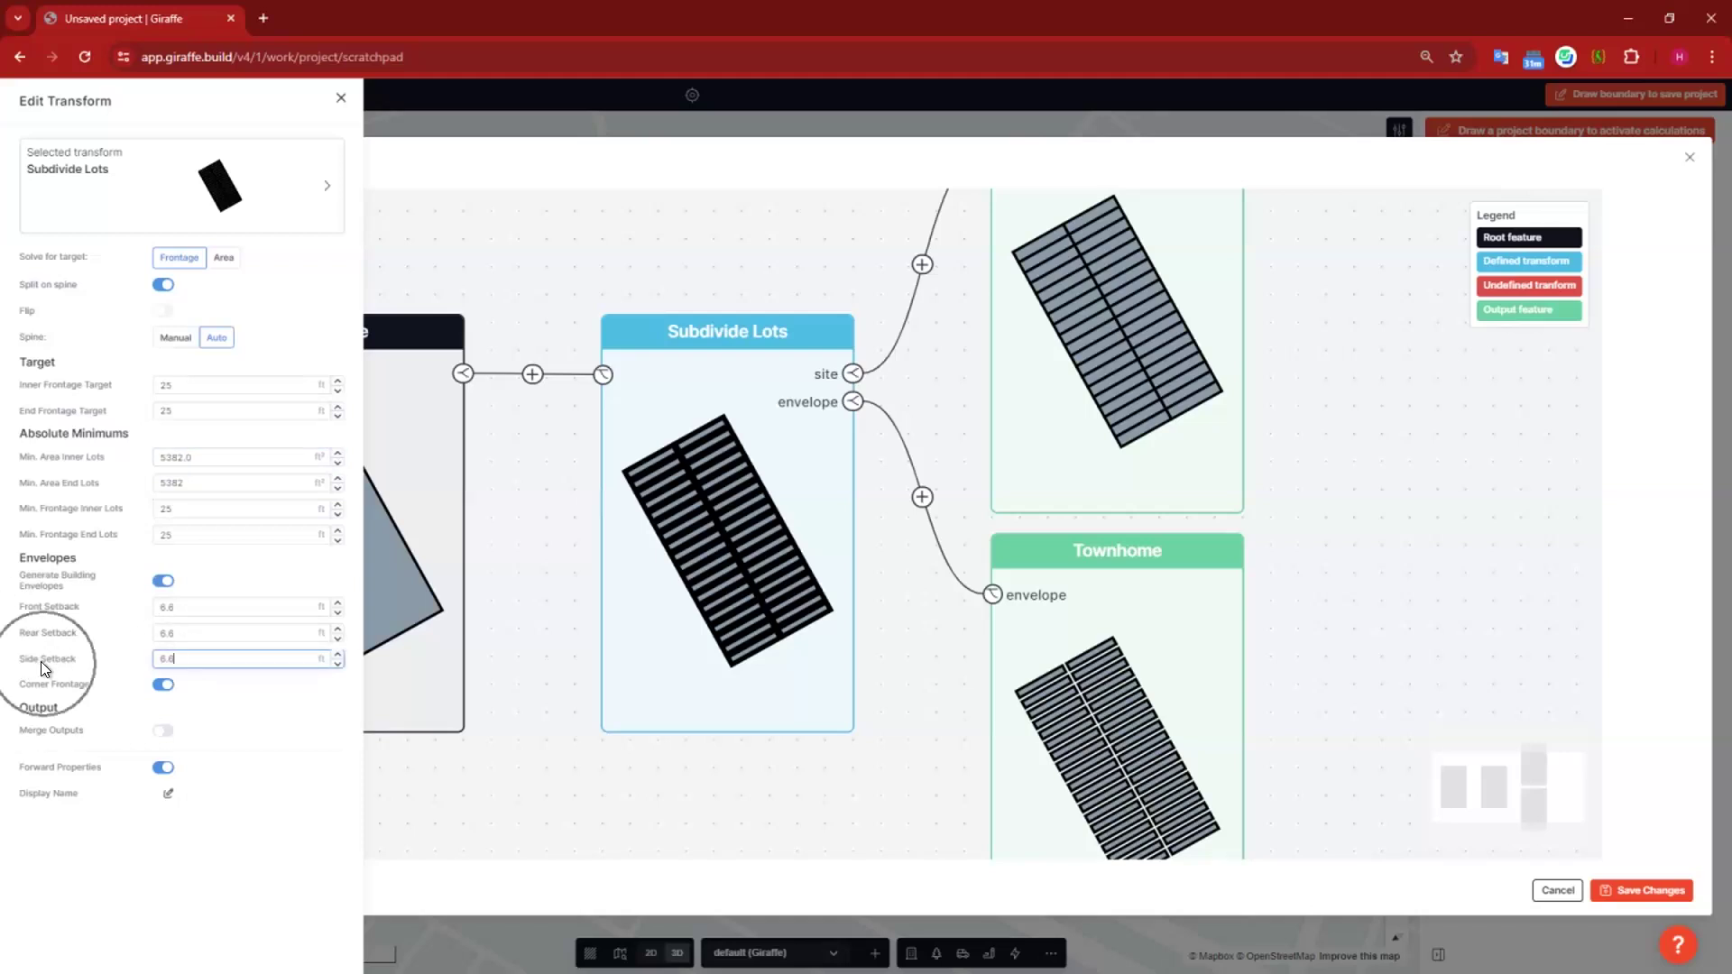
{"action": "key", "text": "ctrl+a"}
{"action": "type", "text": "0"}
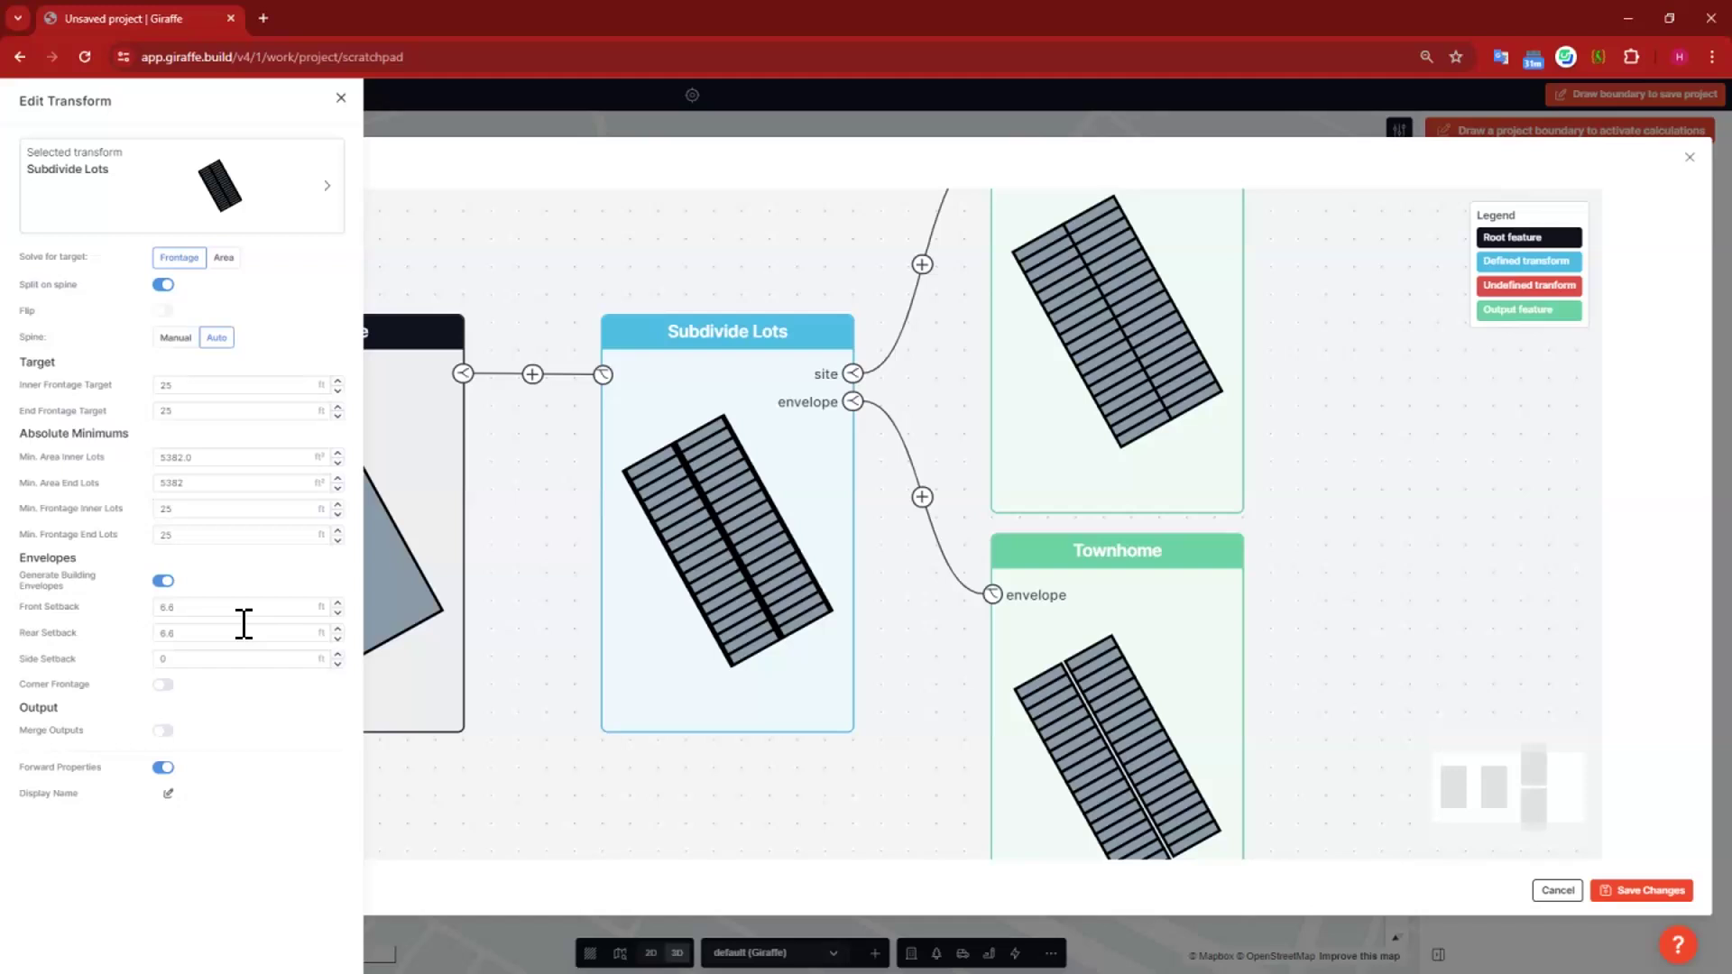
Step: Set the Subdivide Lots transform's rear setback to 50 ft
{"action": "left_click", "coordinate": [198, 631]}
{"action": "type", "text": "25"}
{"action": "key", "text": "ctrl+a"}
{"action": "type", "text": "50"}
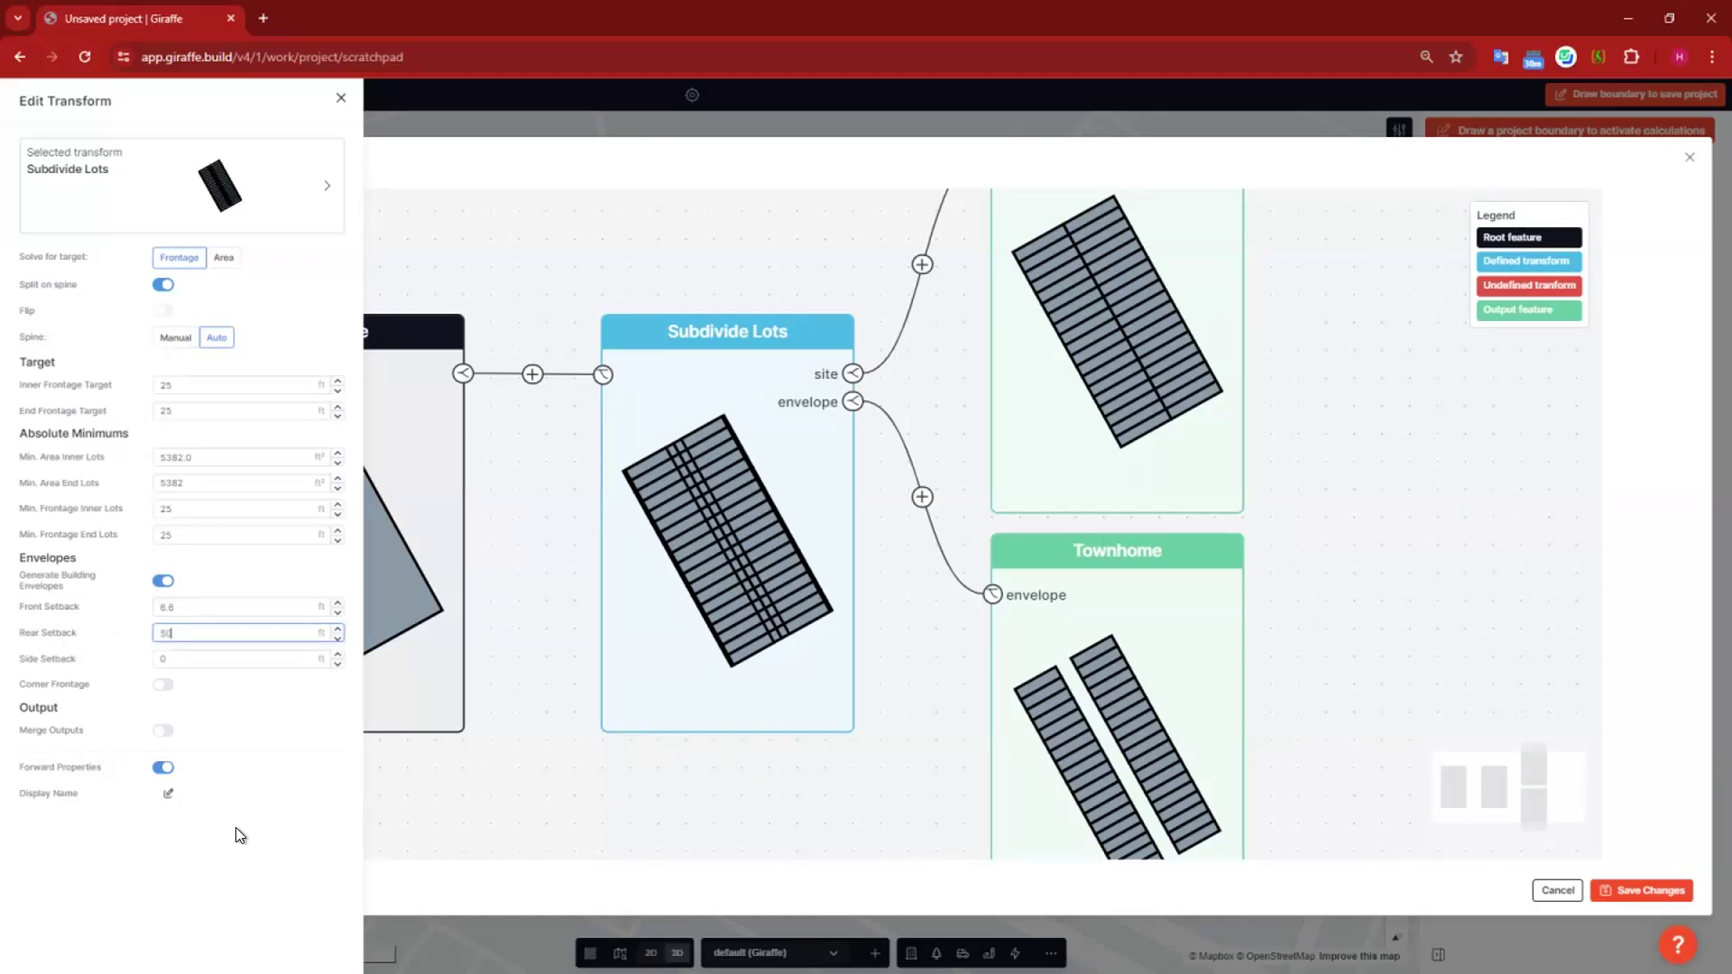
Step: Set the Subdivide Lots transform's front setback to 5 ft and save the flow changes
{"action": "left_click", "coordinate": [171, 606]}
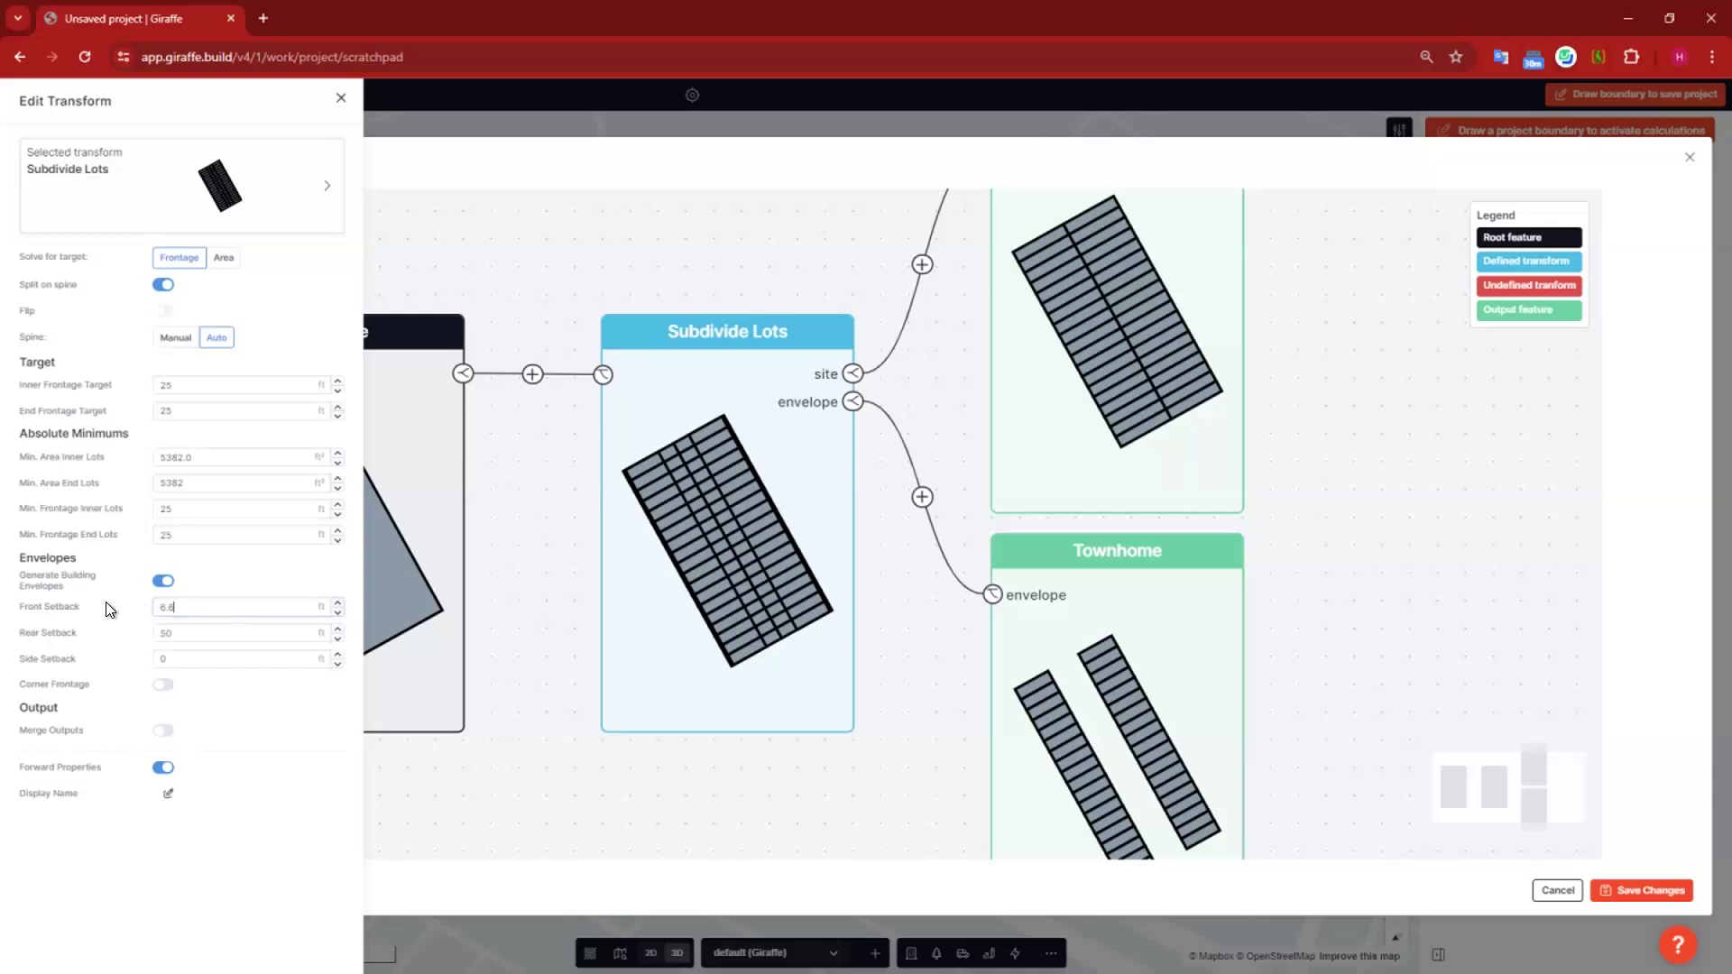
{"action": "key", "text": "ctrl+a"}
{"action": "left_click", "coordinate": [1421, 570]}
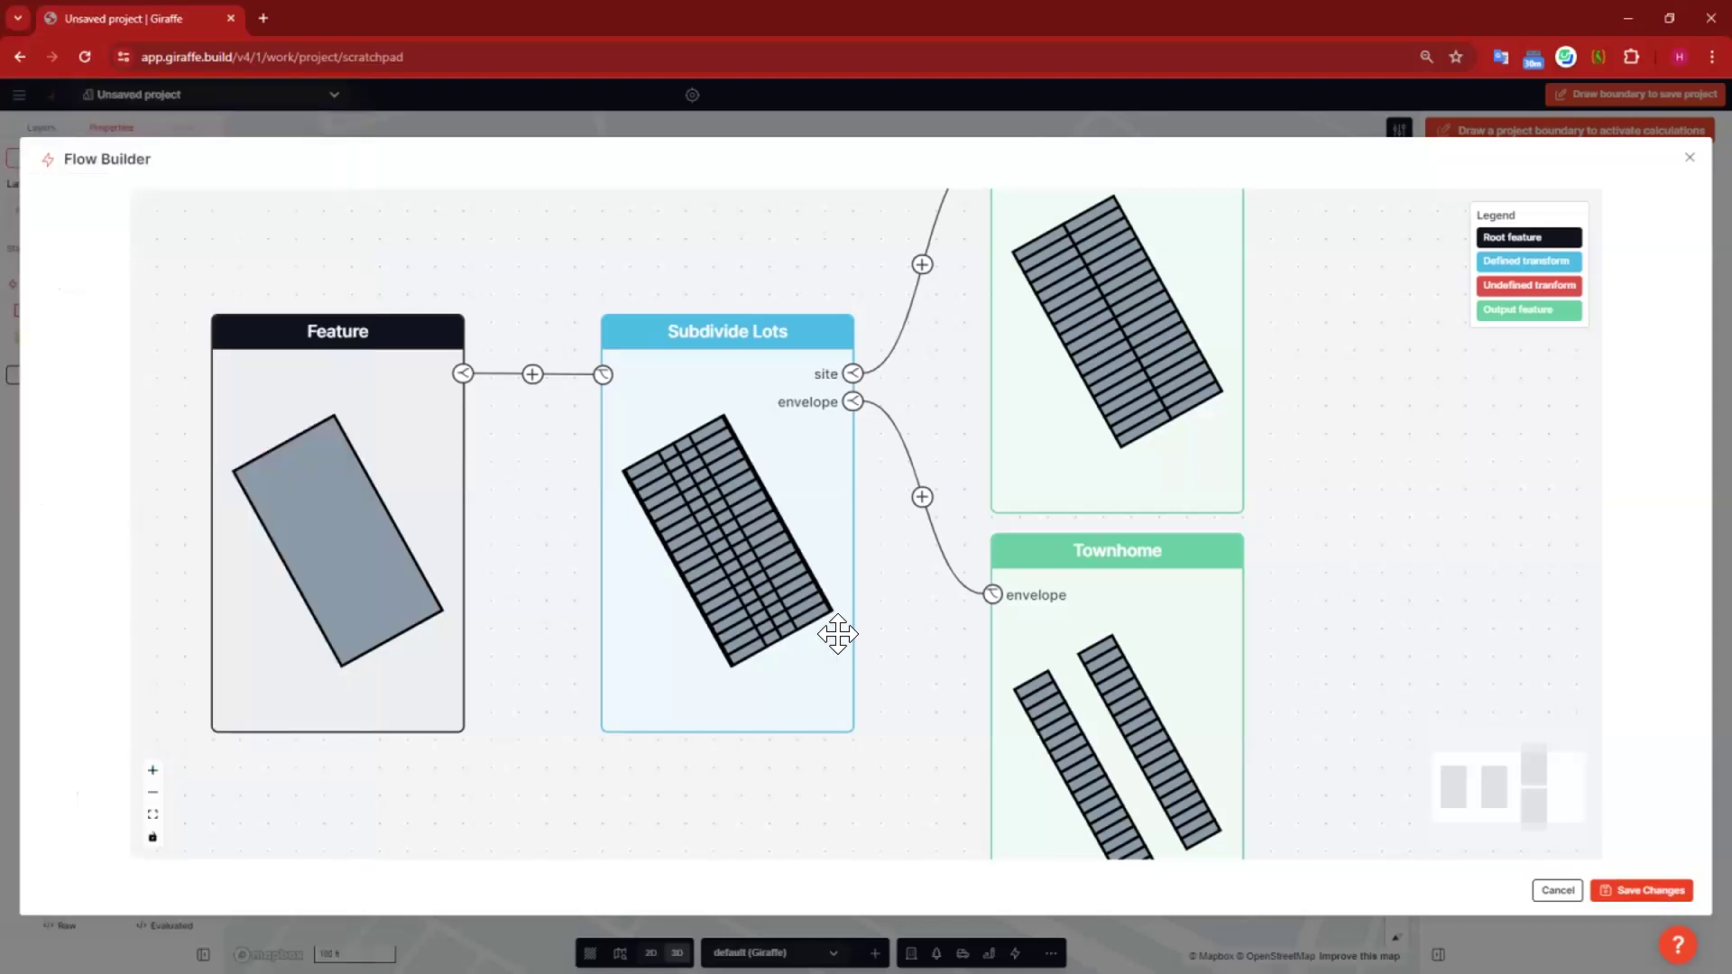
{"action": "left_click", "coordinate": [1664, 896]}
Step: Measure the depth of the end townhome along the short edge of the site
{"action": "right_click_drag", "start_coordinate": [855, 866], "coordinate": [1005, 628]}
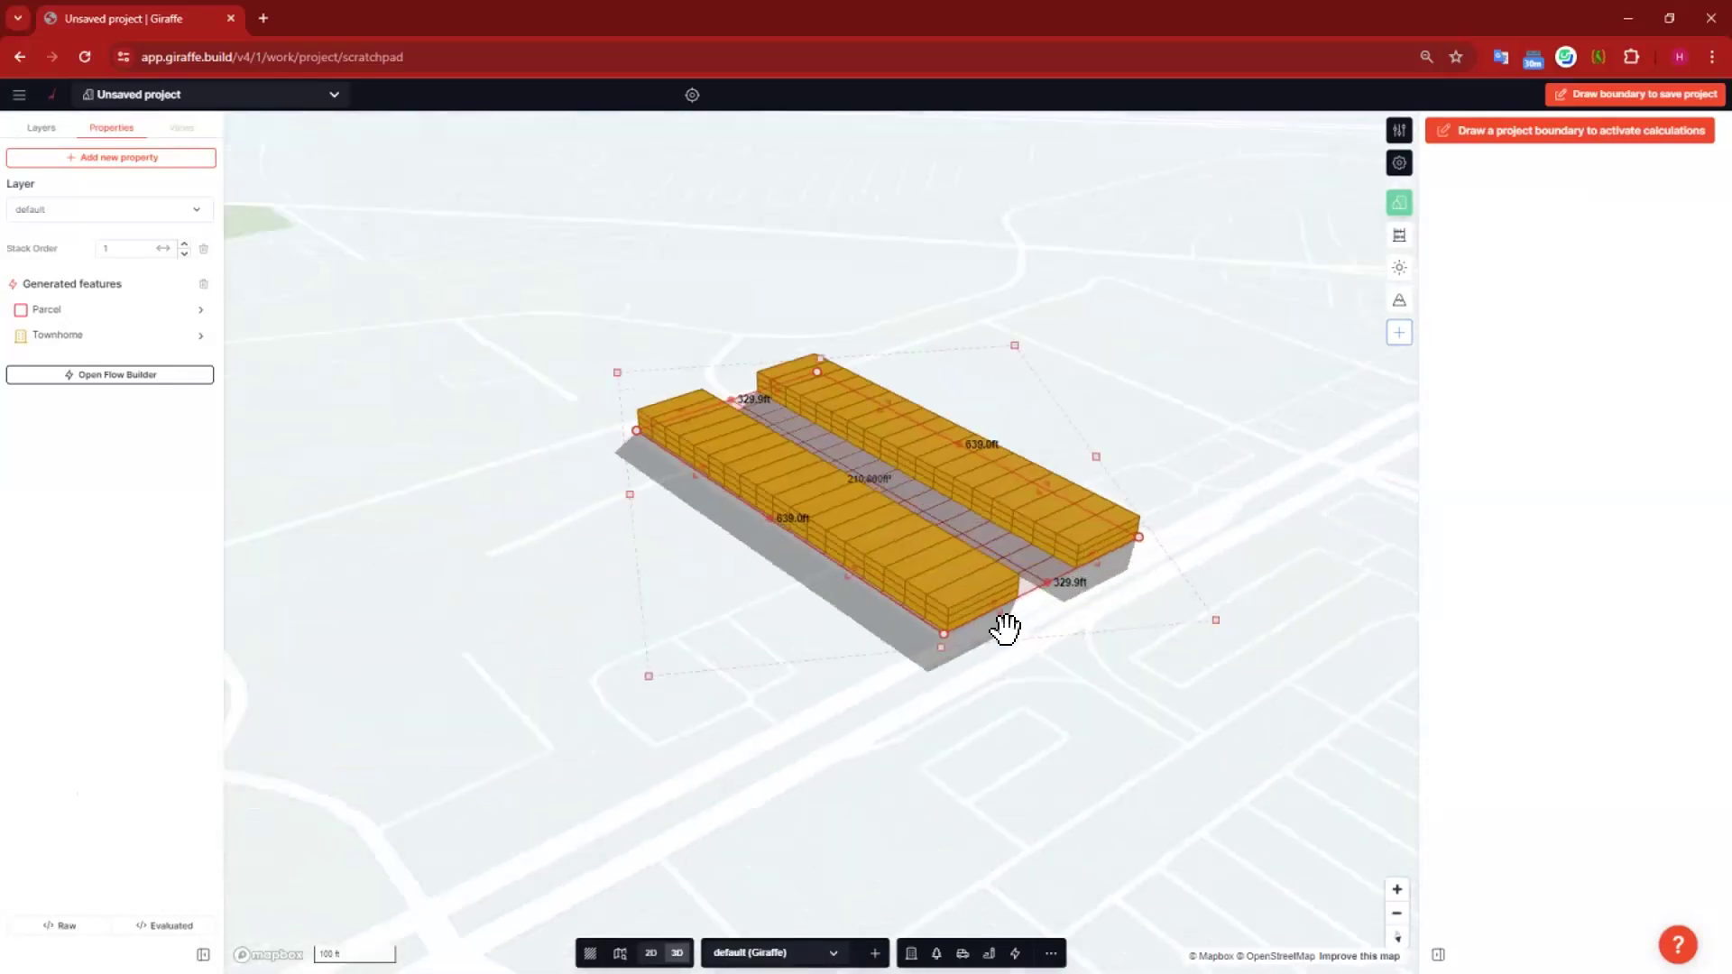
{"action": "scroll", "coordinate": [1043, 623], "scroll_direction": "up", "scroll_amount": 5}
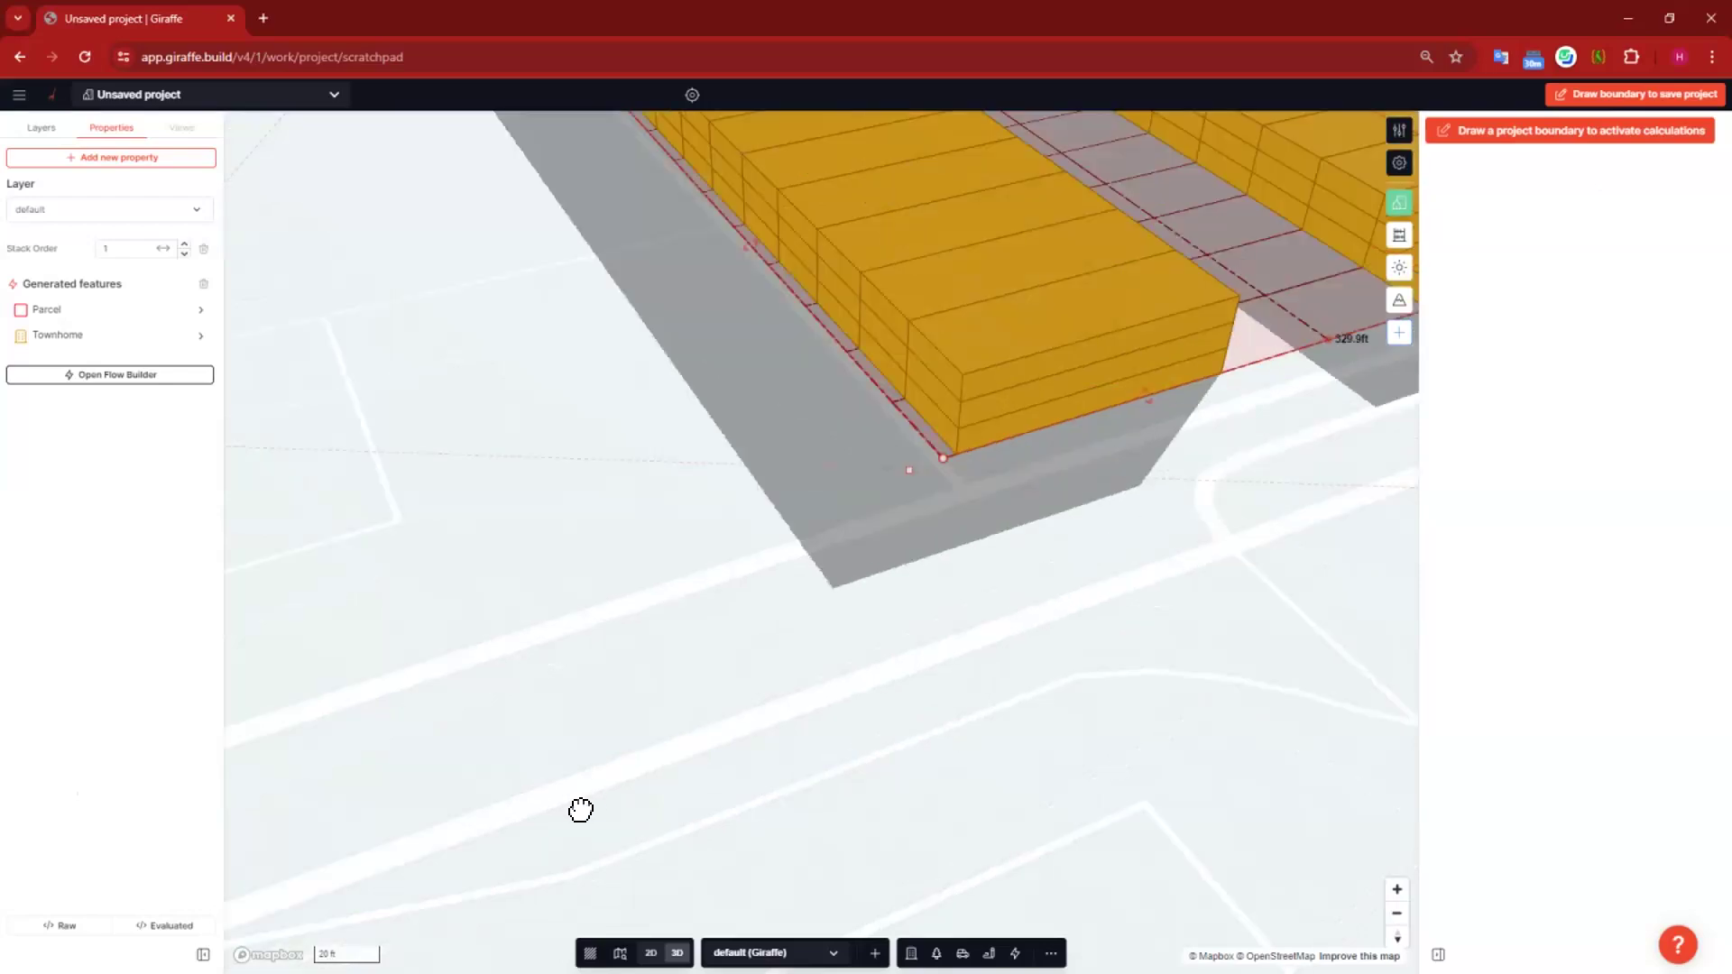
{"action": "left_click_drag", "start_coordinate": [581, 810], "coordinate": [538, 838]}
{"action": "left_click_drag", "start_coordinate": [905, 616], "coordinate": [614, 746]}
{"action": "key", "text": "m"}
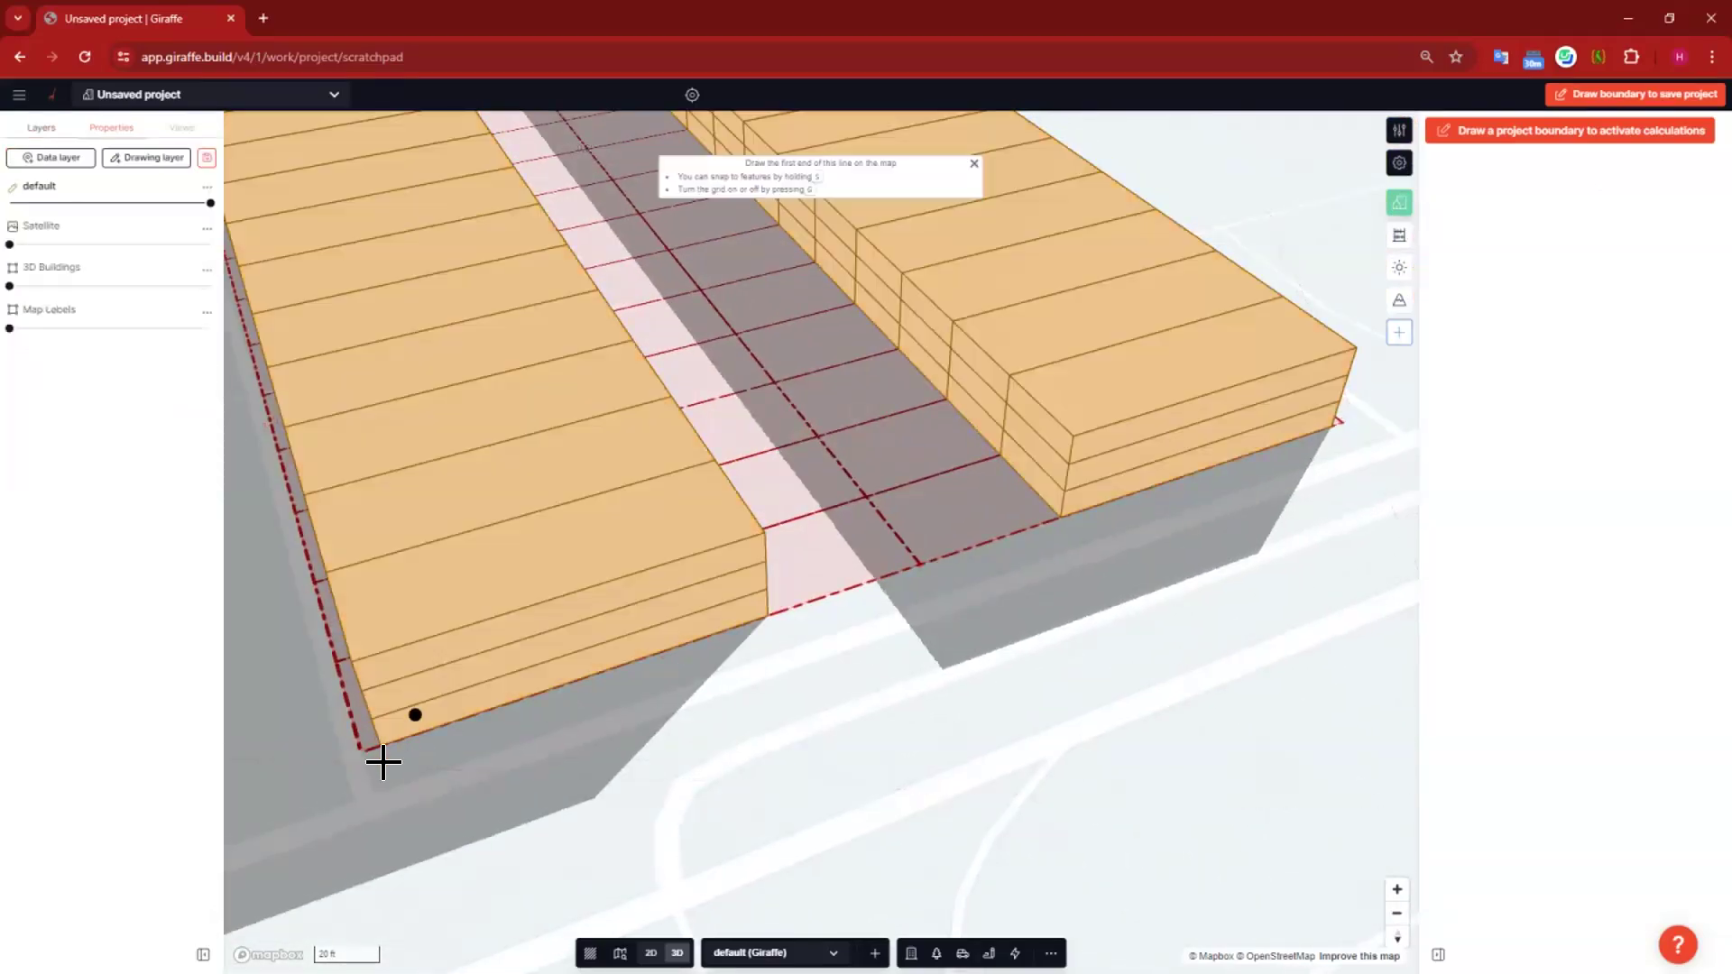
{"action": "left_click", "coordinate": [382, 747]}
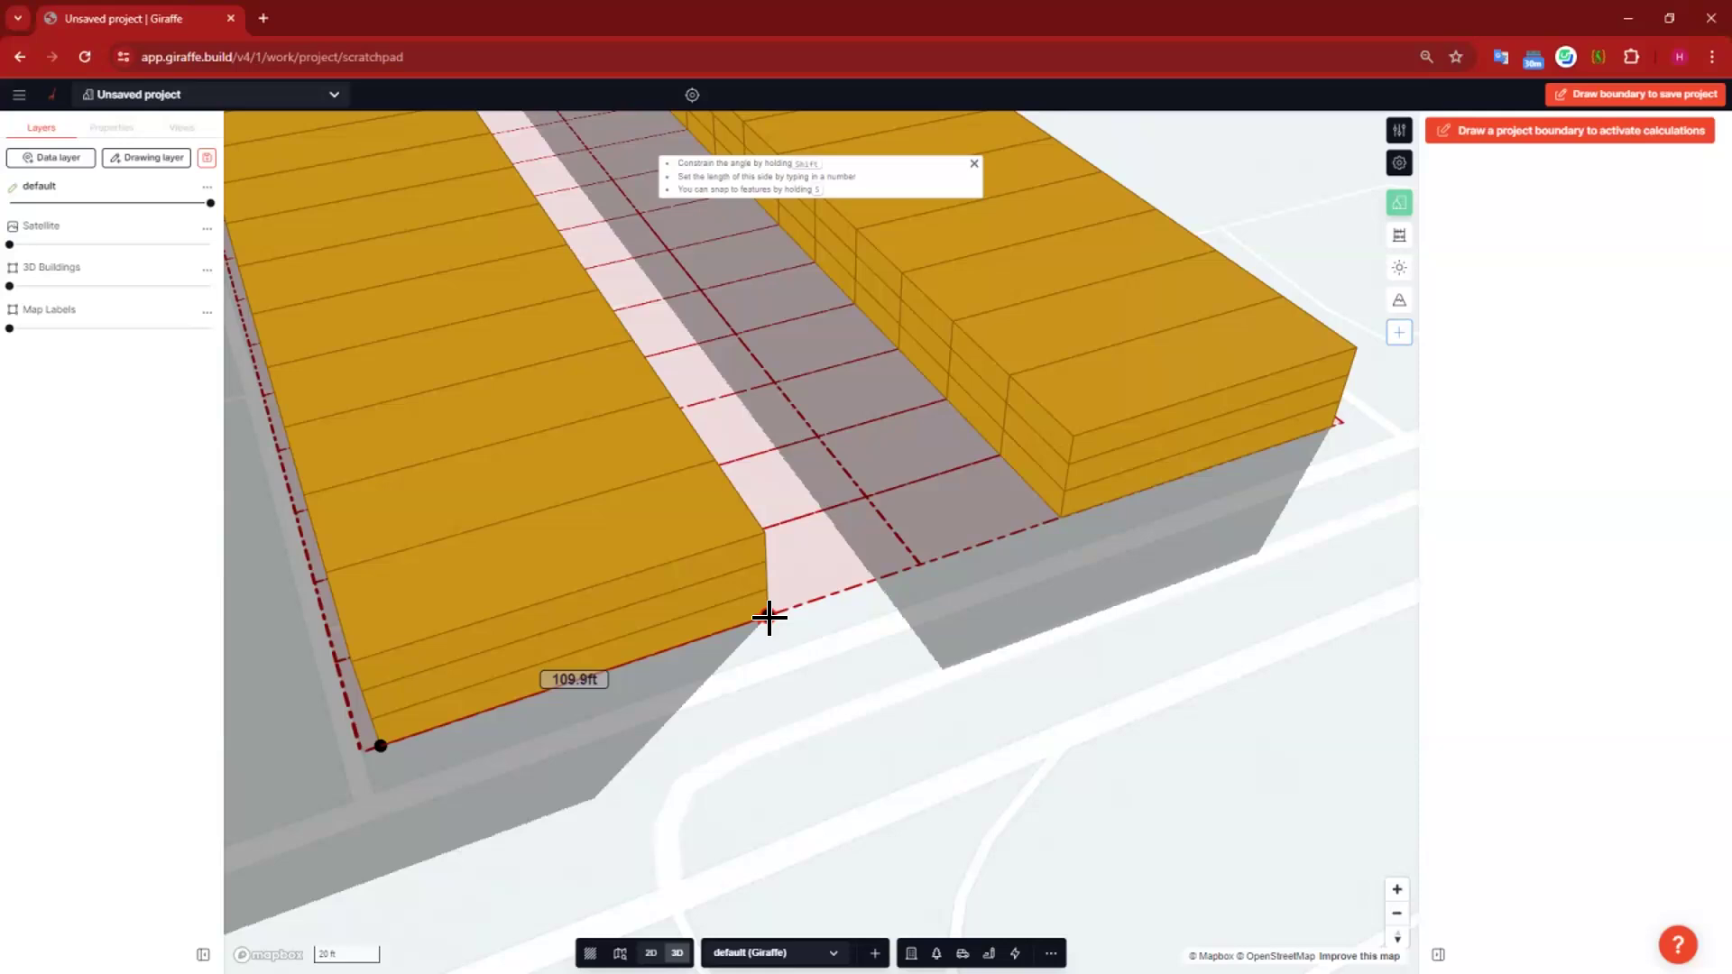
{"action": "key", "text": "Escape"}
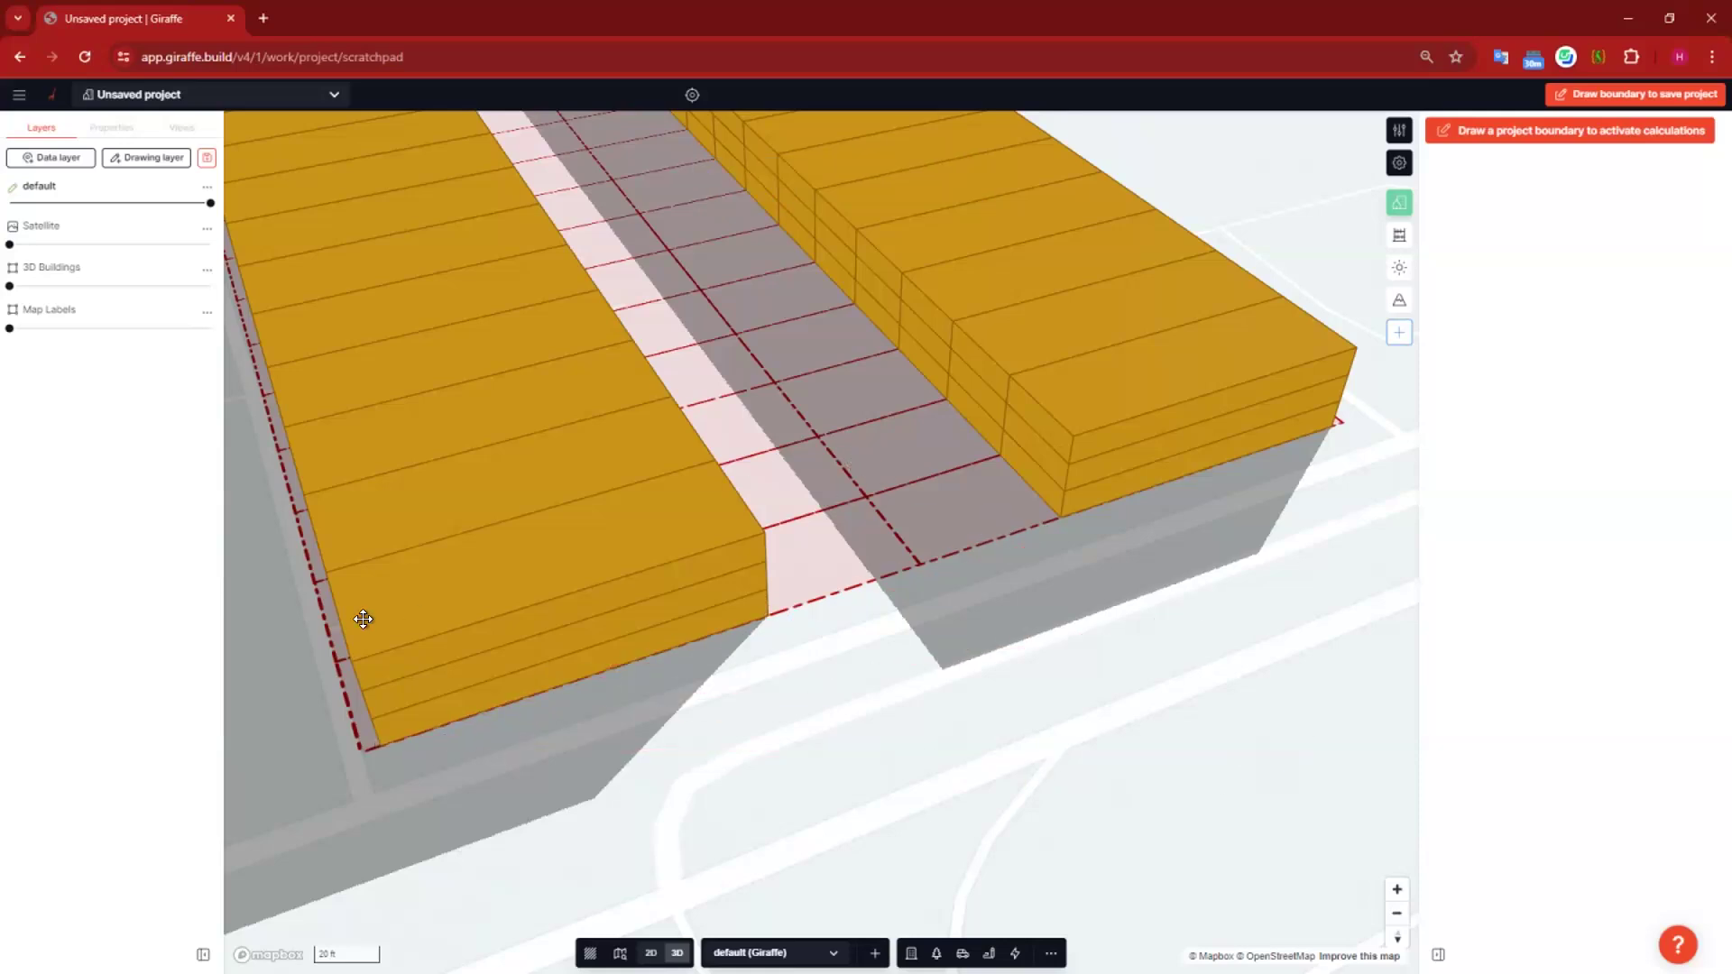
Step: Set the rear setback to 75 ft in the Subdivide Lots settings of the rectangle's generated Townhome feature
{"action": "left_click", "coordinate": [363, 618]}
{"action": "left_click", "coordinate": [132, 334]}
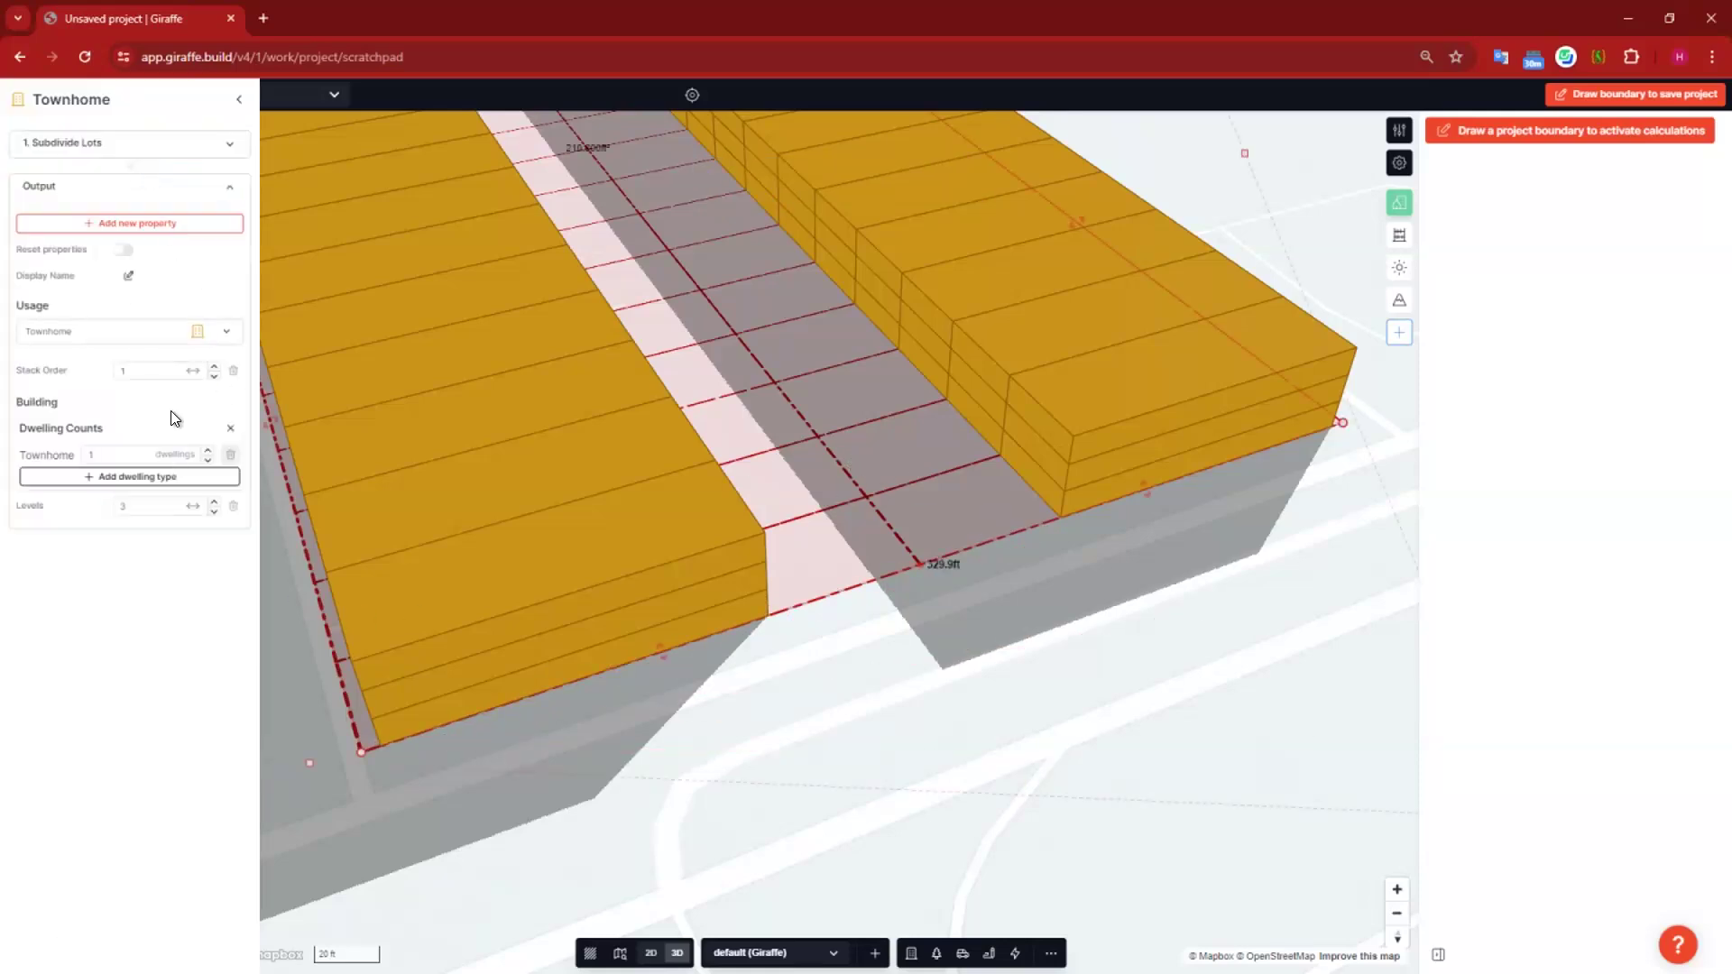
{"action": "left_click", "coordinate": [128, 144]}
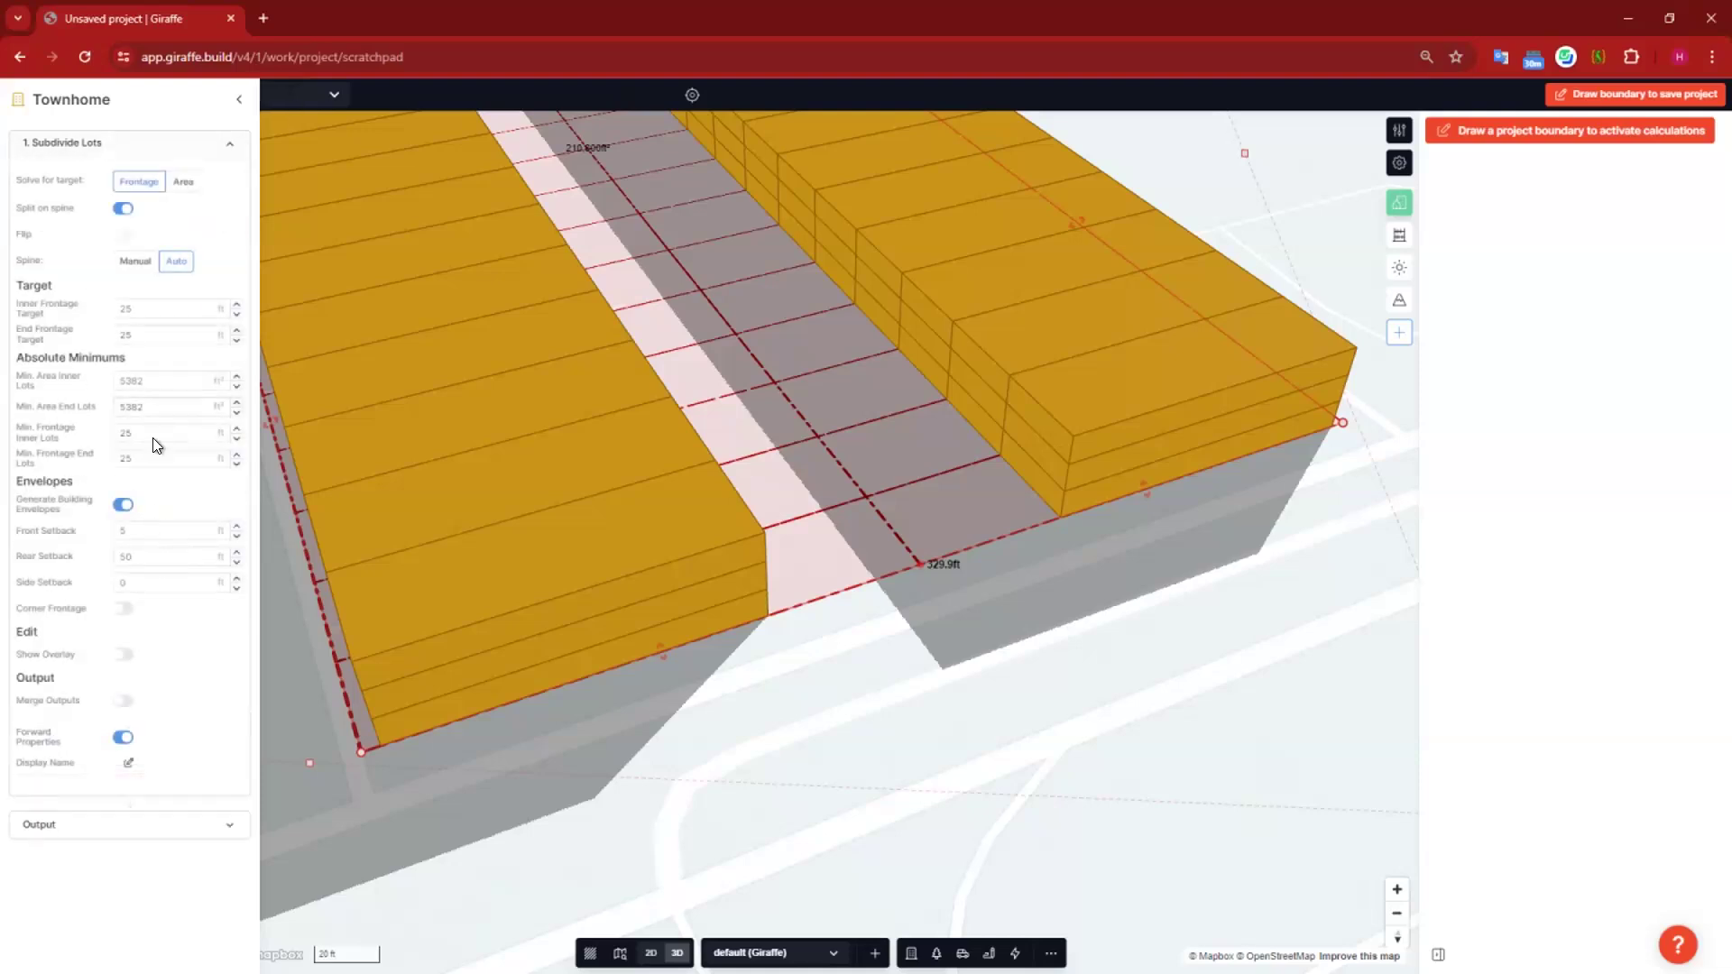
{"action": "left_click", "coordinate": [40, 555]}
{"action": "type", "text": "75."}
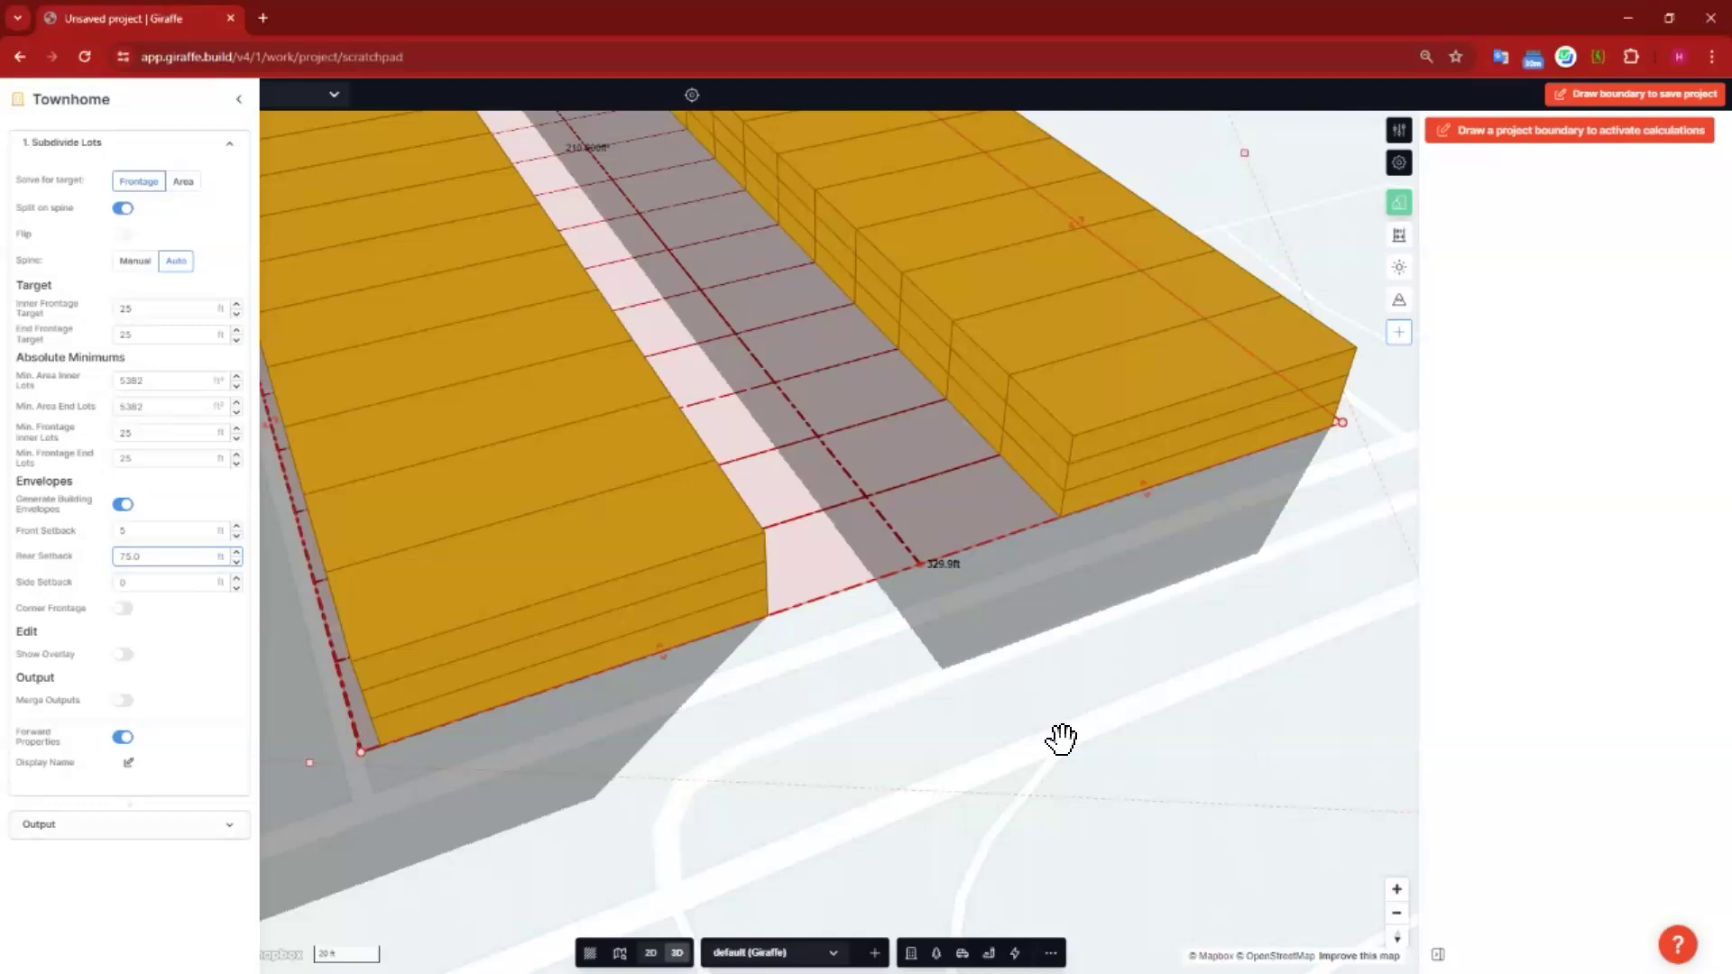
{"action": "left_click", "coordinate": [1045, 737]}
Step: Examine the two townhome rows and the parcels behind them in 3D from several angles
{"action": "scroll", "coordinate": [962, 722], "scroll_direction": "down", "scroll_amount": 5}
{"action": "right_click_drag", "start_coordinate": [990, 749], "coordinate": [1079, 550]}
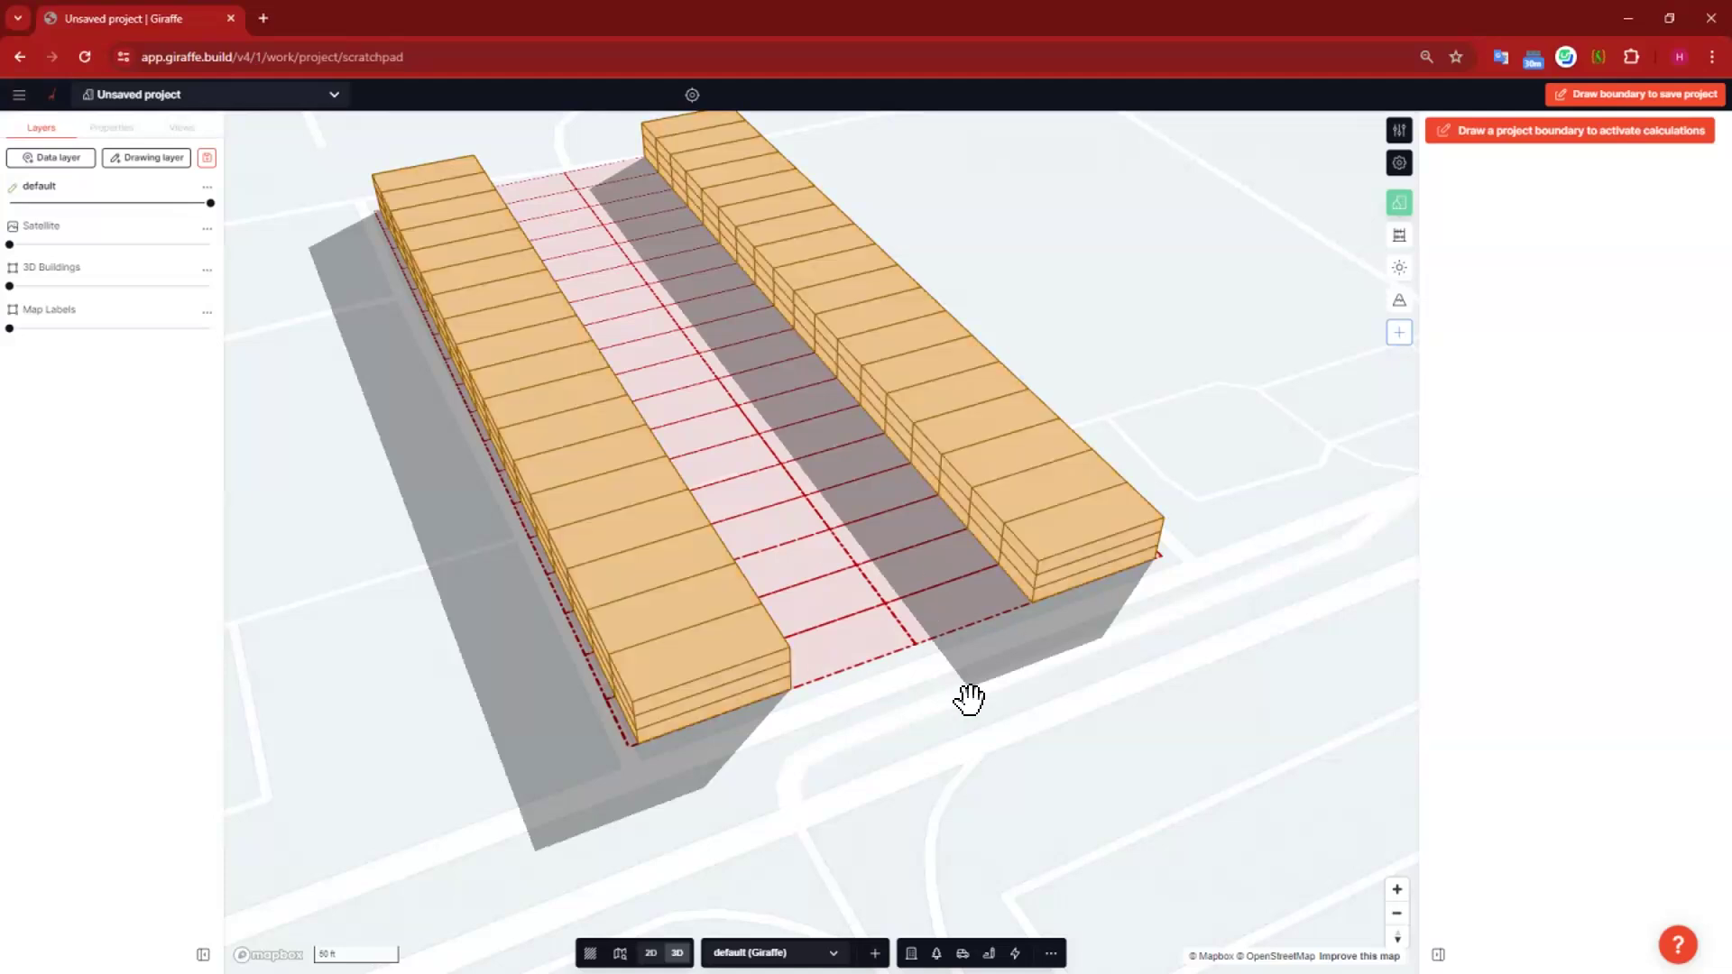
{"action": "right_click_drag", "start_coordinate": [890, 657], "coordinate": [917, 685]}
{"action": "left_click_drag", "start_coordinate": [909, 690], "coordinate": [589, 804]}
{"action": "right_click_drag", "start_coordinate": [847, 707], "coordinate": [983, 730]}
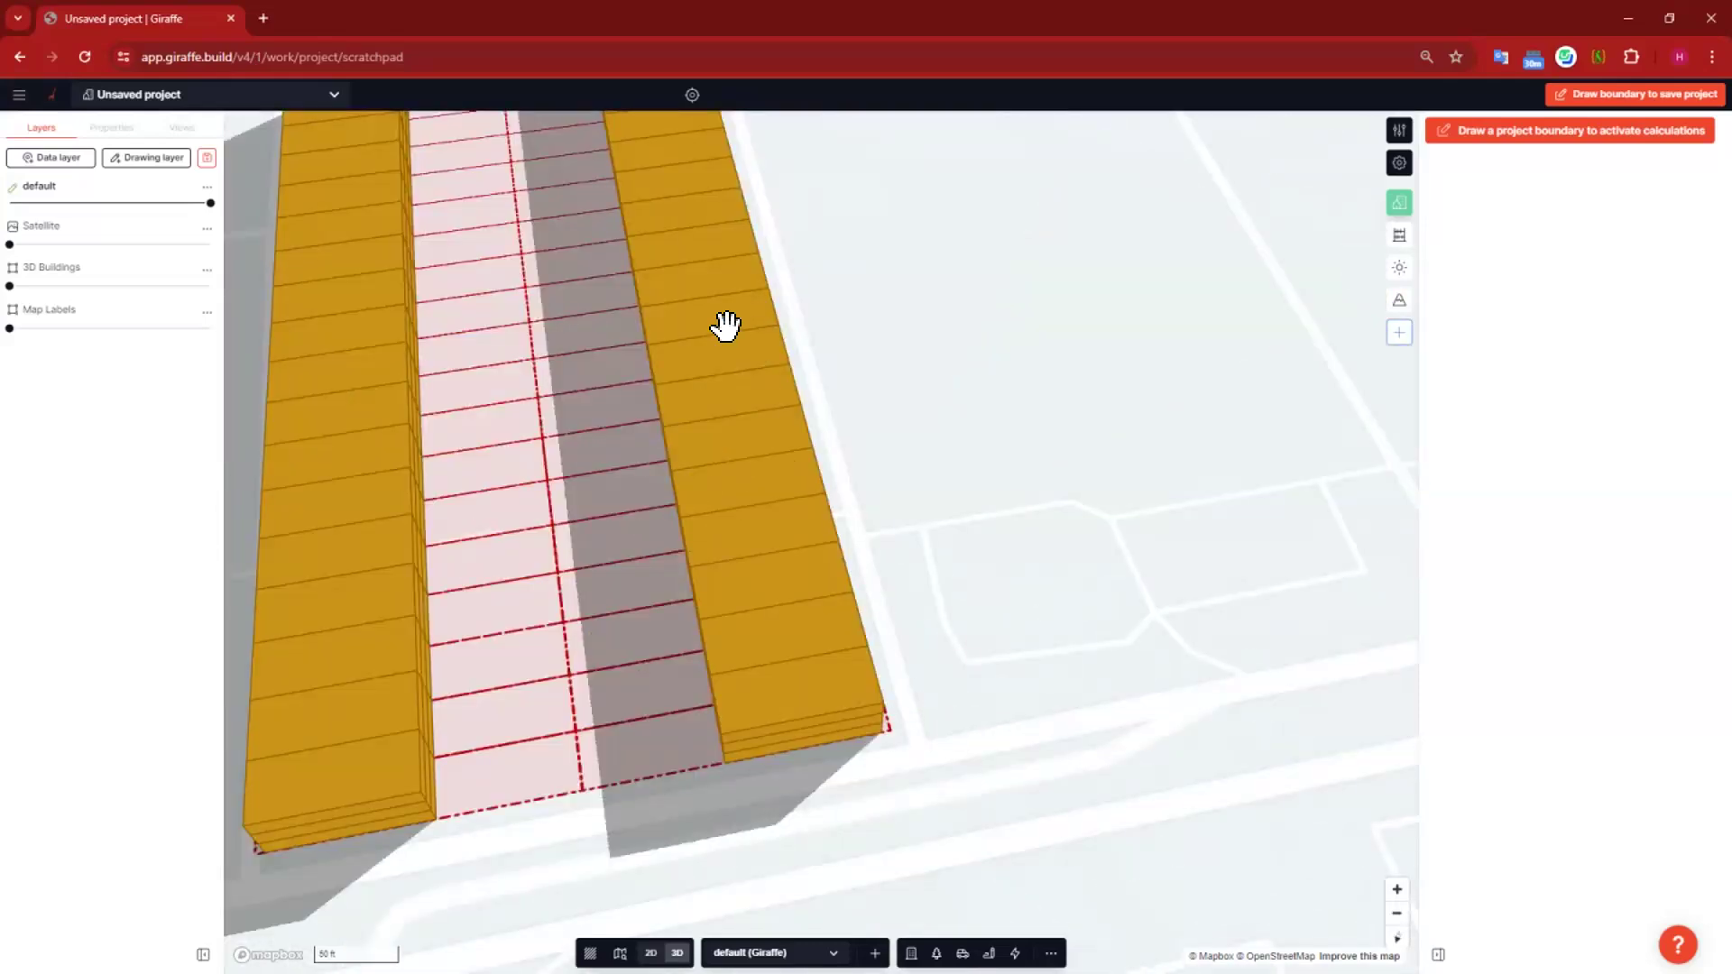
{"action": "scroll", "coordinate": [727, 329], "scroll_direction": "down", "scroll_amount": 5}
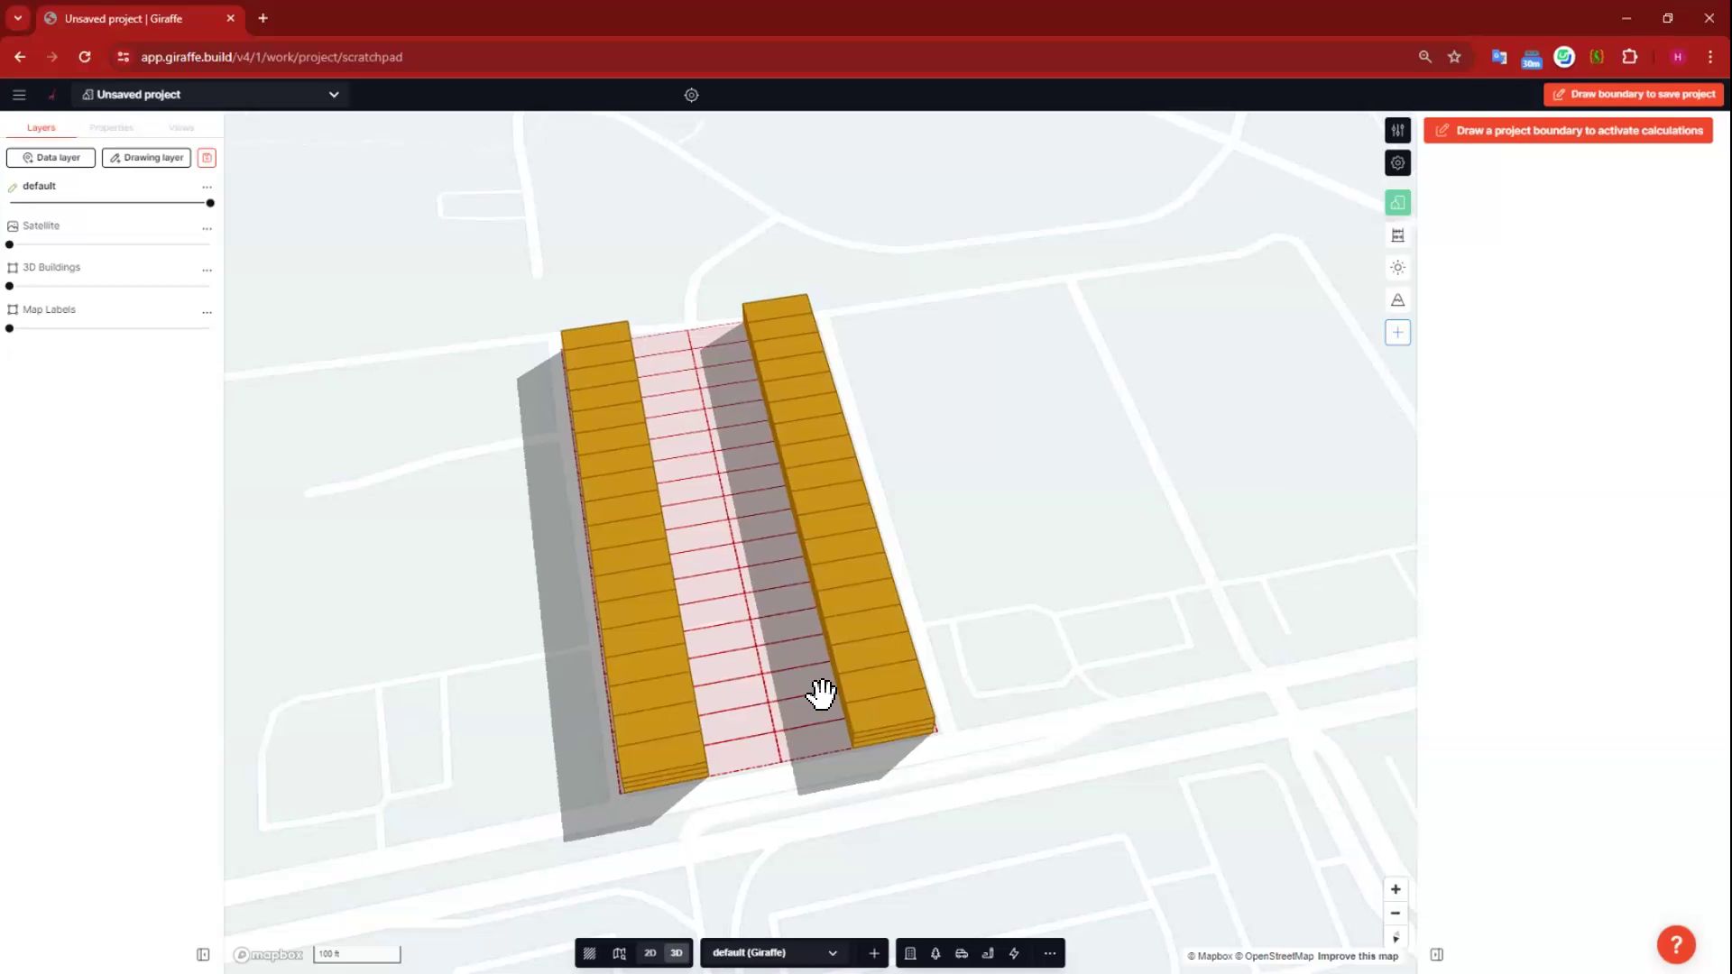
{"action": "scroll", "coordinate": [820, 695], "scroll_direction": "up", "scroll_amount": 5}
{"action": "left_click_drag", "start_coordinate": [1047, 722], "coordinate": [1093, 715]}
{"action": "left_click_drag", "start_coordinate": [889, 776], "coordinate": [1007, 774]}
{"action": "right_click_drag", "start_coordinate": [901, 756], "coordinate": [1114, 635]}
{"action": "left_click_drag", "start_coordinate": [989, 651], "coordinate": [857, 665]}
{"action": "left_click", "coordinate": [939, 512]}
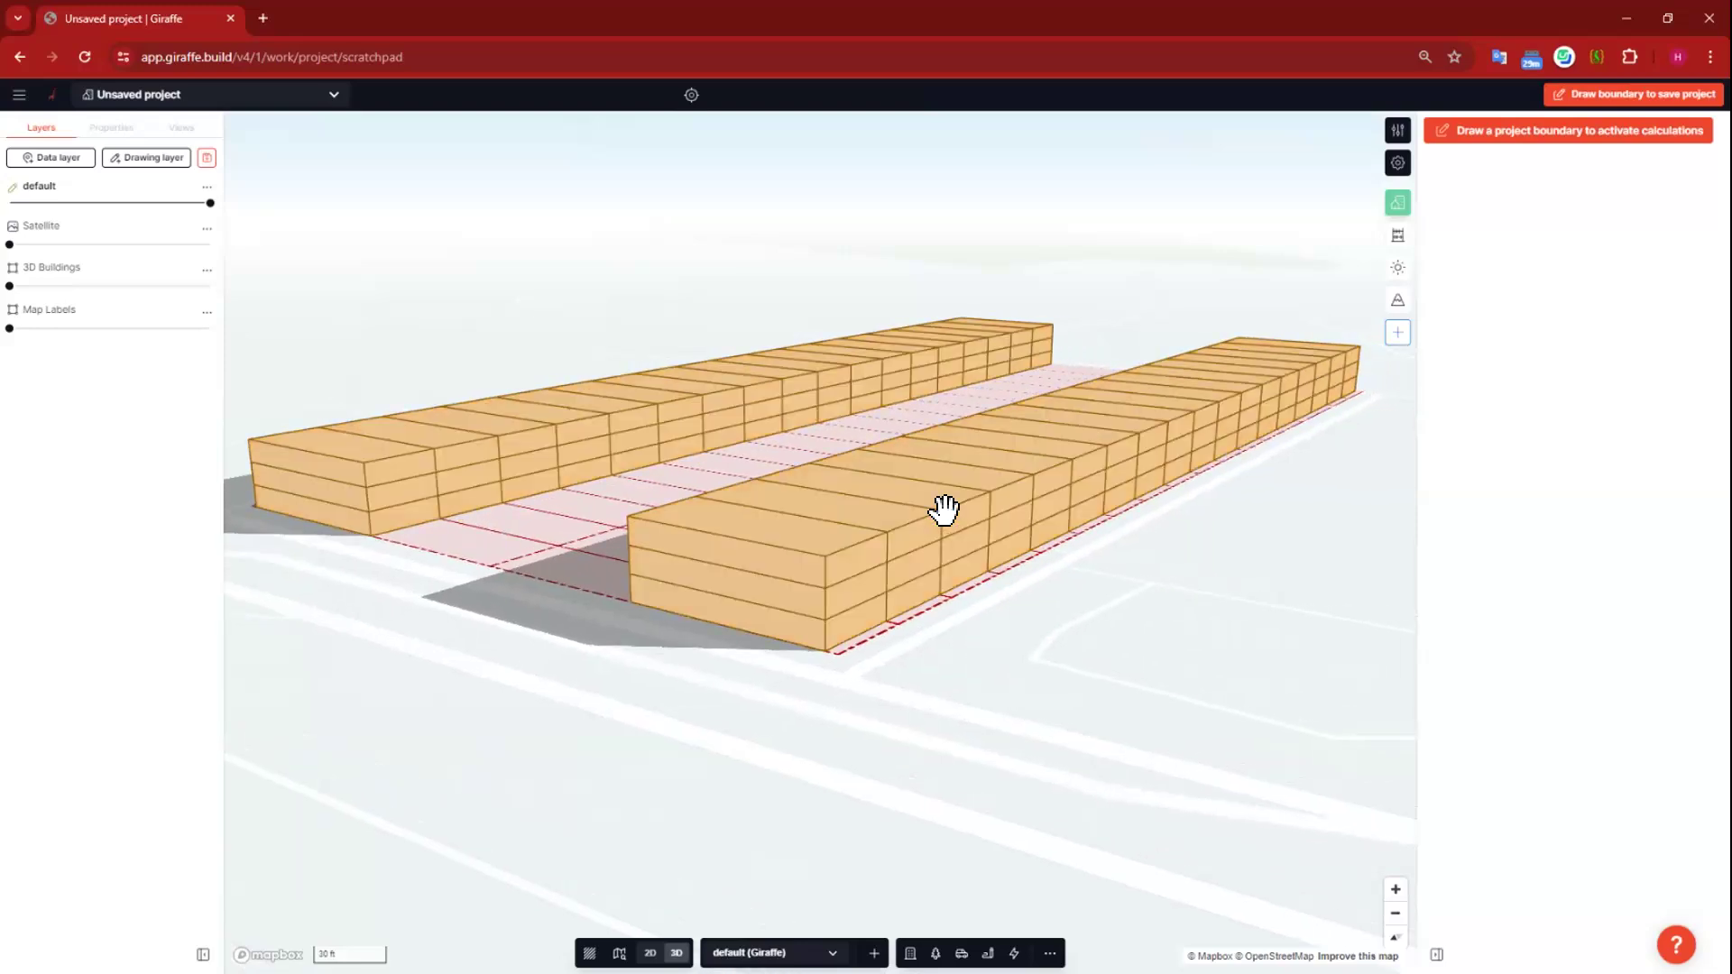
{"action": "left_click_drag", "start_coordinate": [1061, 705], "coordinate": [1121, 656]}
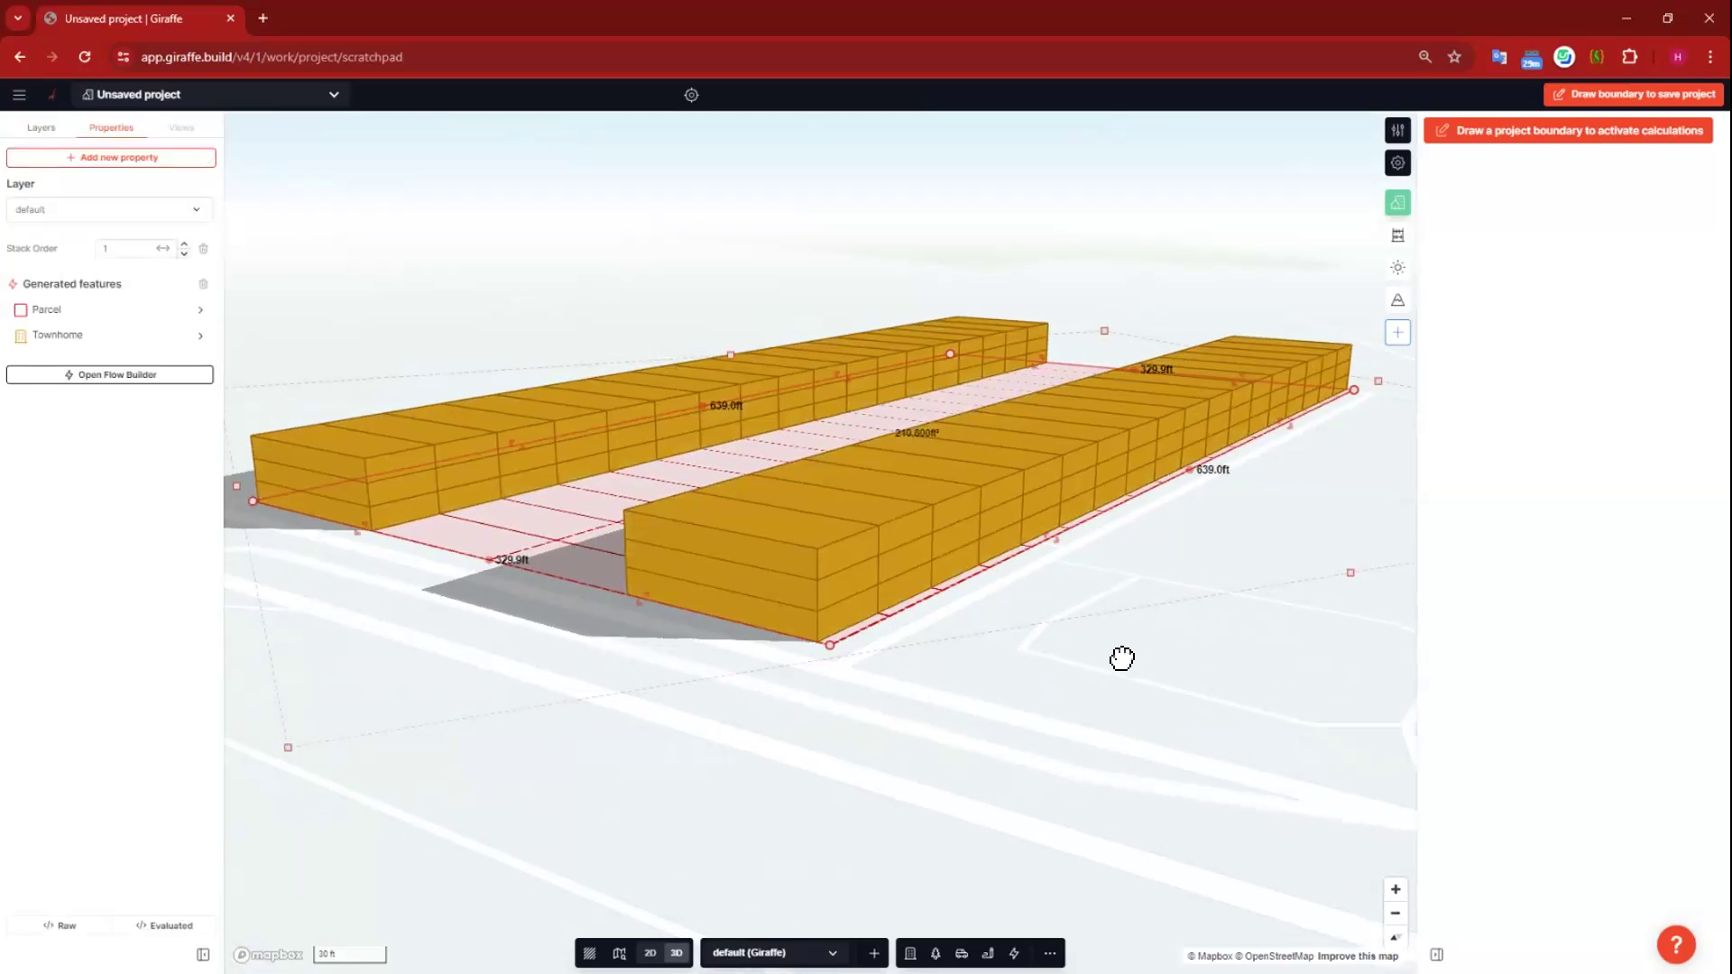
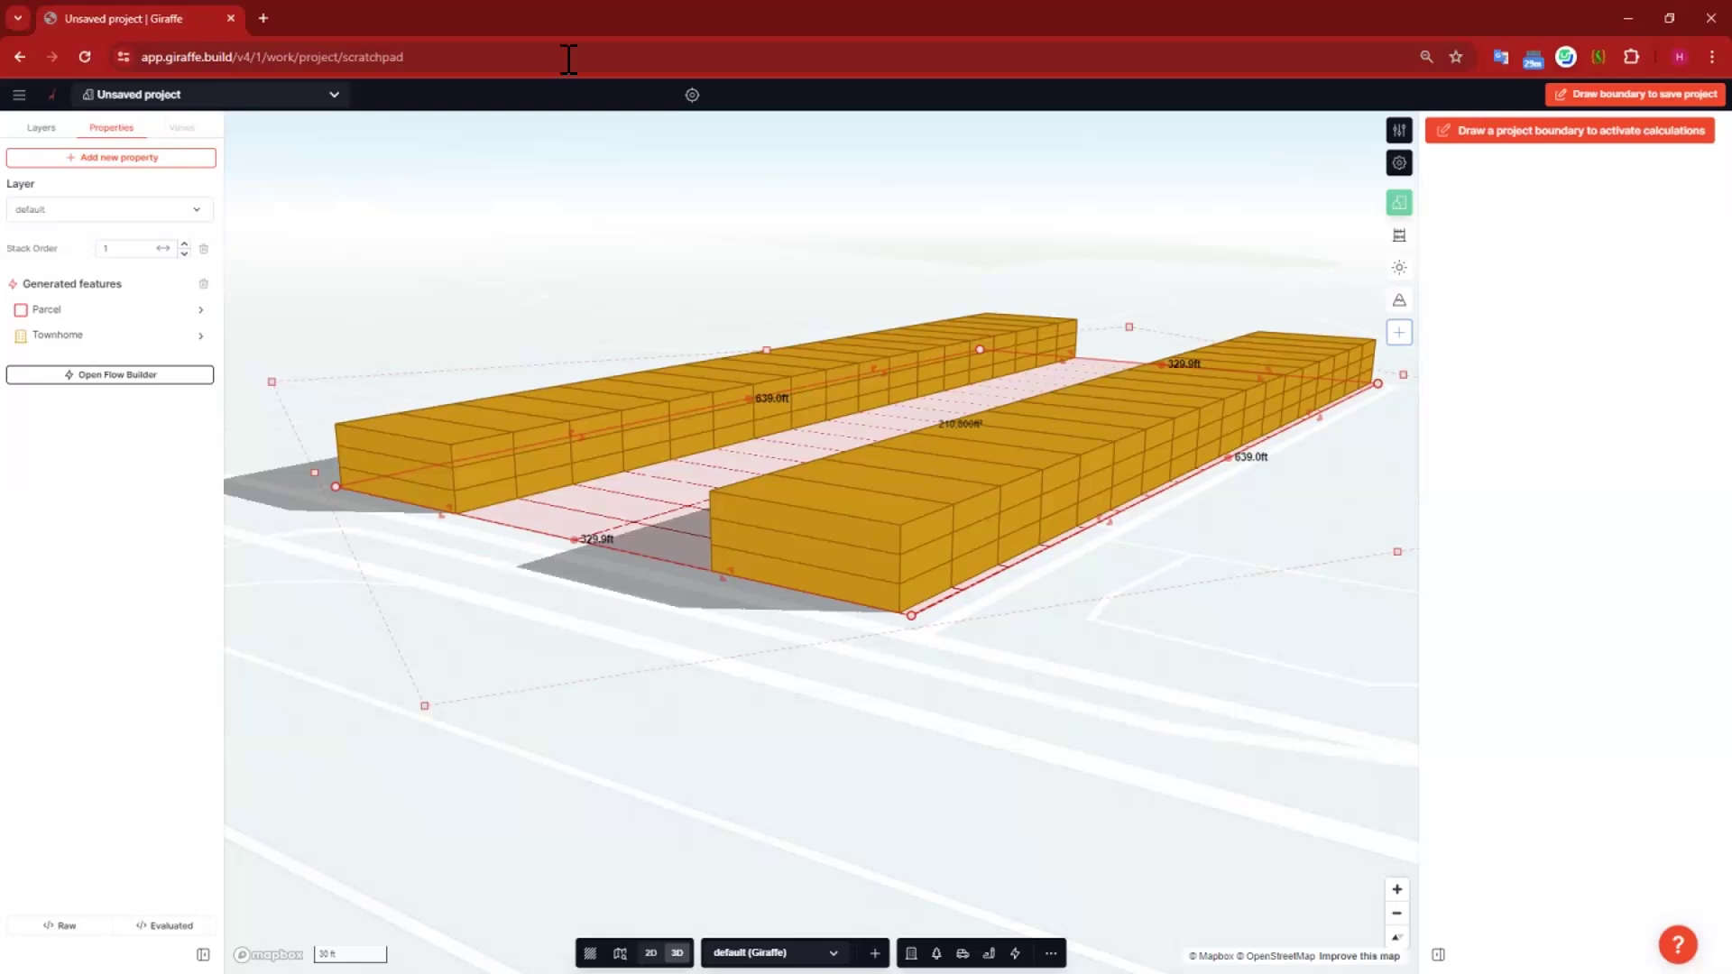
Step: Draw a four-sided project boundary around both townhome rows, with adjoining sides about 591 ft and 773 ft long
{"action": "left_click", "coordinate": [875, 681]}
{"action": "scroll", "coordinate": [877, 680], "scroll_direction": "down", "scroll_amount": 3}
{"action": "right_click_drag", "start_coordinate": [1106, 541], "coordinate": [1032, 631]}
{"action": "left_click_drag", "start_coordinate": [1030, 628], "coordinate": [938, 686]}
{"action": "left_click", "coordinate": [1647, 94]}
{"action": "left_click", "coordinate": [928, 383]}
{"action": "left_click", "coordinate": [1168, 551]}
{"action": "left_click", "coordinate": [628, 640]}
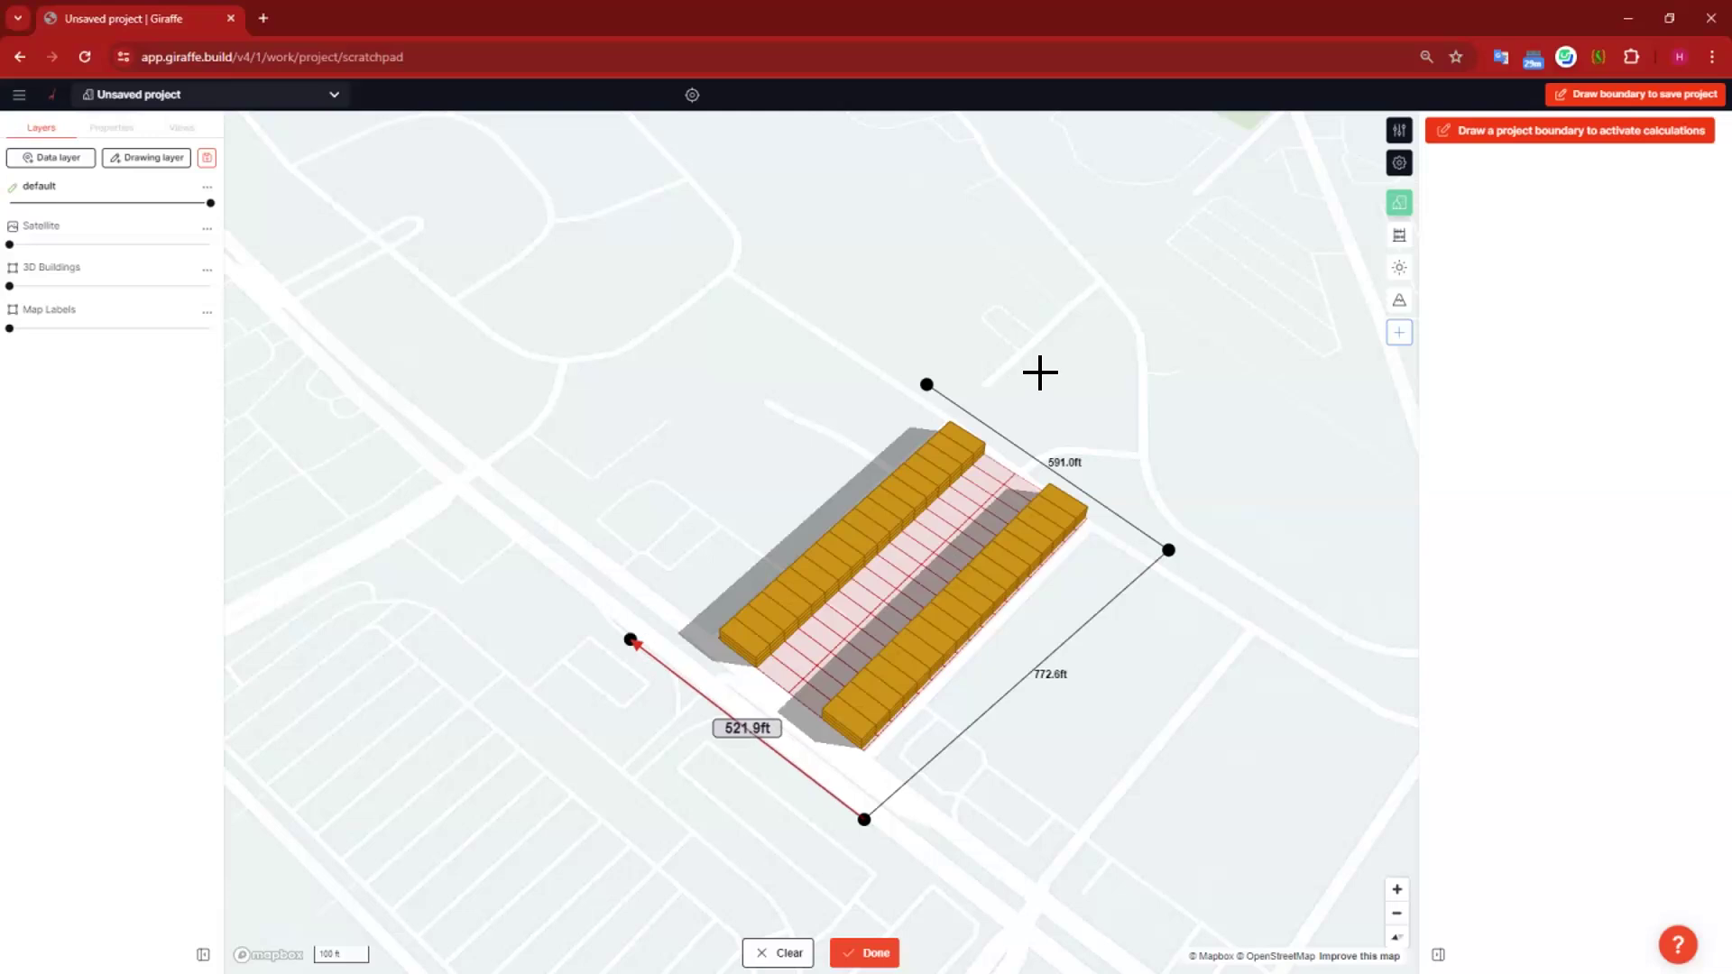
{"action": "left_click", "coordinate": [928, 383]}
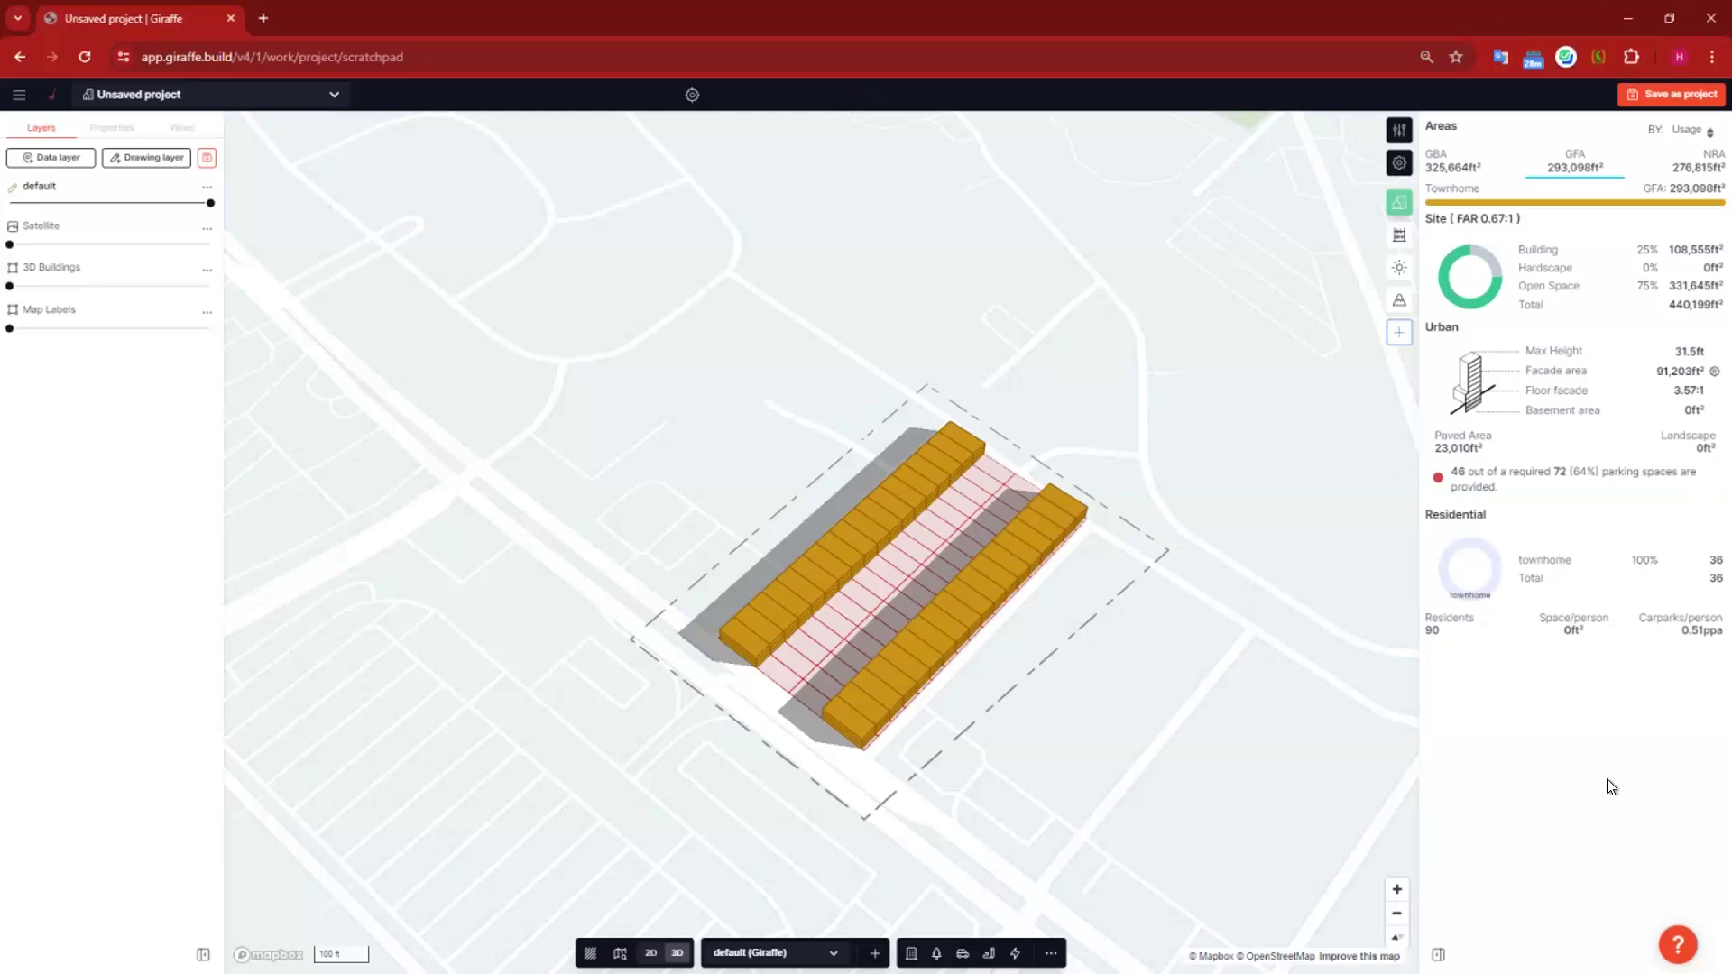
Step: Reopen the rectangle's flow and look over its Subdivide Lots and Townhome nodes
{"action": "left_click_drag", "start_coordinate": [981, 477], "coordinate": [503, 669]}
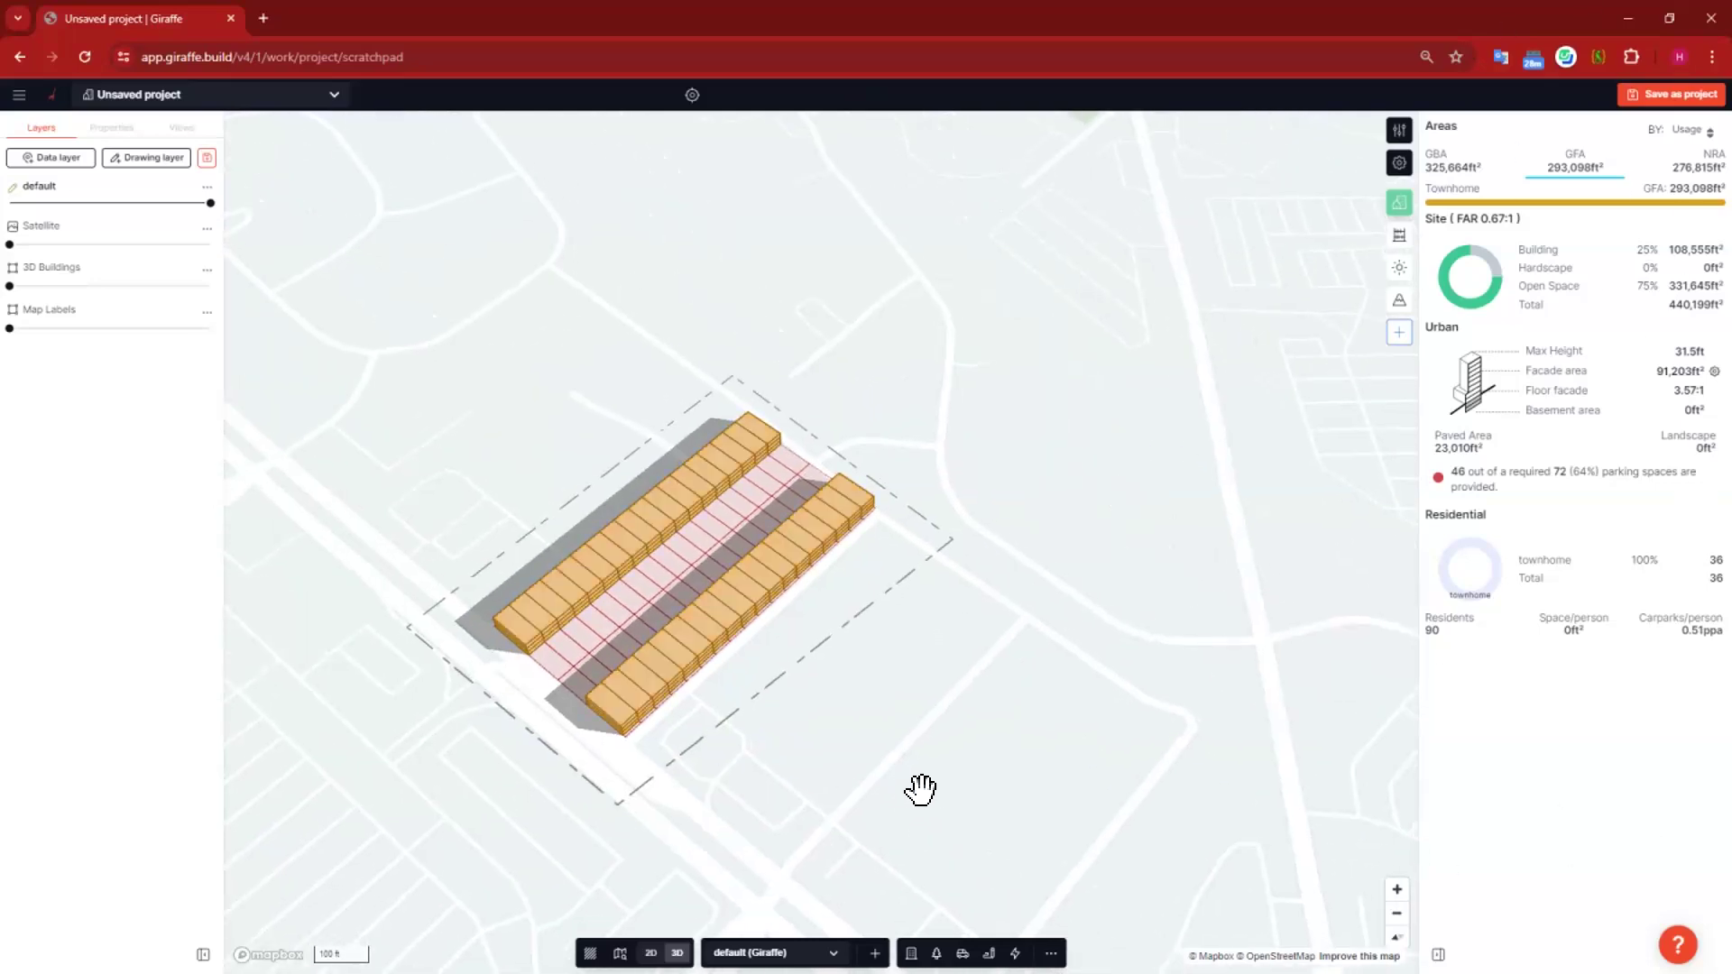
{"action": "scroll", "coordinate": [920, 788], "scroll_direction": "up", "scroll_amount": 5}
{"action": "right_click_drag", "start_coordinate": [1022, 773], "coordinate": [916, 610]}
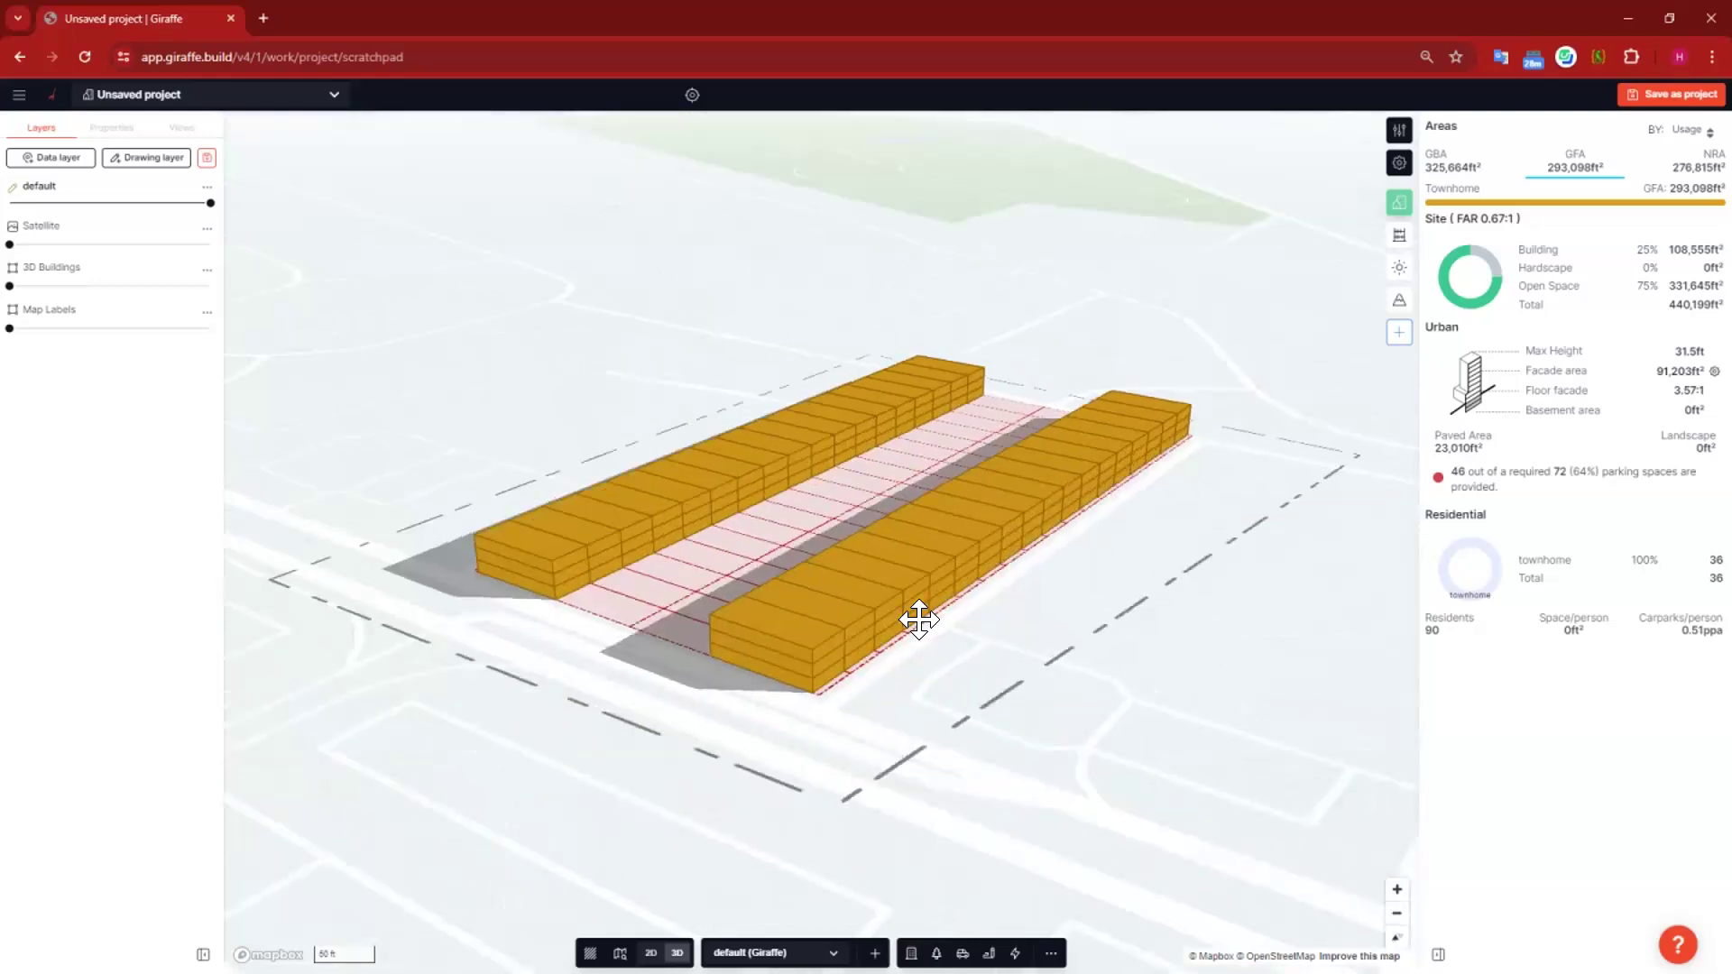
{"action": "left_click", "coordinate": [917, 611]}
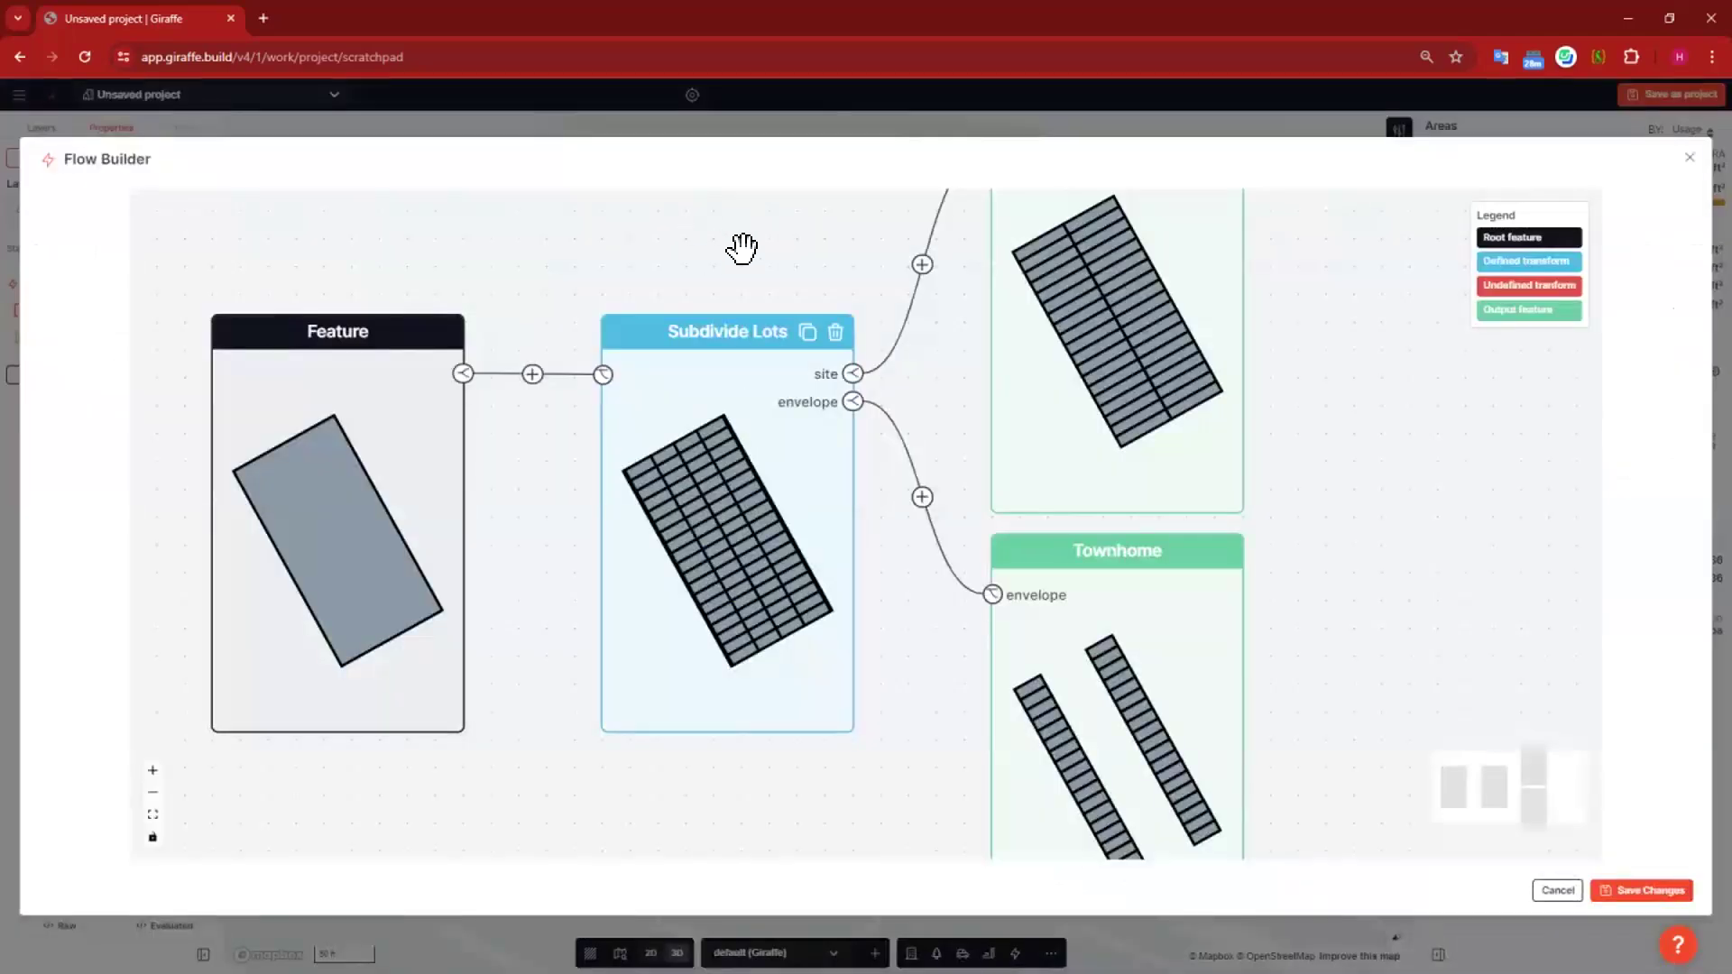
{"action": "left_click_drag", "start_coordinate": [743, 247], "coordinate": [487, 375]}
{"action": "scroll", "coordinate": [487, 376], "scroll_direction": "down", "scroll_amount": 5}
{"action": "scroll", "coordinate": [648, 511], "scroll_direction": "up", "scroll_amount": 5}
{"action": "left_click_drag", "start_coordinate": [748, 484], "coordinate": [850, 437]}
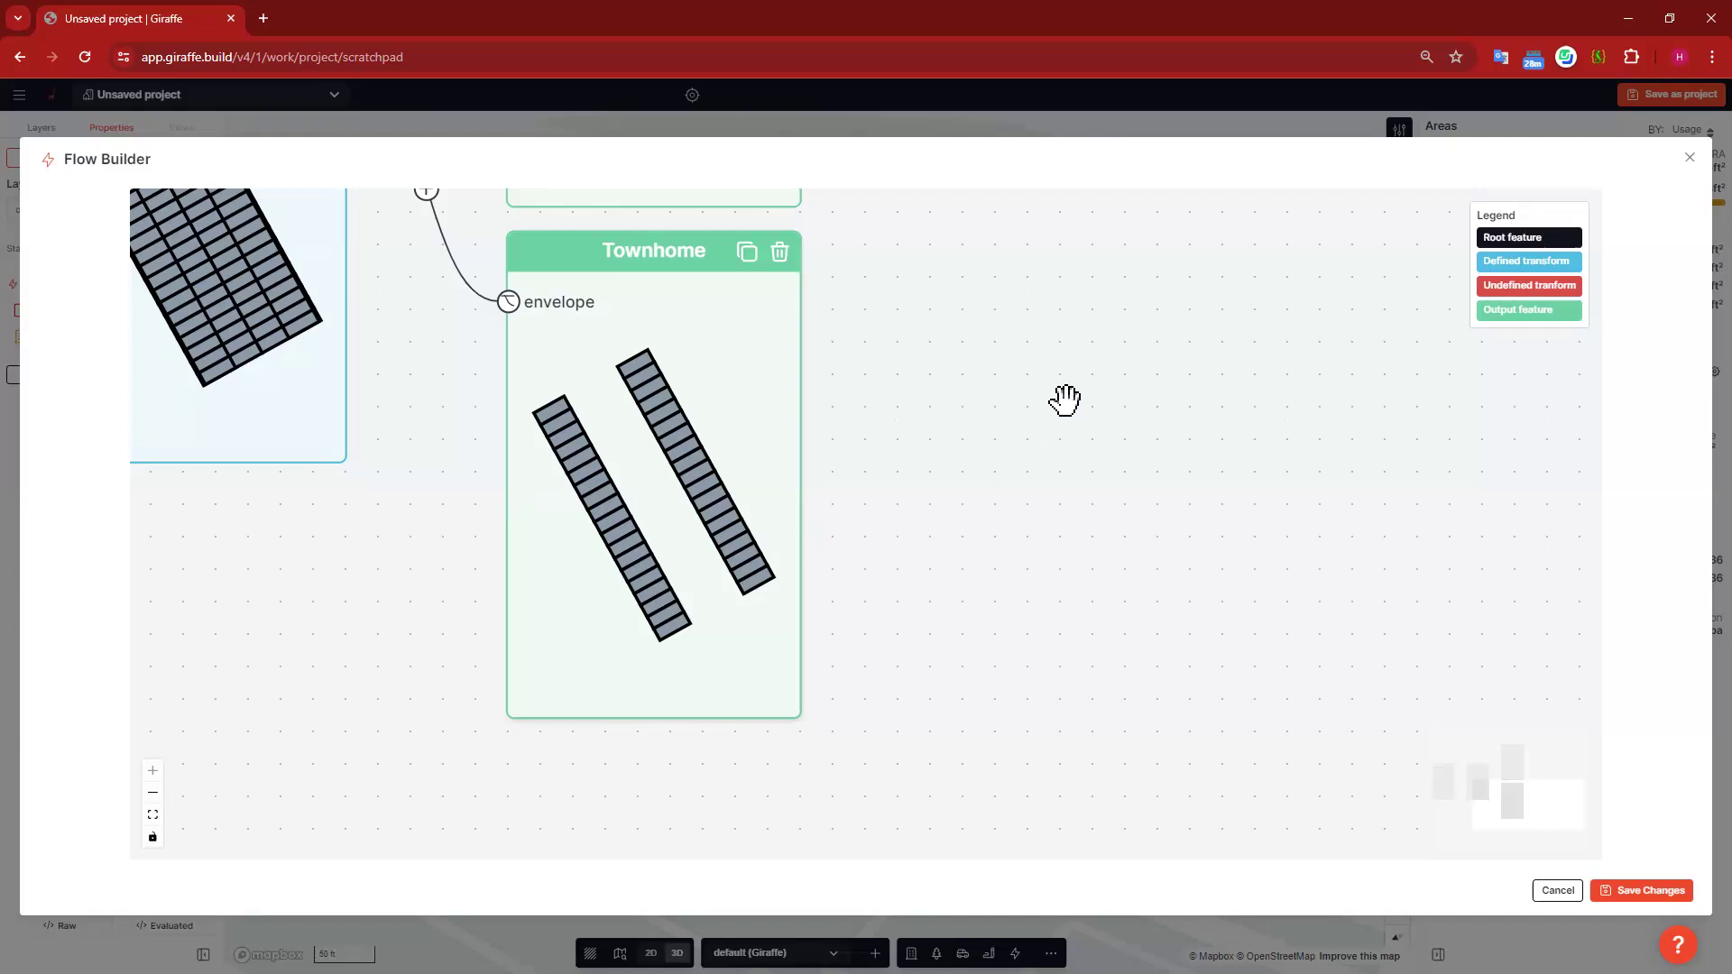
{"action": "scroll", "coordinate": [911, 550], "scroll_direction": "down", "scroll_amount": 3}
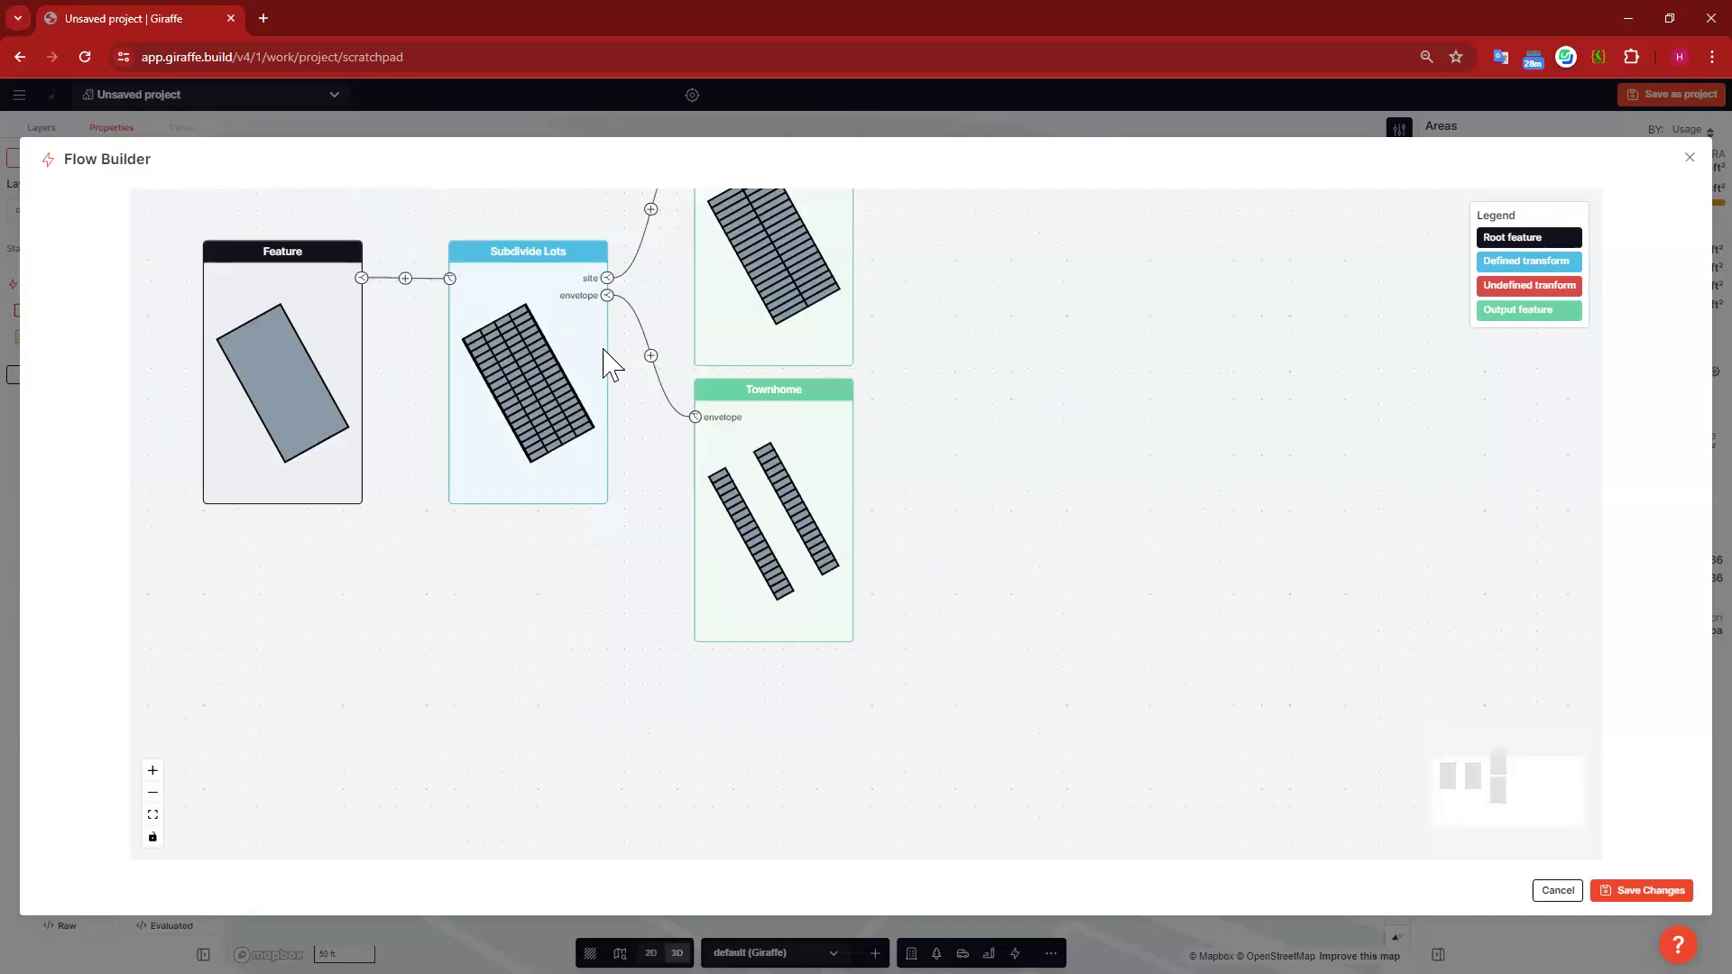
Step: Try branching the Subdivide Lots envelope to a second output with an undefined transform before it, and close the flow without saving
{"action": "left_click", "coordinate": [607, 295]}
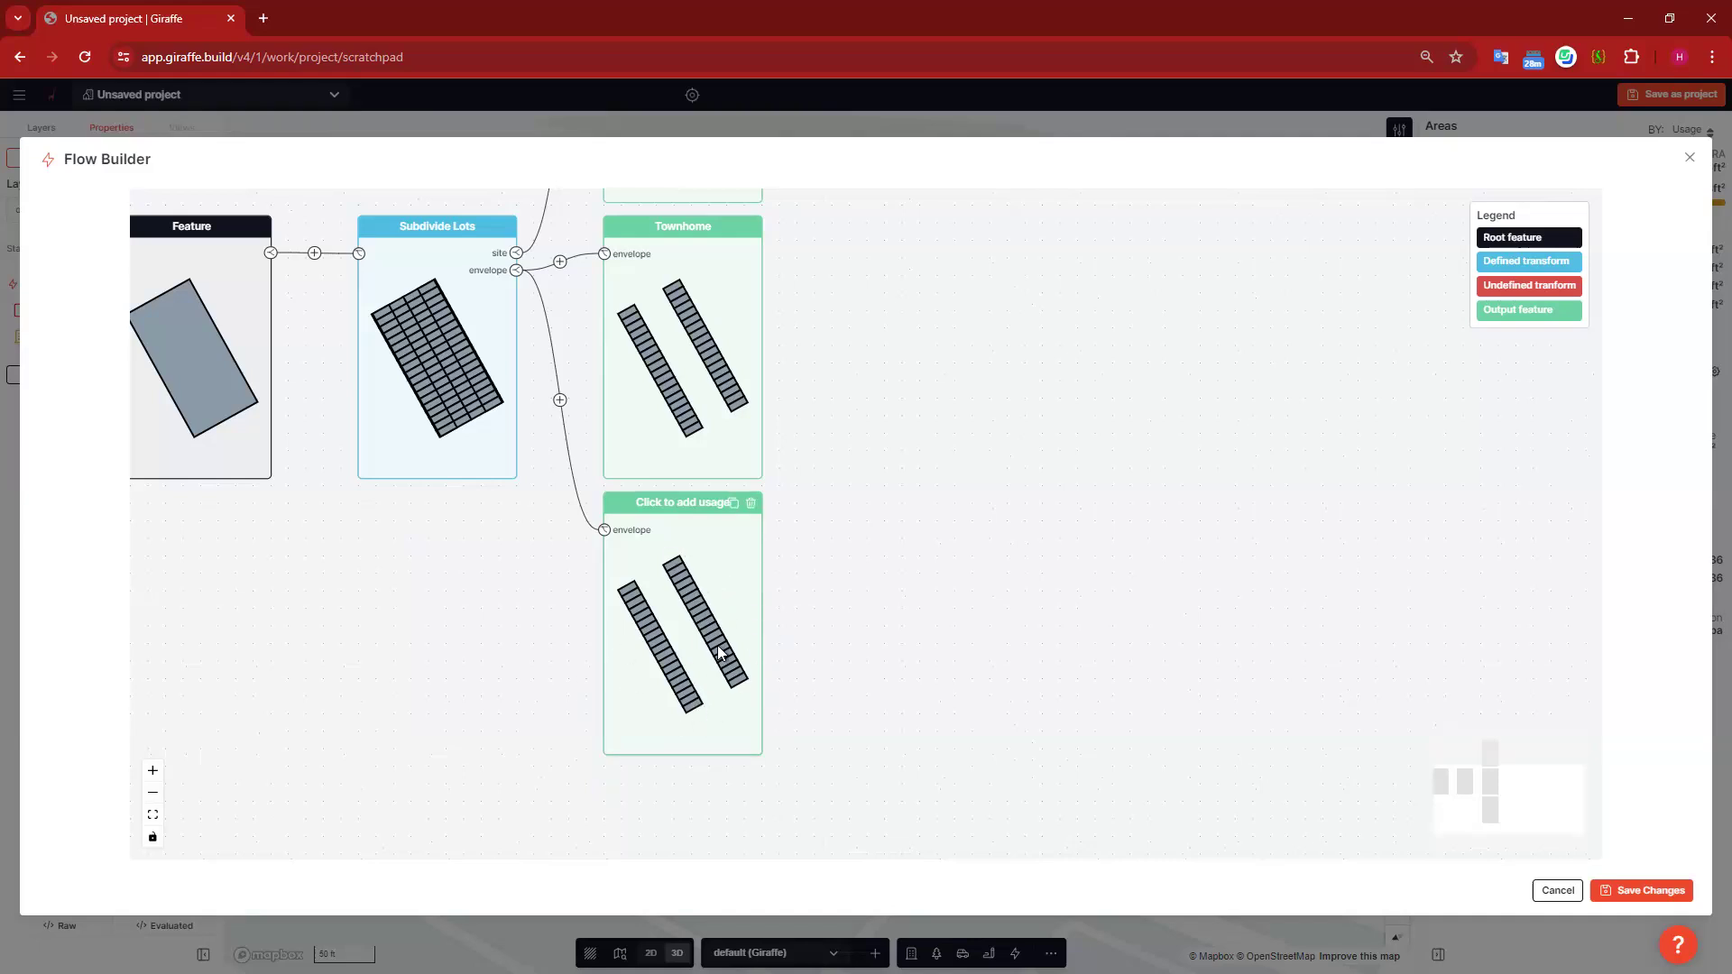
{"action": "scroll", "coordinate": [720, 652], "scroll_direction": "up", "scroll_amount": 3}
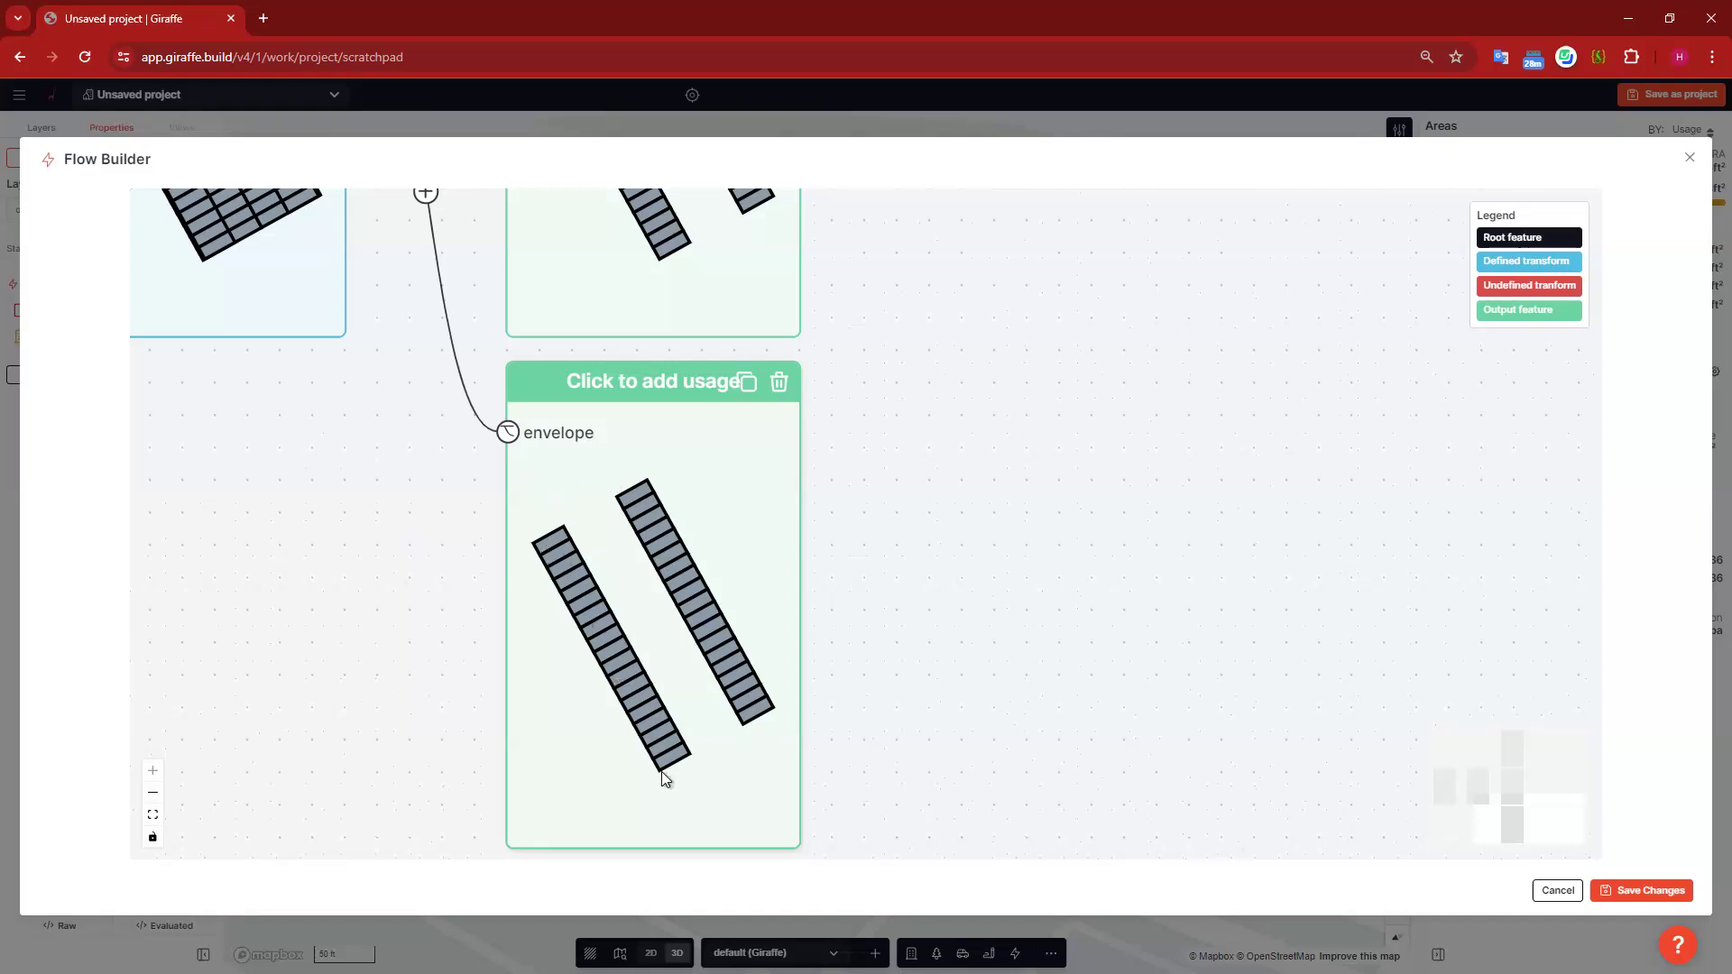
{"action": "left_click", "coordinate": [426, 195]}
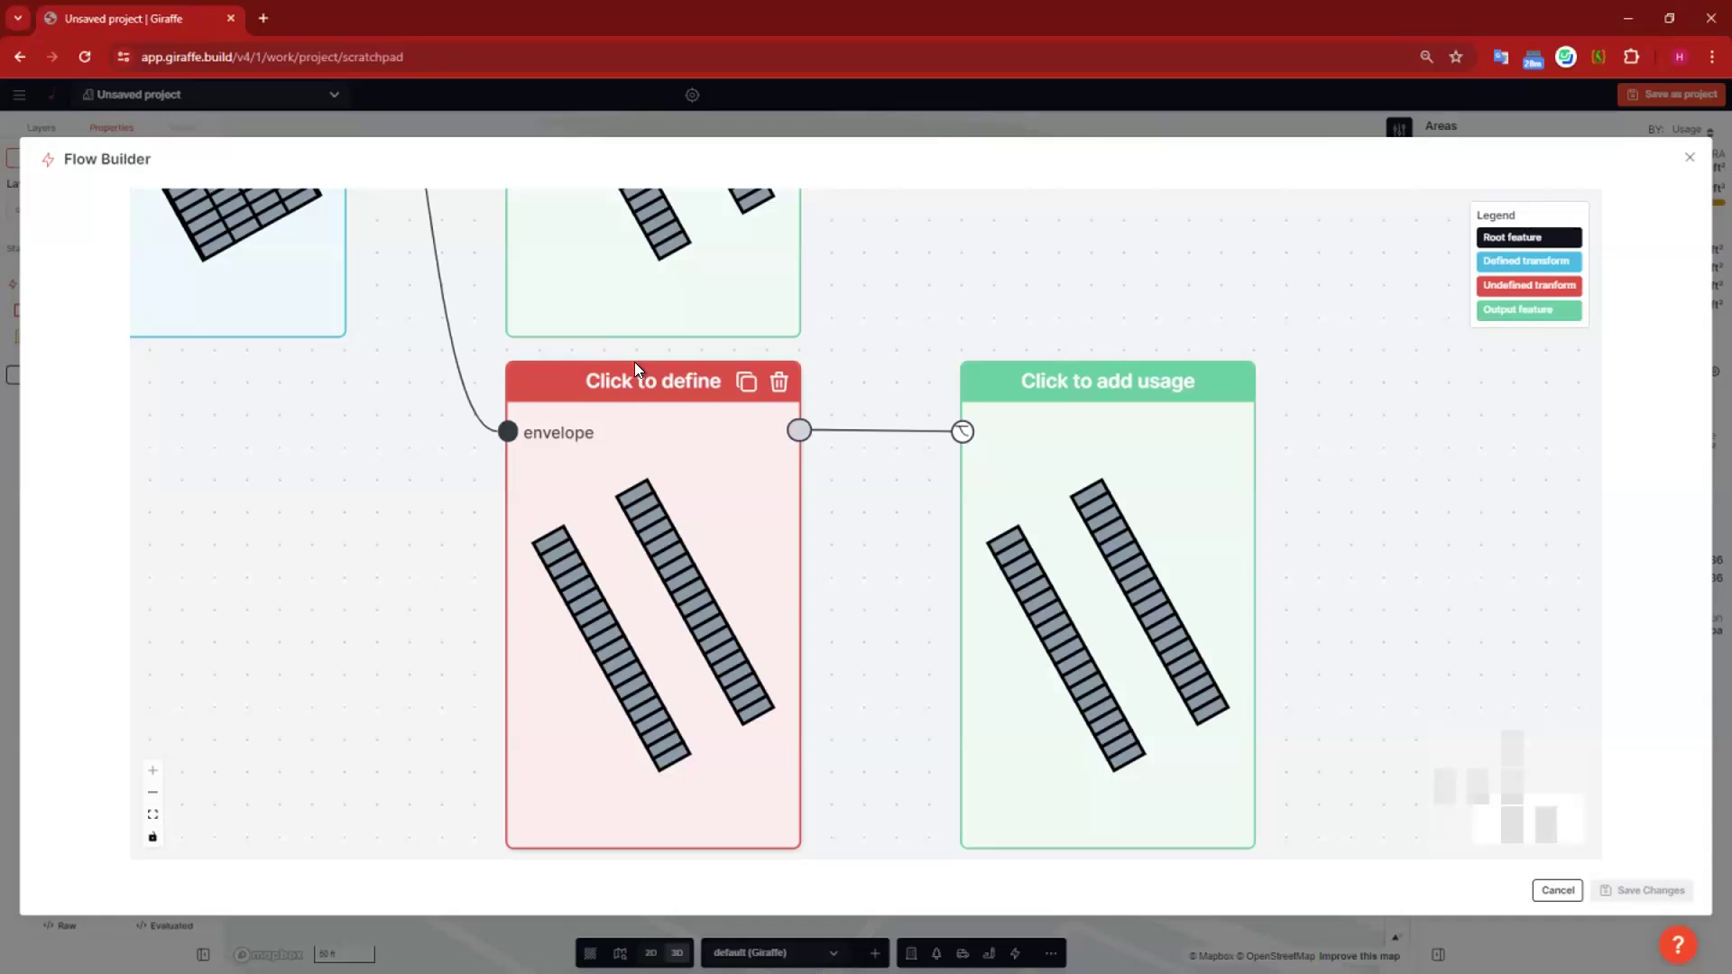
{"action": "scroll", "coordinate": [1168, 717], "scroll_direction": "down", "scroll_amount": 5}
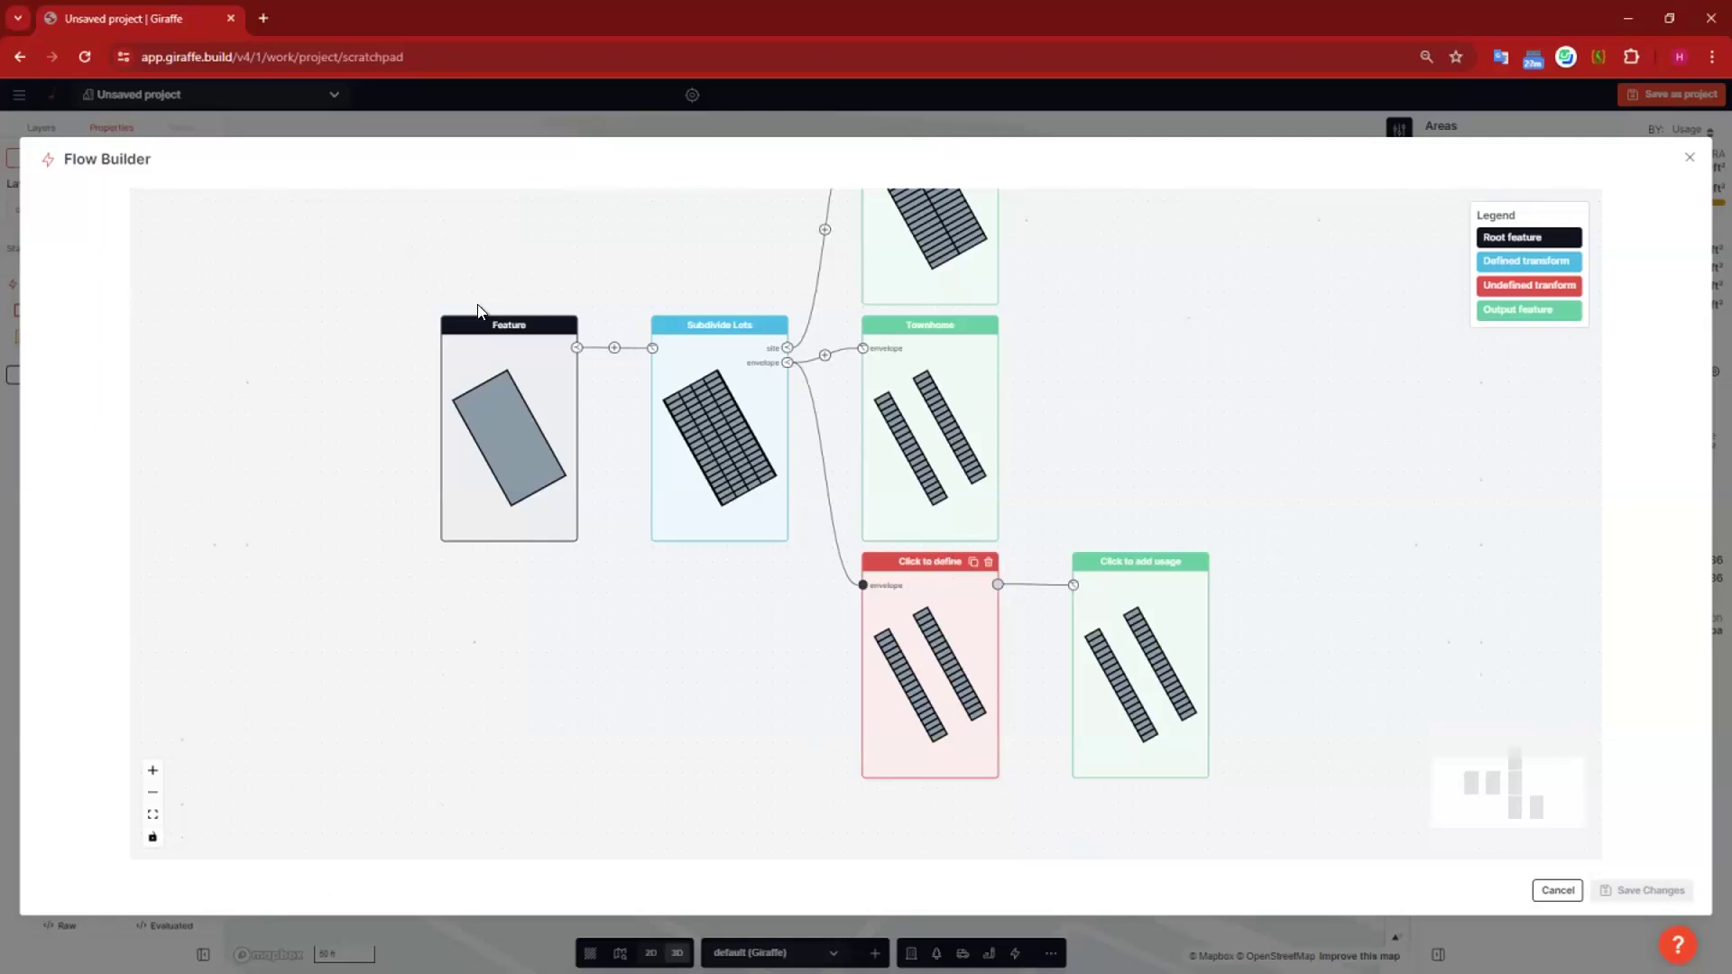
{"action": "left_click", "coordinate": [262, 388]}
{"action": "left_click", "coordinate": [941, 586]}
{"action": "left_click", "coordinate": [1687, 159]}
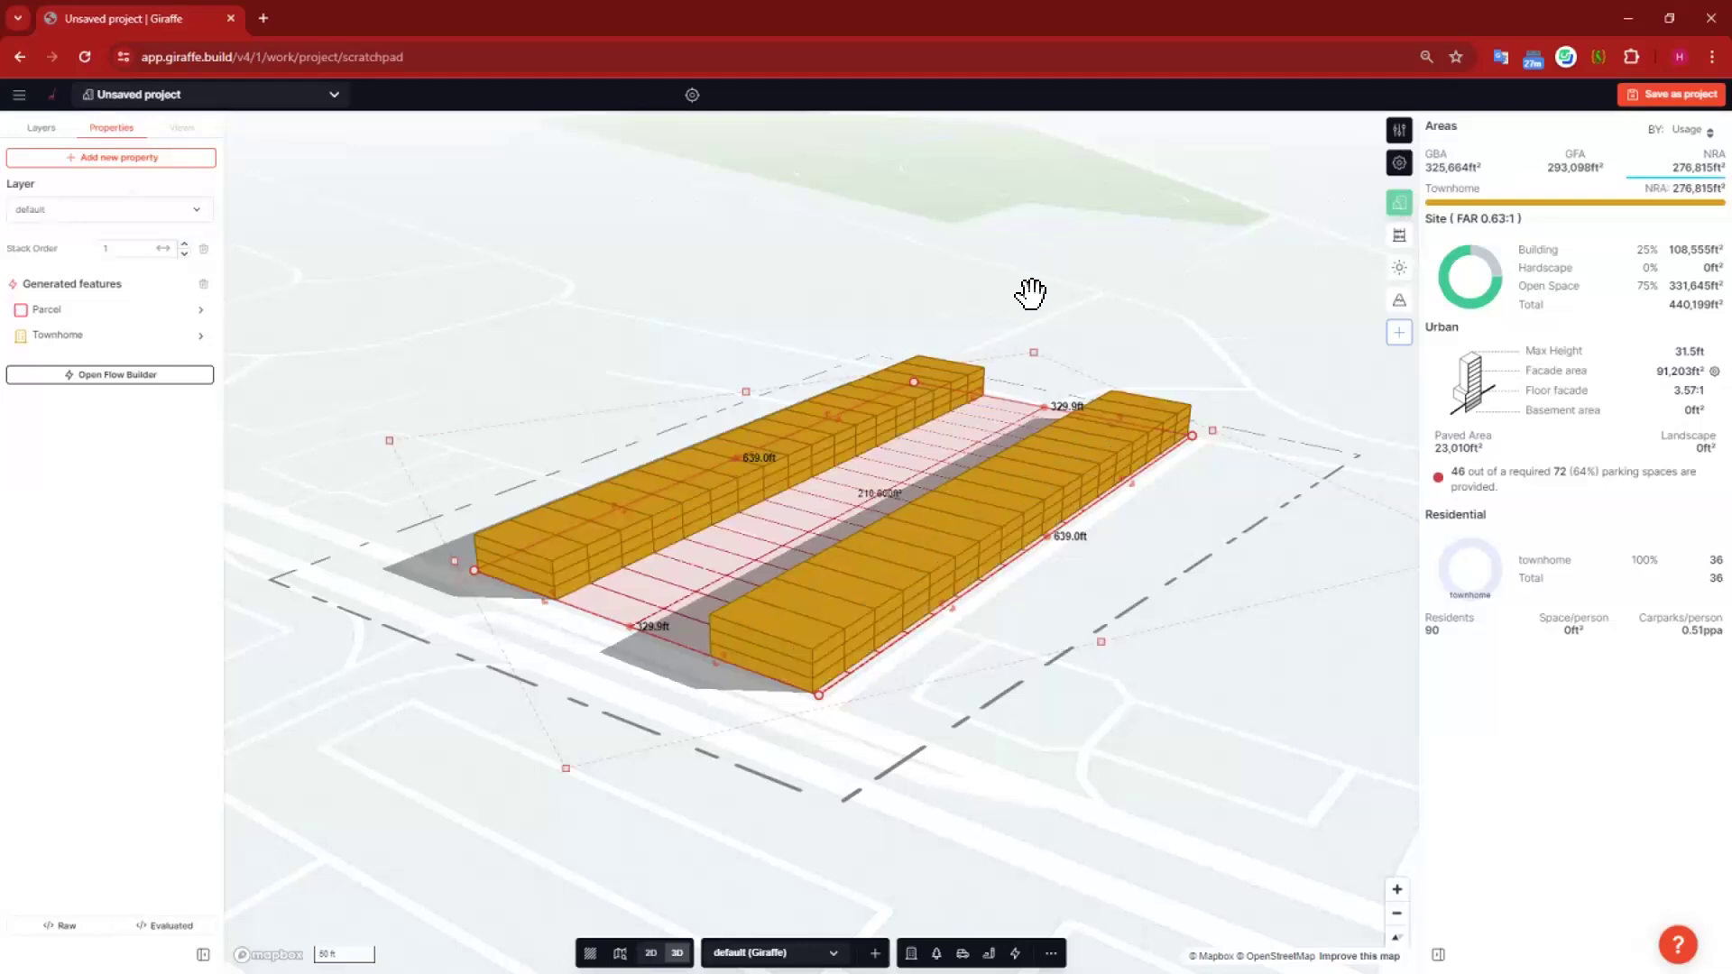
Step: Save the work as a project, using the site's street address as the project name
{"action": "scroll", "coordinate": [1198, 193], "scroll_direction": "up", "scroll_amount": 2}
{"action": "scroll", "coordinate": [1179, 240], "scroll_direction": "down", "scroll_amount": 5}
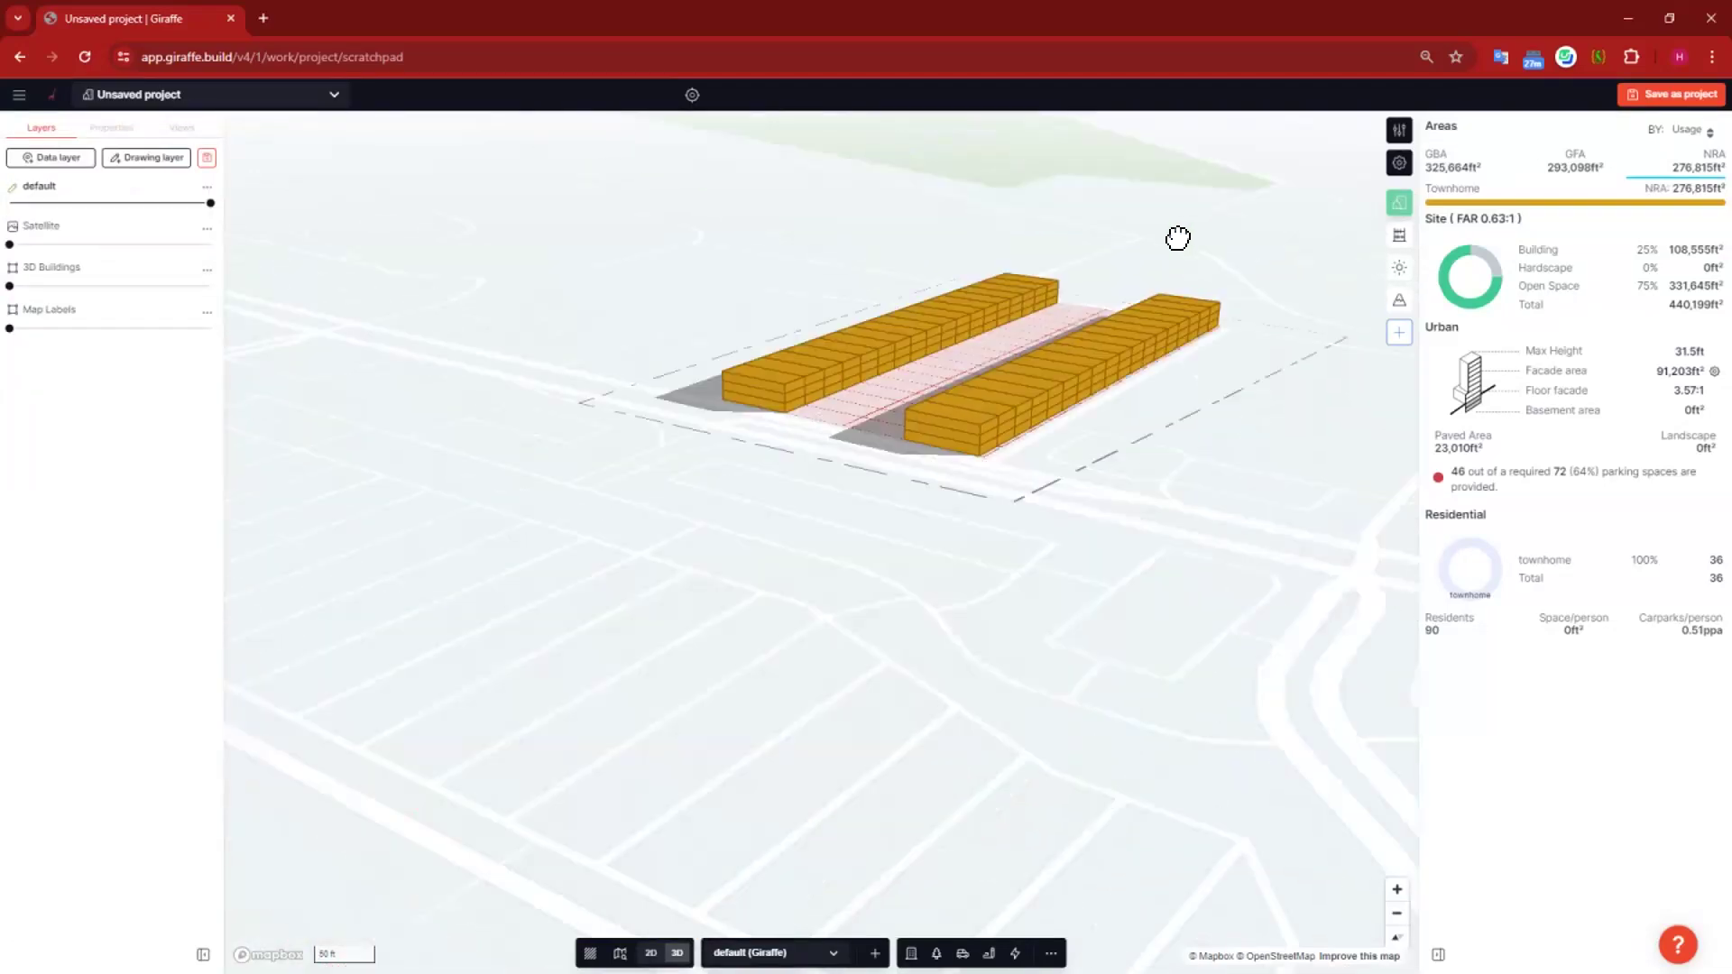
{"action": "scroll", "coordinate": [1397, 108], "scroll_direction": "up", "scroll_amount": 2}
{"action": "left_click", "coordinate": [1671, 93]}
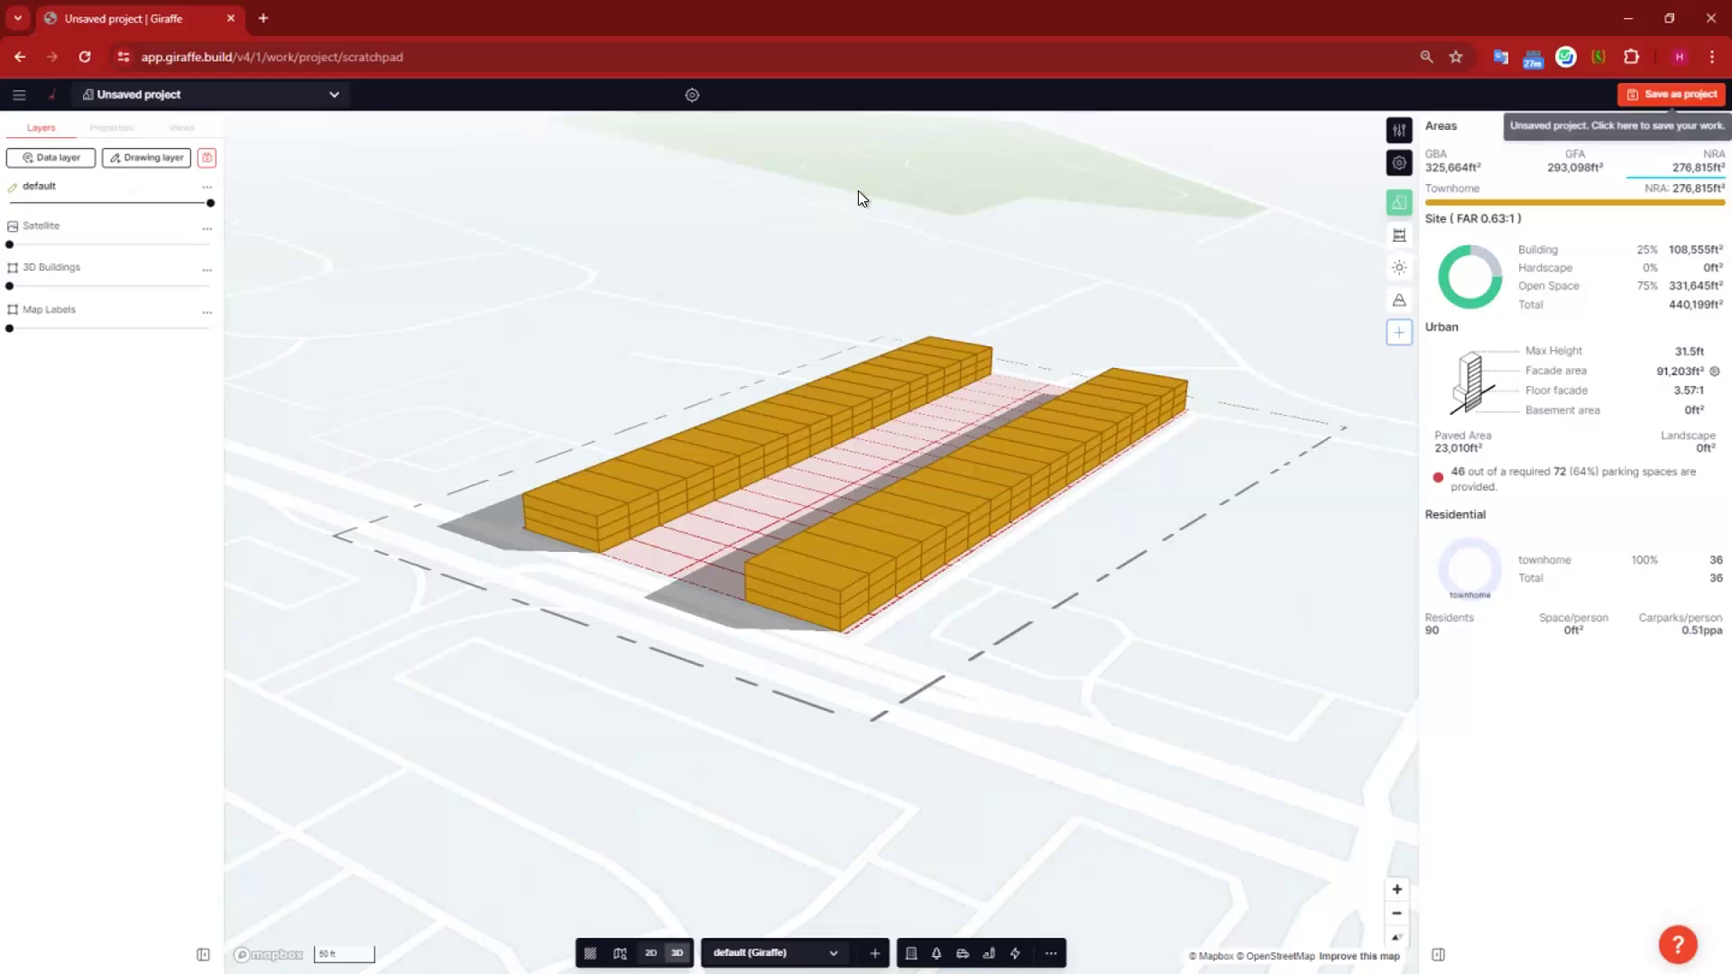
{"action": "scroll", "coordinate": [658, 383], "scroll_direction": "up", "scroll_amount": 5}
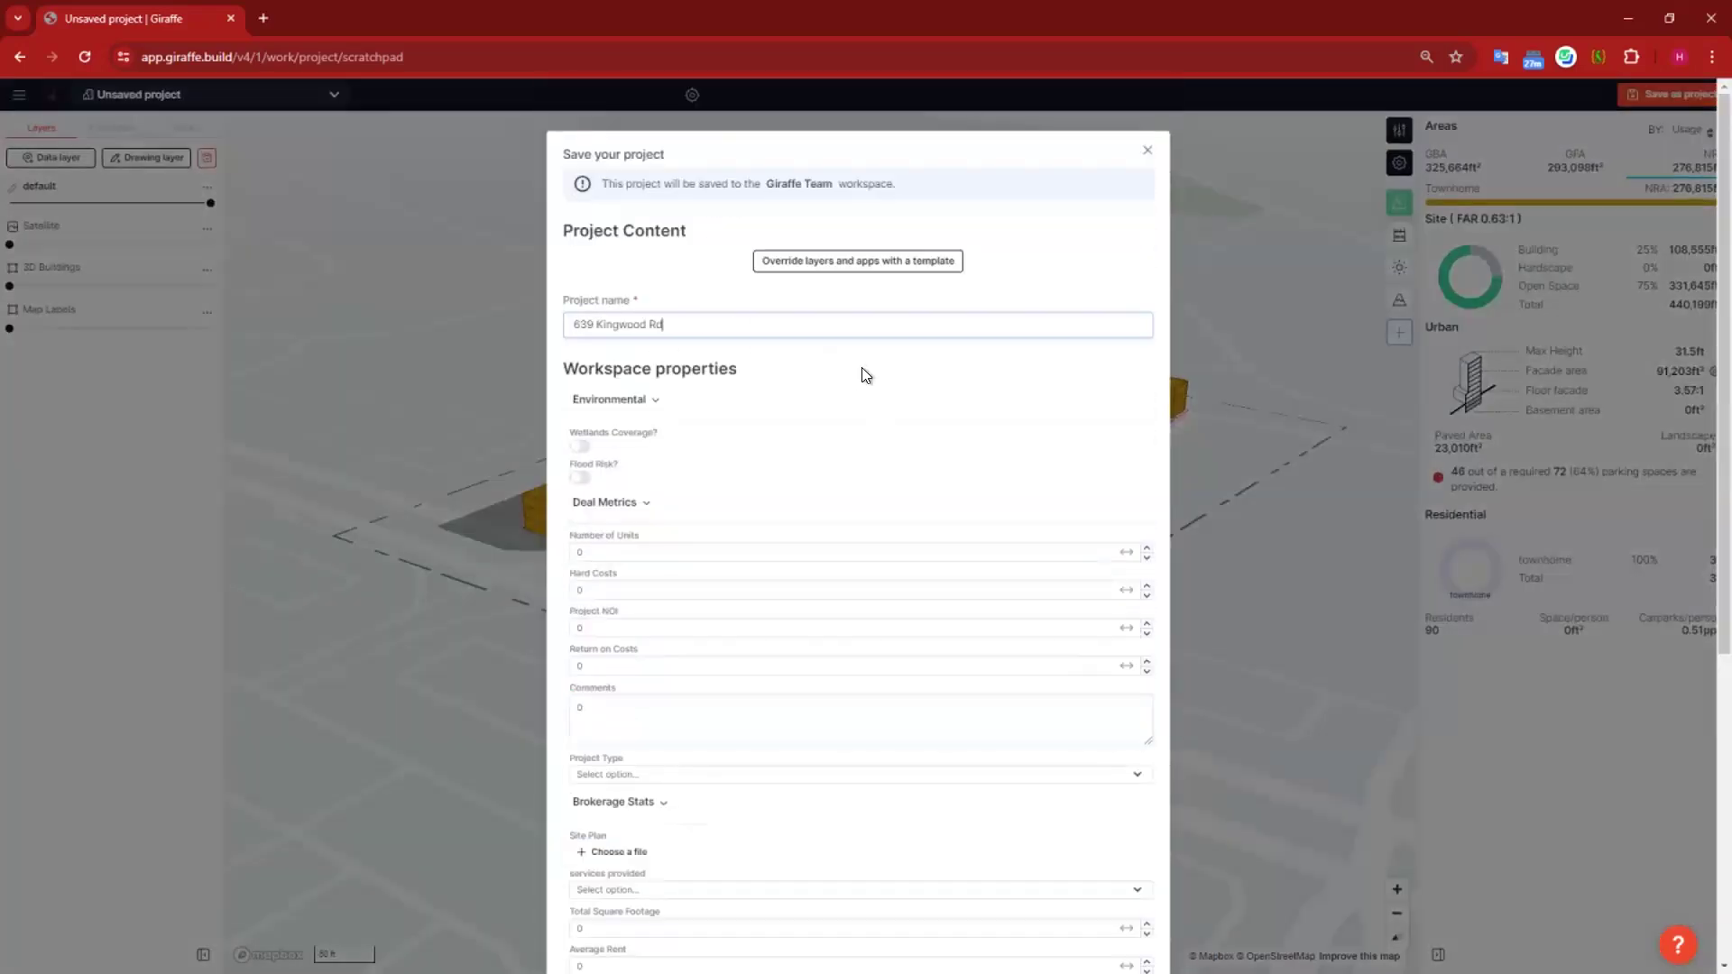
{"action": "scroll", "coordinate": [1122, 896], "scroll_direction": "down", "scroll_amount": 5}
{"action": "left_click", "coordinate": [1054, 895]}
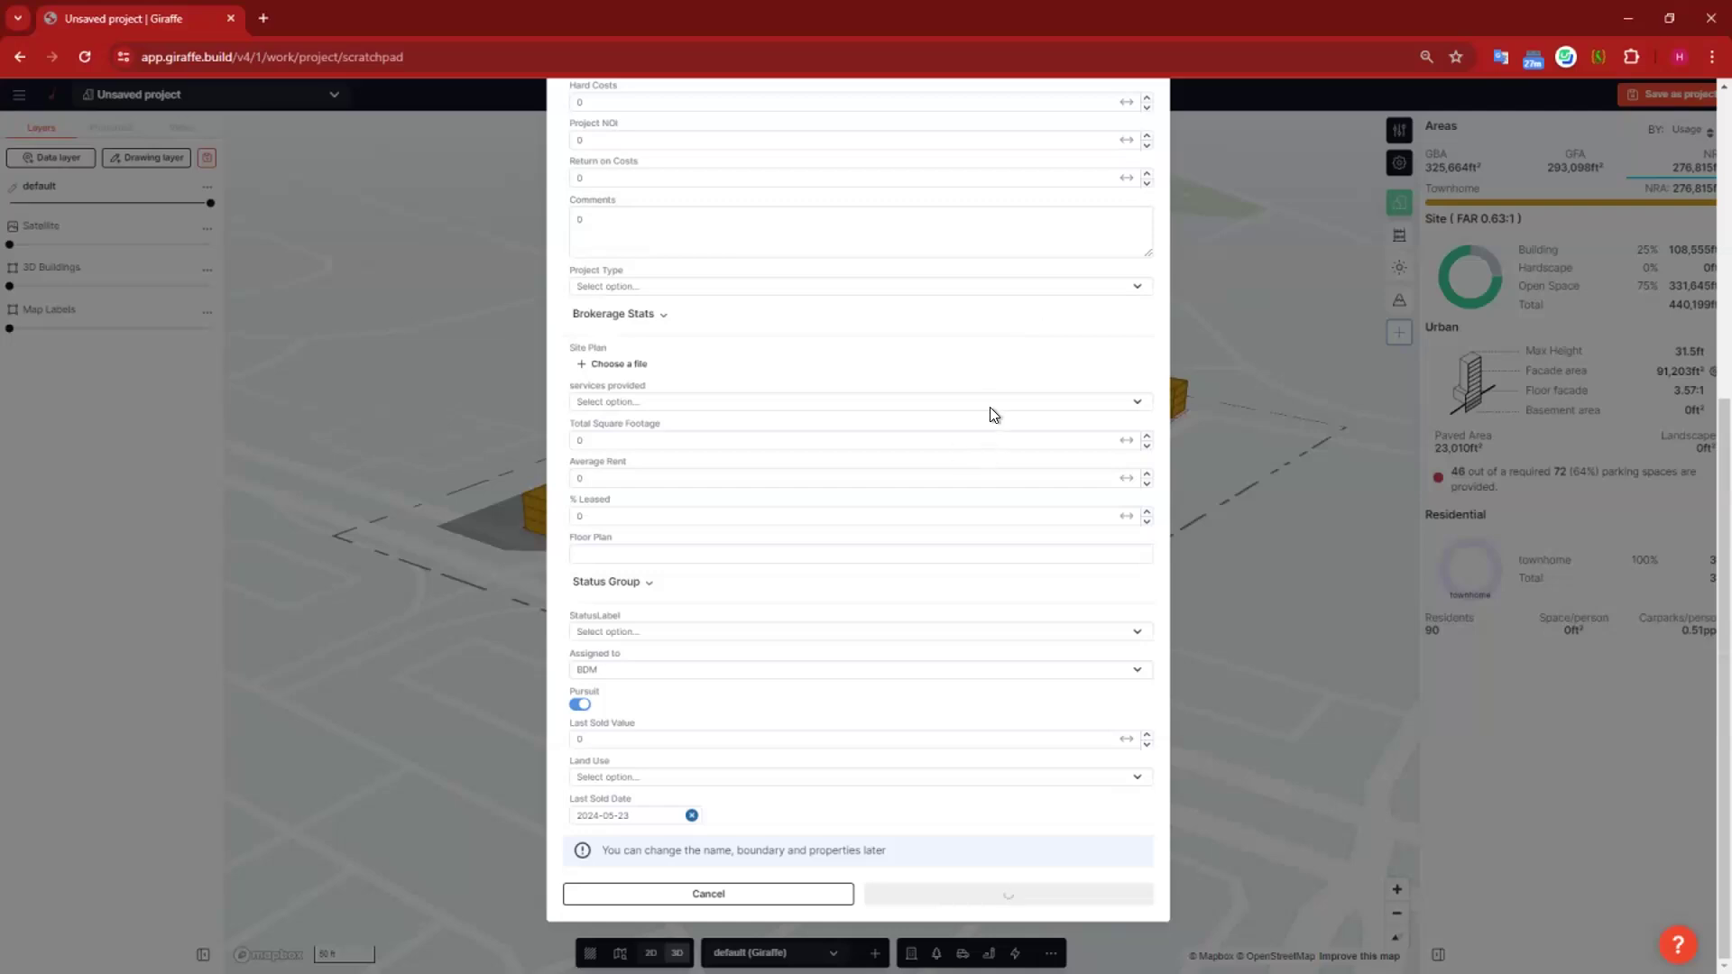
{"action": "left_click", "coordinate": [1127, 570]}
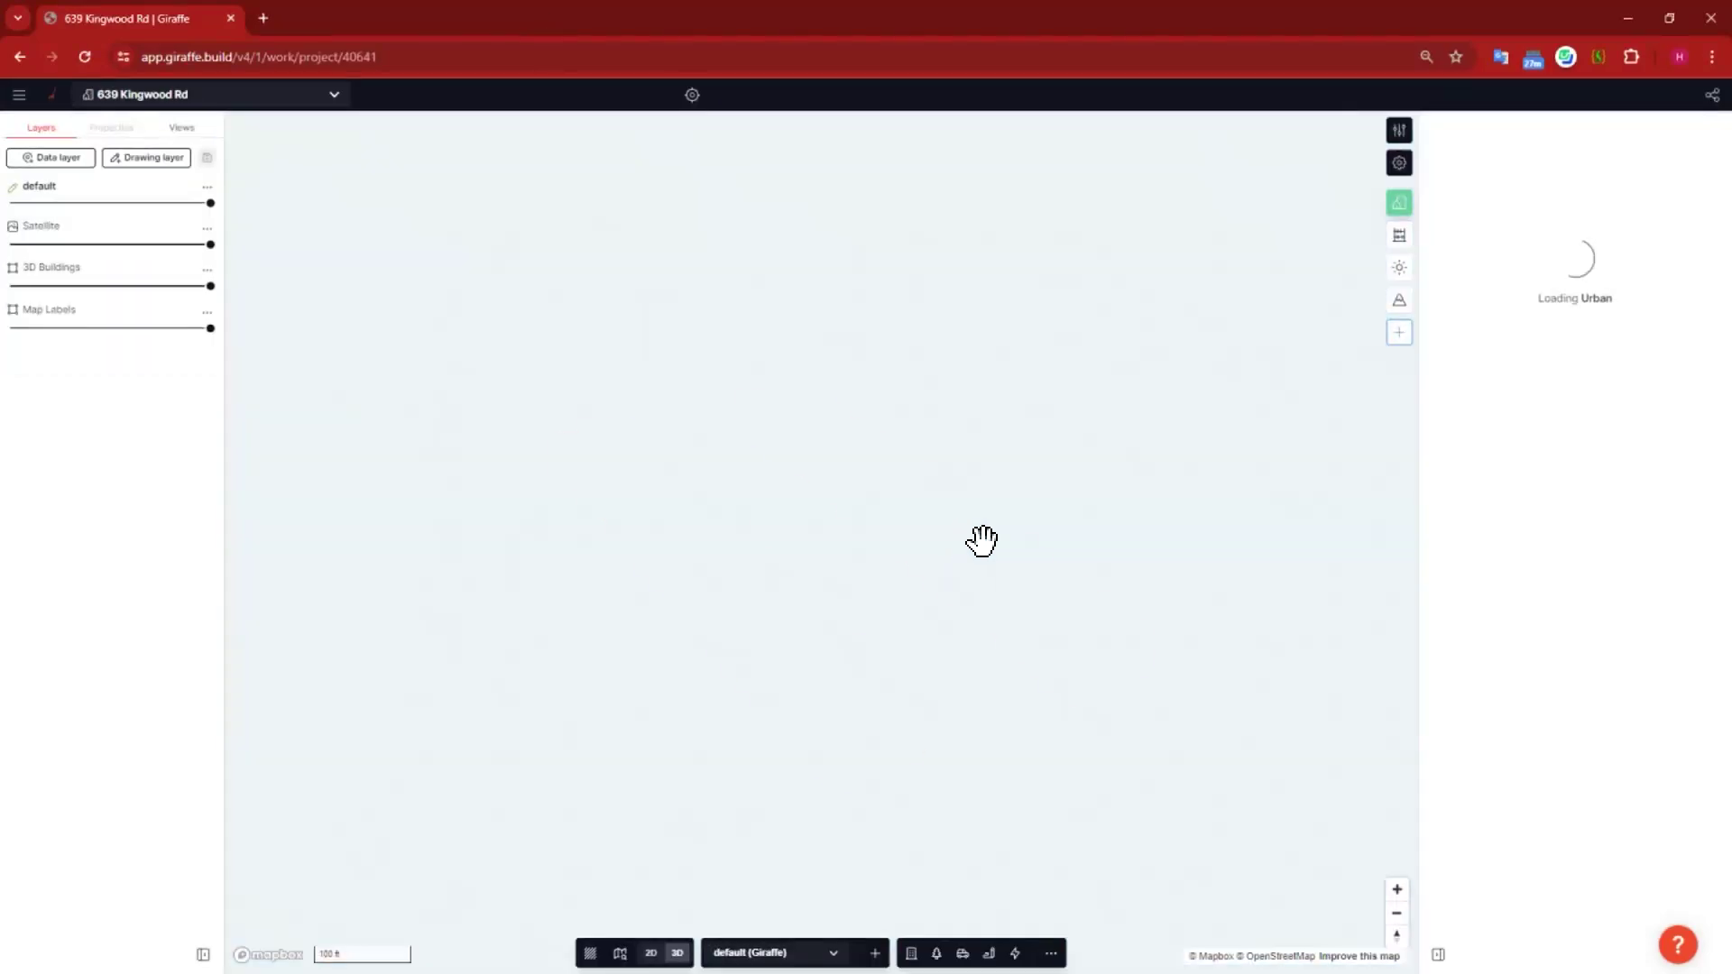
Step: Reopen the rectangle's flow and branch the Subdivide Lots envelope to a second output with a new transform before it
{"action": "left_click", "coordinate": [972, 557]}
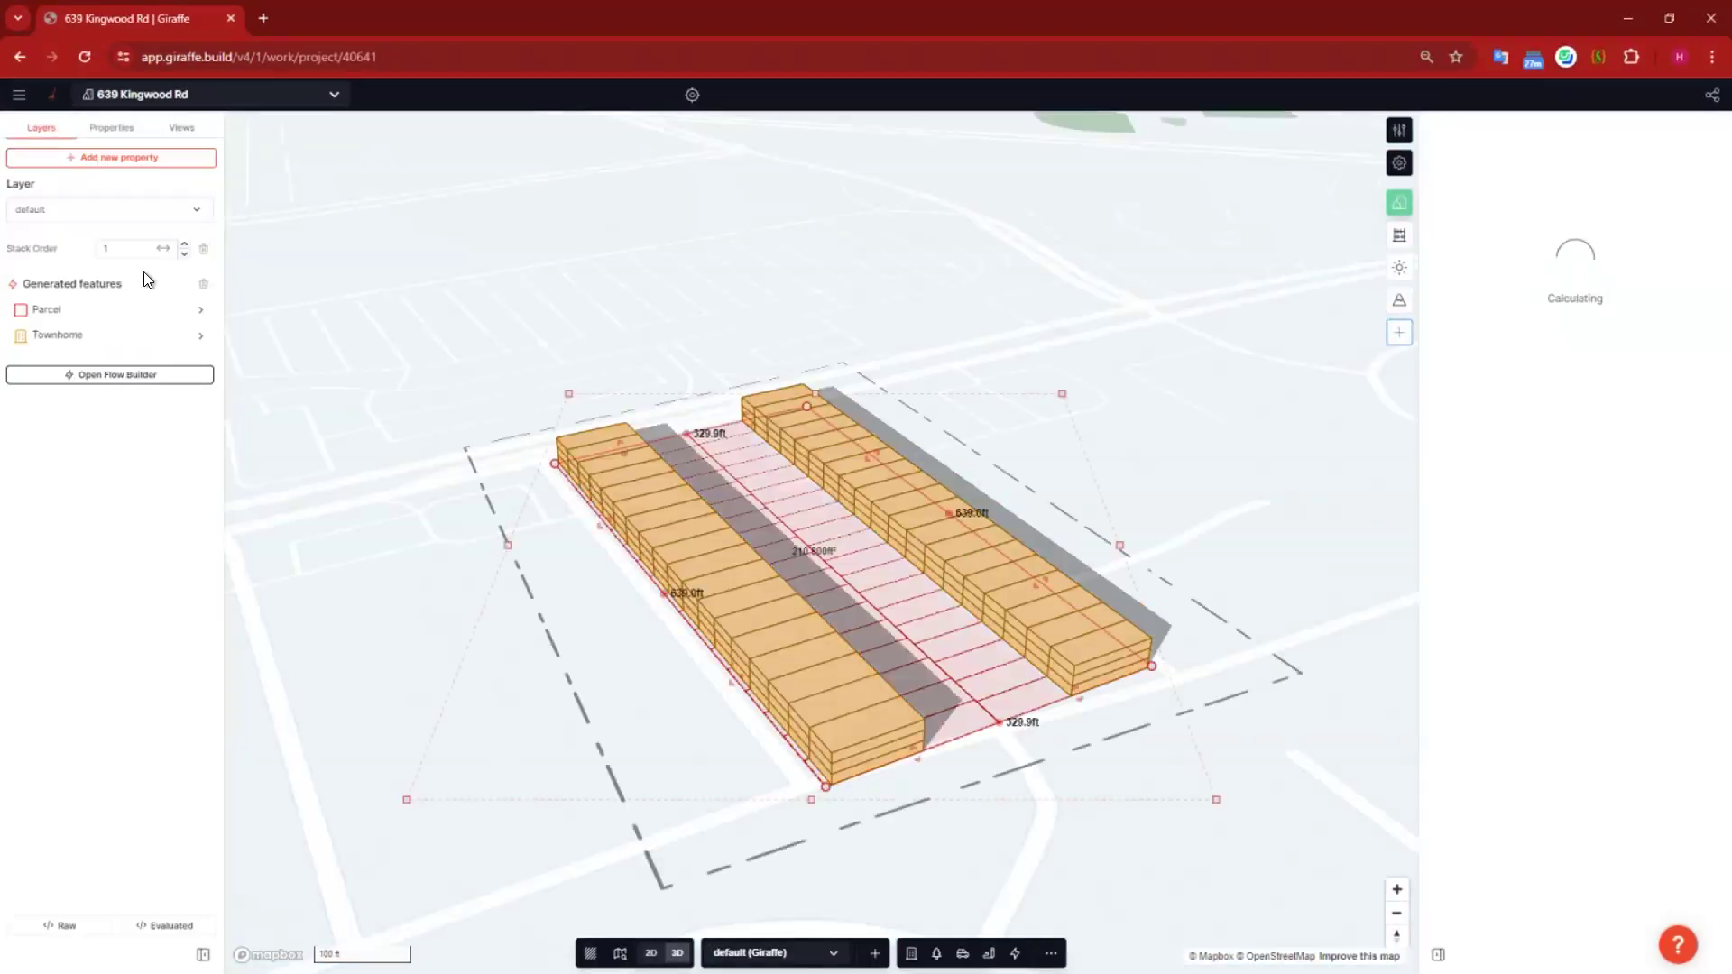
{"action": "left_click", "coordinate": [119, 382]}
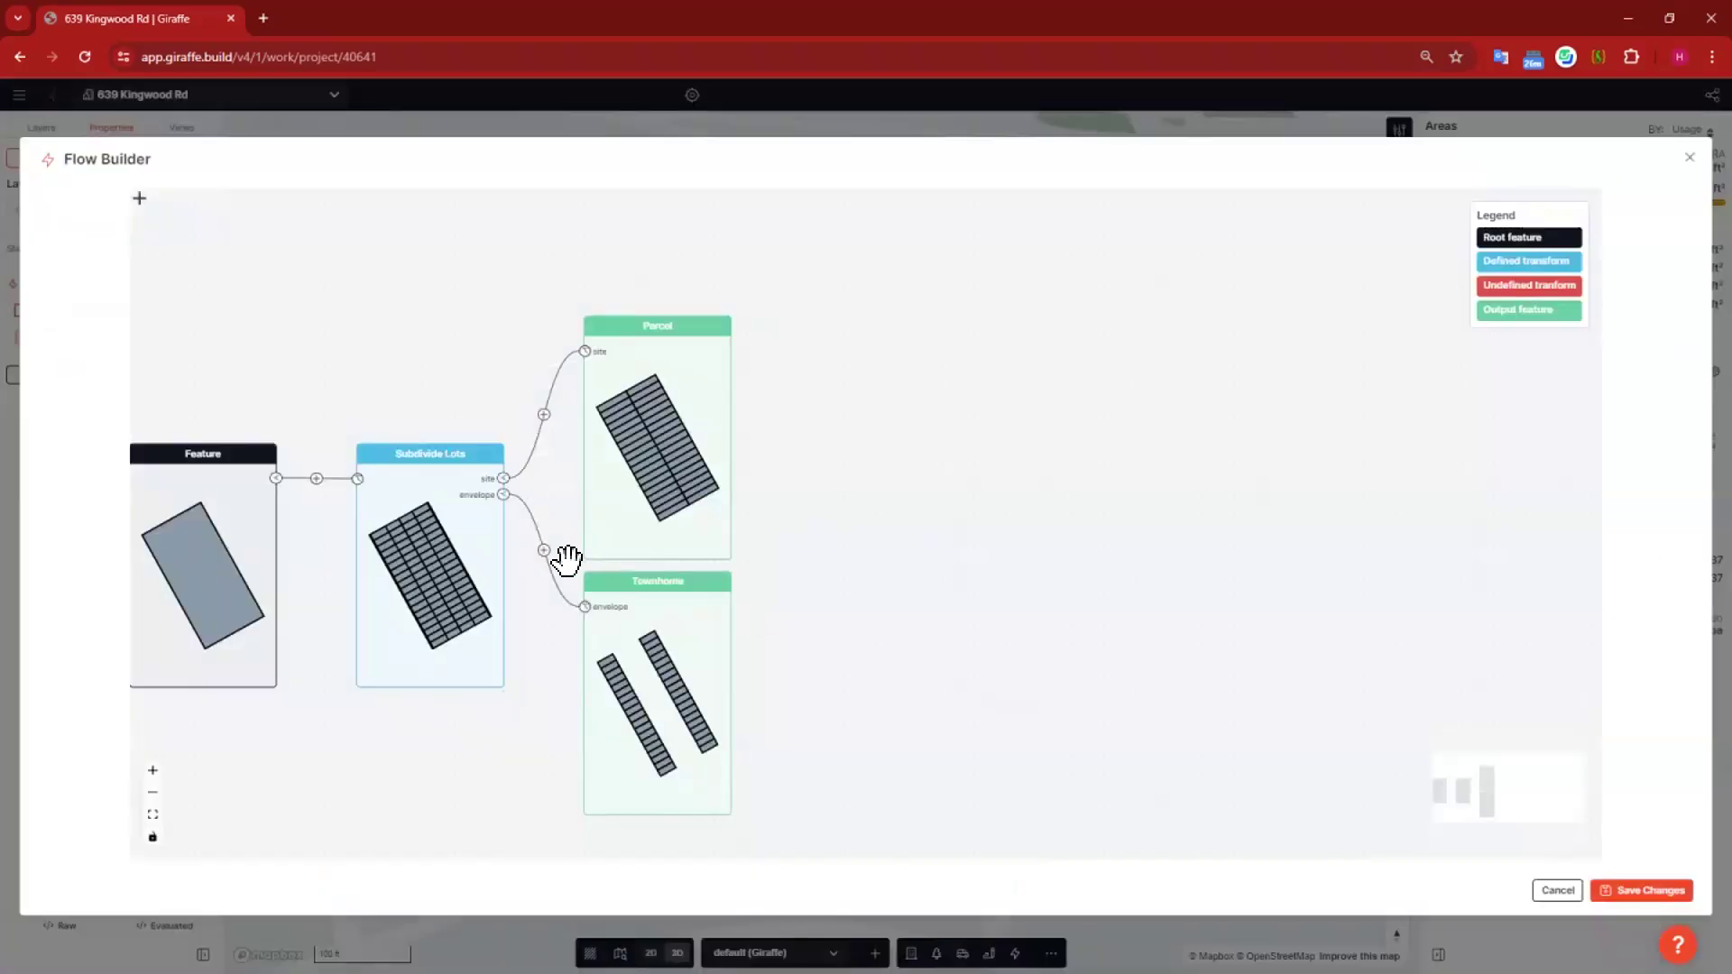
{"action": "left_click", "coordinate": [501, 493]}
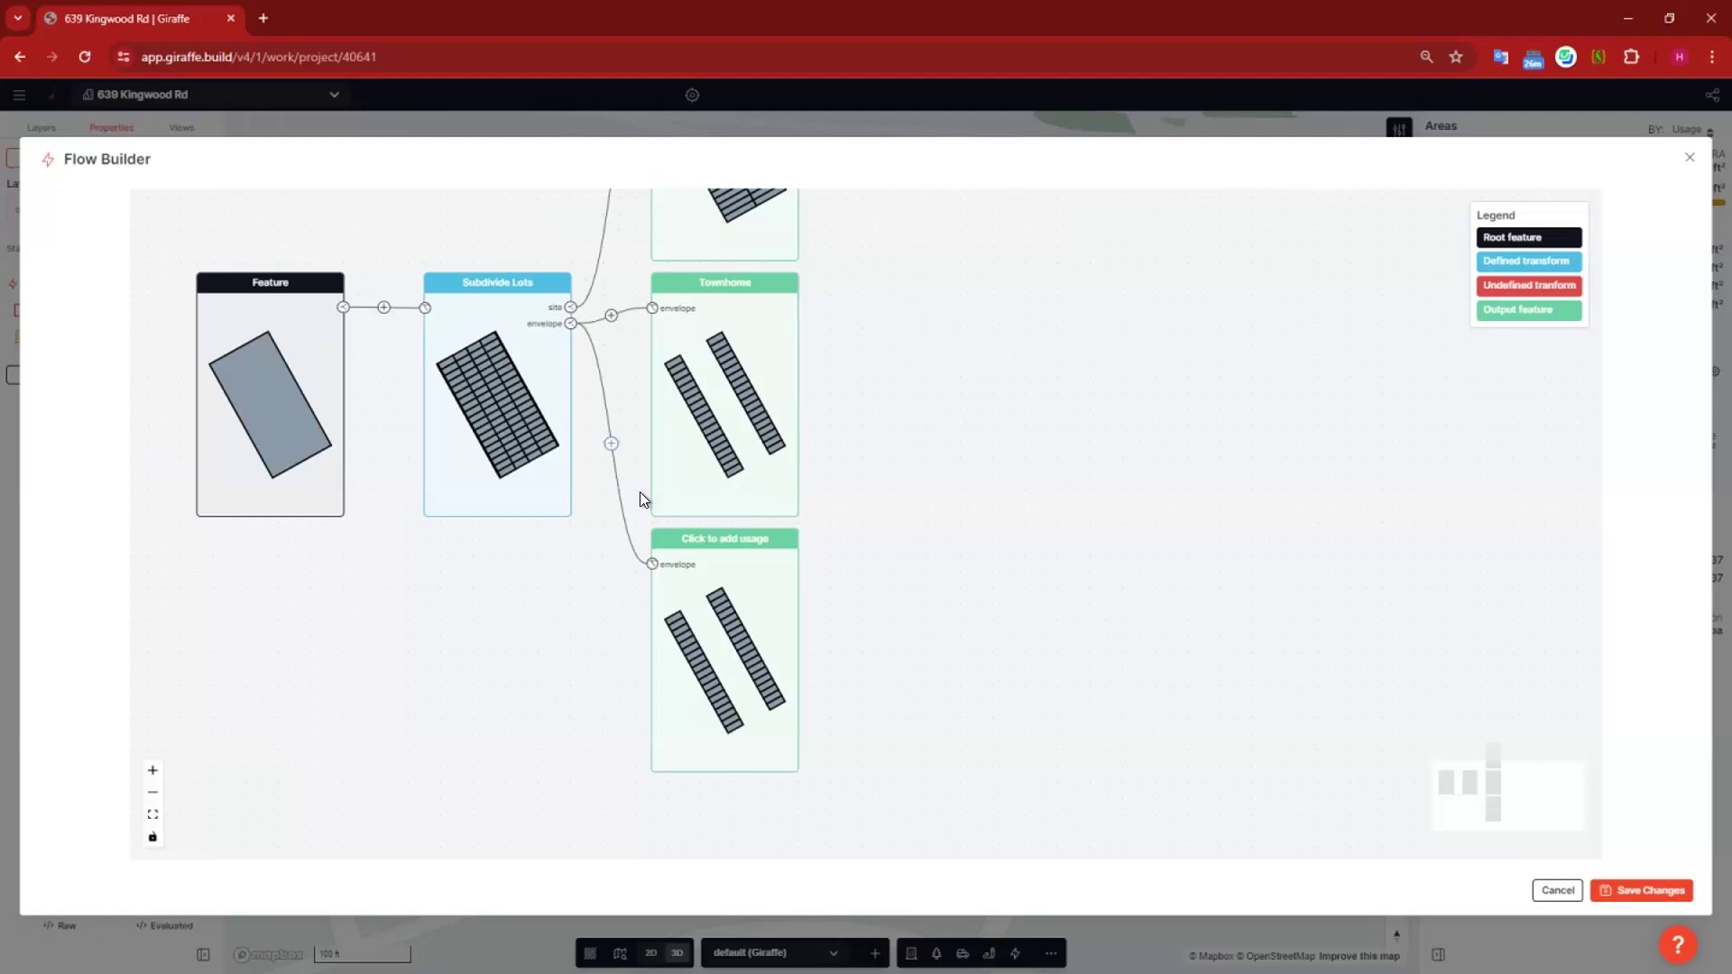
{"action": "left_click", "coordinate": [727, 591]}
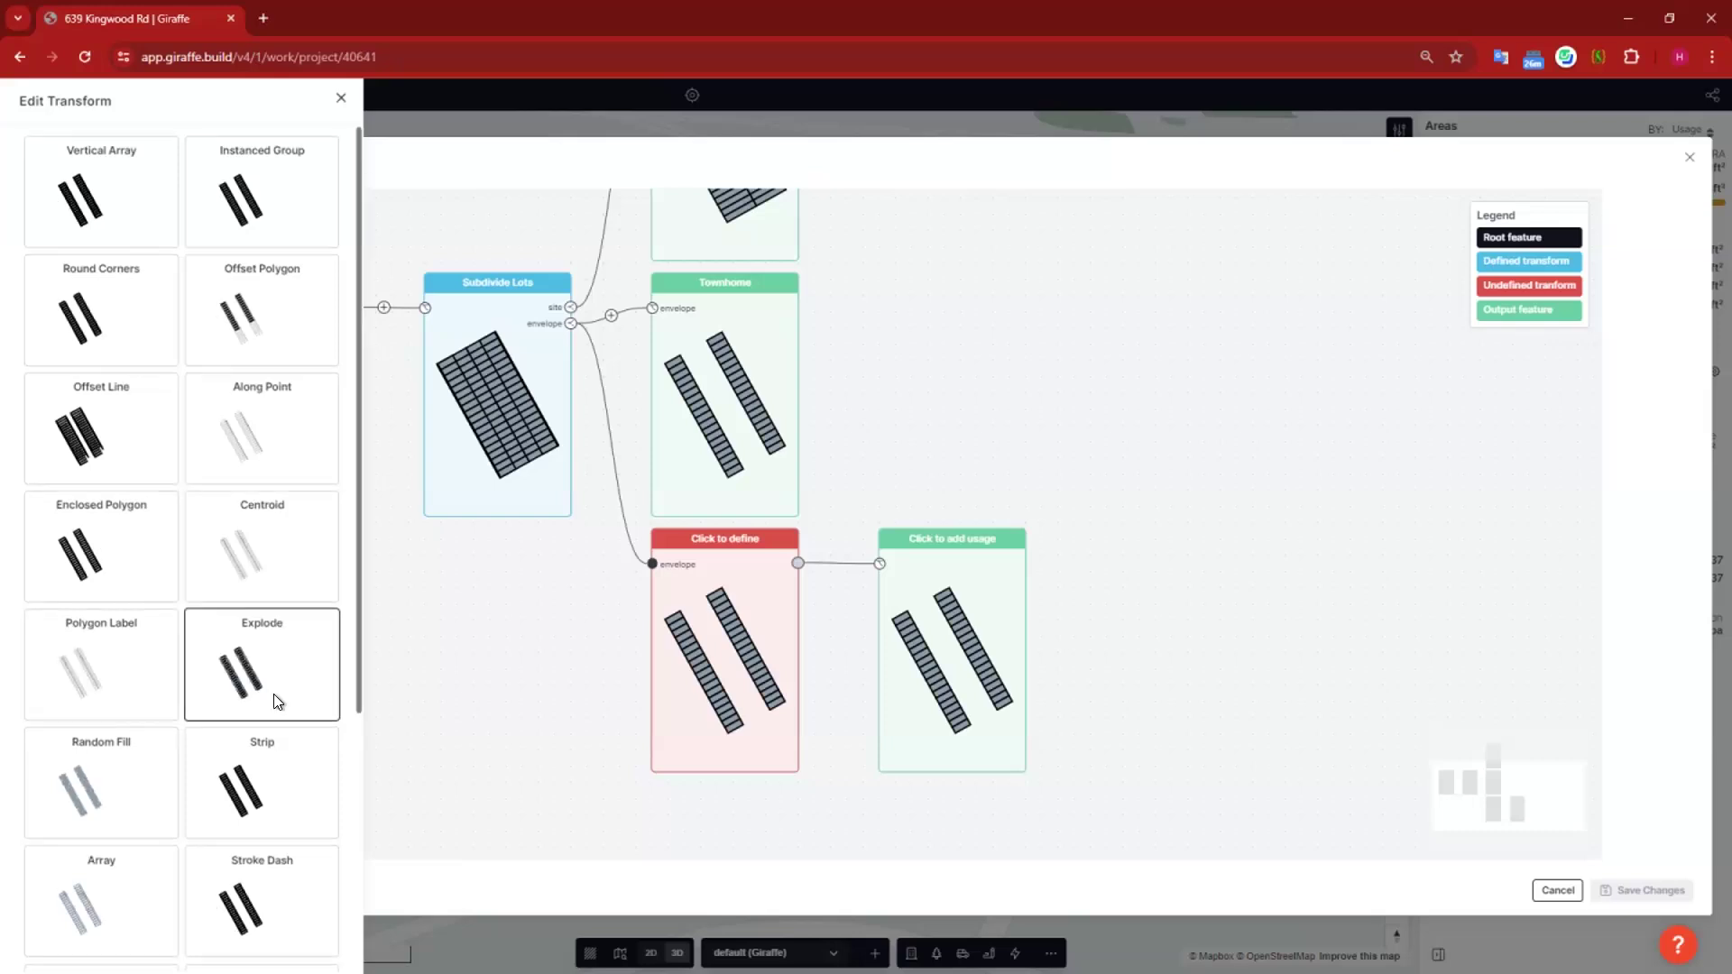
Step: Define the new transform as an Edge Selector on the envelope's right-hand short edge and connect its yes result to the output
{"action": "scroll", "coordinate": [273, 694], "scroll_direction": "down", "scroll_amount": 2}
{"action": "left_click", "coordinate": [278, 831]}
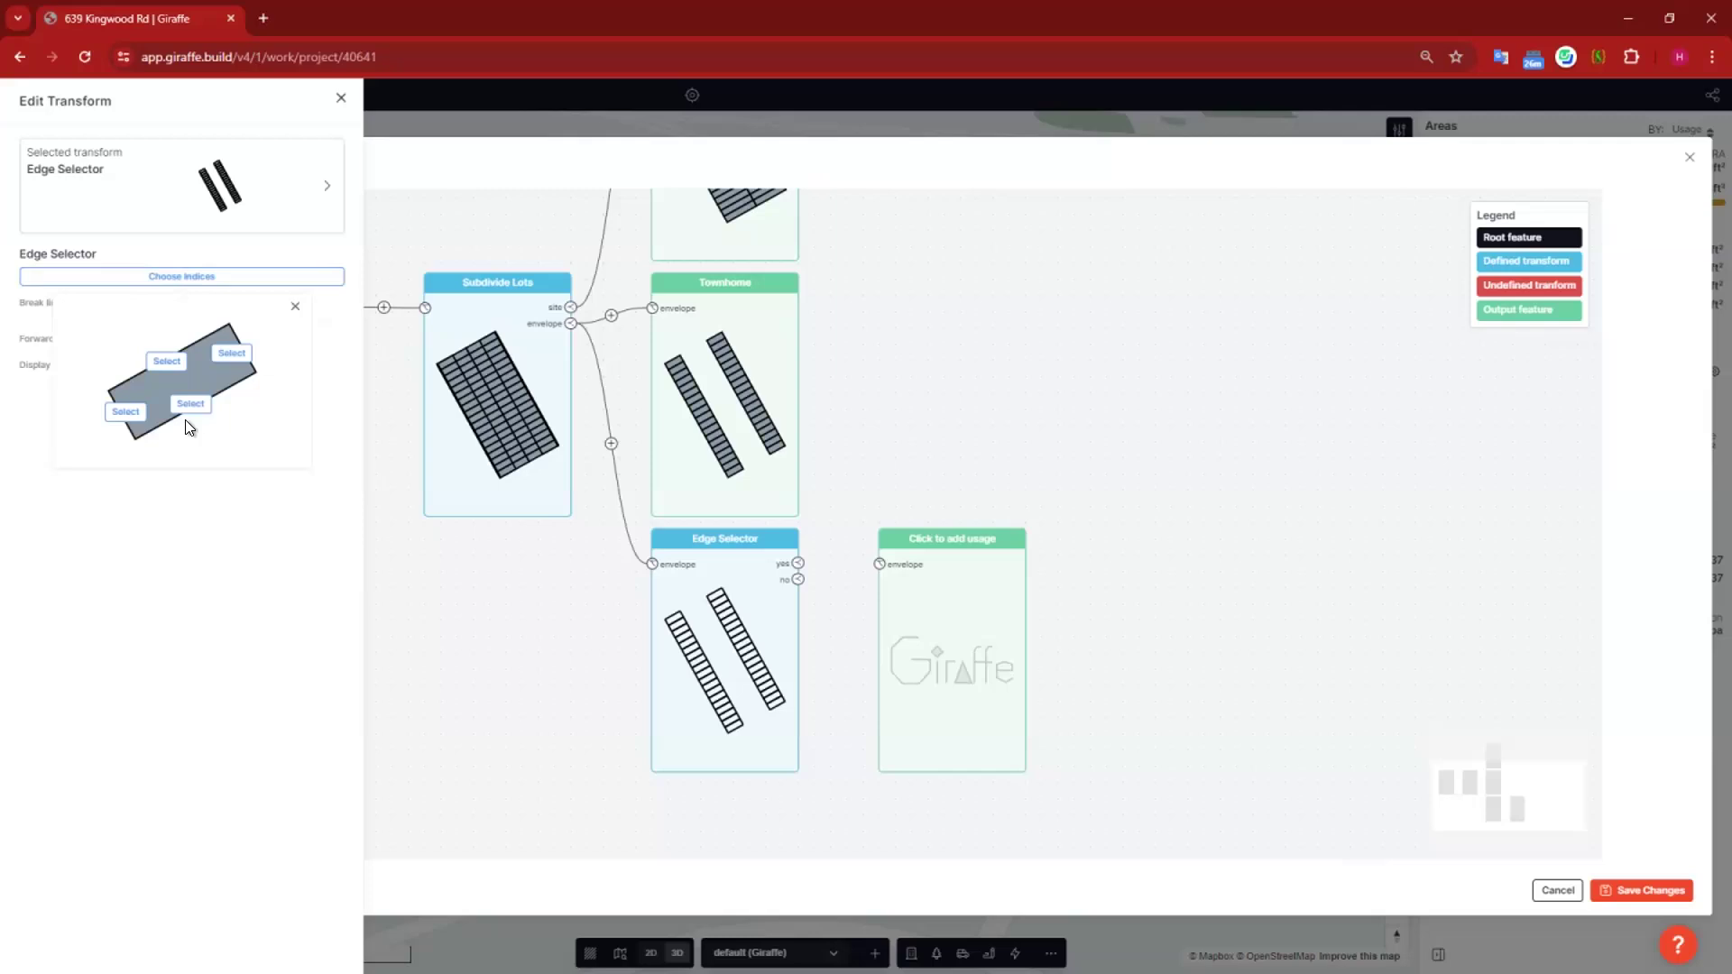
{"action": "left_click", "coordinate": [232, 354]}
{"action": "left_click", "coordinate": [798, 564]}
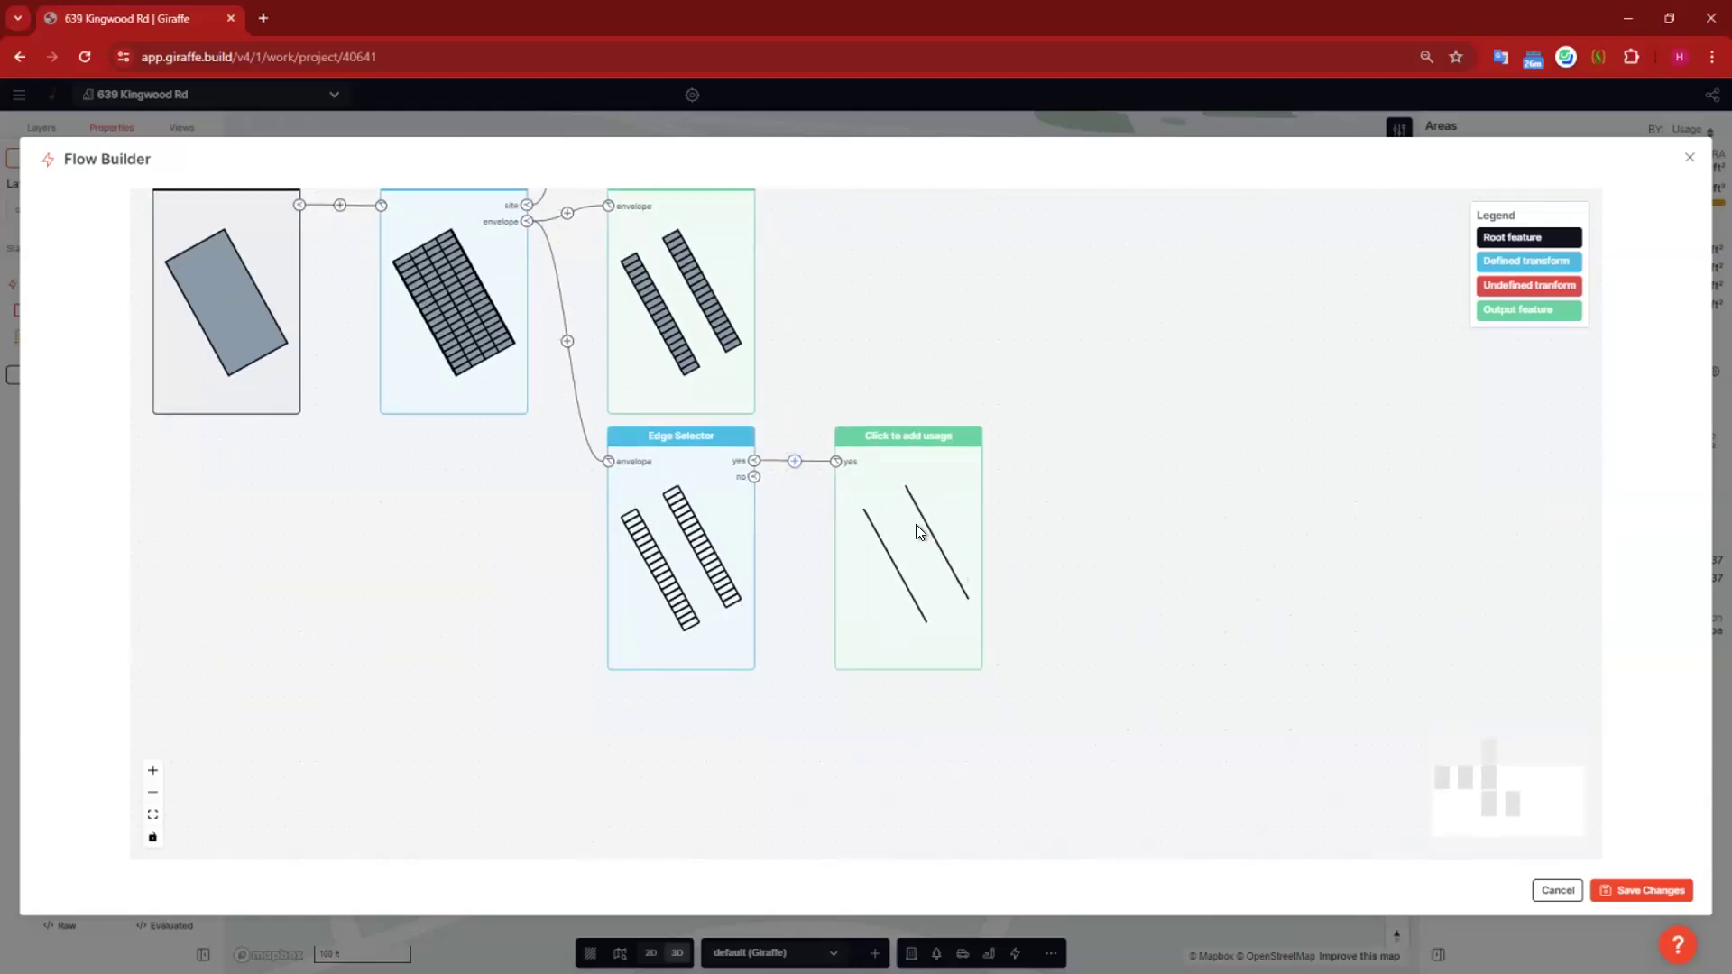
Step: Add an Offset Line transform after the Edge Selector with a distance of 25 ft and polygon output enabled
{"action": "left_click", "coordinate": [917, 520]}
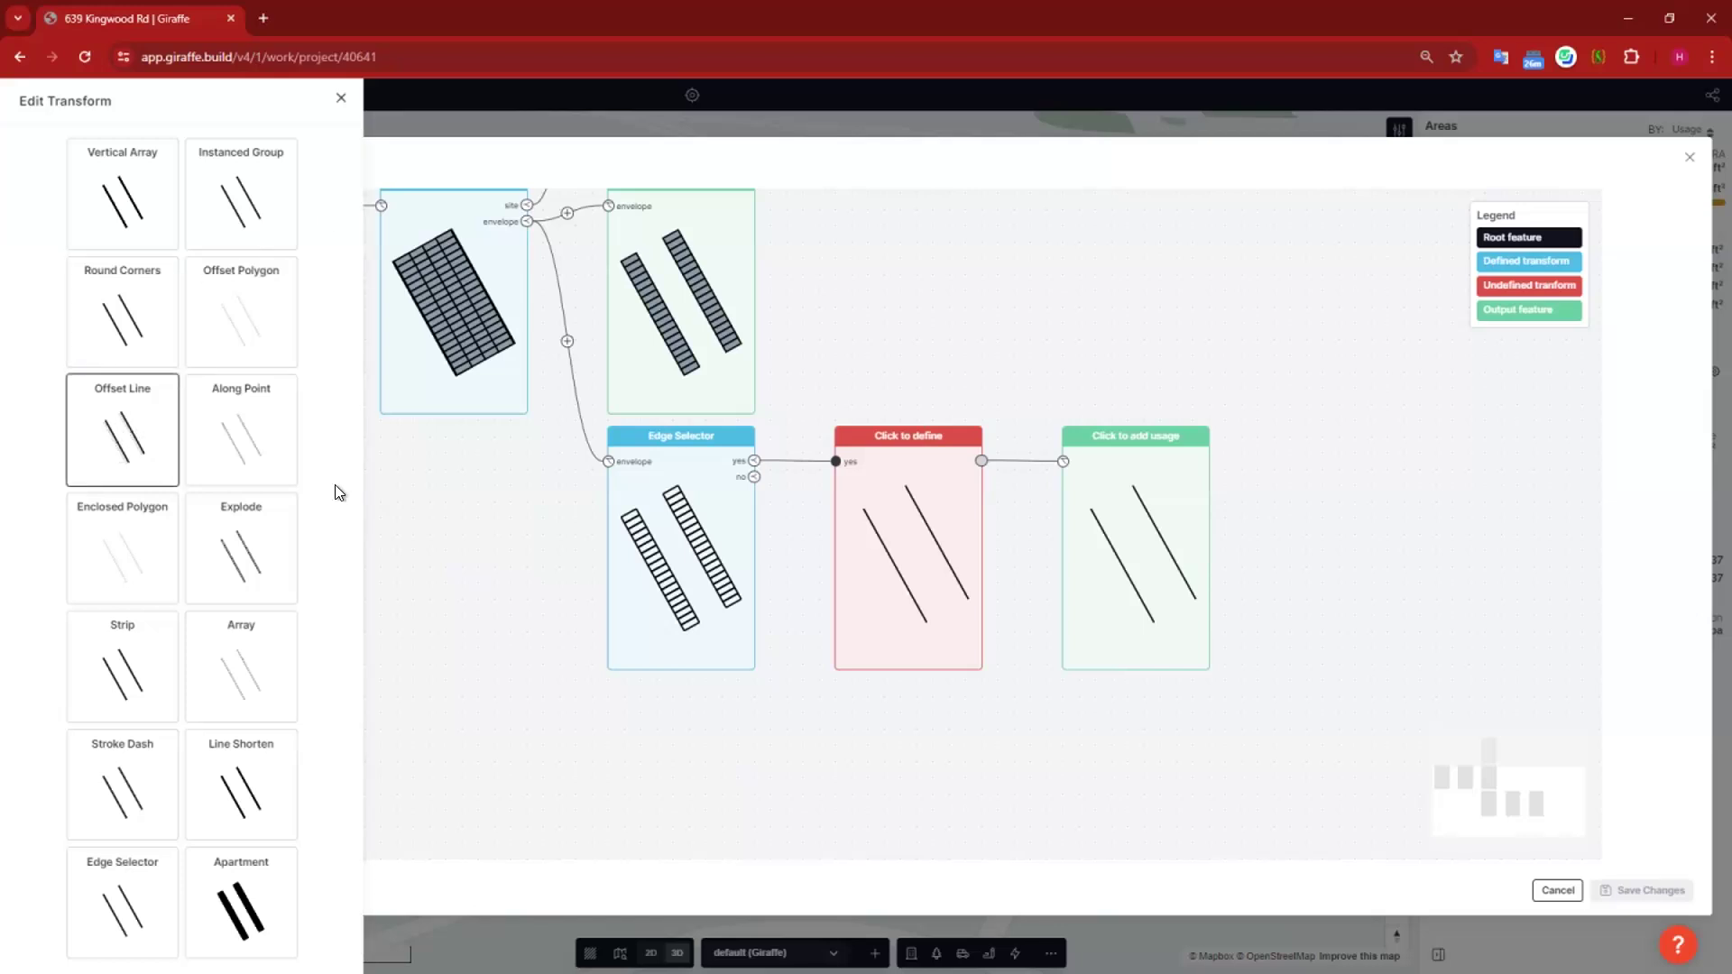
{"action": "left_click_drag", "start_coordinate": [222, 256], "coordinate": [71, 254]}
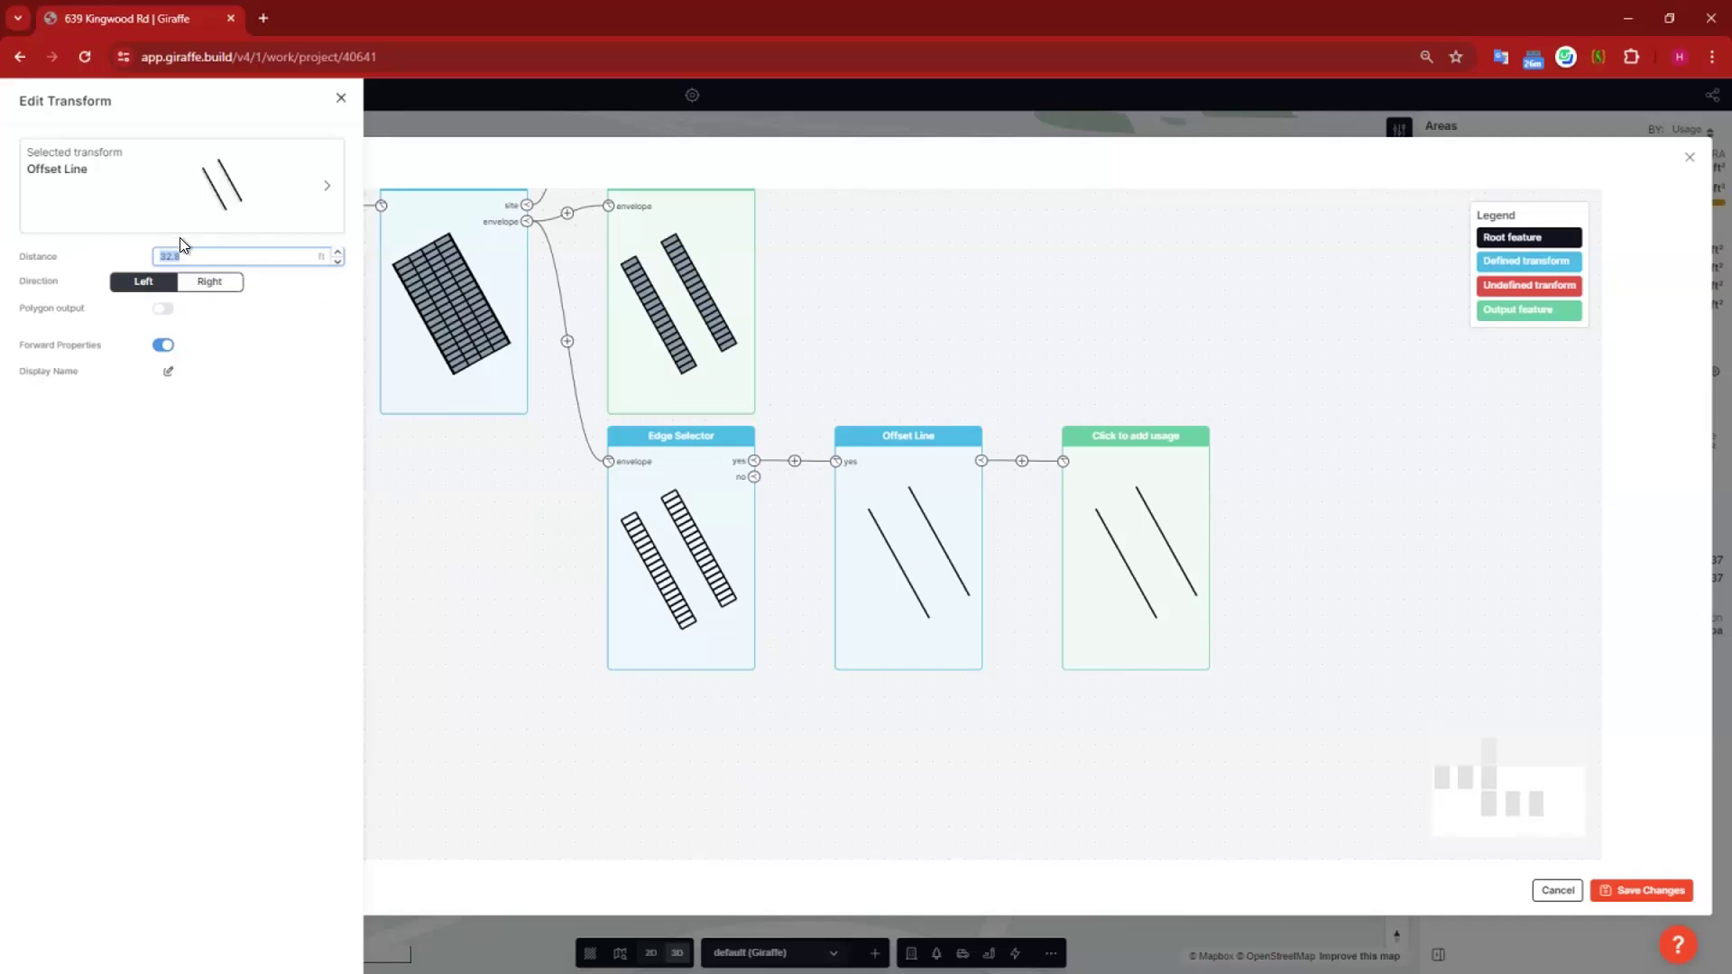
{"action": "type", "text": "25"}
{"action": "left_click", "coordinate": [163, 310]}
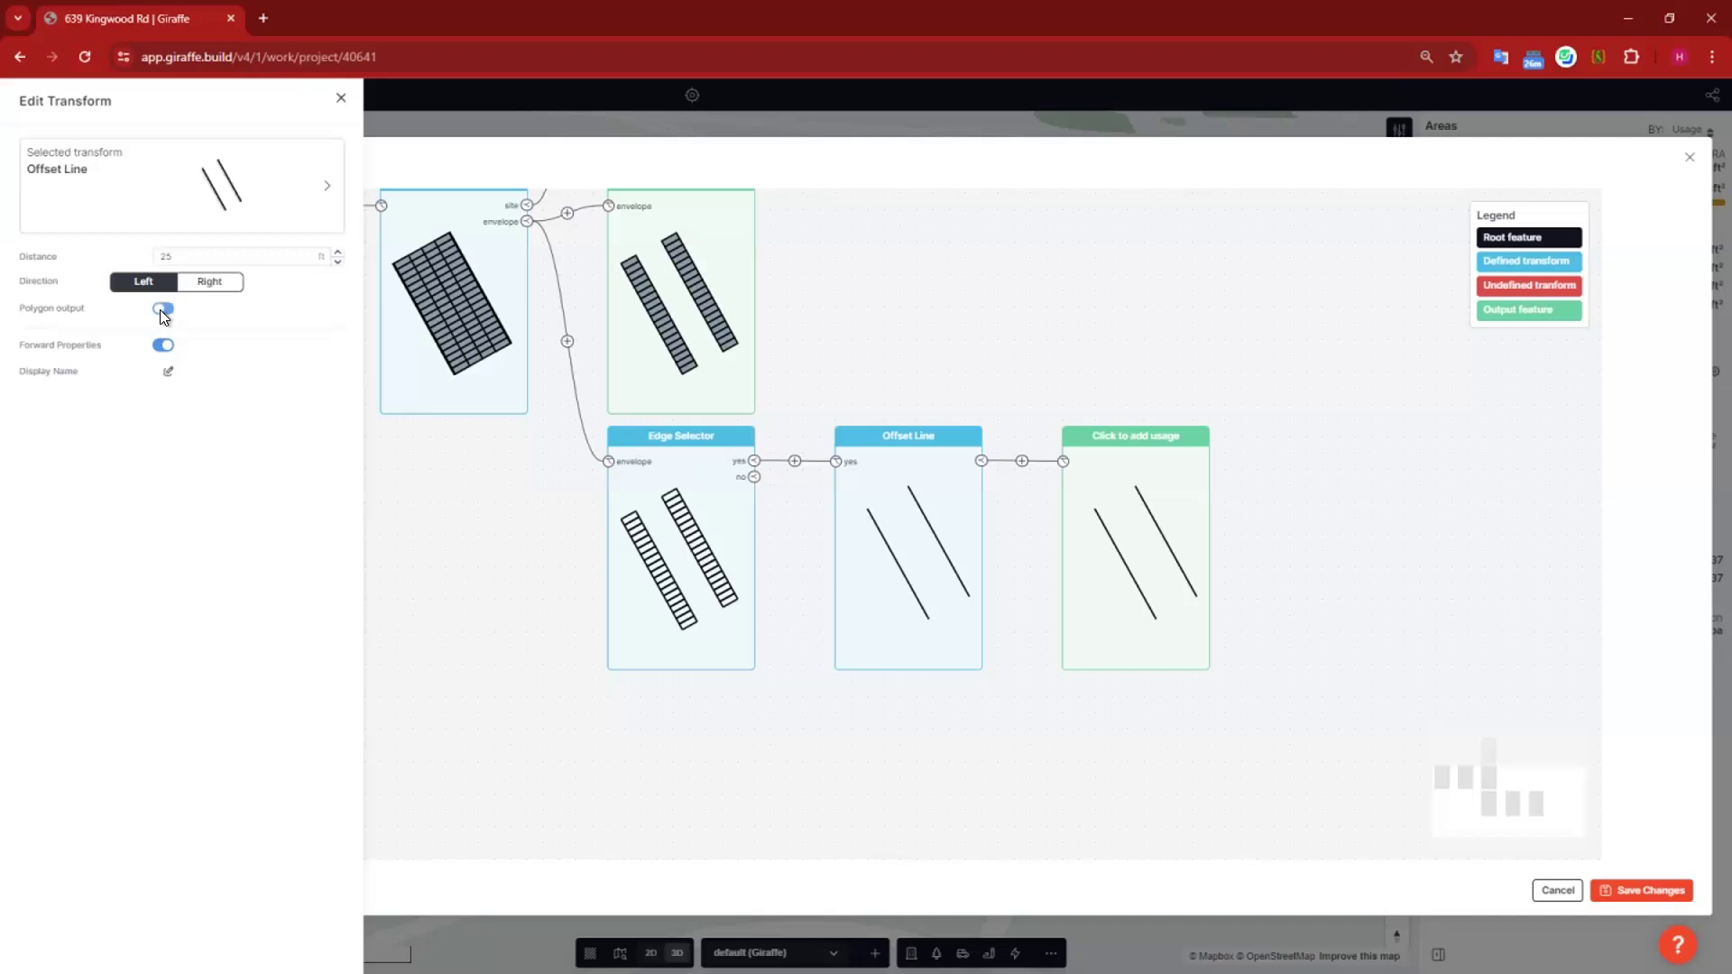
Step: Give the offset output the Townhome usage with no dwelling count and 1 level, and save the flow changes
{"action": "left_click", "coordinate": [1167, 483]}
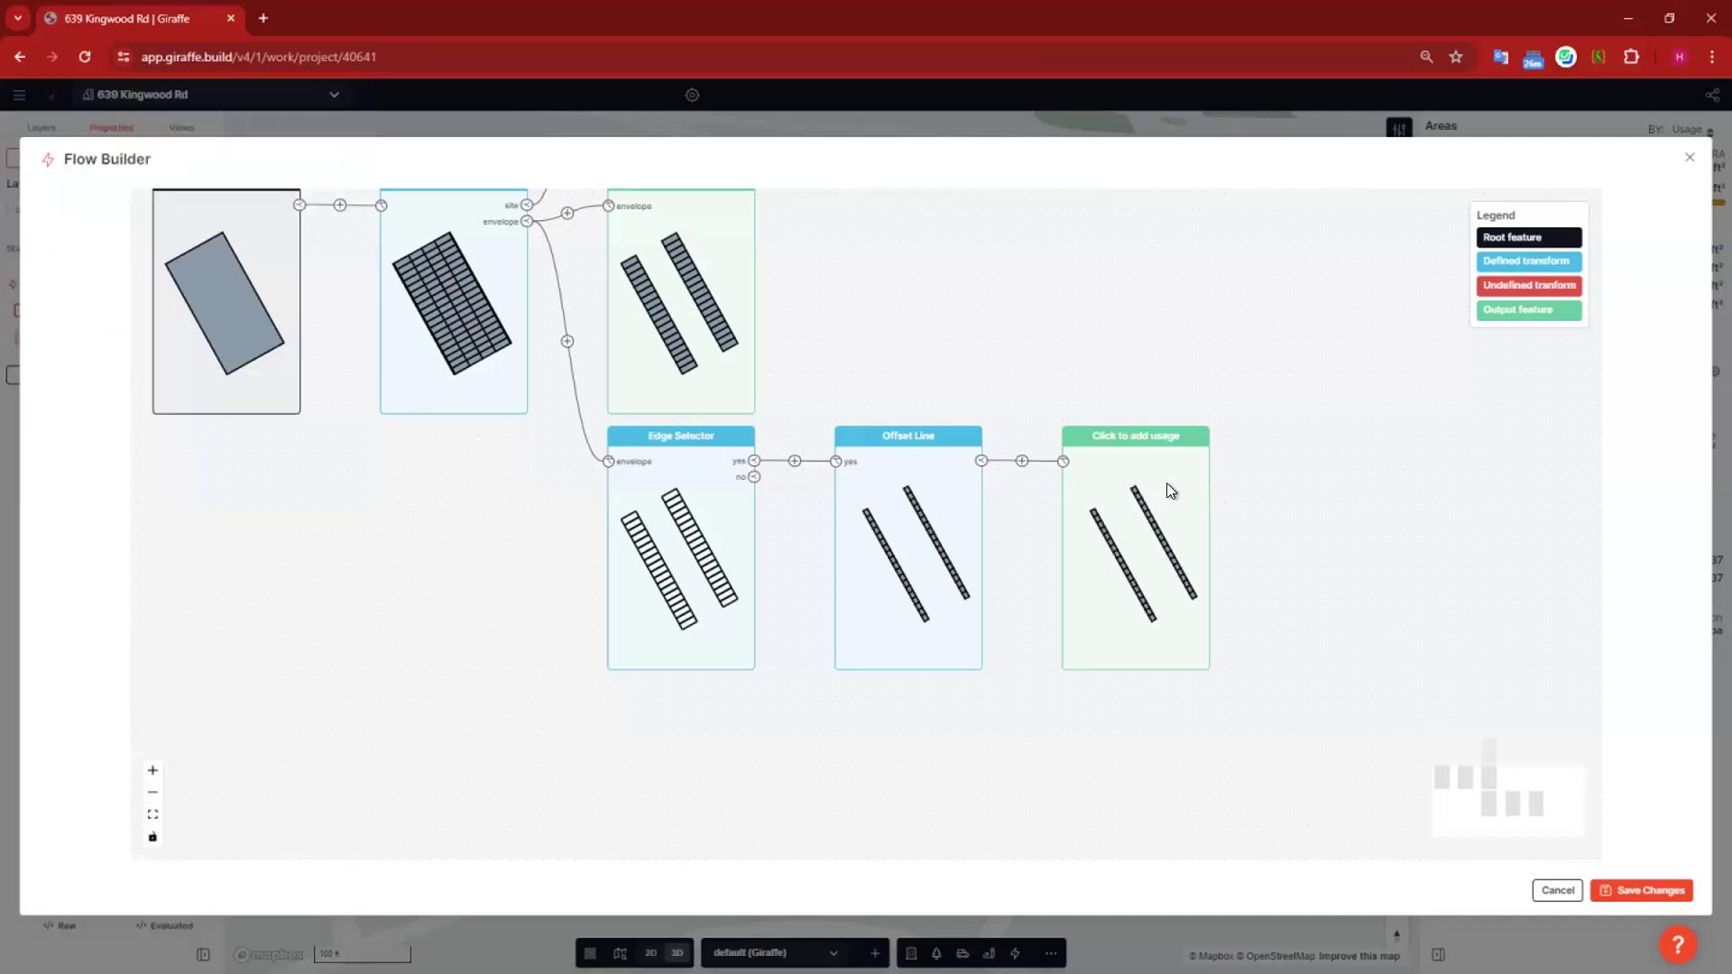
{"action": "left_click", "coordinate": [123, 256]}
{"action": "type", "text": "tow"}
{"action": "left_click", "coordinate": [165, 313]}
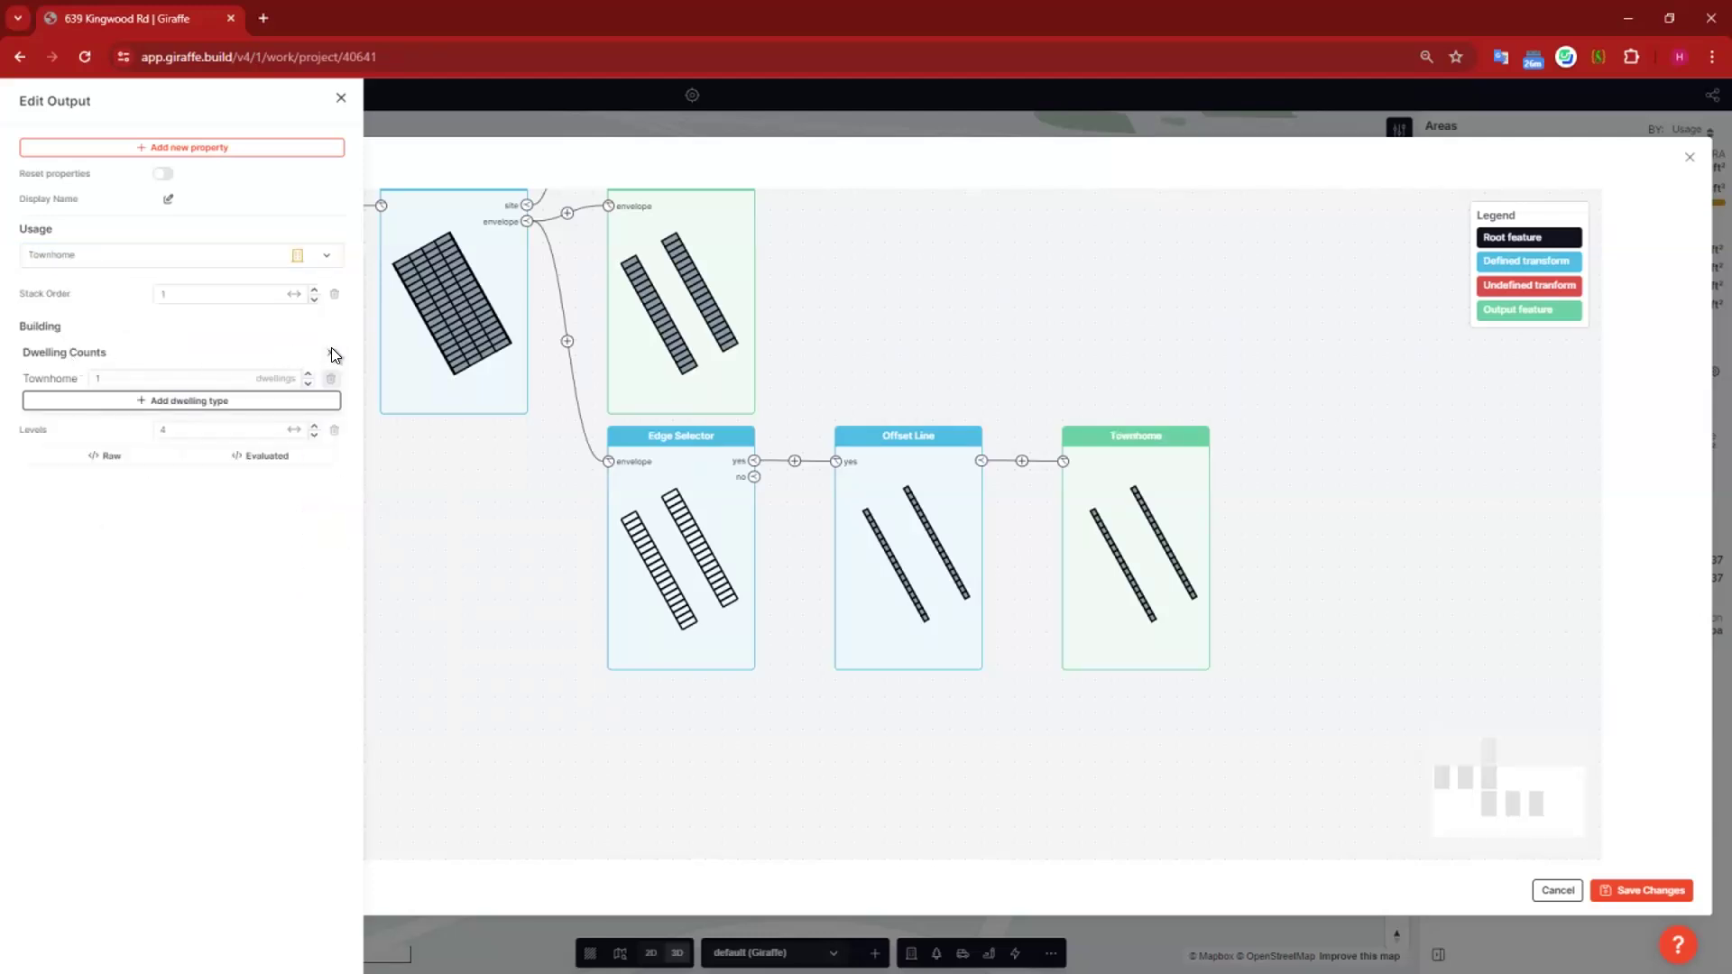
{"action": "left_click", "coordinate": [330, 378]}
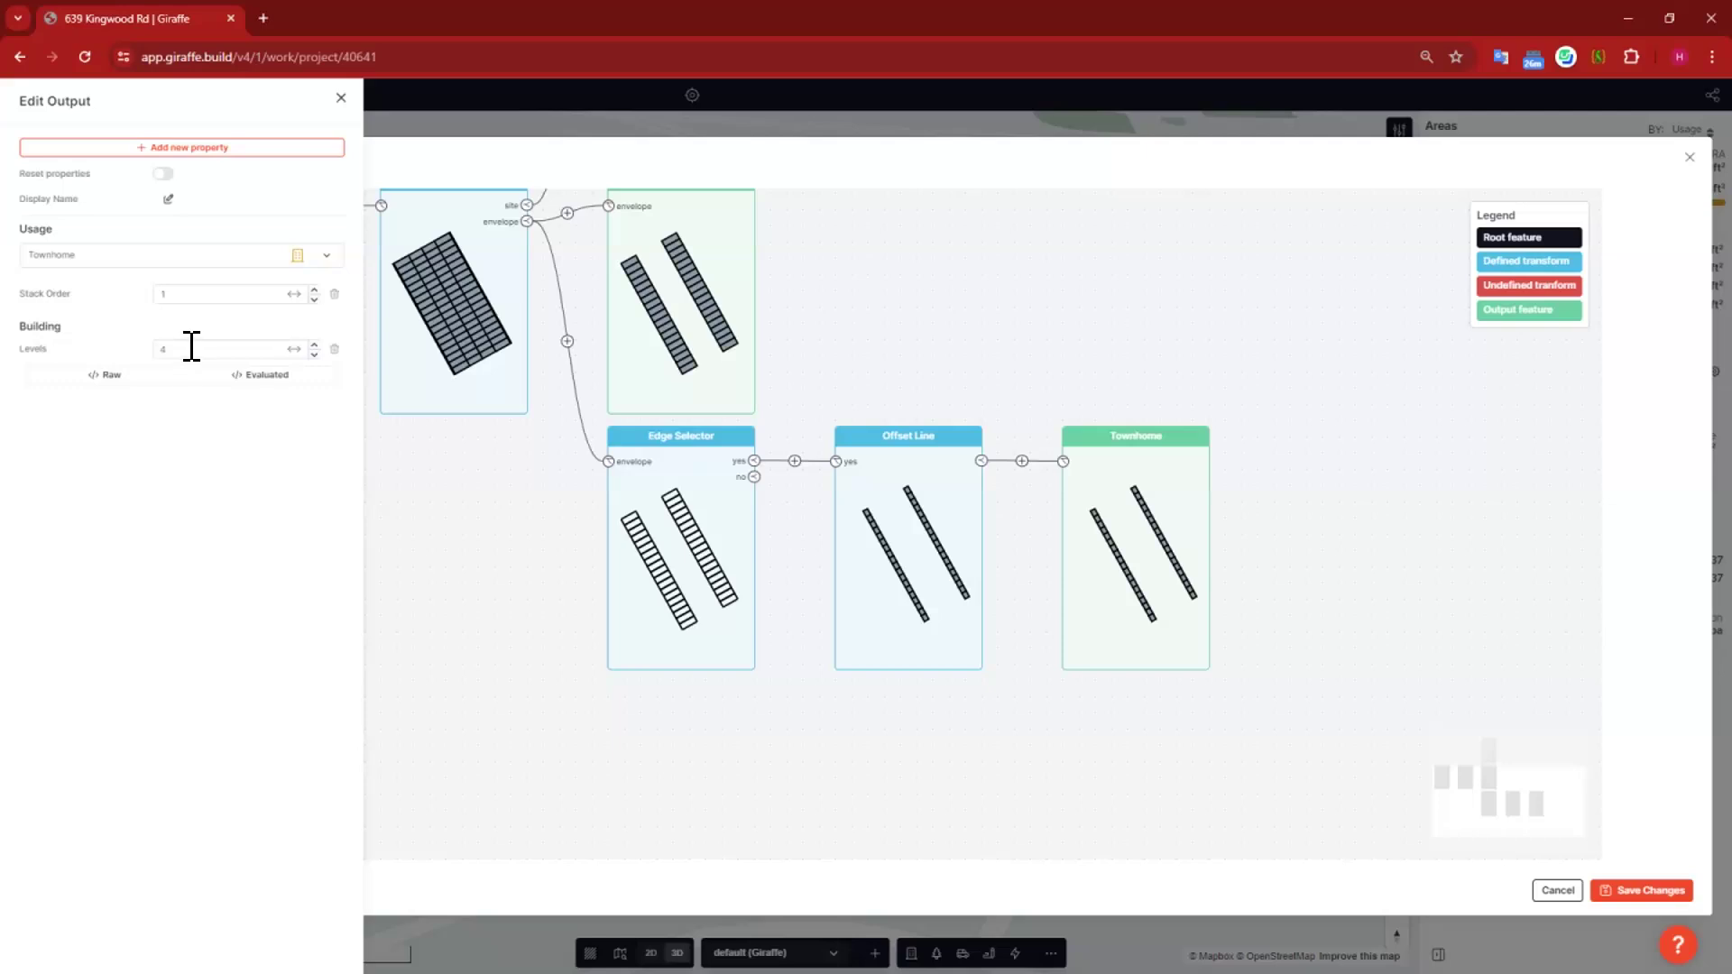
{"action": "left_click", "coordinate": [157, 348]}
{"action": "type", "text": "1"}
{"action": "left_click", "coordinate": [182, 597]}
{"action": "left_click", "coordinate": [1647, 889]}
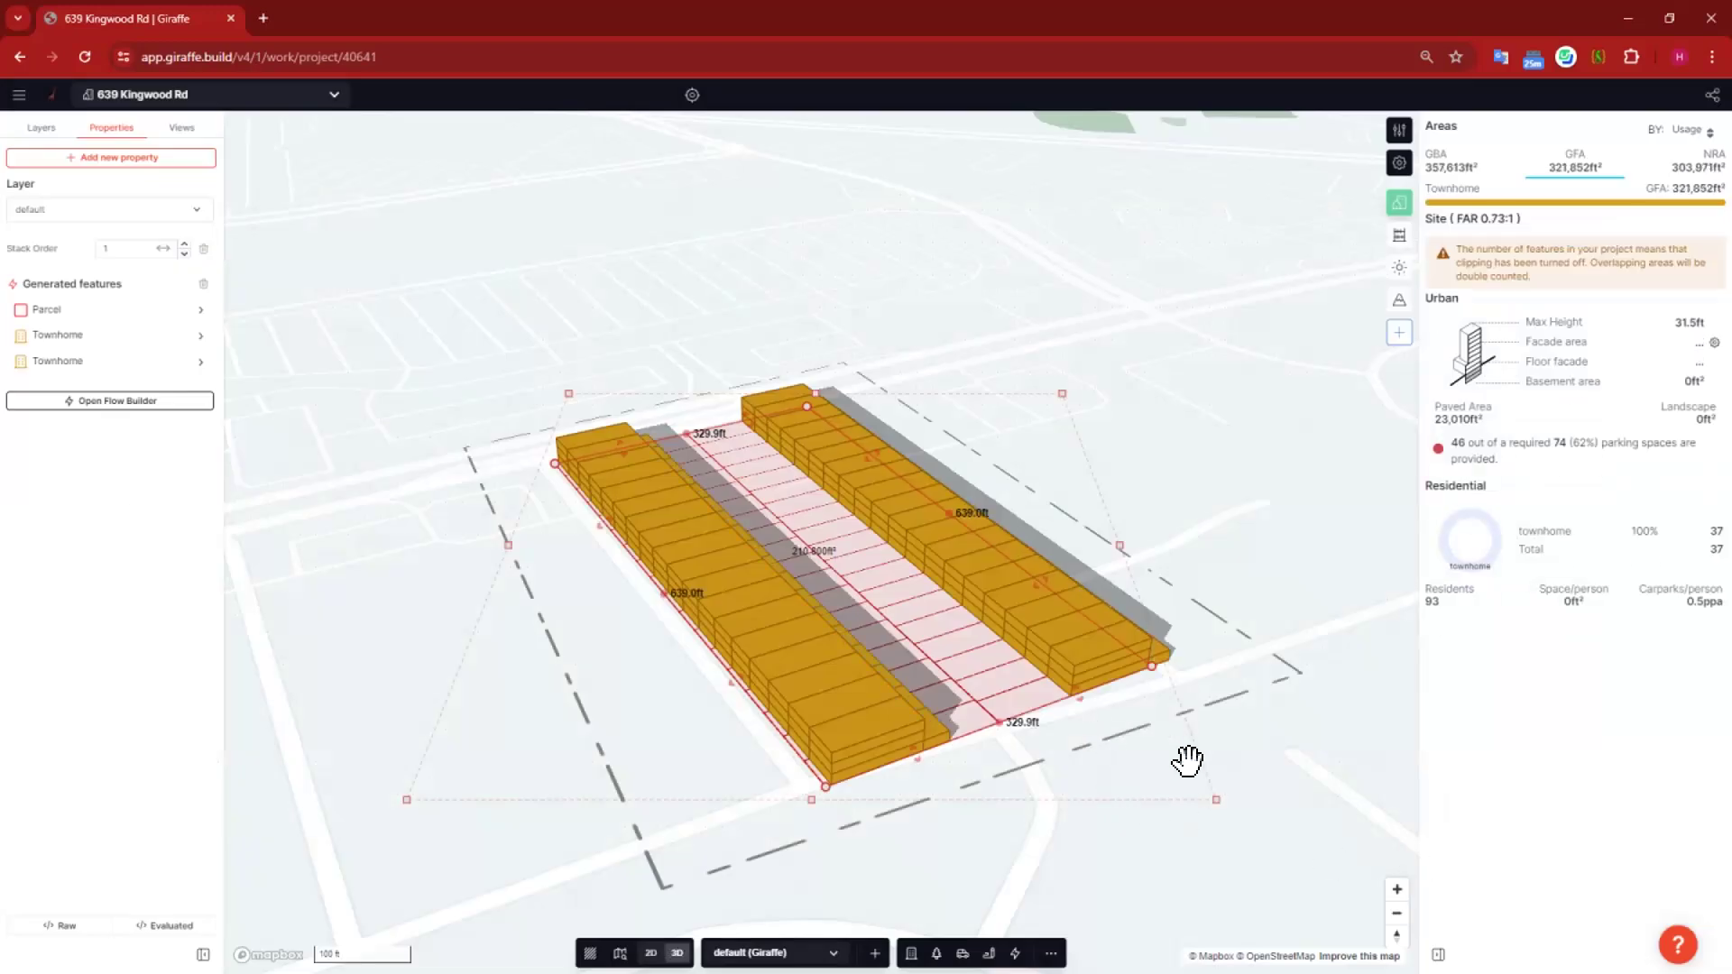
Step: Set the second generated Townhome's Offset Line direction to Right and its output stack order to 0
{"action": "right_click_drag", "start_coordinate": [1249, 853], "coordinate": [1268, 844]}
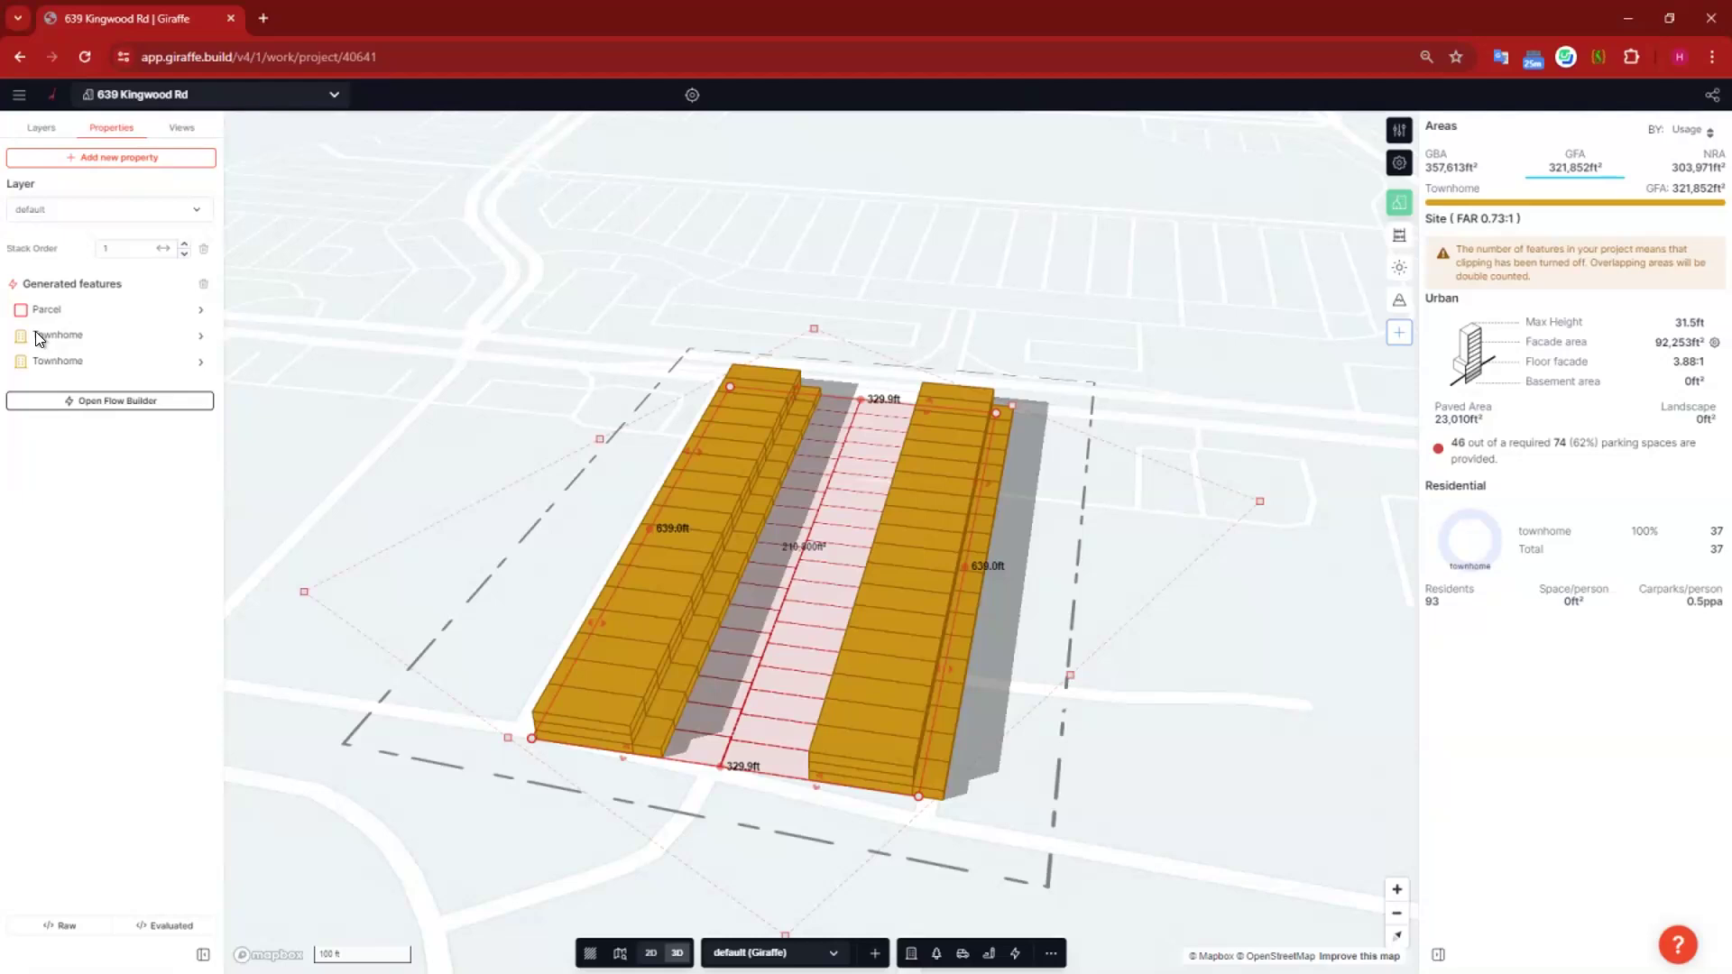
{"action": "left_click", "coordinate": [184, 361]}
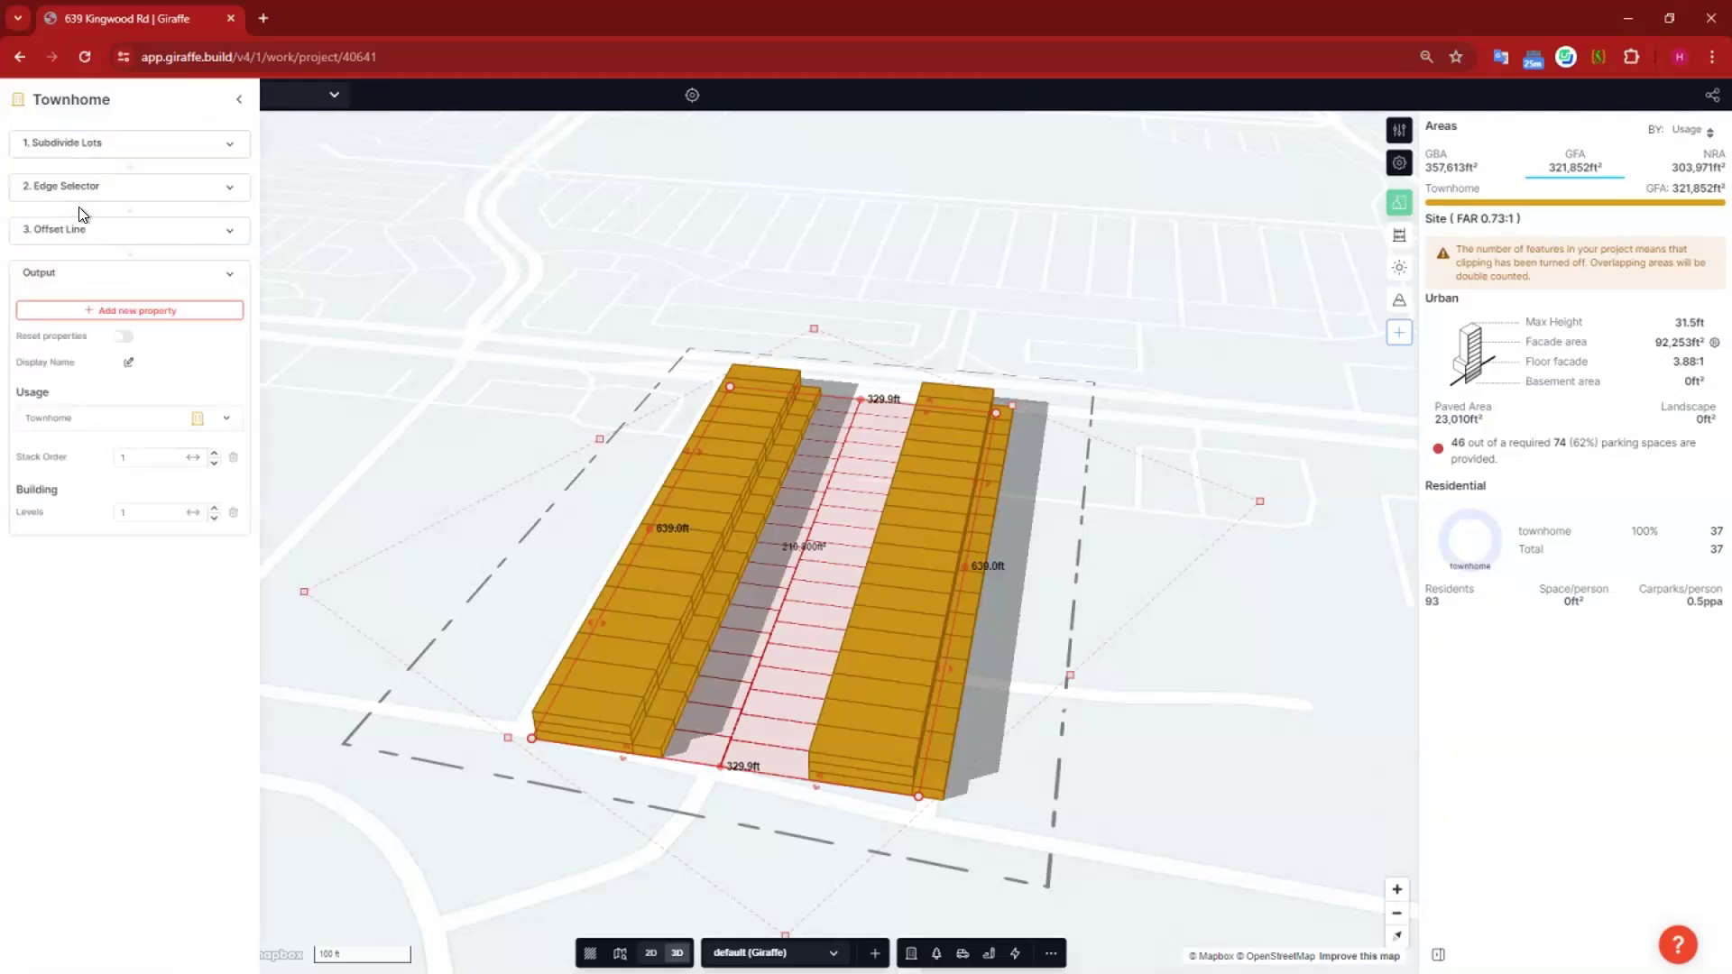
{"action": "left_click", "coordinate": [79, 230]}
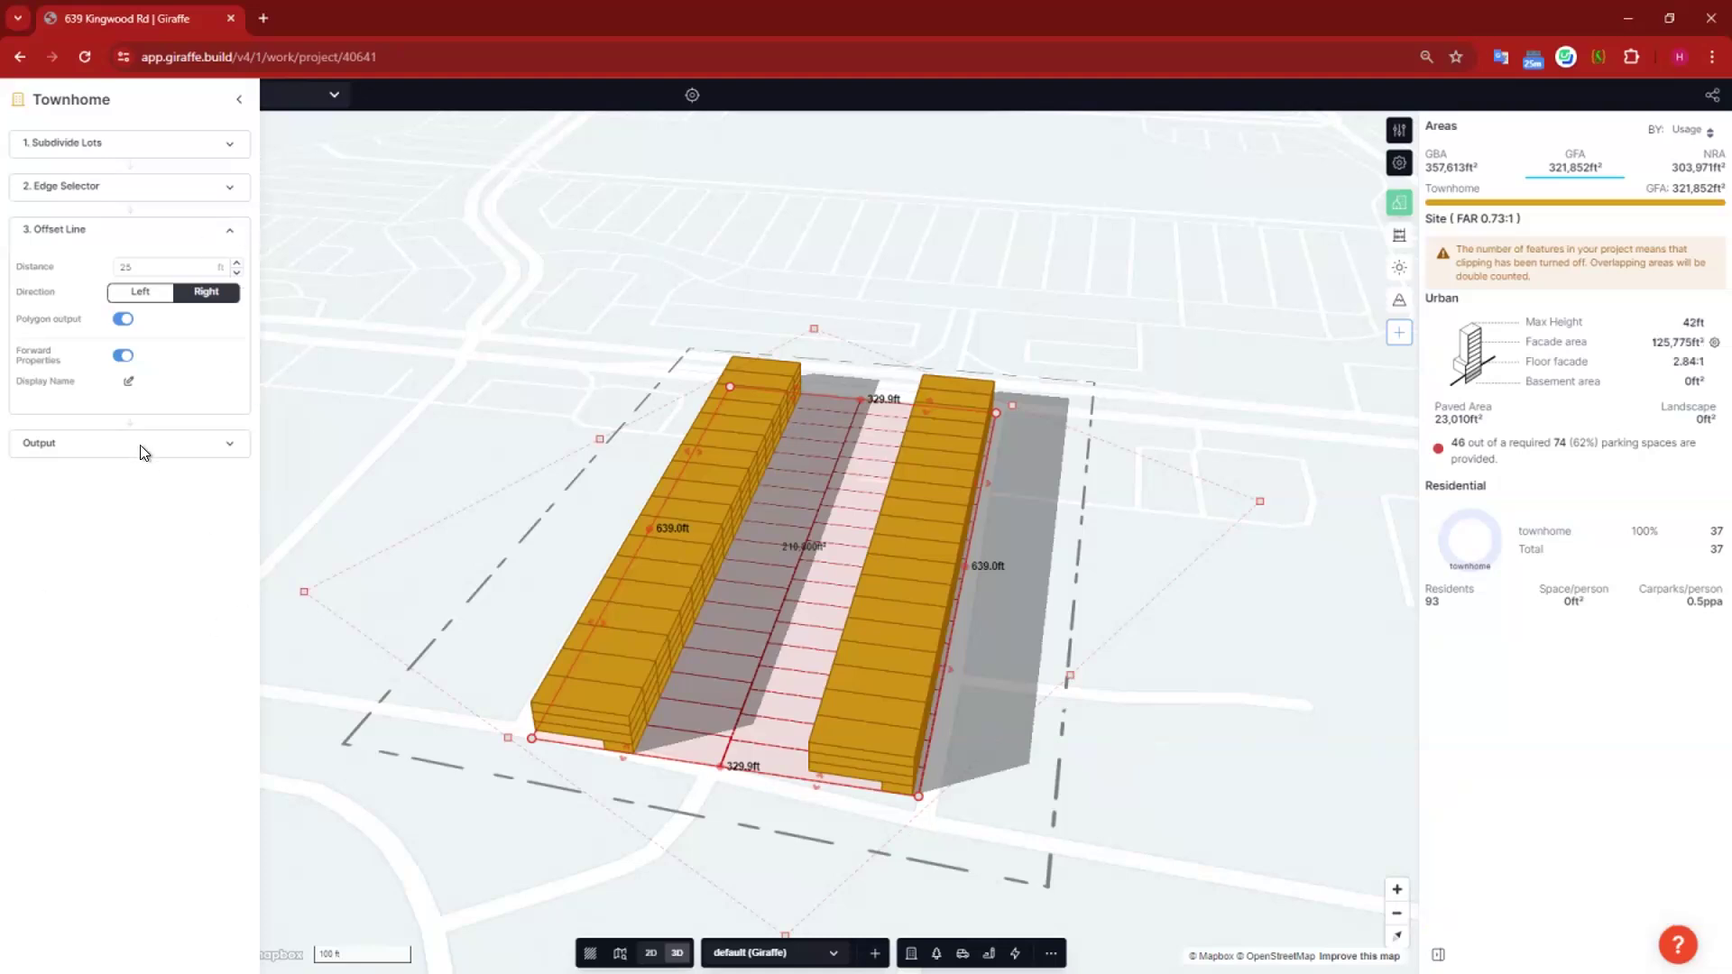
{"action": "left_click", "coordinate": [209, 440]}
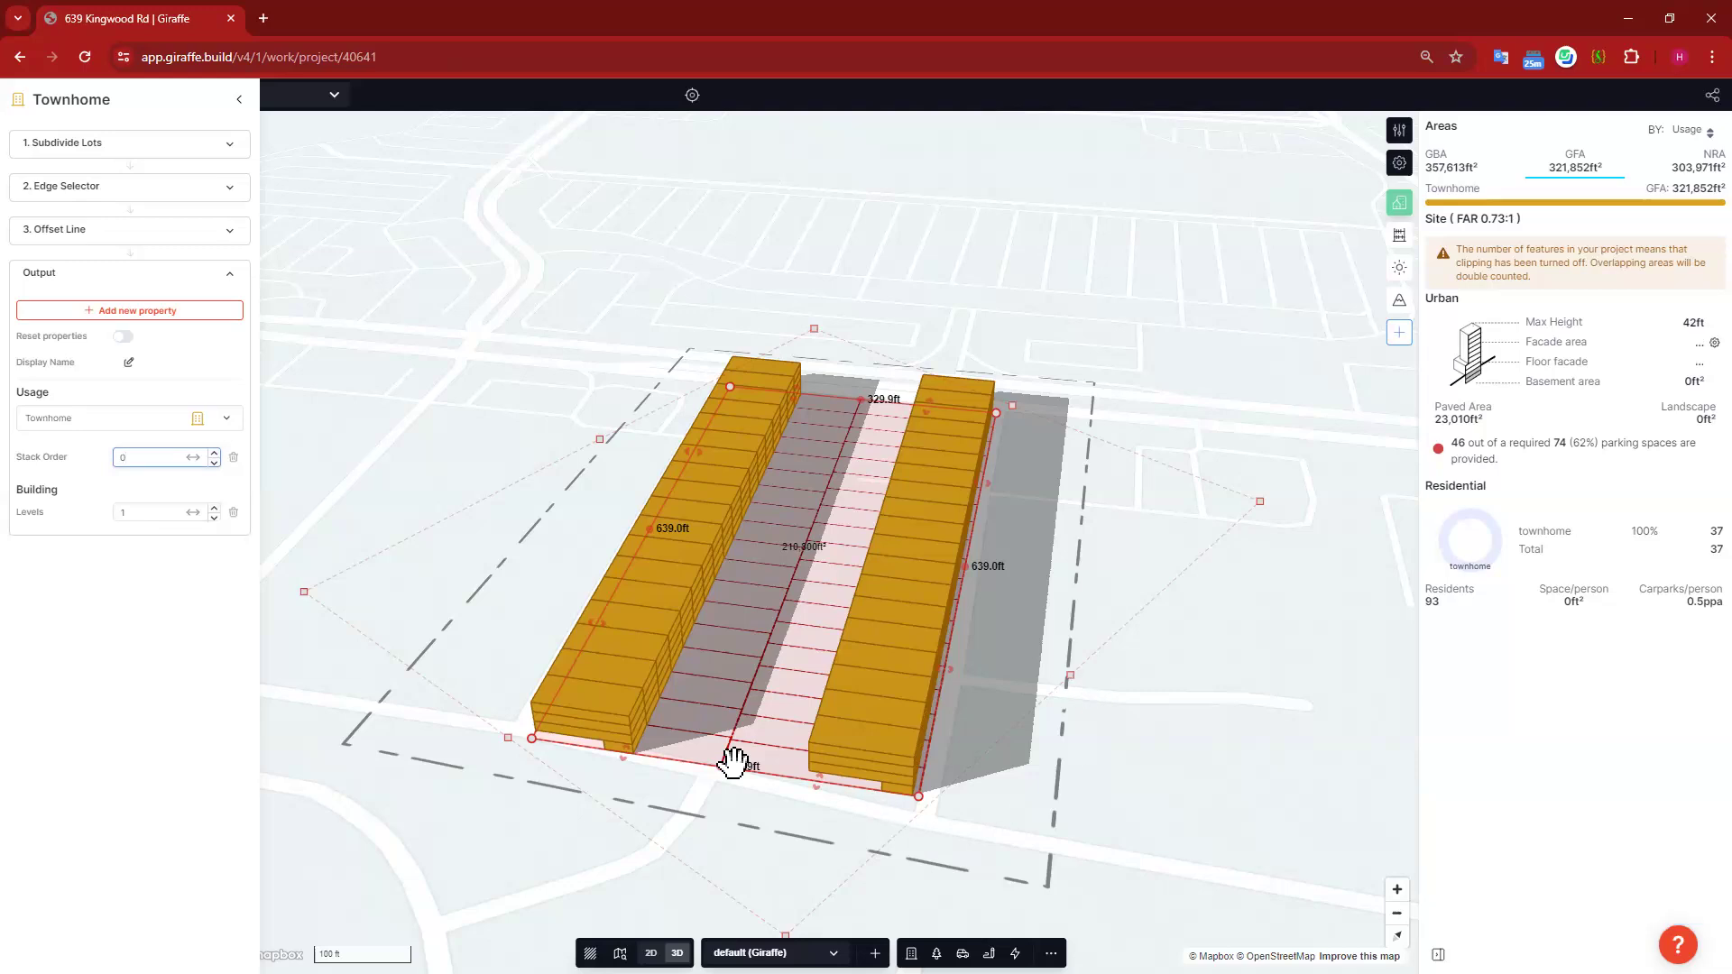
{"action": "left_click", "coordinate": [464, 665]}
Step: Set the Offset Line distance of the second generated Townhome to 50 ft
{"action": "left_click", "coordinate": [900, 798]}
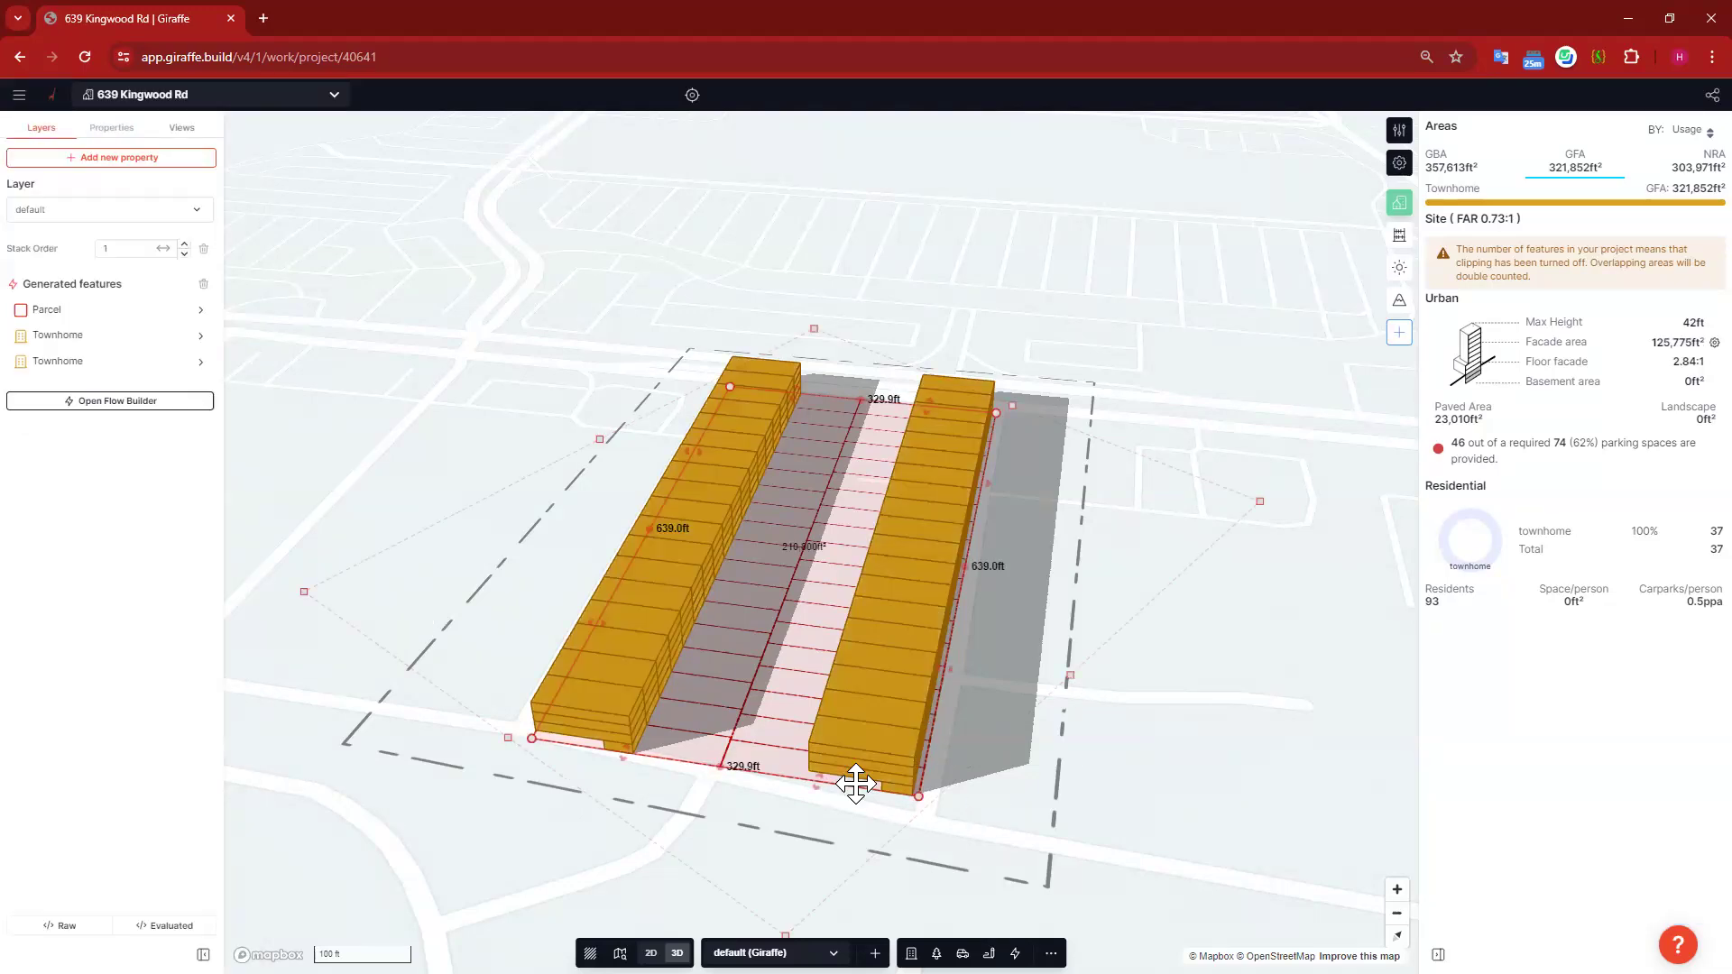
{"action": "left_click", "coordinate": [194, 397]}
{"action": "left_click", "coordinate": [149, 230]}
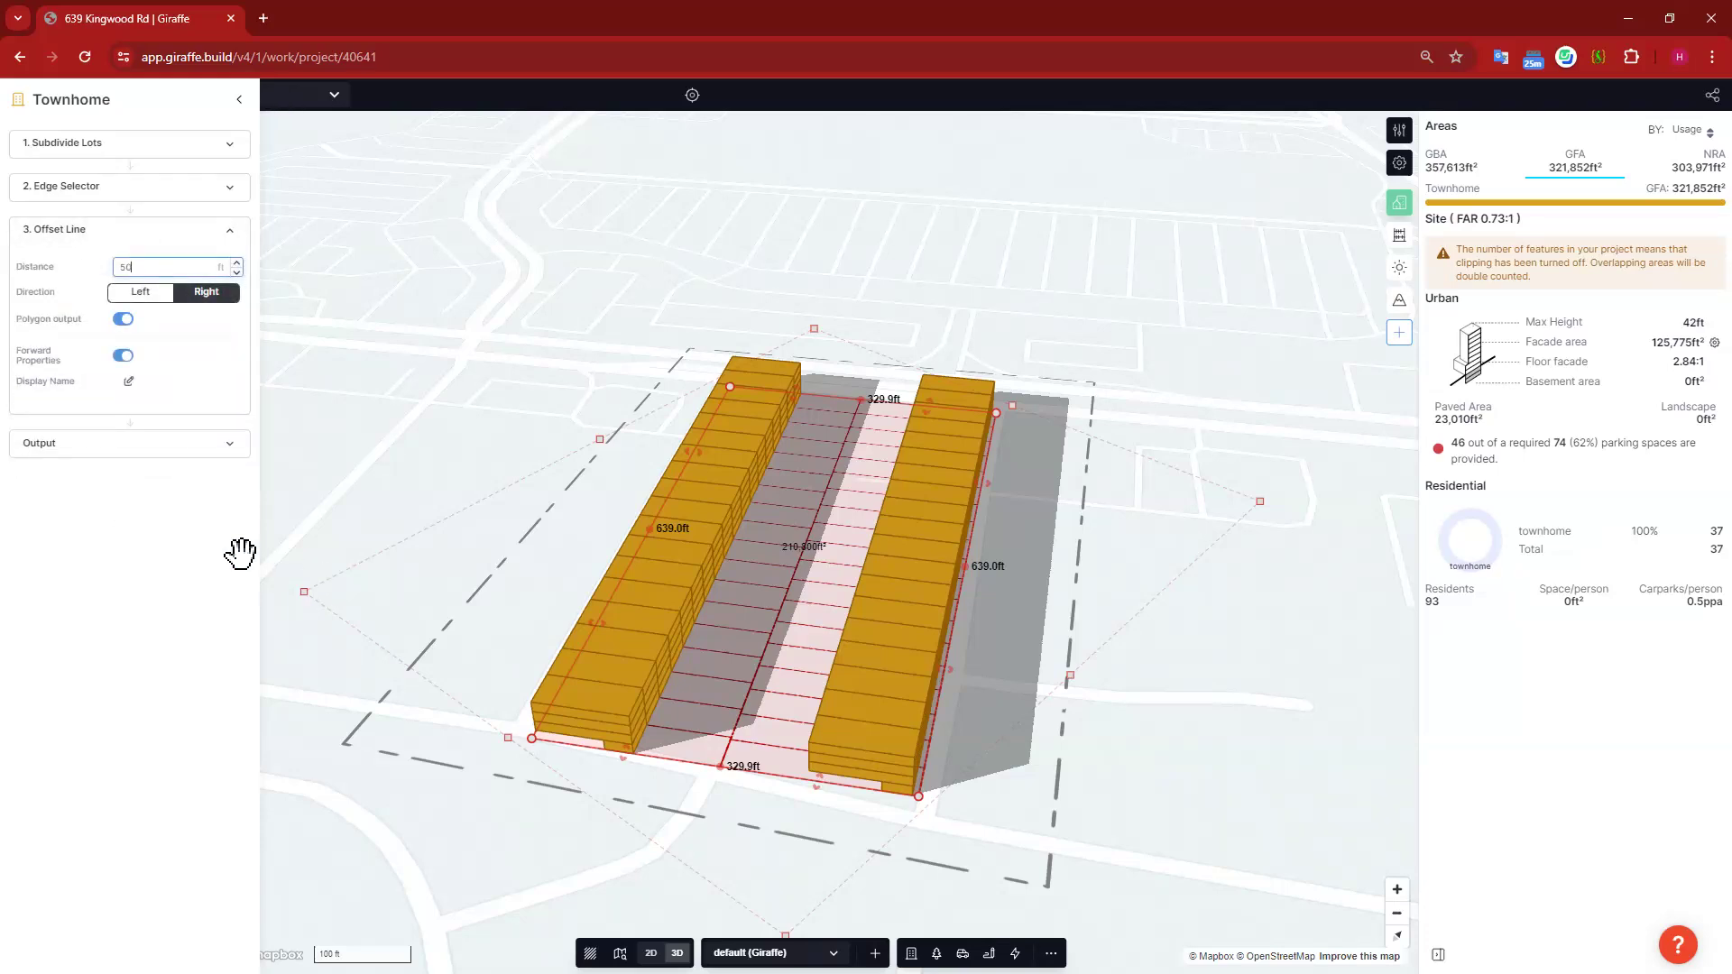
{"action": "key", "text": "Return"}
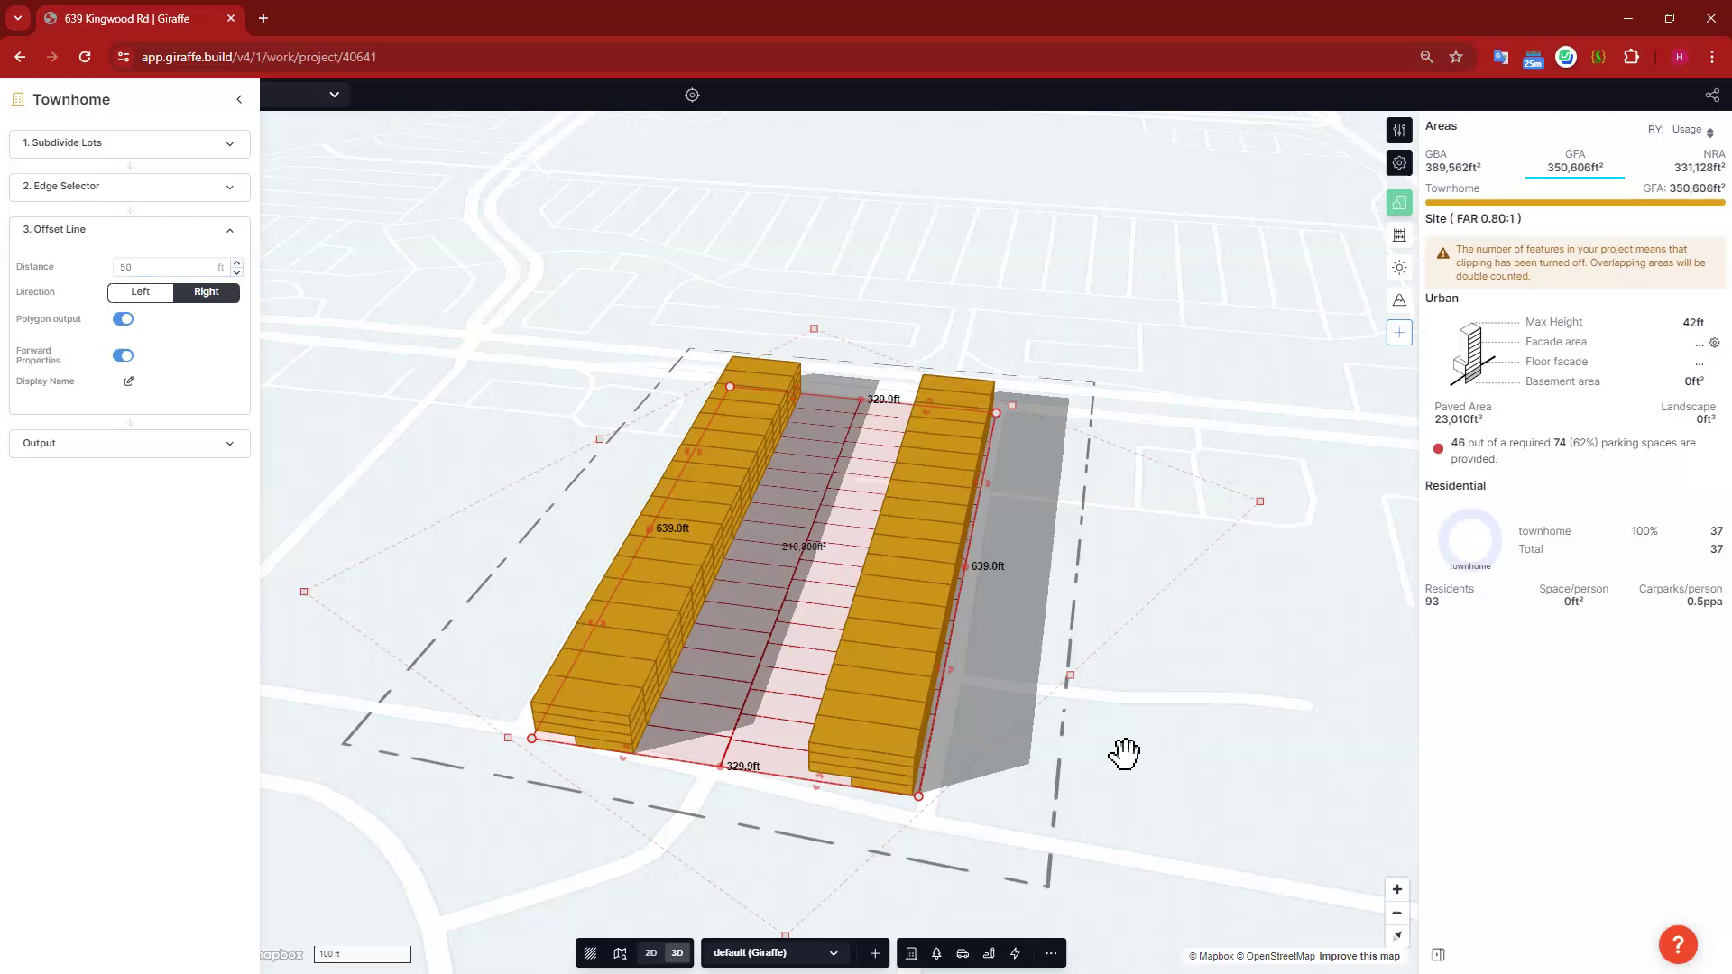
Step: Reopen the rectangle's flow and branch the Offset Line to a second output with a new transform before it
{"action": "left_click", "coordinate": [1007, 792]}
{"action": "right_click_drag", "start_coordinate": [1018, 756], "coordinate": [1191, 607]}
{"action": "left_click", "coordinate": [816, 569]}
{"action": "left_click", "coordinate": [110, 403]}
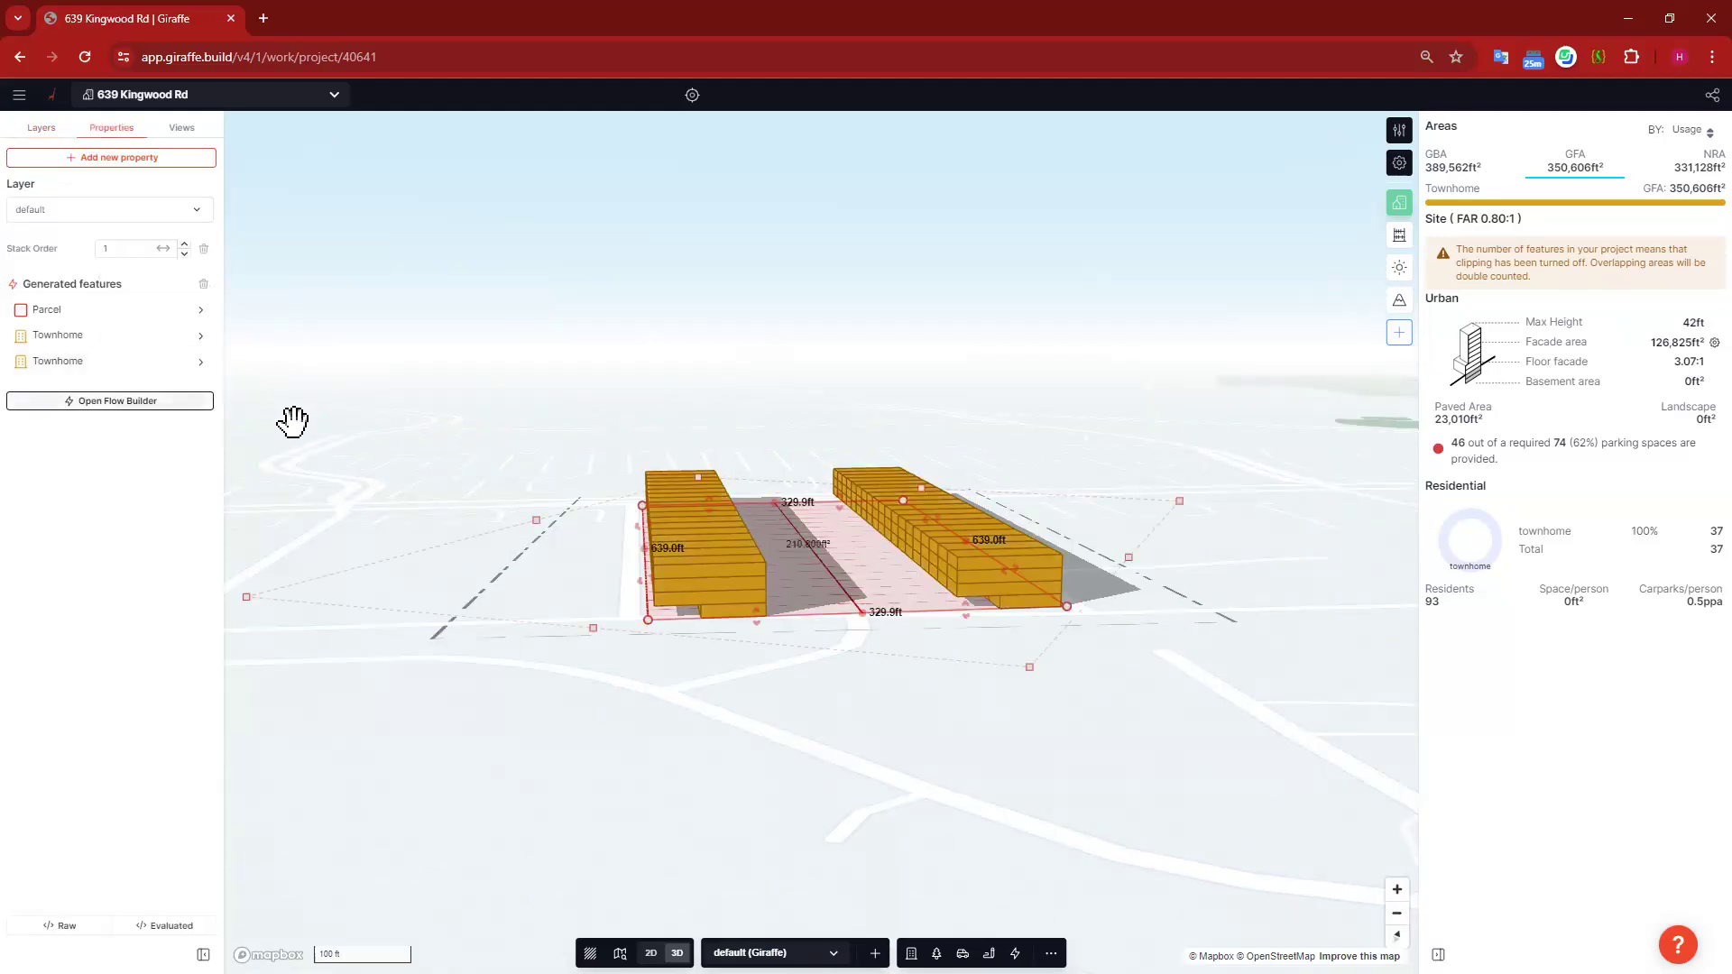
{"action": "left_click_drag", "start_coordinate": [731, 285], "coordinate": [483, 244]}
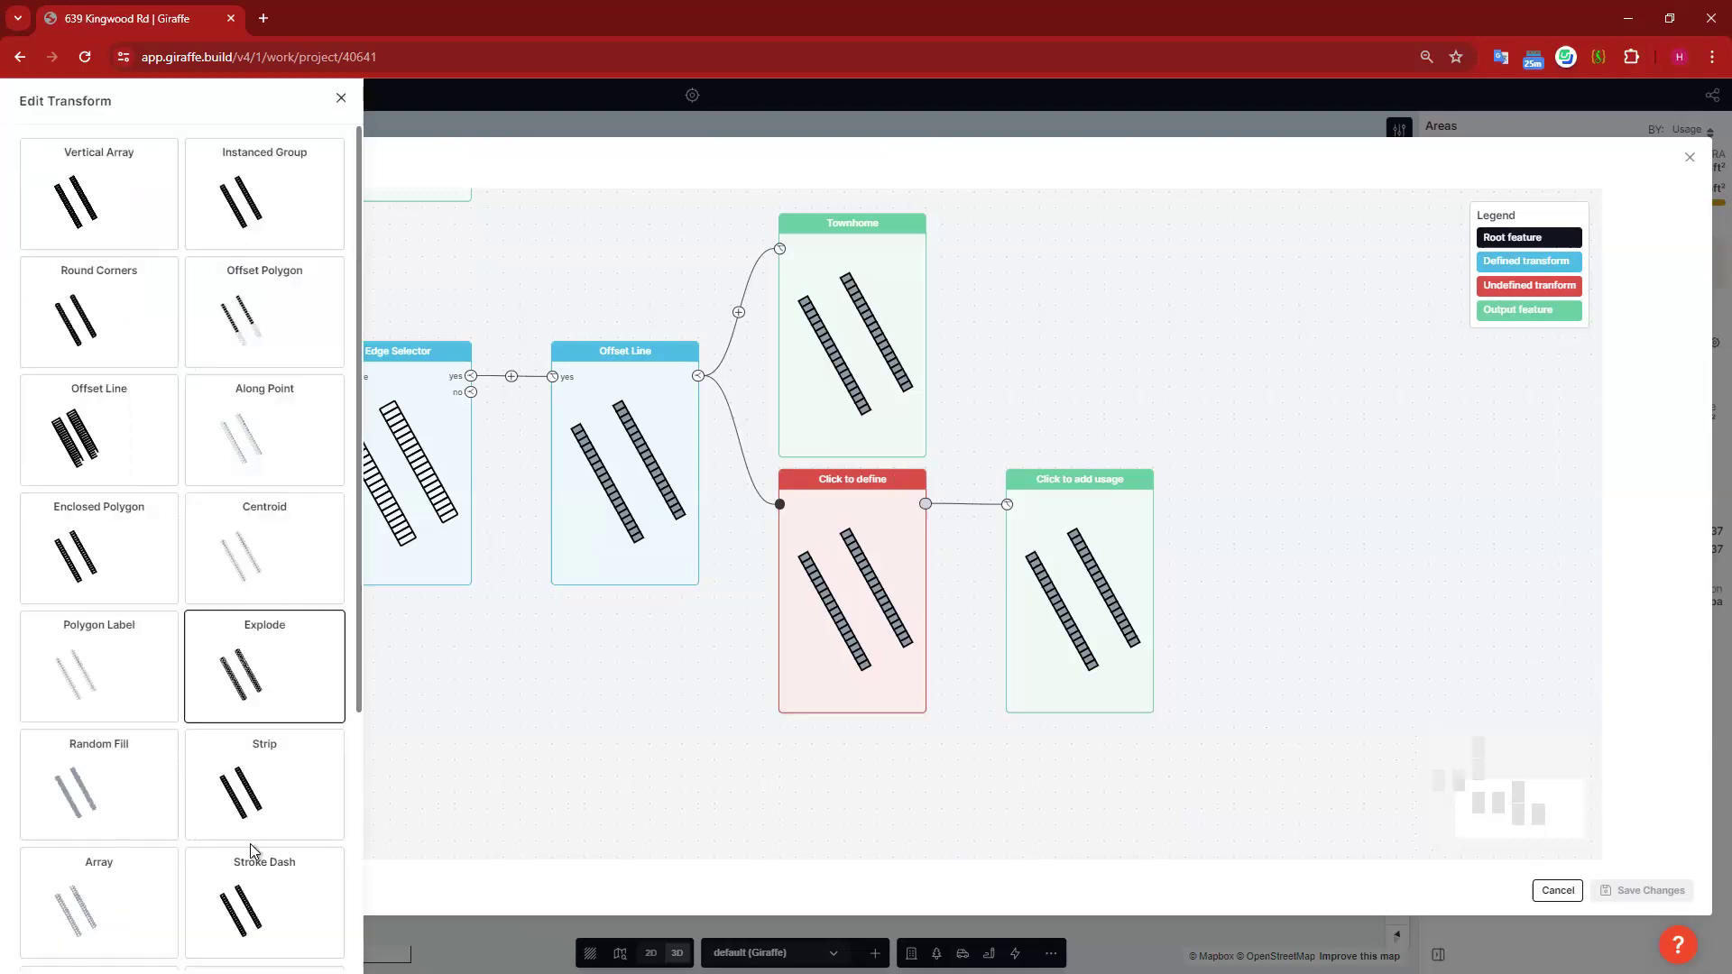
{"action": "scroll", "coordinate": [270, 631], "scroll_direction": "down", "scroll_amount": 1}
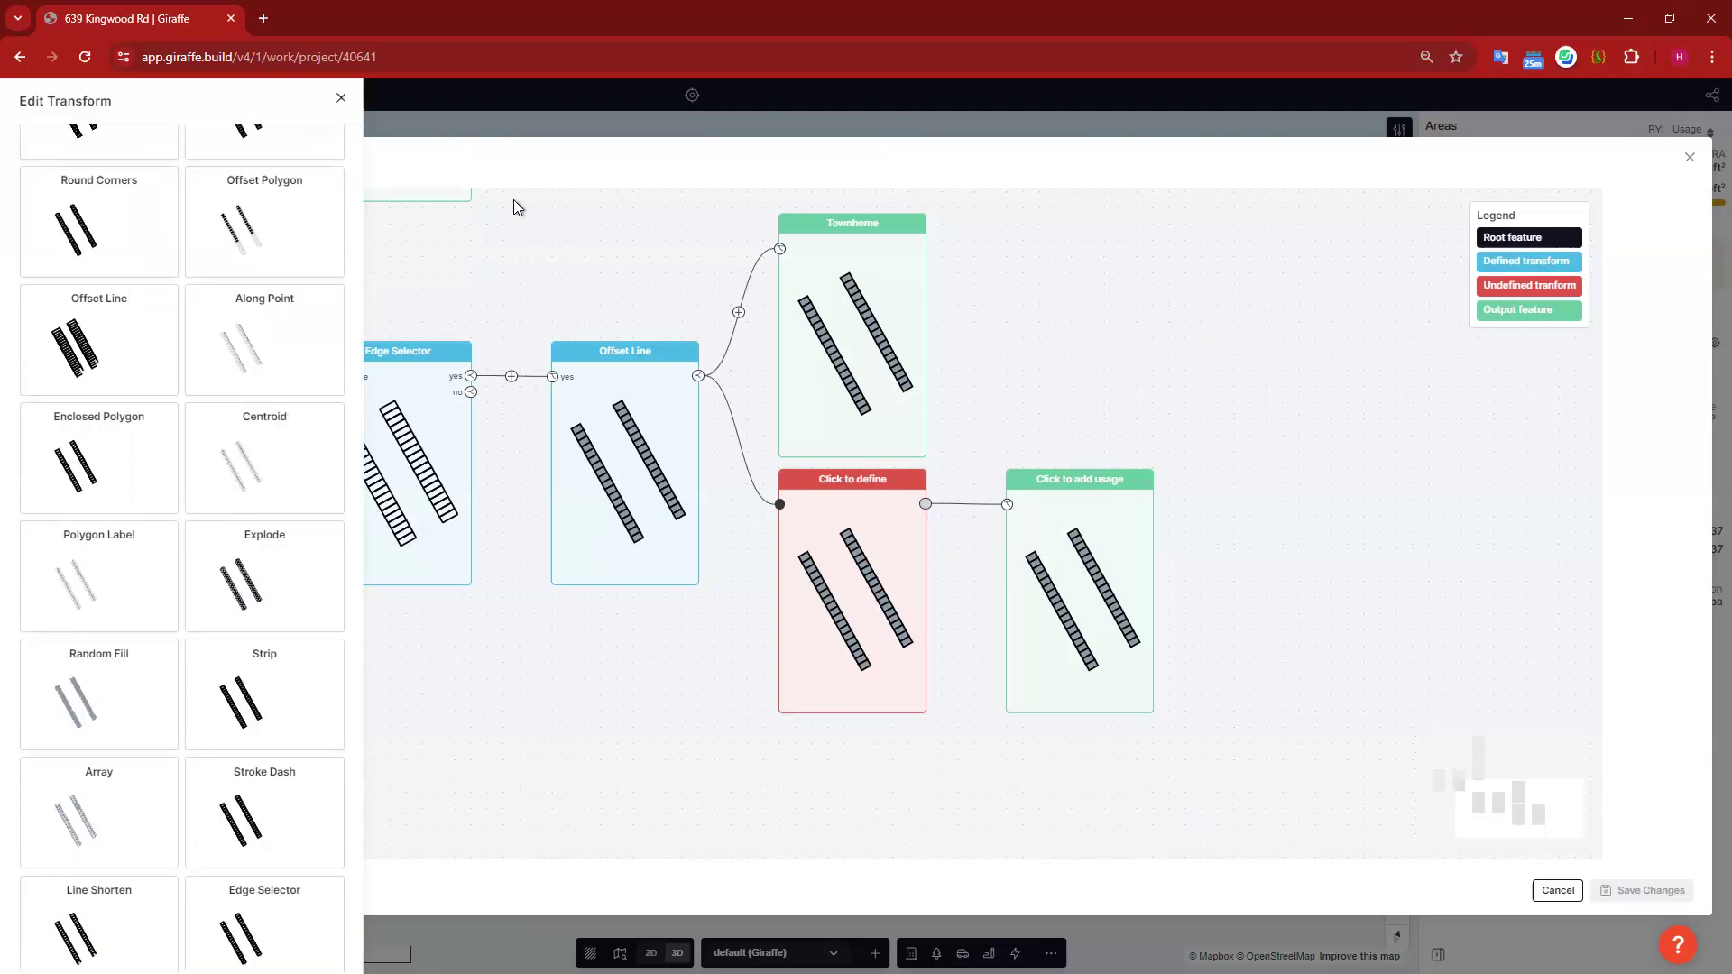
Step: Define the new transform as an Edge Selector on the left-hand short edge and branch its yes result to an output
{"action": "left_click", "coordinate": [185, 276]}
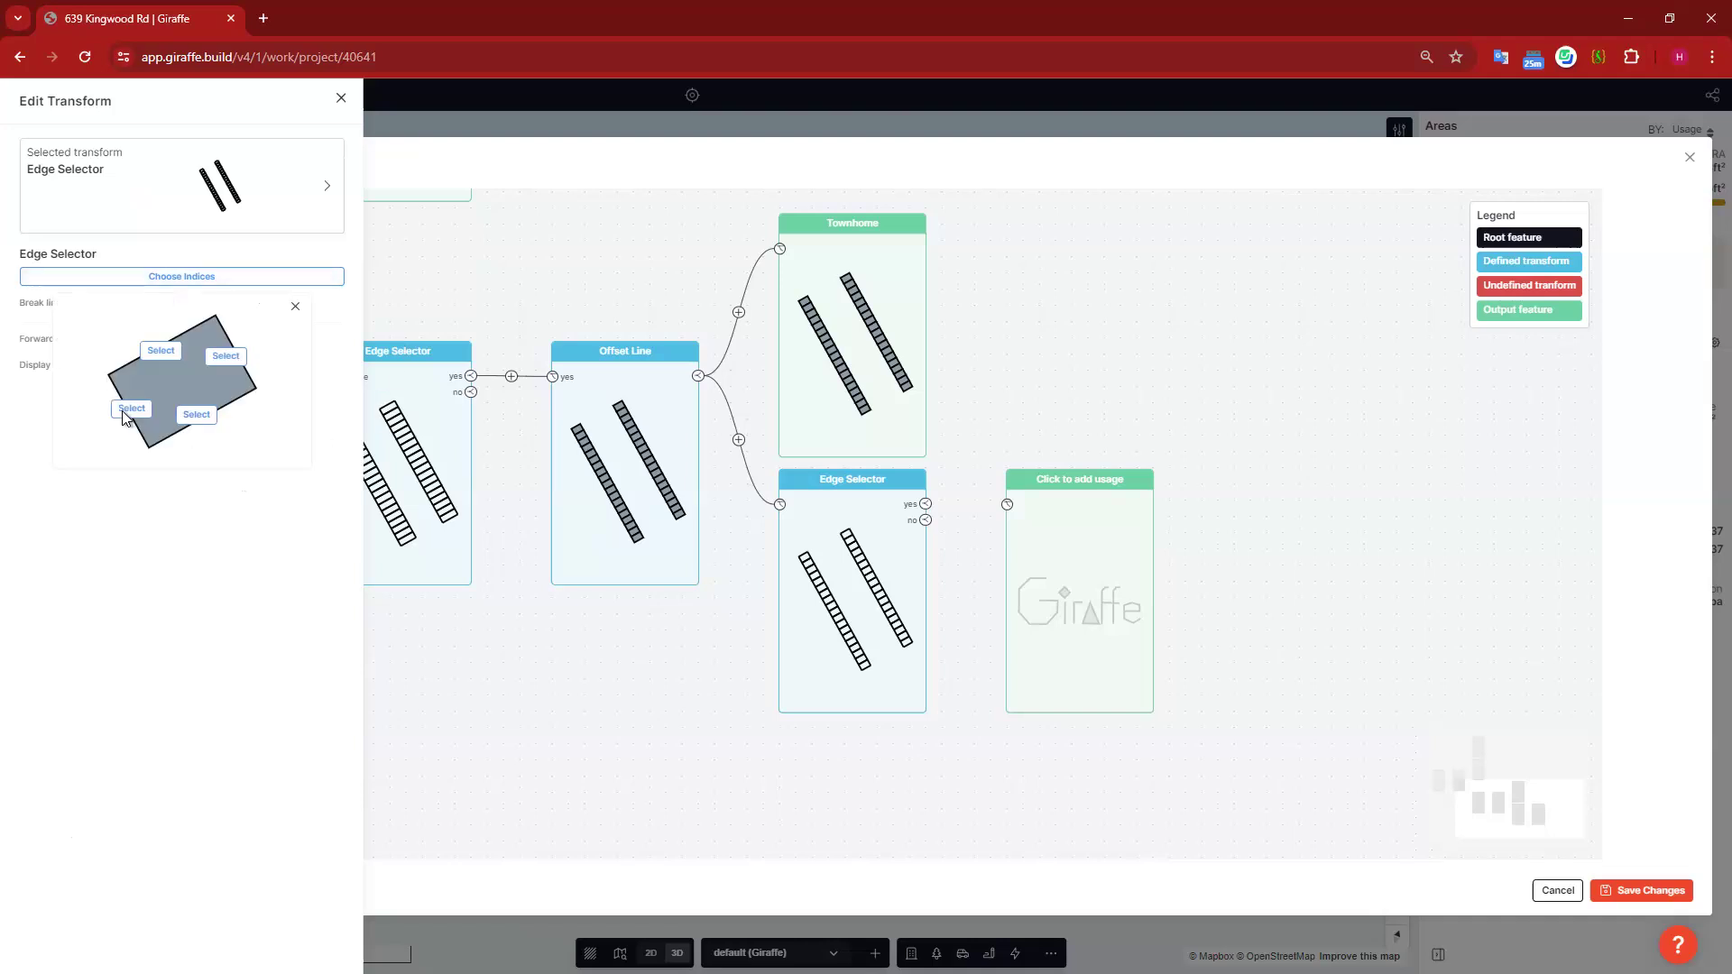
{"action": "left_click", "coordinate": [131, 409]}
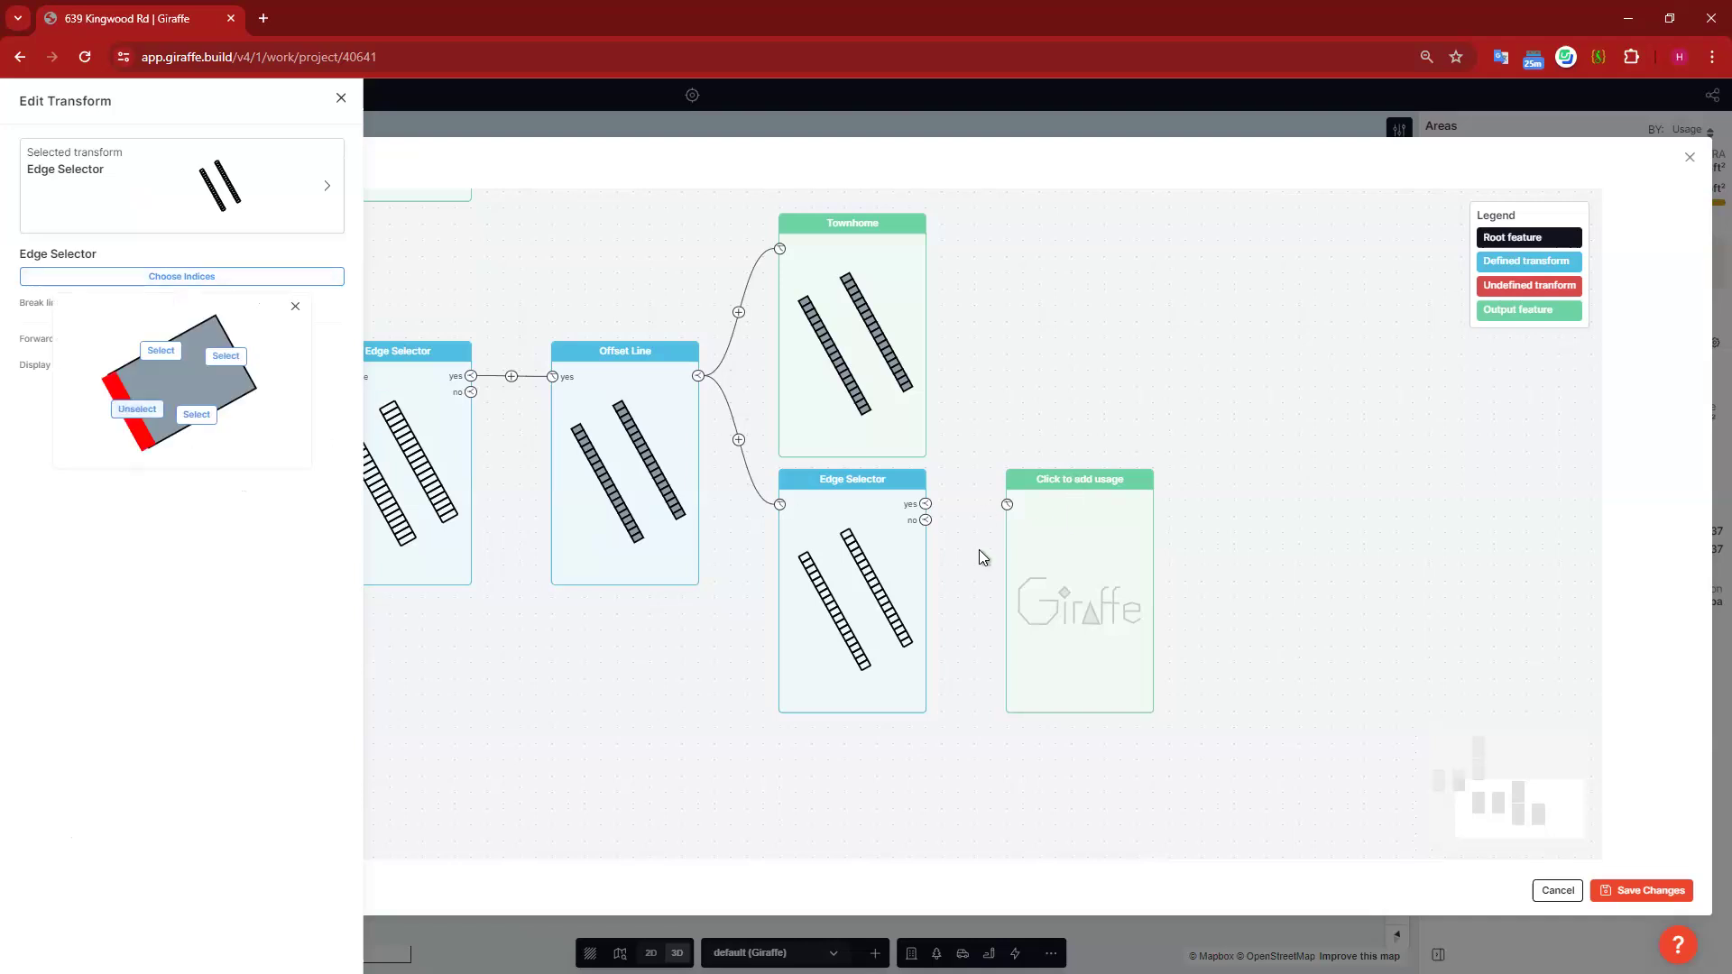
{"action": "left_click", "coordinate": [925, 511]}
{"action": "left_click_drag", "start_coordinate": [1204, 493], "coordinate": [1092, 307]}
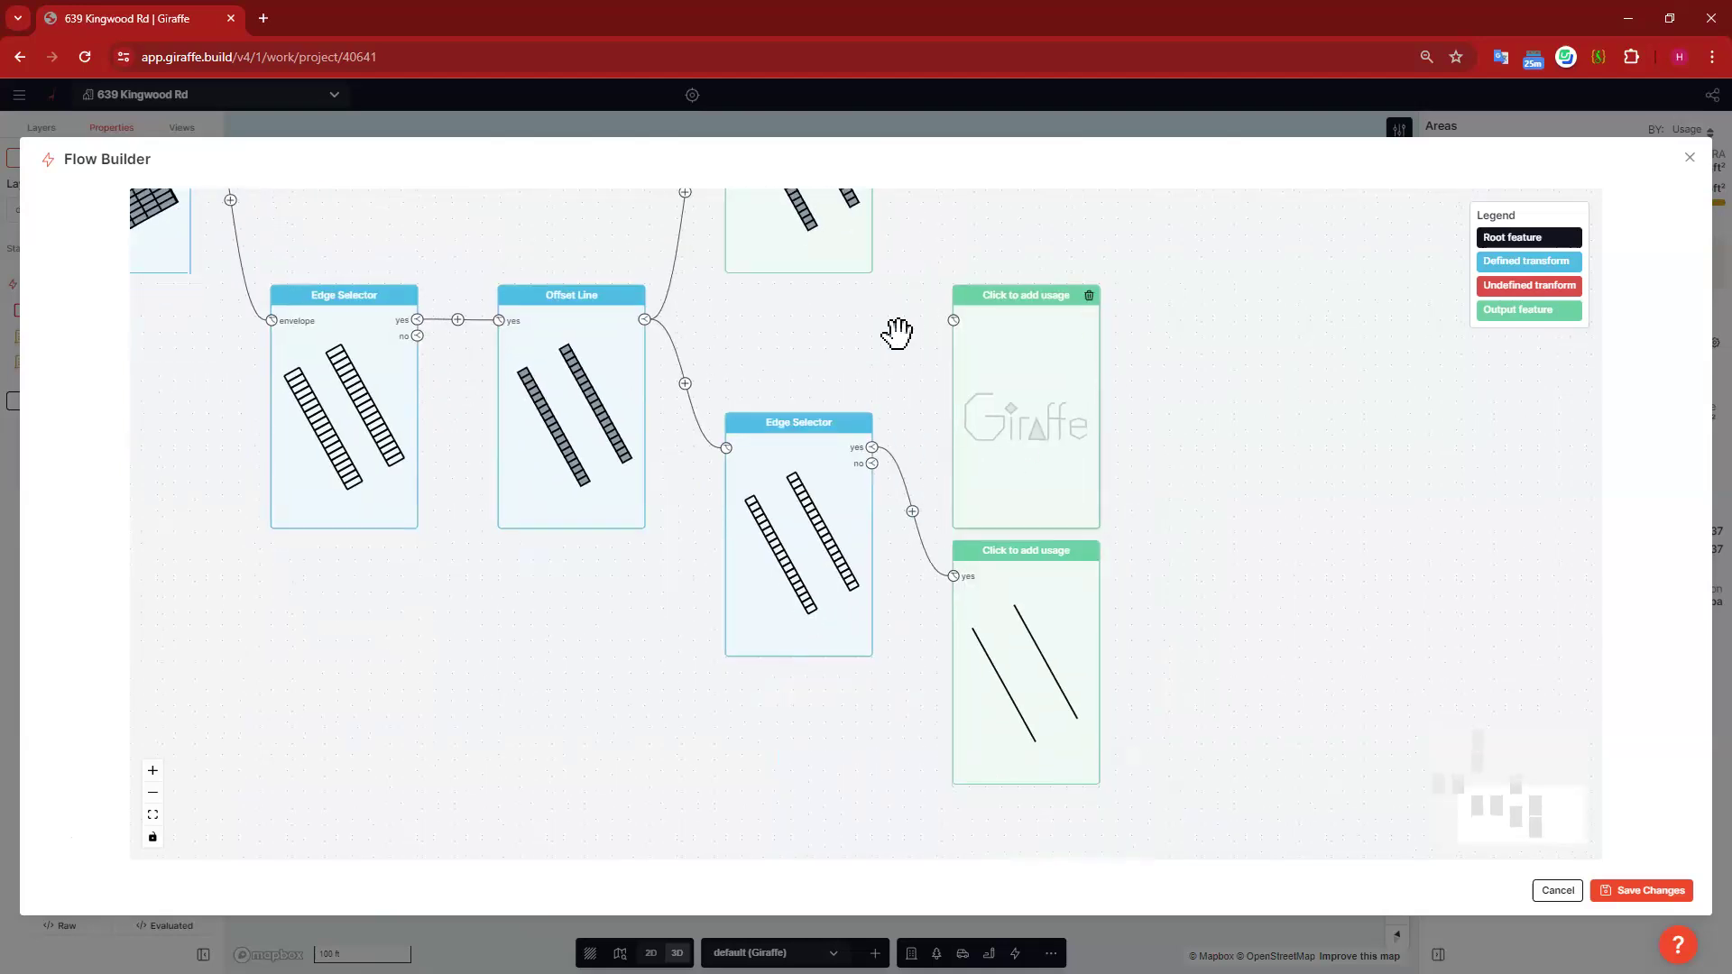
Step: Remove the unconnected output and add an Offset Line with polygon output after the second Edge Selector
{"action": "left_click", "coordinate": [1052, 381]}
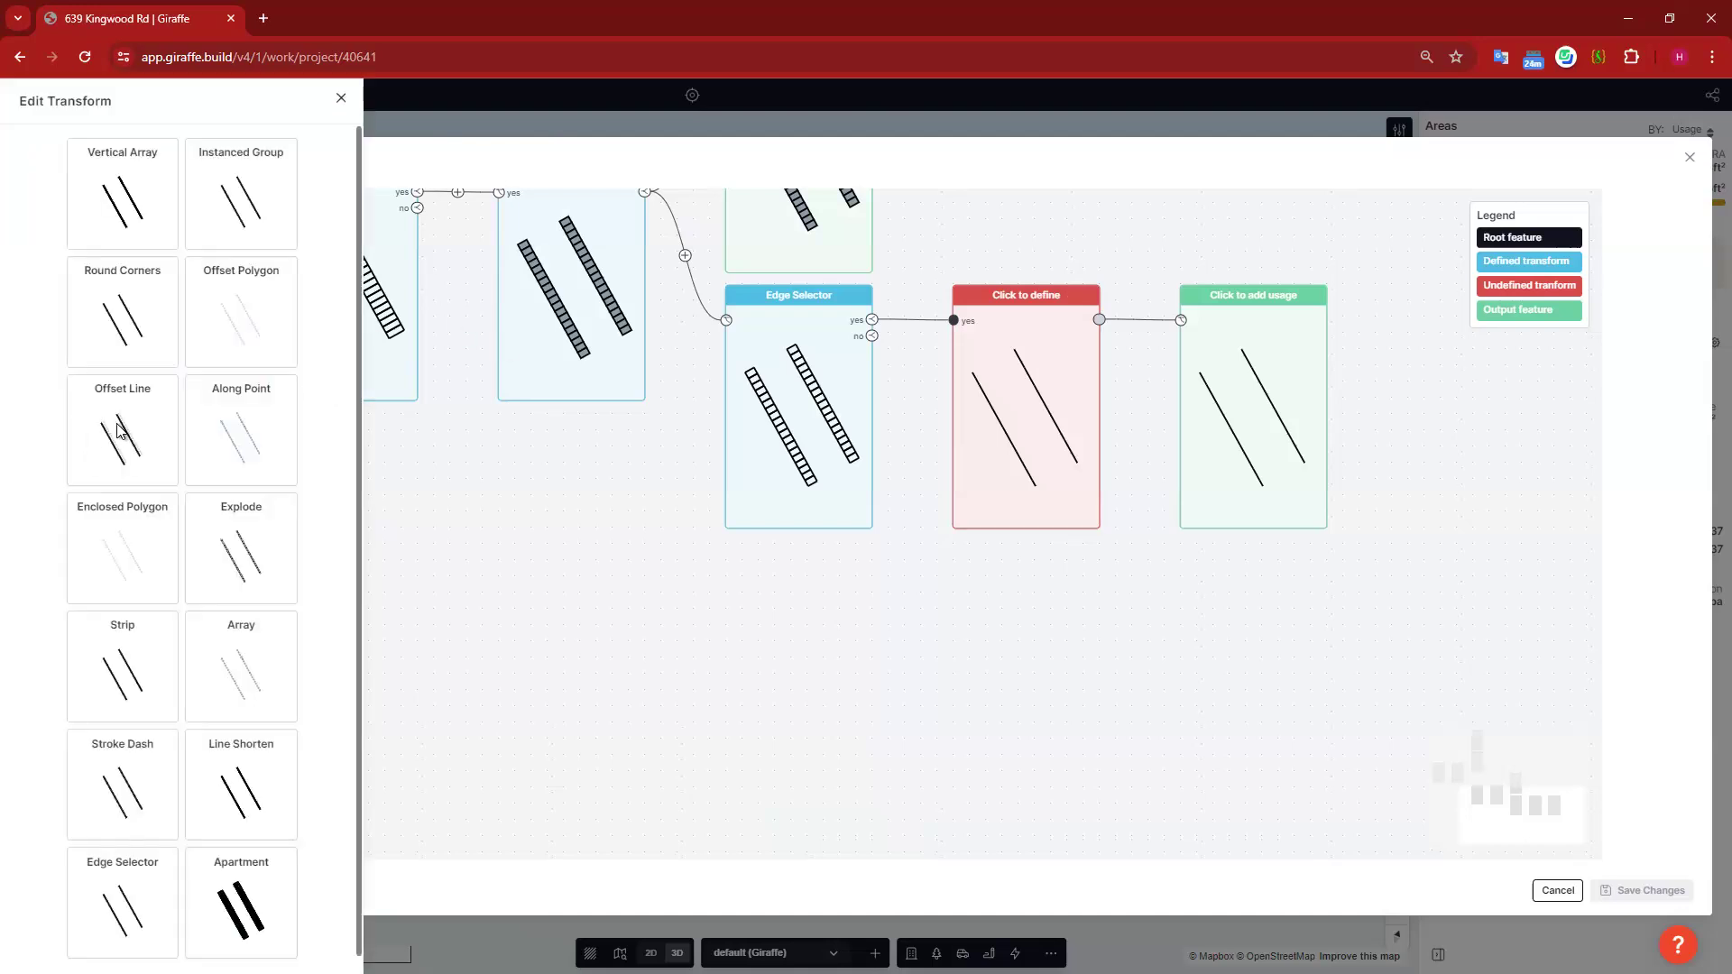
{"action": "left_click", "coordinate": [122, 424]}
{"action": "left_click", "coordinate": [163, 309]}
{"action": "left_click", "coordinate": [73, 252]}
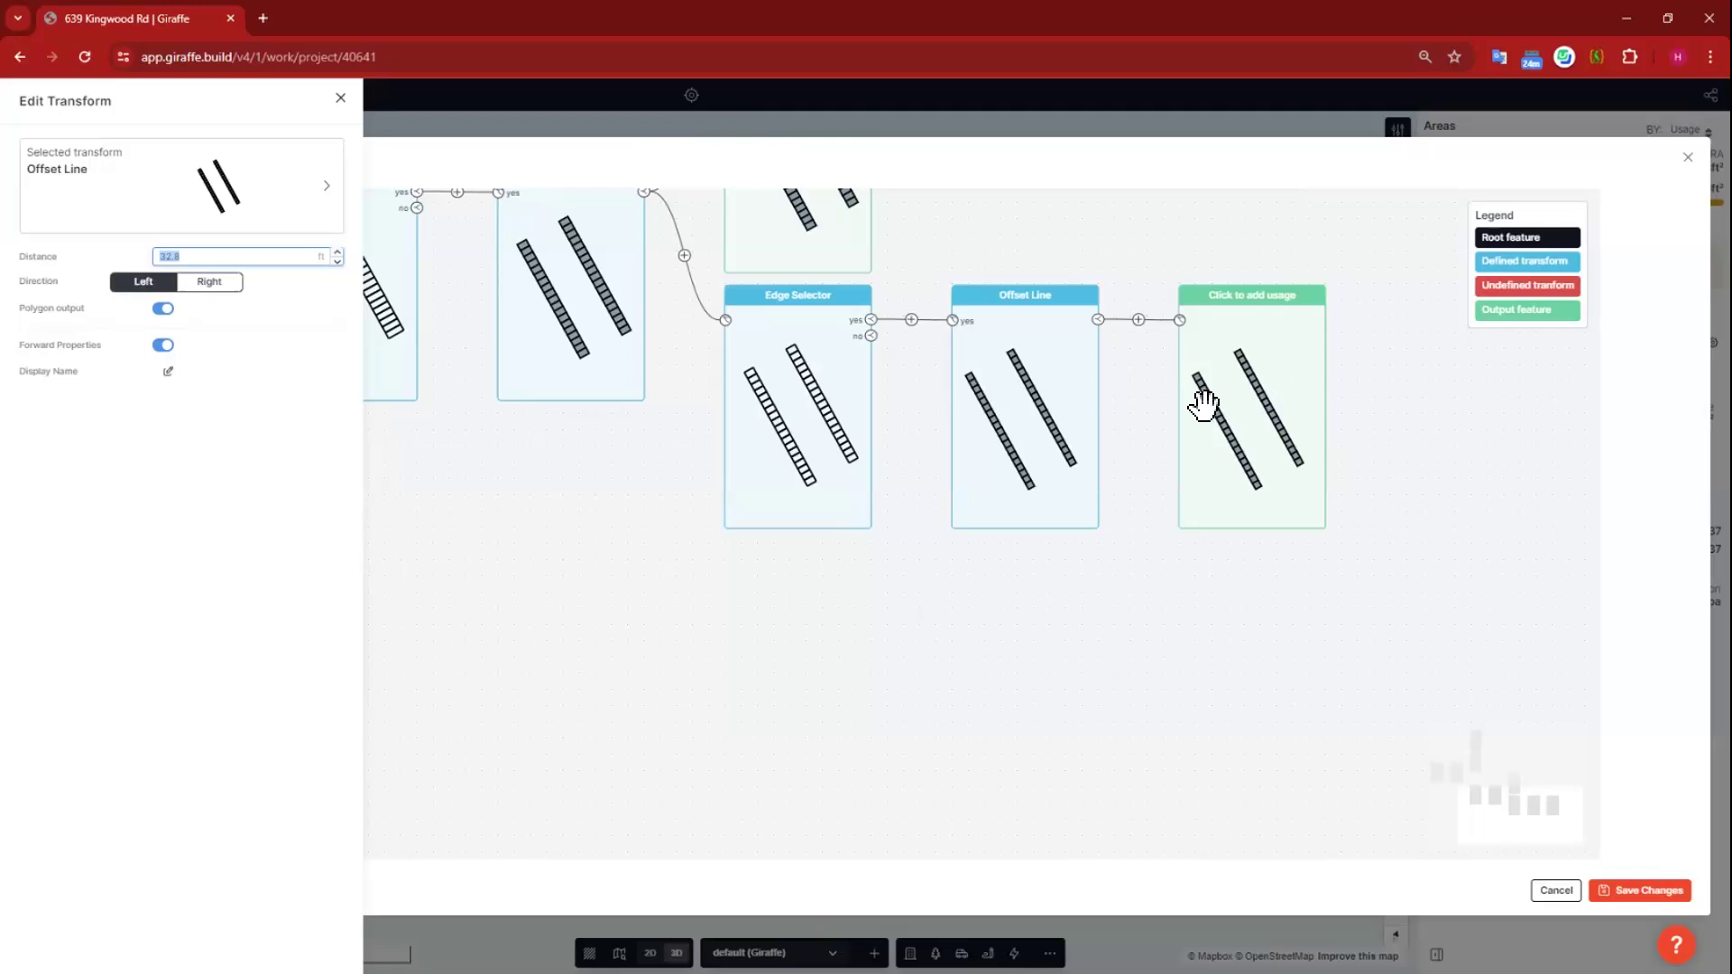
Step: Assign the Carpark usage to the output feature that follows the second Edge Selector's Offset Line
{"action": "left_click", "coordinate": [1238, 382]}
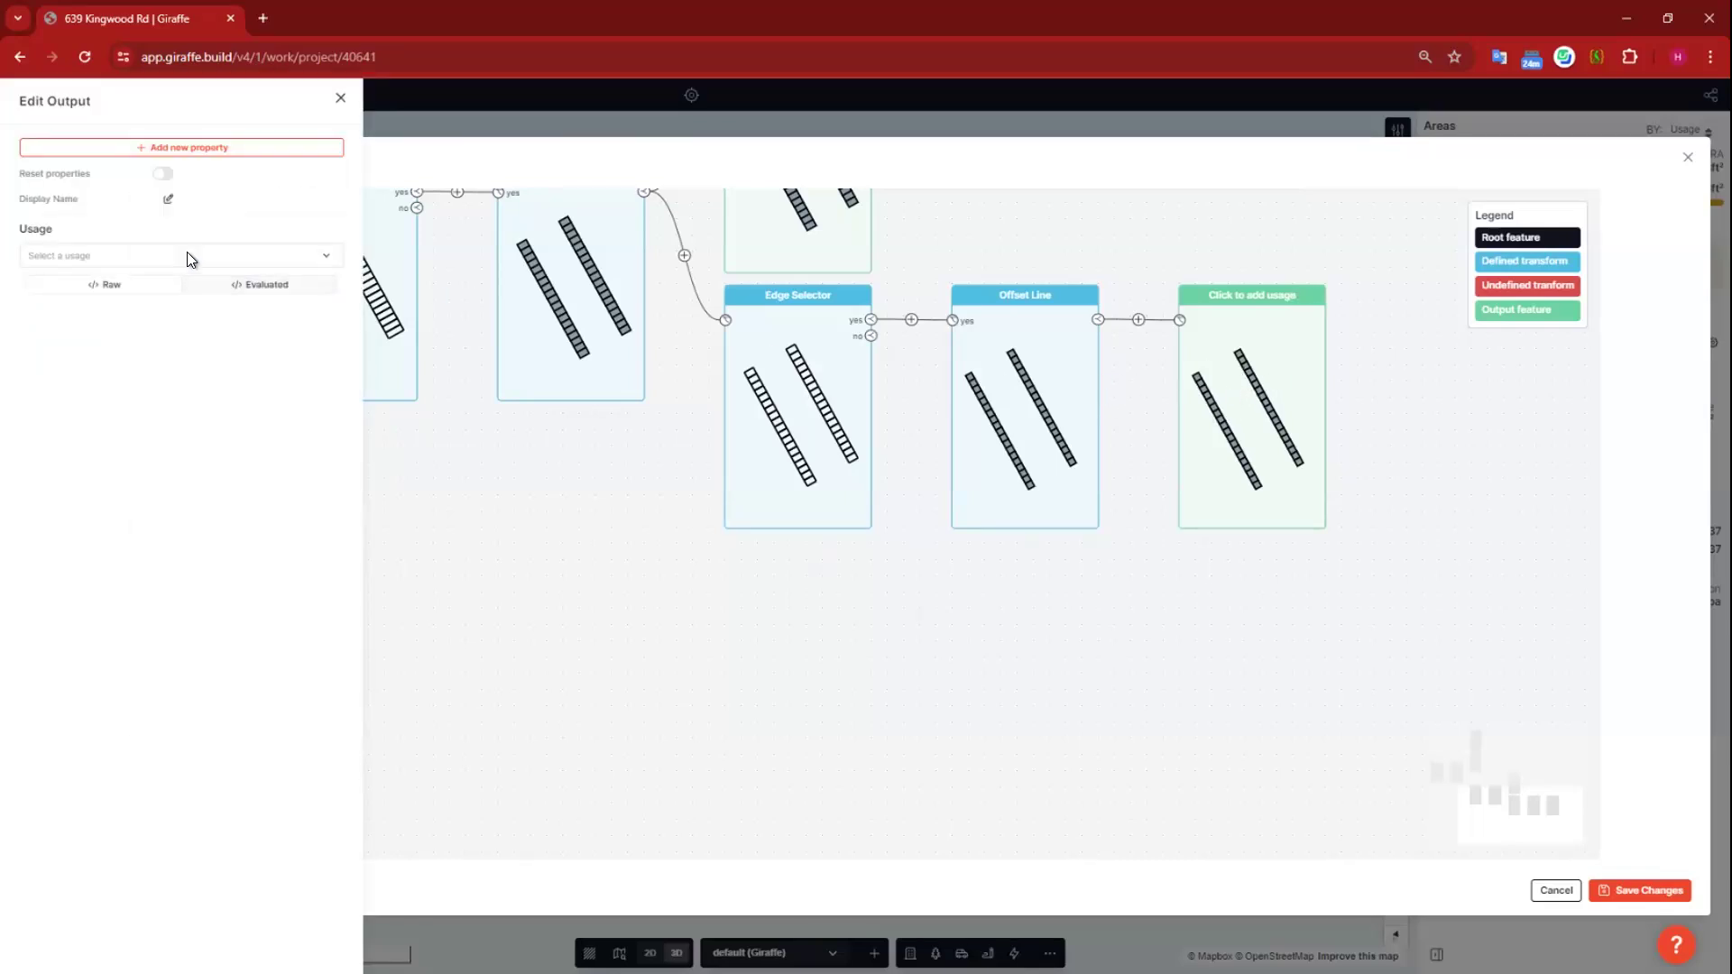
{"action": "left_click", "coordinate": [186, 255]}
{"action": "type", "text": "car"}
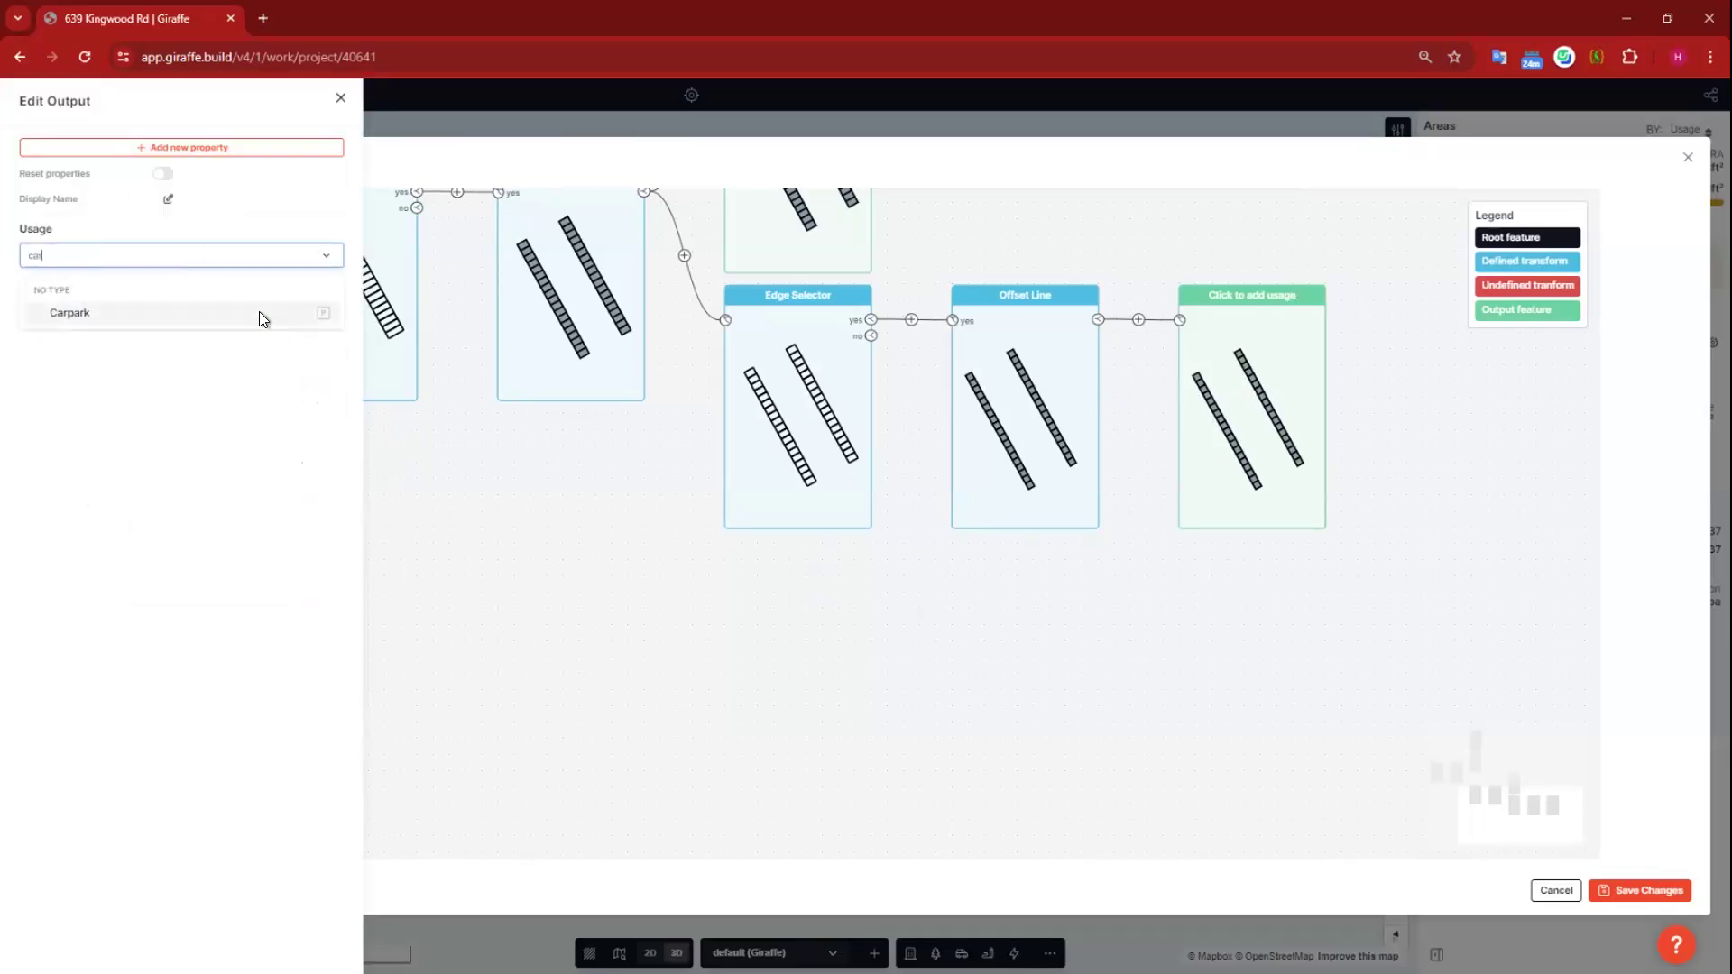
{"action": "left_click", "coordinate": [281, 312]}
Step: Set the Carpark output to multi-deck parking with 1 level and save the flow changes
{"action": "left_click", "coordinate": [281, 287]}
{"action": "left_click", "coordinate": [234, 319]}
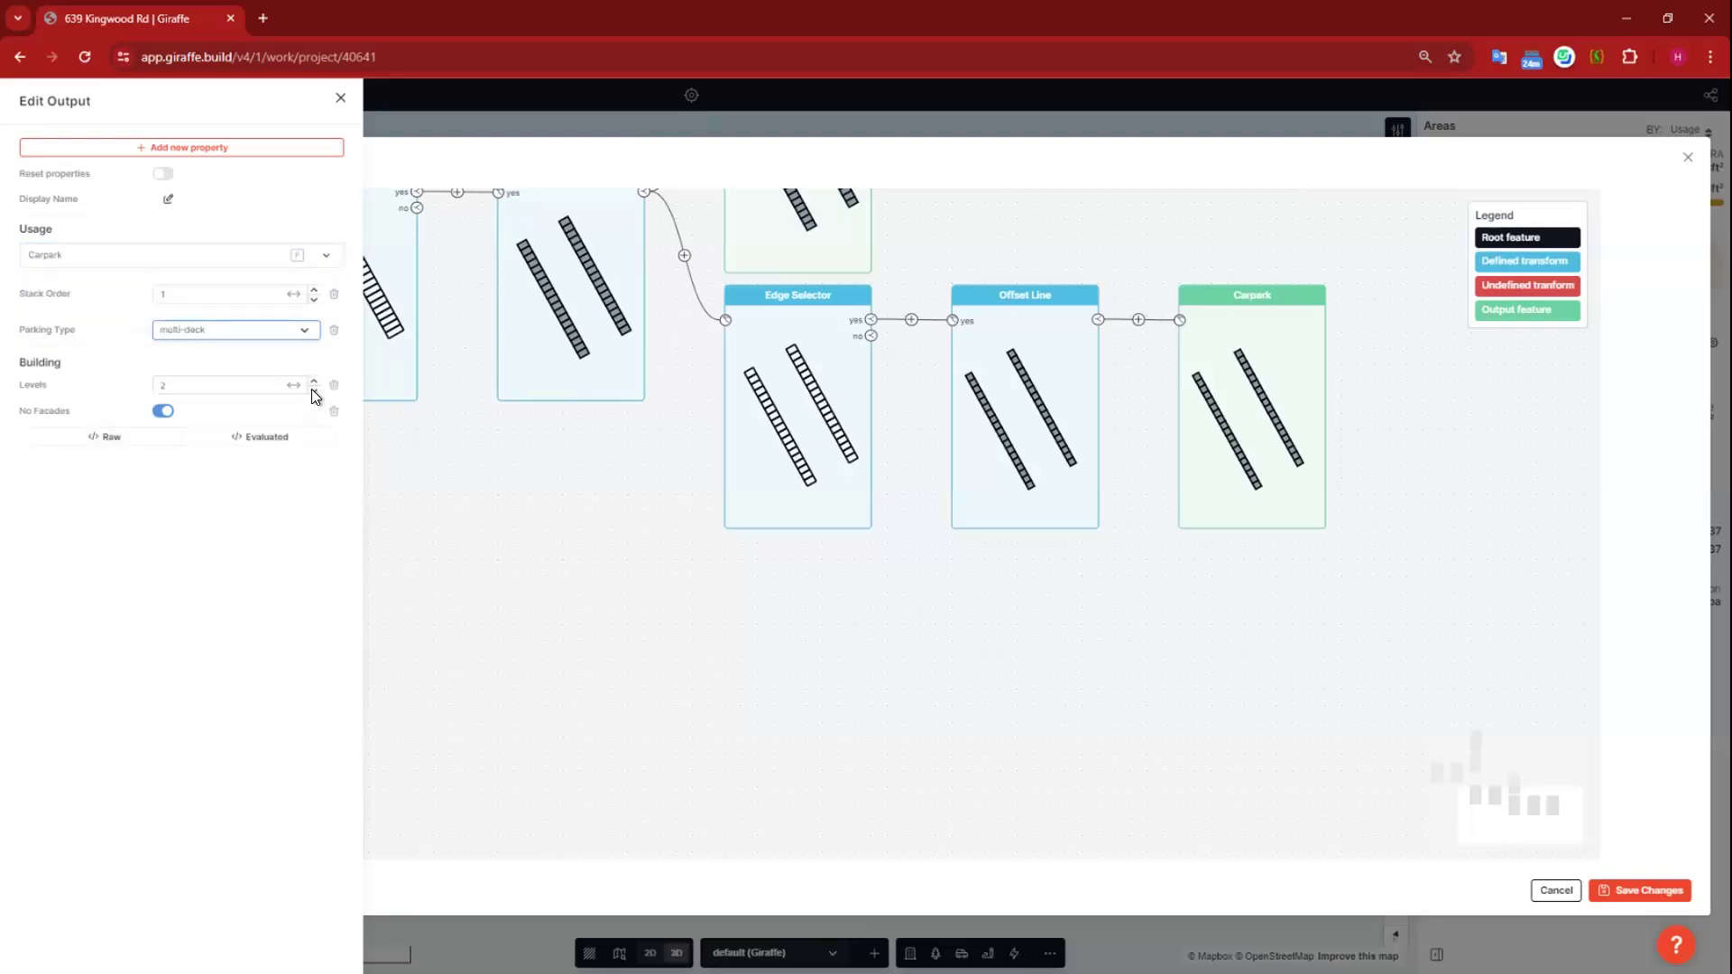
{"action": "left_click", "coordinate": [314, 390]}
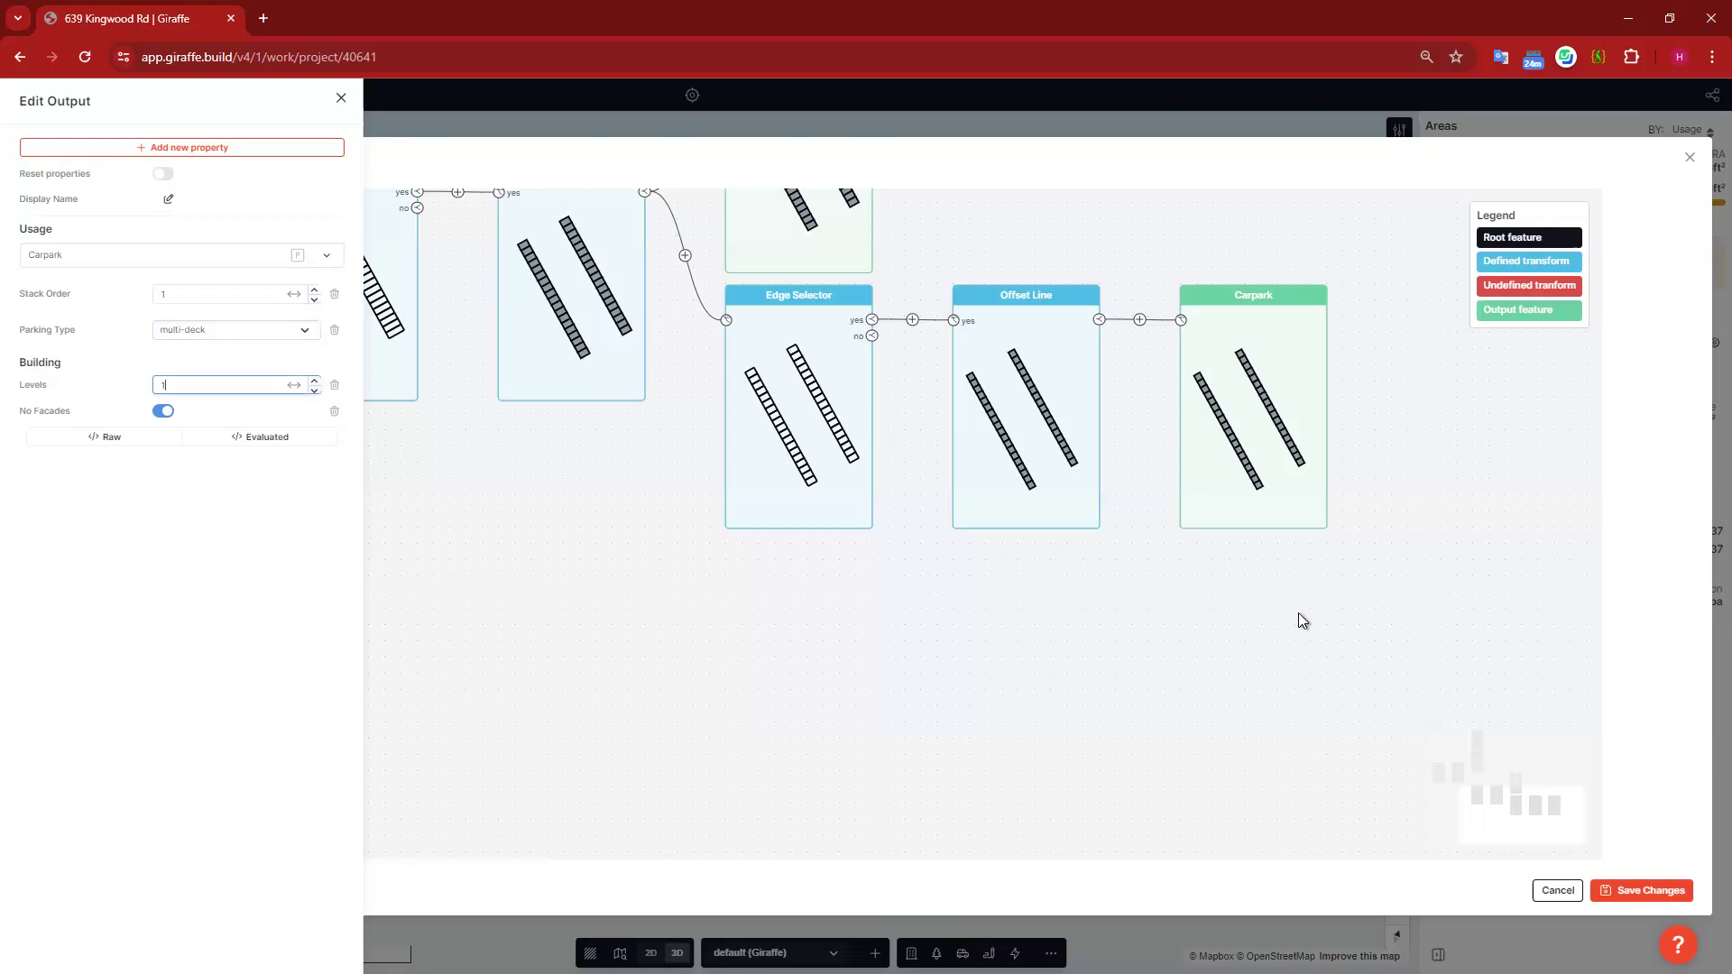
{"action": "left_click", "coordinate": [1643, 900]}
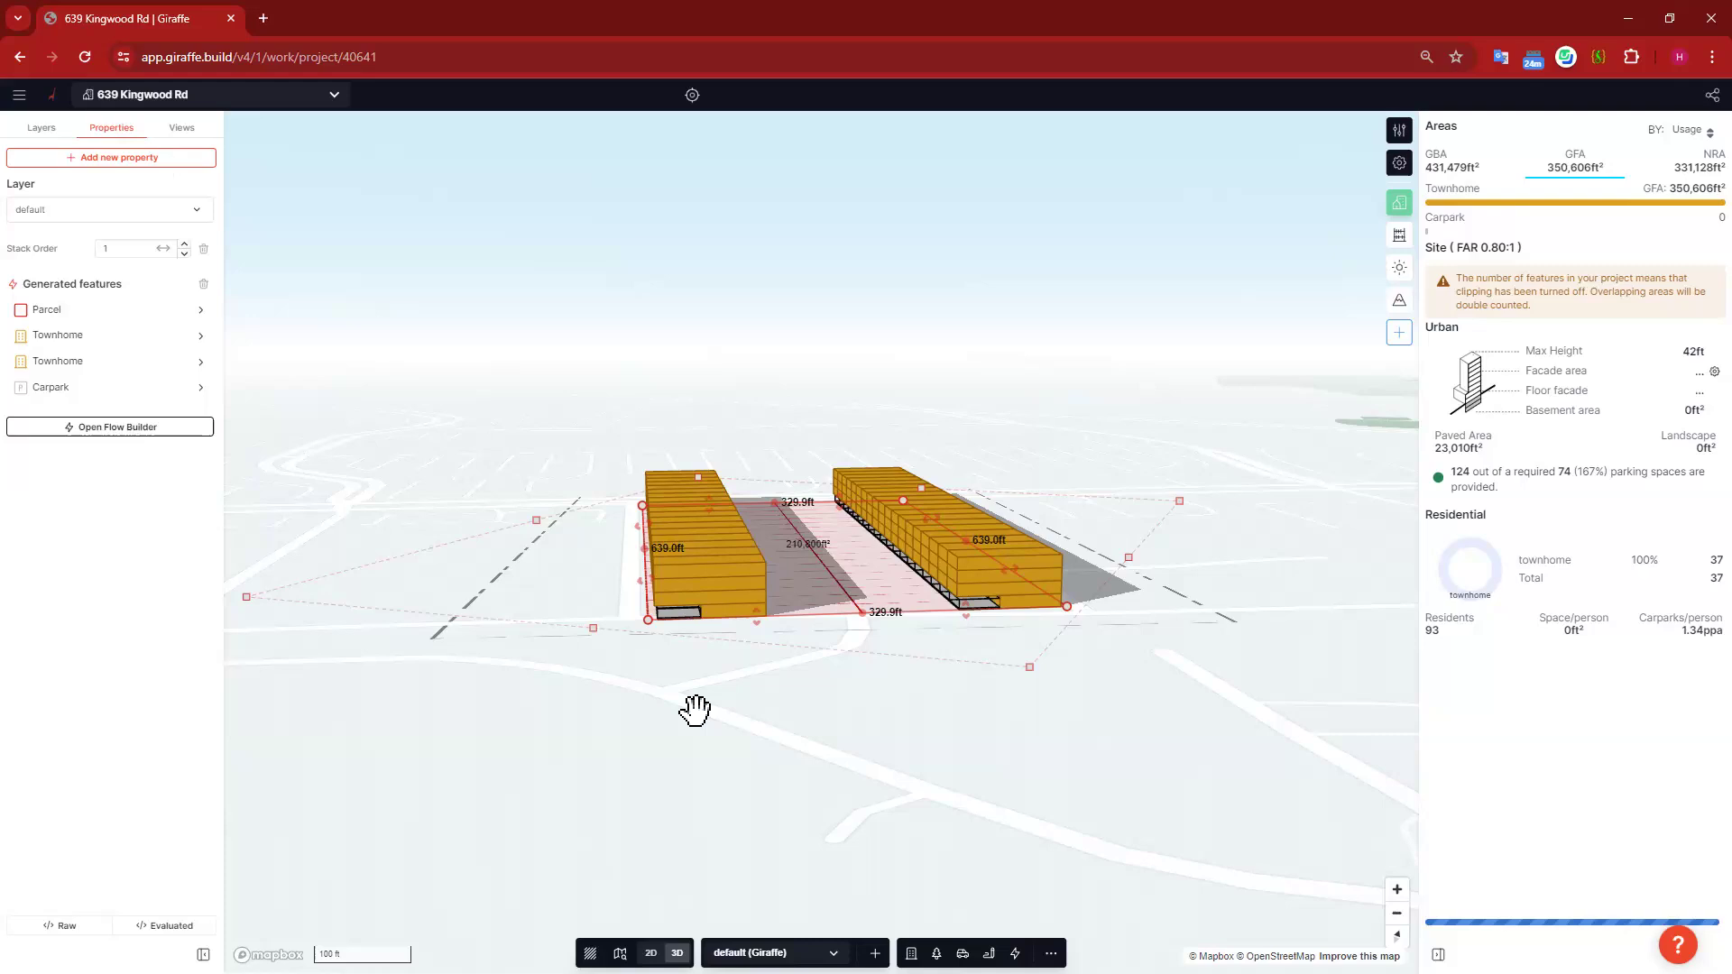
{"action": "scroll", "coordinate": [800, 692], "scroll_direction": "up", "scroll_amount": 4}
{"action": "right_click_drag", "start_coordinate": [818, 696], "coordinate": [837, 575]}
{"action": "scroll", "coordinate": [661, 668], "scroll_direction": "up", "scroll_amount": 5}
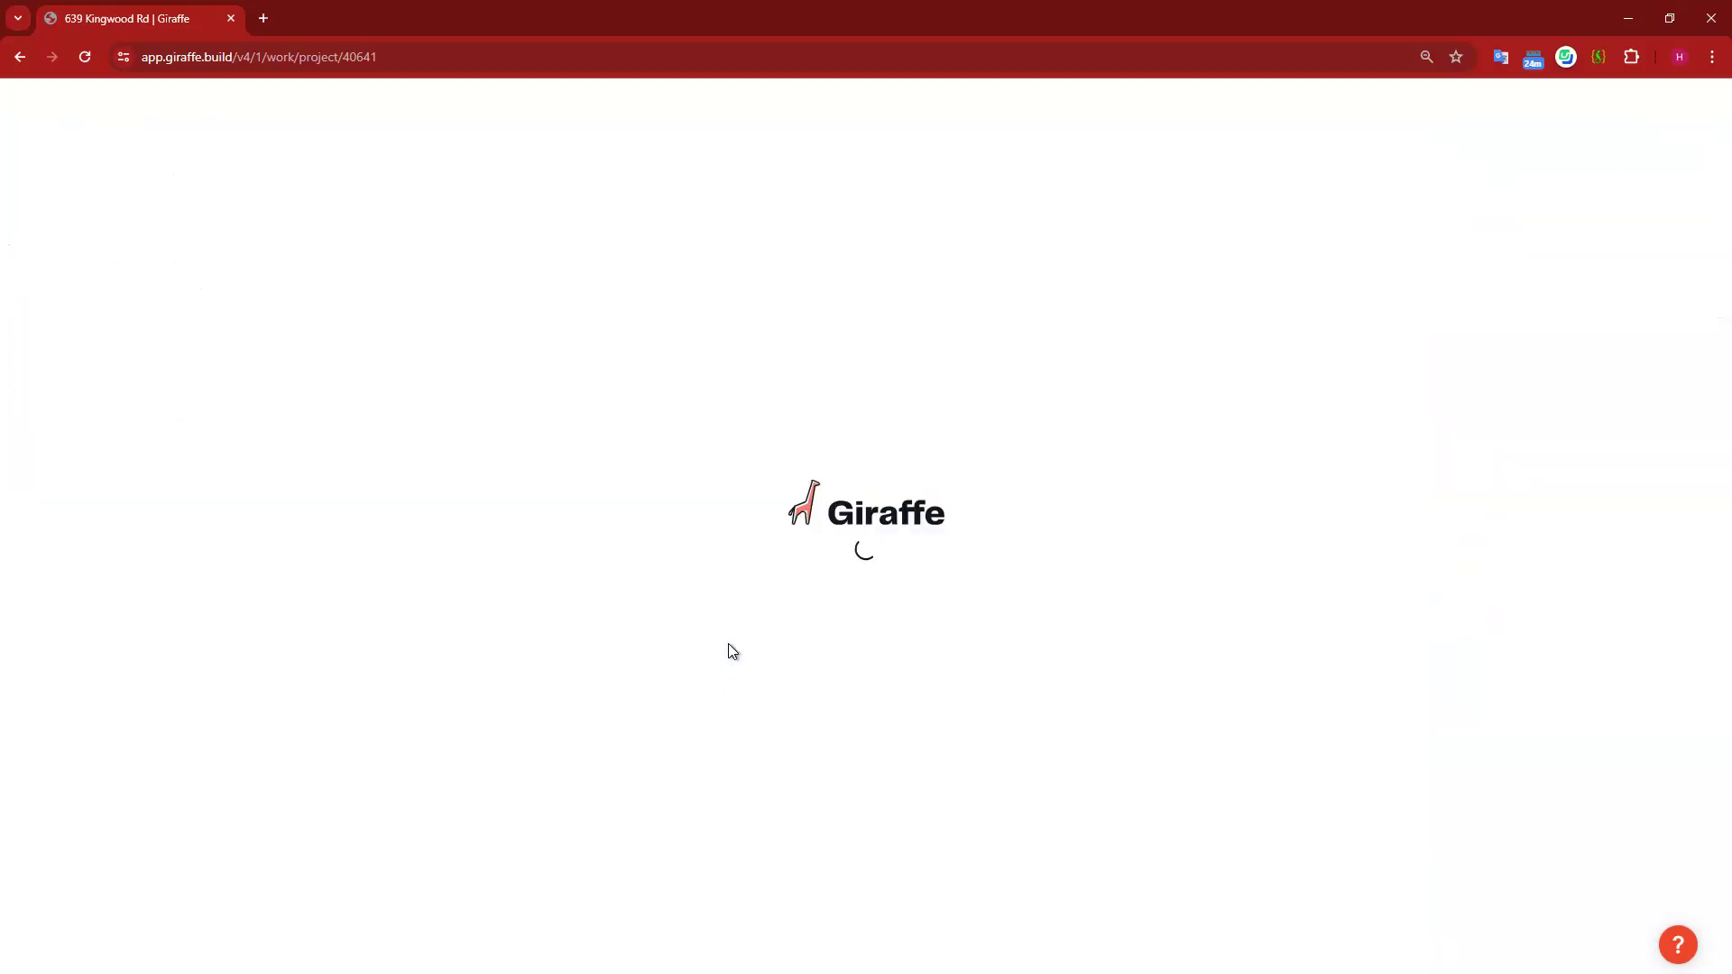
{"action": "right_click", "coordinate": [724, 666]}
{"action": "left_click", "coordinate": [1138, 287]}
{"action": "left_click", "coordinate": [87, 58]}
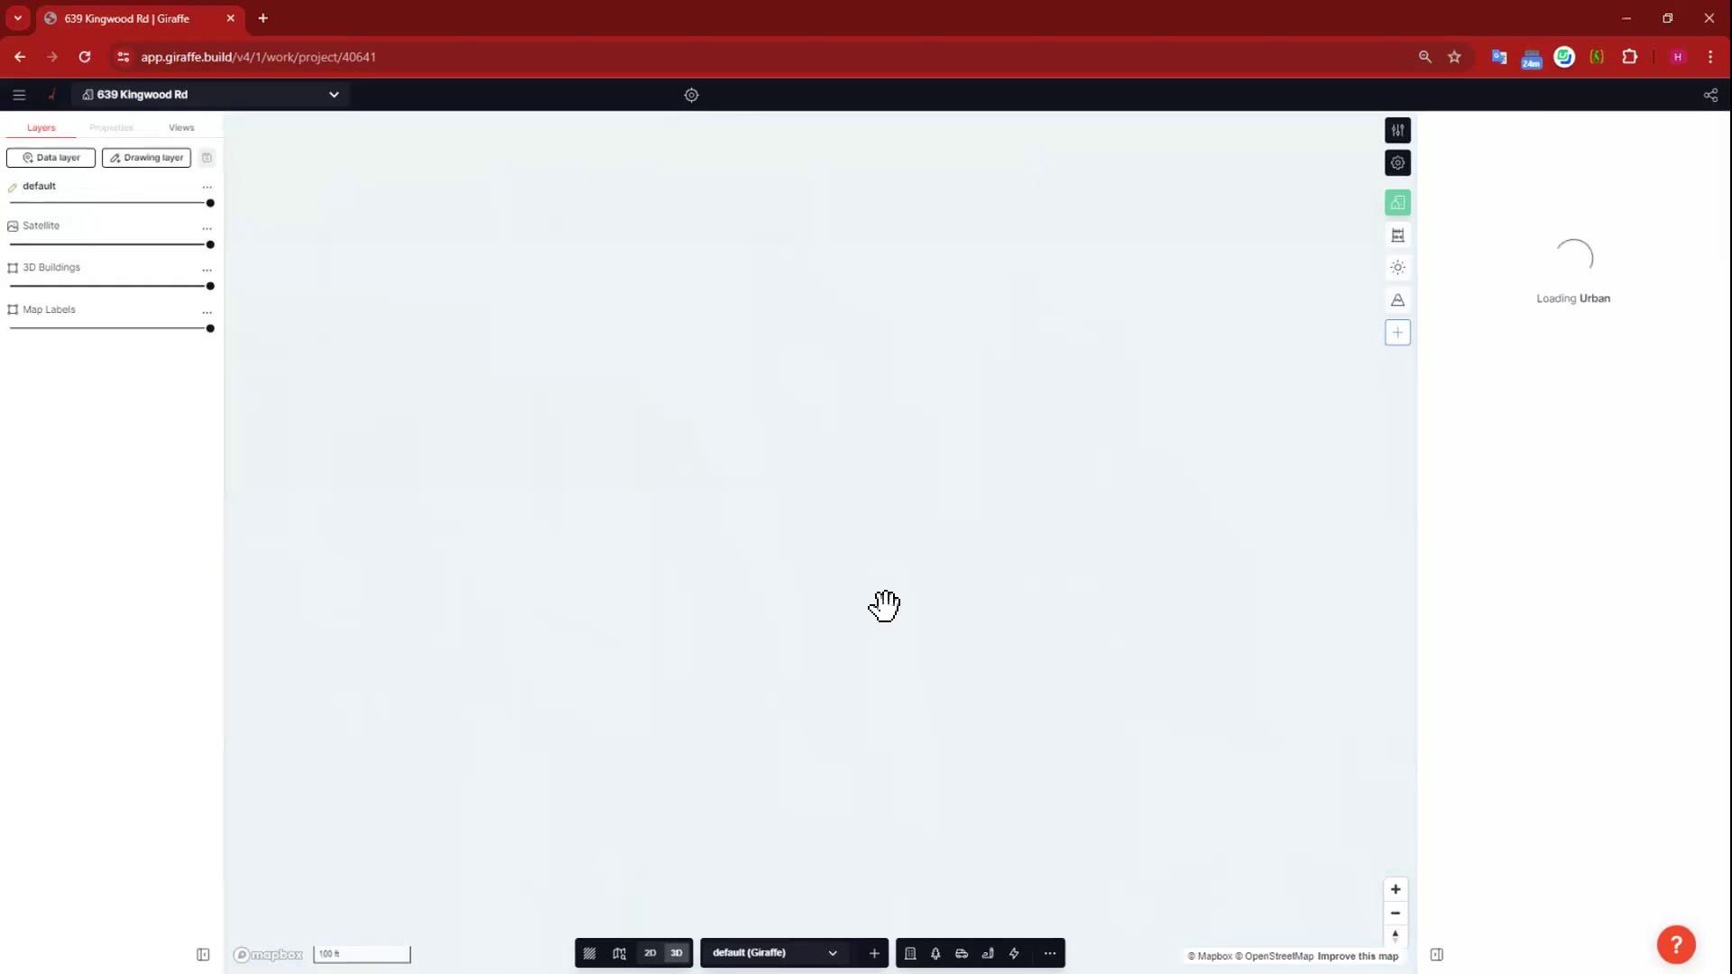
Step: Inspect the carpark beneath the townhomes at street level and select the site rectangle to list its generated features
{"action": "scroll", "coordinate": [861, 755], "scroll_direction": "up", "scroll_amount": 5}
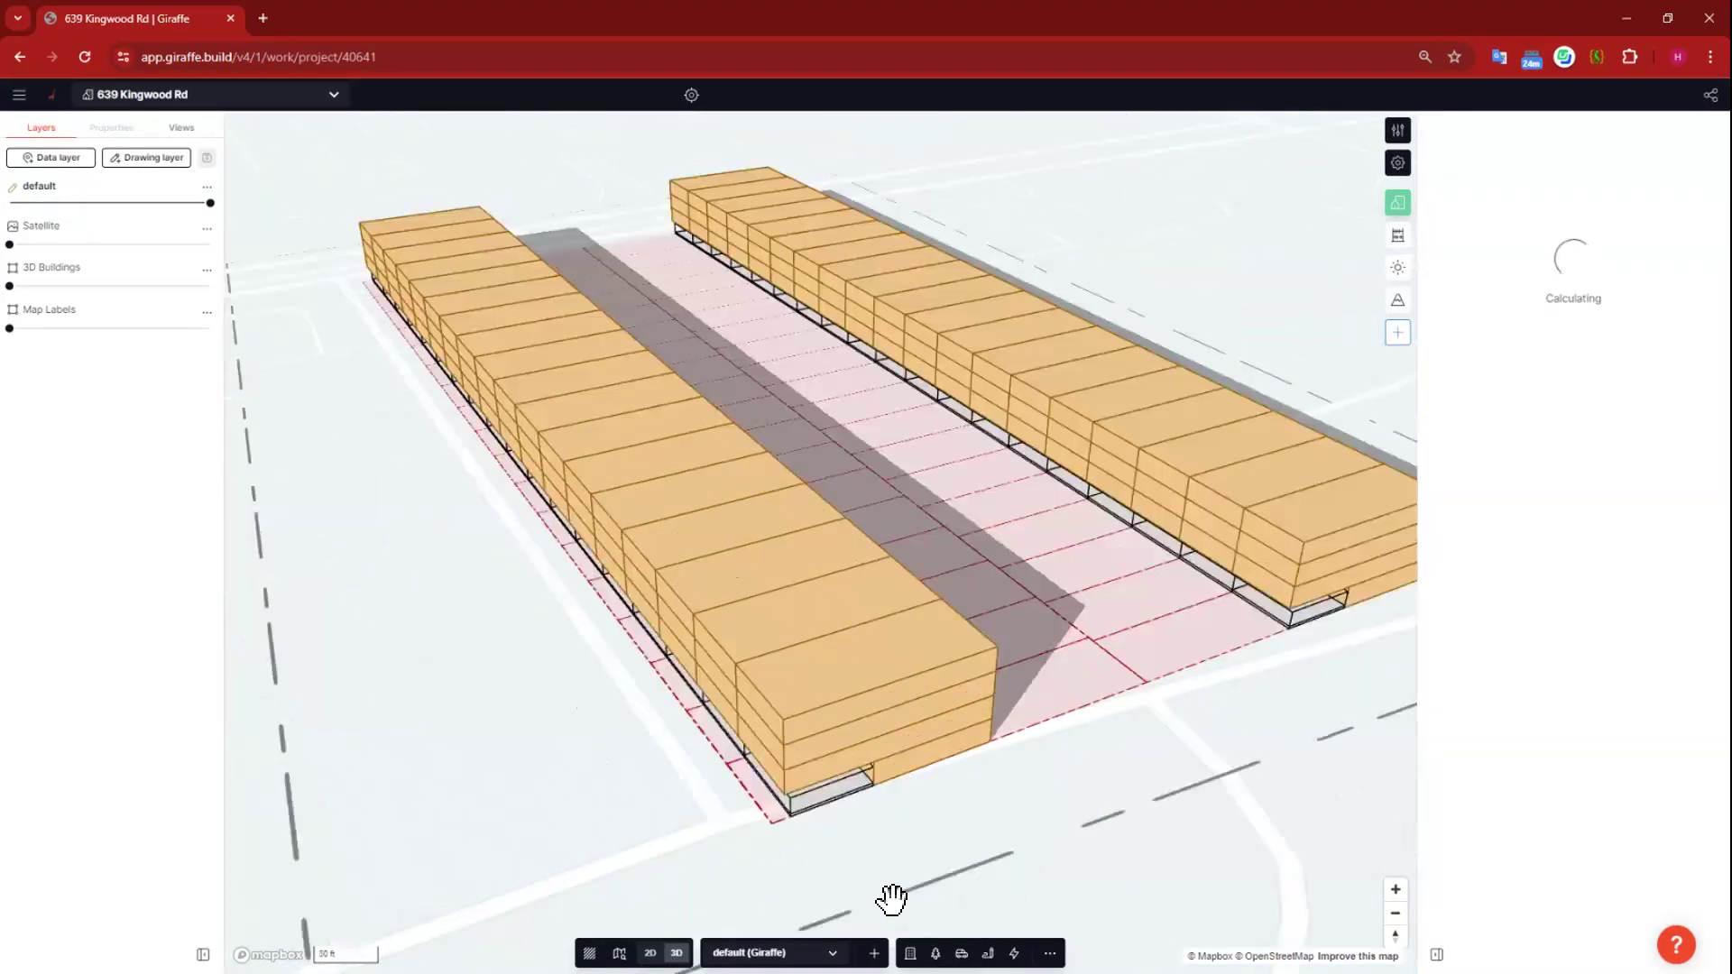
{"action": "right_click_drag", "start_coordinate": [930, 815], "coordinate": [947, 557]}
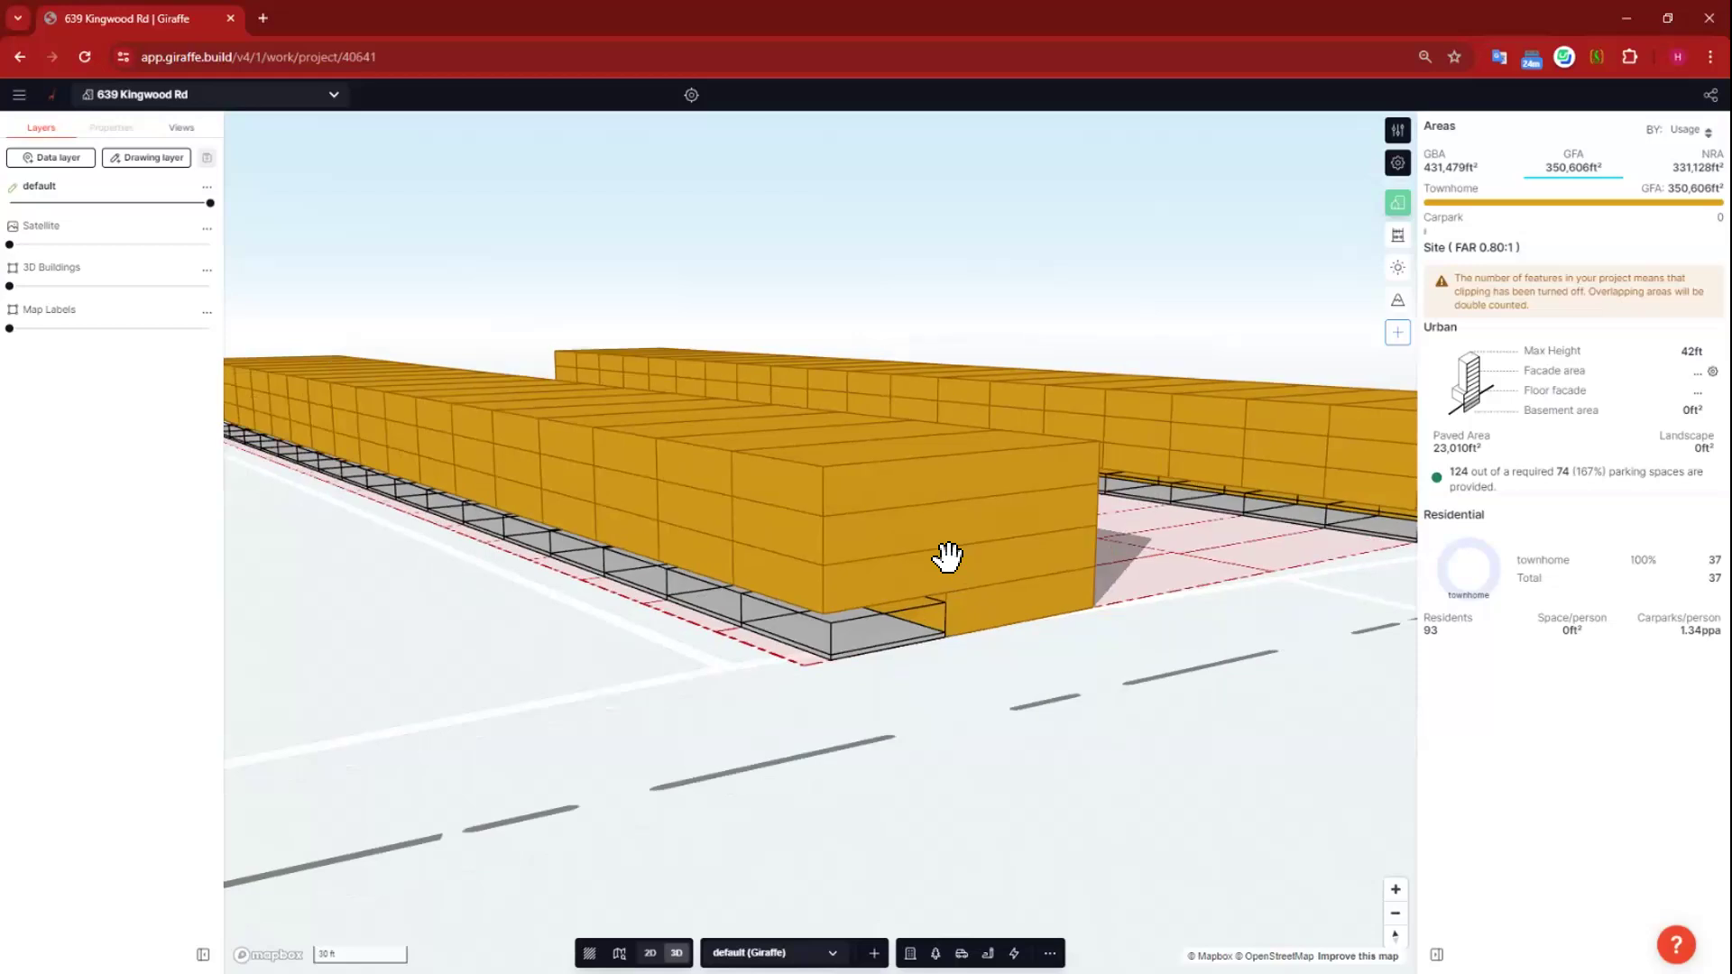
{"action": "left_click", "coordinate": [877, 530]}
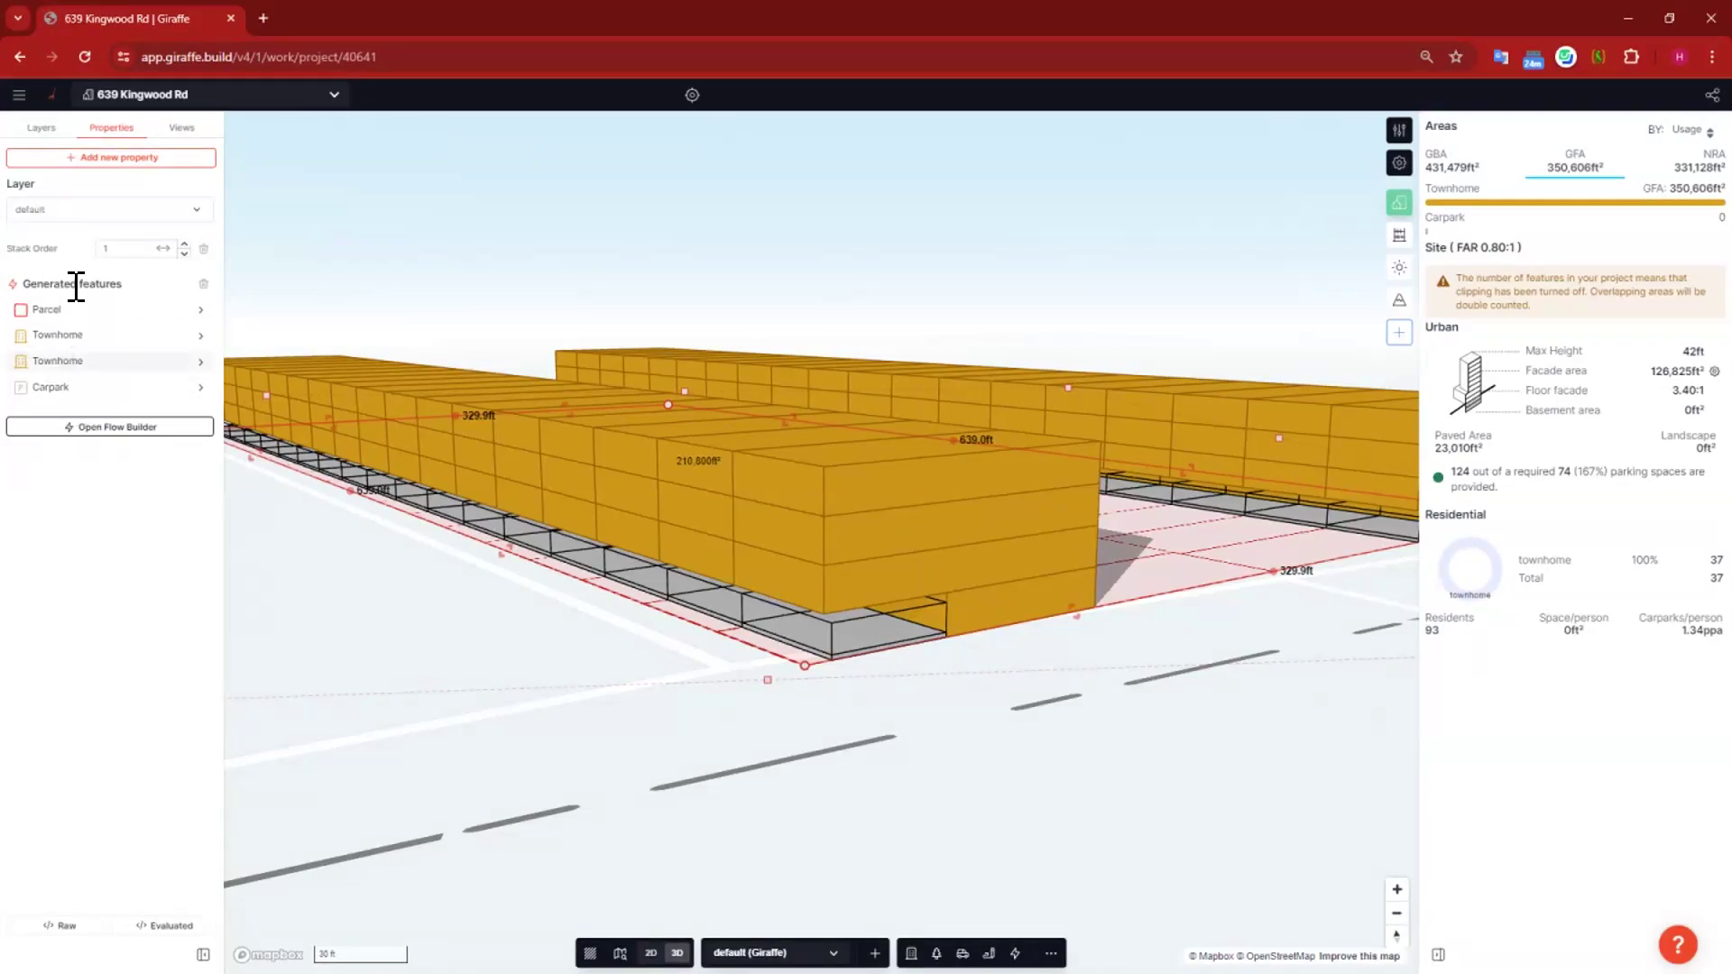
Step: Examine the flow from Subdivide Lots through the edge selectors and offset lines to the Townhome and Carpark outputs
{"action": "left_click", "coordinate": [84, 424]}
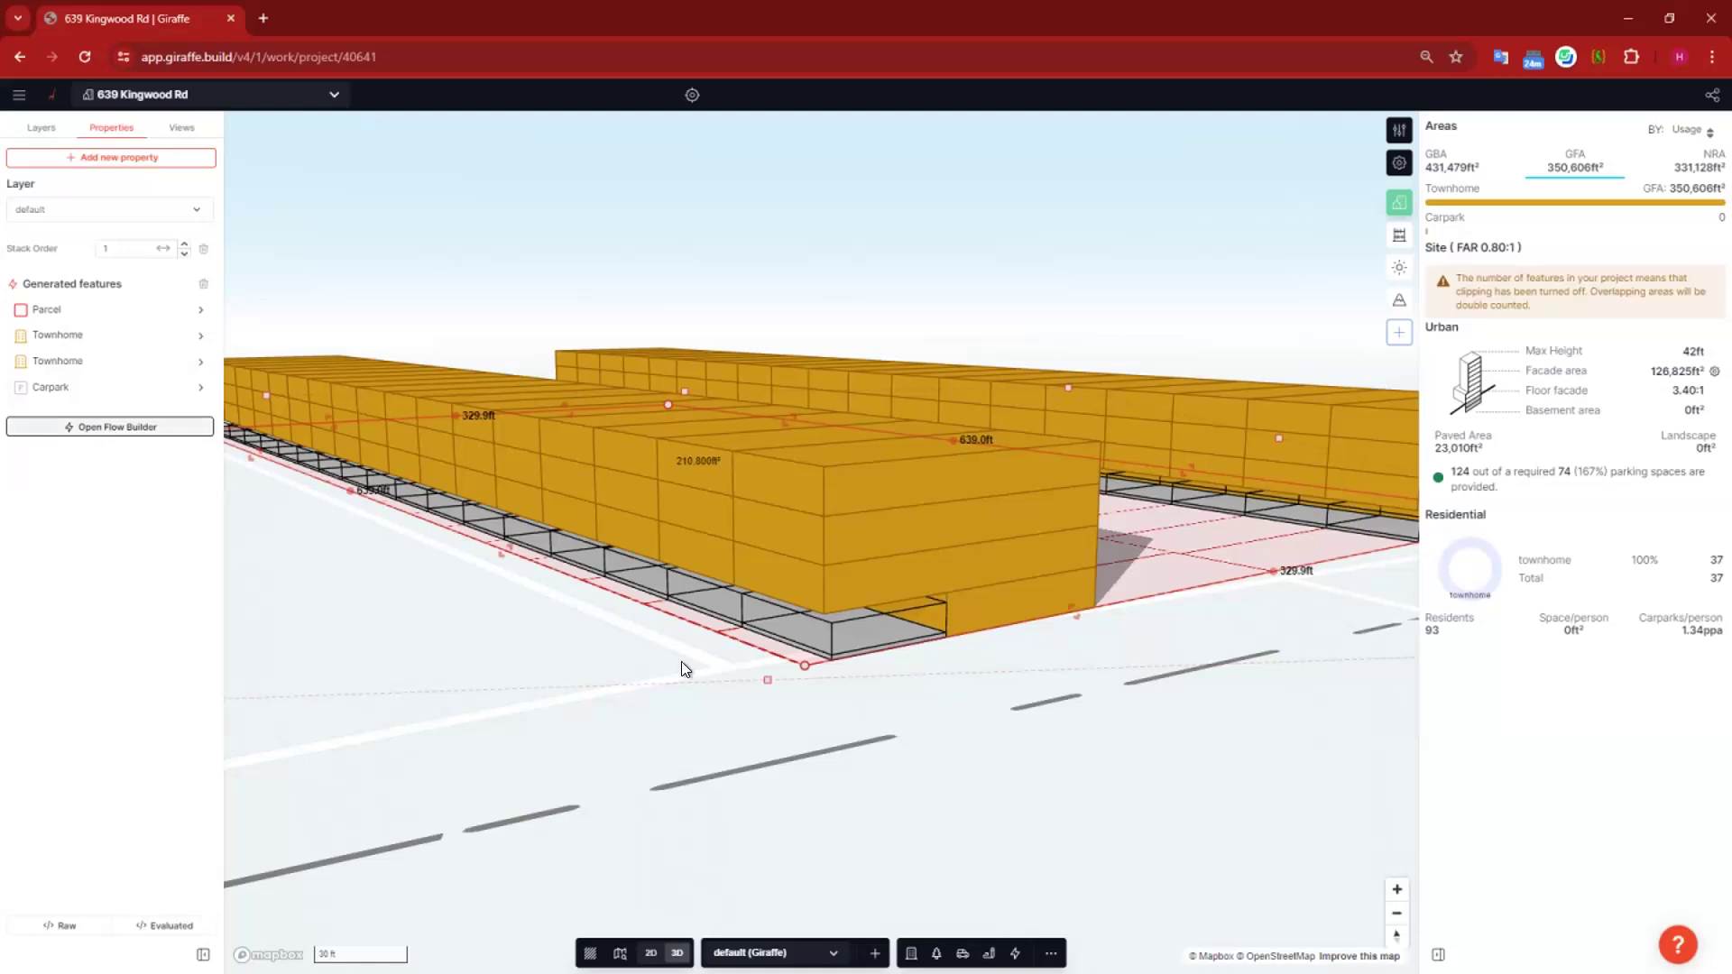
{"action": "left_click_drag", "start_coordinate": [1374, 779], "coordinate": [1236, 354]}
{"action": "left_click_drag", "start_coordinate": [1443, 767], "coordinate": [957, 410]}
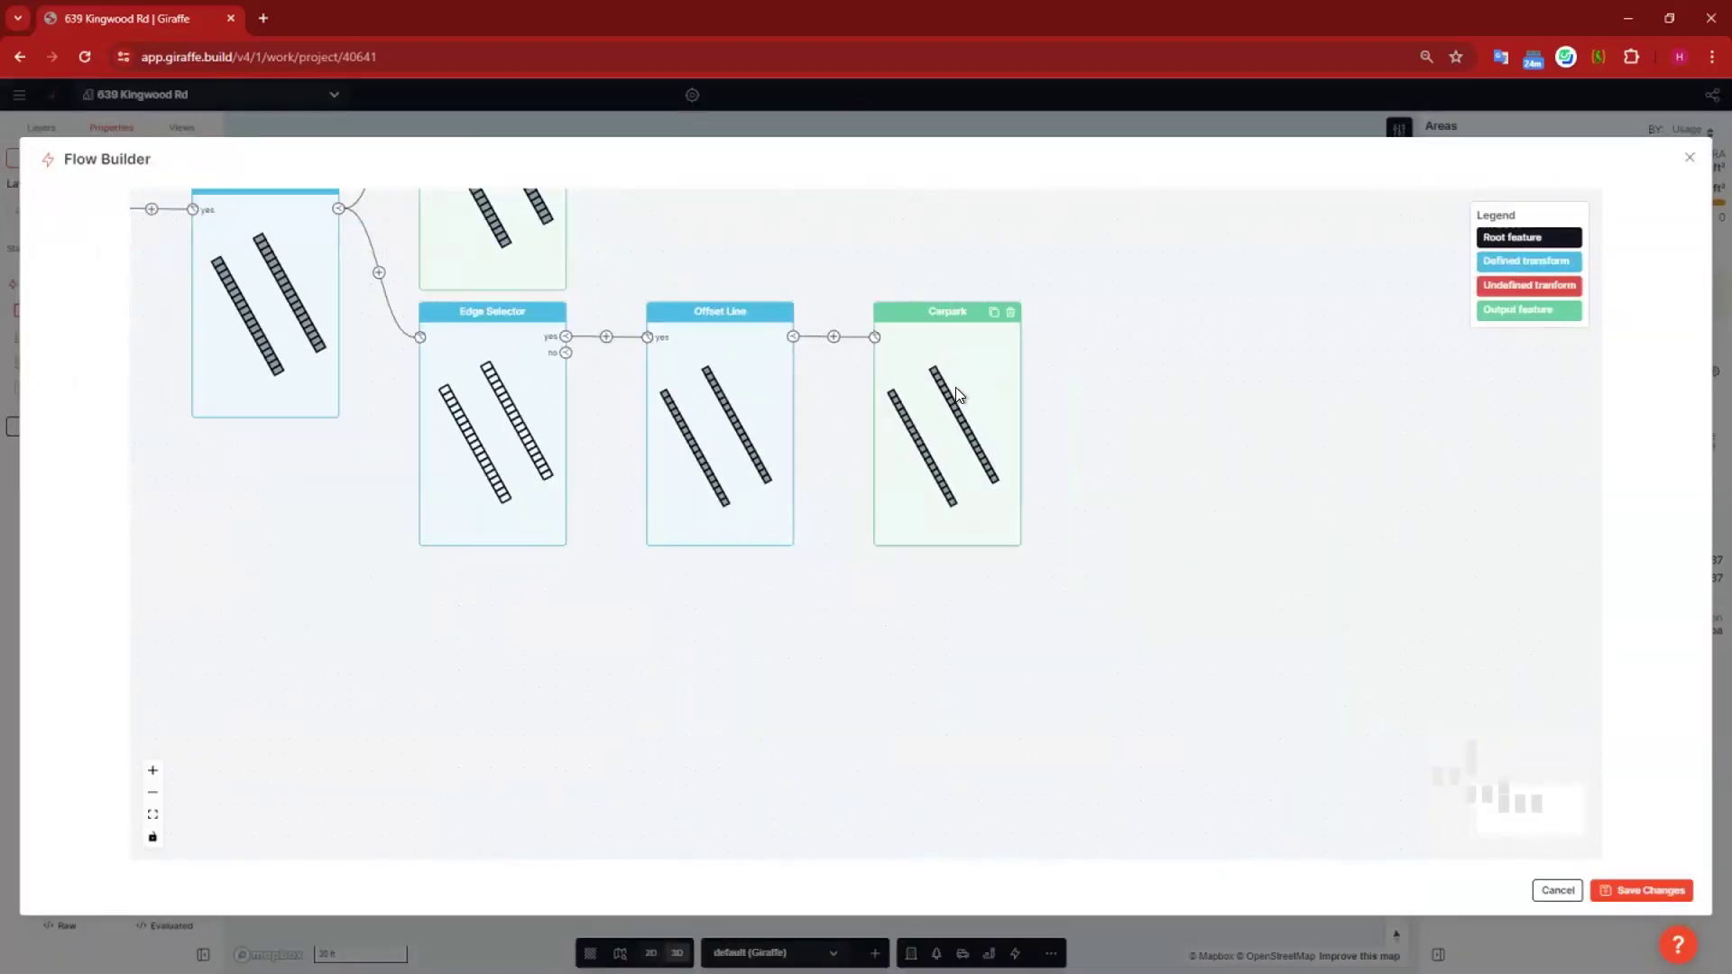
{"action": "left_click", "coordinate": [1686, 161]}
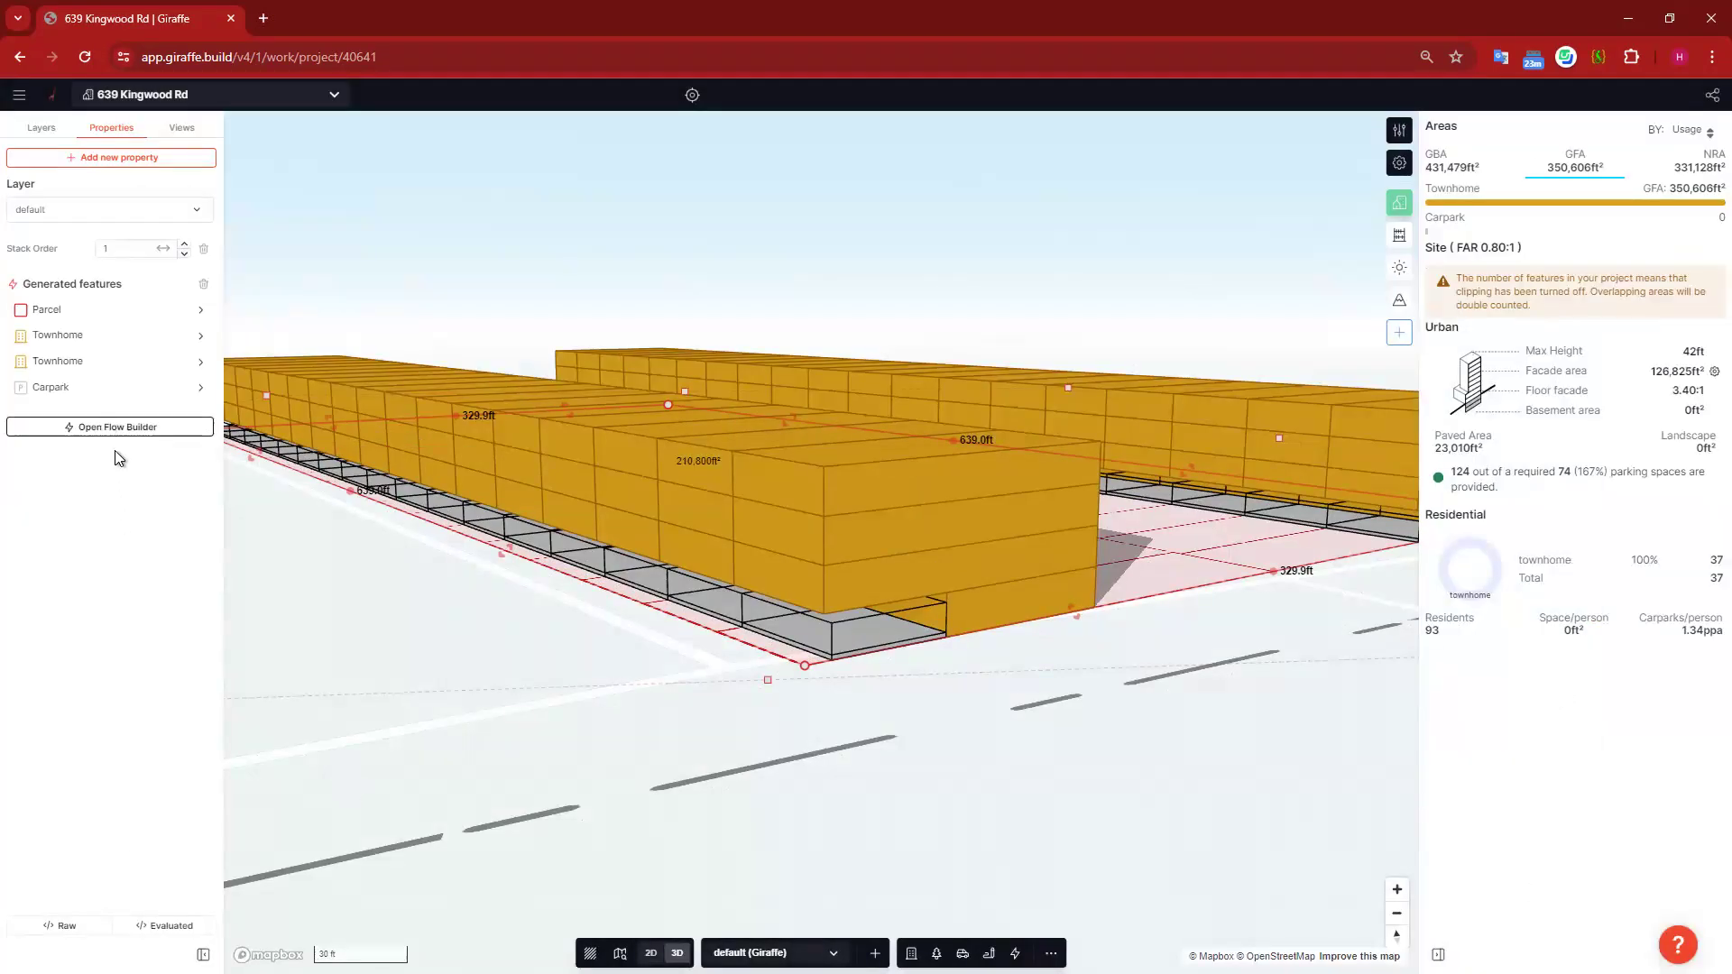
{"action": "left_click", "coordinate": [101, 426]}
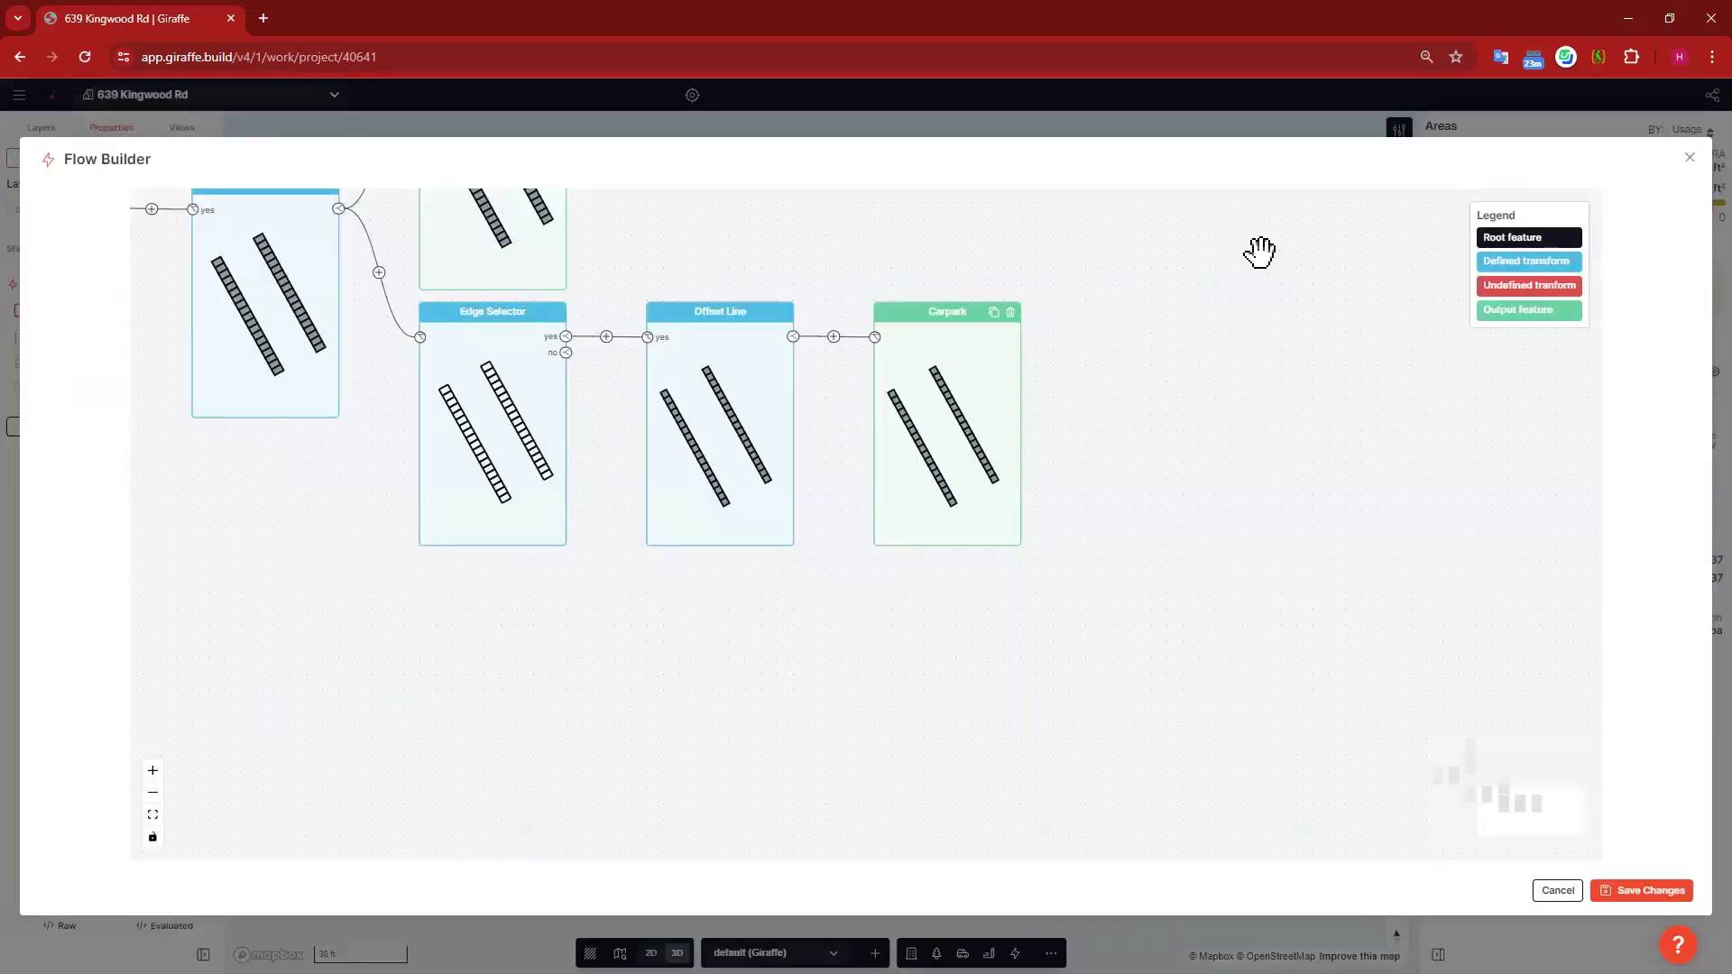
{"action": "left_click_drag", "start_coordinate": [563, 194], "coordinate": [580, 547]}
{"action": "left_click_drag", "start_coordinate": [149, 270], "coordinate": [502, 509]}
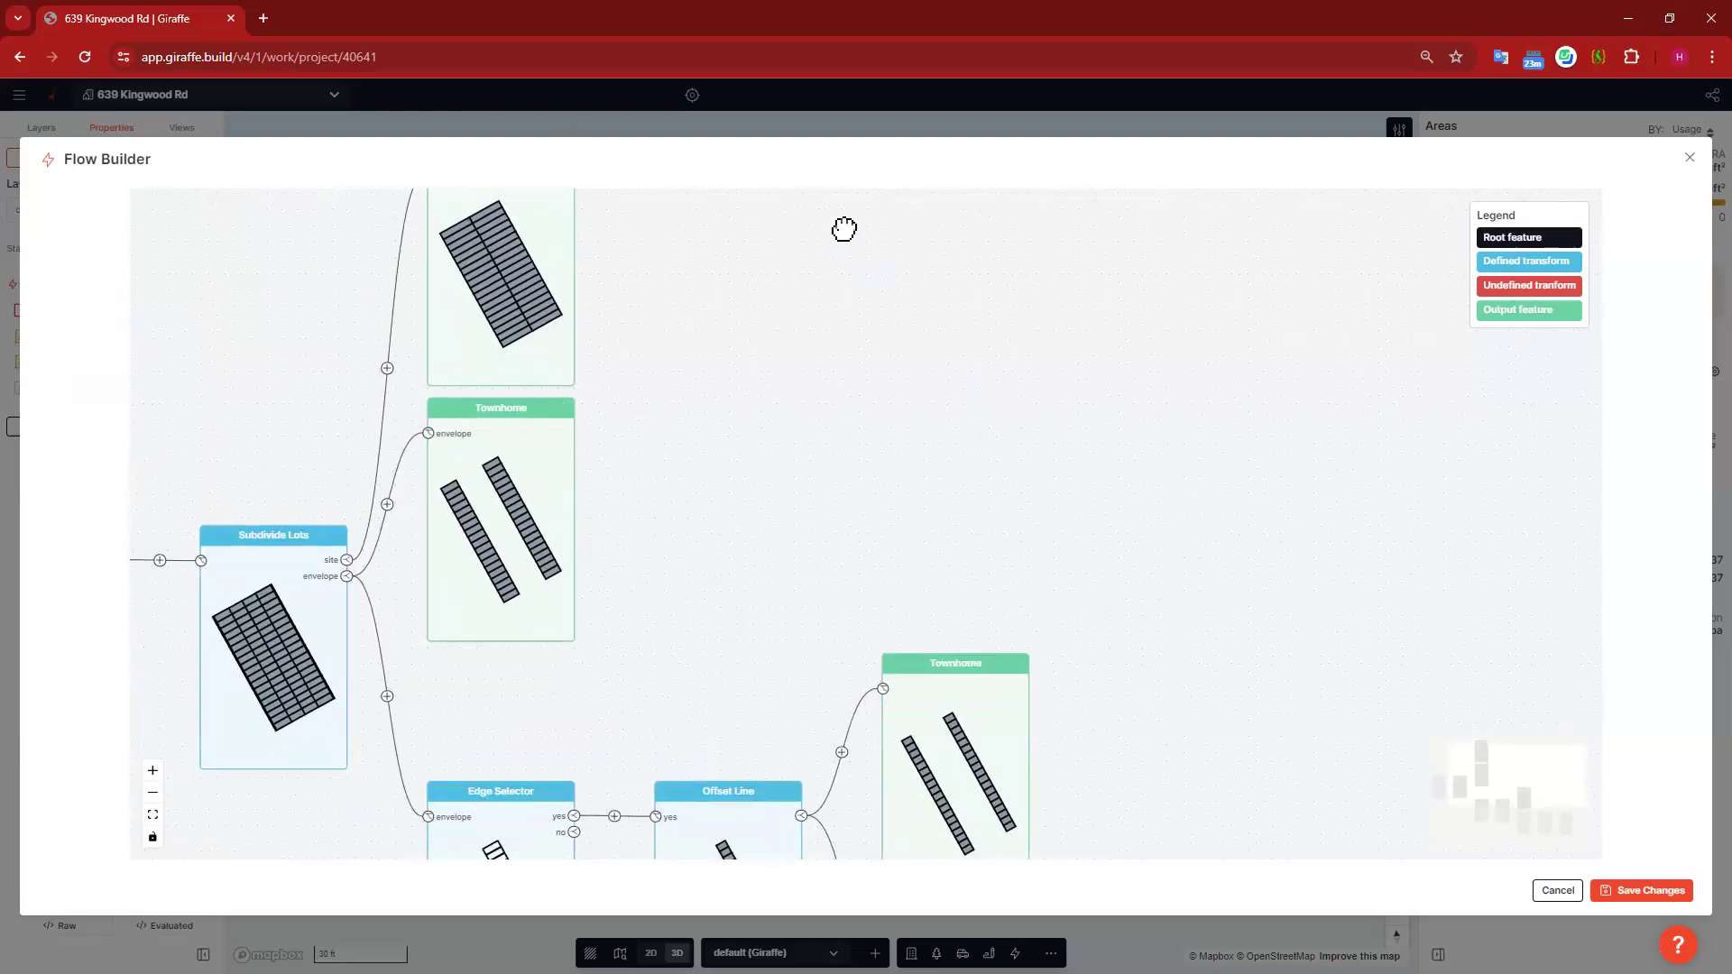
{"action": "left_click_drag", "start_coordinate": [1200, 578], "coordinate": [907, 190]}
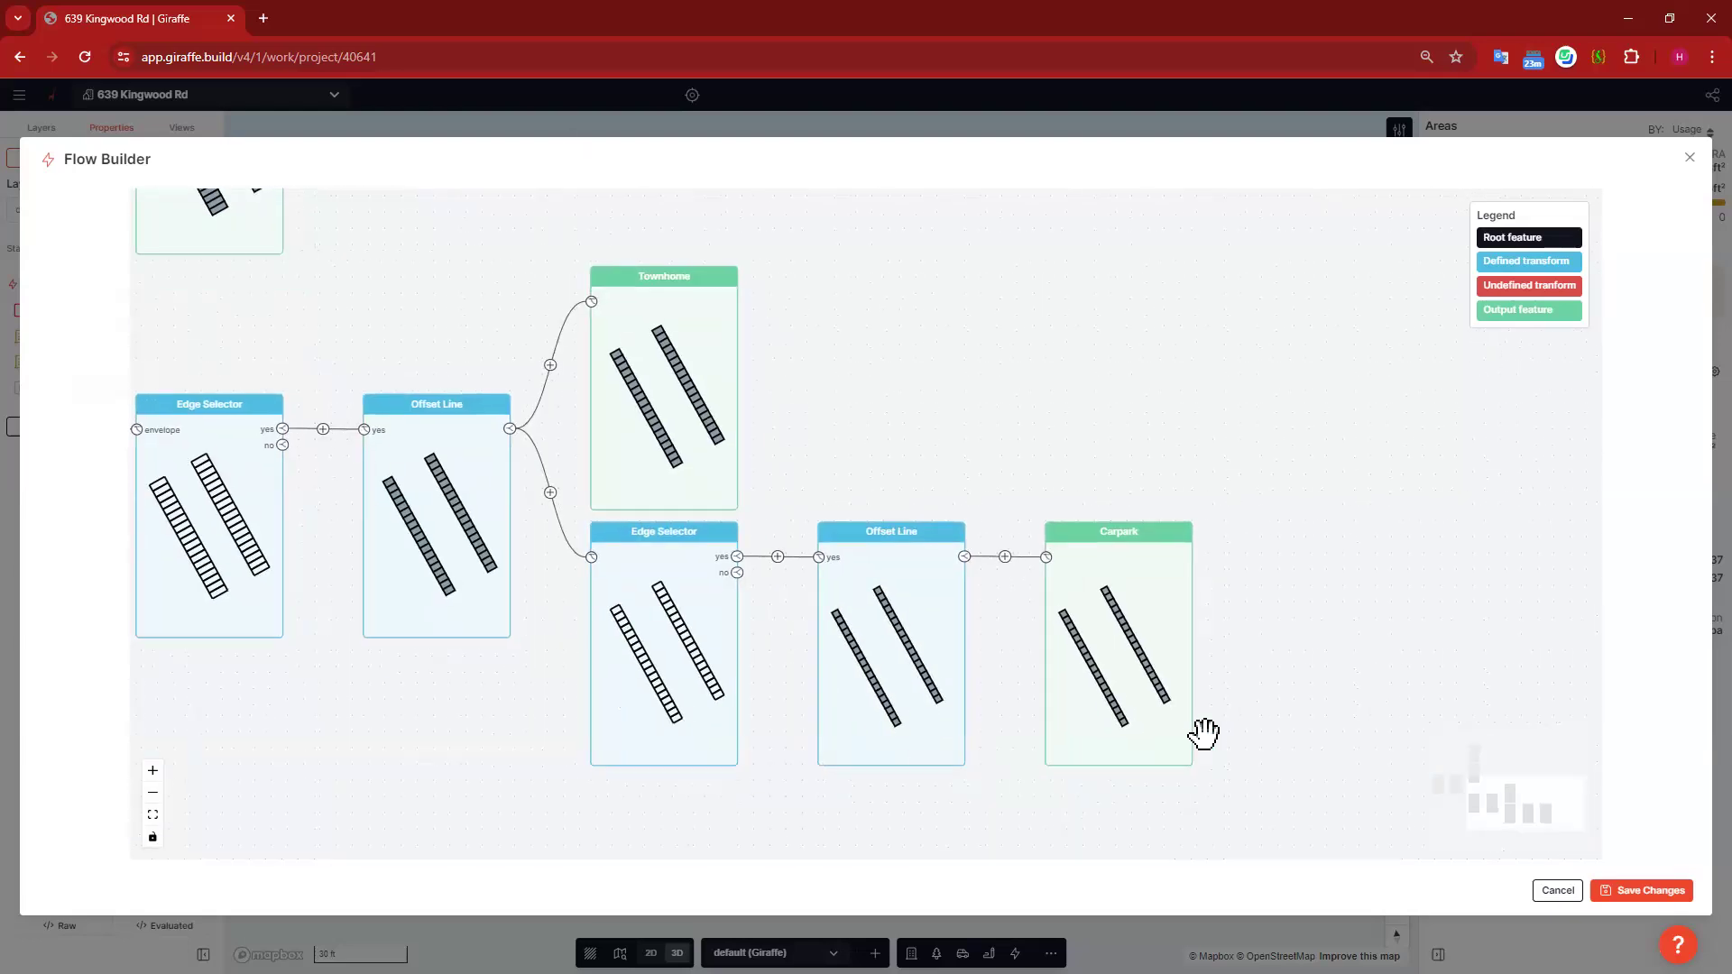
{"action": "left_click", "coordinate": [1690, 162]}
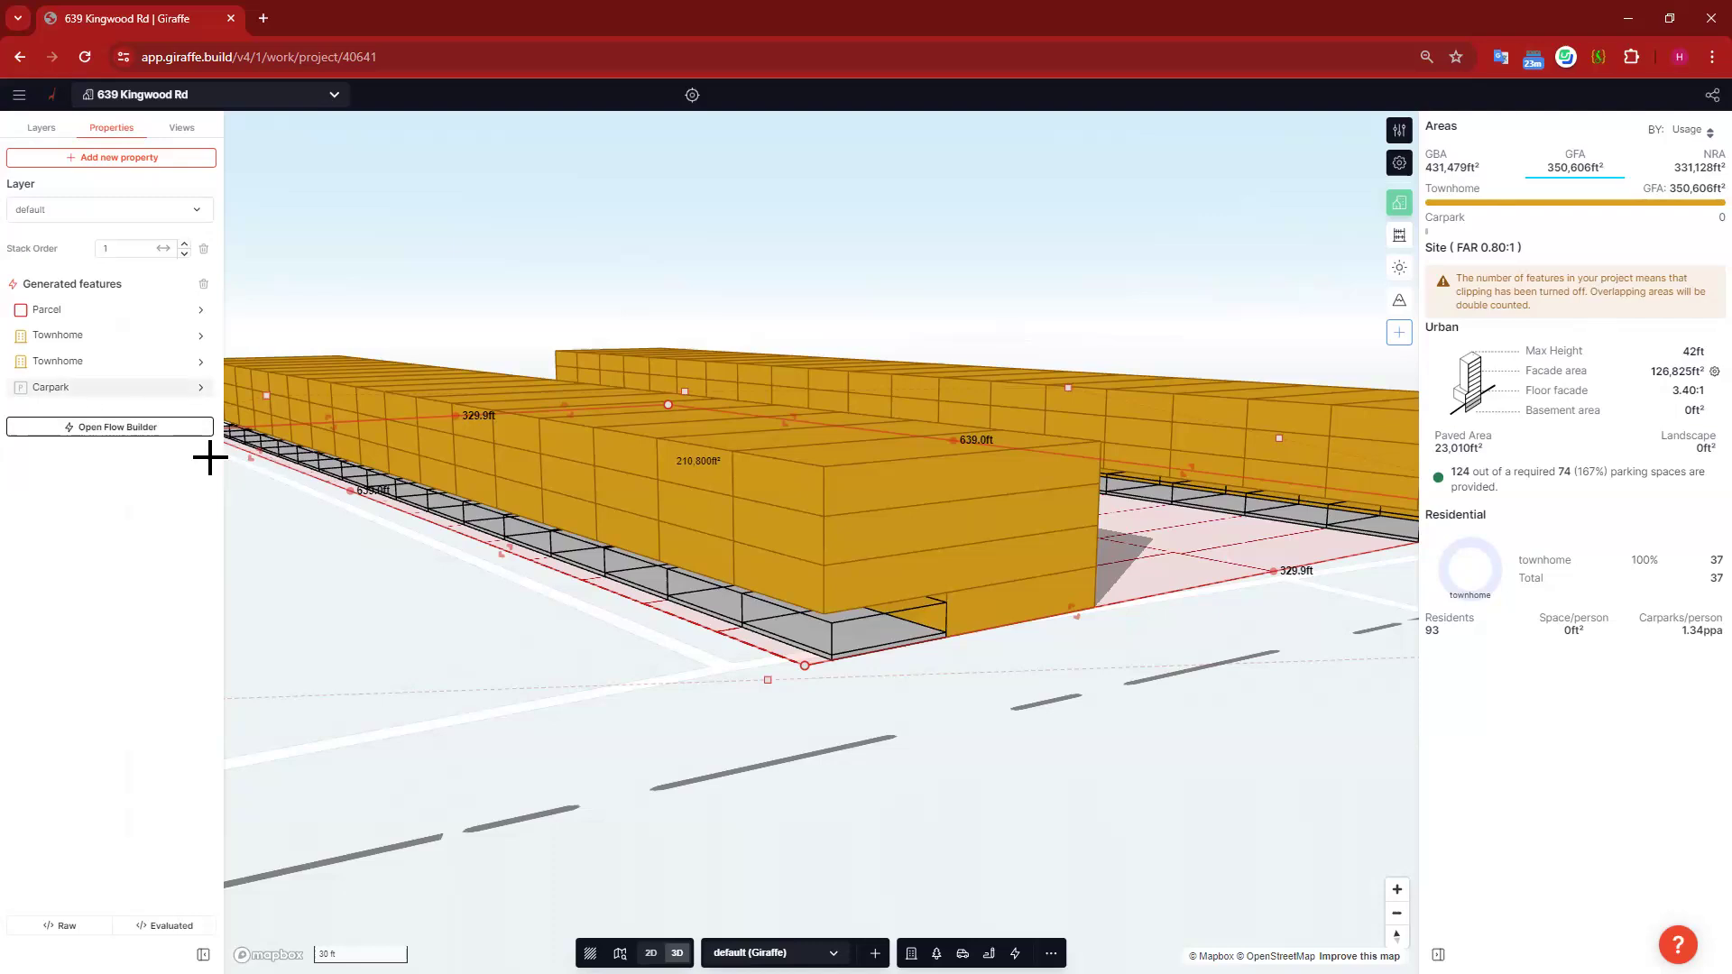
Step: Add a Floor to Floor property to the Carpark output and set it to 11 ft
{"action": "left_click", "coordinate": [50, 387]}
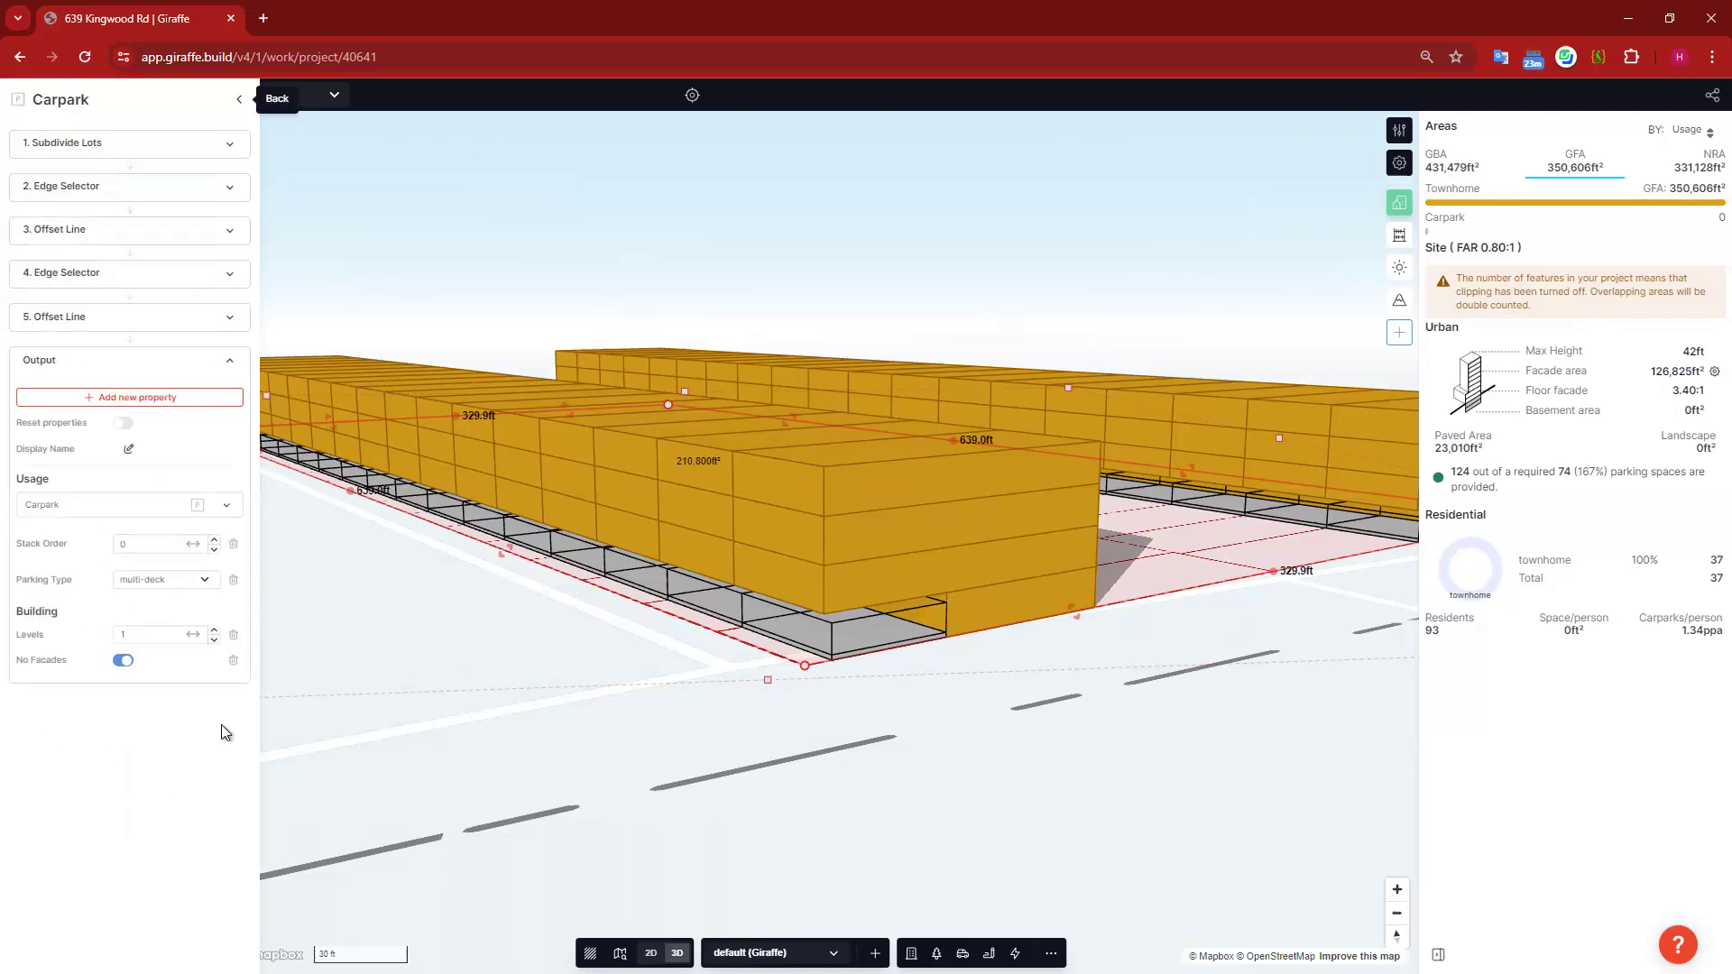
{"action": "left_click", "coordinate": [154, 396]}
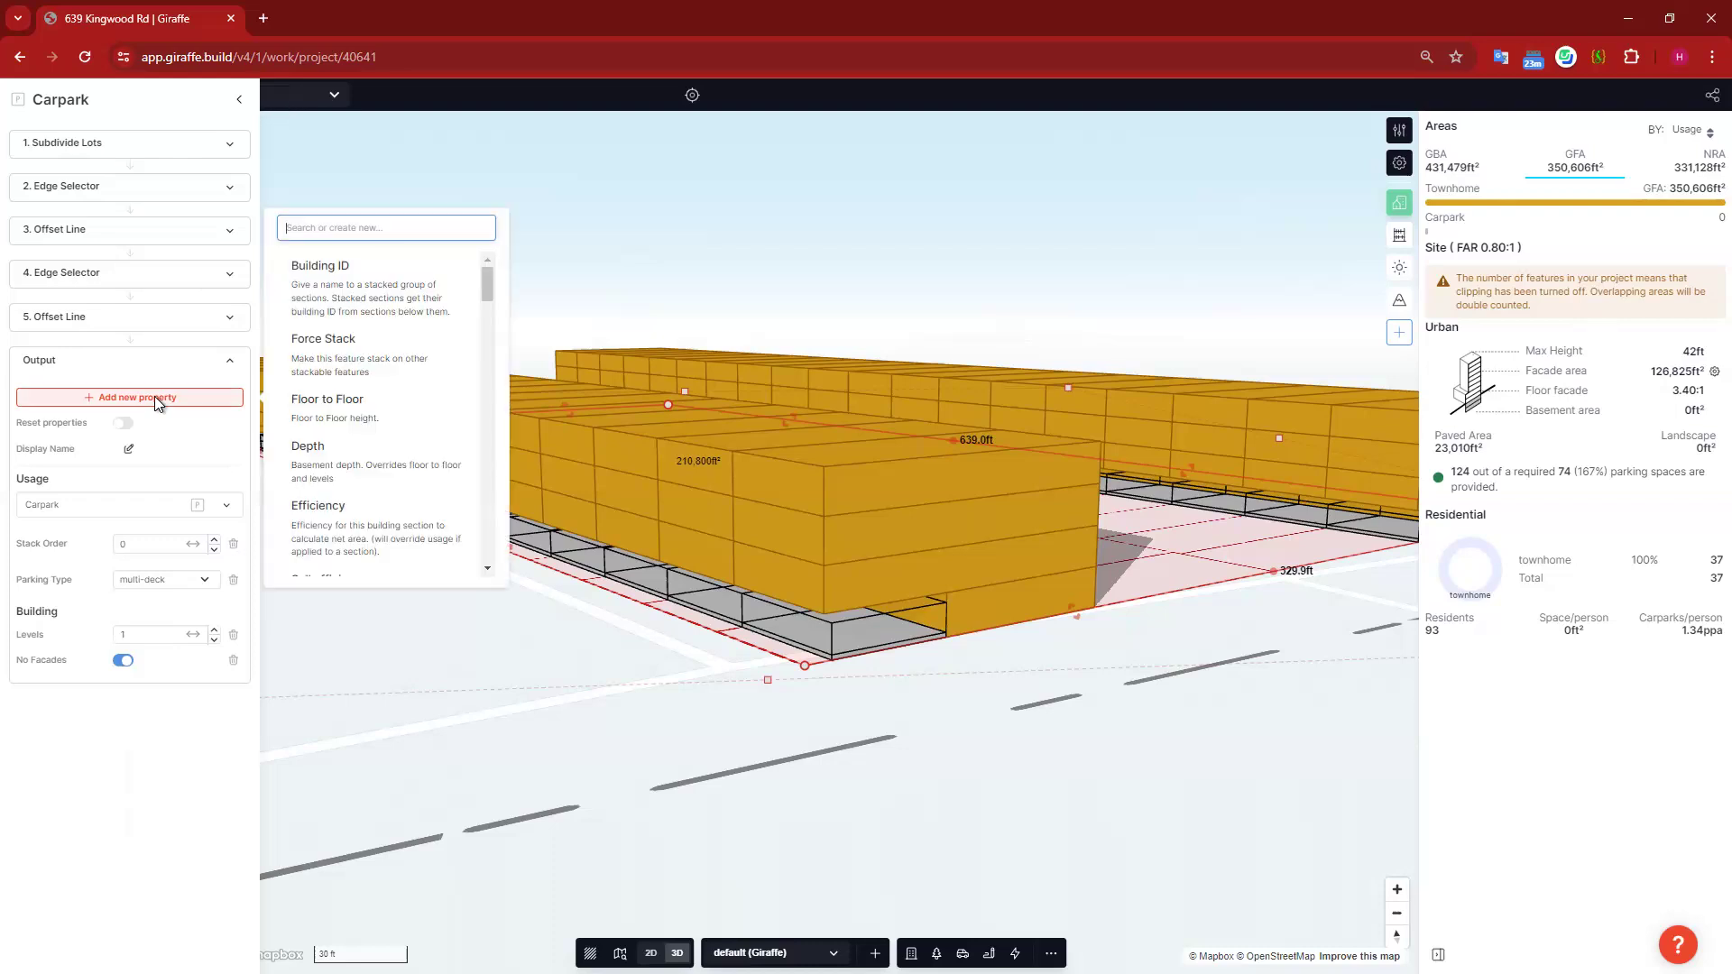
{"action": "type", "text": "flo"}
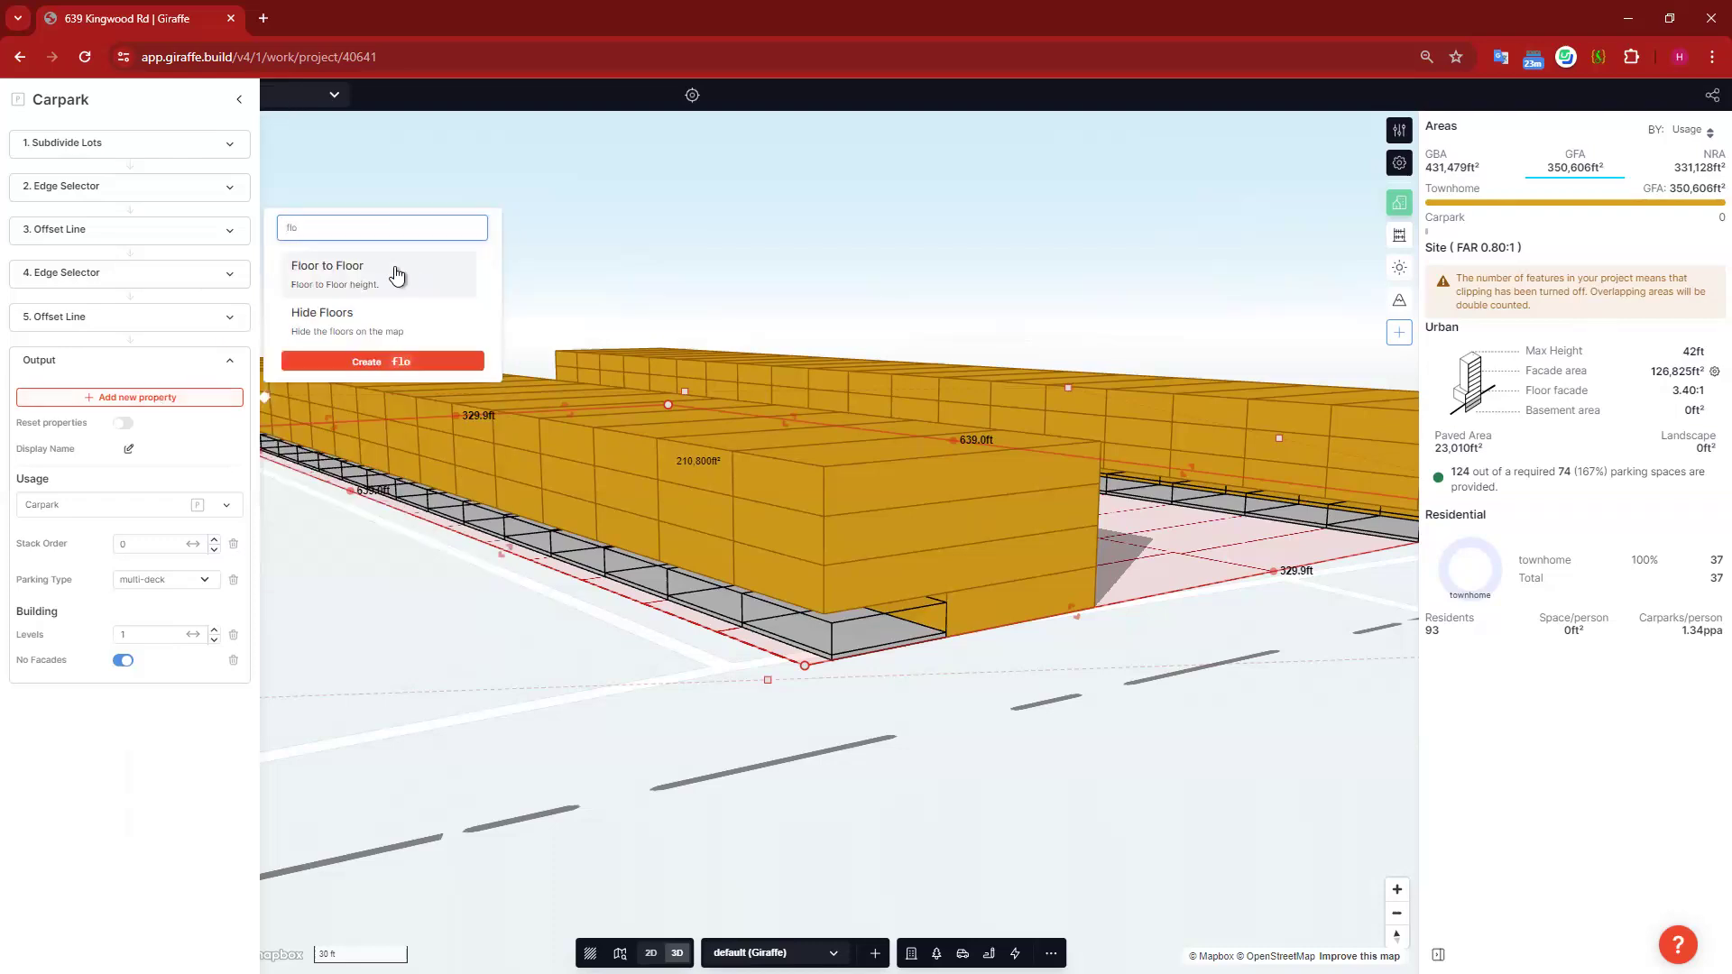
{"action": "key", "text": "Return"}
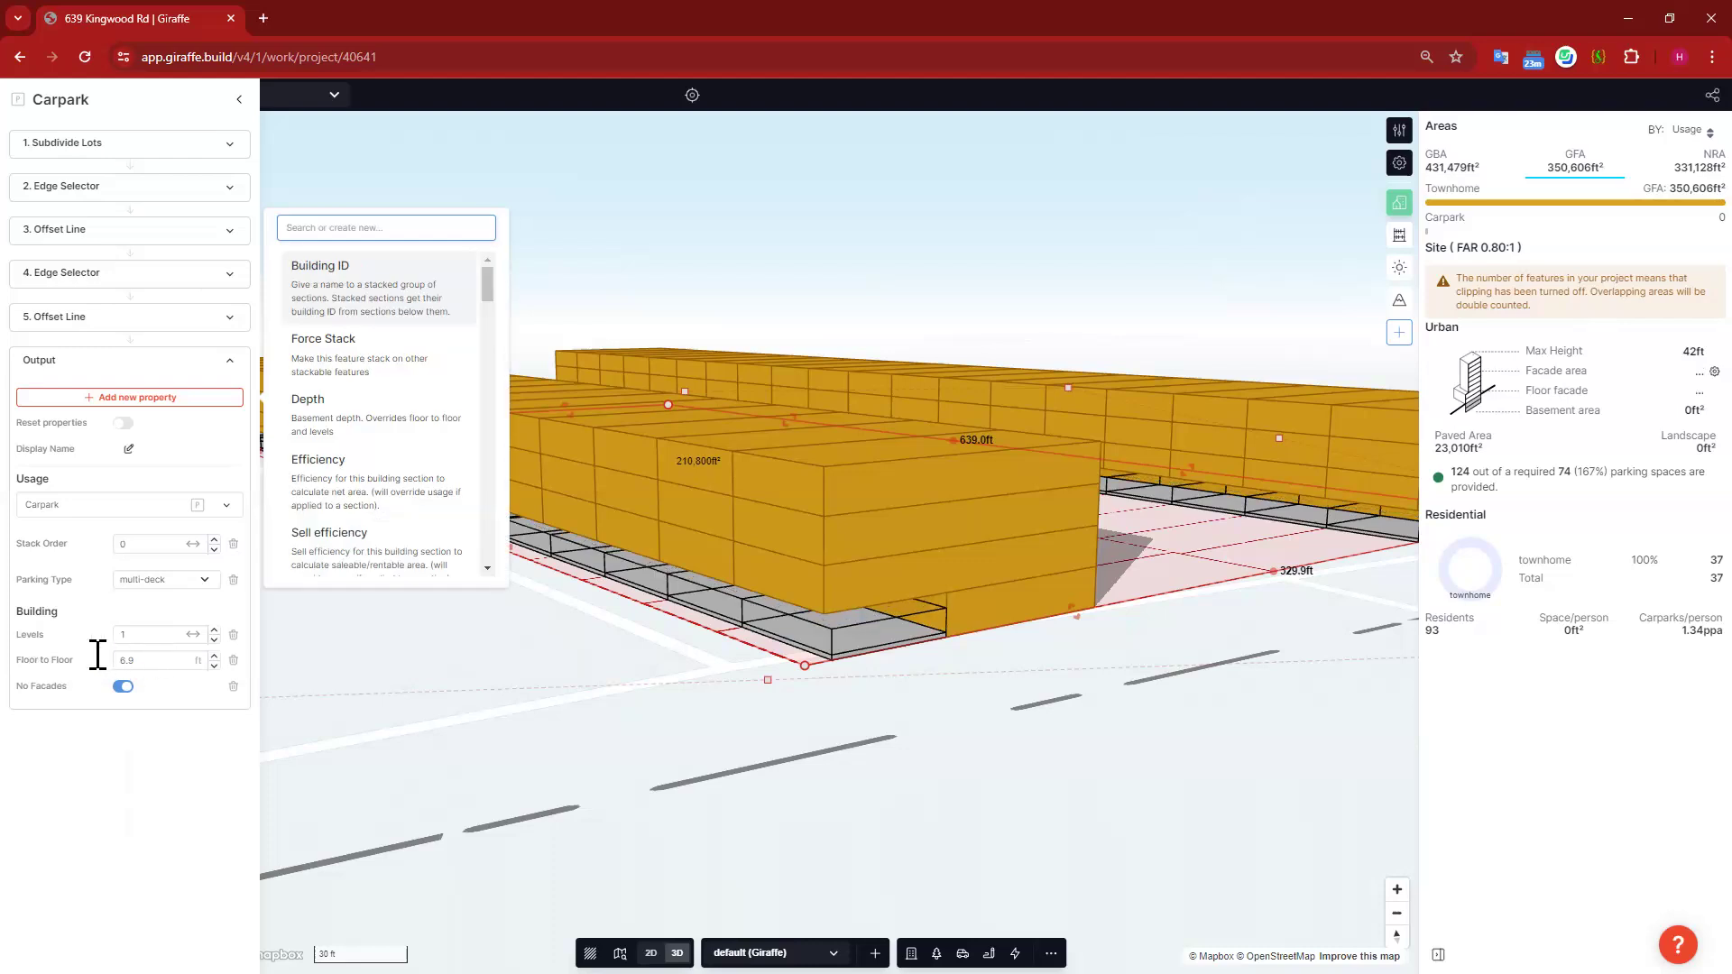
{"action": "left_click", "coordinate": [120, 661]}
{"action": "key", "text": "BackSpace"}
{"action": "type", "text": "11"}
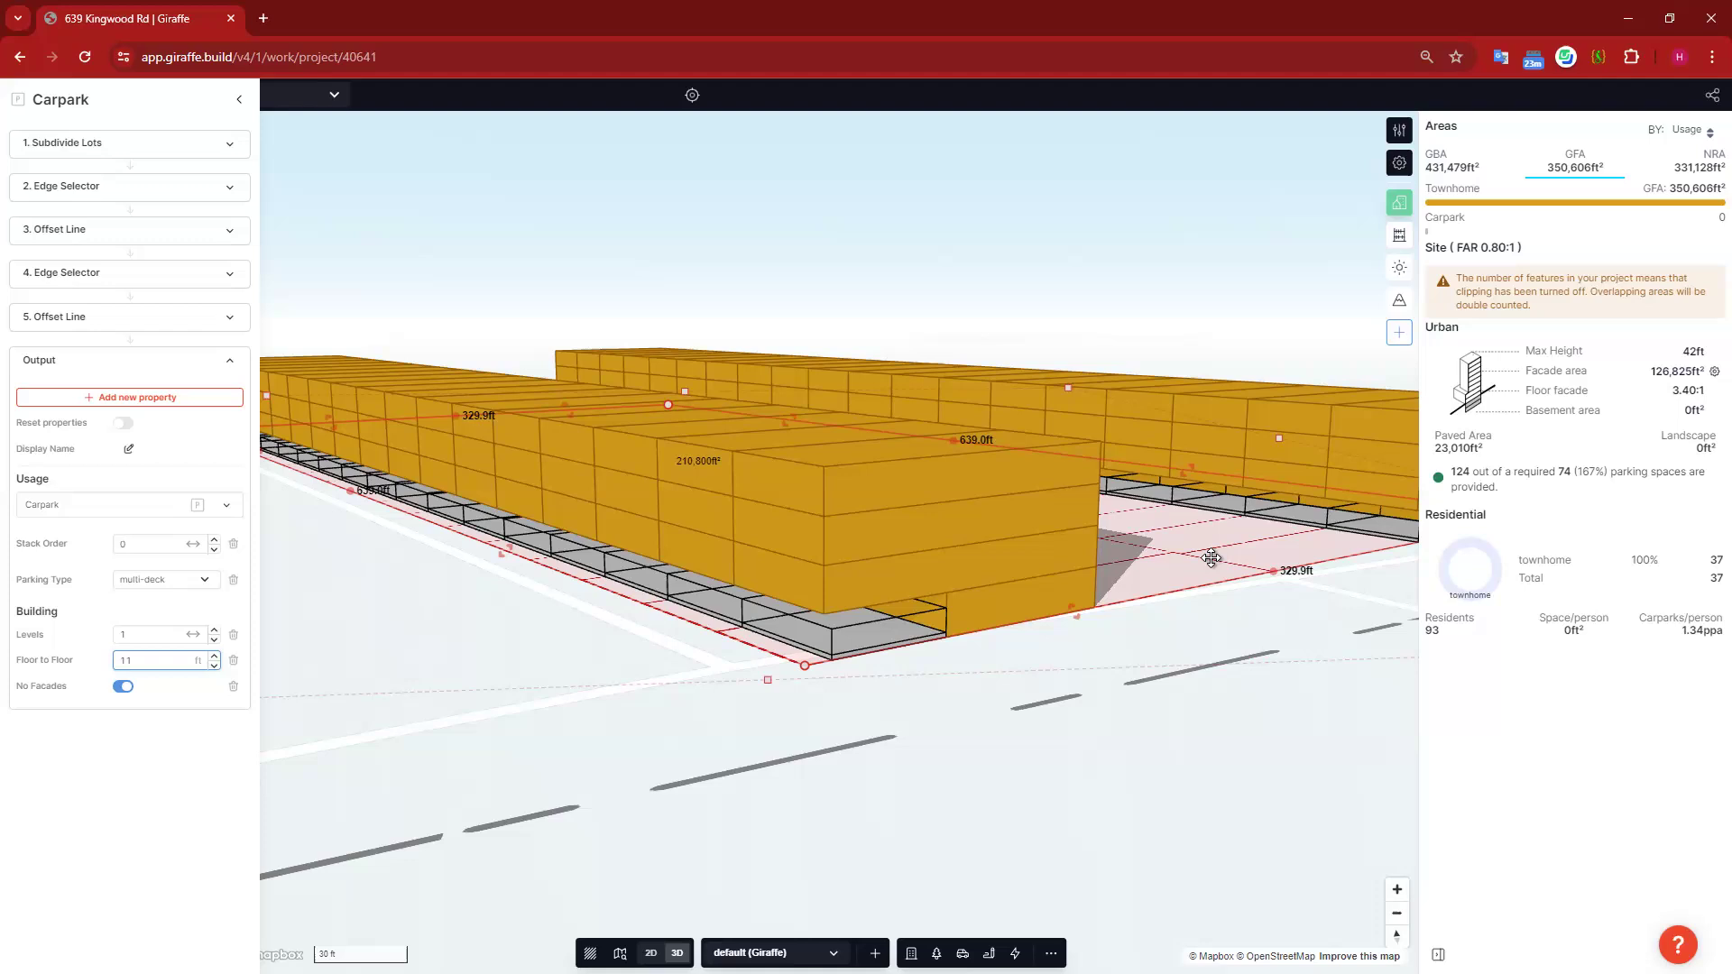
{"action": "left_click", "coordinate": [168, 778]}
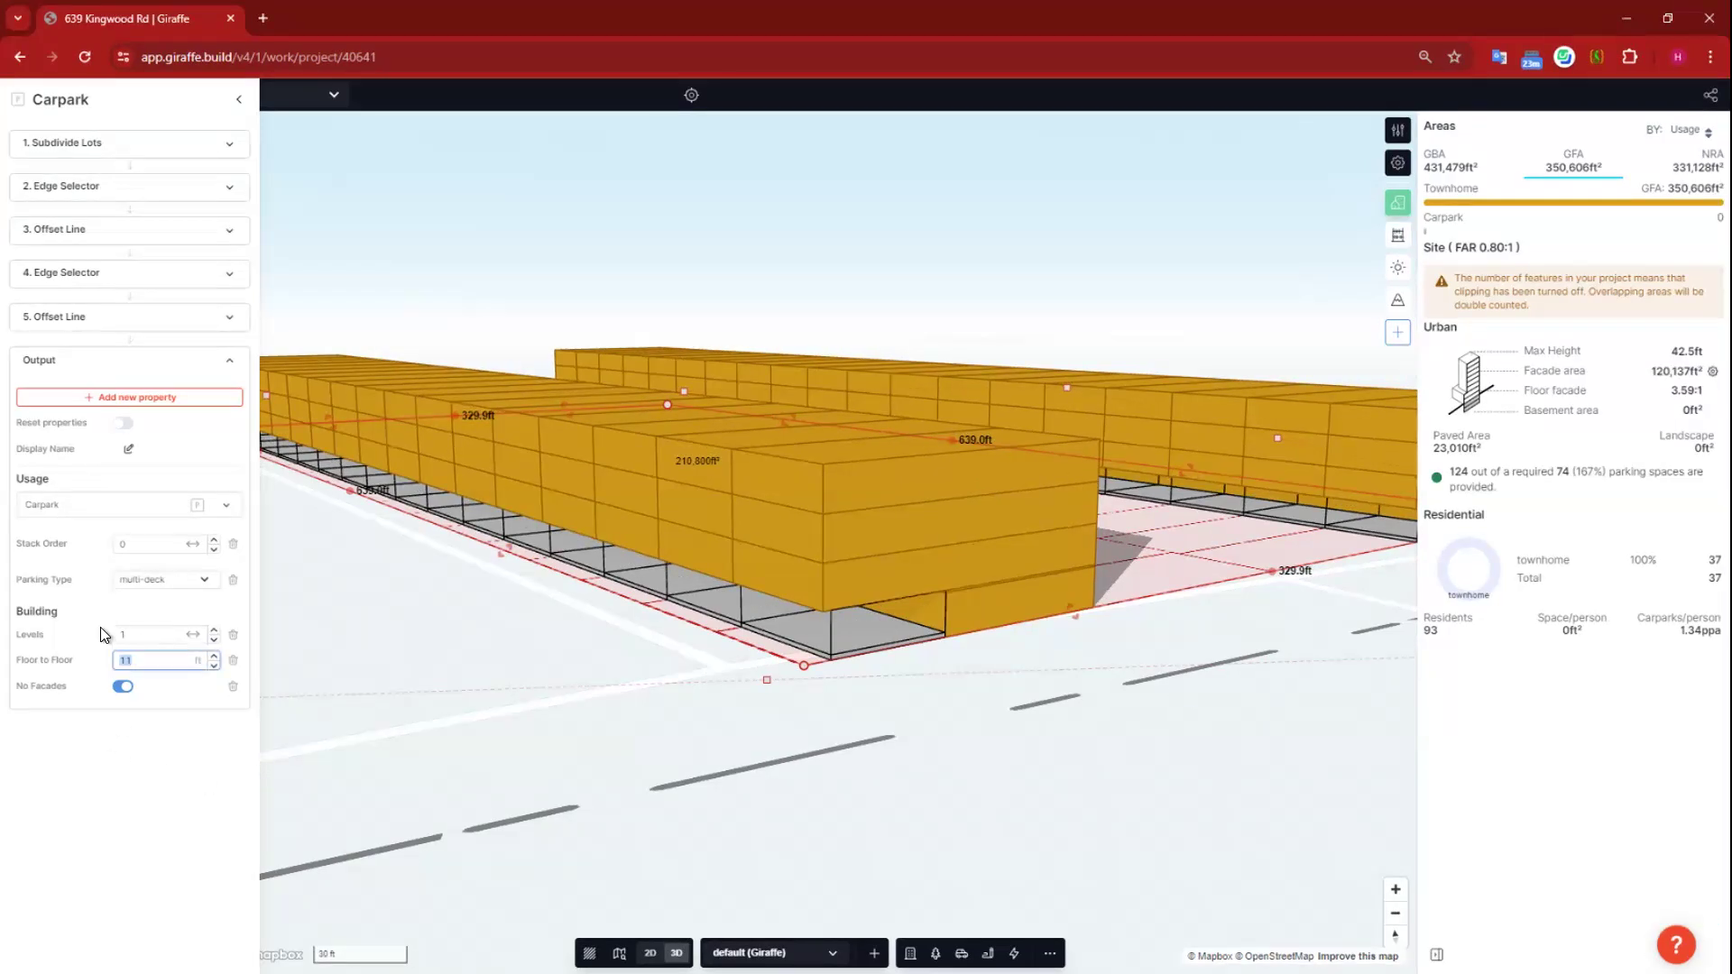
Step: Check the floor-to-floor height defined for the Townhome usage
{"action": "left_click", "coordinate": [1307, 653]}
{"action": "left_click", "coordinate": [1397, 131]}
{"action": "left_click", "coordinate": [1454, 107]}
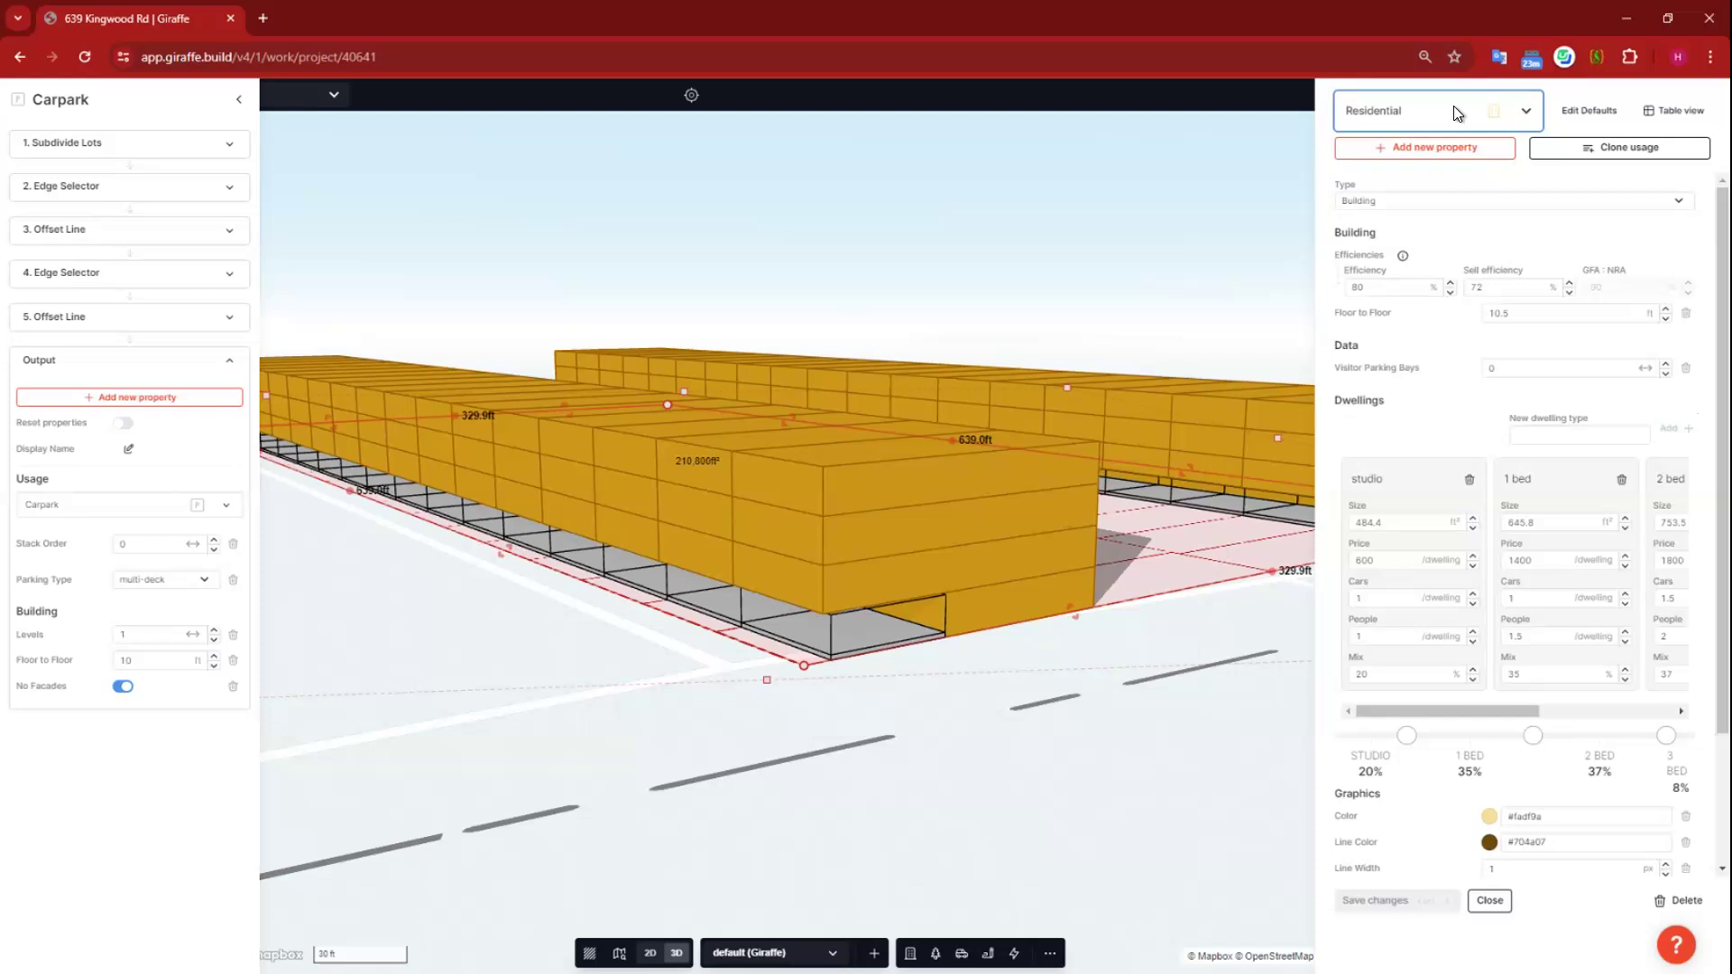
{"action": "type", "text": "tow"}
{"action": "left_click", "coordinate": [1470, 180]}
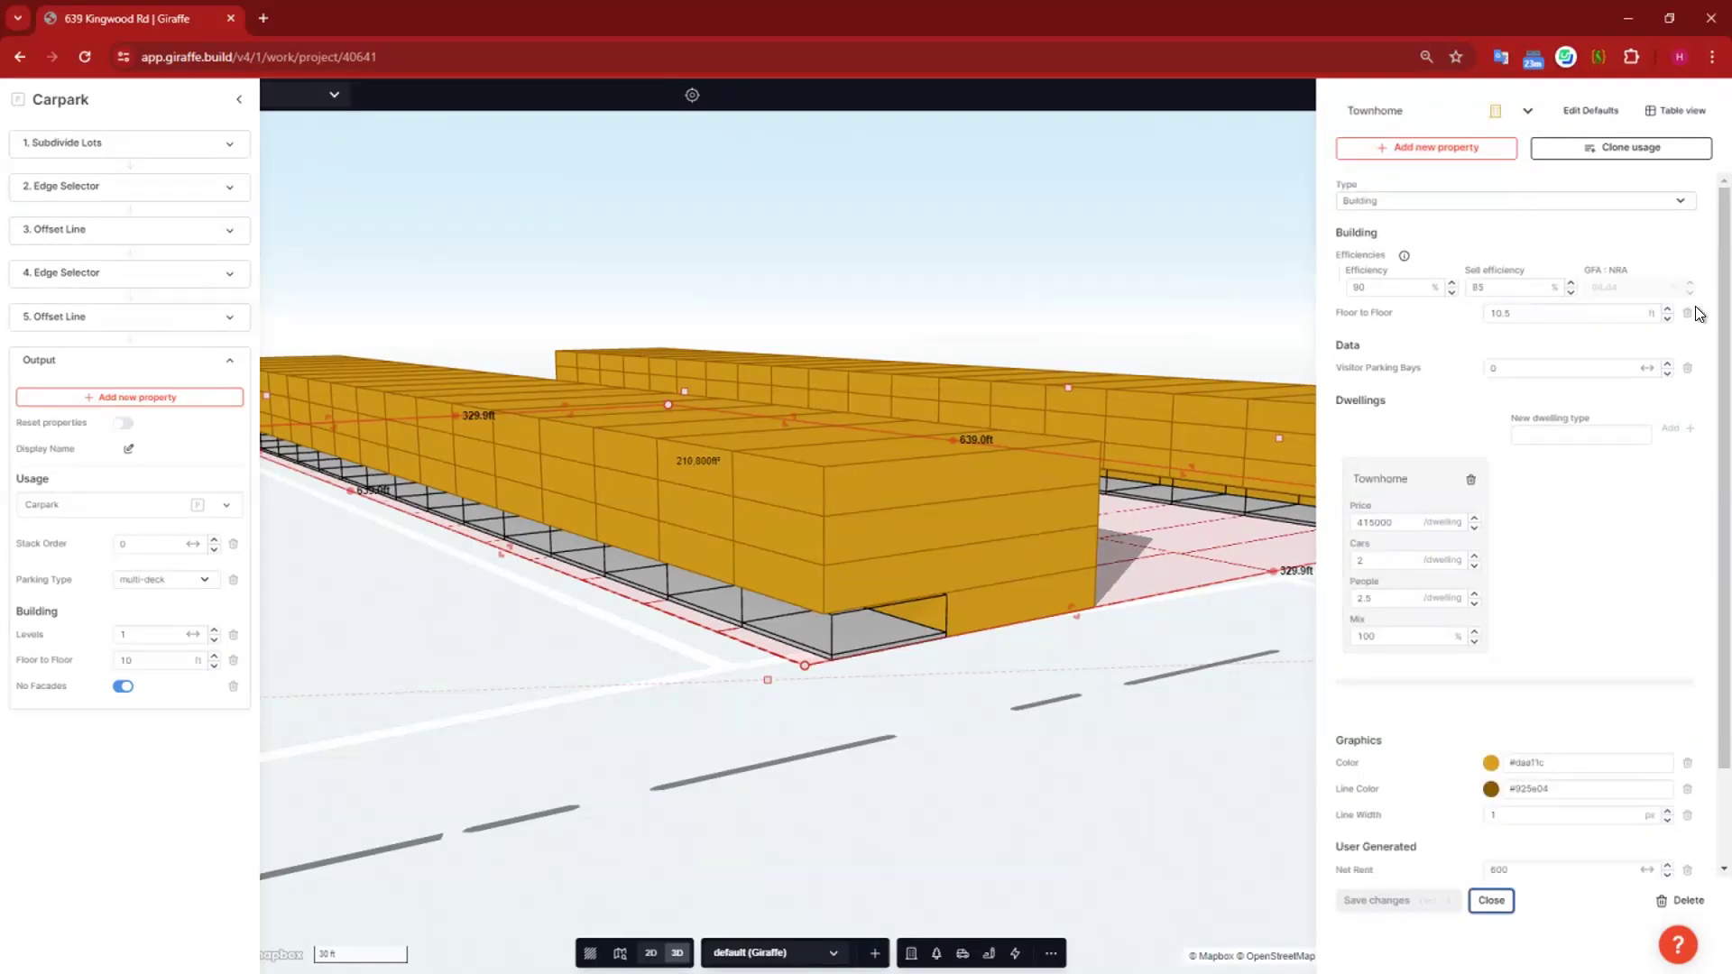
Step: Set the Carpark output's Floor to Floor height to 10.5 ft and deselect the site
{"action": "left_click", "coordinate": [142, 661]}
{"action": "type", "text": ".5"}
{"action": "left_click", "coordinate": [1092, 751]}
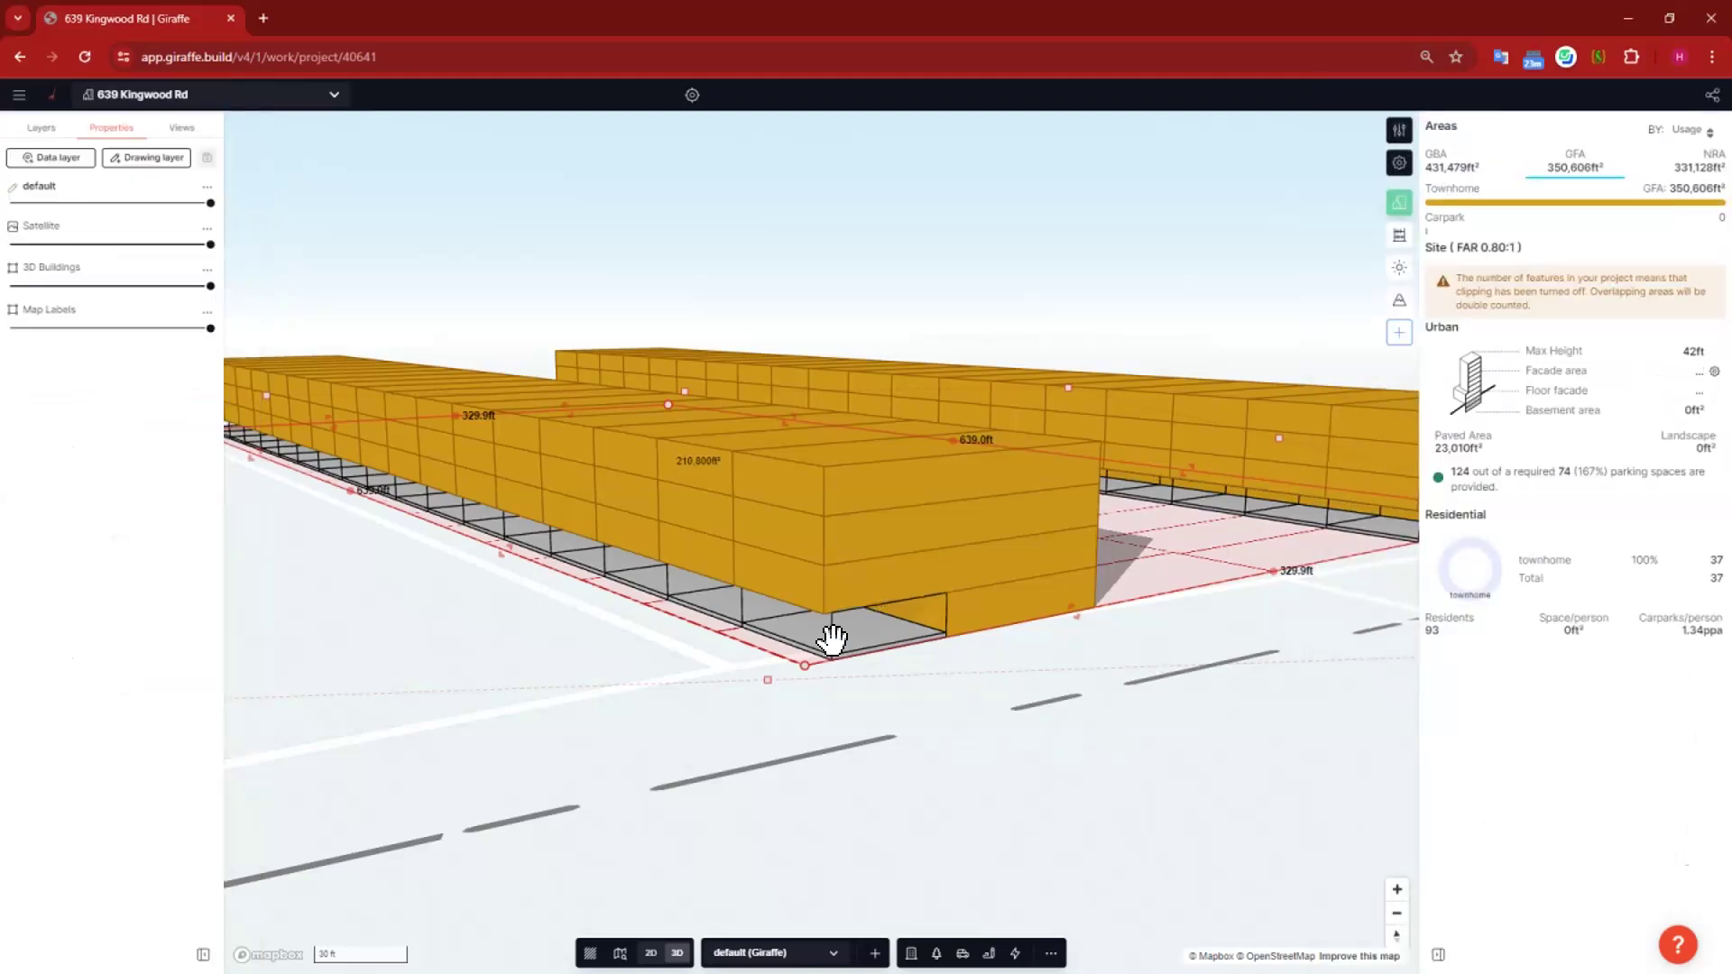
Step: Shorten the townhome site to about 453 ft and stretch it back out to about 641 ft
{"action": "right_click_drag", "start_coordinate": [958, 709], "coordinate": [680, 700]}
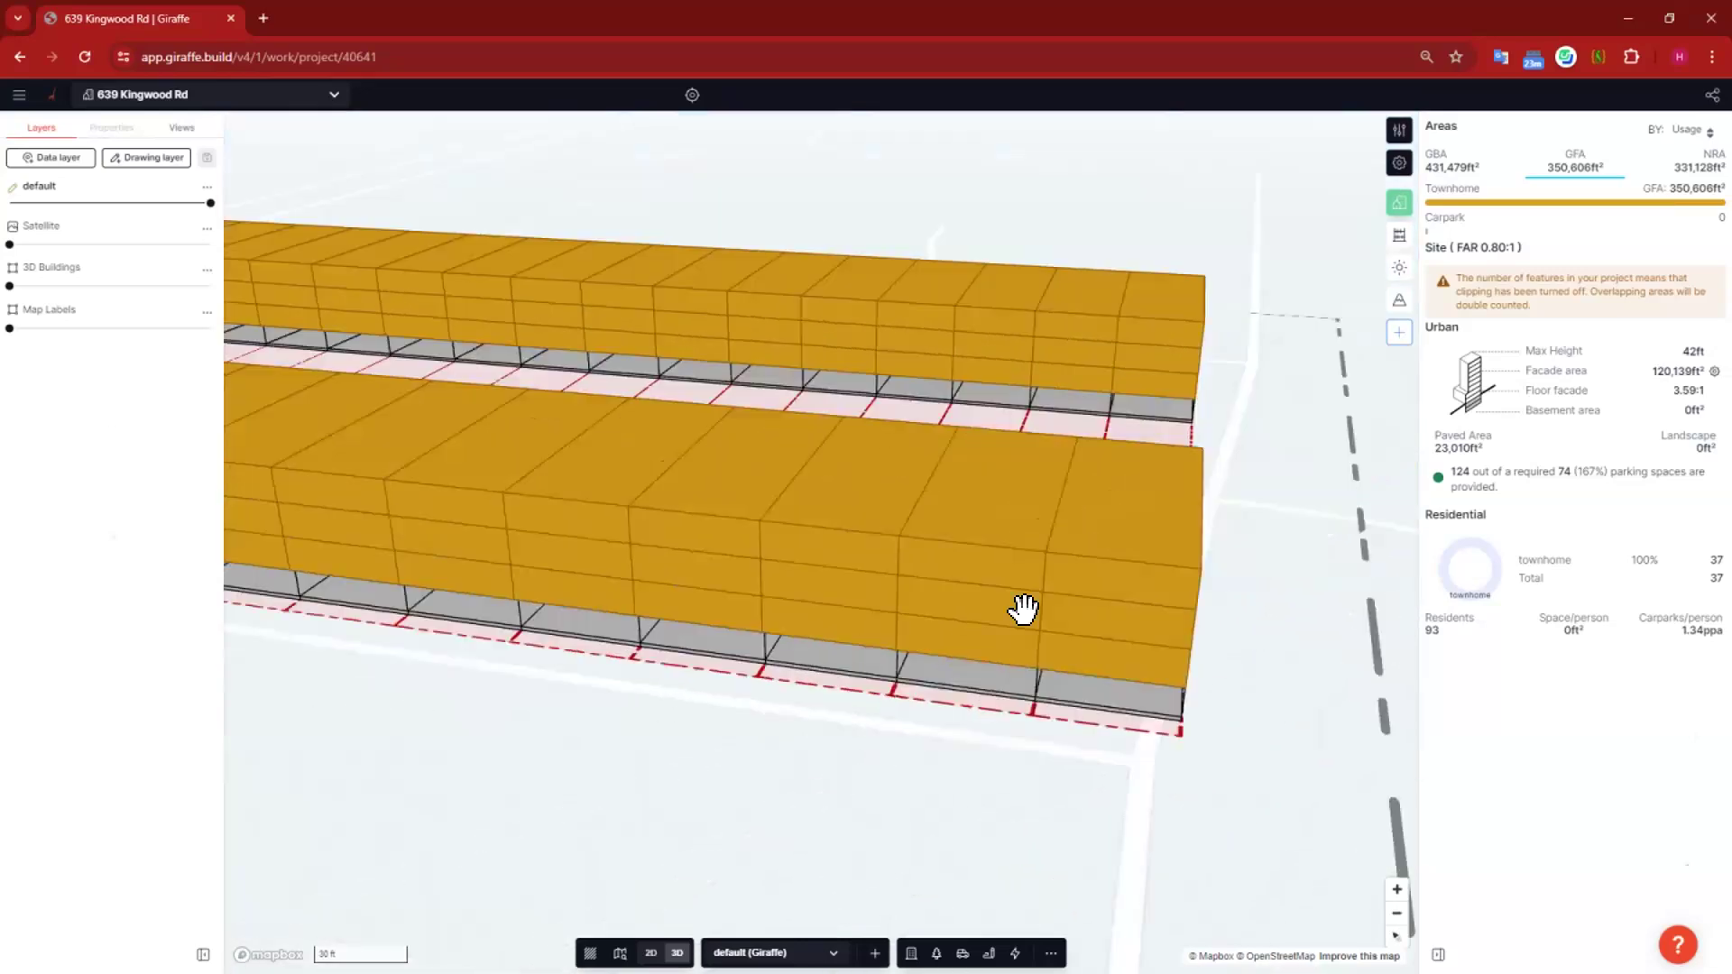
{"action": "scroll", "coordinate": [1043, 688], "scroll_direction": "down", "scroll_amount": 5}
{"action": "right_click_drag", "start_coordinate": [978, 712], "coordinate": [748, 487]}
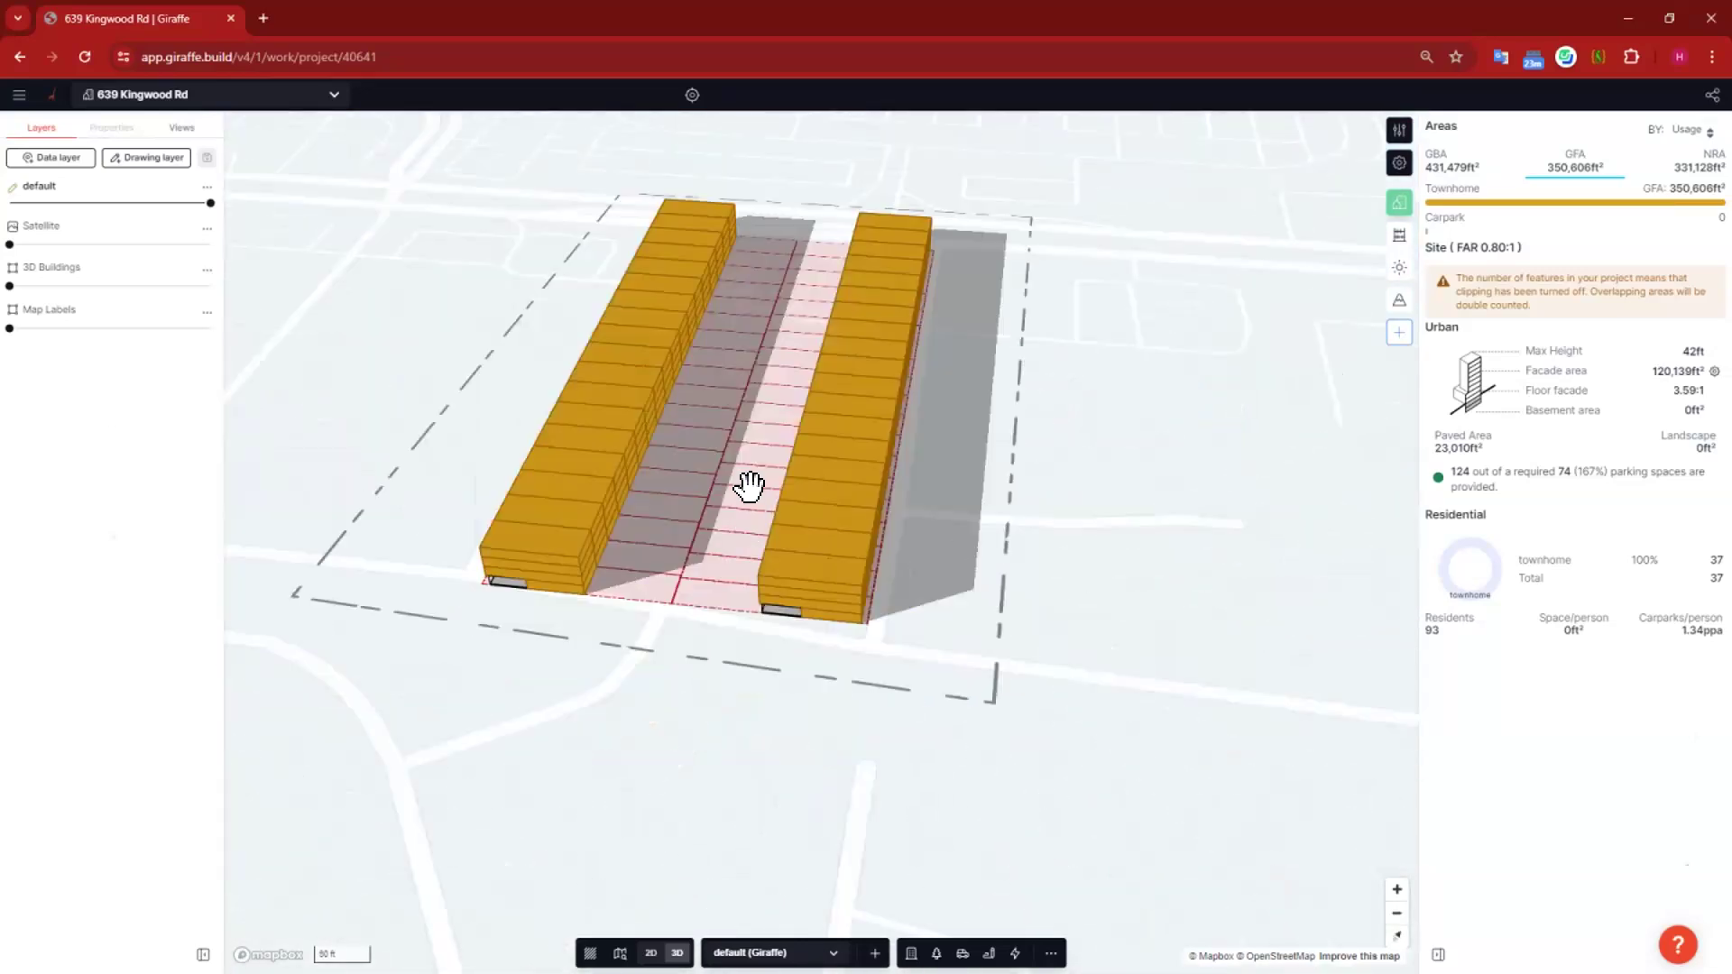
{"action": "left_click", "coordinate": [750, 484]}
{"action": "left_click_drag", "start_coordinate": [755, 422], "coordinate": [1010, 398]}
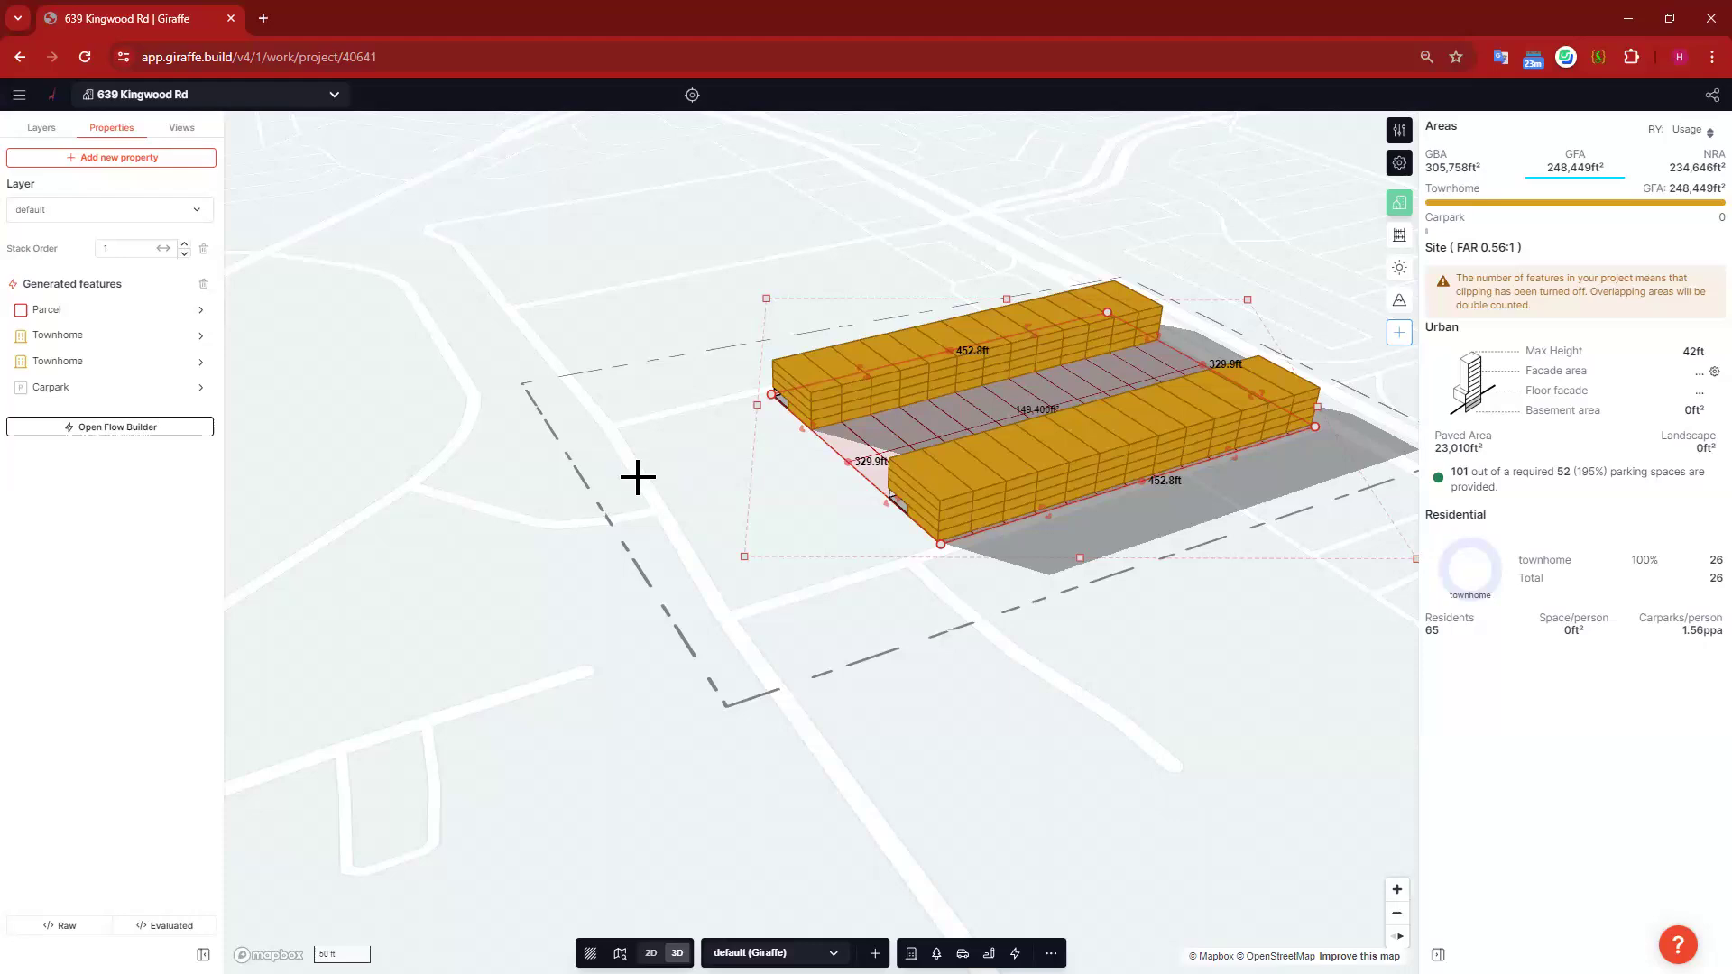
{"action": "left_click_drag", "start_coordinate": [638, 477], "coordinate": [638, 478]}
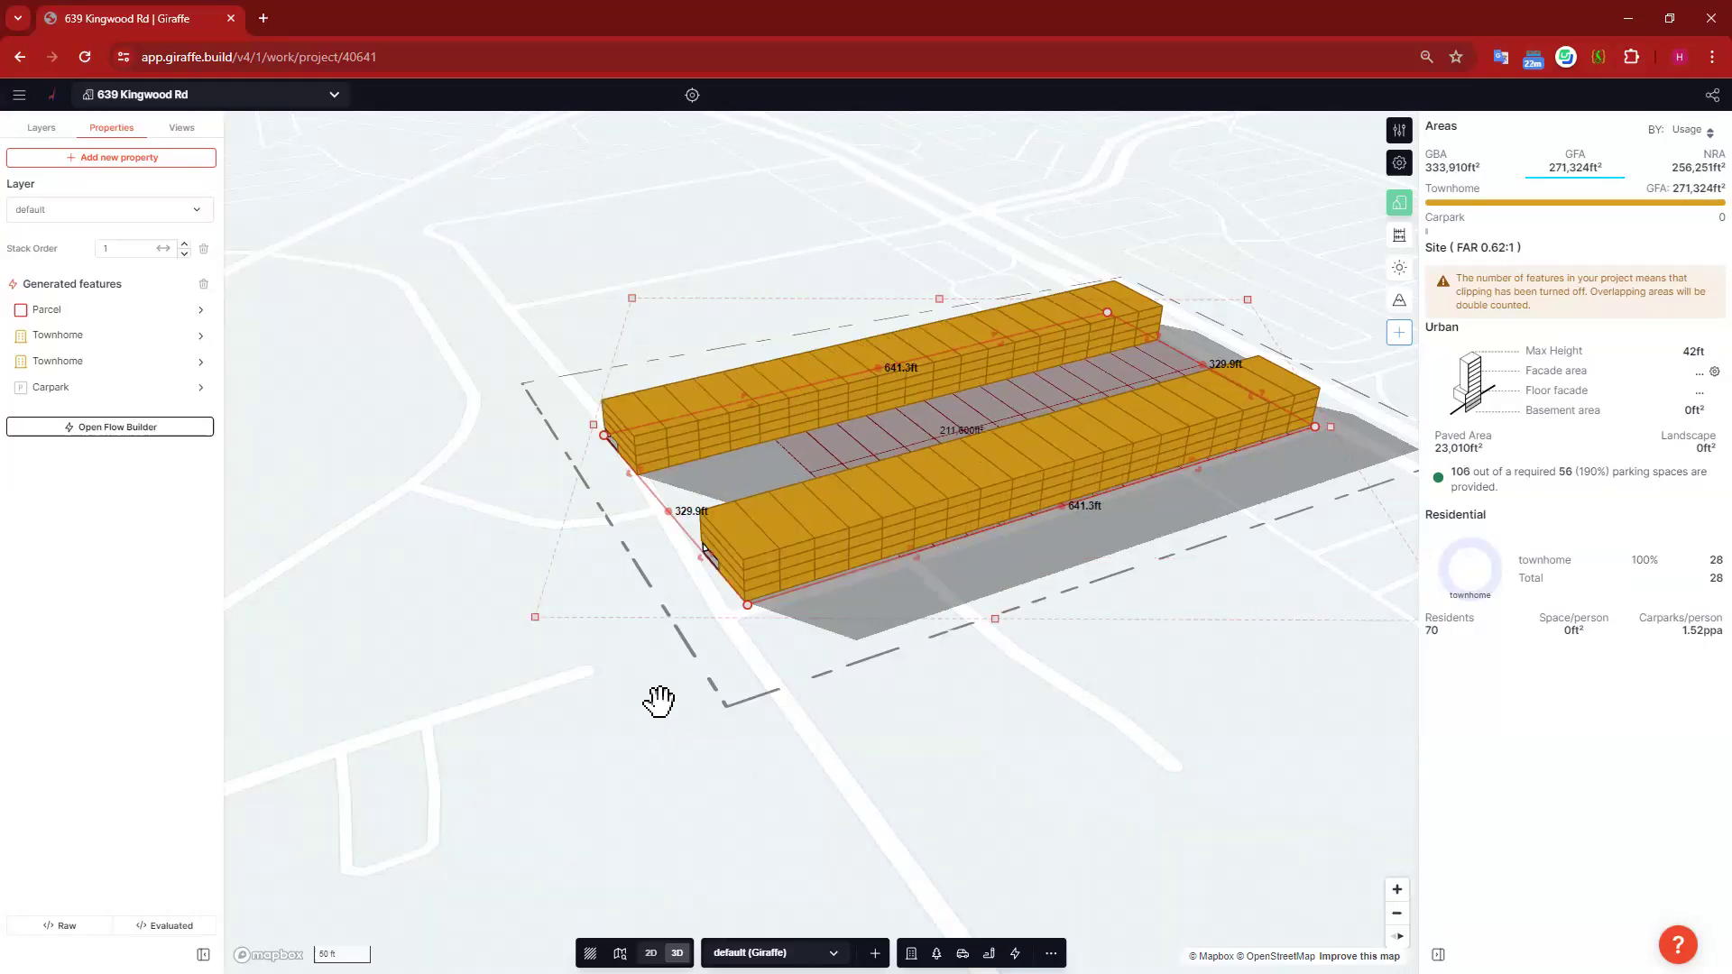
{"action": "right_click_drag", "start_coordinate": [682, 679], "coordinate": [823, 601]}
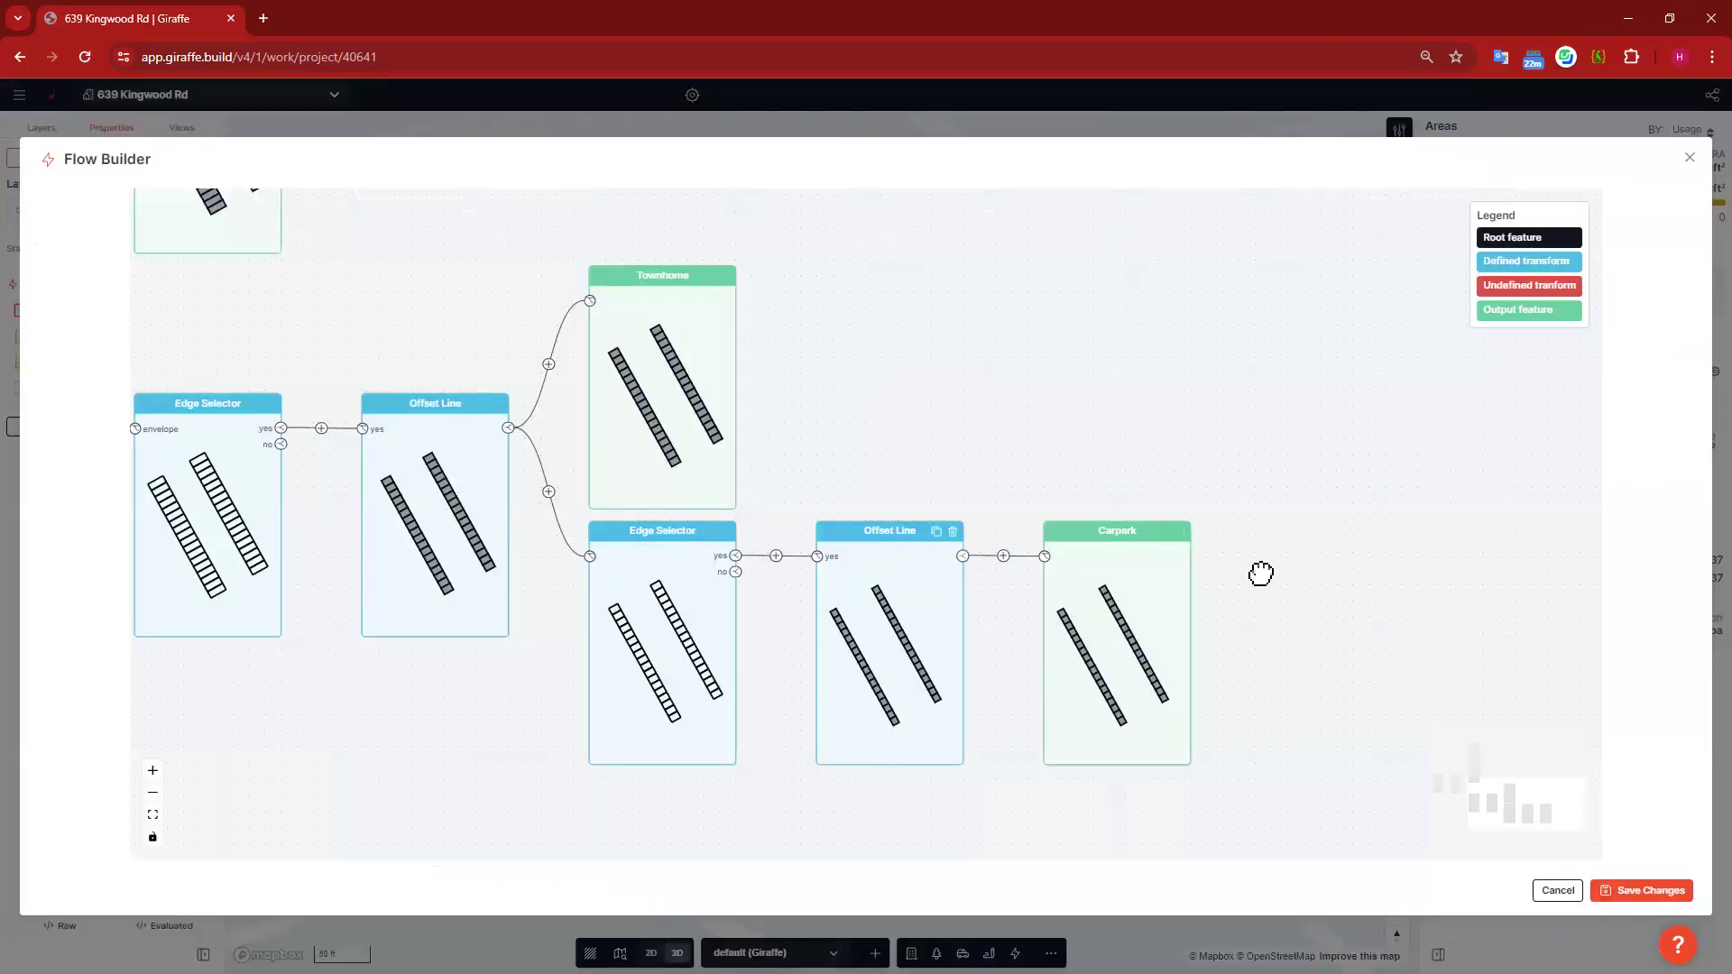
Step: Turn off Split on spine in the flow's Subdivide Lots transform and save the changes
{"action": "left_click_drag", "start_coordinate": [464, 303], "coordinate": [877, 552]}
{"action": "scroll", "coordinate": [877, 552], "scroll_direction": "down", "scroll_amount": 2}
{"action": "scroll", "coordinate": [747, 502], "scroll_direction": "down", "scroll_amount": 3}
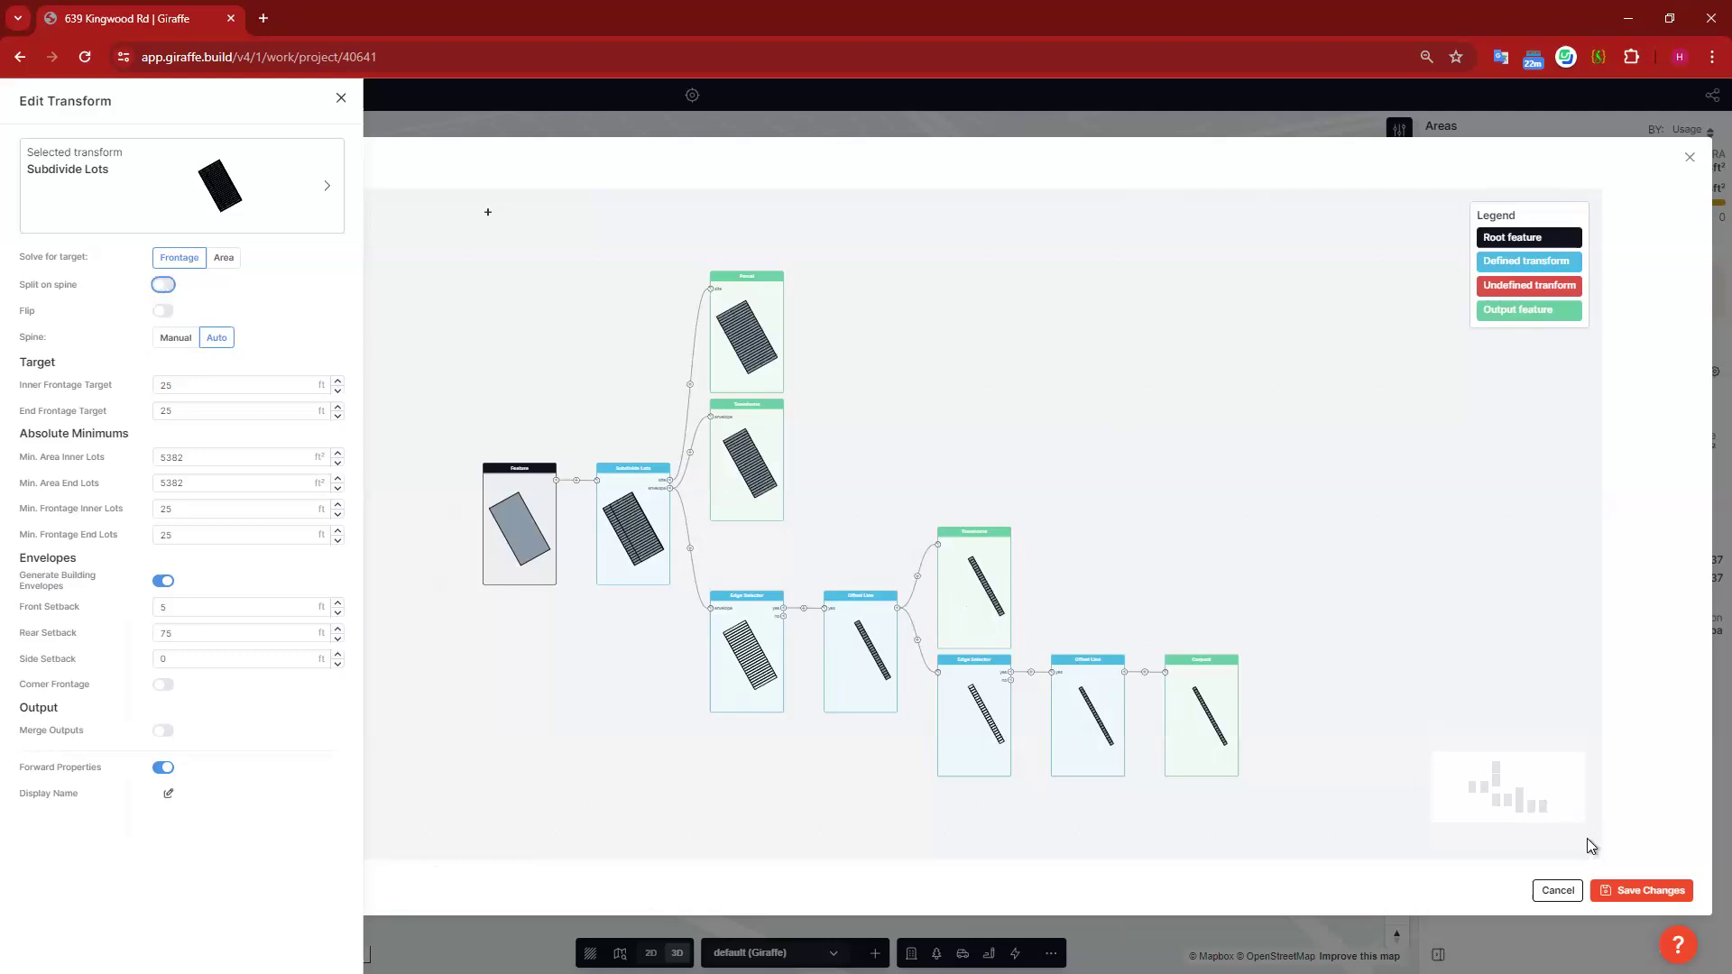
{"action": "left_click", "coordinate": [1648, 896]}
{"action": "left_click", "coordinate": [1648, 895]}
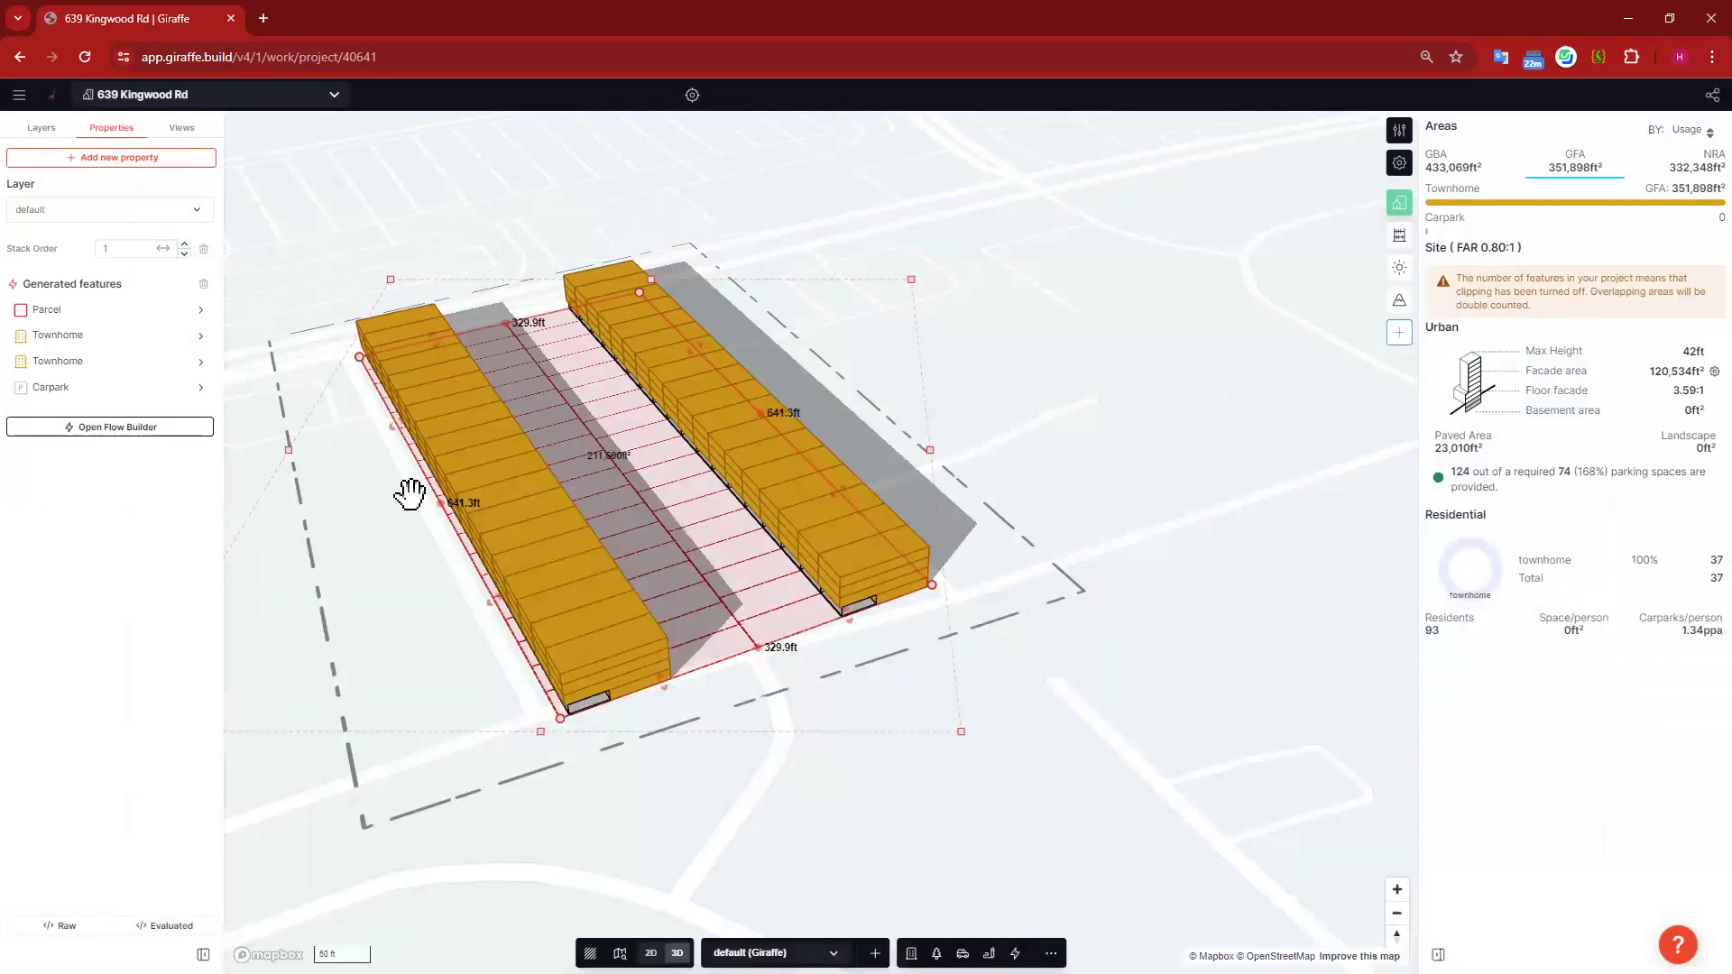
Step: Narrow the site to a single townhome row about 163 ft wide and place a copy parallel to it
{"action": "left_click_drag", "start_coordinate": [493, 598], "coordinate": [673, 534]}
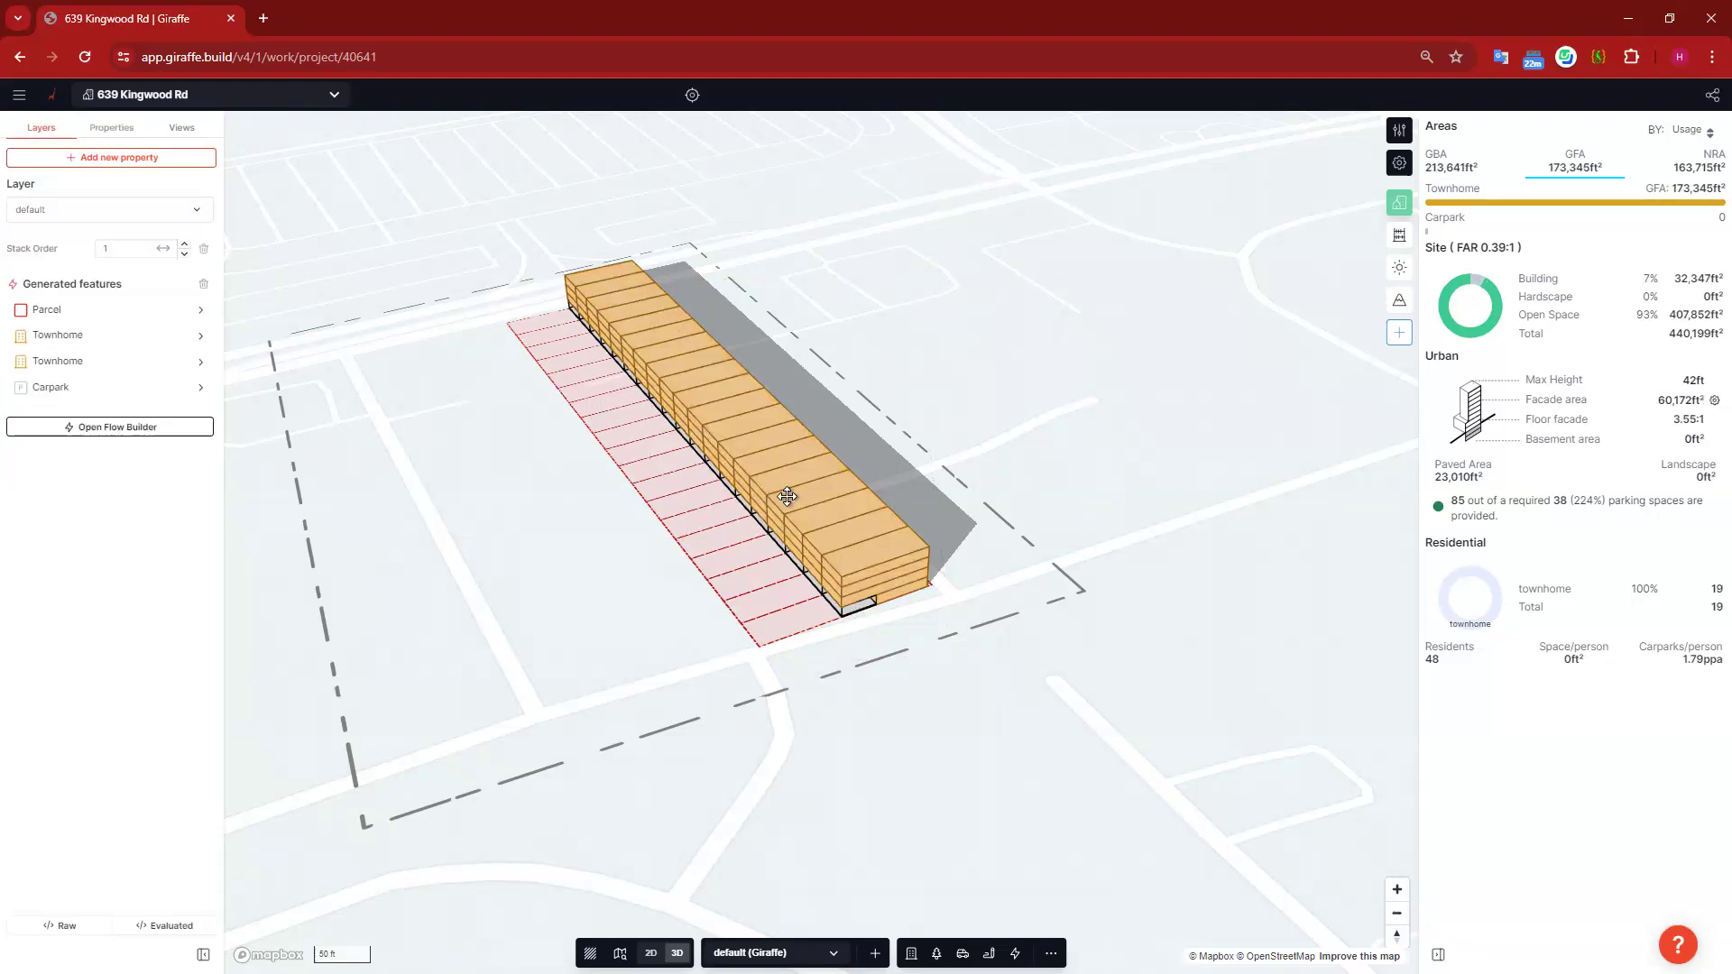
{"action": "left_click", "coordinate": [470, 597]}
{"action": "left_click", "coordinate": [478, 613]}
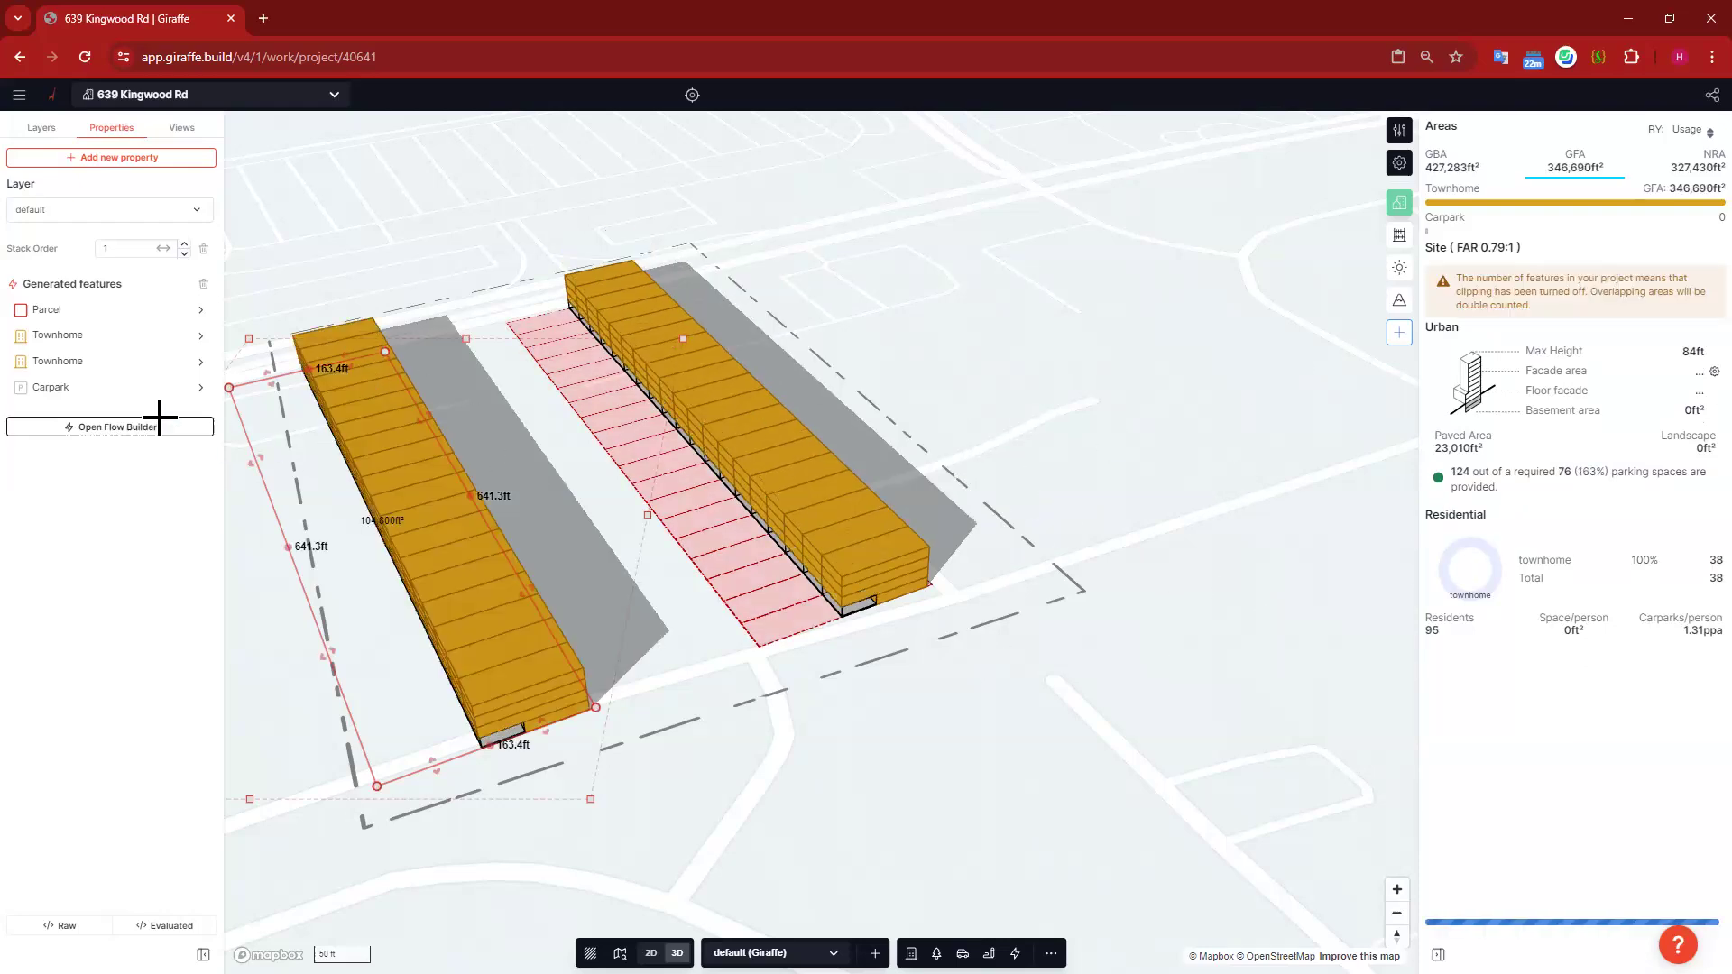
Step: Turn on Flip in the Subdivide Lots settings of the copied site's three-level Townhome feature
{"action": "left_click", "coordinate": [79, 338]}
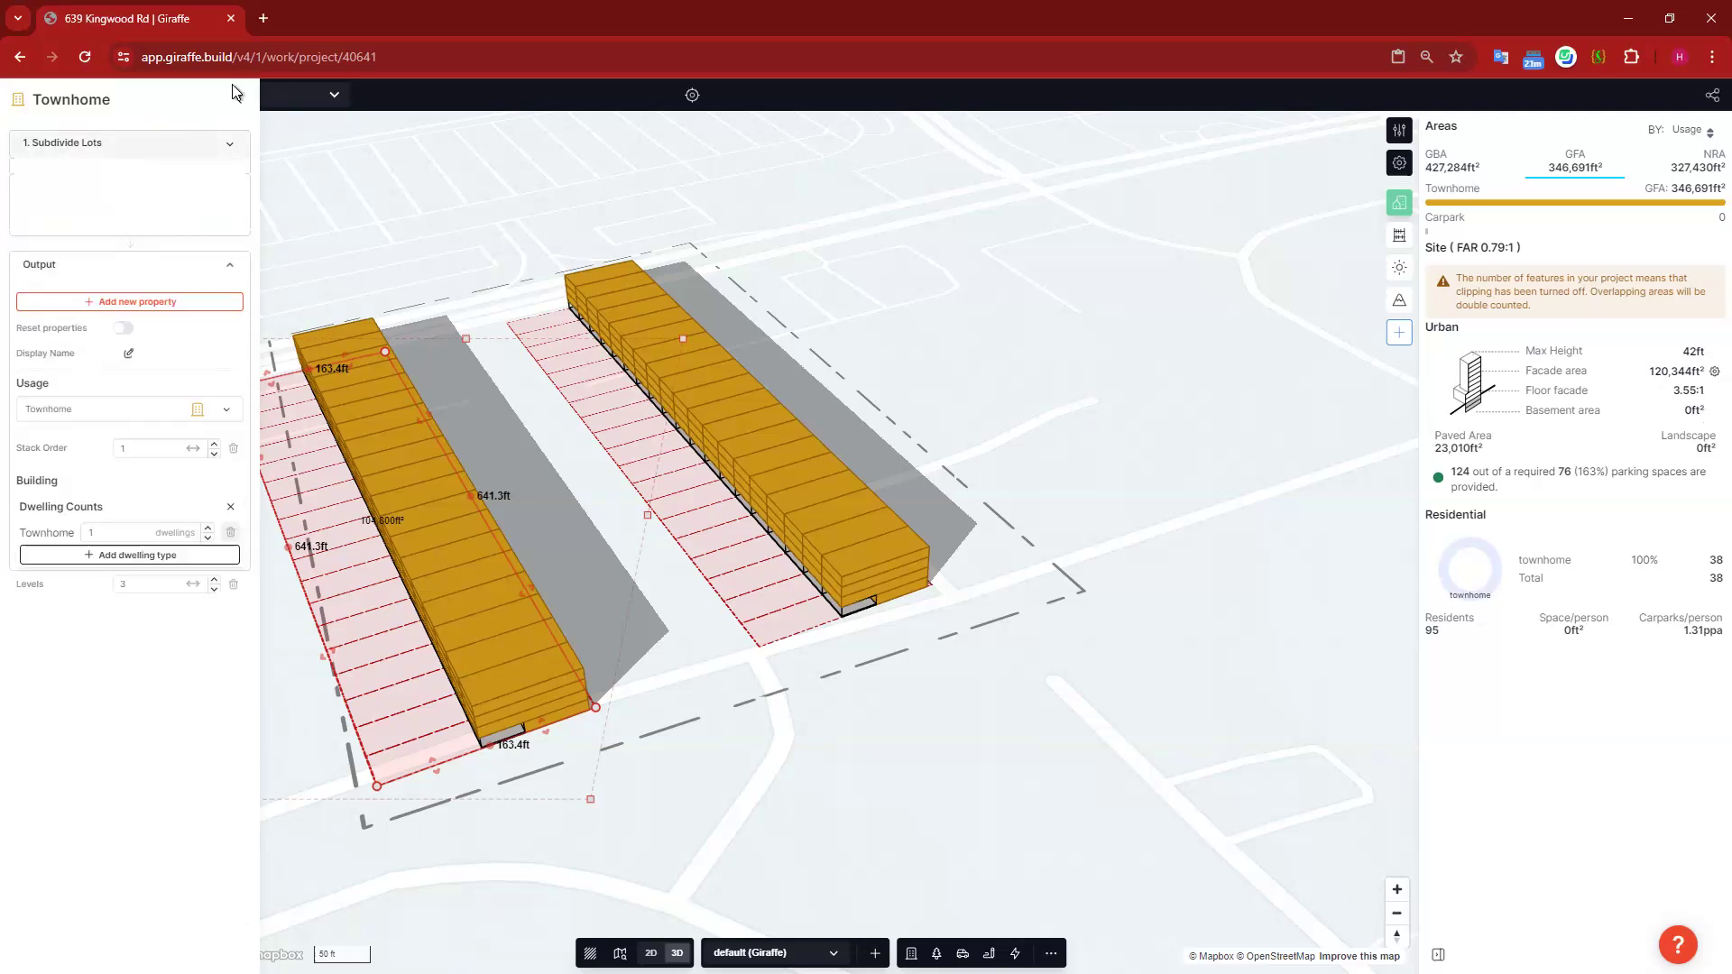
{"action": "left_click", "coordinate": [352, 511]}
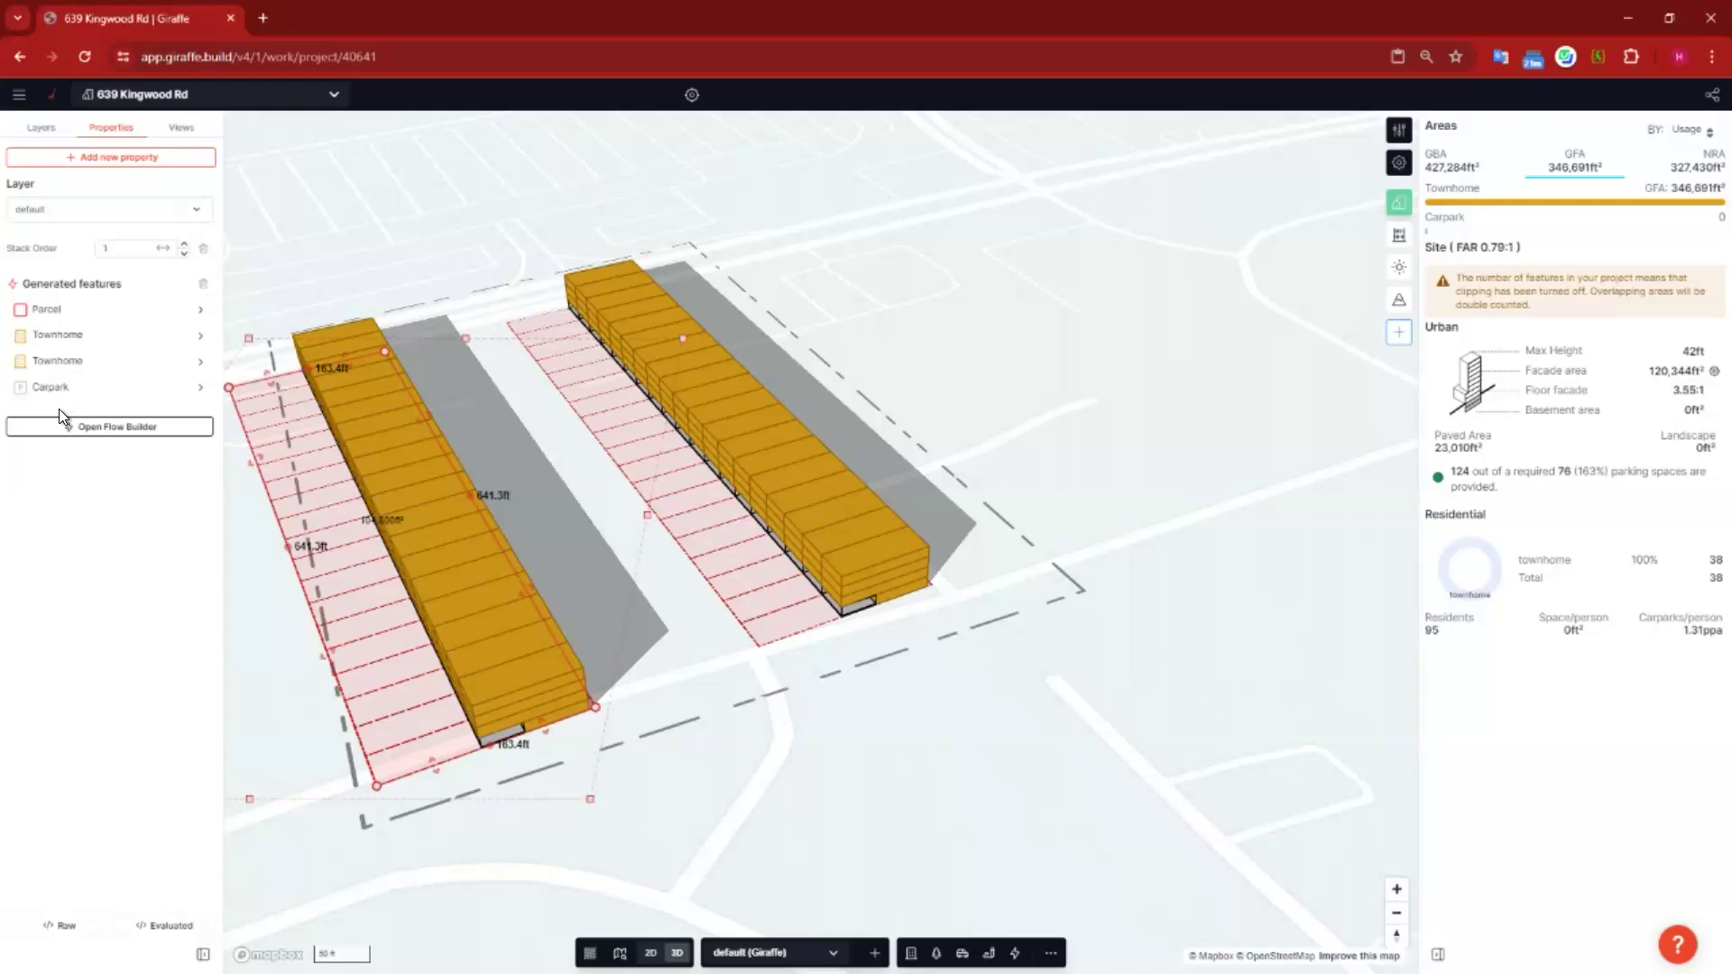
{"action": "left_click", "coordinate": [82, 334]}
{"action": "left_click", "coordinate": [117, 142]}
{"action": "left_click", "coordinate": [122, 234]}
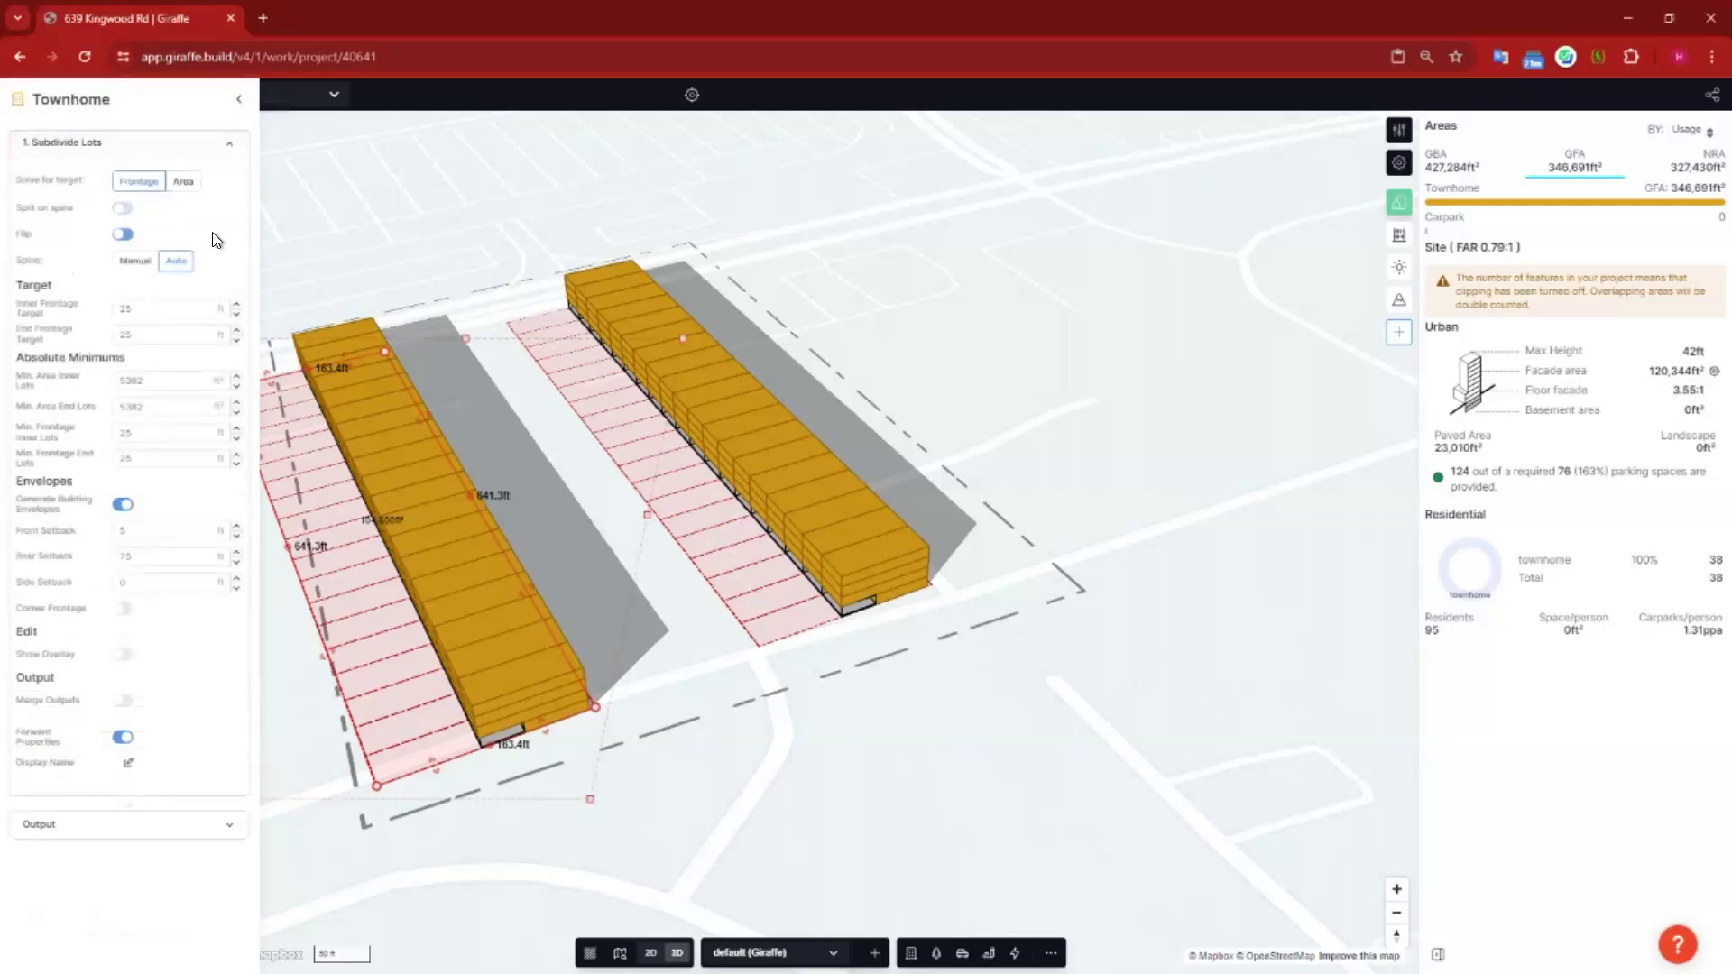
{"action": "left_click", "coordinate": [239, 100]}
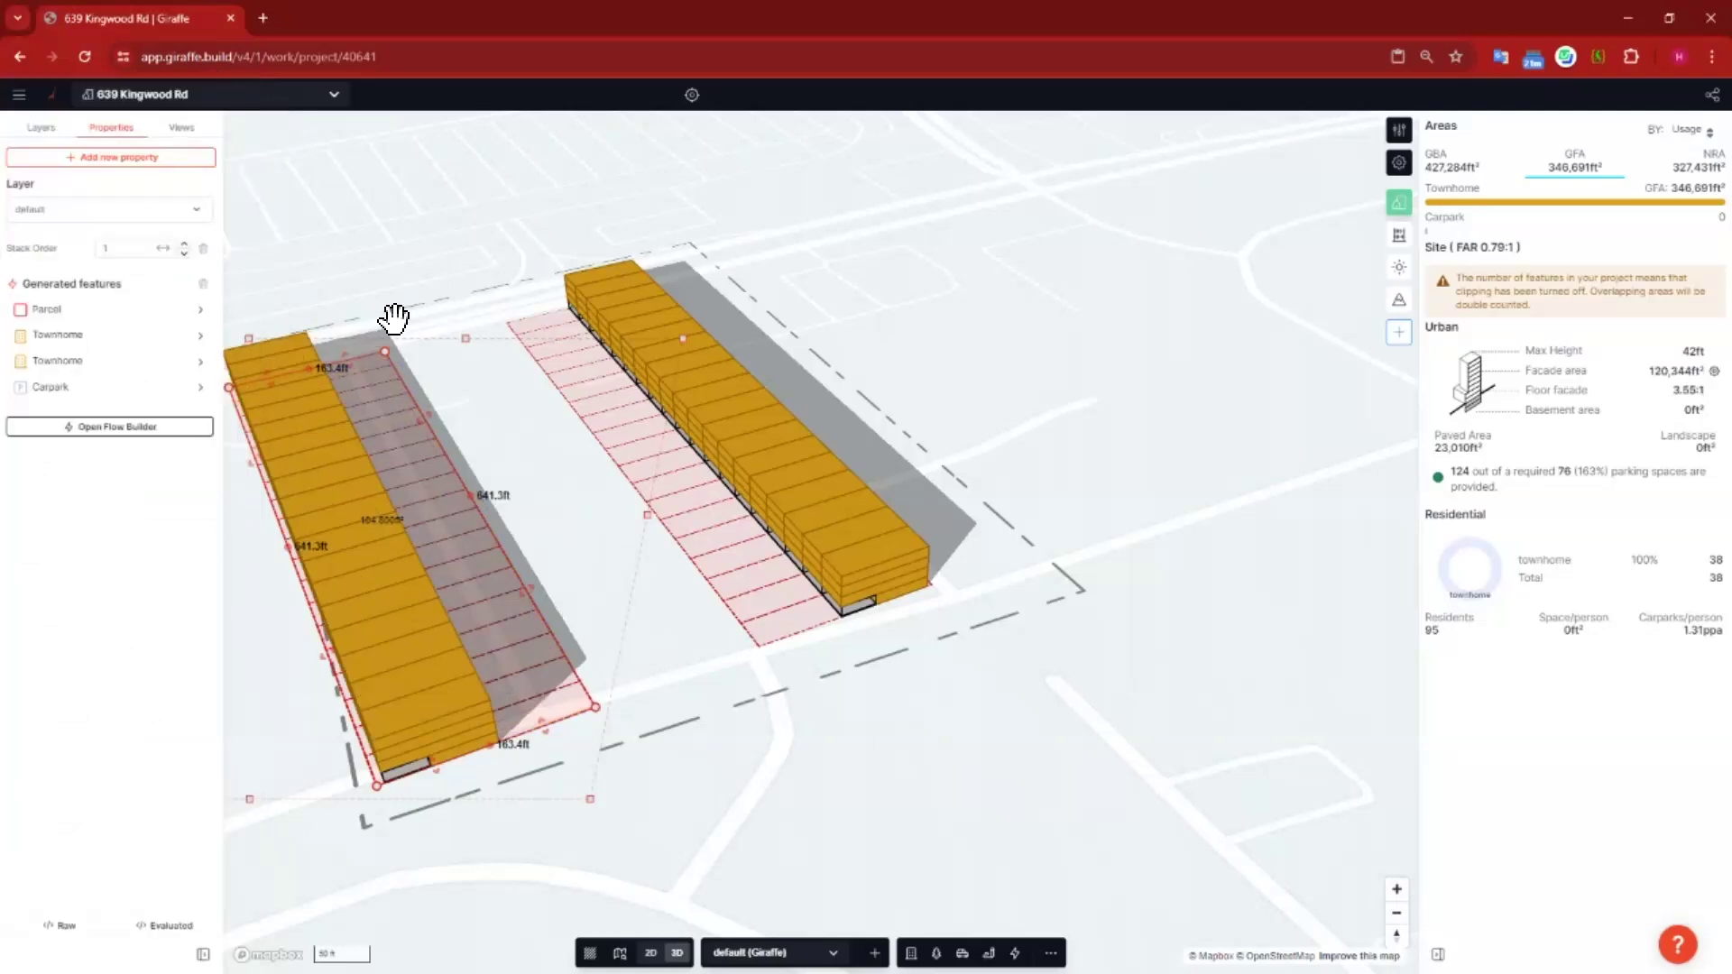
Step: Turn off Flip in Subdivide Lots for the copied site's three-level Townhome feature
{"action": "left_click", "coordinate": [90, 338]}
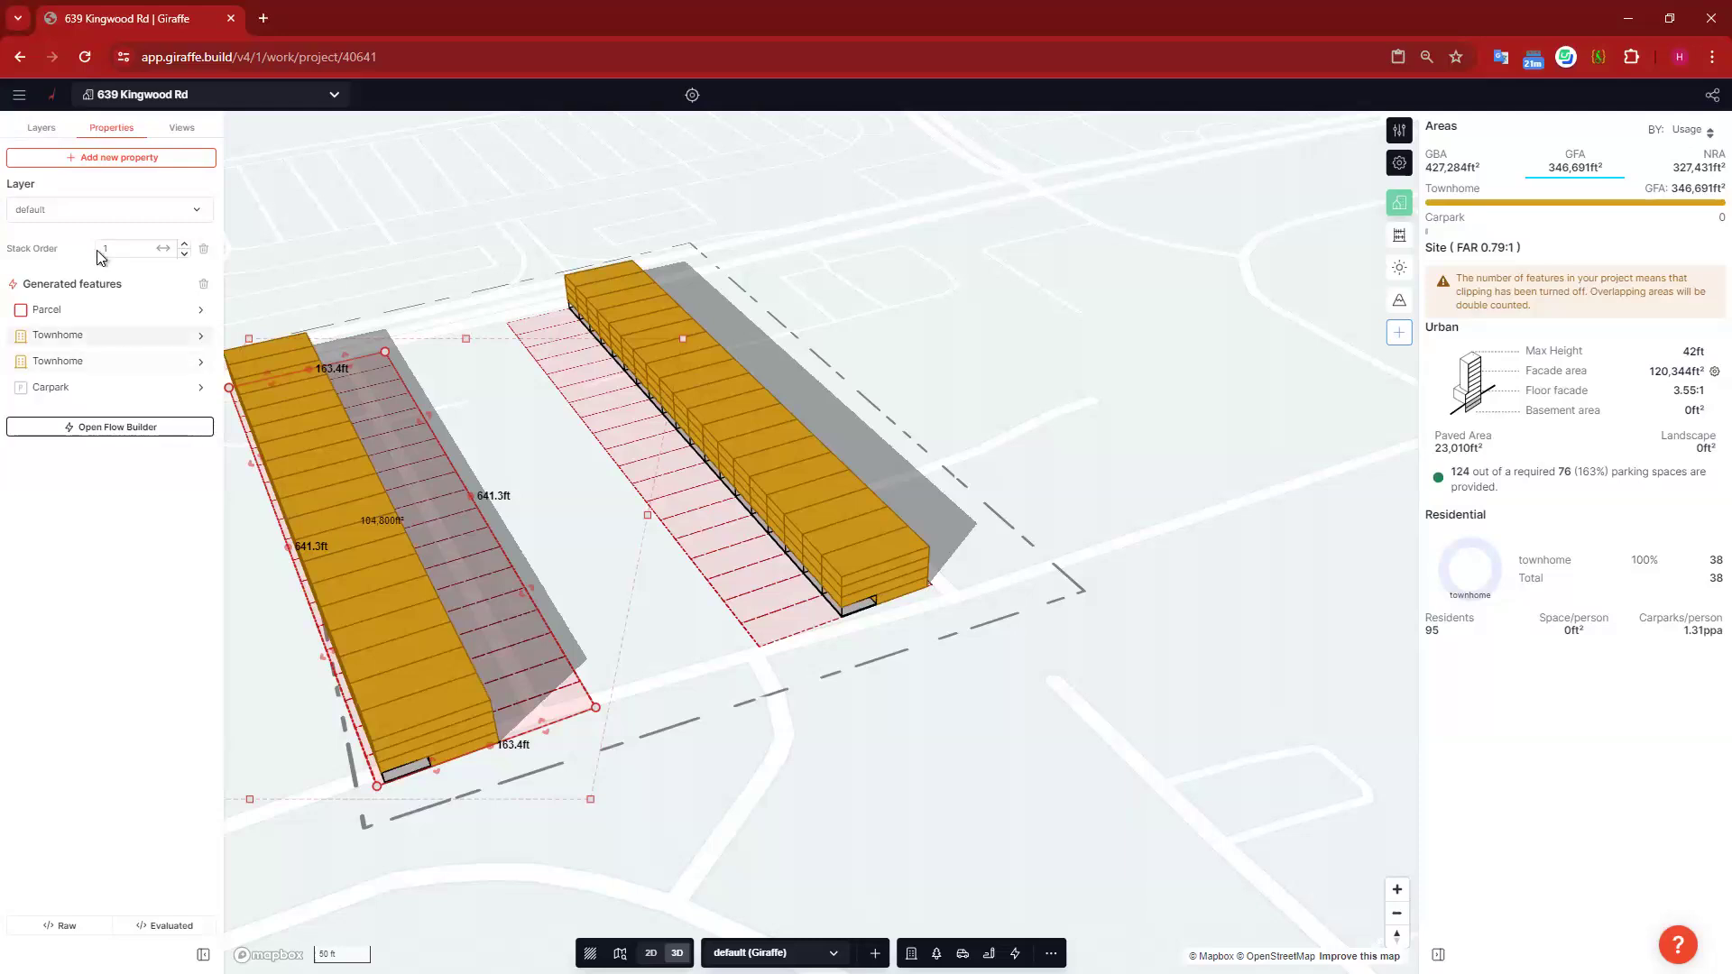
{"action": "left_click", "coordinate": [126, 143]}
{"action": "left_click", "coordinate": [124, 234]}
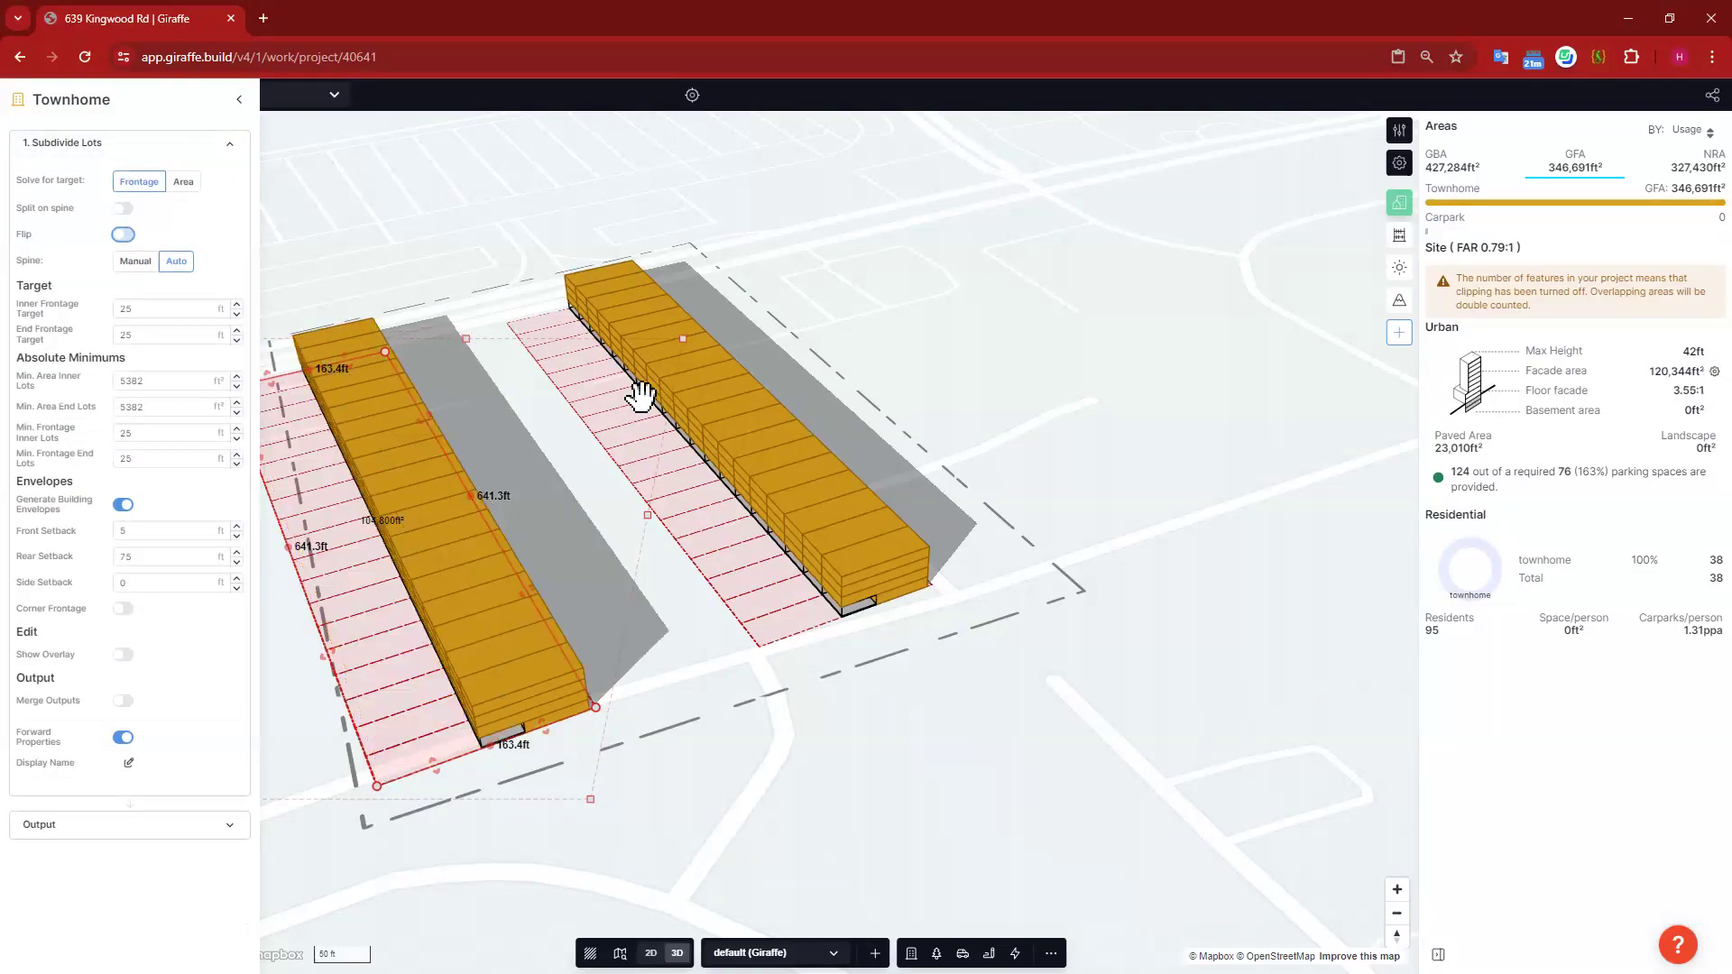
{"action": "left_click", "coordinate": [386, 547]}
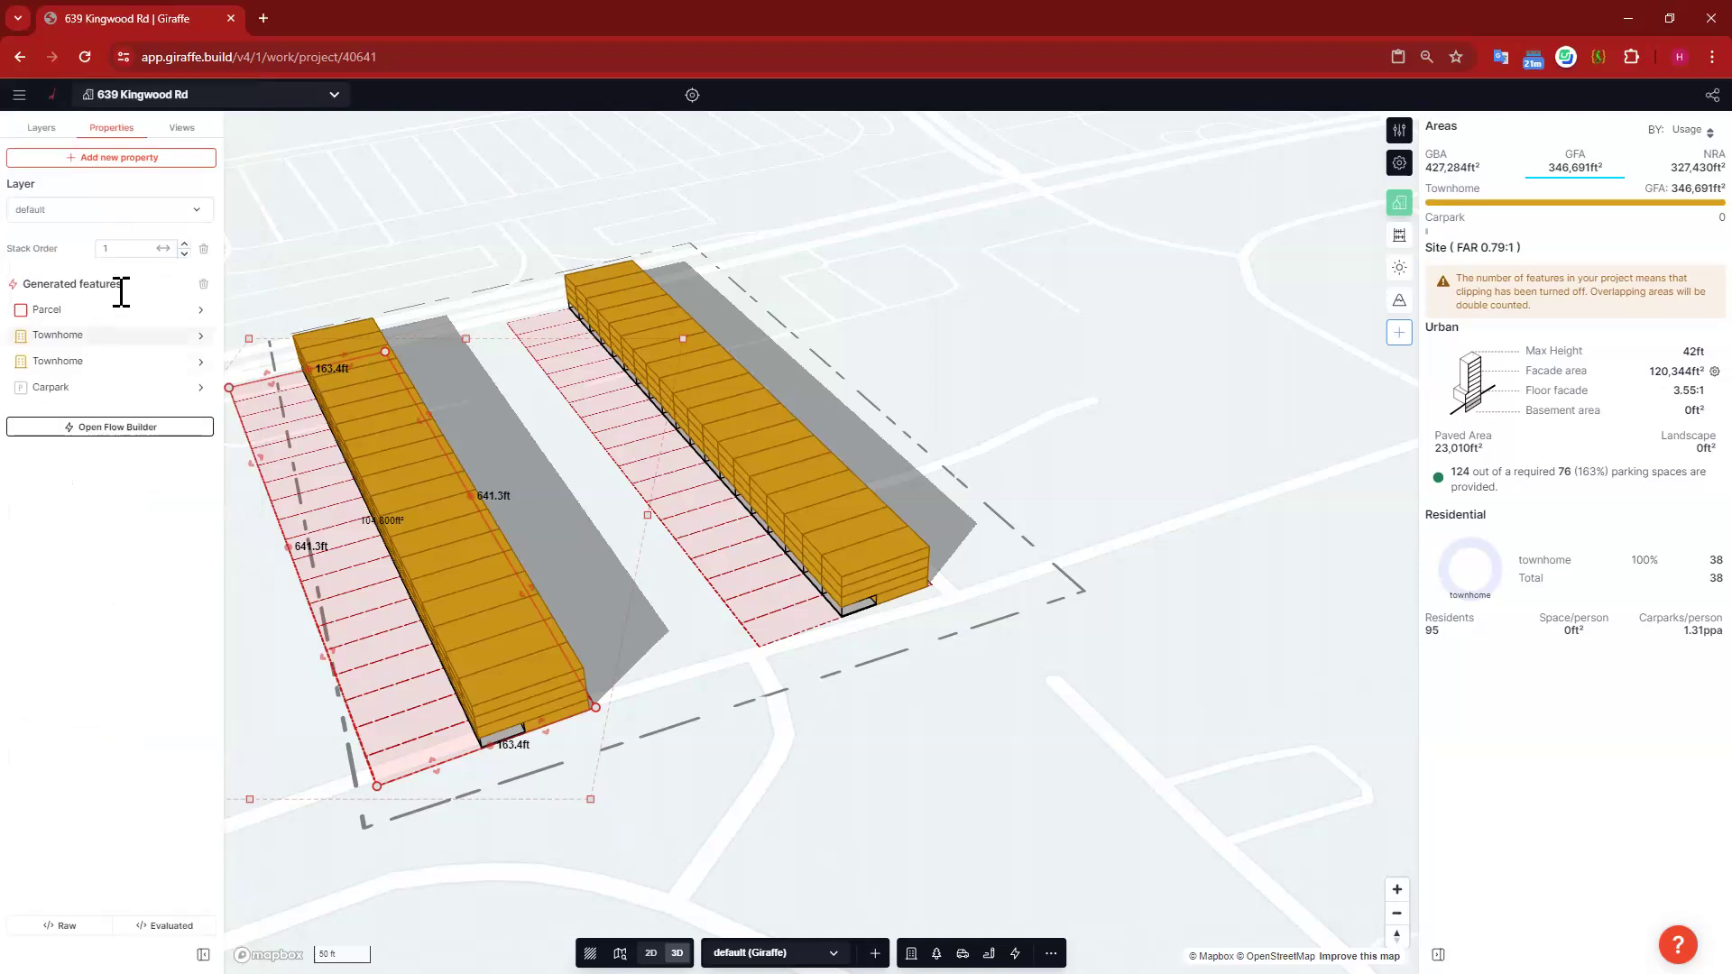
Step: Turn on Flip in Subdivide Lots through the copied site's one-level Townhome feature and deselect the site
{"action": "left_click", "coordinate": [84, 357]}
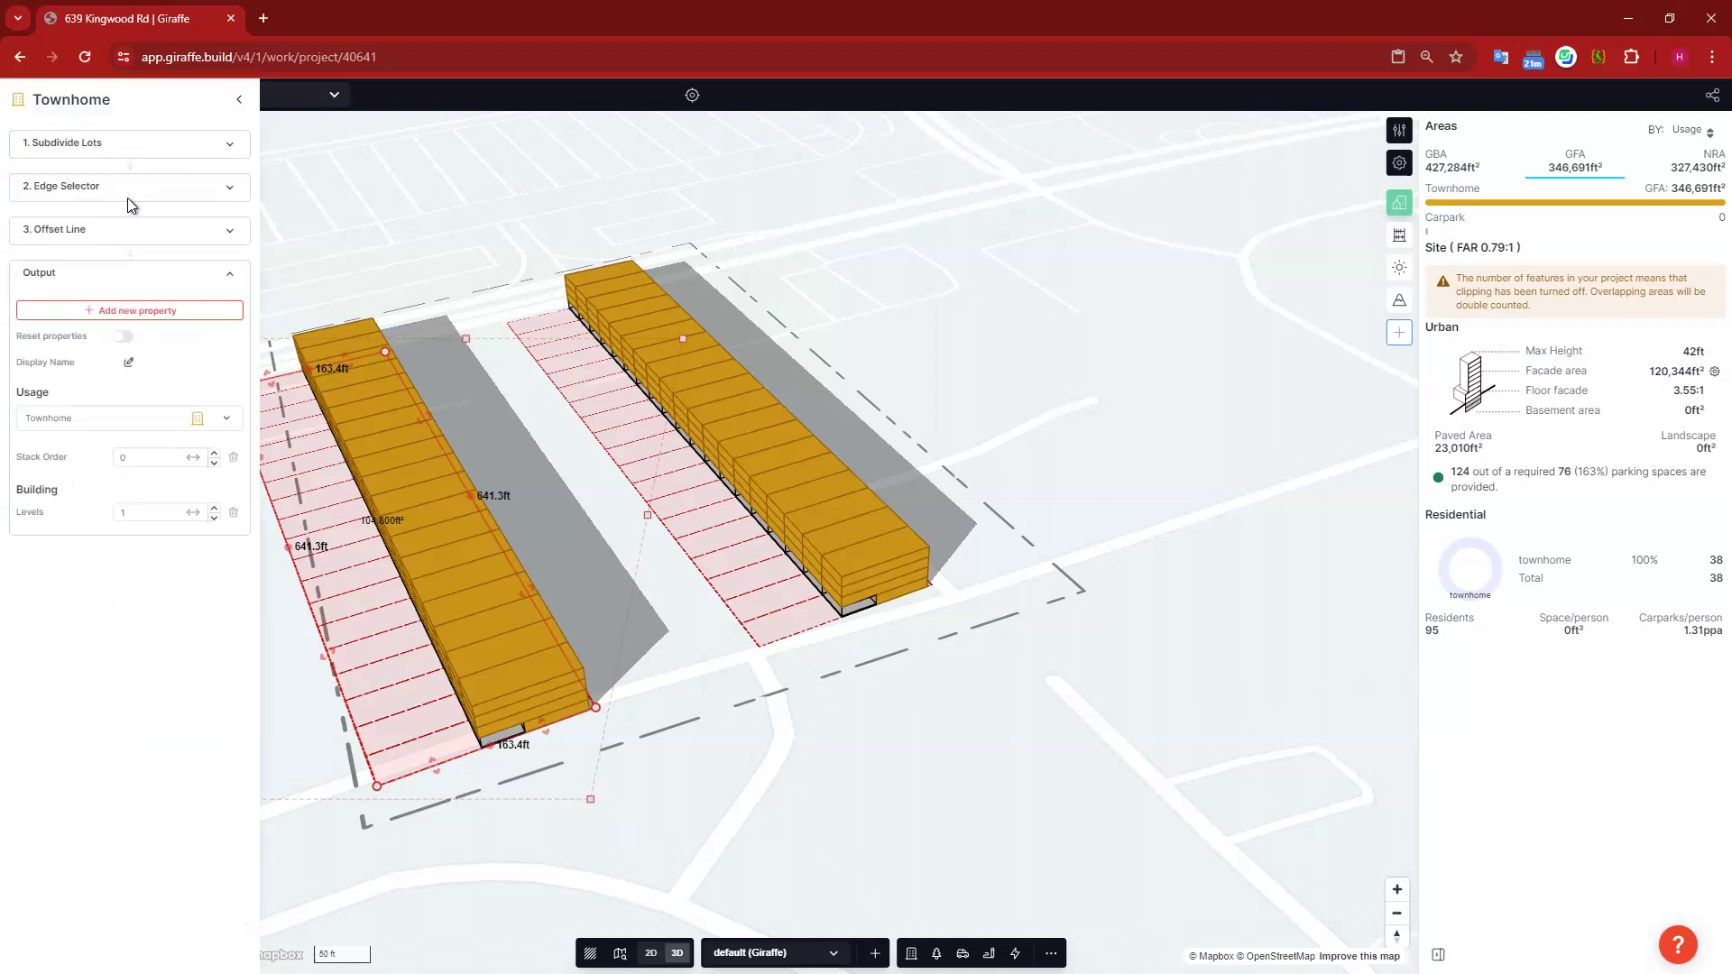
{"action": "left_click", "coordinate": [127, 187]}
{"action": "left_click", "coordinate": [122, 143]}
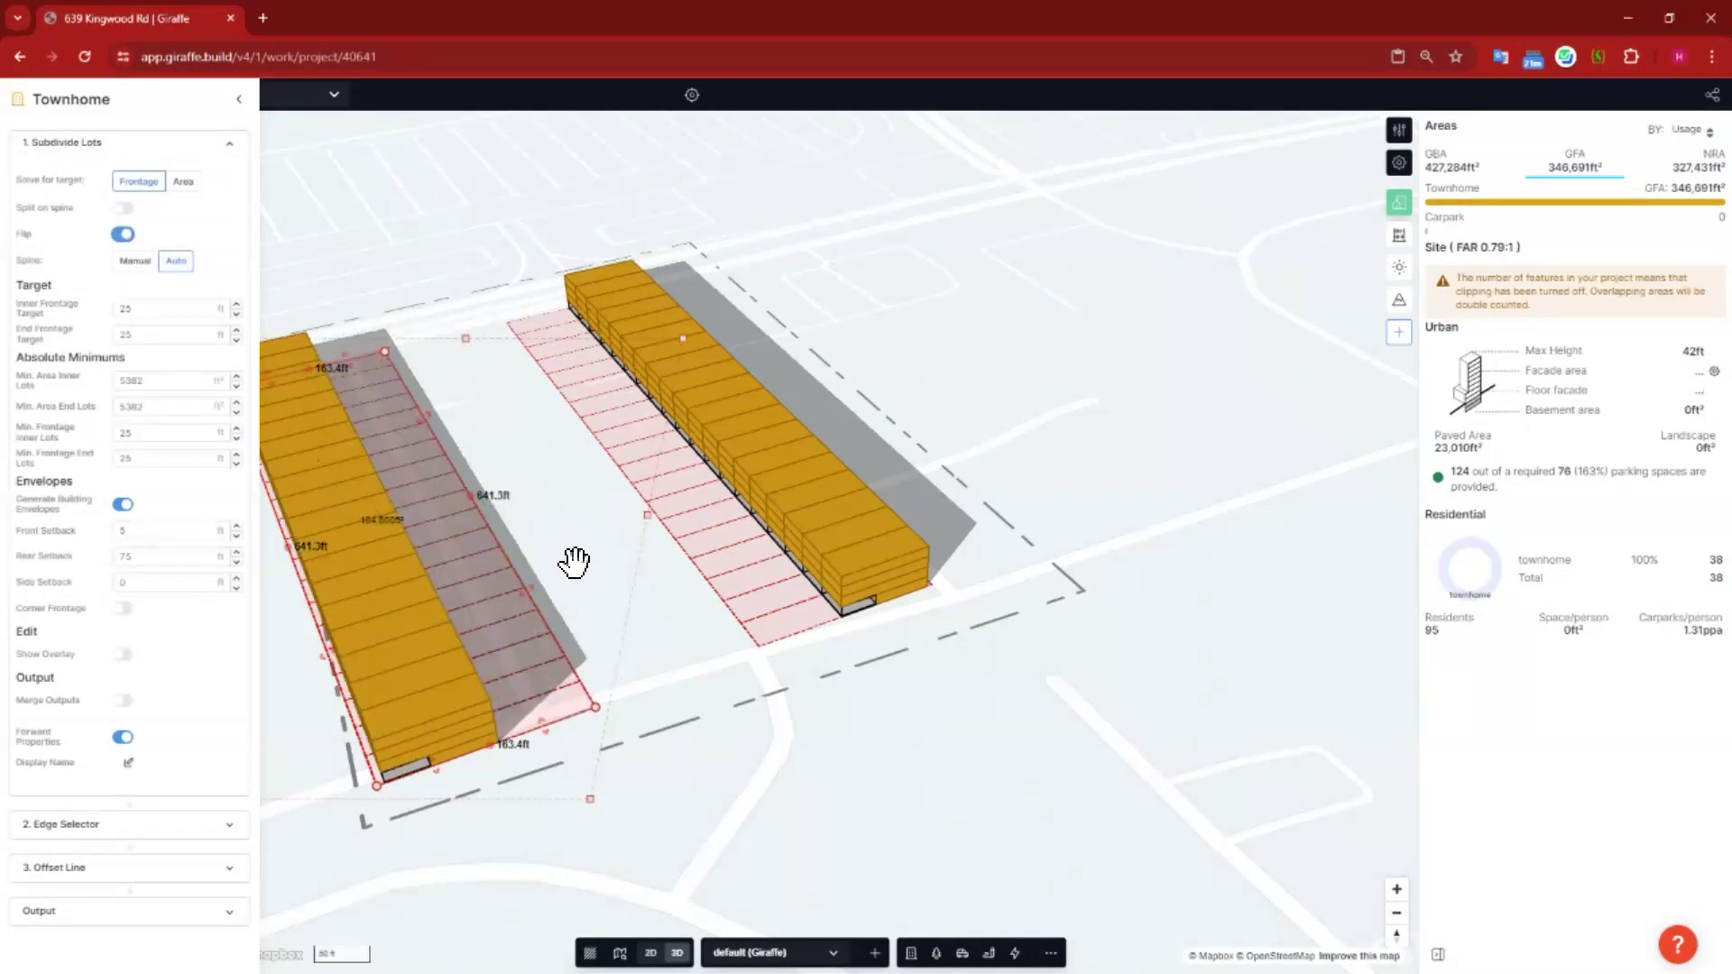
{"action": "left_click", "coordinate": [696, 715]}
{"action": "left_click_drag", "start_coordinate": [697, 715], "coordinate": [868, 642]}
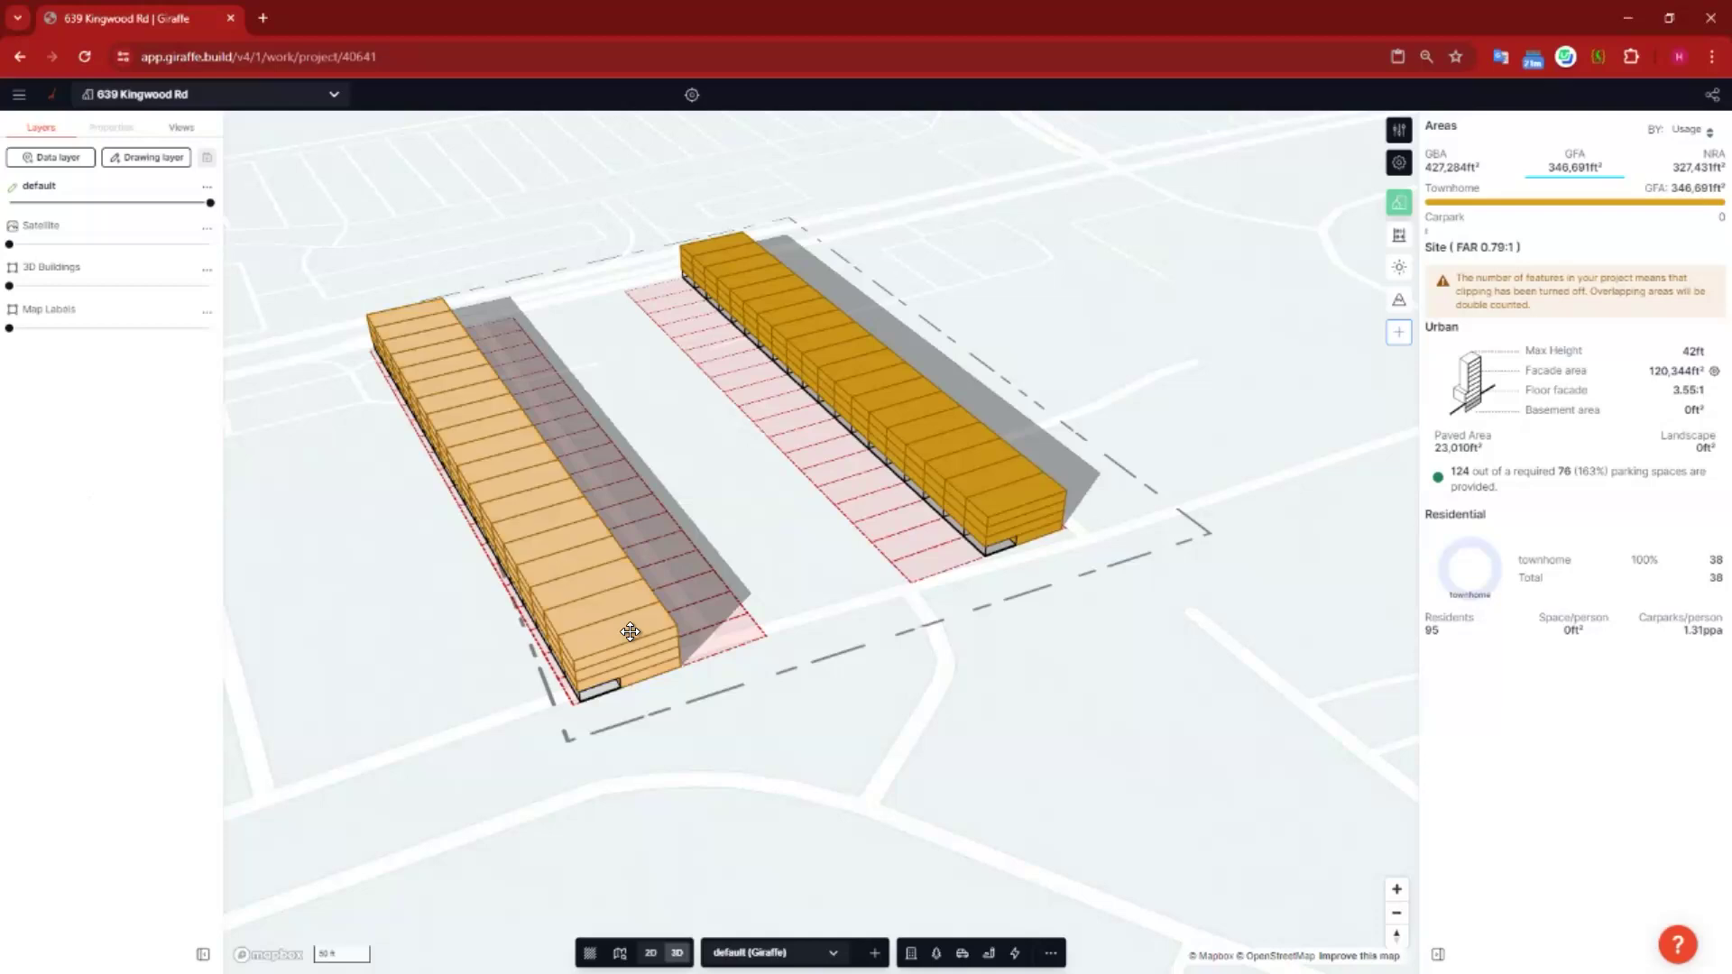
Step: Set the Offset Line direction to Left for the copied site's one-level Townhome feature
{"action": "left_click", "coordinate": [524, 561]}
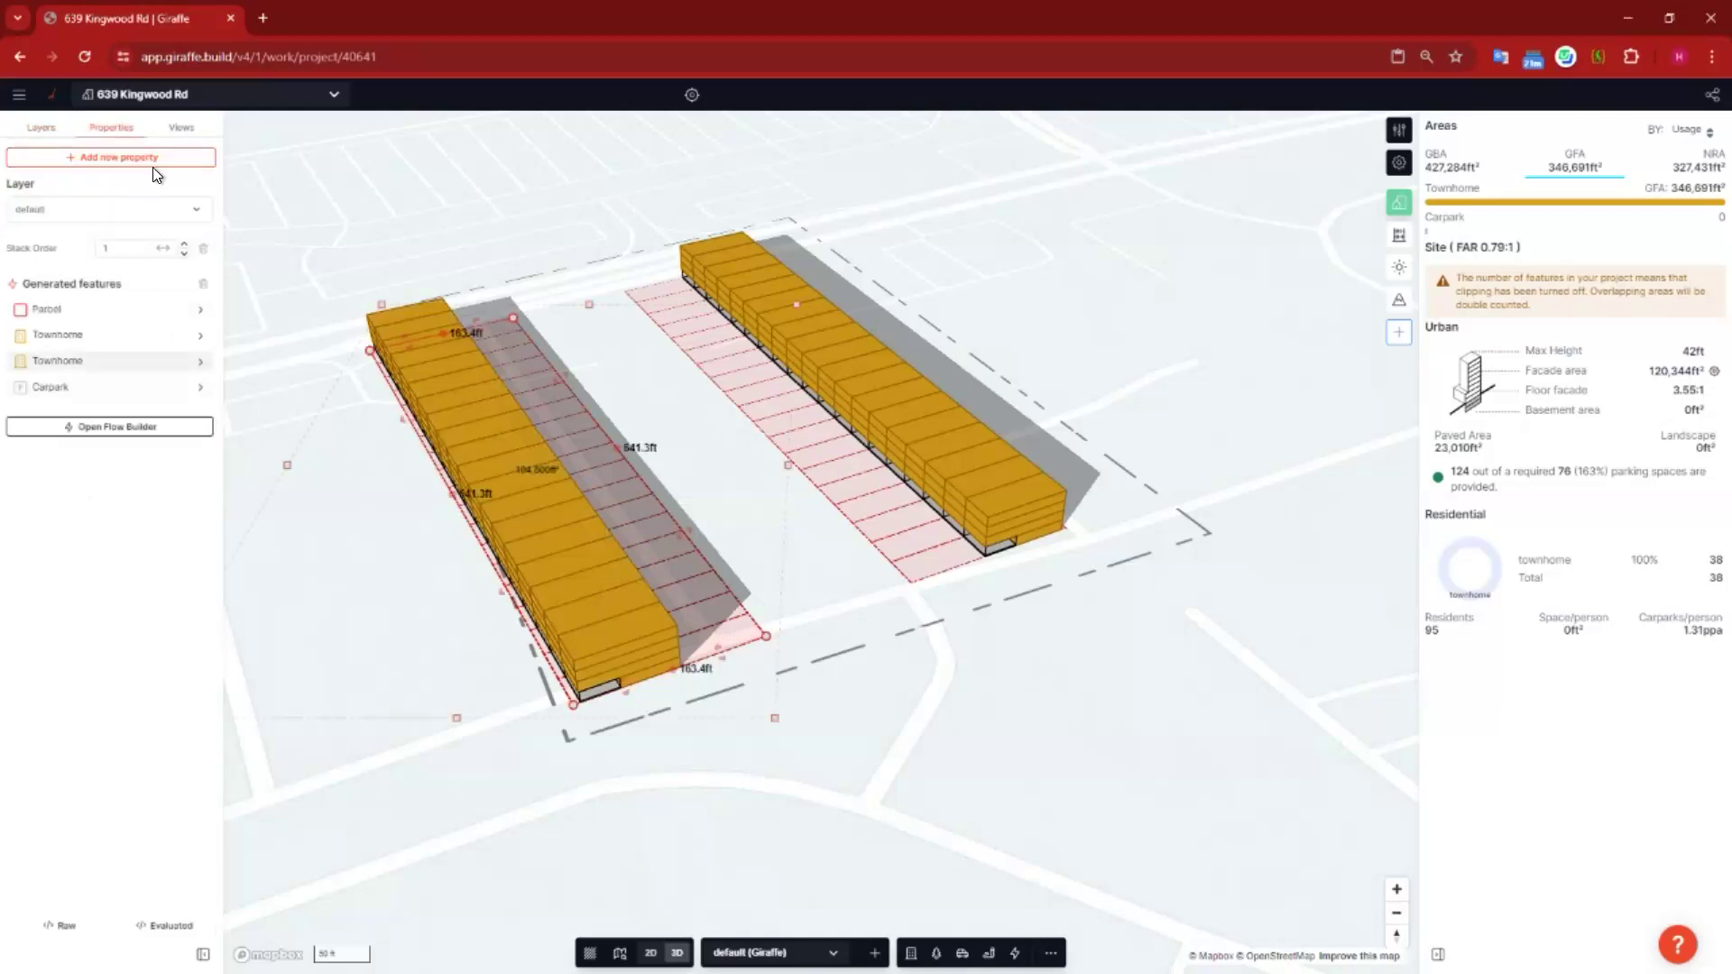
{"action": "left_click", "coordinate": [83, 187]}
{"action": "left_click", "coordinate": [150, 391]}
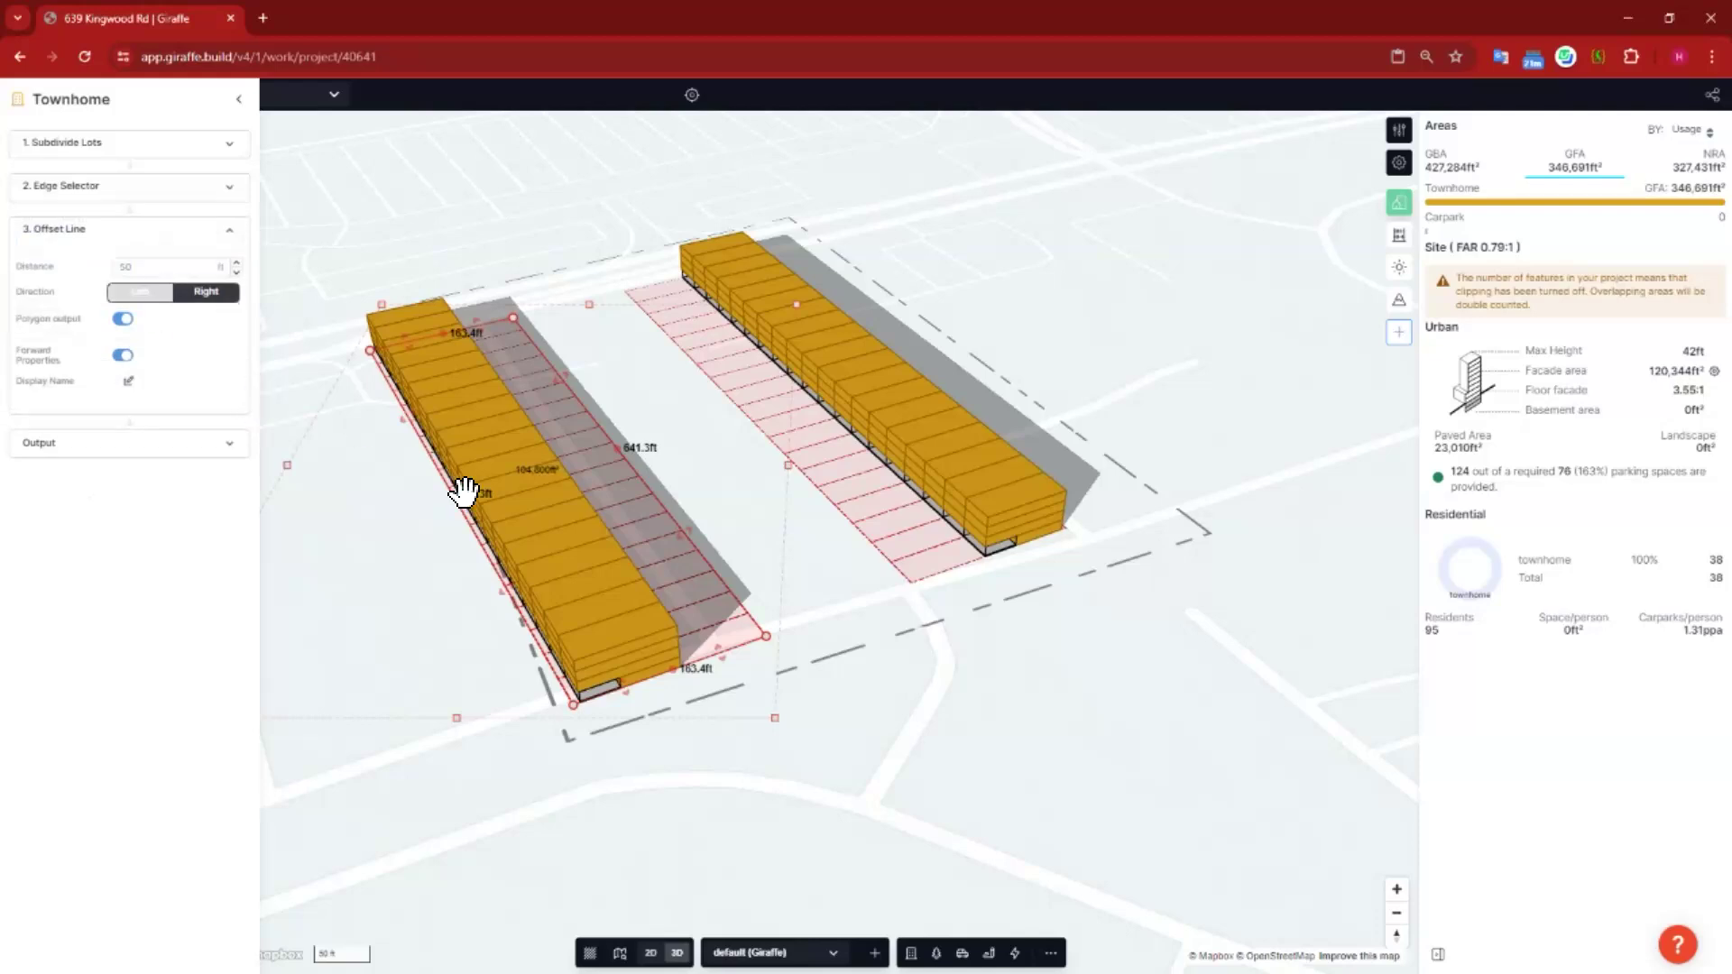
{"action": "left_click", "coordinate": [140, 292]}
{"action": "left_click", "coordinate": [239, 97]}
Step: Set the direction of the Carpark feature's second Offset Line to Right and deselect the site
{"action": "left_click", "coordinate": [200, 386]}
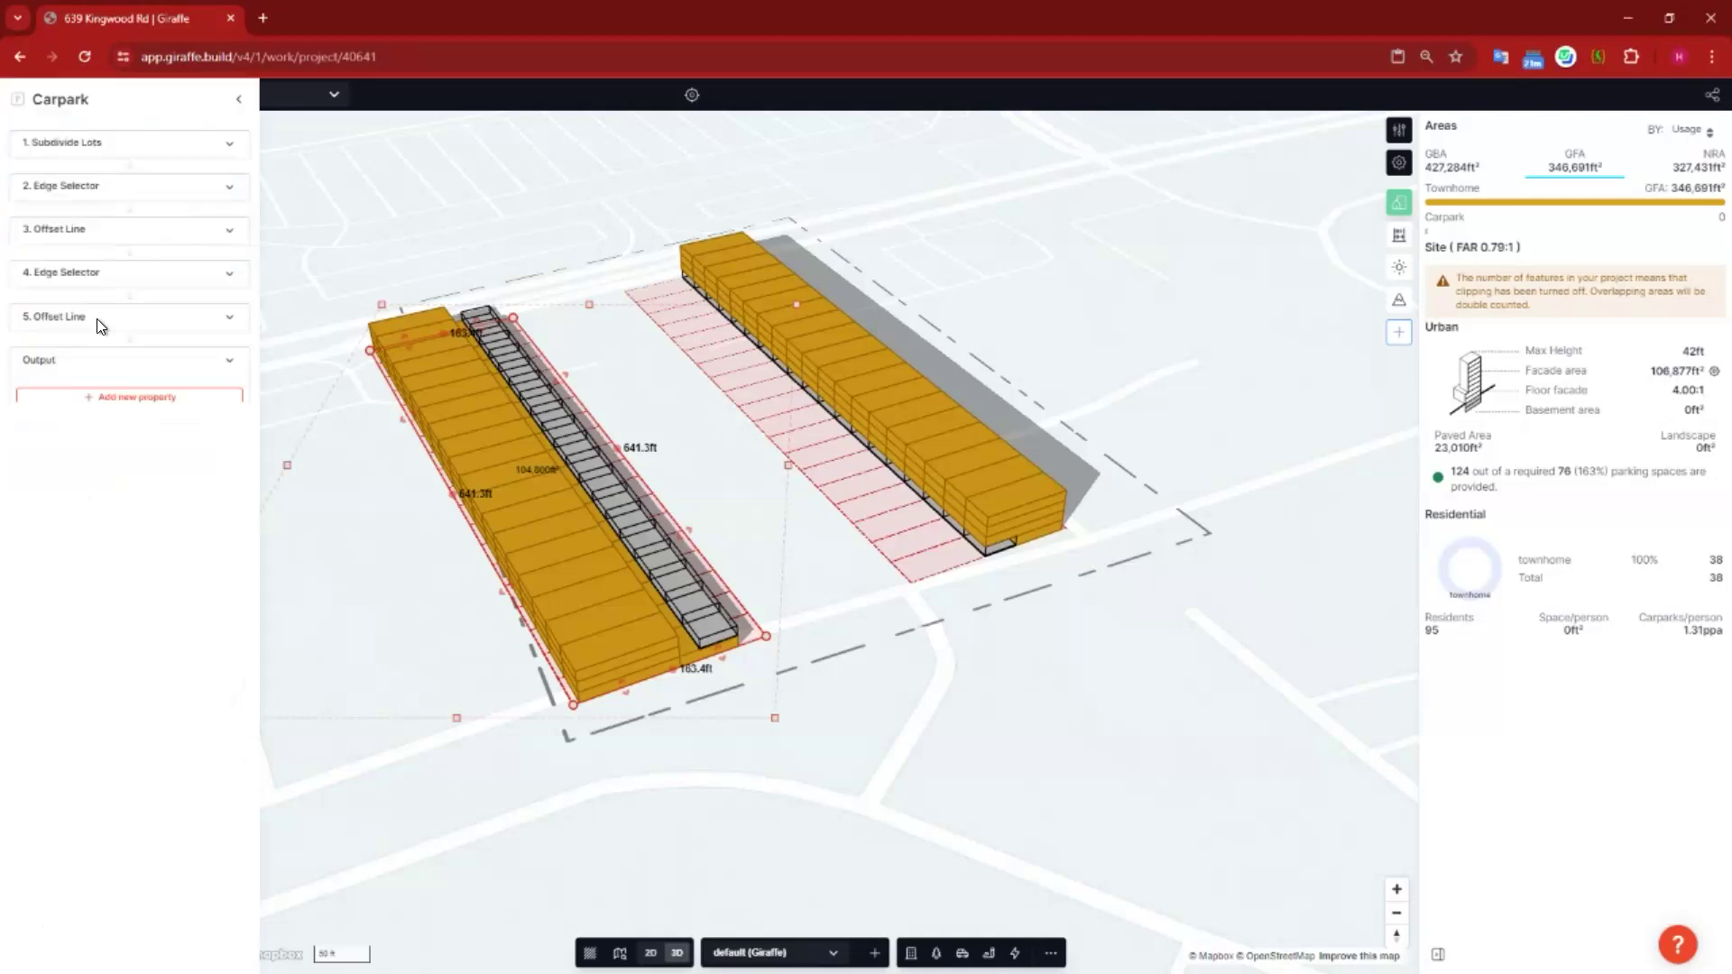
{"action": "left_click", "coordinate": [135, 316]}
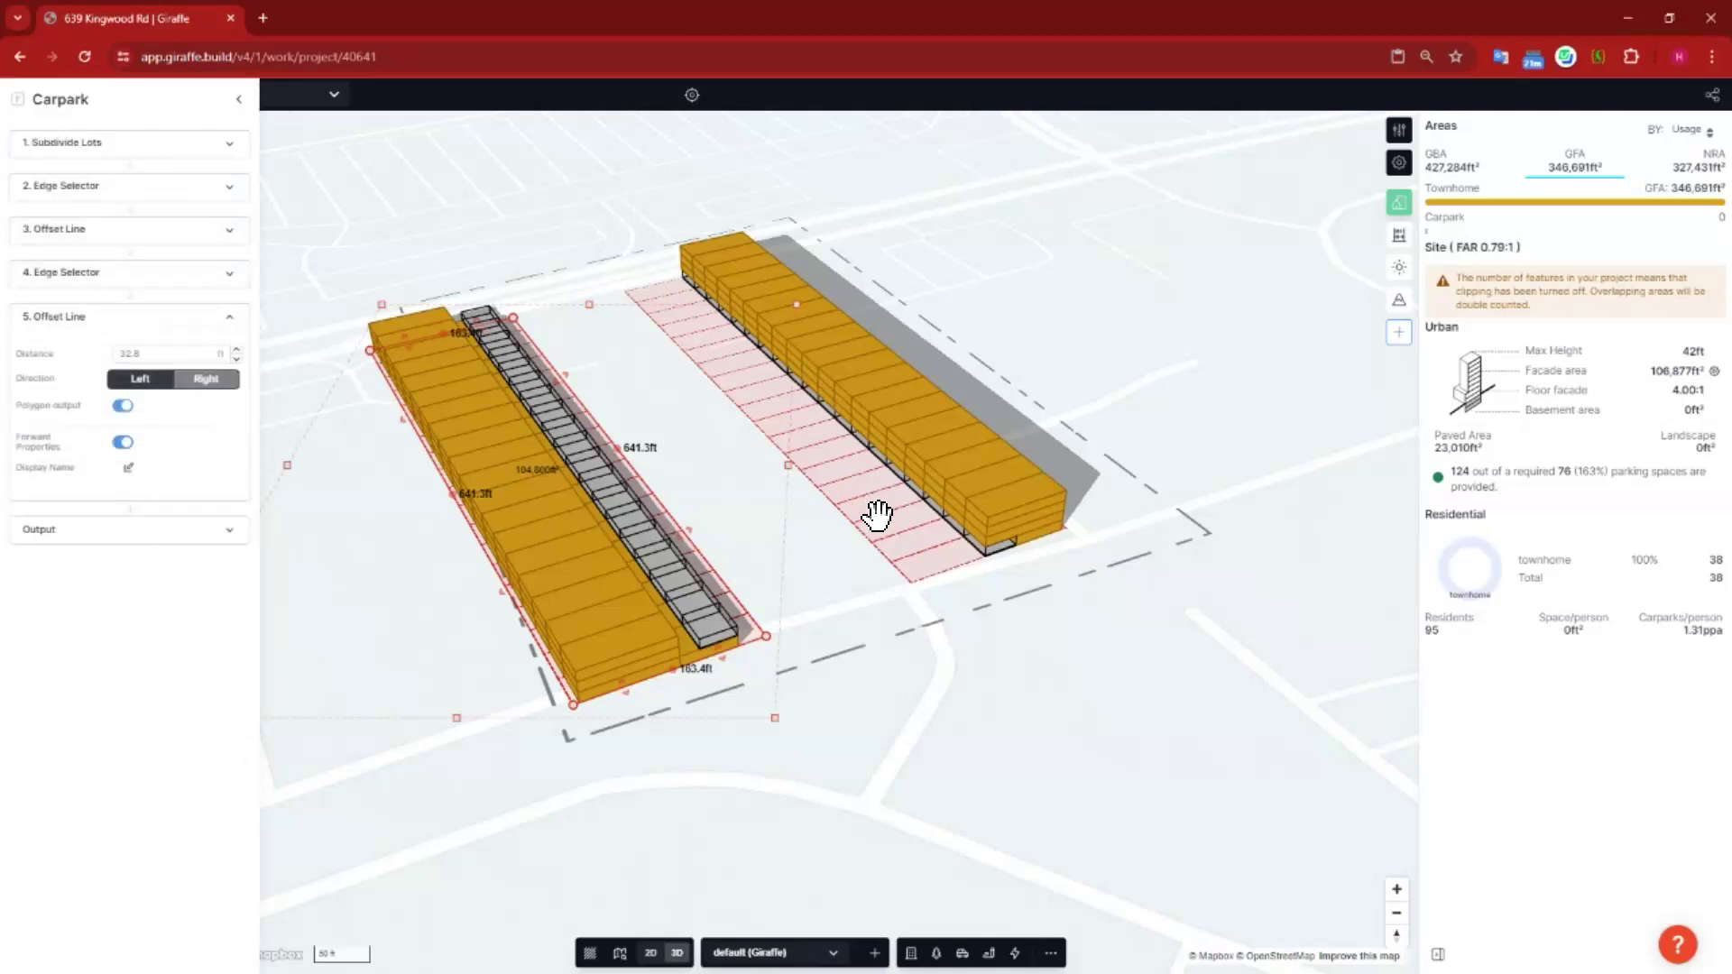
{"action": "left_click", "coordinate": [719, 727]}
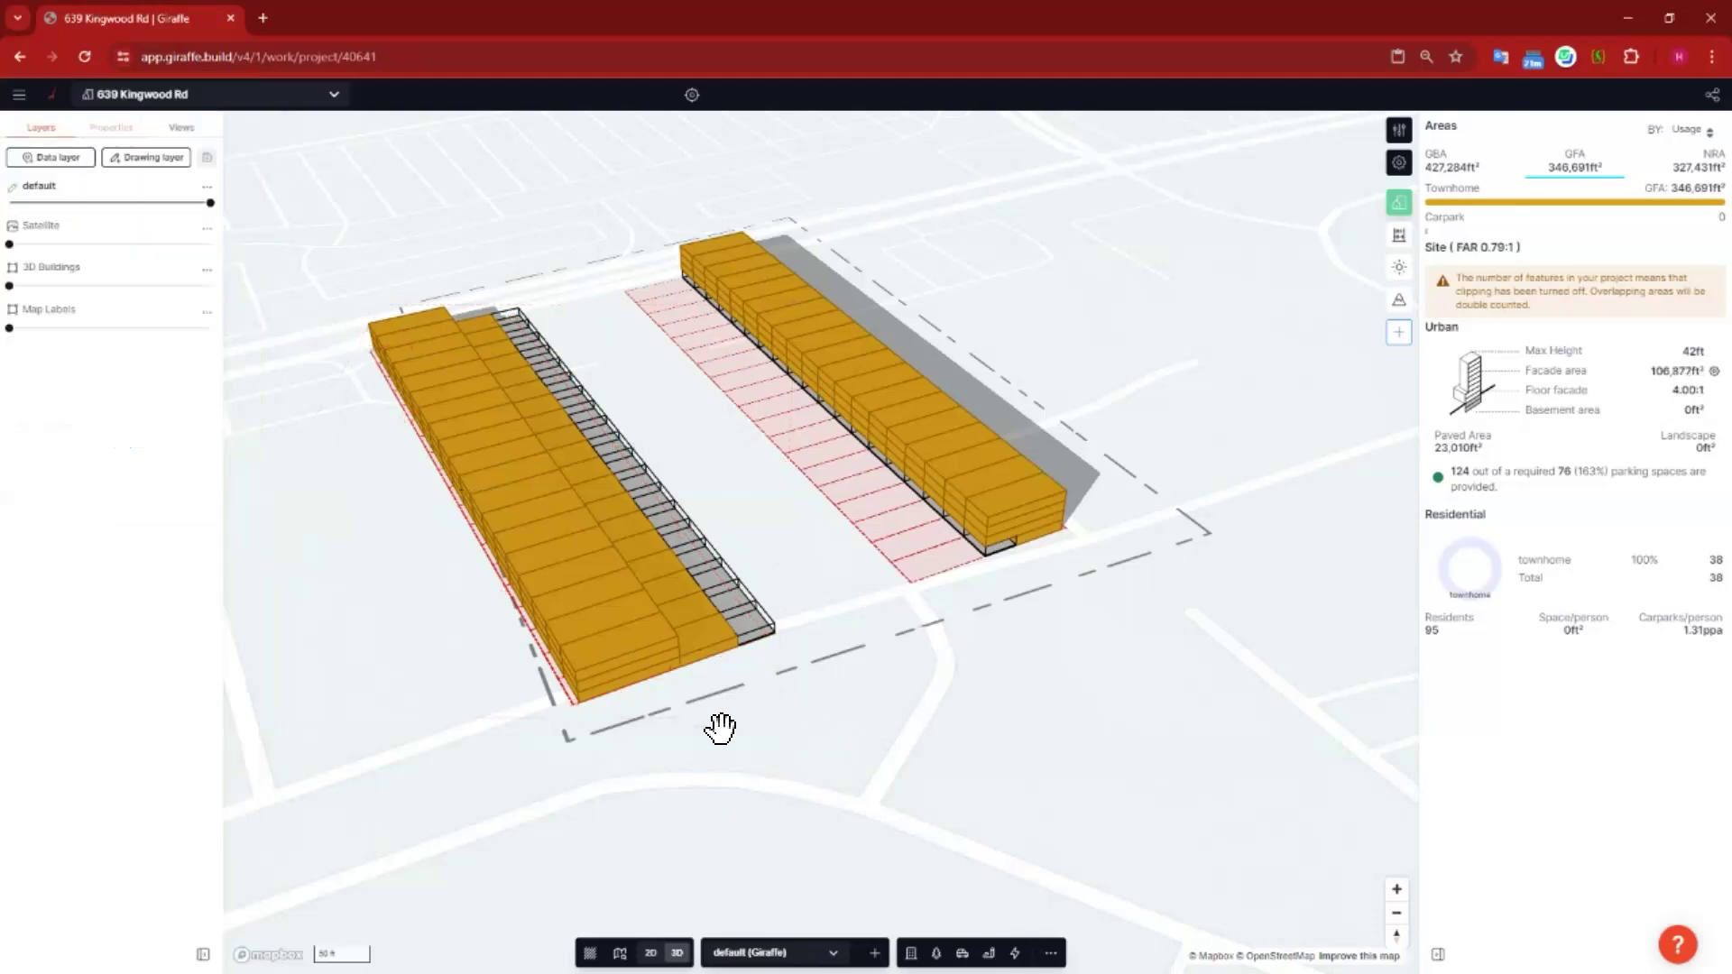
Step: Change the usage of the copied site's one-level Townhome feature to Carpark
{"action": "scroll", "coordinate": [723, 630], "scroll_direction": "up", "scroll_amount": 5}
{"action": "left_click", "coordinate": [706, 565]}
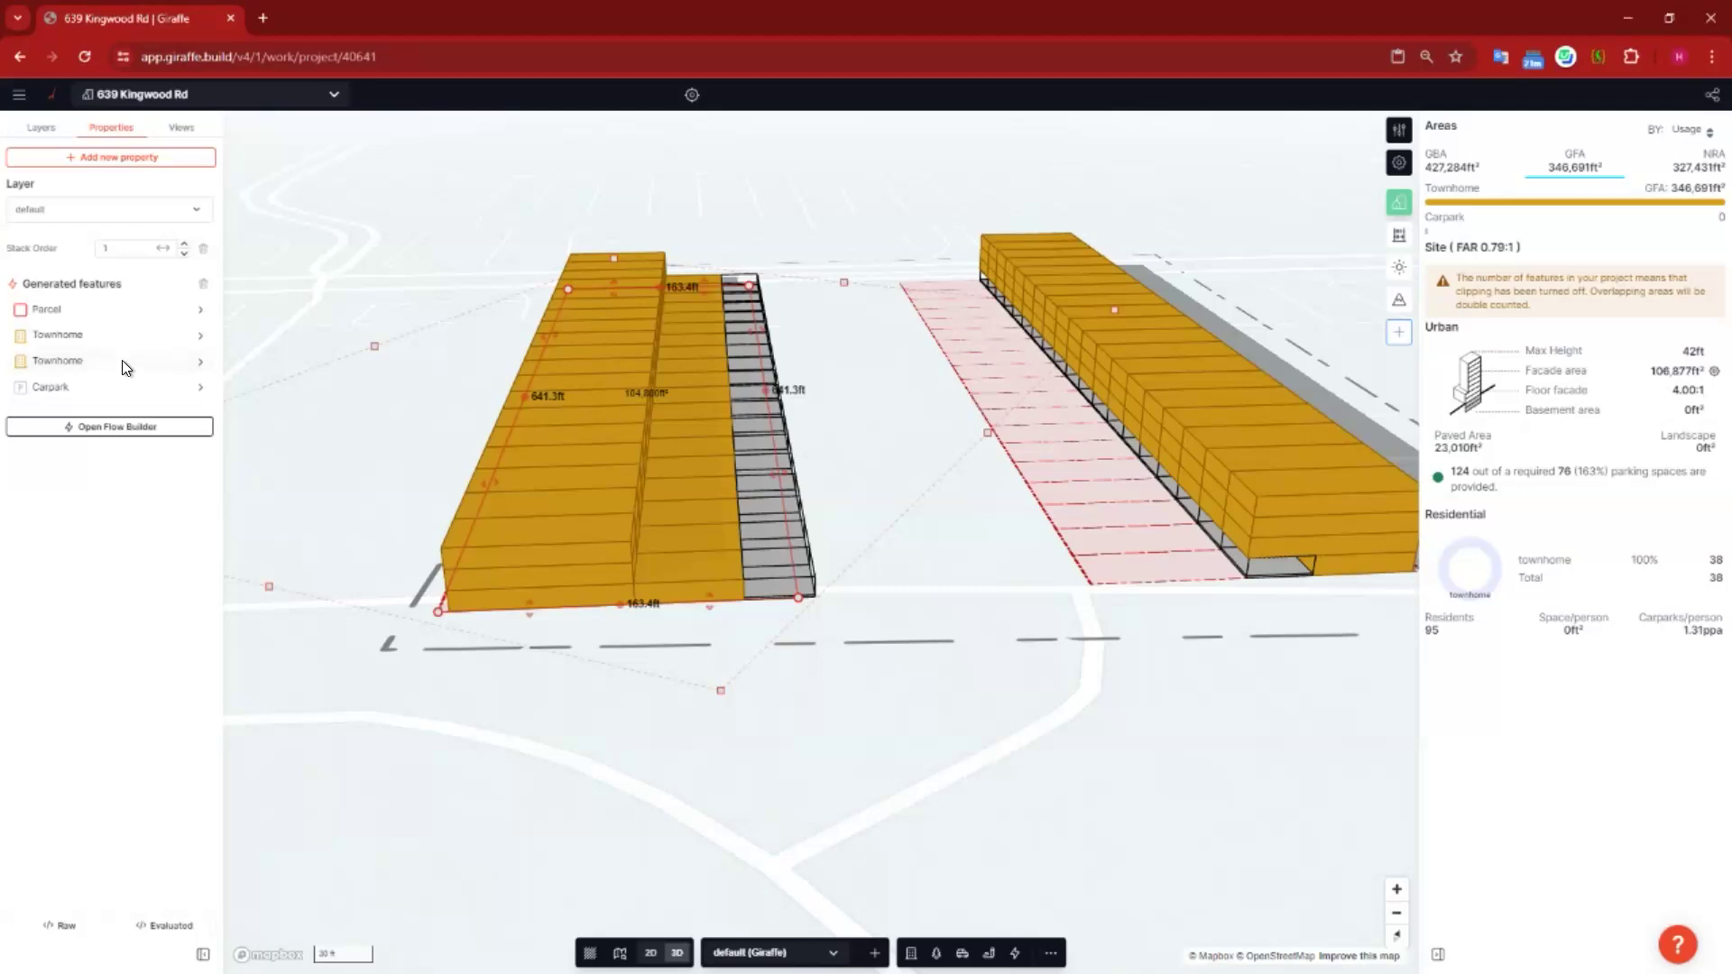
{"action": "left_click", "coordinate": [139, 358]}
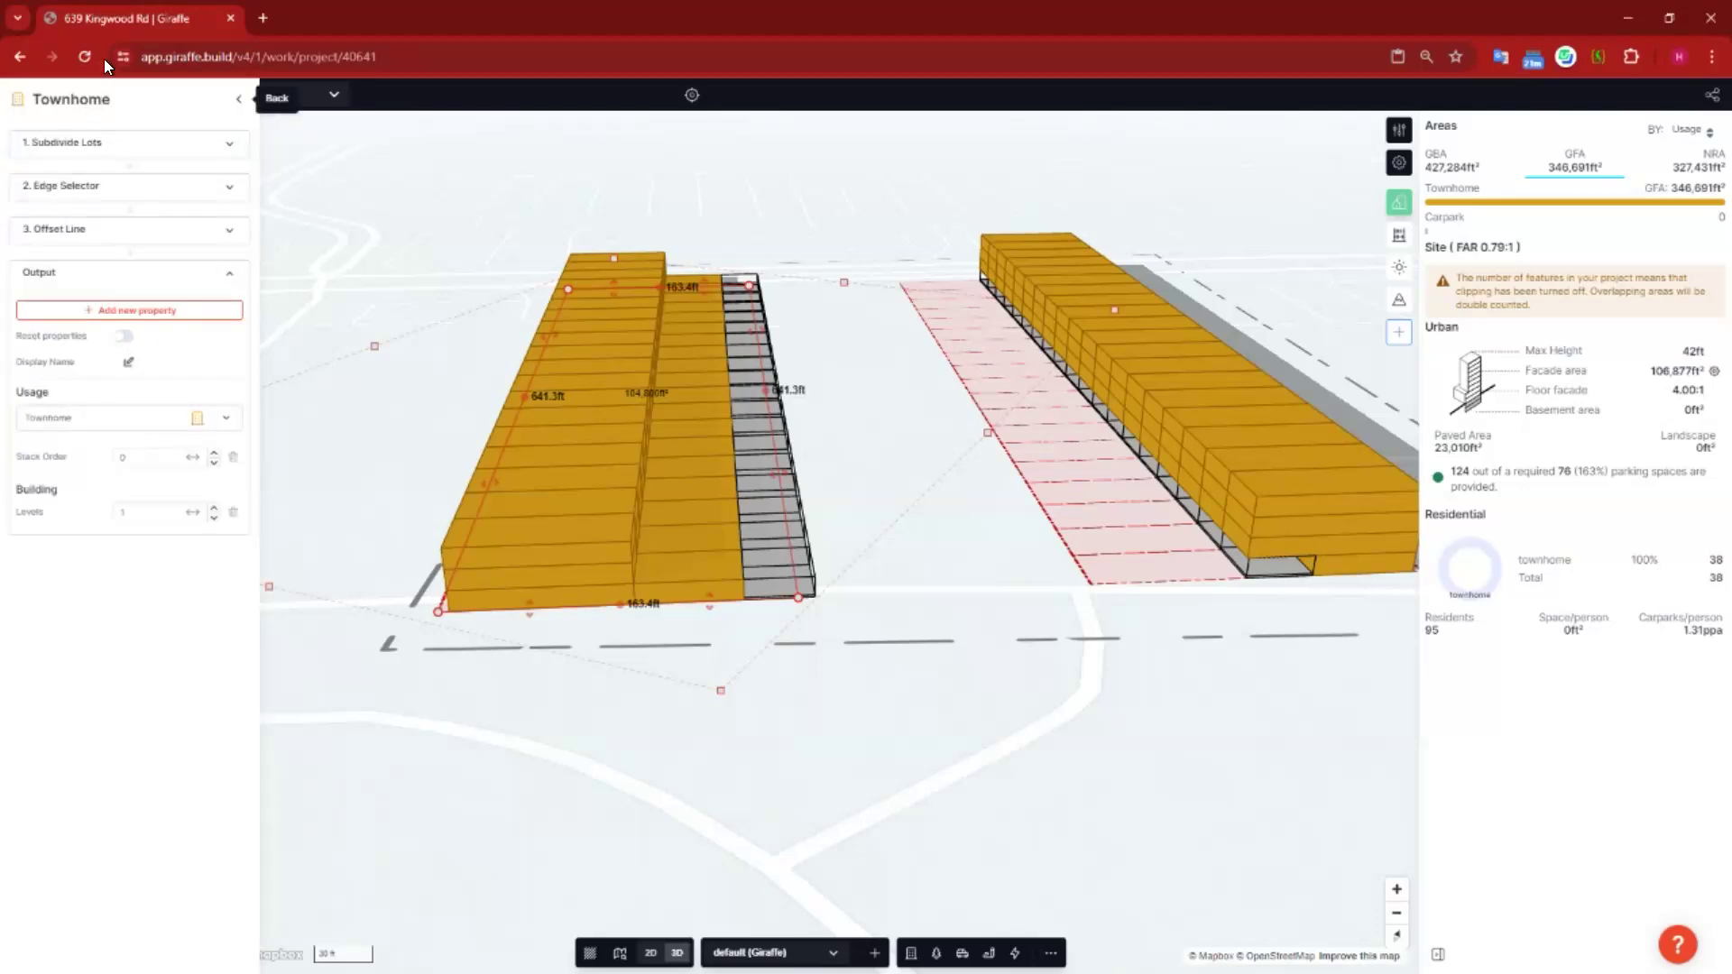
{"action": "left_click", "coordinate": [239, 101]}
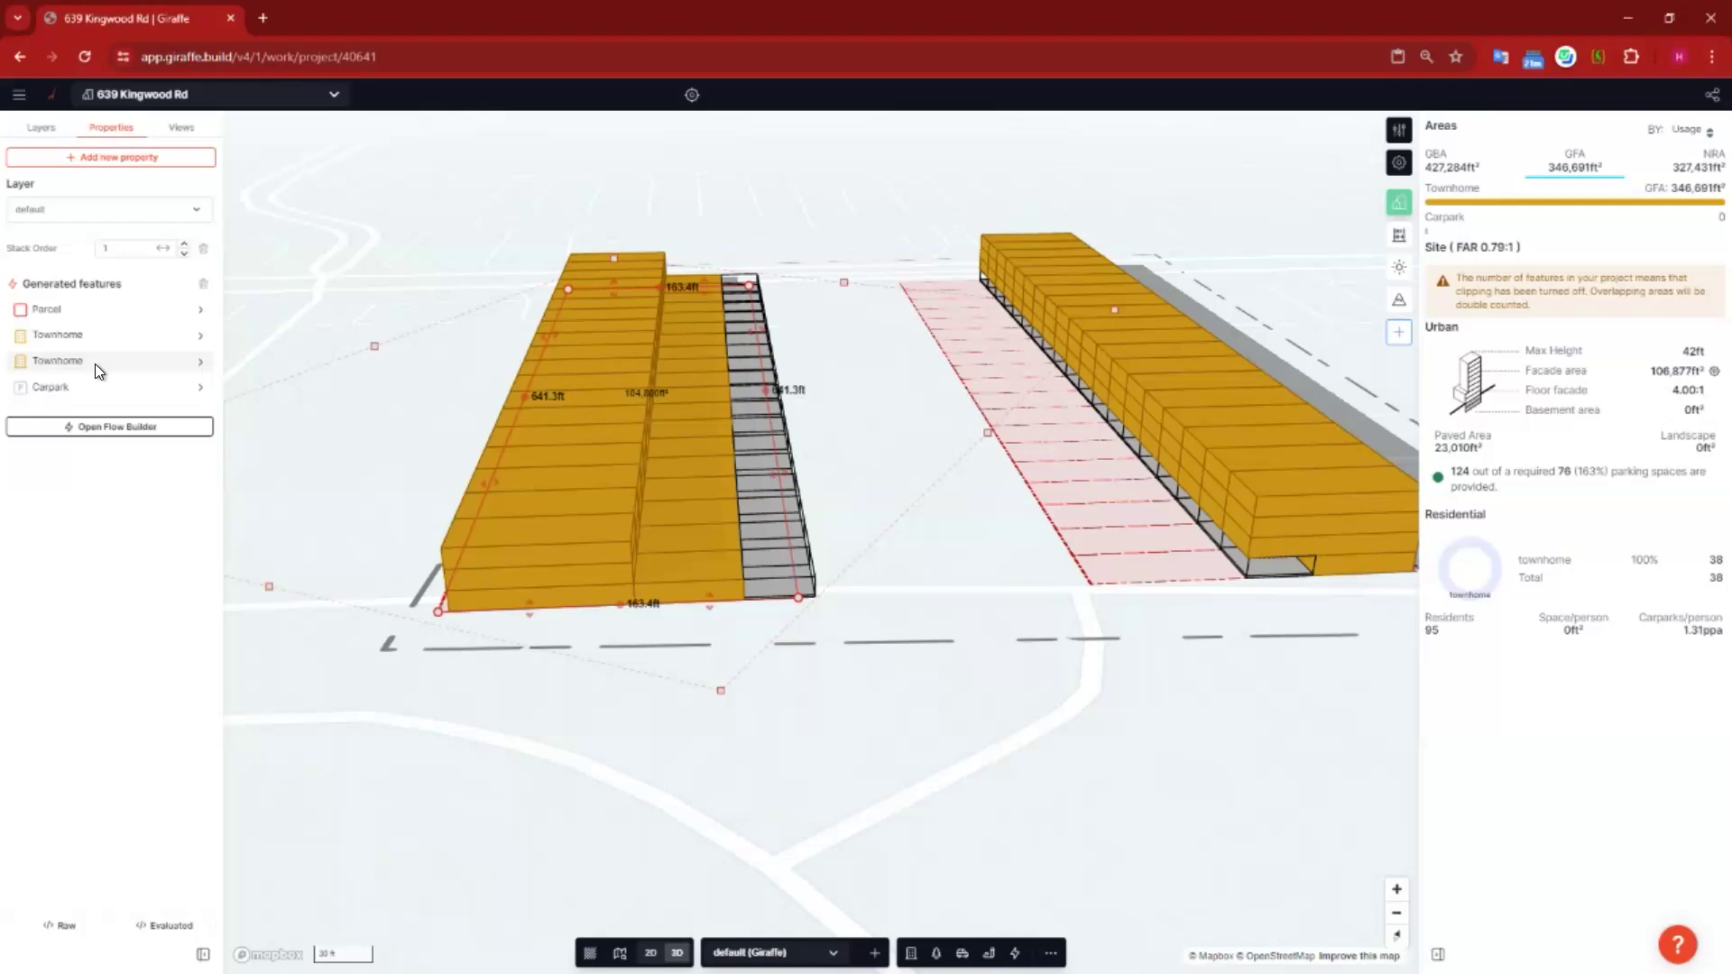
{"action": "left_click", "coordinate": [142, 361]}
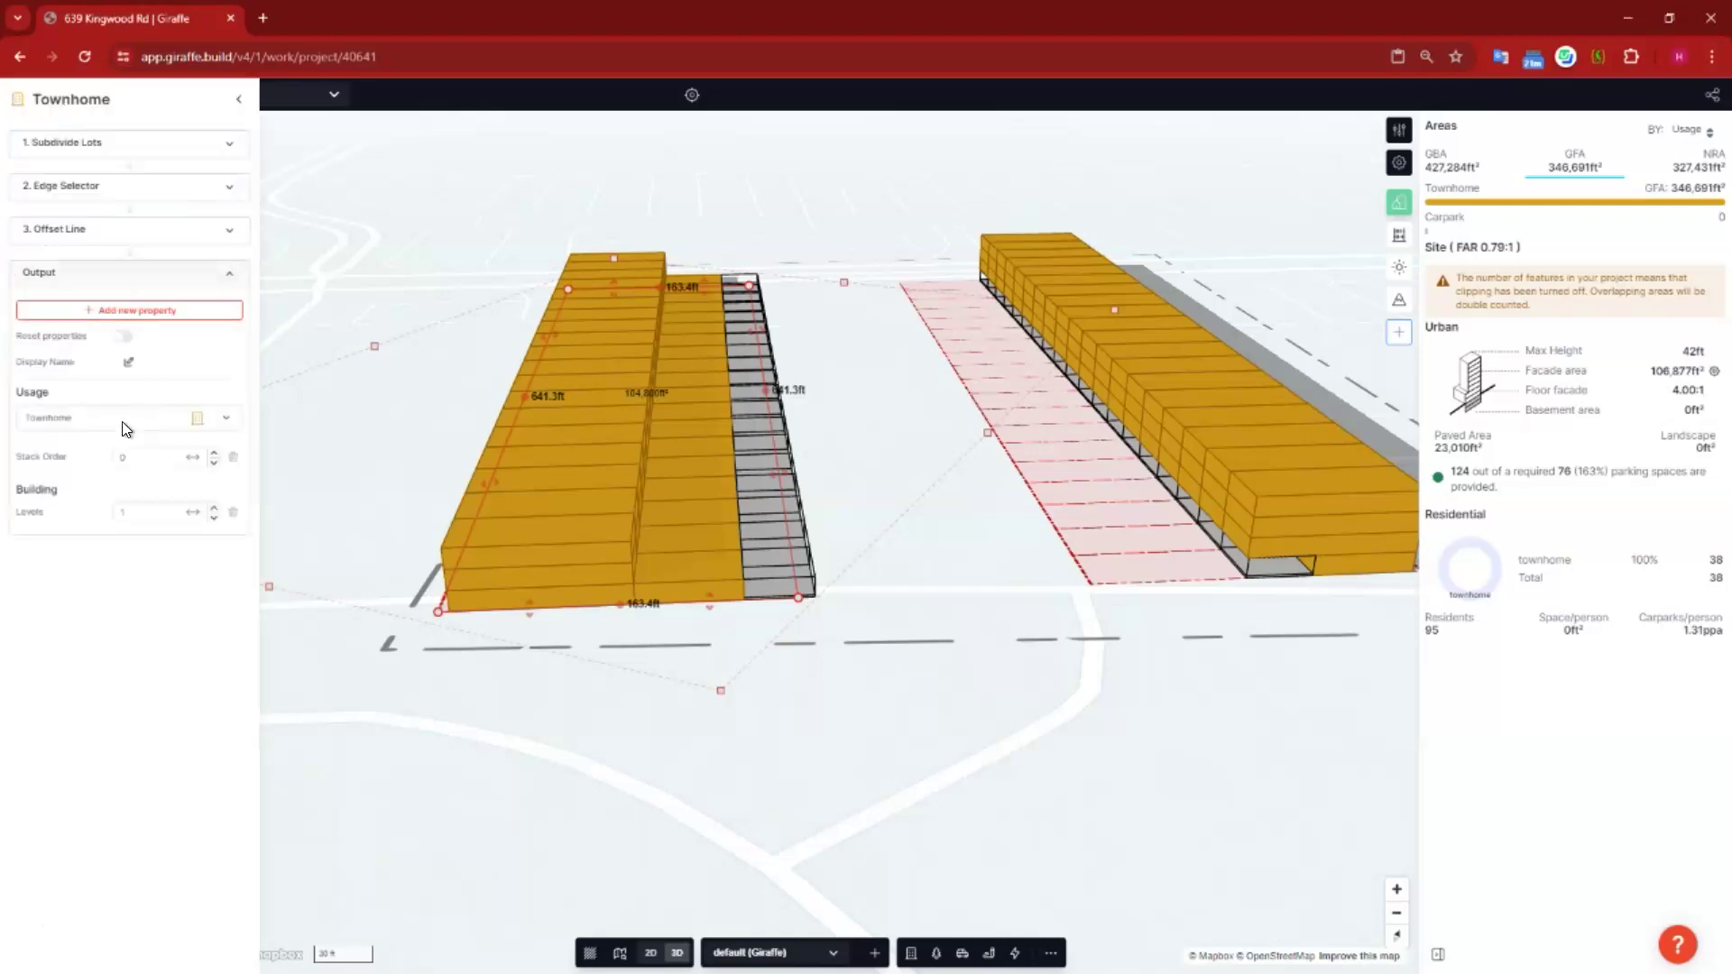
{"action": "left_click", "coordinate": [124, 421]}
{"action": "type", "text": "nerfd"}
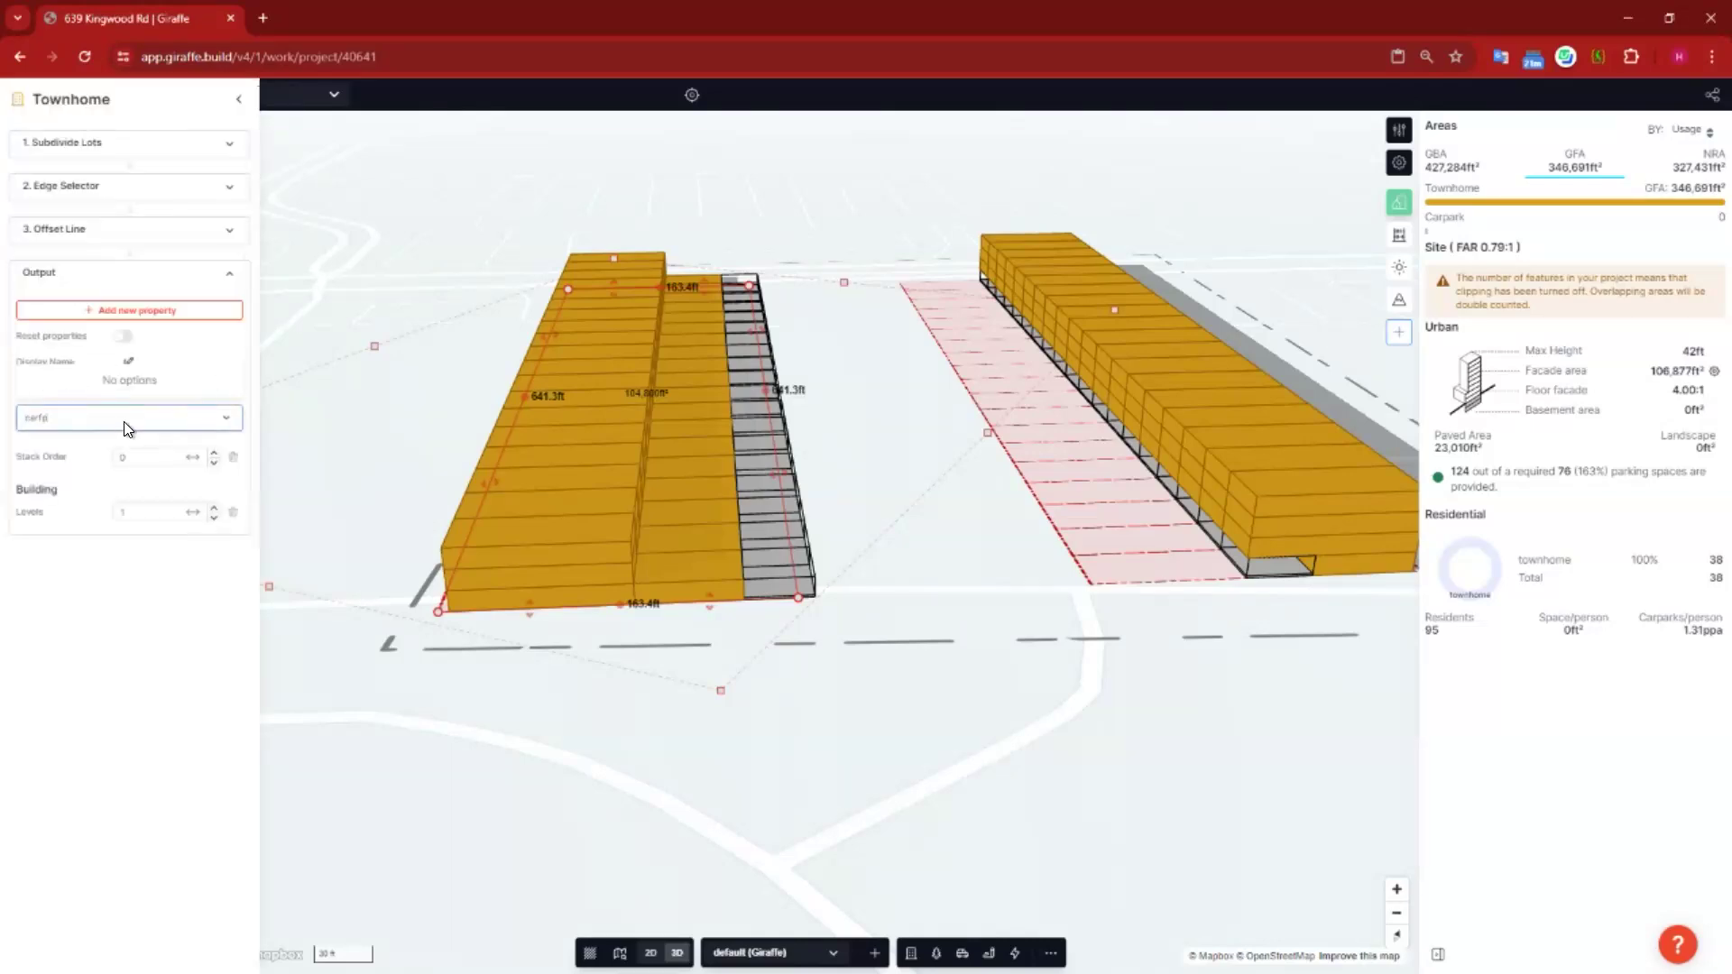
{"action": "key", "text": "BackSpace"}
{"action": "key", "text": "BackSpace"}
{"action": "left_click", "coordinate": [173, 379]}
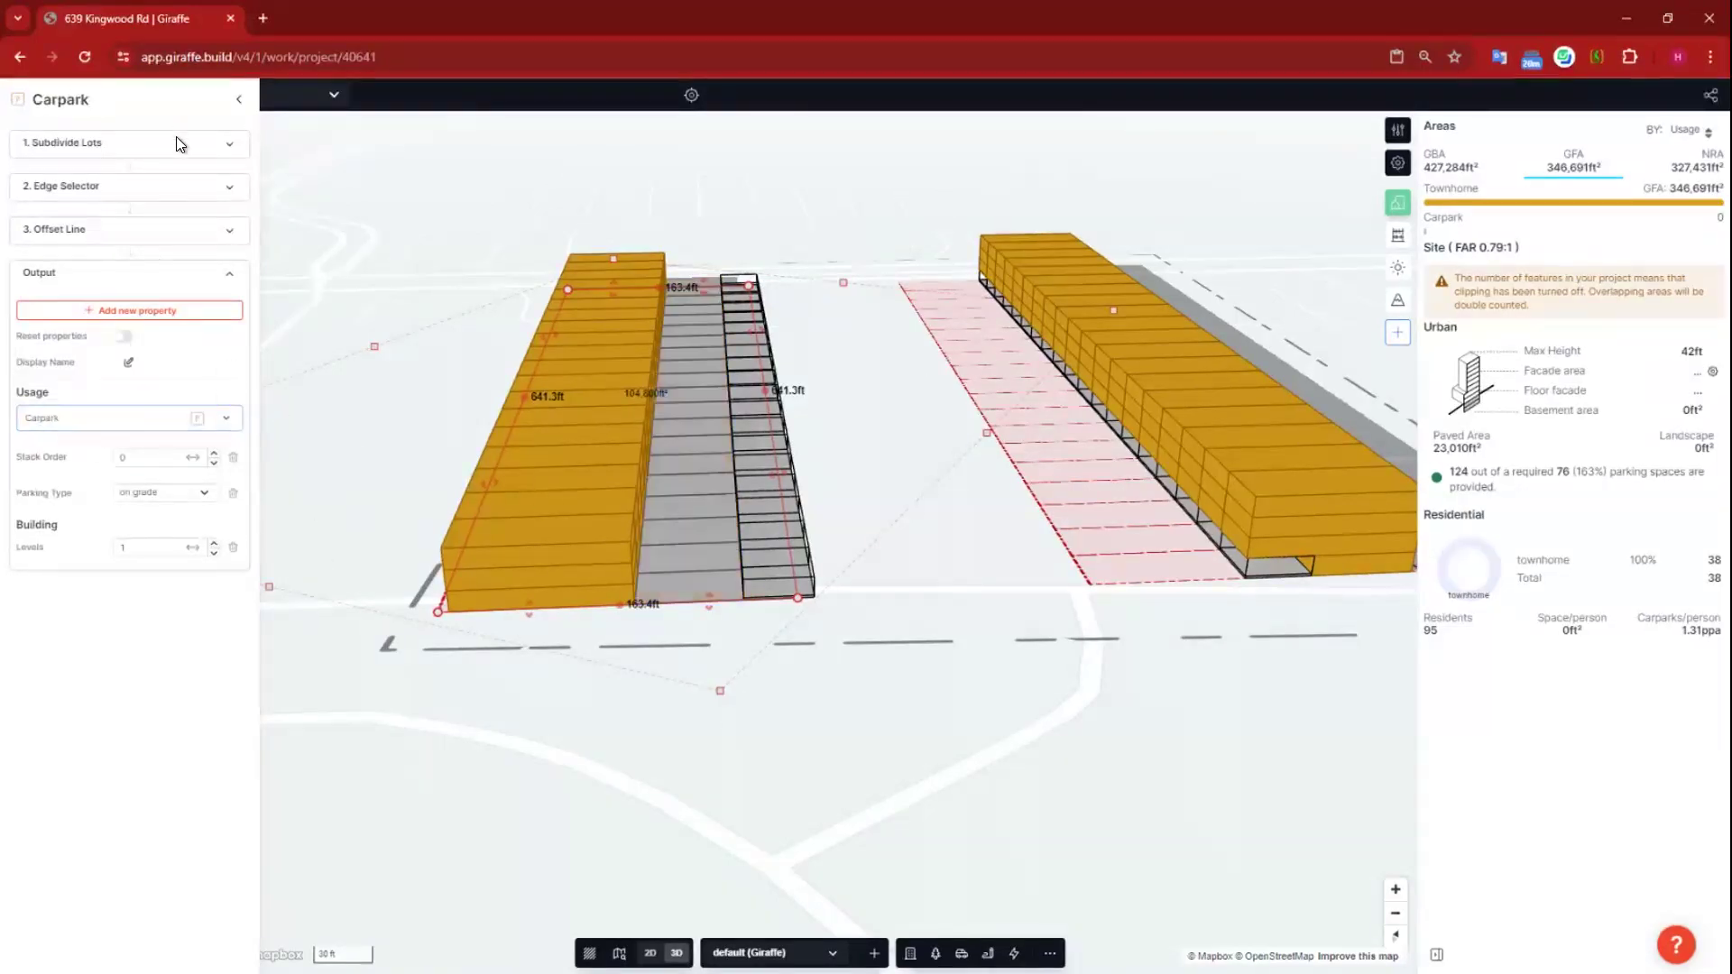
Step: Set this Carpark's parking type to multi-deck and add a Floor to Floor height of 10.5 ft
{"action": "left_click", "coordinate": [185, 493]}
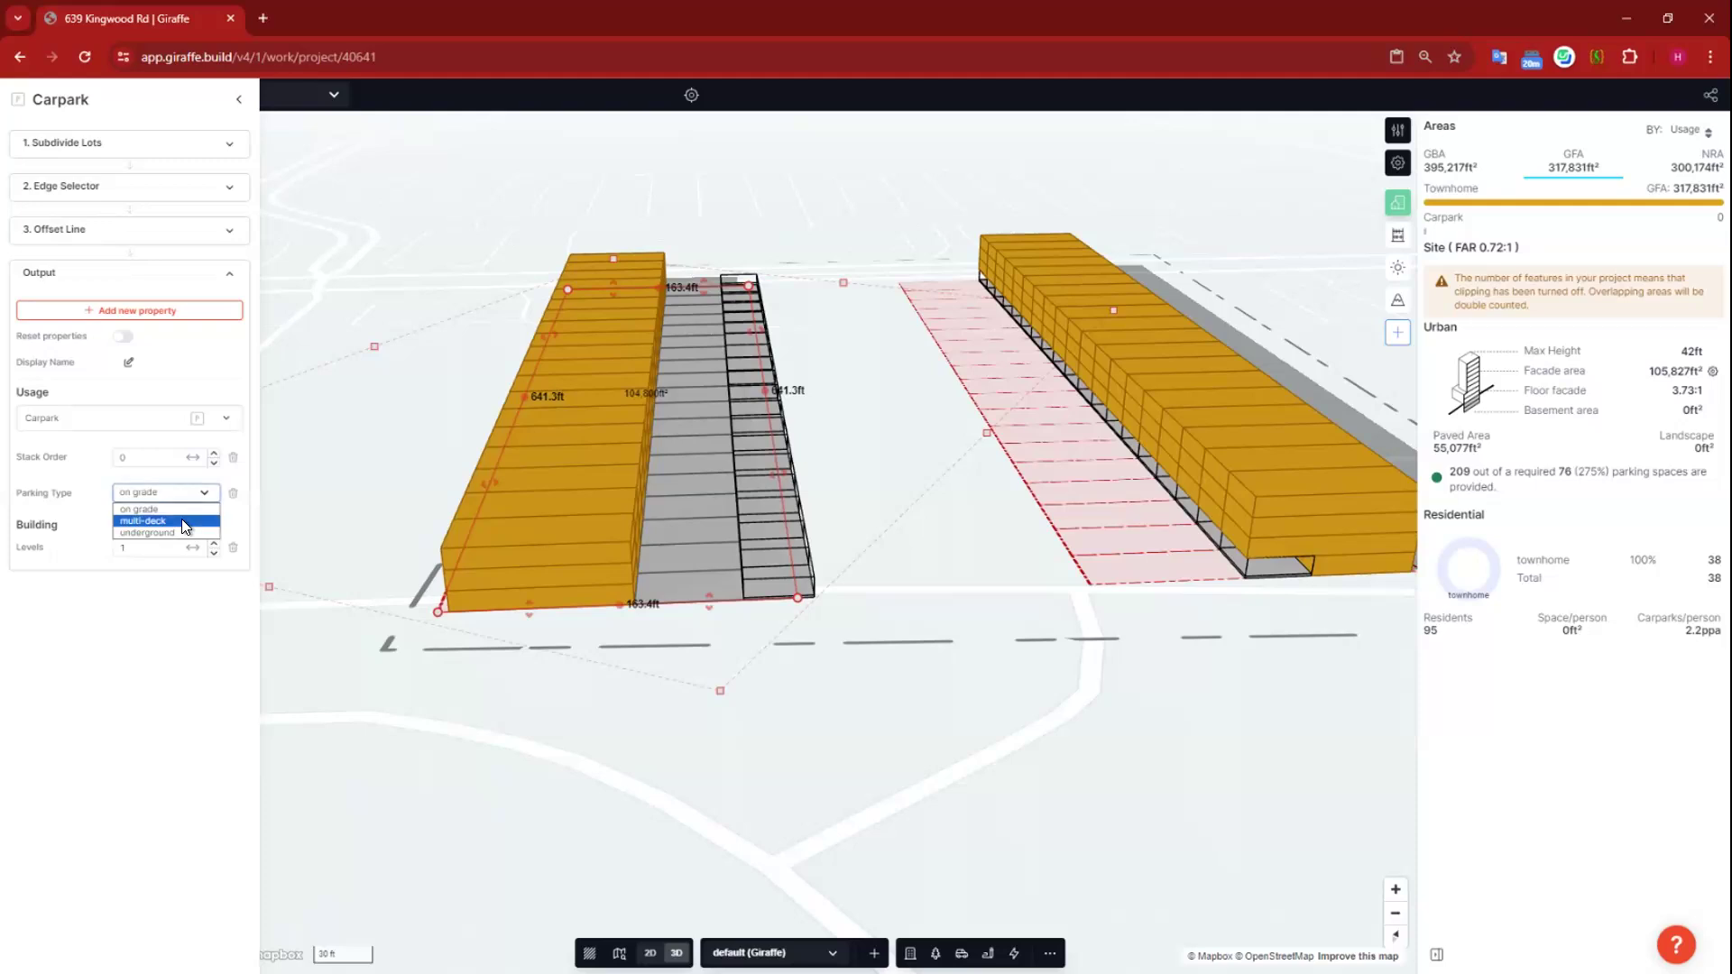
{"action": "left_click", "coordinate": [149, 521]}
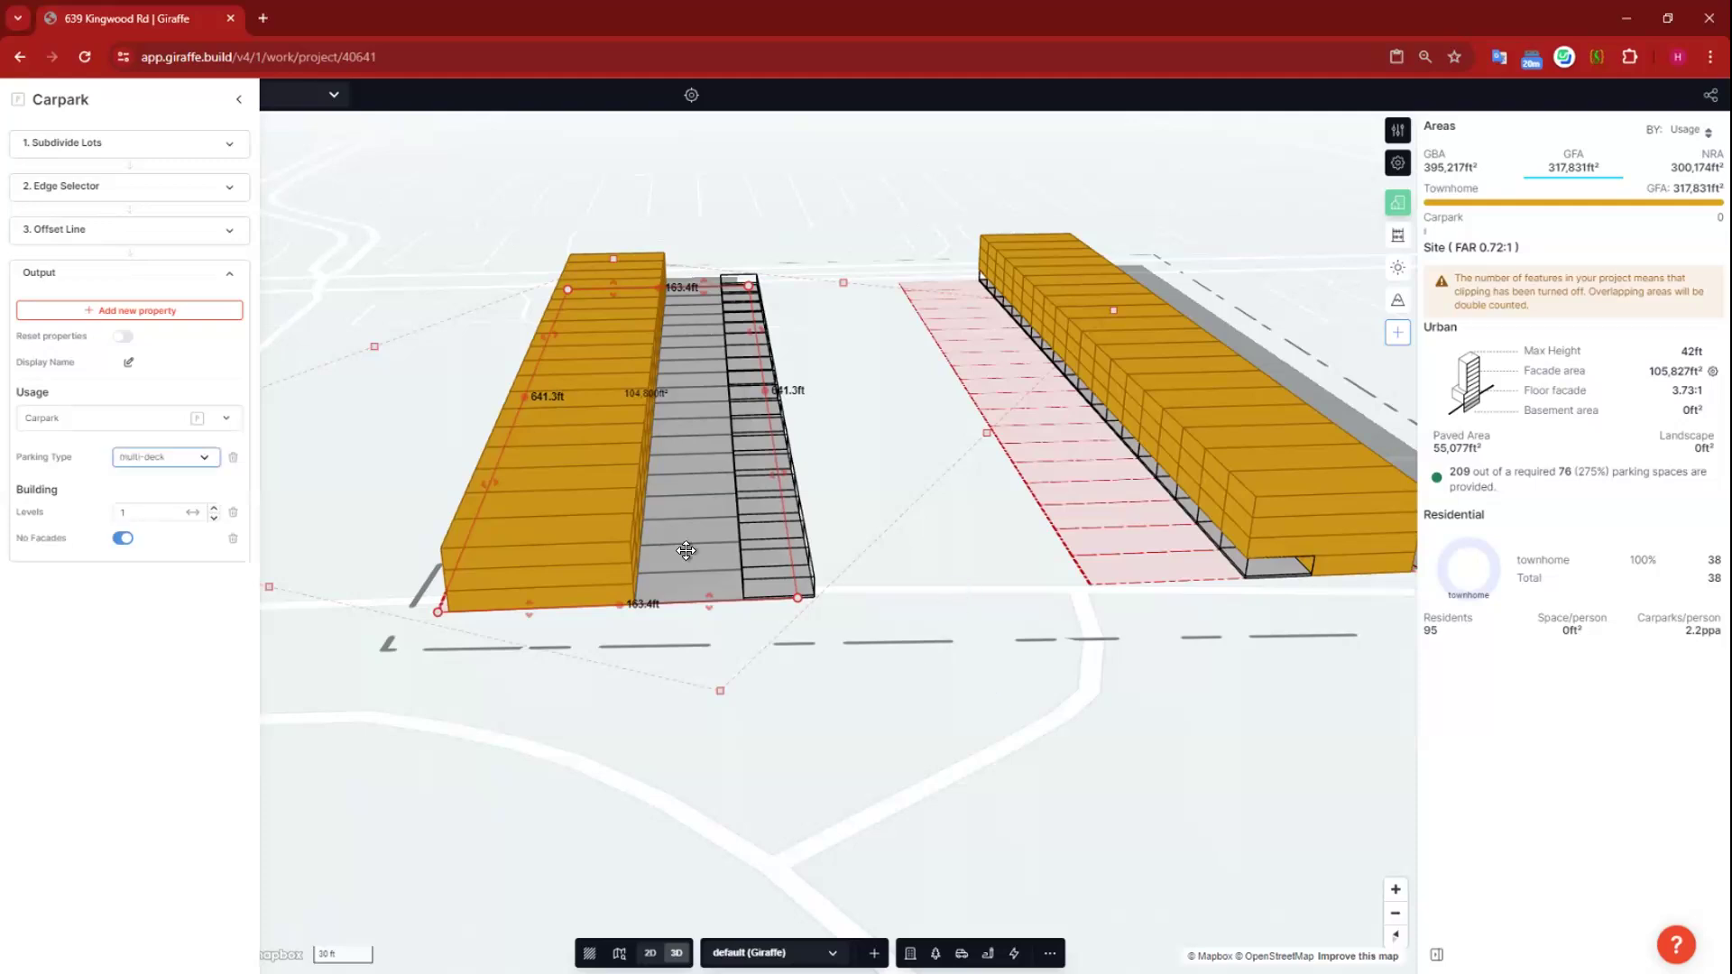
{"action": "left_click", "coordinate": [107, 309]}
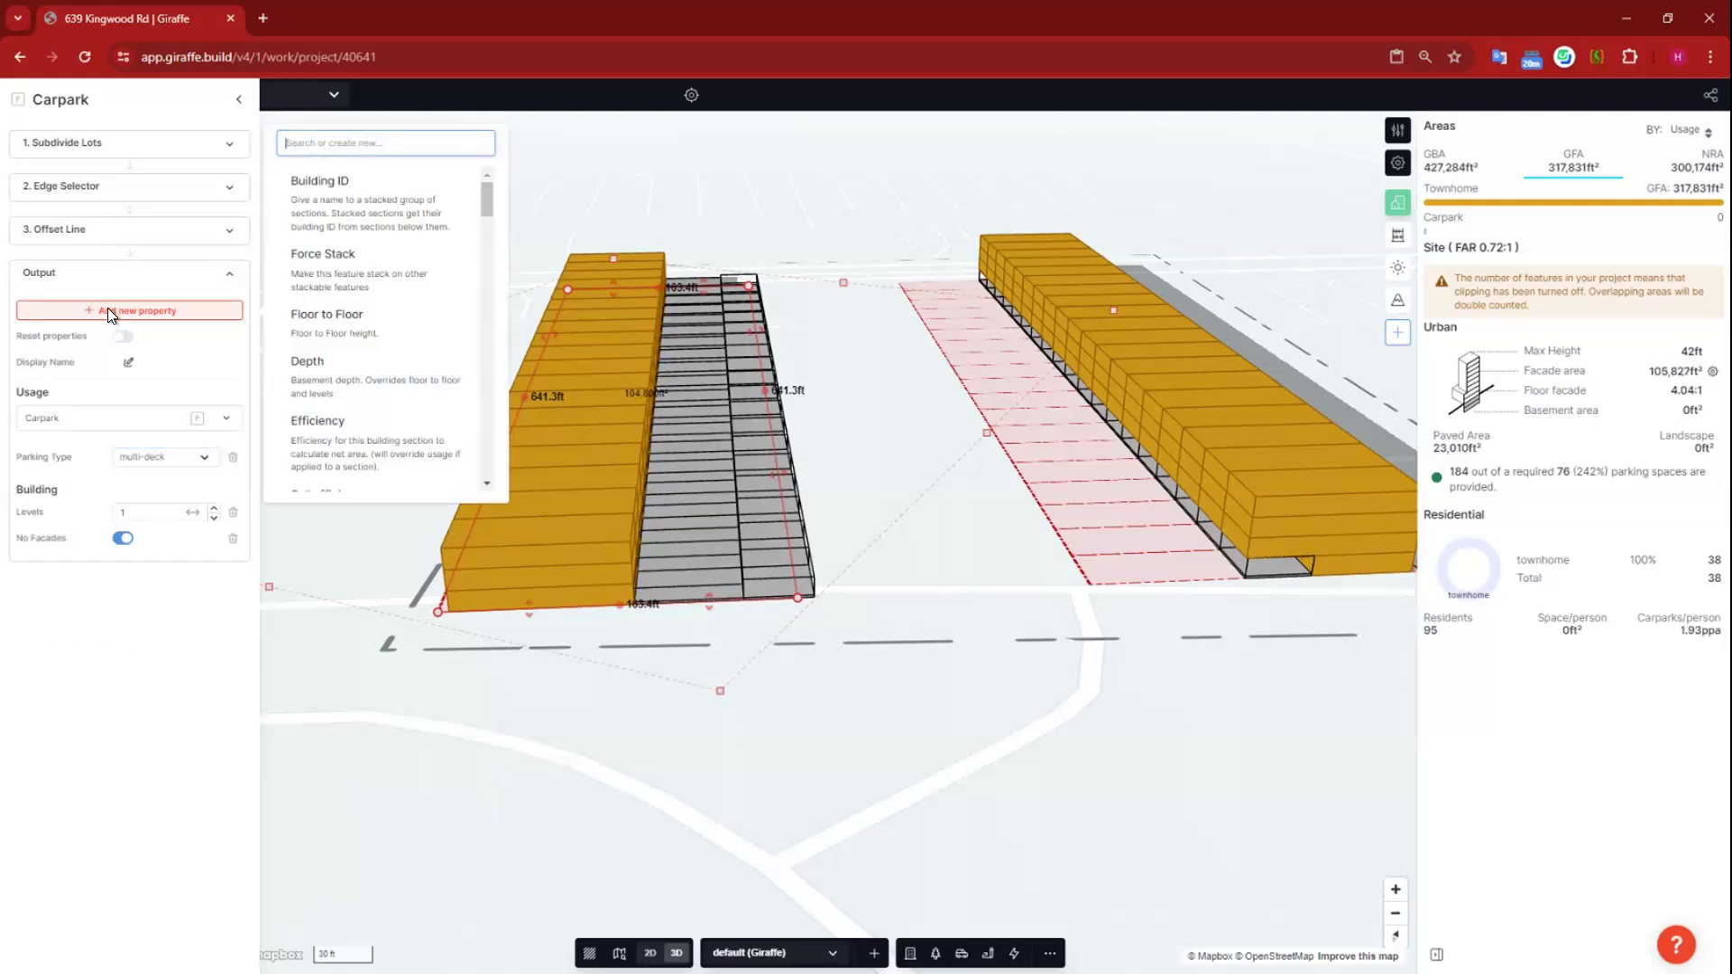
{"action": "type", "text": "flo"}
{"action": "left_click", "coordinate": [377, 199]}
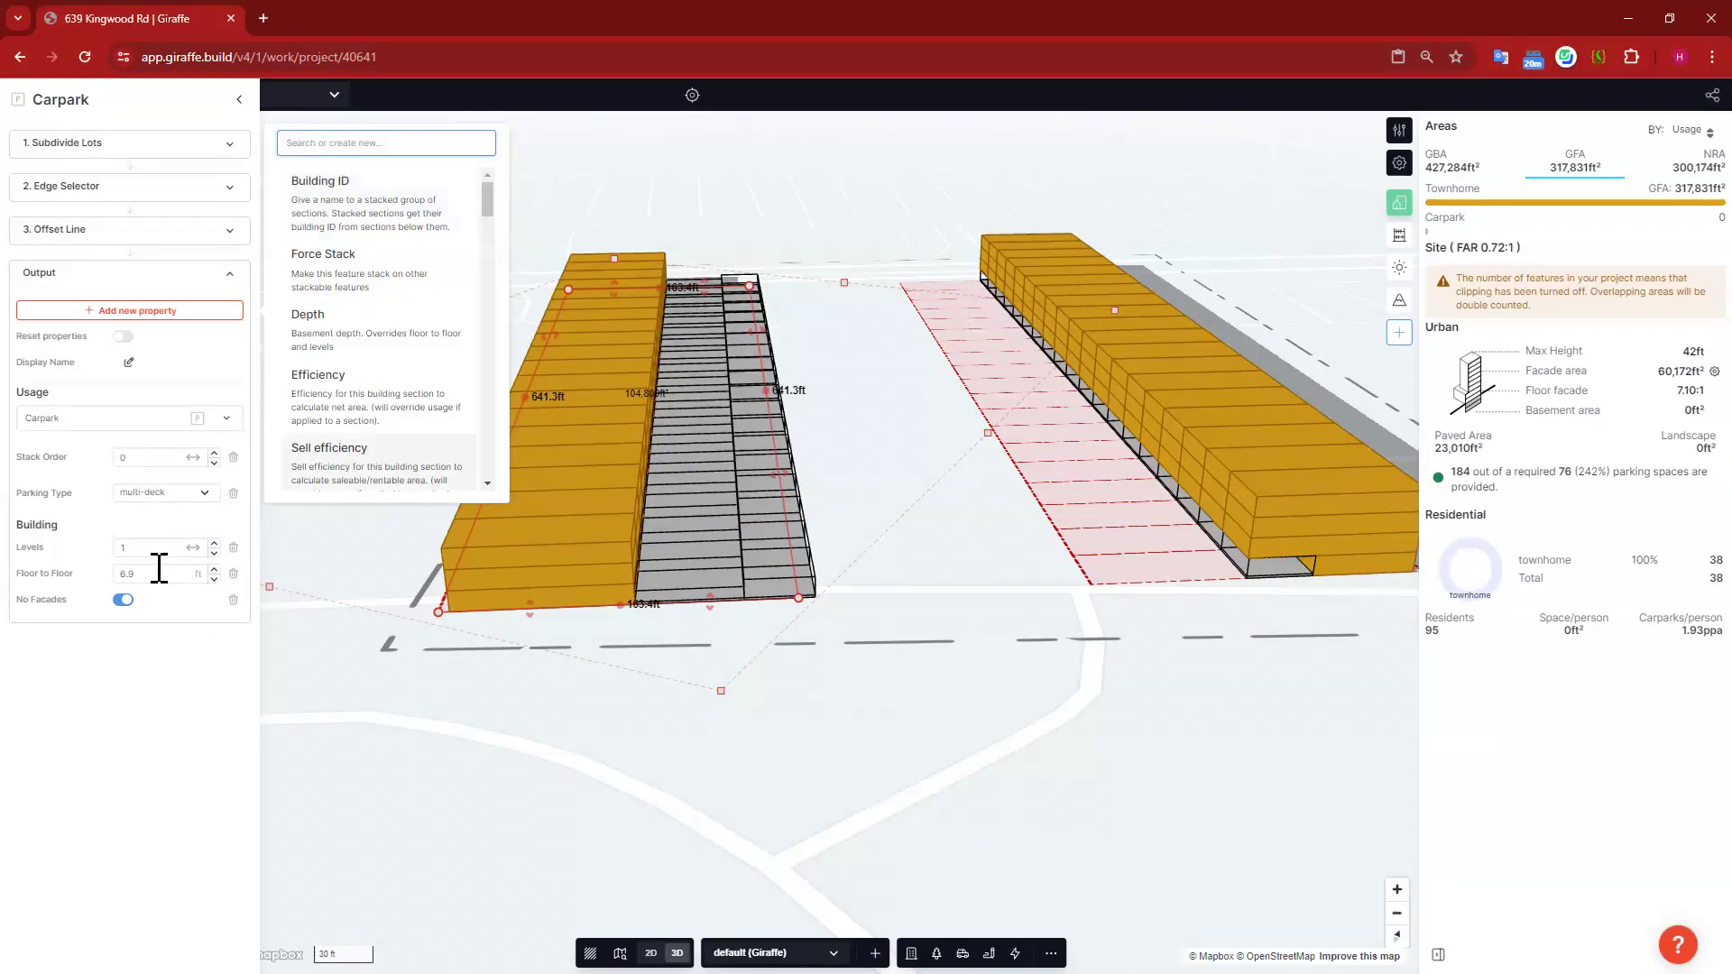
{"action": "left_click", "coordinate": [42, 566]}
{"action": "left_click", "coordinate": [42, 565]}
{"action": "type", "text": "10.5"}
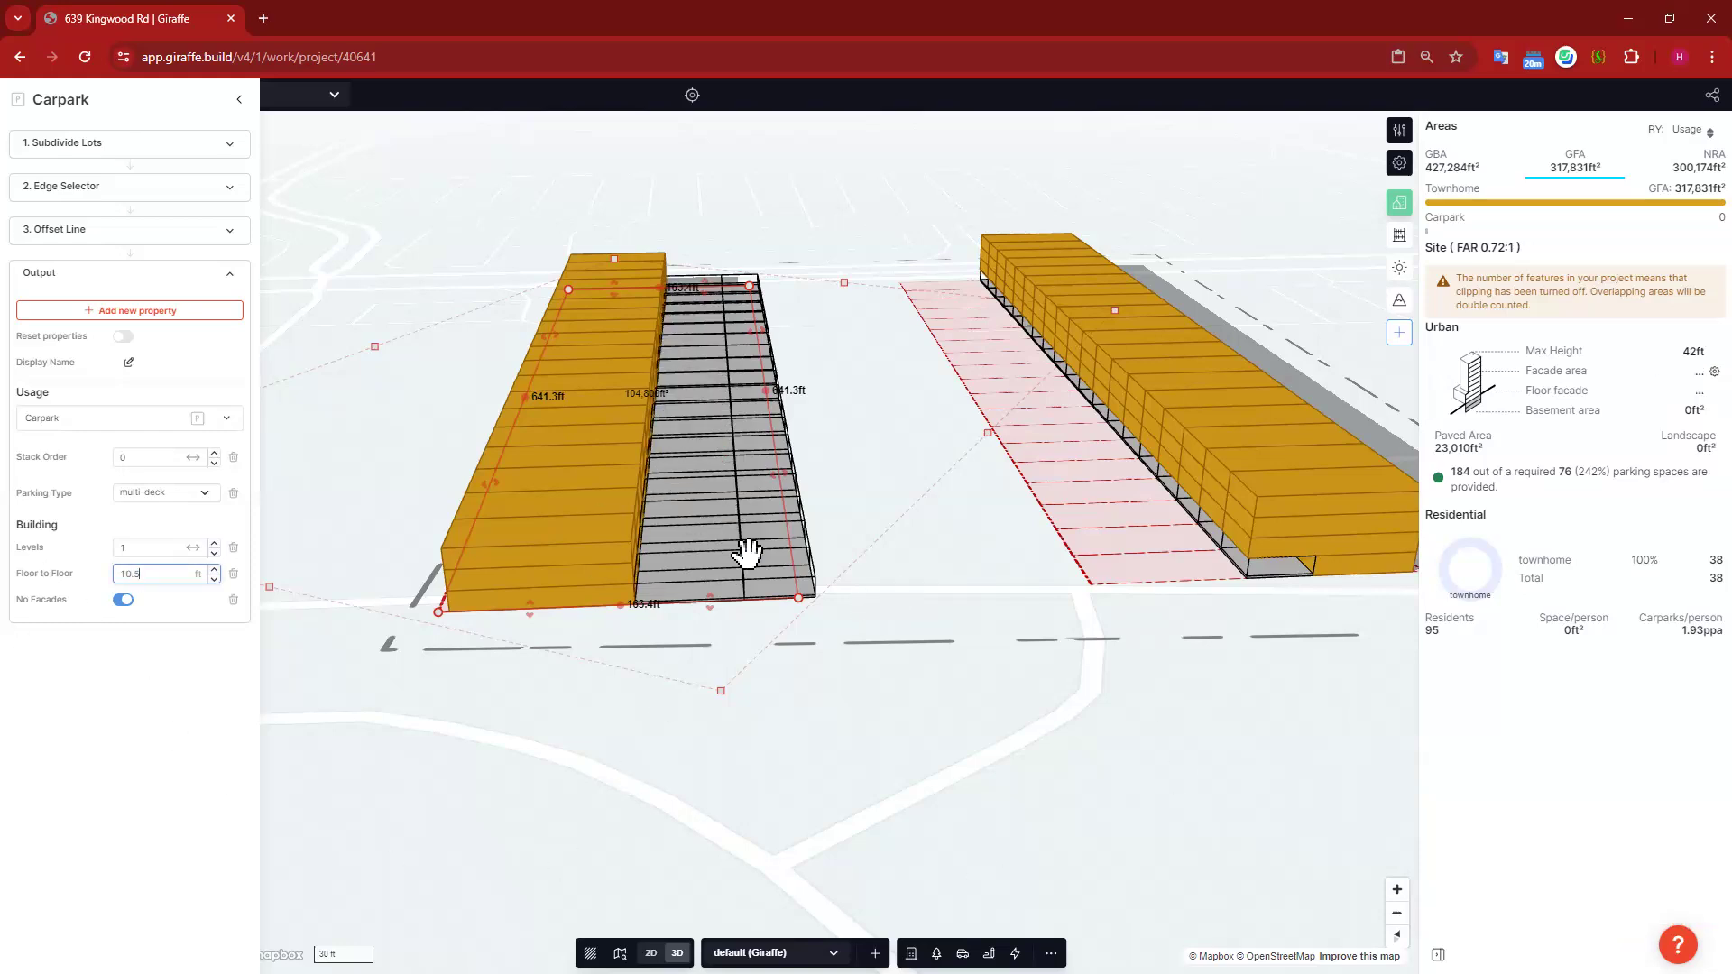
Step: Set the Offset Line direction of the new multi-deck Carpark to Right and return to the generated features
{"action": "left_click", "coordinate": [141, 190]}
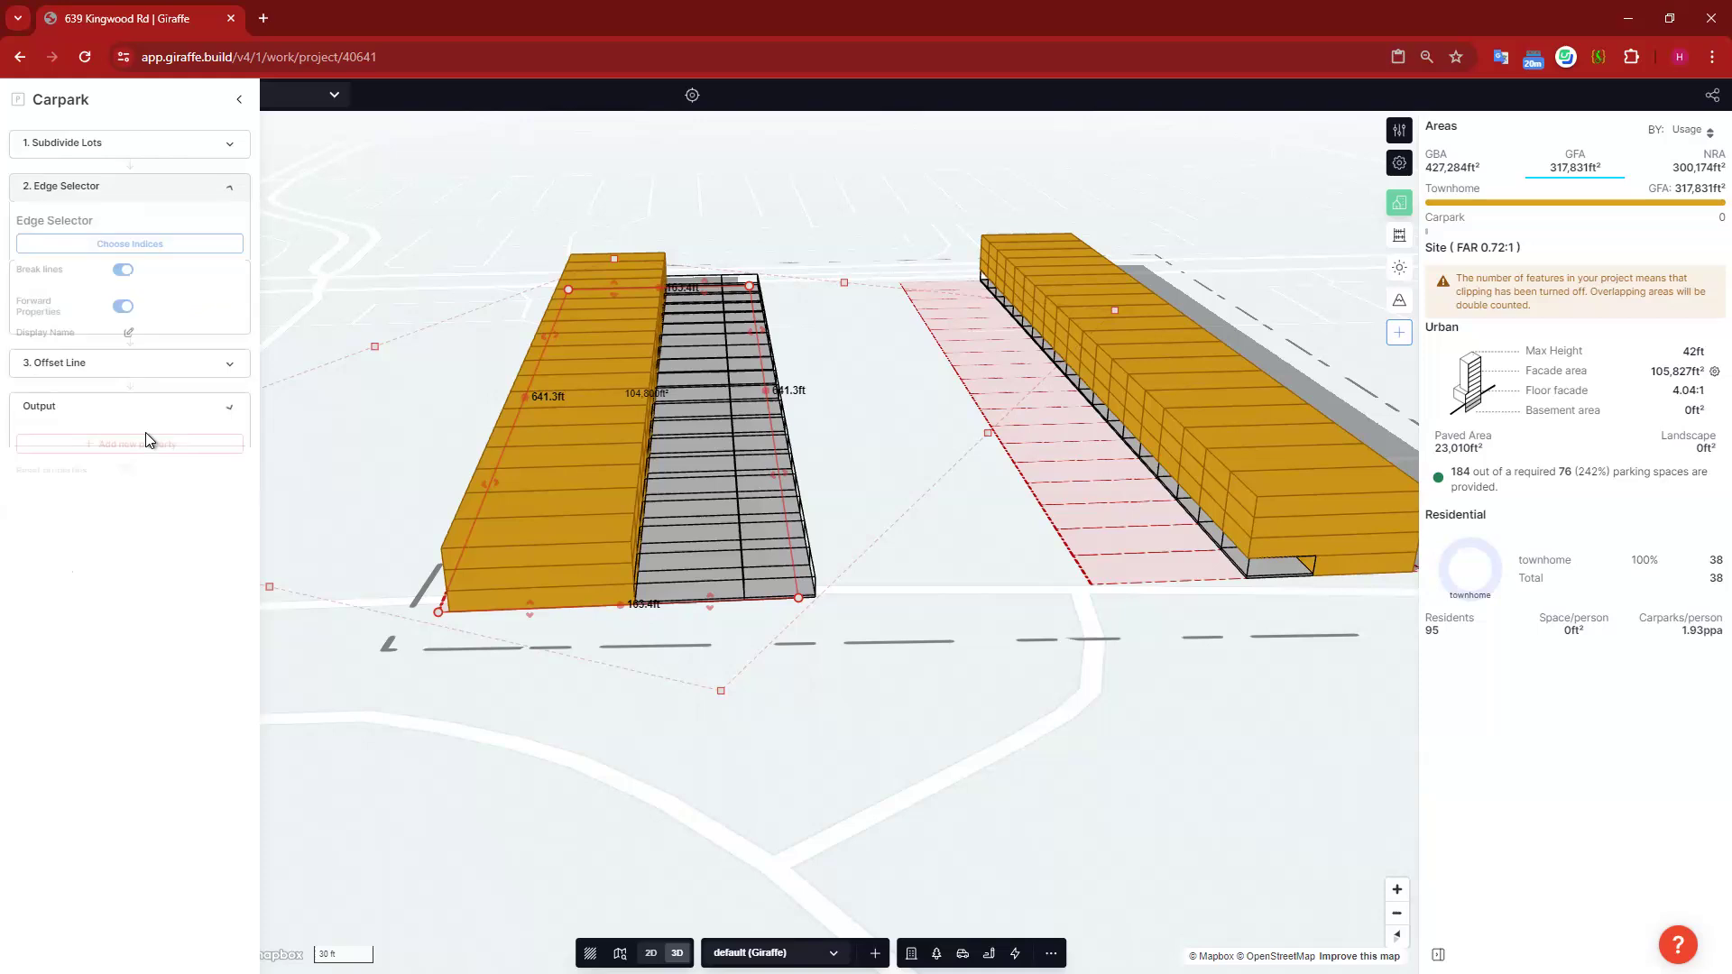
{"action": "left_click", "coordinate": [144, 392]}
{"action": "left_click", "coordinate": [223, 295]}
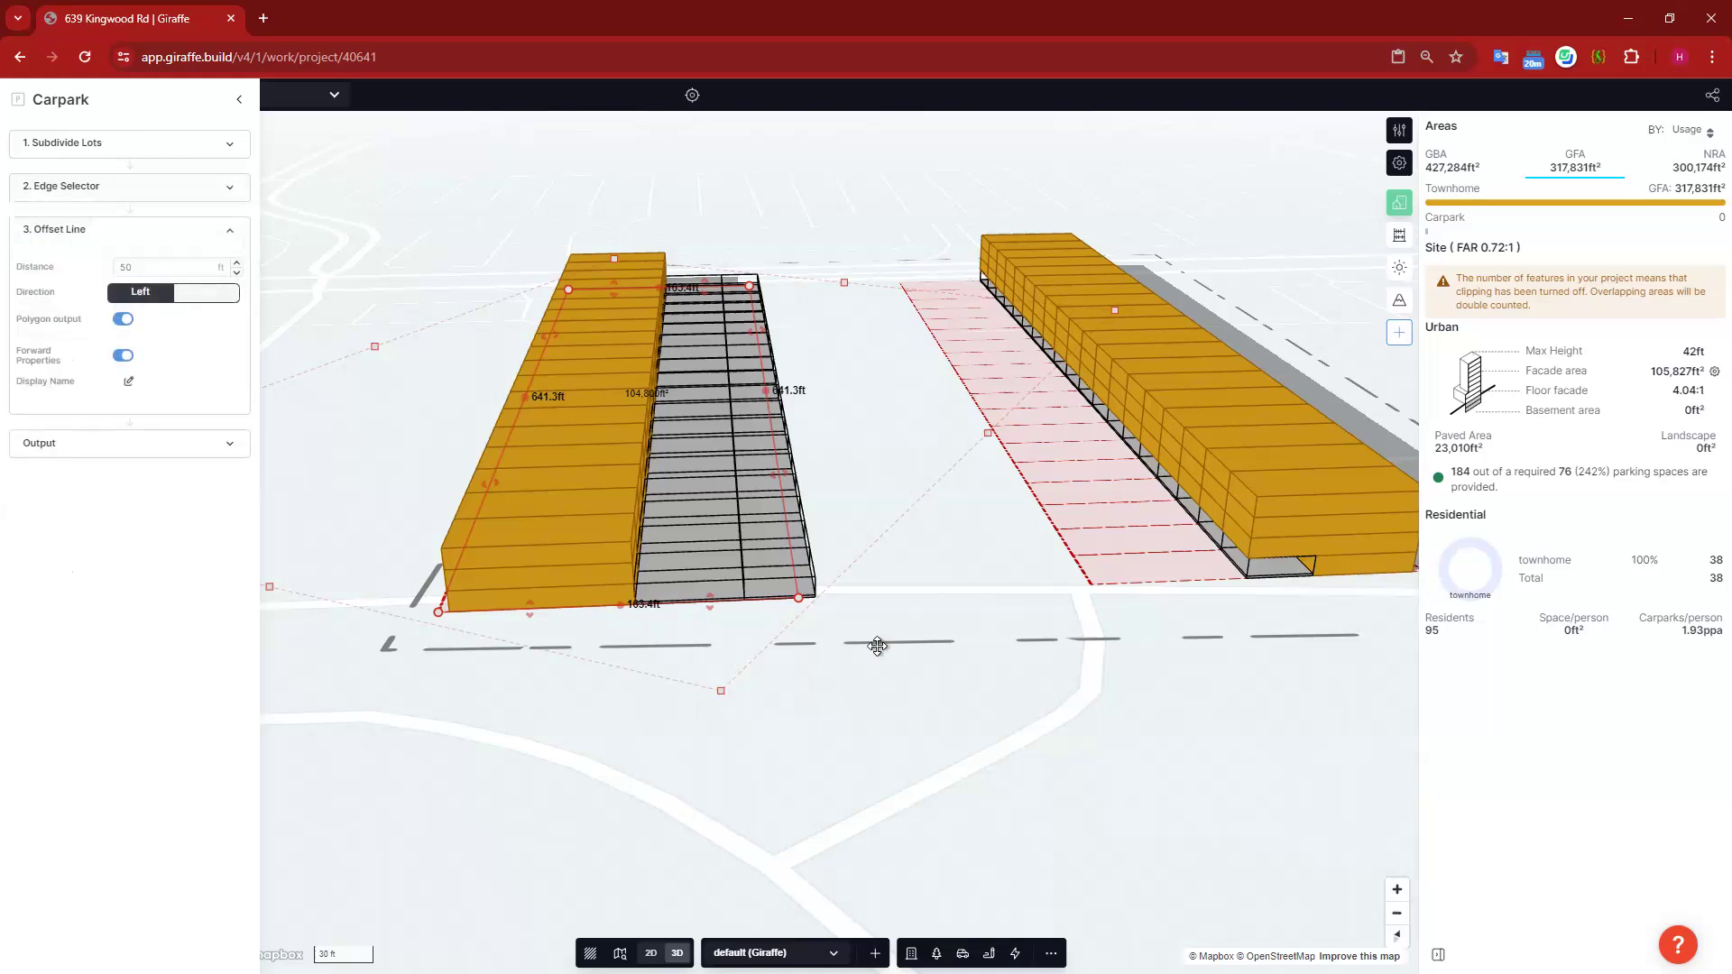
{"action": "left_click", "coordinate": [239, 101]}
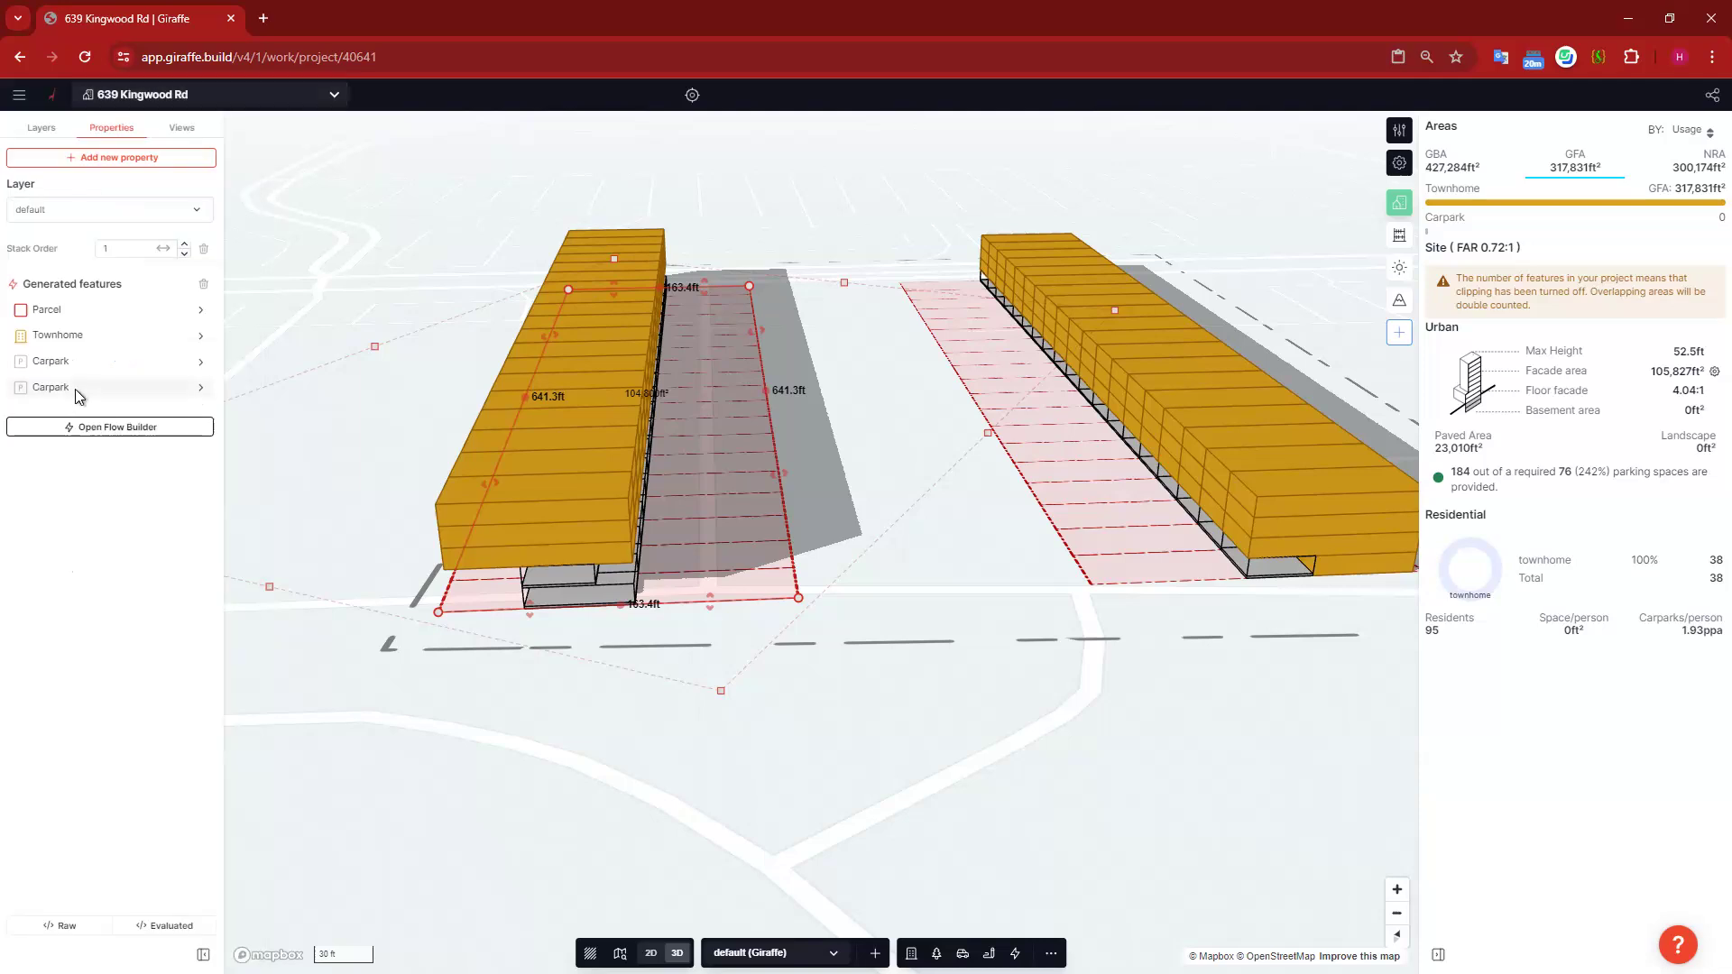
Step: Change the usage of the original 32.8 ft deep Carpark feature to Townhome and remove its dwelling counts
{"action": "left_click", "coordinate": [107, 389]}
{"action": "double_click", "coordinate": [111, 502]}
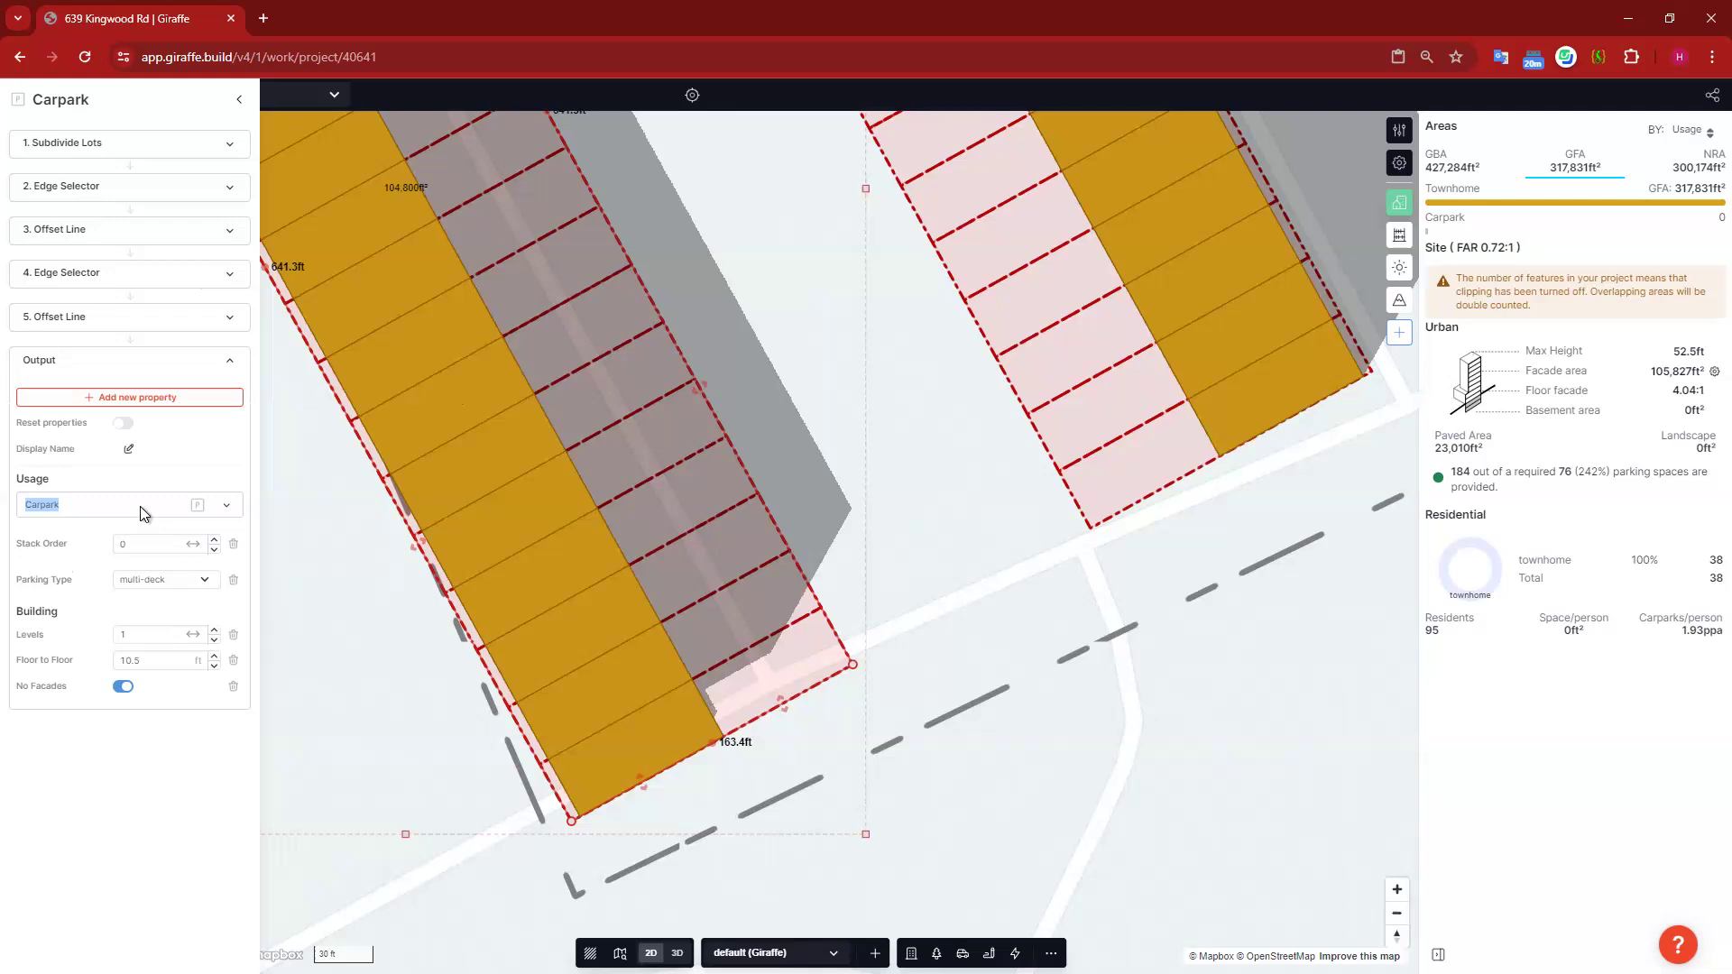
{"action": "left_click", "coordinate": [141, 507]}
{"action": "left_click", "coordinate": [121, 387]}
{"action": "type", "text": "tow"}
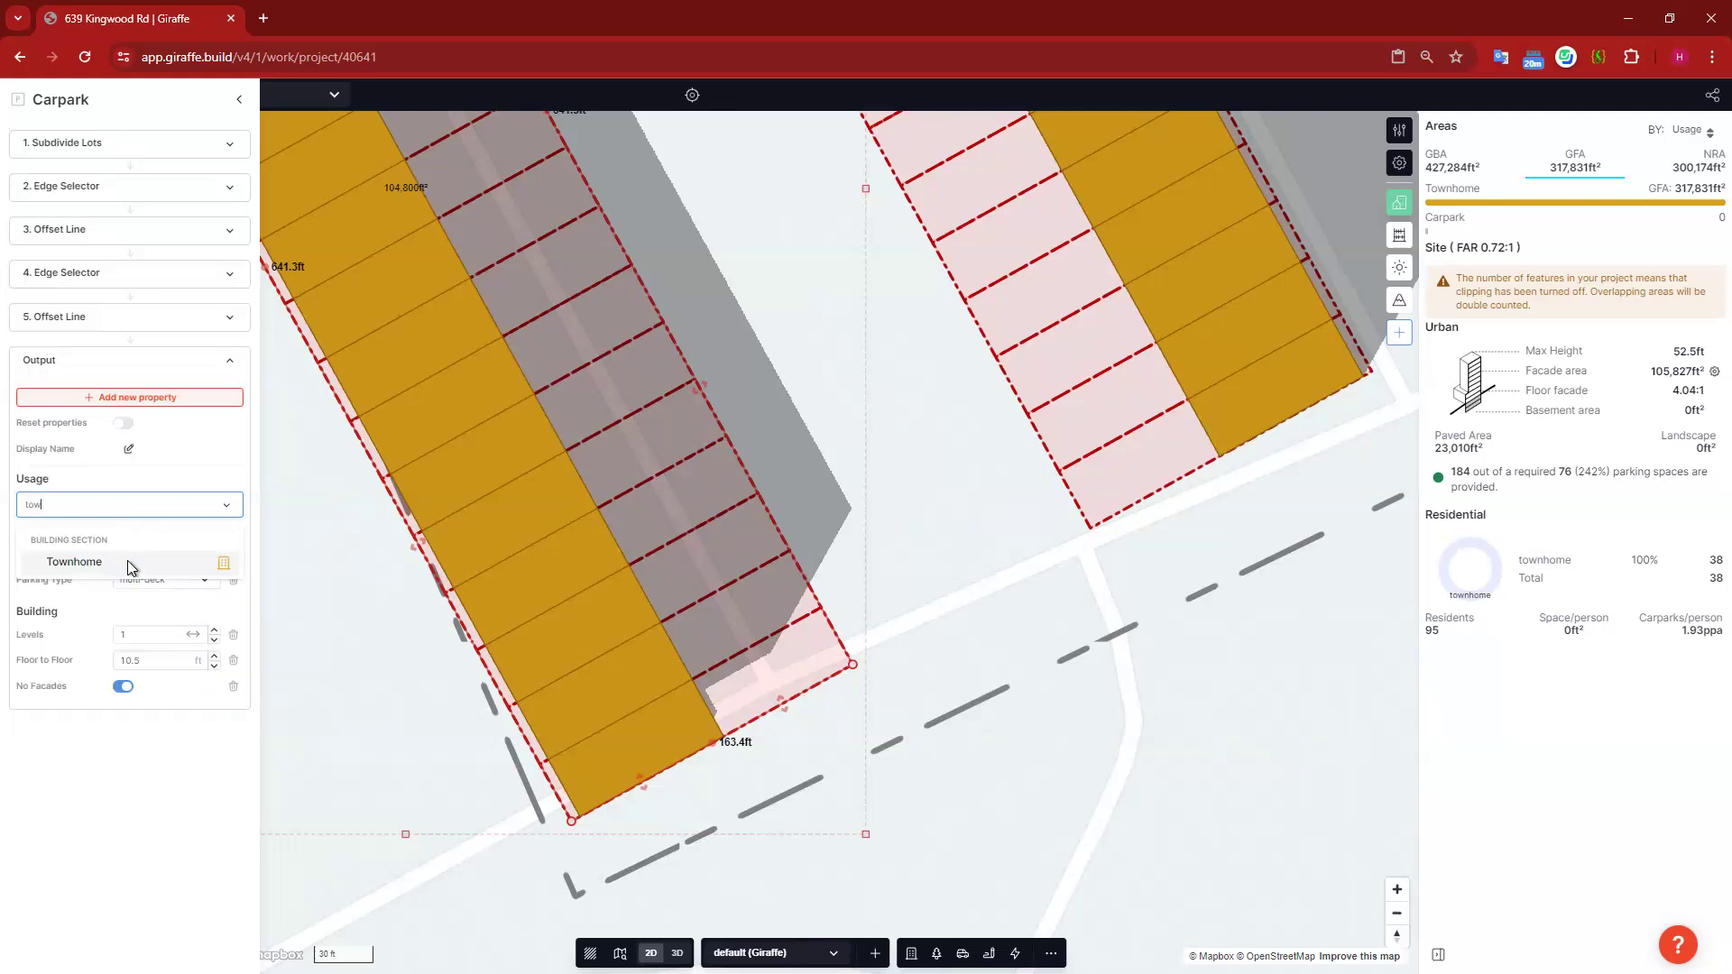
{"action": "left_click", "coordinate": [127, 560]}
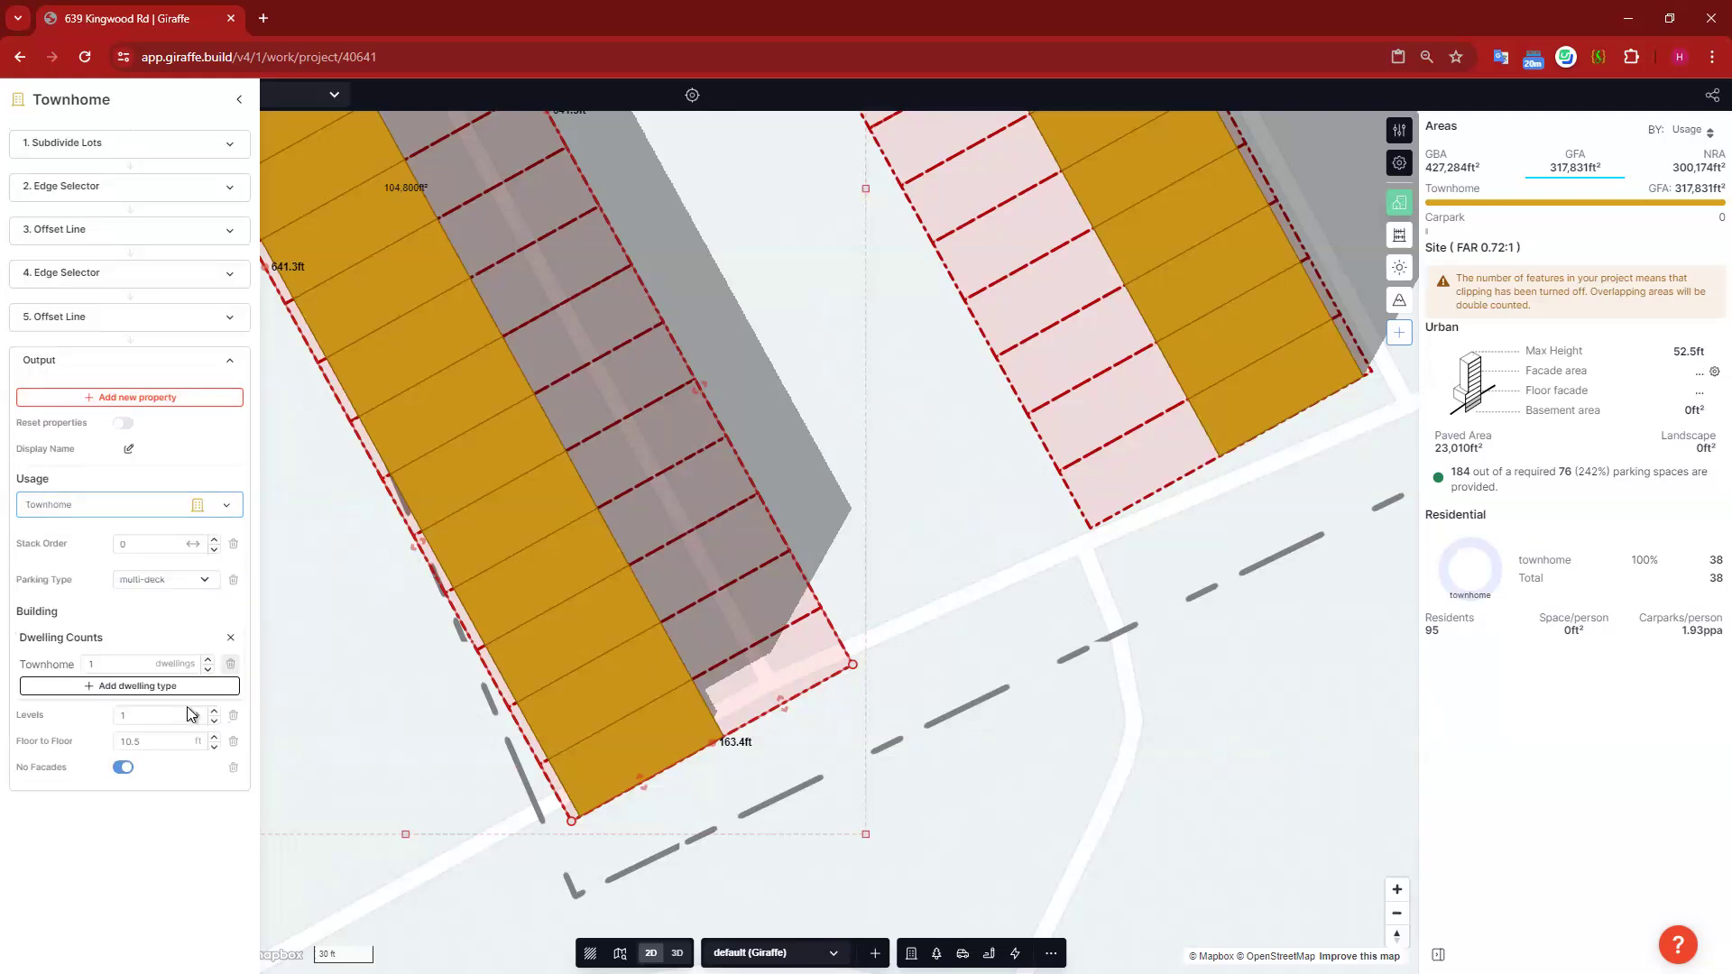
{"action": "left_click", "coordinate": [230, 637]}
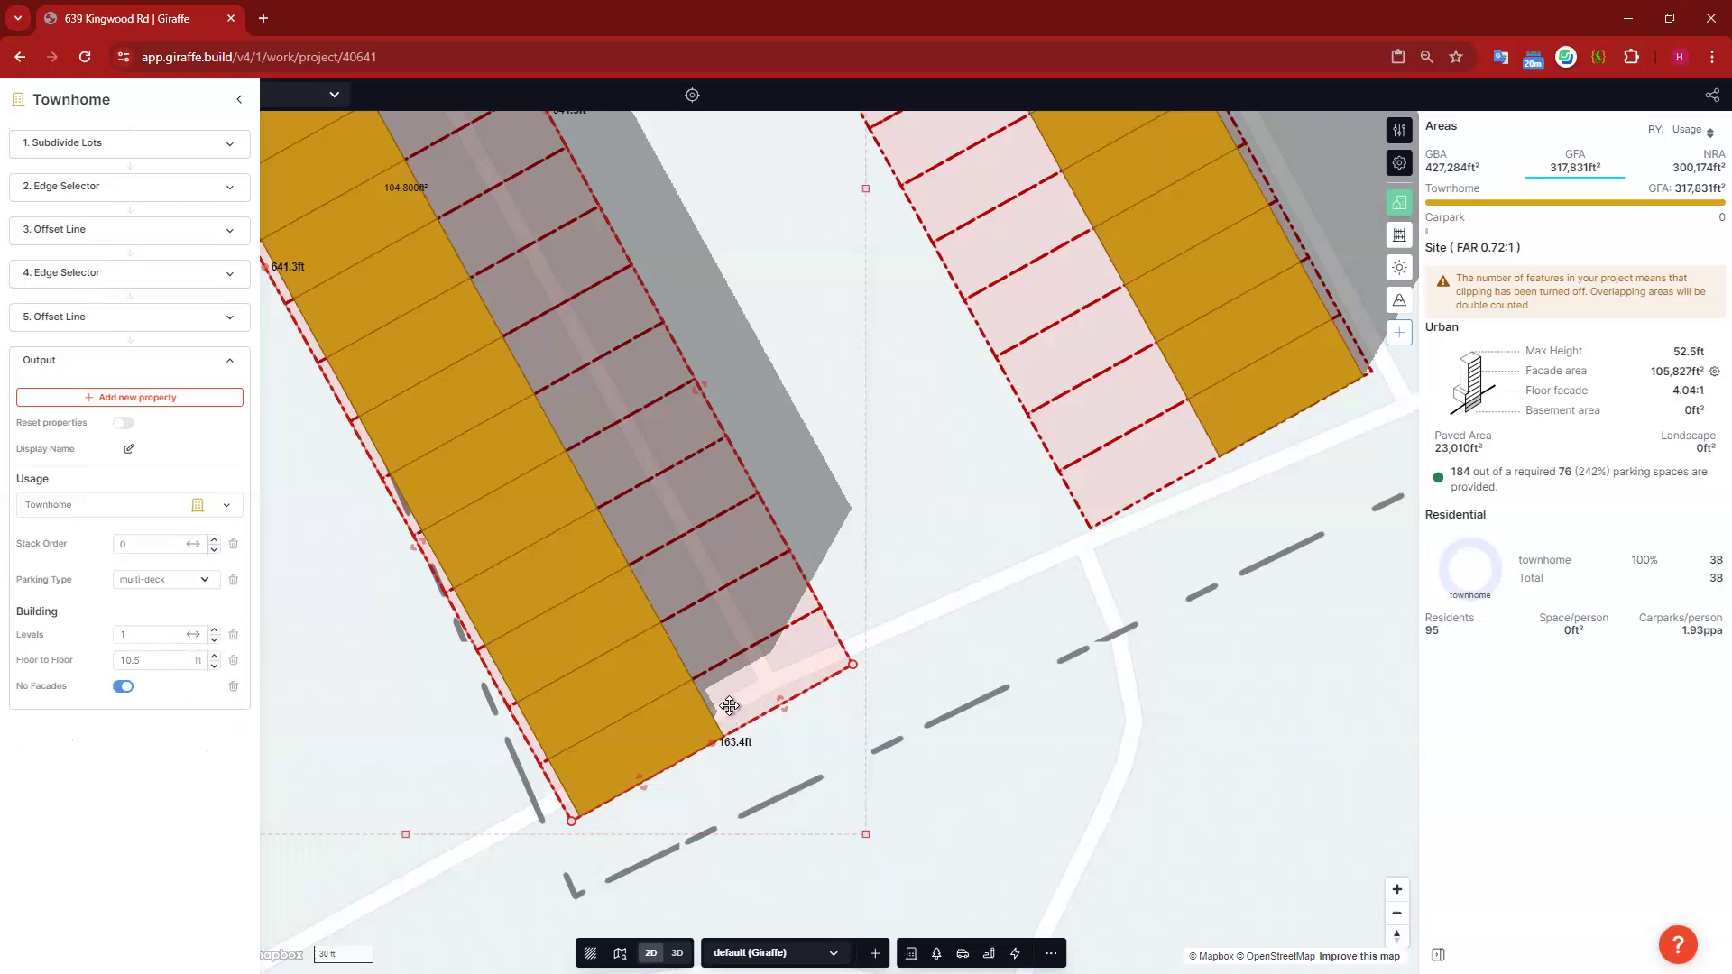
Step: In 3D, set the second Offset Line of the copied site's ground-level Townhome to direction Left and deselect the site
{"action": "left_click", "coordinate": [969, 799]}
{"action": "key", "text": "3"}
{"action": "left_click", "coordinate": [558, 582]}
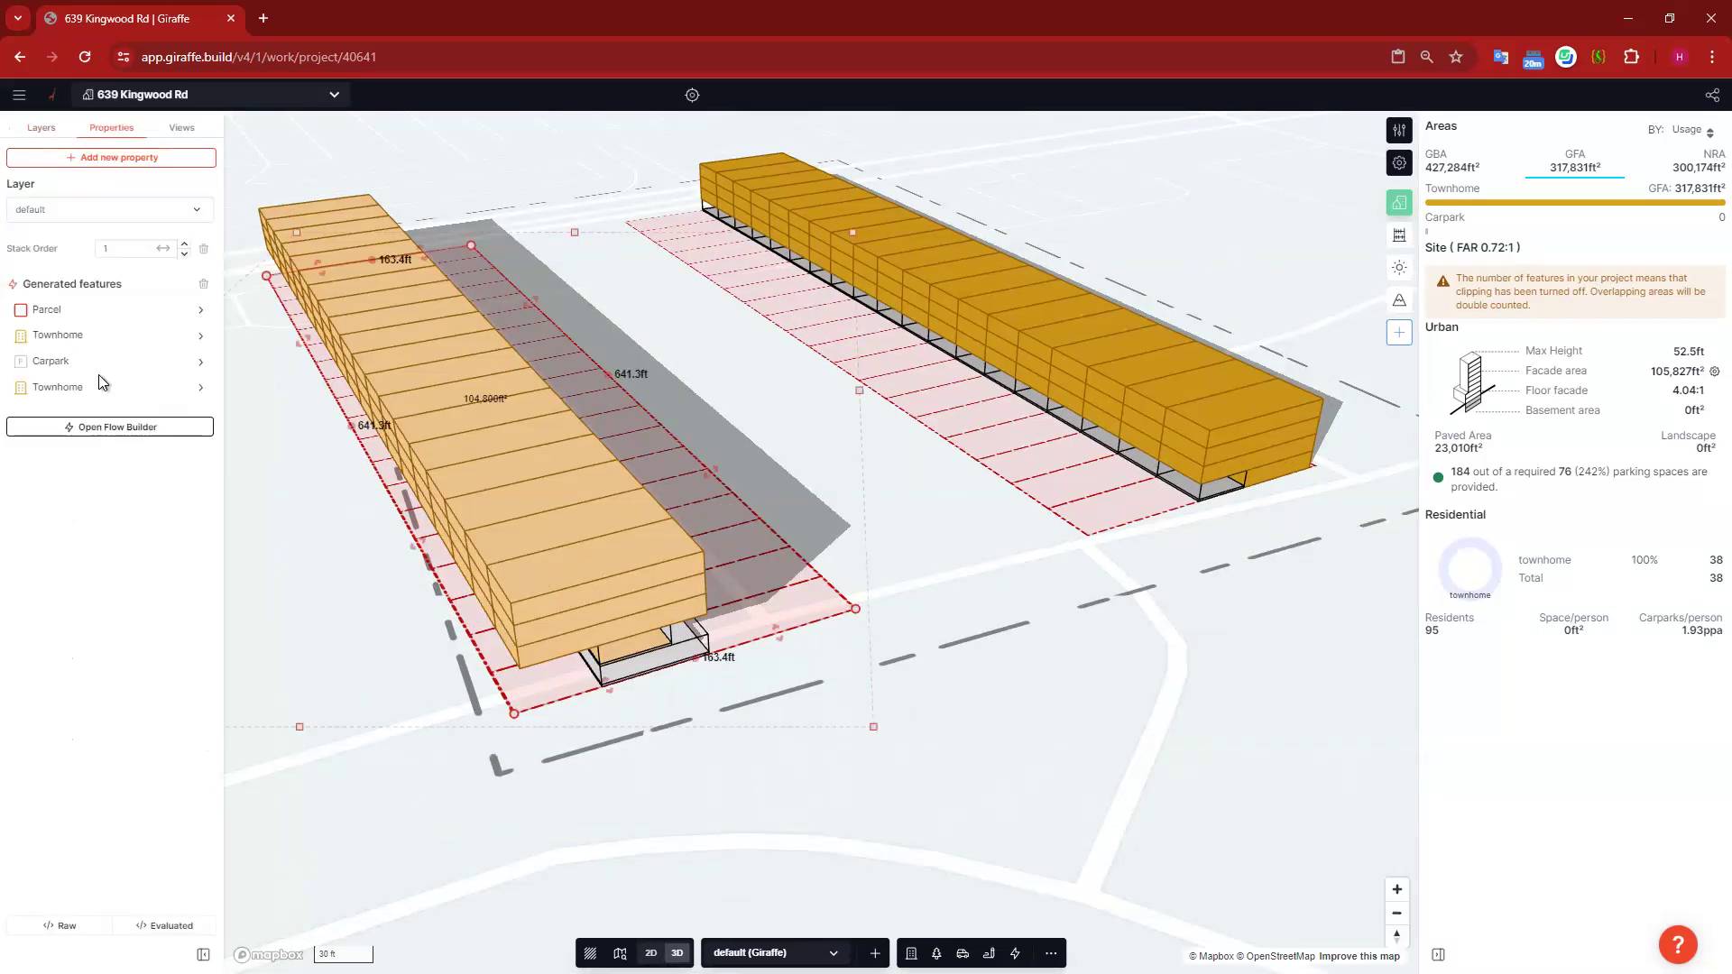
{"action": "left_click", "coordinate": [95, 383]}
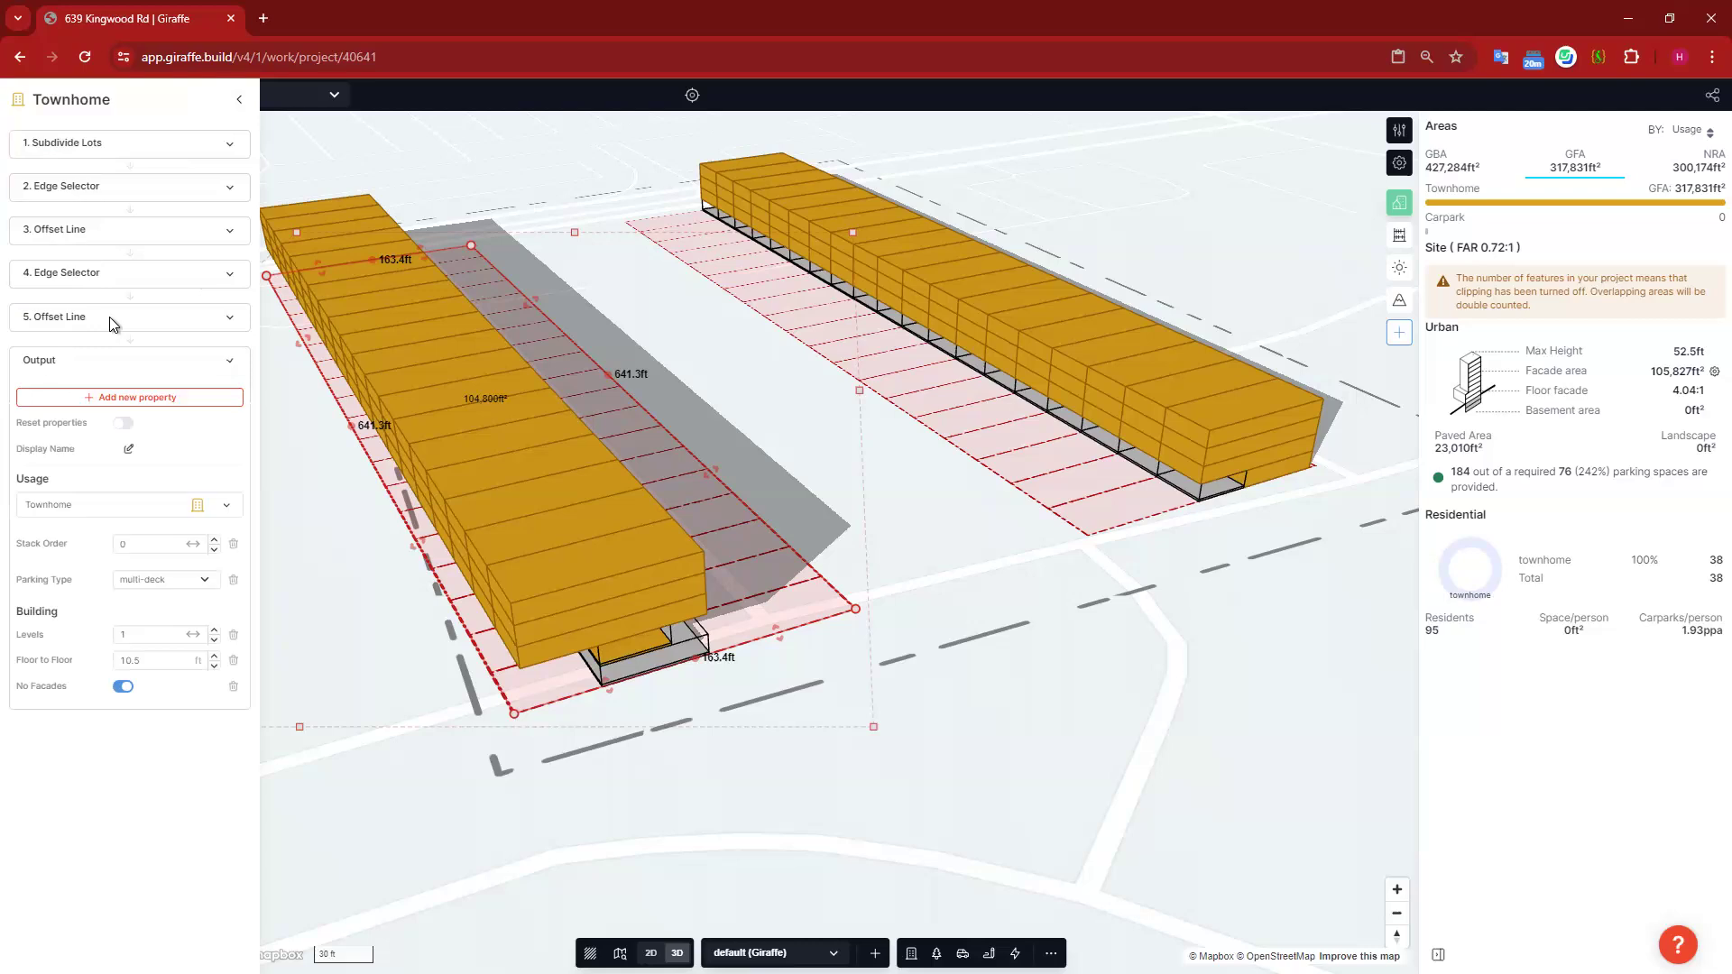
{"action": "left_click", "coordinate": [116, 316]}
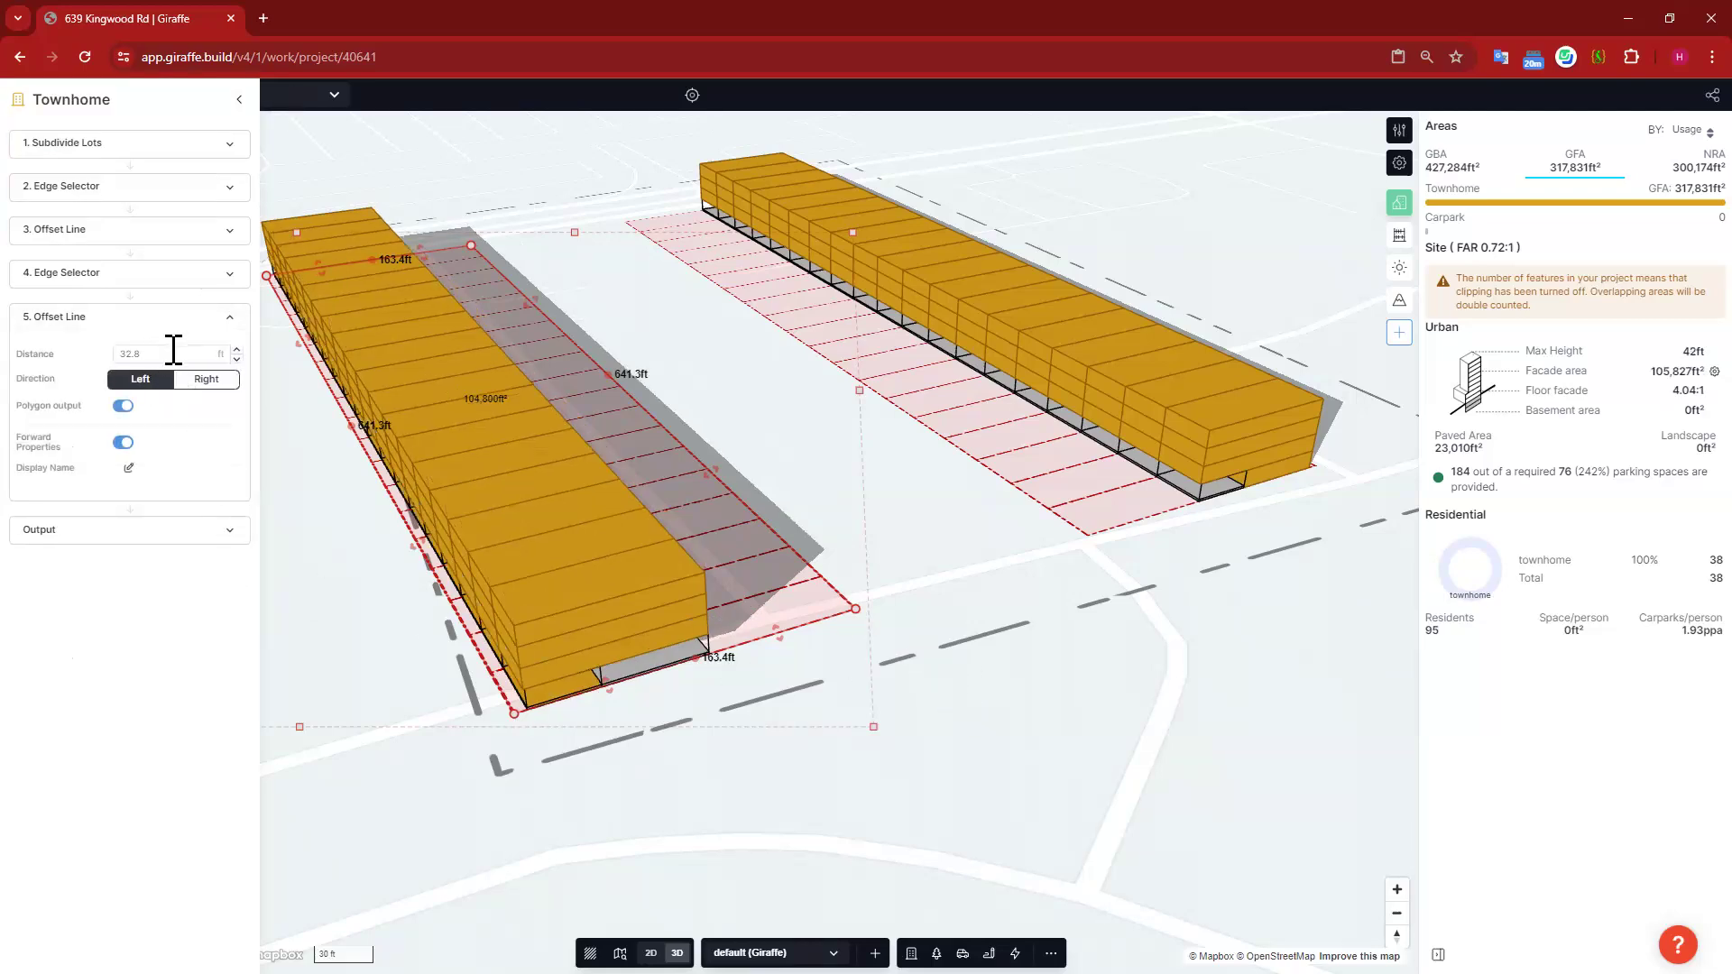
{"action": "left_click", "coordinate": [1108, 732]}
Step: Remove the parking type and turn off No Facades for the copied site's ground-level Townhome feature
{"action": "right_click_drag", "start_coordinate": [1067, 731], "coordinate": [689, 659]}
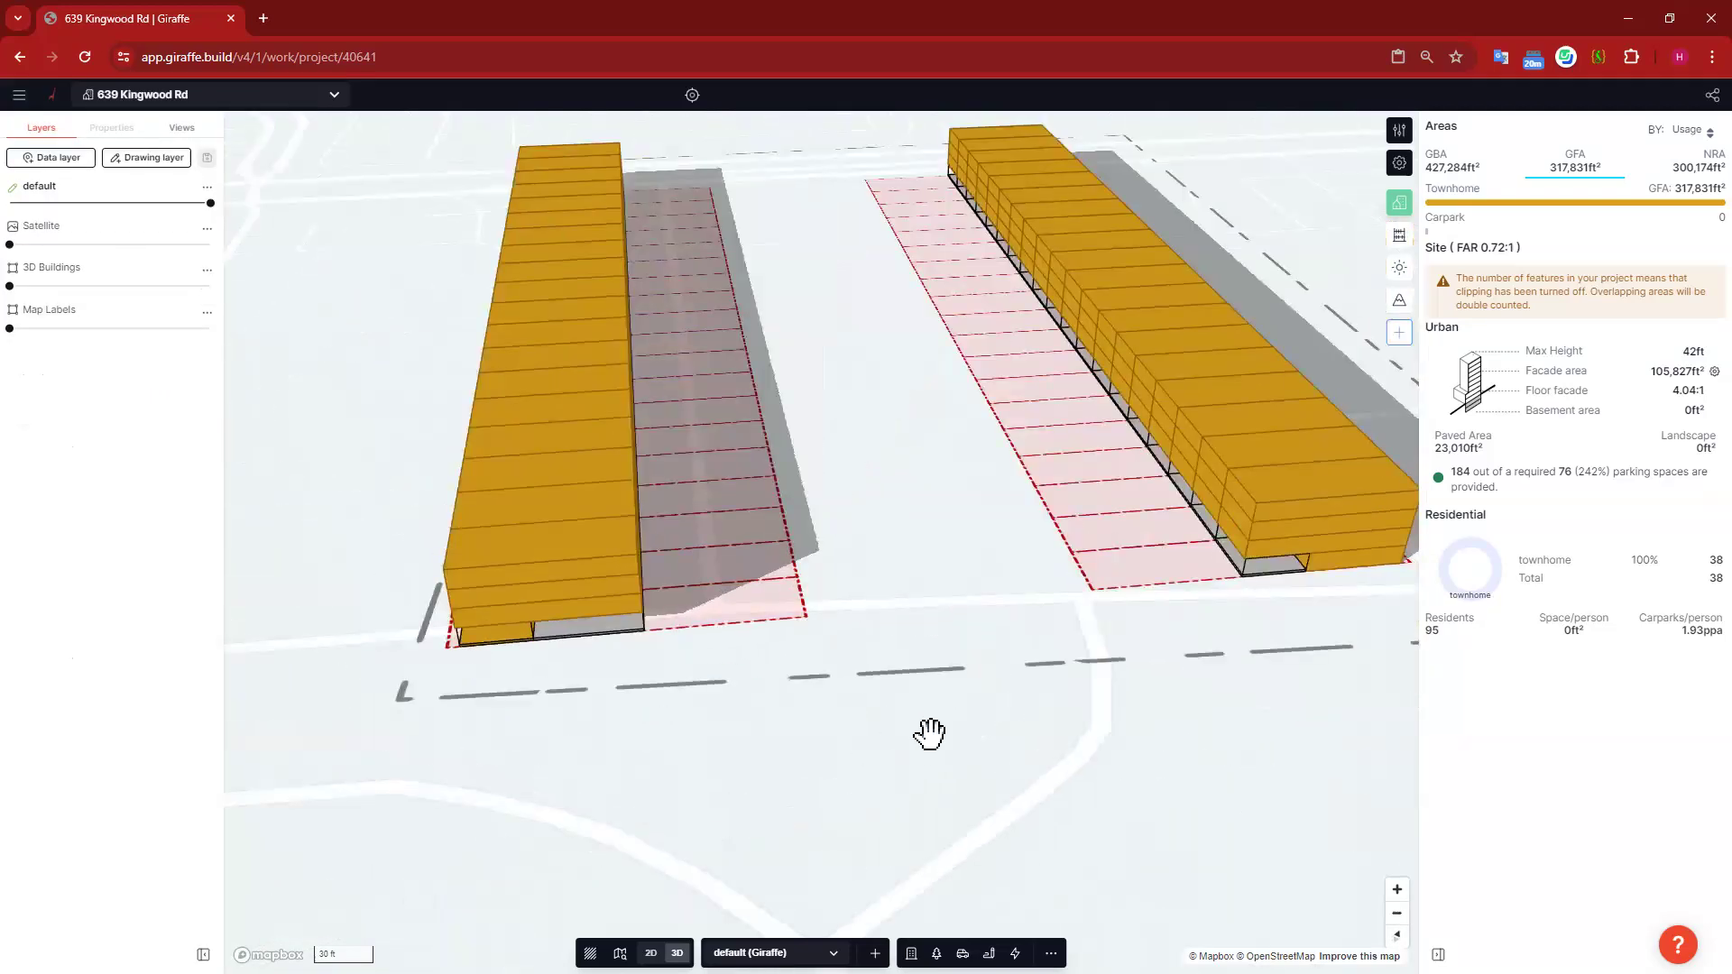
{"action": "scroll", "coordinate": [929, 733], "scroll_direction": "down", "scroll_amount": 5}
{"action": "right_click_drag", "start_coordinate": [881, 743], "coordinate": [962, 406]}
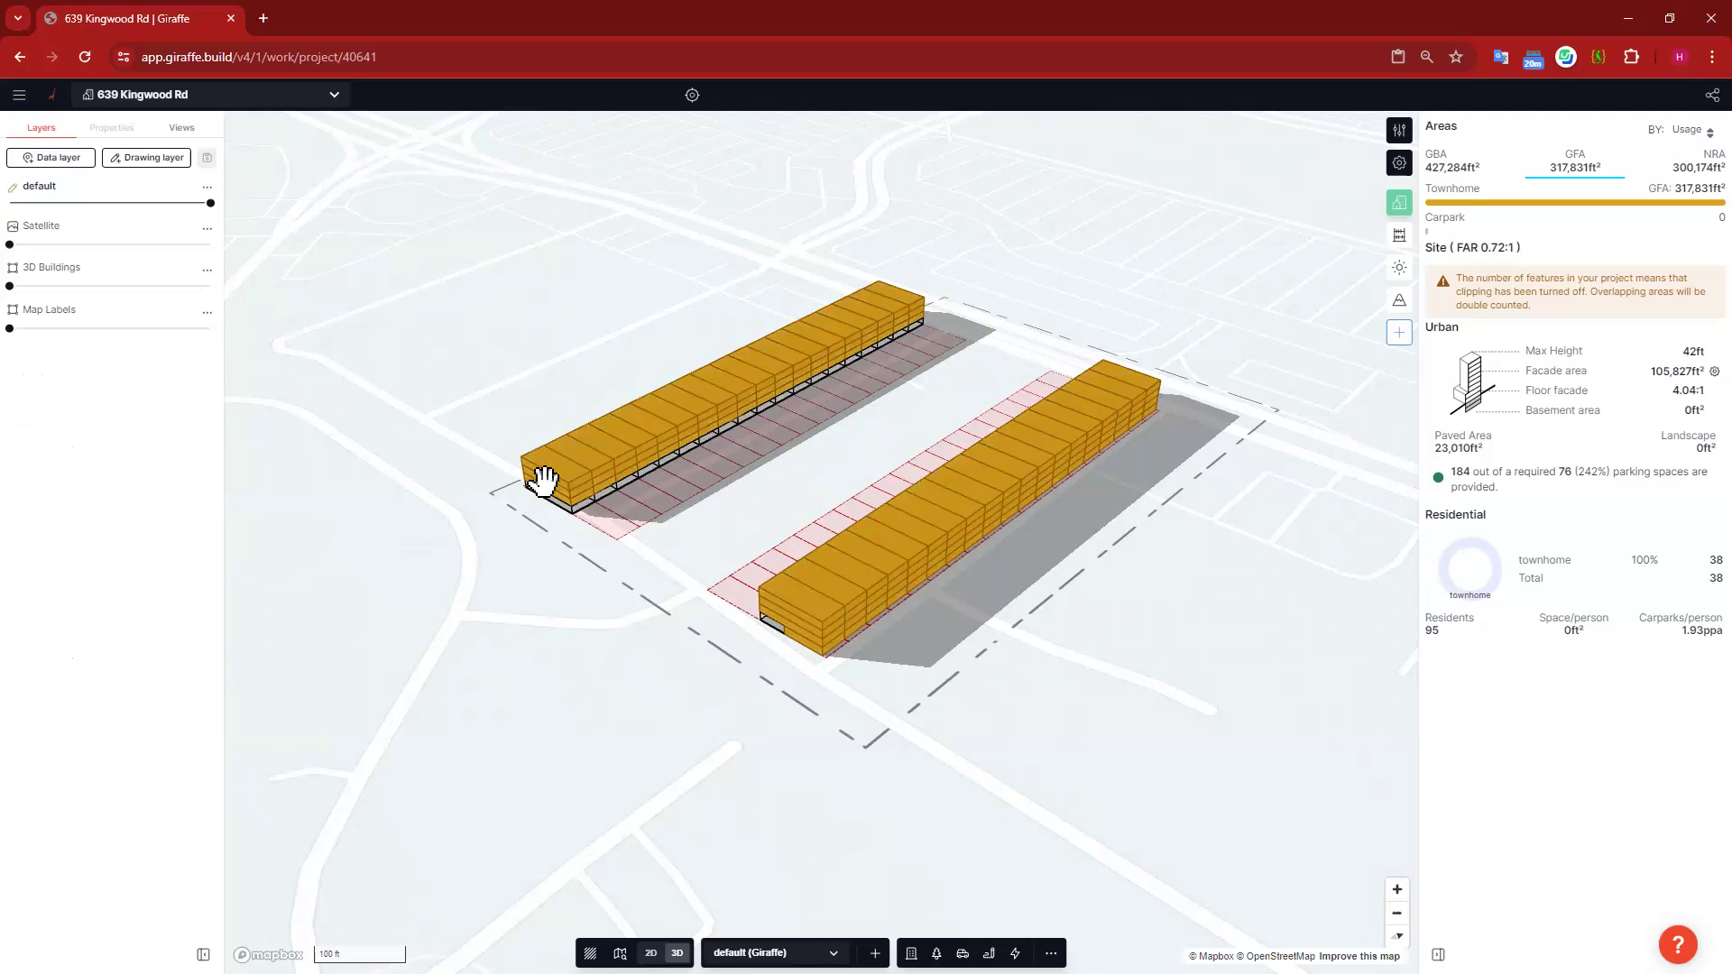
{"action": "left_click", "coordinate": [611, 441]}
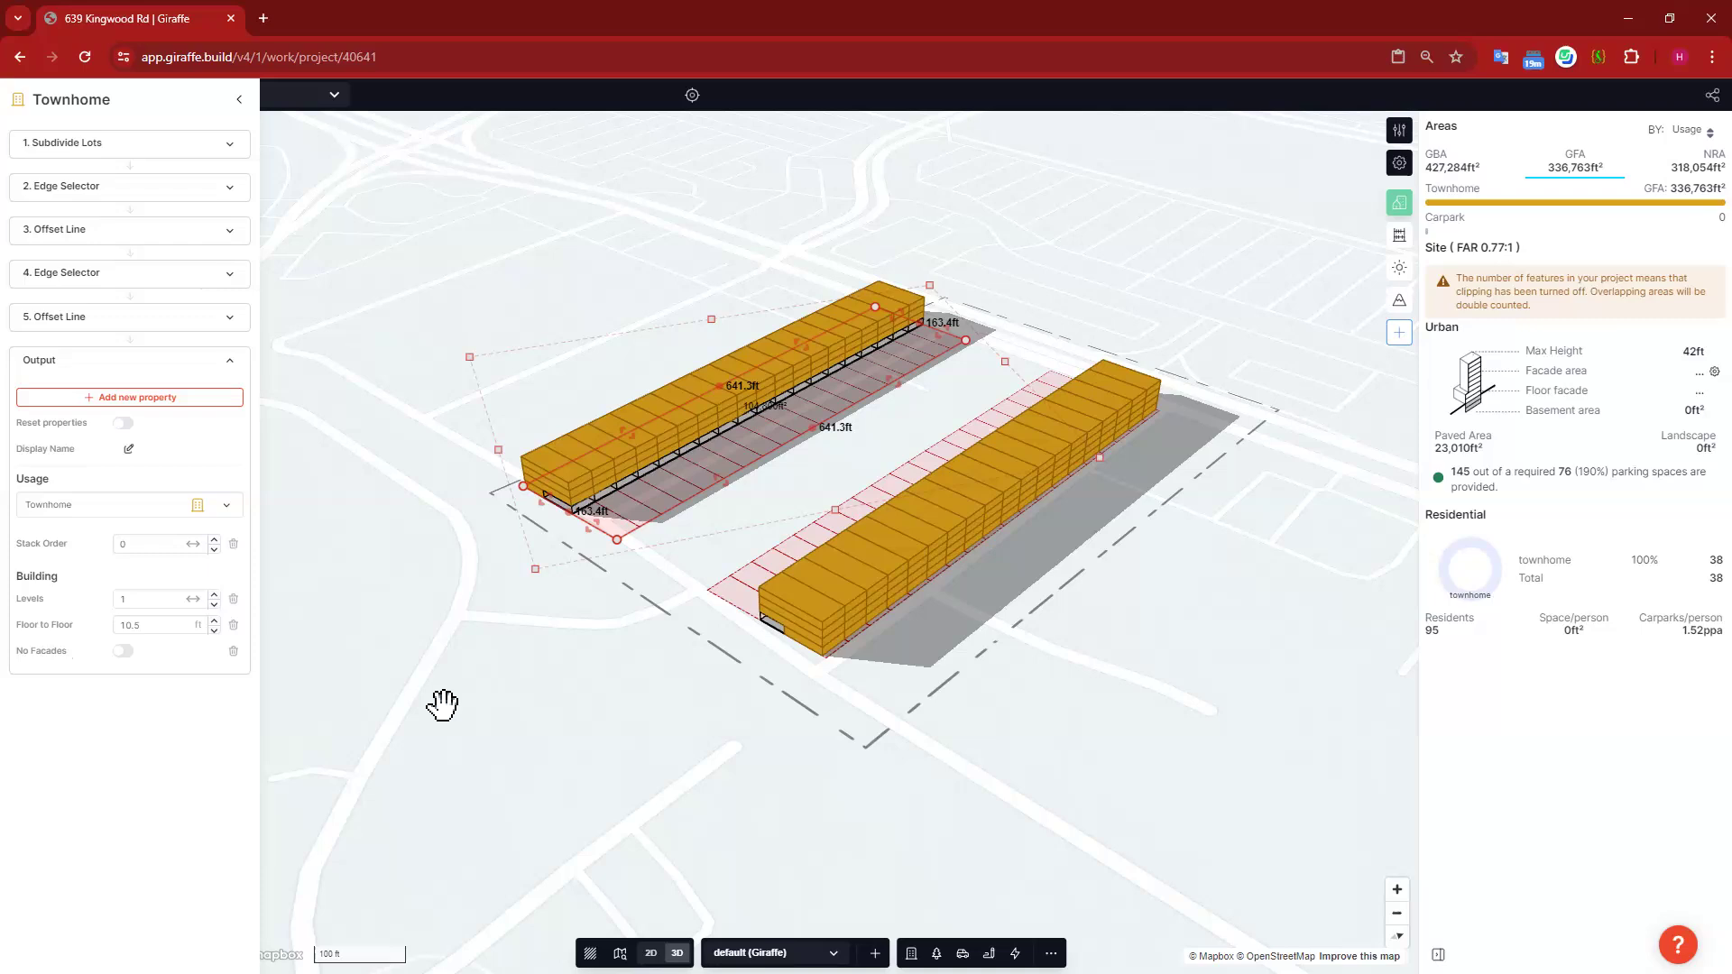
{"action": "left_click", "coordinate": [117, 230]}
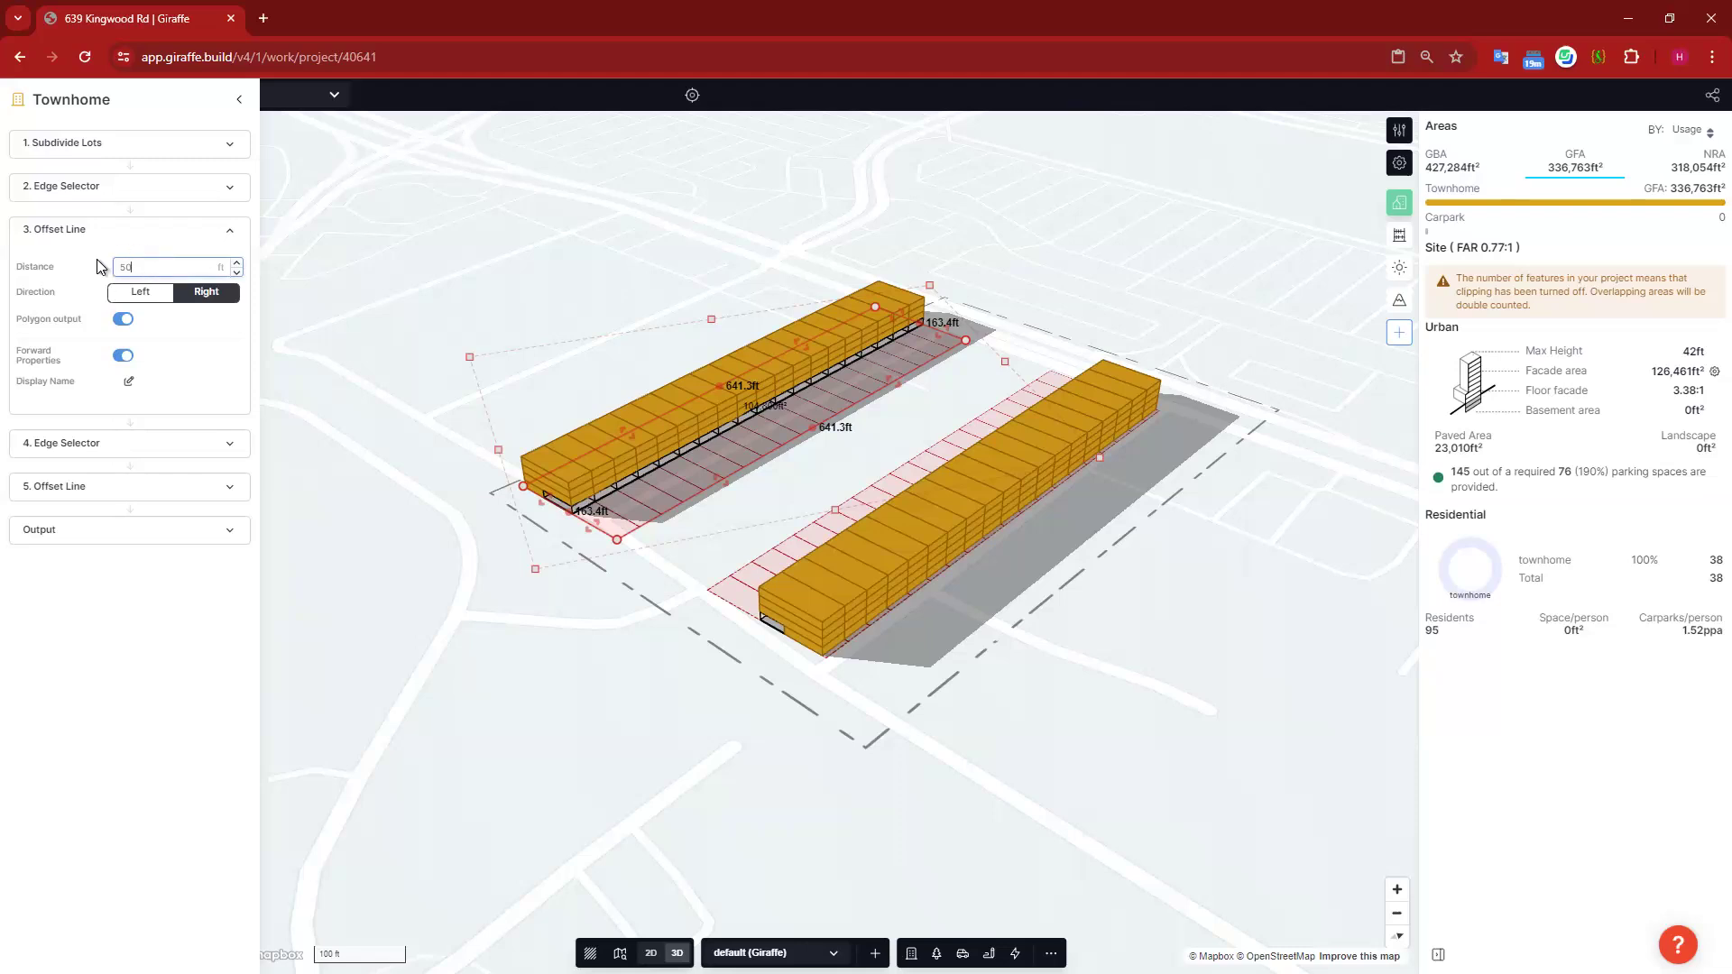
{"action": "left_click", "coordinate": [475, 607]}
{"action": "left_click", "coordinate": [636, 469]}
{"action": "left_click", "coordinate": [550, 724]}
Step: Draw a four-sided plot about 163.5 ft by 684 ft just outside the dashed site boundary and place a copy beside it
{"action": "right_click_drag", "start_coordinate": [577, 725], "coordinate": [547, 703]}
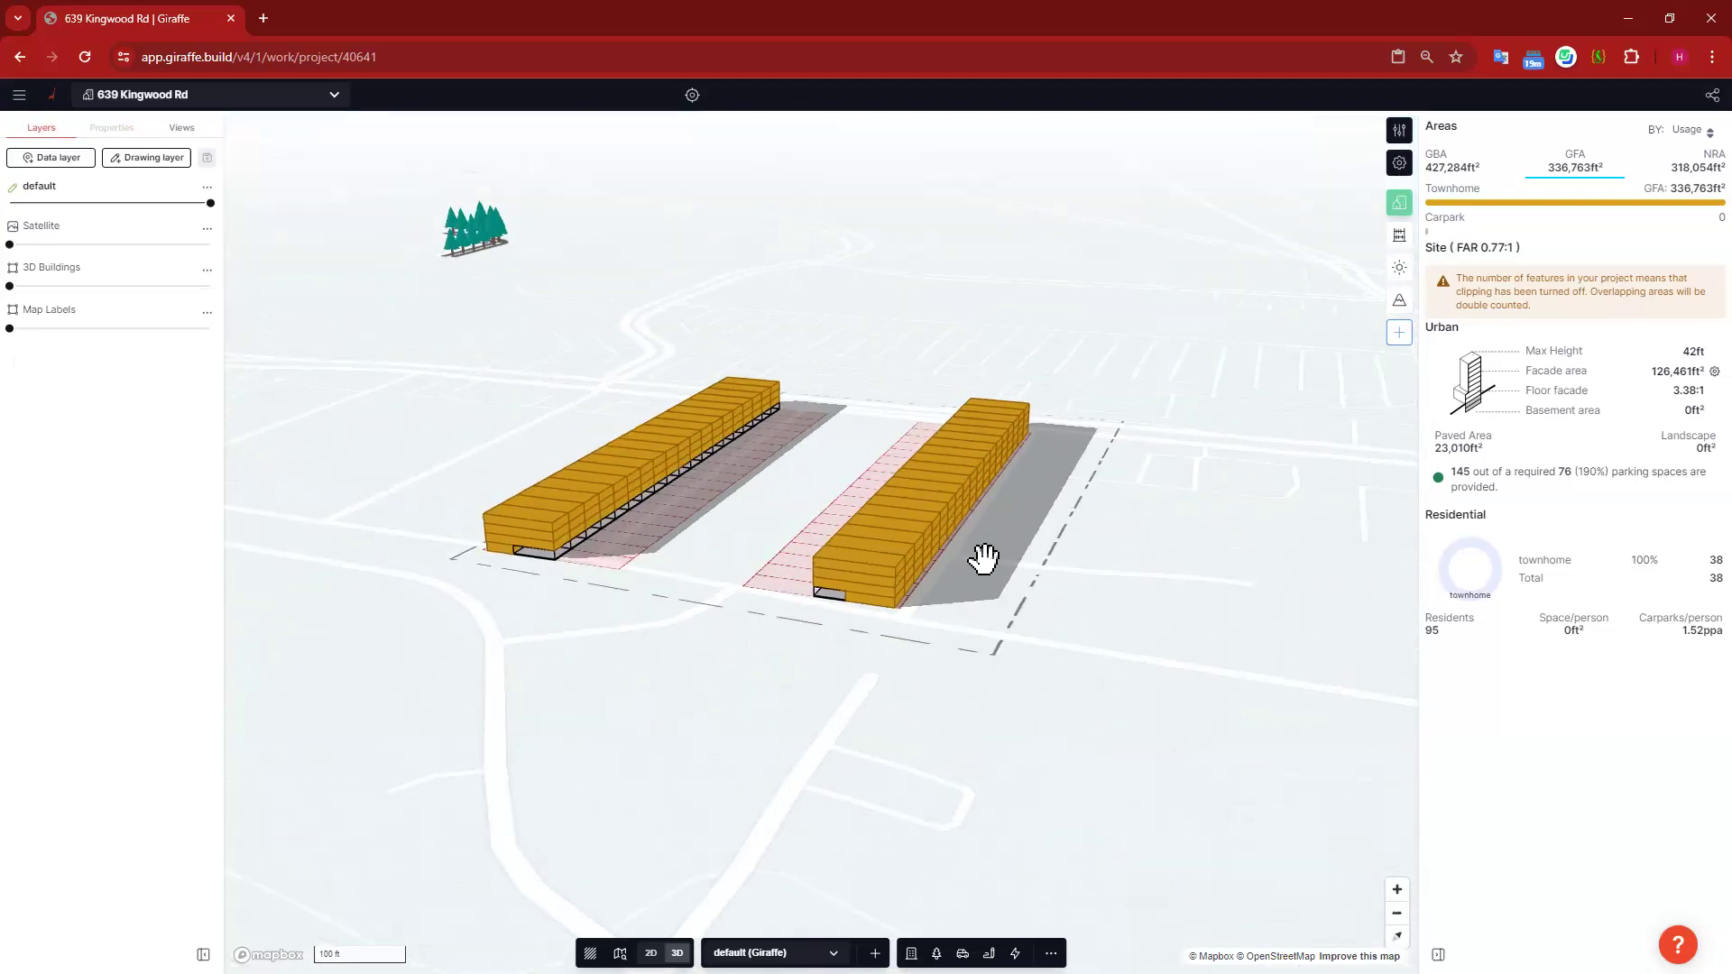
{"action": "right_click_drag", "start_coordinate": [1013, 641], "coordinate": [982, 577]}
{"action": "scroll", "coordinate": [982, 577], "scroll_direction": "down", "scroll_amount": 5}
{"action": "left_click_drag", "start_coordinate": [982, 576], "coordinate": [669, 527]}
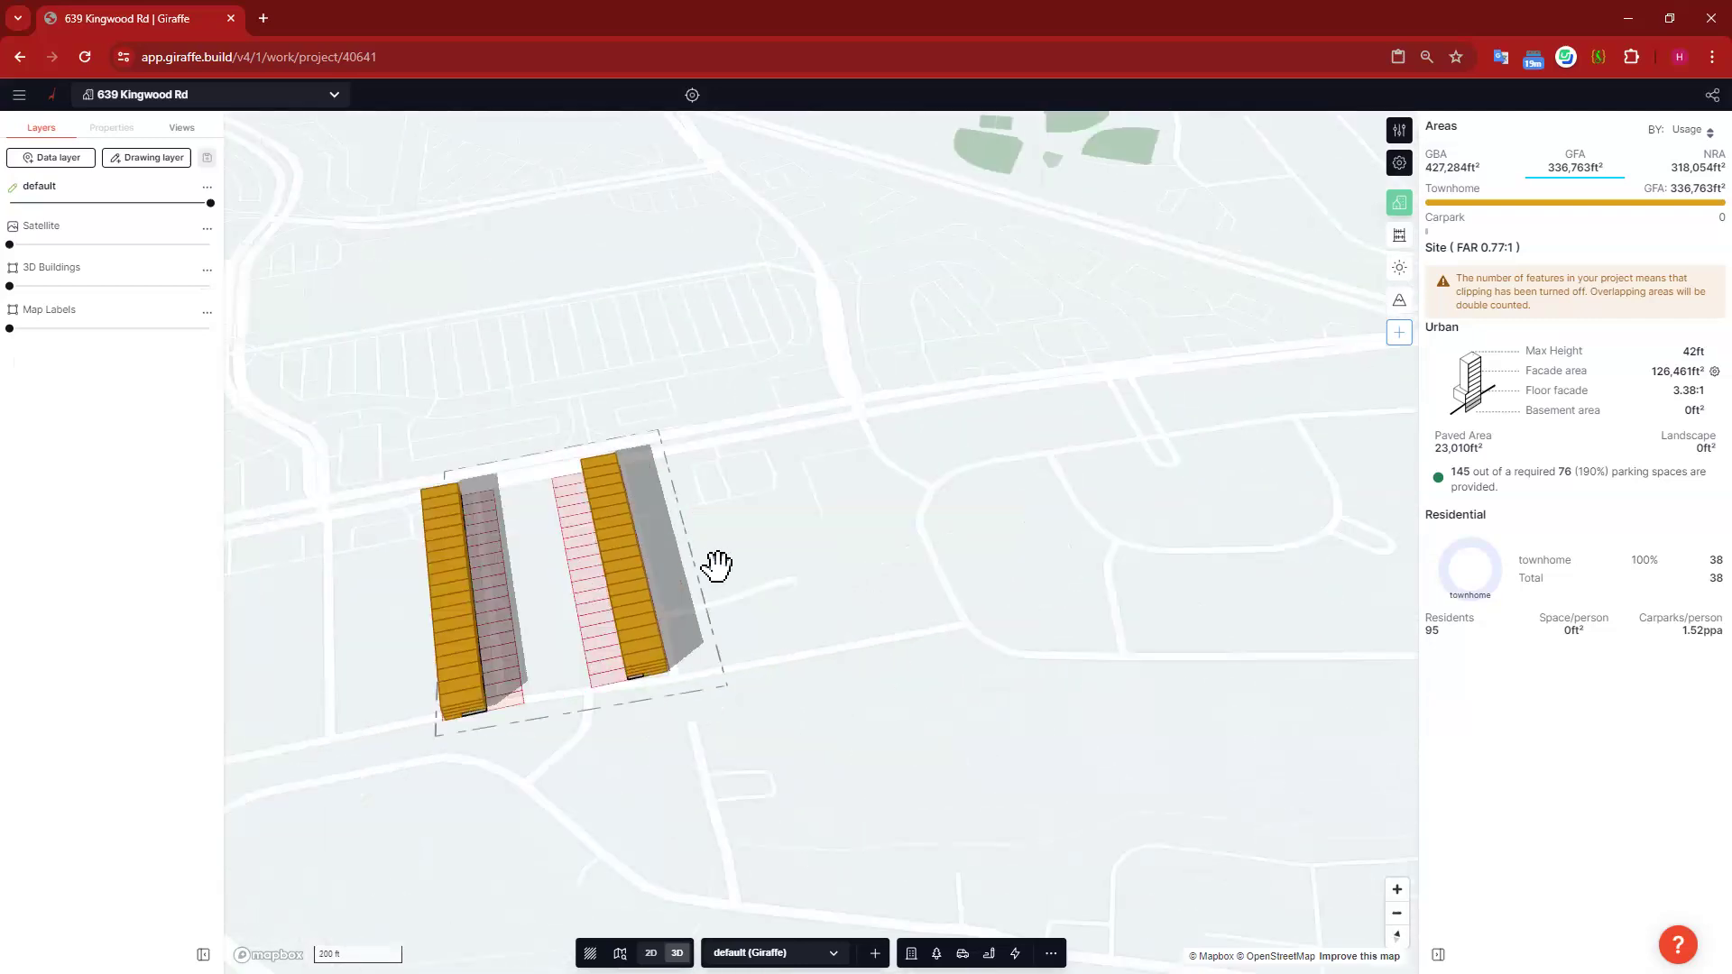
{"action": "scroll", "coordinate": [717, 565], "scroll_direction": "up", "scroll_amount": 3}
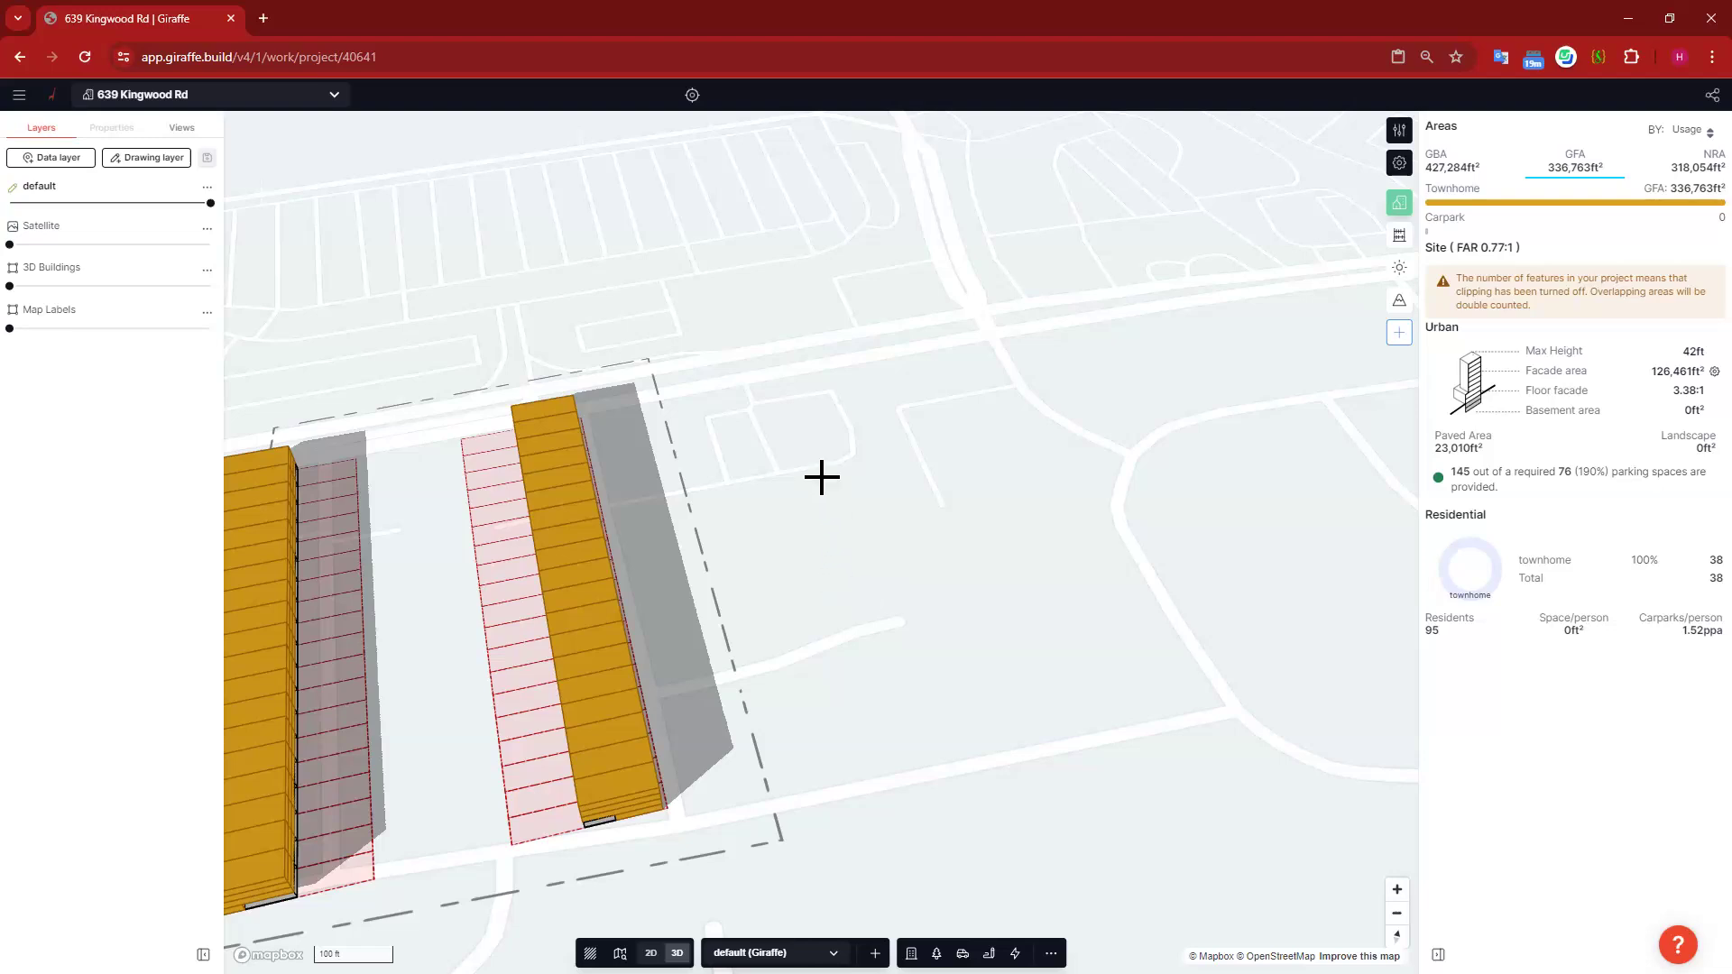
{"action": "left_click", "coordinate": [785, 378]}
{"action": "left_click", "coordinate": [888, 798]}
{"action": "left_click", "coordinate": [729, 462]}
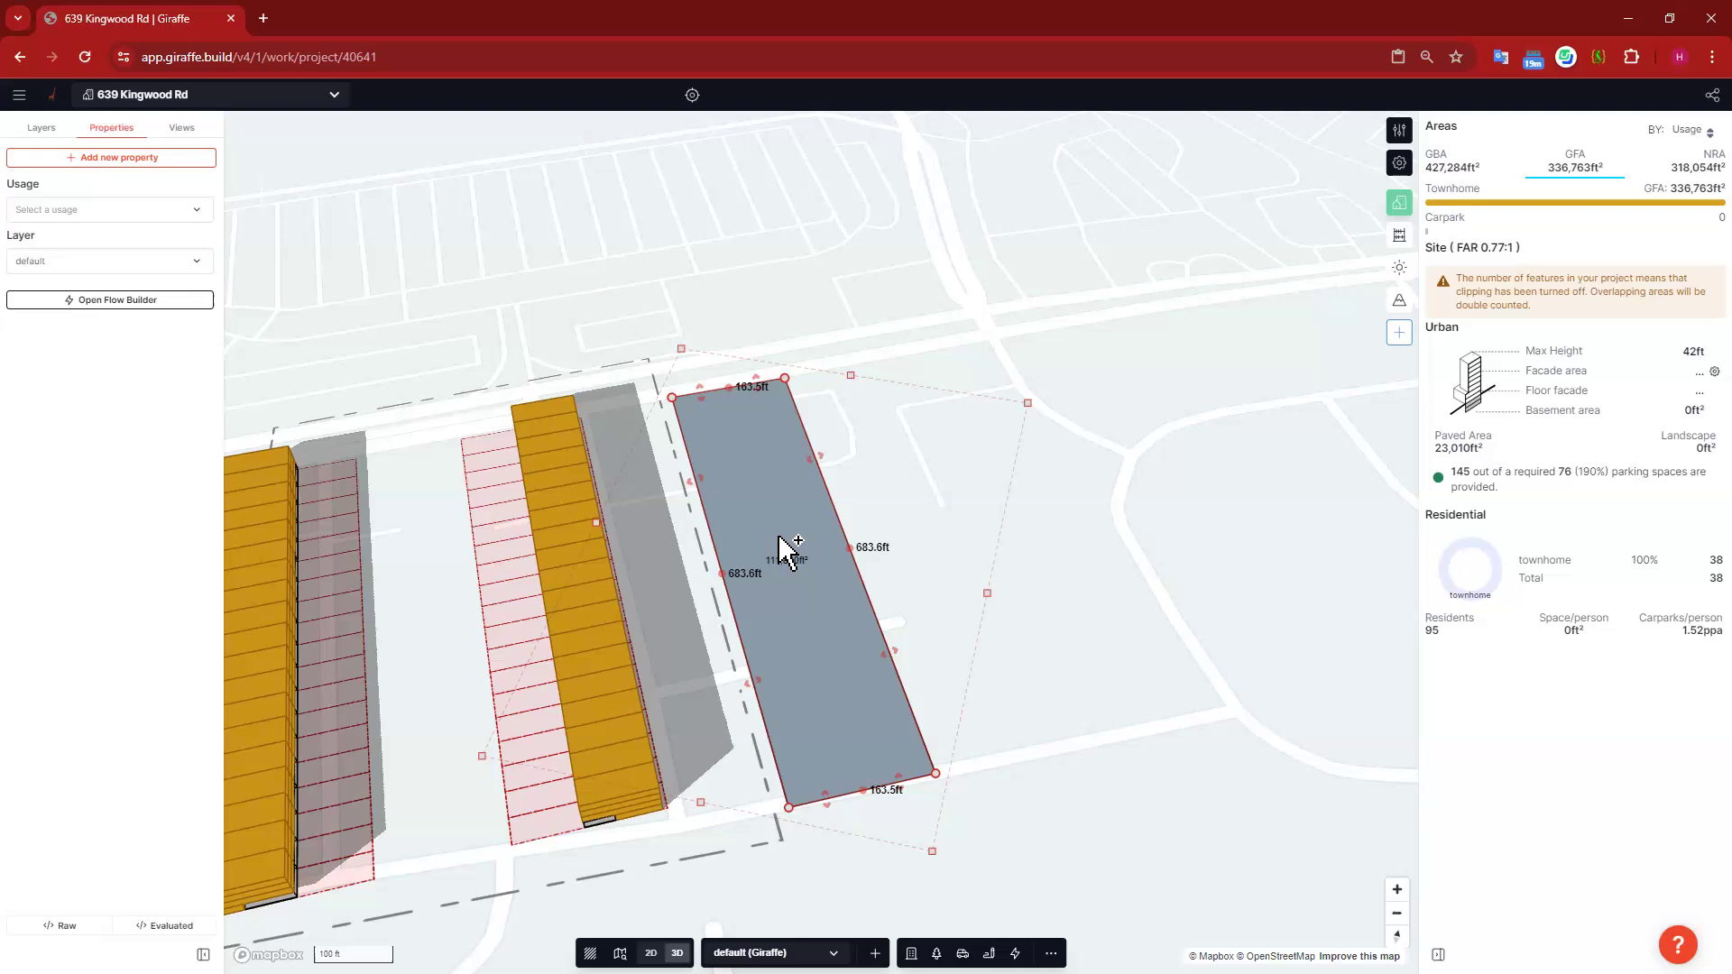
{"action": "key", "text": "ctrl+v"}
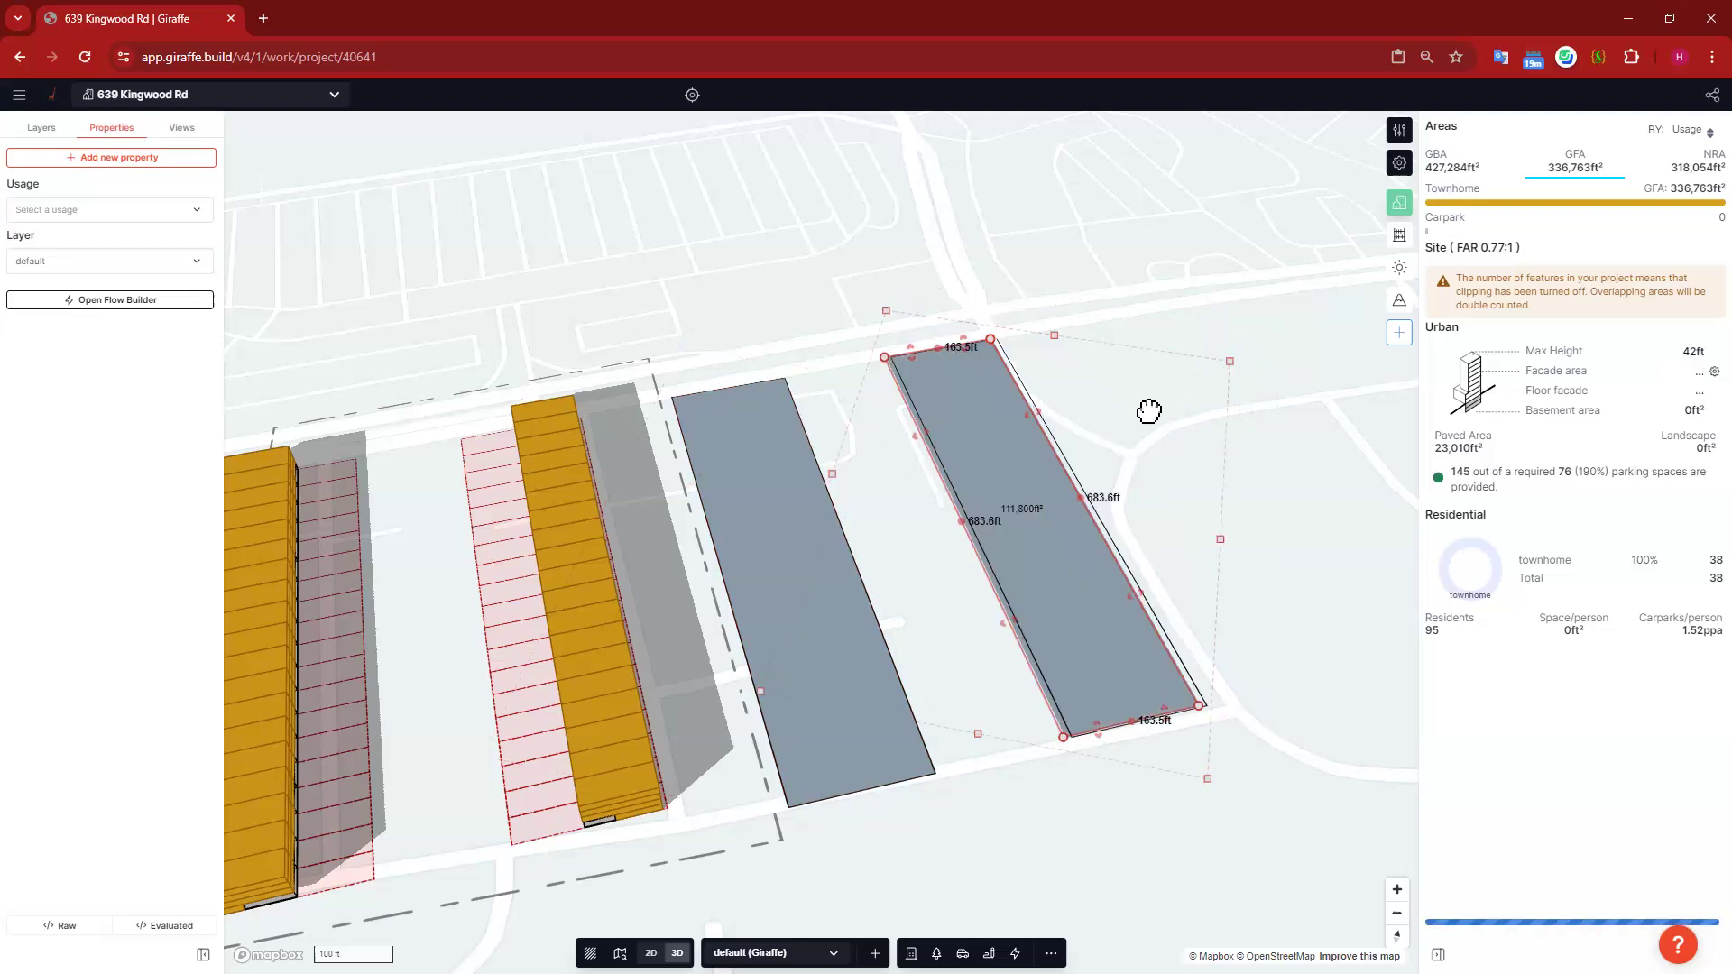
Step: Apply the site's two single-row townhome flows to the two new plots, one orientation on each, and deselect them
{"action": "left_click", "coordinate": [955, 462]}
{"action": "left_click", "coordinate": [975, 507]}
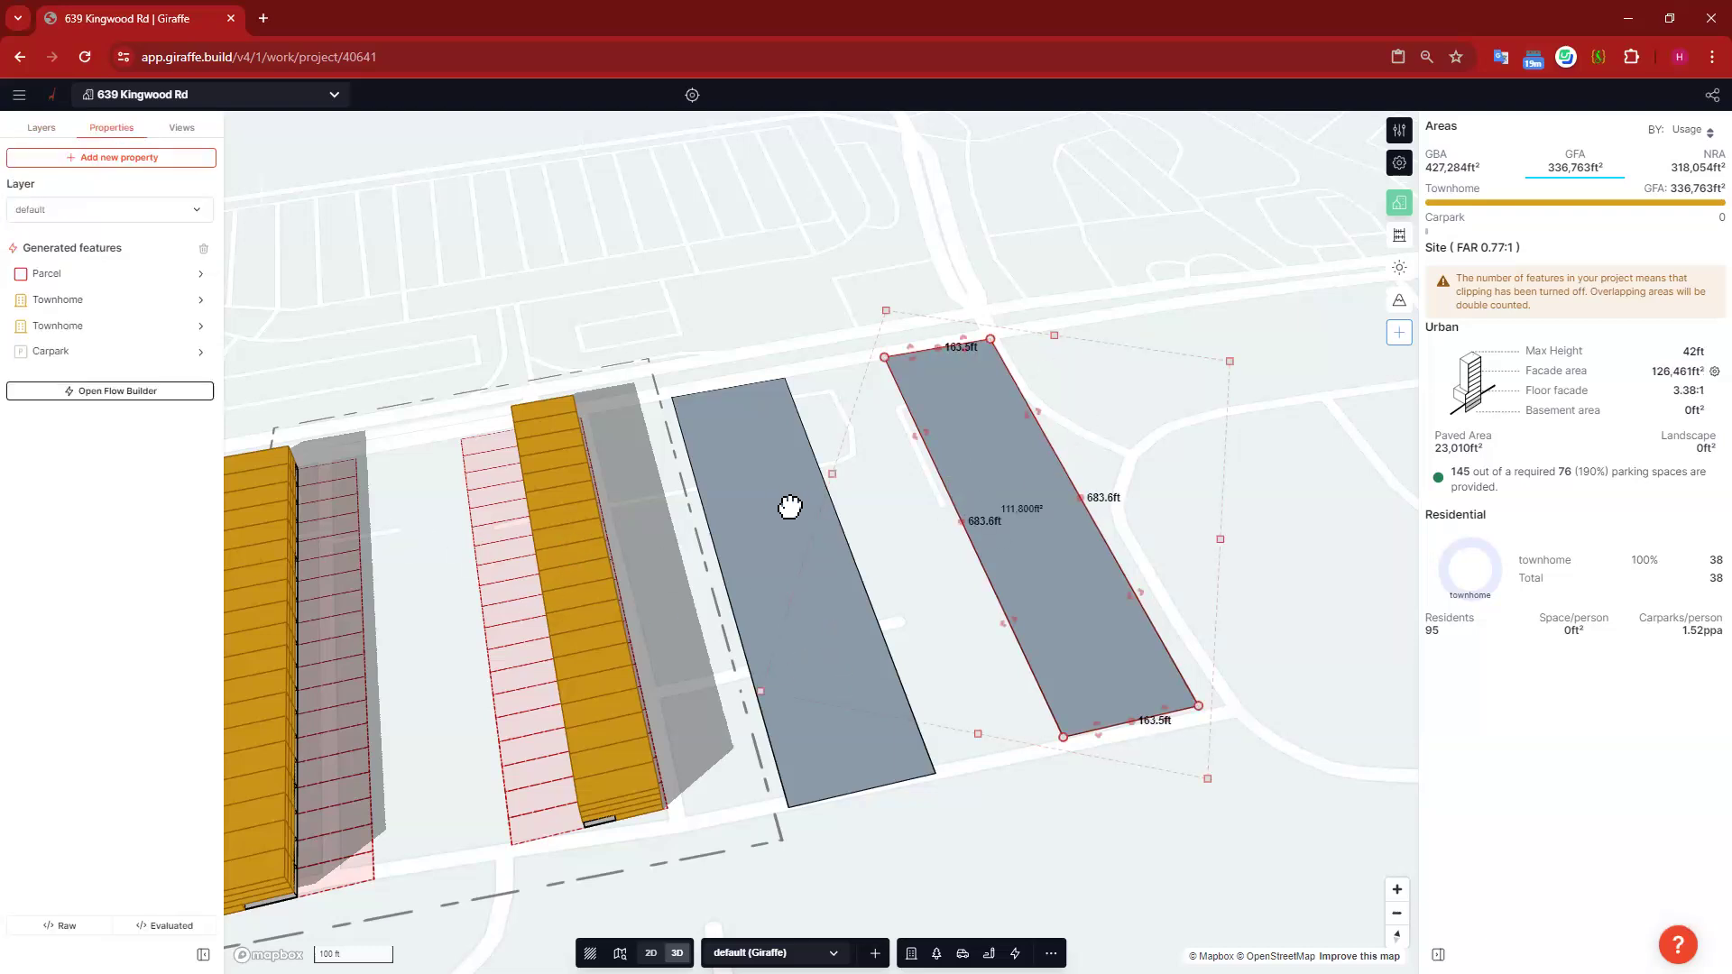
{"action": "left_click", "coordinate": [720, 473]}
{"action": "key", "text": "i"}
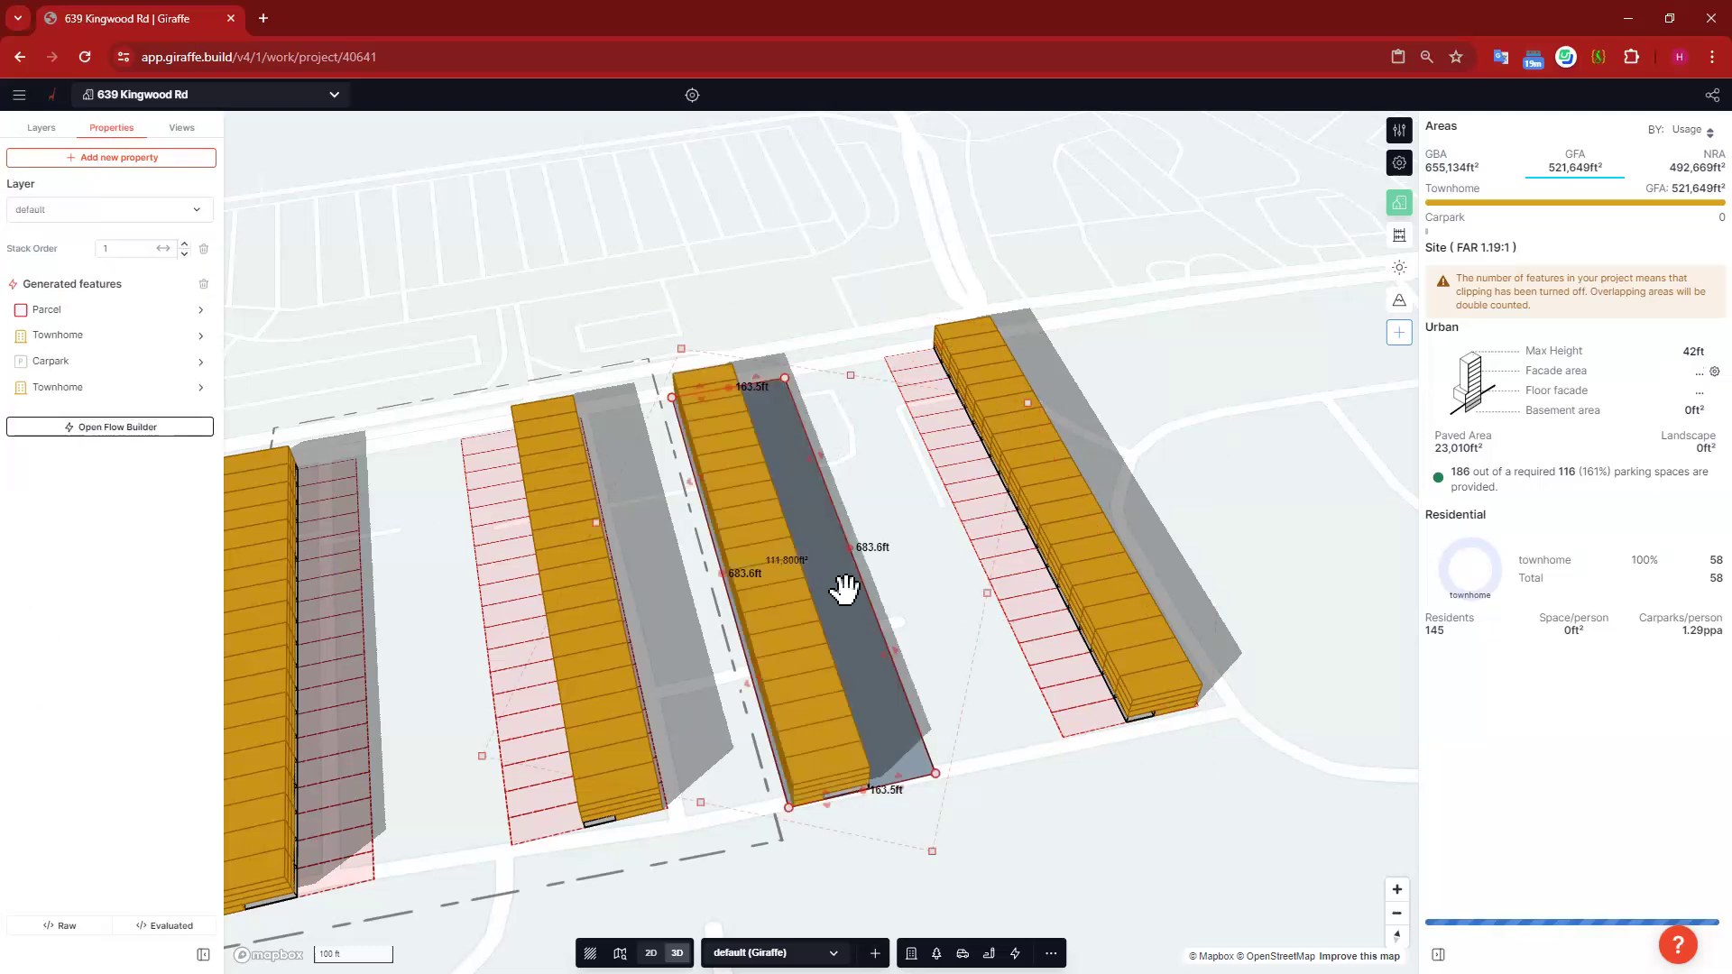
{"action": "left_click", "coordinate": [978, 819]}
Step: In an angled 3D view, move the second townhome strip closer to the first strip and deselect it
{"action": "scroll", "coordinate": [1051, 765], "scroll_direction": "down", "scroll_amount": 3}
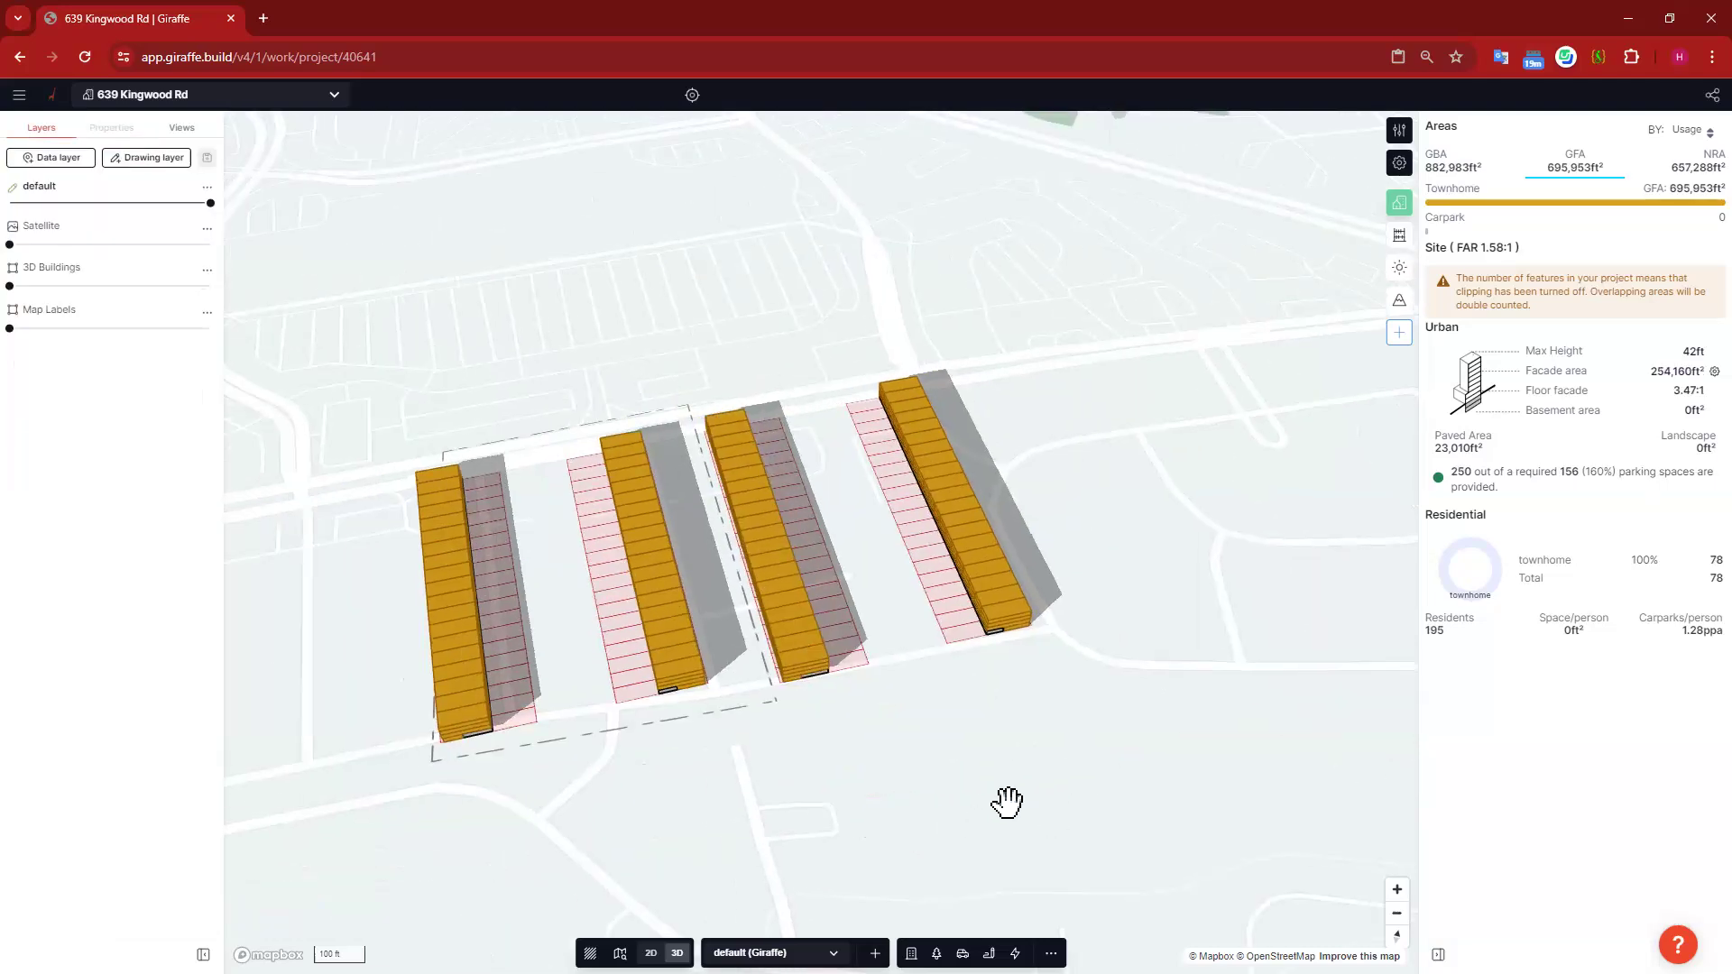
{"action": "left_click_drag", "start_coordinate": [1008, 803], "coordinate": [1096, 791]}
{"action": "mouse_move", "coordinate": [936, 783]}
{"action": "right_mouse_down"}
{"action": "mouse_move", "coordinate": [1046, 765]}
{"action": "mouse_move", "coordinate": [939, 773]}
{"action": "right_mouse_up"}
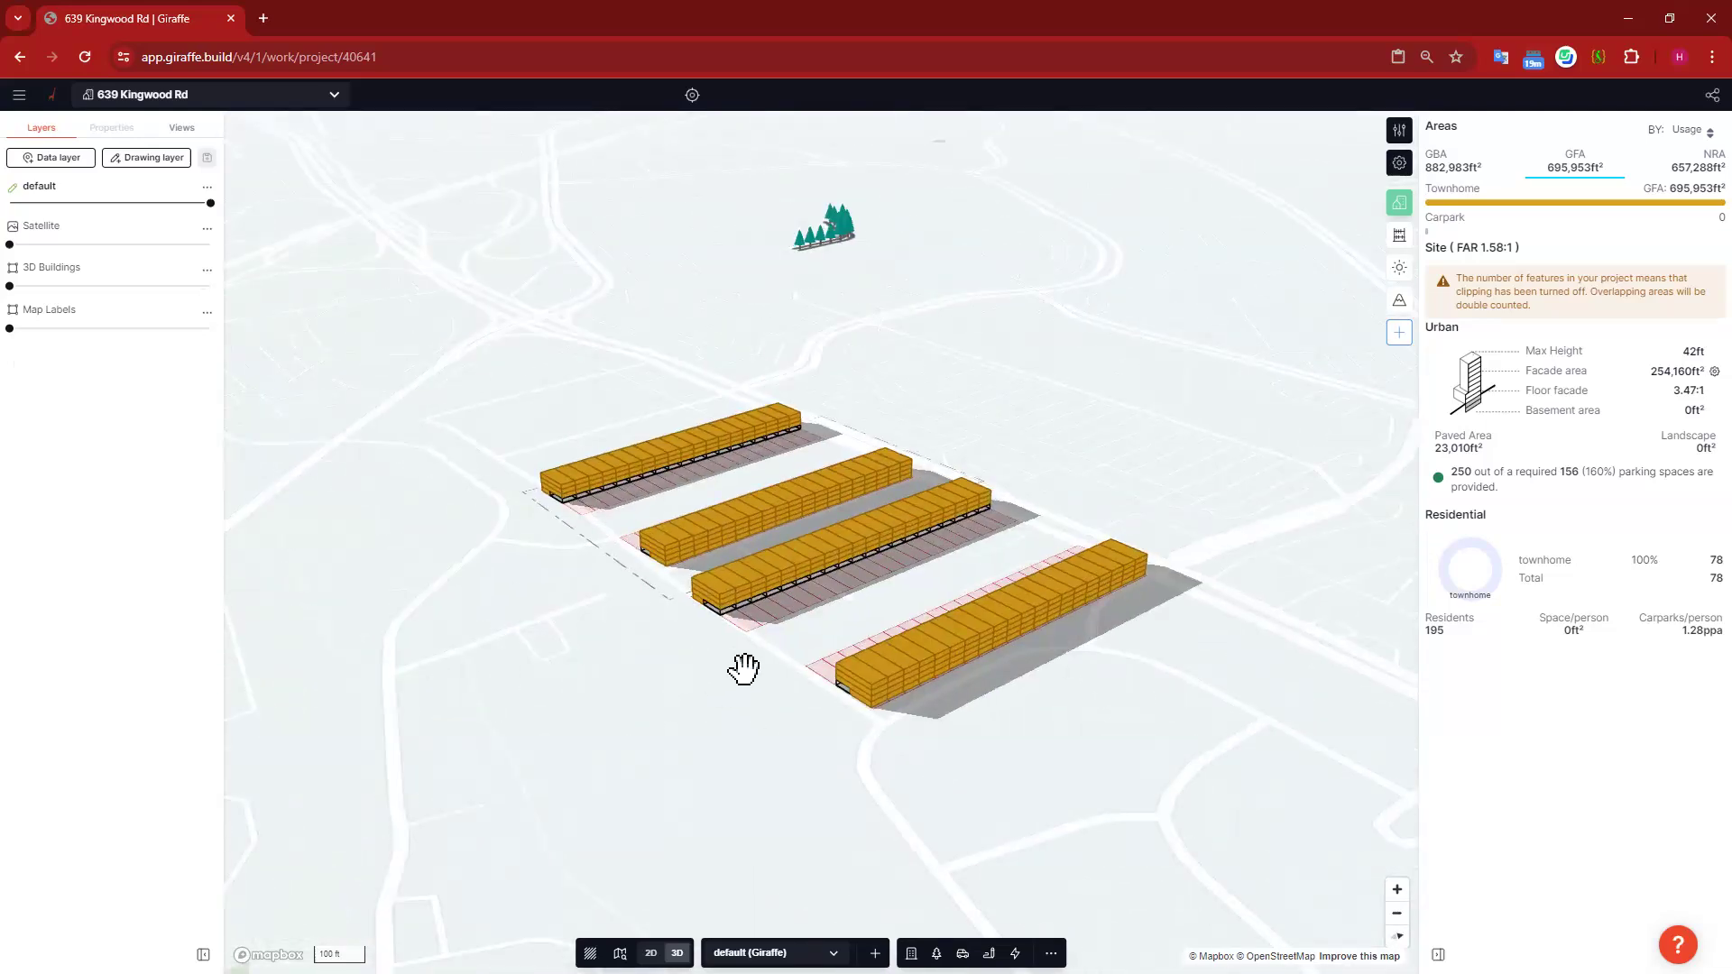
{"action": "left_click", "coordinate": [738, 523]}
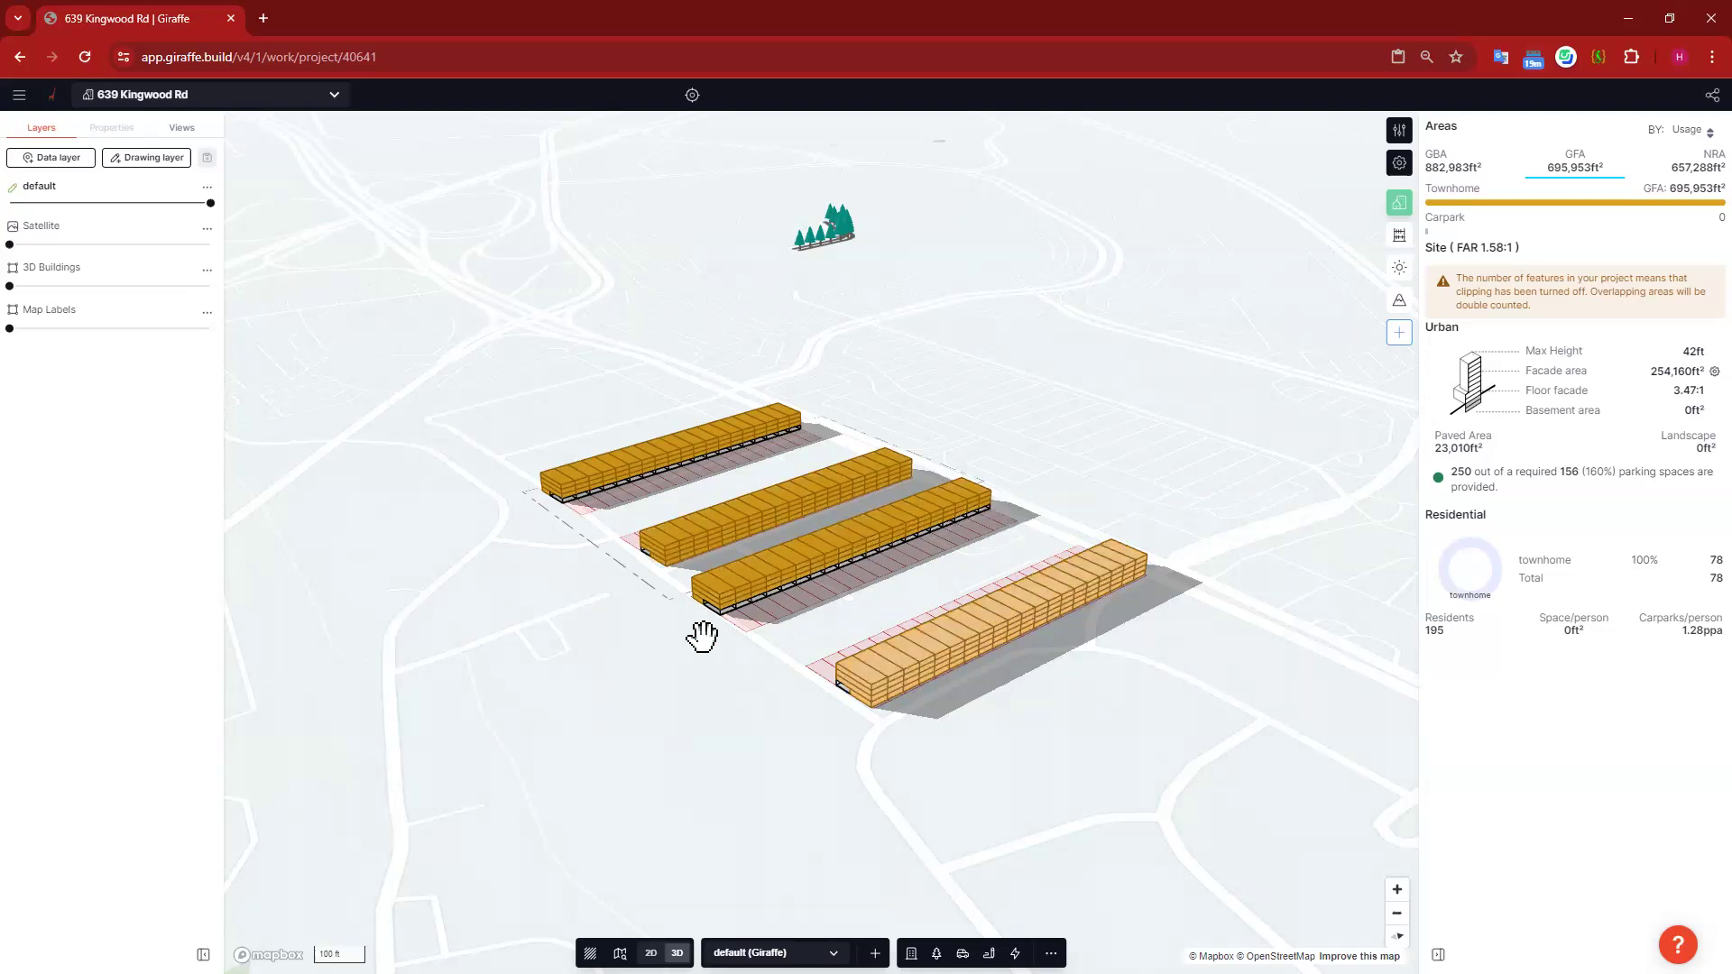
{"action": "left_click_drag", "start_coordinate": [989, 721], "coordinate": [1025, 740]}
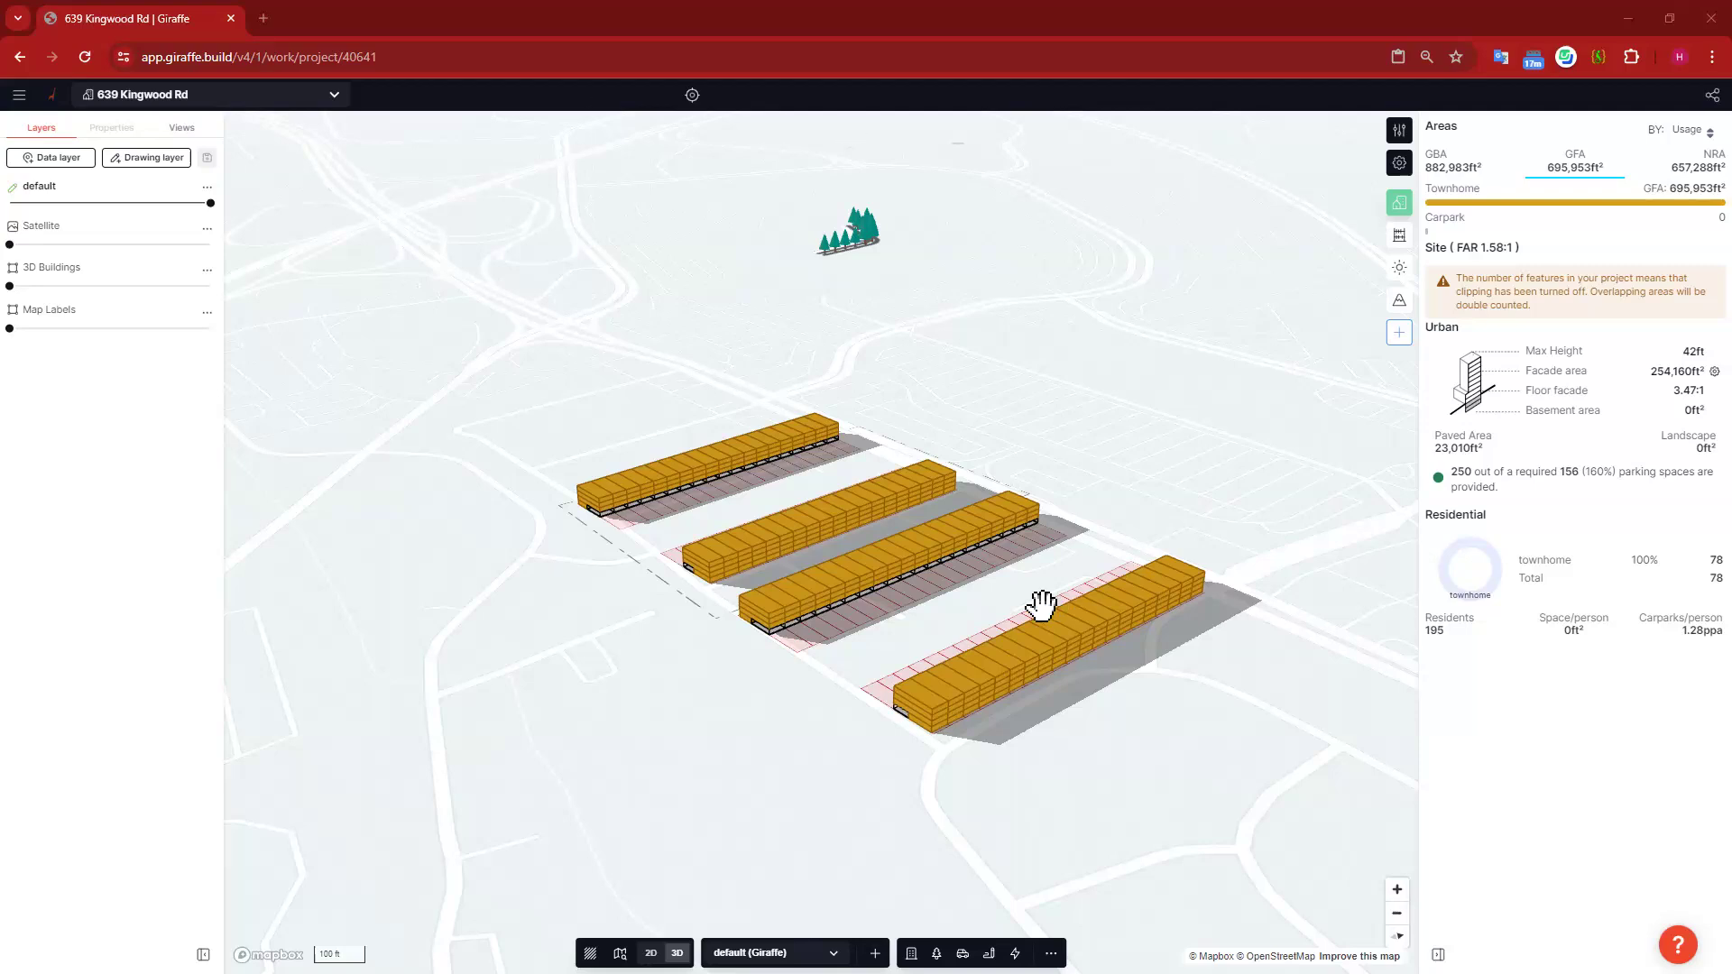
{"action": "left_click", "coordinate": [818, 502]}
{"action": "left_click", "coordinate": [790, 518]}
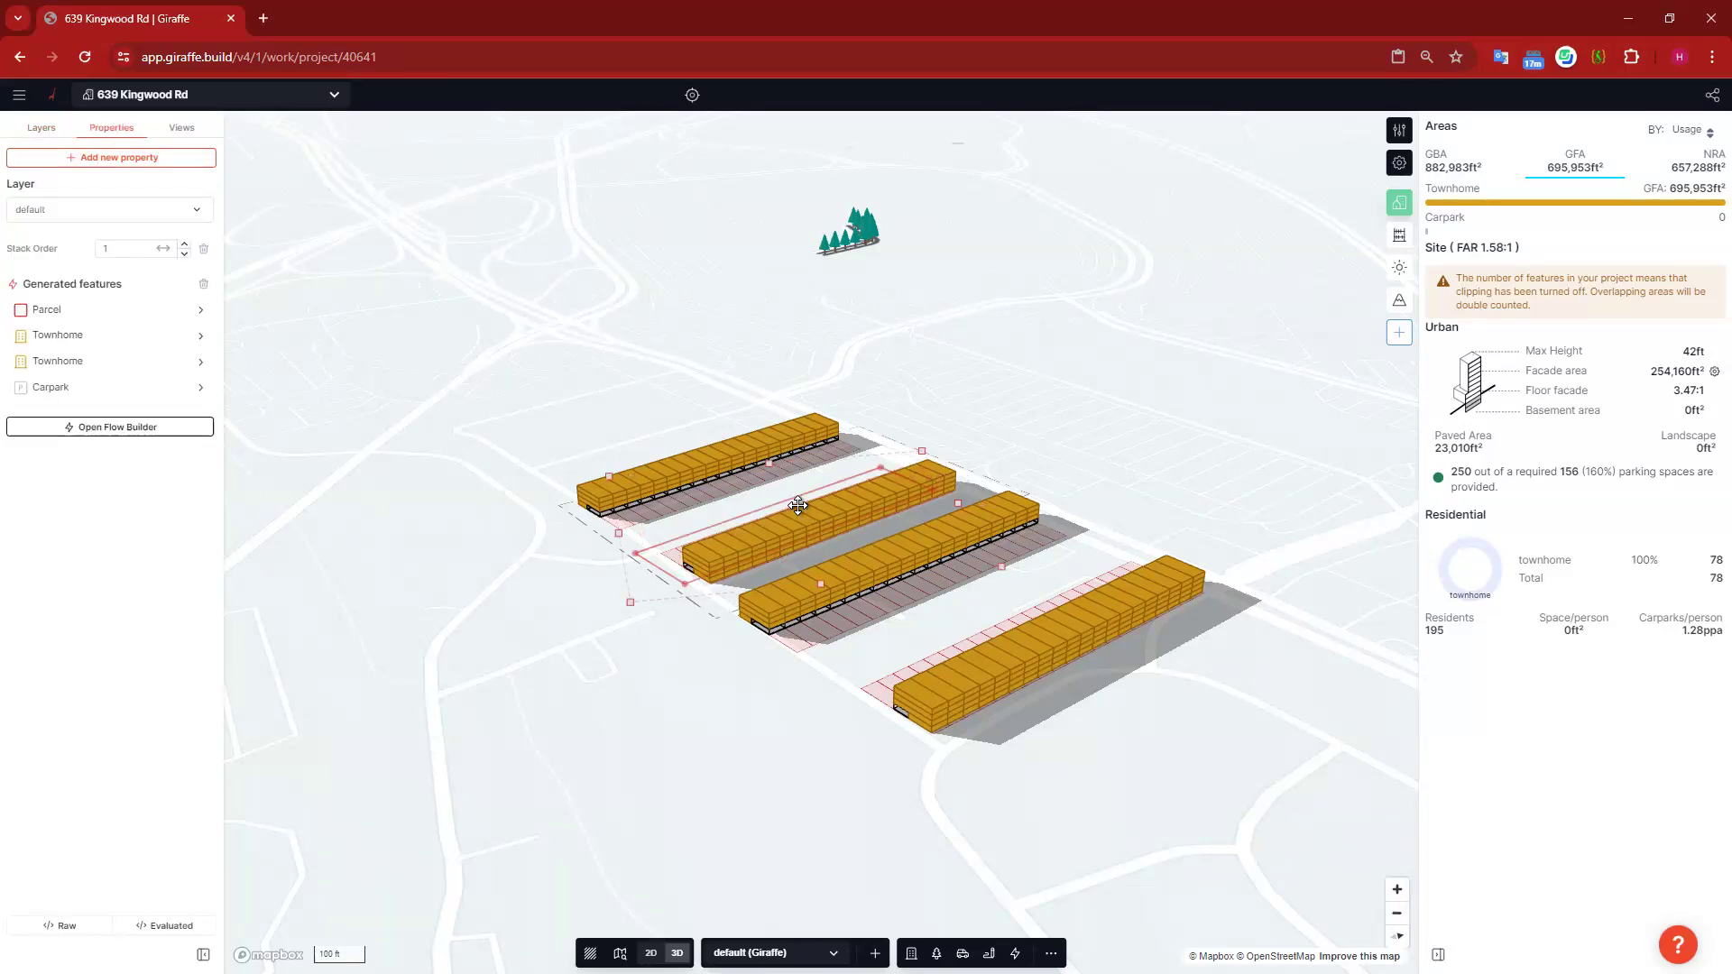
{"action": "left_click_drag", "start_coordinate": [799, 501], "coordinate": [790, 505]}
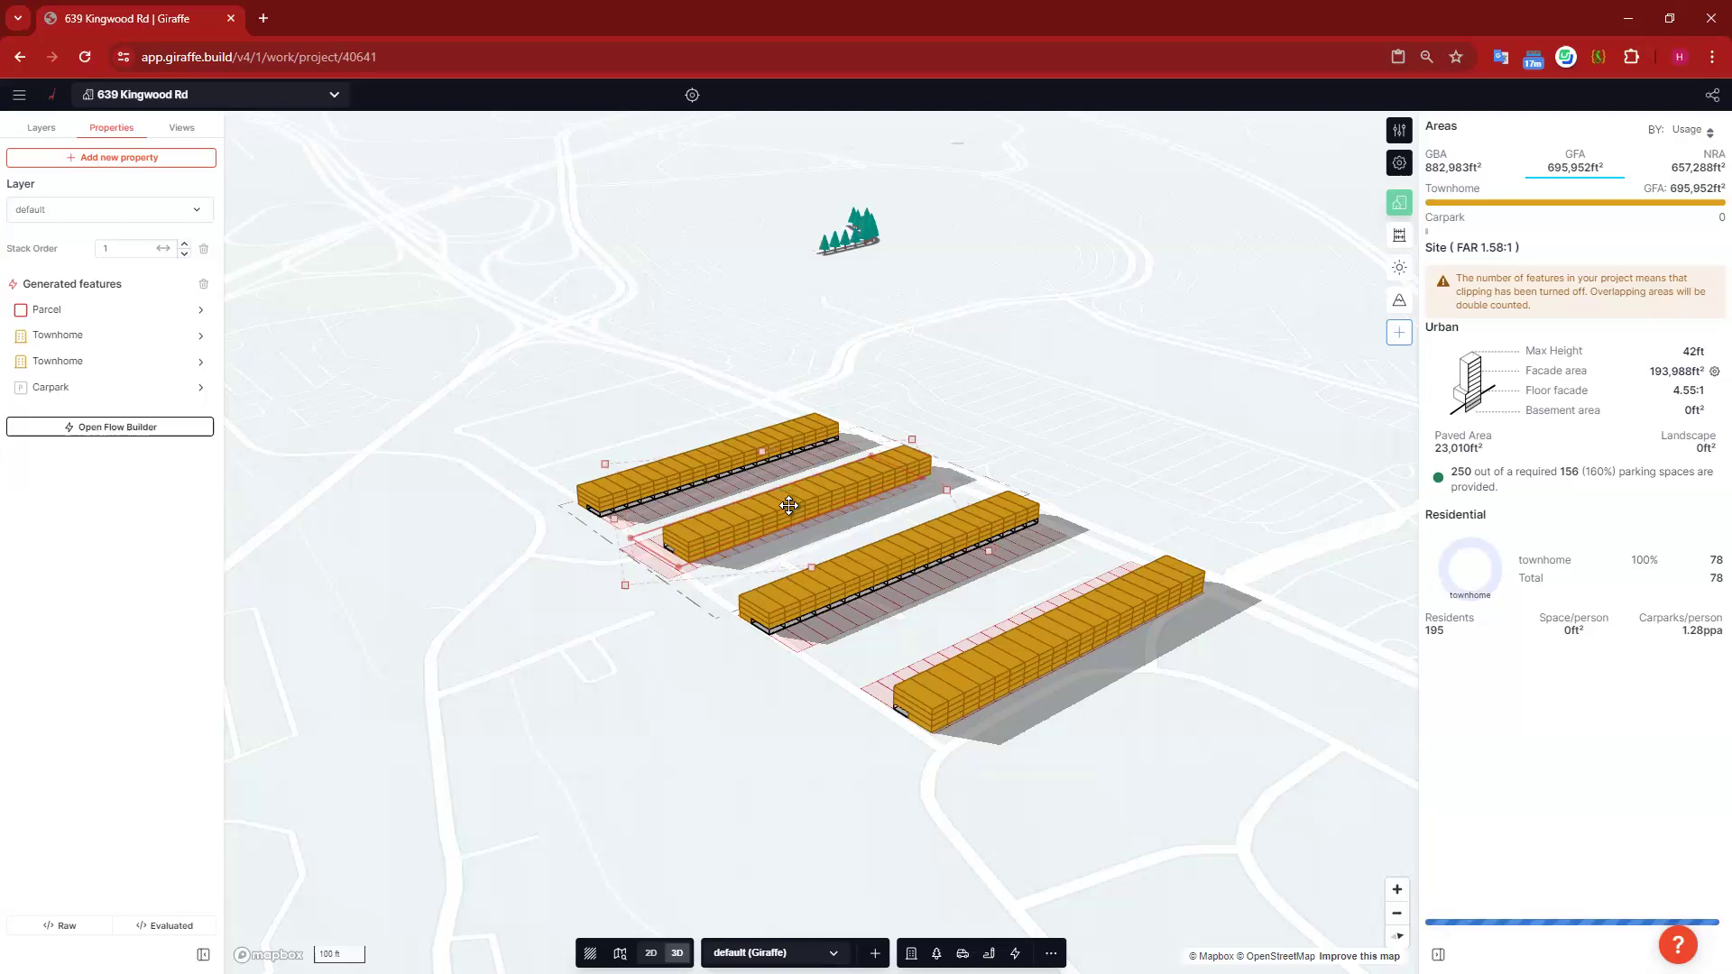
{"action": "left_click", "coordinate": [997, 390]}
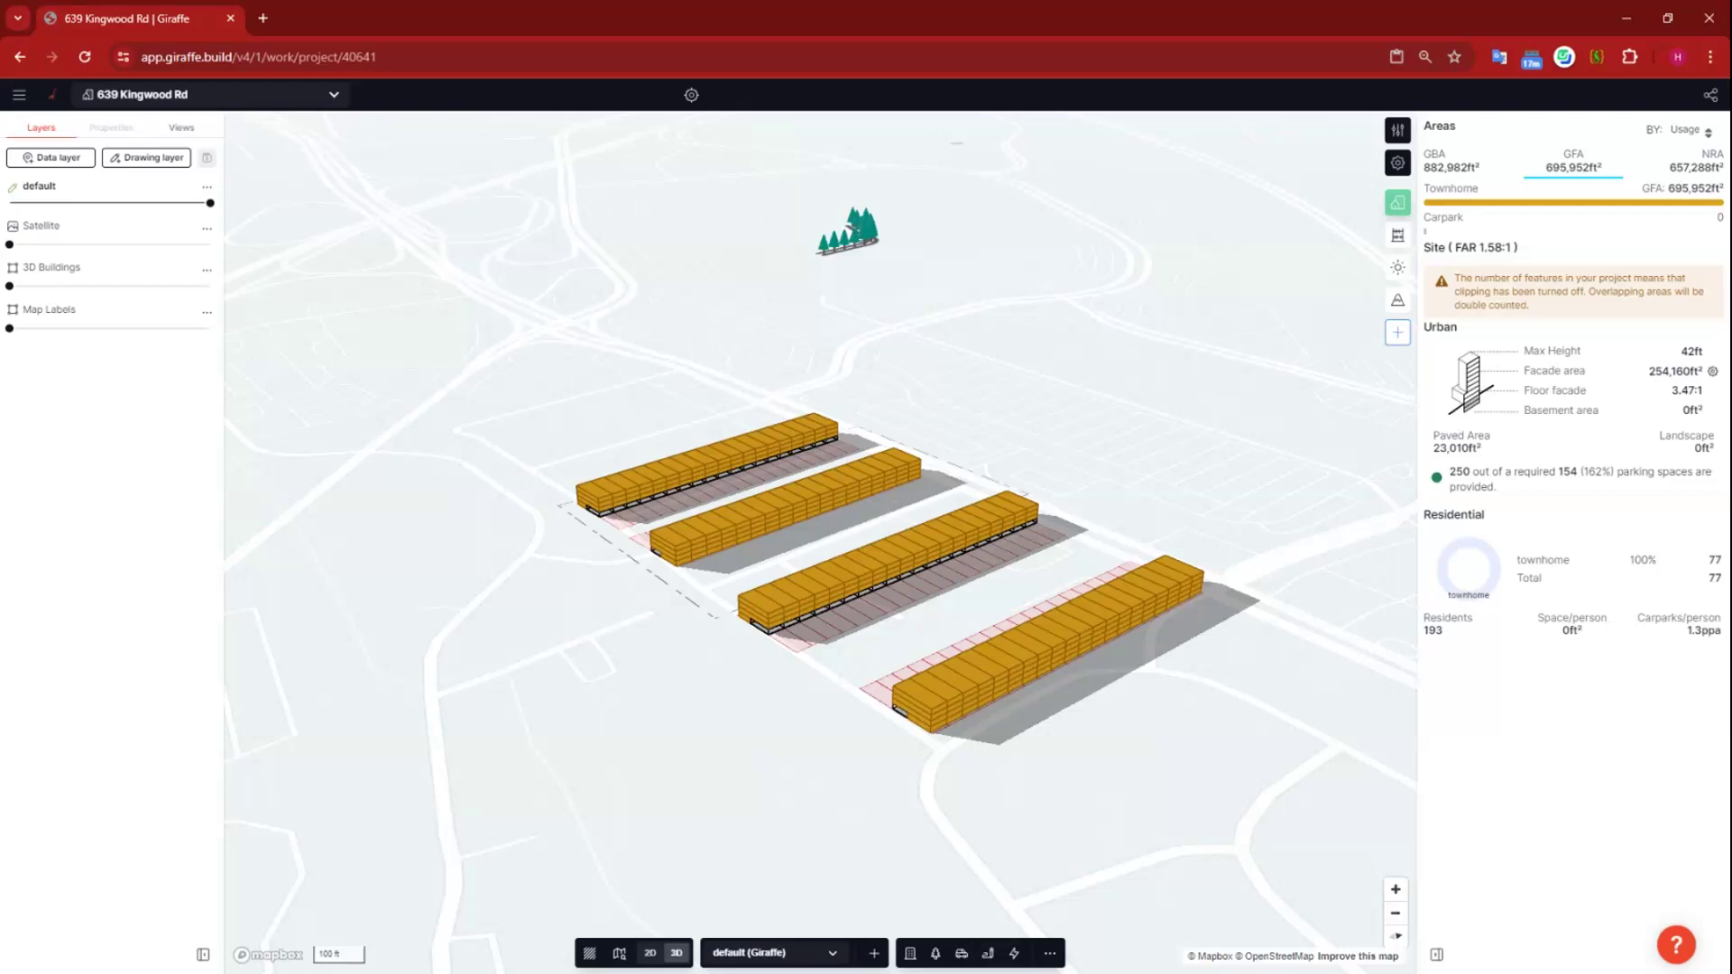
Step: Move the third and fourth townhome strips closer to the neighbouring rows and deselect them
{"action": "left_click", "coordinate": [896, 570]}
{"action": "left_click_drag", "start_coordinate": [896, 576], "coordinate": [862, 547]}
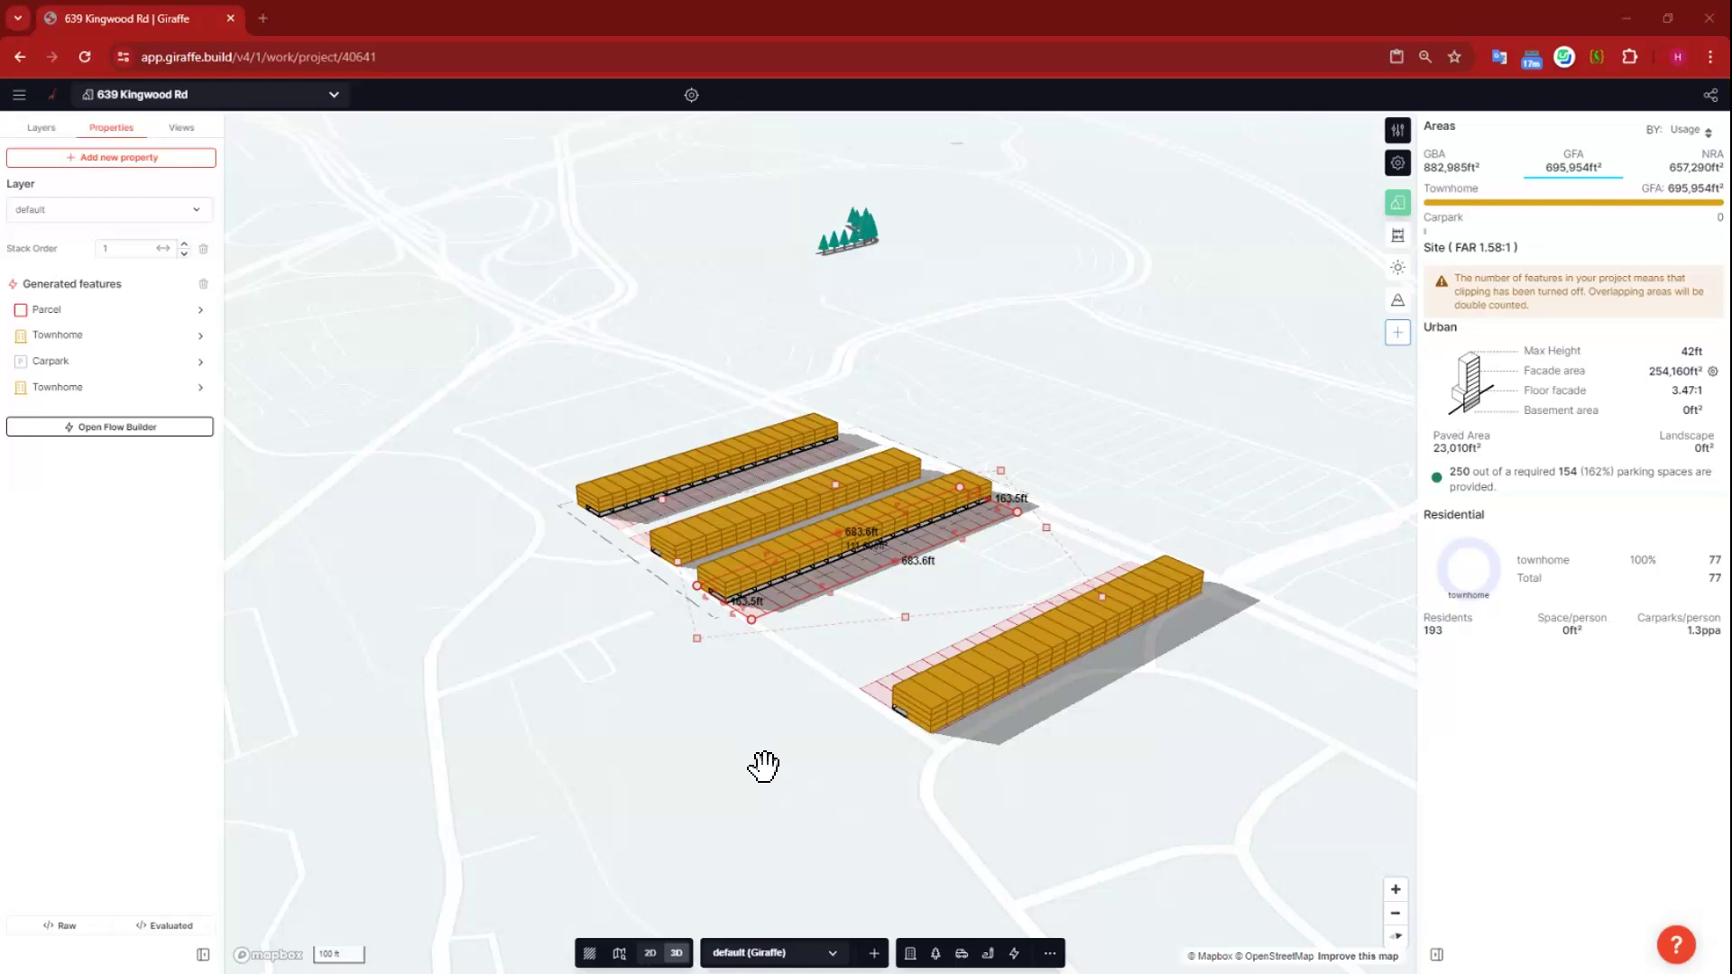
{"action": "left_click", "coordinate": [997, 648]}
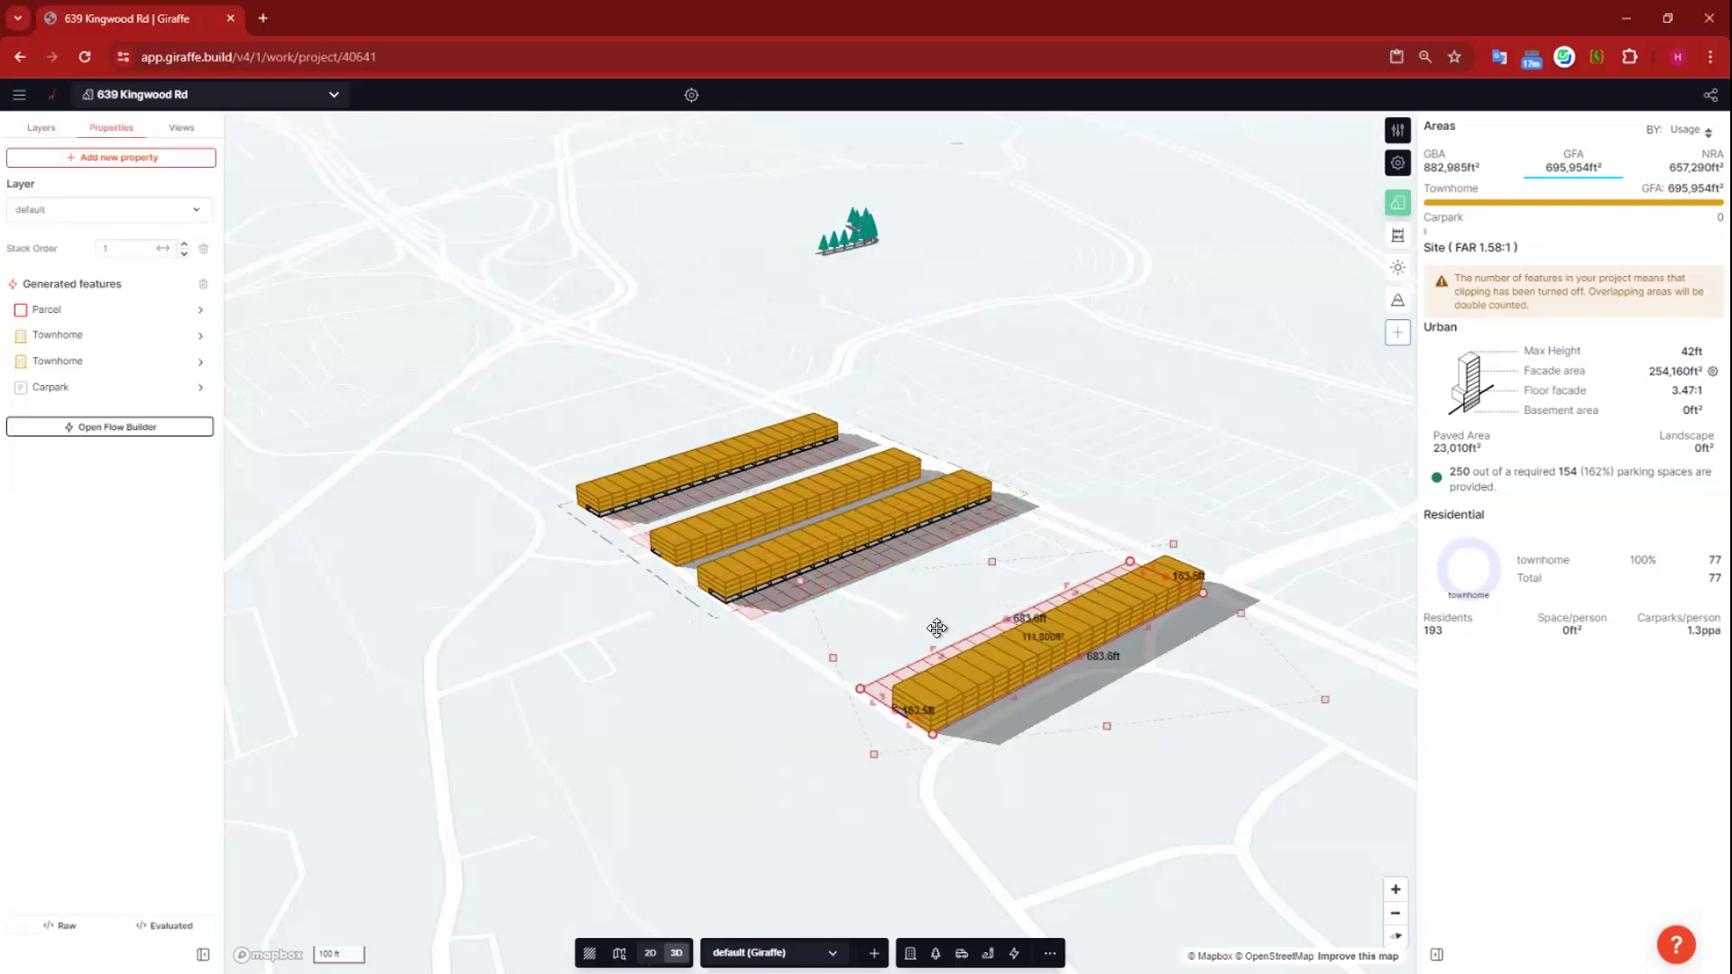
{"action": "left_click", "coordinate": [941, 598]}
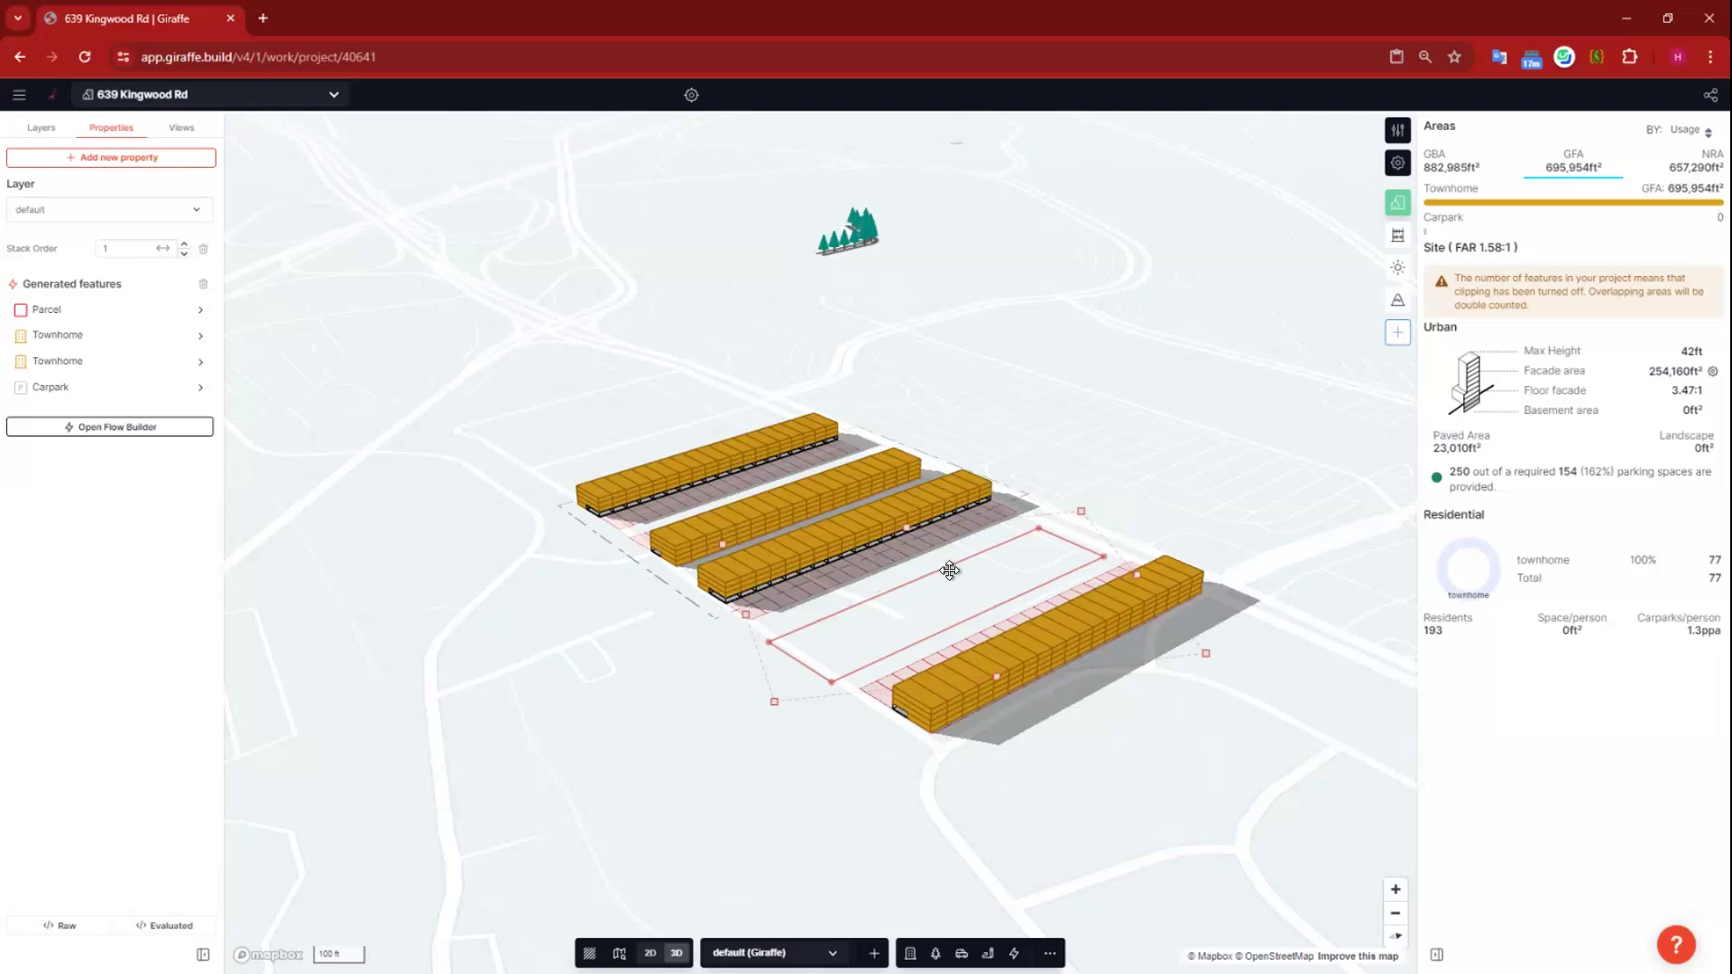
{"action": "left_click", "coordinate": [1165, 390]}
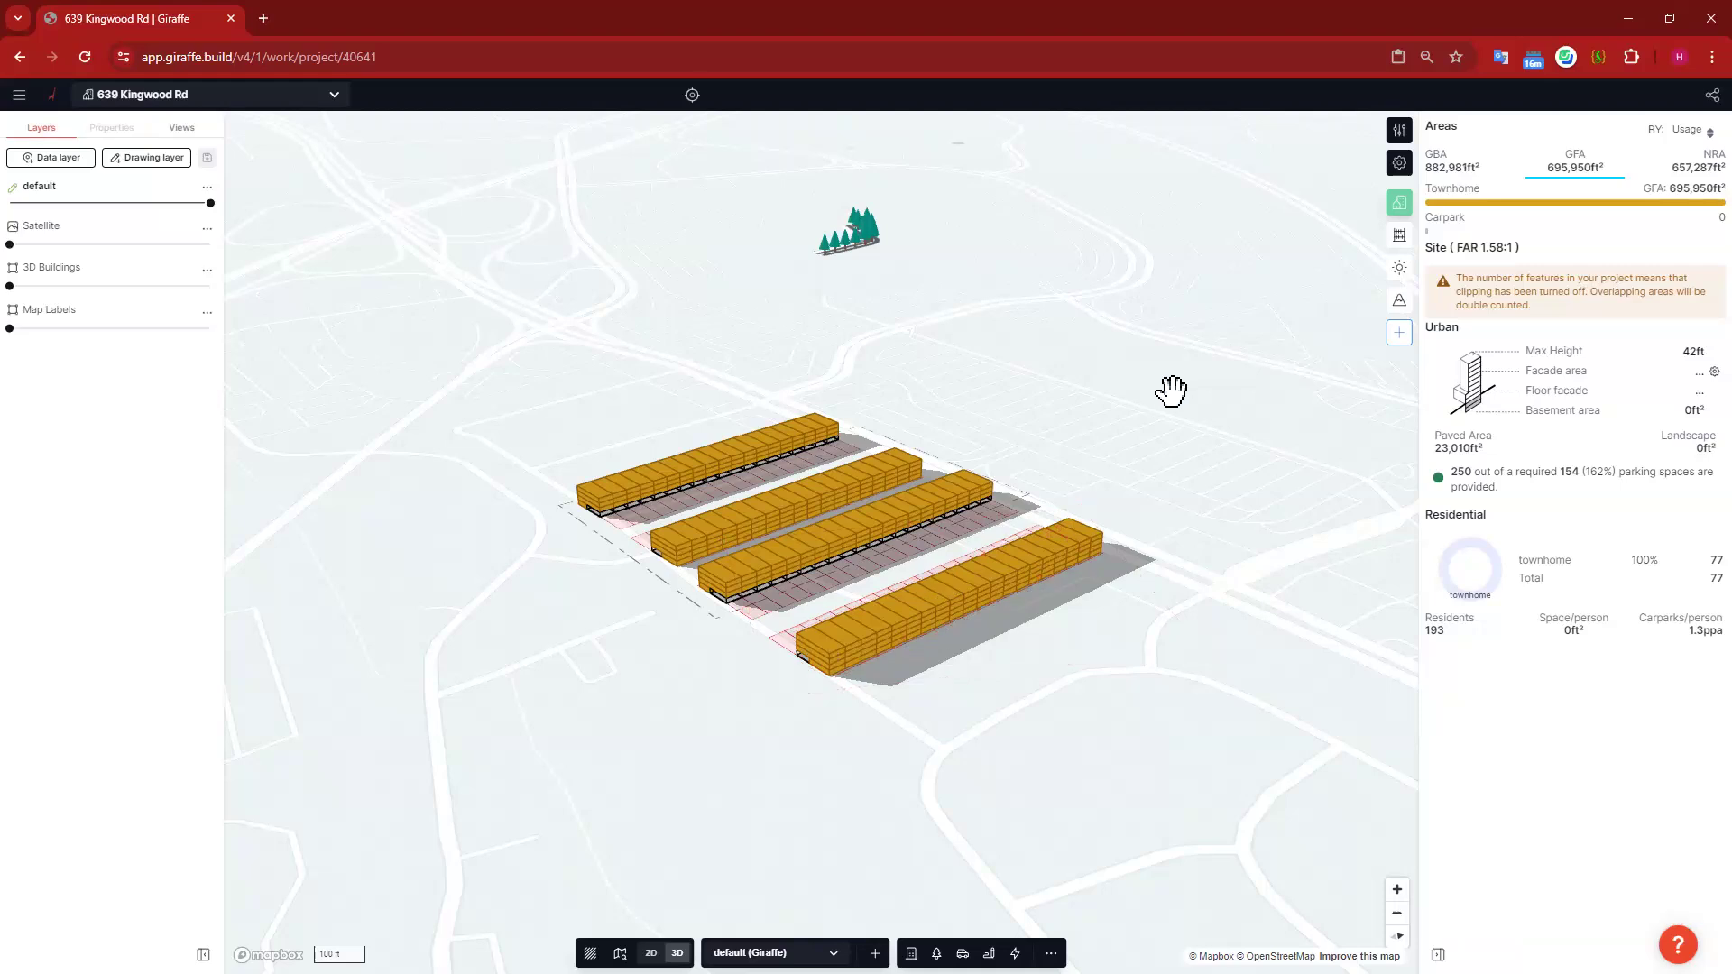
Step: Draw a seven-sided plot of about 716,000 ft² on the empty land beside the highway interchange
{"action": "left_click_drag", "start_coordinate": [847, 472], "coordinate": [460, 569]}
{"action": "right_click_drag", "start_coordinate": [969, 582], "coordinate": [992, 574]}
{"action": "left_click_drag", "start_coordinate": [1140, 436], "coordinate": [913, 496]}
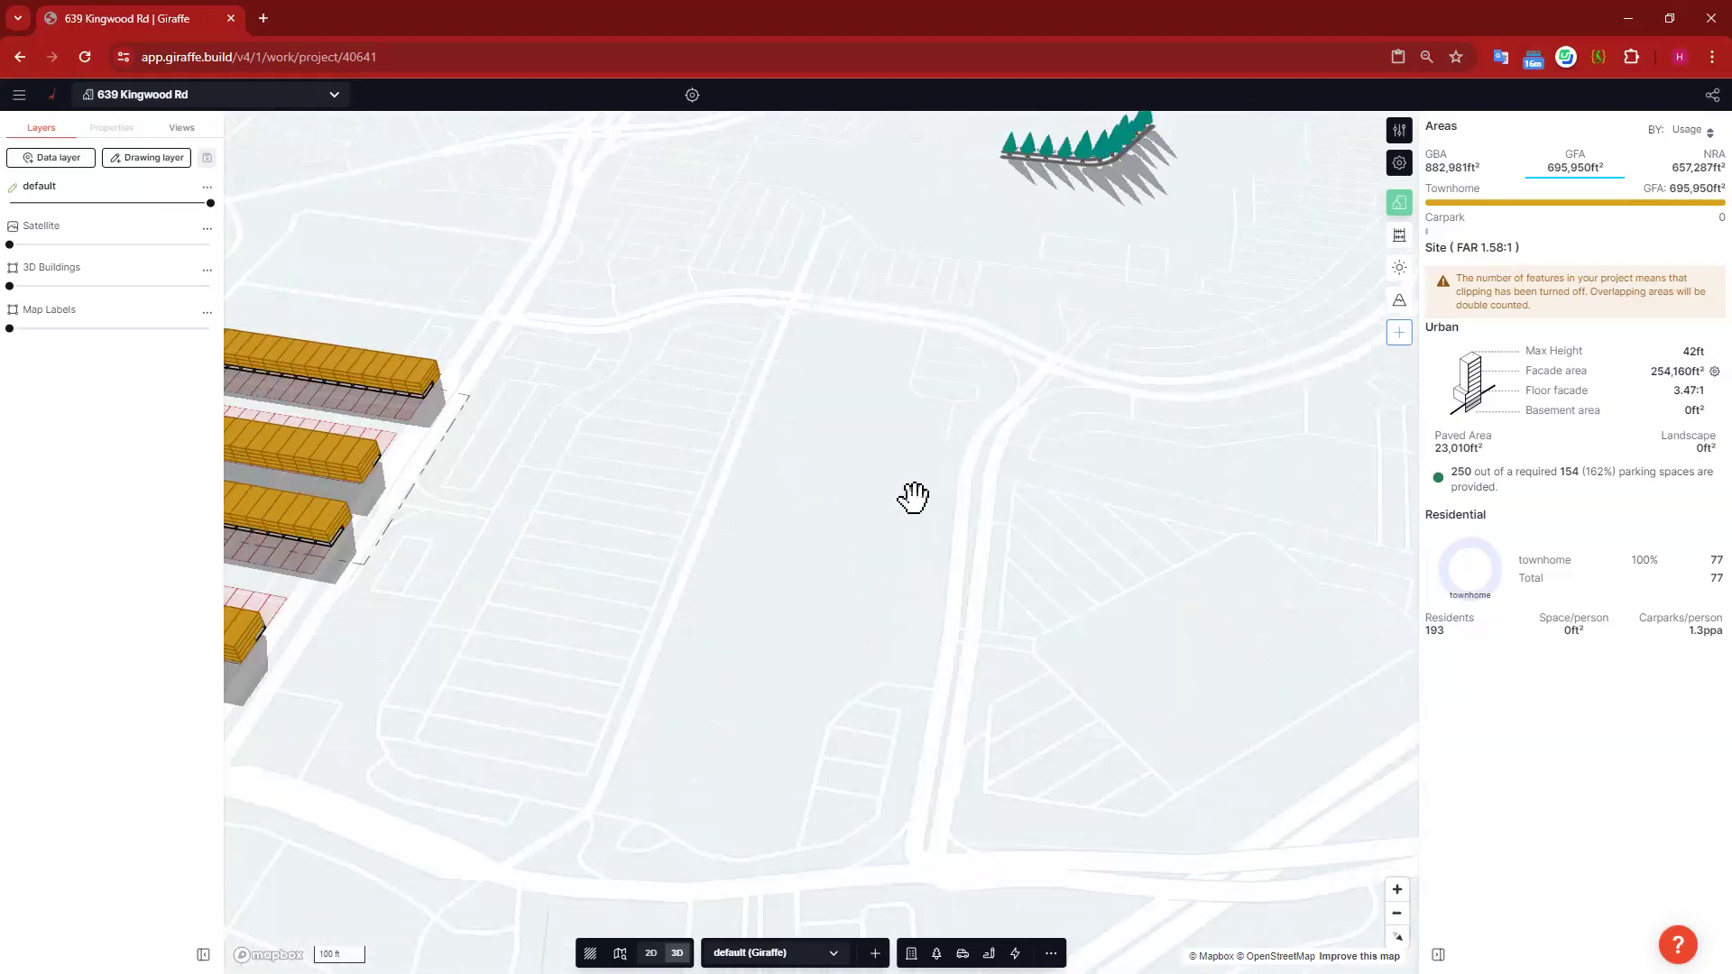
{"action": "scroll", "coordinate": [686, 496], "scroll_direction": "down", "scroll_amount": 5}
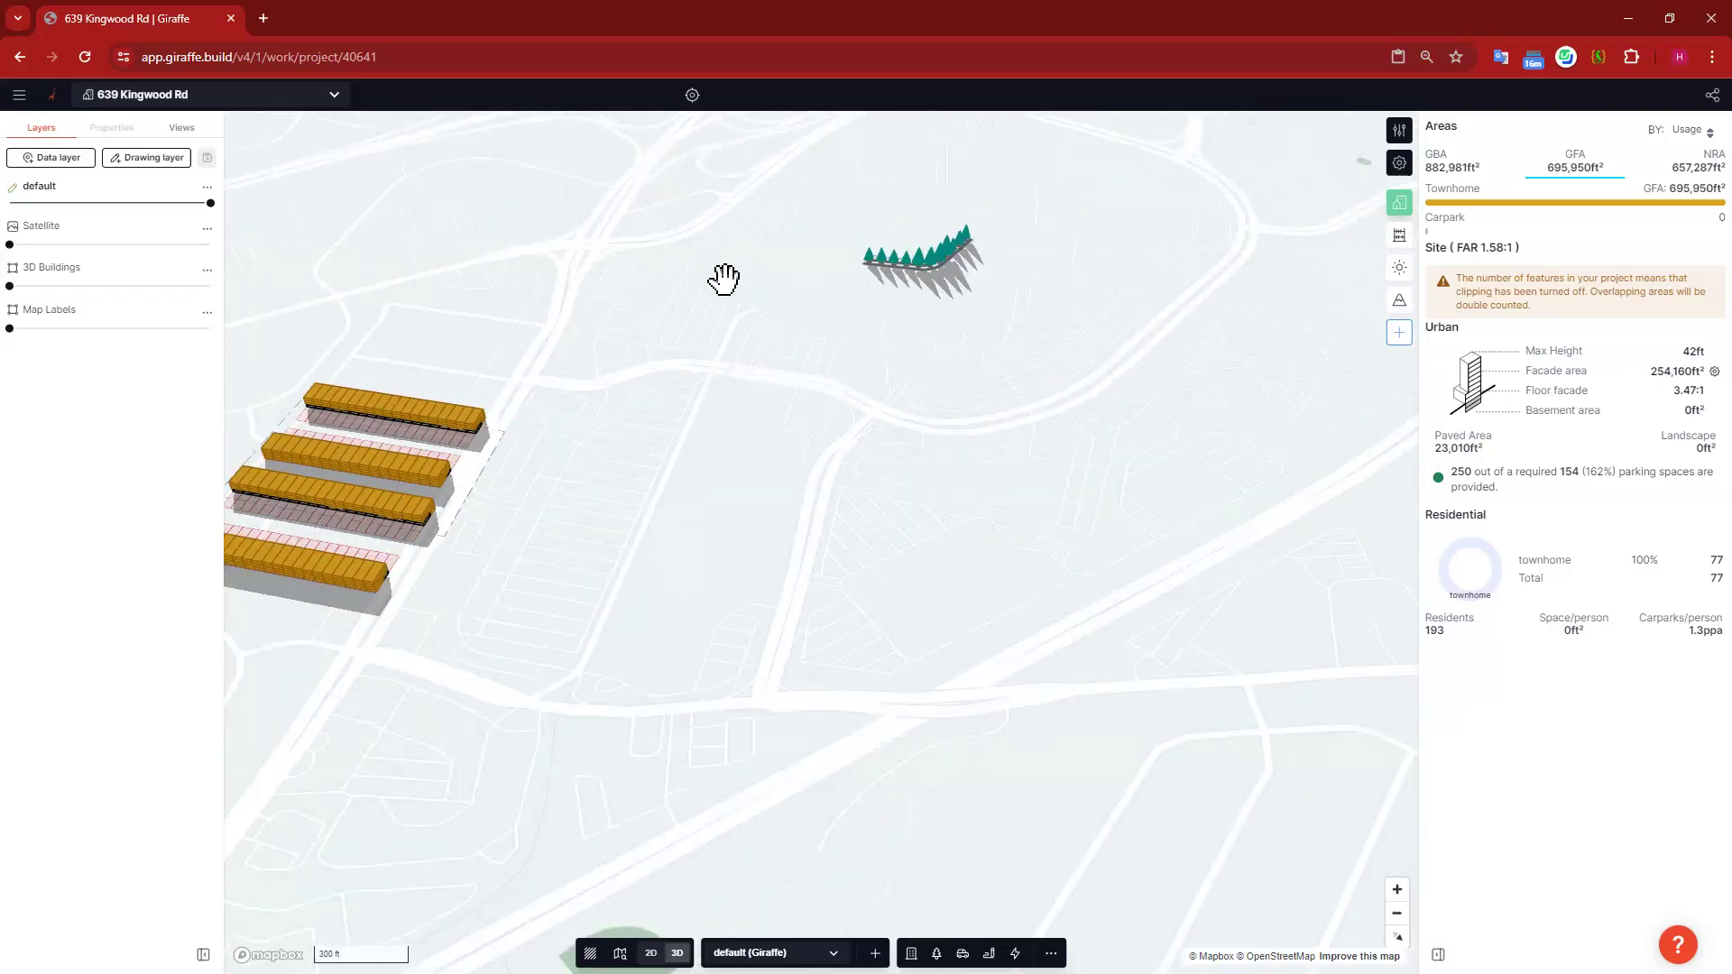
{"action": "left_click_drag", "start_coordinate": [820, 449], "coordinate": [1015, 610]}
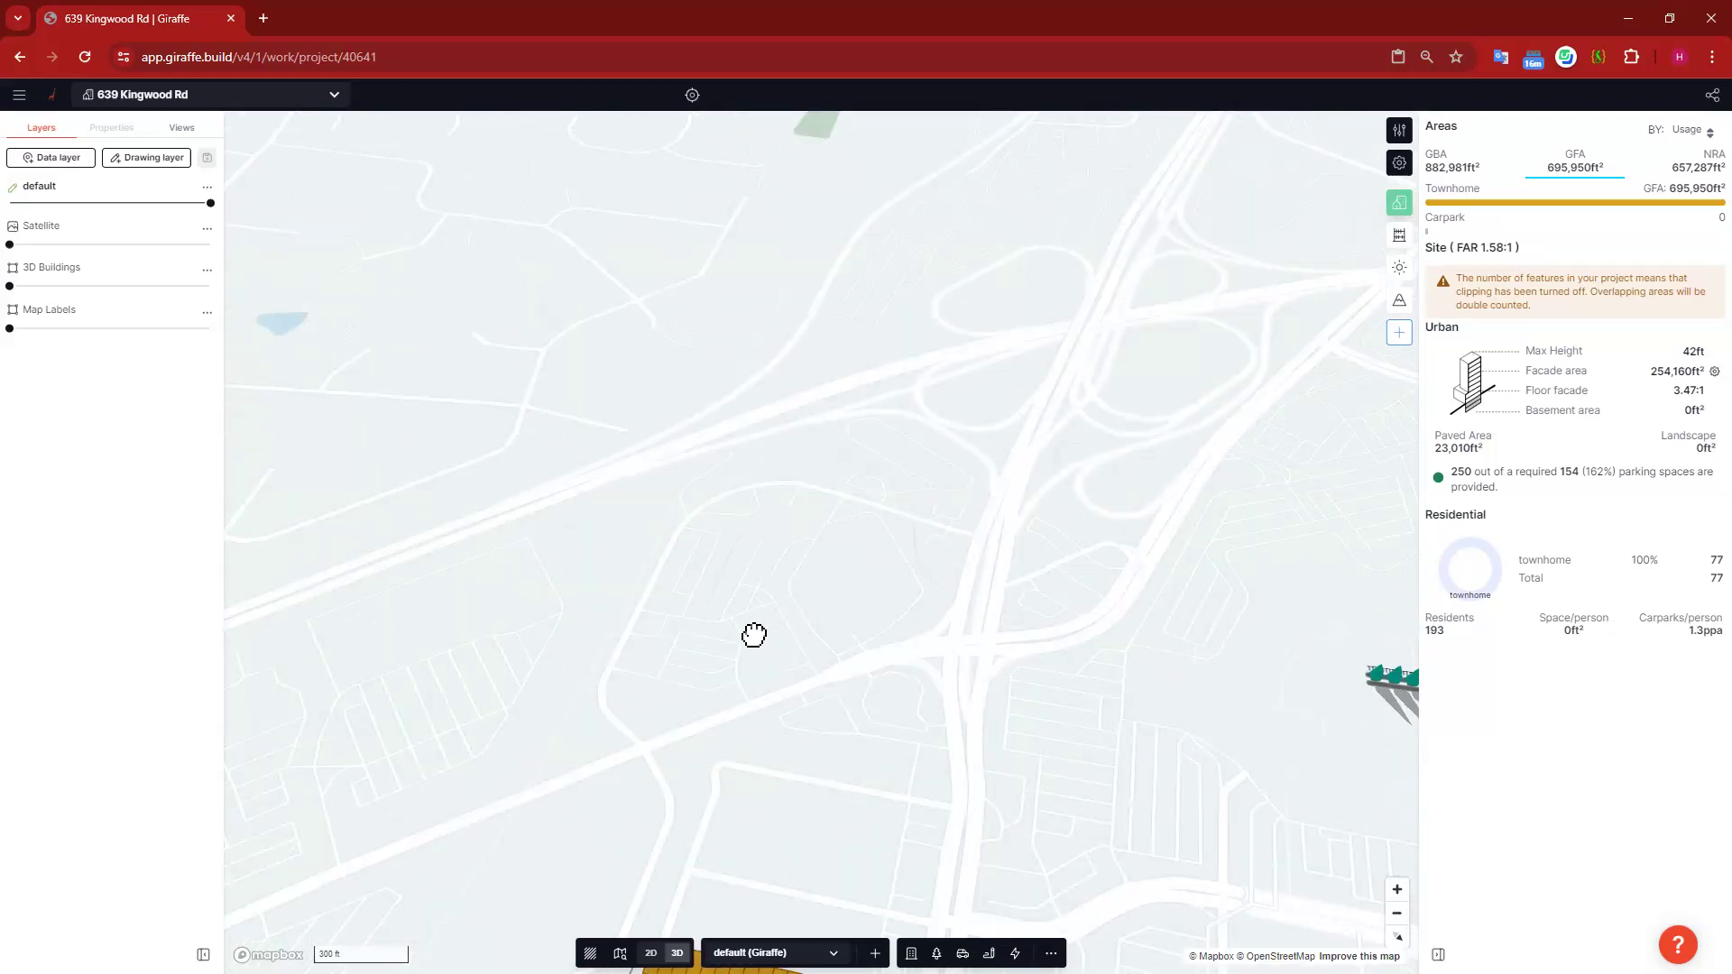
{"action": "left_click_drag", "start_coordinate": [755, 623], "coordinate": [753, 602]}
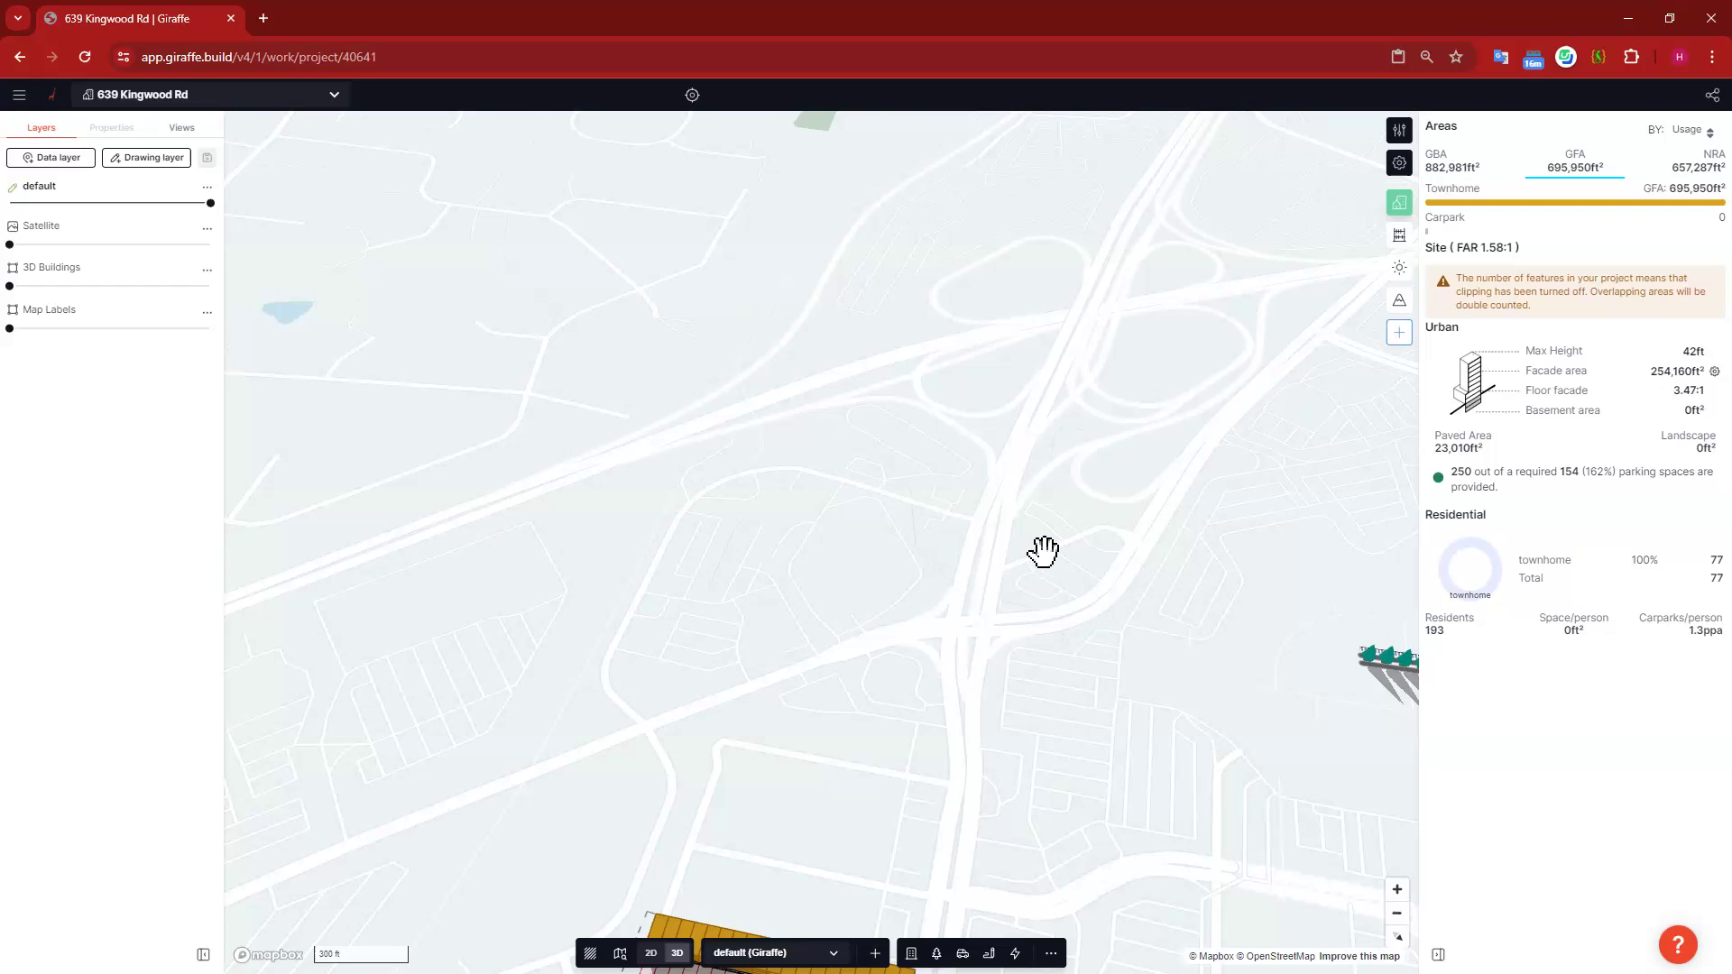
{"action": "left_click", "coordinate": [918, 634]}
{"action": "left_click", "coordinate": [967, 511]}
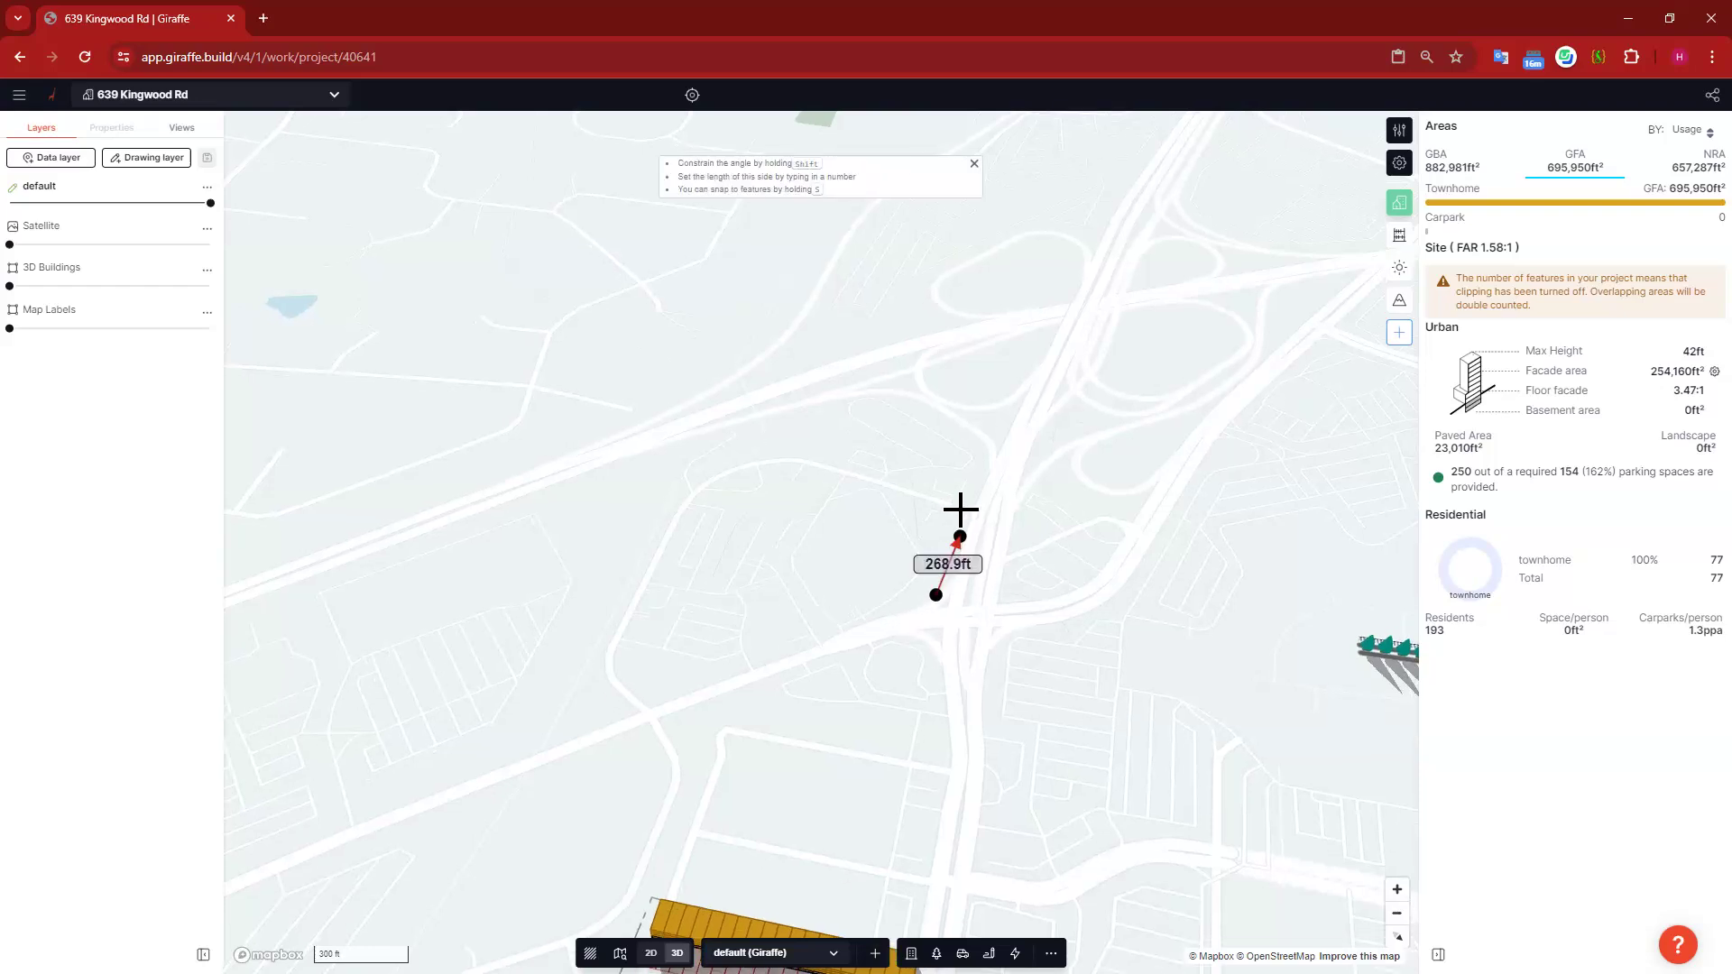
{"action": "left_click", "coordinate": [787, 458]}
{"action": "left_click", "coordinate": [691, 486]}
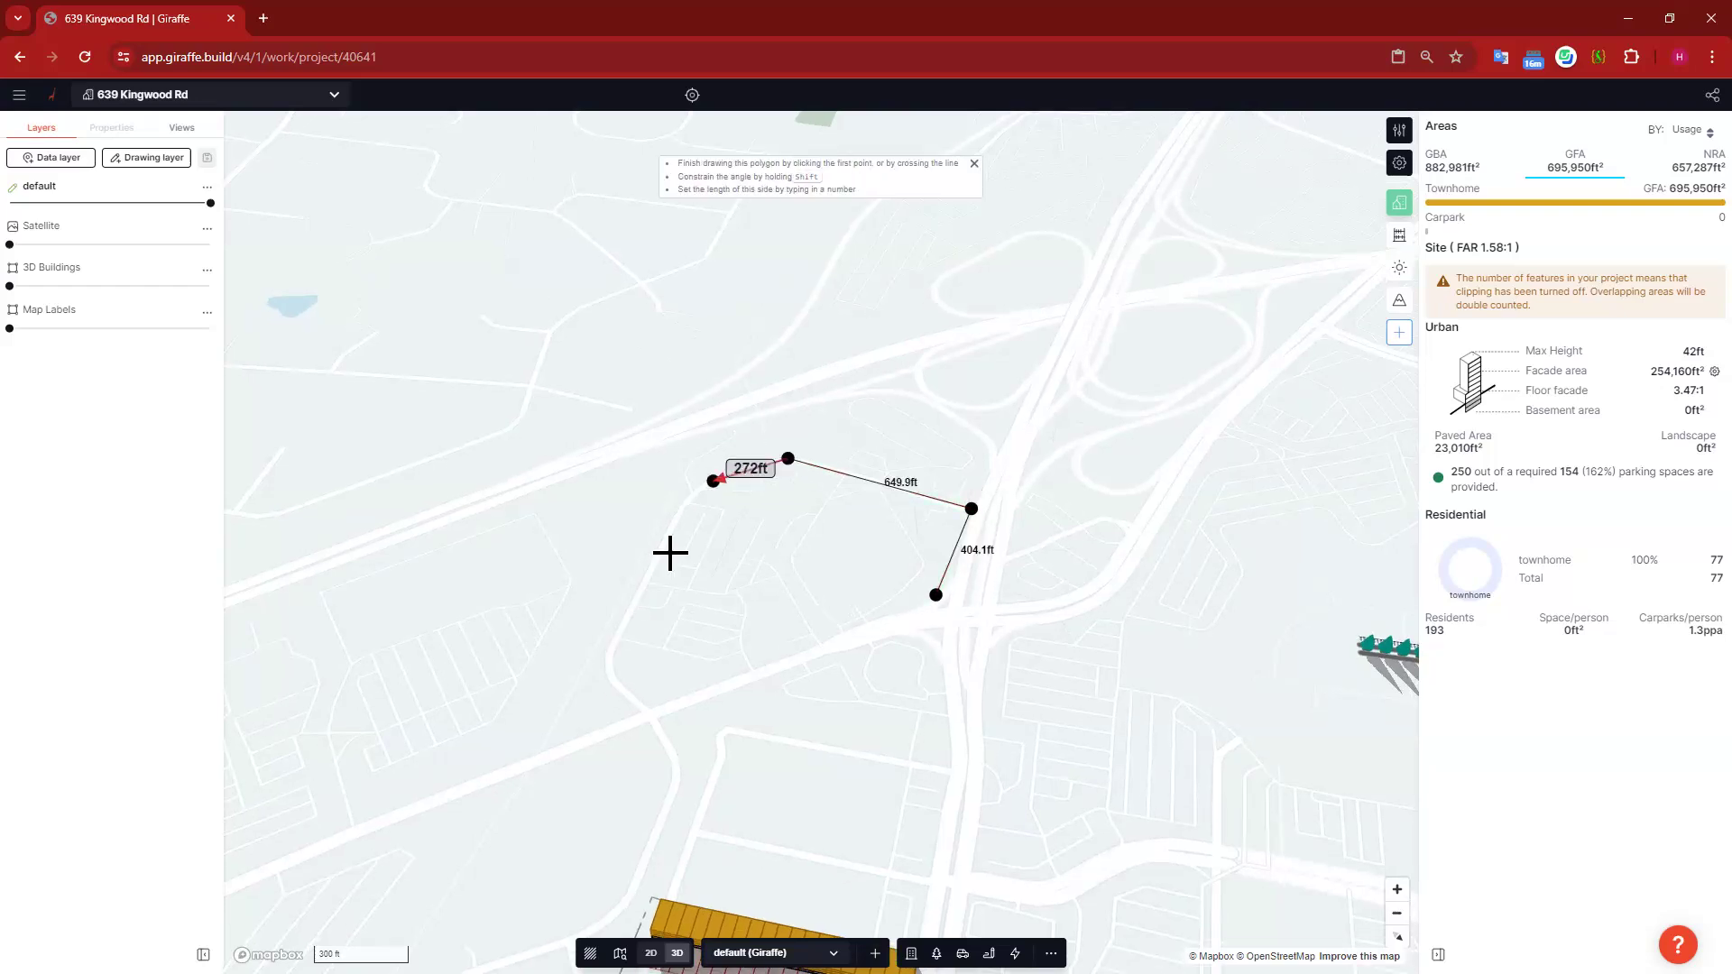
{"action": "left_click", "coordinate": [606, 646]}
{"action": "left_click", "coordinate": [628, 696]}
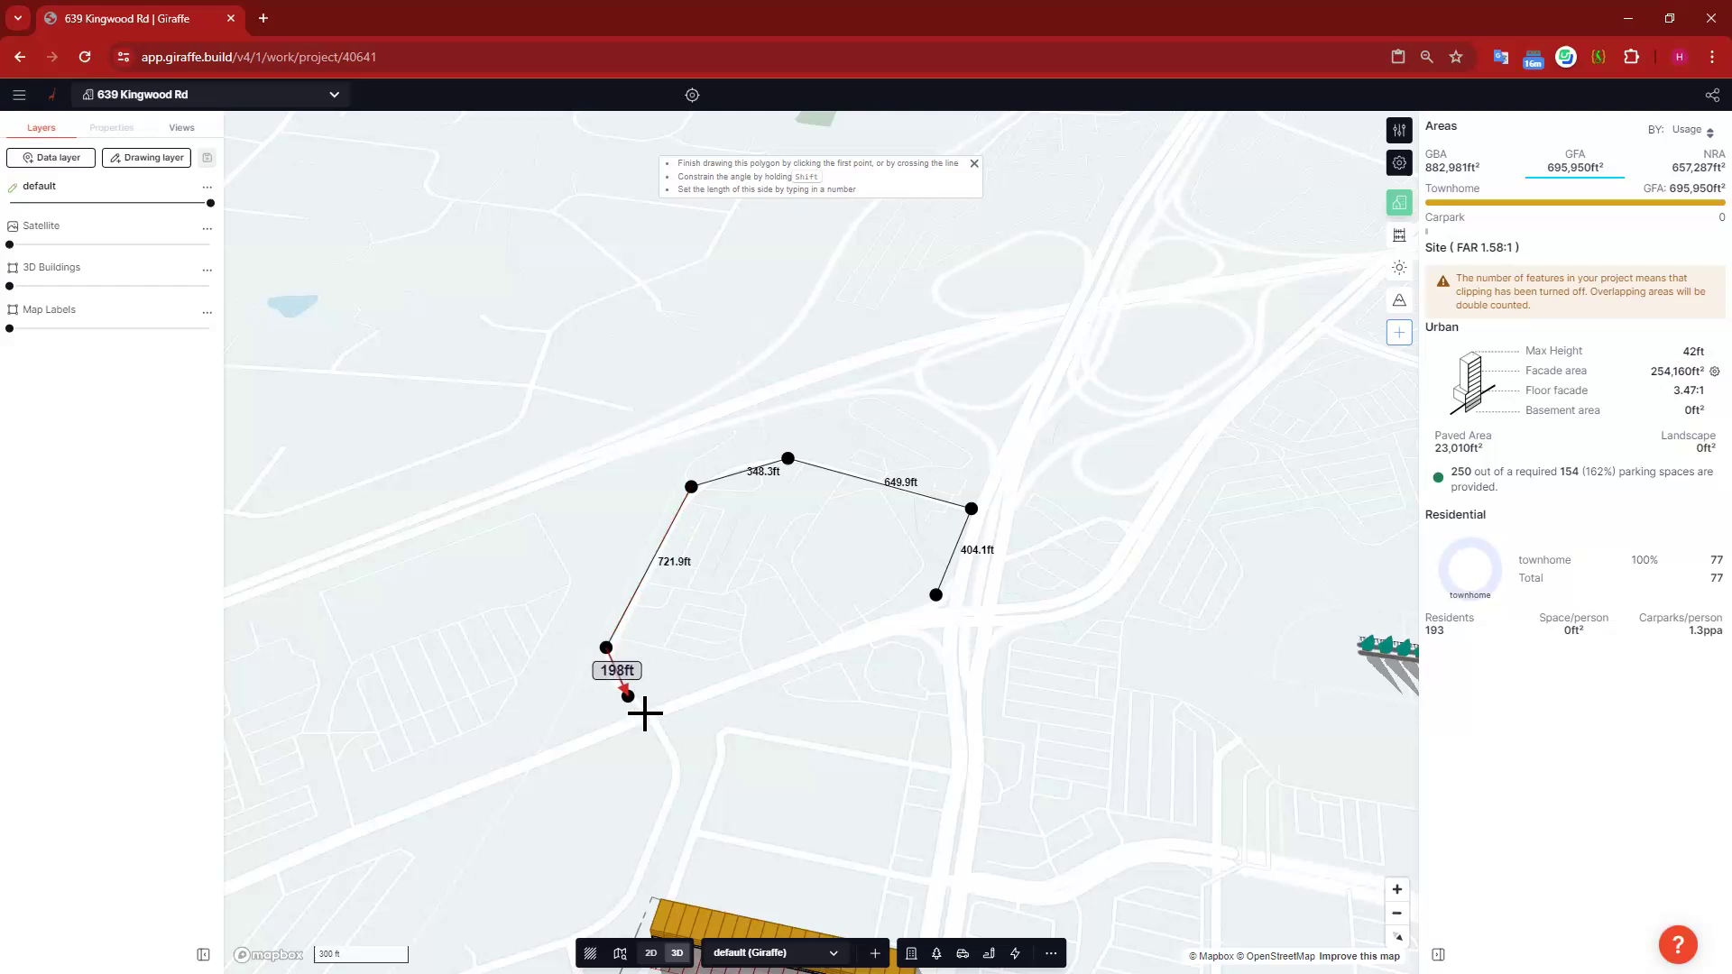
{"action": "left_click", "coordinate": [937, 595]}
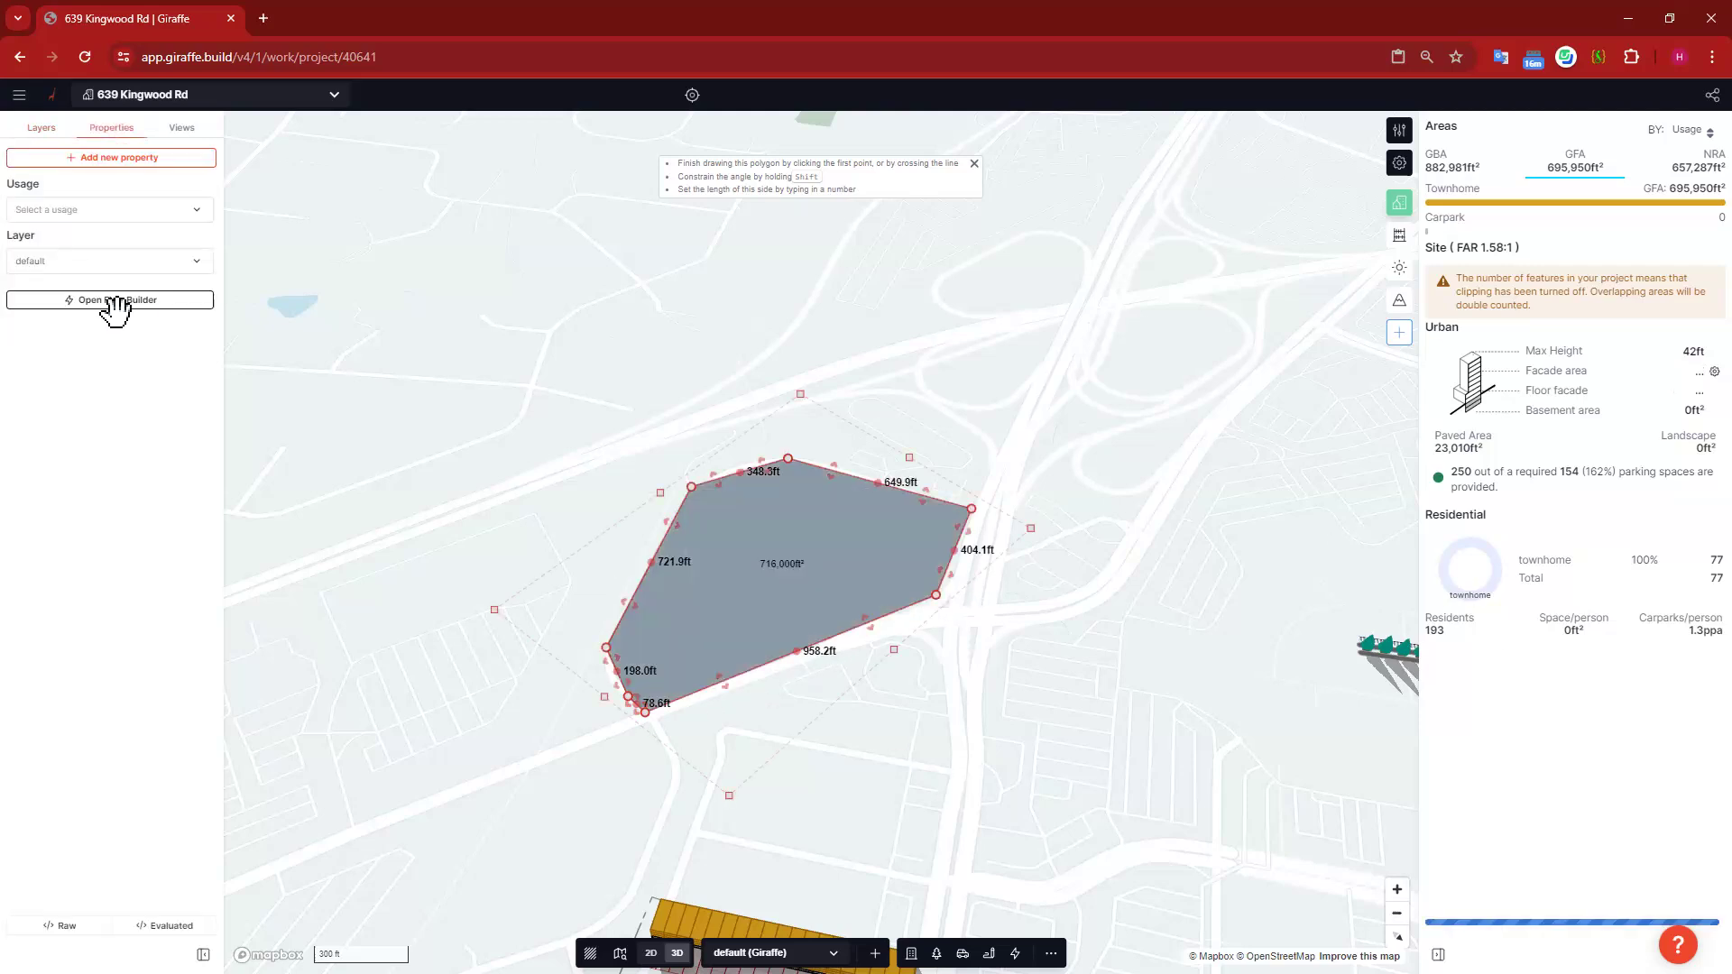
Step: Apply the Subdivide to lots transformation to the seven-sided plot
{"action": "left_click", "coordinate": [147, 302]}
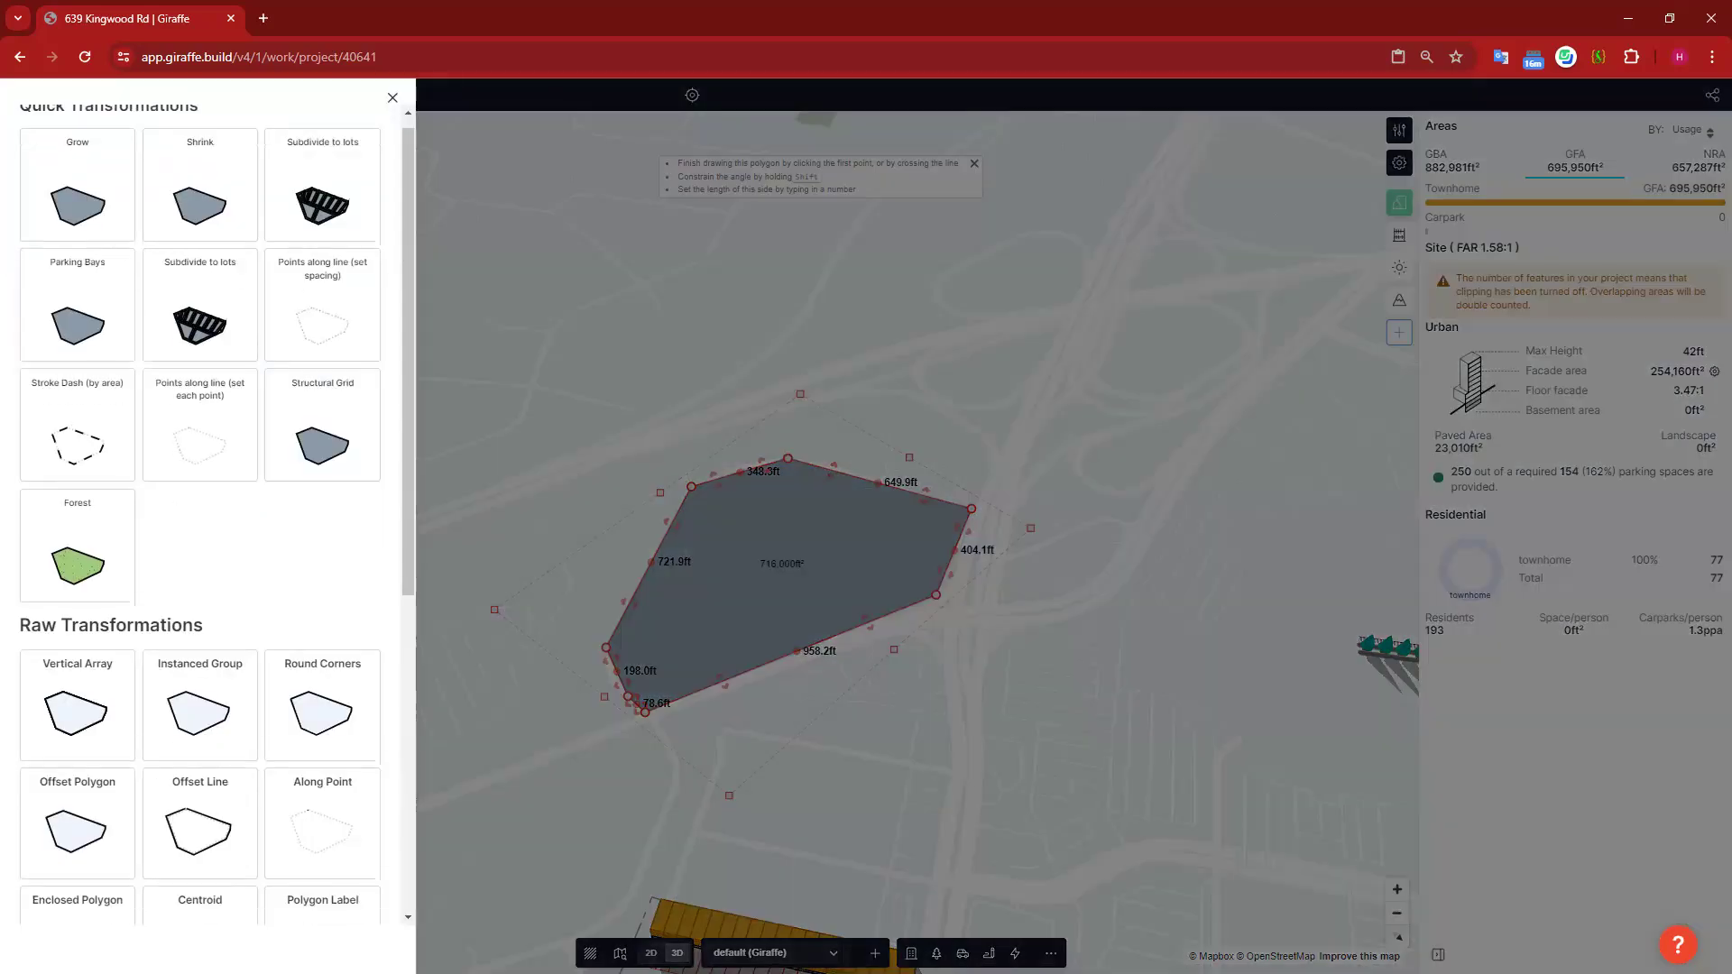
{"action": "scroll", "coordinate": [201, 505], "scroll_direction": "down", "scroll_amount": 6}
{"action": "left_click", "coordinate": [77, 864]}
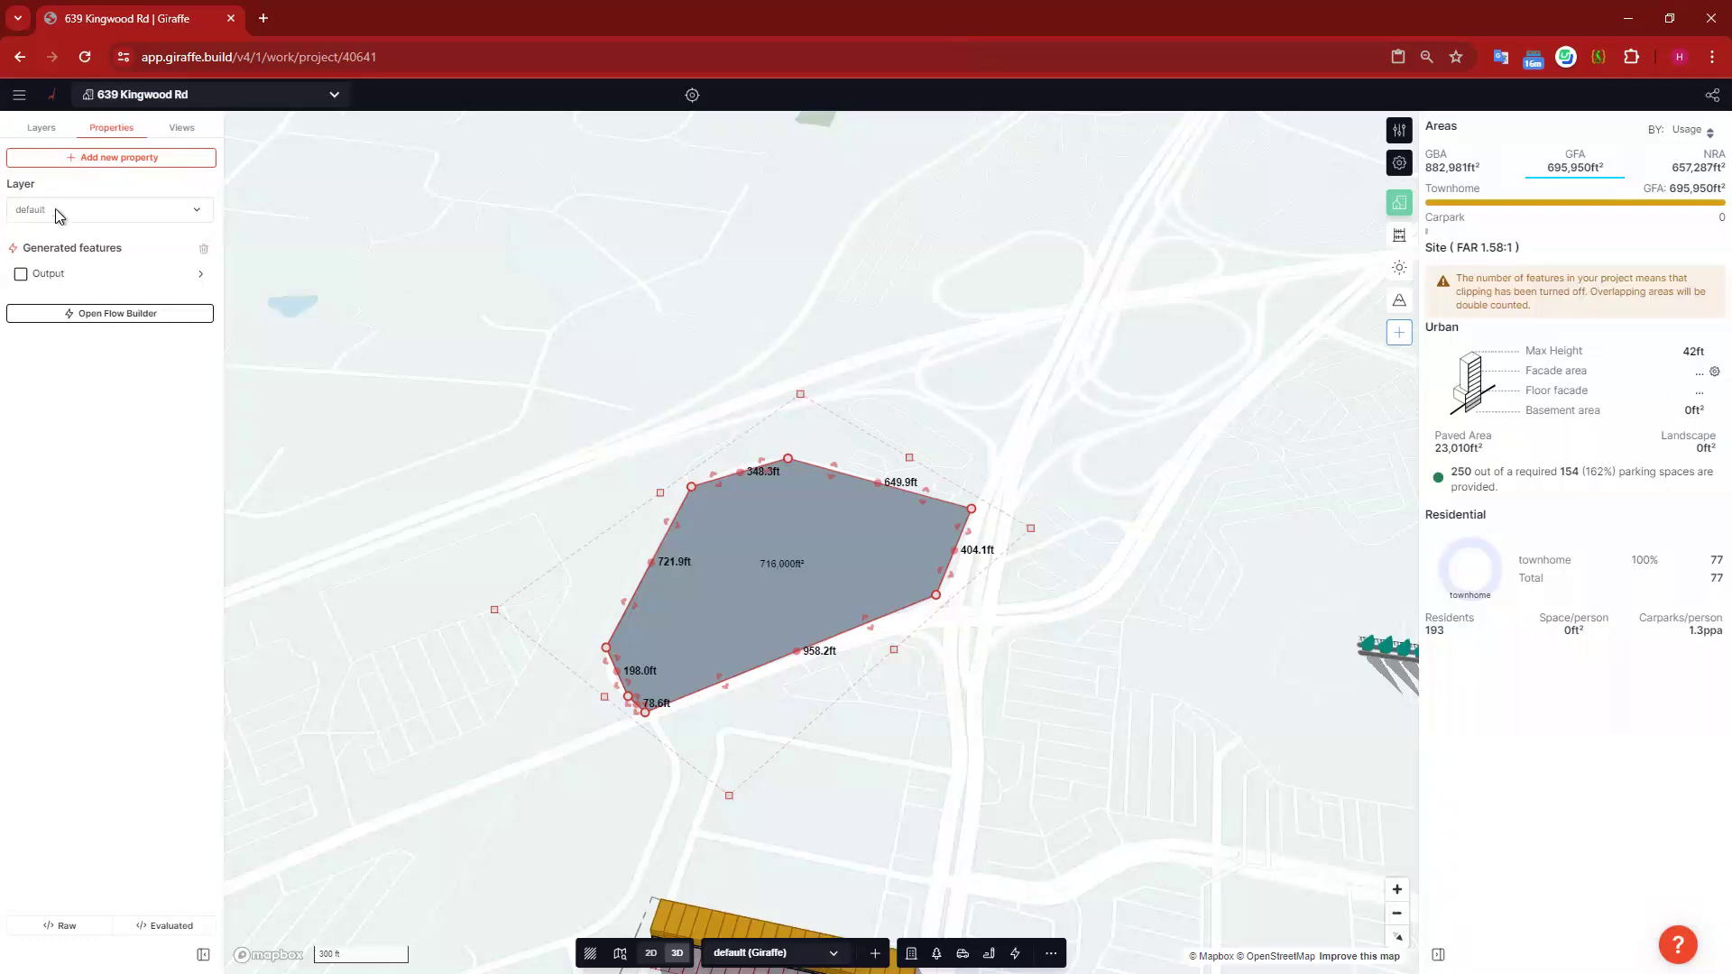
Step: In the lot subdivision of the seven-sided plot, set the minimum area to 10763.9 ft² for inner lots and 10000 ft² for end lots
{"action": "left_click", "coordinate": [200, 274]}
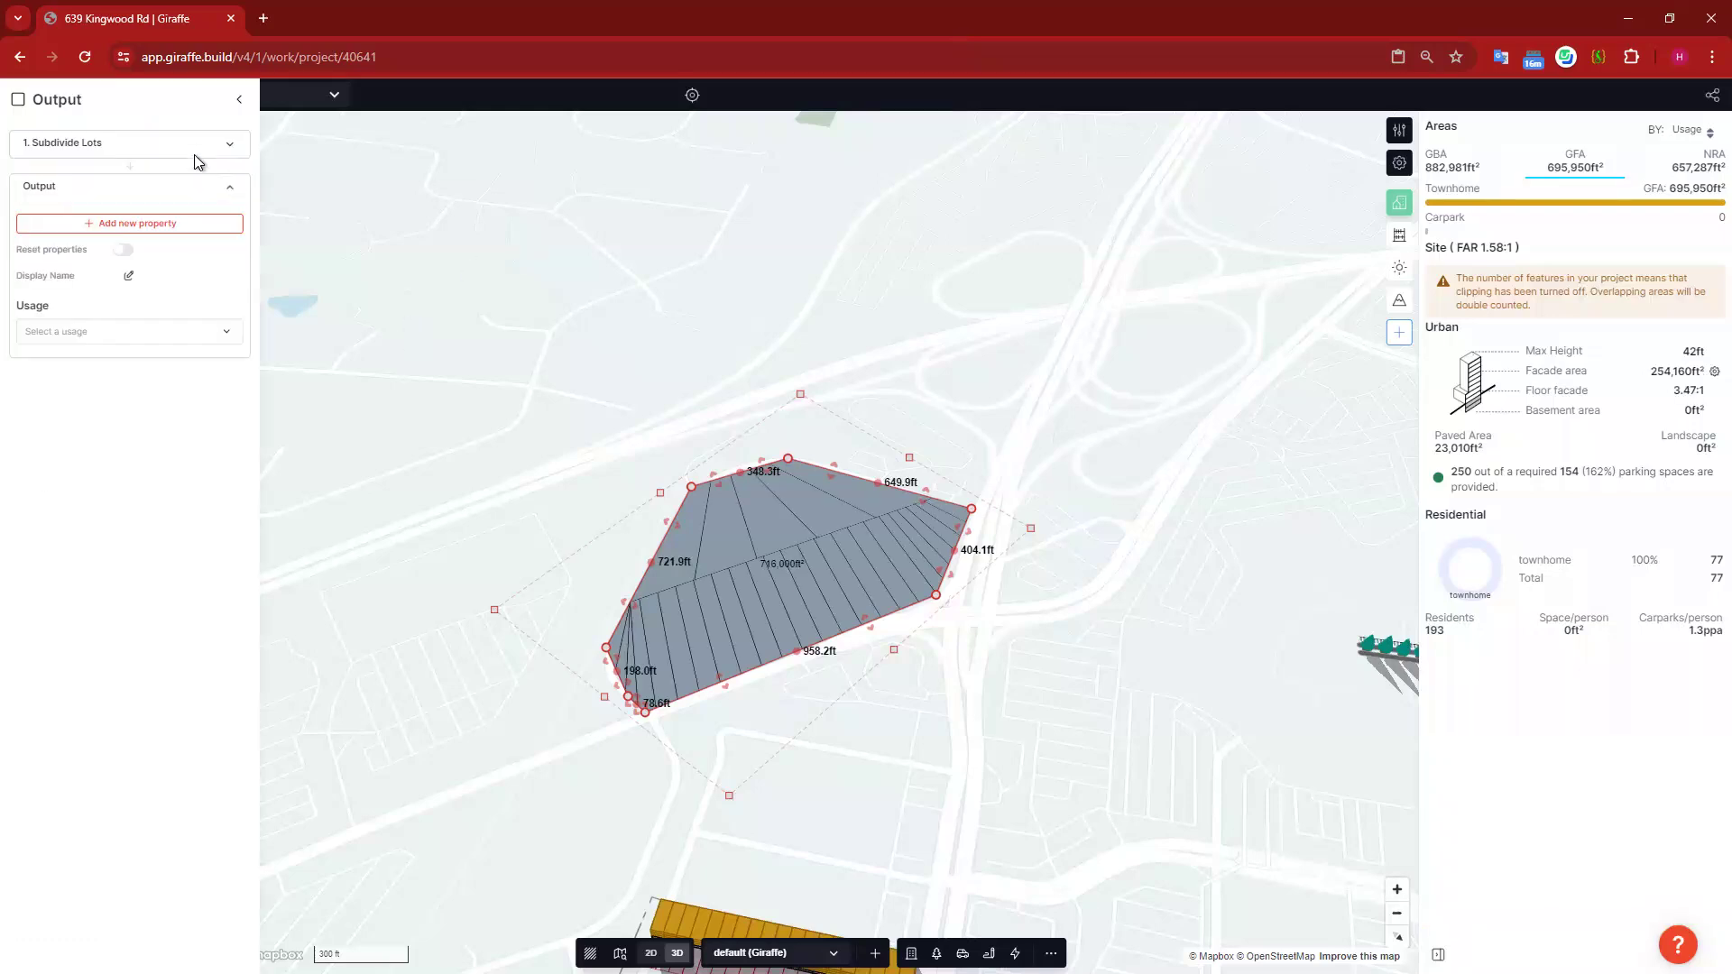
{"action": "left_click", "coordinate": [84, 382]}
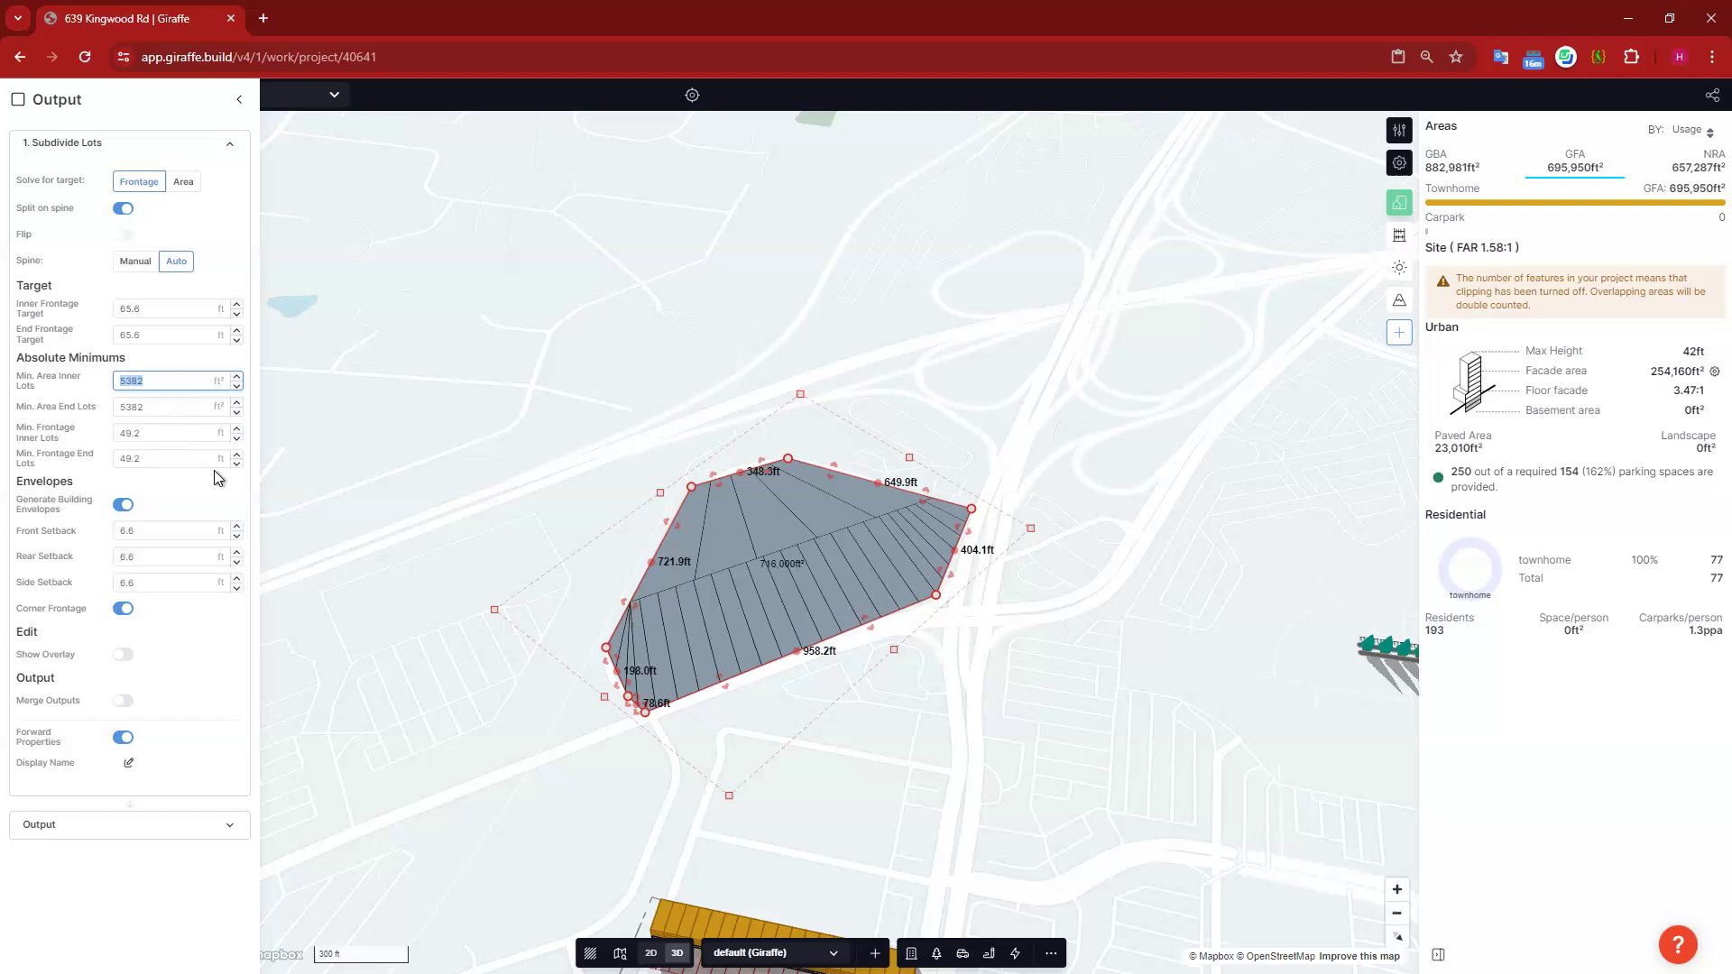
{"action": "type", "text": "10763.9"}
{"action": "left_click", "coordinate": [174, 406]}
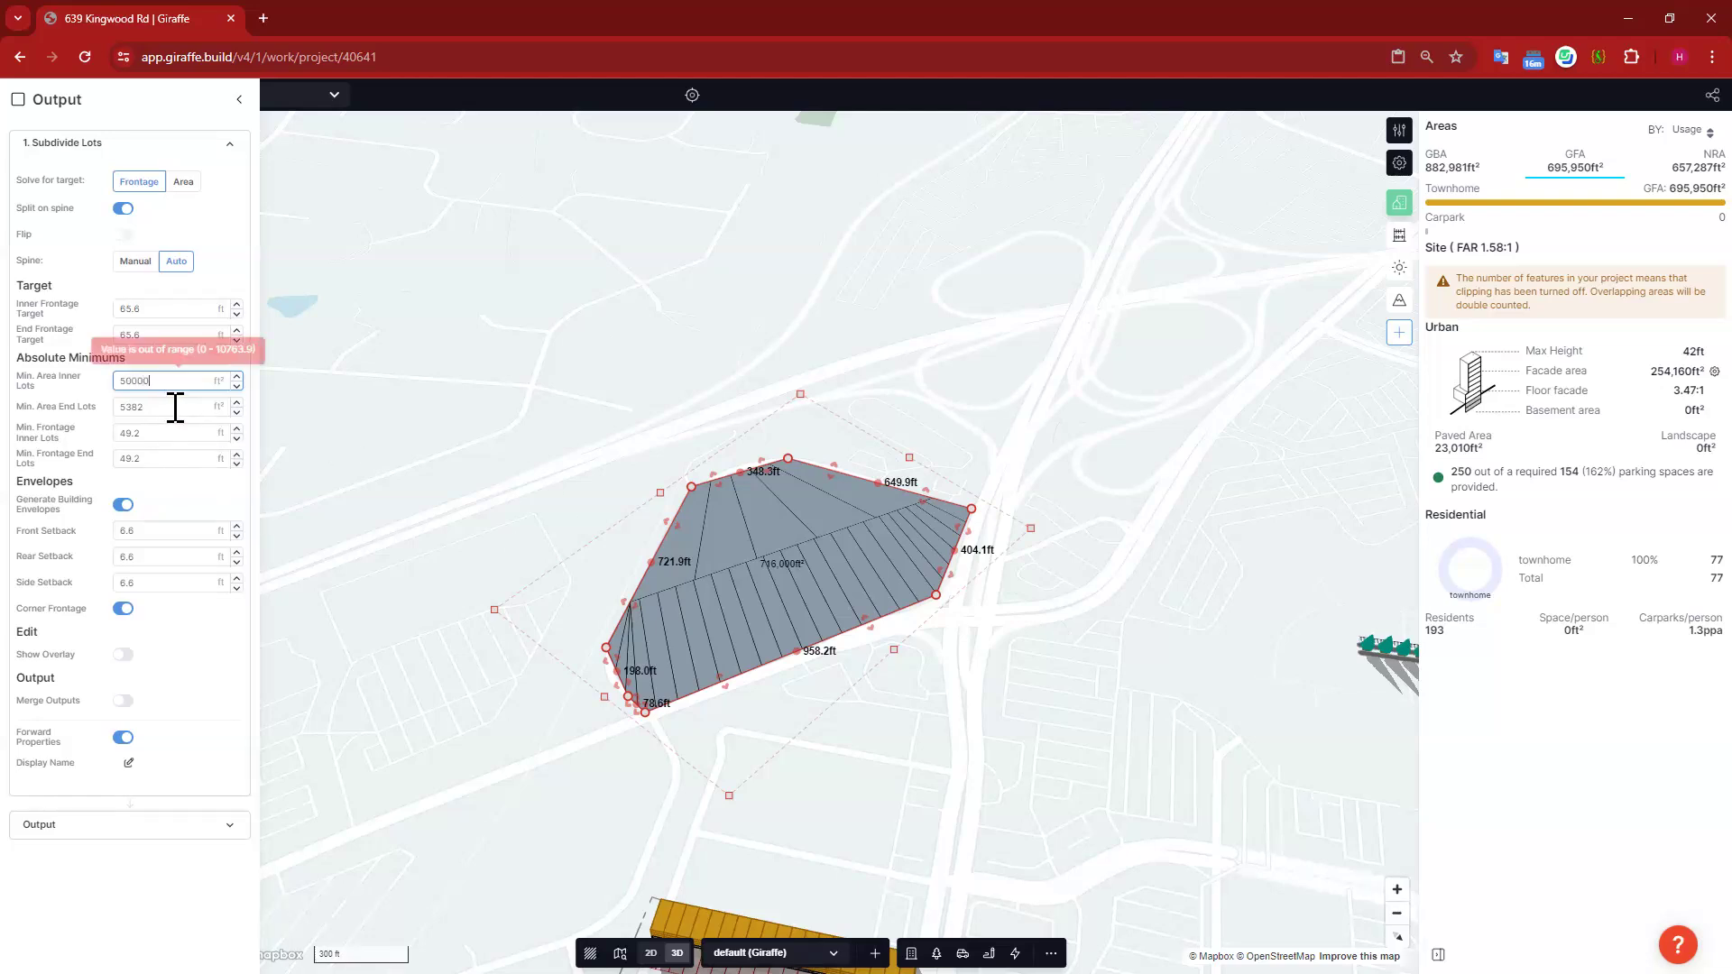
{"action": "left_click_drag", "start_coordinate": [174, 407], "coordinate": [60, 413]}
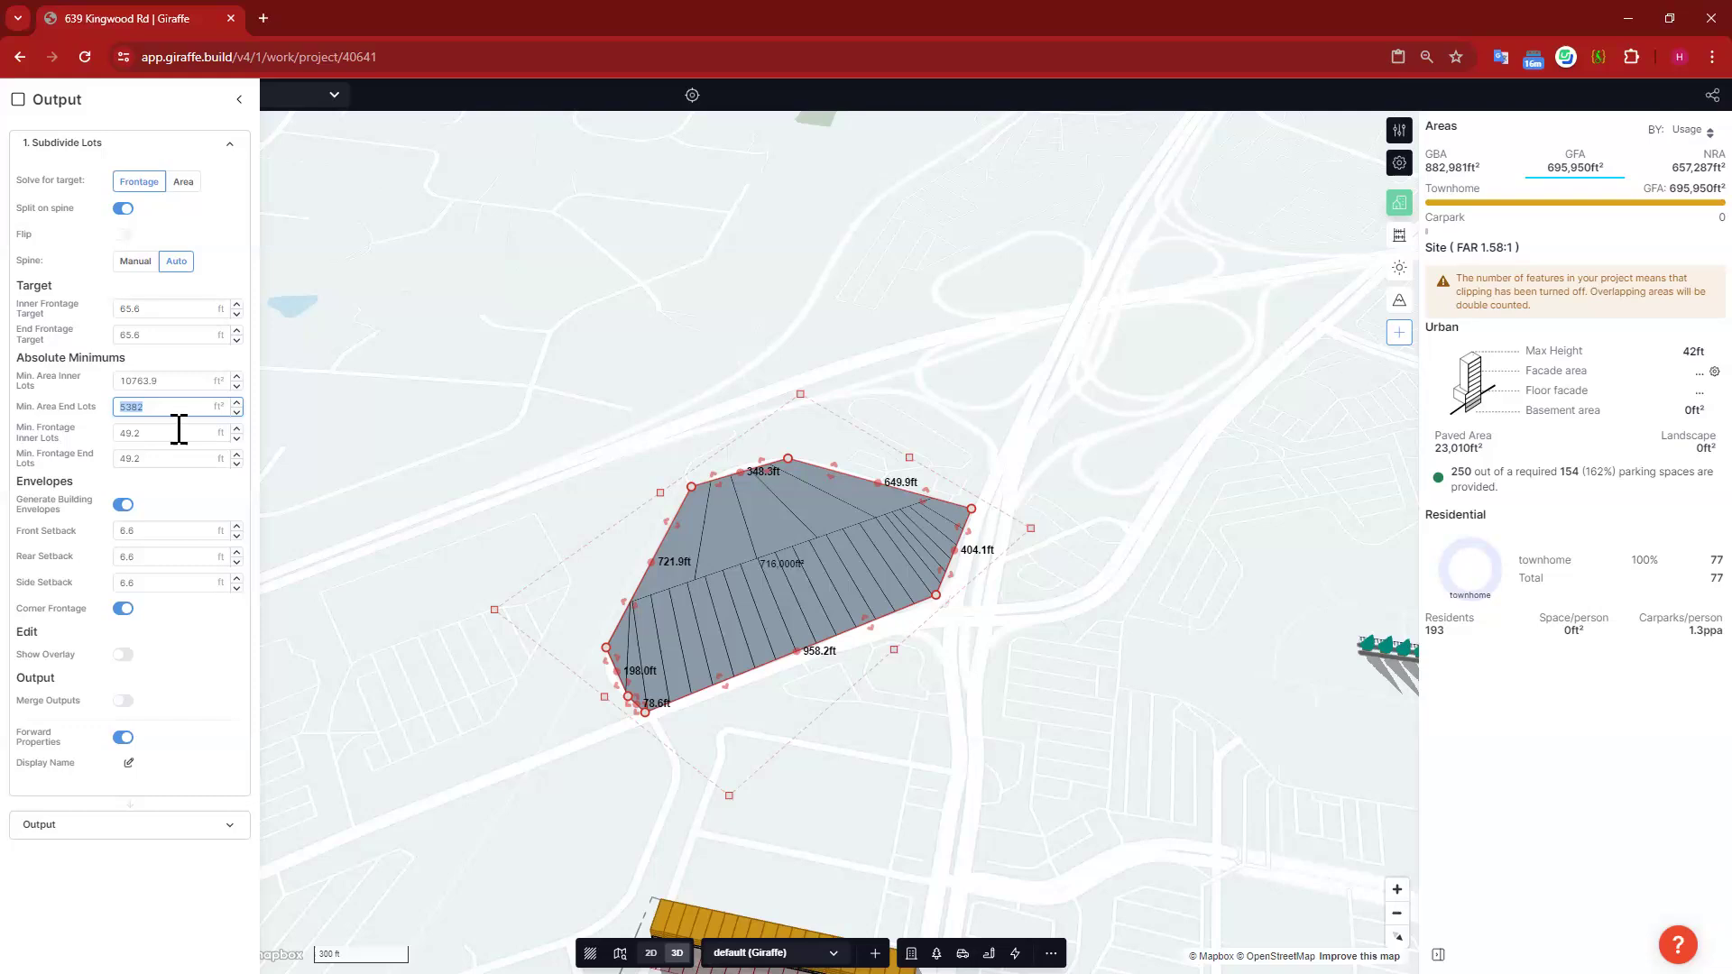
{"action": "left_click", "coordinate": [158, 381]}
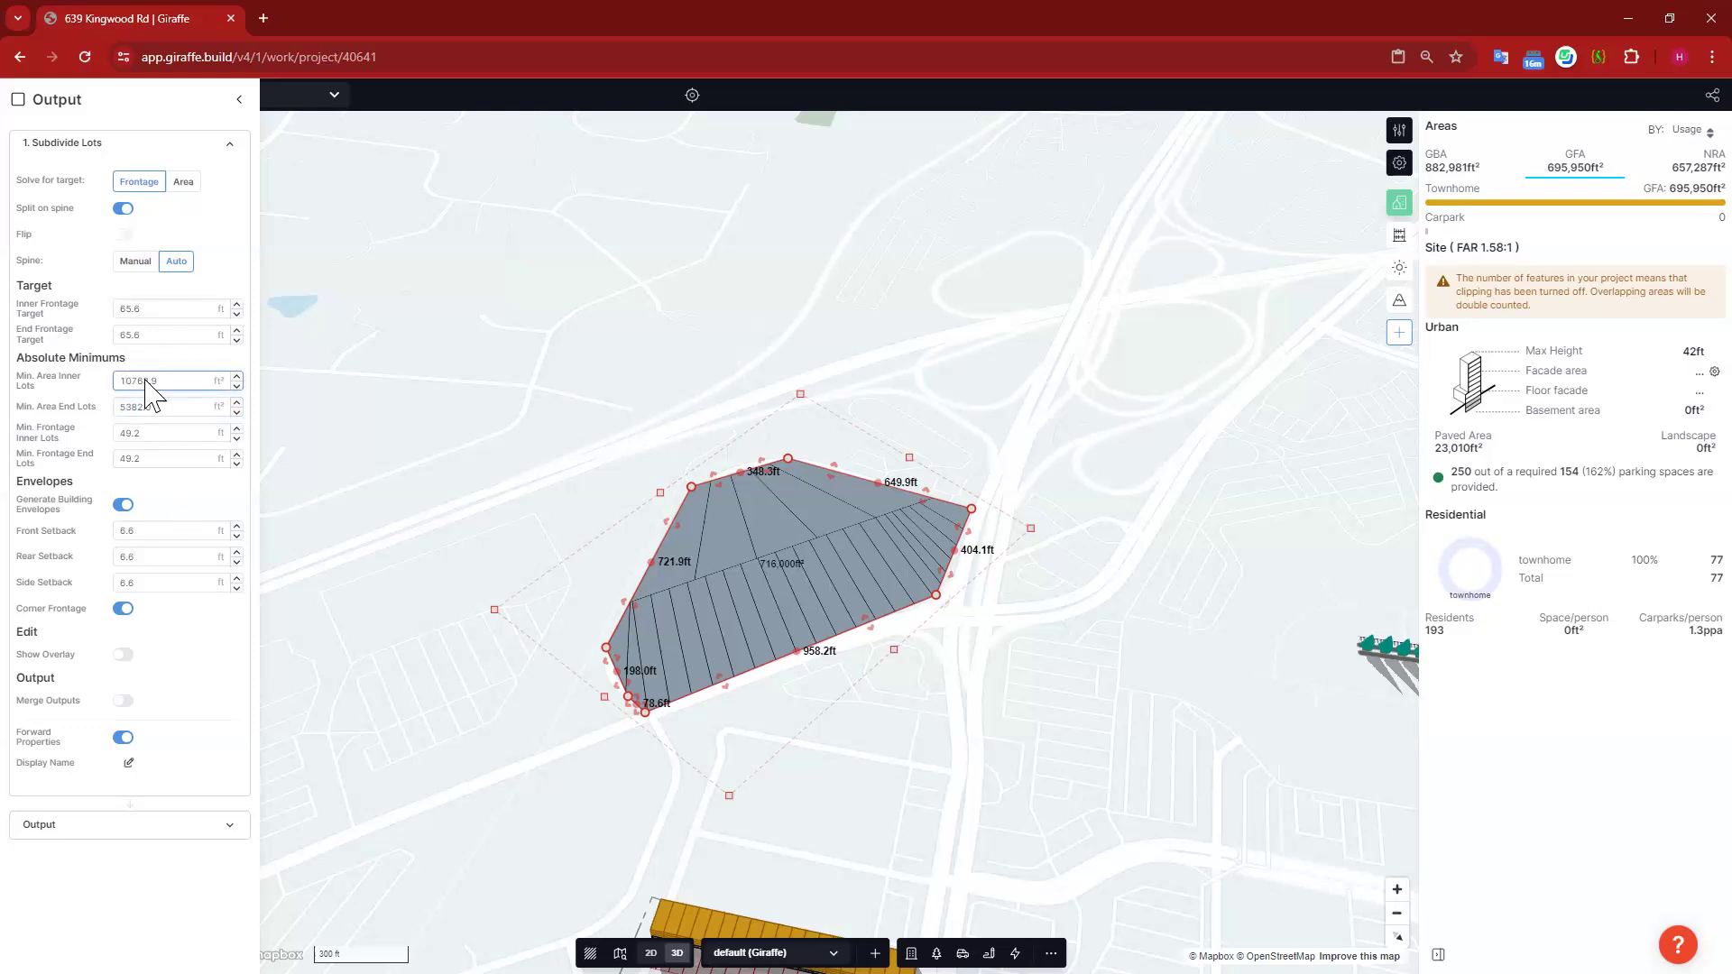
{"action": "left_click", "coordinate": [185, 182]}
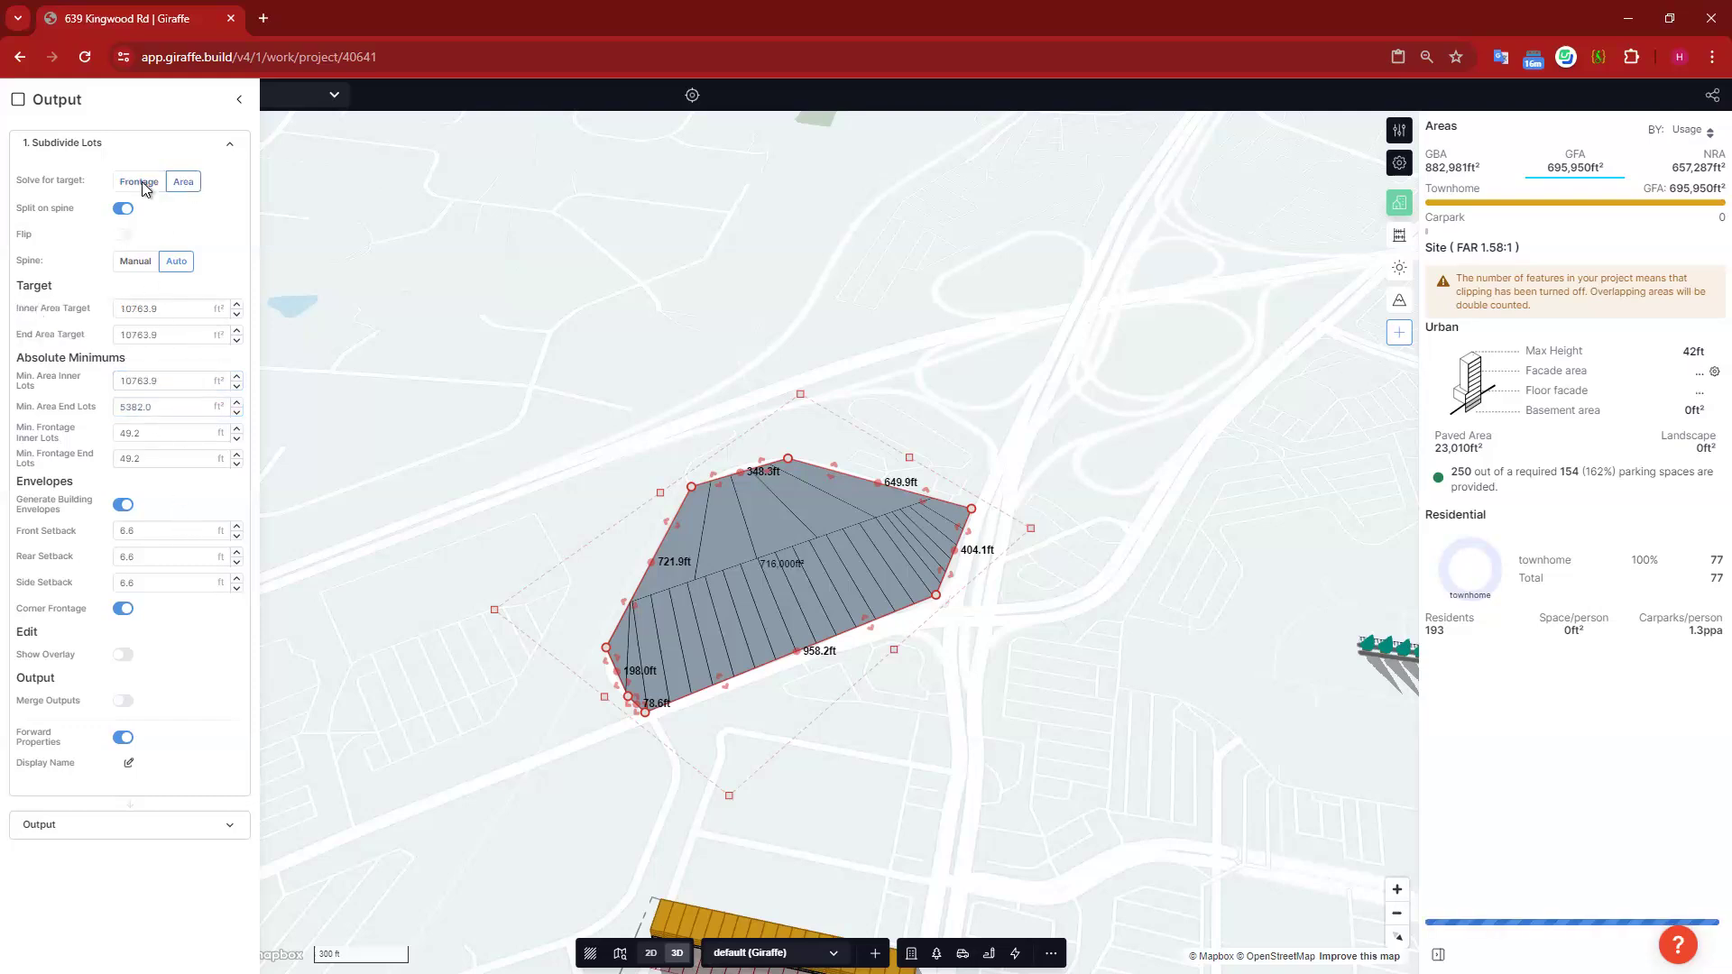
{"action": "left_click_drag", "start_coordinate": [178, 406], "coordinate": [48, 413]}
{"action": "type", "text": "10000"}
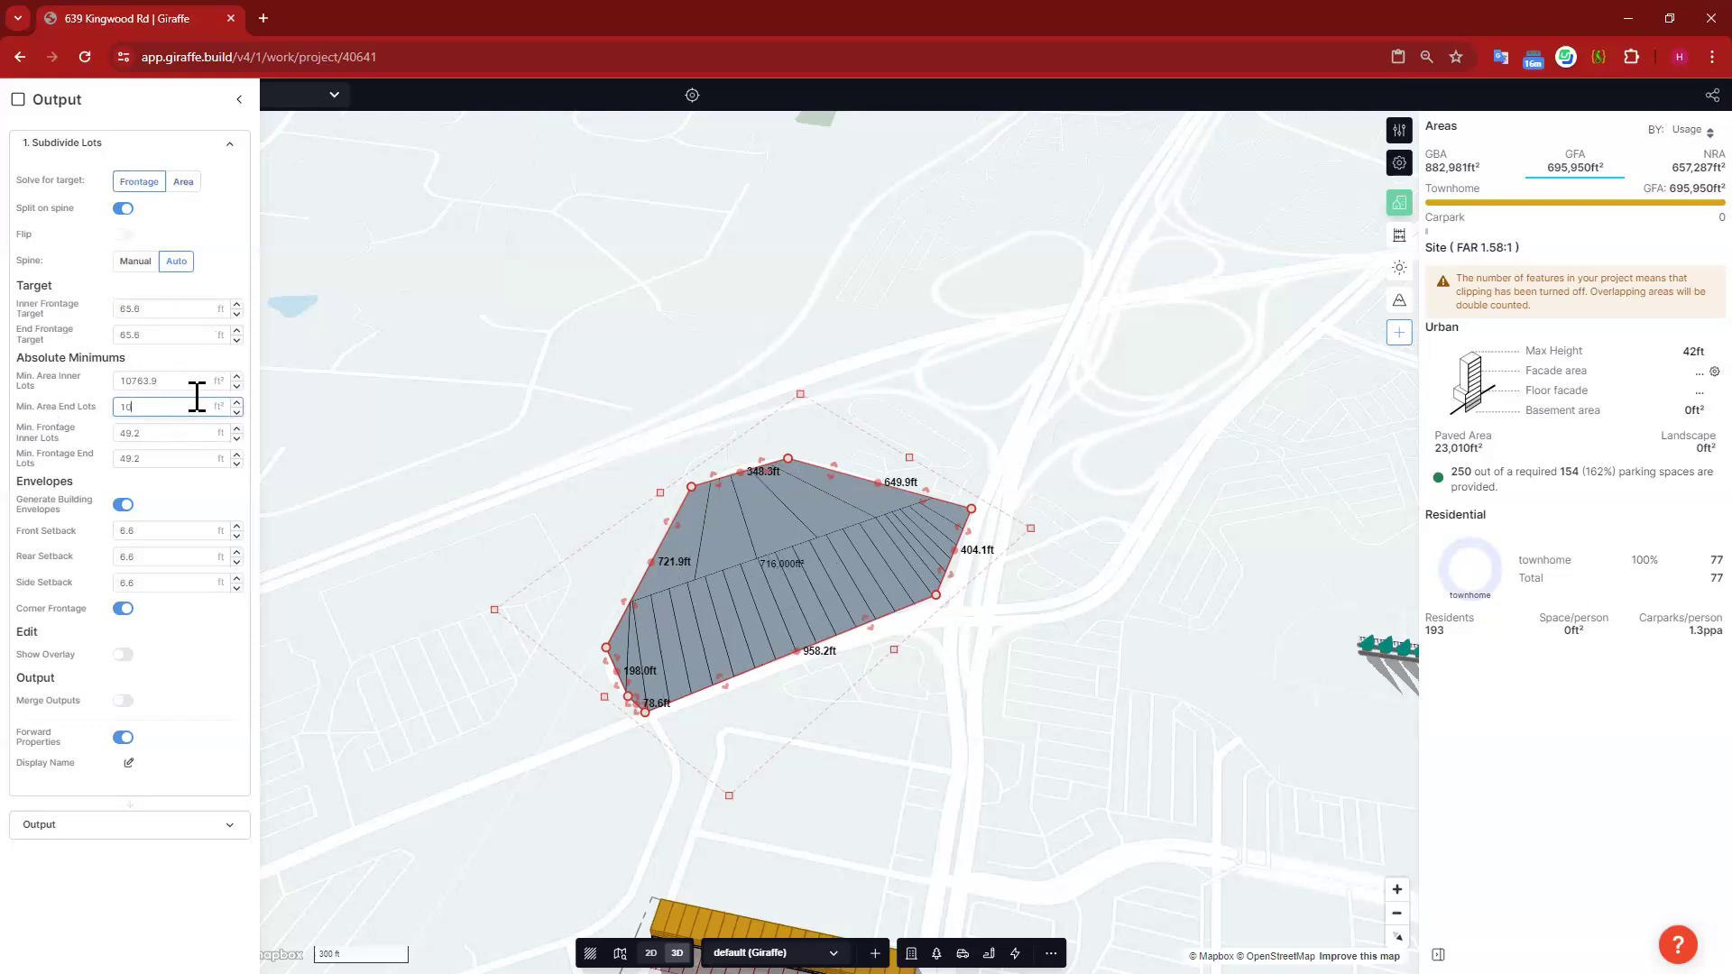
Step: Set the inner and end frontage targets of the lot subdivision to 100 ft
{"action": "left_click", "coordinate": [164, 308]}
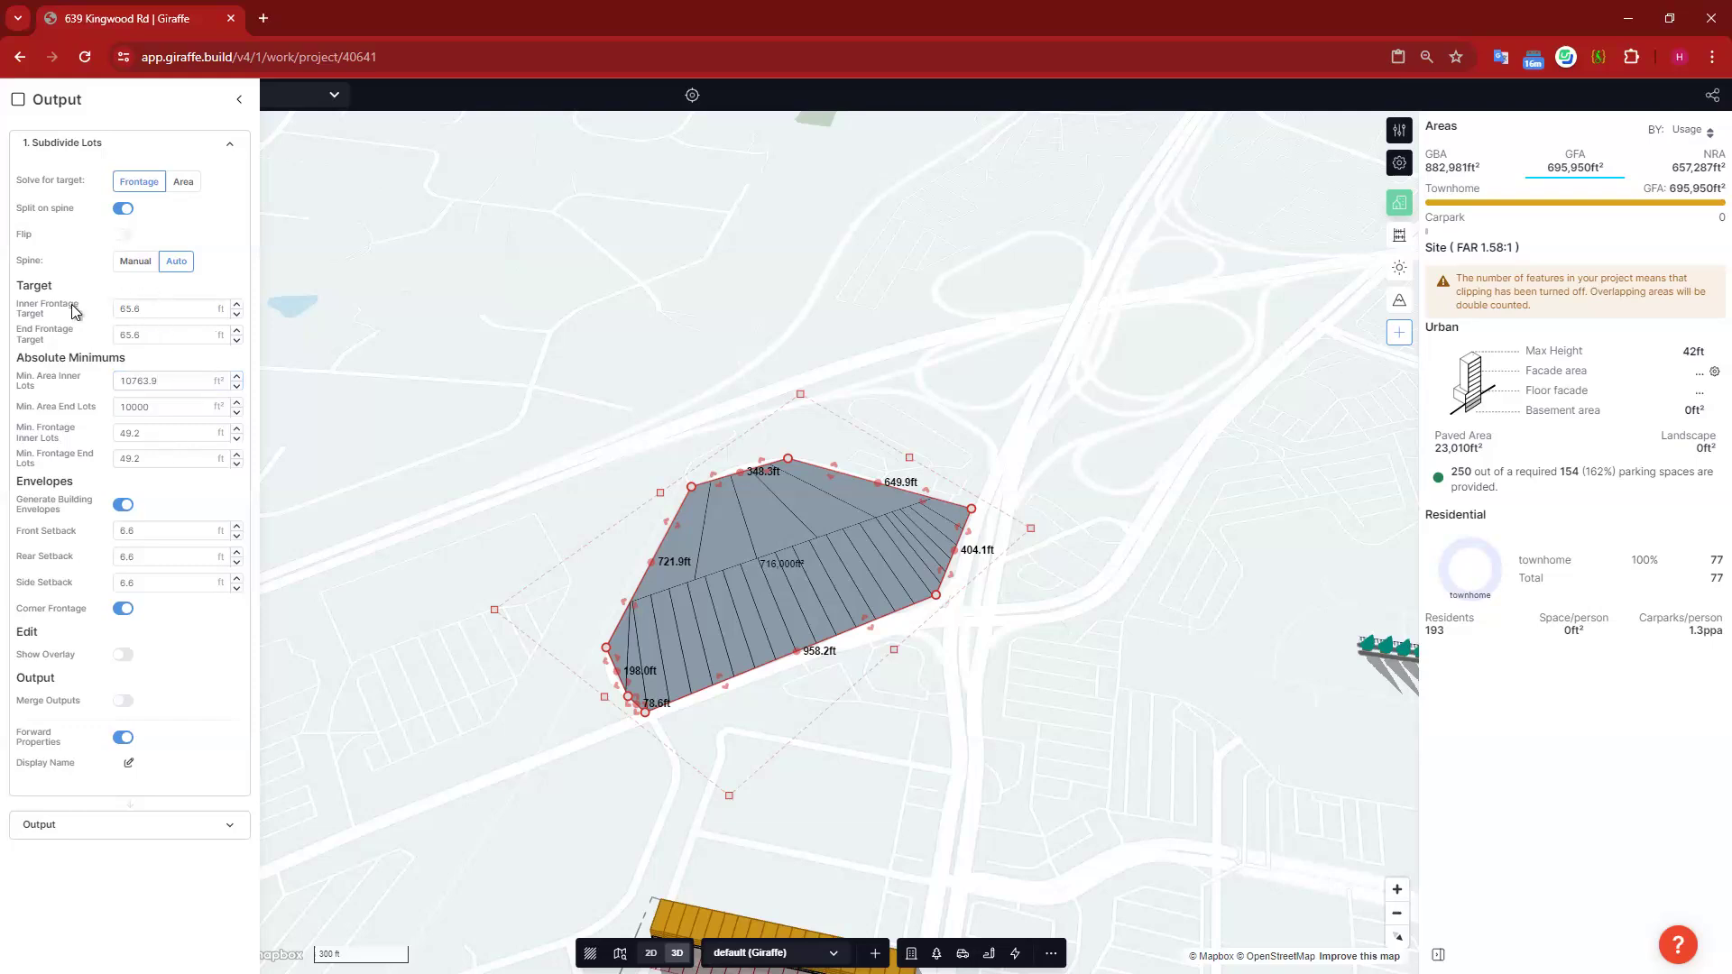
{"action": "key", "text": "ctrl+a"}
{"action": "type", "text": "100"}
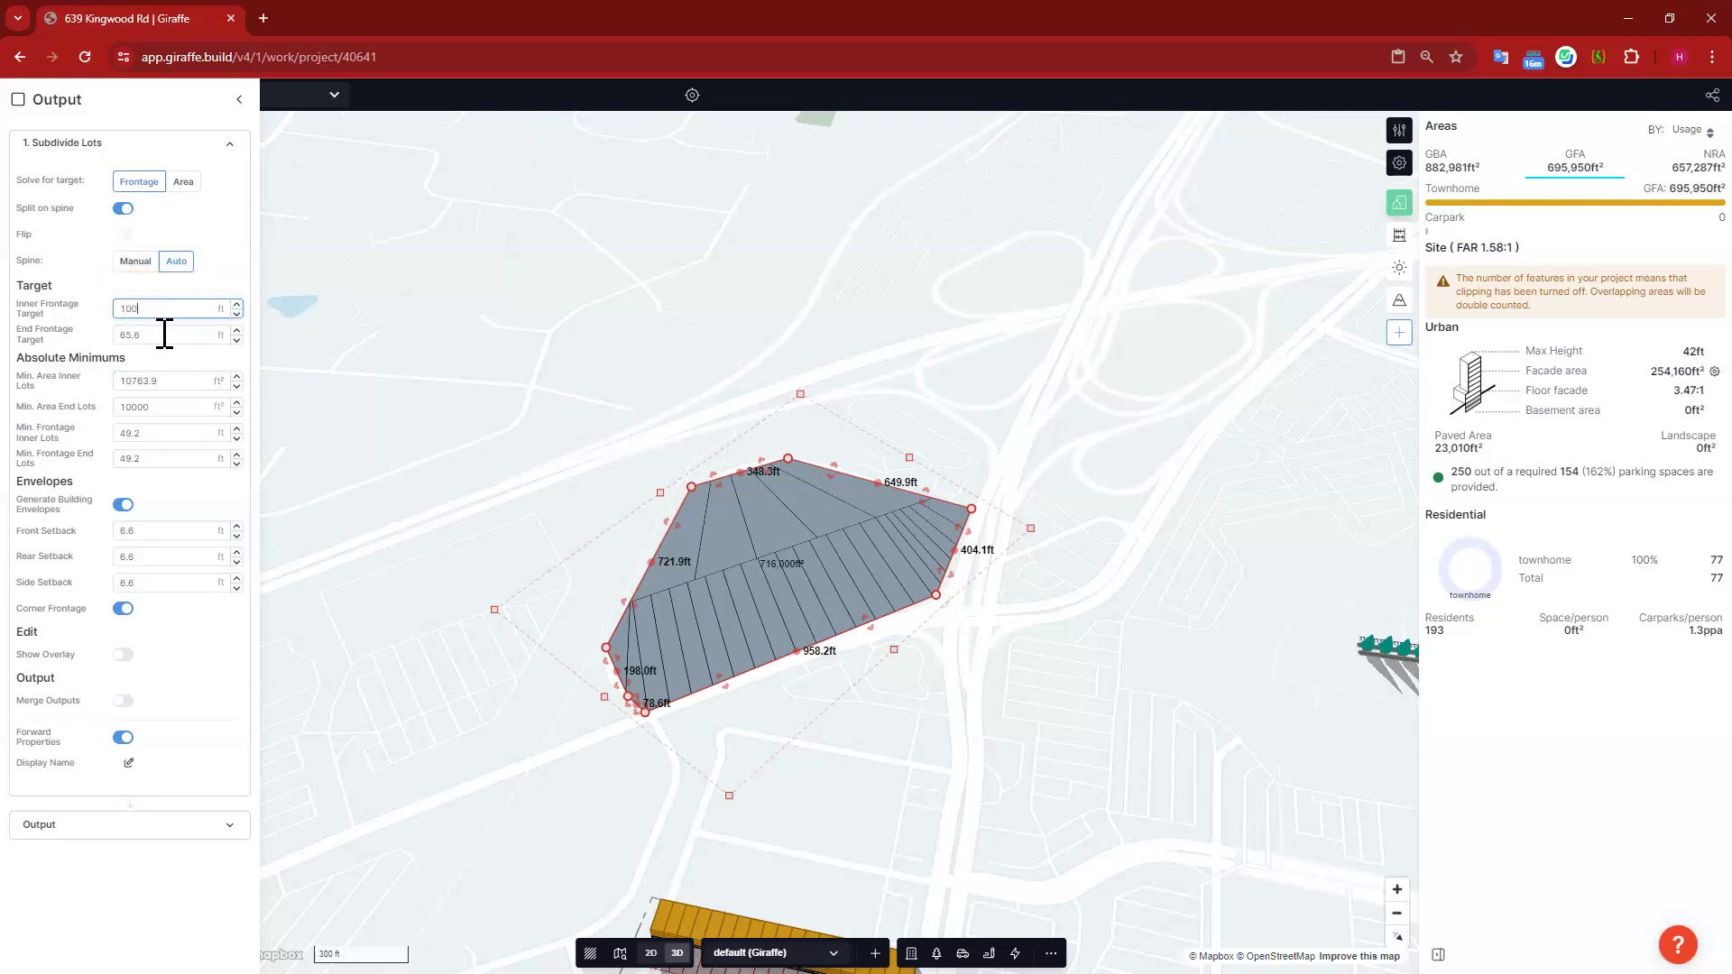
{"action": "key", "text": "Tab"}
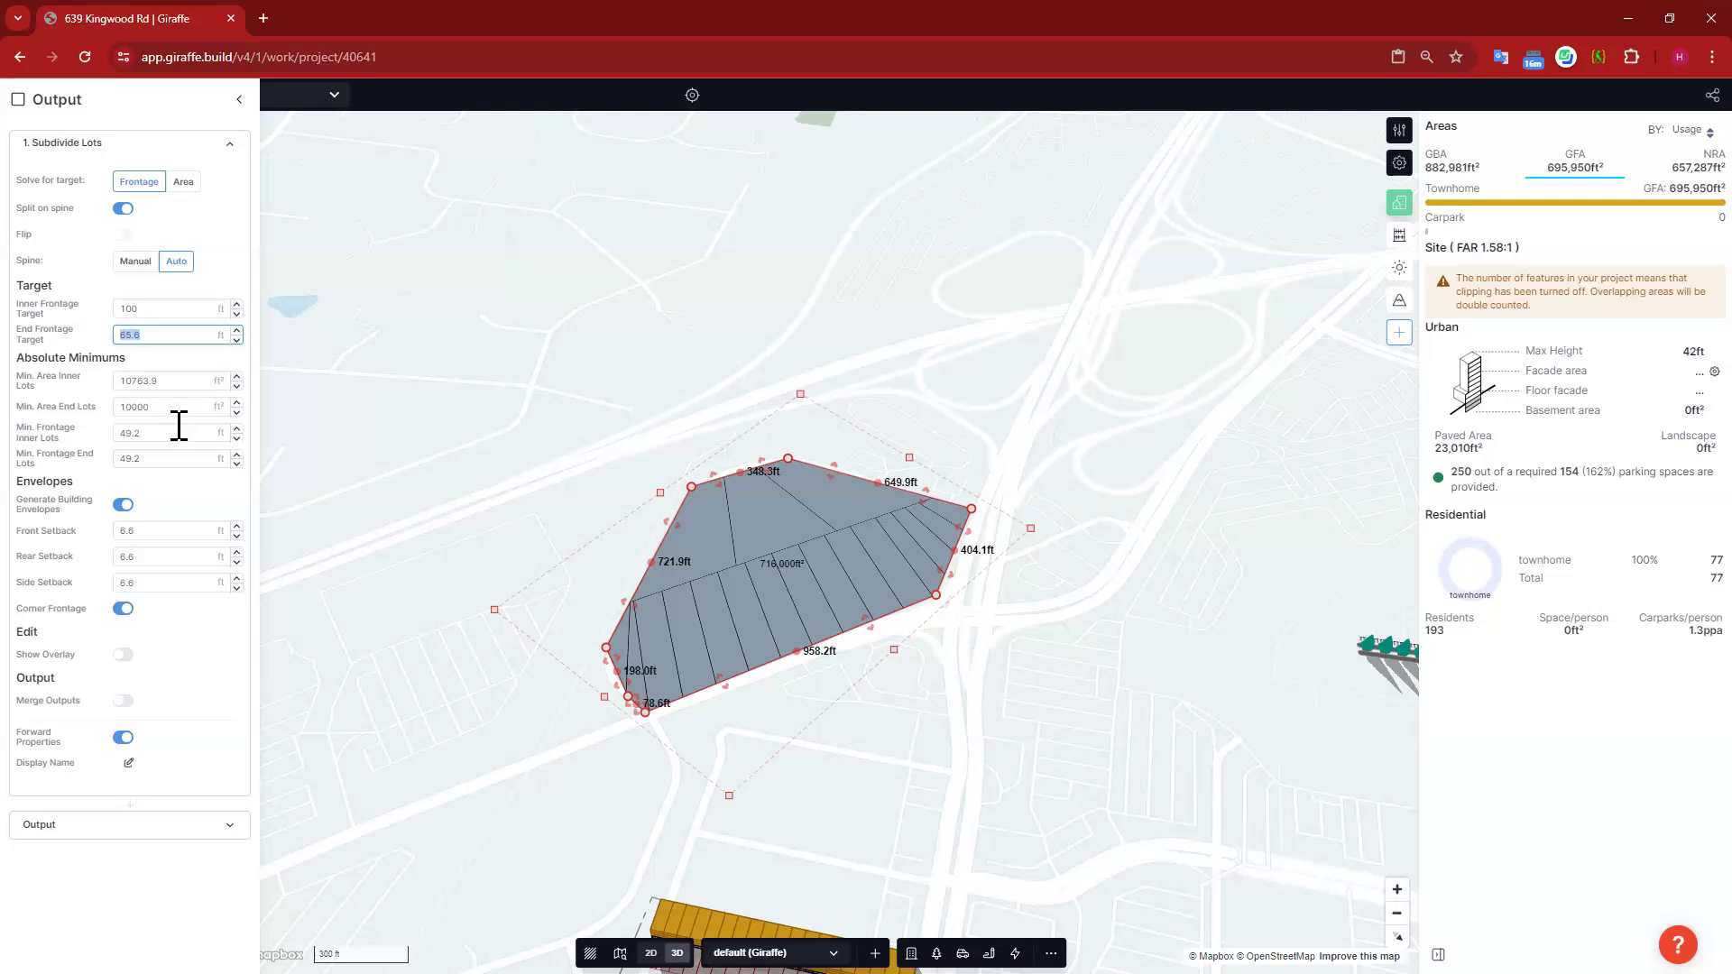
{"action": "type", "text": "100"}
{"action": "left_click", "coordinate": [851, 515]}
Step: Set the inner and end frontage targets of the lot subdivision to 300 ft and deselect the plot
{"action": "left_click", "coordinate": [40, 311]}
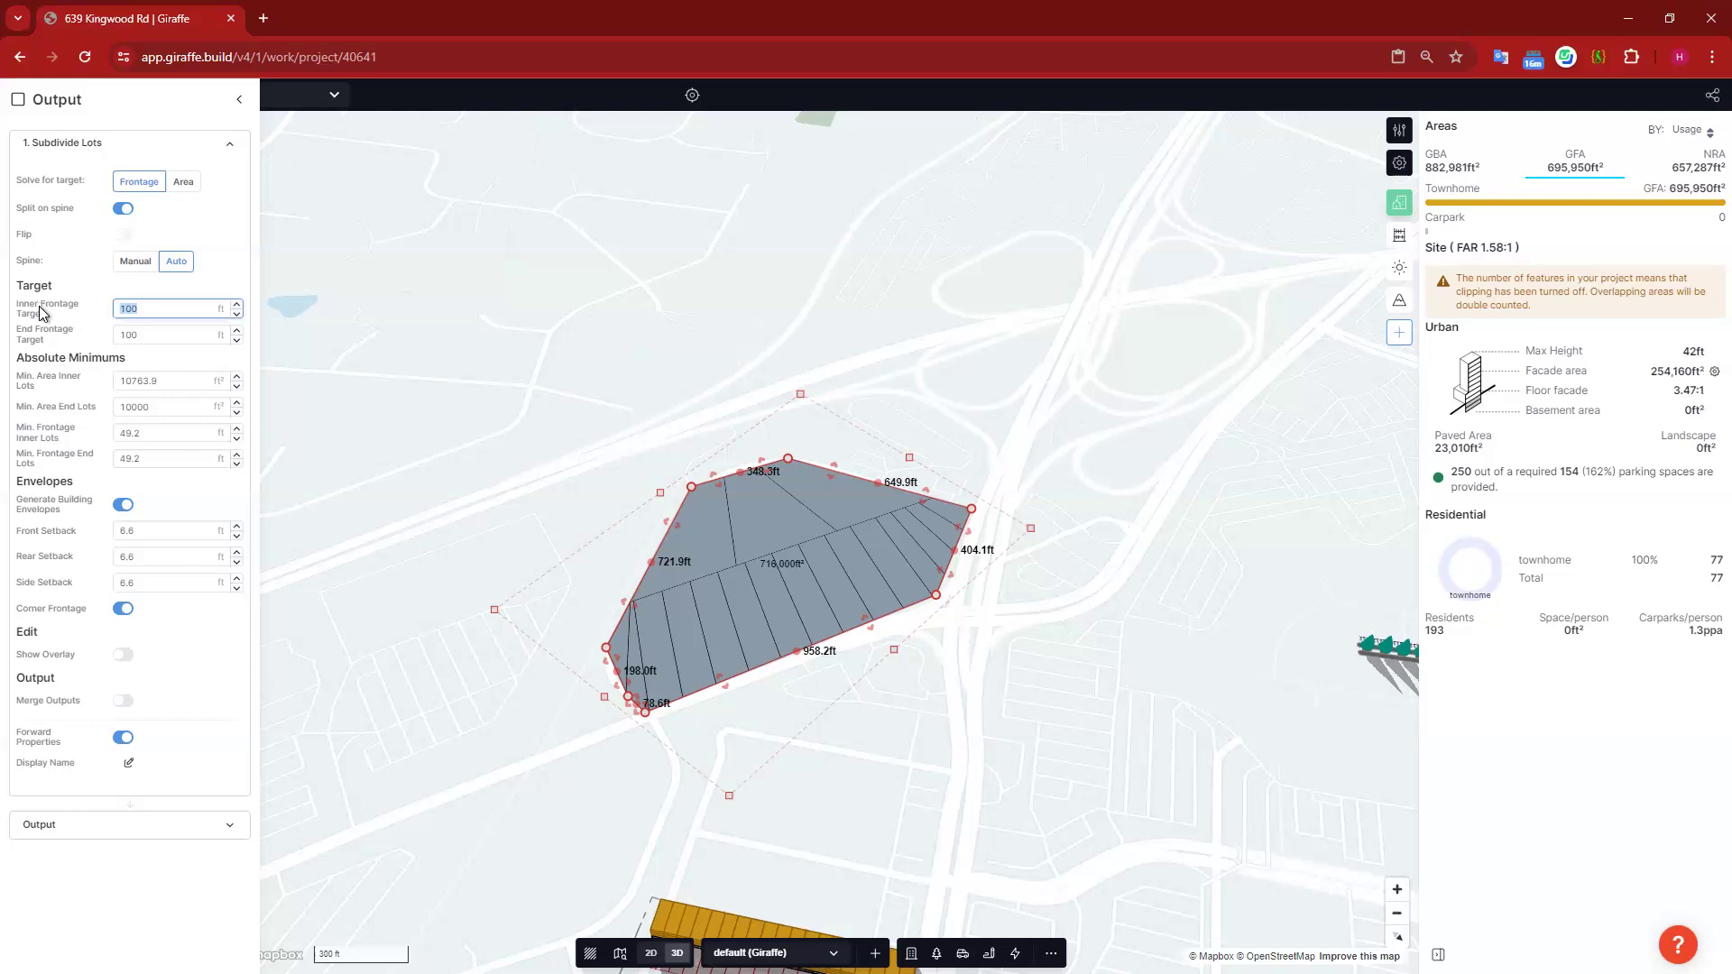
{"action": "type", "text": "300"}
{"action": "key", "text": "Return"}
{"action": "left_click", "coordinate": [176, 334]}
{"action": "type", "text": "300"}
{"action": "left_click", "coordinate": [1055, 655]}
{"action": "right_click_drag", "start_coordinate": [1033, 700], "coordinate": [989, 741]}
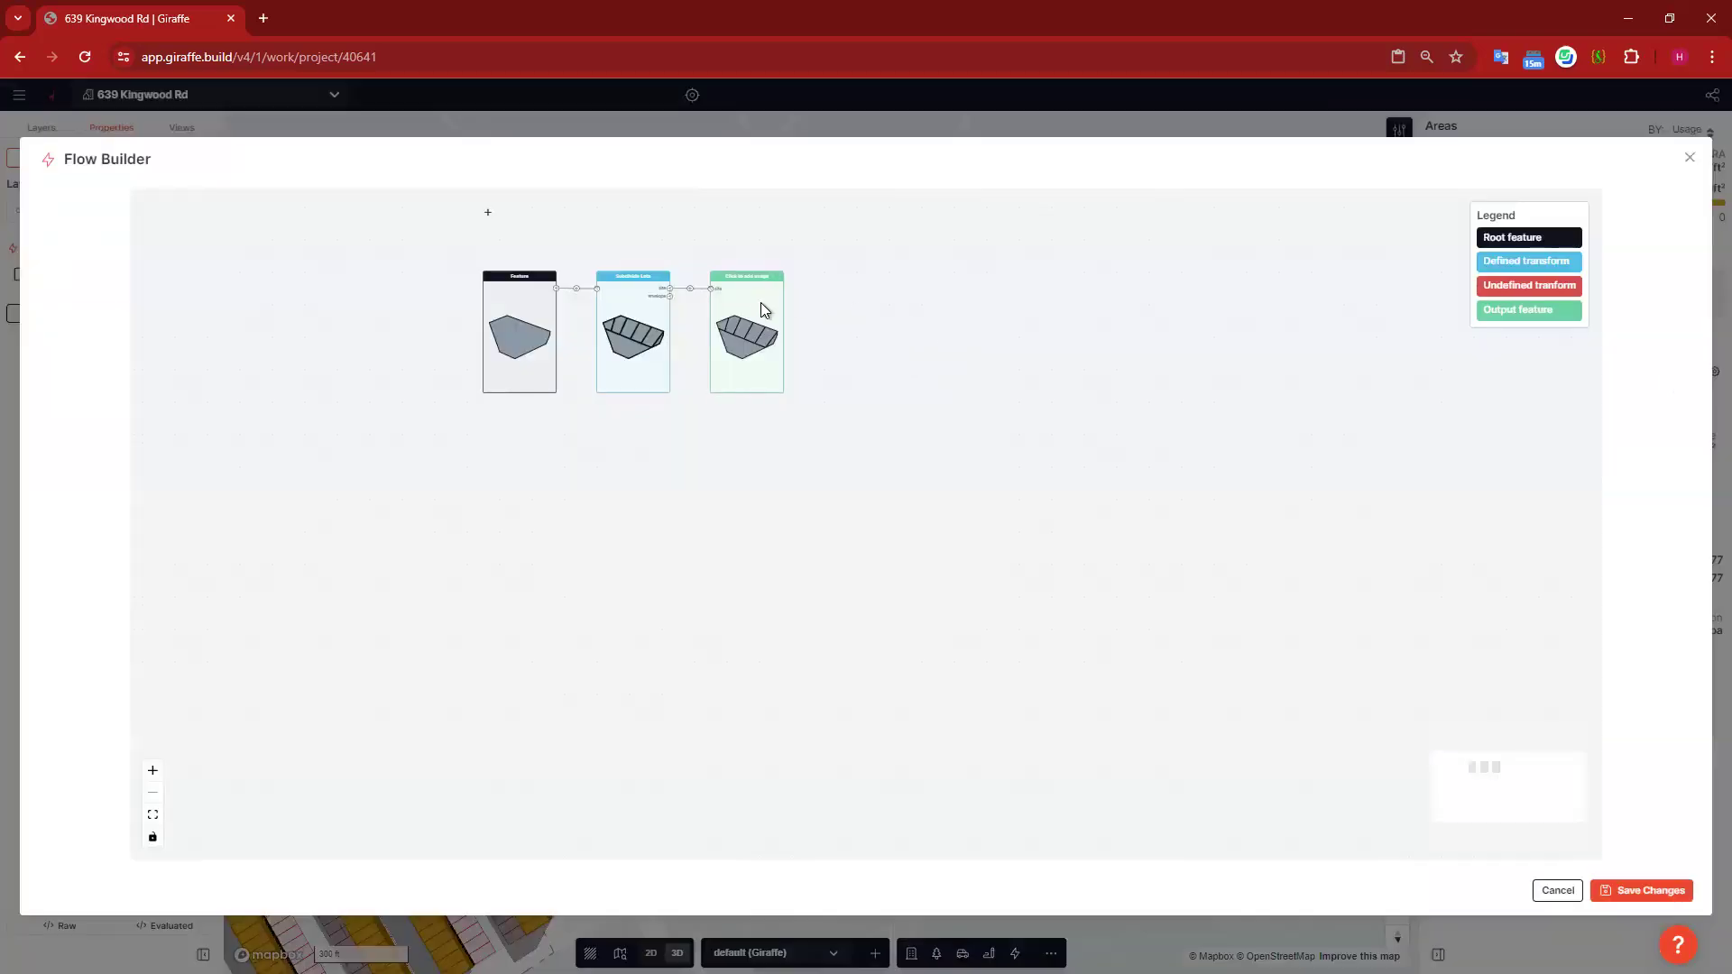
{"action": "scroll", "coordinate": [754, 306], "scroll_direction": "up", "scroll_amount": 5}
{"action": "left_click_drag", "start_coordinate": [457, 252], "coordinate": [928, 580]}
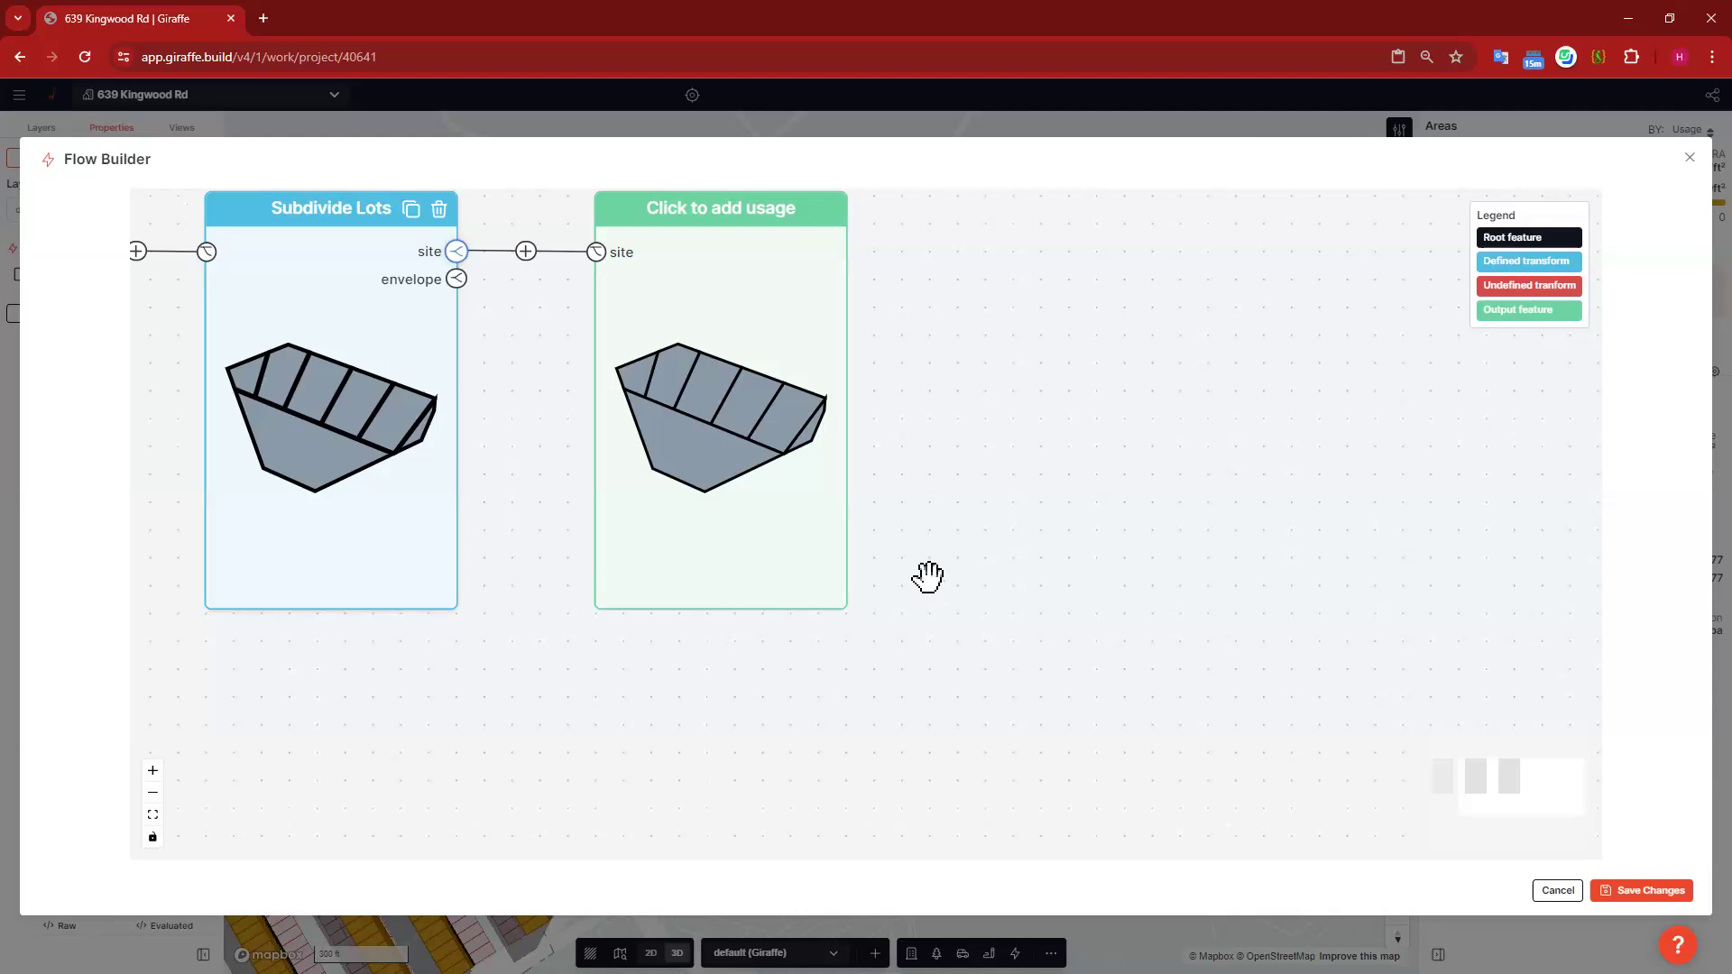
{"action": "left_click", "coordinate": [526, 580]}
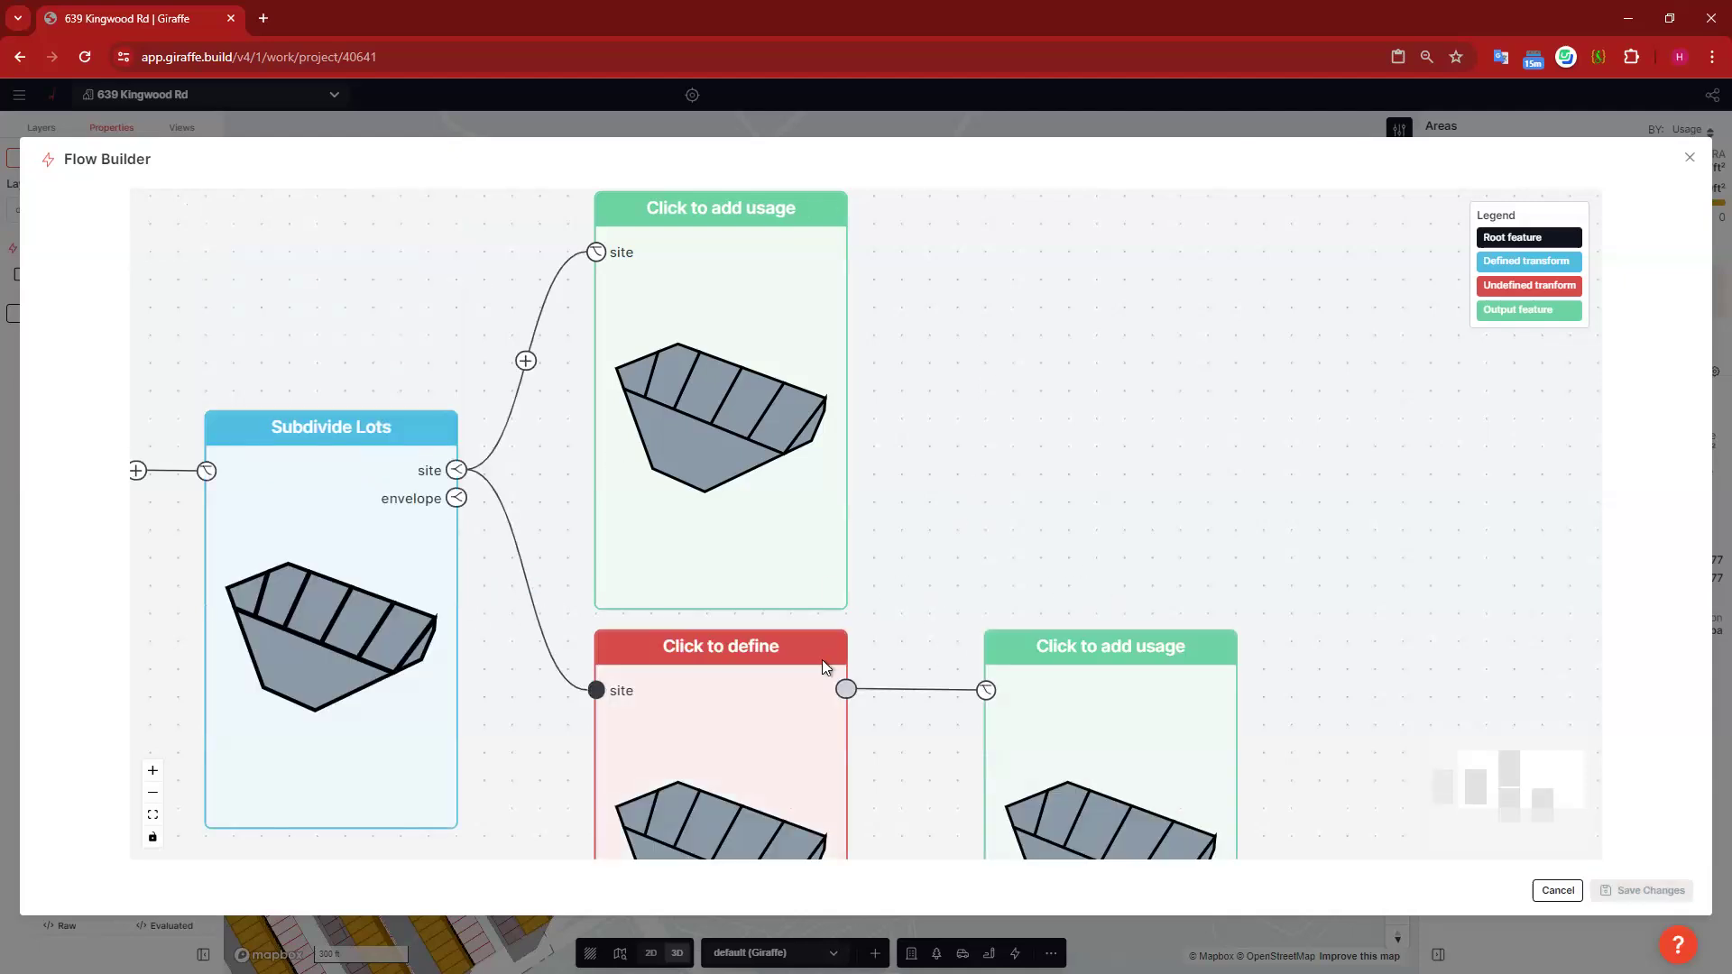
{"action": "left_click_drag", "start_coordinate": [765, 772], "coordinate": [784, 610]}
{"action": "left_click", "coordinate": [381, 448]}
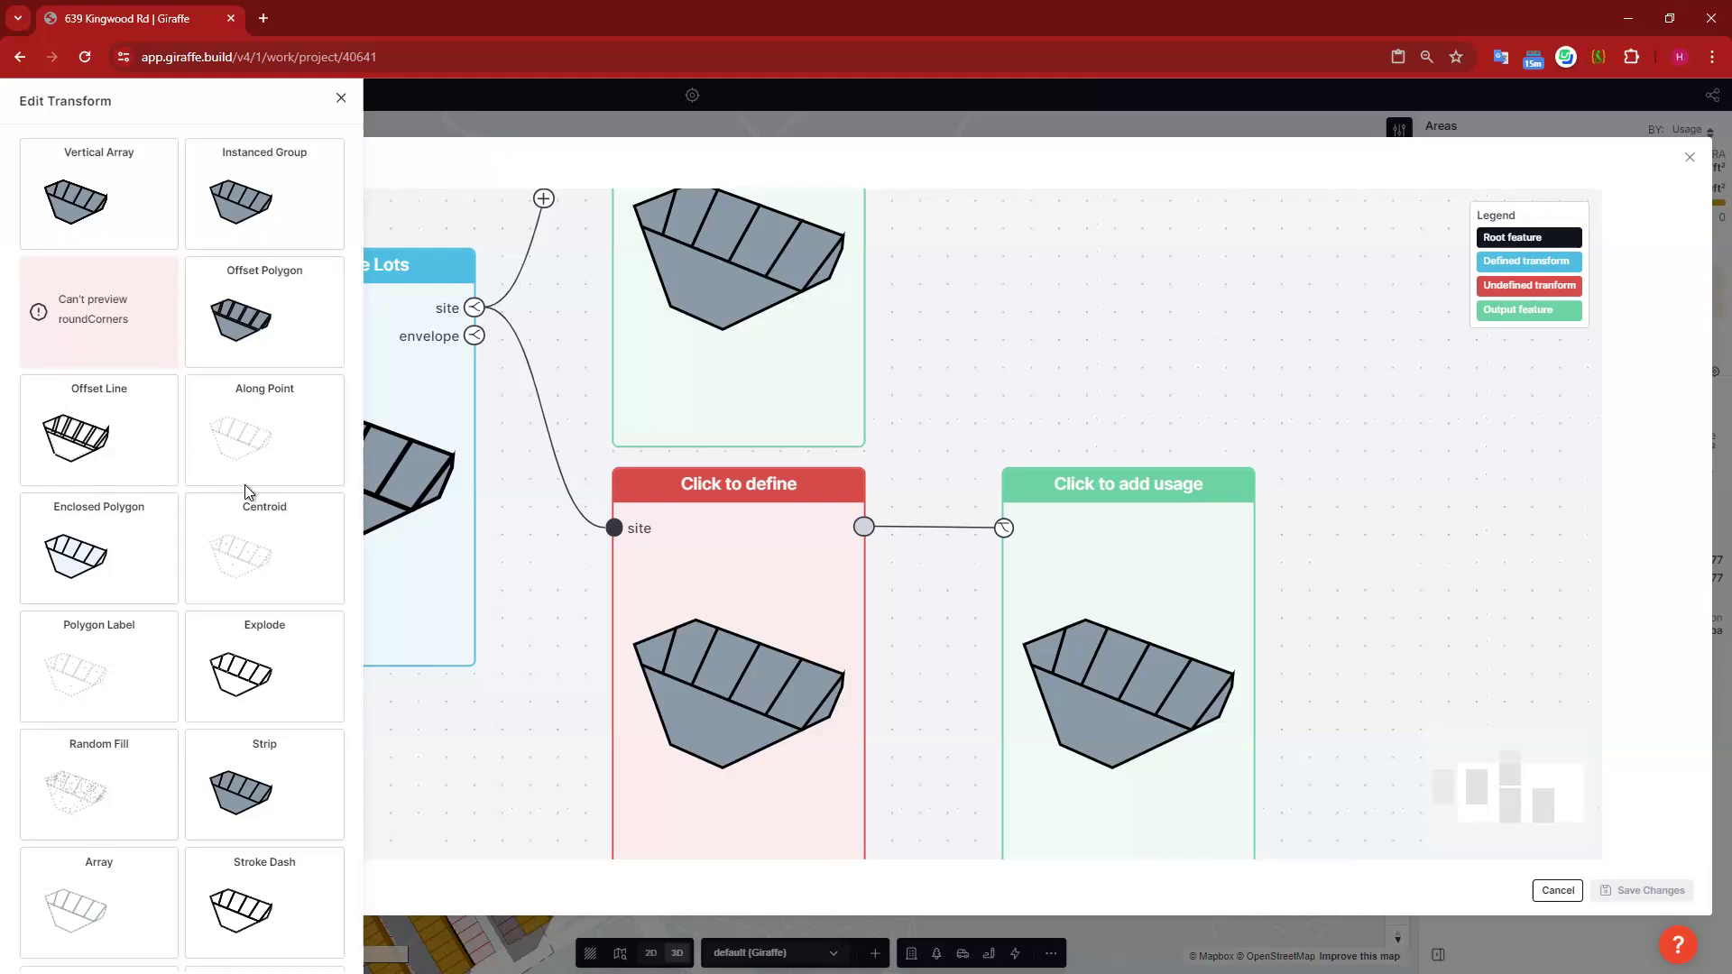
{"action": "scroll", "coordinate": [257, 505], "scroll_direction": "down", "scroll_amount": 3}
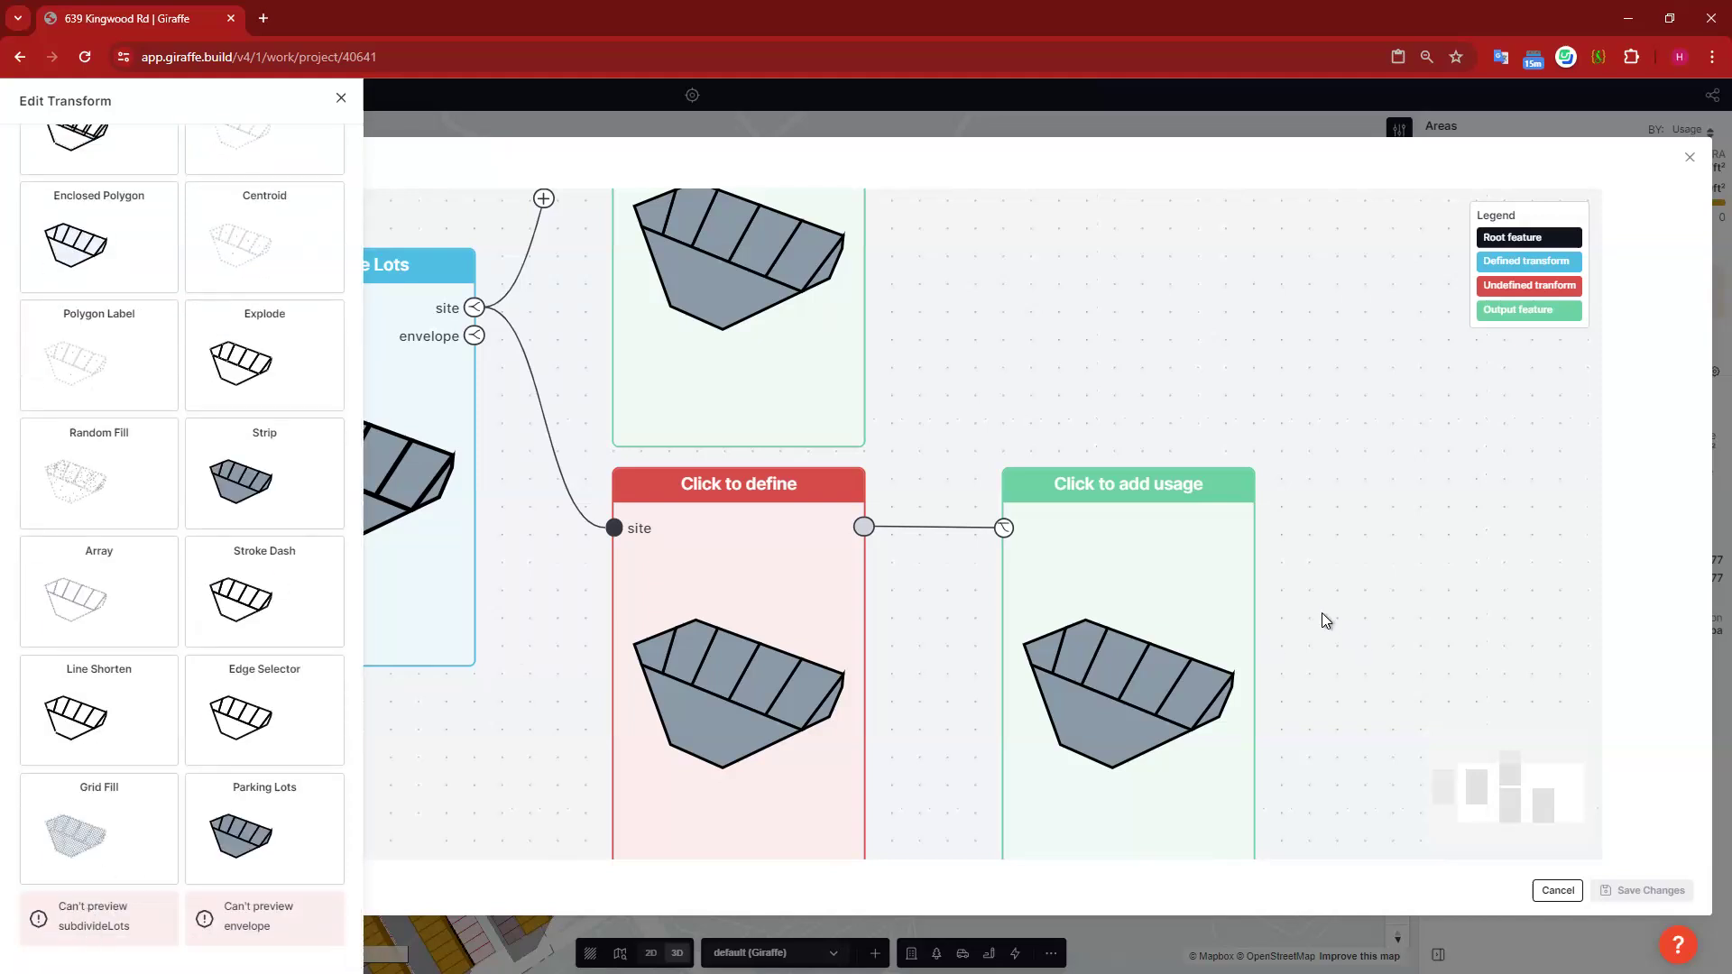
{"action": "left_click", "coordinate": [834, 574]}
{"action": "left_click", "coordinate": [1557, 891]}
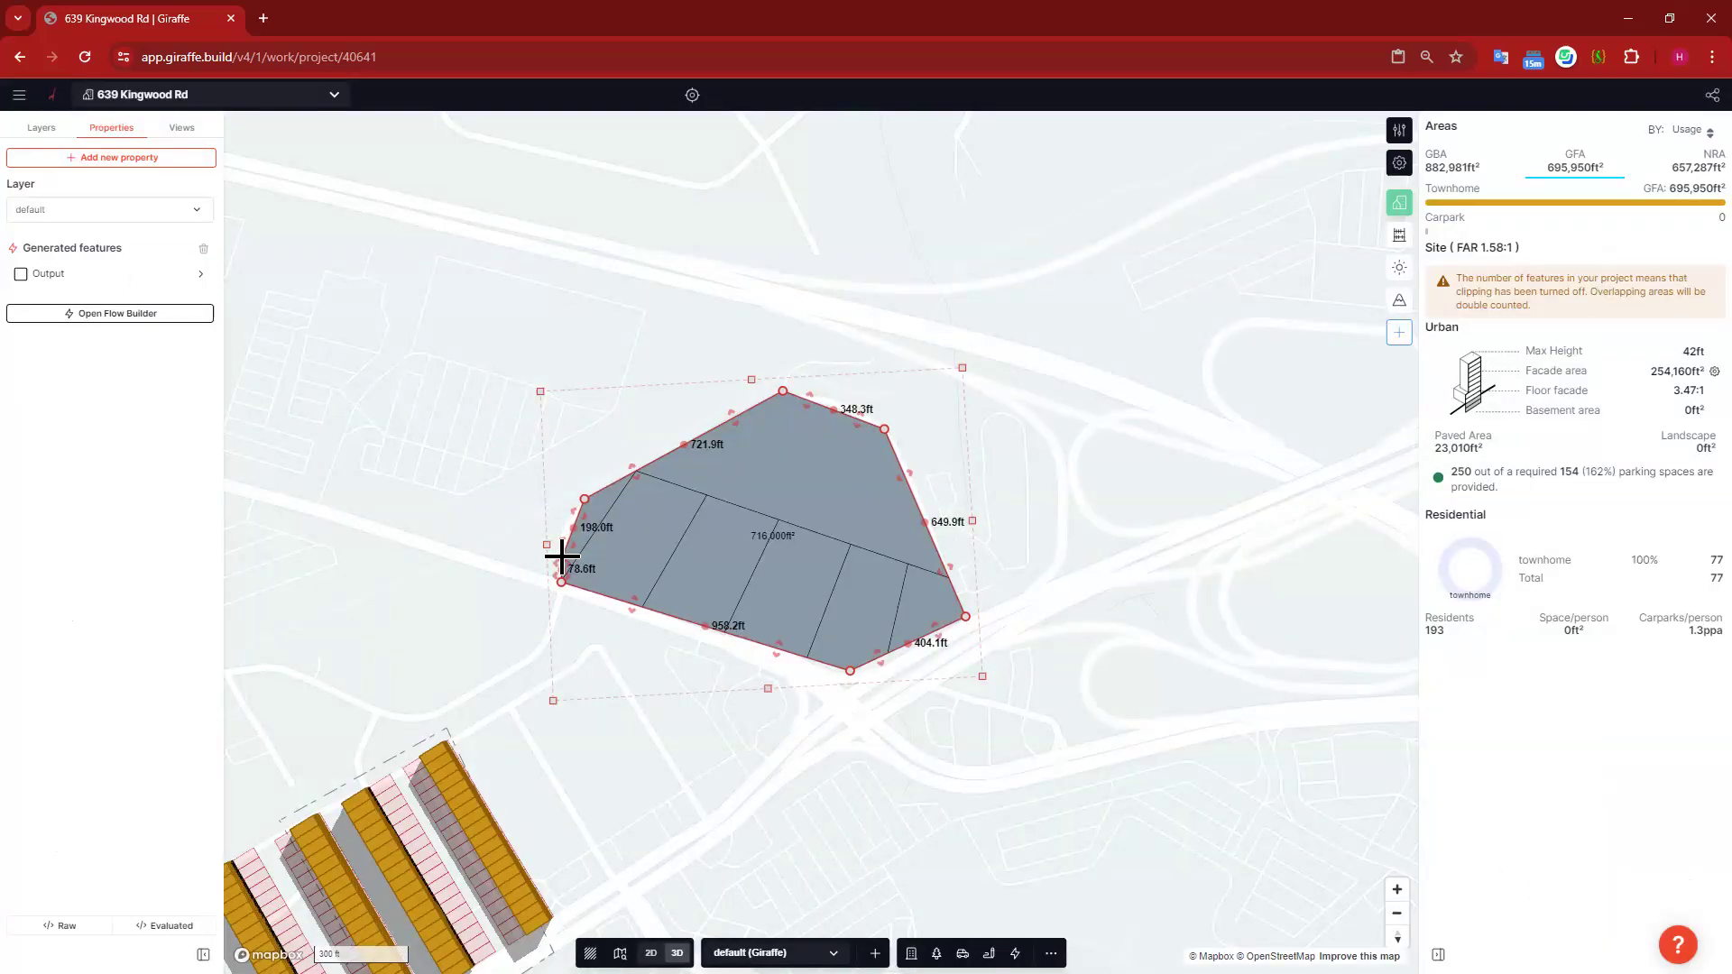
Step: Reshape the subdivided plot by moving its western and northwestern corners outward
{"action": "left_click_drag", "start_coordinate": [550, 533], "coordinate": [541, 525]}
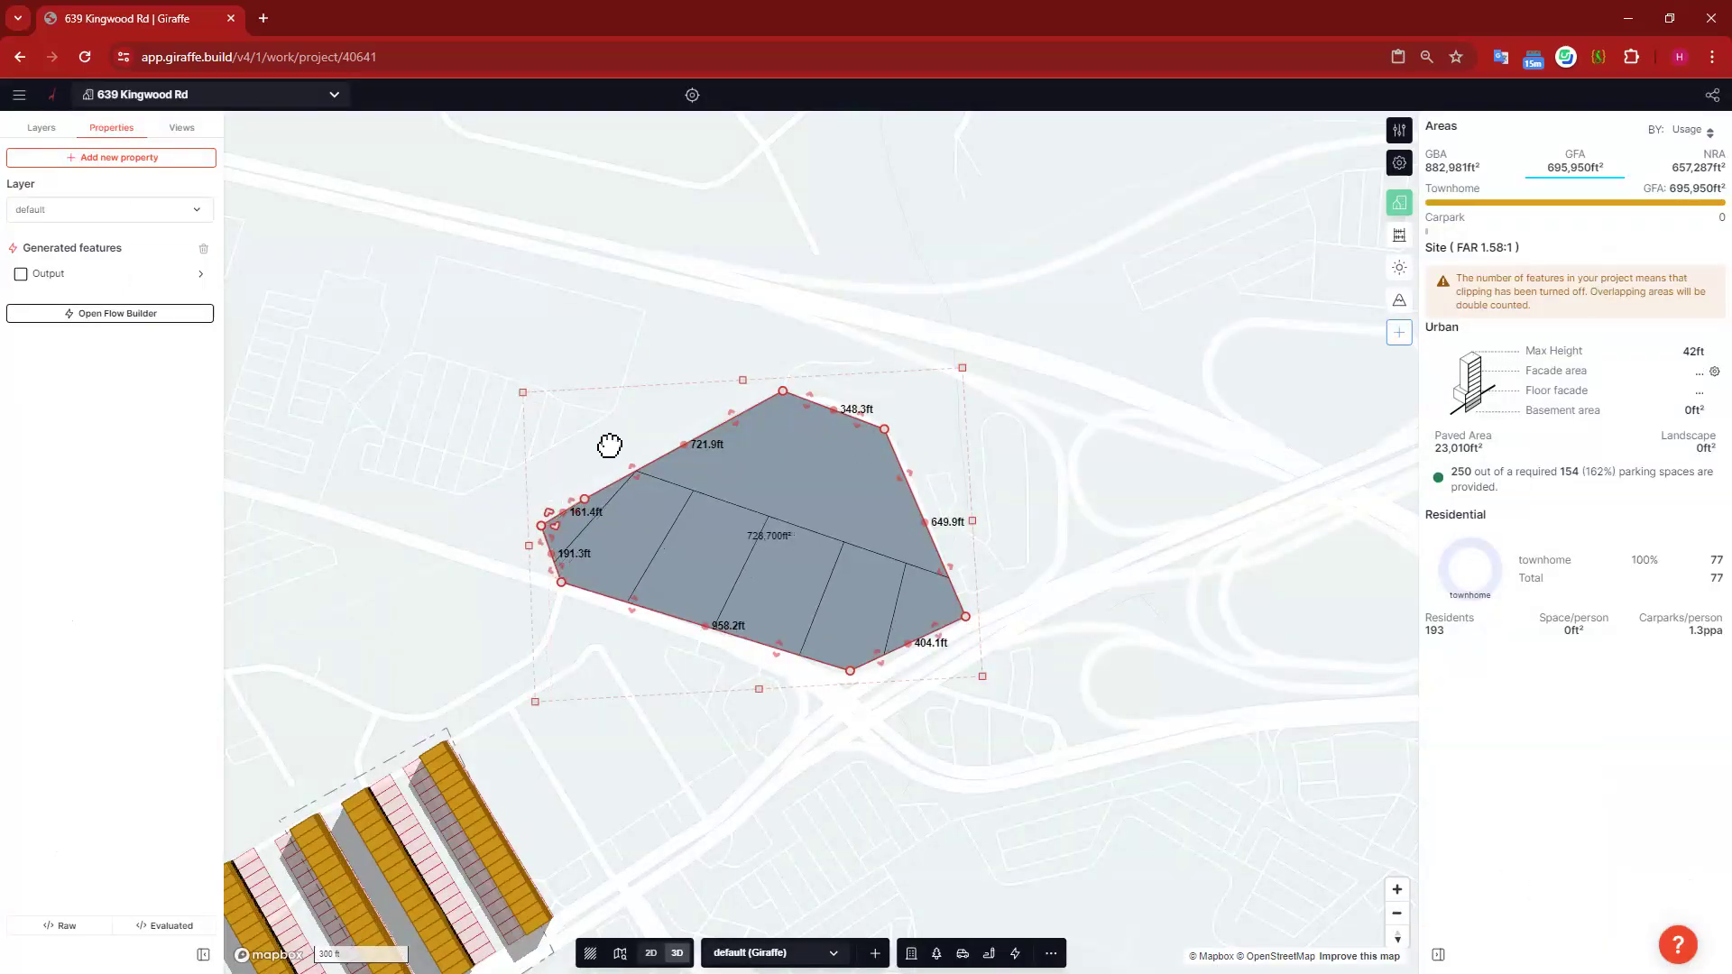
{"action": "left_click_drag", "start_coordinate": [628, 422], "coordinate": [630, 419]}
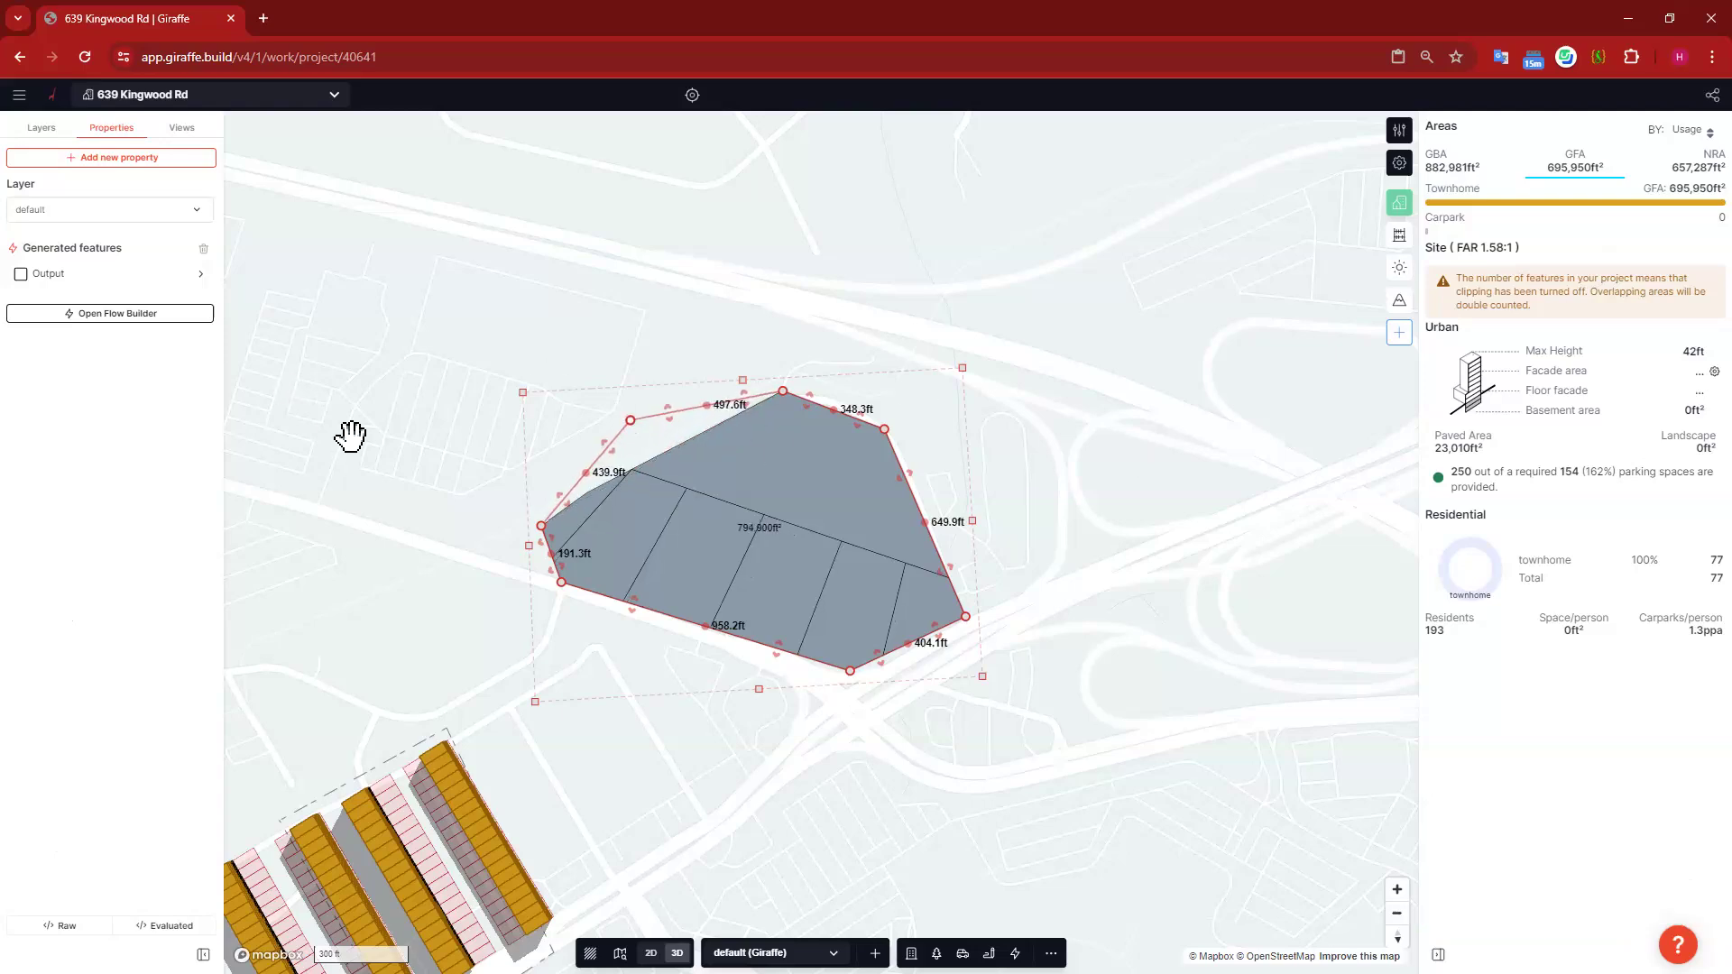
Step: Branch the site output of the lot subdivision into a second Subdivide Lots transform and save the flow
{"action": "left_click", "coordinate": [132, 314]}
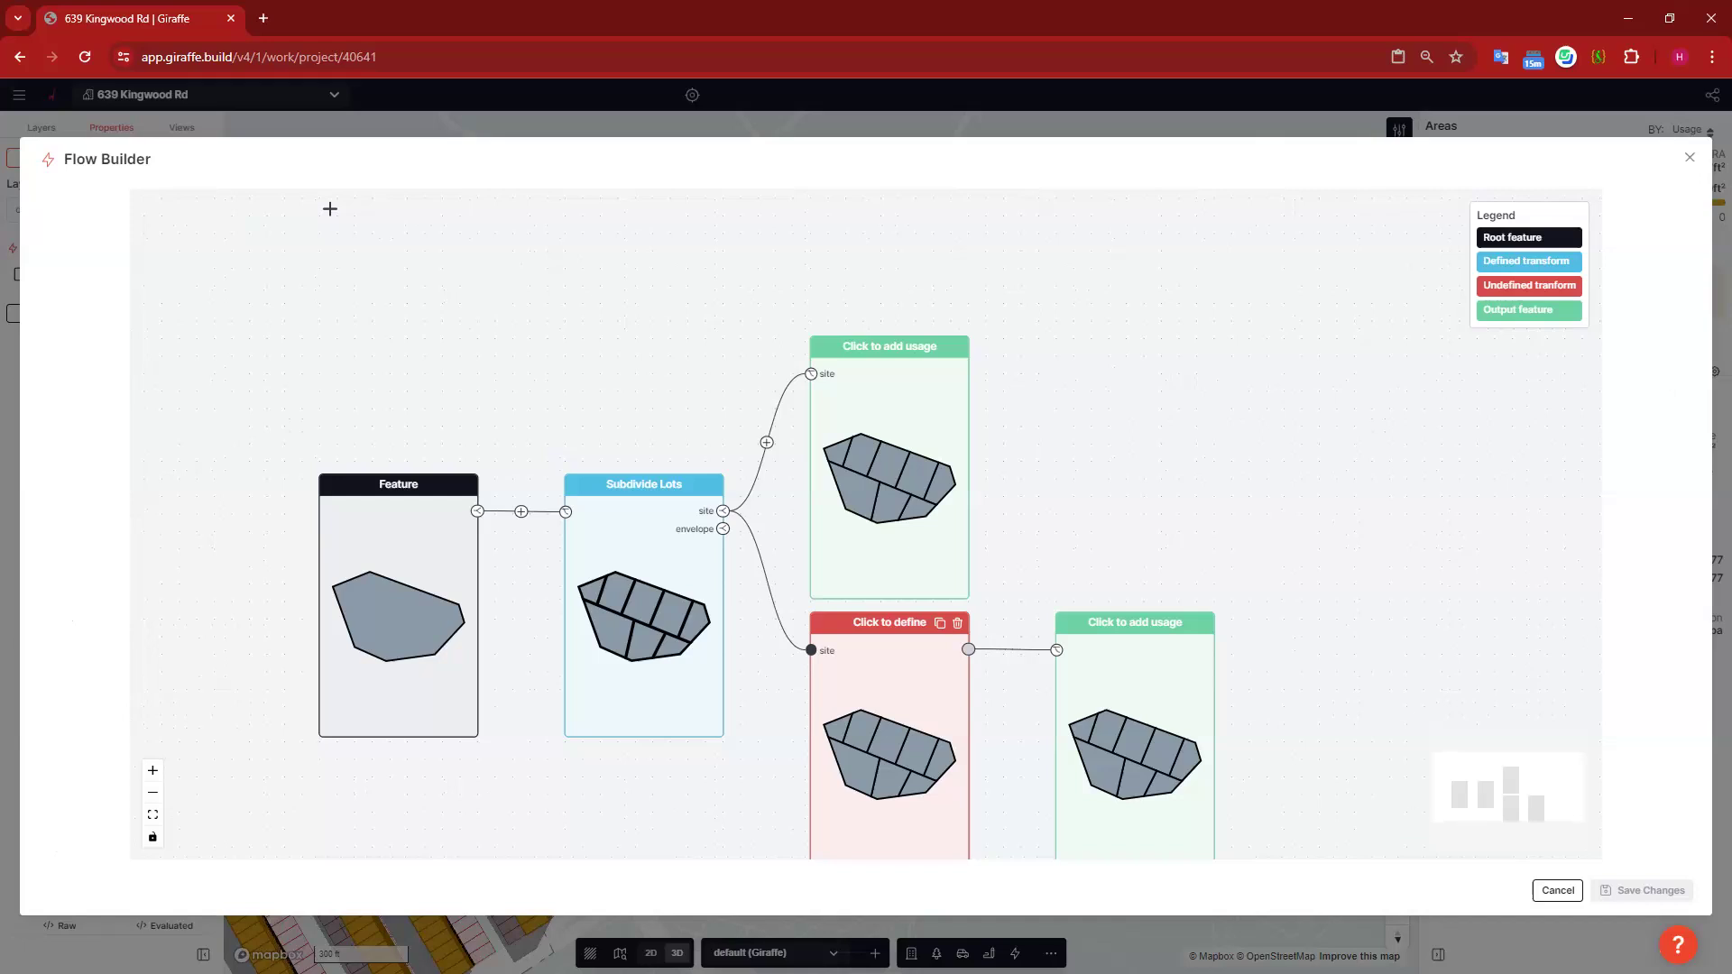
{"action": "left_click", "coordinate": [889, 623]}
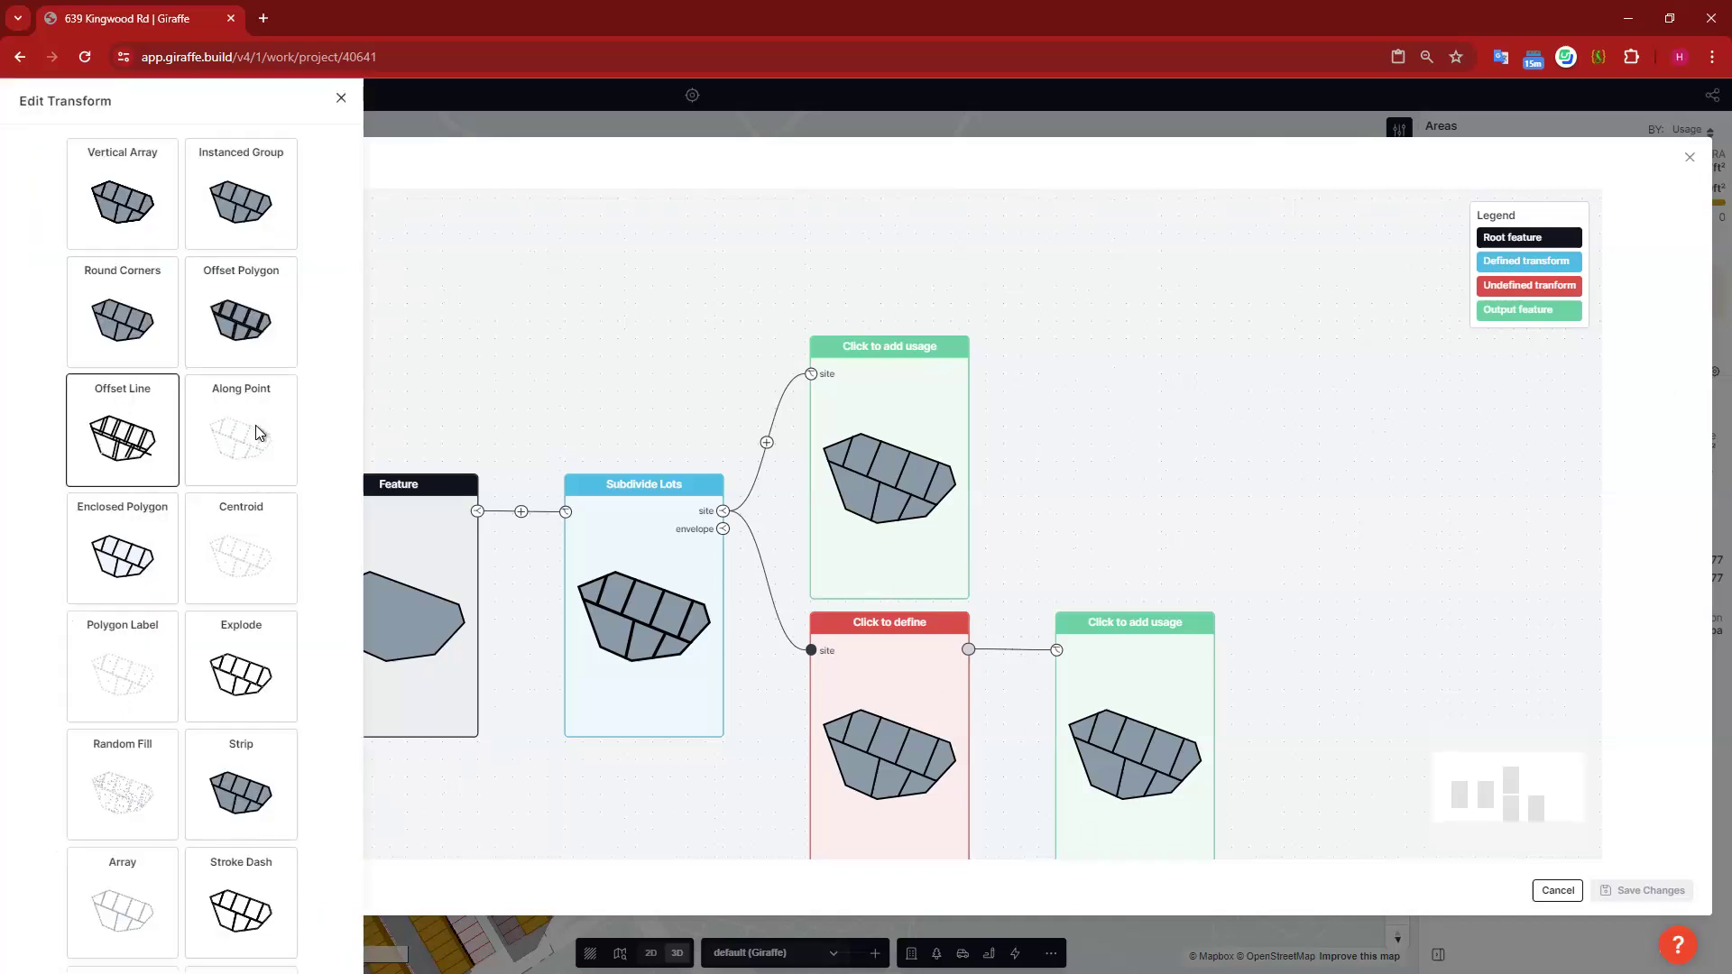
{"action": "scroll", "coordinate": [240, 433], "scroll_direction": "down", "scroll_amount": 4}
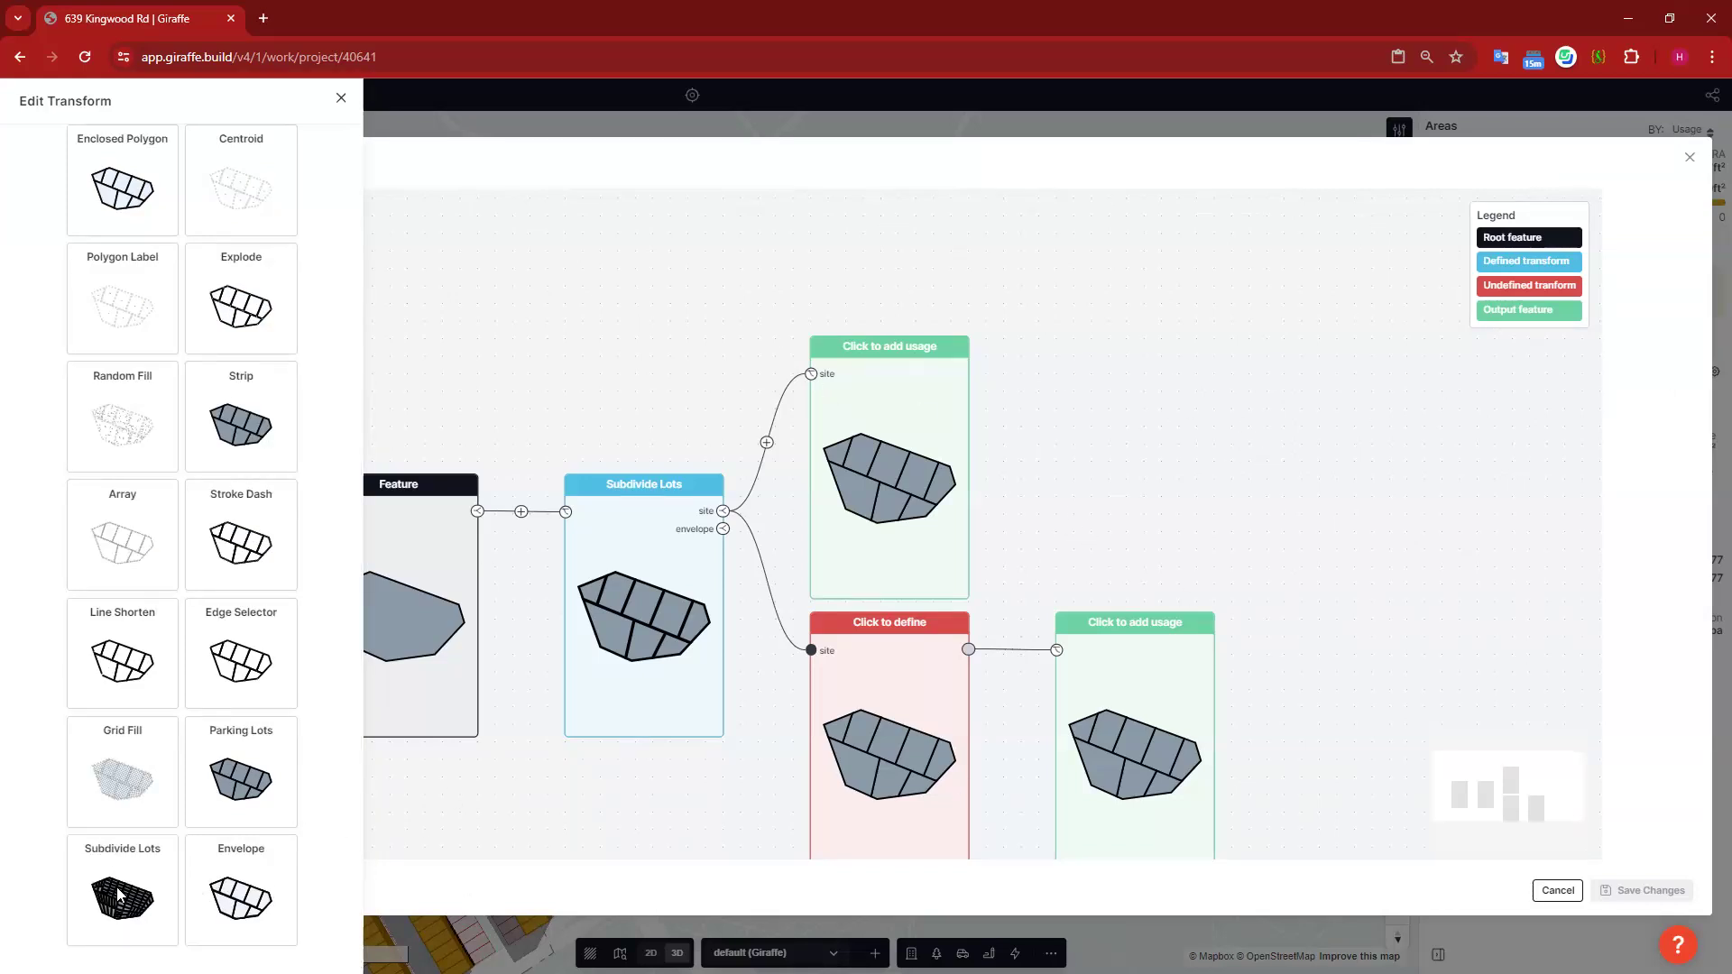
{"action": "left_click", "coordinate": [900, 729]}
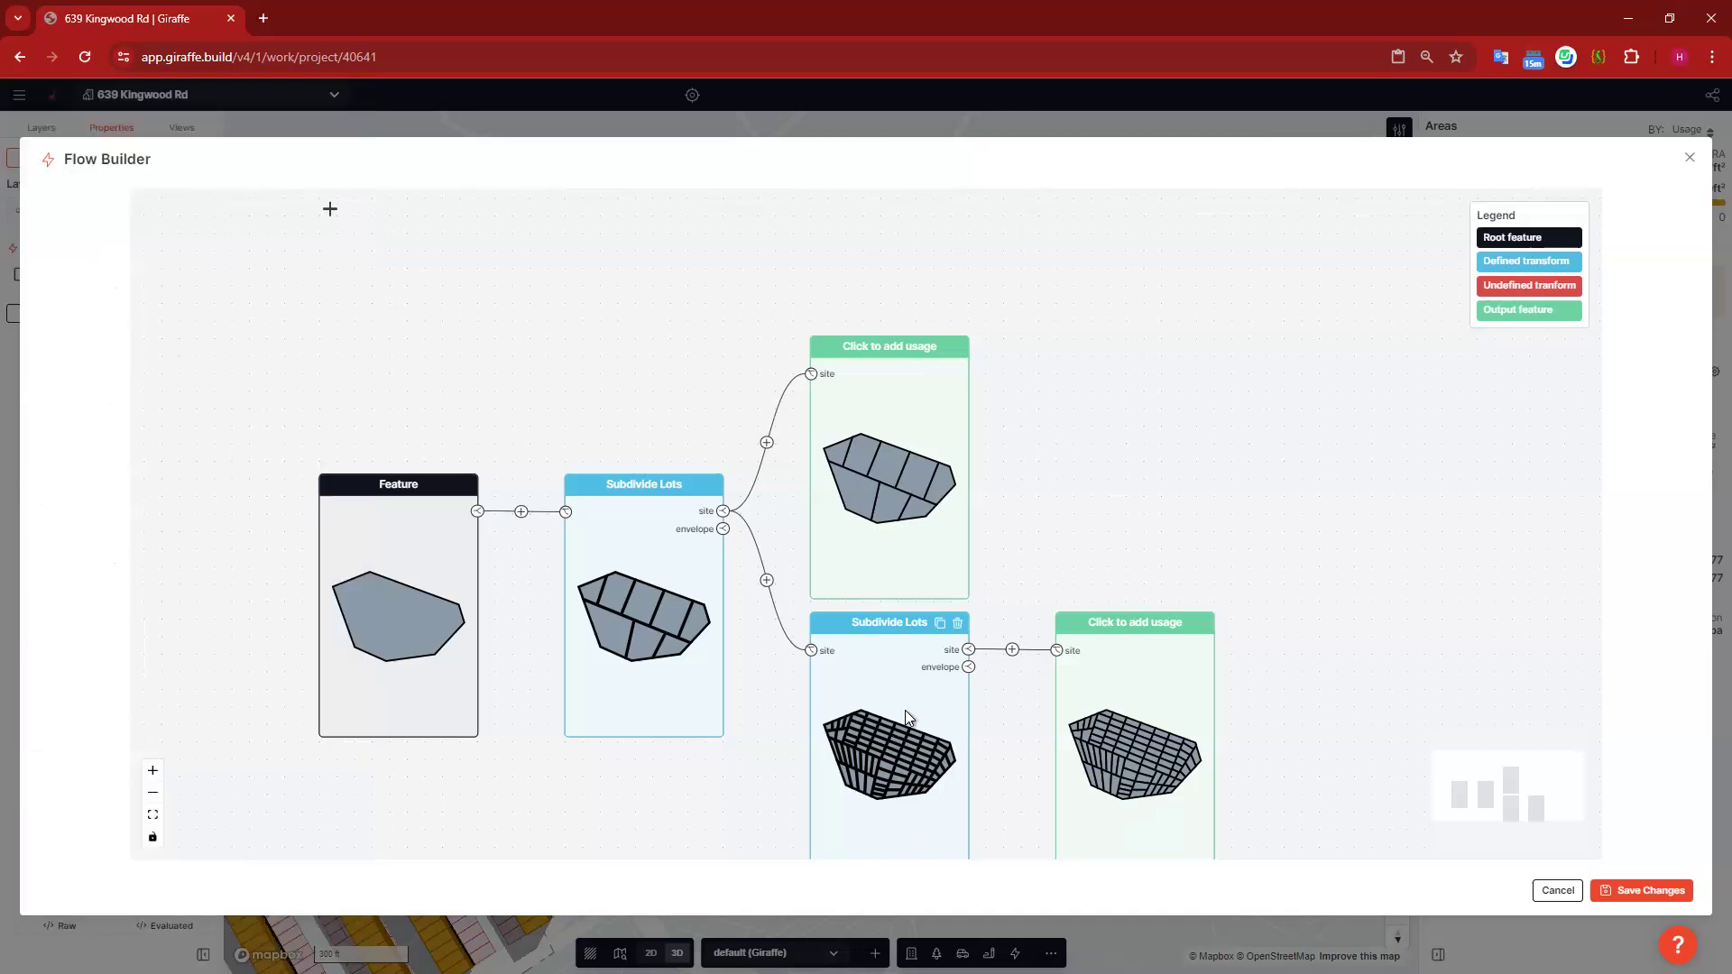
{"action": "left_click", "coordinate": [822, 745]}
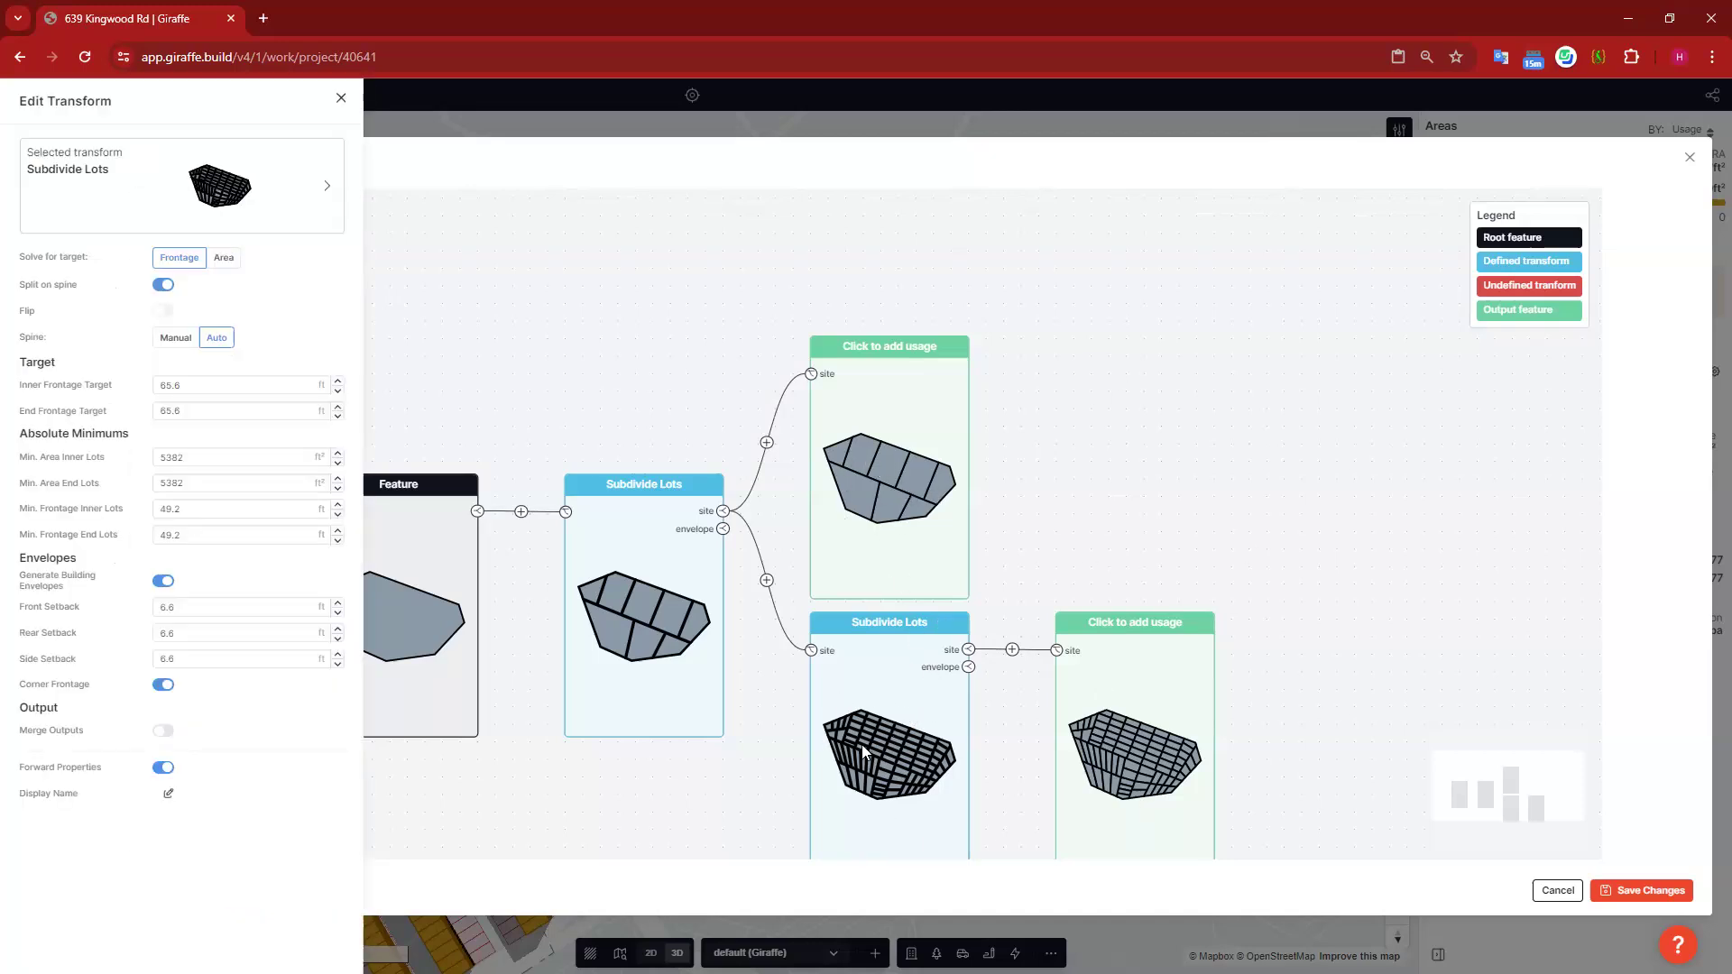
{"action": "left_click_drag", "start_coordinate": [101, 386], "coordinate": [100, 383]}
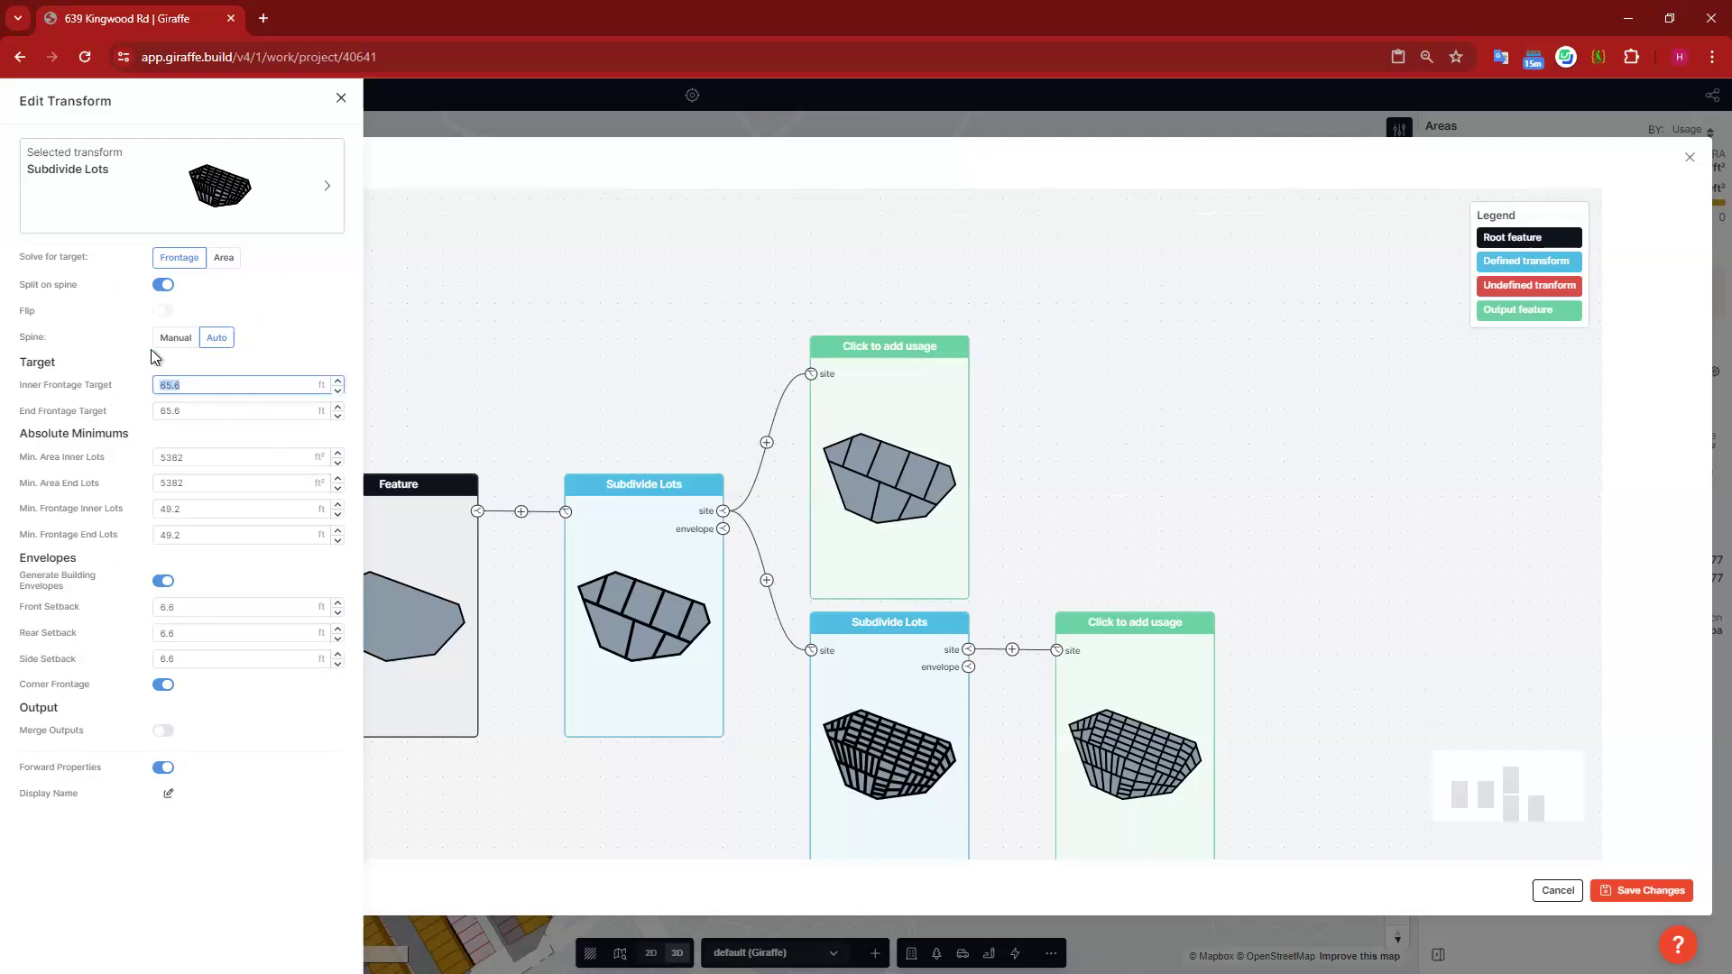
{"action": "left_click", "coordinate": [1670, 897]}
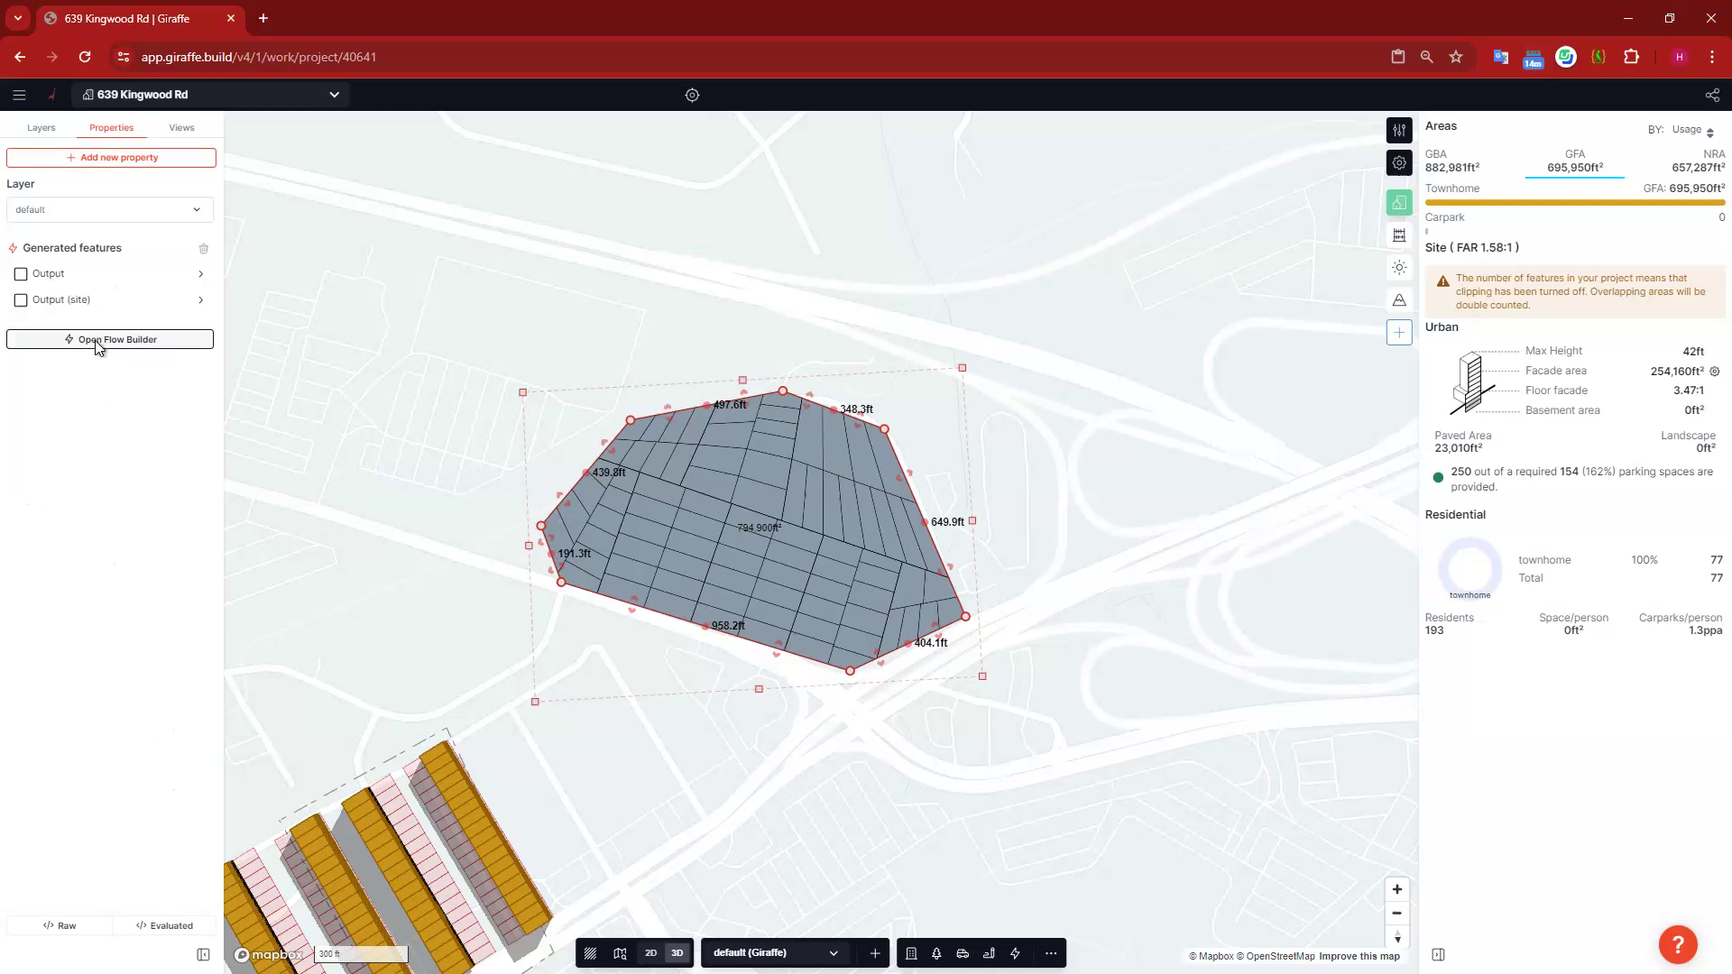
Step: Insert a Round Corners transform with a 50 ft radius between the first Subdivide Lots and its direct output
{"action": "left_click", "coordinate": [186, 344]}
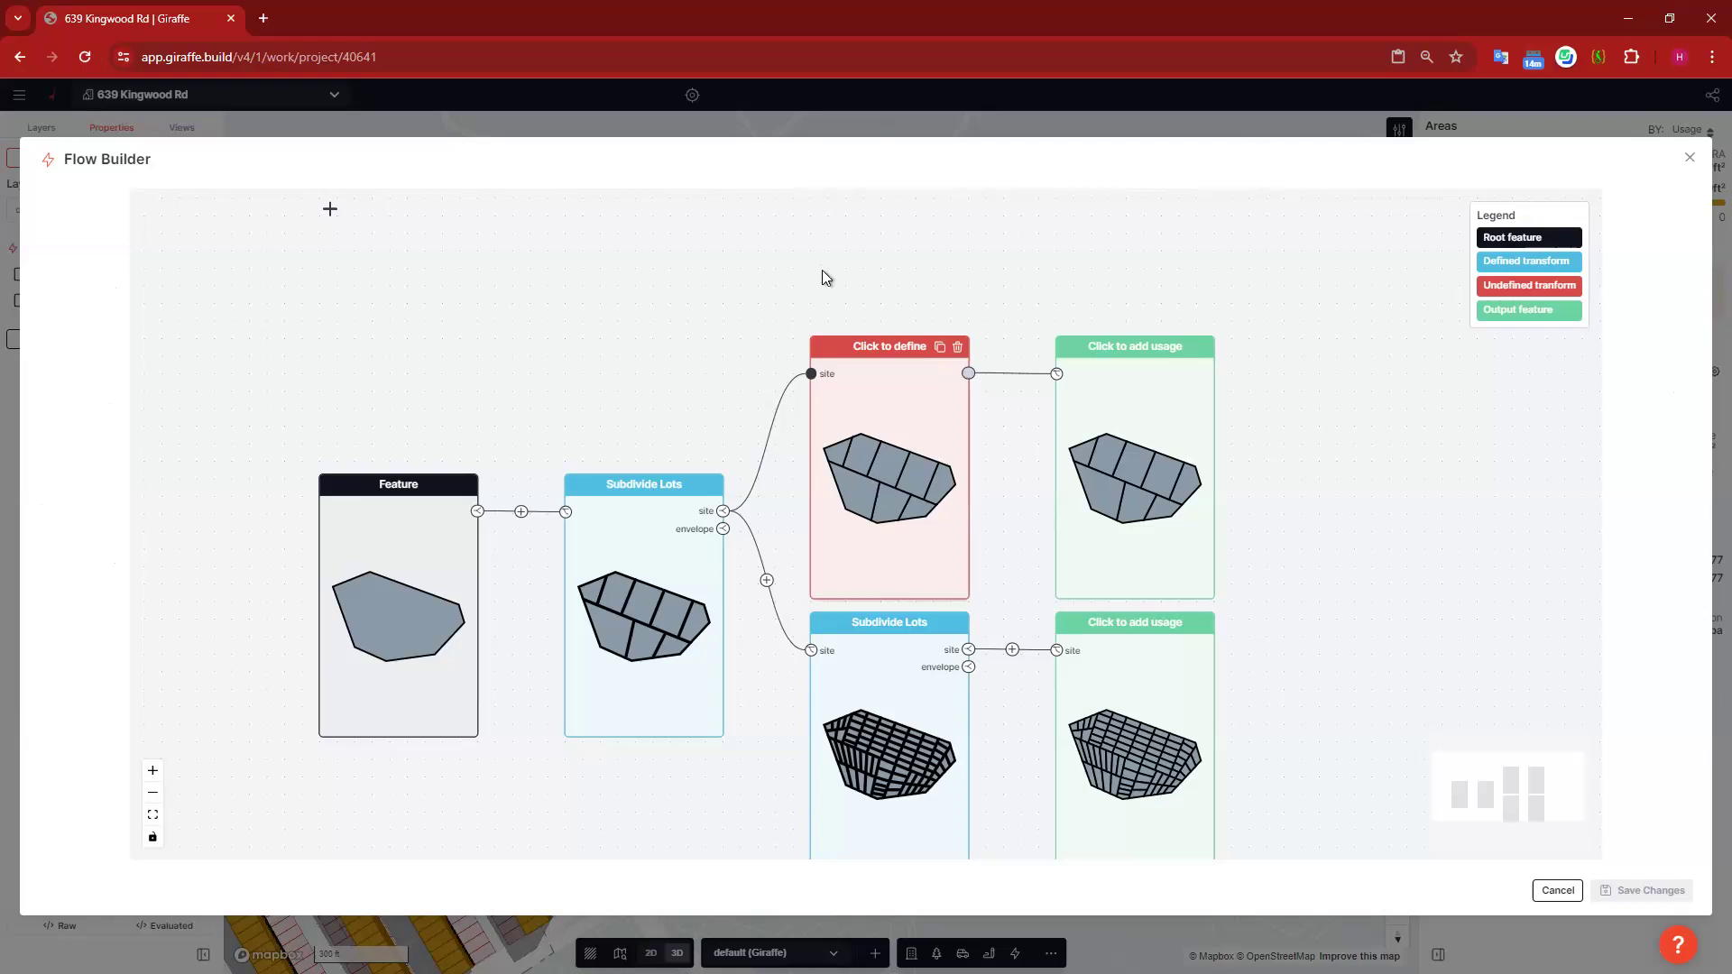
{"action": "left_click", "coordinate": [920, 406]}
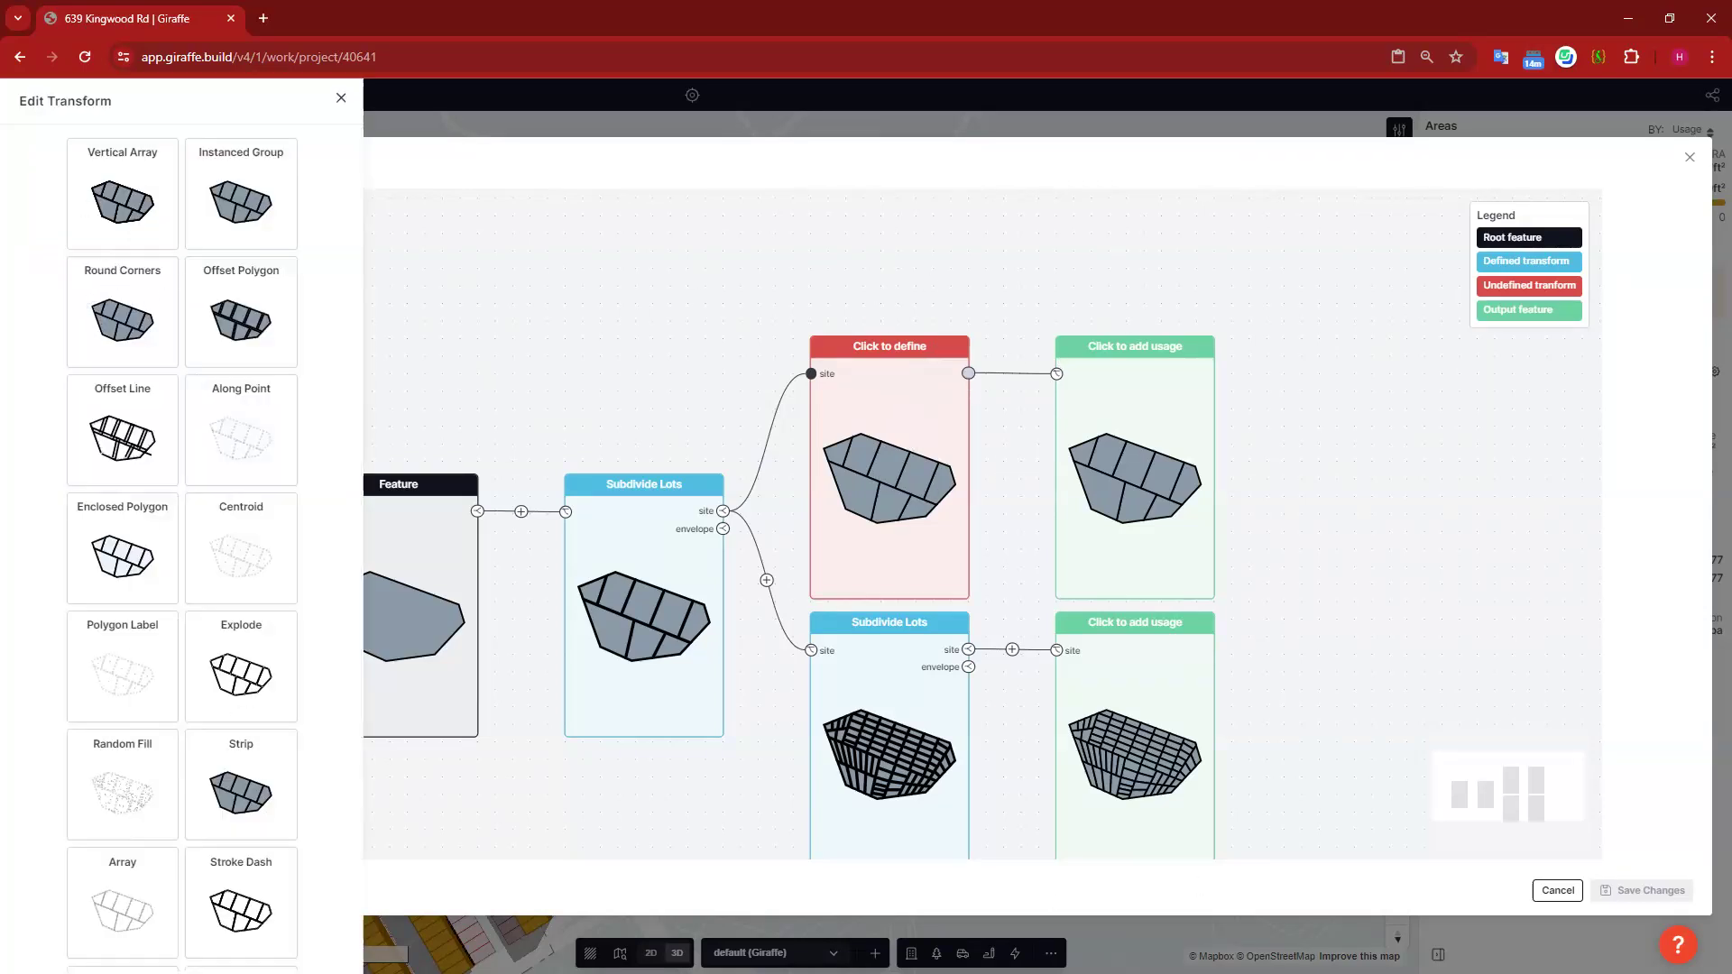
{"action": "left_click", "coordinate": [136, 311]}
{"action": "left_click", "coordinate": [216, 256]}
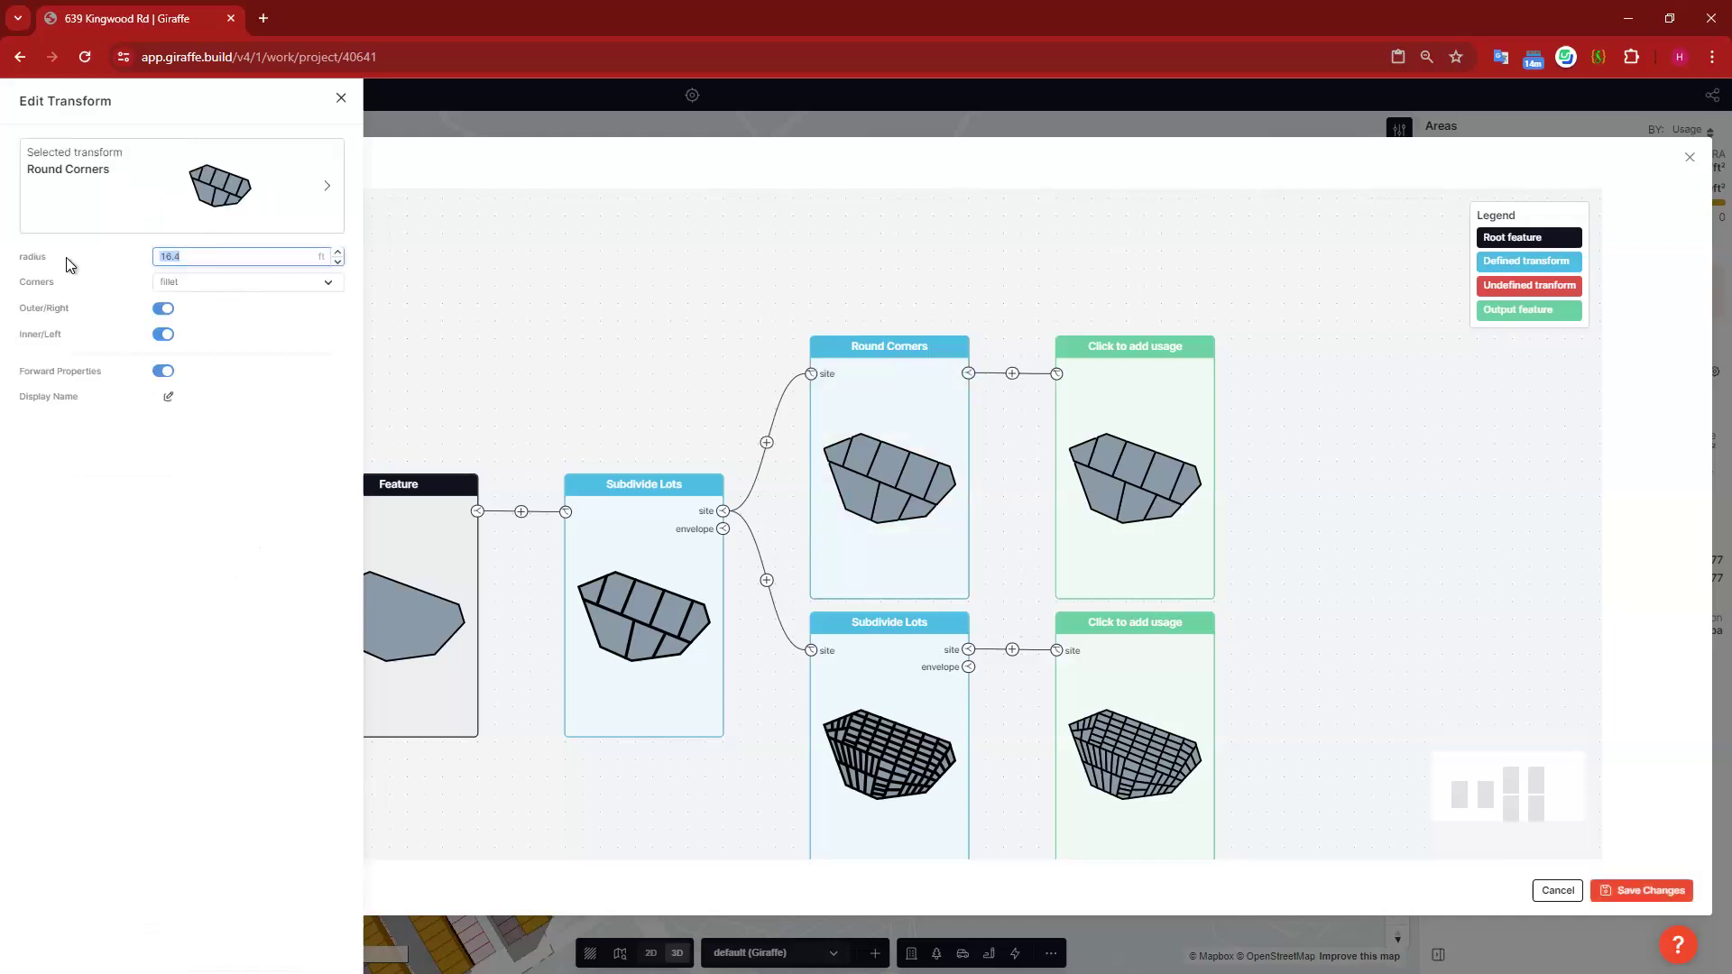
{"action": "type", "text": "50"}
Step: Insert a Round Corners transform with a 50 ft radius before the second Subdivide Lots and save the flow
{"action": "left_click", "coordinate": [792, 580]}
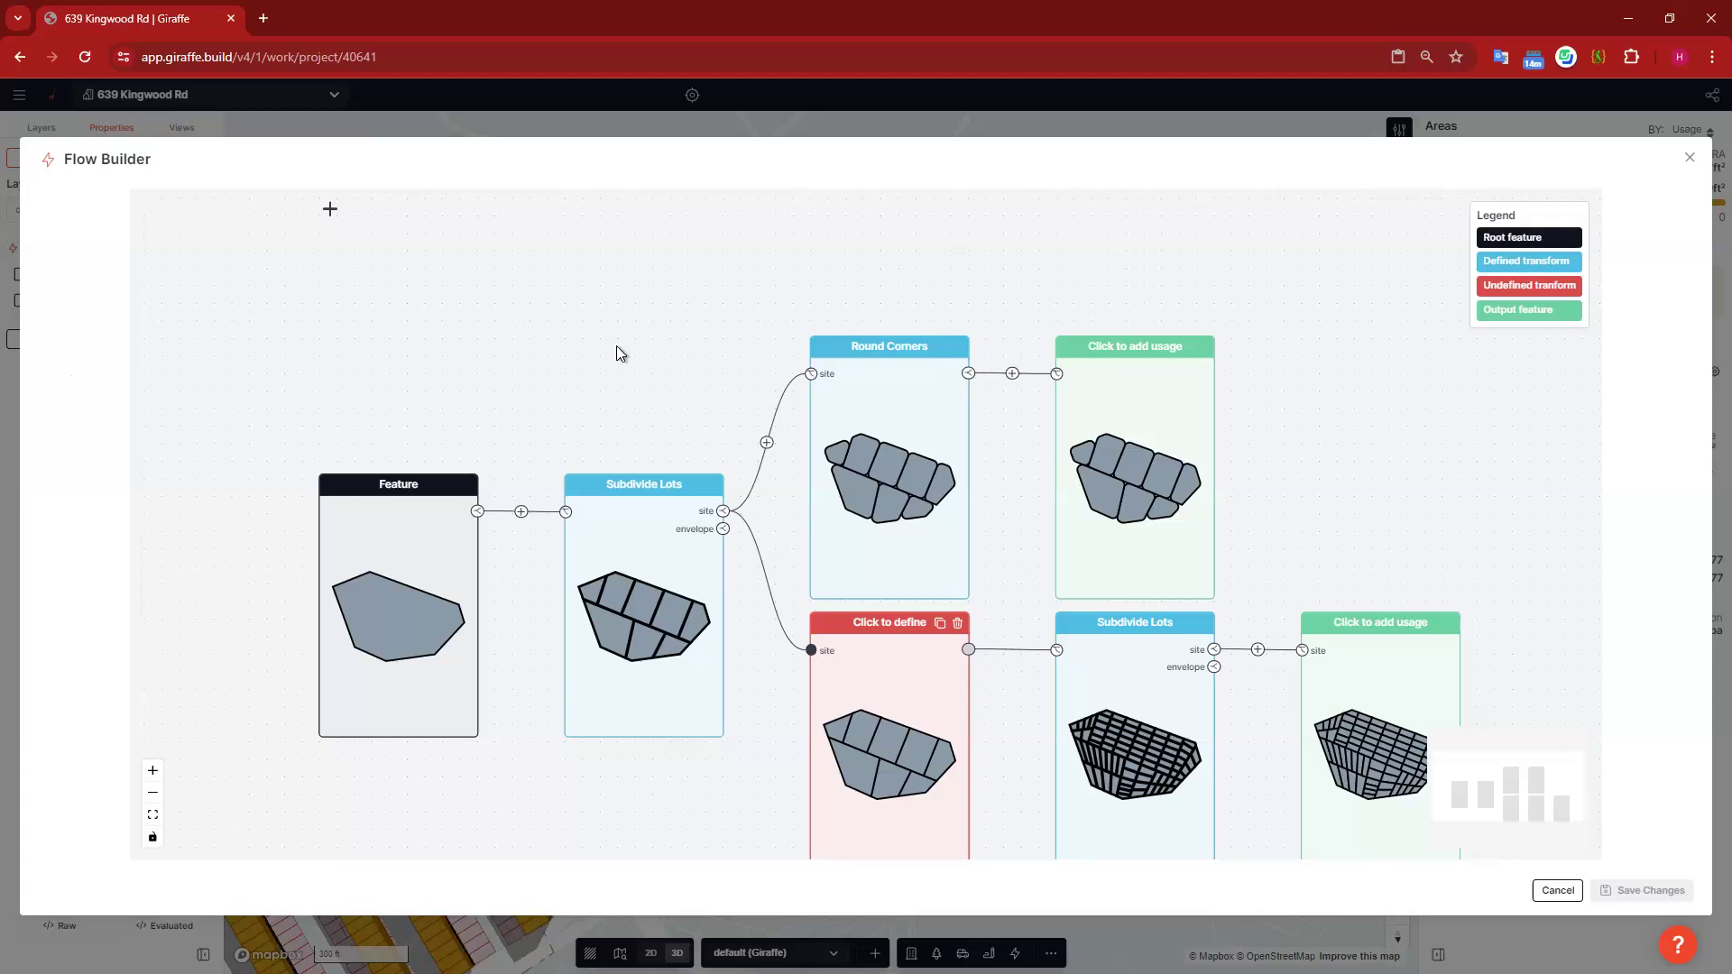
{"action": "scroll", "coordinate": [311, 608], "scroll_direction": "down", "scroll_amount": 4}
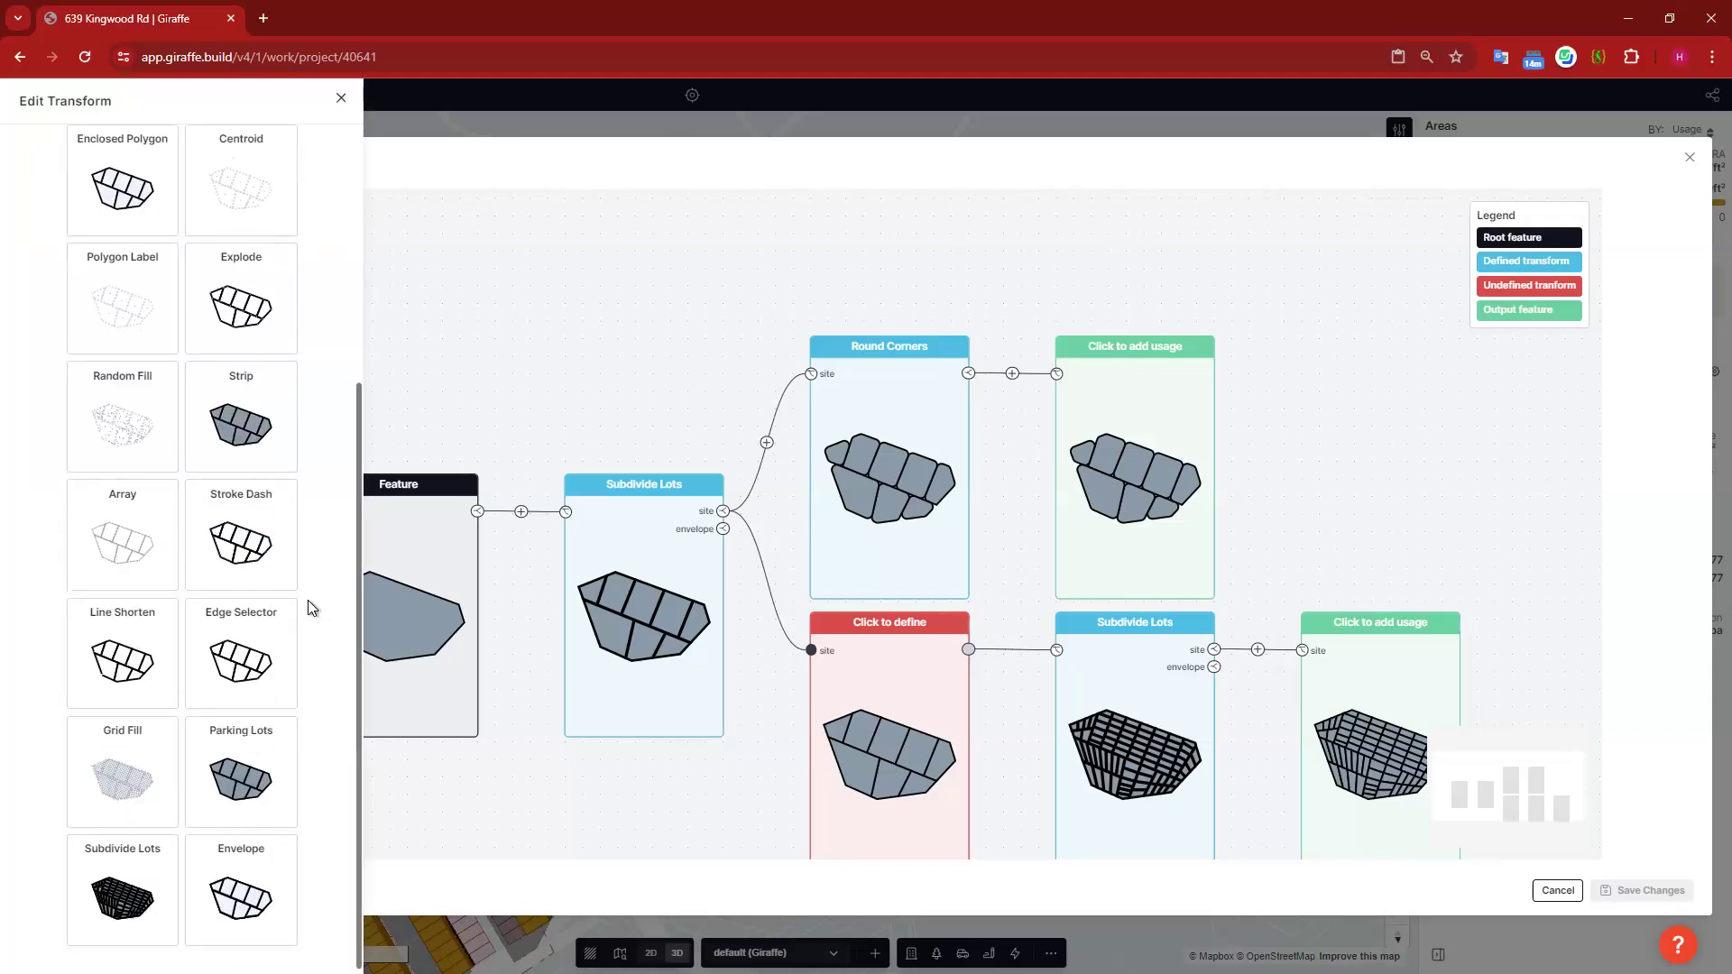
{"action": "scroll", "coordinate": [241, 302], "scroll_direction": "up", "scroll_amount": 4}
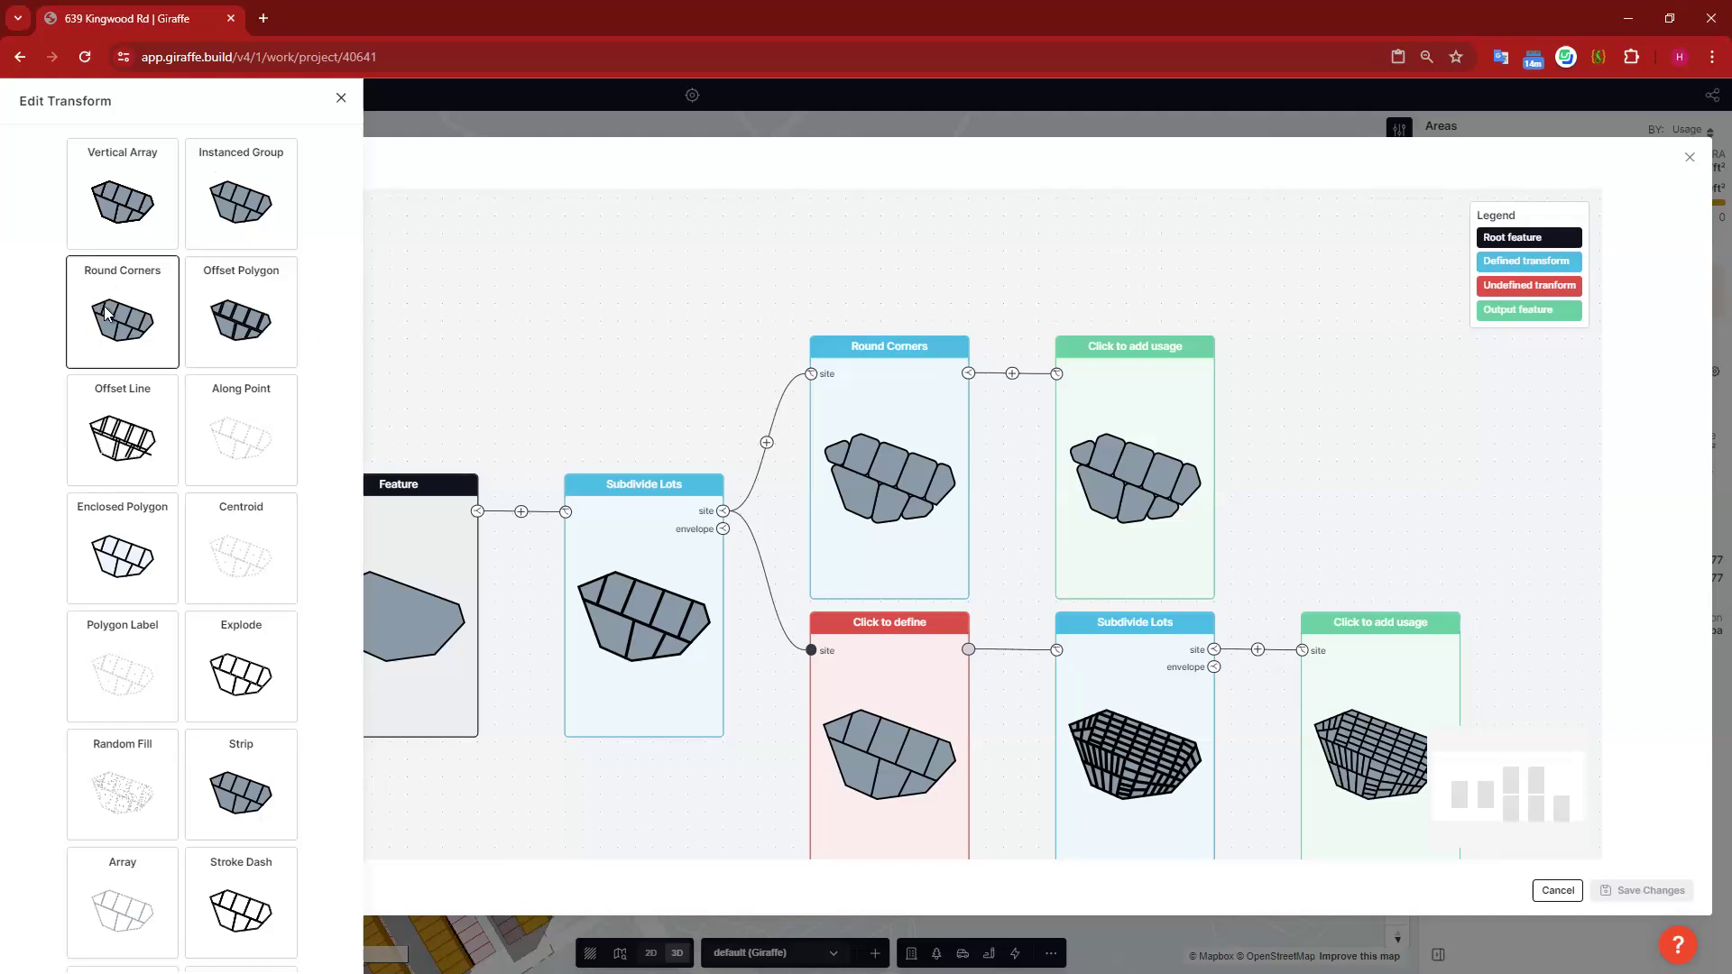
{"action": "left_click", "coordinate": [149, 264]}
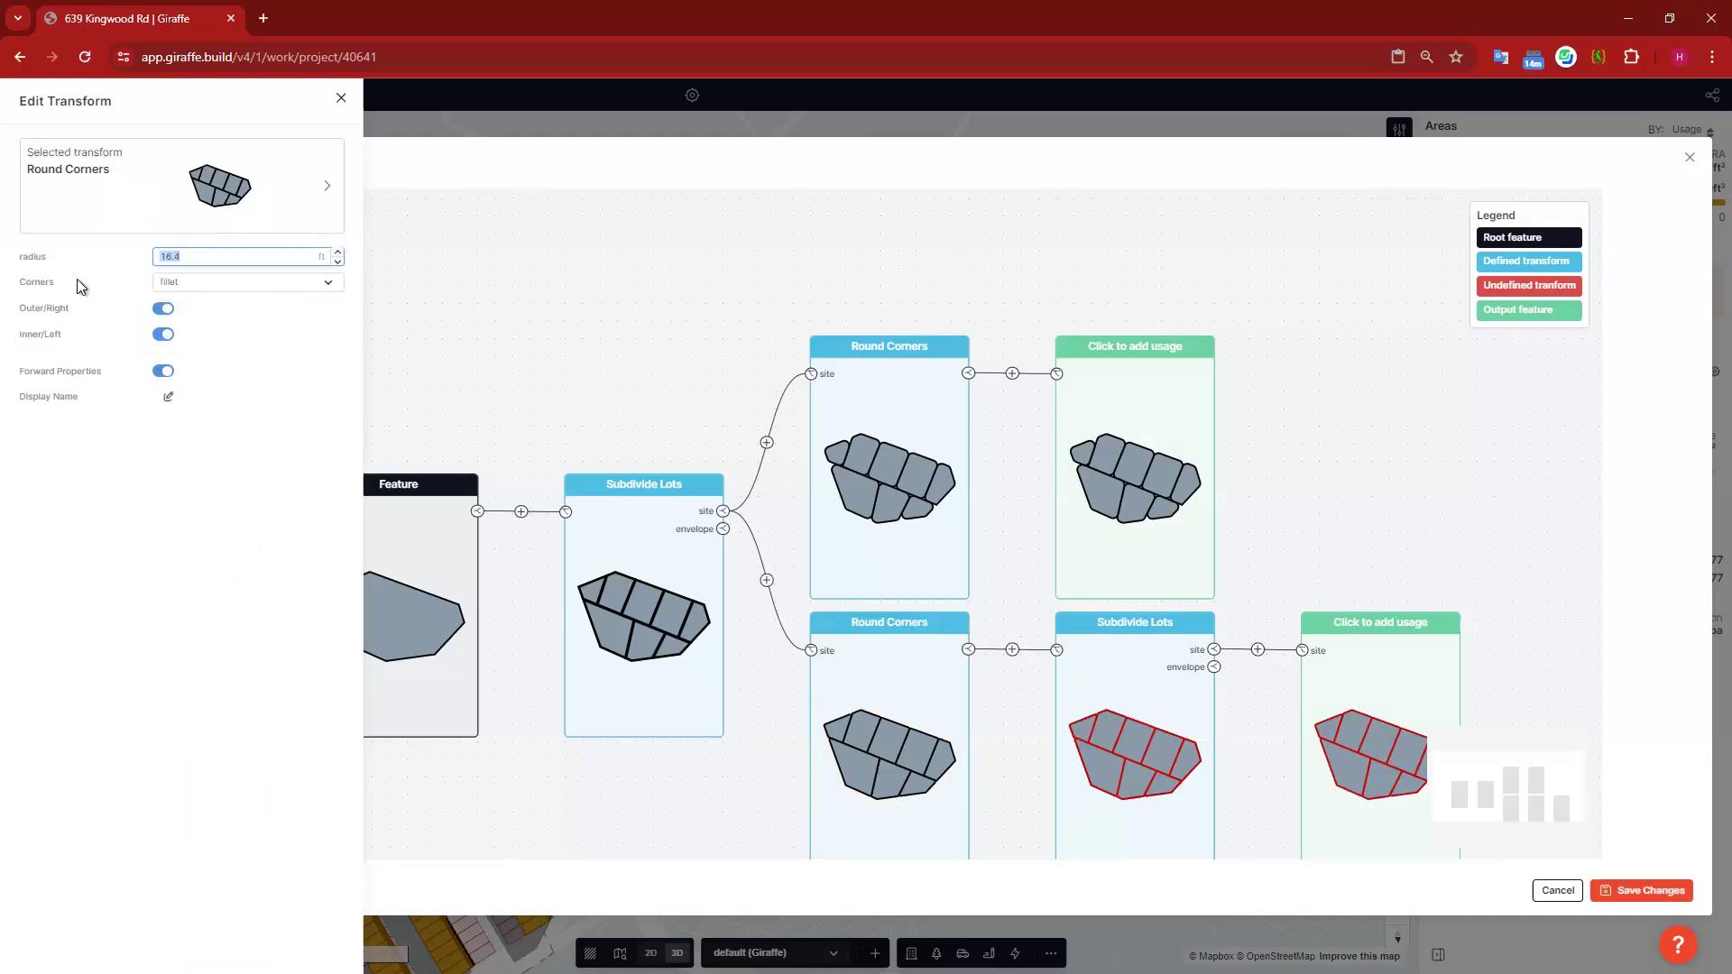
{"action": "left_click", "coordinate": [1648, 890]}
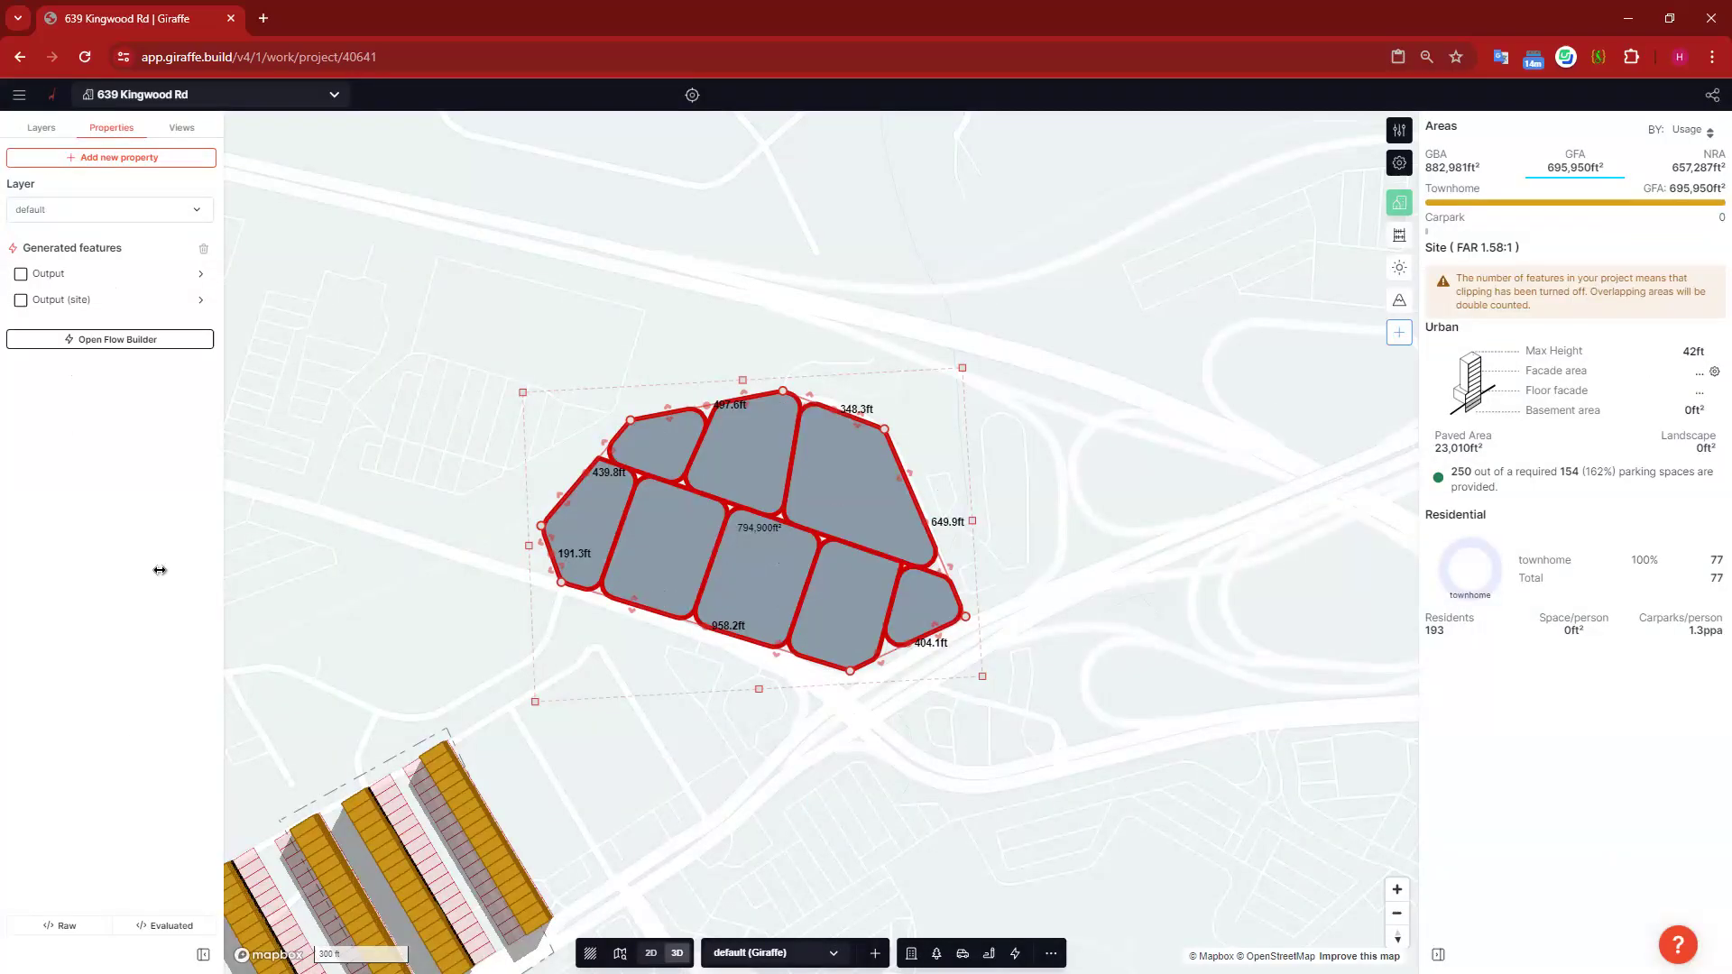
Step: Enlarge the subdivided plot by moving its northeastern, northern and northwestern corners outward
{"action": "left_click_drag", "start_coordinate": [886, 431], "coordinate": [943, 396]}
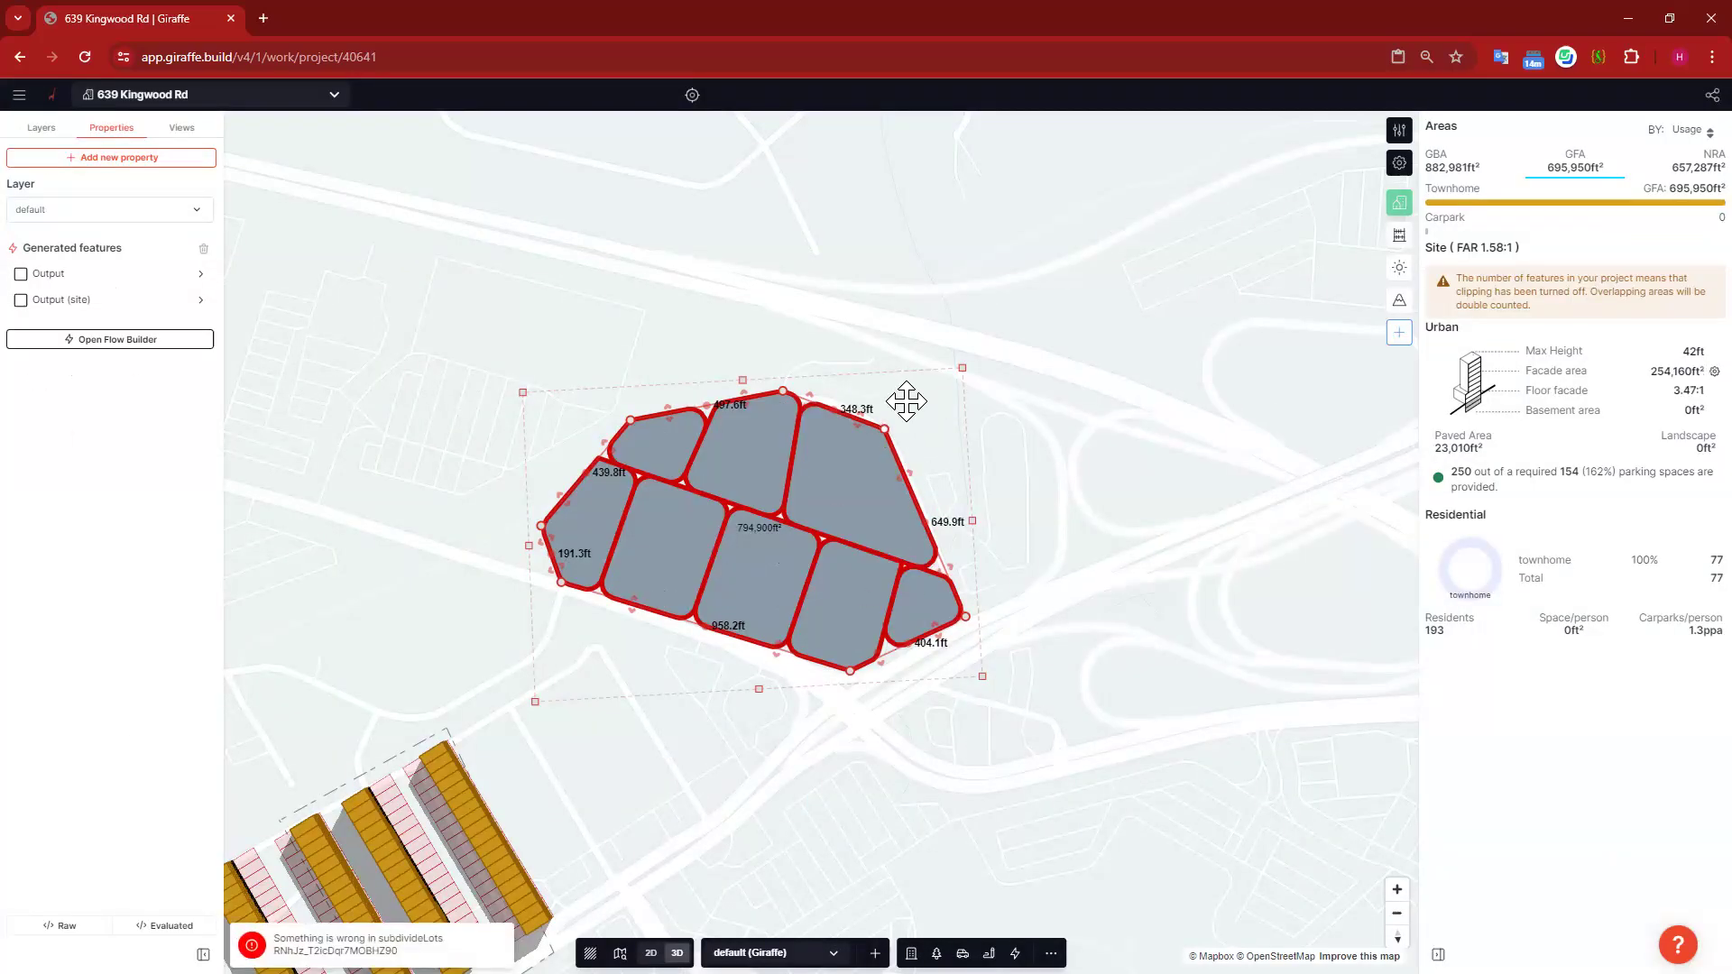
{"action": "left_click_drag", "start_coordinate": [784, 391], "coordinate": [758, 326]}
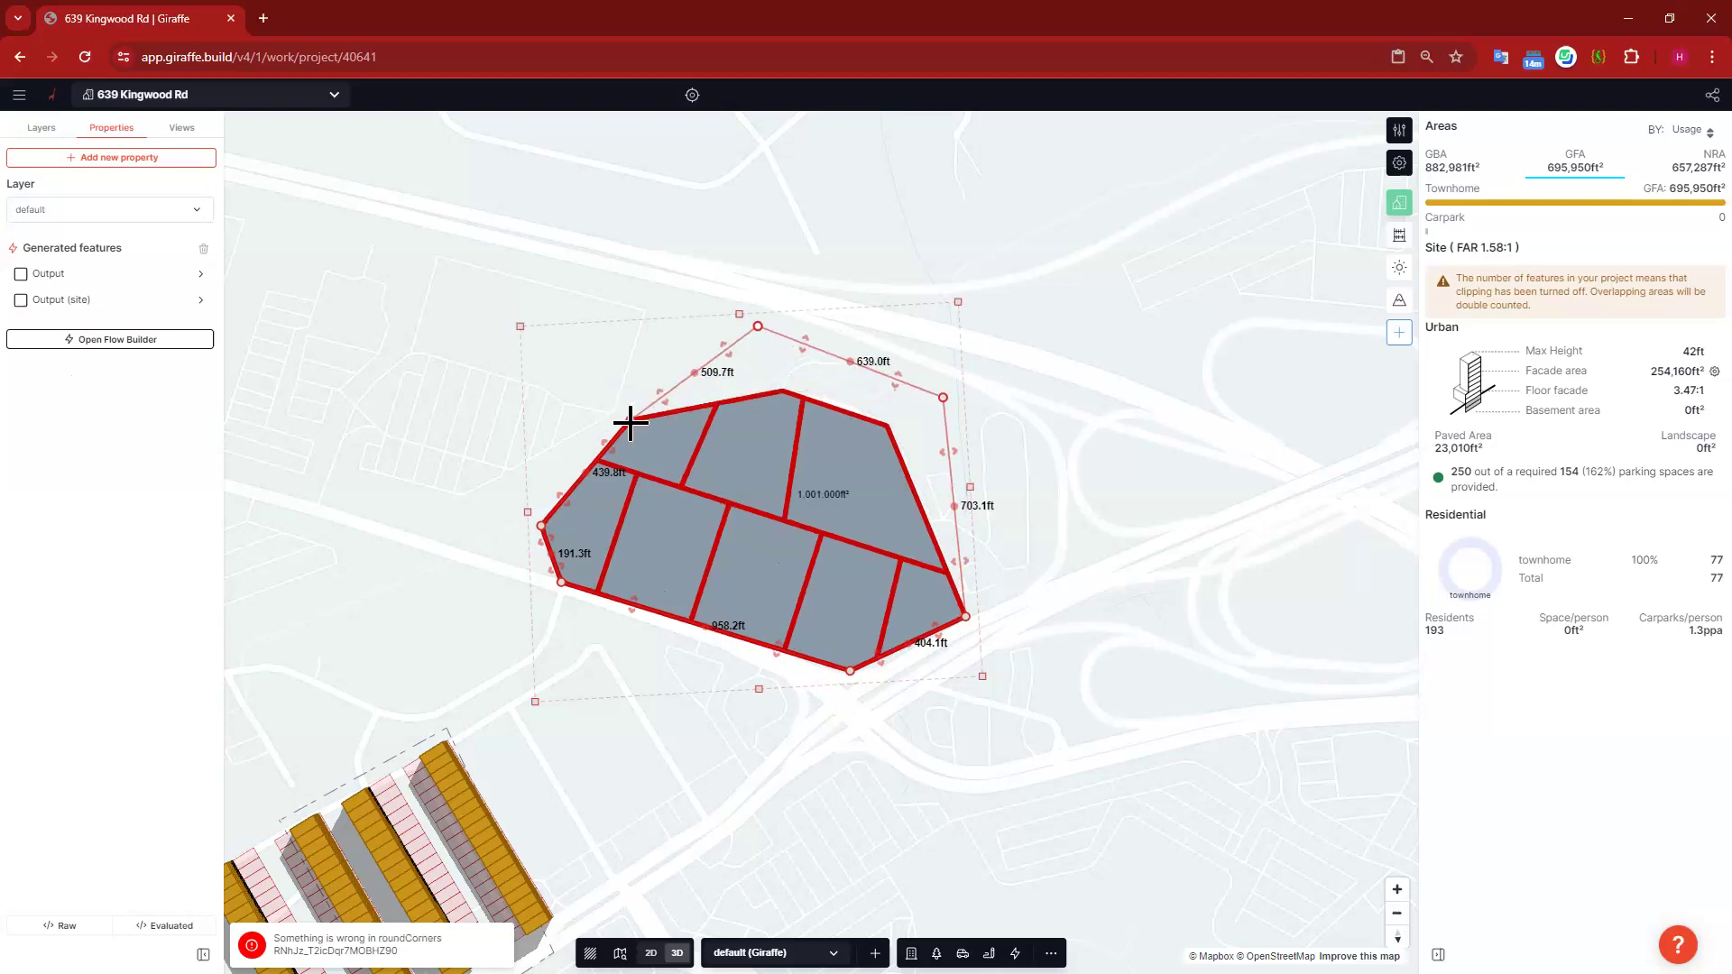
{"action": "left_click_drag", "start_coordinate": [630, 420], "coordinate": [548, 361]}
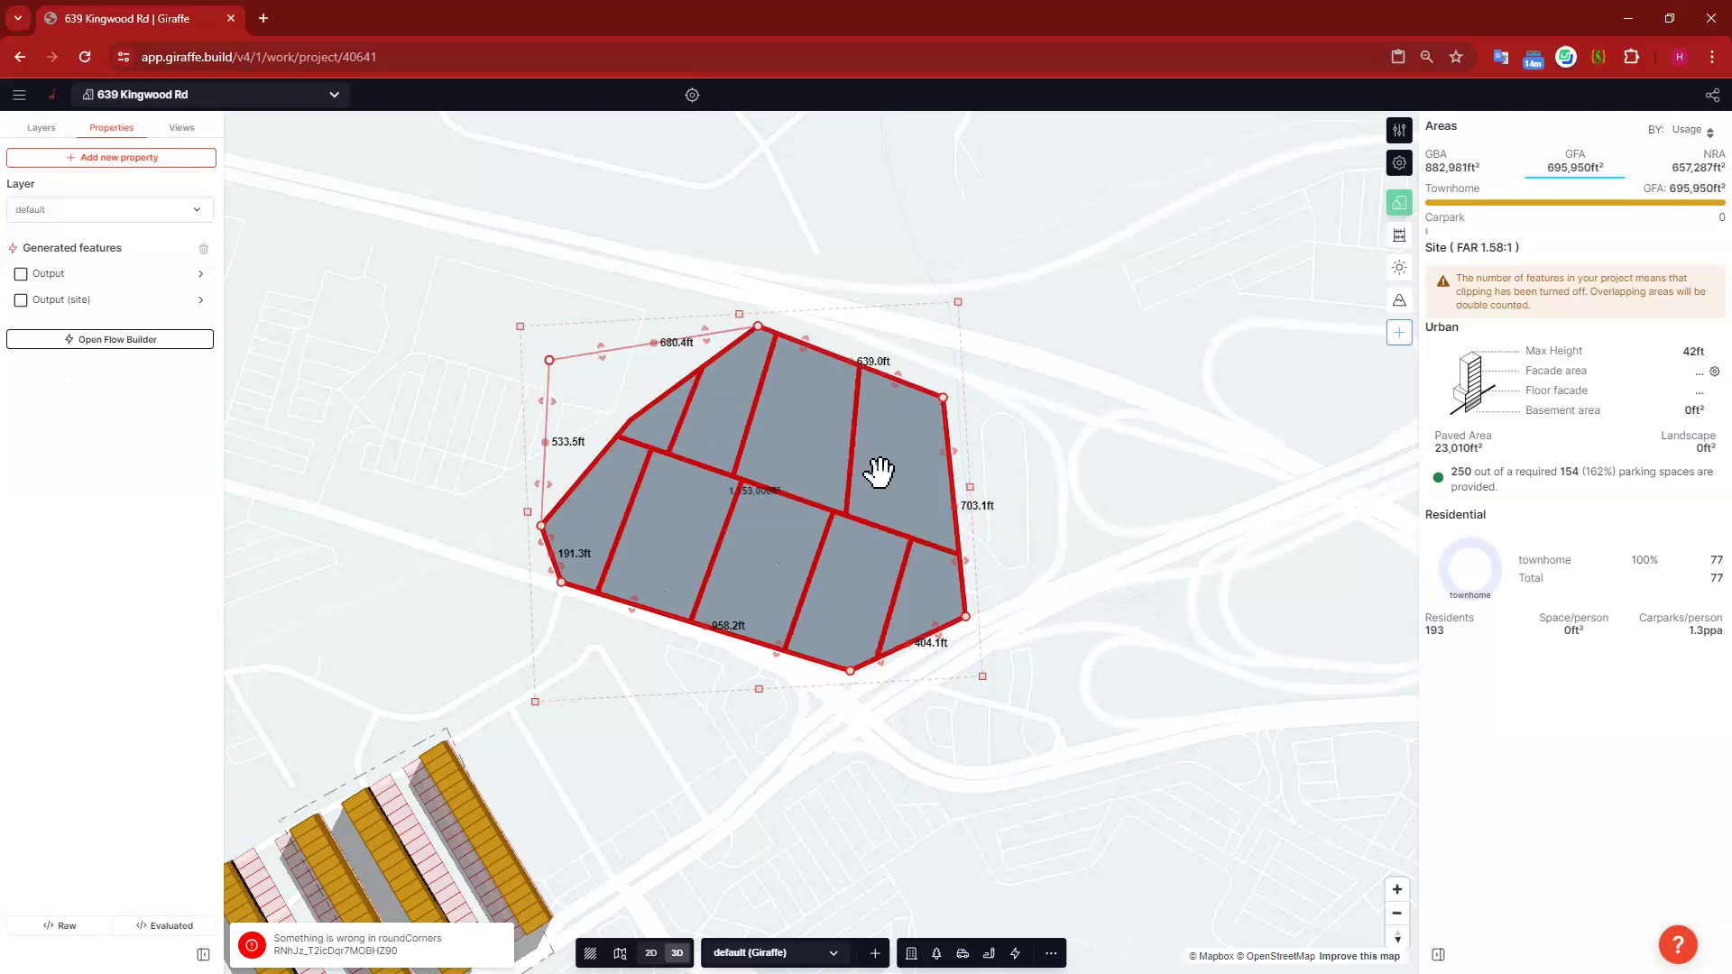
Step: Change the corner type of the Output (site) Round Corners transform to chamfer and deselect the plot
{"action": "left_click", "coordinate": [101, 338]}
{"action": "left_click", "coordinate": [129, 235]}
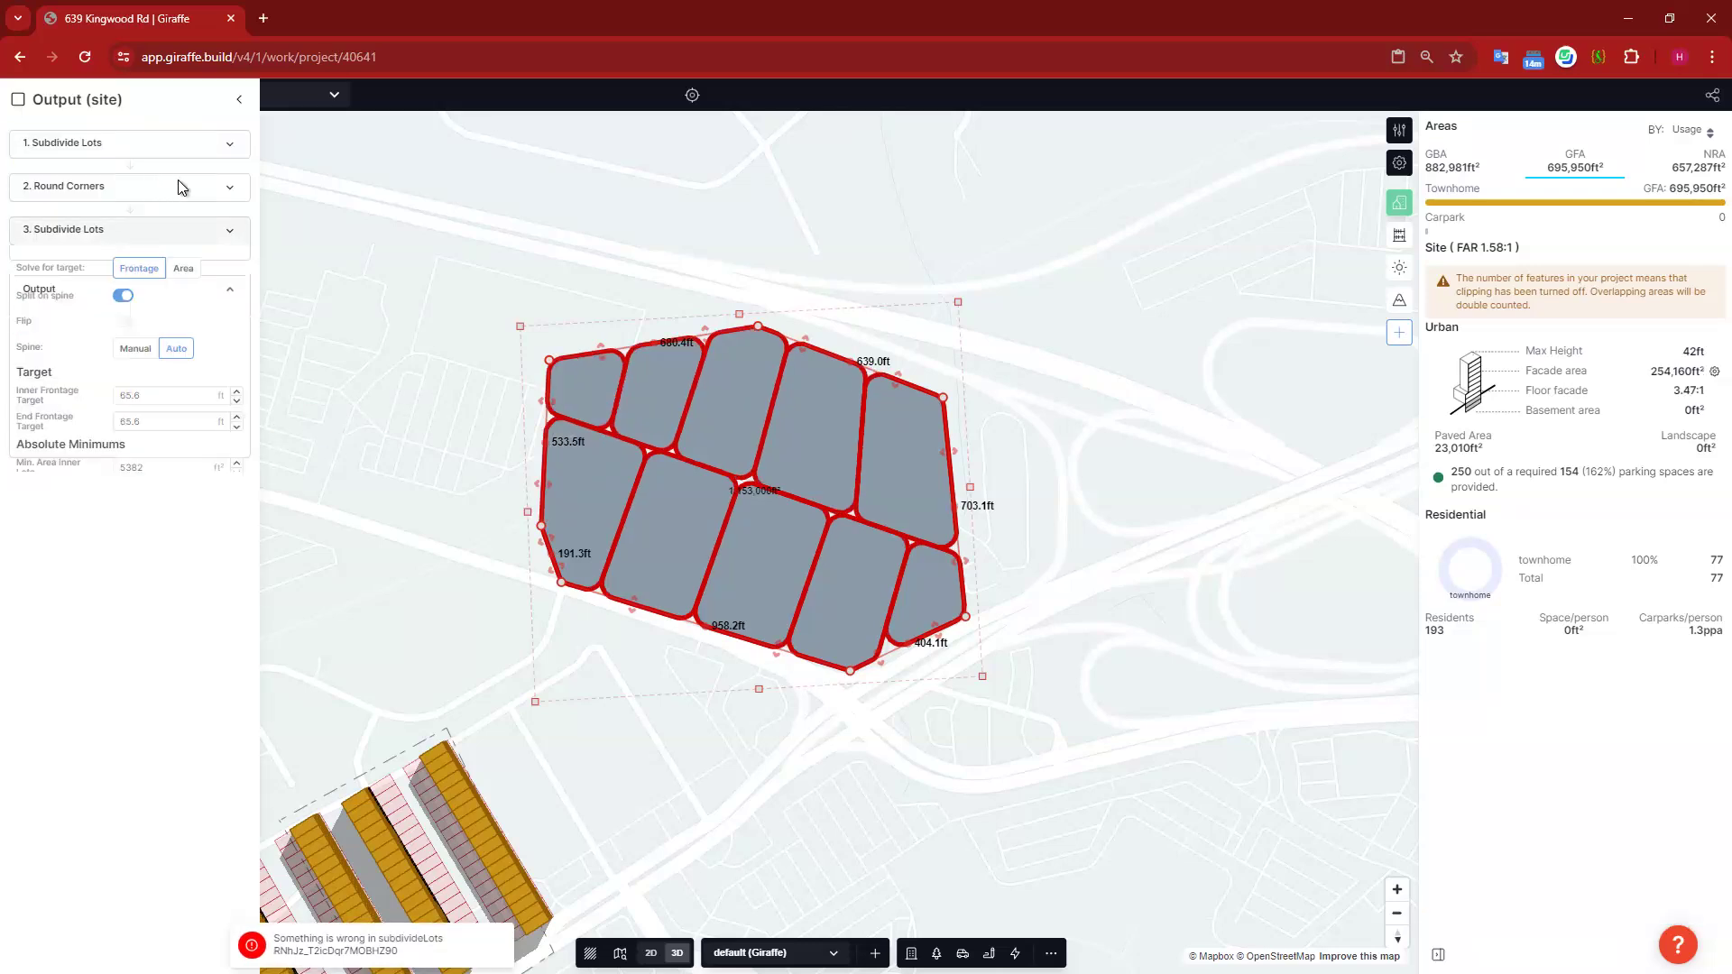
{"action": "left_click", "coordinate": [221, 191]}
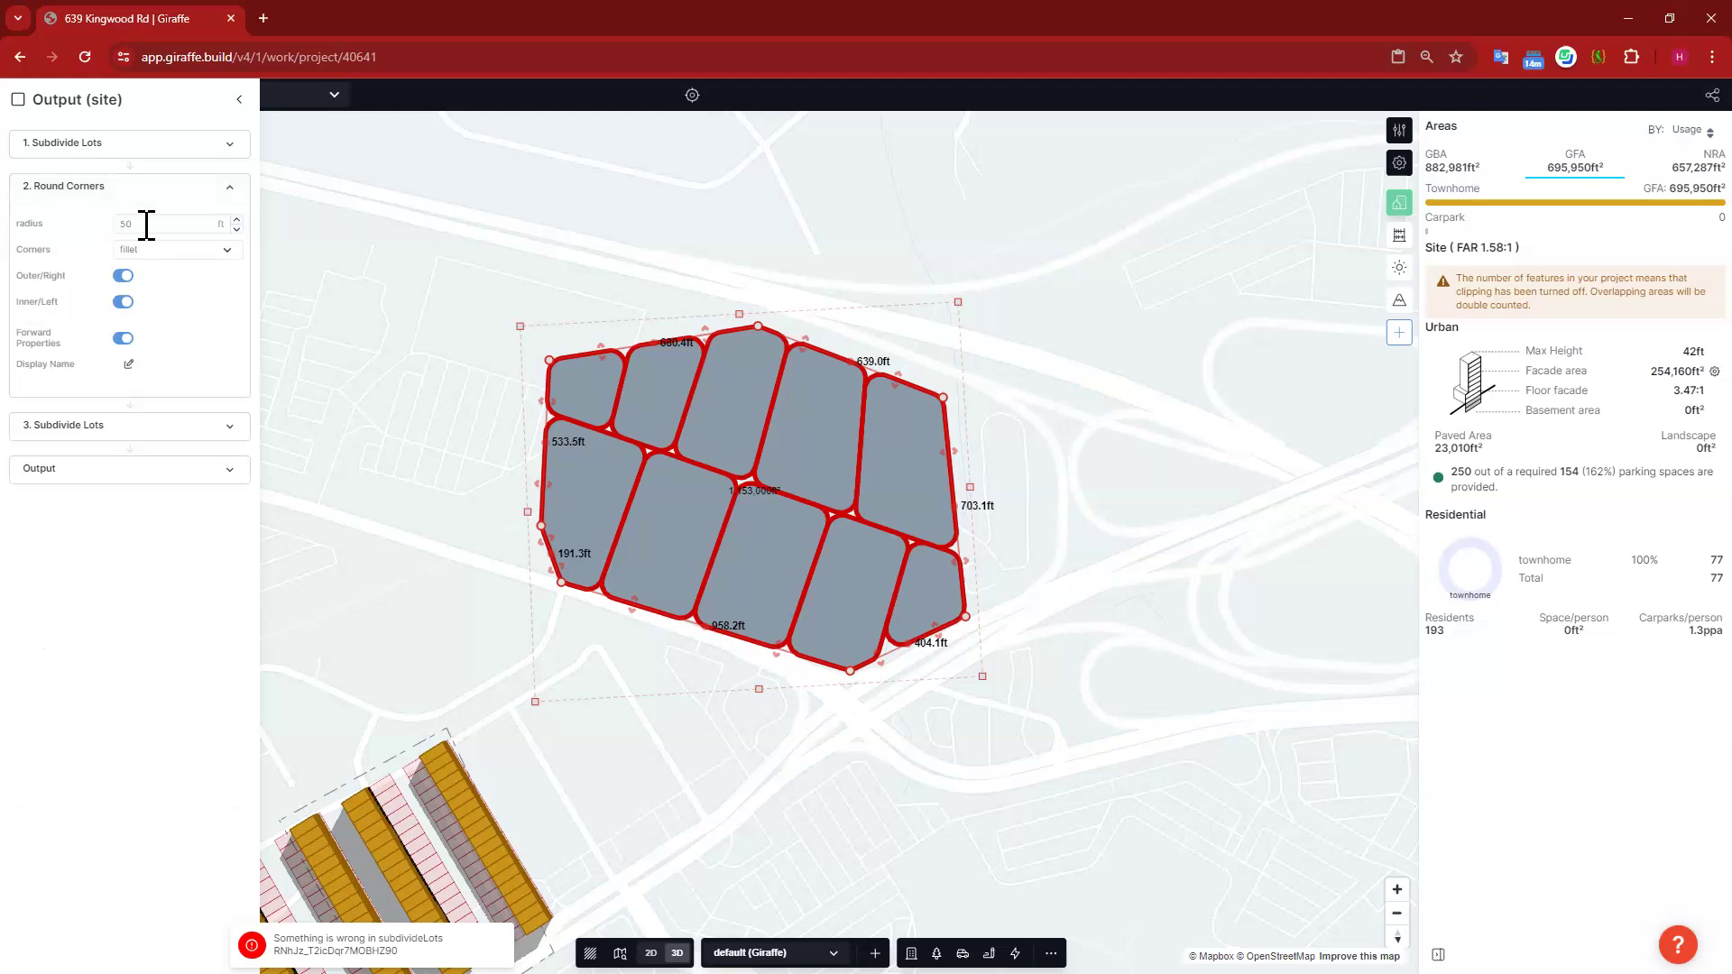
{"action": "left_click", "coordinate": [171, 249]}
{"action": "left_click", "coordinate": [170, 278]}
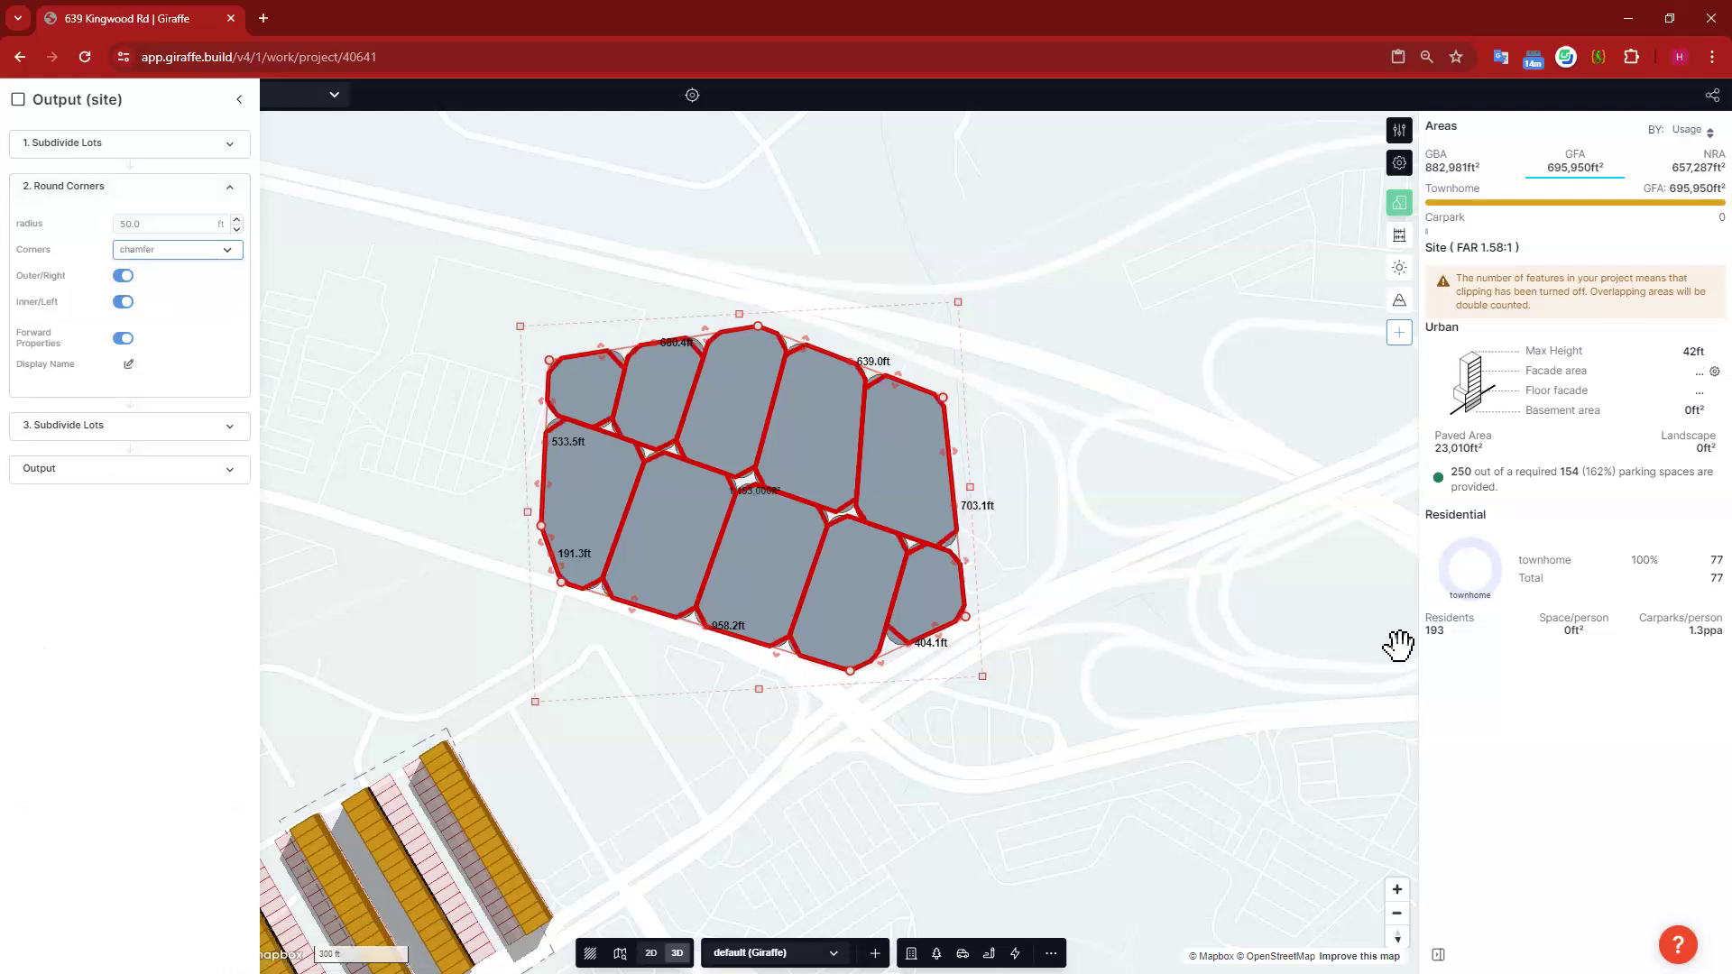
{"action": "key", "text": "Escape"}
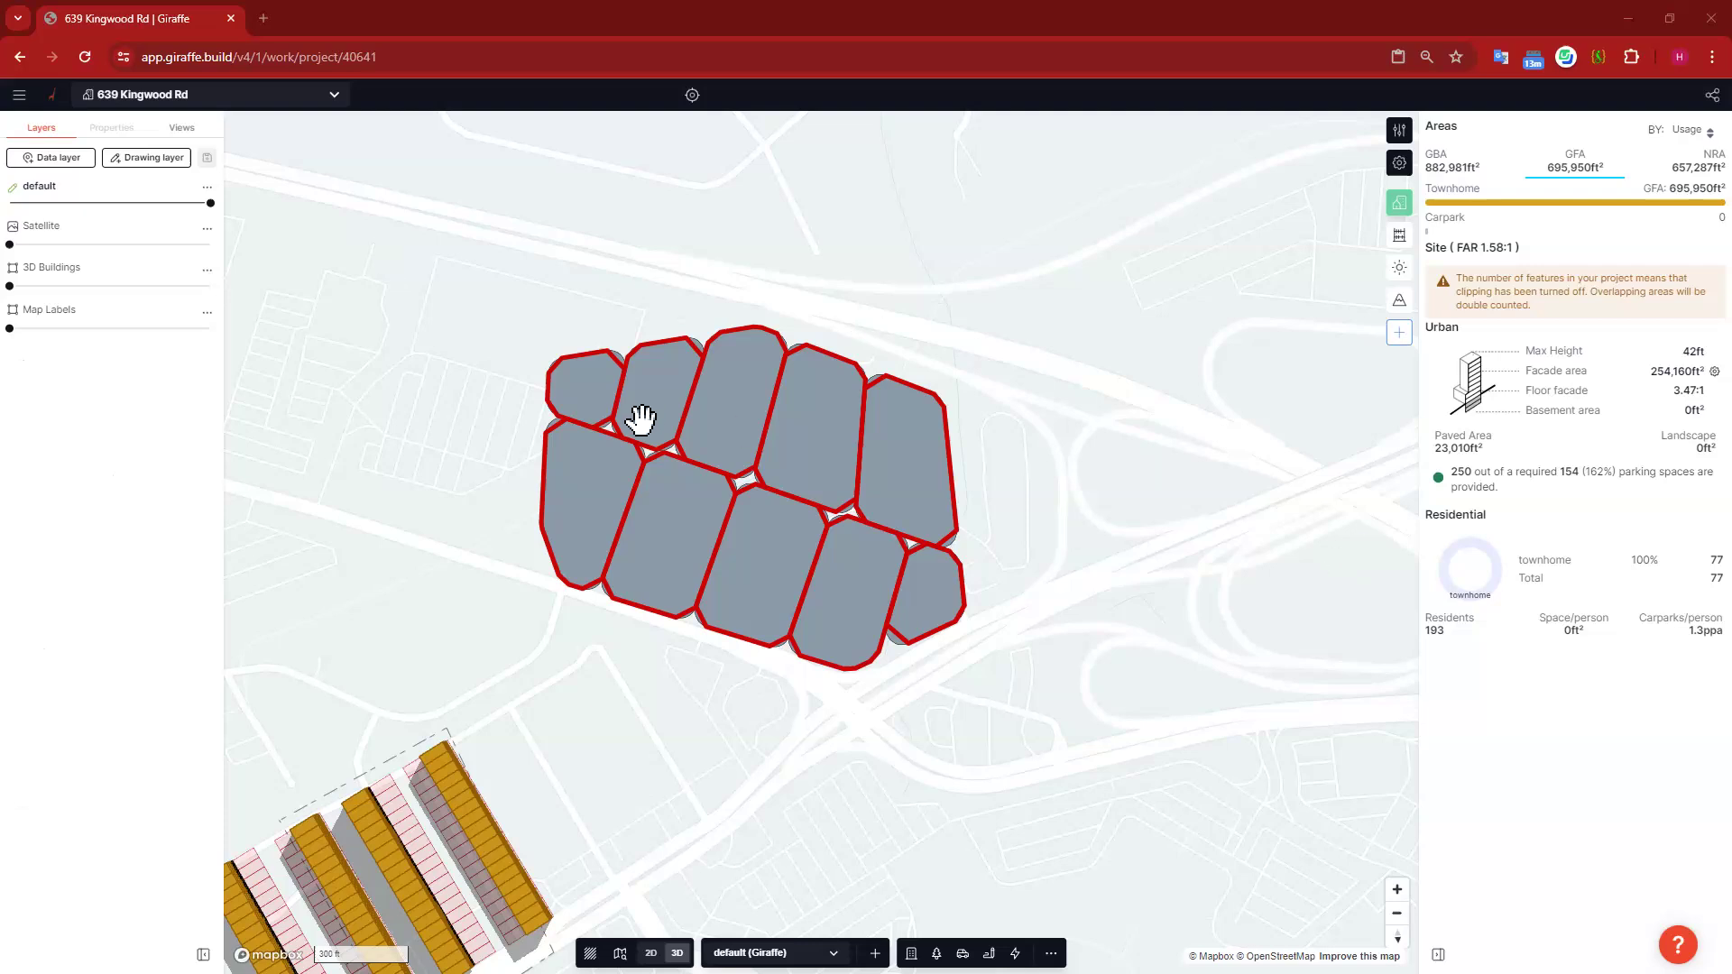
Step: Delete the subdivided plot with its generated lots
{"action": "left_click", "coordinate": [754, 522]}
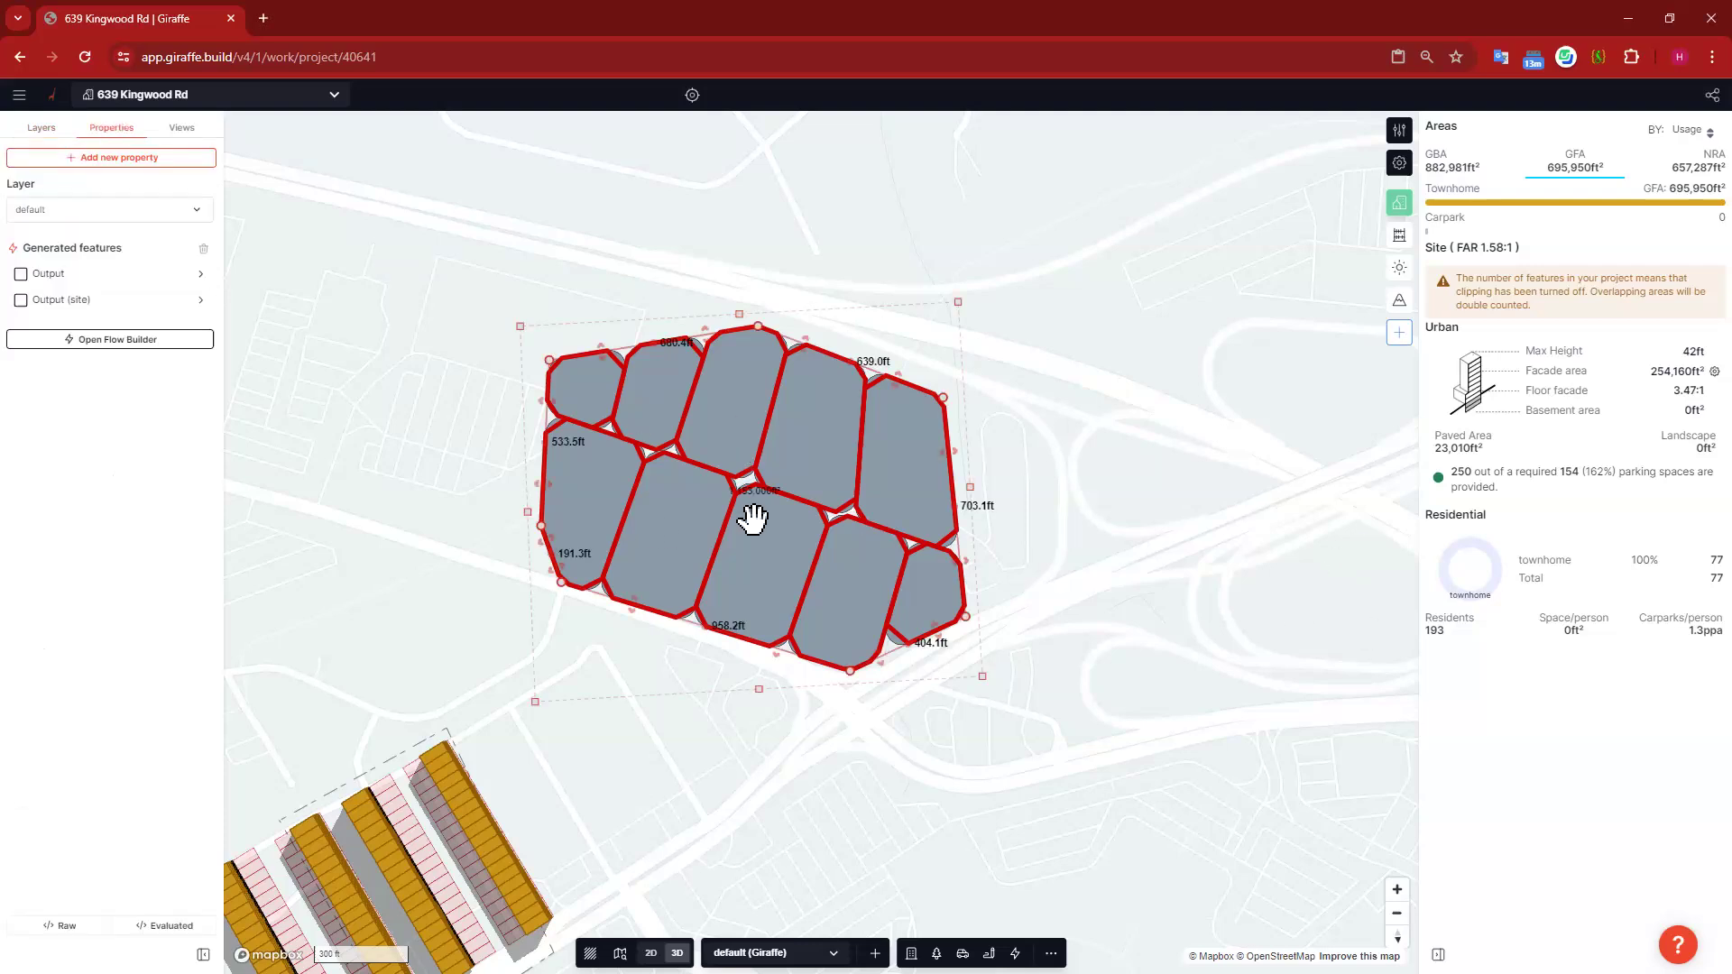
{"action": "key", "text": "Delete"}
Step: Draw a rectangular plot about 364.5 by 308.5 ft in the western part of the large empty block south of the highway
{"action": "left_click_drag", "start_coordinate": [794, 612], "coordinate": [929, 743]}
{"action": "right_click_drag", "start_coordinate": [929, 743], "coordinate": [943, 731]}
{"action": "left_click_drag", "start_coordinate": [731, 599], "coordinate": [821, 539]}
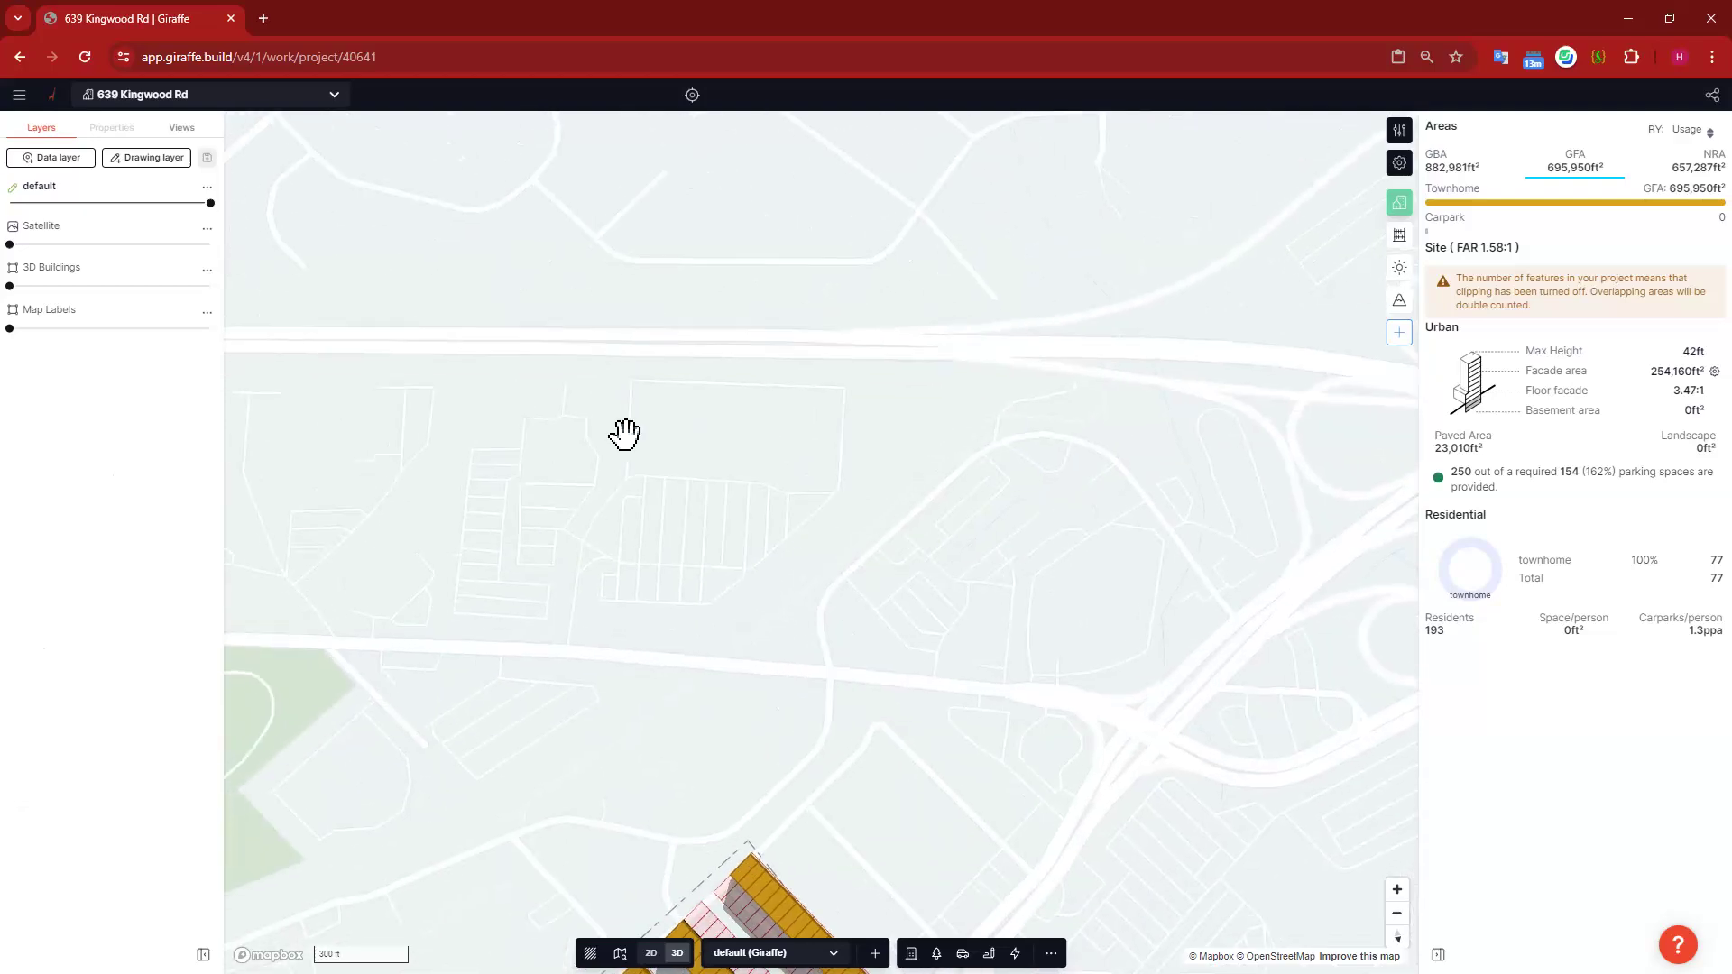
{"action": "scroll", "coordinate": [664, 391], "scroll_direction": "up", "scroll_amount": 5}
{"action": "left_click_drag", "start_coordinate": [724, 402], "coordinate": [746, 402]}
{"action": "left_click_drag", "start_coordinate": [695, 503], "coordinate": [697, 498]}
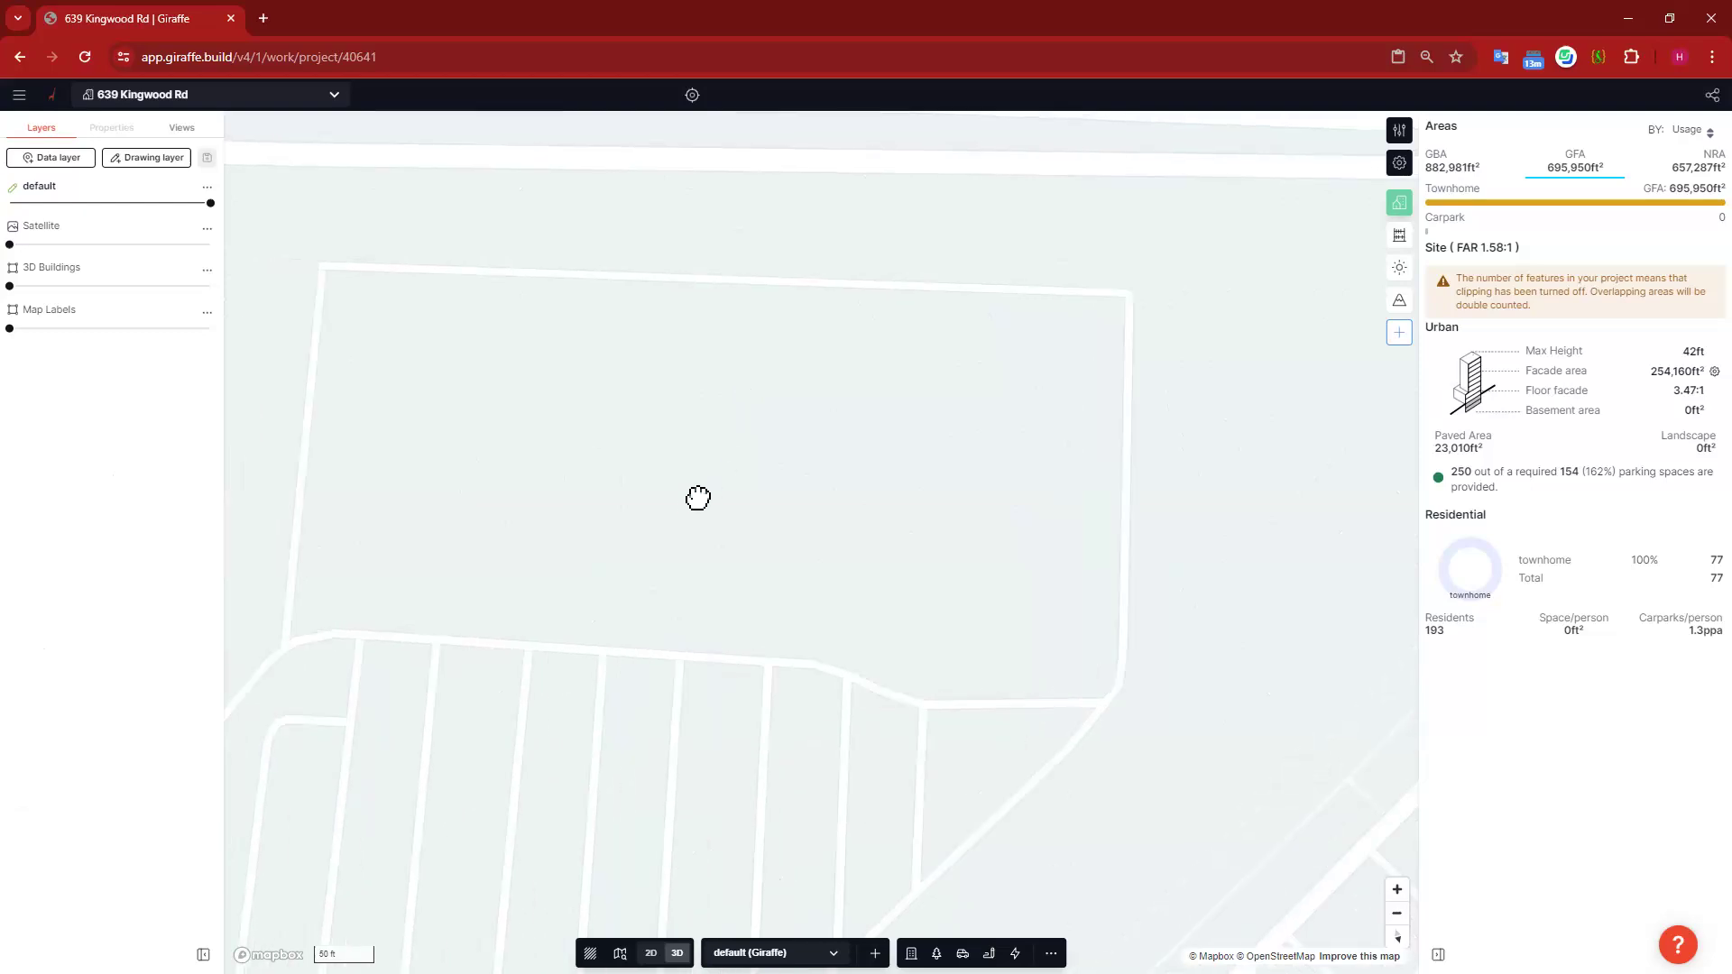
{"action": "scroll", "coordinate": [699, 498], "scroll_direction": "down", "scroll_amount": 2}
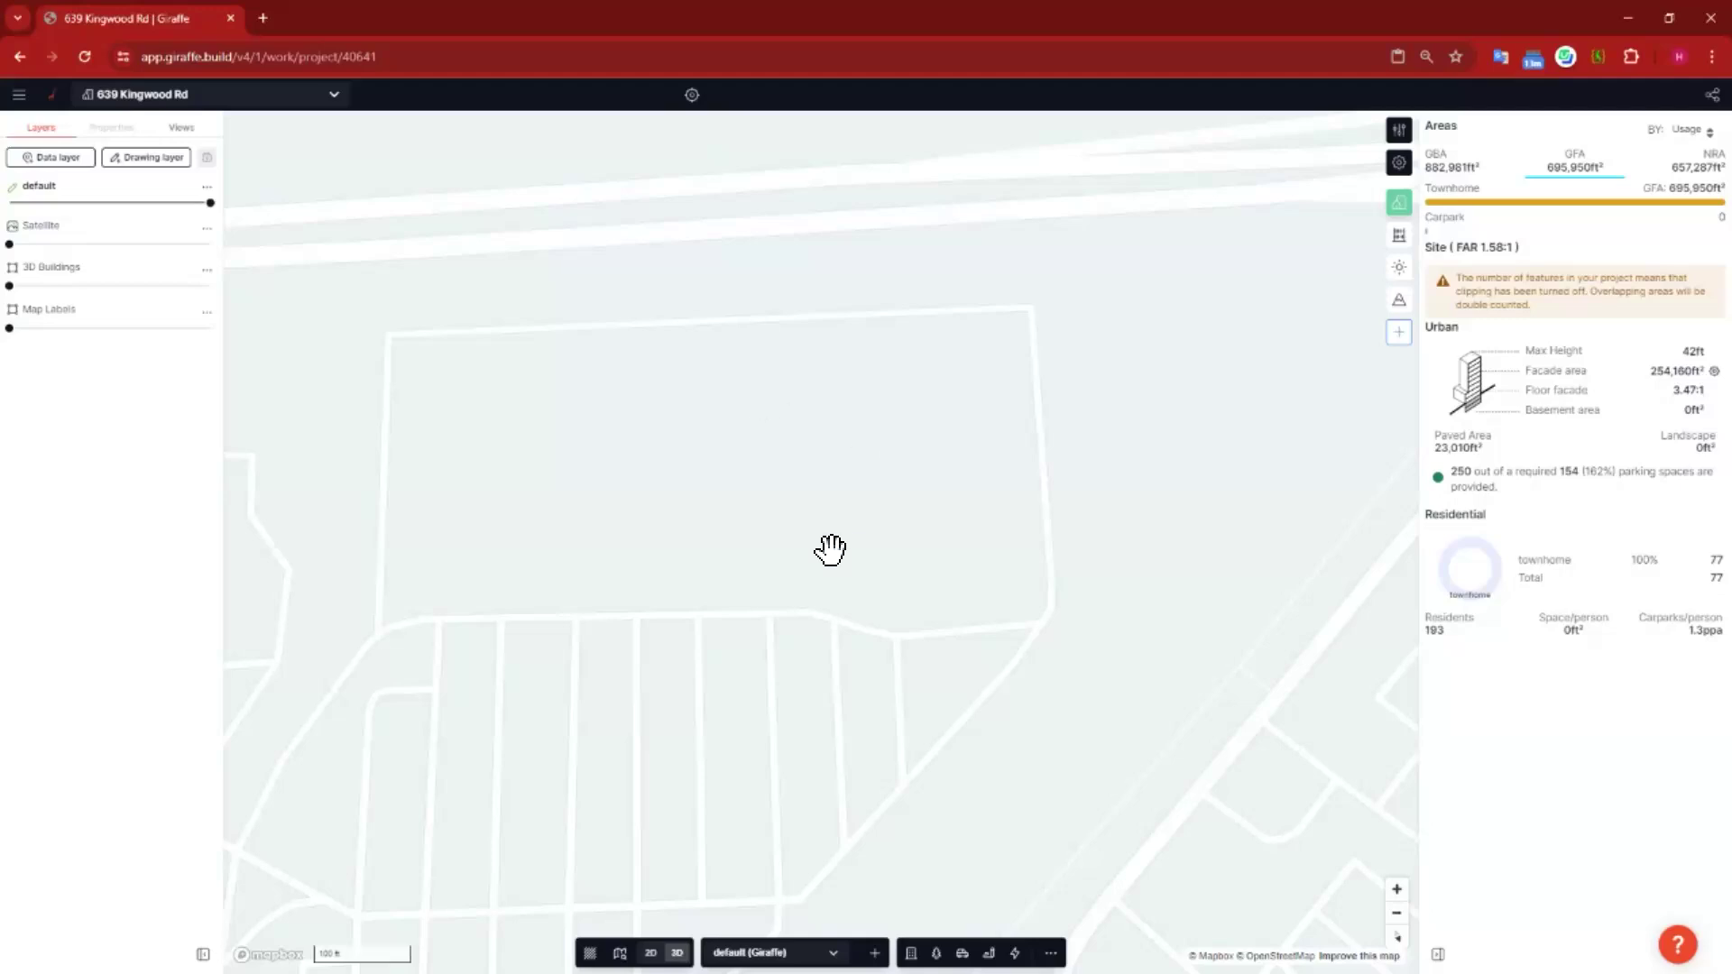
{"action": "key", "text": "r"}
{"action": "left_click", "coordinate": [400, 340]}
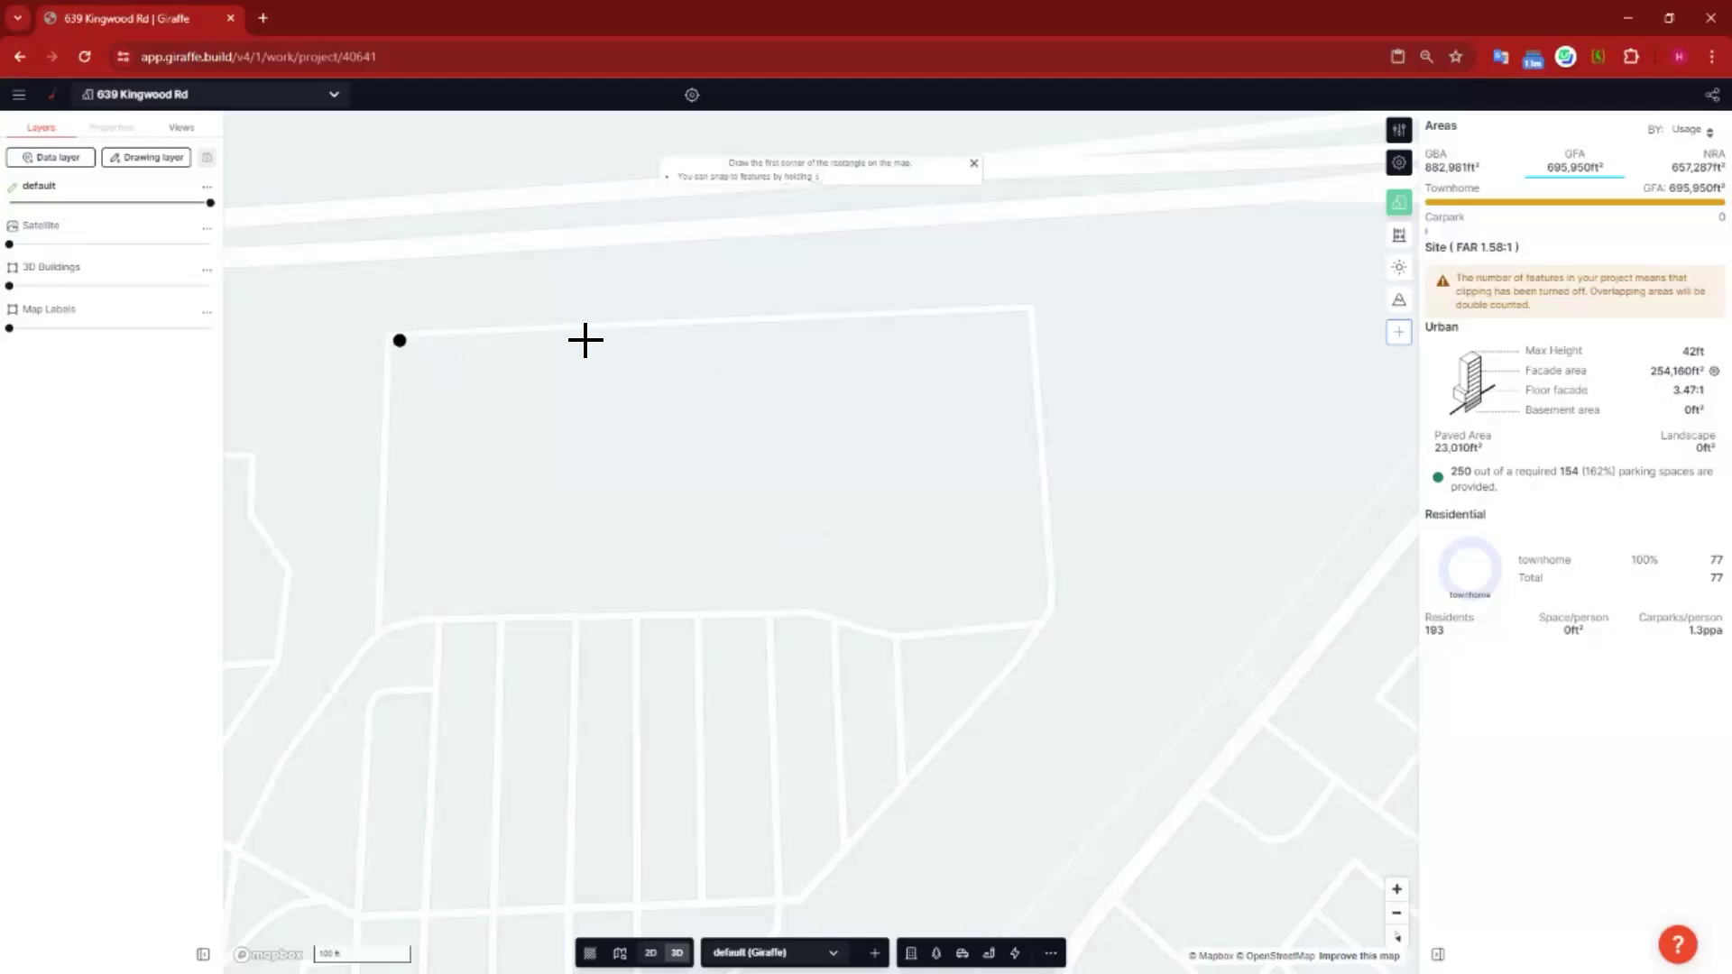
{"action": "left_click", "coordinate": [733, 328]}
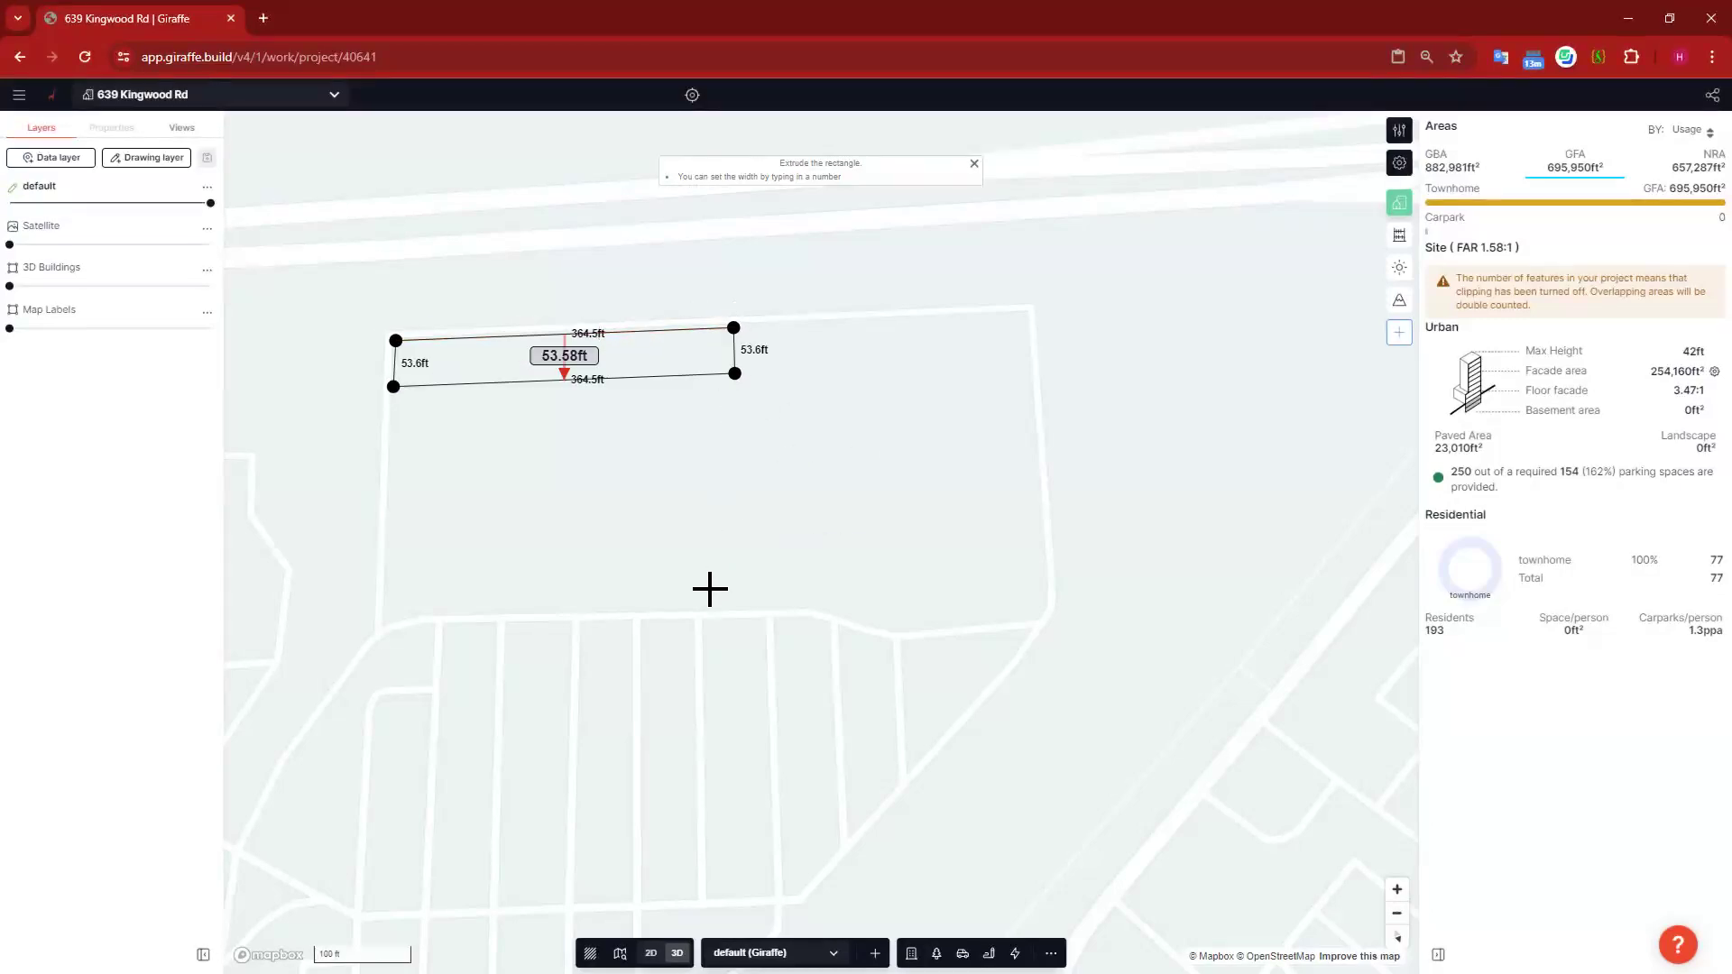
{"action": "left_click", "coordinate": [717, 621]}
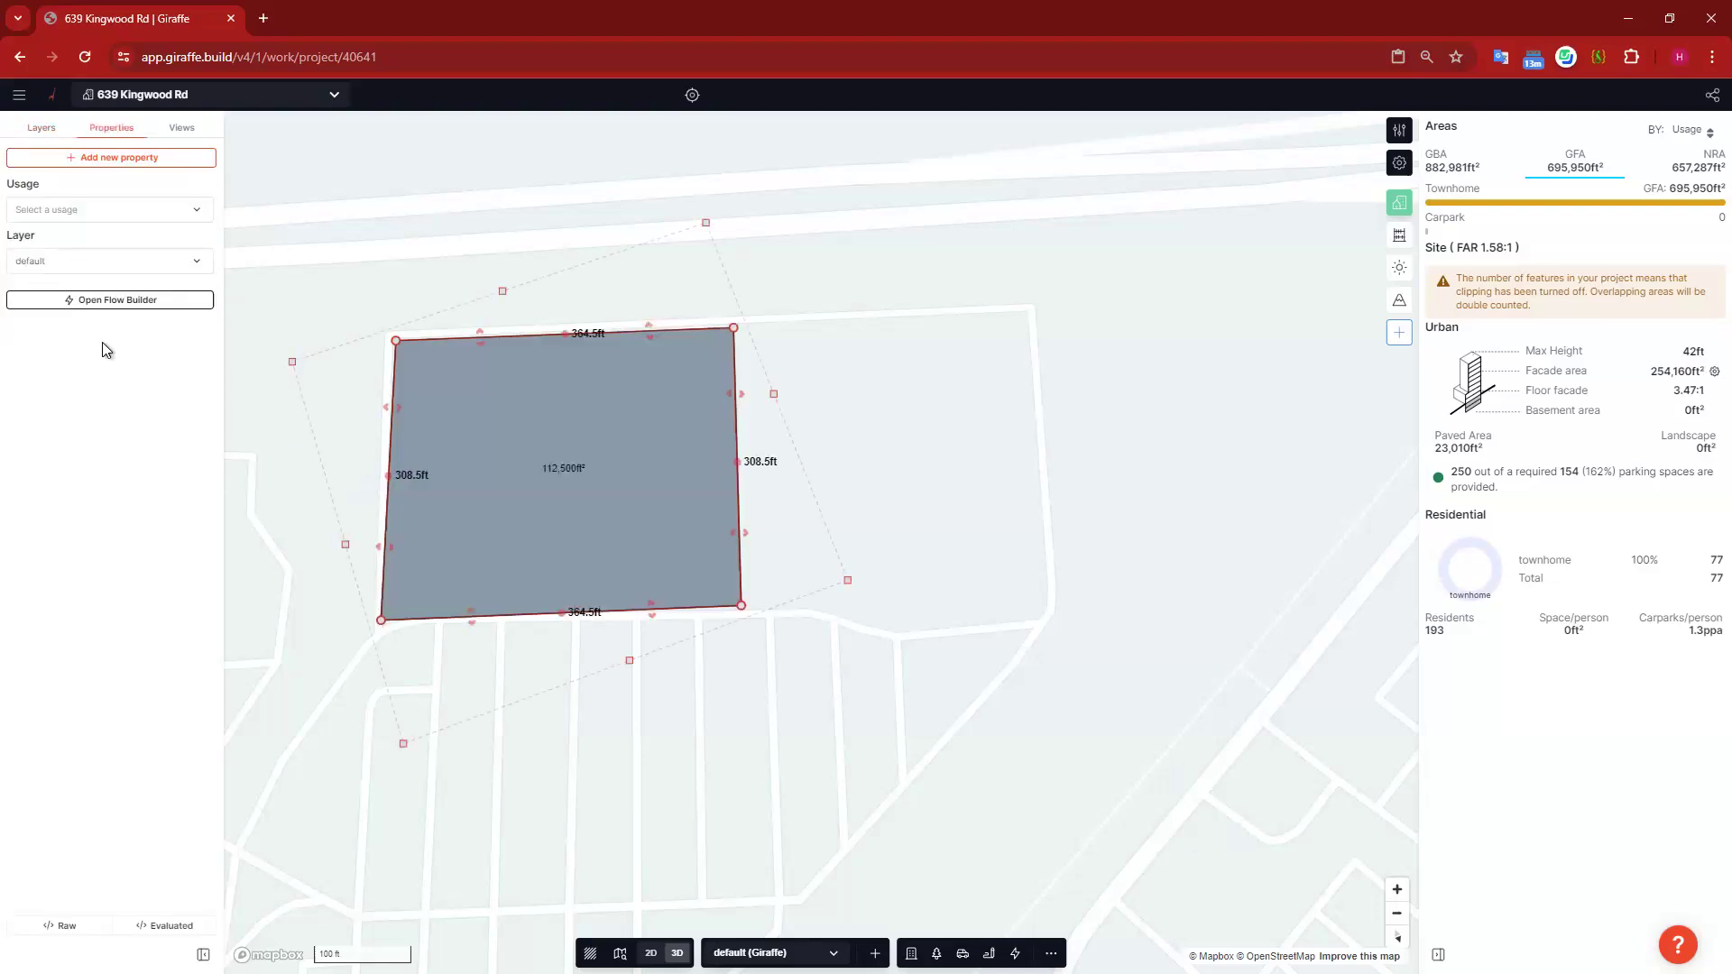
Step: Apply the Shrink quick transformation to the new plot in the Flow Builder
{"action": "left_click", "coordinate": [111, 303]}
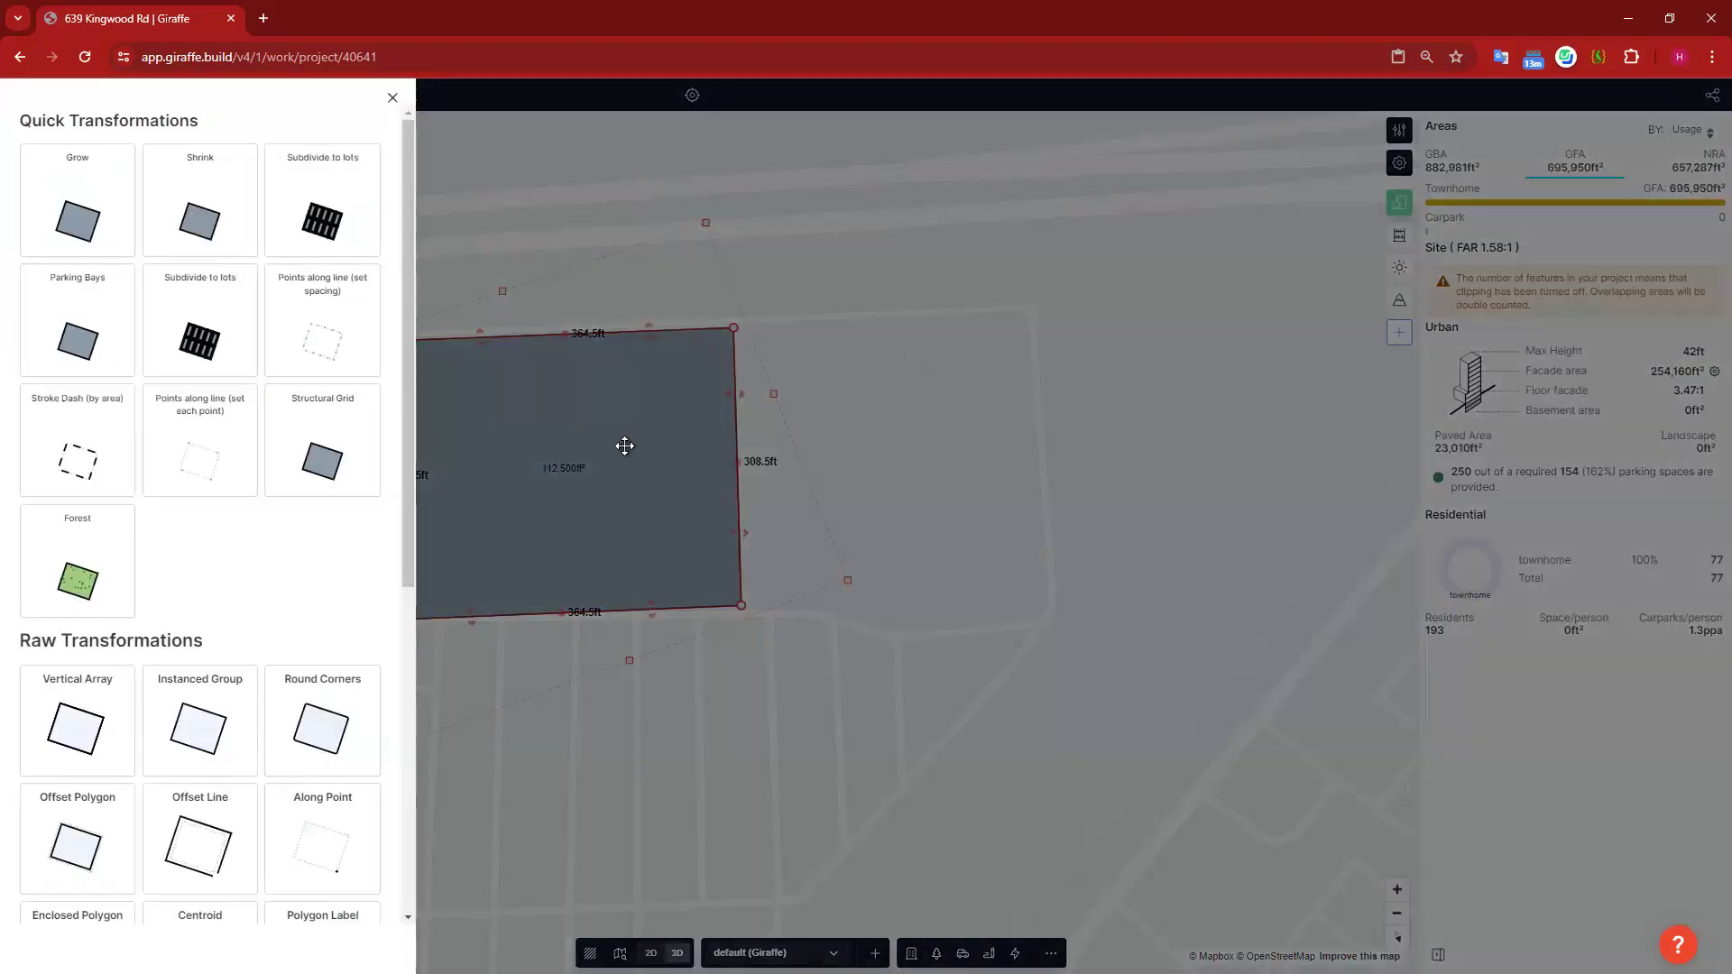
{"action": "left_click", "coordinate": [526, 403]}
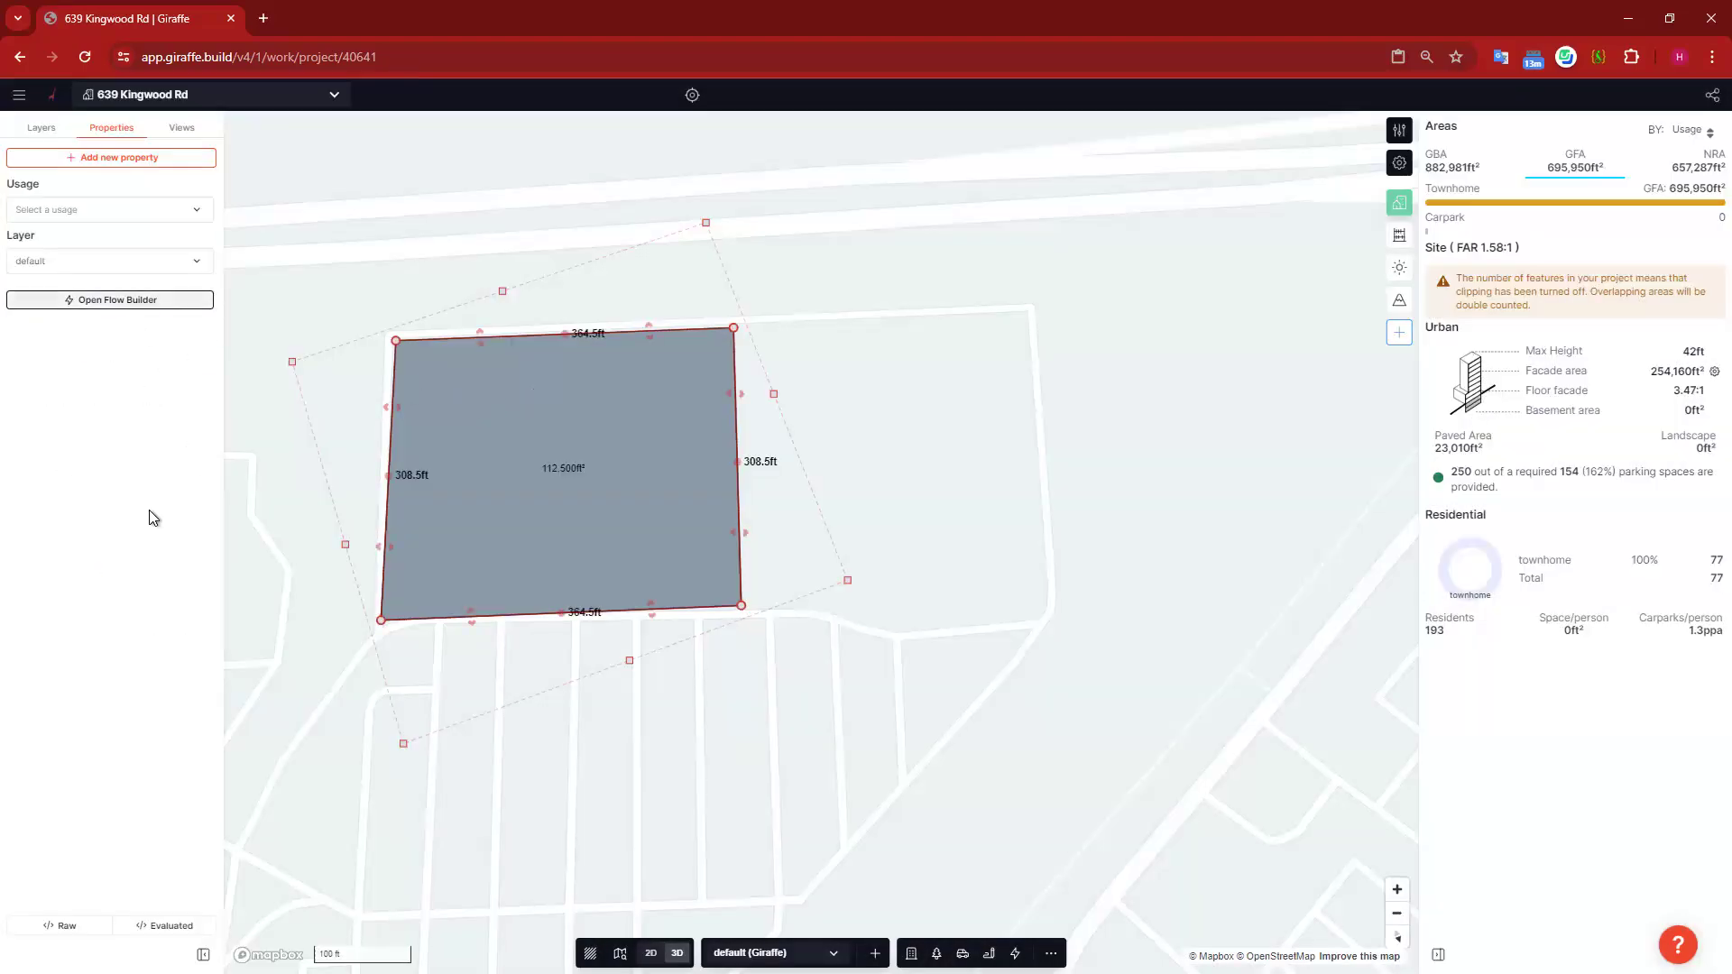
{"action": "left_click", "coordinate": [90, 299]}
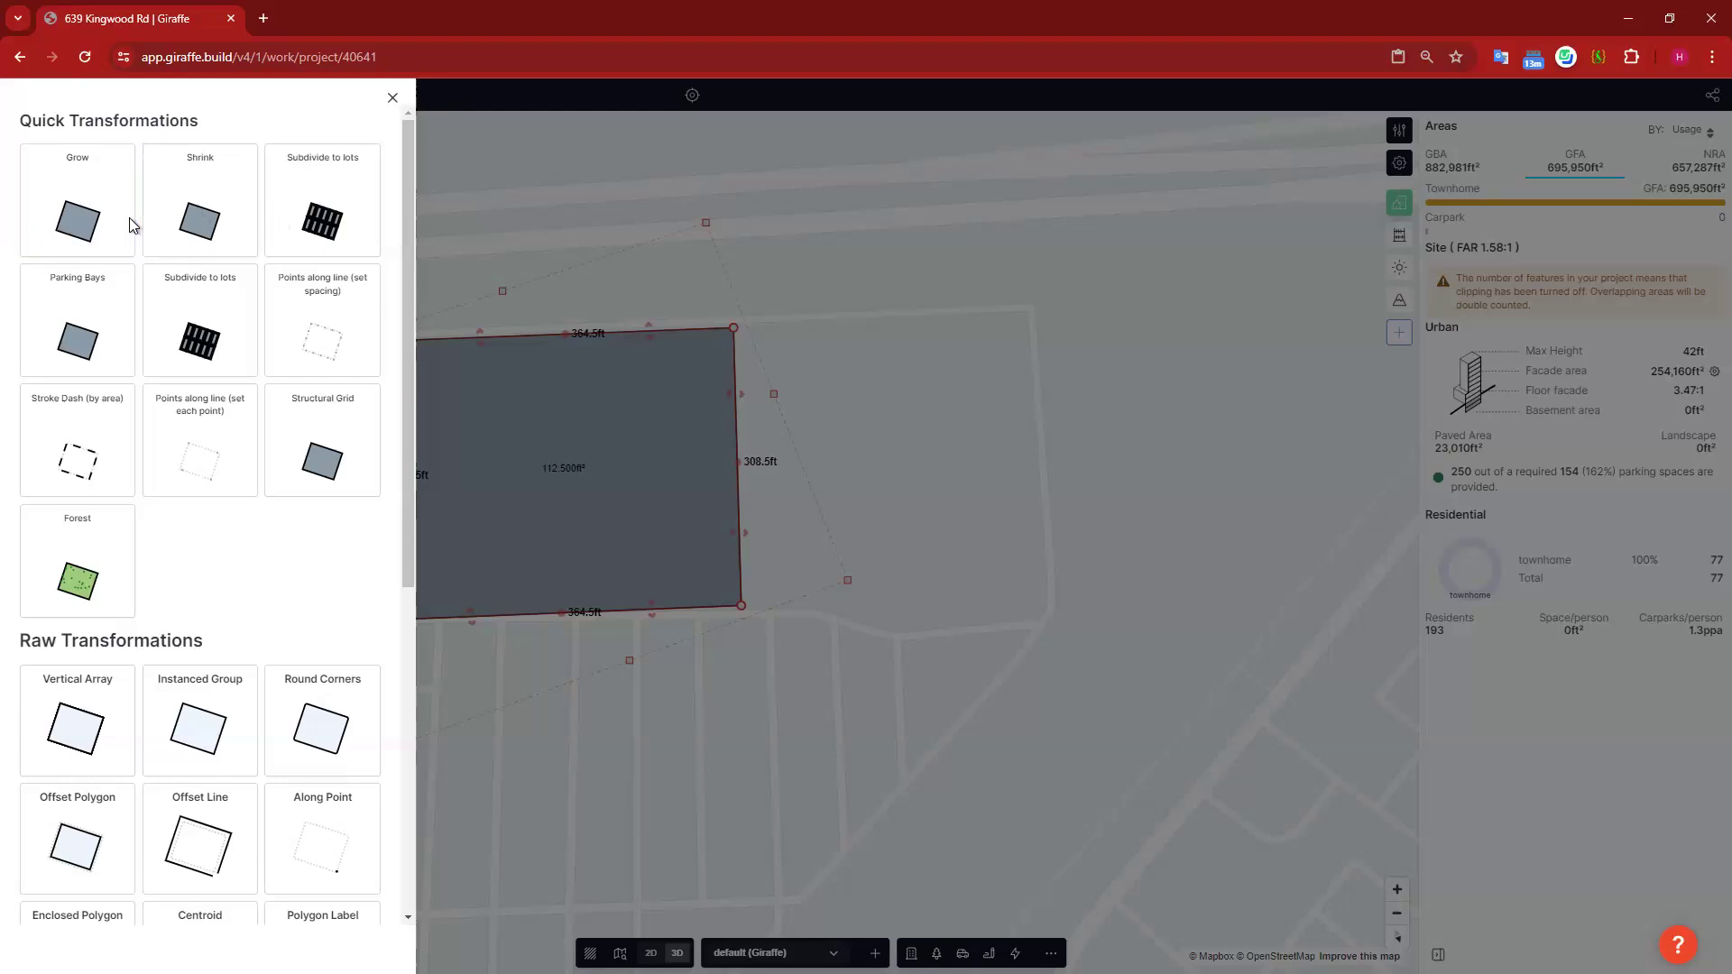
{"action": "left_click", "coordinate": [437, 301]}
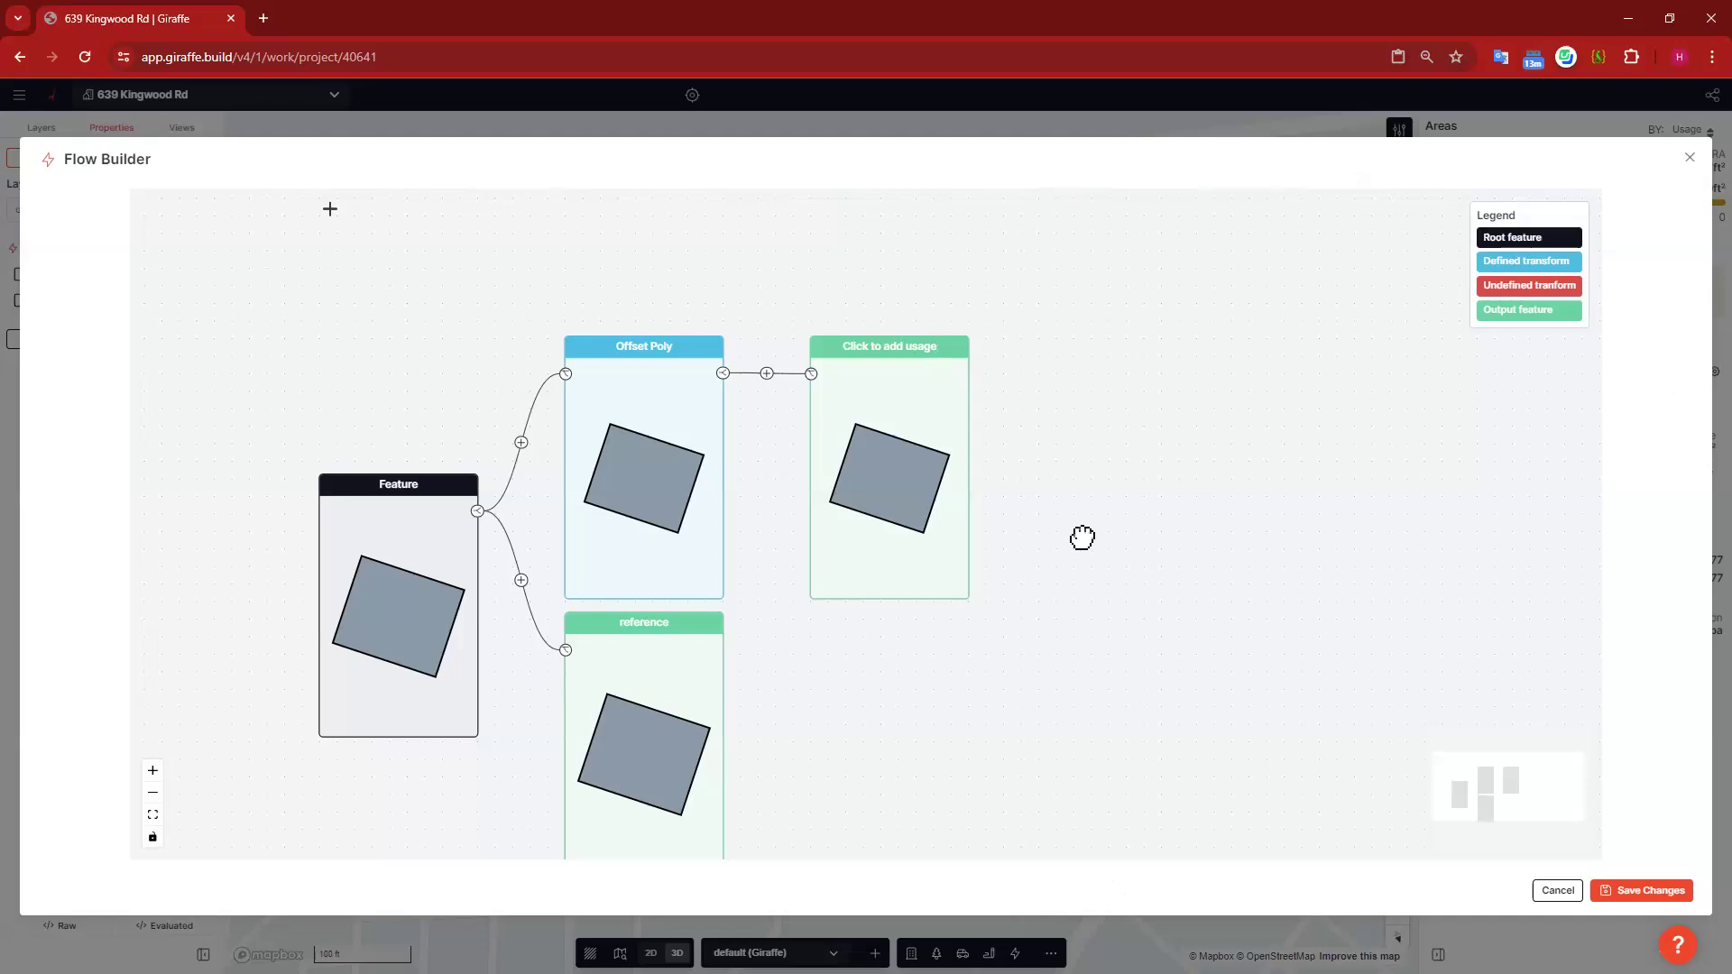
{"action": "left_click_drag", "start_coordinate": [1084, 540], "coordinate": [1004, 408]}
Step: Set the reference output's usage to Commercial with a fill opacity of 1 and save the flow
{"action": "left_click", "coordinate": [581, 554]}
{"action": "left_click", "coordinate": [111, 261]}
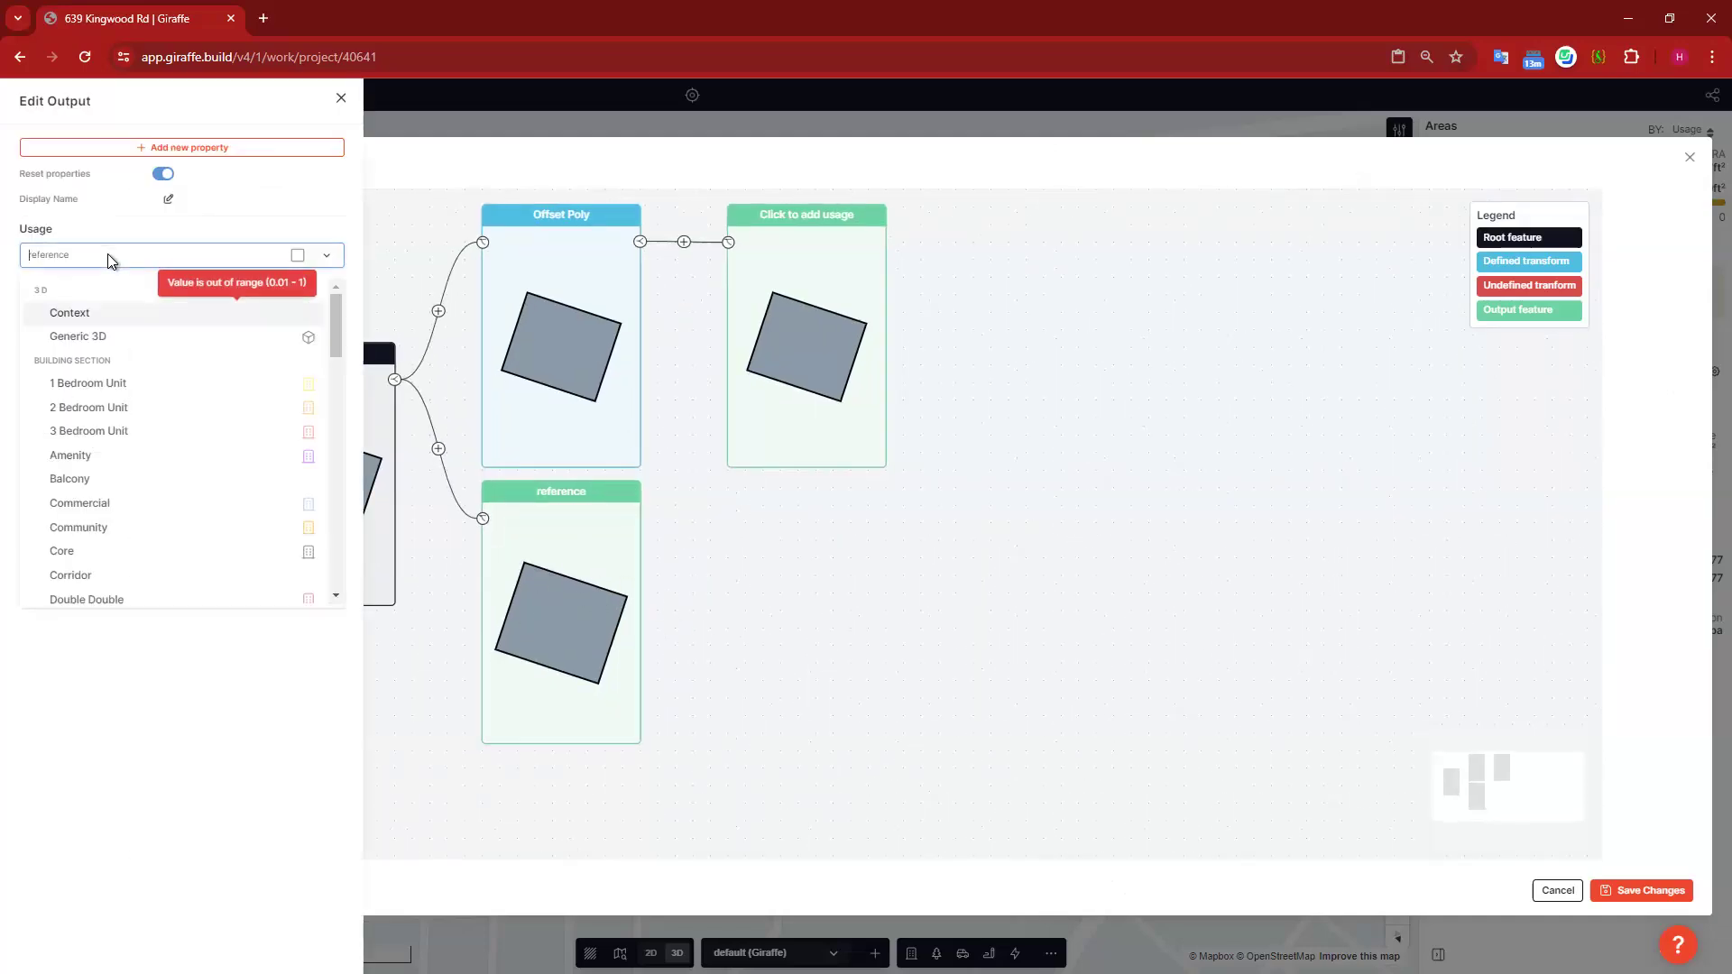
{"action": "type", "text": "comm"}
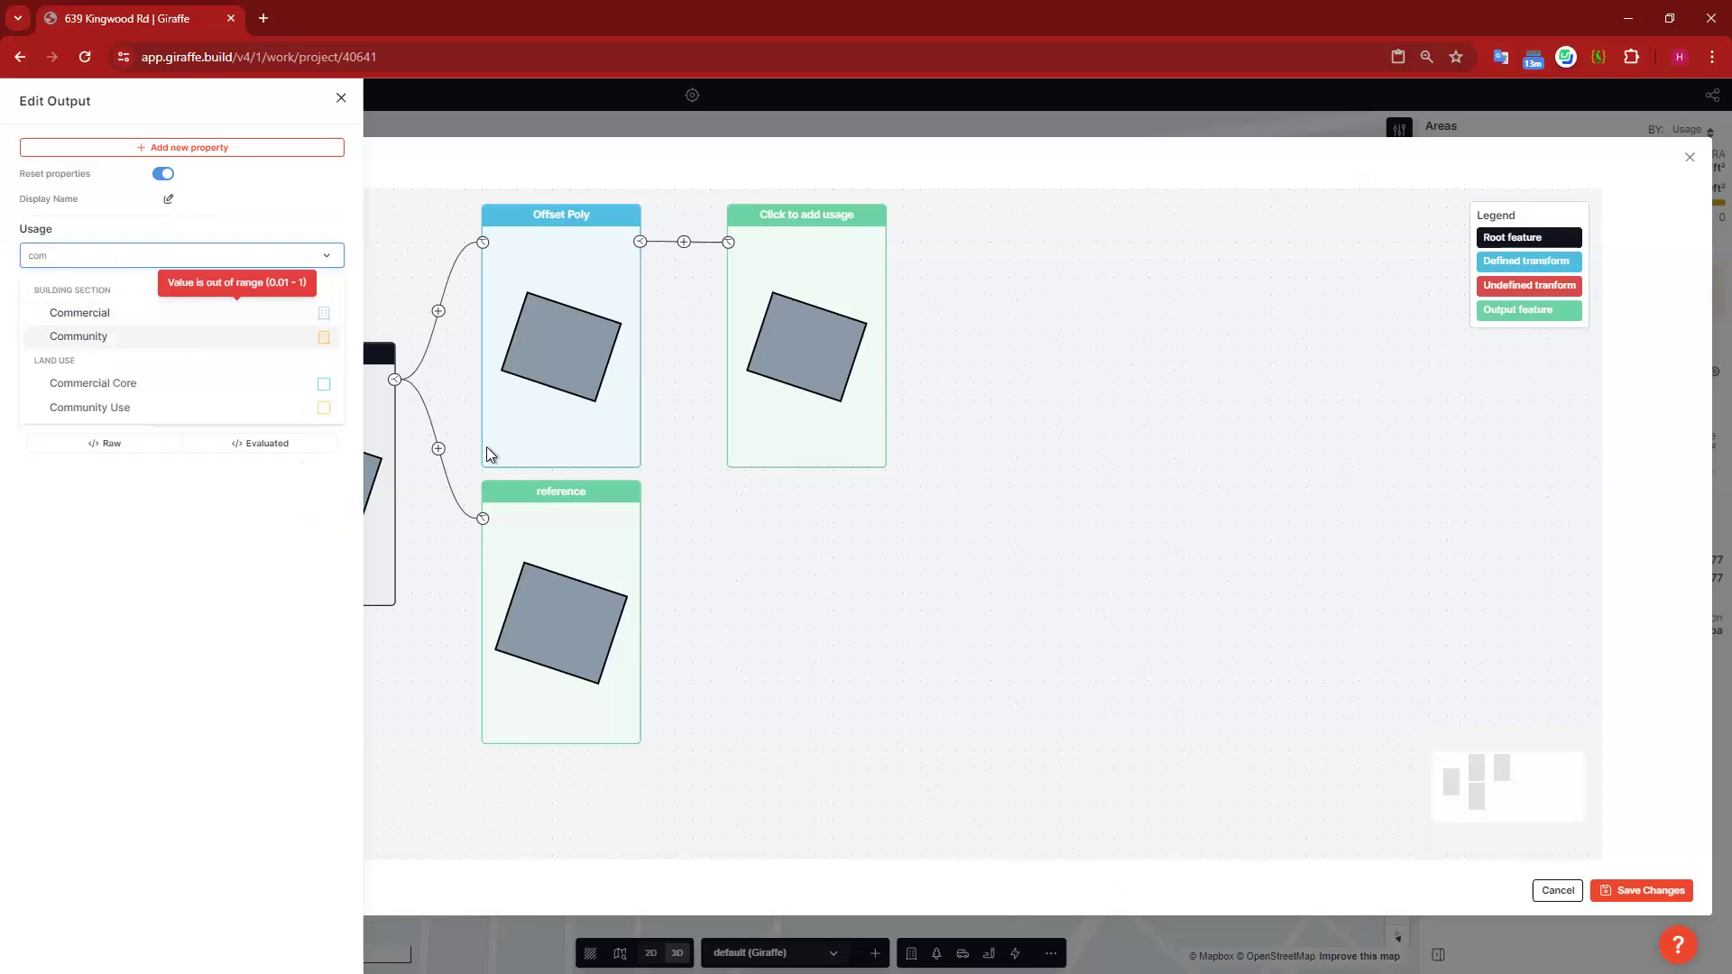
{"action": "left_click", "coordinate": [136, 316]}
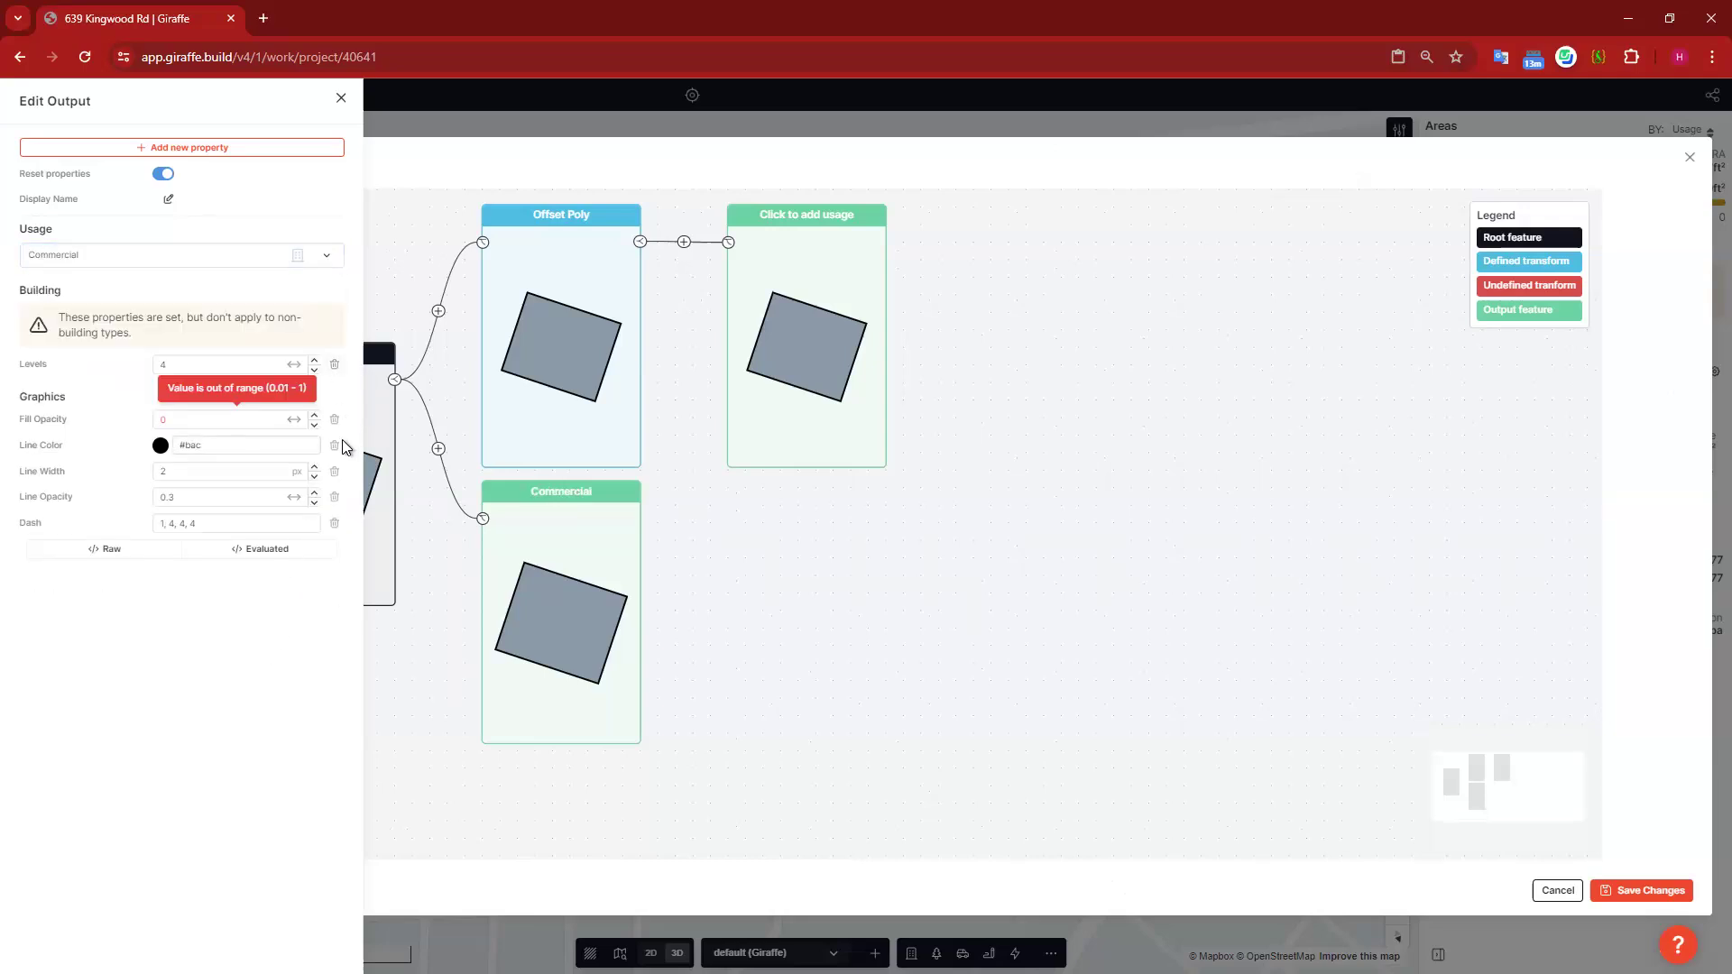
{"action": "left_click_drag", "start_coordinate": [210, 424], "coordinate": [106, 421]}
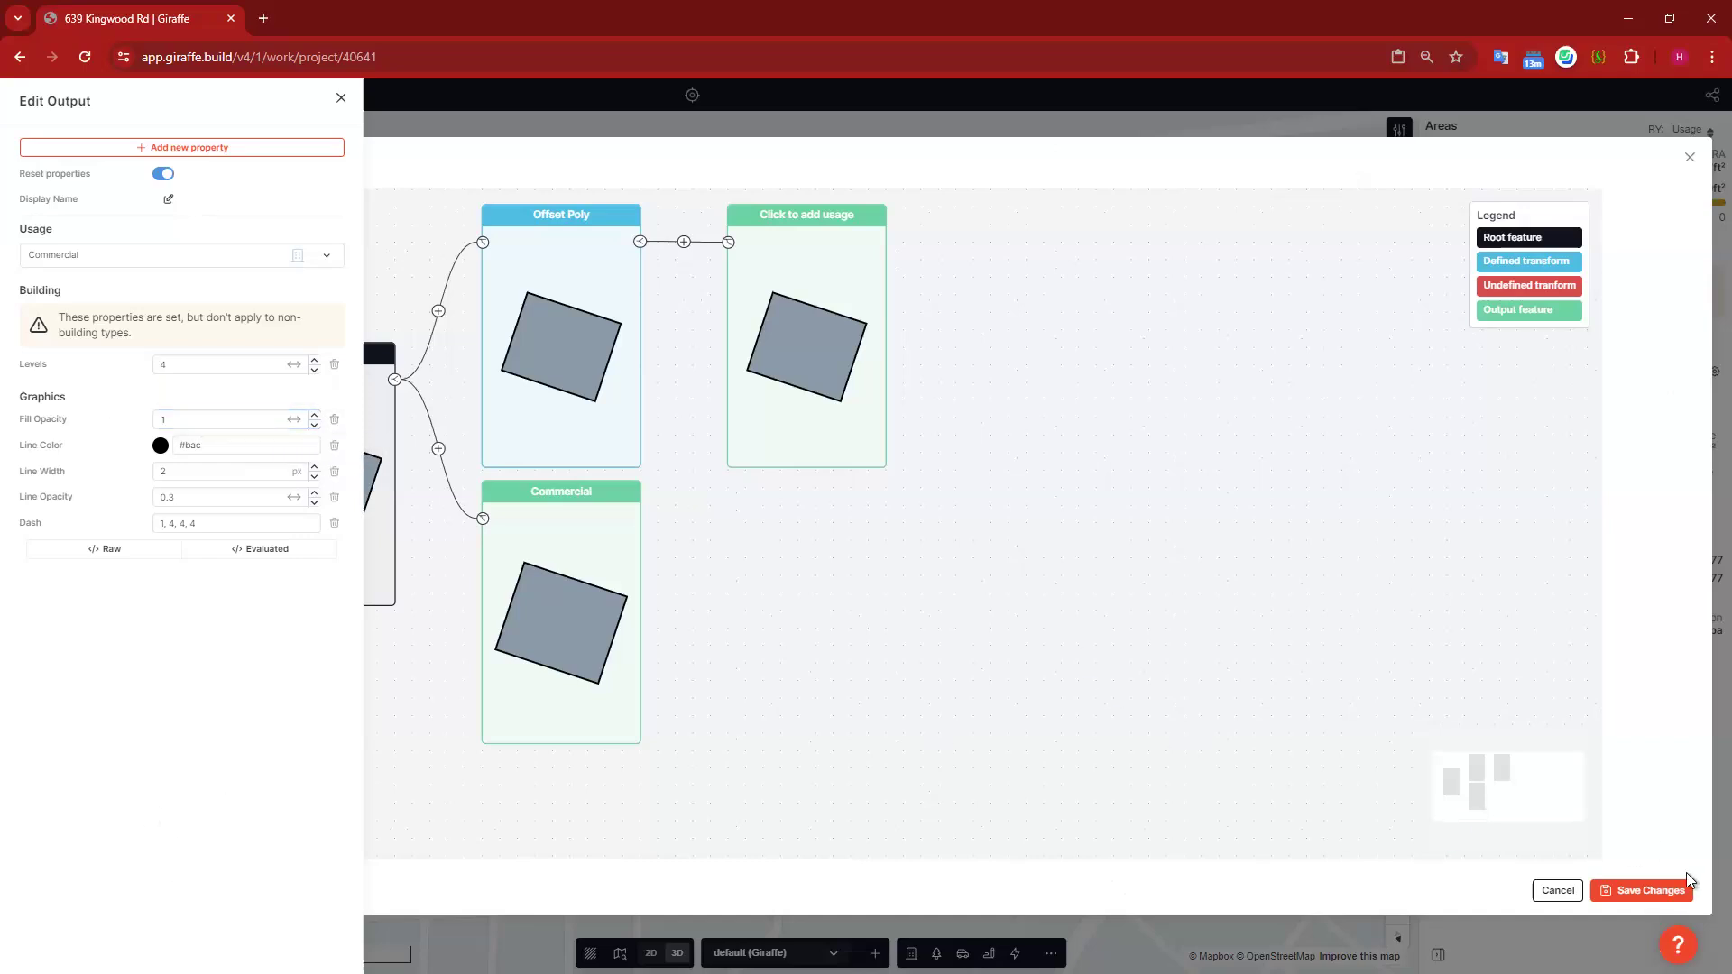
{"action": "left_click", "coordinate": [1660, 891]}
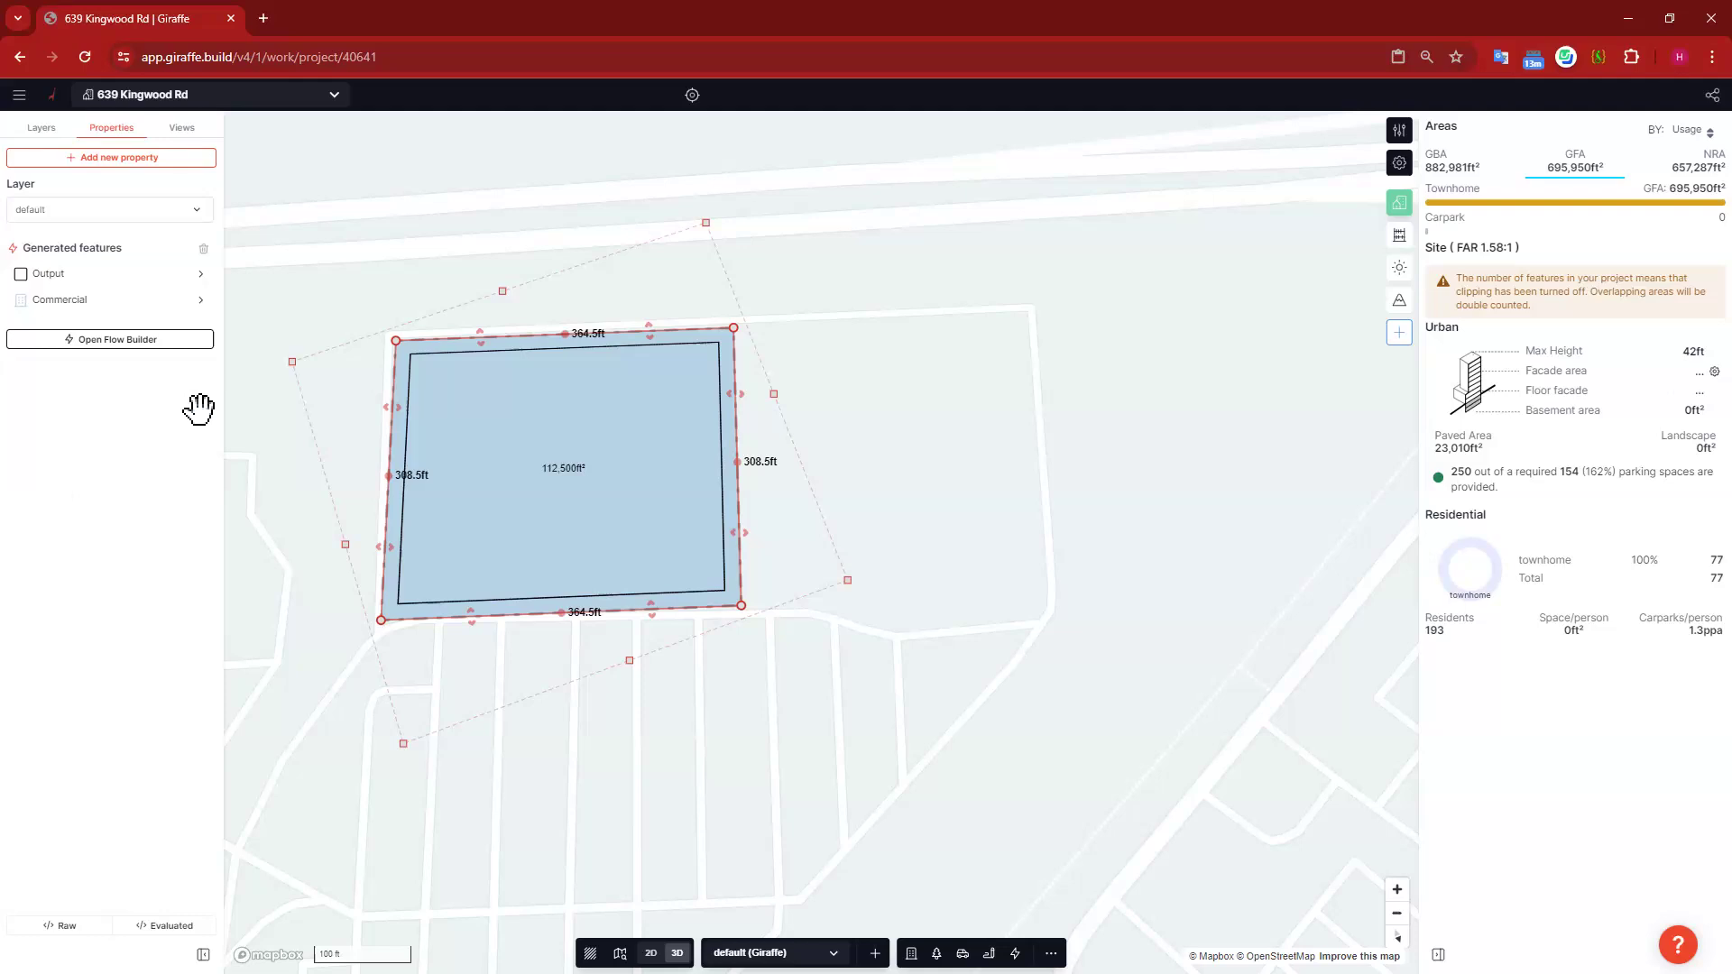
Step: Delete the Commercial reference output from the flow and branch a new unassigned output directly from the feature
{"action": "left_click", "coordinate": [79, 305]}
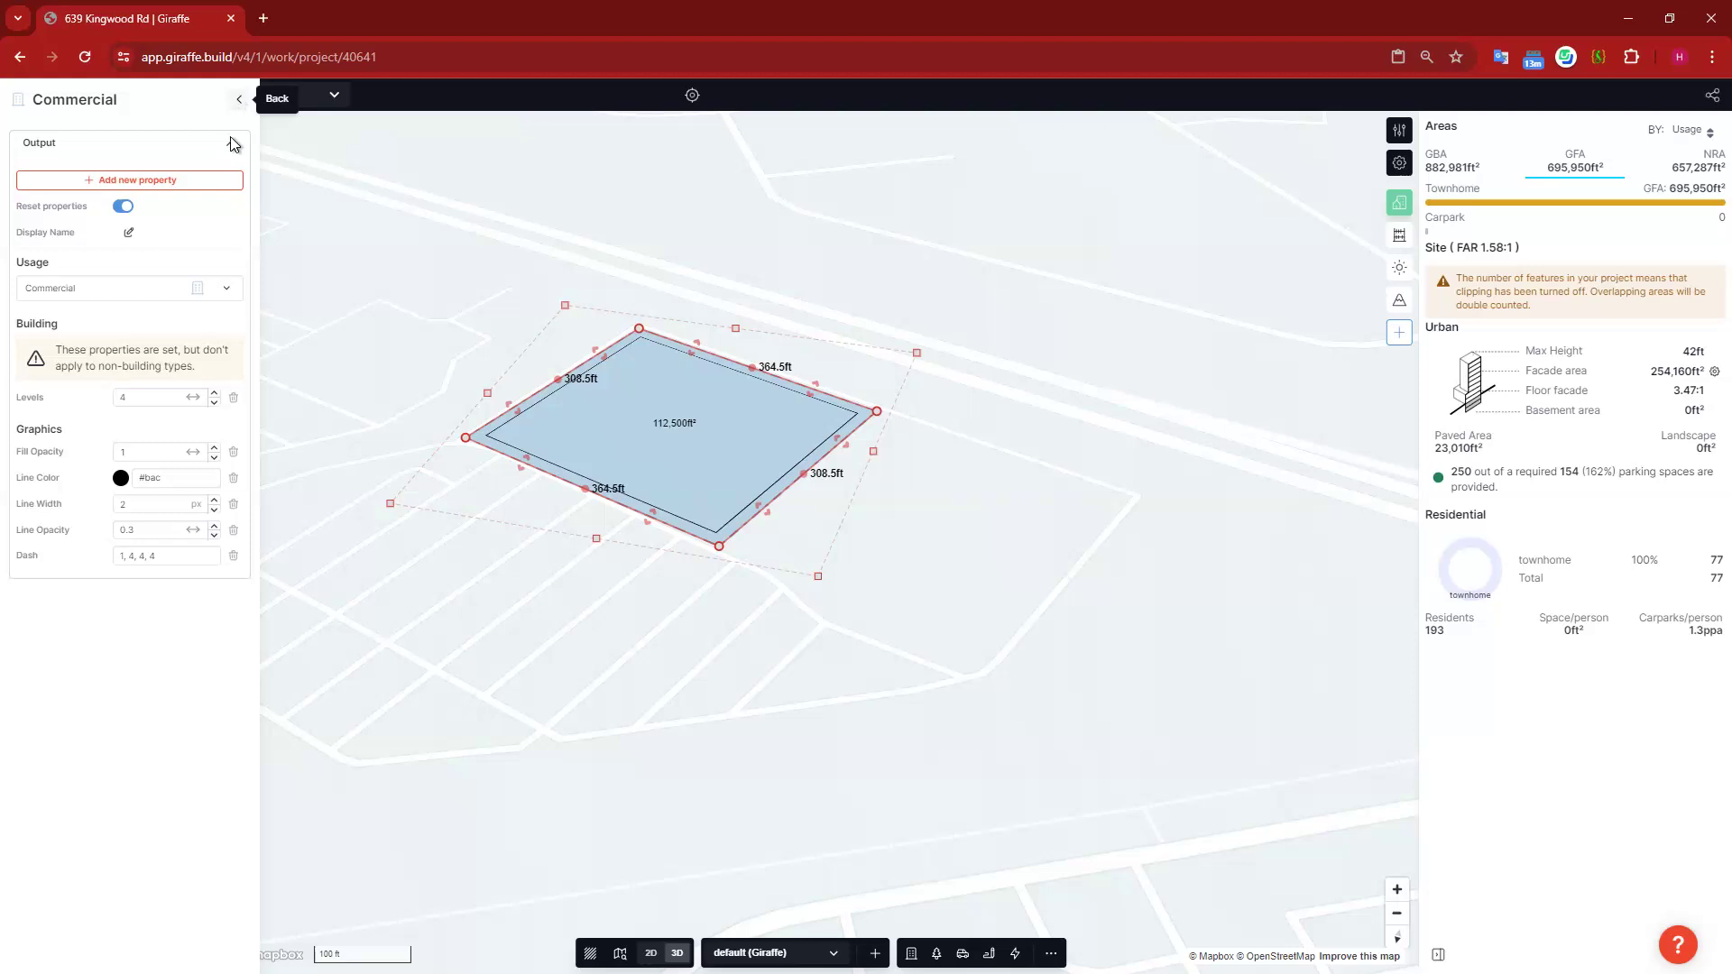
{"action": "left_click", "coordinate": [687, 435]}
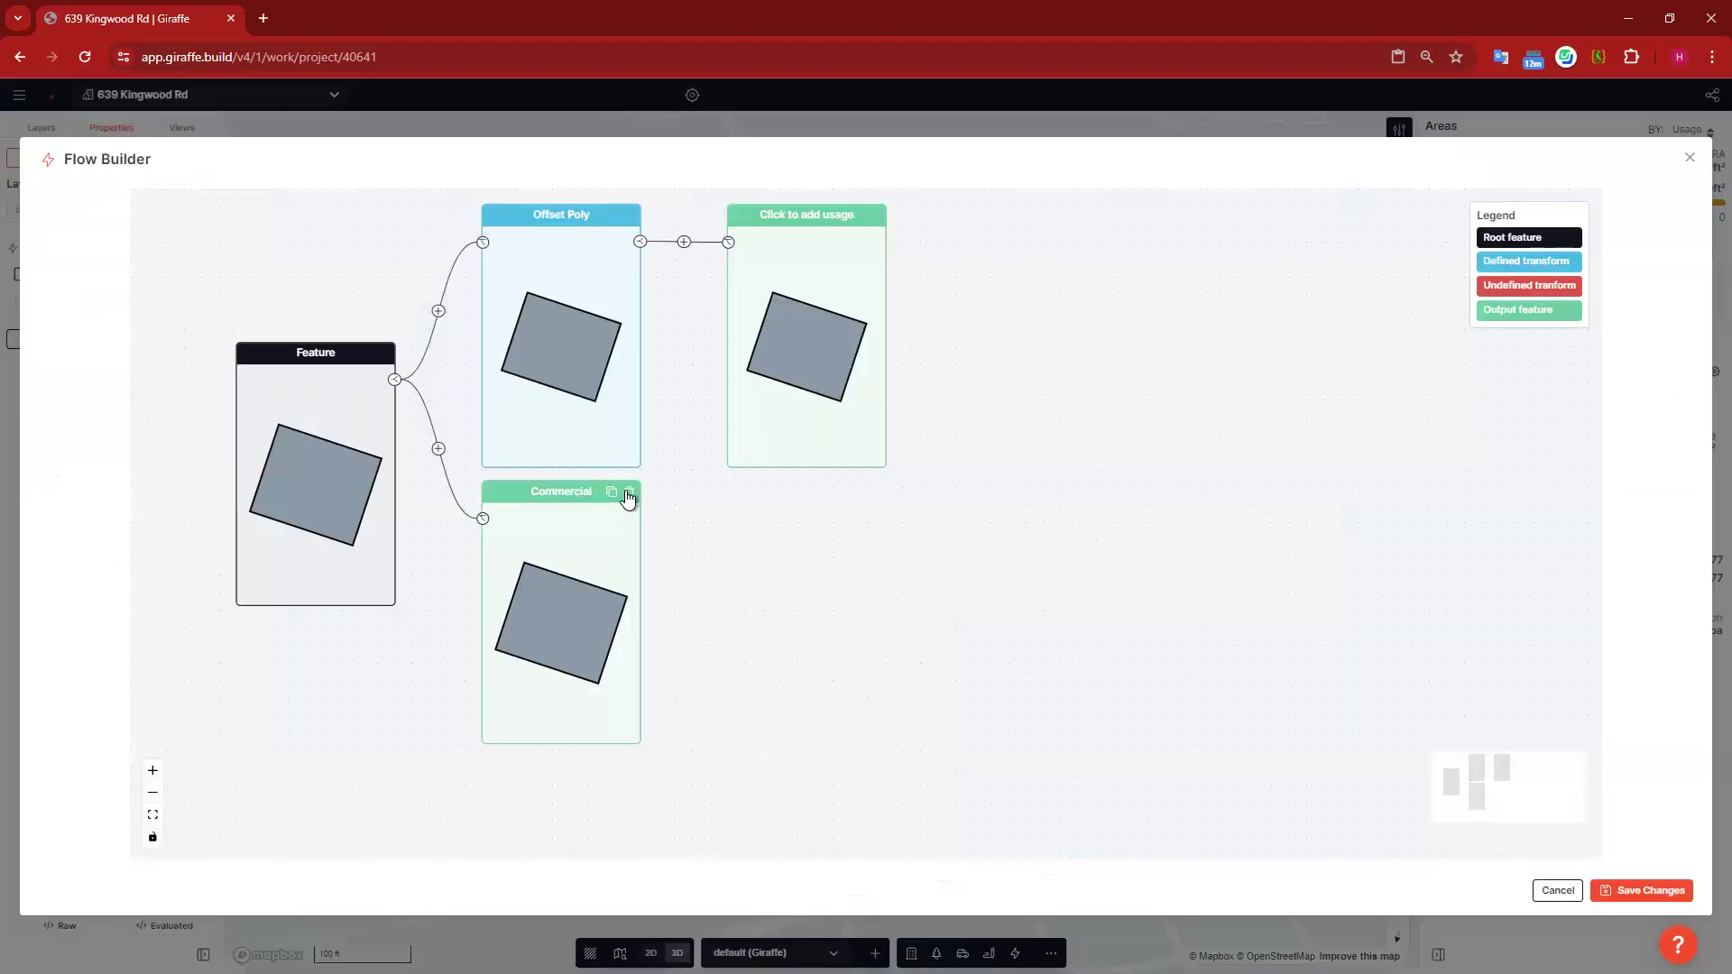
{"action": "left_click", "coordinate": [629, 493]}
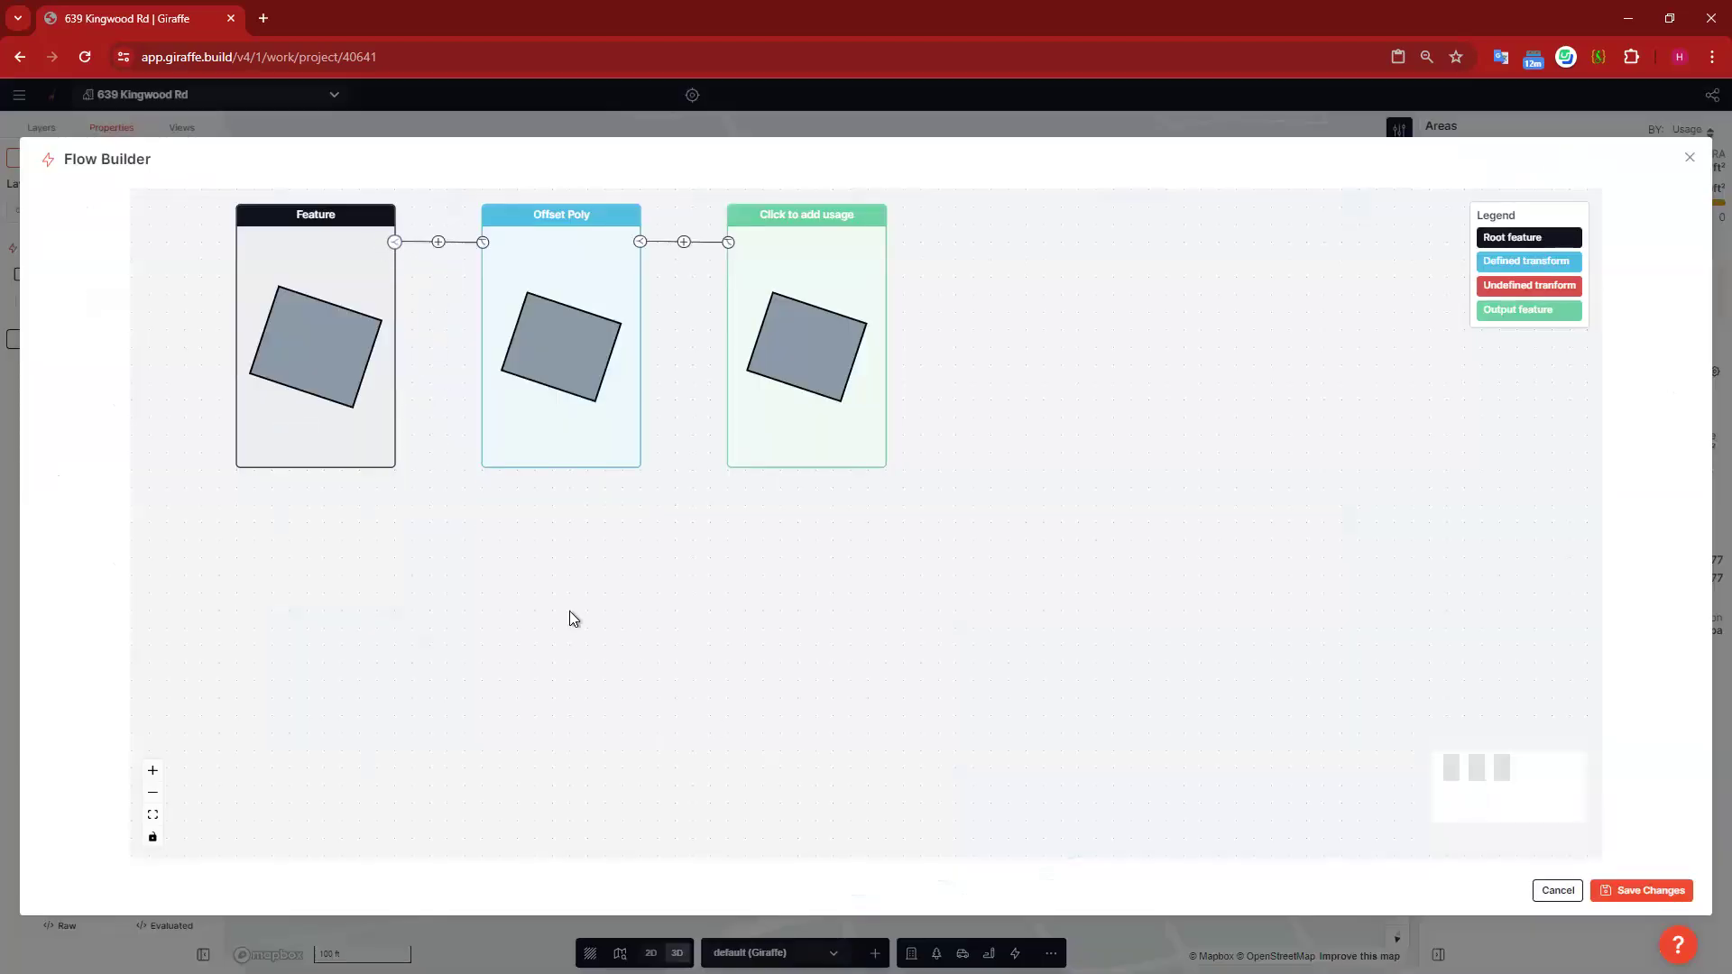
{"action": "left_click", "coordinate": [561, 555]}
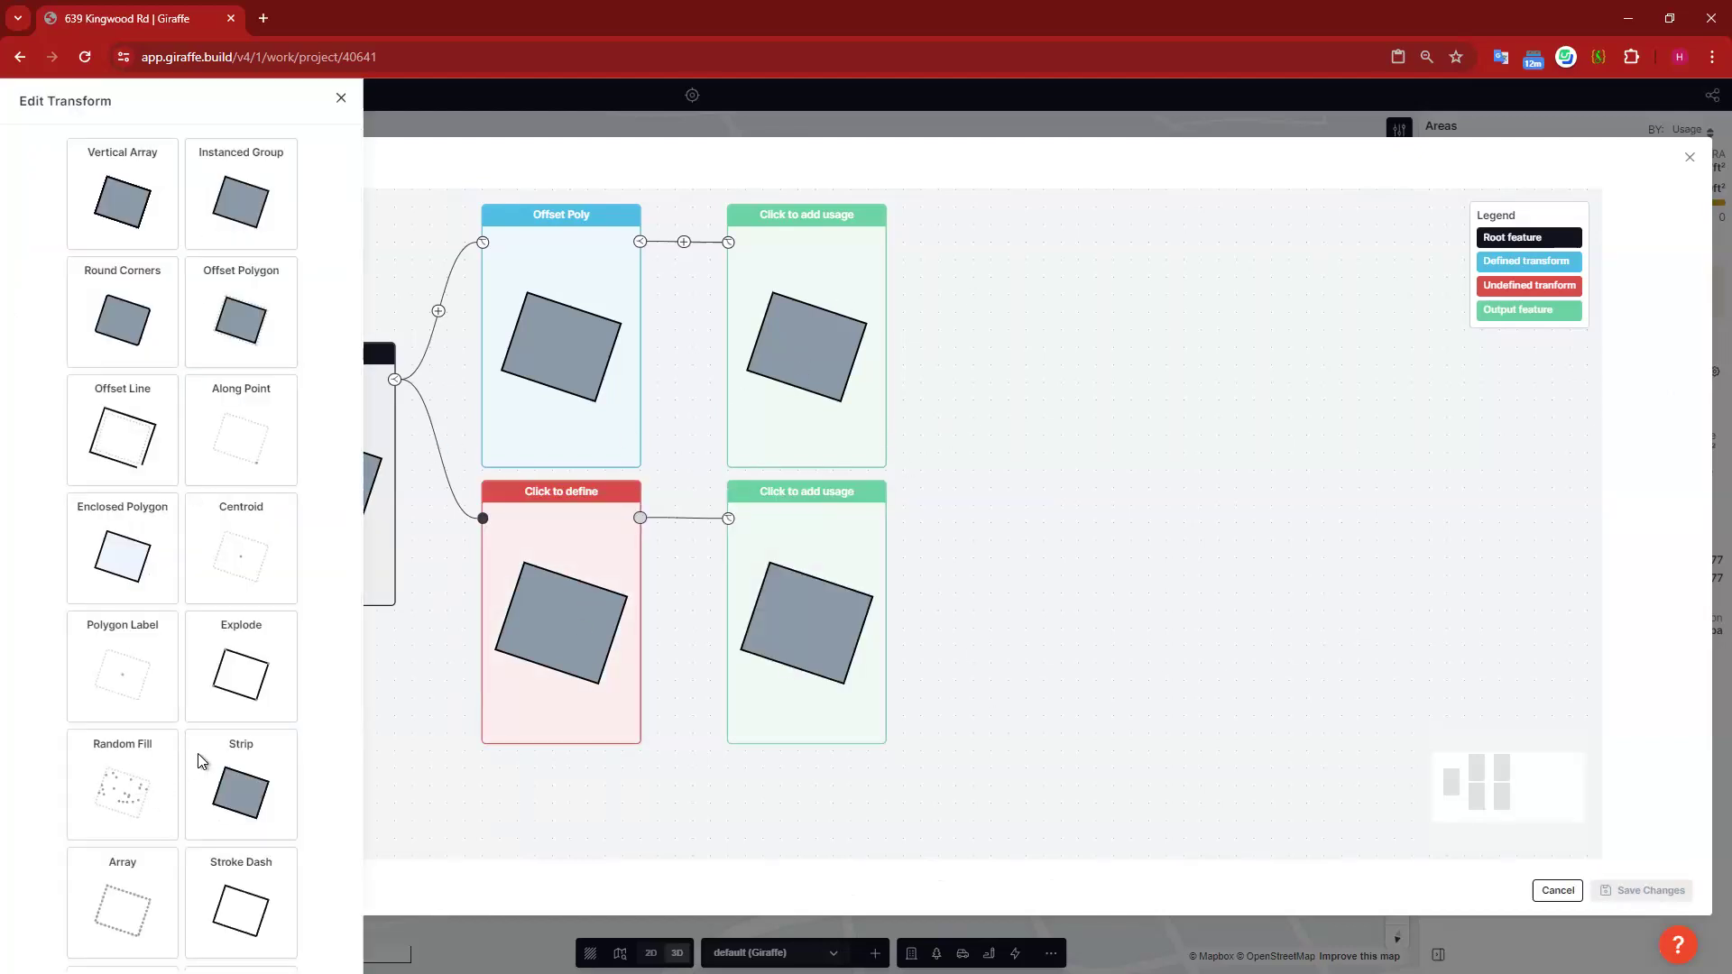
{"action": "scroll", "coordinate": [194, 757], "scroll_direction": "down", "scroll_amount": 4}
{"action": "left_click", "coordinate": [1039, 373]}
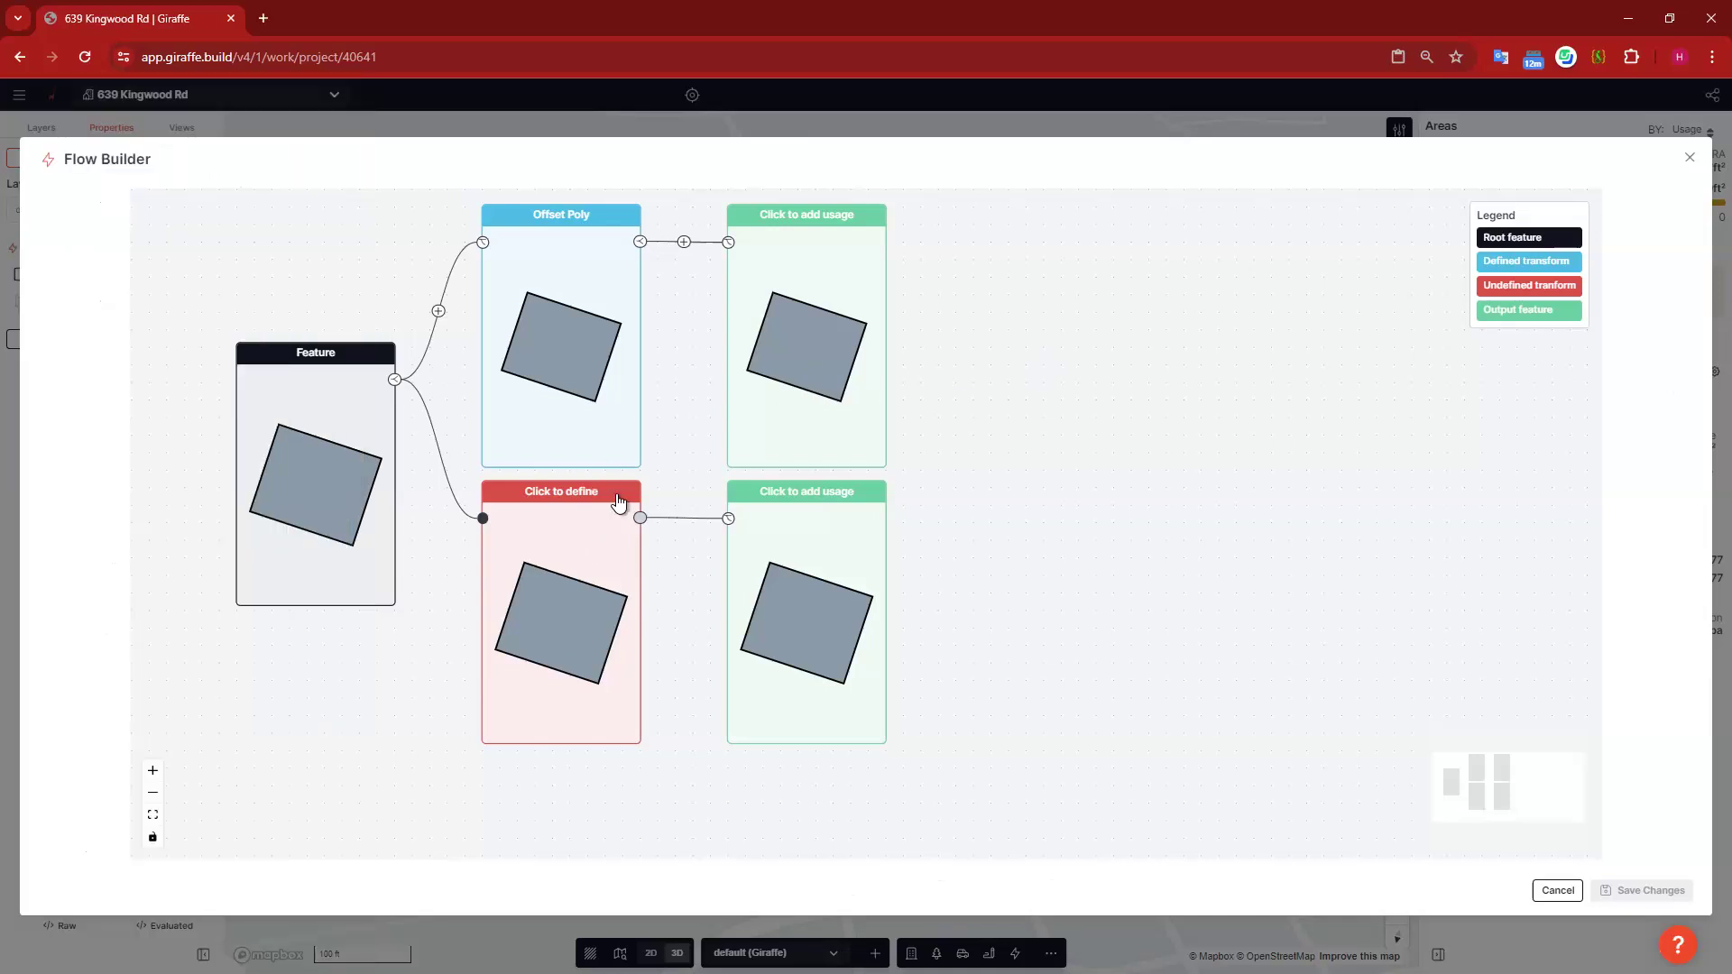
Step: Set the usage of the Offset Poly output to Commercial and save the flow
{"action": "left_click", "coordinate": [785, 343]}
{"action": "left_click", "coordinate": [162, 255]}
{"action": "type", "text": "comm"}
{"action": "left_click", "coordinate": [210, 314]}
{"action": "left_click", "coordinate": [1654, 886]}
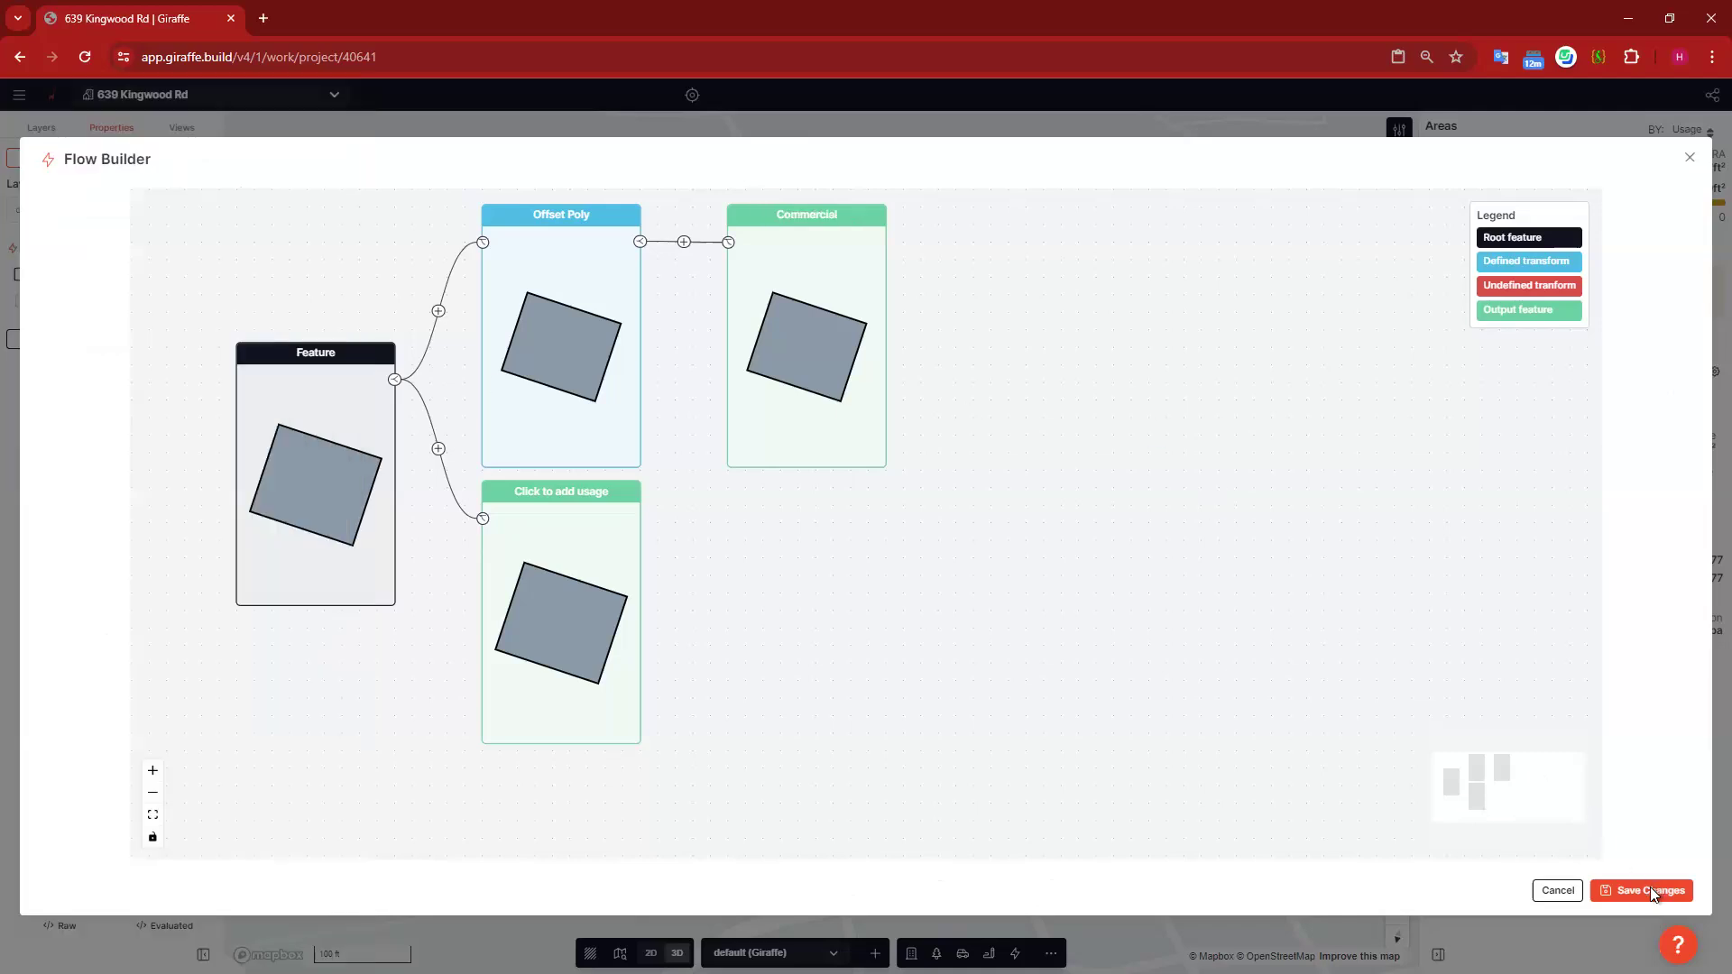
{"action": "left_click", "coordinate": [1652, 890]}
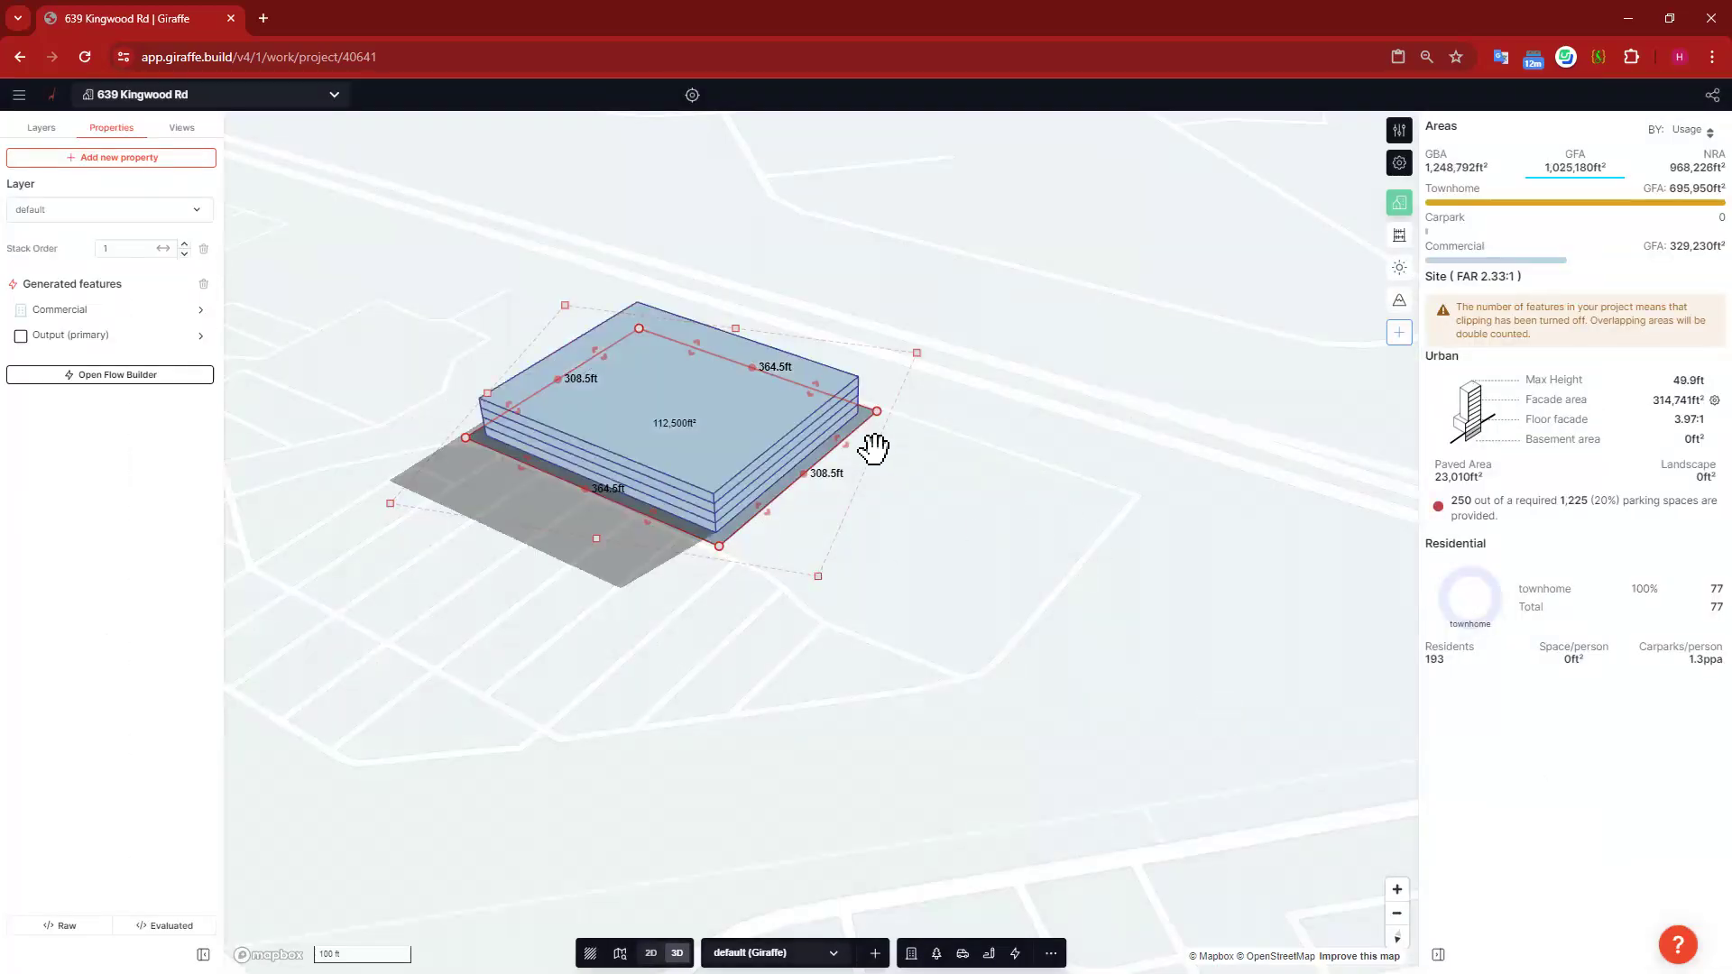
Step: Set the Offset Poly distance of the Commercial feature to -1 ft and inspect the building's edge against the plot boundary
{"action": "scroll", "coordinate": [793, 371], "scroll_direction": "up", "scroll_amount": 3}
{"action": "right_click_drag", "start_coordinate": [1035, 646], "coordinate": [857, 746]}
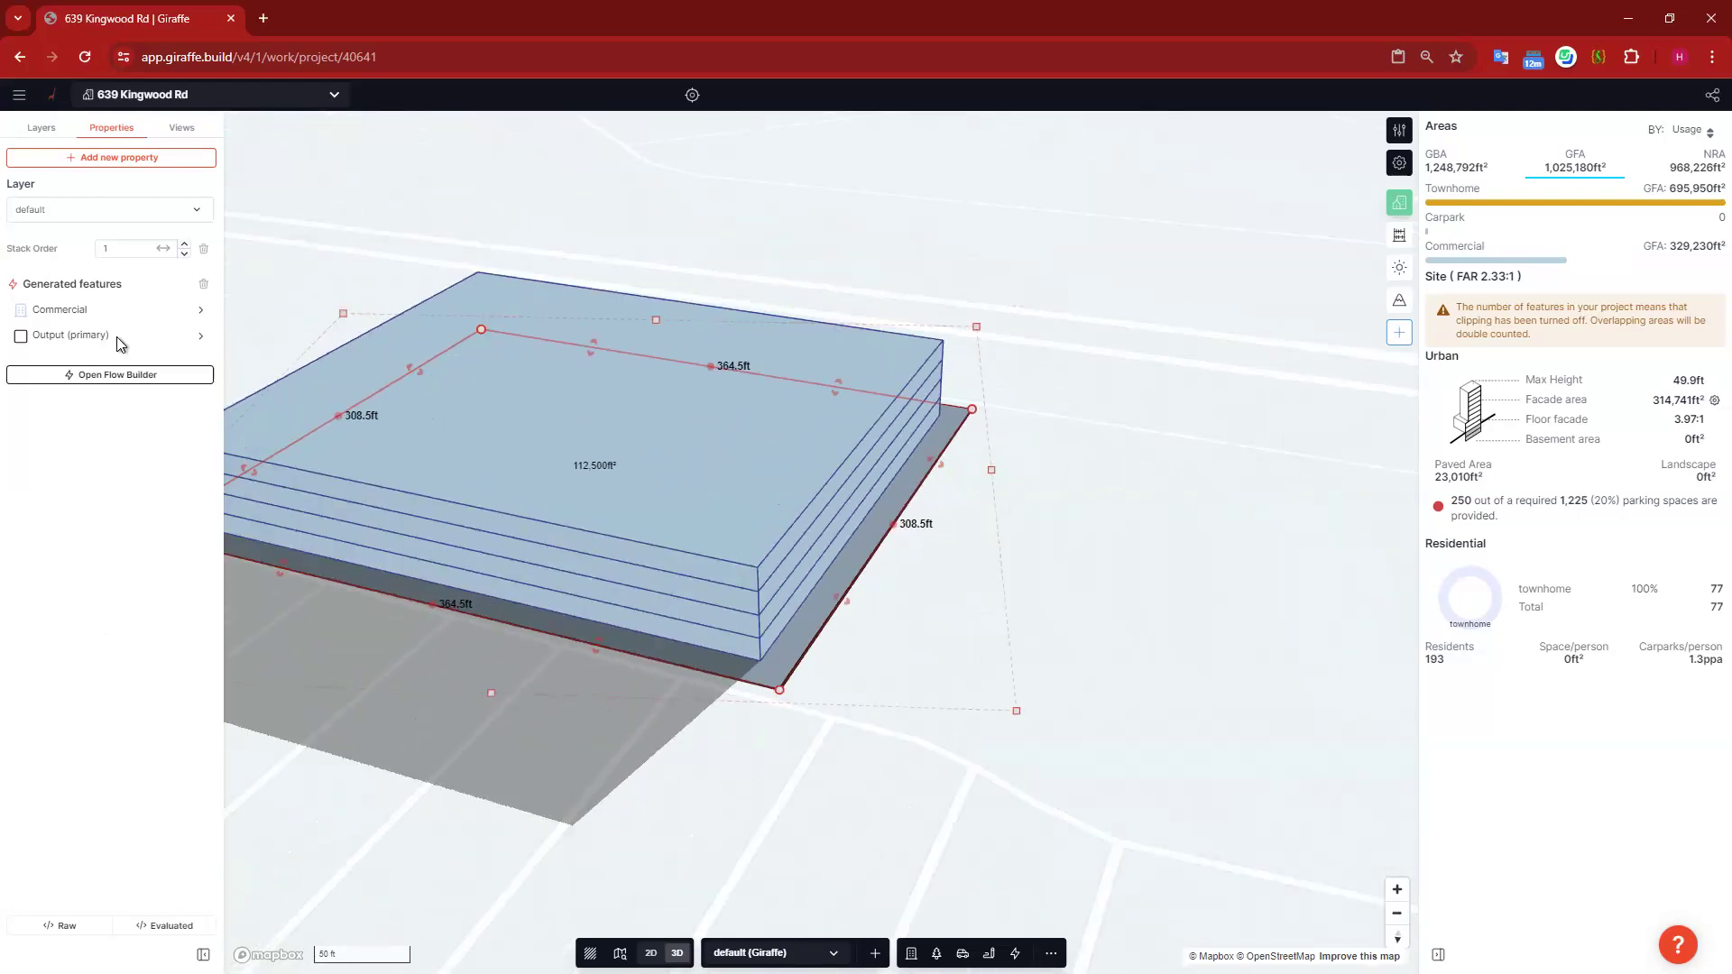
{"action": "left_click", "coordinate": [119, 339]}
{"action": "left_click", "coordinate": [236, 102]}
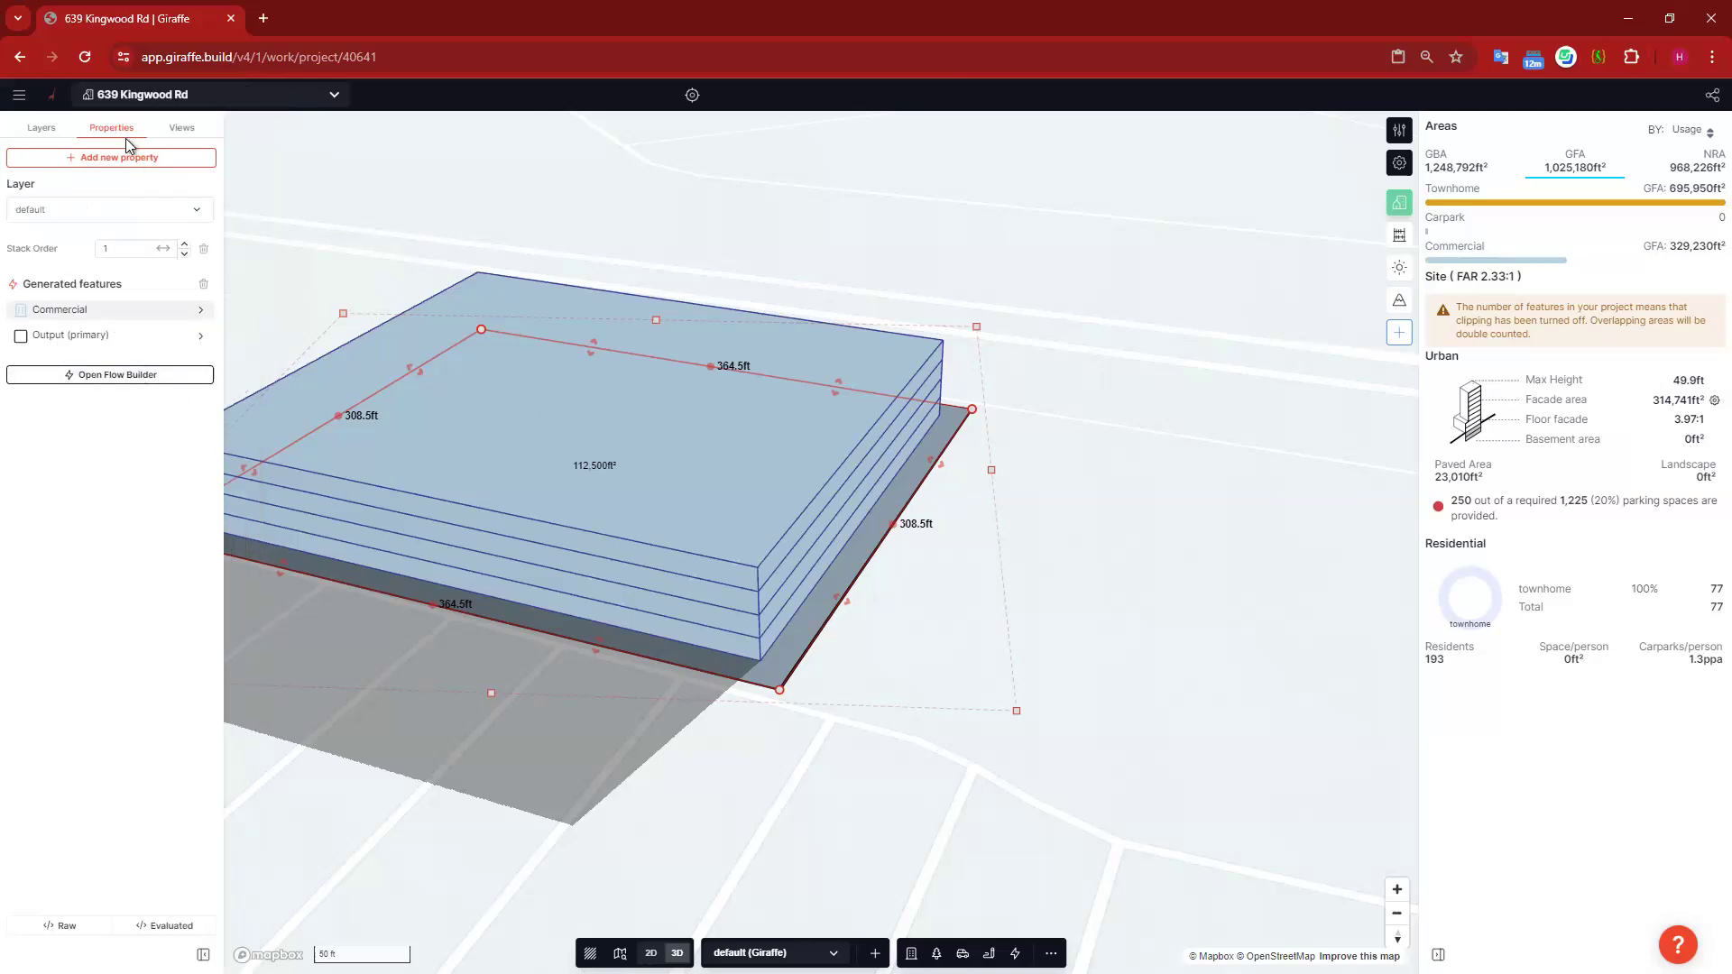
{"action": "left_click", "coordinate": [133, 310]}
{"action": "left_click_drag", "start_coordinate": [148, 175], "coordinate": [24, 164]}
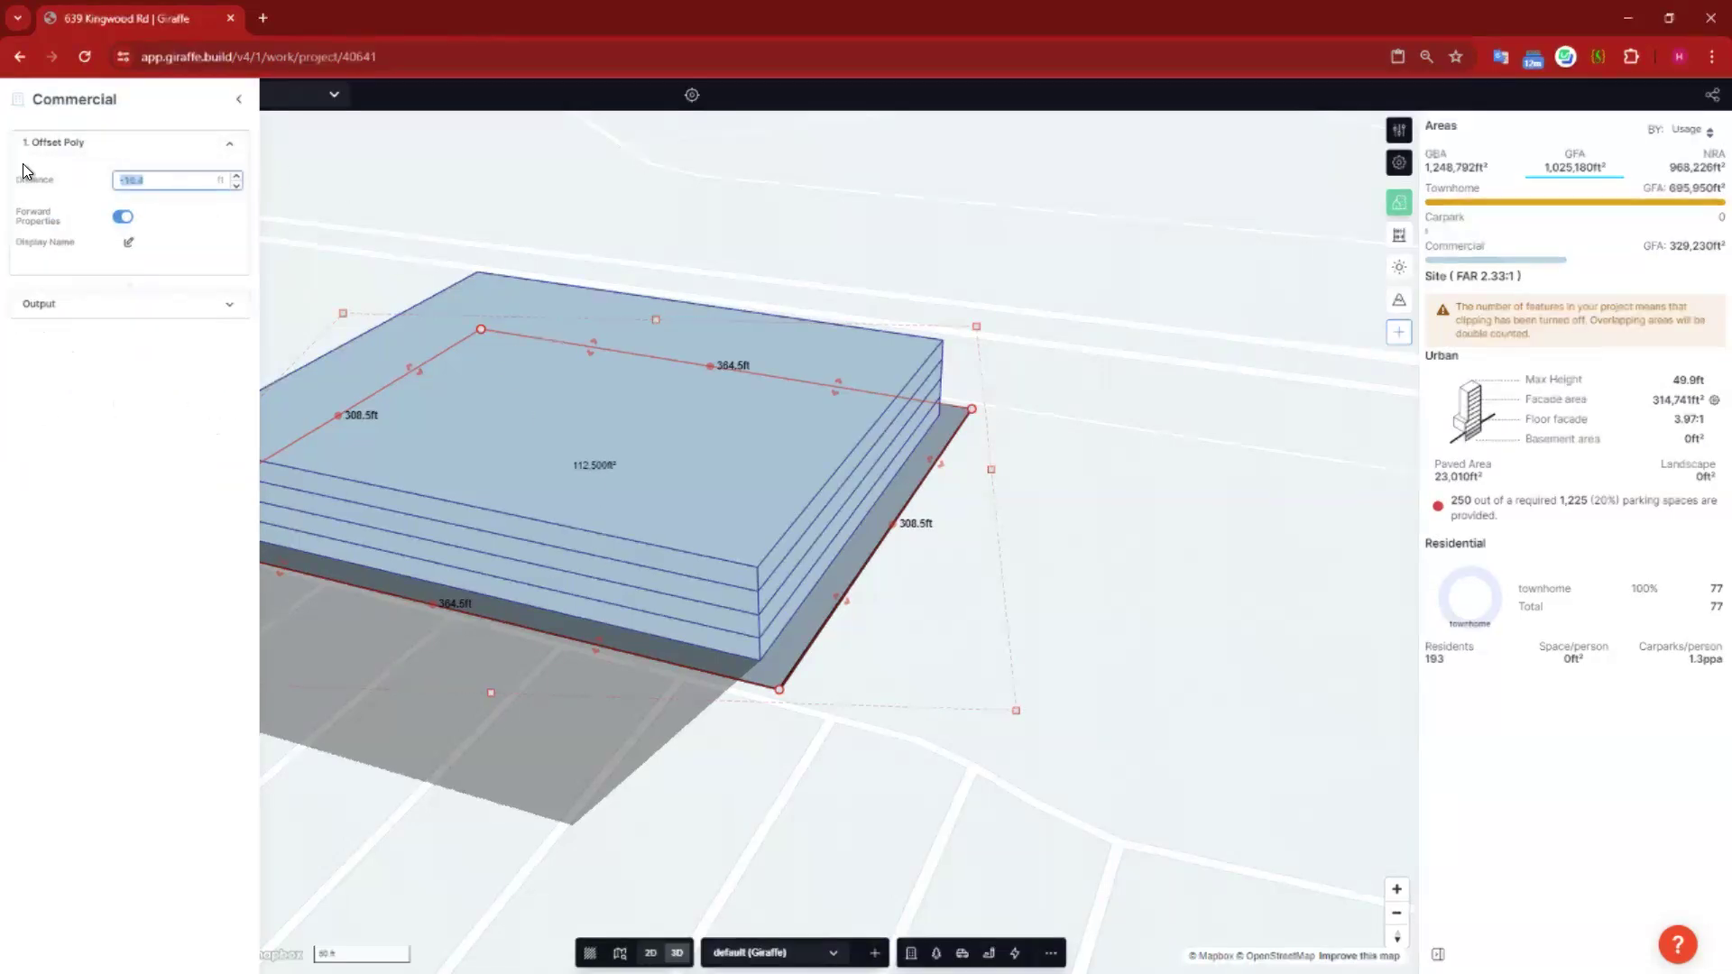
{"action": "type", "text": "-1"}
{"action": "left_click", "coordinate": [804, 675]}
{"action": "left_click", "coordinate": [831, 646]}
{"action": "scroll", "coordinate": [812, 713], "scroll_direction": "up", "scroll_amount": 3}
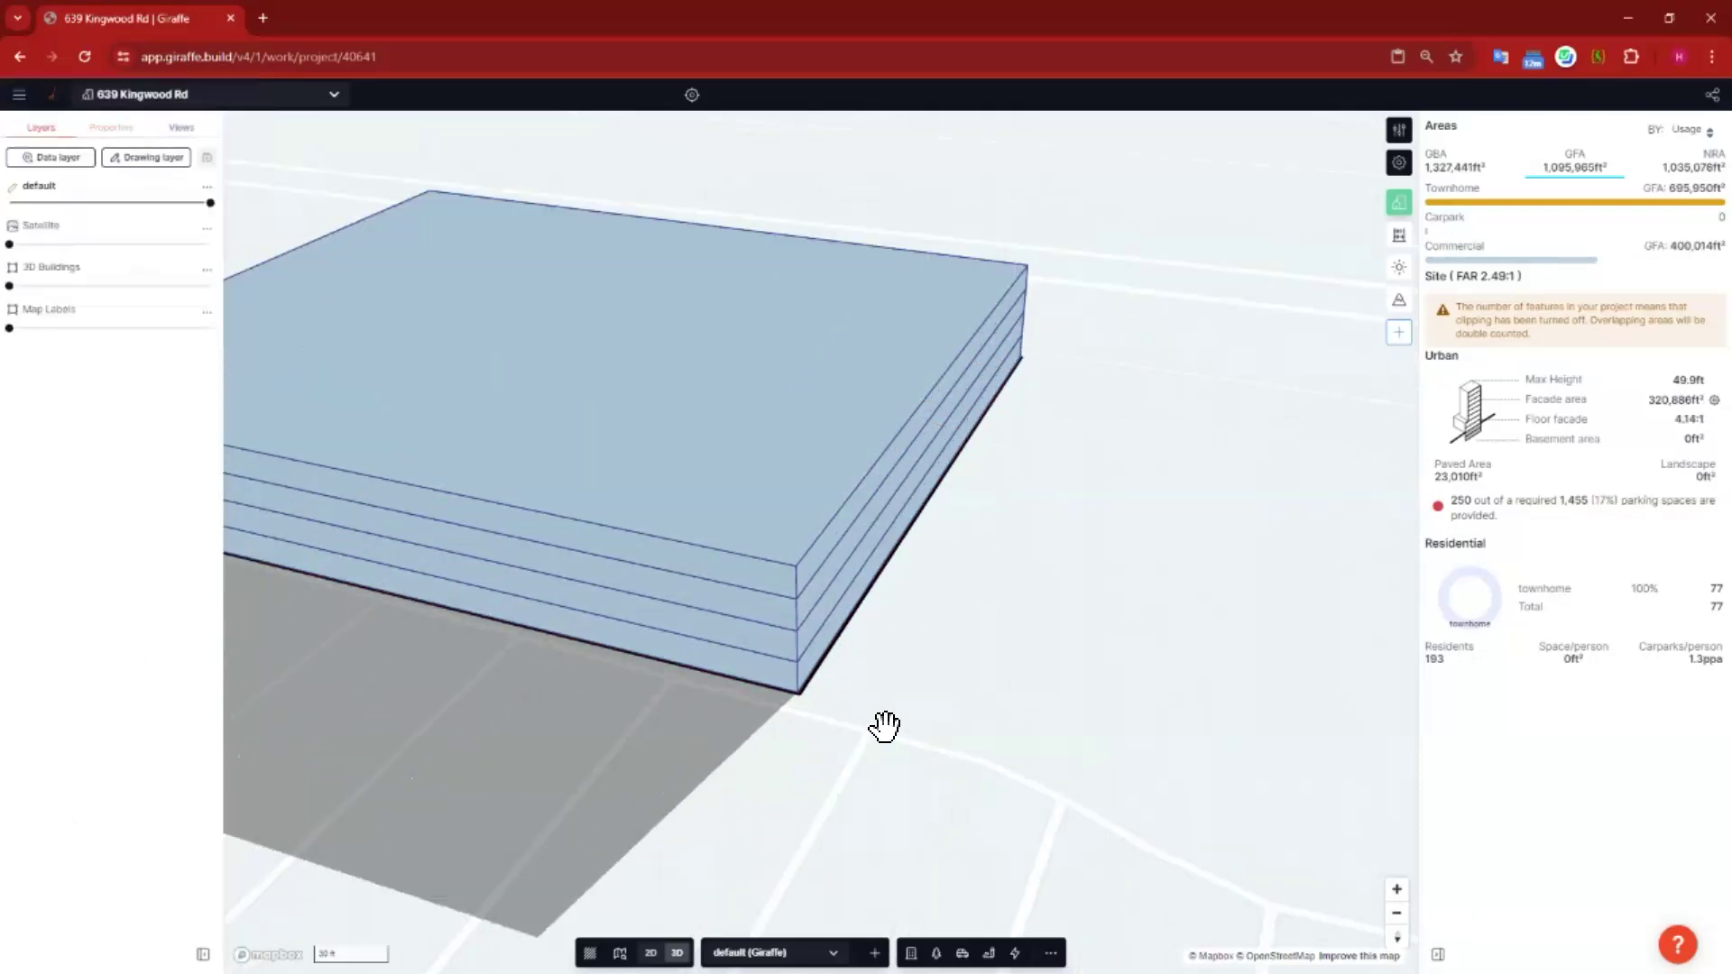
{"action": "scroll", "coordinate": [884, 726], "scroll_direction": "up", "scroll_amount": 5}
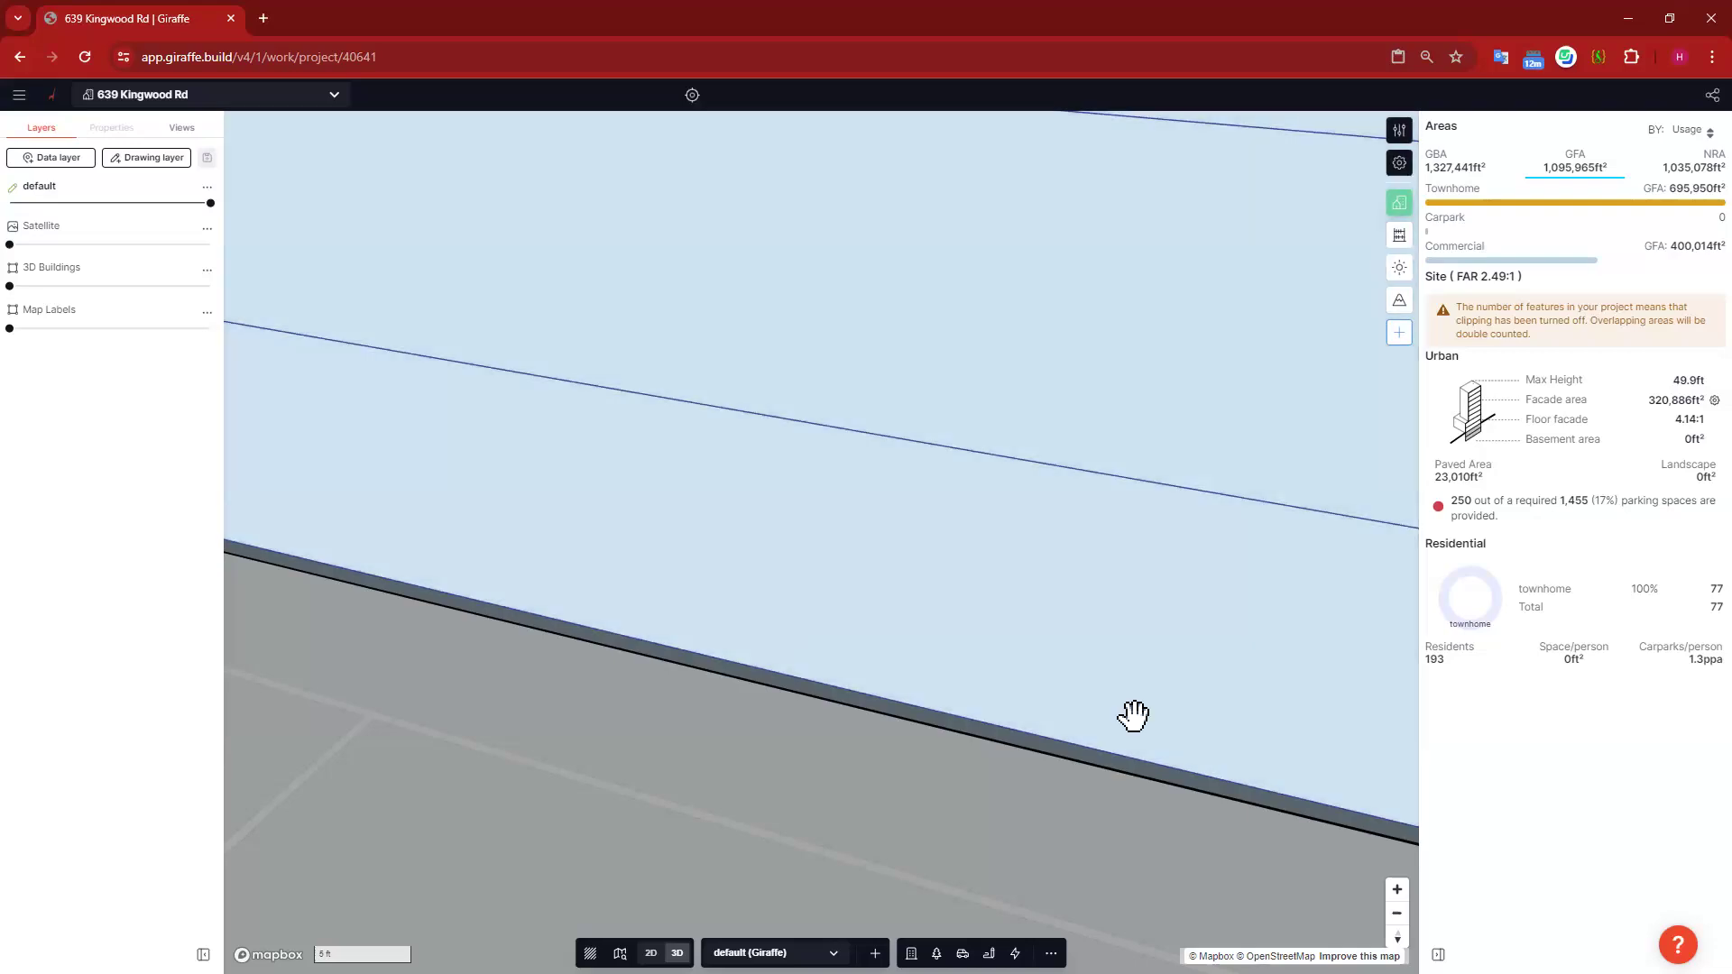
{"action": "scroll", "coordinate": [1133, 716], "scroll_direction": "down", "scroll_amount": 2}
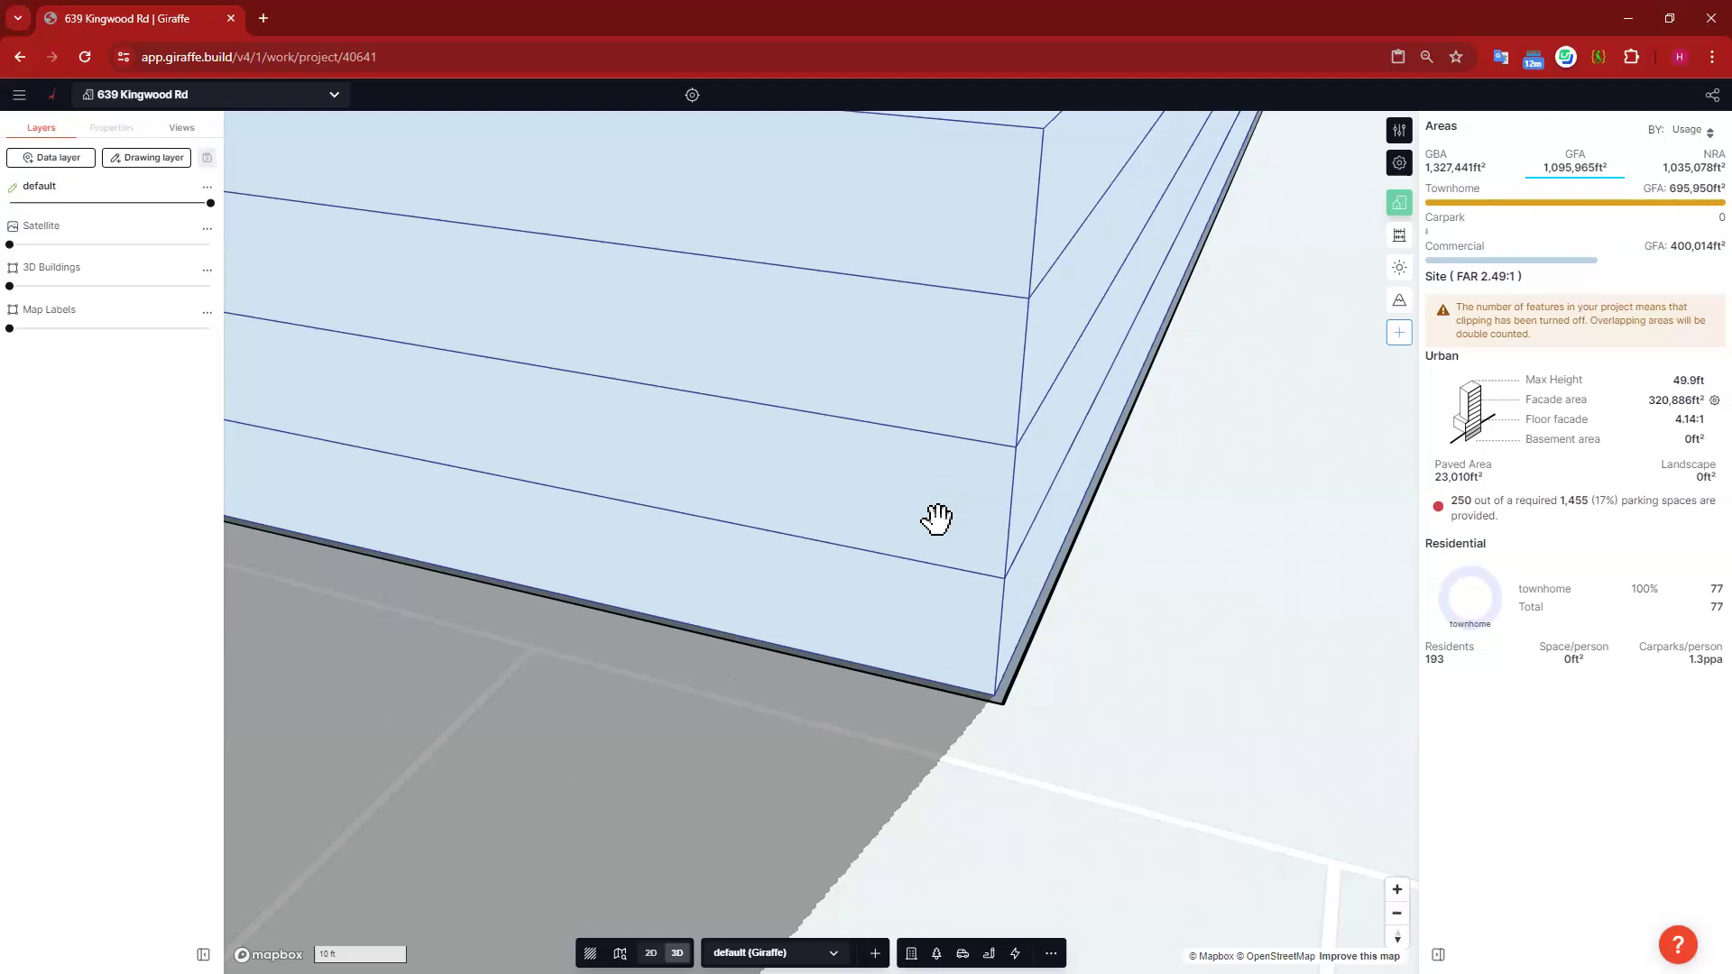
Step: Insert a Stroke Dash transform between the plot feature and its output without a usage
{"action": "left_click", "coordinate": [902, 519]}
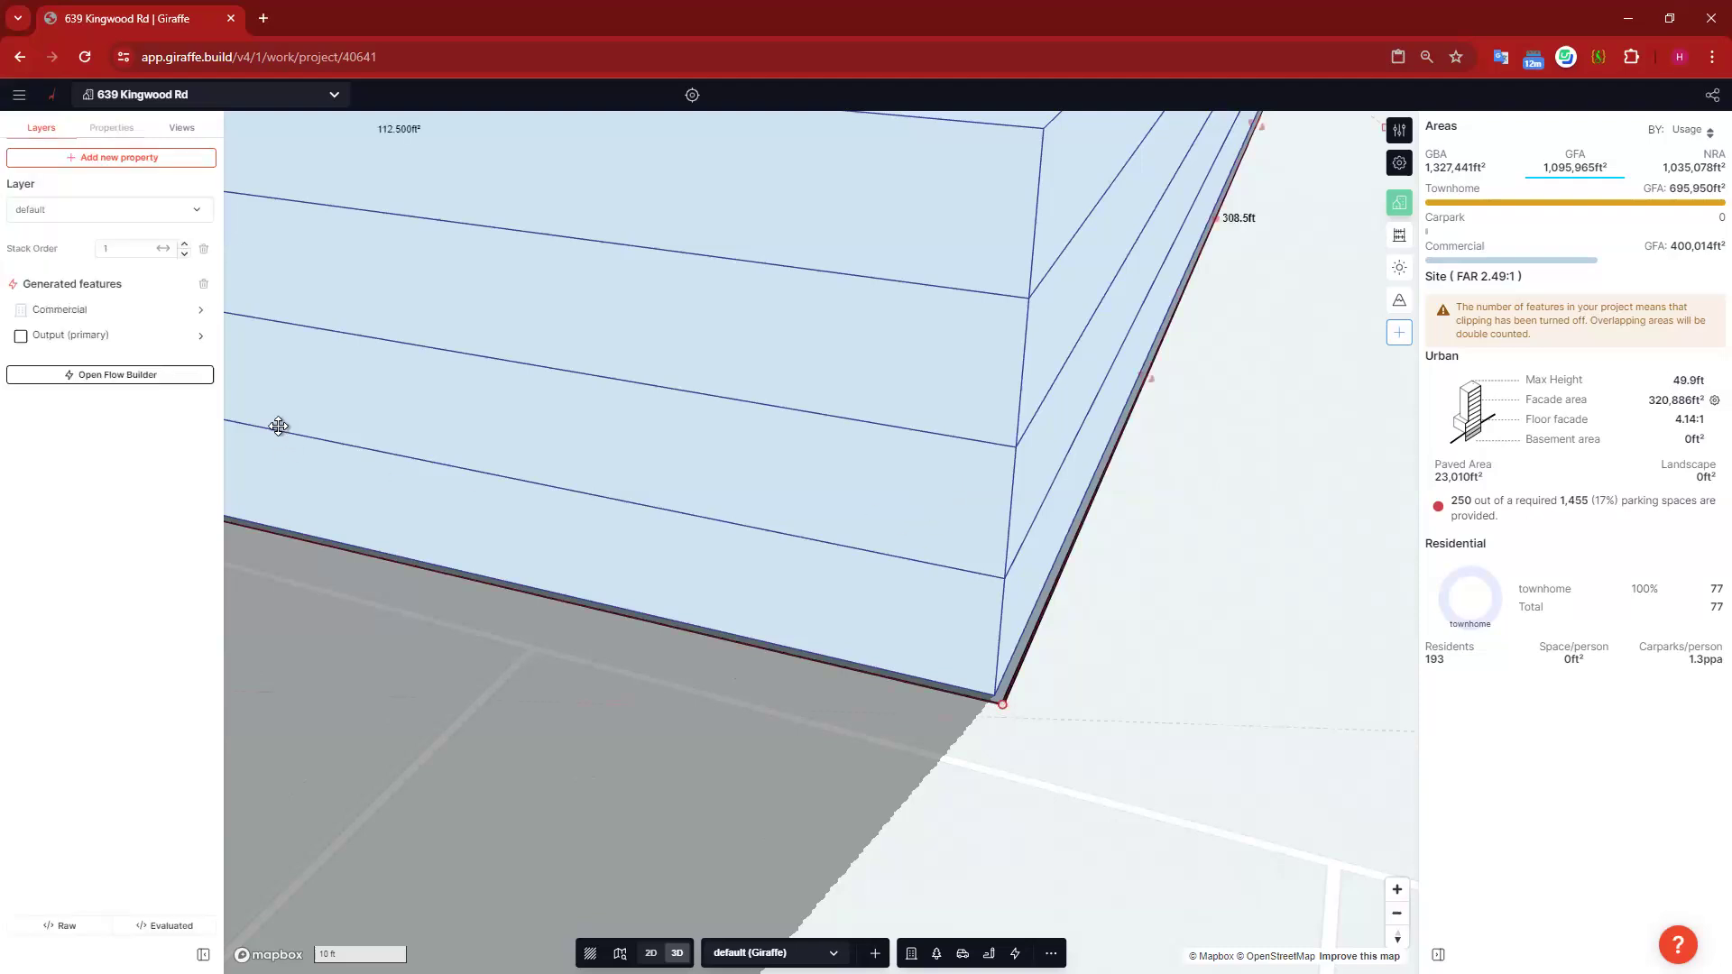
{"action": "left_click", "coordinate": [147, 375]}
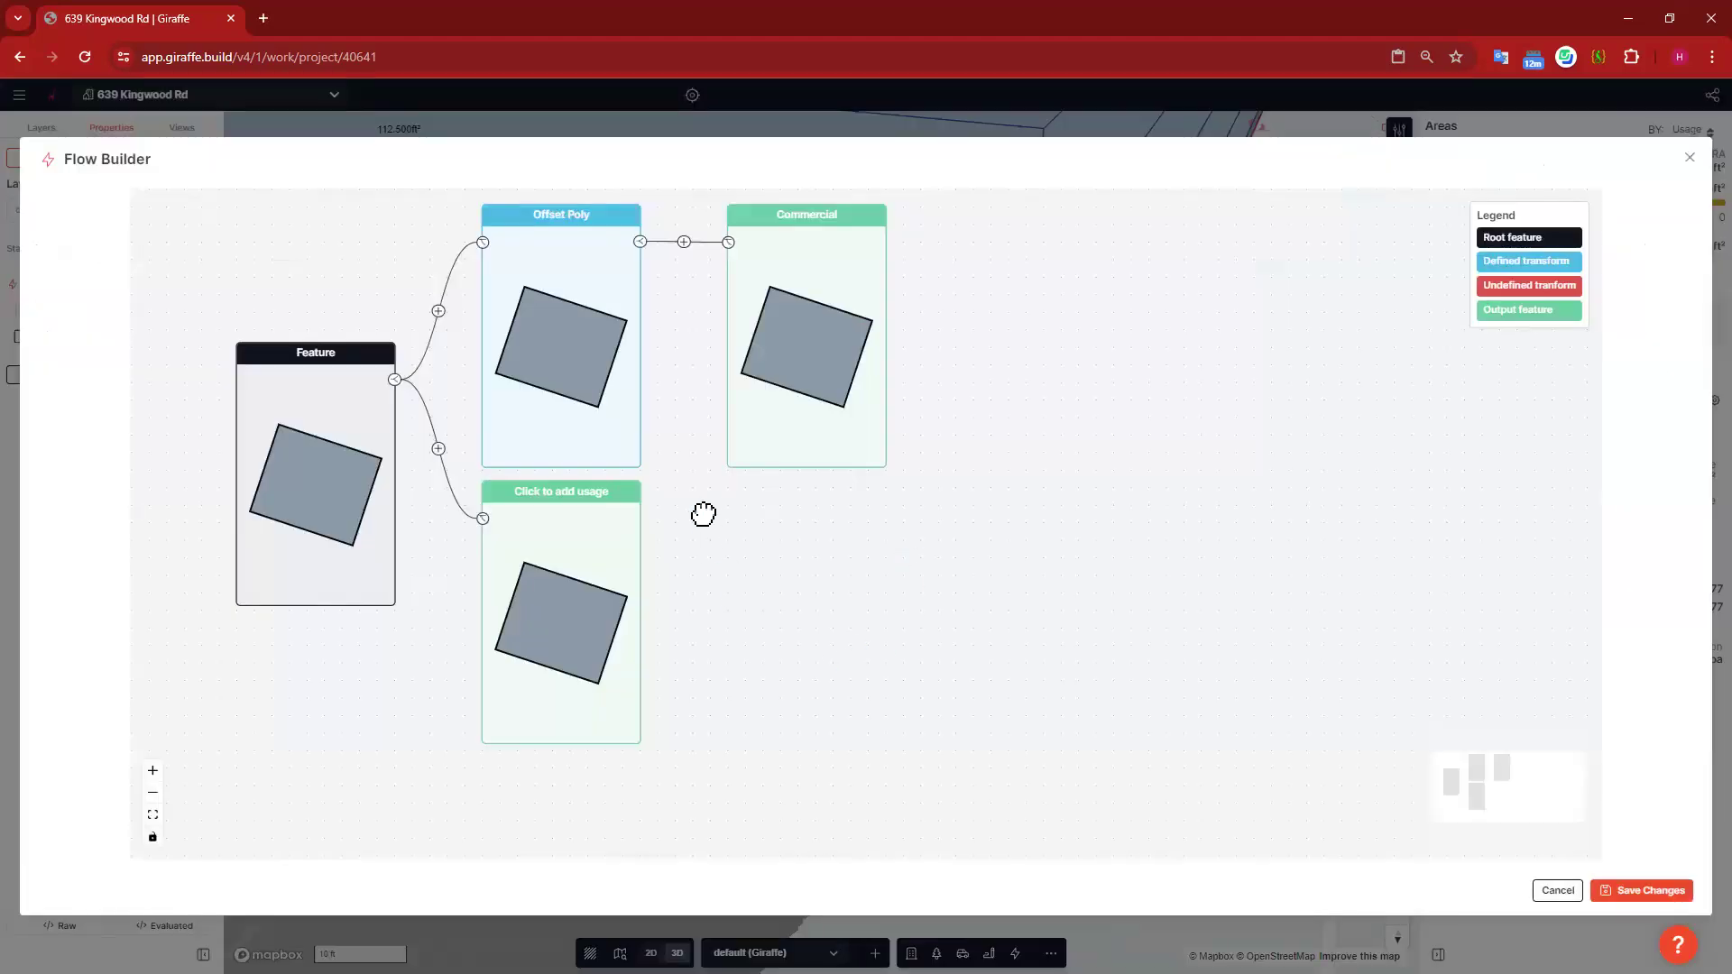
{"action": "left_click_drag", "start_coordinate": [454, 452], "coordinate": [418, 379]}
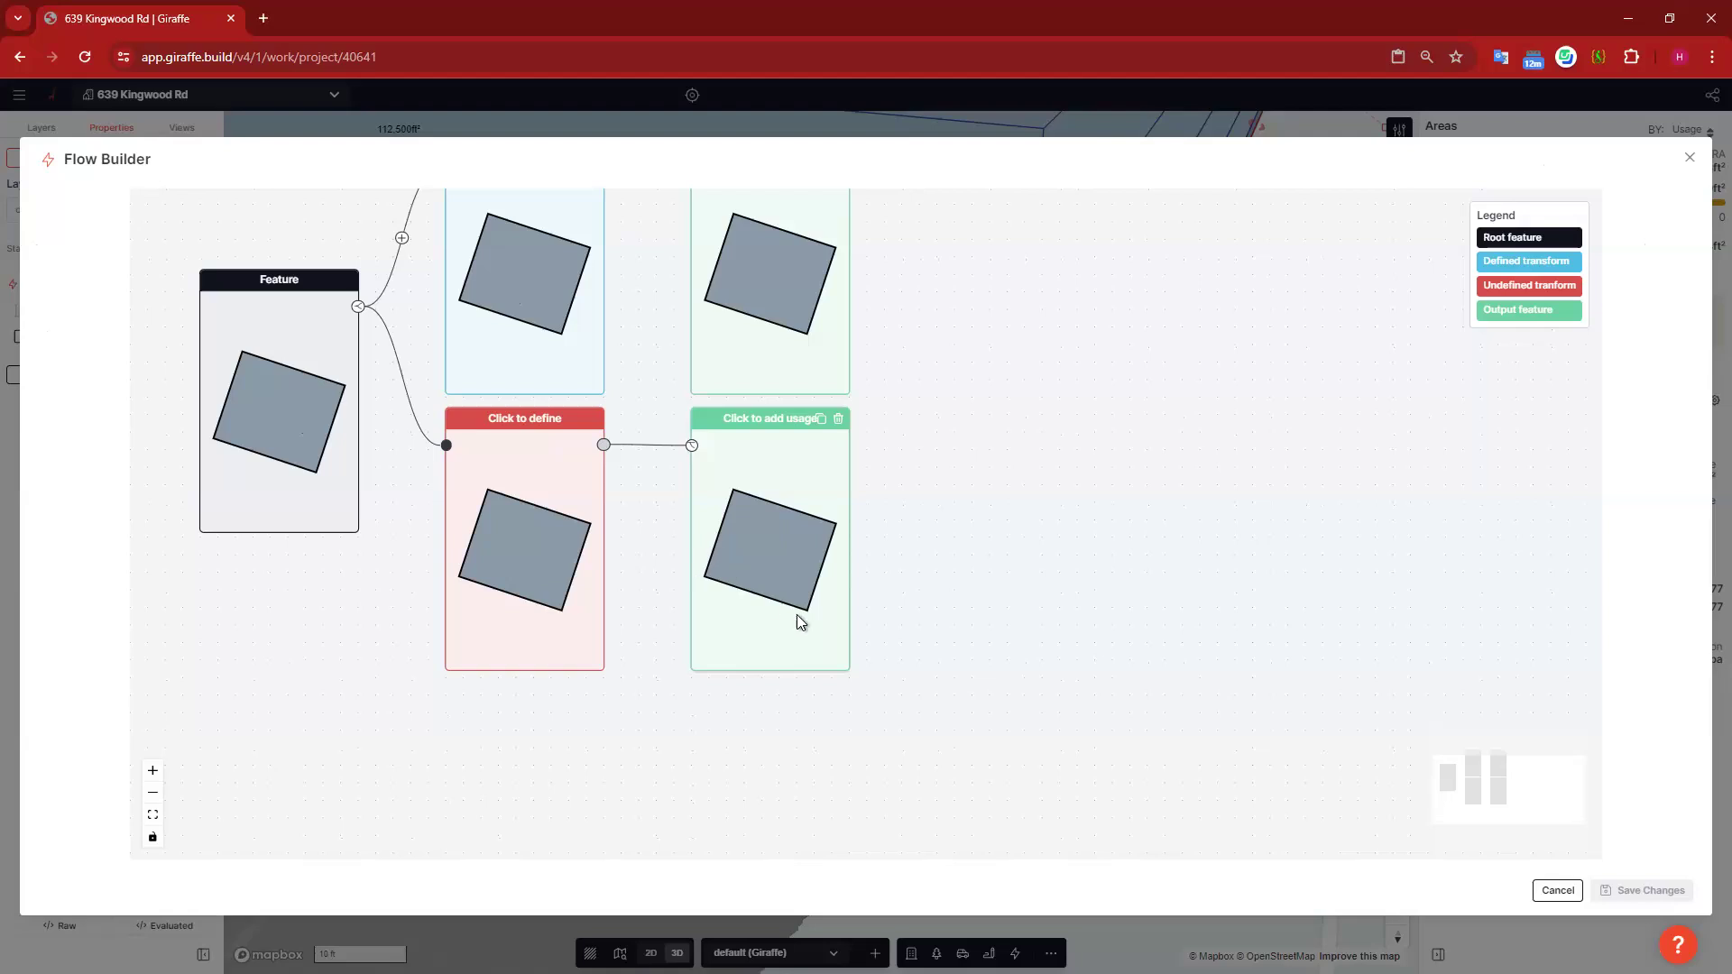
{"action": "left_click", "coordinate": [534, 545]}
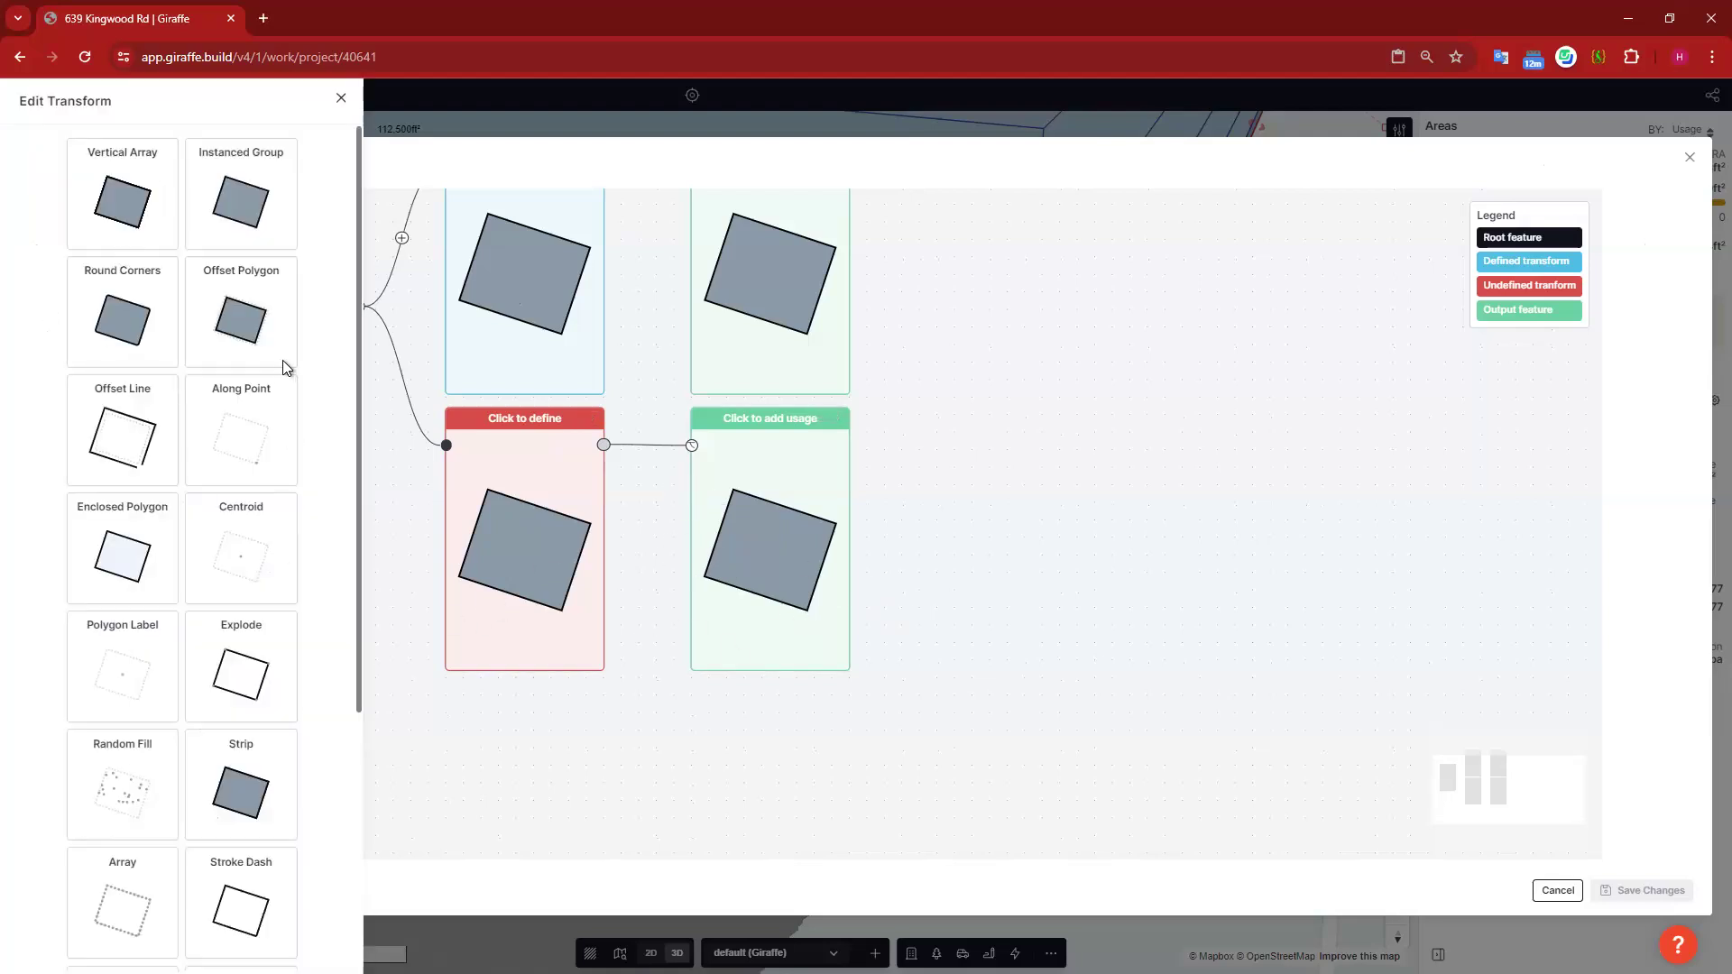
{"action": "scroll", "coordinate": [240, 506], "scroll_direction": "down", "scroll_amount": 4}
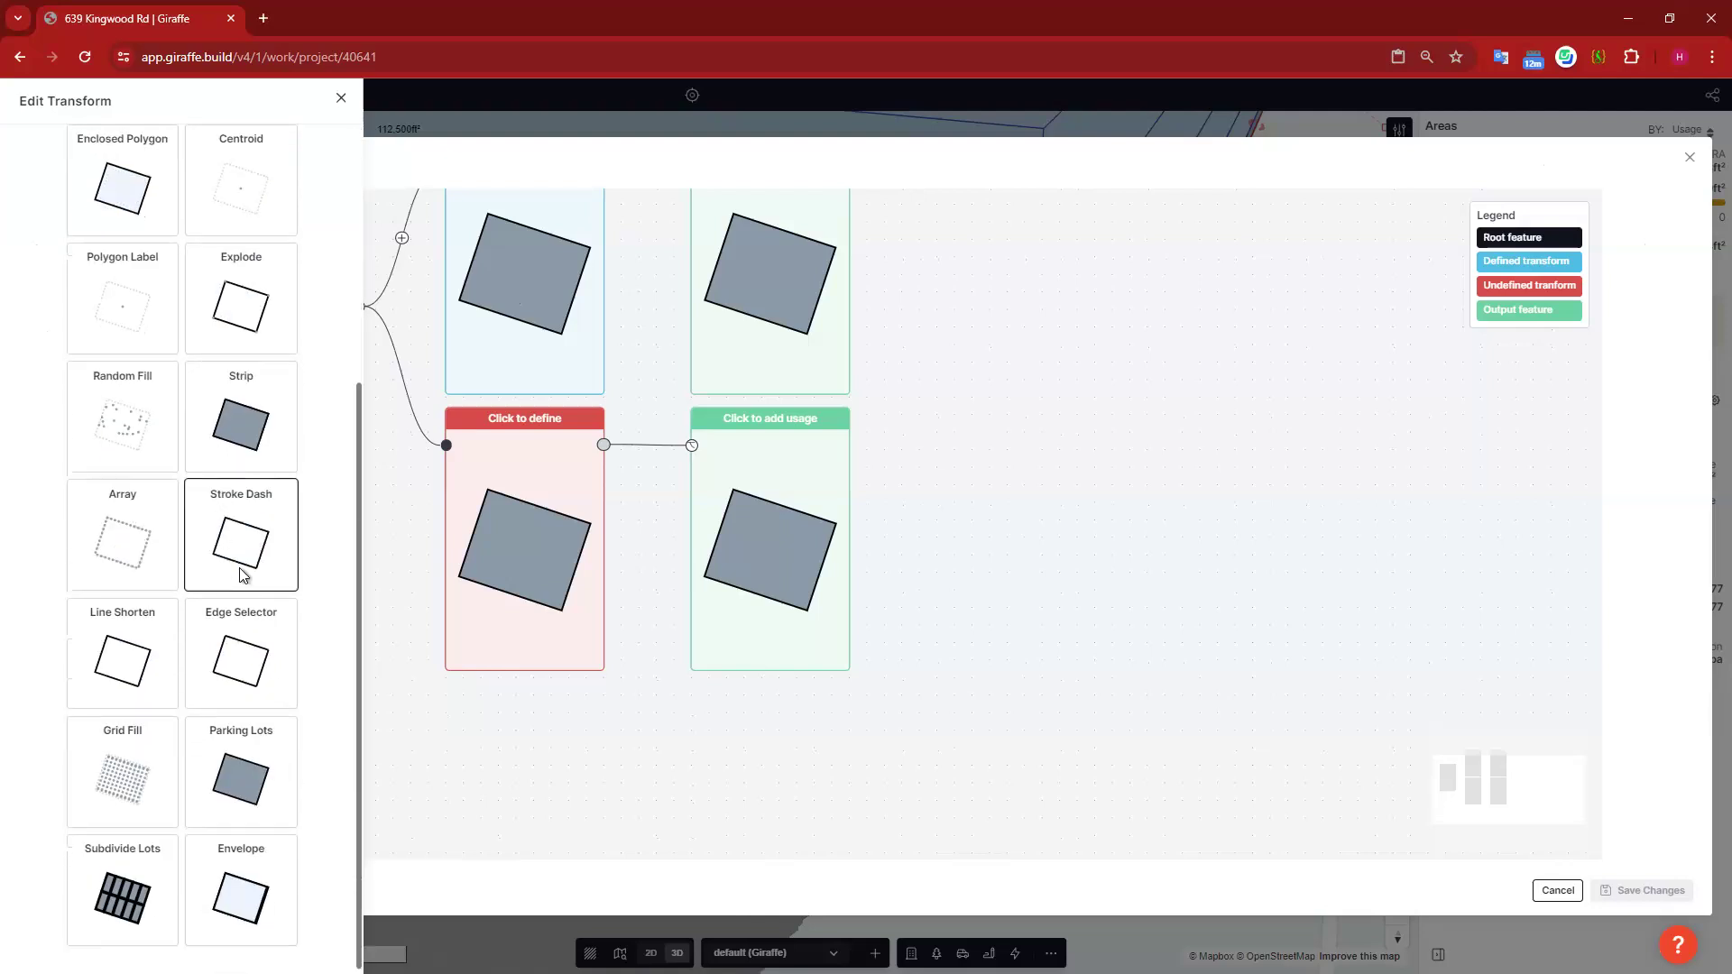
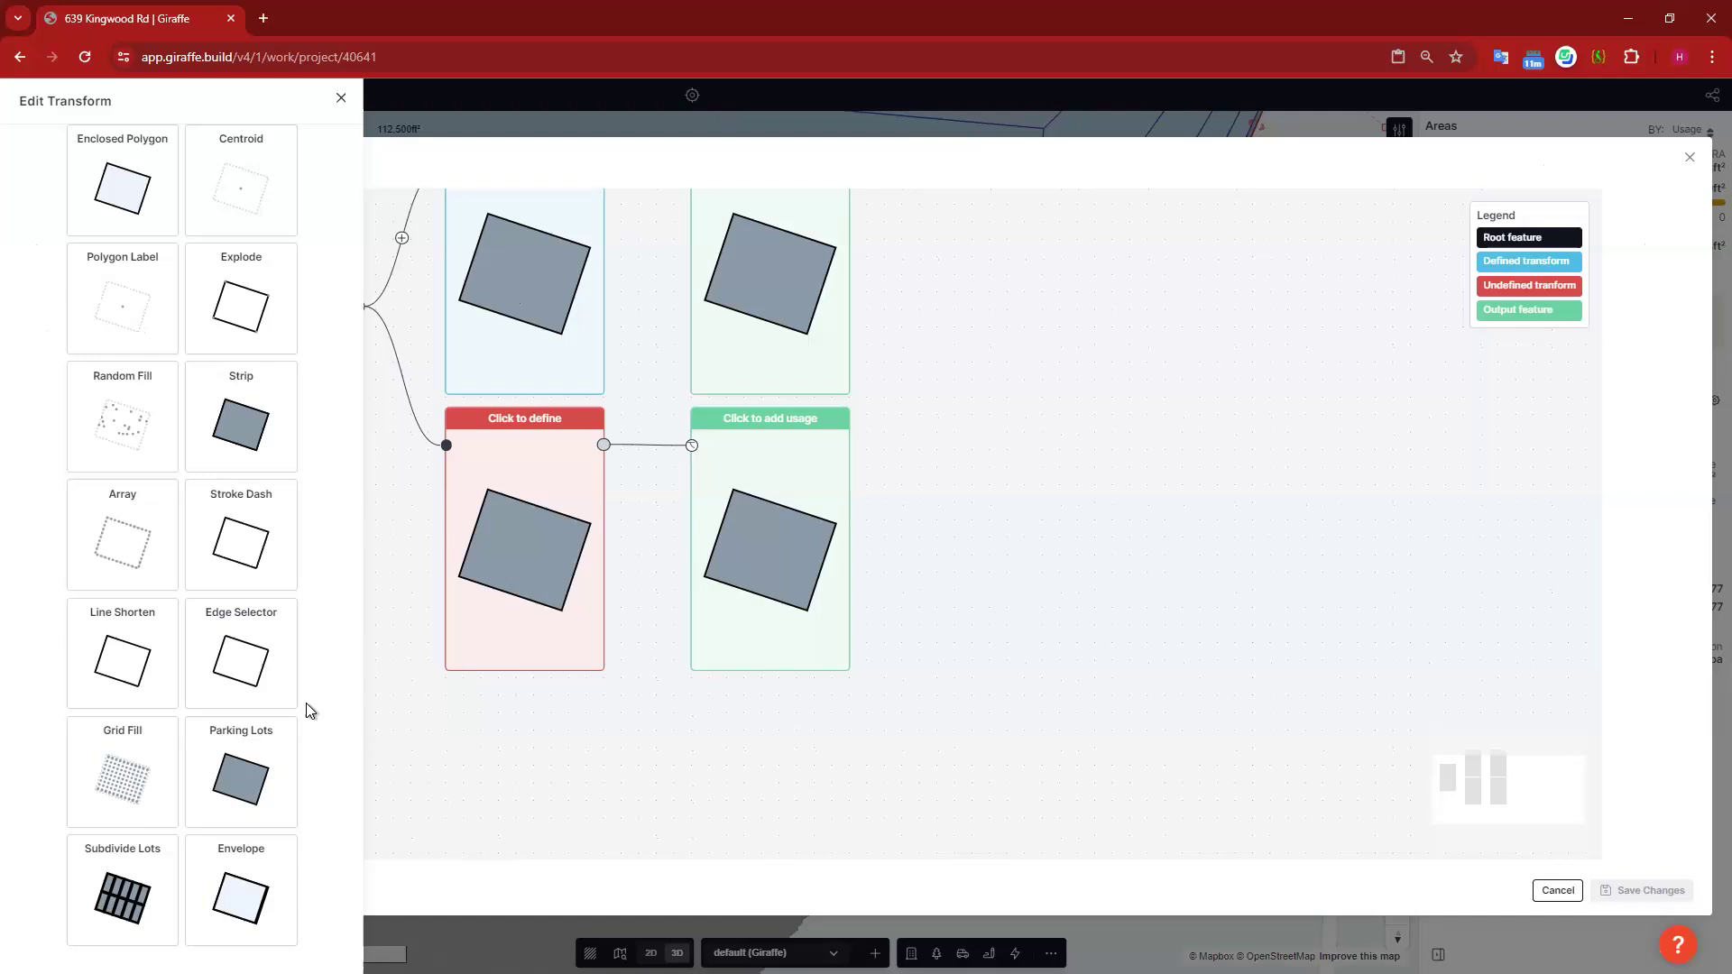
{"action": "left_click", "coordinate": [257, 541]}
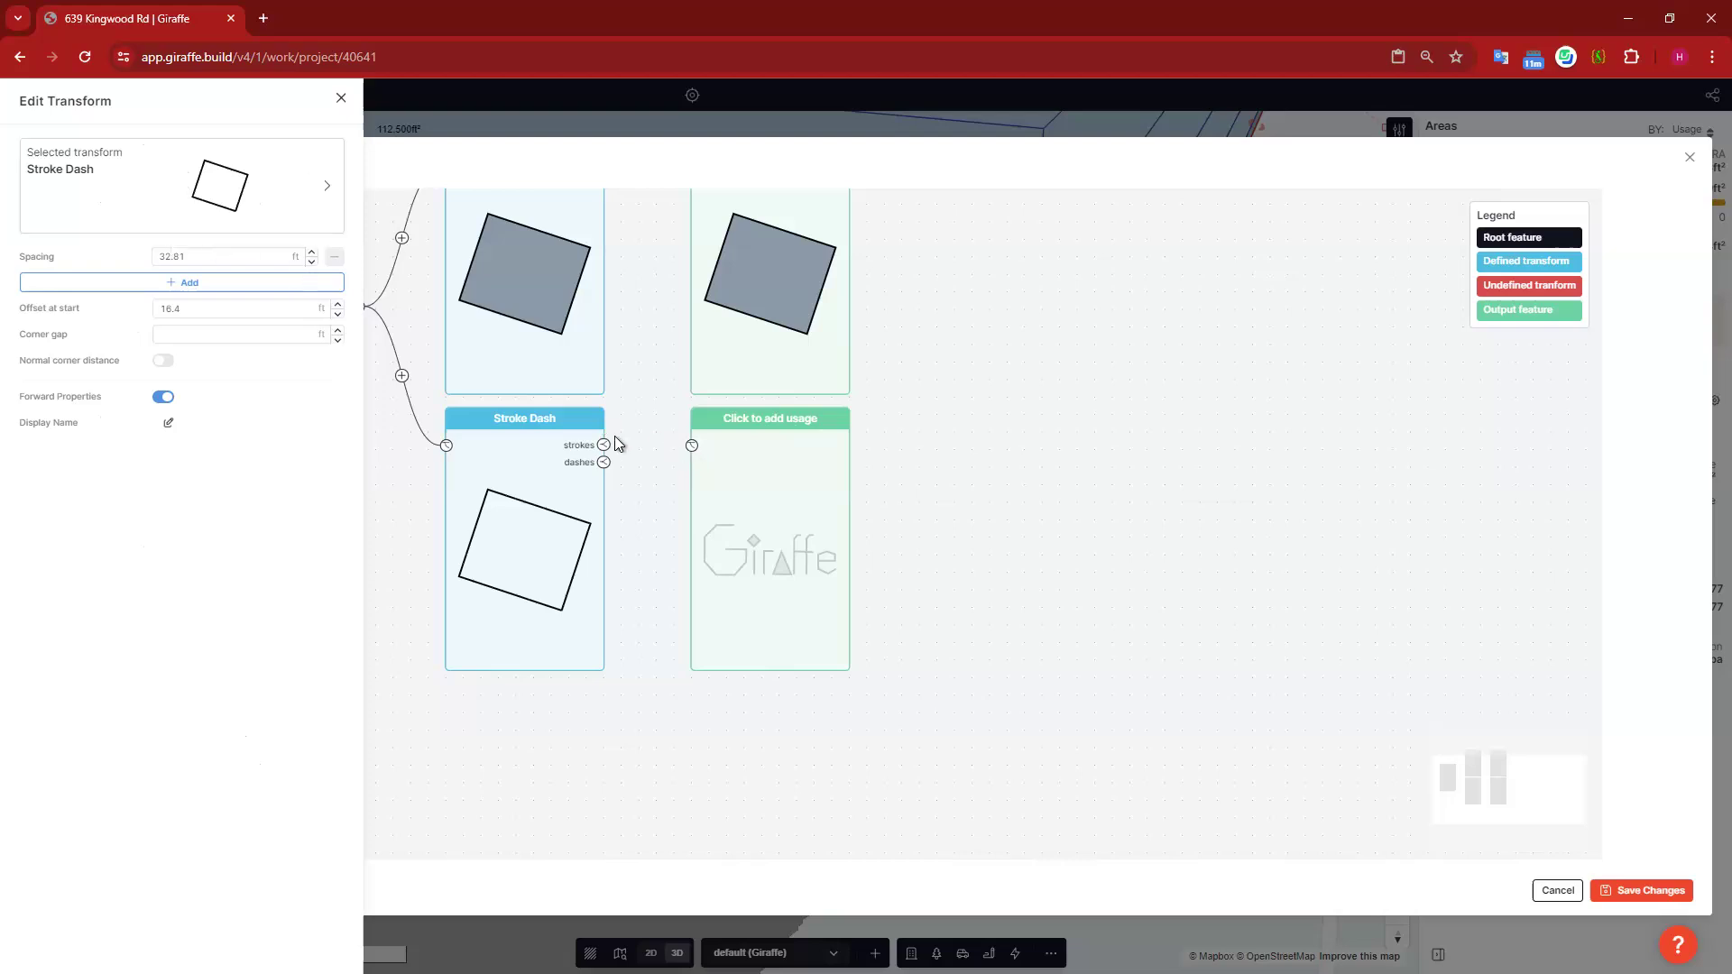
Step: Branch separate strokes and dashes outputs from Stroke Dash and set its spacing values to 25 ft and 1 ft
{"action": "left_click_drag", "start_coordinate": [603, 444], "coordinate": [738, 577]}
{"action": "left_click_drag", "start_coordinate": [603, 598], "coordinate": [924, 506]}
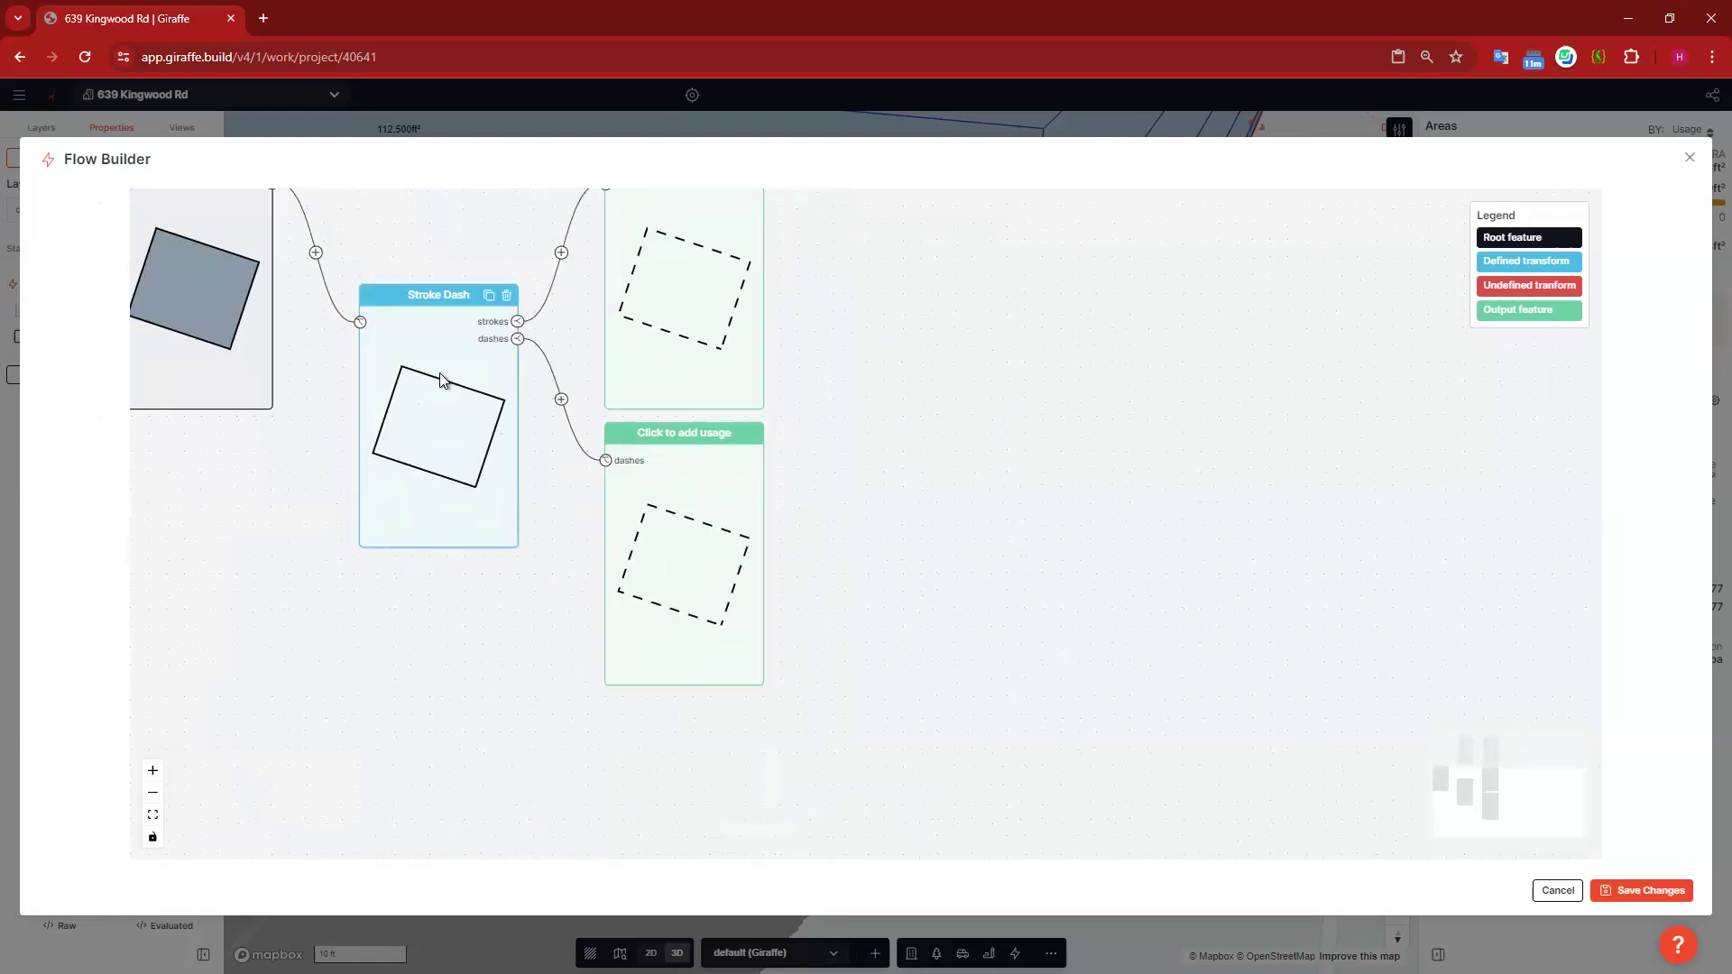
{"action": "left_click", "coordinate": [506, 376]}
{"action": "left_click", "coordinate": [254, 259]}
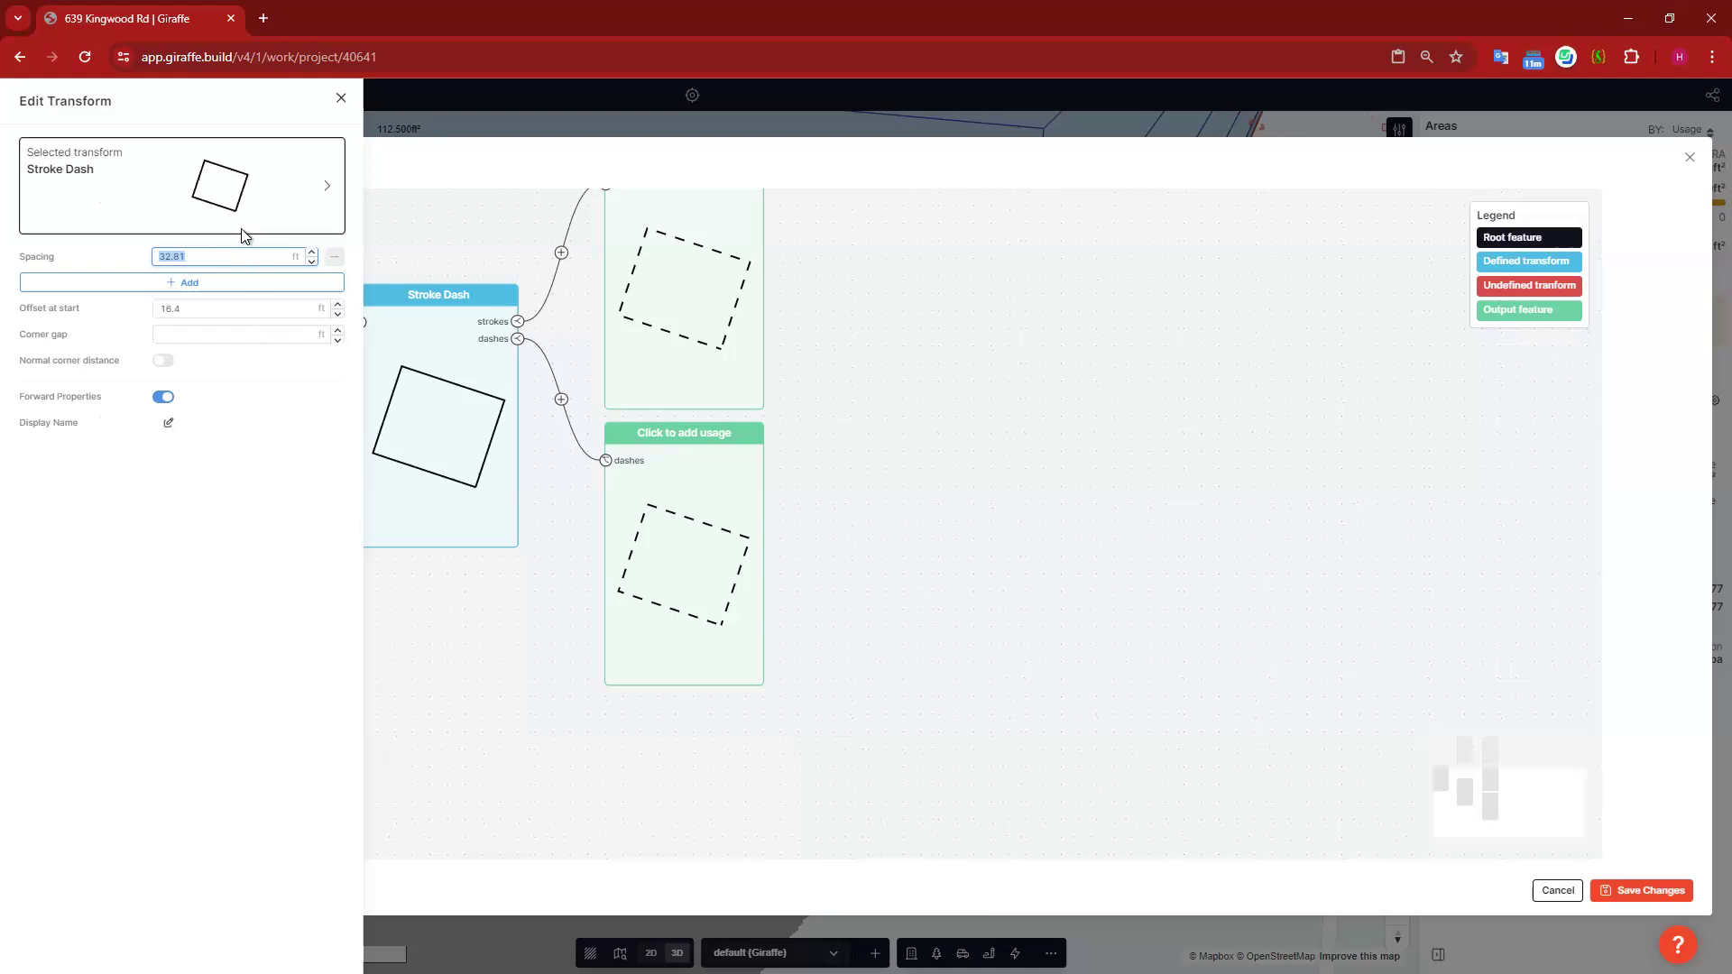
{"action": "type", "text": "25"}
{"action": "left_click", "coordinate": [224, 283]}
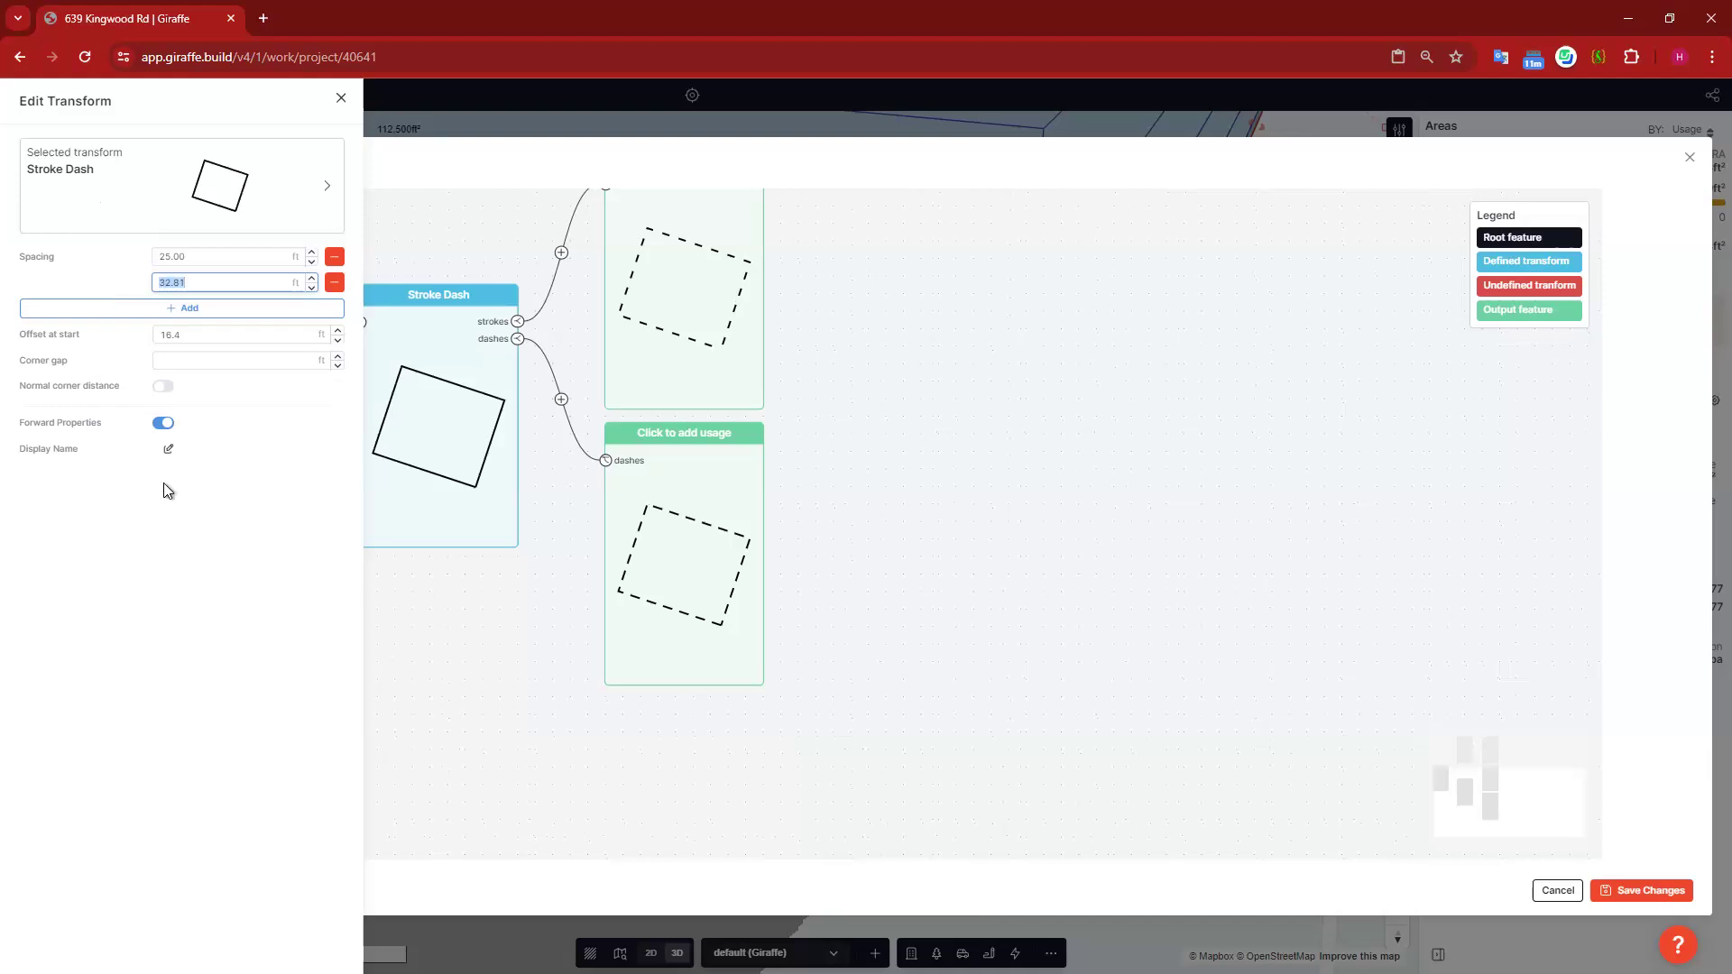
{"action": "type", "text": "1"}
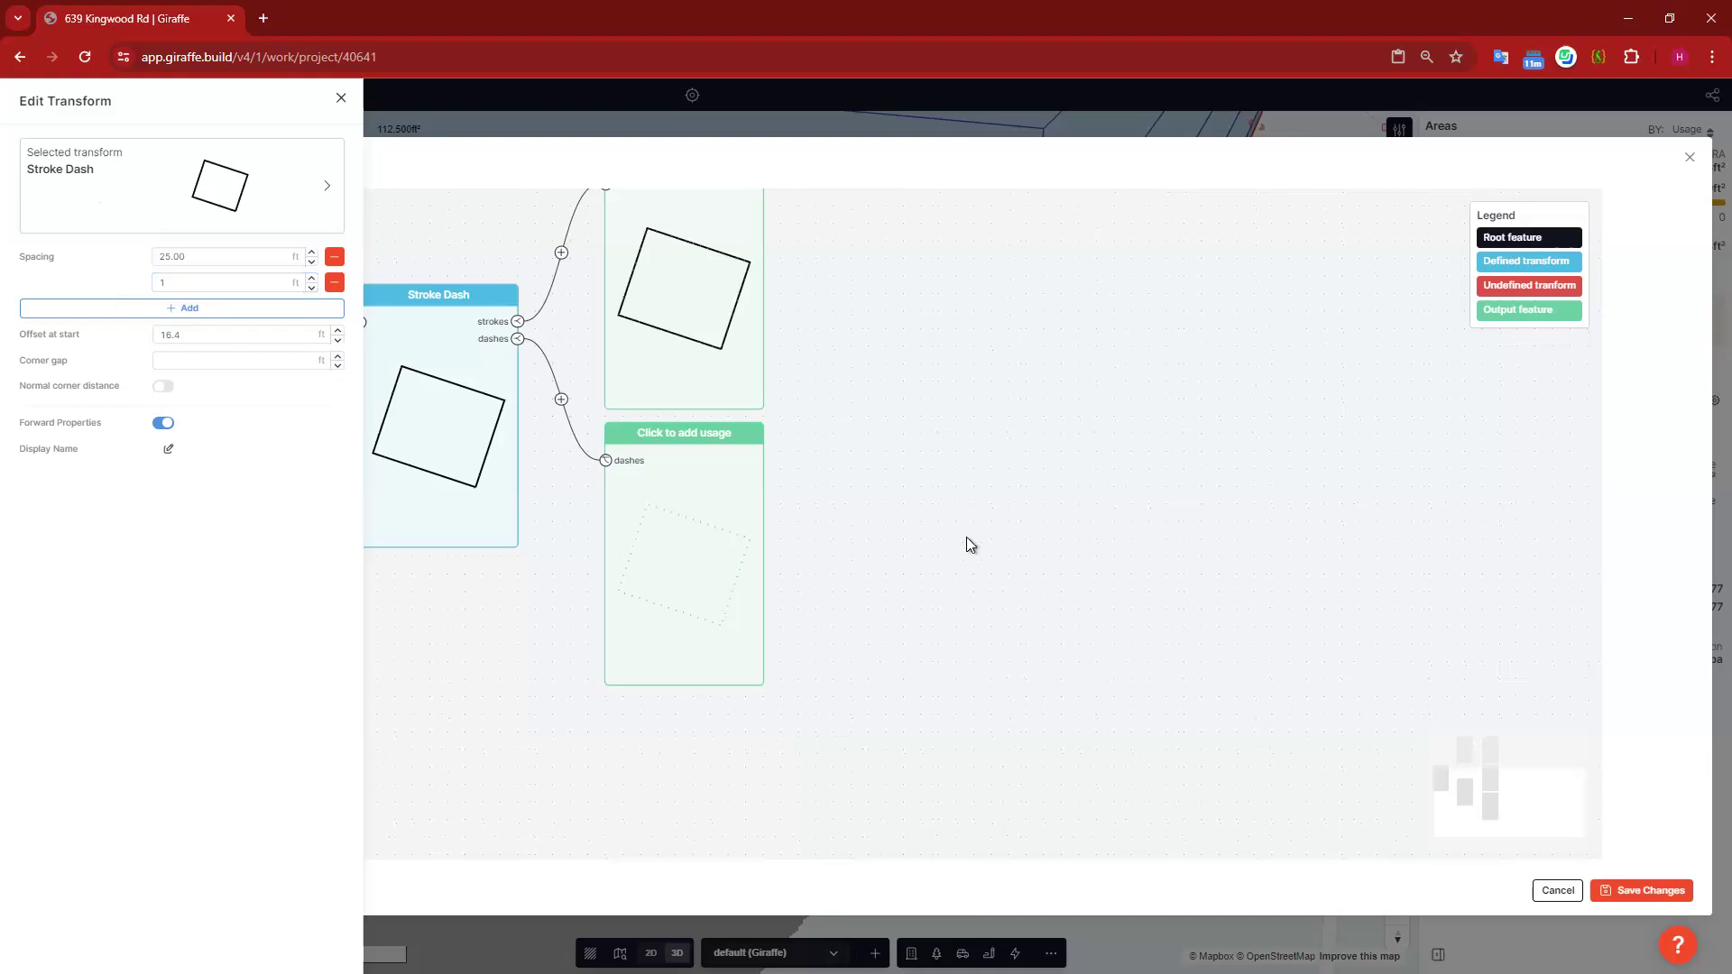
{"action": "left_click", "coordinate": [341, 98]}
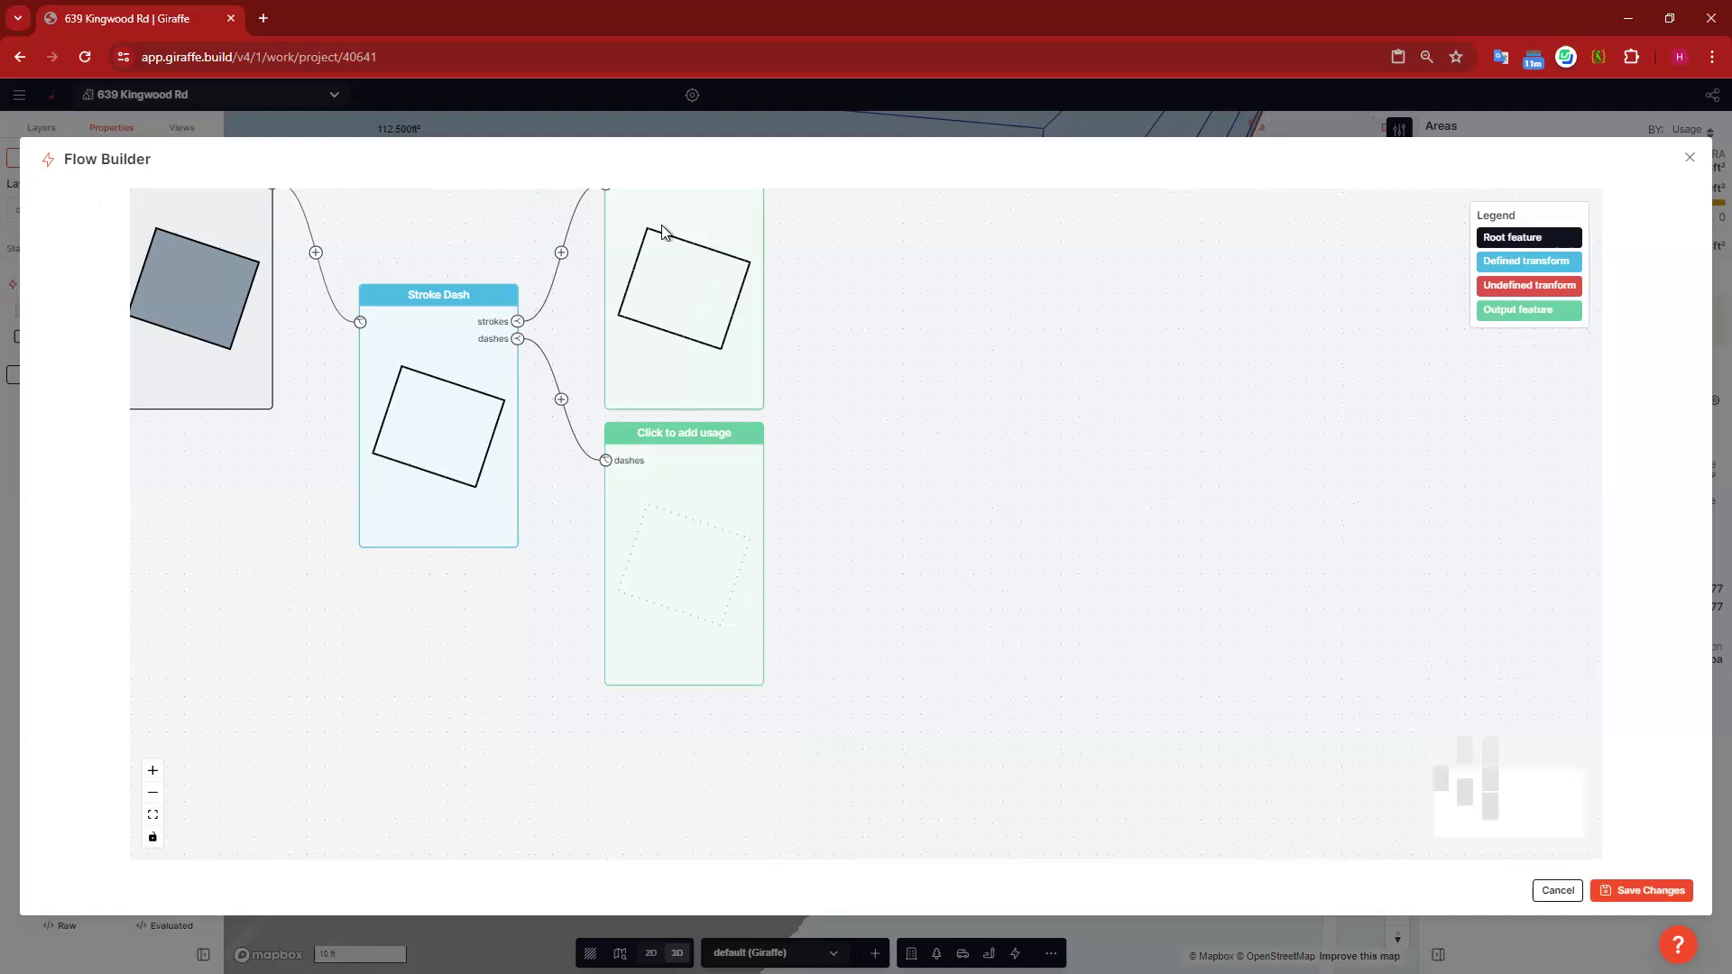
Step: Insert an Offset Line transform on the strokes branch with direction Right and a distance of 1 ft
{"action": "scroll", "coordinate": [538, 368], "scroll_direction": "up", "scroll_amount": 1}
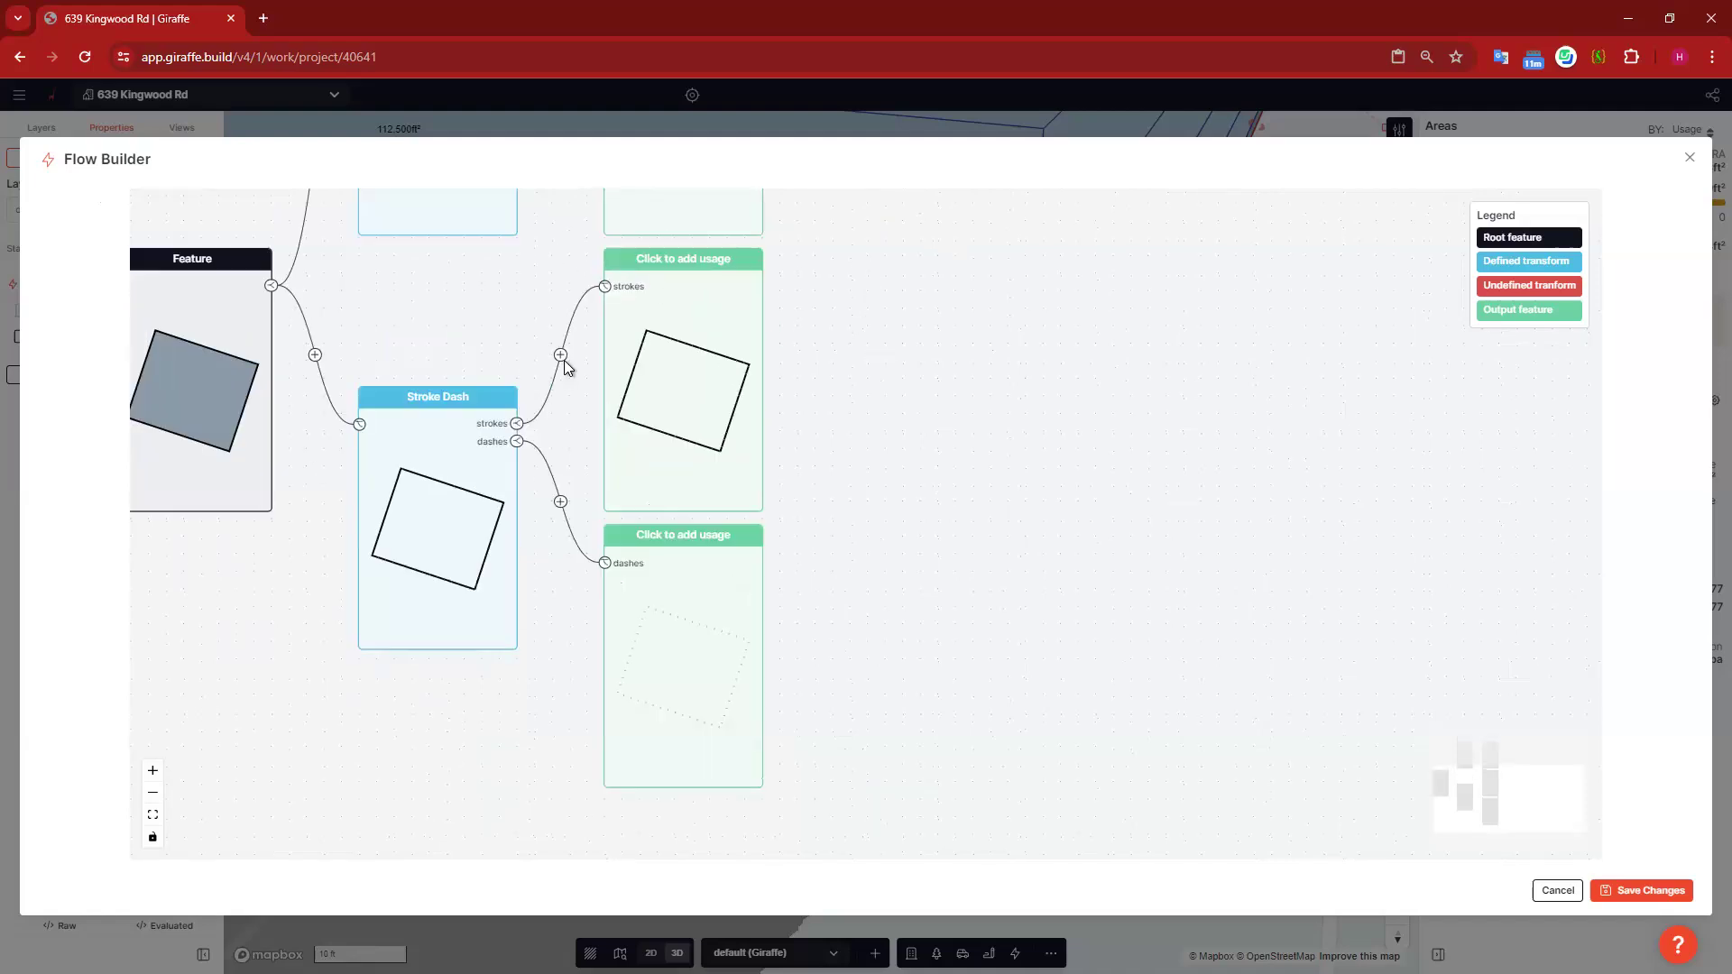
{"action": "left_click", "coordinate": [560, 355]}
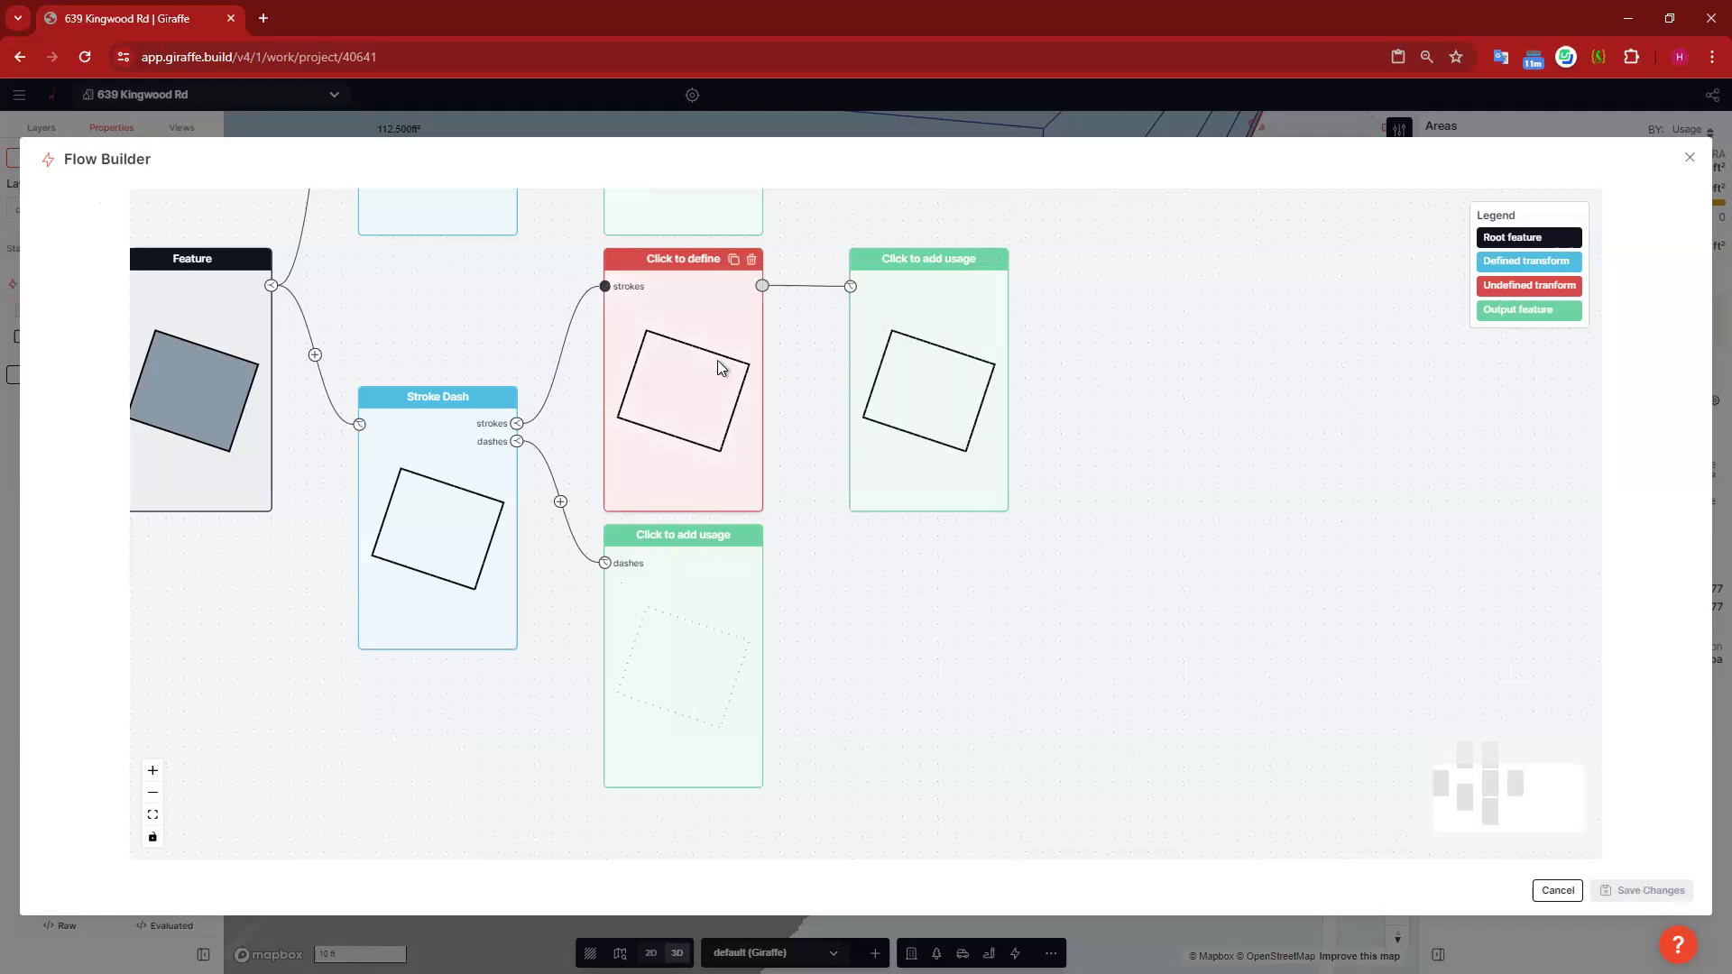
{"action": "left_click", "coordinate": [722, 324]}
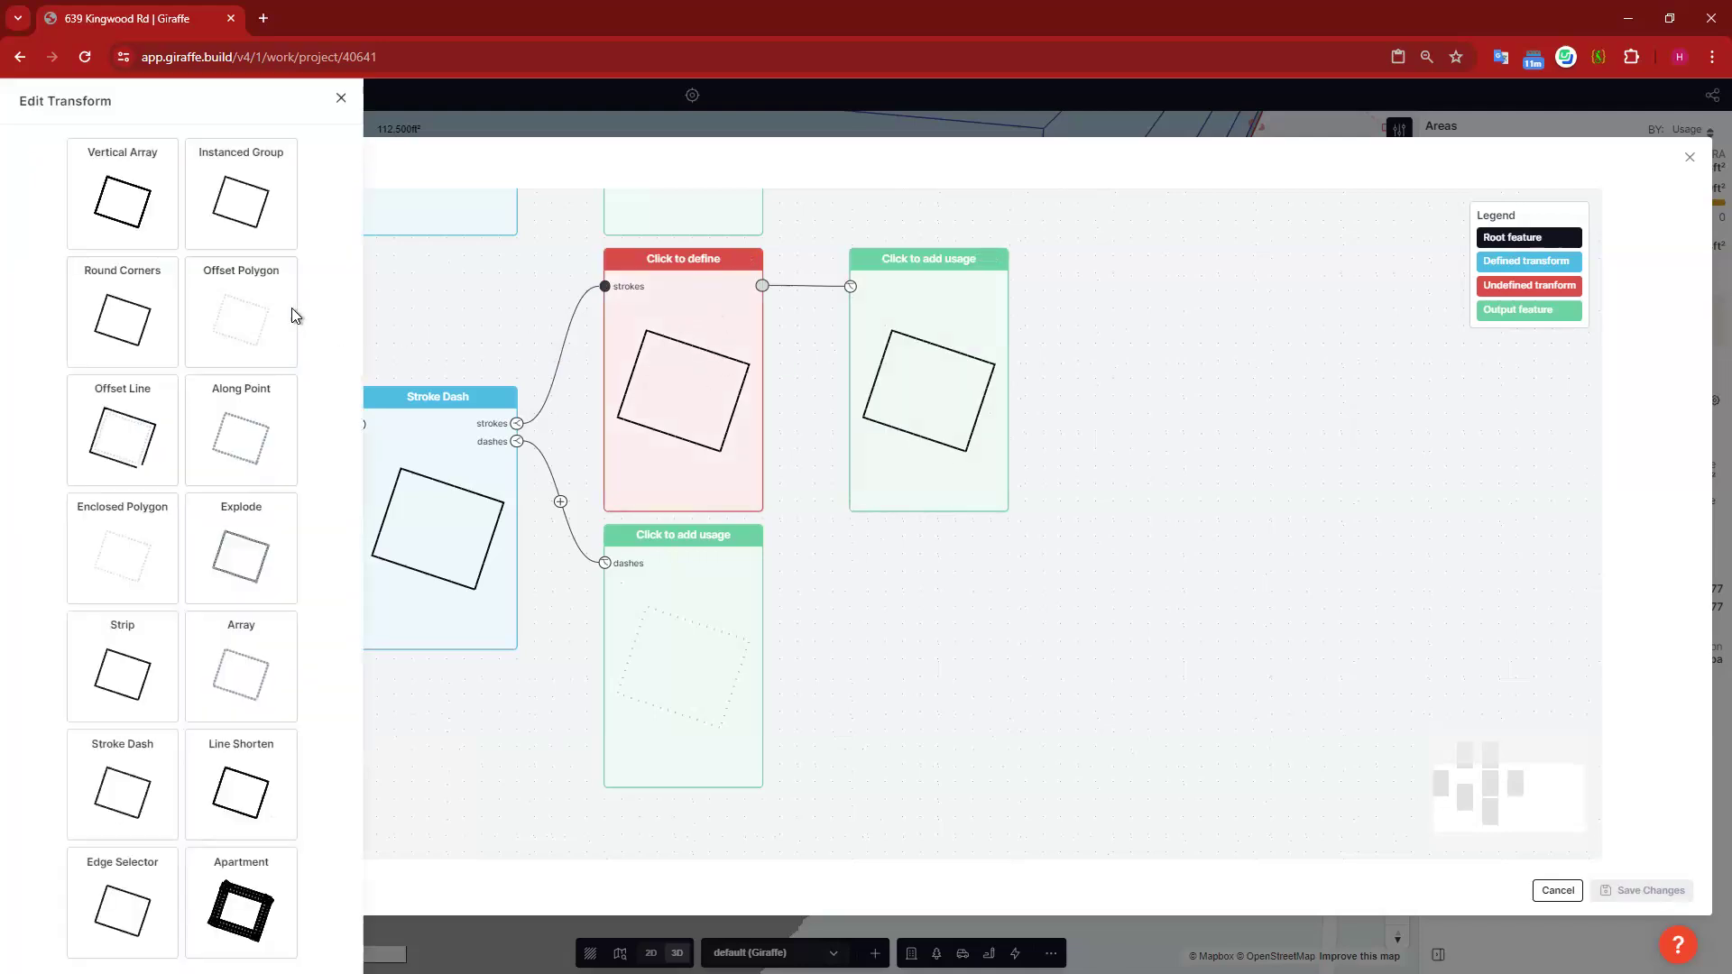
{"action": "left_click", "coordinate": [139, 433]}
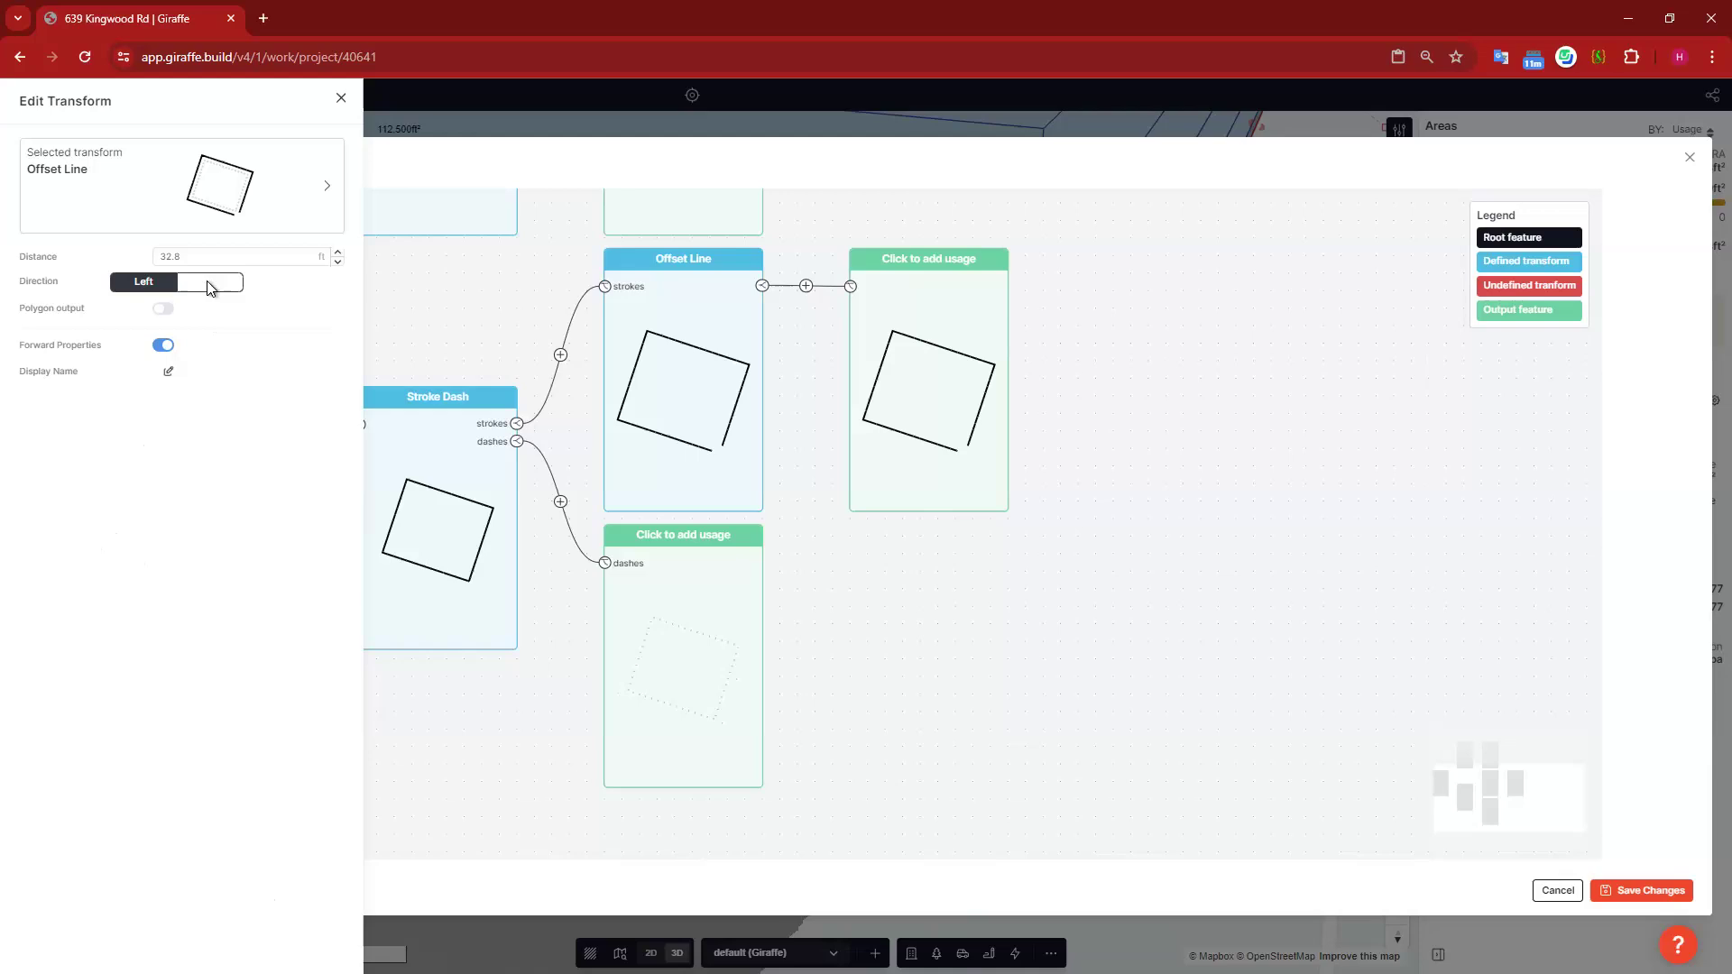
{"action": "left_click", "coordinate": [209, 281]}
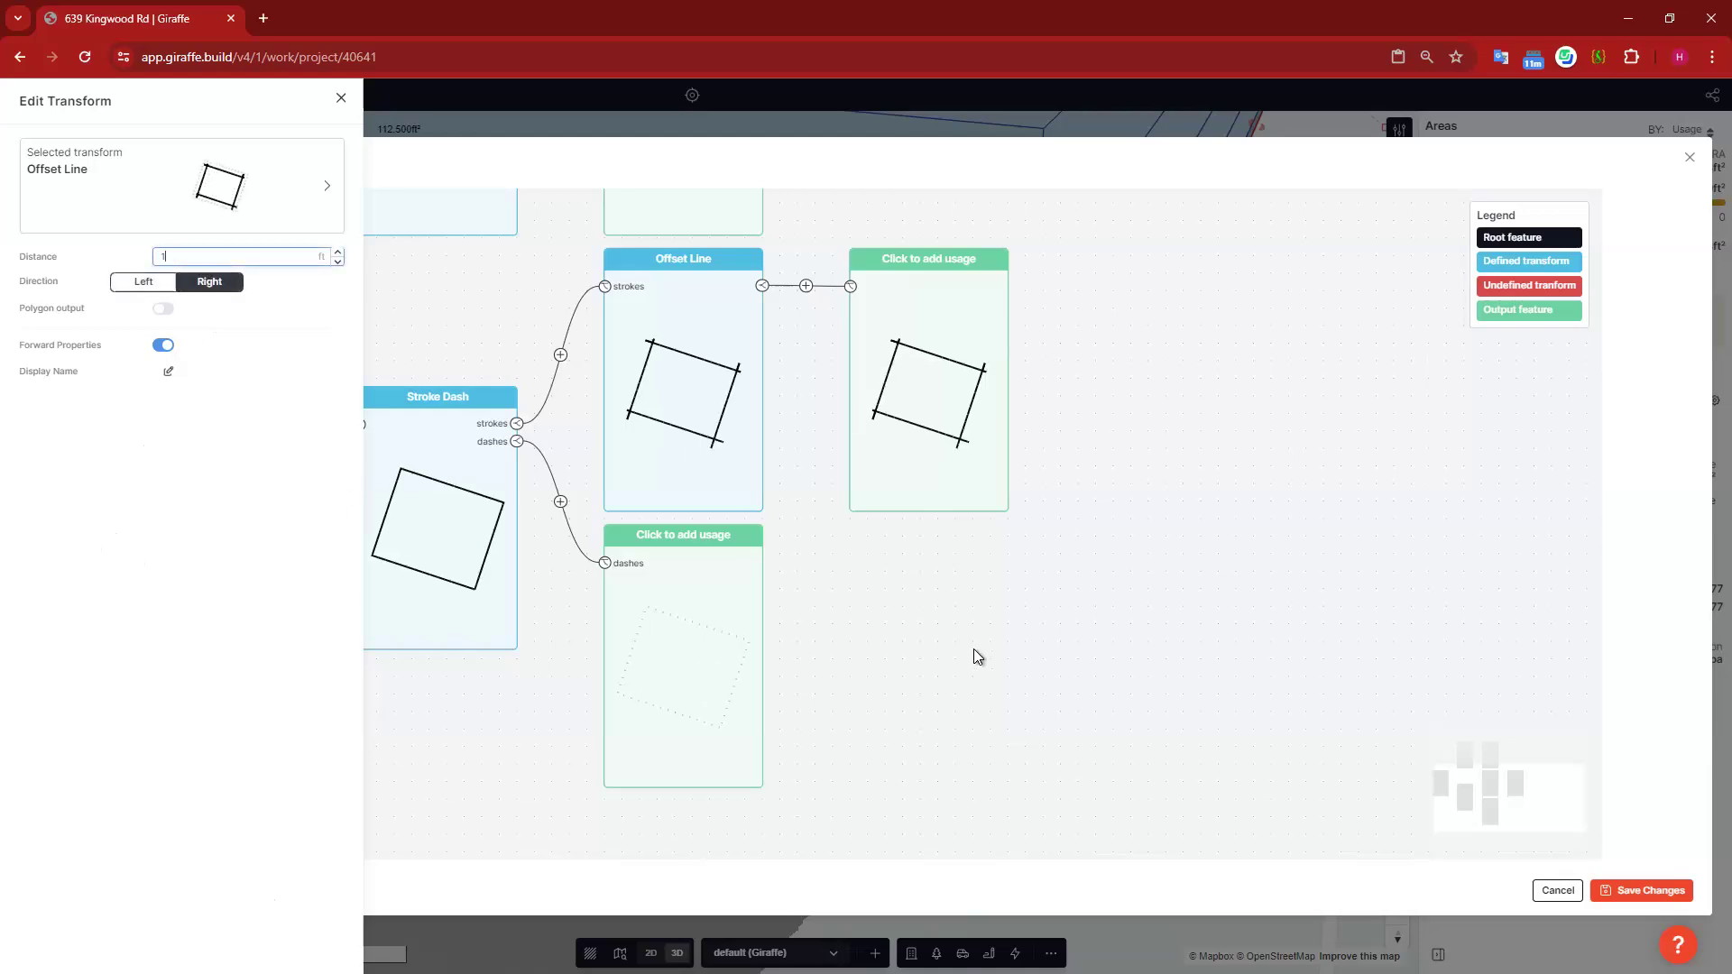
Step: Set the usage of the Offset Line output to Context and remove its Levels property
{"action": "left_click", "coordinate": [929, 354]}
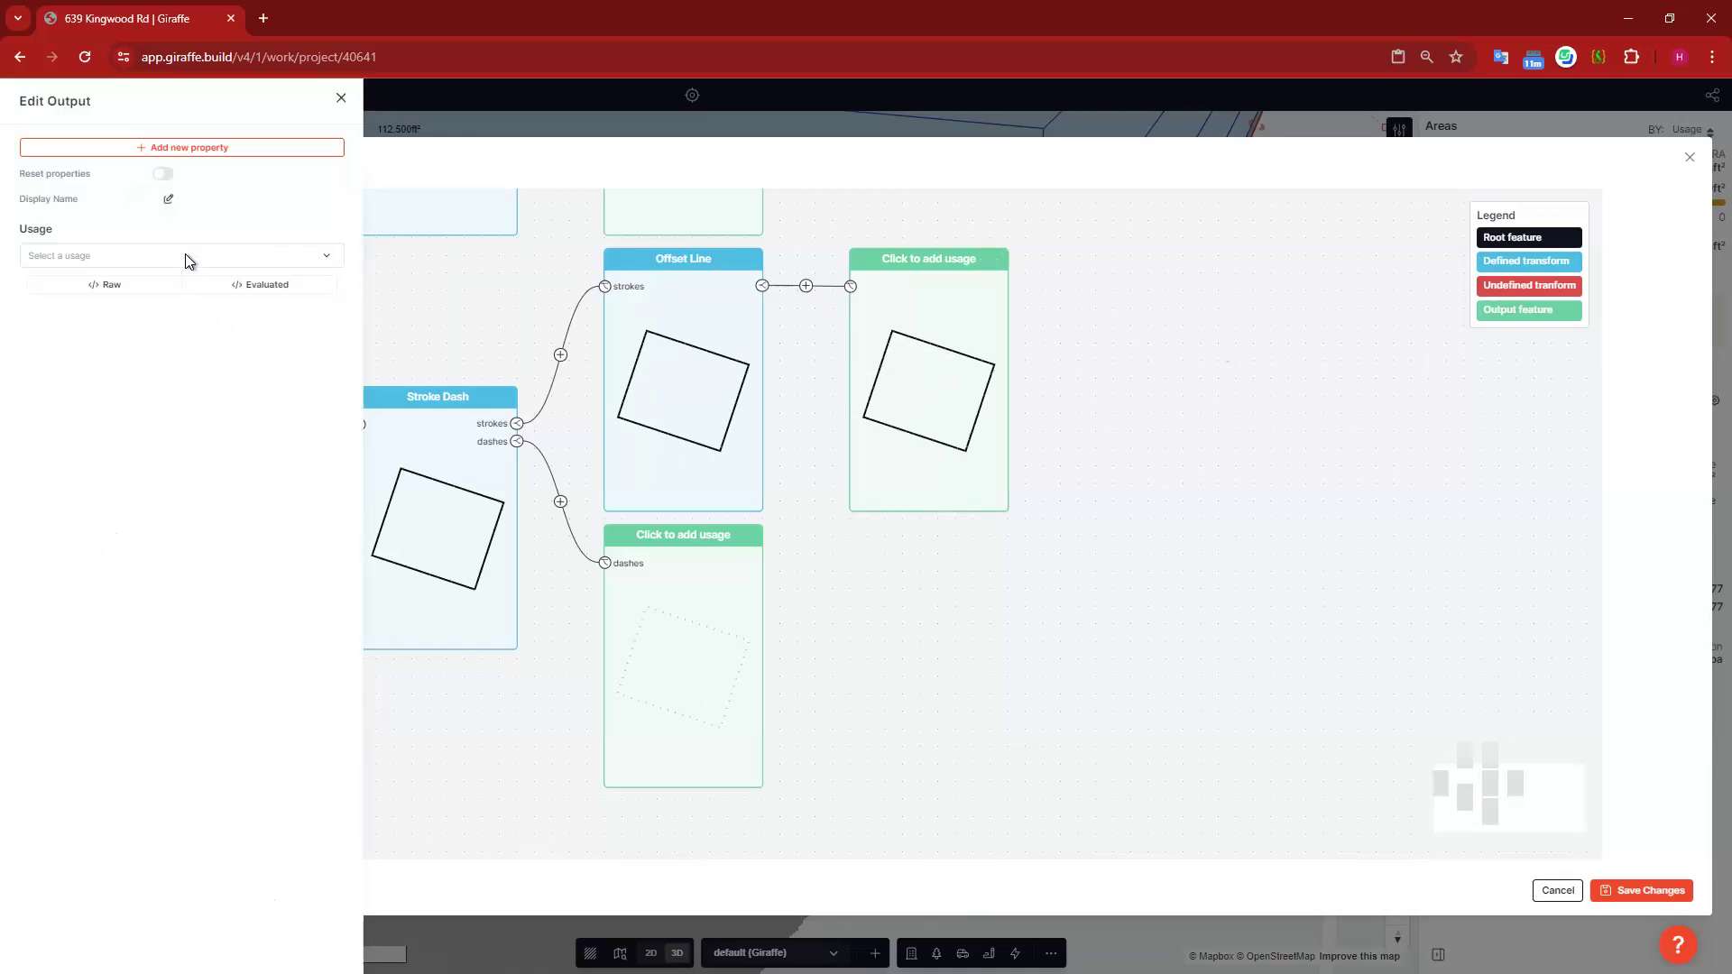
{"action": "left_click", "coordinate": [187, 255]}
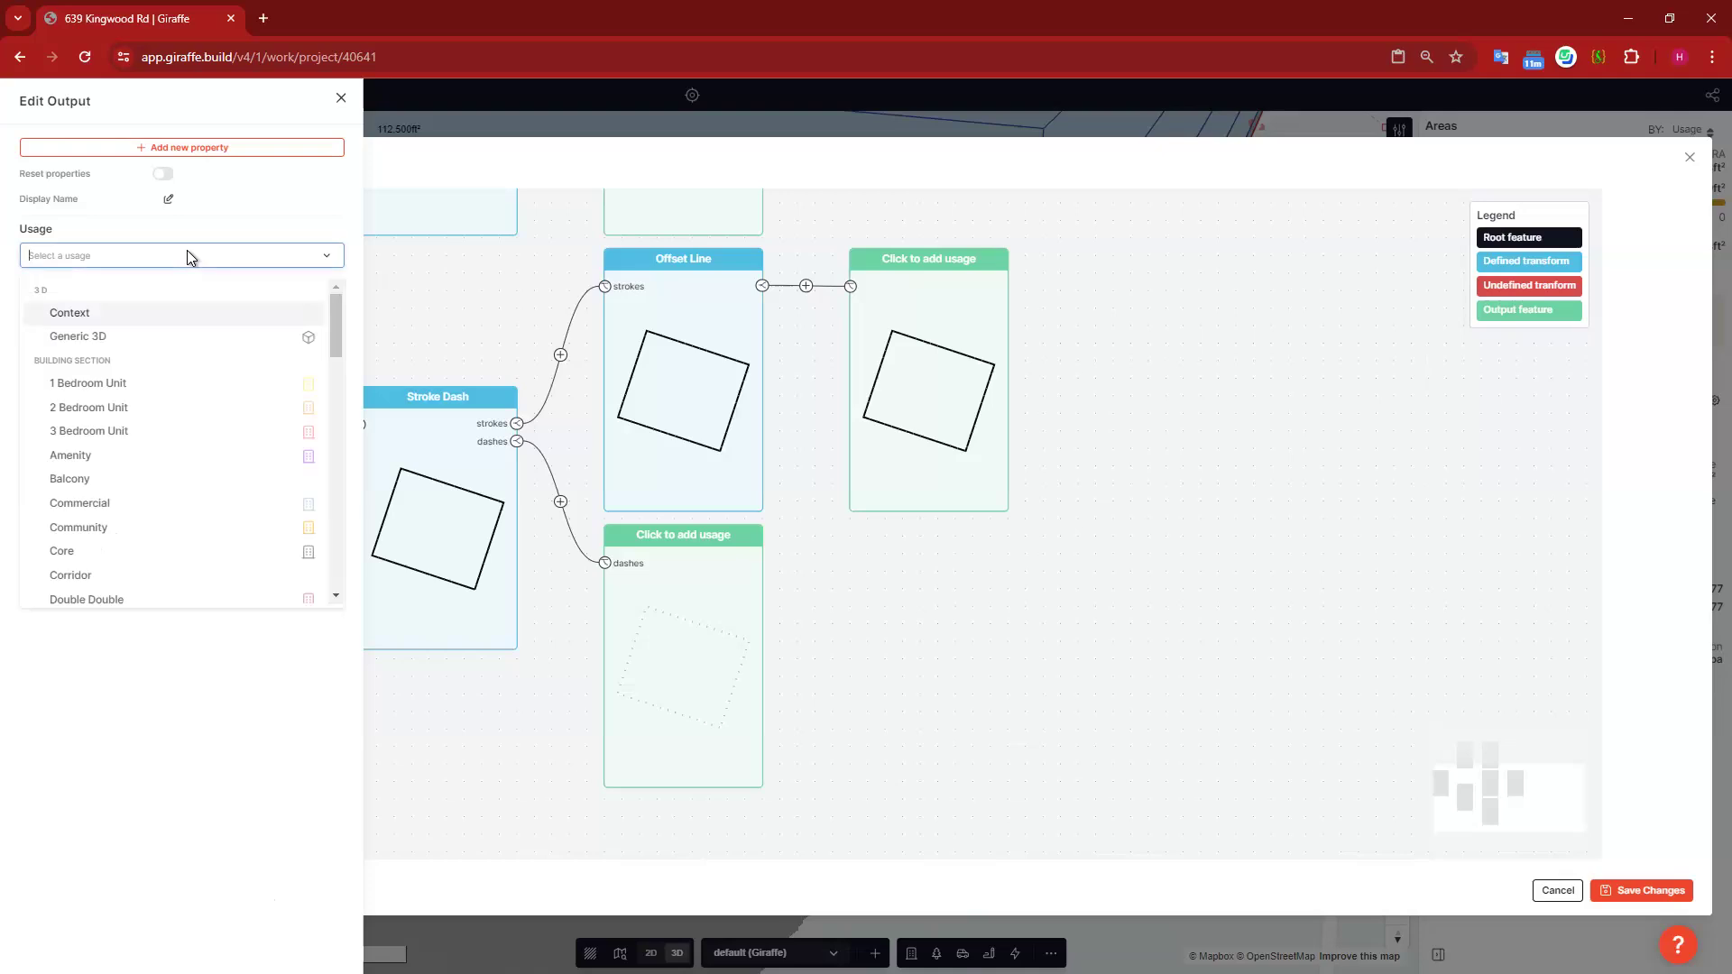
{"action": "left_click", "coordinate": [132, 313]}
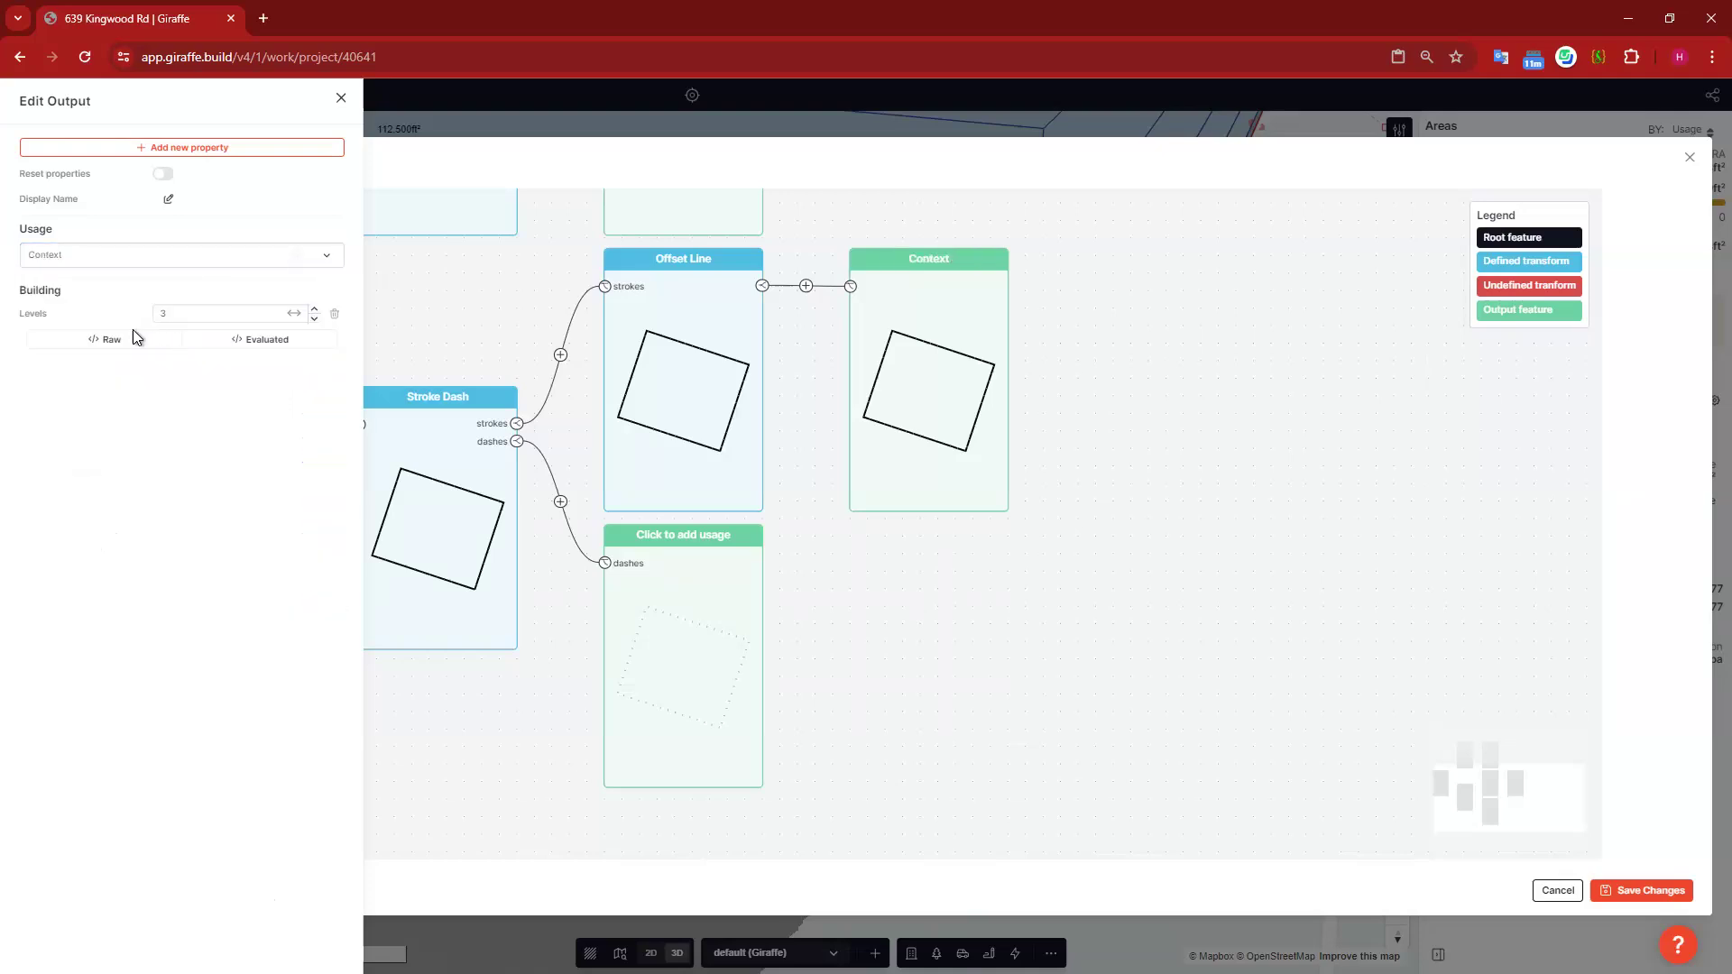
{"action": "left_click", "coordinate": [314, 319]}
Step: Add a Color property to the Context output and set it to light blue #84d1ff
{"action": "left_click", "coordinate": [280, 155]}
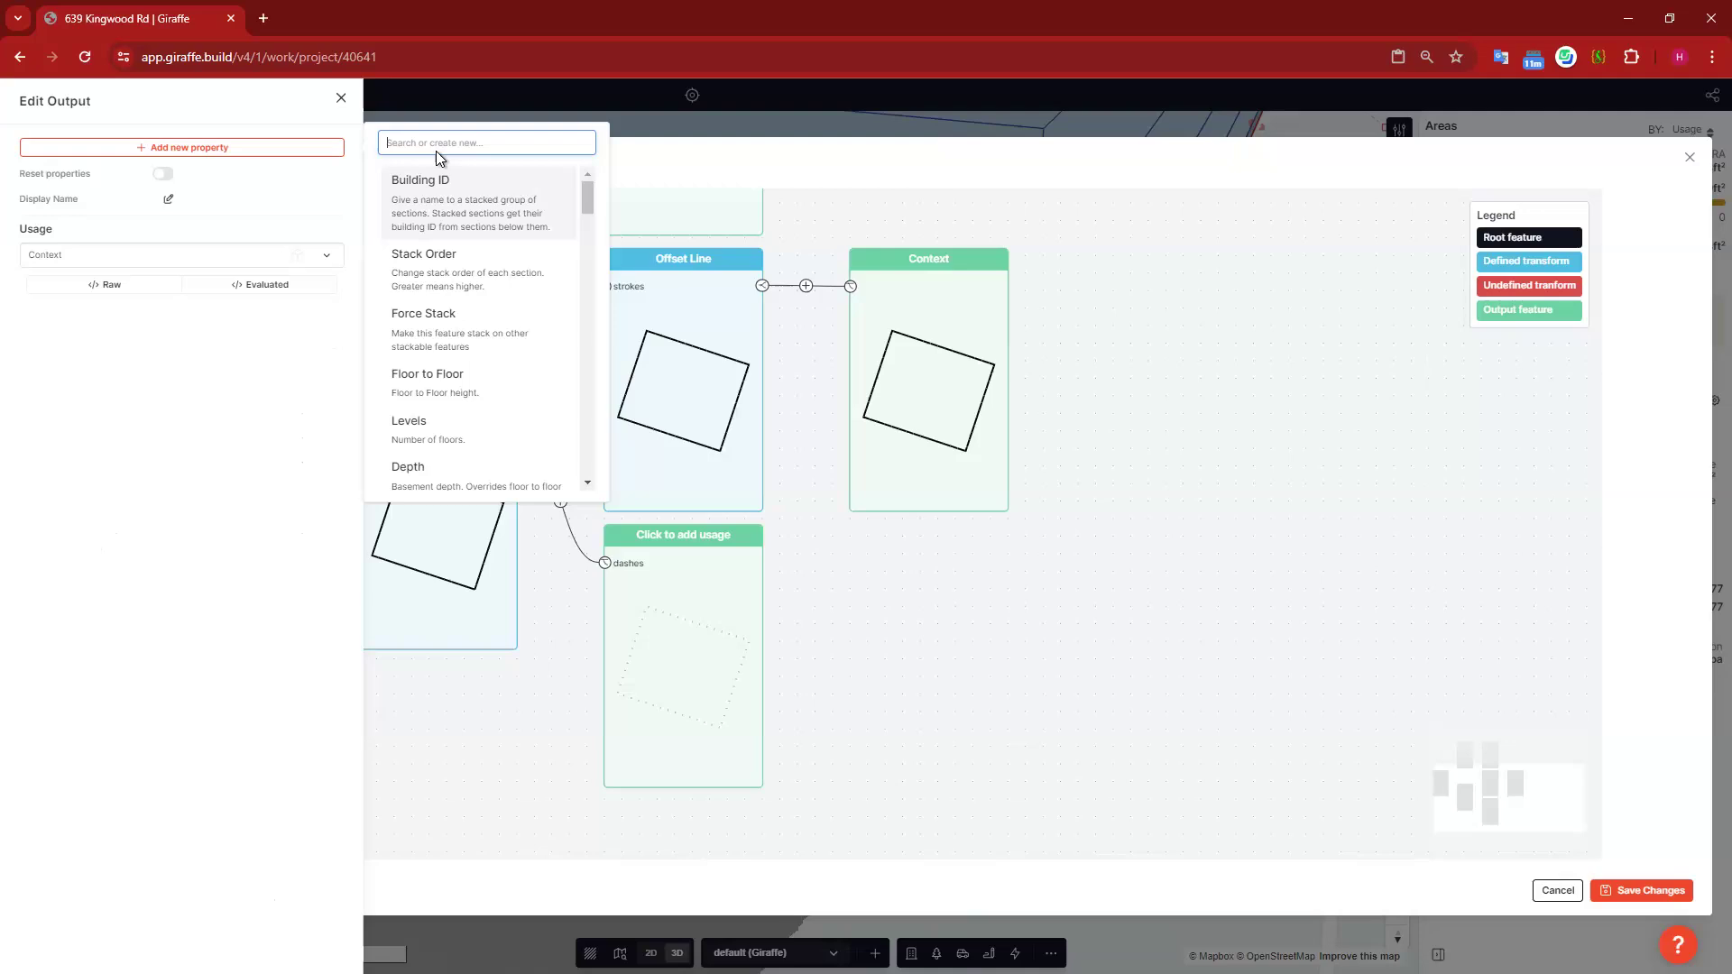
{"action": "type", "text": "color"}
{"action": "left_click", "coordinate": [483, 181]}
{"action": "right_click", "coordinate": [308, 465]}
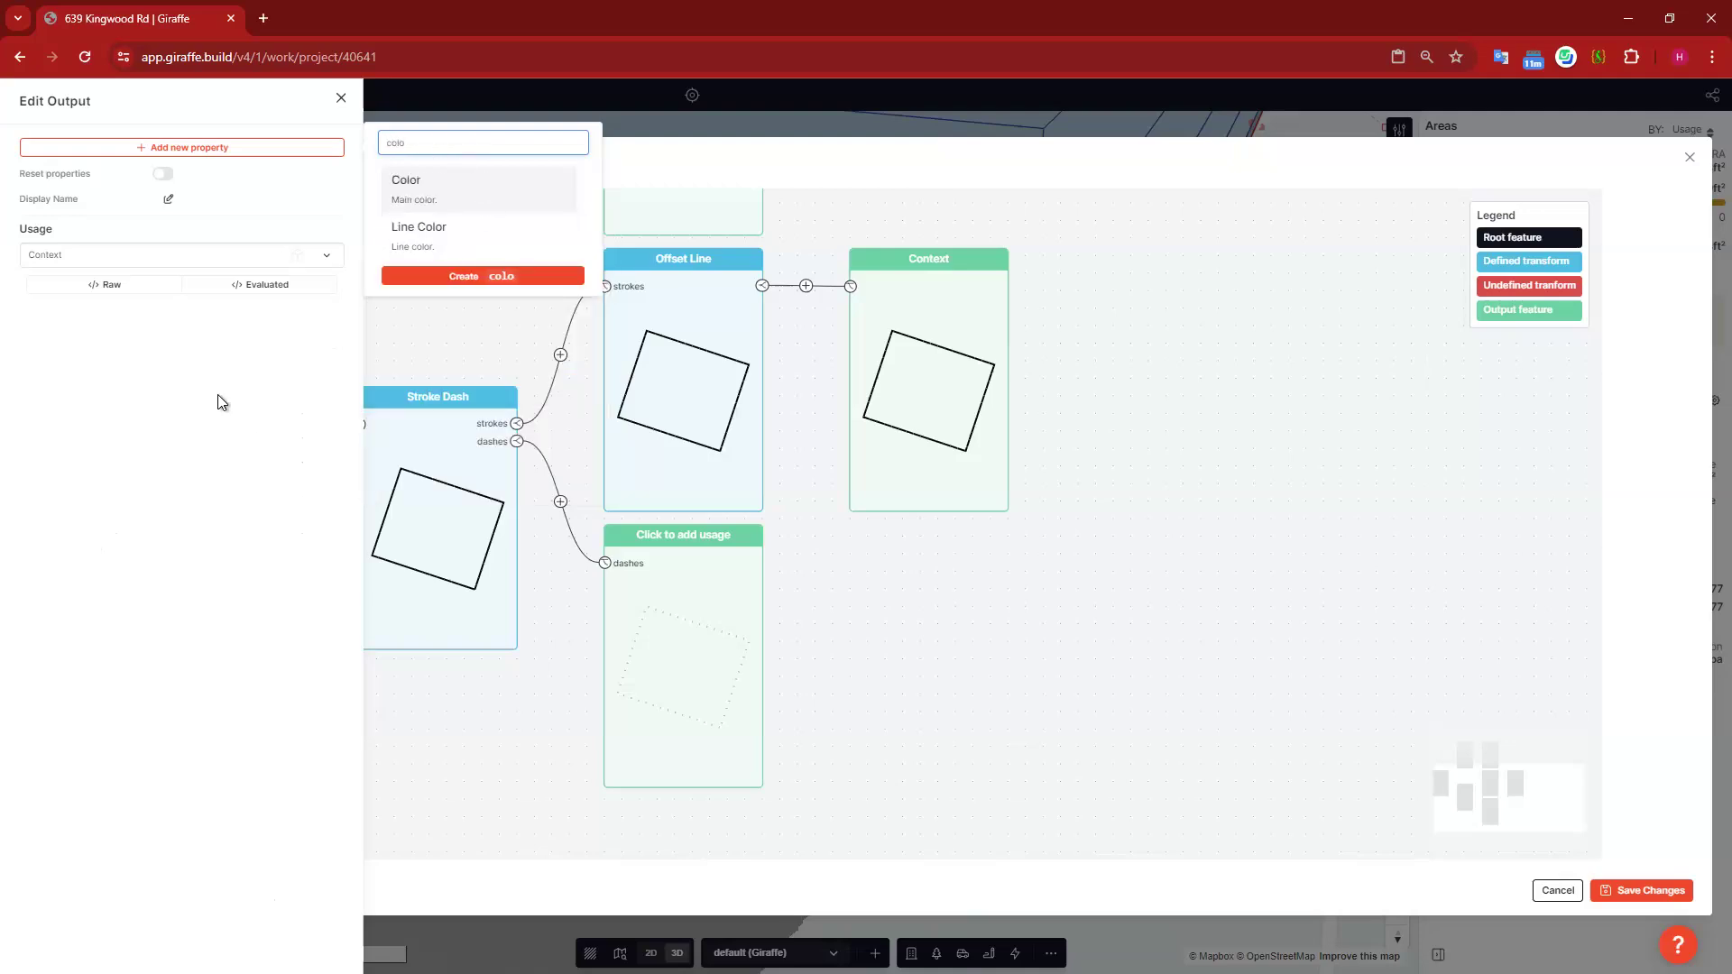
{"action": "left_click", "coordinate": [689, 491]}
{"action": "left_click", "coordinate": [158, 314]}
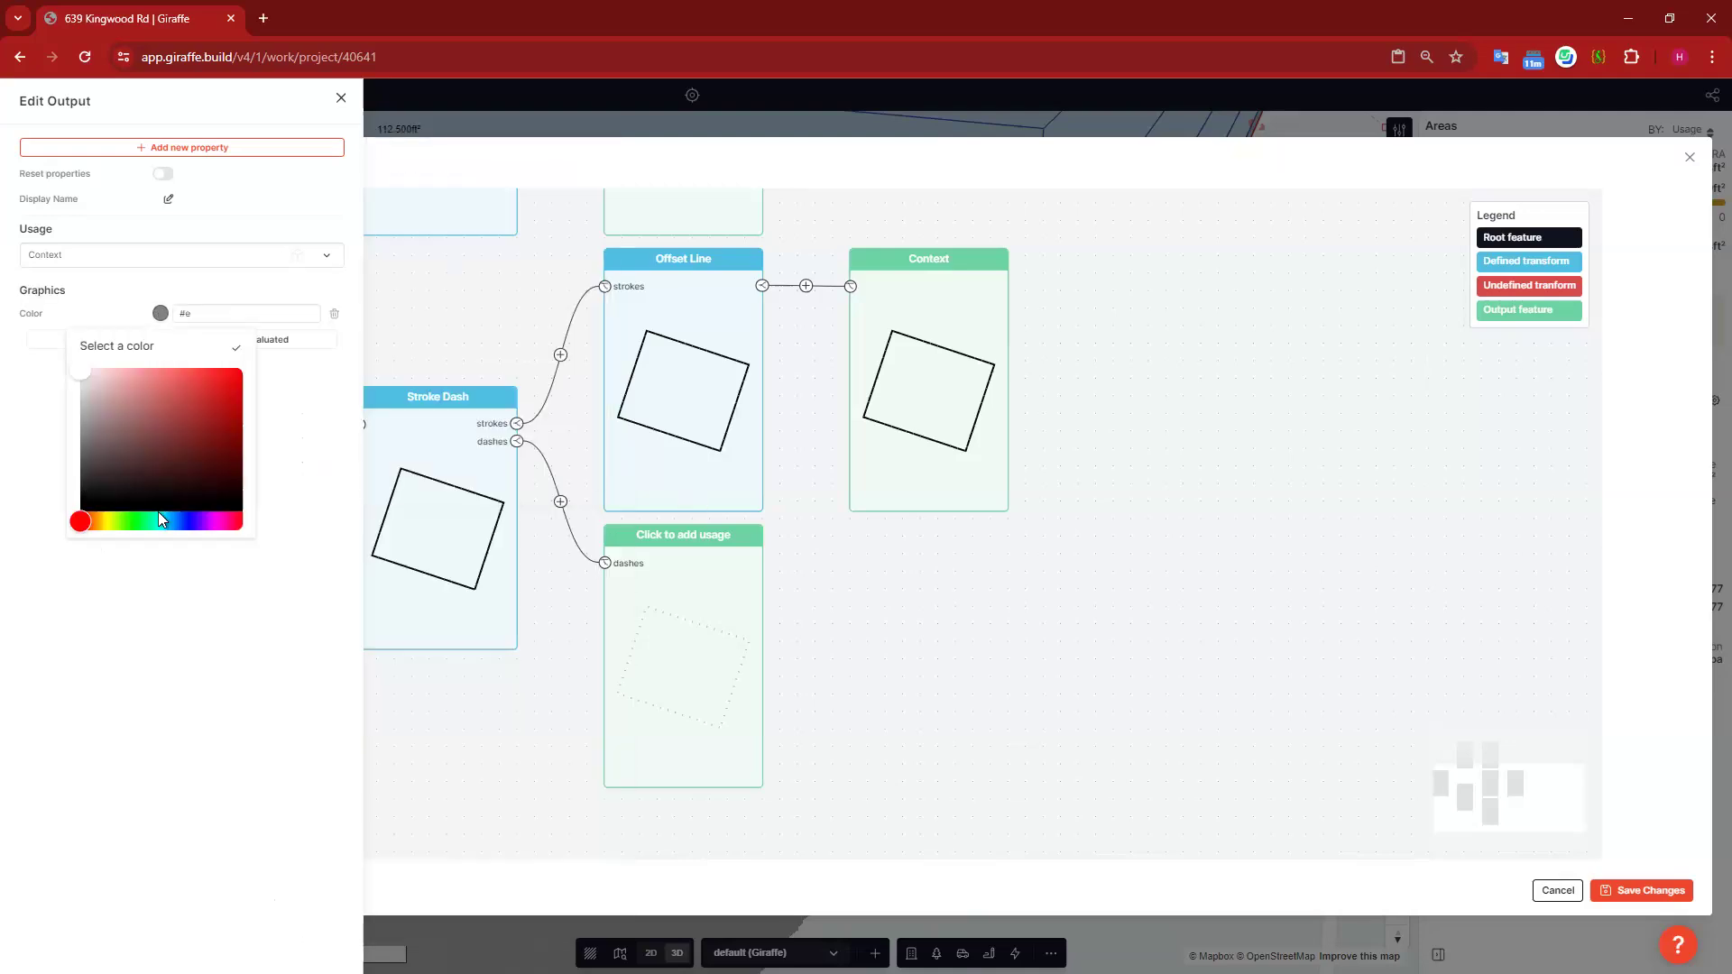
{"action": "left_click", "coordinate": [172, 522]}
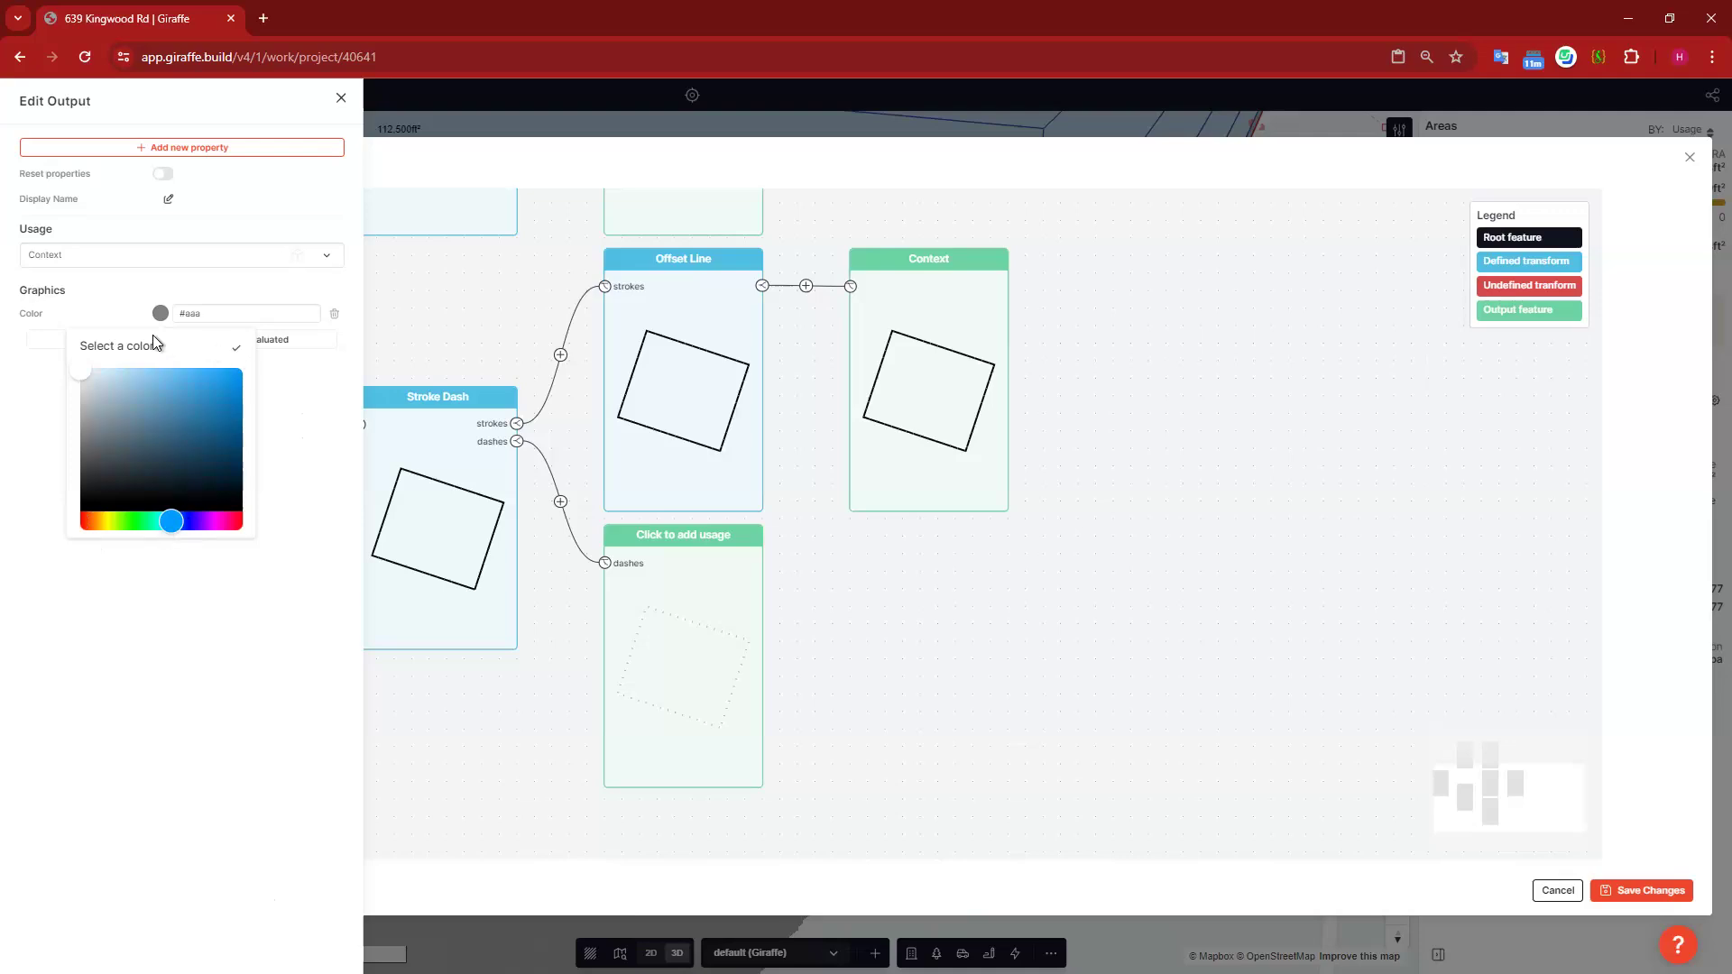
Step: Add the Shiny property to the Context output and save the flow changes
{"action": "left_click", "coordinate": [187, 147]}
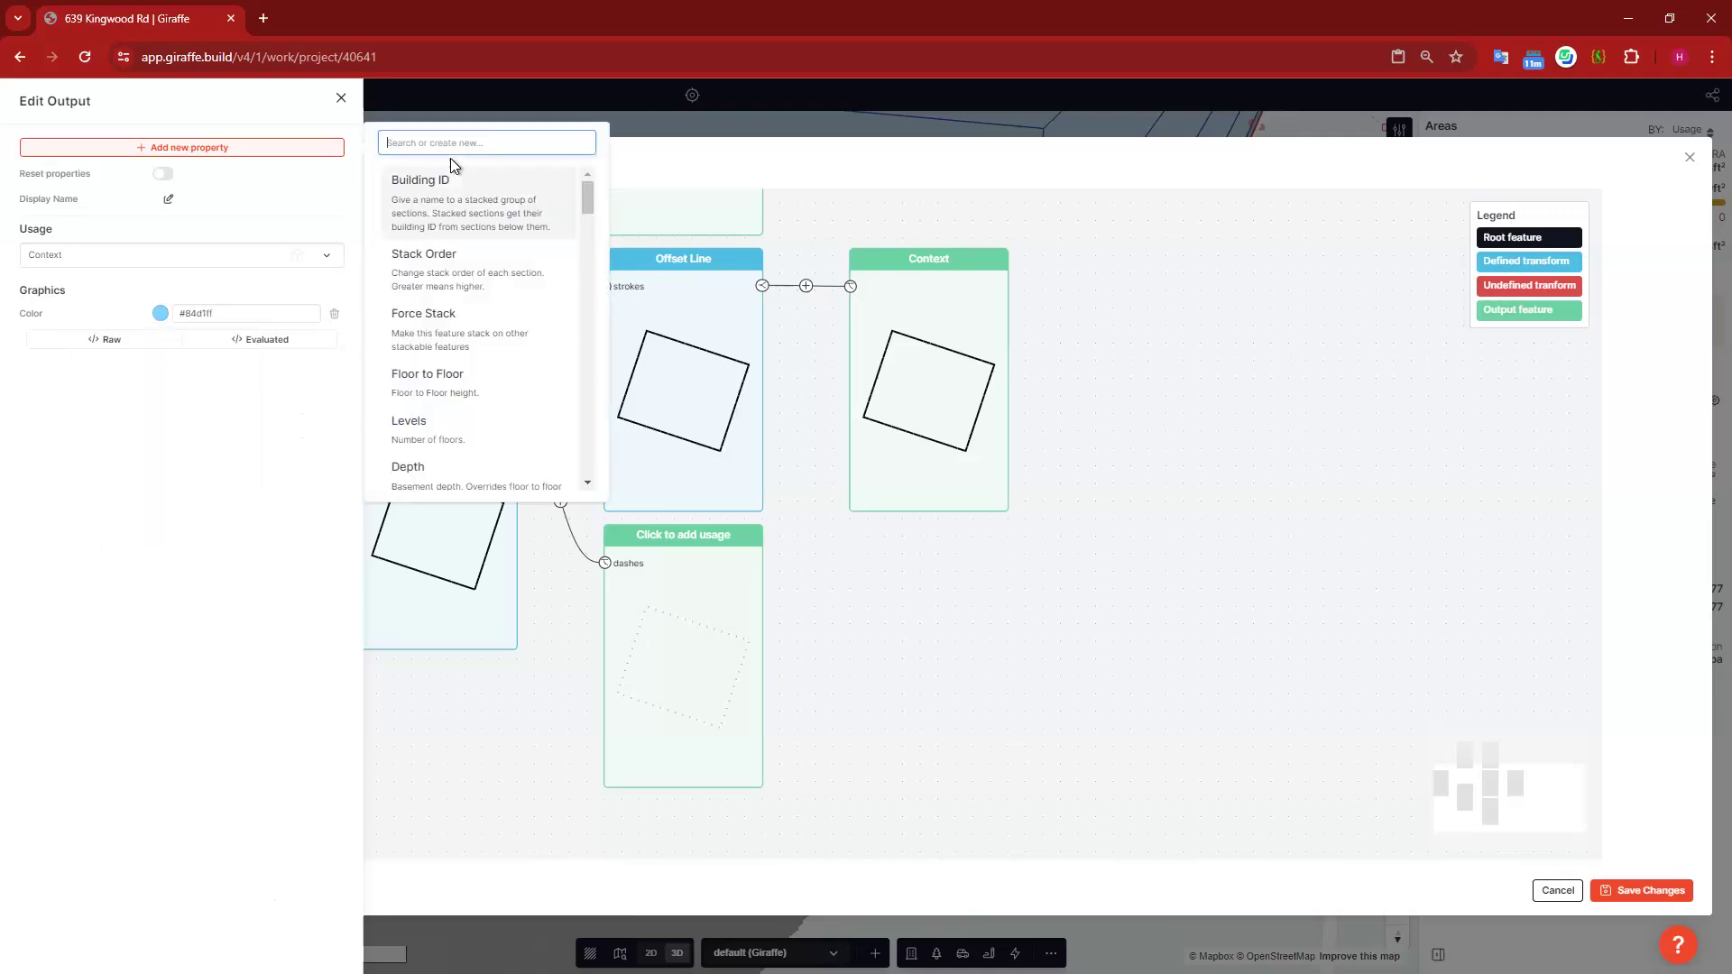
{"action": "type", "text": "shiny"}
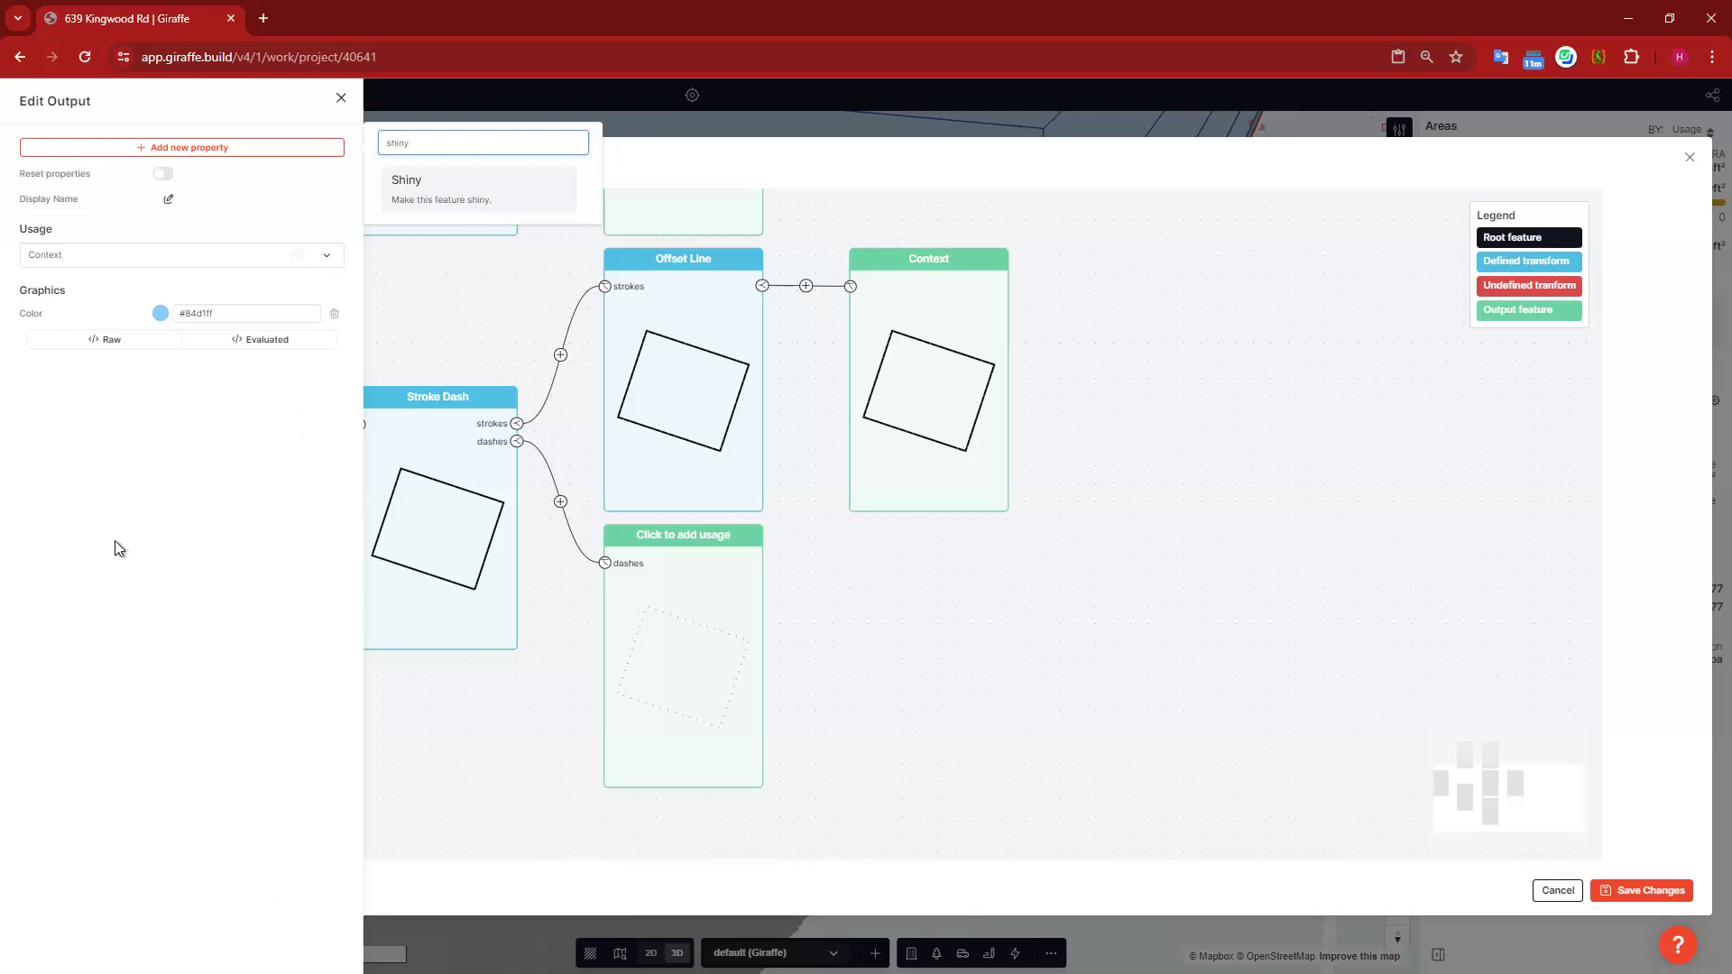
{"action": "key", "text": "Return"}
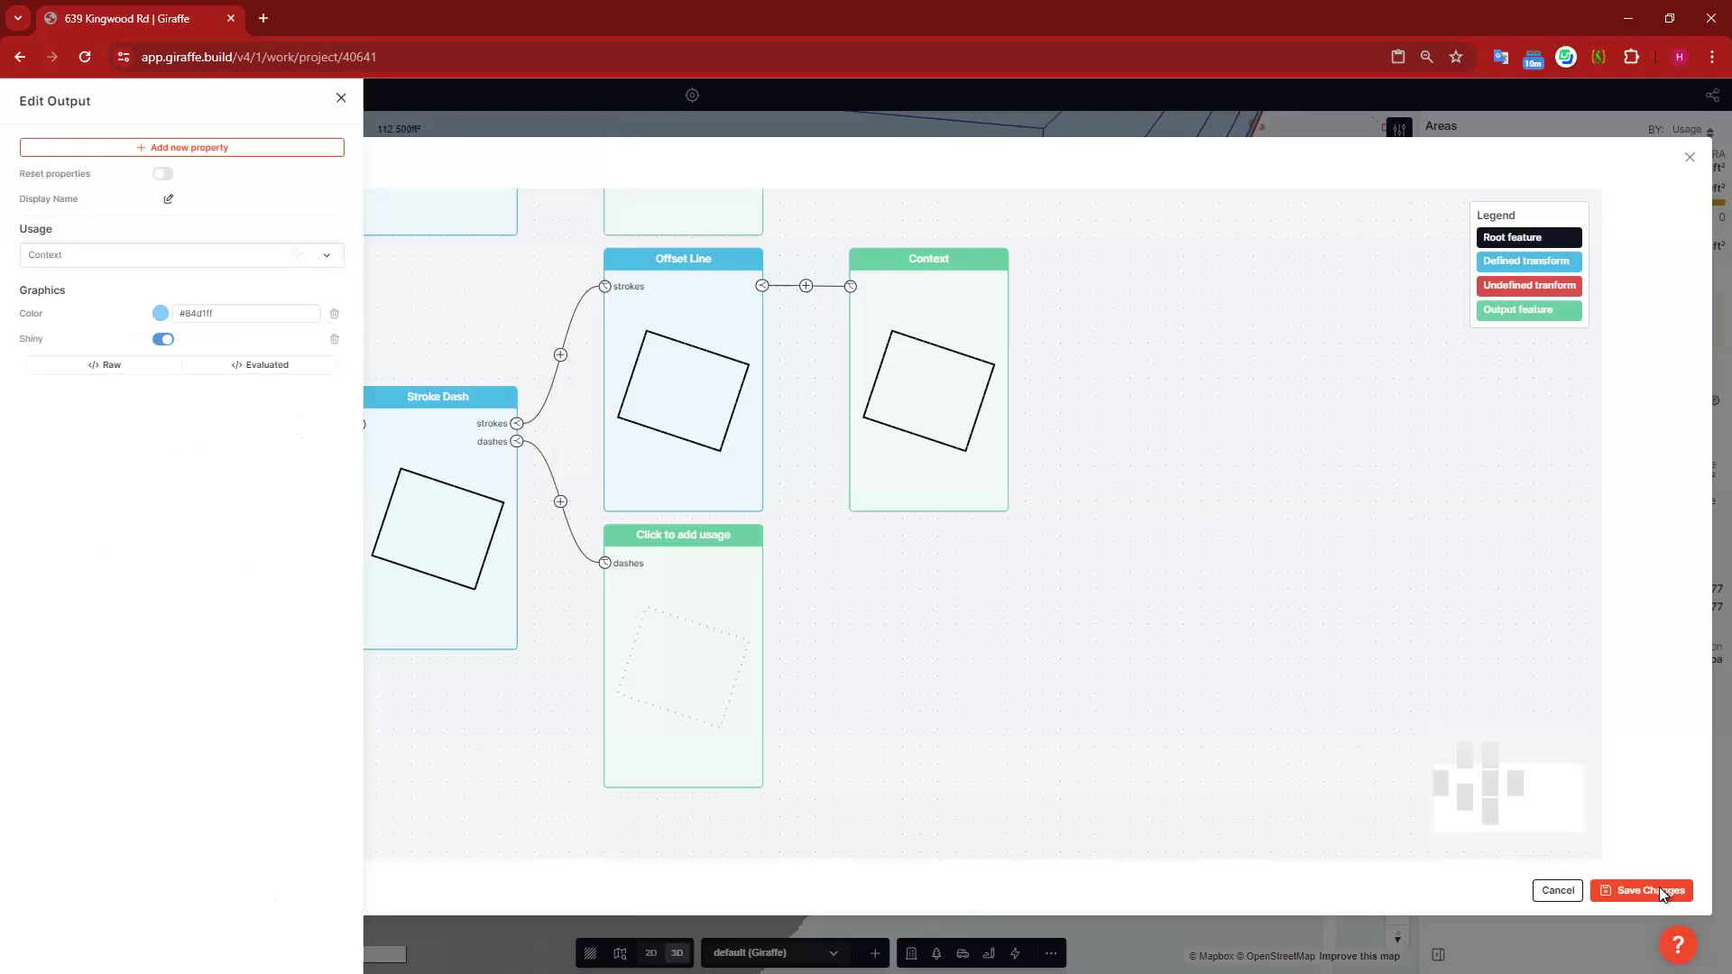
{"action": "left_click", "coordinate": [1659, 888]}
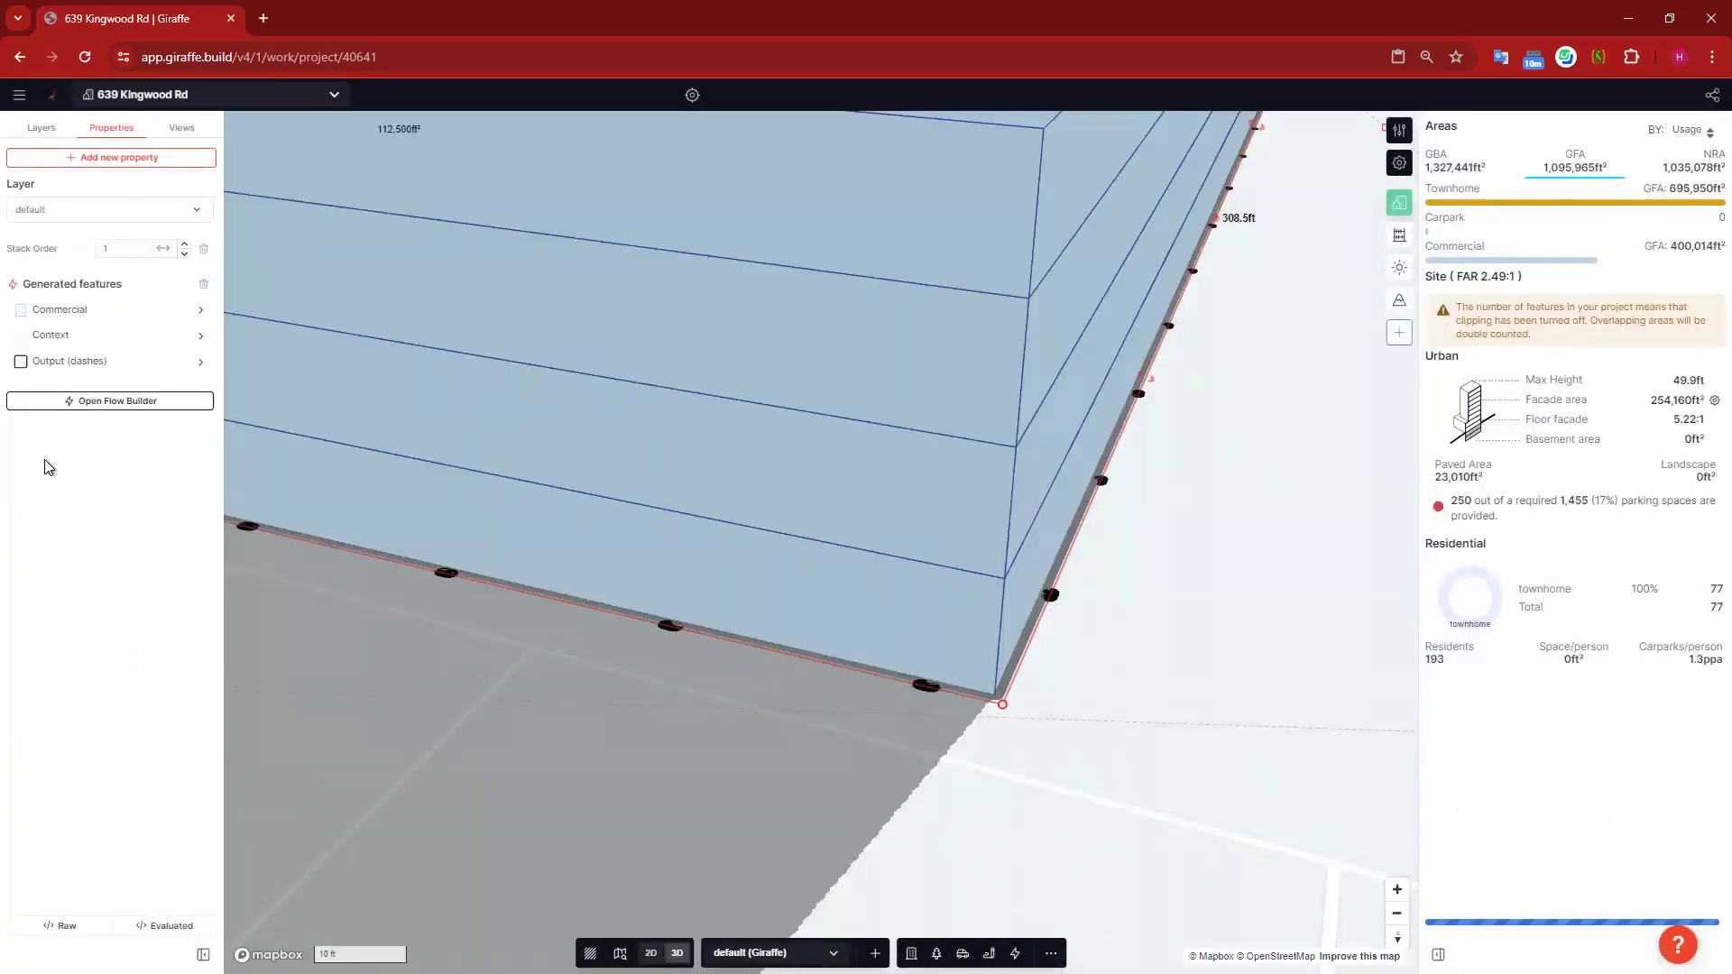
Step: Change the generated Context feature's usage to Commercial and inspect the result around the whole building
{"action": "left_click", "coordinate": [90, 335]}
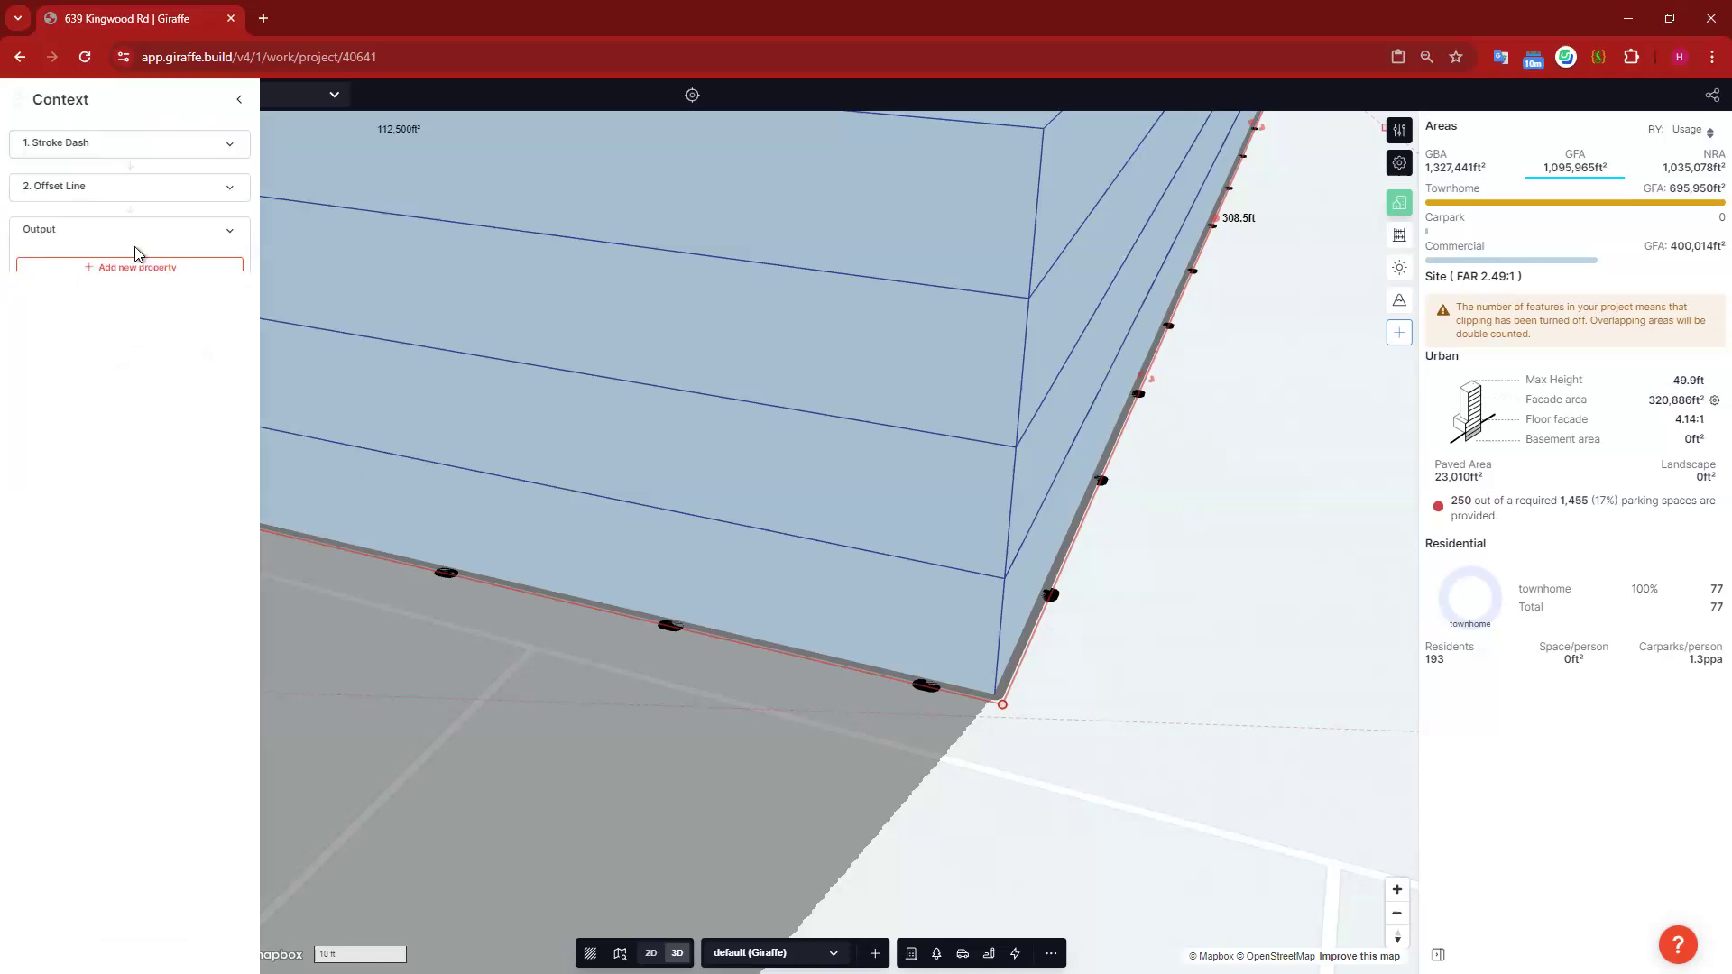
{"action": "left_click", "coordinate": [184, 270]}
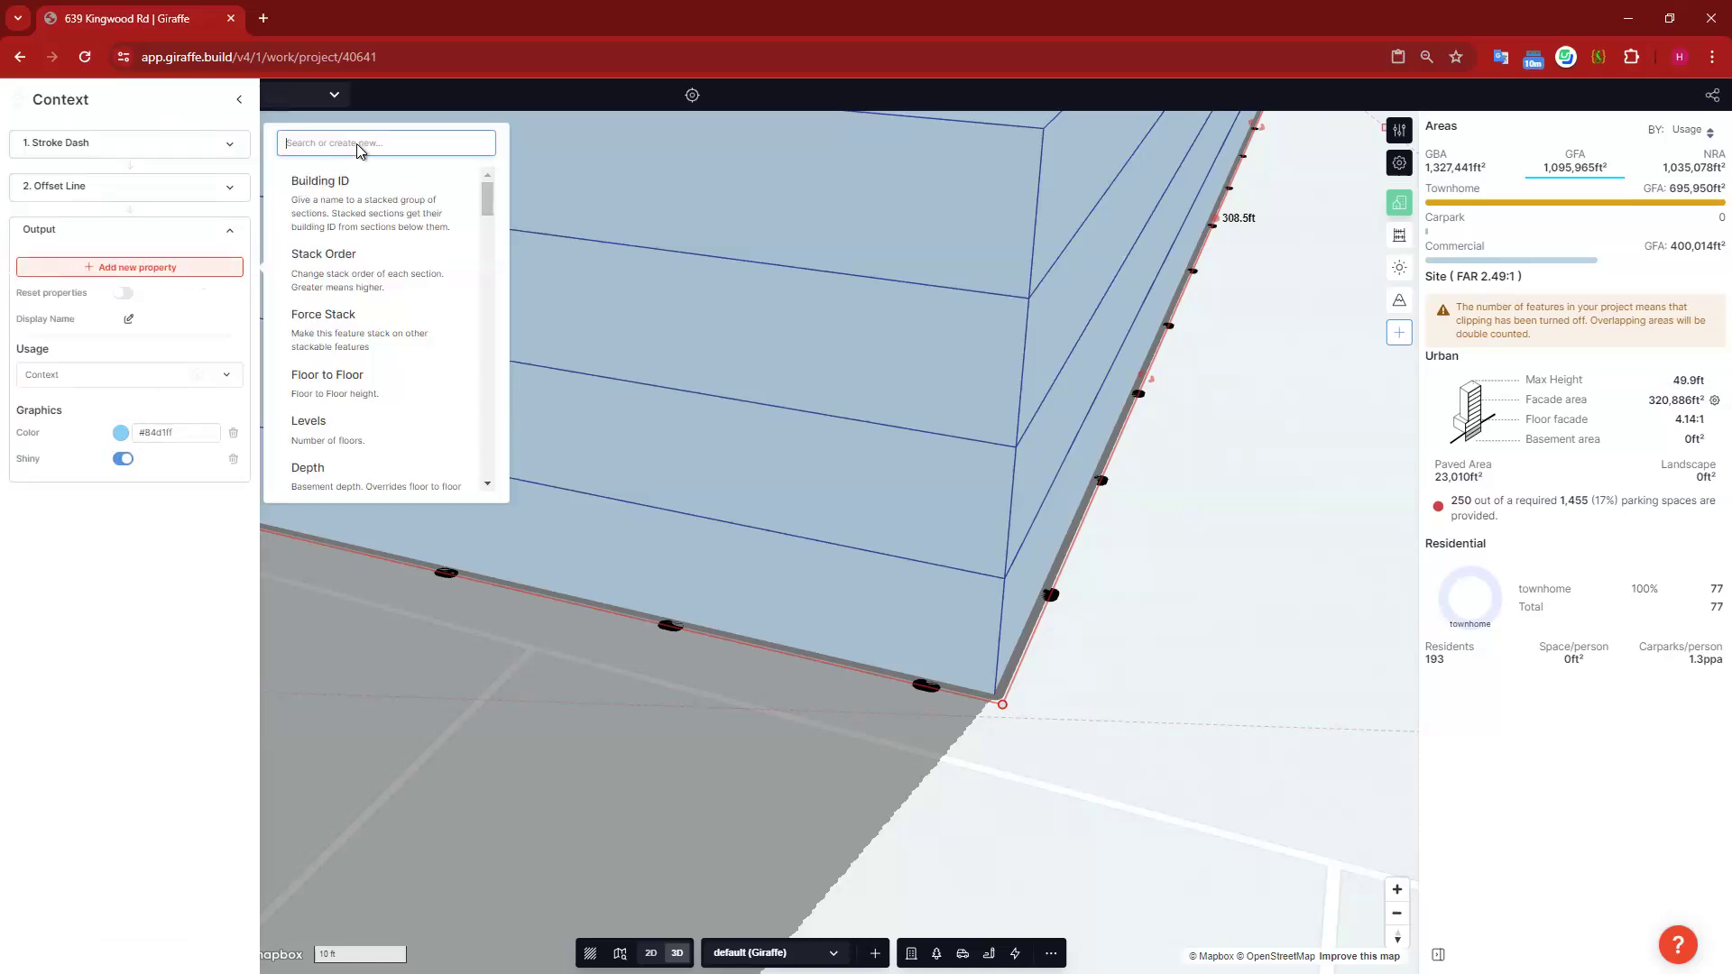
{"action": "left_click", "coordinate": [169, 386]}
{"action": "left_click", "coordinate": [171, 377]}
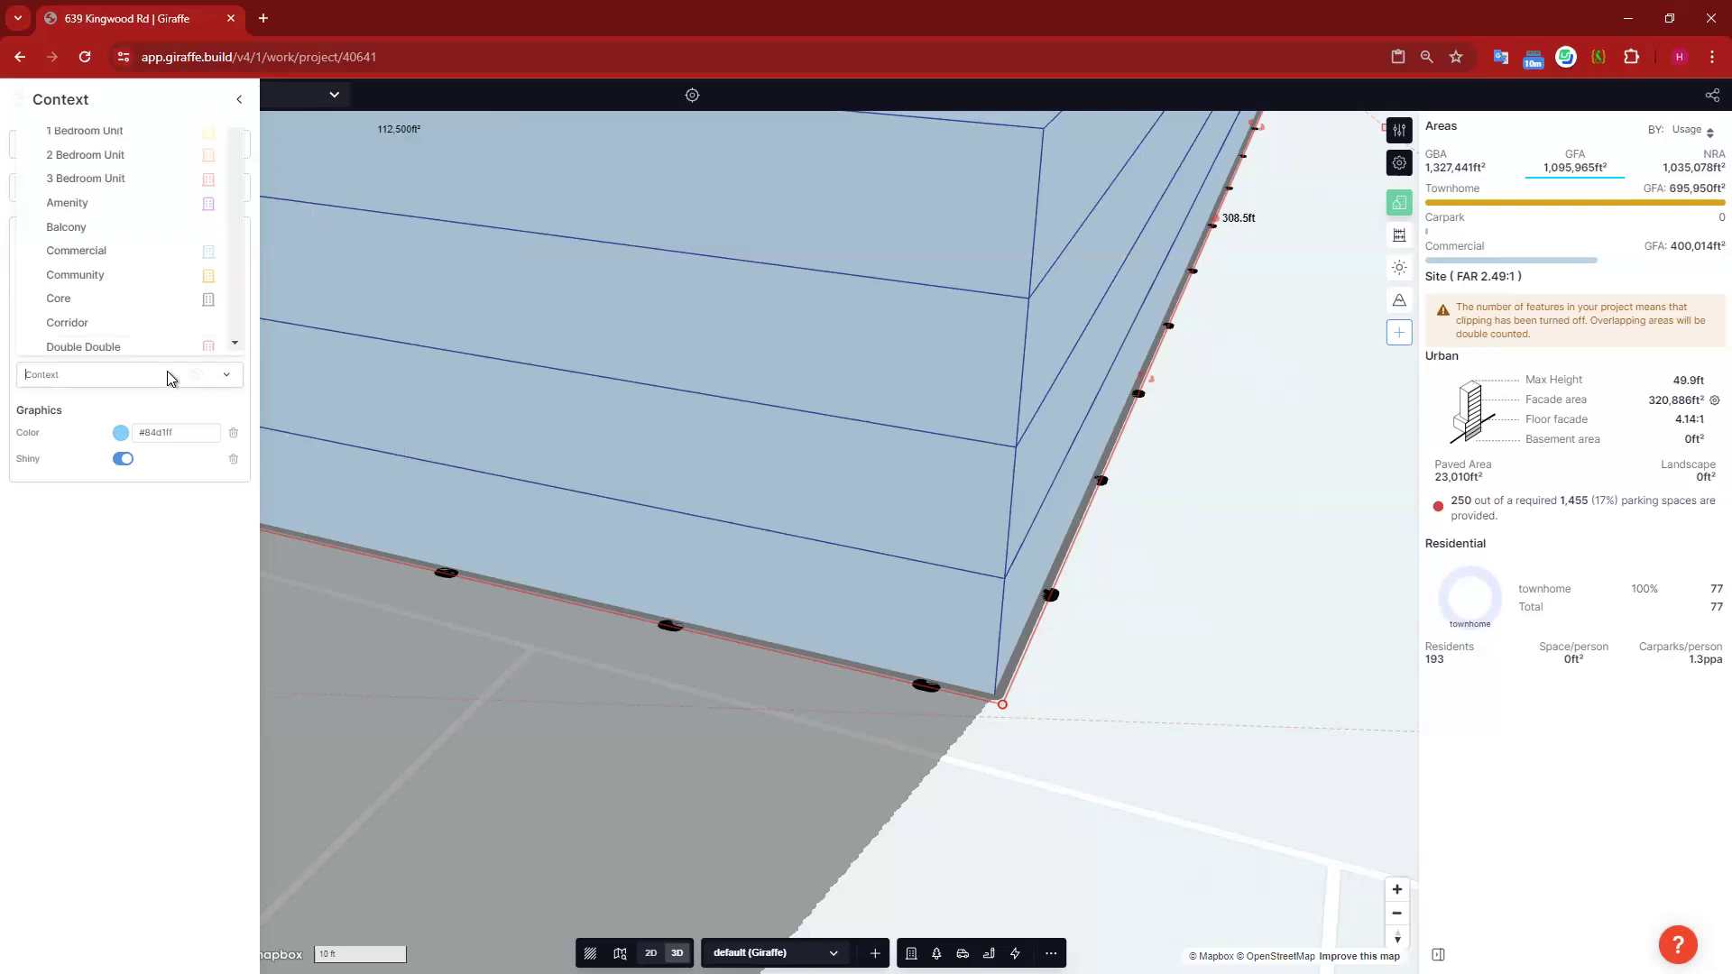
{"action": "type", "text": "com"}
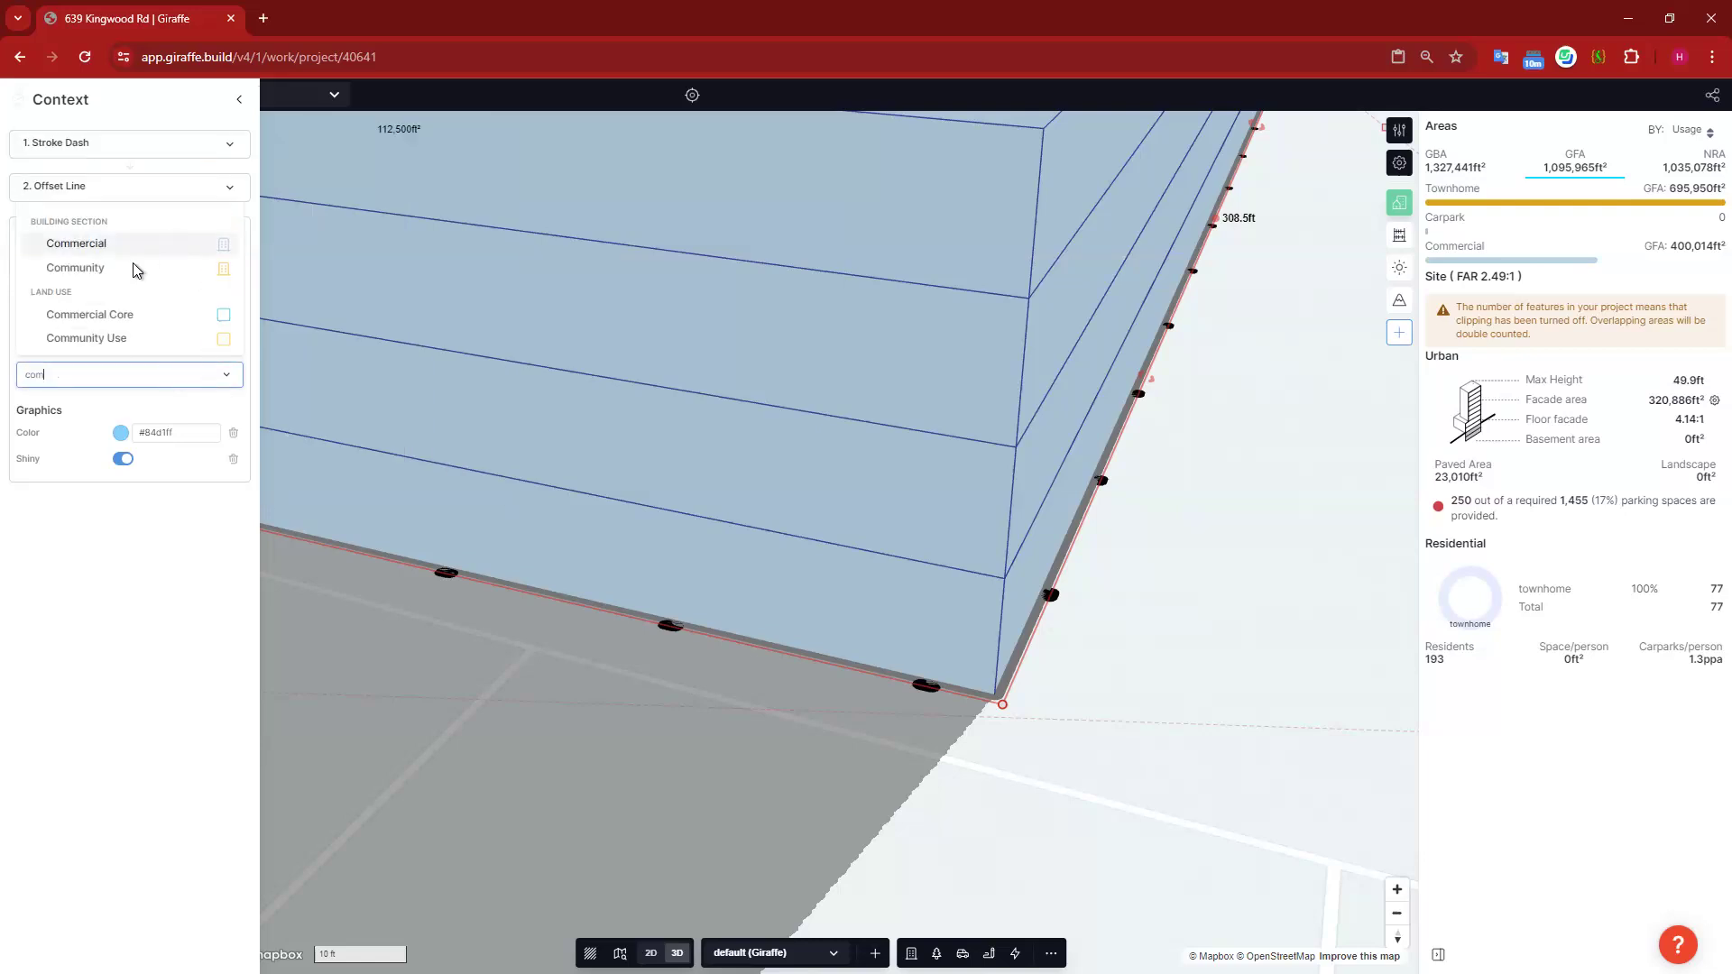
{"action": "key", "text": "Return"}
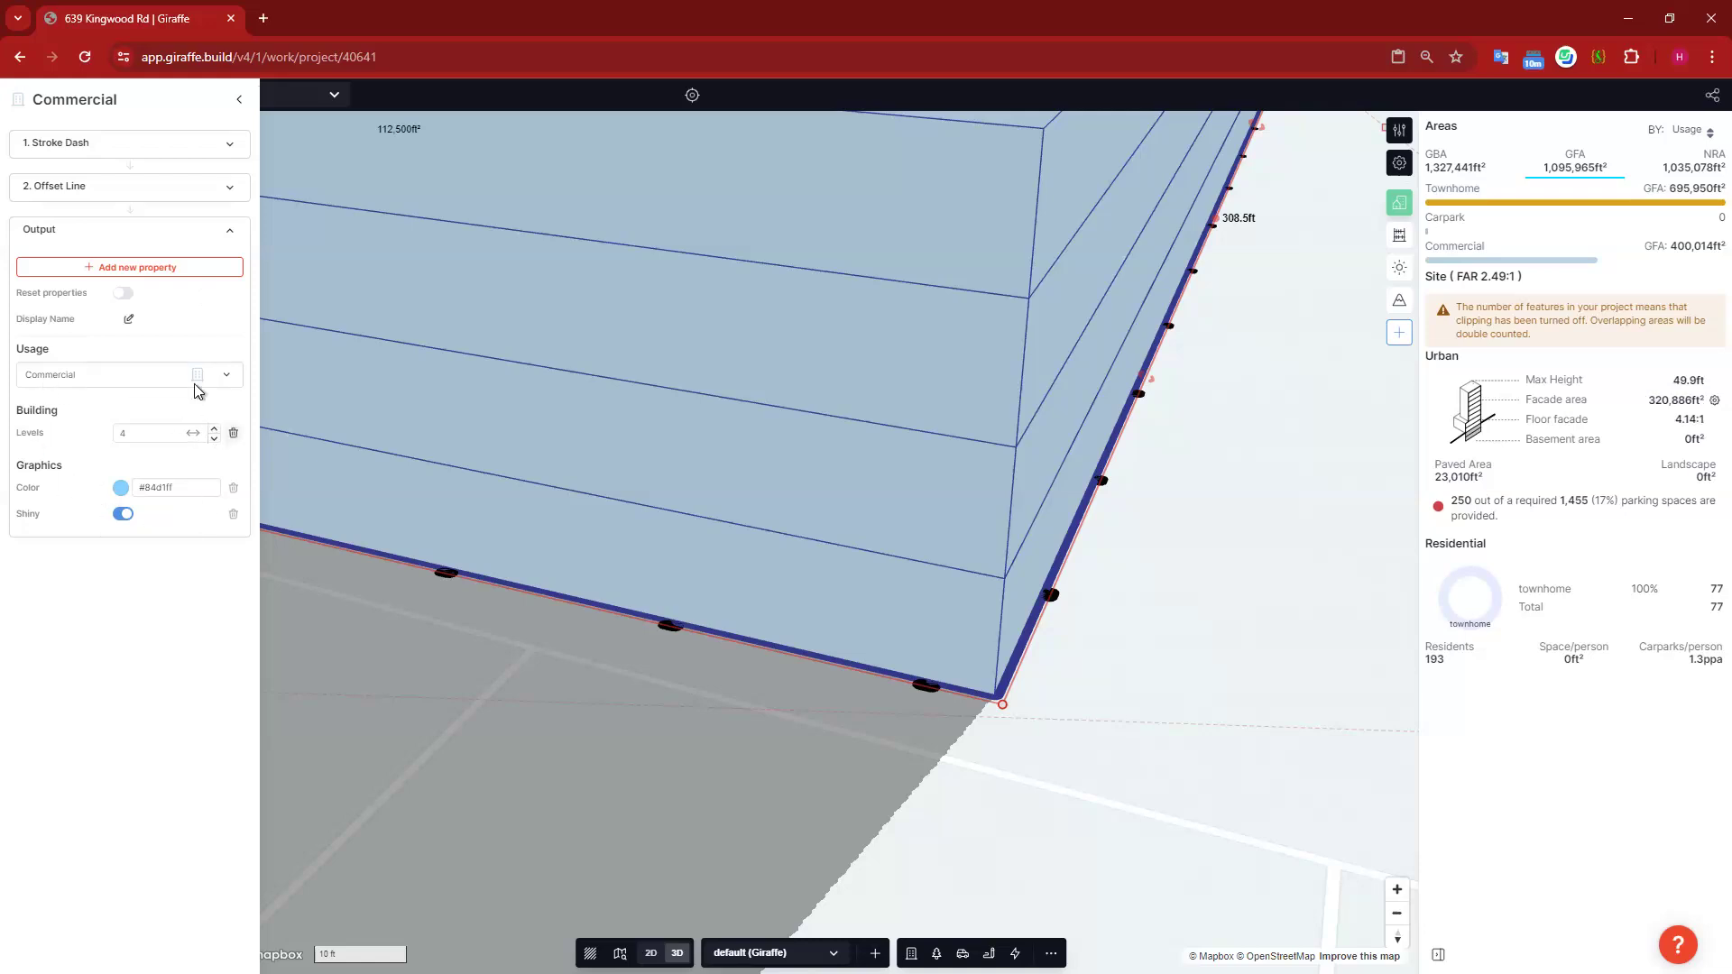
{"action": "scroll", "coordinate": [824, 758], "scroll_direction": "down", "scroll_amount": 5}
{"action": "scroll", "coordinate": [808, 695], "scroll_direction": "down", "scroll_amount": 3}
{"action": "right_click_drag", "start_coordinate": [809, 695], "coordinate": [884, 735]}
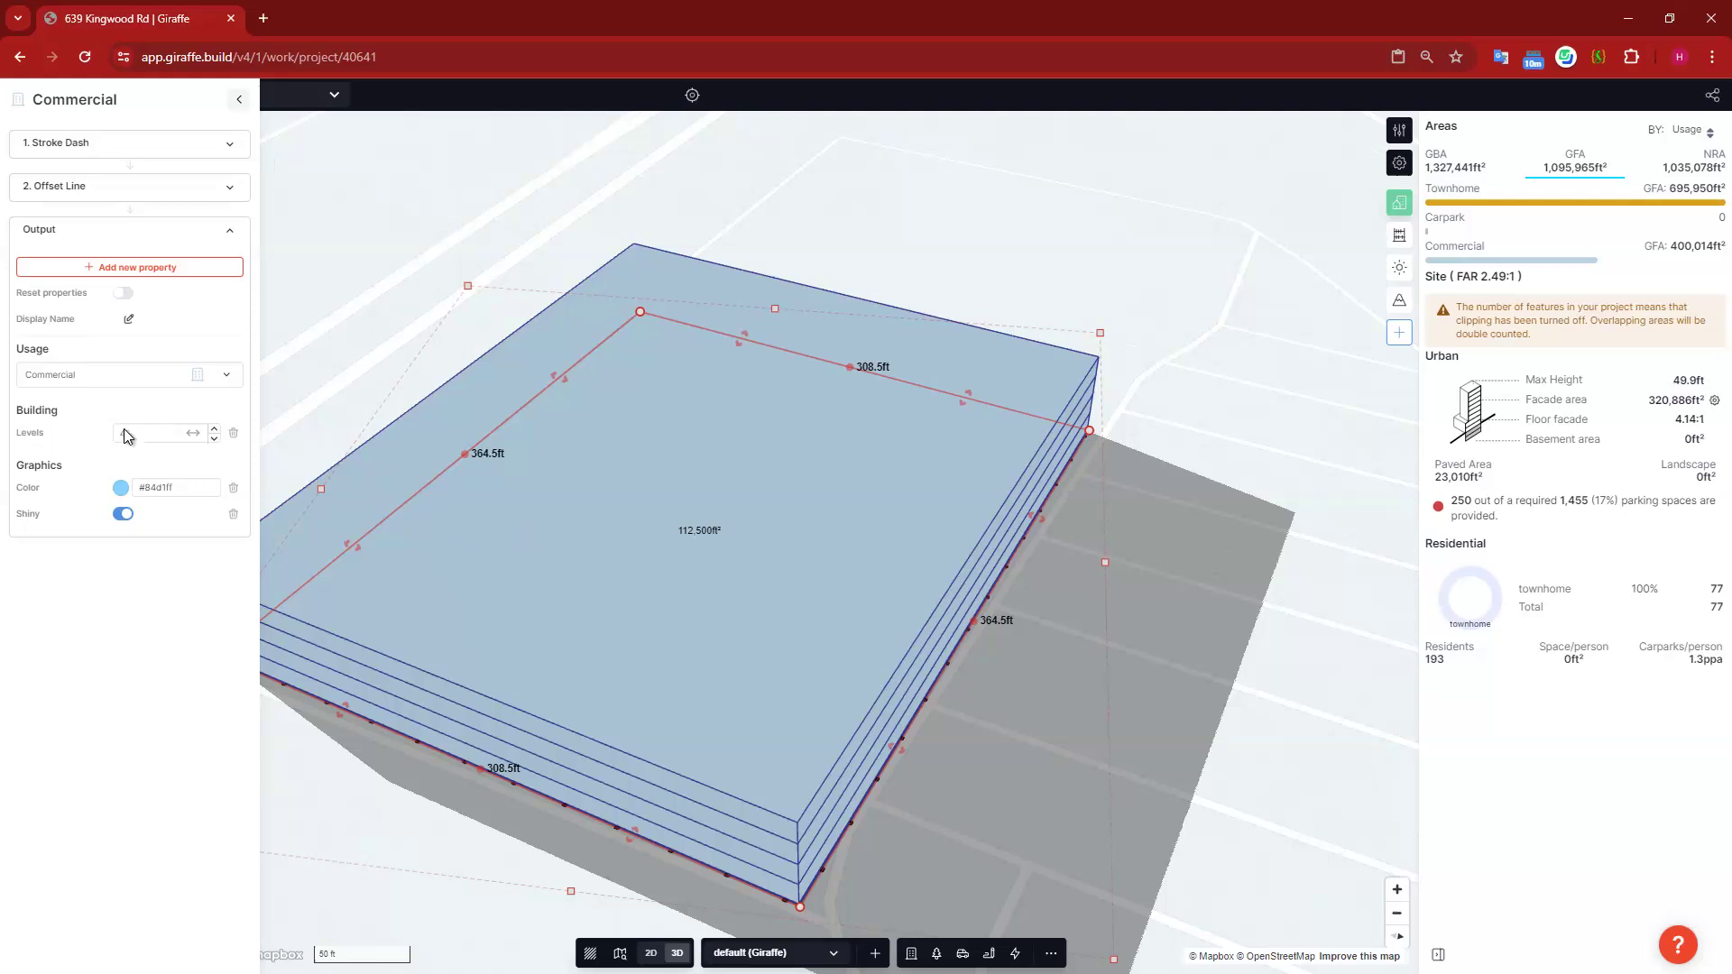
Step: Replace the Offset Line branch in the flow with a new strokes output from Stroke Dash preceded by an undefined transform
{"action": "left_click", "coordinate": [239, 99]}
{"action": "left_click", "coordinate": [147, 415]}
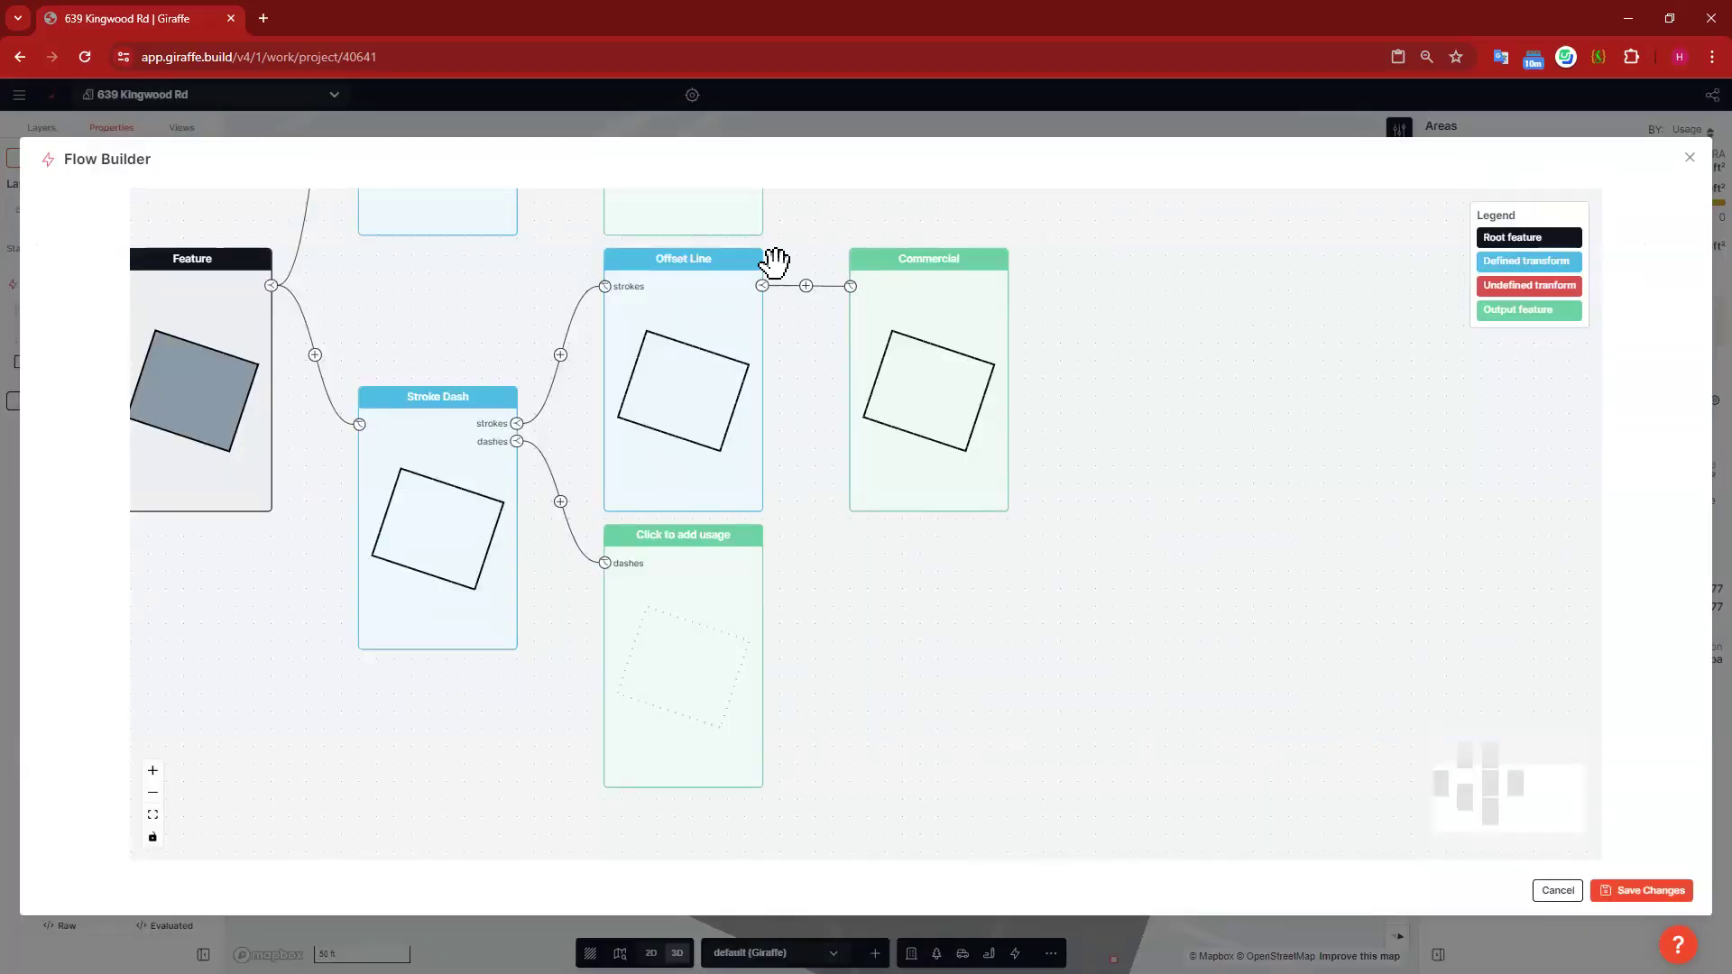
{"action": "left_click", "coordinate": [517, 424]}
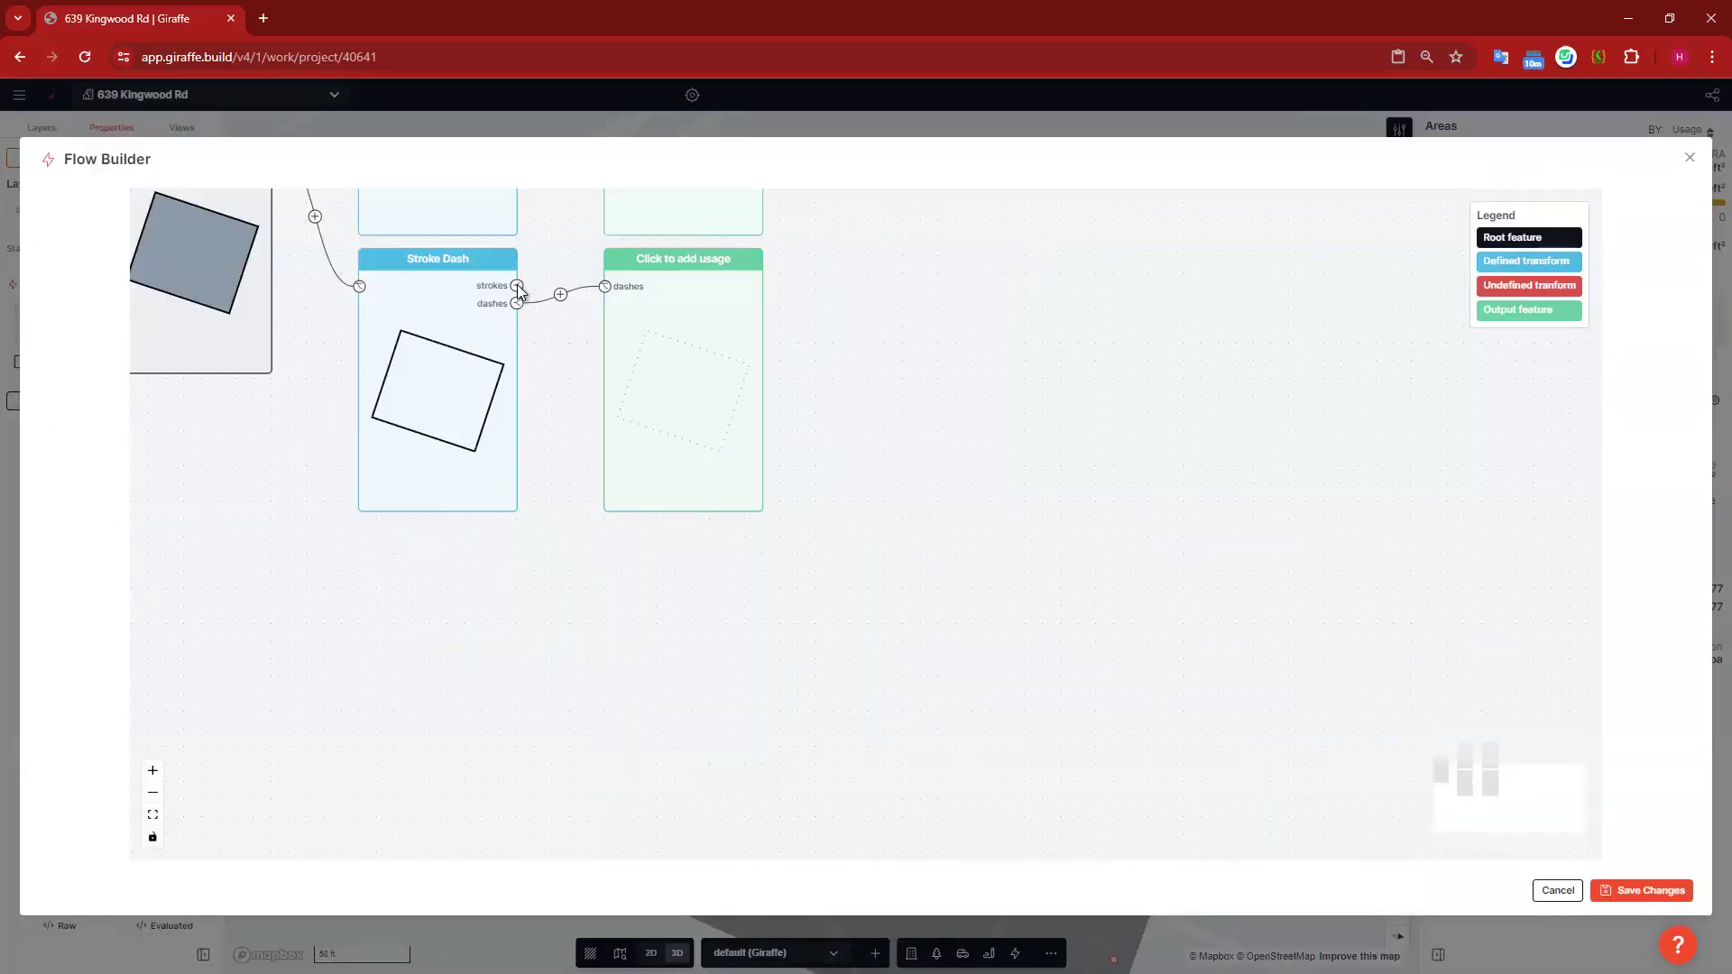
{"action": "left_click", "coordinate": [517, 286]}
{"action": "left_click", "coordinate": [560, 493]}
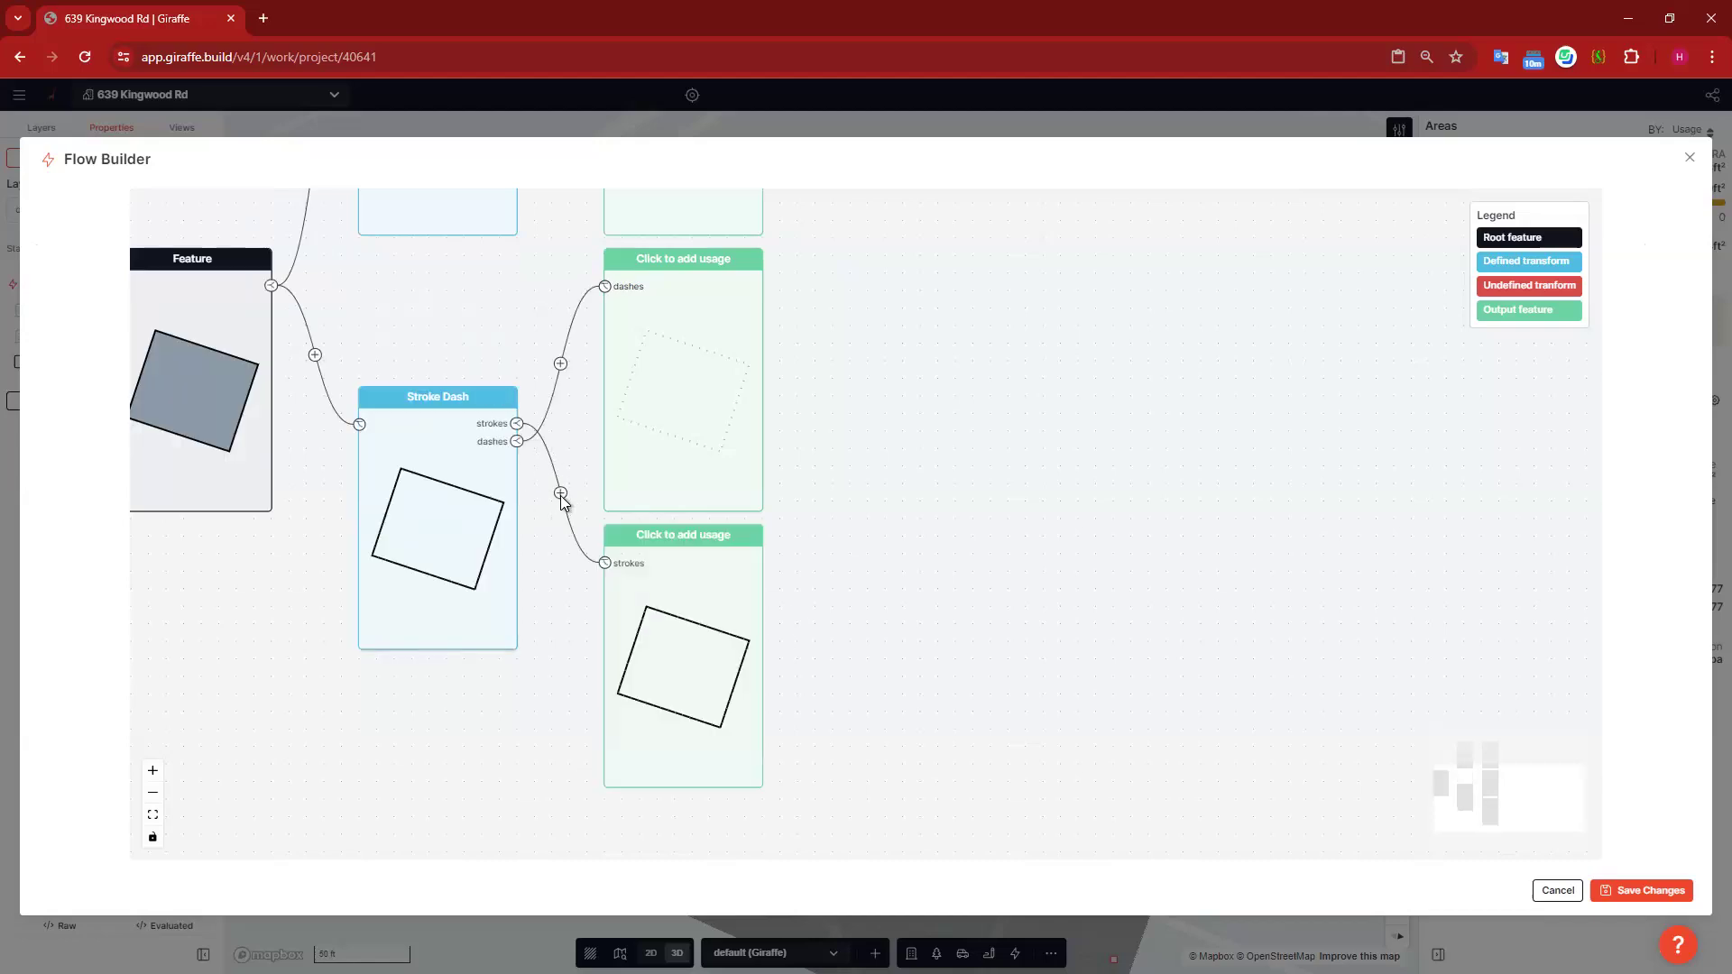
Step: Set the usage of the new strokes branch's output to Commercial
{"action": "left_click", "coordinate": [876, 537]}
{"action": "left_click", "coordinate": [141, 255]}
{"action": "type", "text": "com"}
{"action": "left_click", "coordinate": [290, 312]}
Step: Add the Shiny property to the Commercial output of the strokes branch
{"action": "left_click", "coordinate": [187, 149]}
{"action": "type", "text": "str"}
{"action": "left_click", "coordinate": [506, 186]}
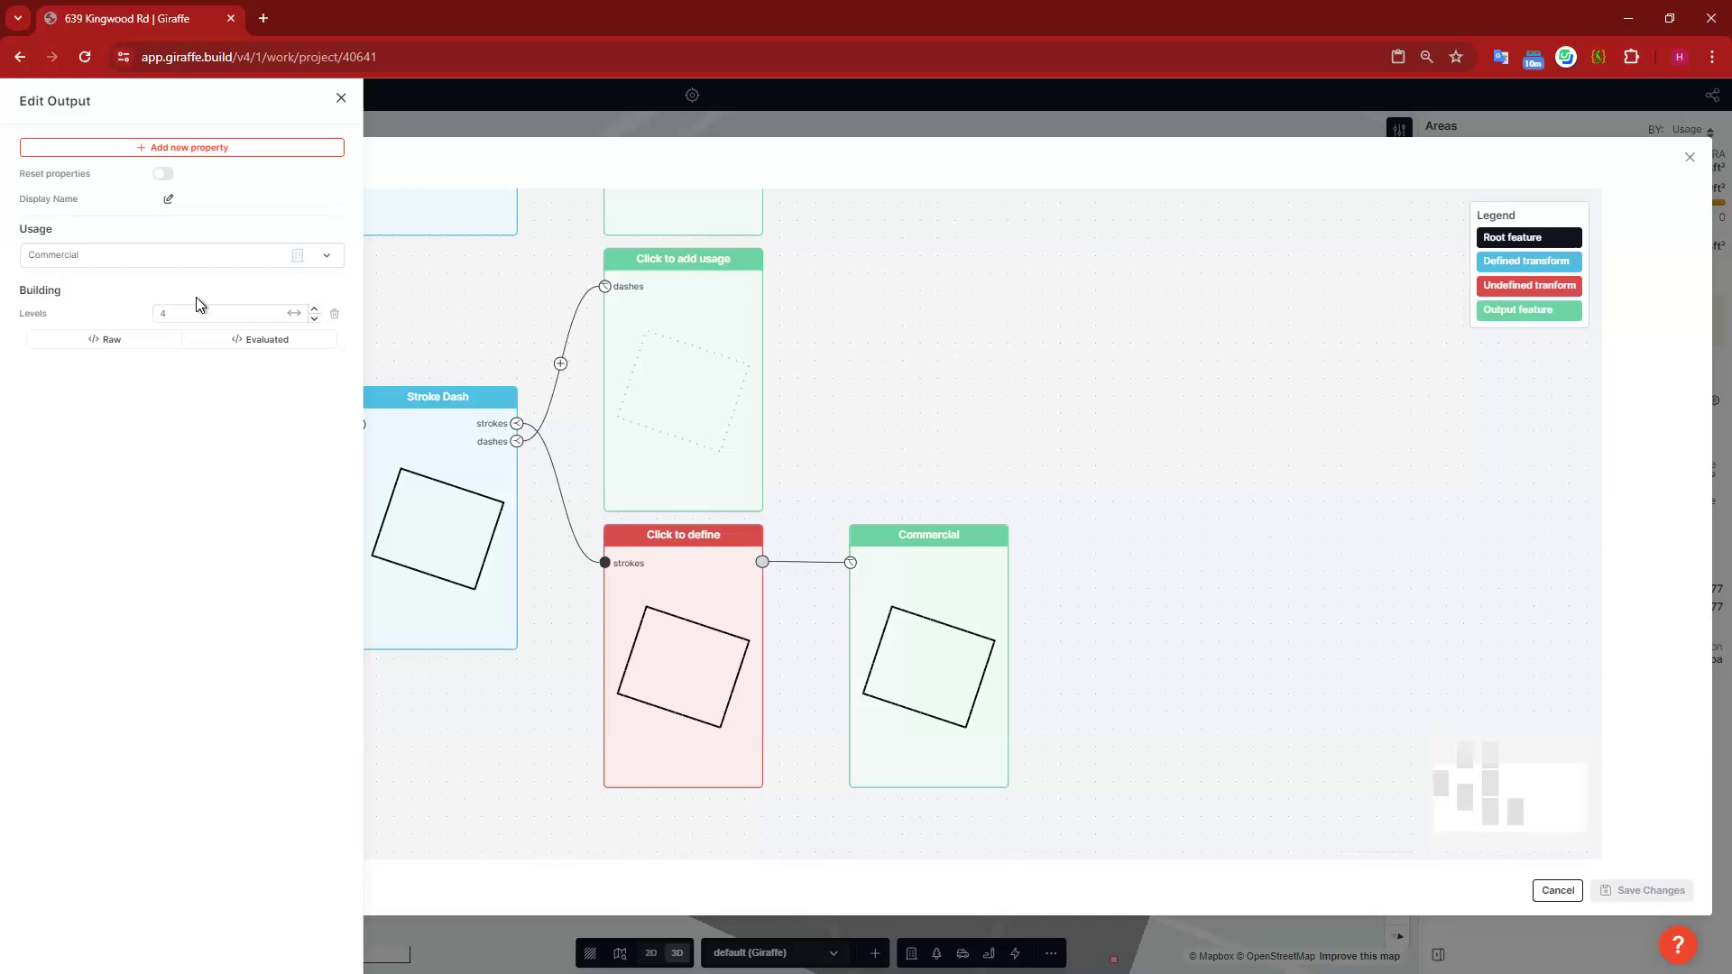
{"action": "left_click", "coordinate": [180, 261]}
{"action": "left_click", "coordinate": [218, 148]}
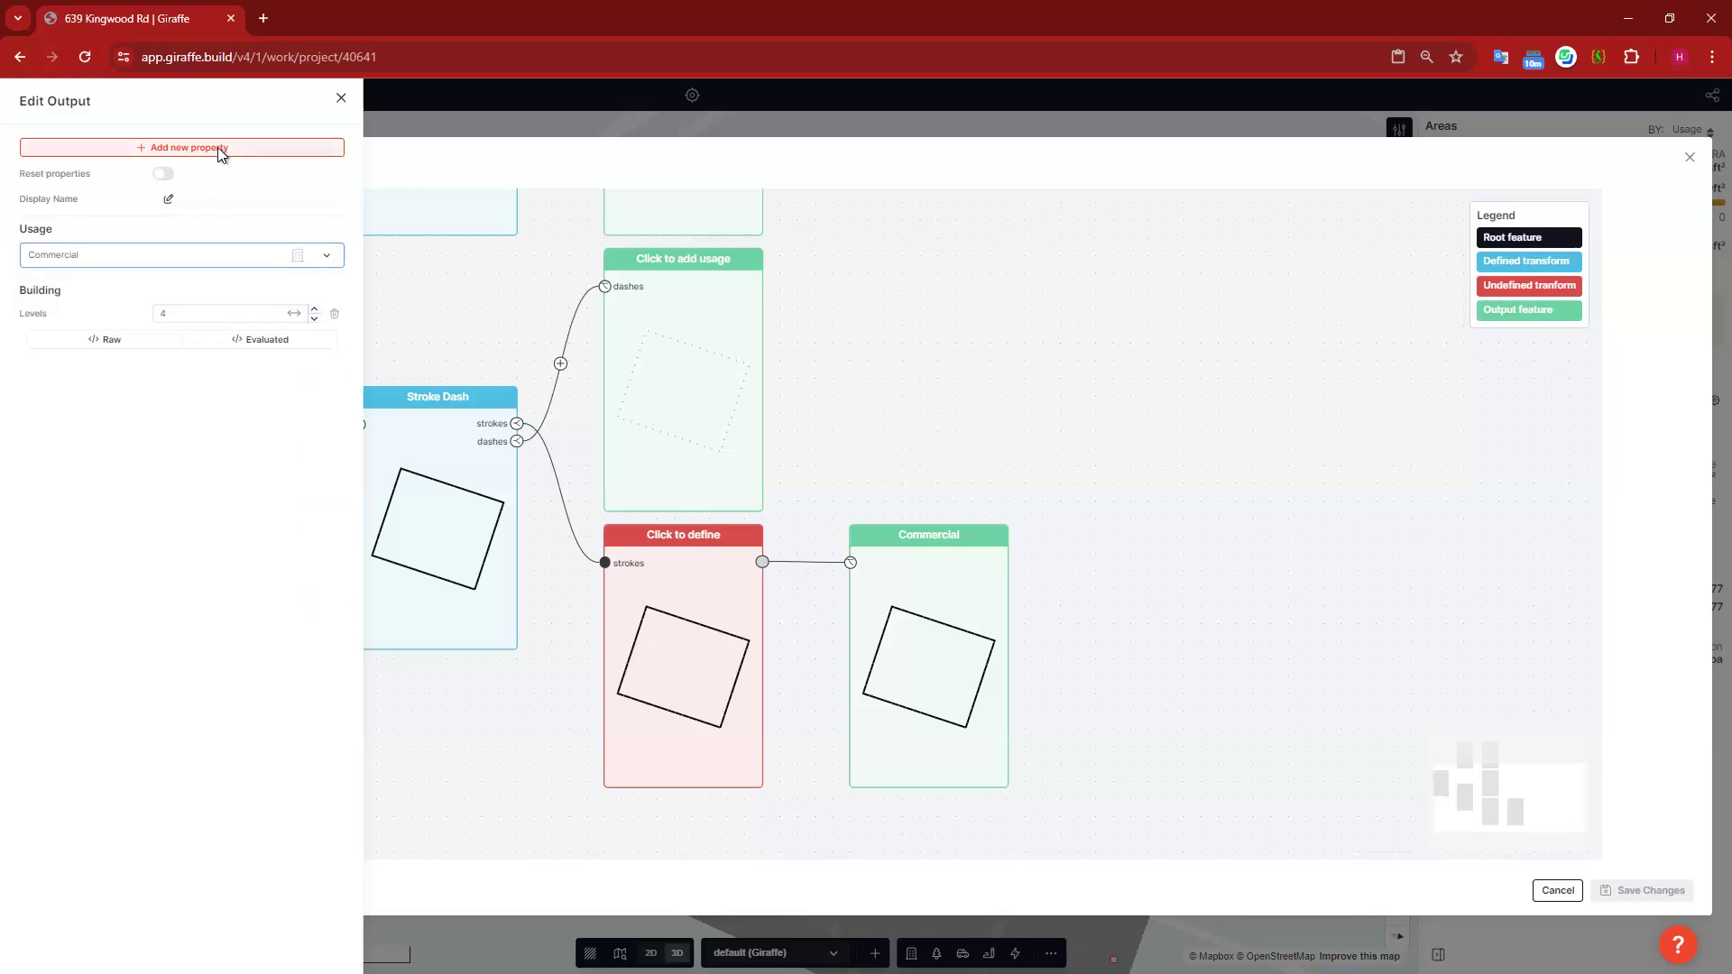
{"action": "left_click", "coordinate": [218, 148]}
{"action": "type", "text": "shi"}
{"action": "left_click", "coordinate": [460, 185]}
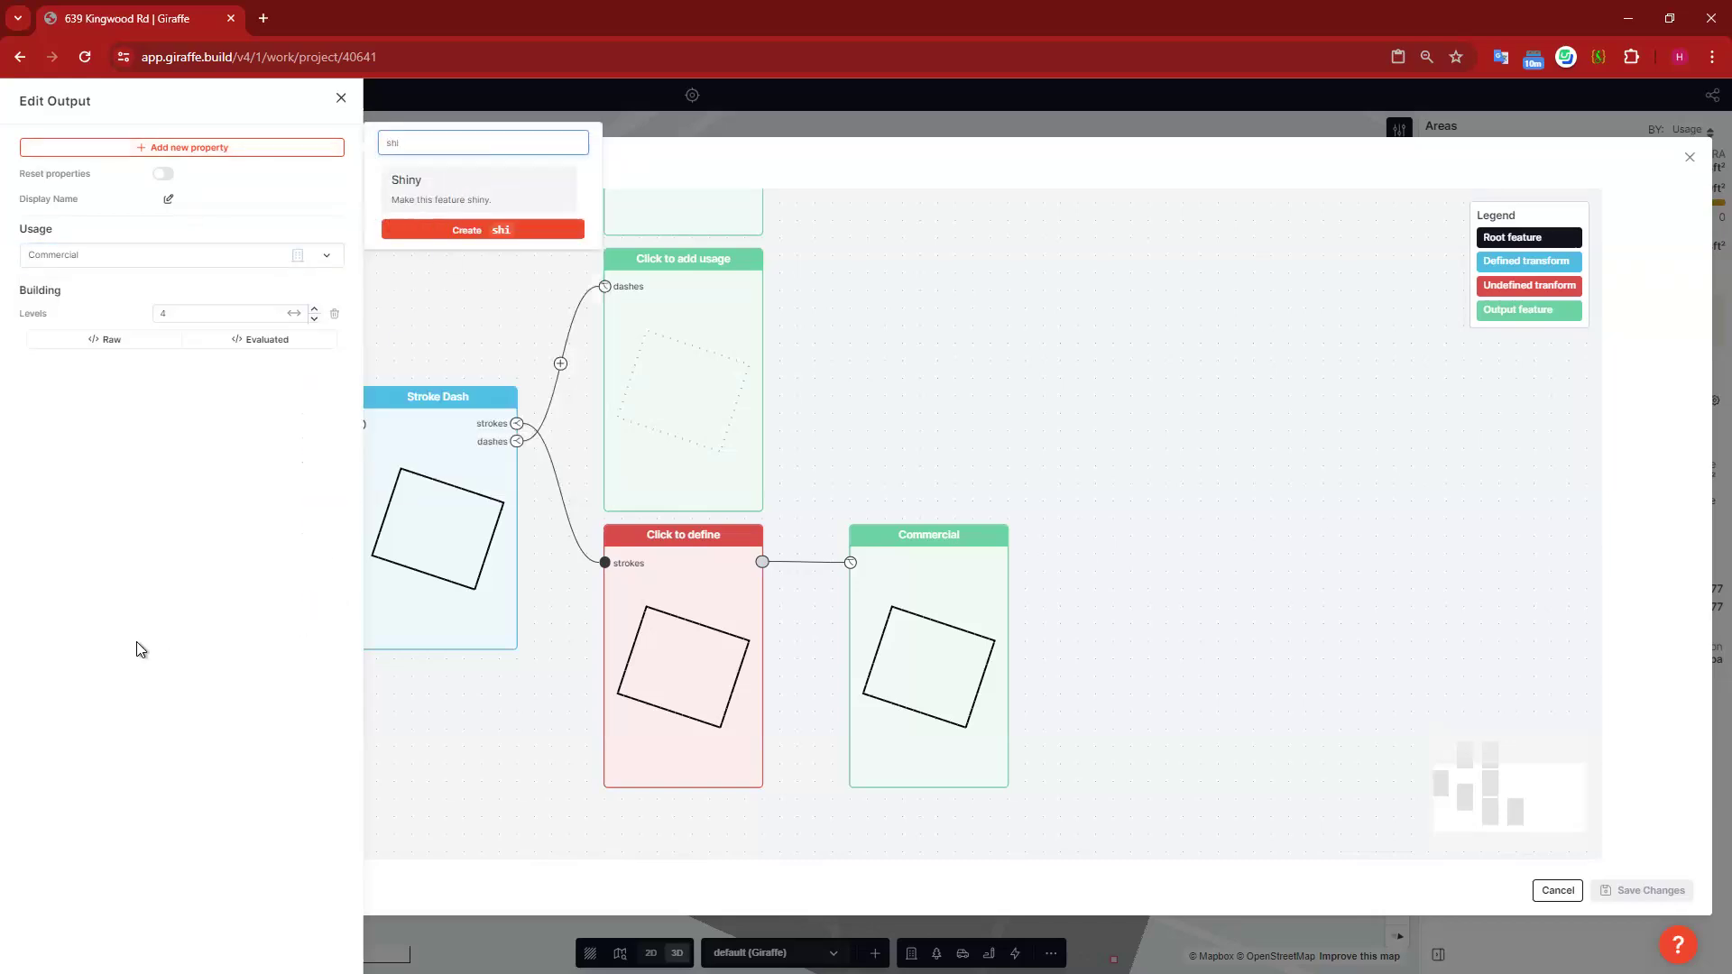
Step: Define the undefined strokes transform as an Offset Line with distance 1 and direction Right, and save the flow
{"action": "left_click", "coordinate": [679, 632]}
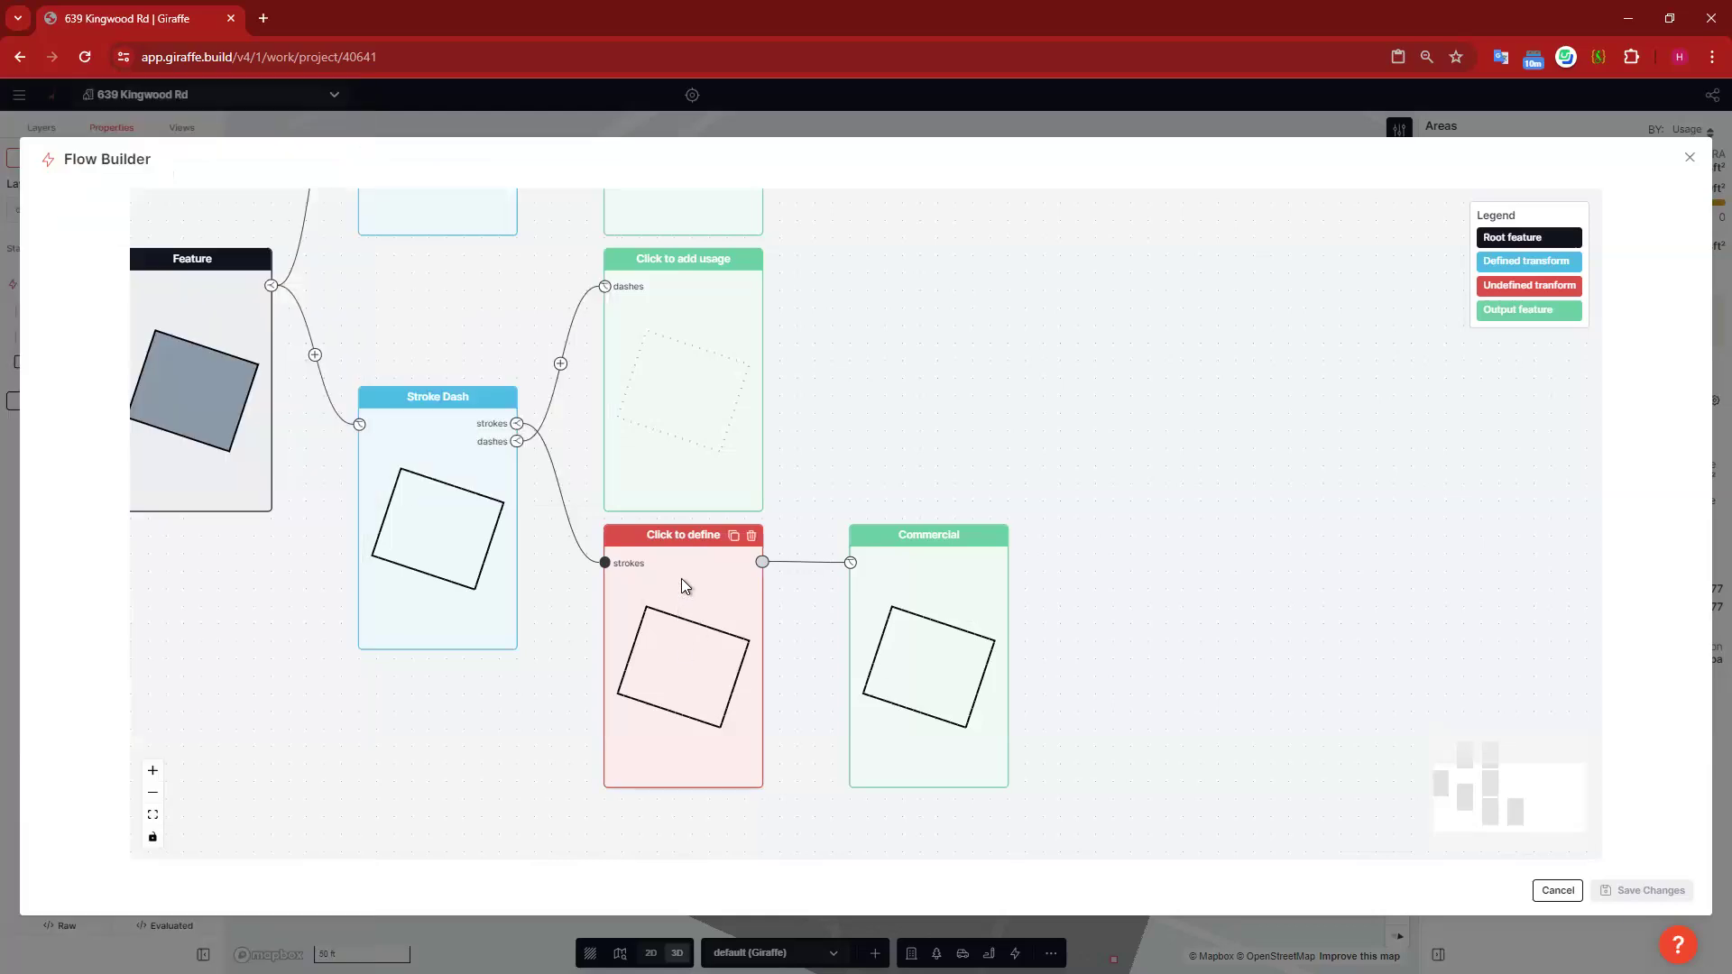
{"action": "left_click", "coordinate": [682, 538]}
{"action": "left_click", "coordinate": [145, 433]}
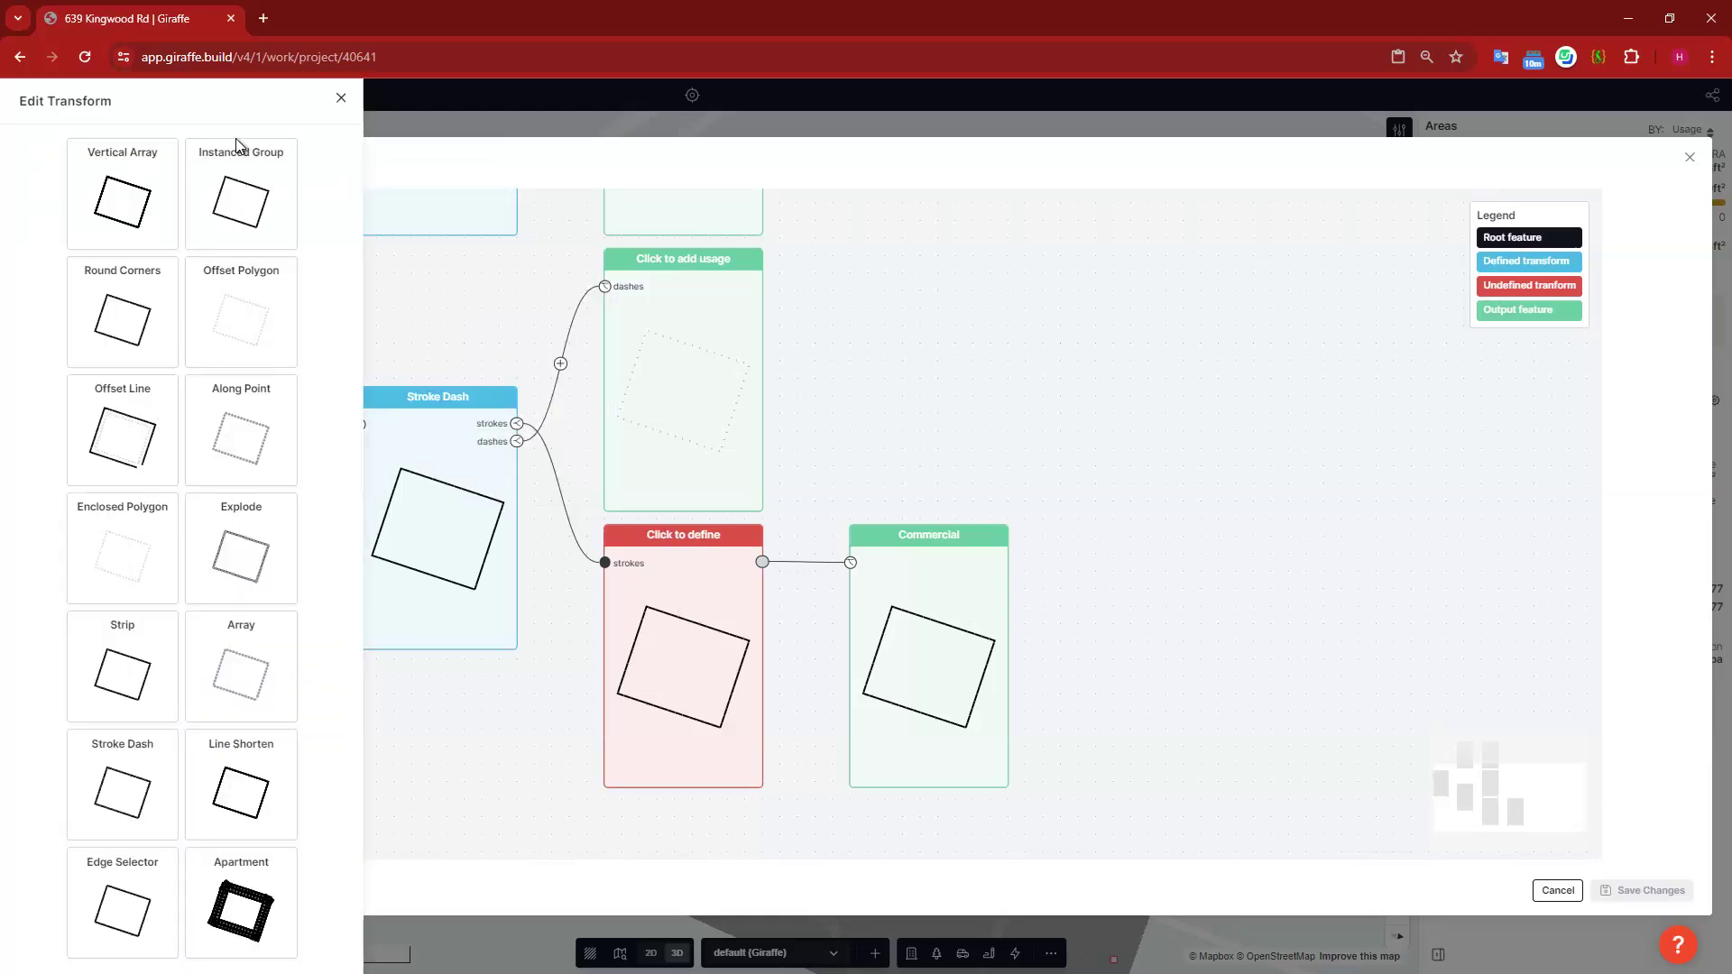
{"action": "left_click", "coordinate": [115, 252]}
{"action": "type", "text": "1"}
{"action": "left_click", "coordinate": [216, 283]}
{"action": "left_click", "coordinate": [1119, 458]}
{"action": "left_click", "coordinate": [1642, 893]}
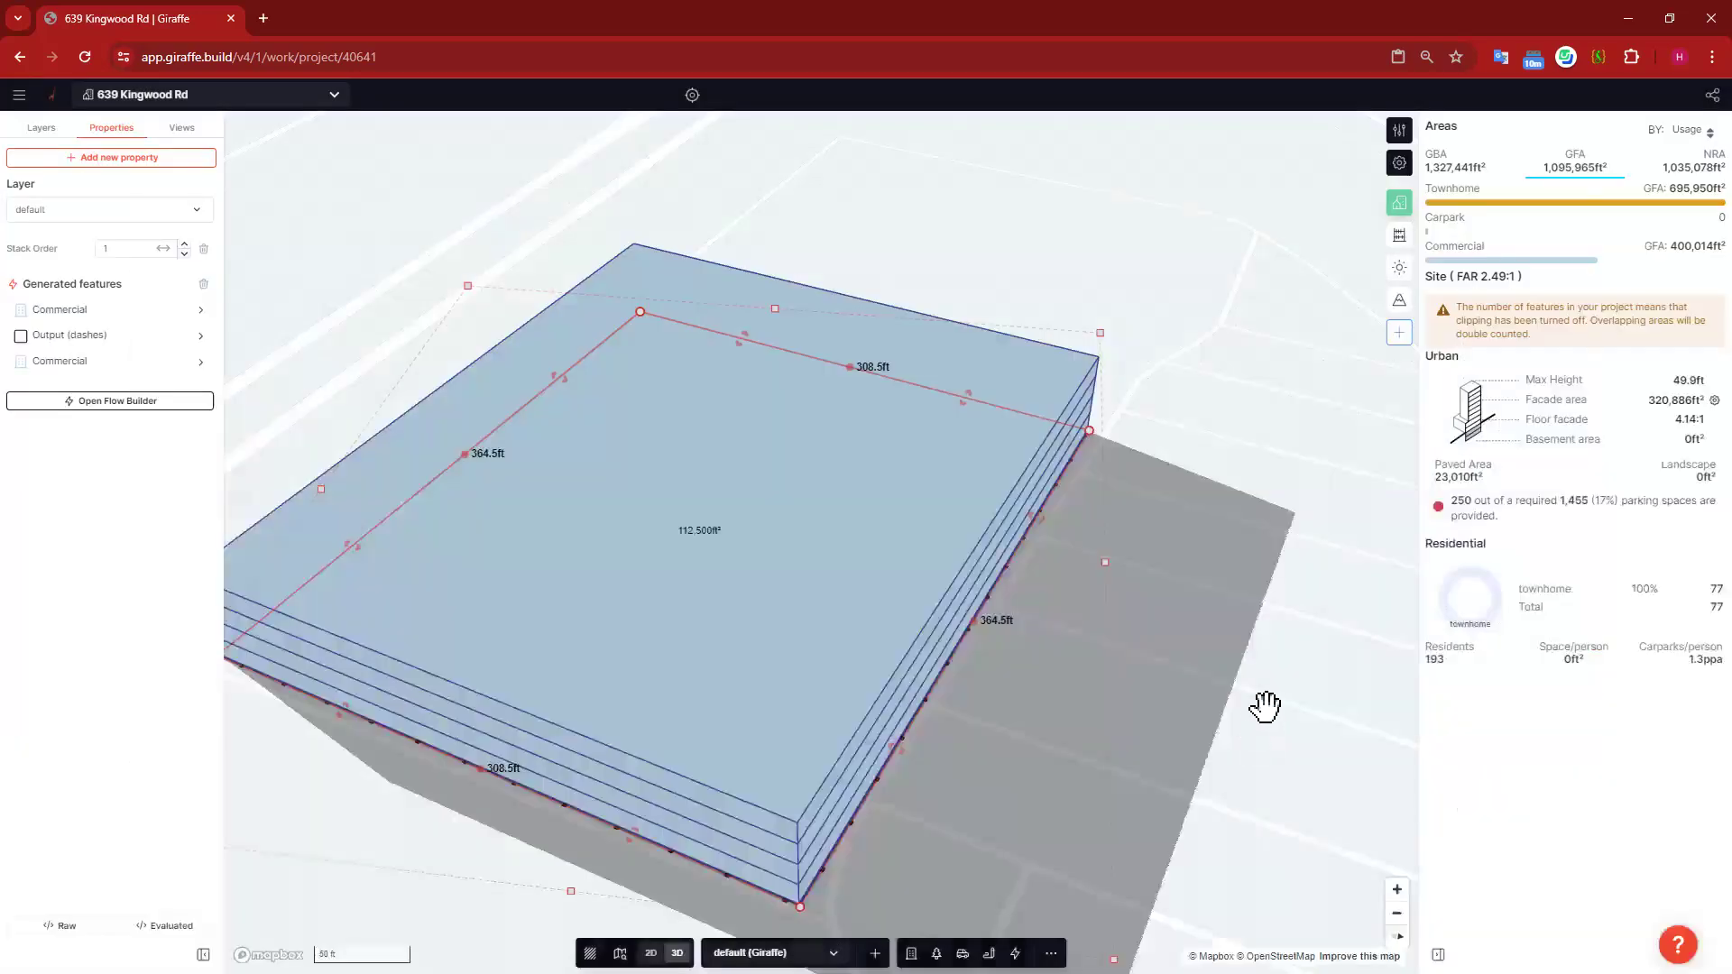
Step: Inspect the building's facade and set the usage of the generated dashes output to Context
{"action": "left_click", "coordinate": [895, 877]}
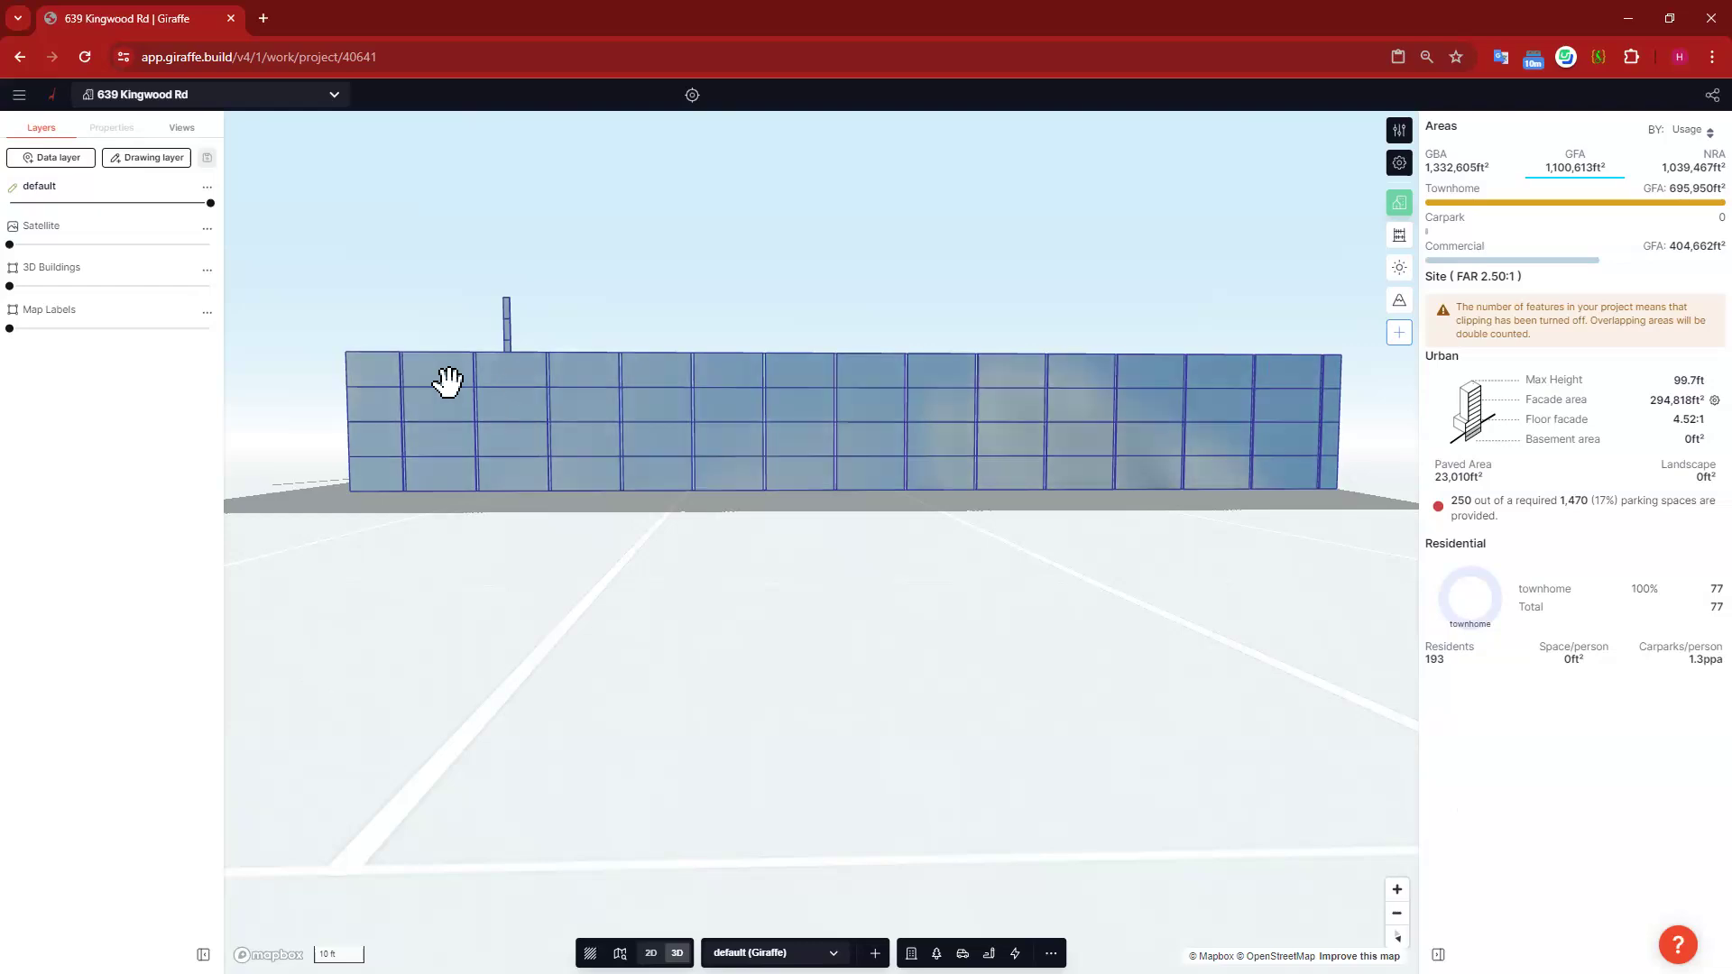
{"action": "right_click_drag", "start_coordinate": [758, 512], "coordinate": [827, 526]}
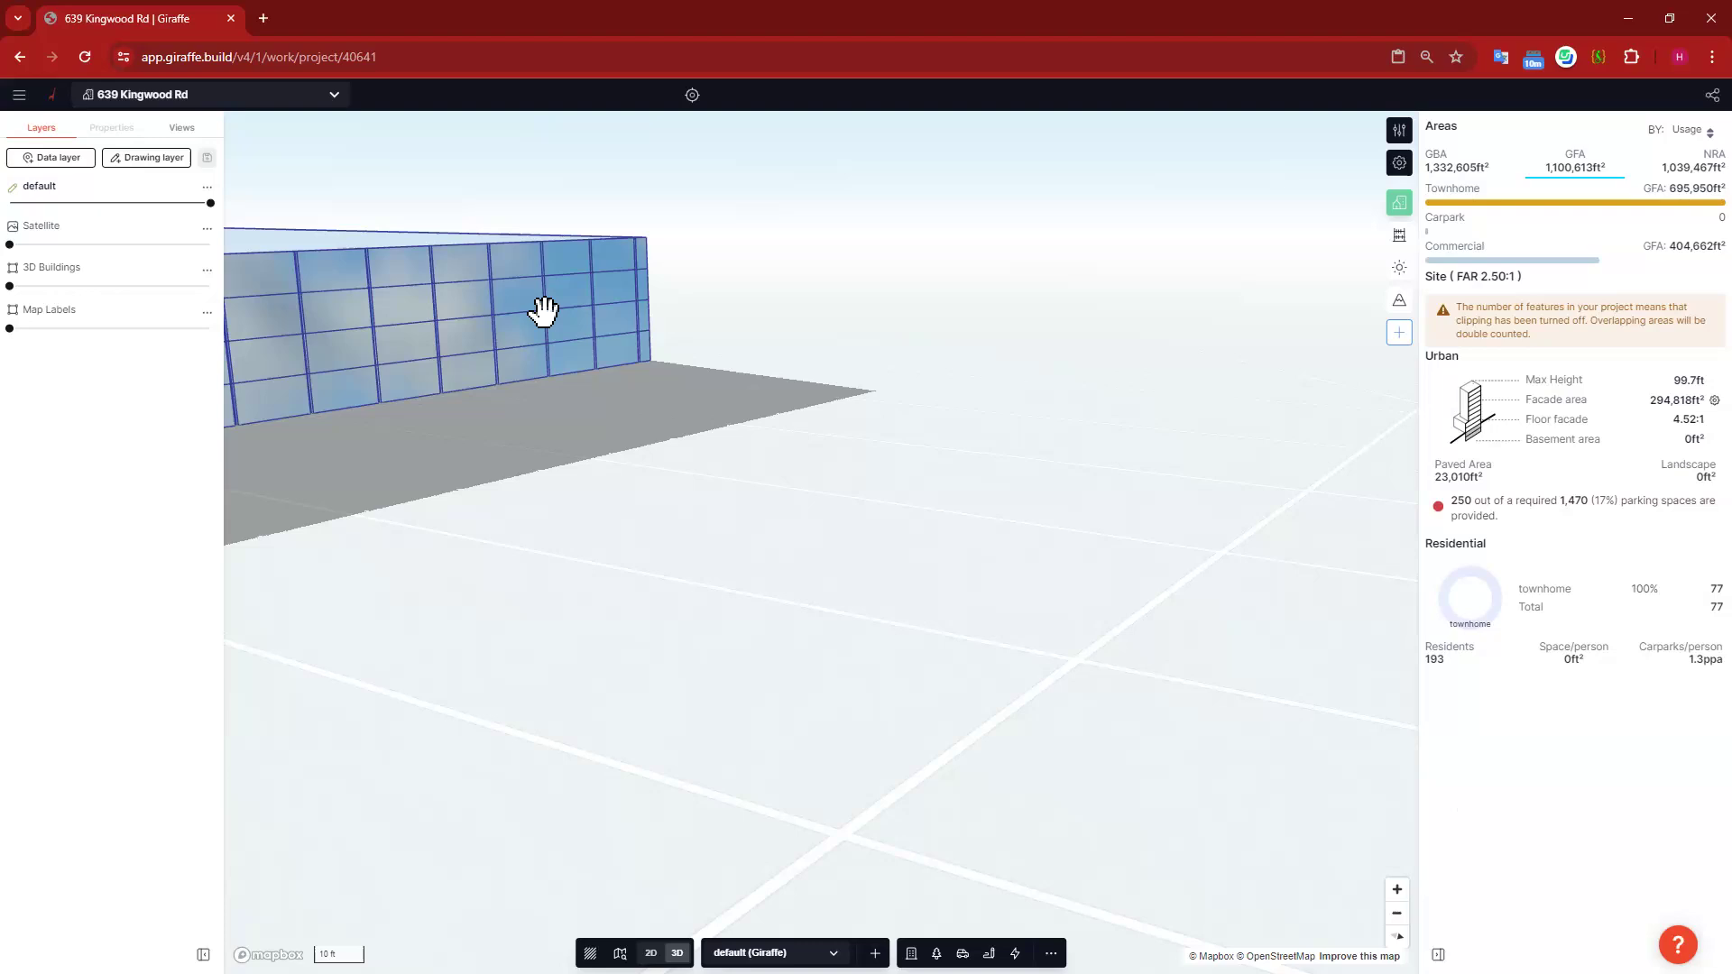
{"action": "left_click", "coordinate": [541, 310]}
{"action": "left_click", "coordinate": [200, 336]}
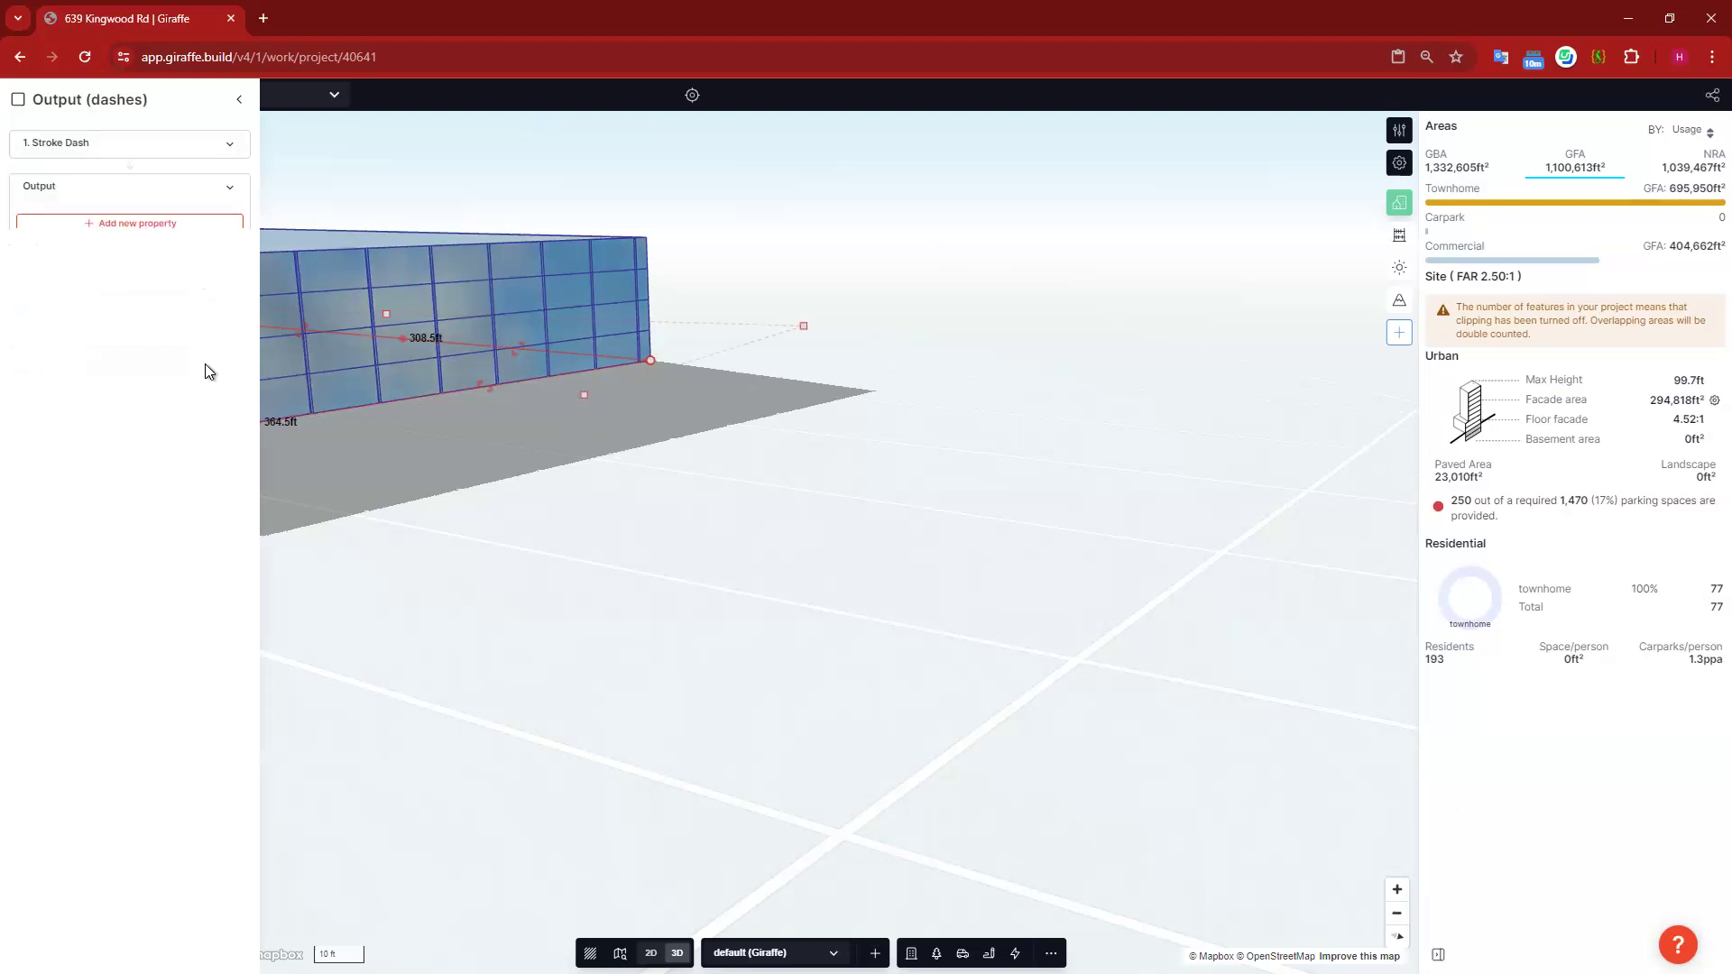
{"action": "left_click", "coordinate": [102, 333]}
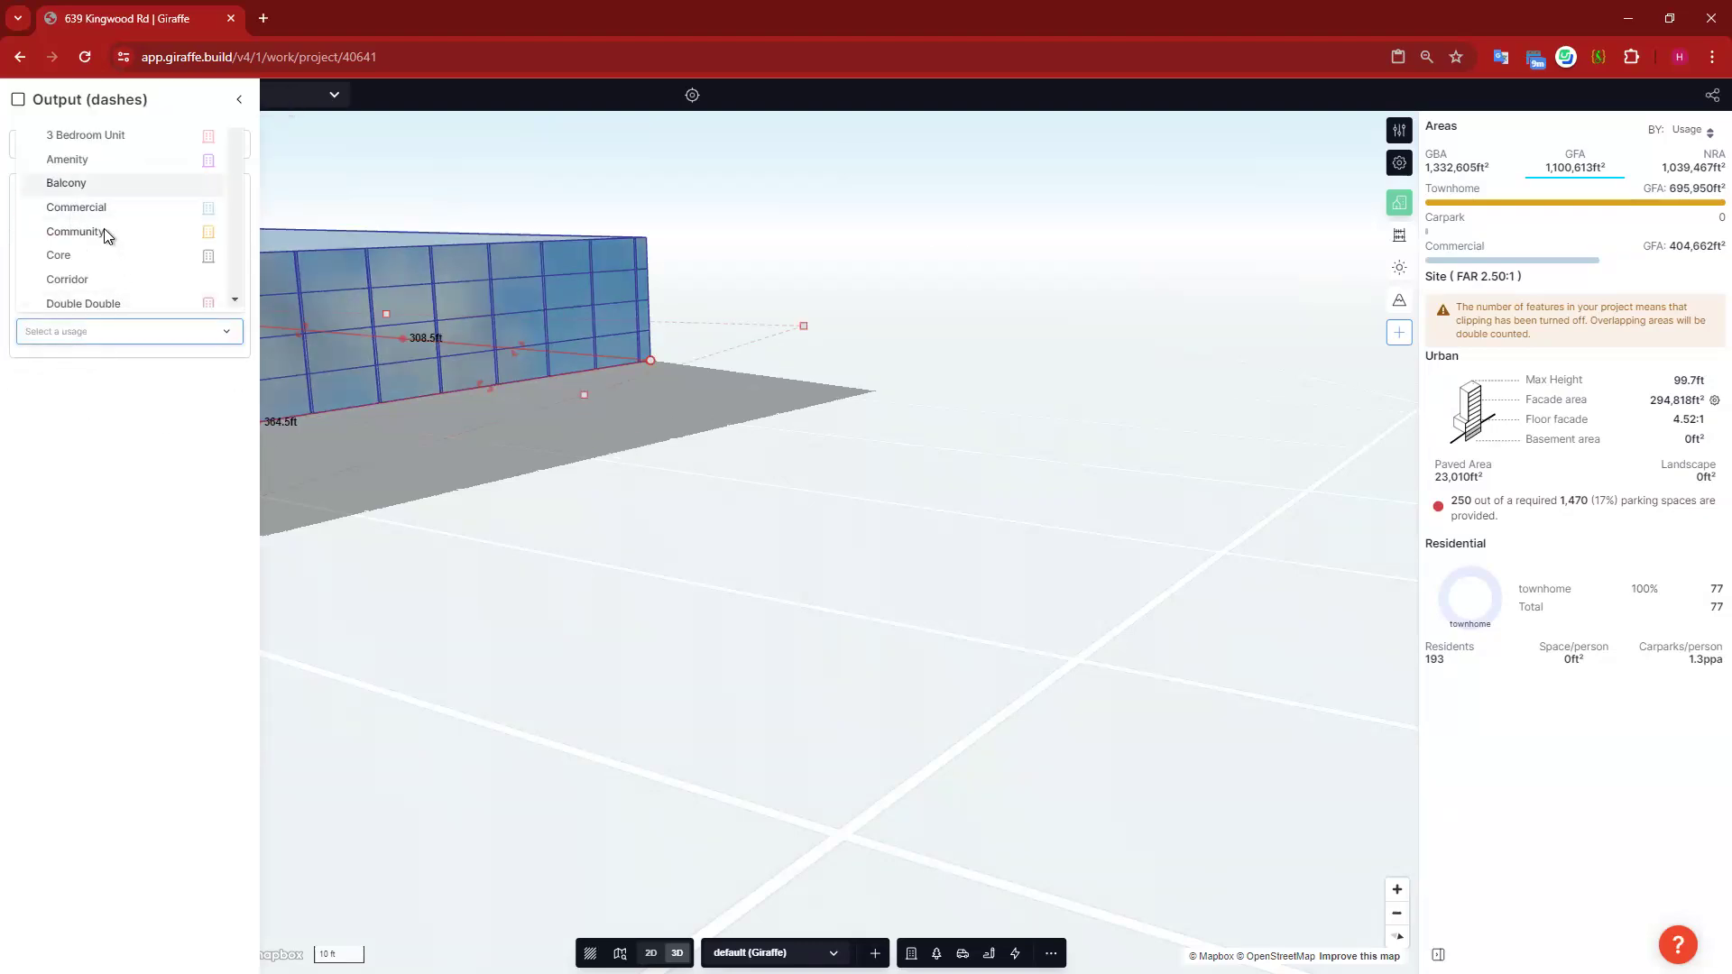
{"action": "type", "text": "con"}
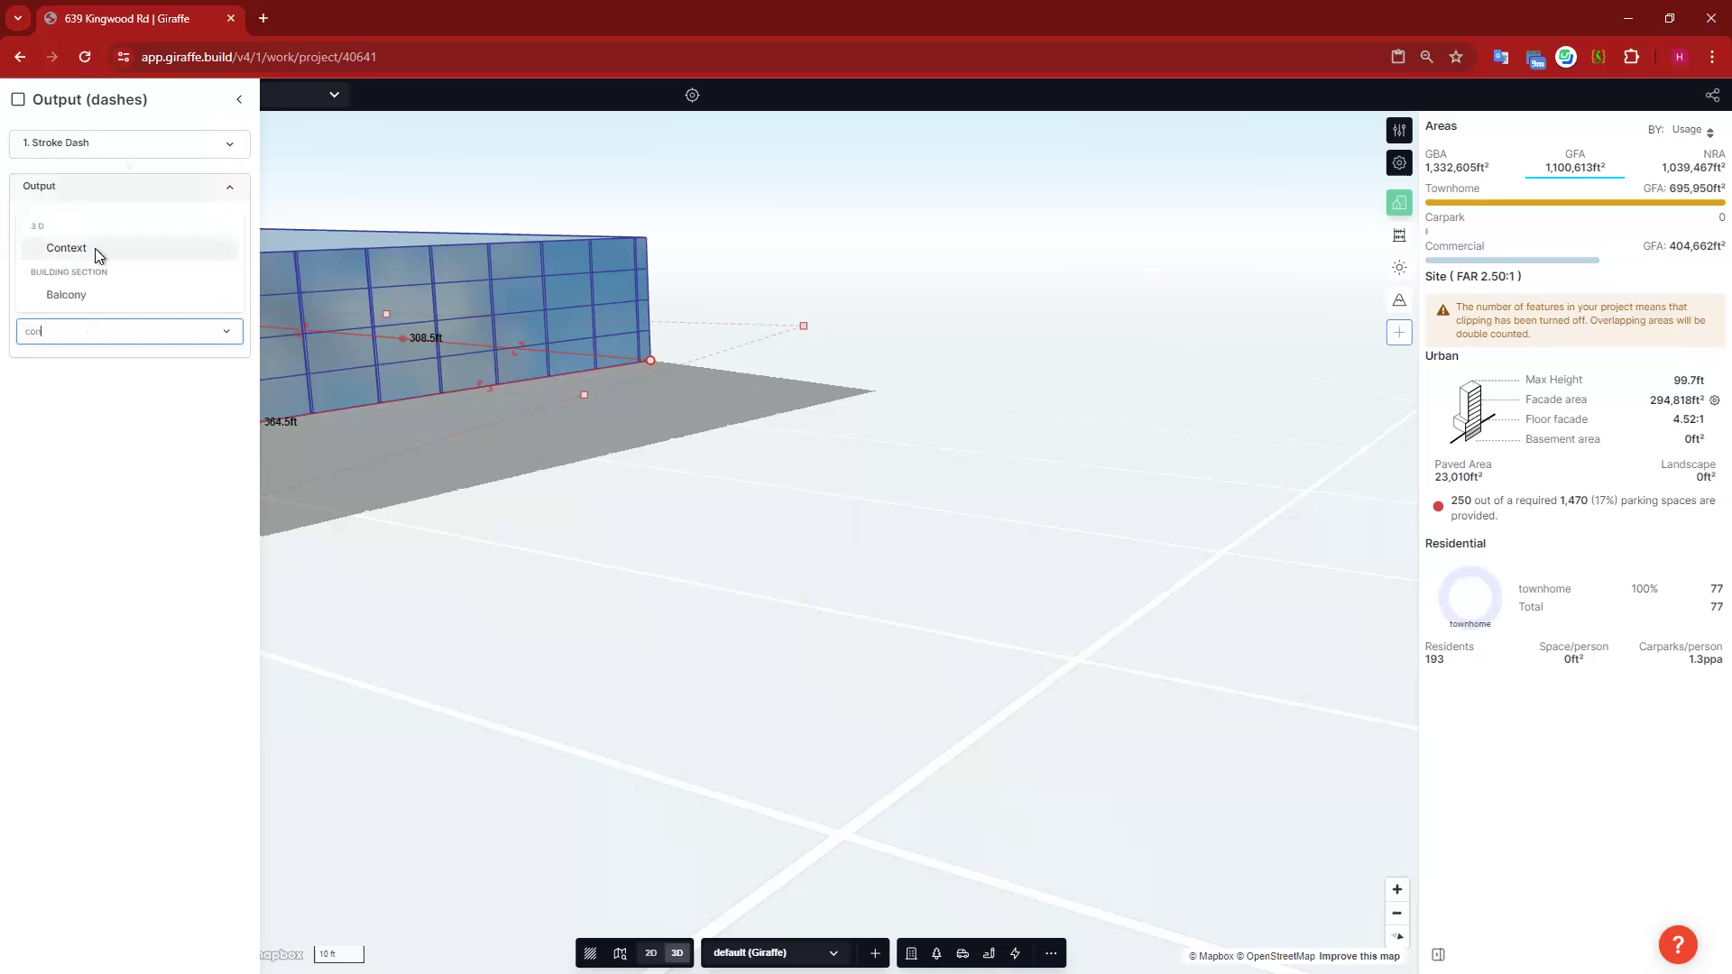
{"action": "key", "text": "Return"}
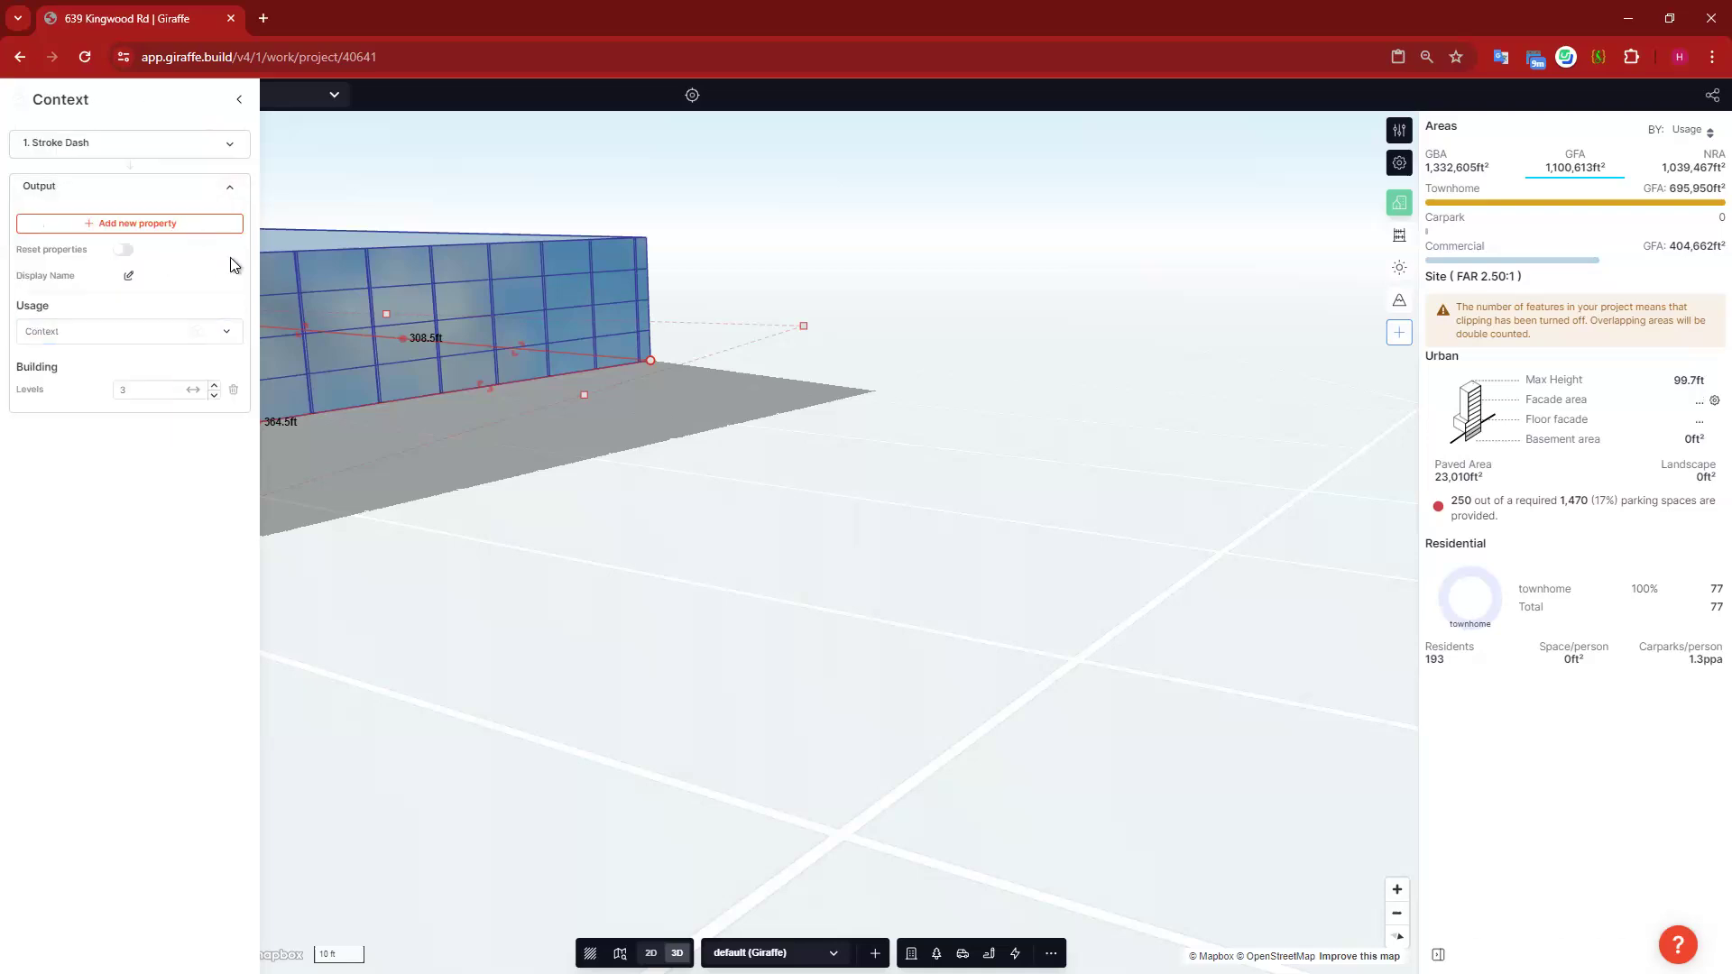
Step: Add a Color property to the dashes' Context output and set it to #120000
{"action": "left_click", "coordinate": [186, 223]}
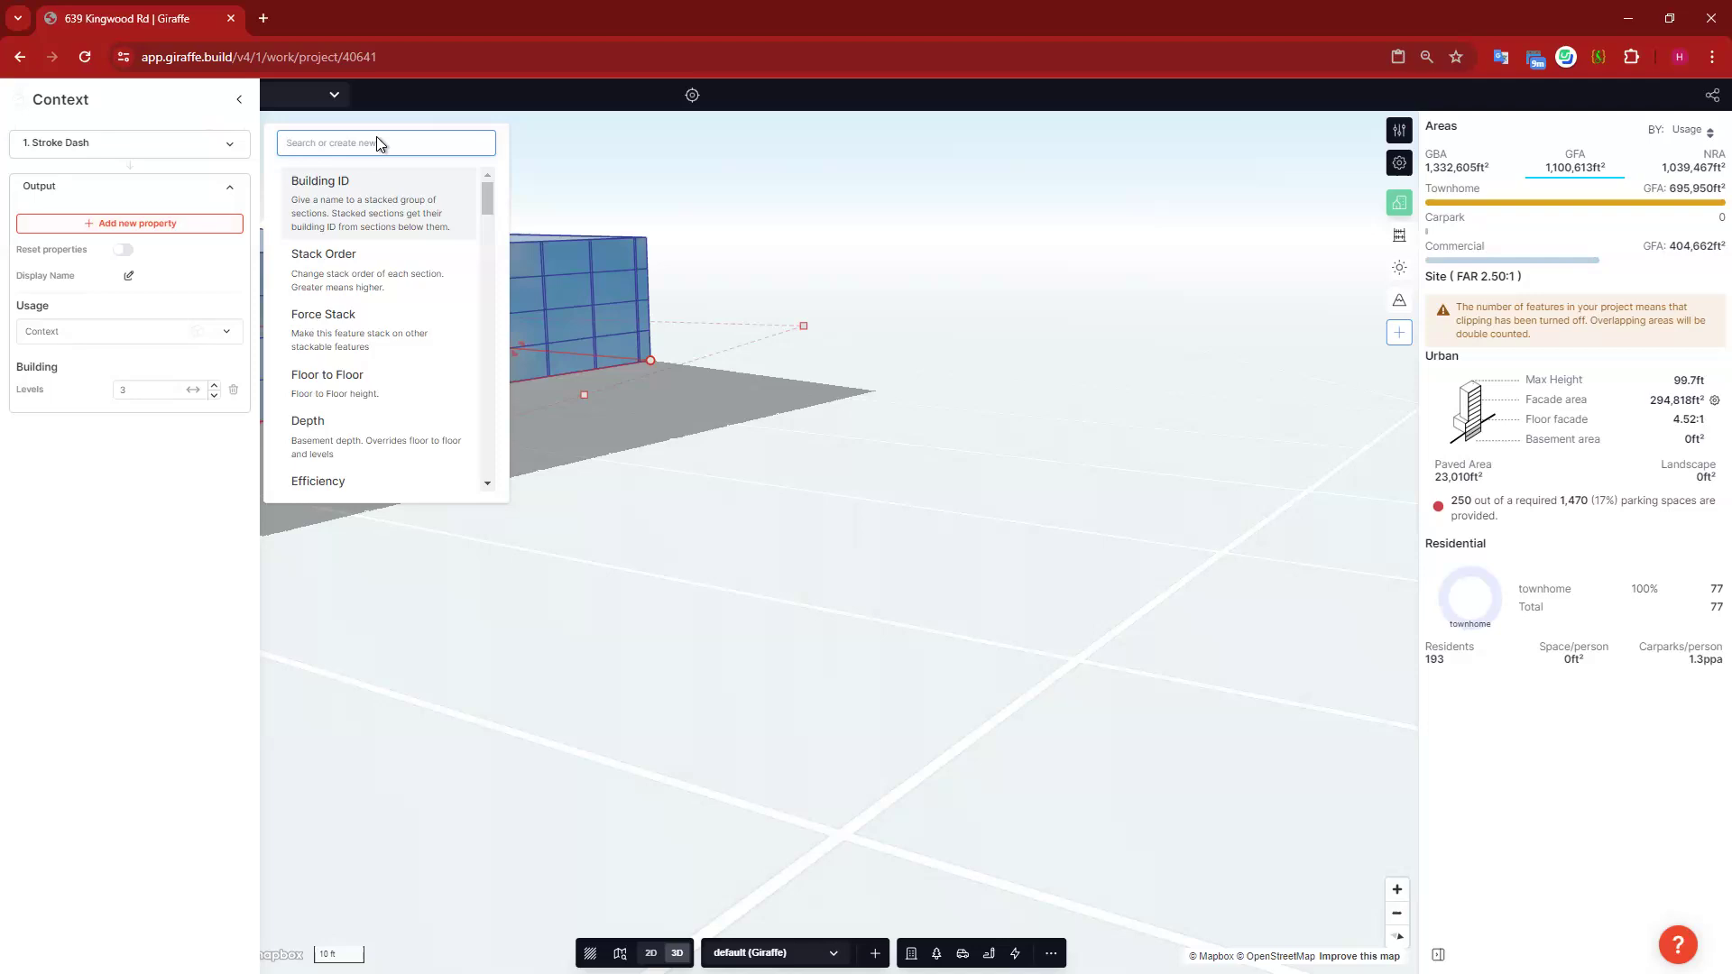
{"action": "type", "text": "col"}
{"action": "key", "text": "Return"}
{"action": "left_click", "coordinate": [121, 445]}
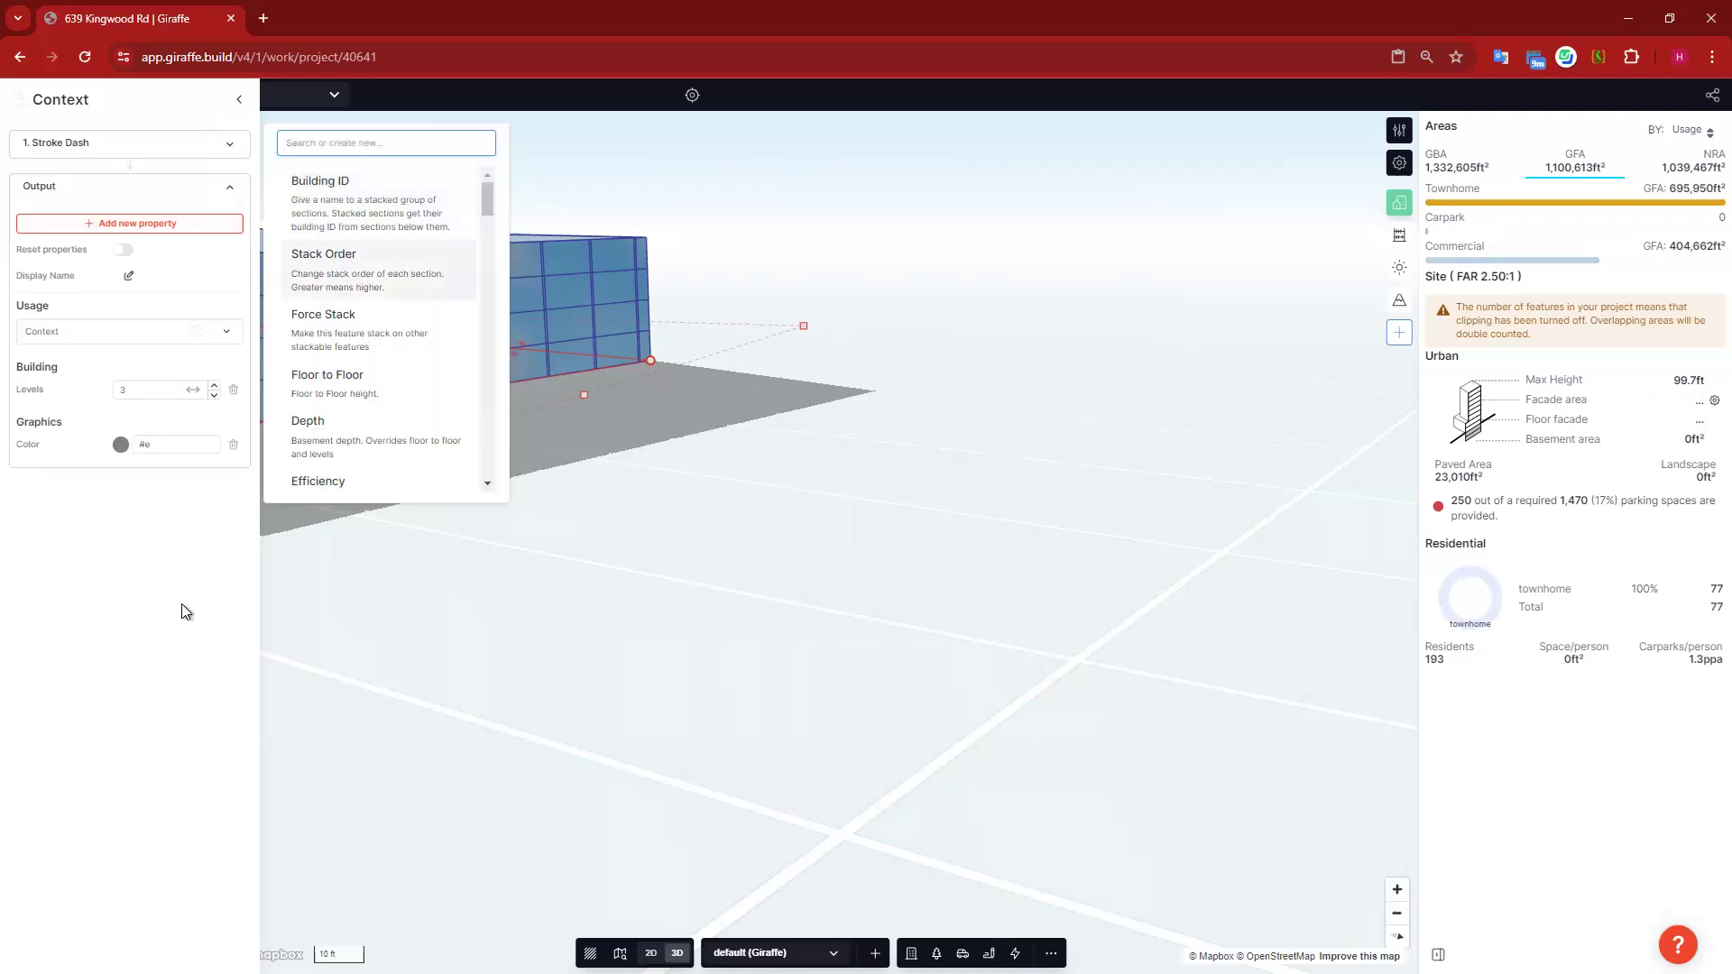
{"action": "left_click", "coordinate": [274, 599]}
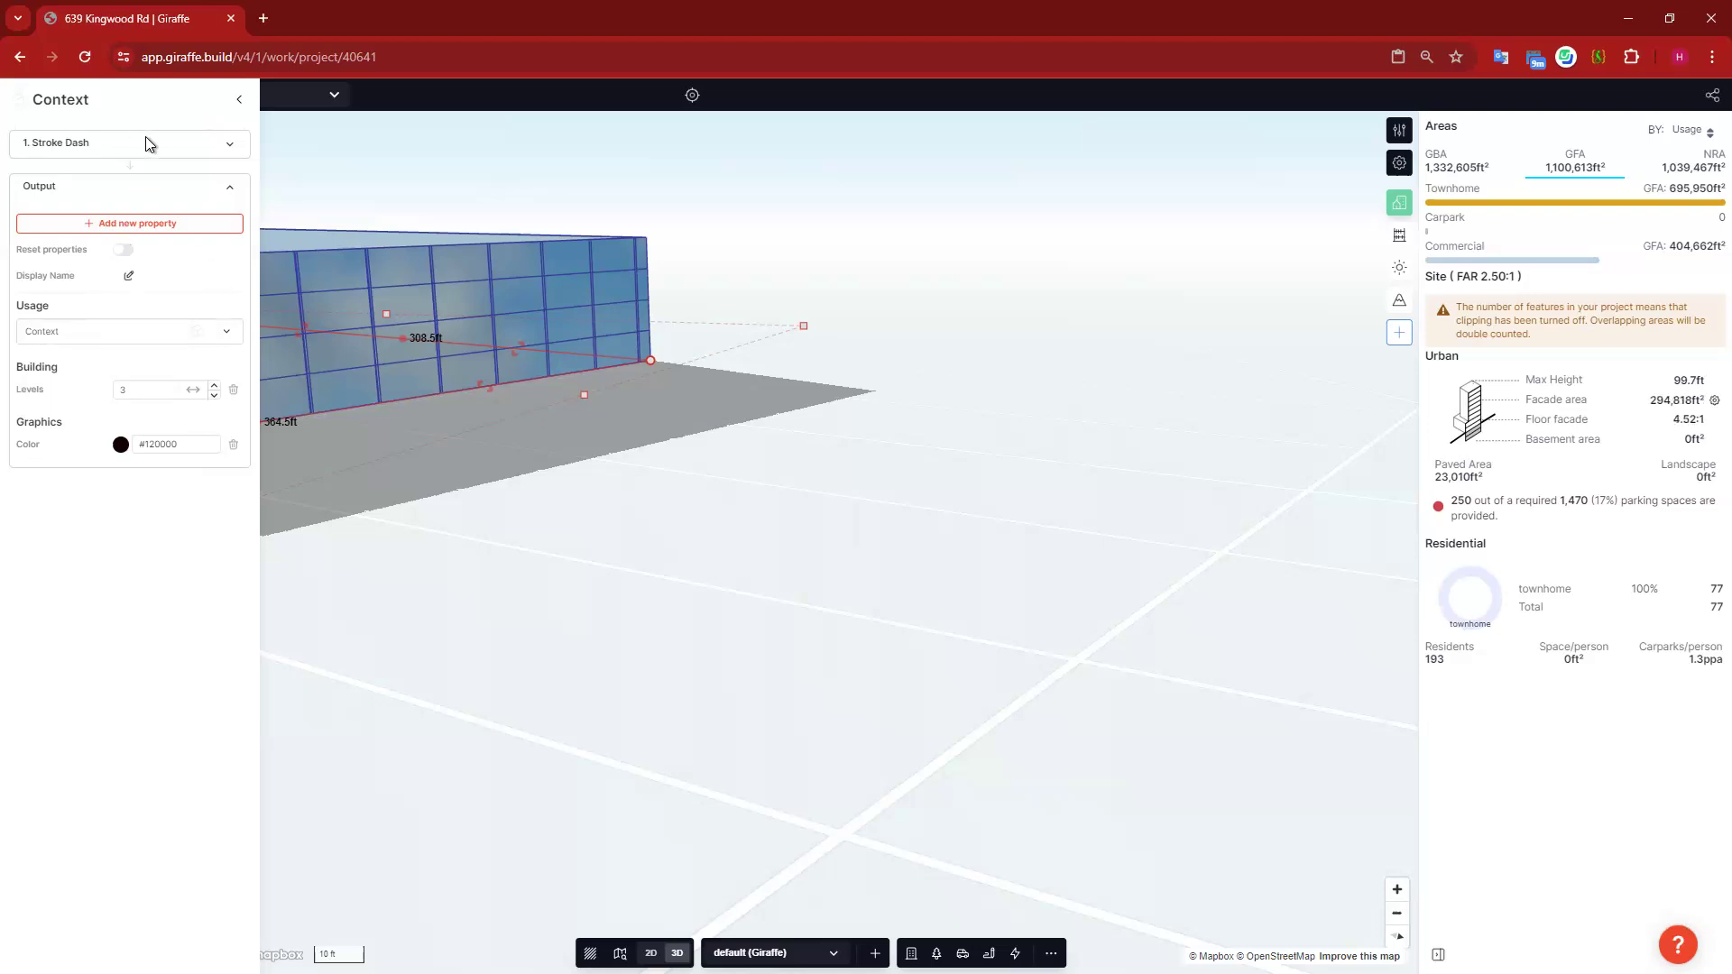
{"action": "left_click", "coordinate": [230, 143]}
{"action": "left_click", "coordinate": [239, 99]}
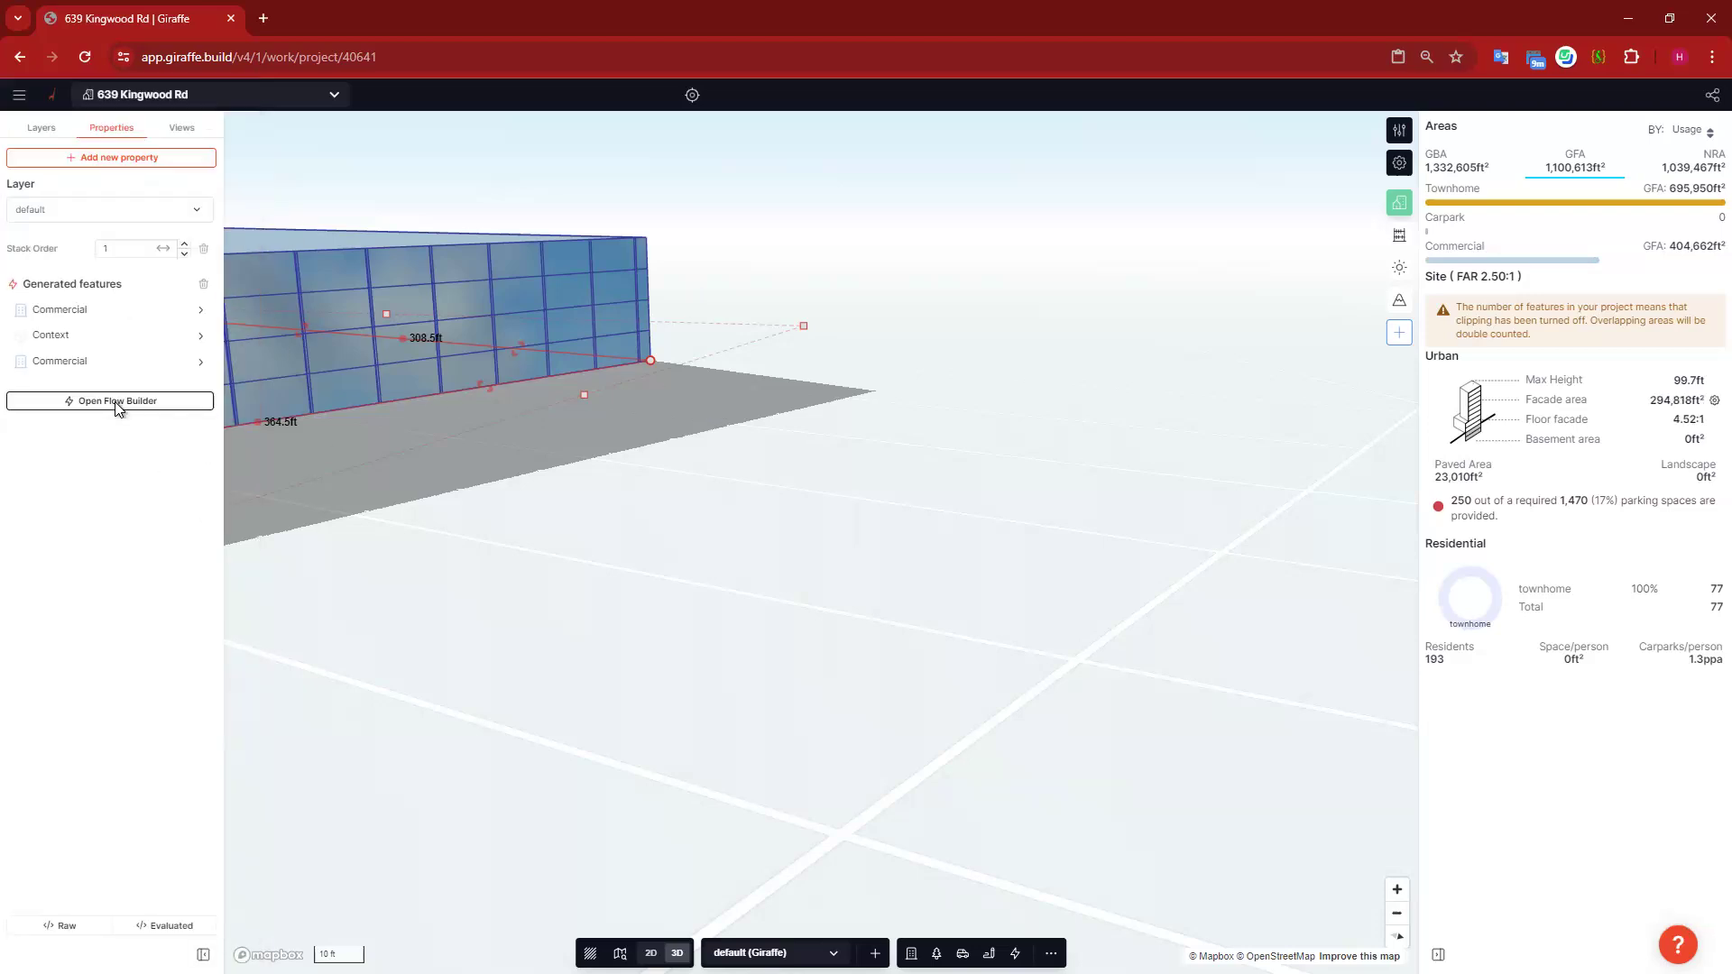
Step: Insert an Offset Line transform before the Context output with distance 1 and direction Right, and save the flow
{"action": "left_click", "coordinate": [110, 400]}
{"action": "left_click", "coordinate": [560, 364]}
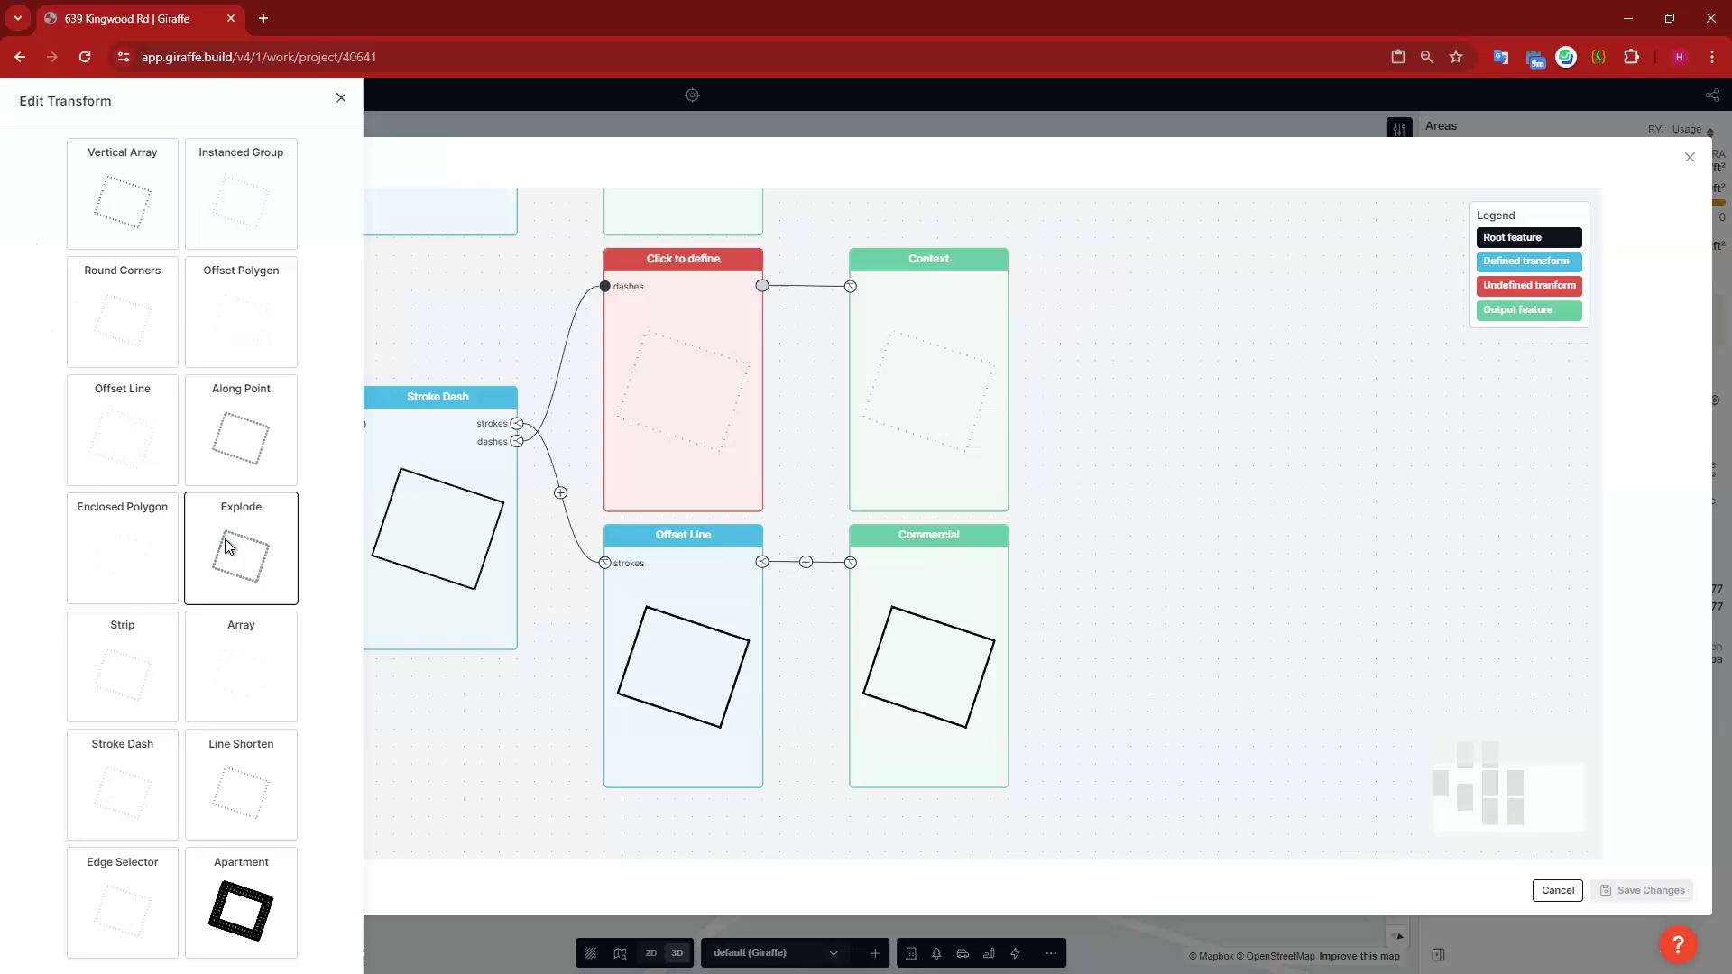
{"action": "scroll", "coordinate": [226, 546], "scroll_direction": "down", "scroll_amount": 1}
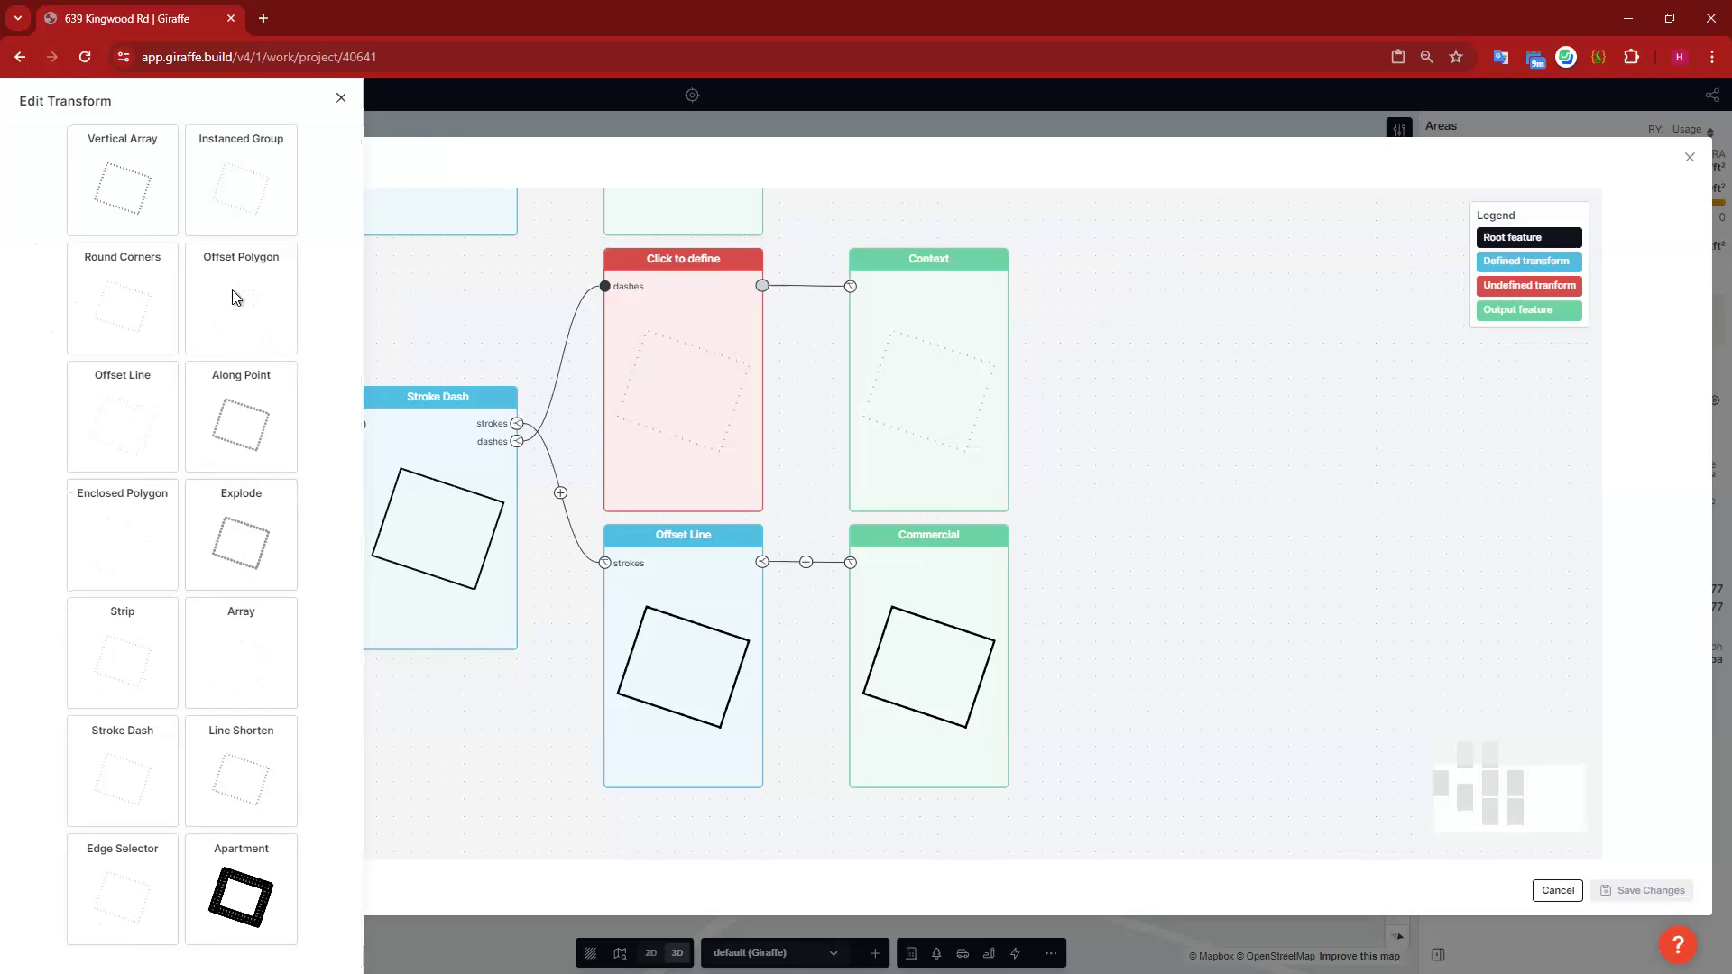
{"action": "left_click", "coordinate": [122, 415]}
{"action": "key", "text": "Tab"}
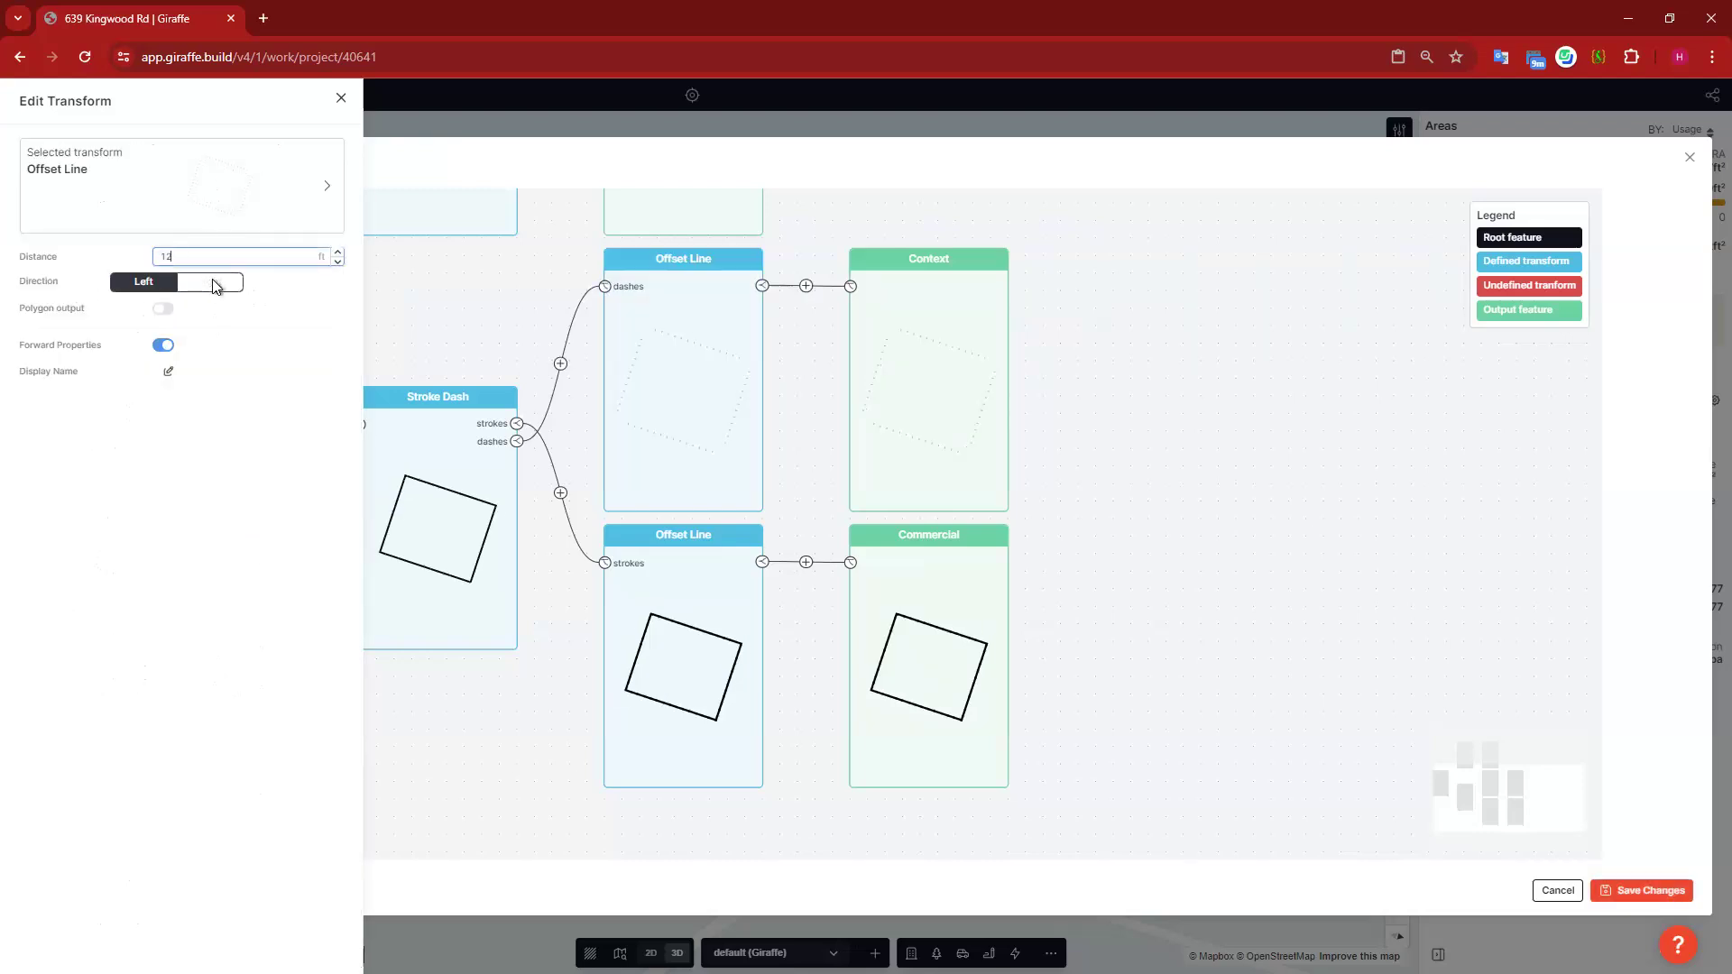
{"action": "type", "text": "1"}
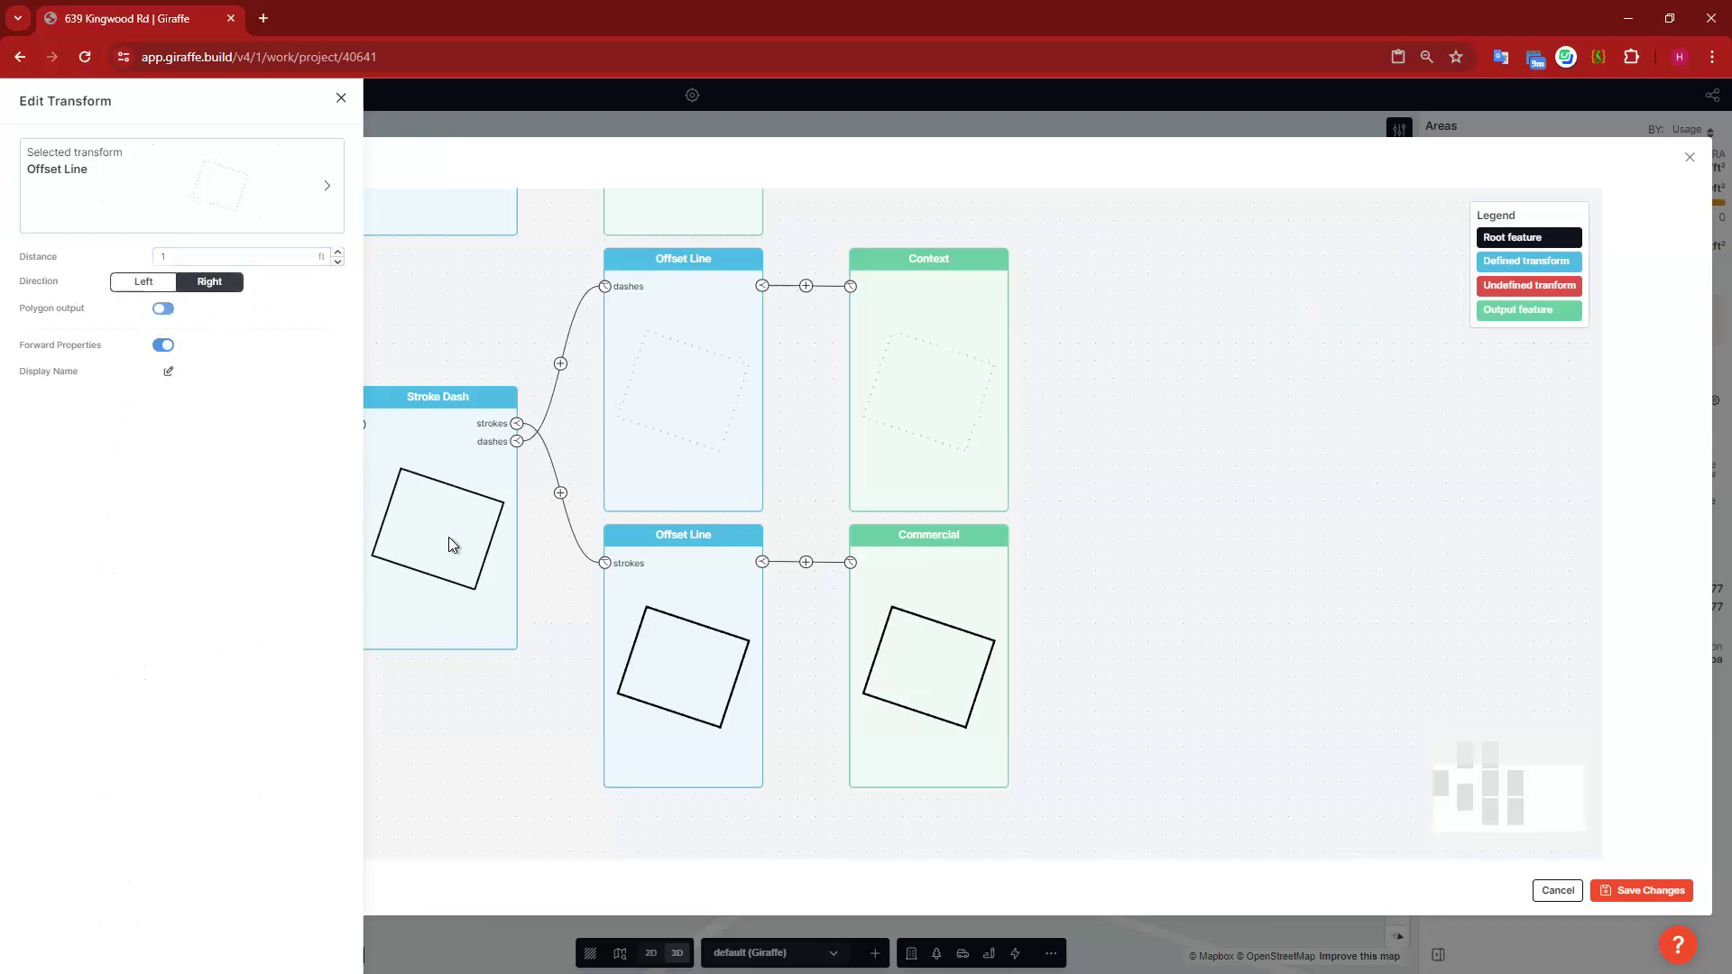
{"action": "left_click", "coordinate": [1625, 896]}
{"action": "left_click", "coordinate": [1625, 897]}
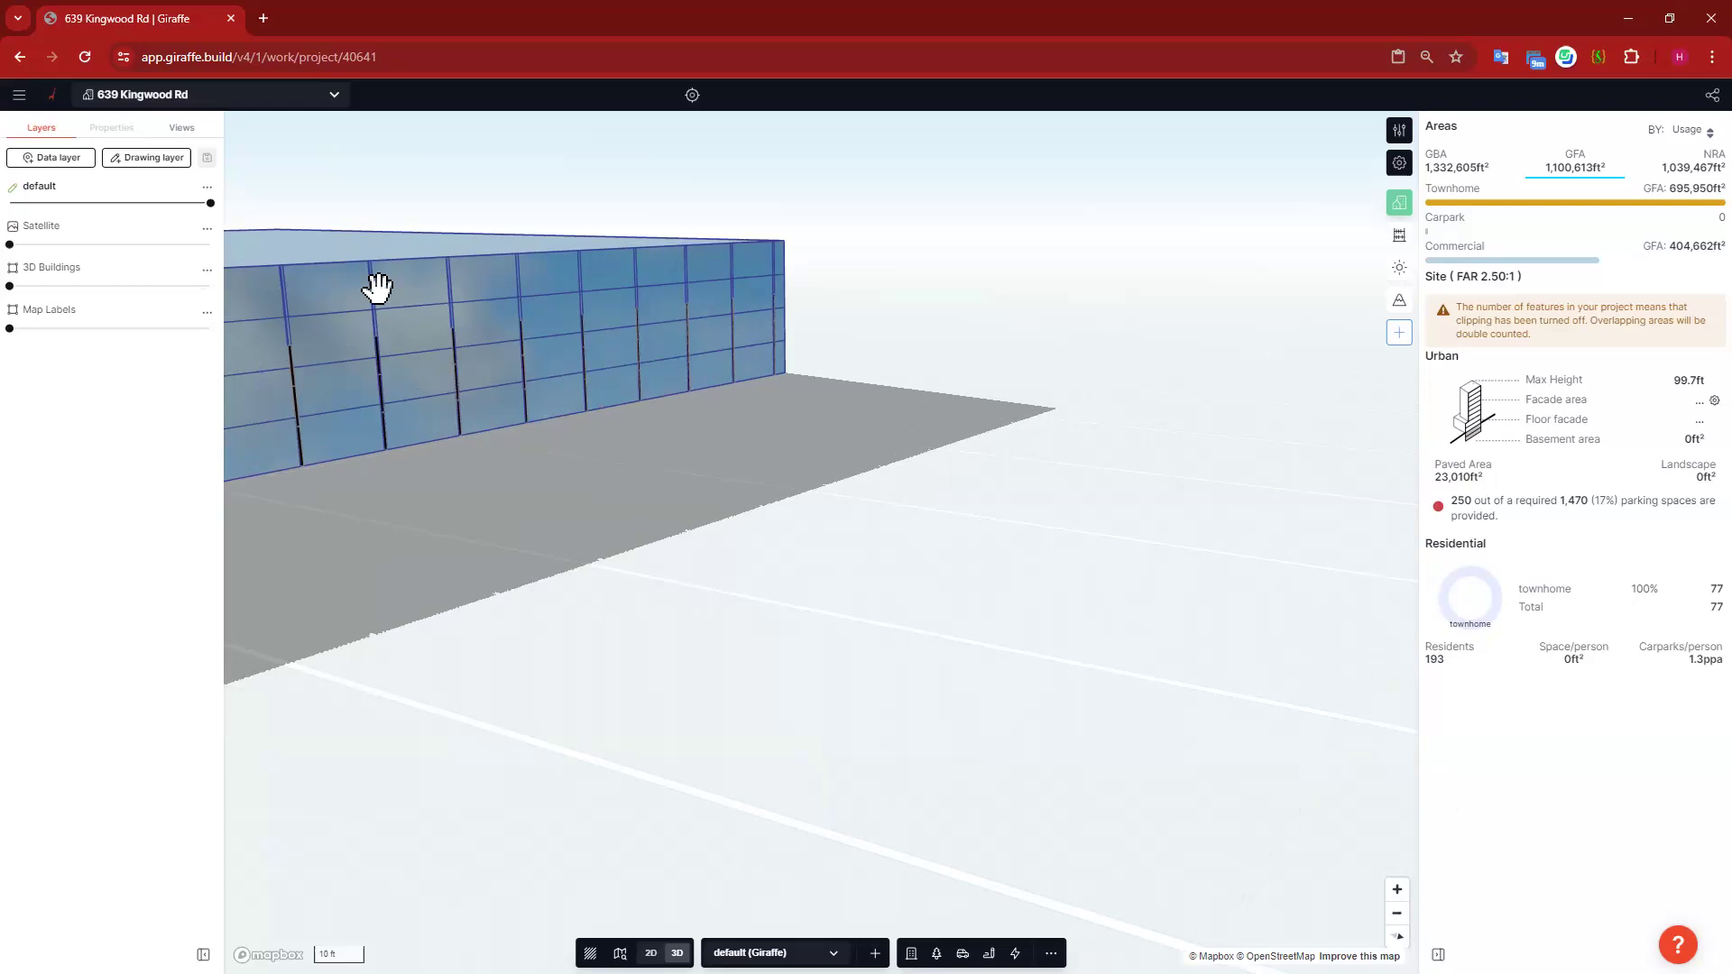
Step: Remove the Levels property from the building's generated Context output
{"action": "left_click", "coordinate": [379, 301]}
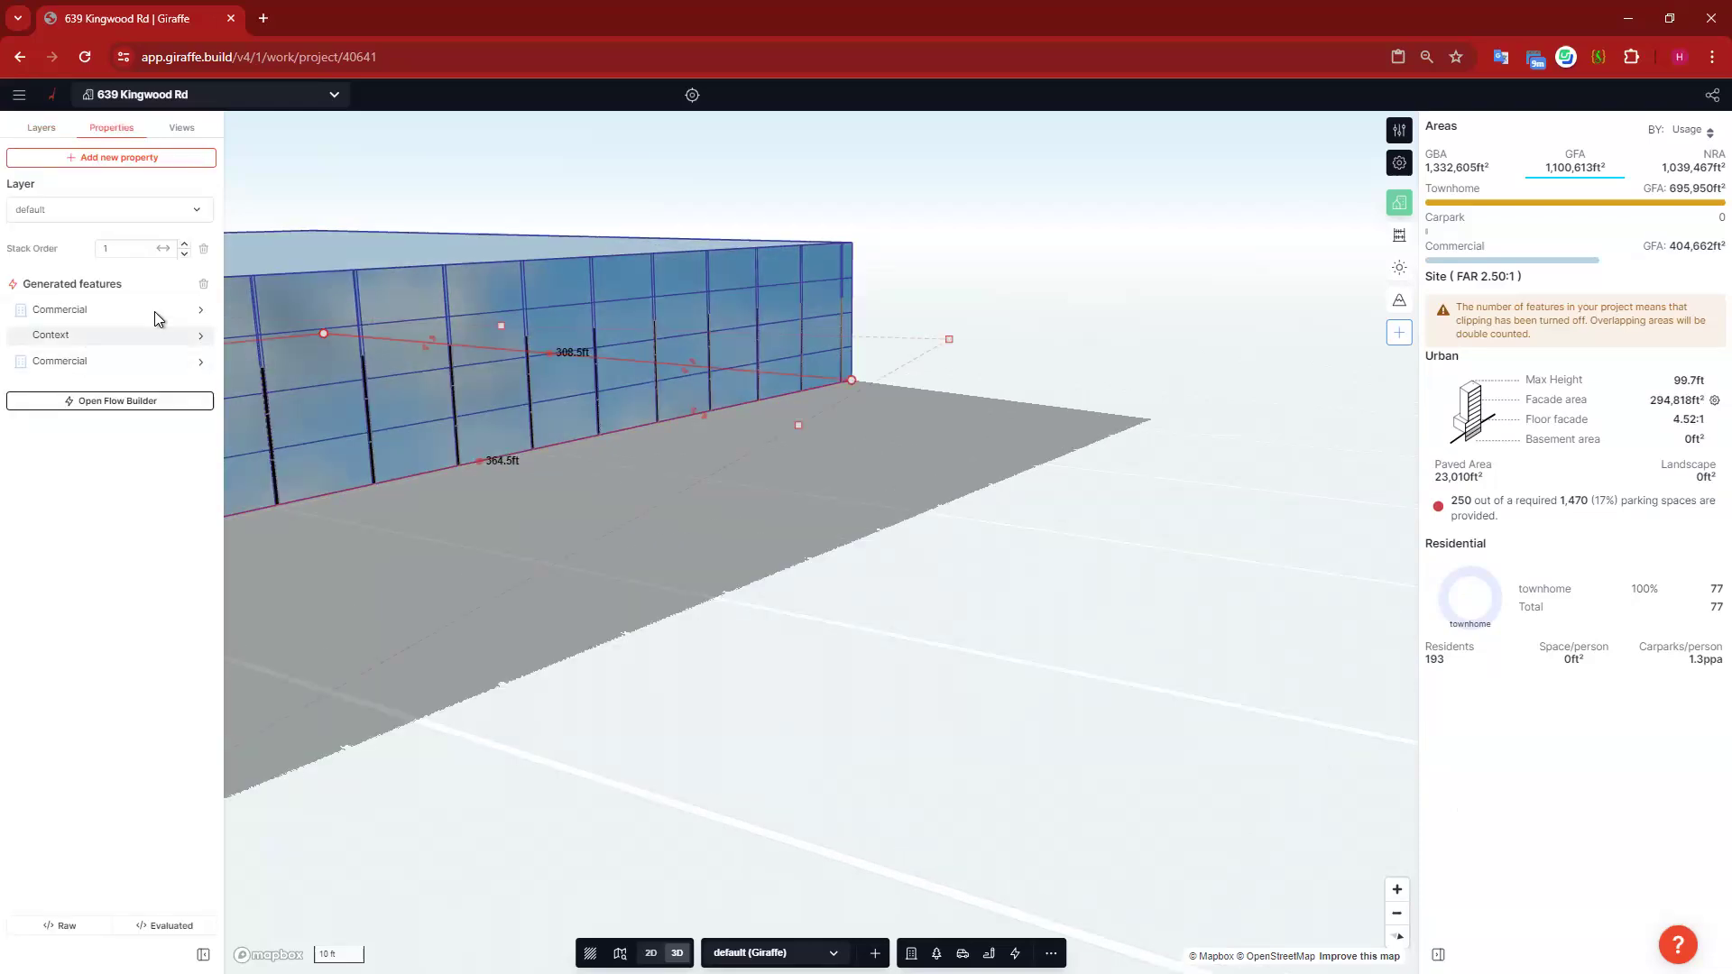
{"action": "left_click", "coordinate": [144, 335]}
{"action": "left_click", "coordinate": [215, 464]}
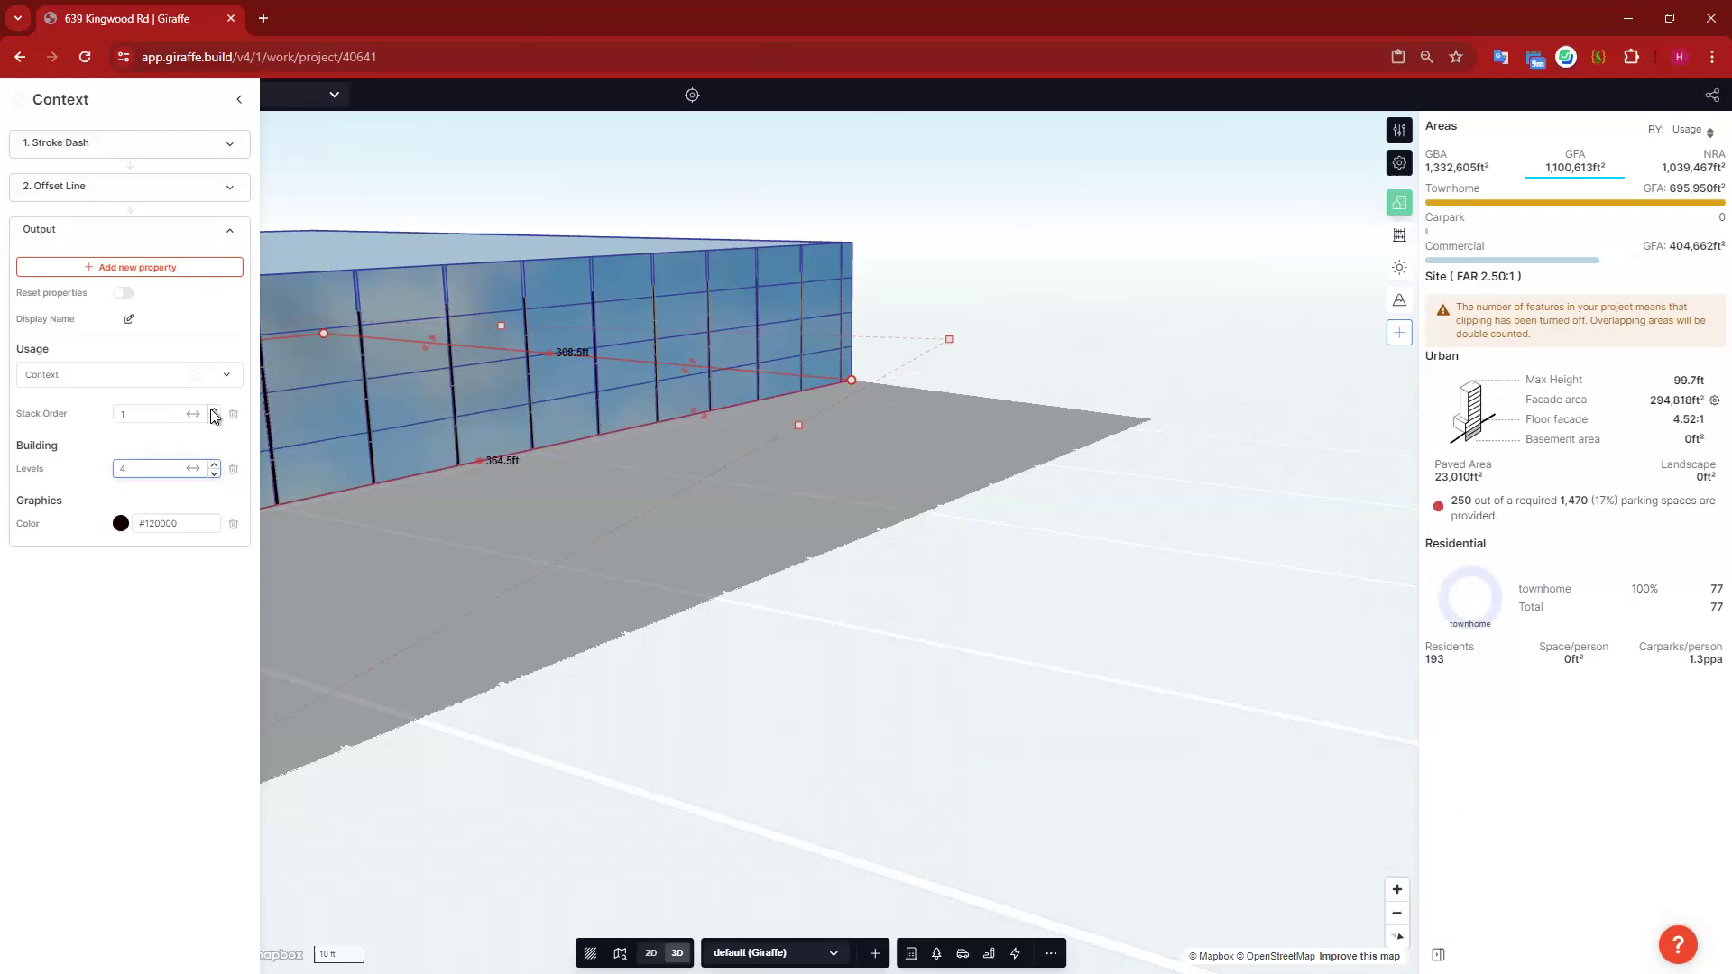
{"action": "left_click", "coordinate": [232, 468]}
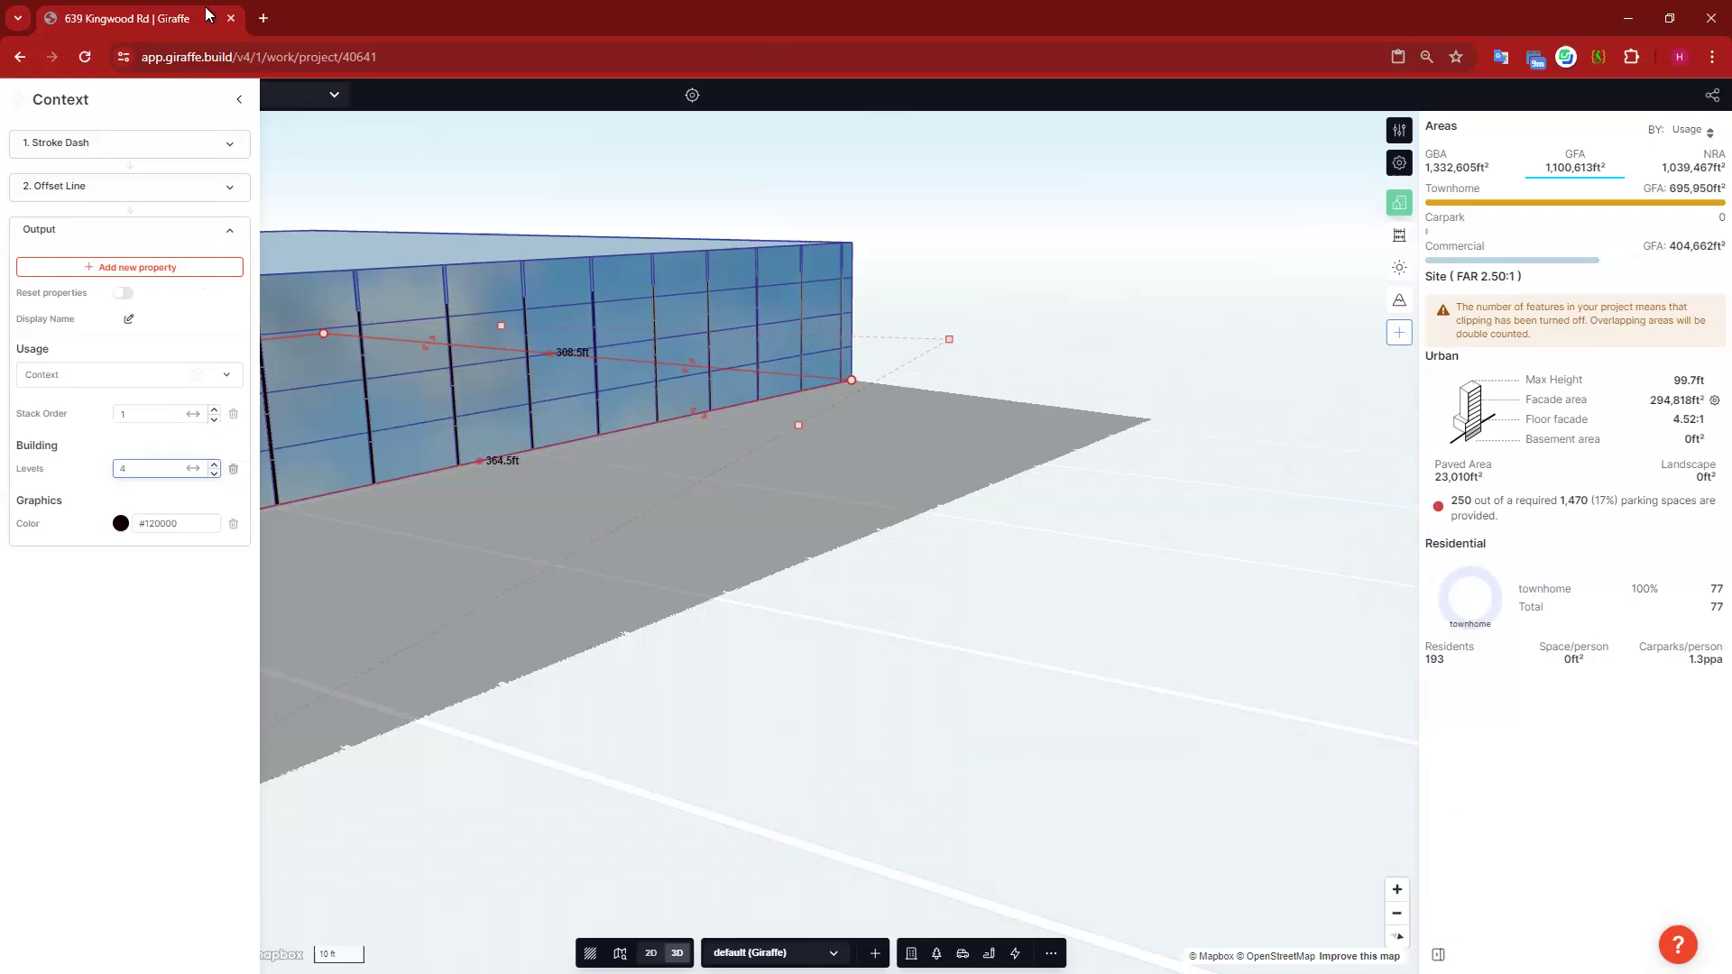
{"action": "left_click", "coordinate": [242, 99]}
Step: Add a Levels property to the building's root feature and set it to 5
{"action": "left_click", "coordinate": [102, 157]}
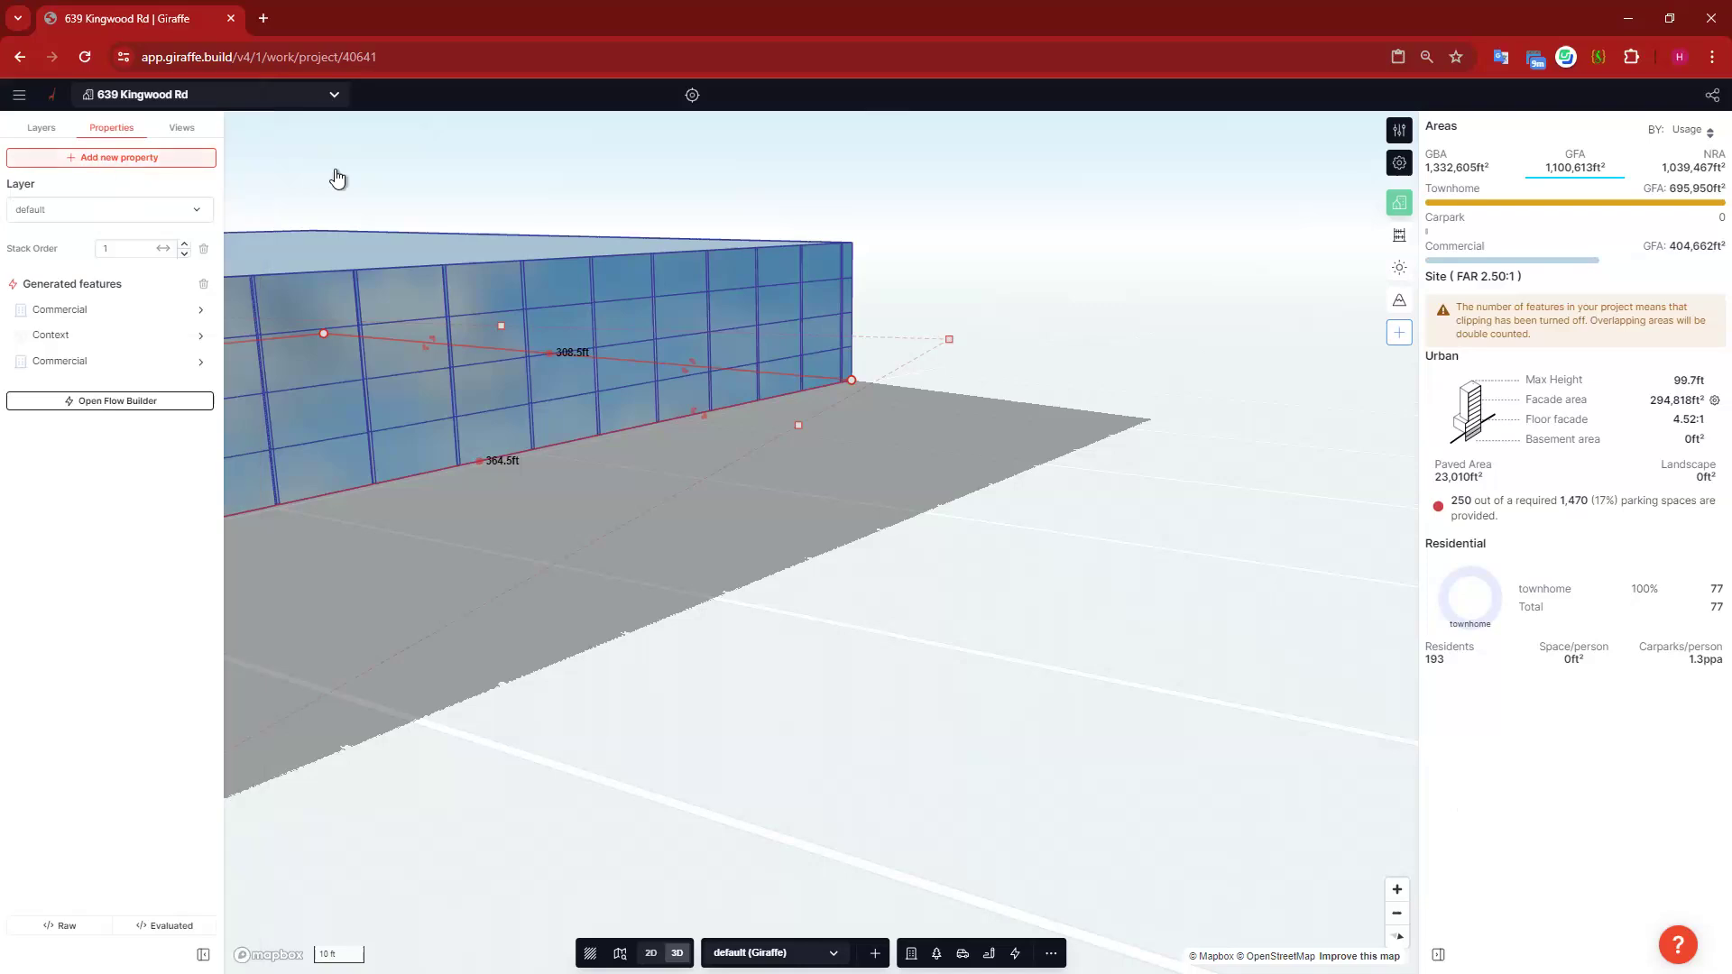
{"action": "scroll", "coordinate": [337, 177], "scroll_direction": "down", "scroll_amount": 3}
{"action": "left_click", "coordinate": [344, 180]}
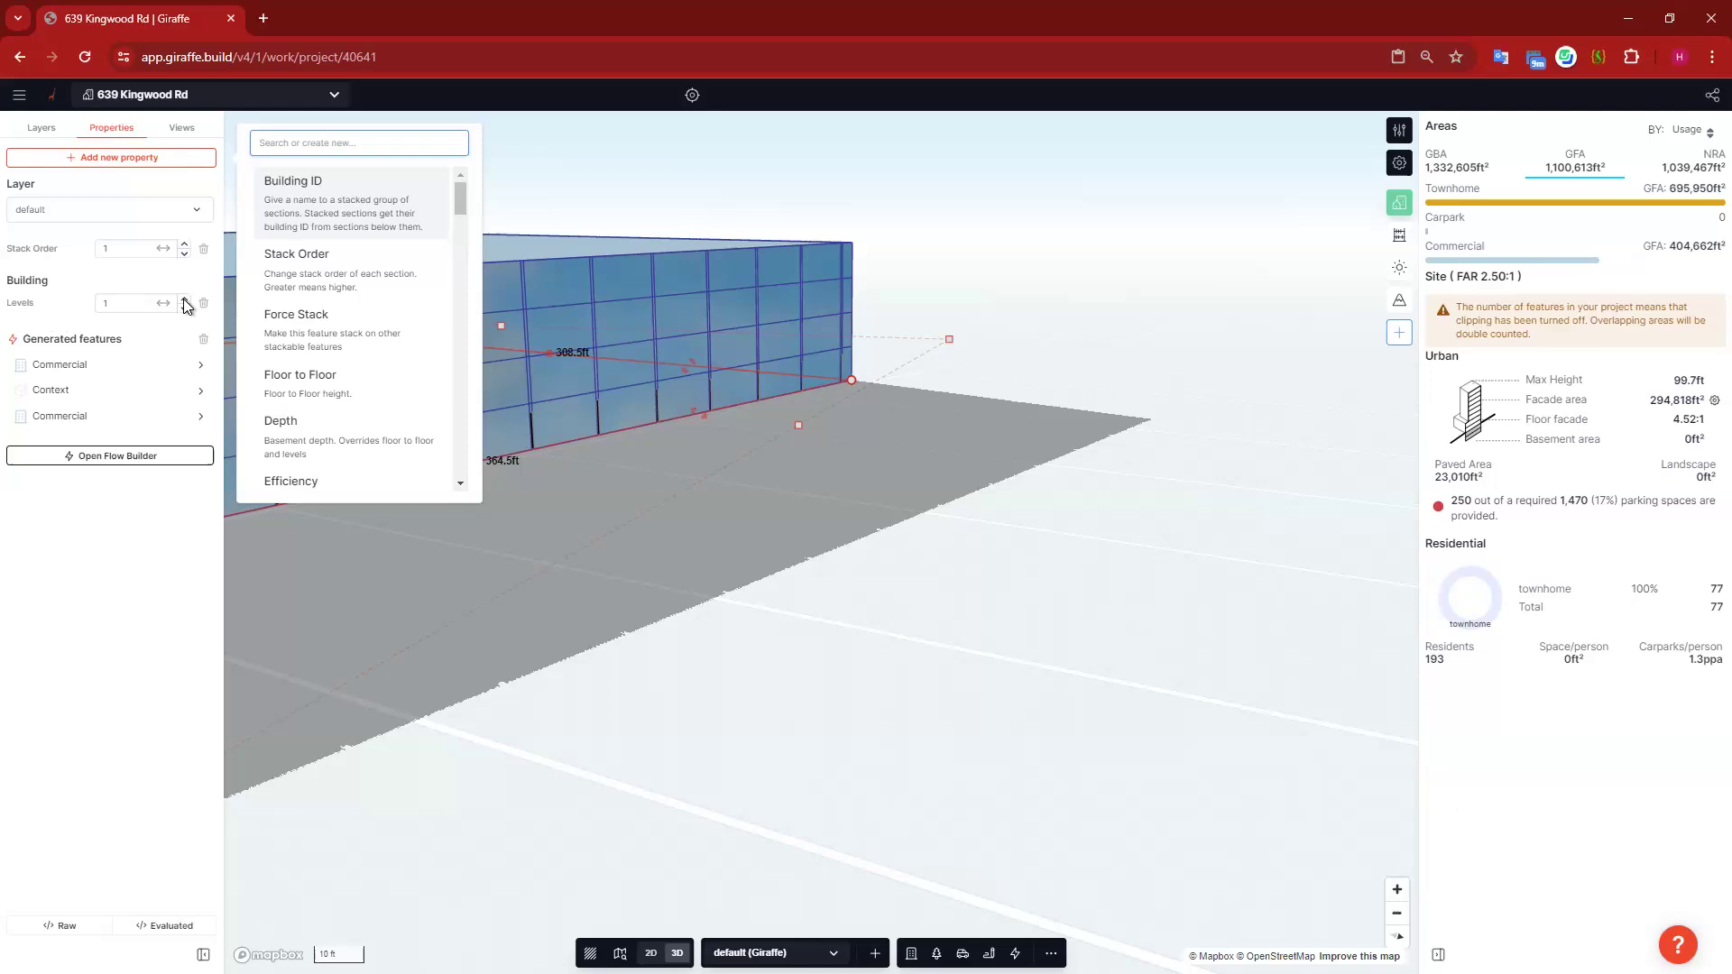
{"action": "left_click", "coordinate": [184, 299]}
{"action": "left_click", "coordinate": [184, 299]}
{"action": "left_click", "coordinate": [184, 298]}
{"action": "key", "text": "BackSpace"}
{"action": "type", "text": "5"}
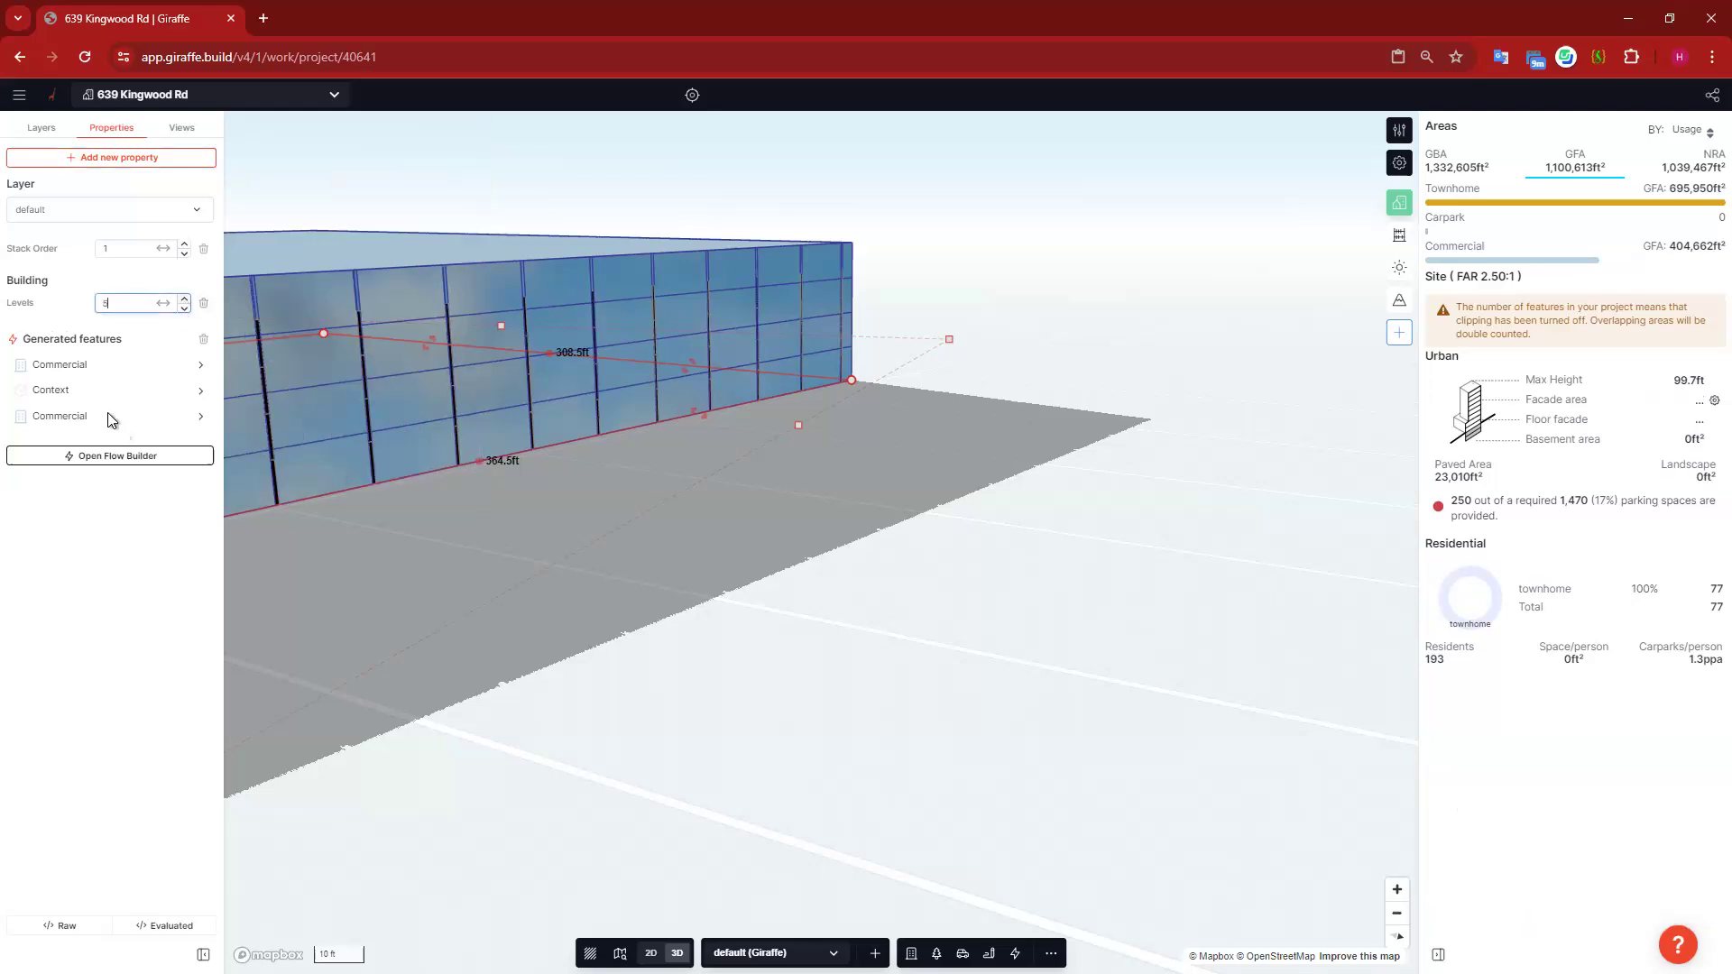
Step: Remove the Levels property from both generated Commercial outputs, the Offset Line strokes and the Offset Poly body
{"action": "left_click", "coordinate": [155, 416]}
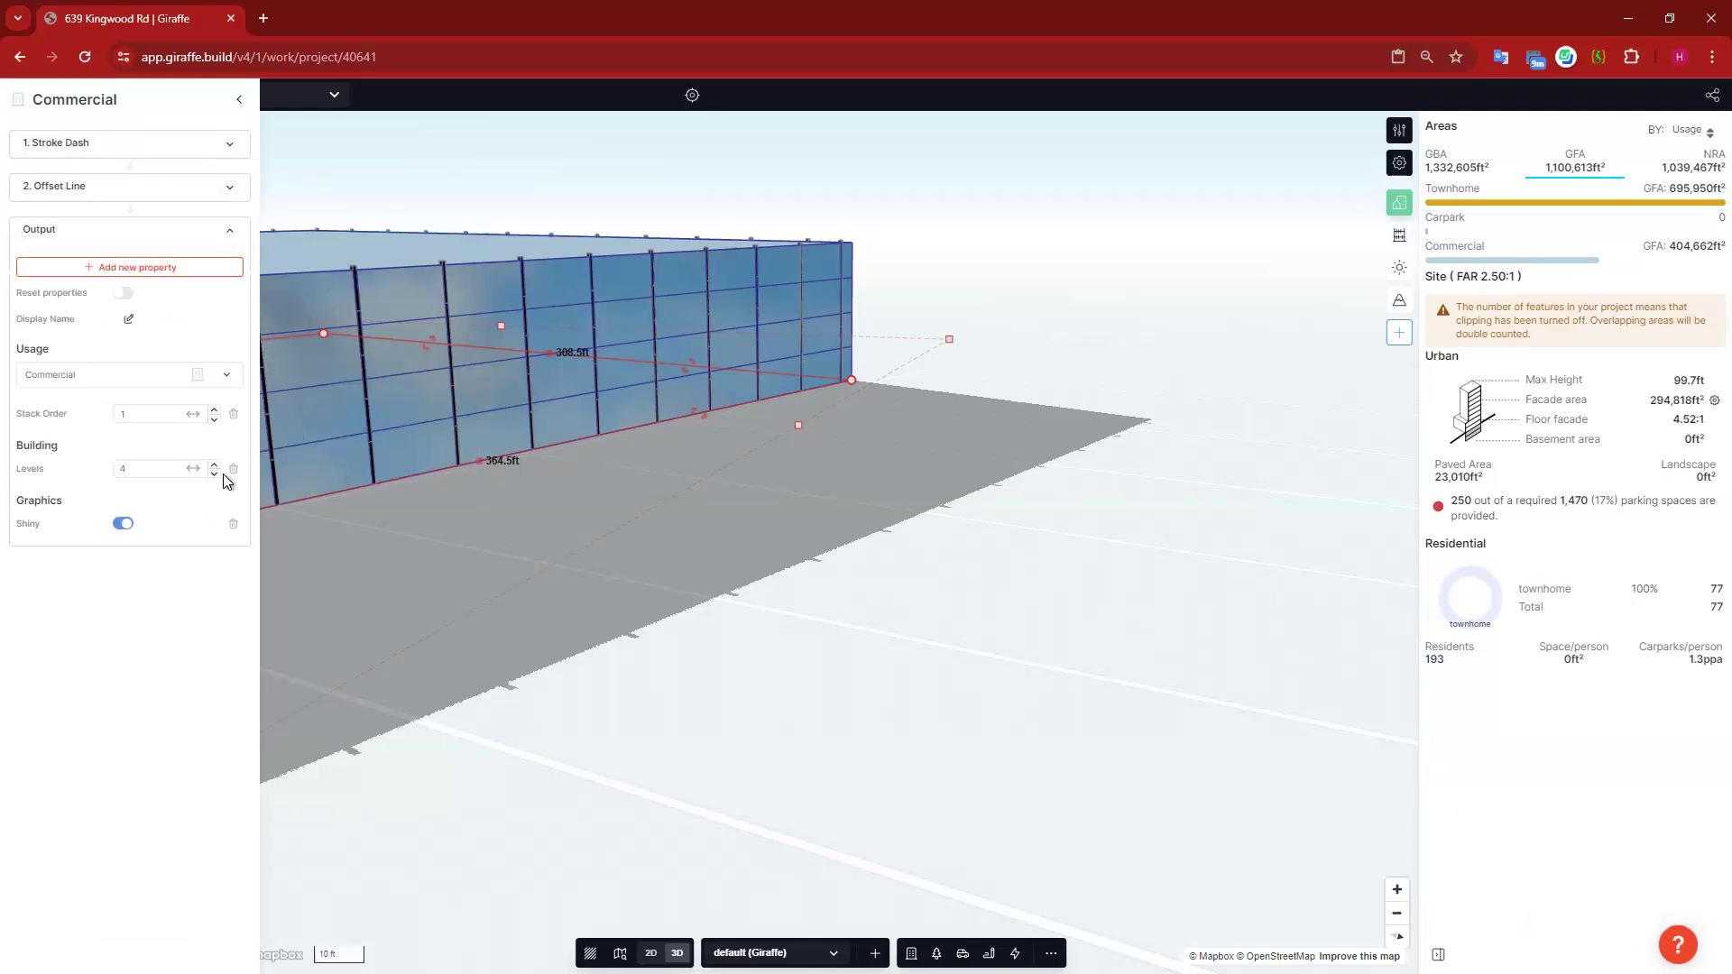
{"action": "left_click", "coordinate": [238, 99]}
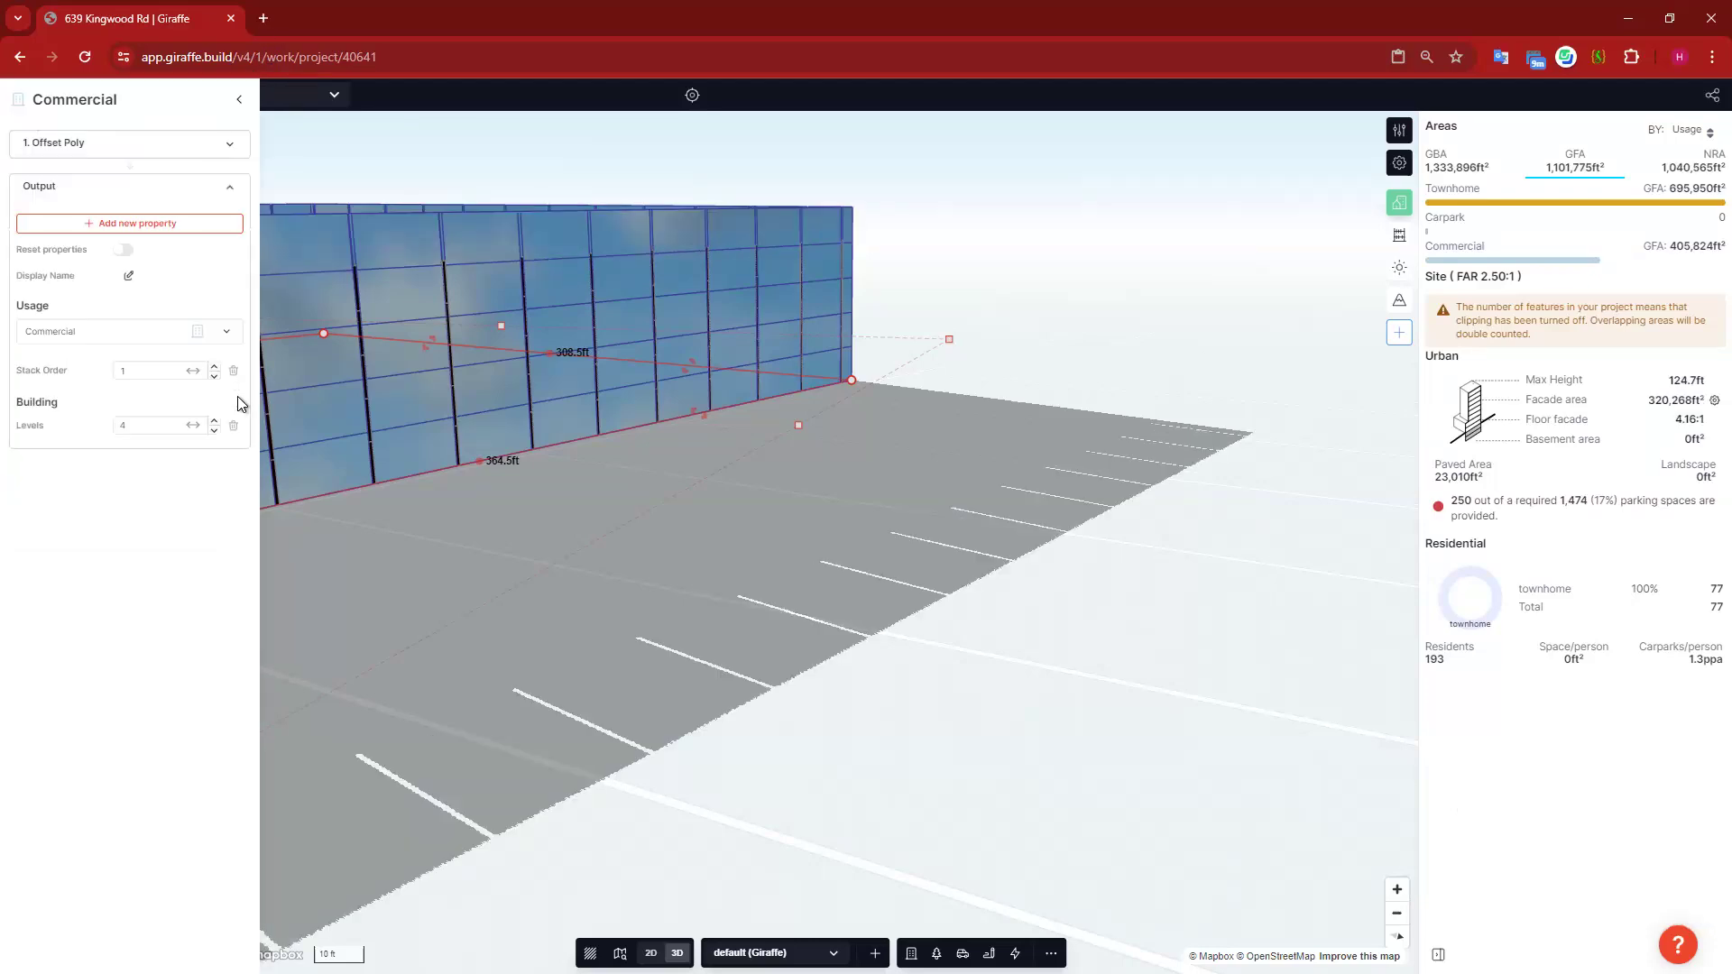
{"action": "left_click", "coordinate": [237, 100]}
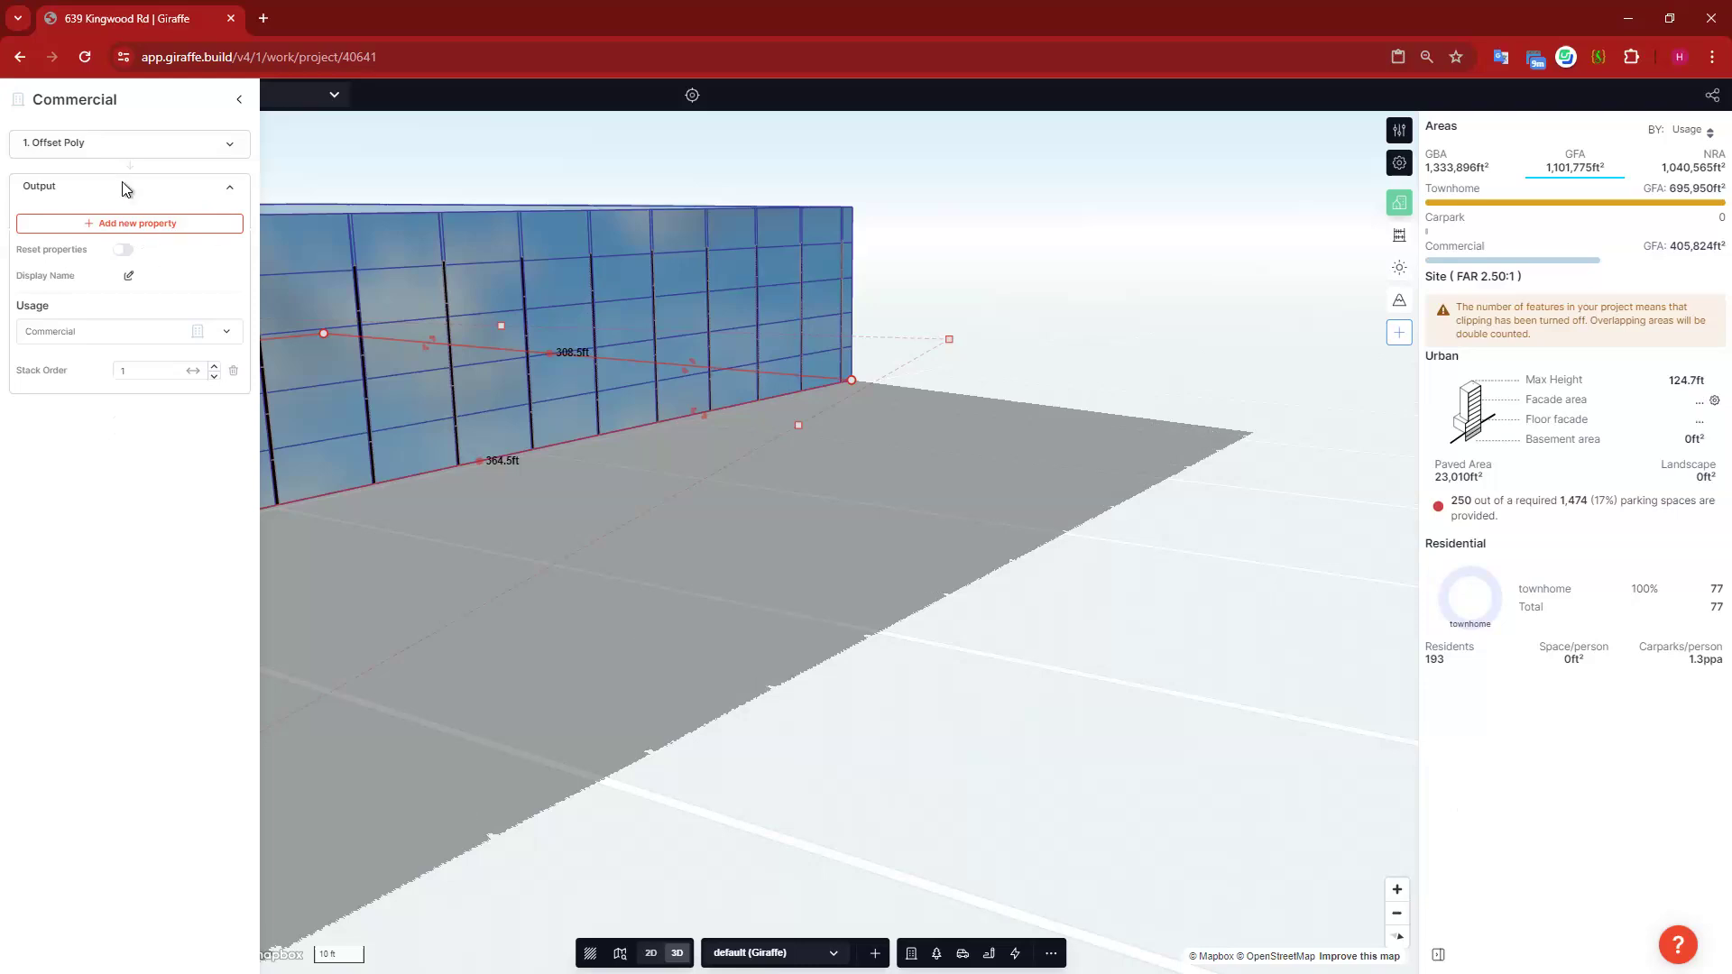
Step: Add a Floor to Floor property to the building's root feature and set it to 10.5 ft
{"action": "left_click", "coordinate": [138, 159]}
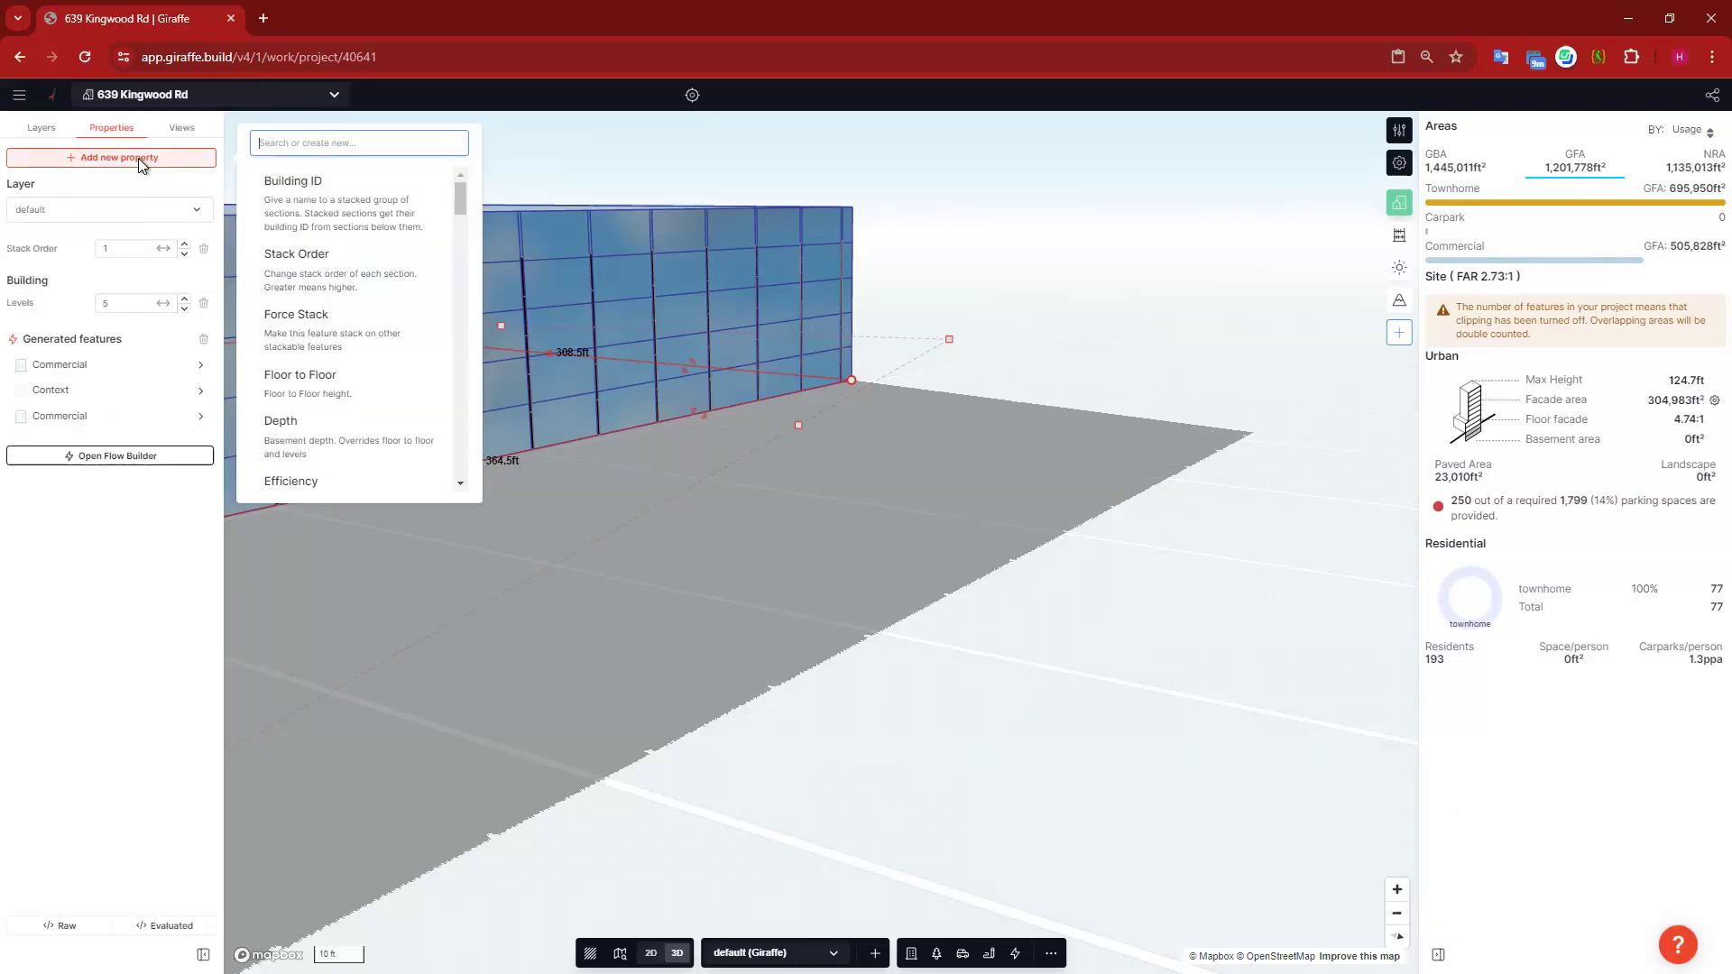
{"action": "type", "text": "fl"}
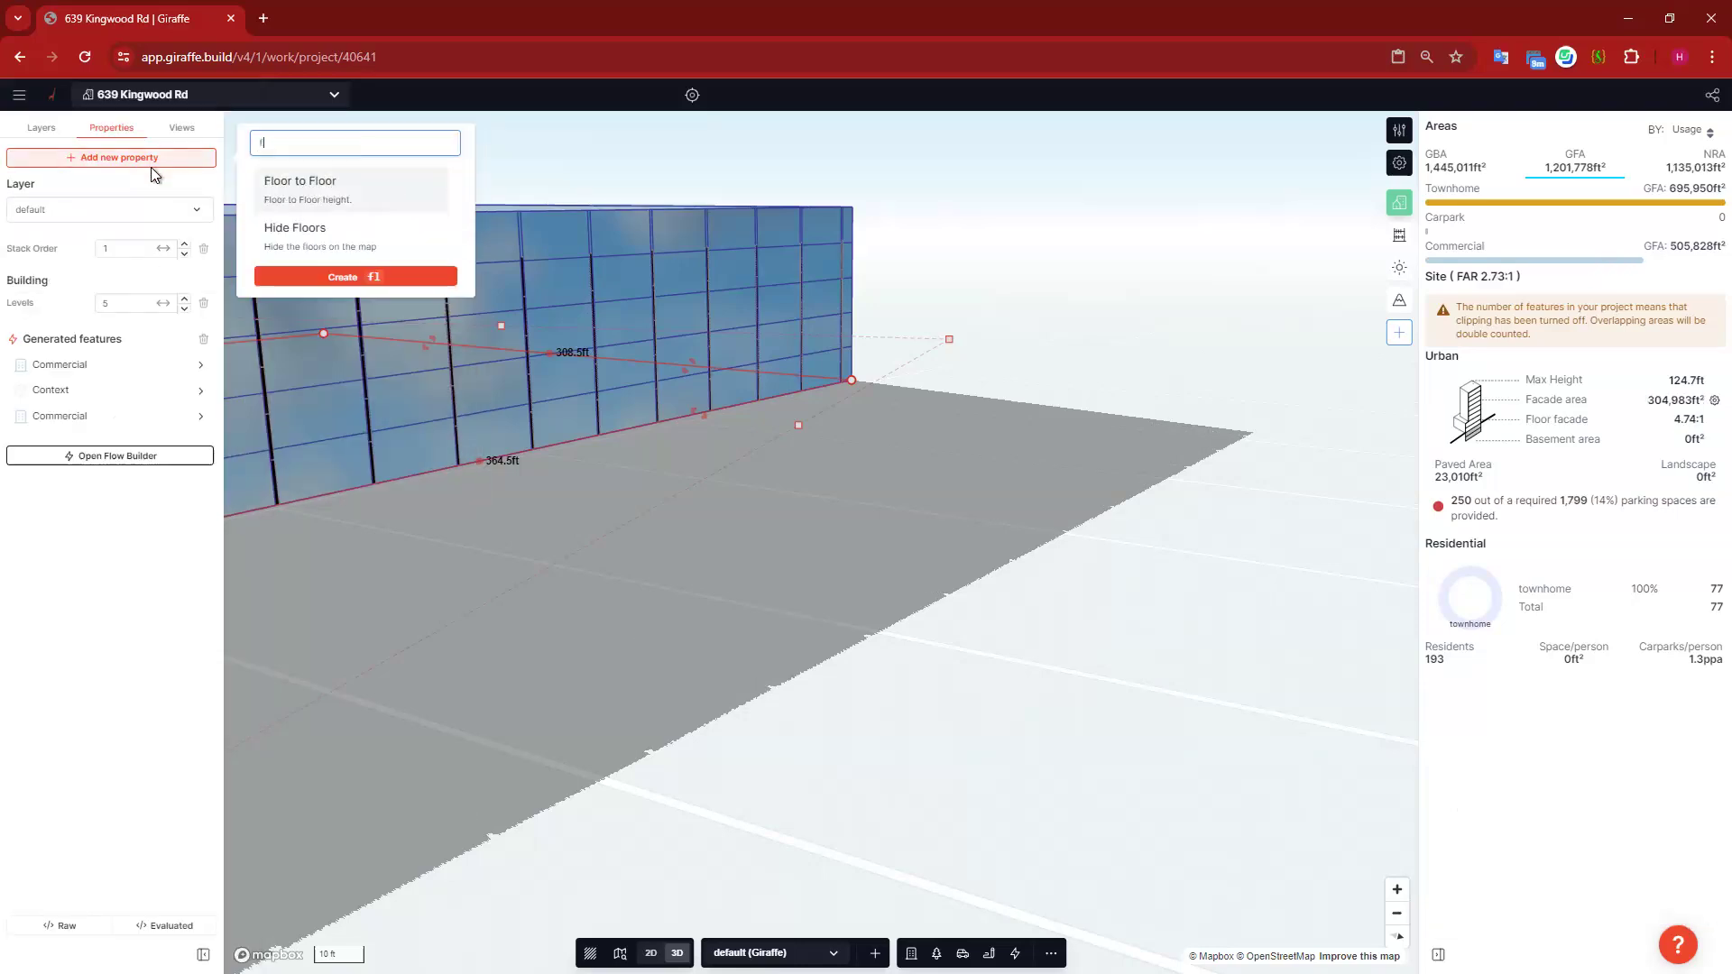
{"action": "left_click", "coordinate": [442, 276]}
{"action": "left_click", "coordinate": [57, 326]}
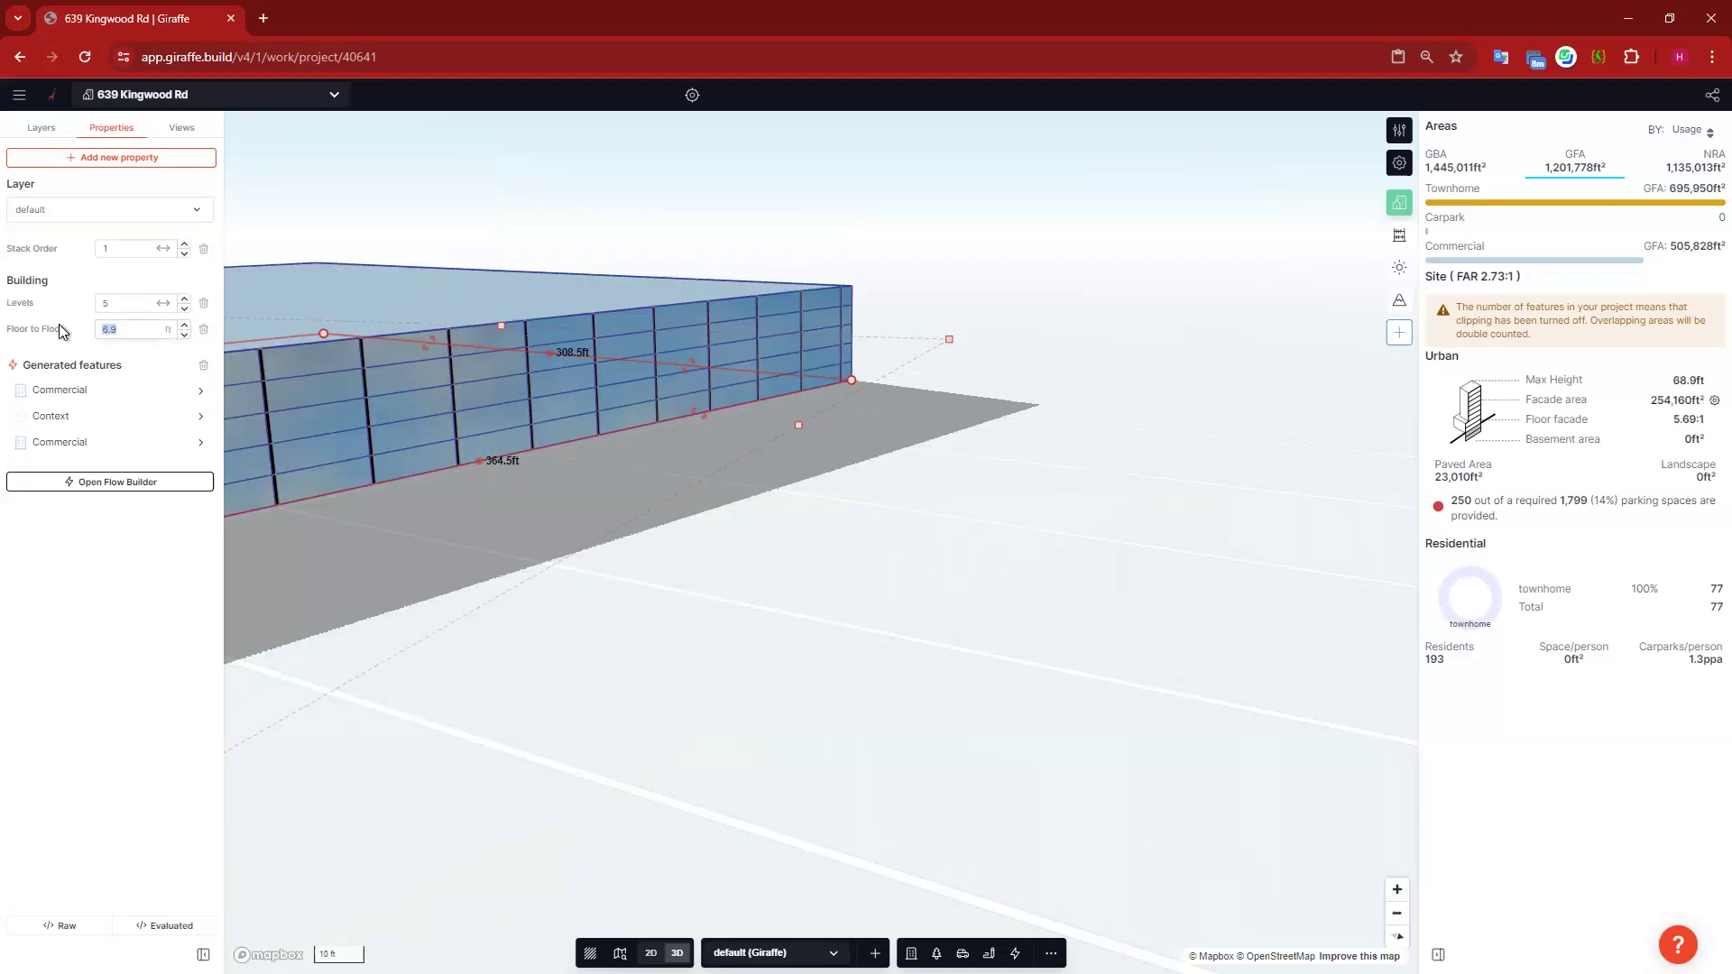
{"action": "type", "text": "10.5"}
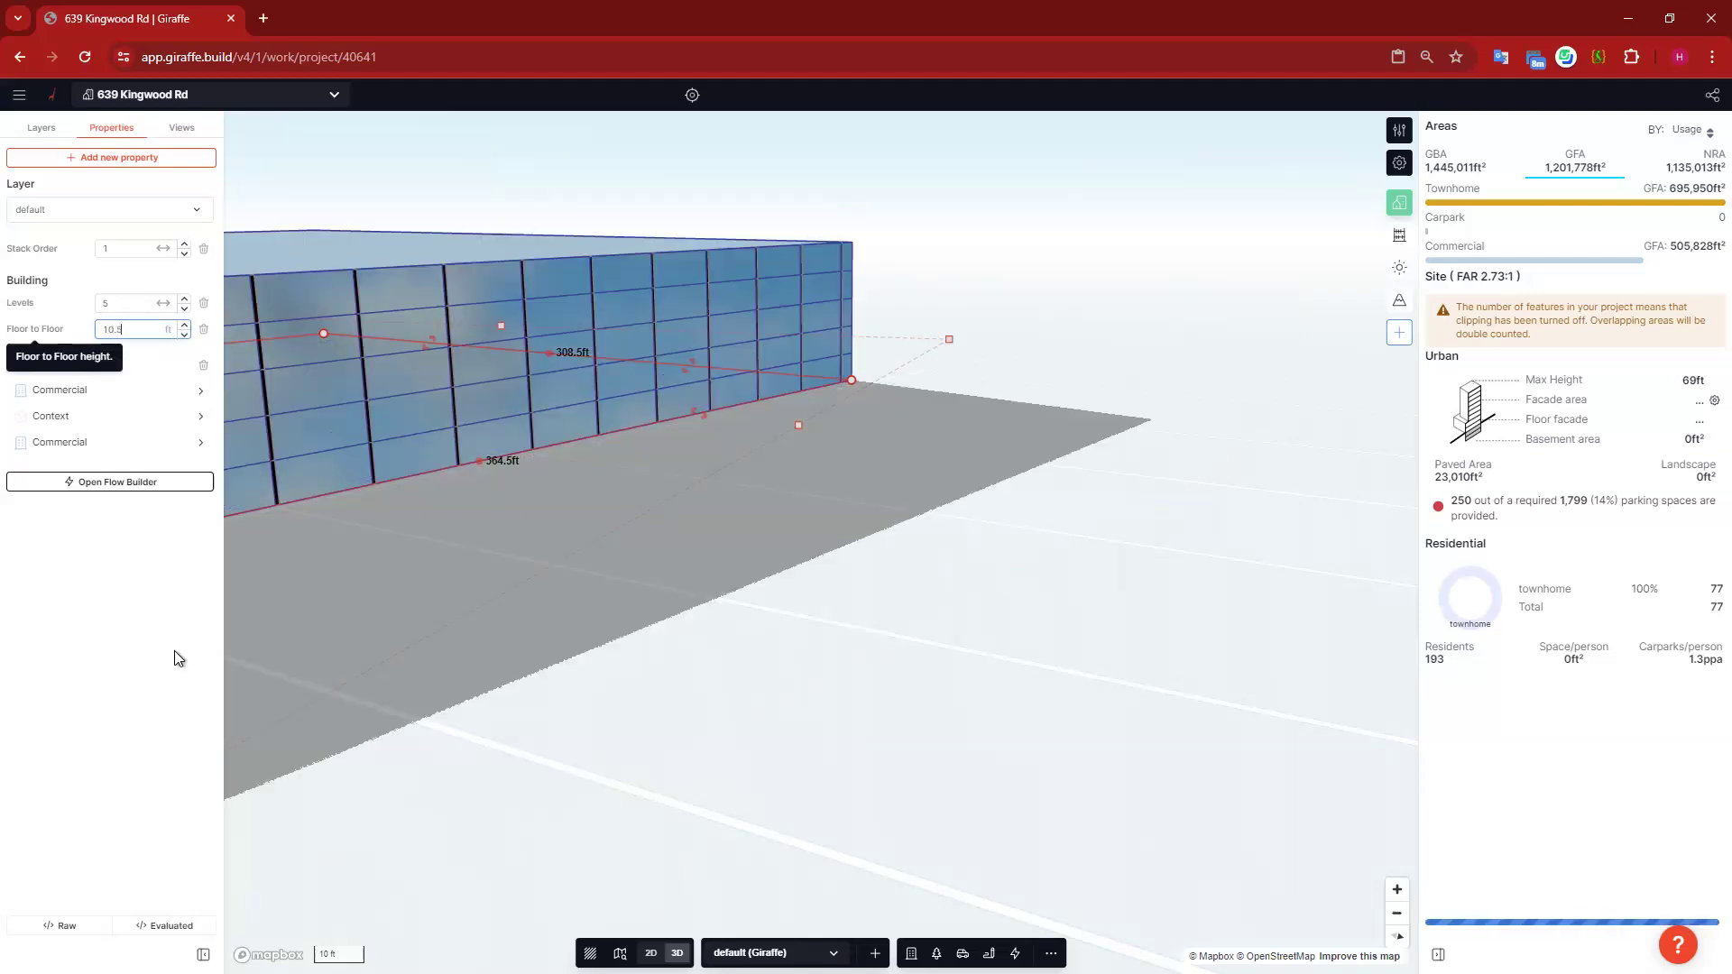
Step: Extend the commercial building by pulling one 364.5 ft side outward about 105 ft, and inspect the updated facade
{"action": "left_click", "coordinate": [735, 569]}
{"action": "left_click_drag", "start_coordinate": [734, 568], "coordinate": [1311, 576]}
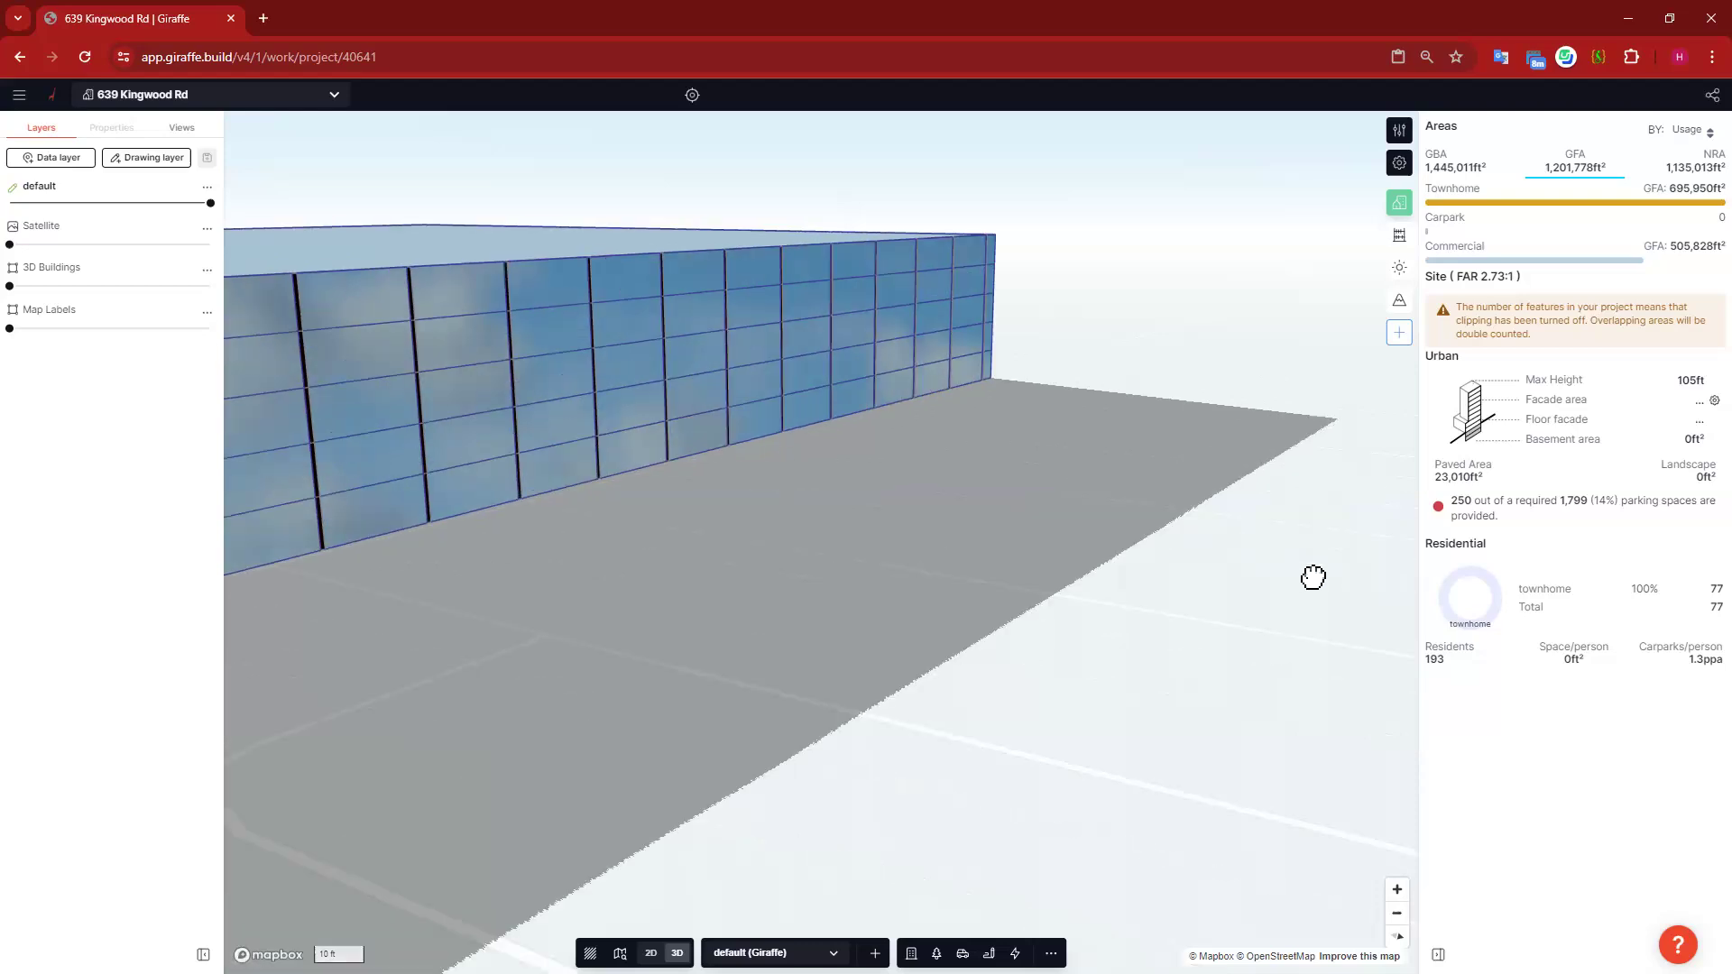
{"action": "left_click_drag", "start_coordinate": [469, 668], "coordinate": [854, 680]}
{"action": "right_click_drag", "start_coordinate": [815, 680], "coordinate": [912, 770]}
{"action": "scroll", "coordinate": [499, 587], "scroll_direction": "down", "scroll_amount": 5}
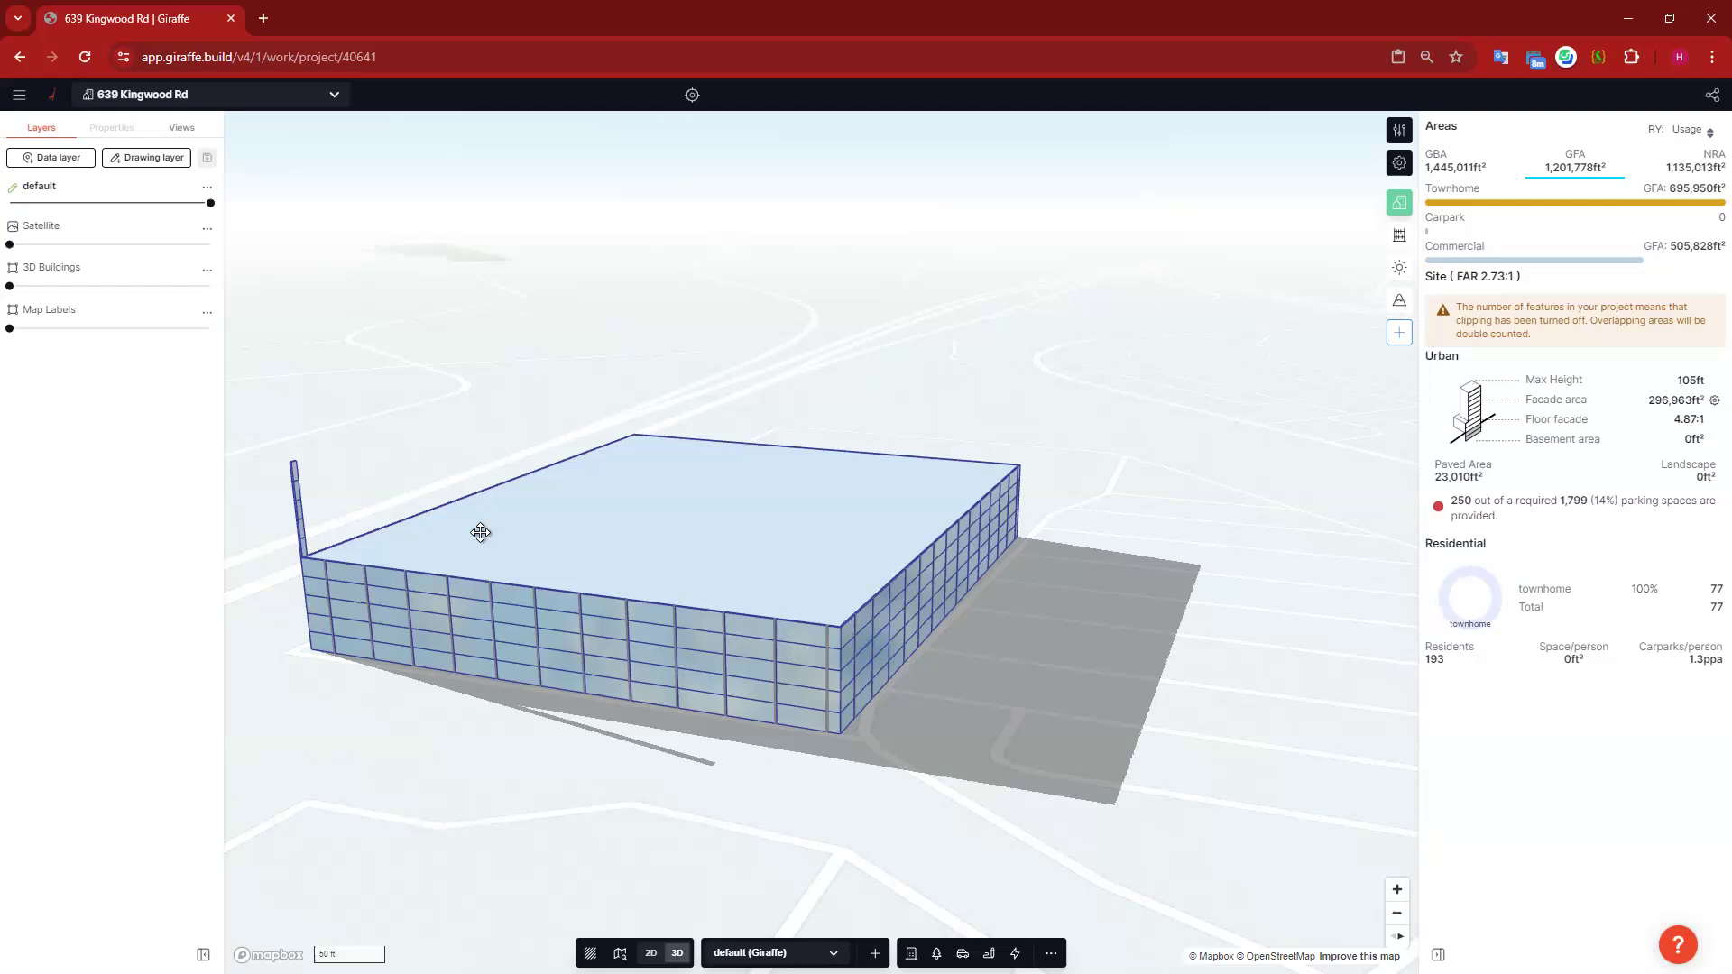
{"action": "left_click", "coordinate": [495, 568]}
{"action": "left_click_drag", "start_coordinate": [495, 568], "coordinate": [270, 574]}
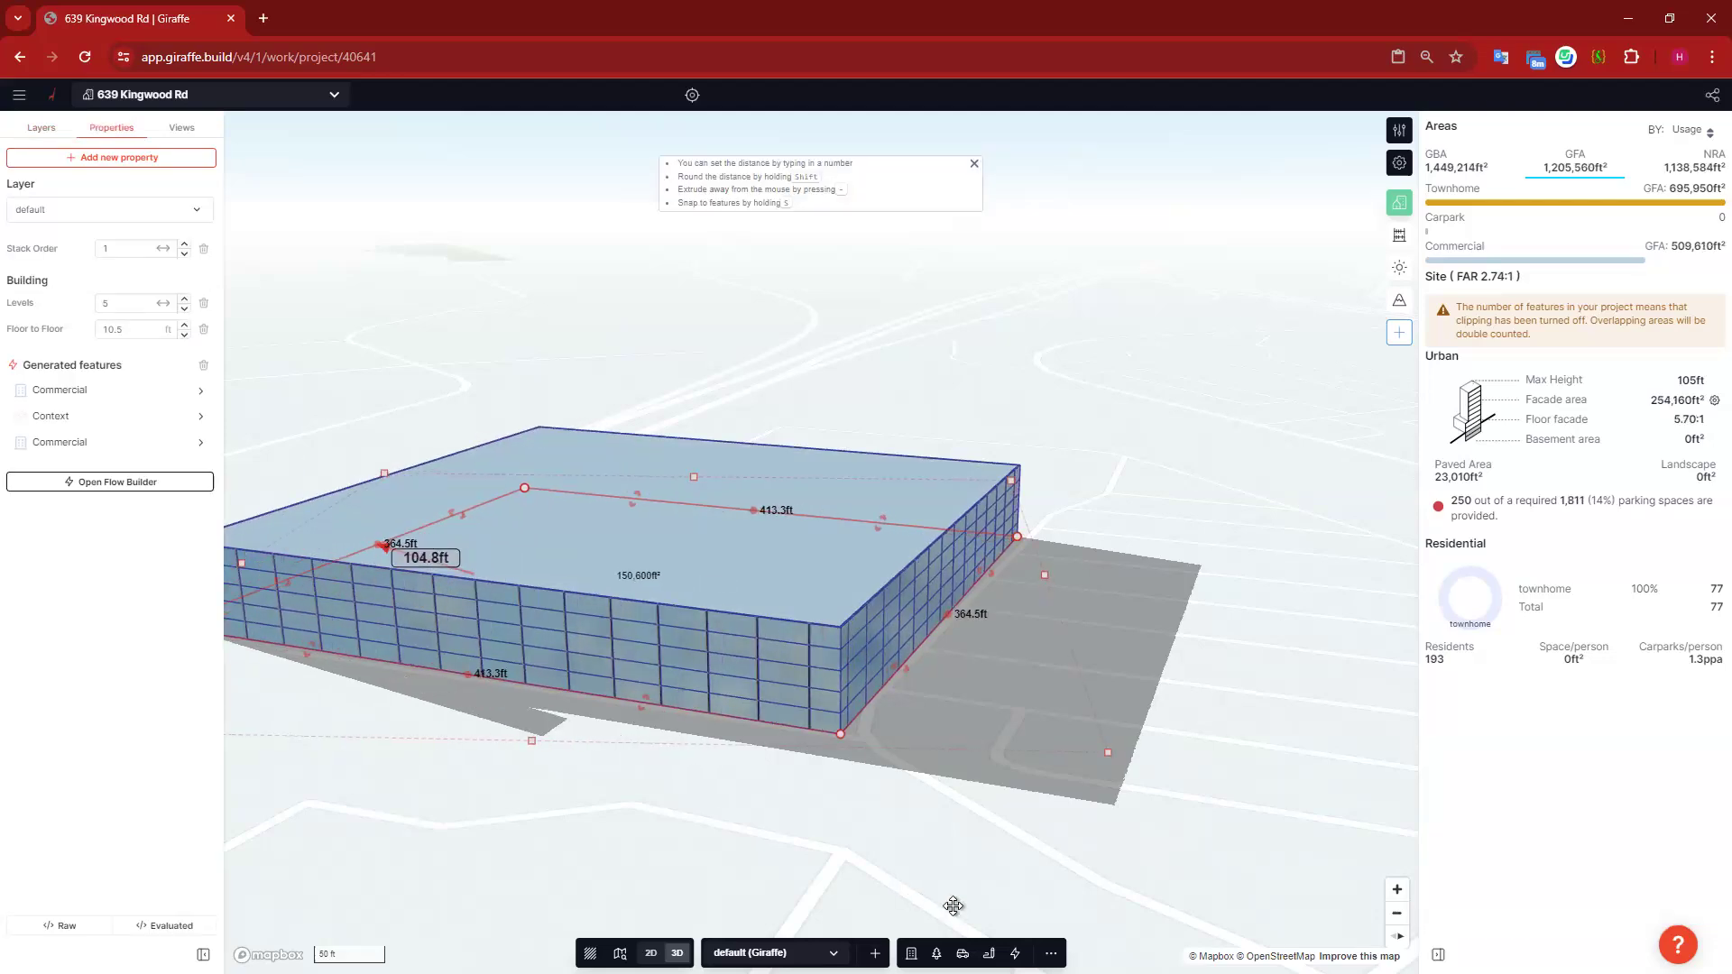
{"action": "left_click", "coordinate": [1071, 725]}
{"action": "right_click_drag", "start_coordinate": [1197, 651], "coordinate": [1159, 695]}
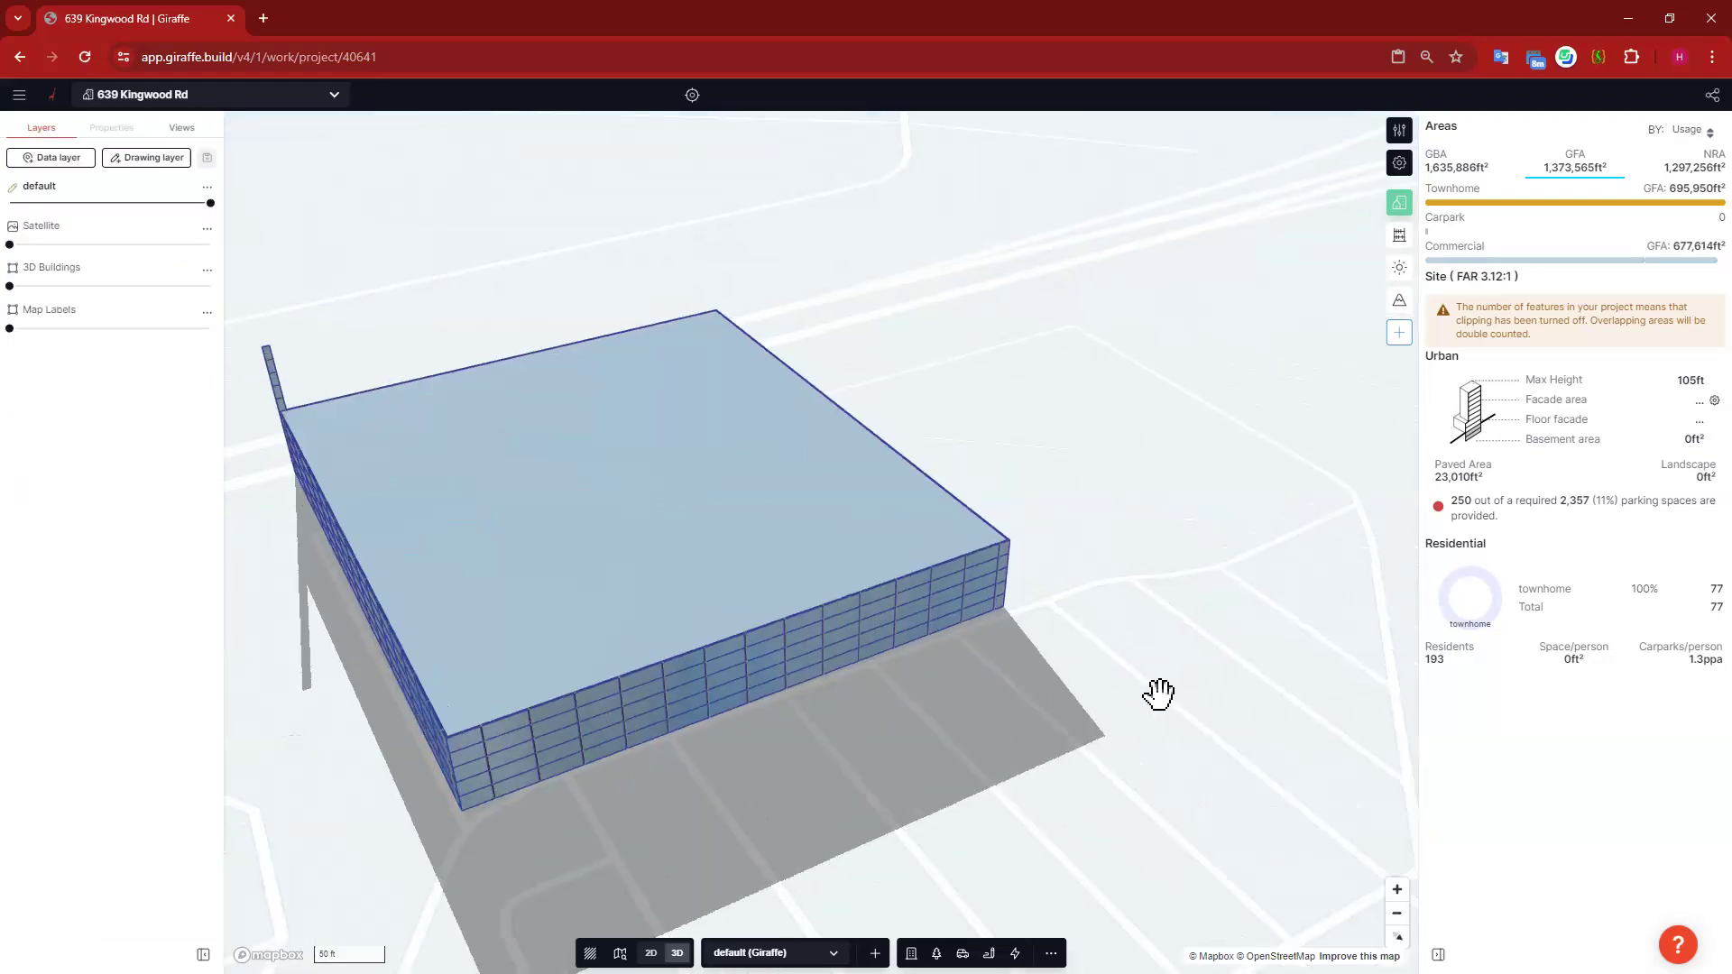
Step: Reshape the commercial building into an L-shaped footprint with a 437.7 ft long side and a notch of about 174 by 174 ft
{"action": "left_click_drag", "start_coordinate": [792, 564], "coordinate": [945, 617]}
{"action": "scroll", "coordinate": [938, 586], "scroll_direction": "down", "scroll_amount": 4}
{"action": "left_click", "coordinate": [916, 524]}
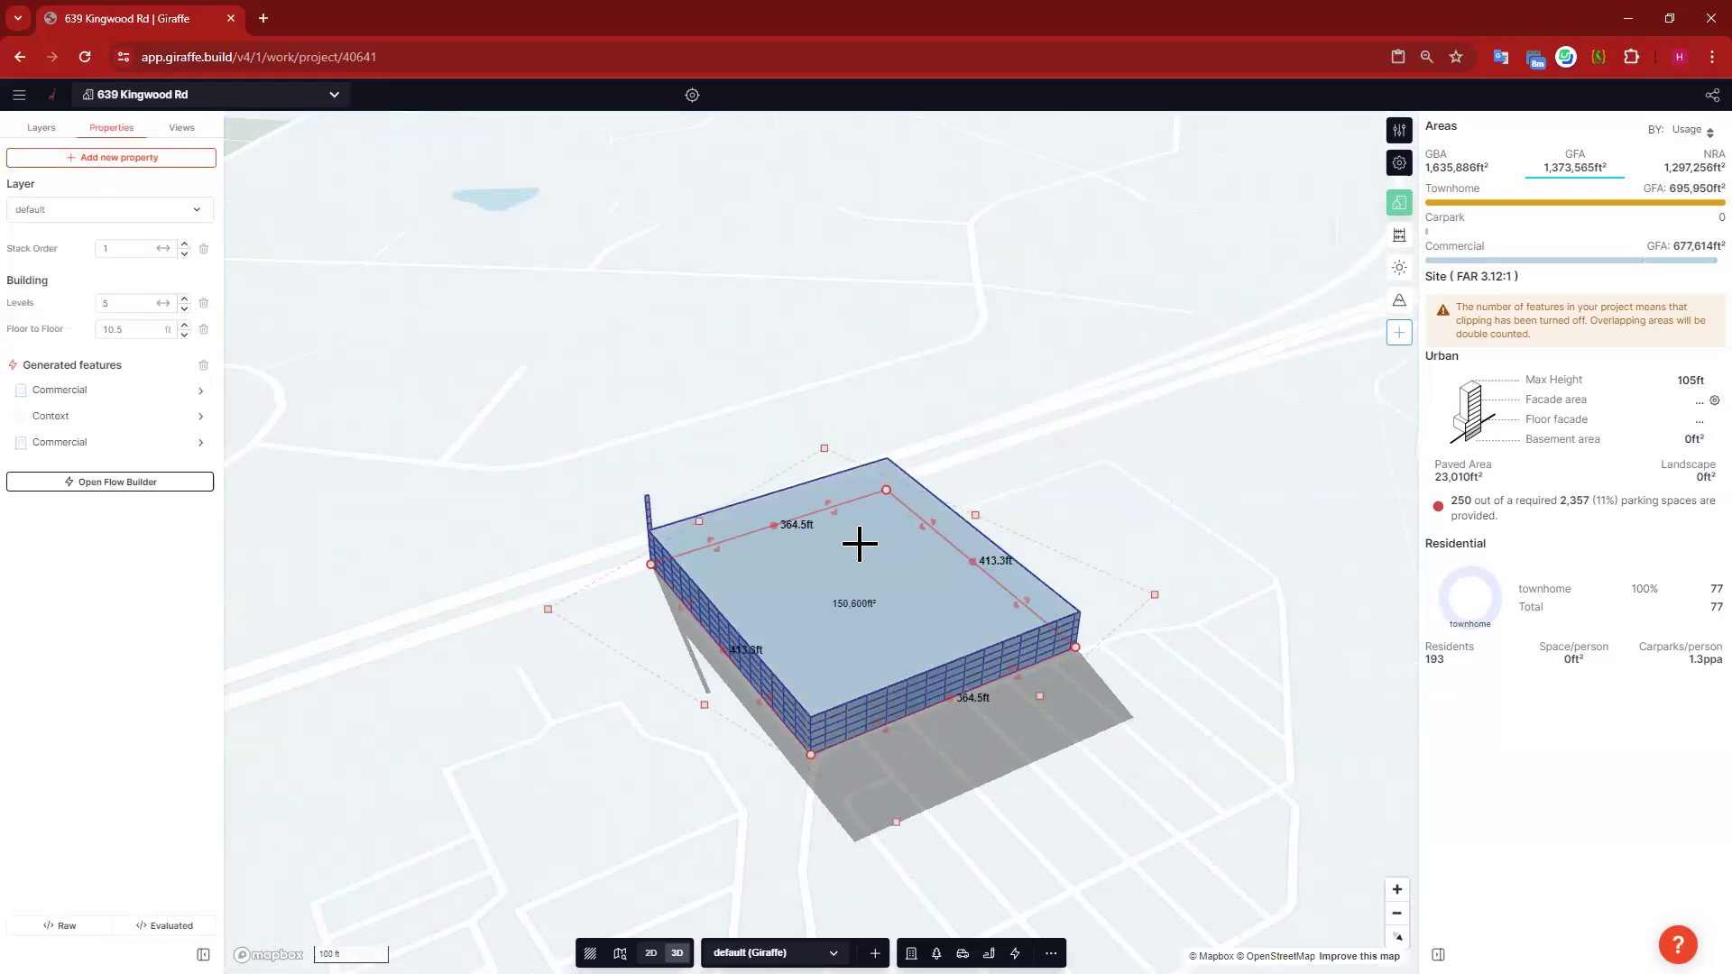
{"action": "left_click_drag", "start_coordinate": [854, 543], "coordinate": [641, 792]}
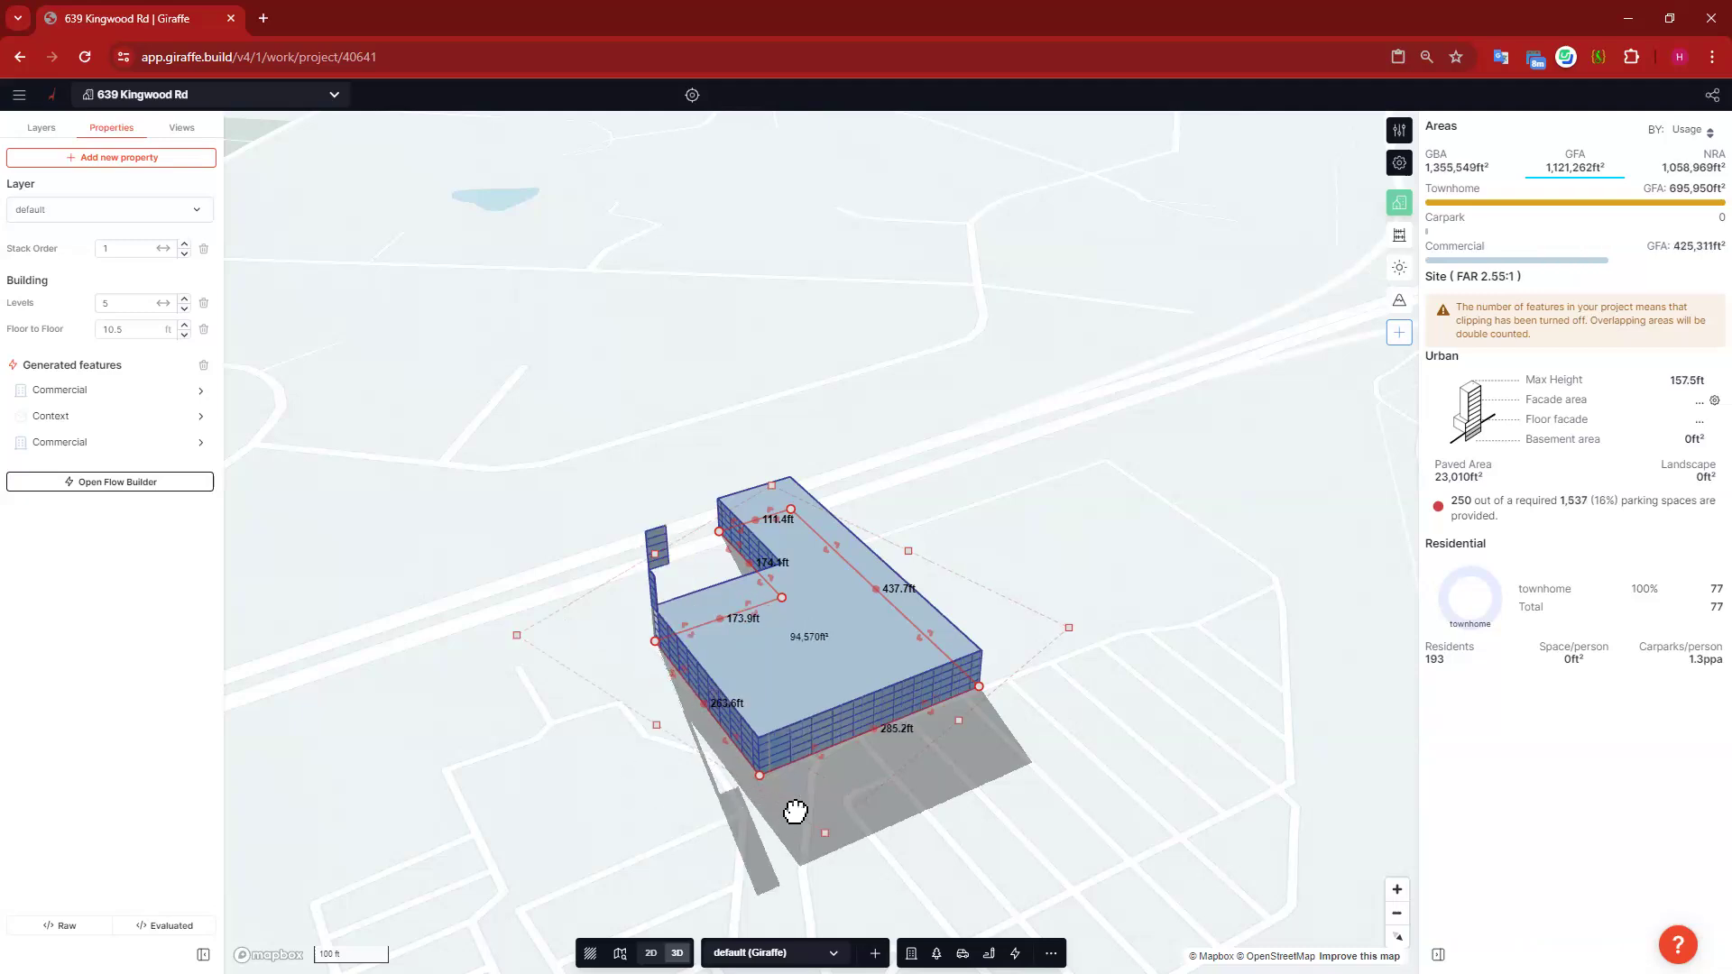
Step: Set the flow's Stroke Dash offset at start to 0 and corner gap to 1 ft, and save the flow changes
{"action": "right_click_drag", "start_coordinate": [1243, 719], "coordinate": [1018, 428]}
{"action": "scroll", "coordinate": [827, 341], "scroll_direction": "up", "scroll_amount": 5}
{"action": "left_click_drag", "start_coordinate": [1066, 545], "coordinate": [937, 478]}
{"action": "scroll", "coordinate": [937, 478], "scroll_direction": "up", "scroll_amount": 3}
{"action": "left_click", "coordinate": [128, 485]}
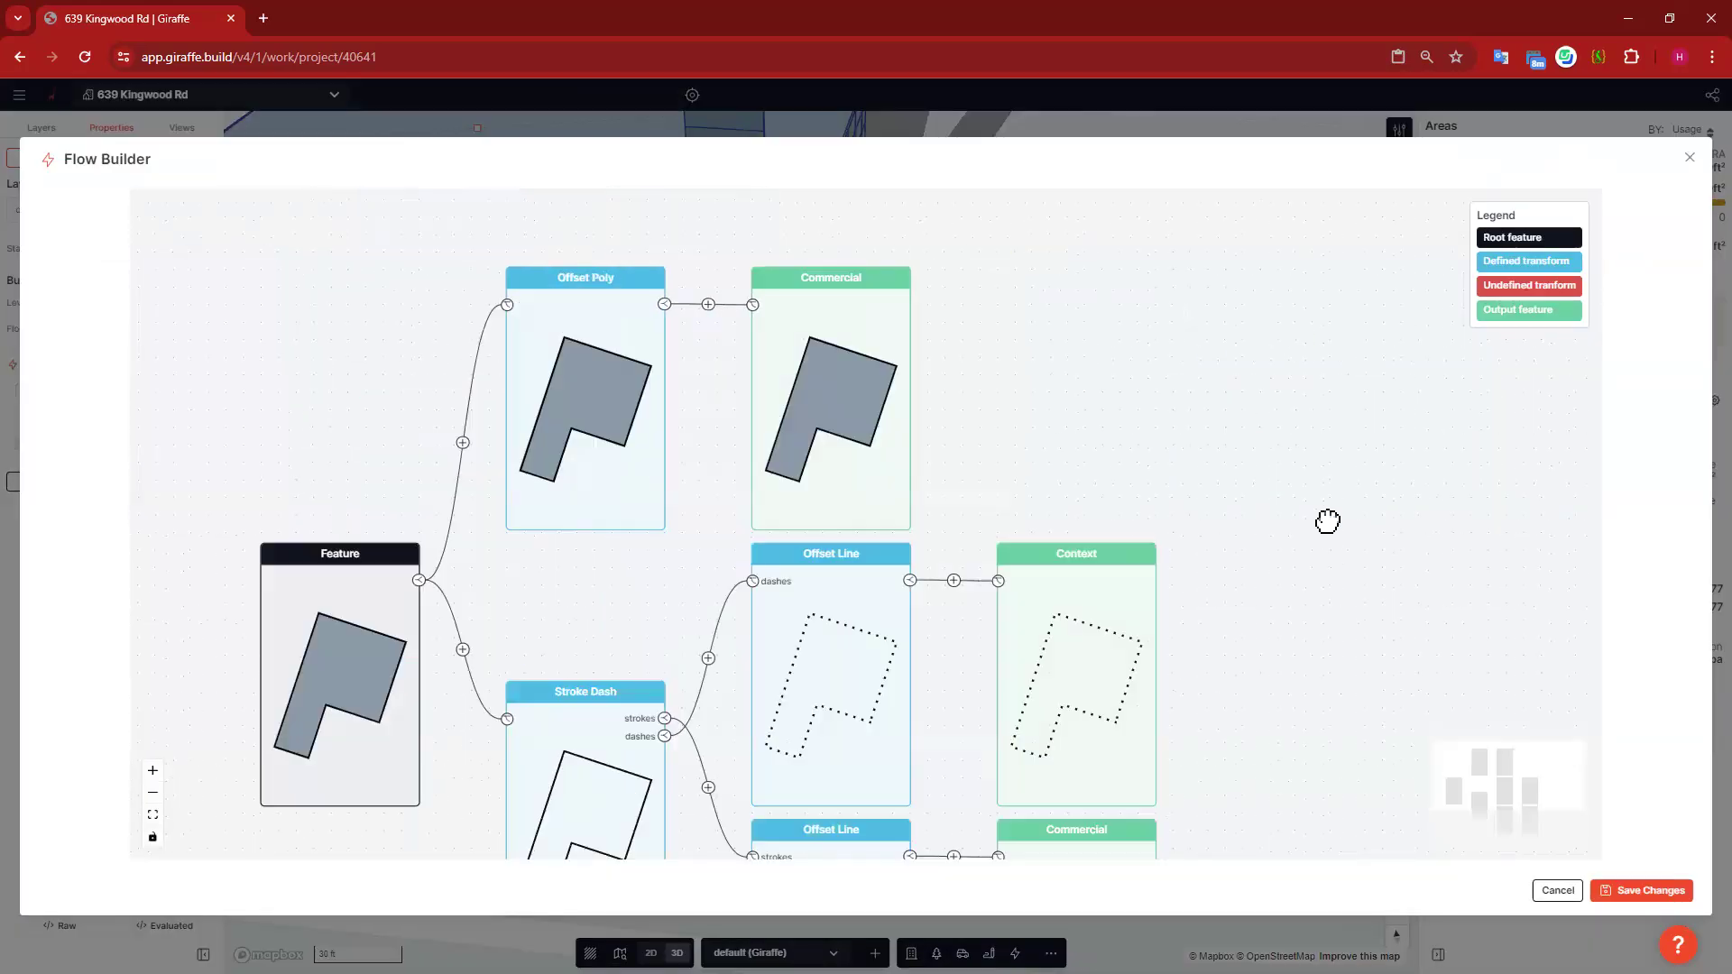
{"action": "left_click_drag", "start_coordinate": [665, 615], "coordinate": [637, 435]}
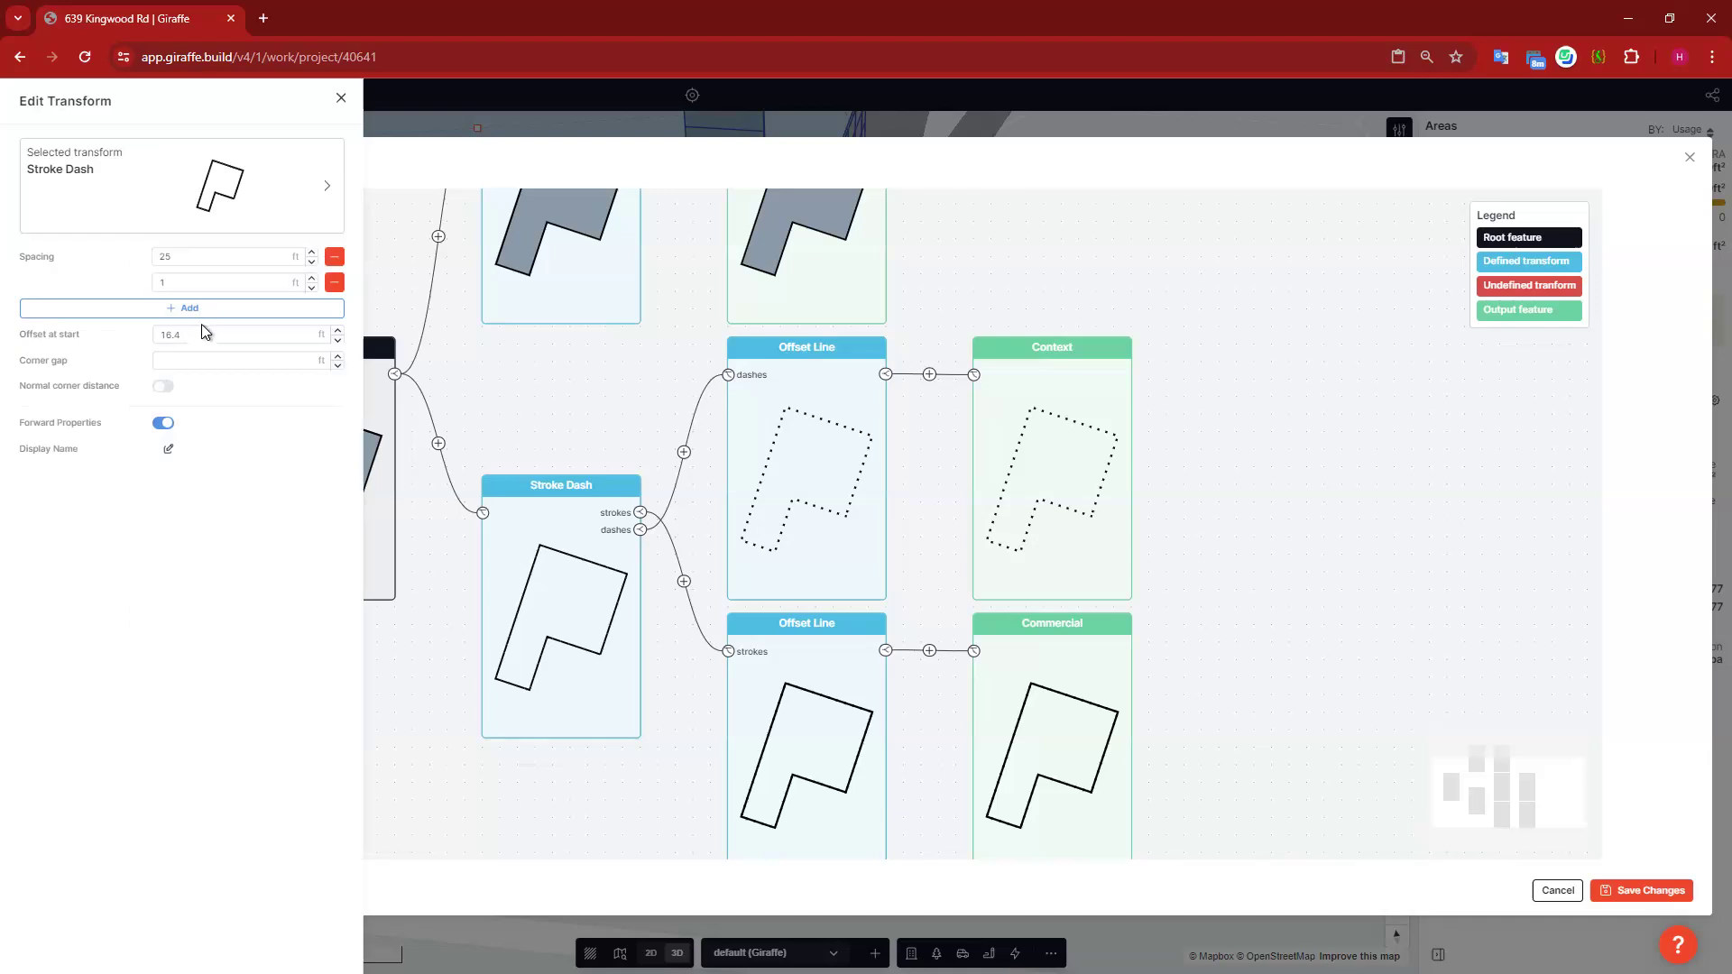
{"action": "left_click", "coordinate": [89, 334]}
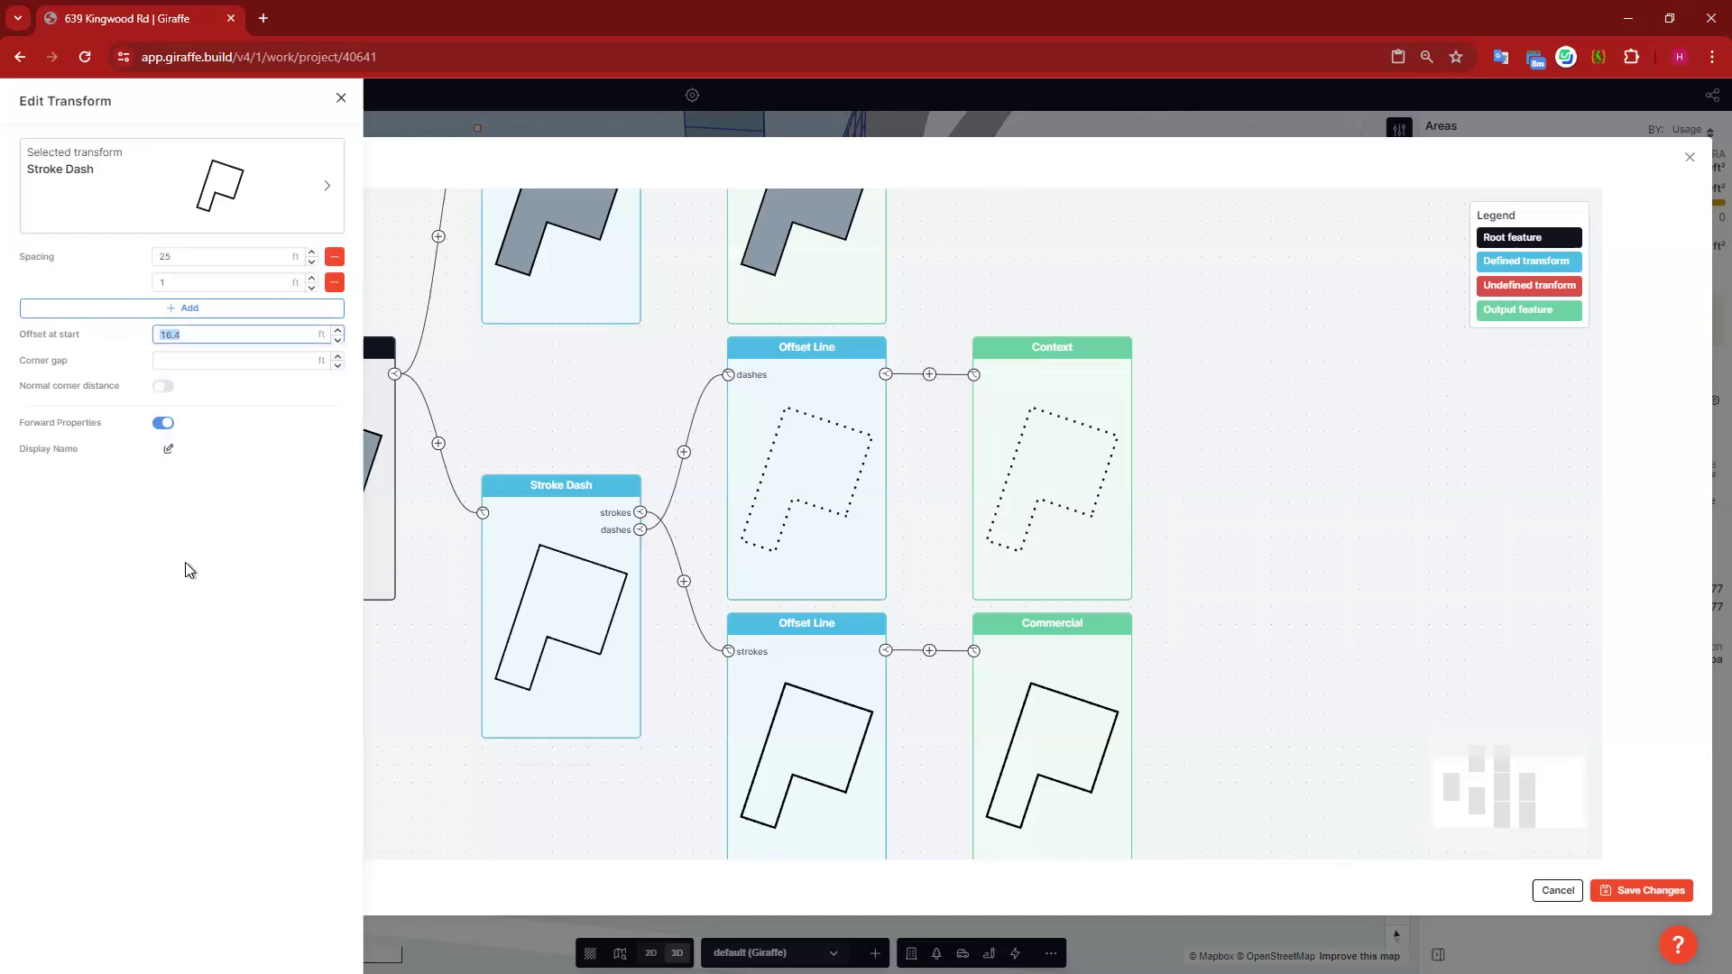
{"action": "left_click", "coordinate": [186, 360]}
{"action": "type", "text": "1"}
{"action": "left_click", "coordinate": [1433, 672]}
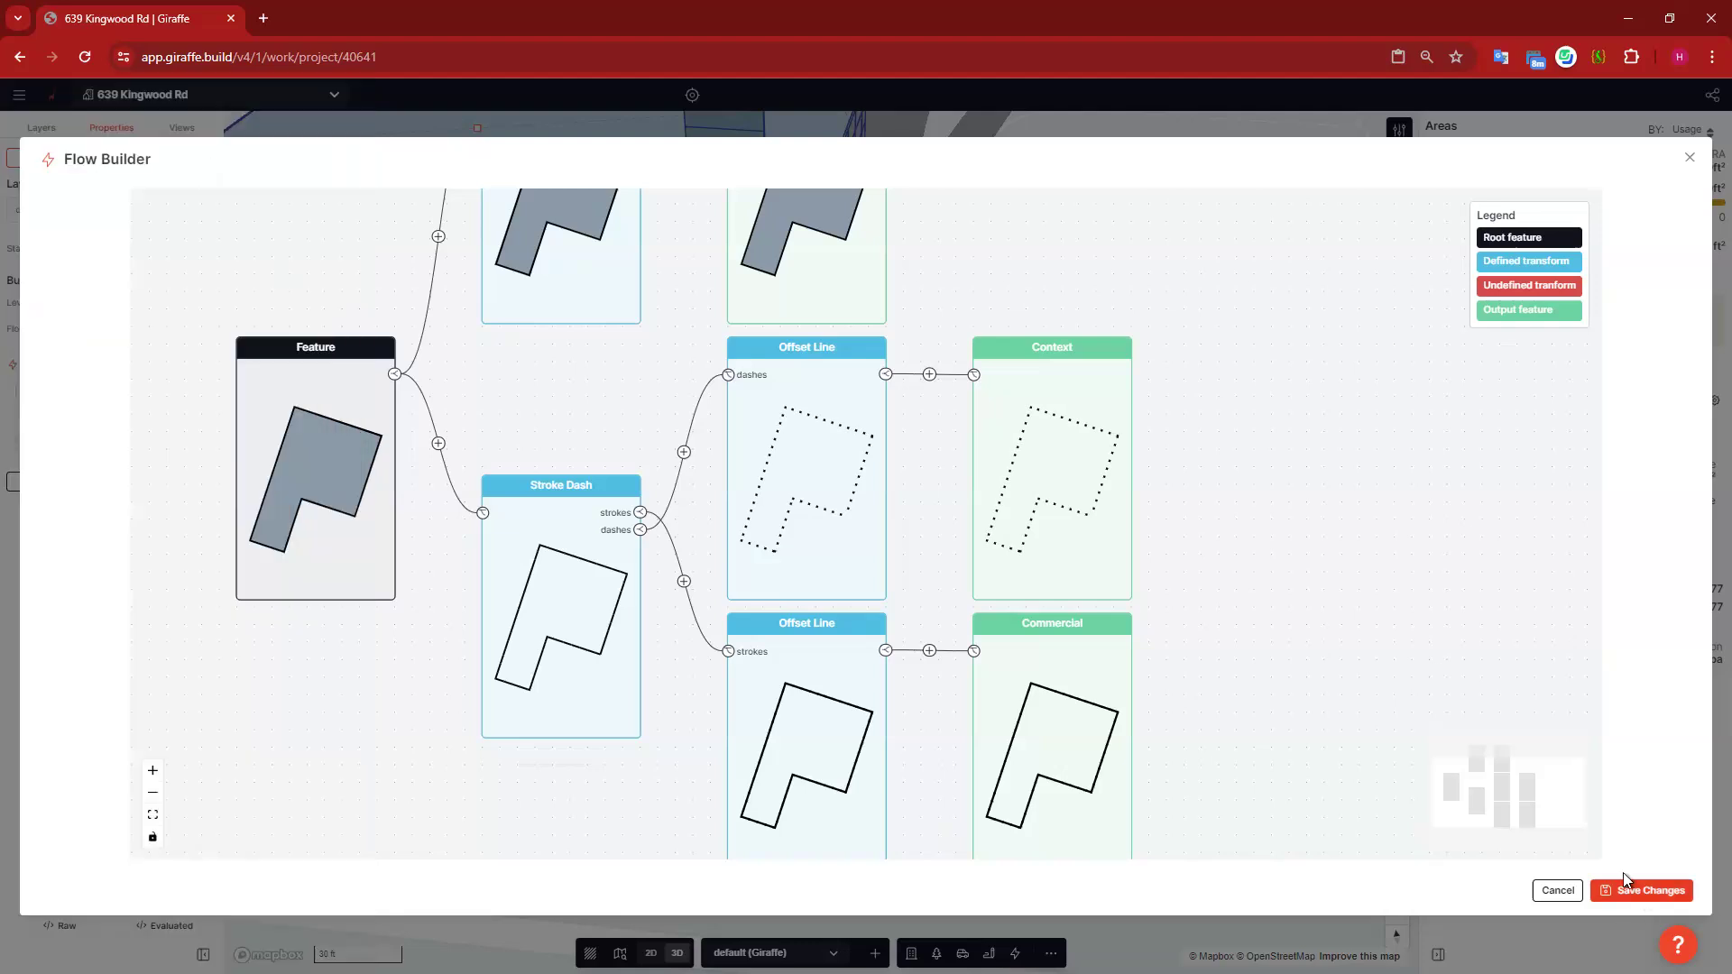
{"action": "left_click", "coordinate": [1623, 890]}
Step: Enlarge the L-shaped building's main wing to about 328.6 by 313.8 ft and inspect its facade corners
{"action": "left_click_drag", "start_coordinate": [762, 556], "coordinate": [942, 576]}
{"action": "scroll", "coordinate": [995, 641], "scroll_direction": "down", "scroll_amount": 5}
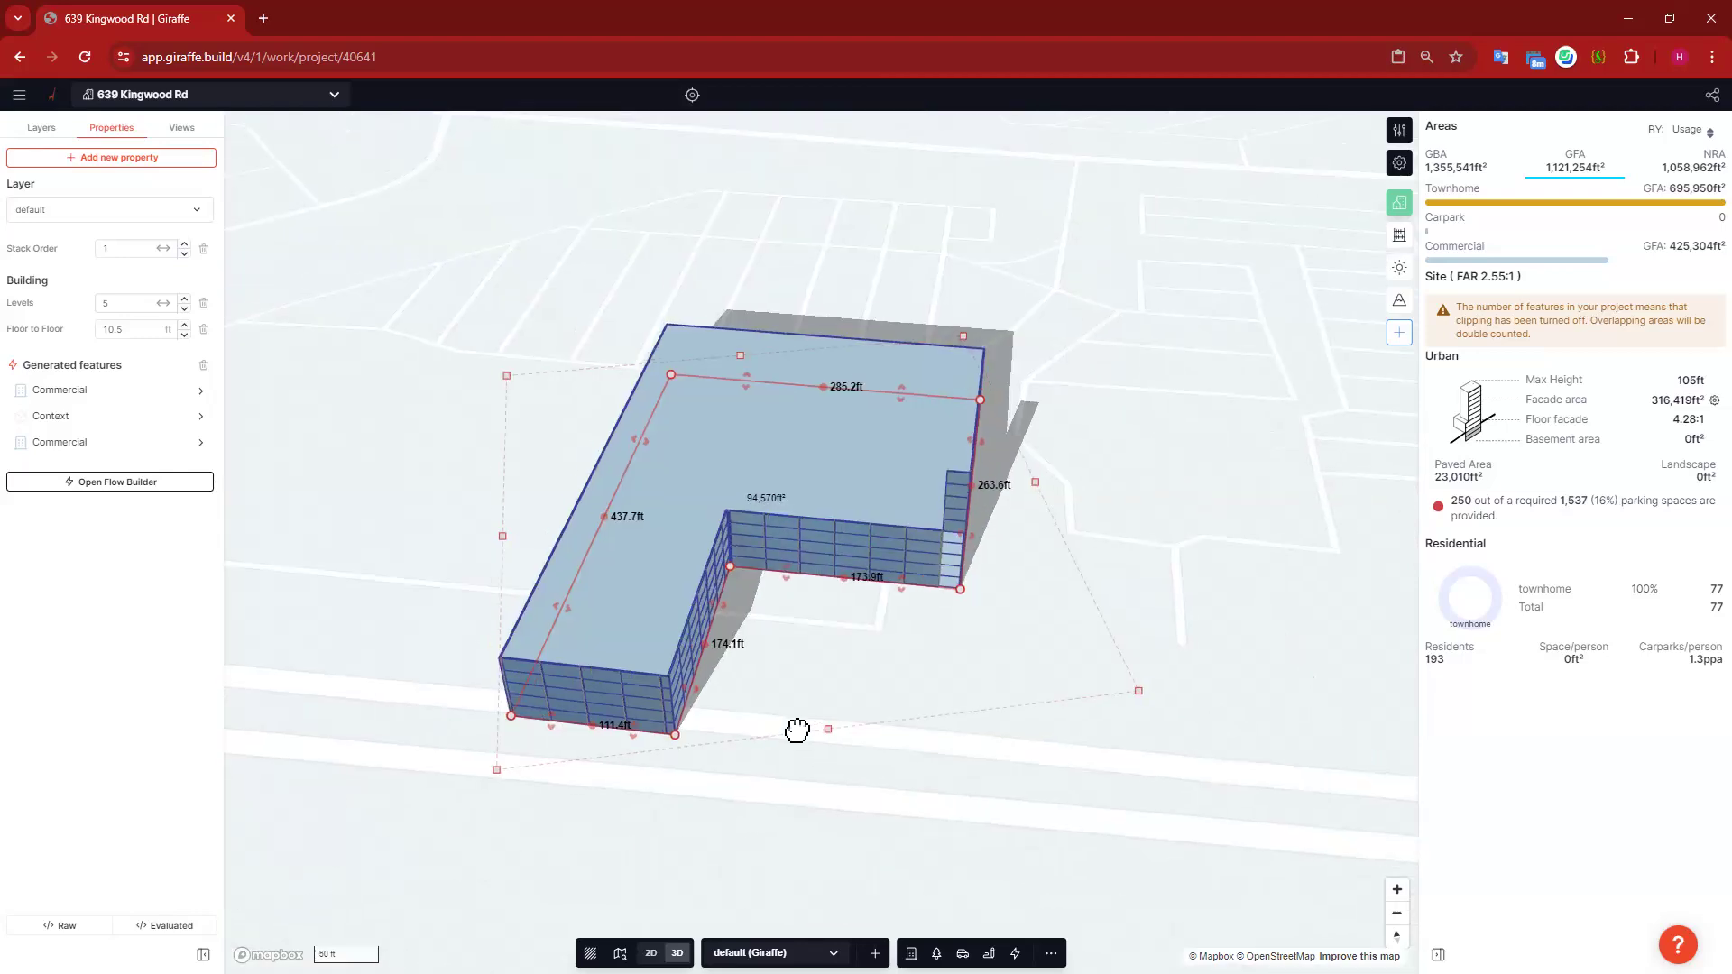
{"action": "right_click_drag", "start_coordinate": [798, 730], "coordinate": [797, 707]}
{"action": "left_click_drag", "start_coordinate": [821, 588], "coordinate": [889, 620]}
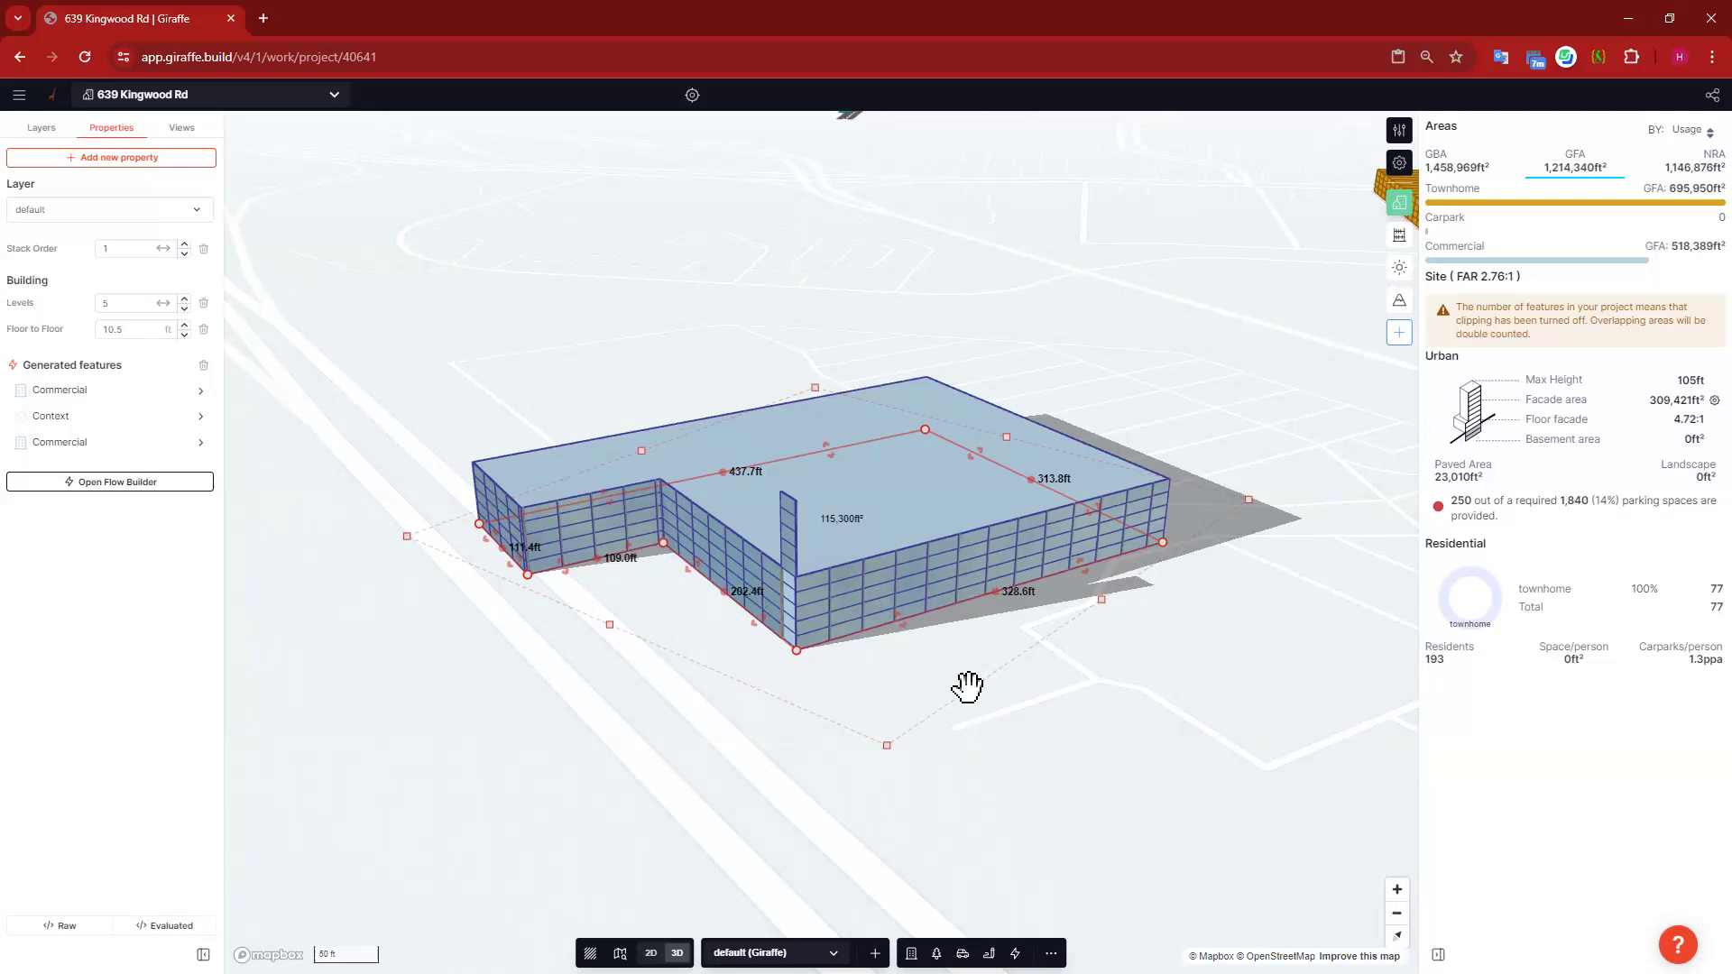
{"action": "left_click", "coordinate": [445, 452]}
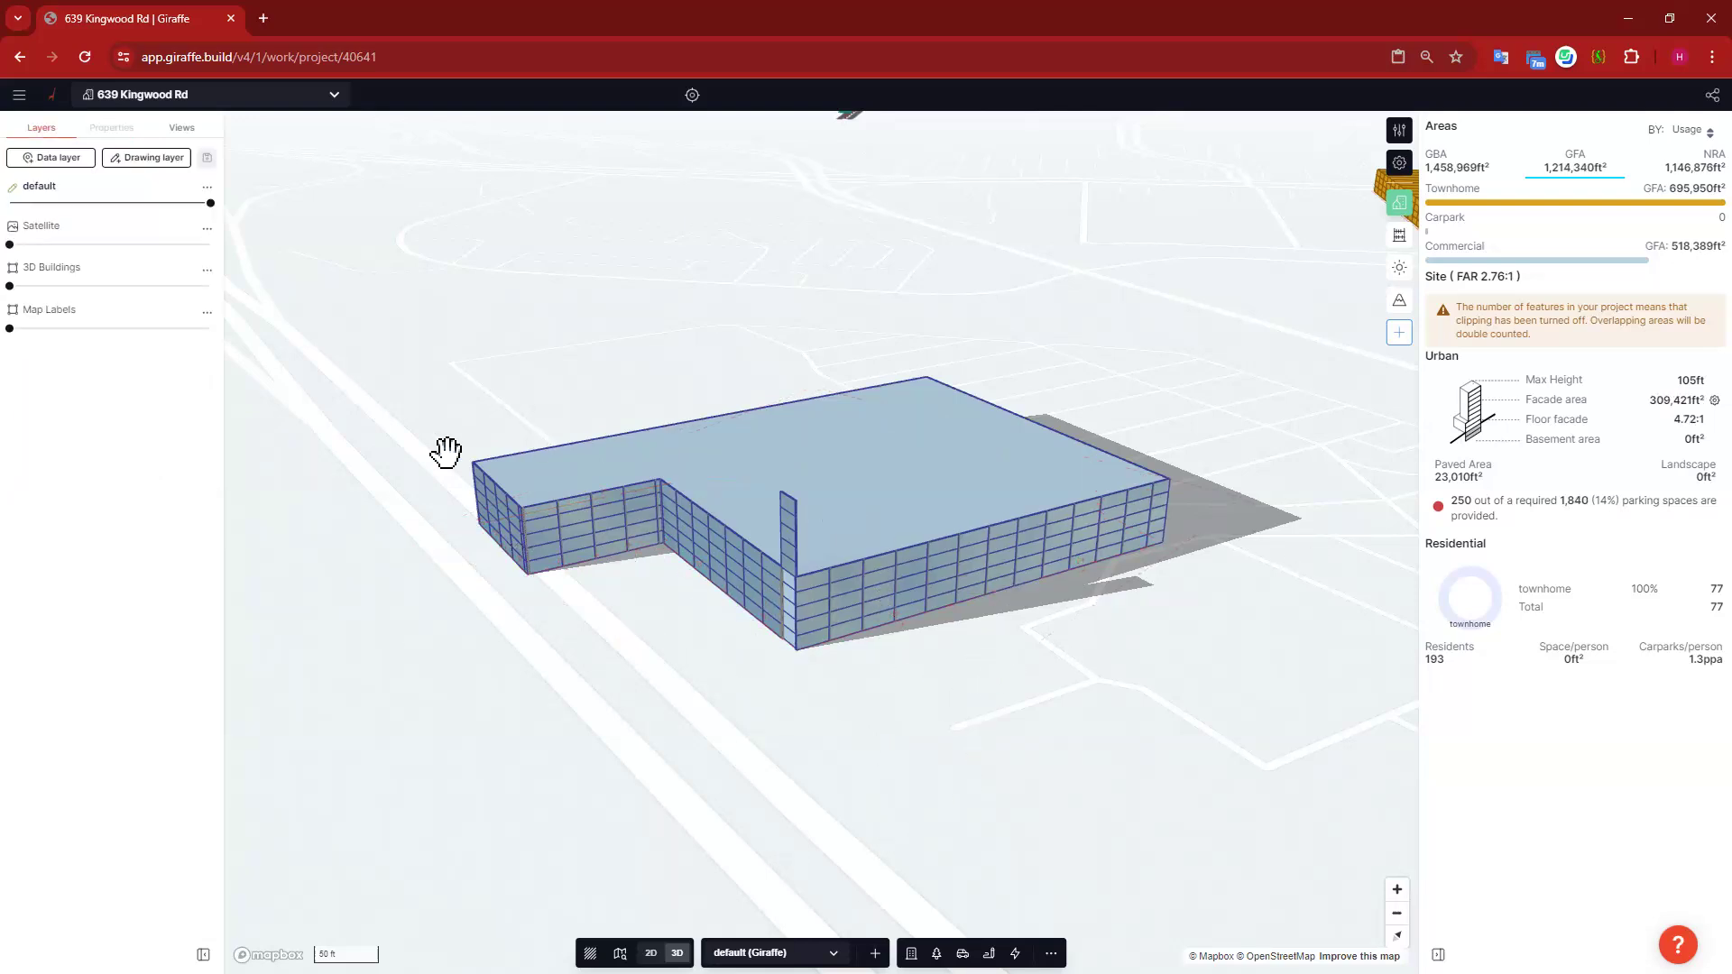
Step: In the Context output's Stroke Dash settings, enable Normal corner distance and set the corner gap to 0
{"action": "left_click", "coordinate": [927, 574]}
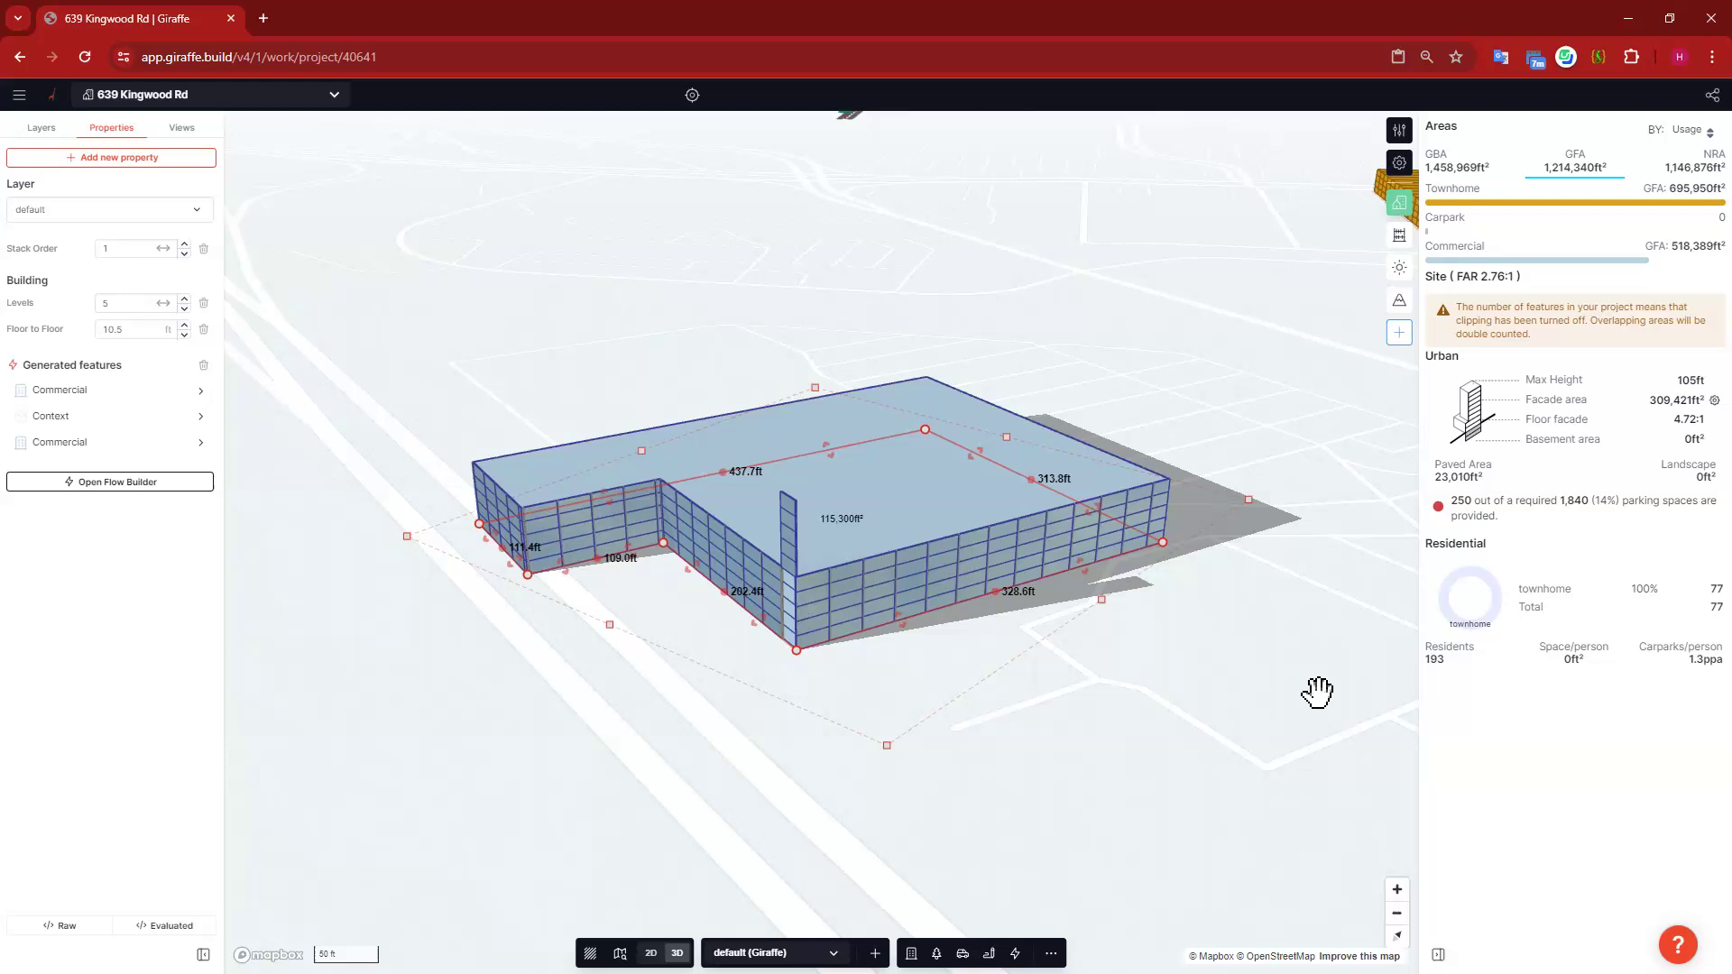
{"action": "left_click", "coordinate": [216, 415]}
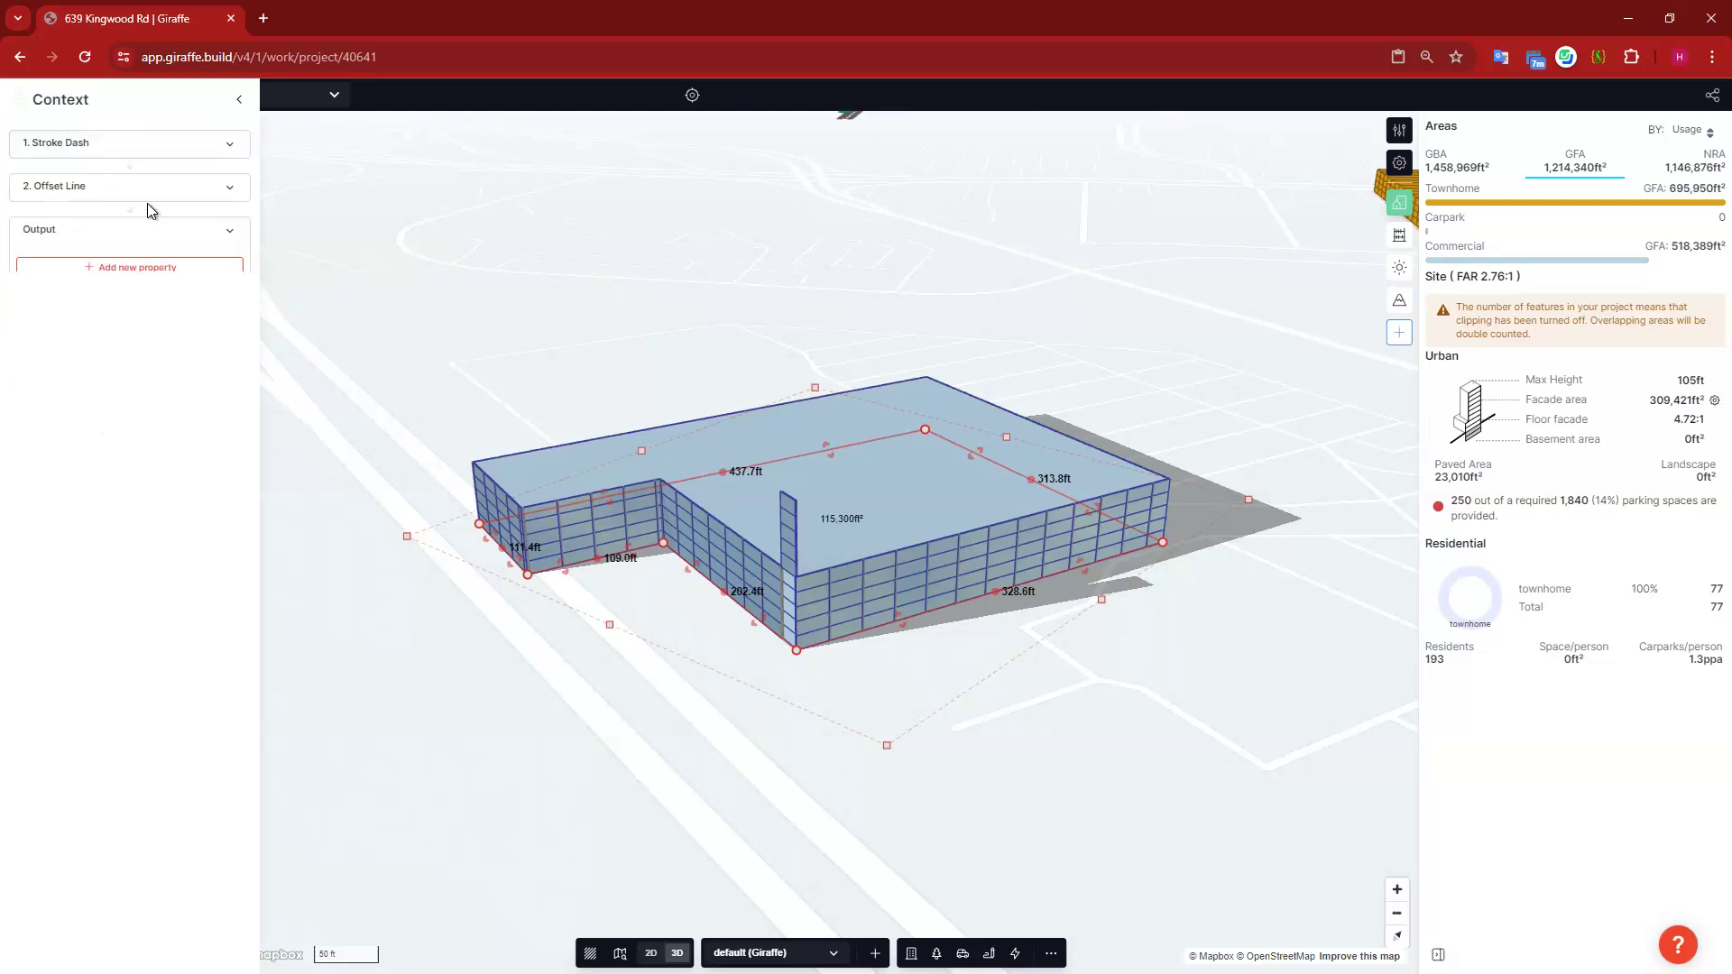
{"action": "left_click", "coordinate": [150, 144]}
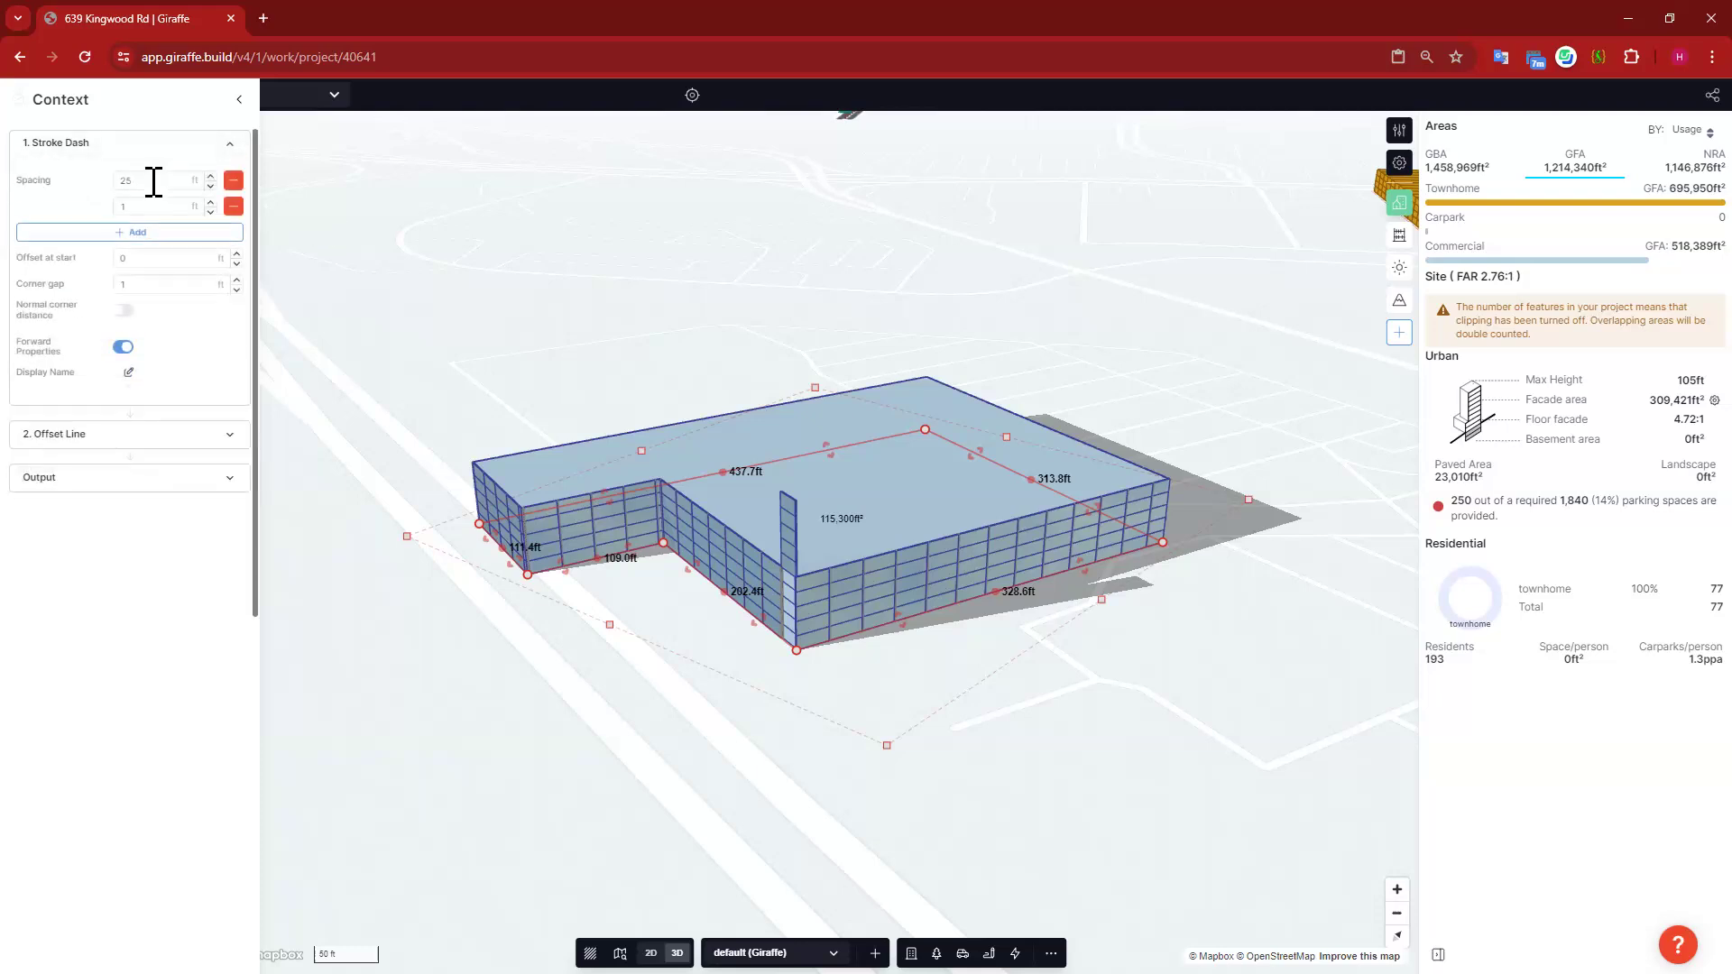
{"action": "left_click", "coordinate": [165, 206]}
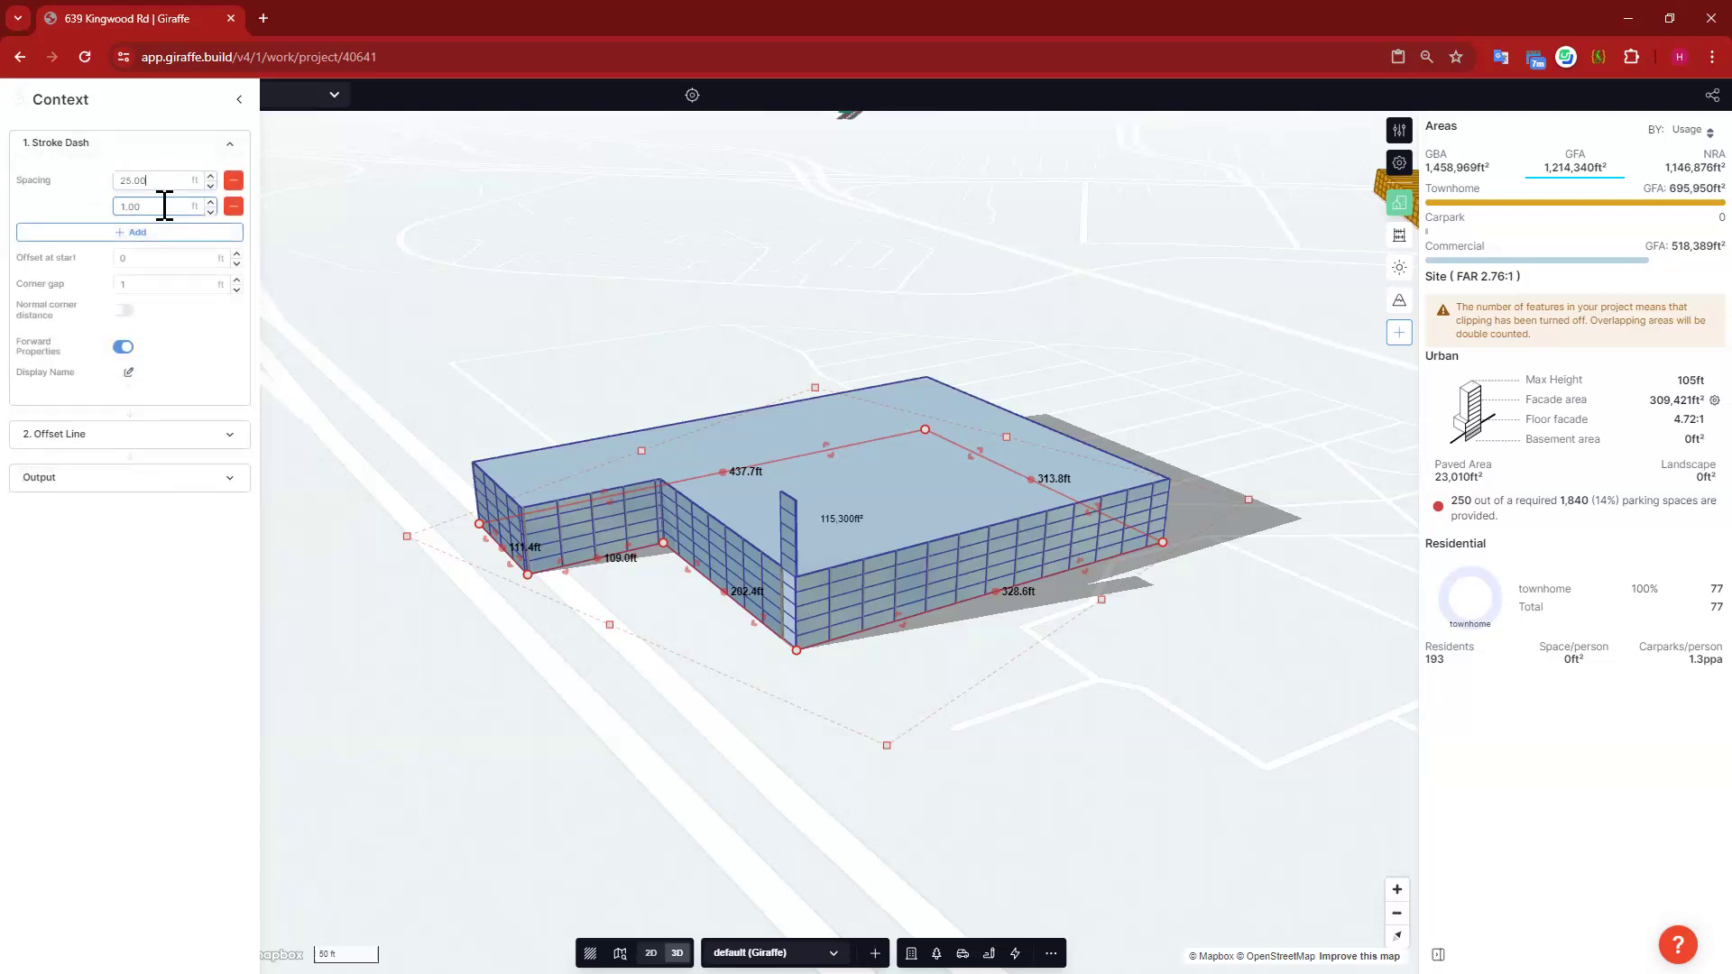
{"action": "left_click", "coordinate": [143, 259]}
{"action": "left_click", "coordinate": [126, 310]}
{"action": "left_click", "coordinate": [164, 284]}
{"action": "left_click", "coordinate": [193, 322]}
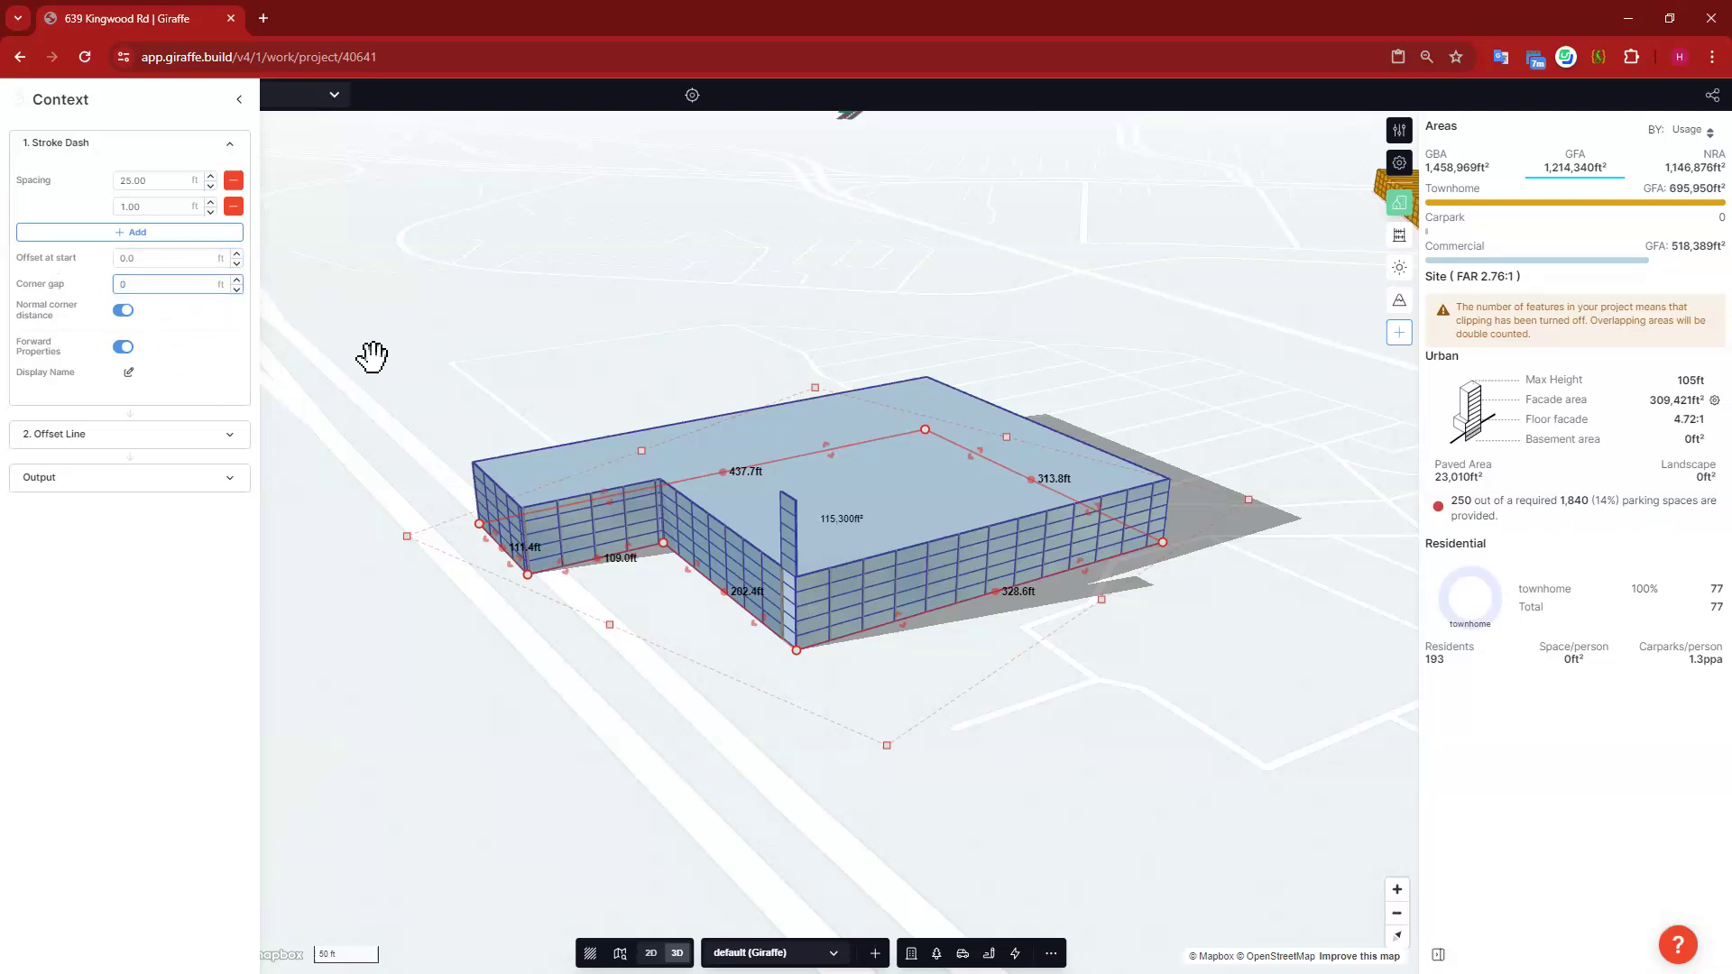
{"action": "left_click", "coordinate": [1300, 376]}
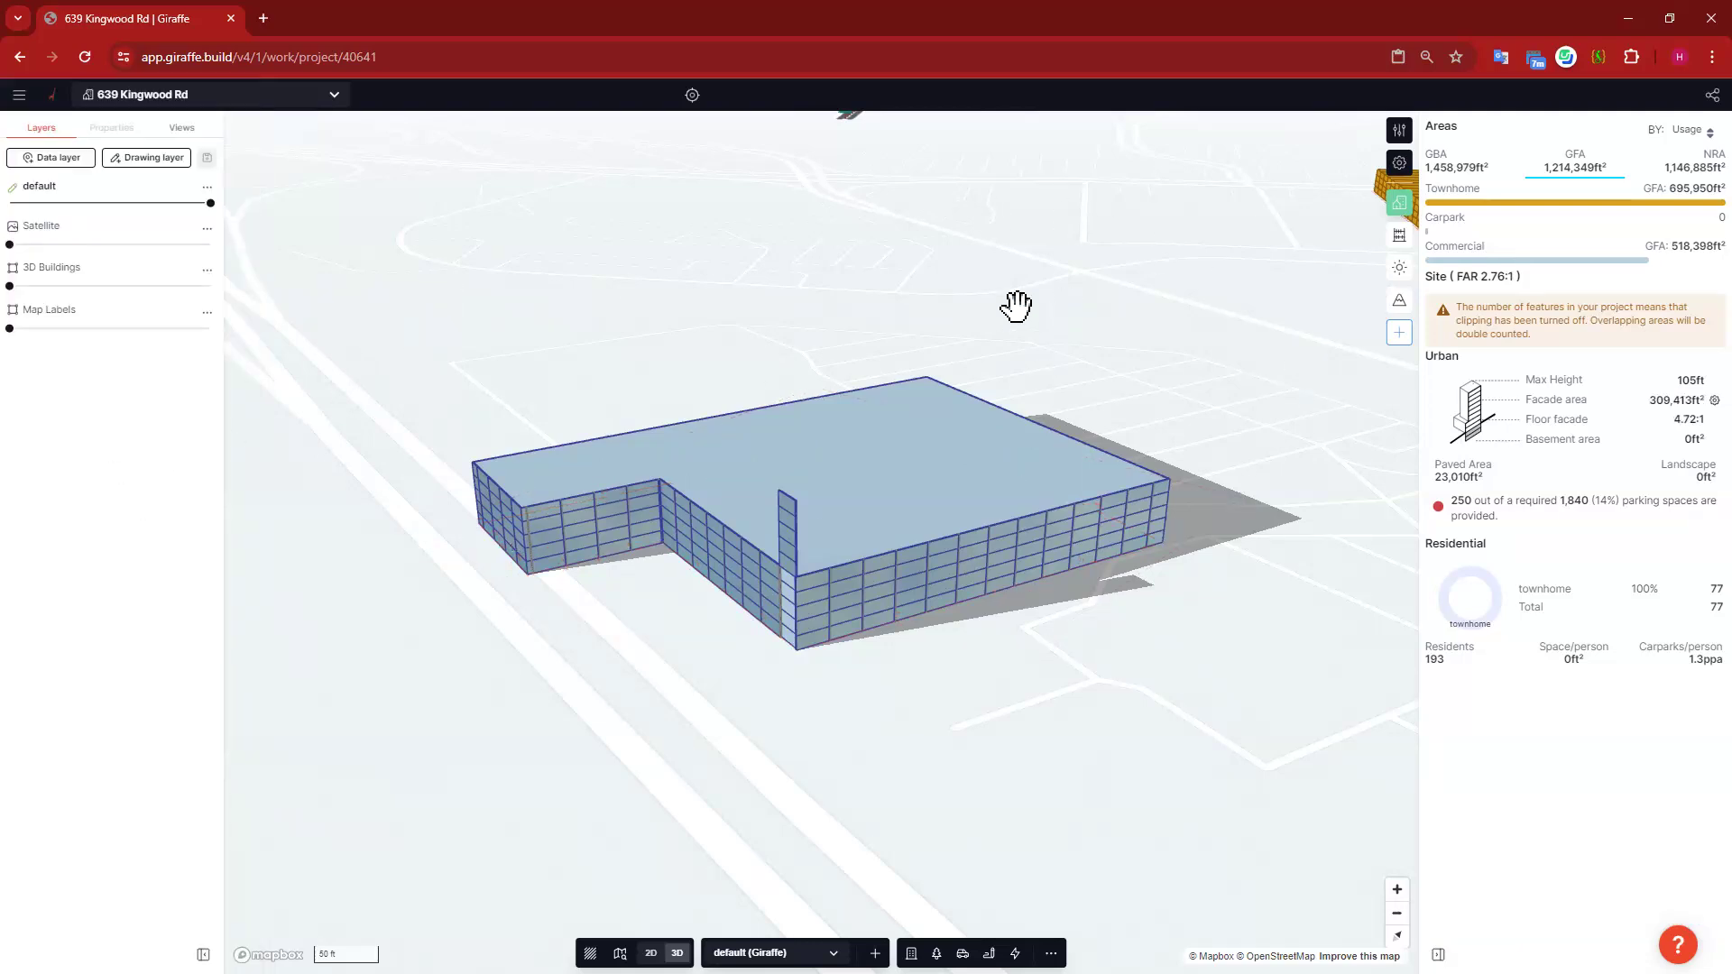
Step: Pull the outer half of the building's 202.4 ft notch side outward about 118.5 ft to form a U-shaped footprint
{"action": "left_click", "coordinate": [831, 571]}
{"action": "right_click_drag", "start_coordinate": [619, 638], "coordinate": [769, 584]}
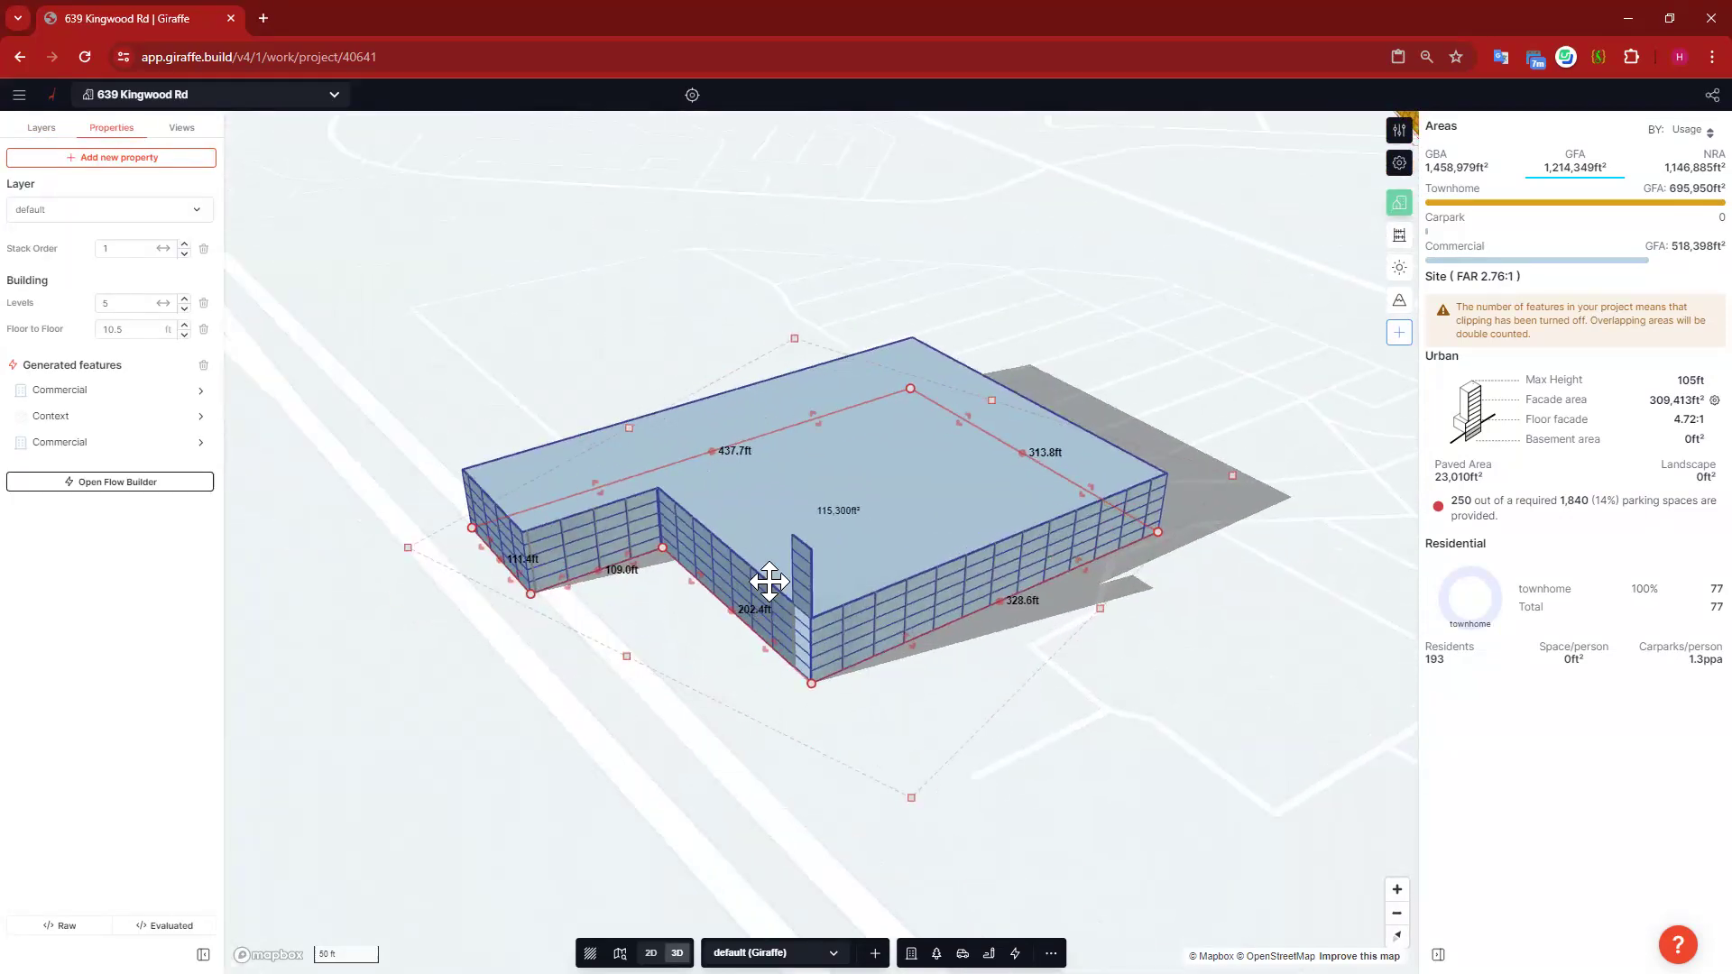
{"action": "left_click", "coordinate": [726, 611]}
{"action": "left_click_drag", "start_coordinate": [746, 630], "coordinate": [1146, 676]}
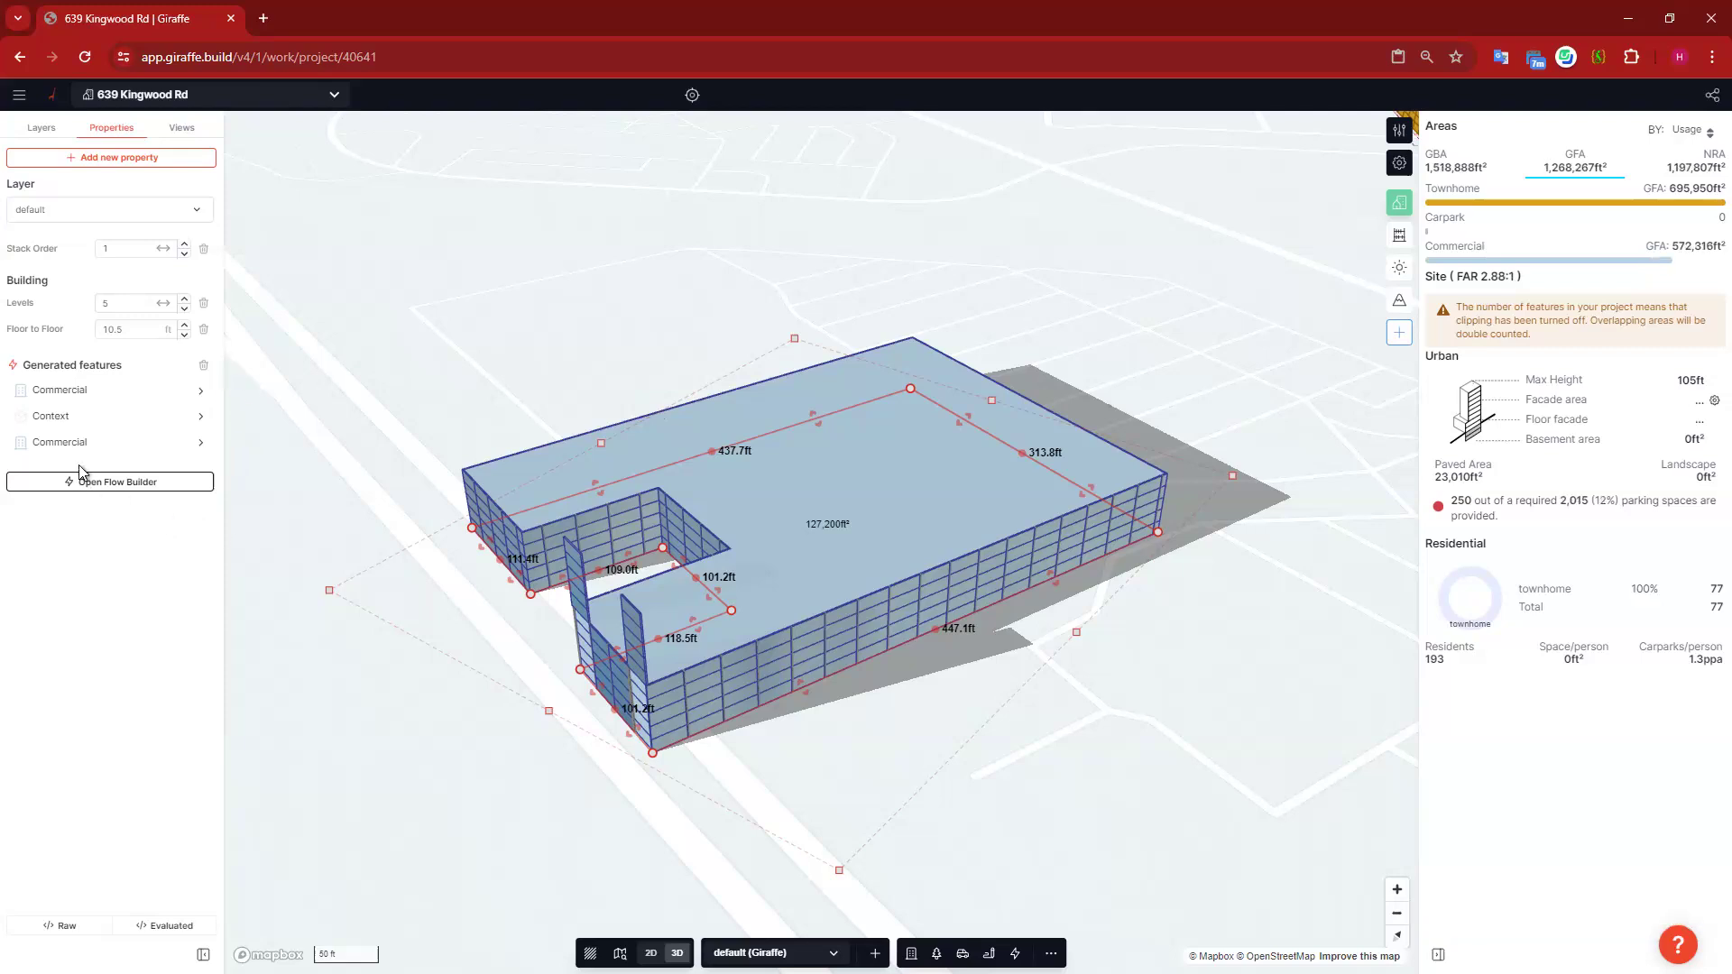
Step: Try inserting an Edge Selector transform between the root feature and Stroke Dash, and discard the flow changes
{"action": "left_click", "coordinate": [126, 490]}
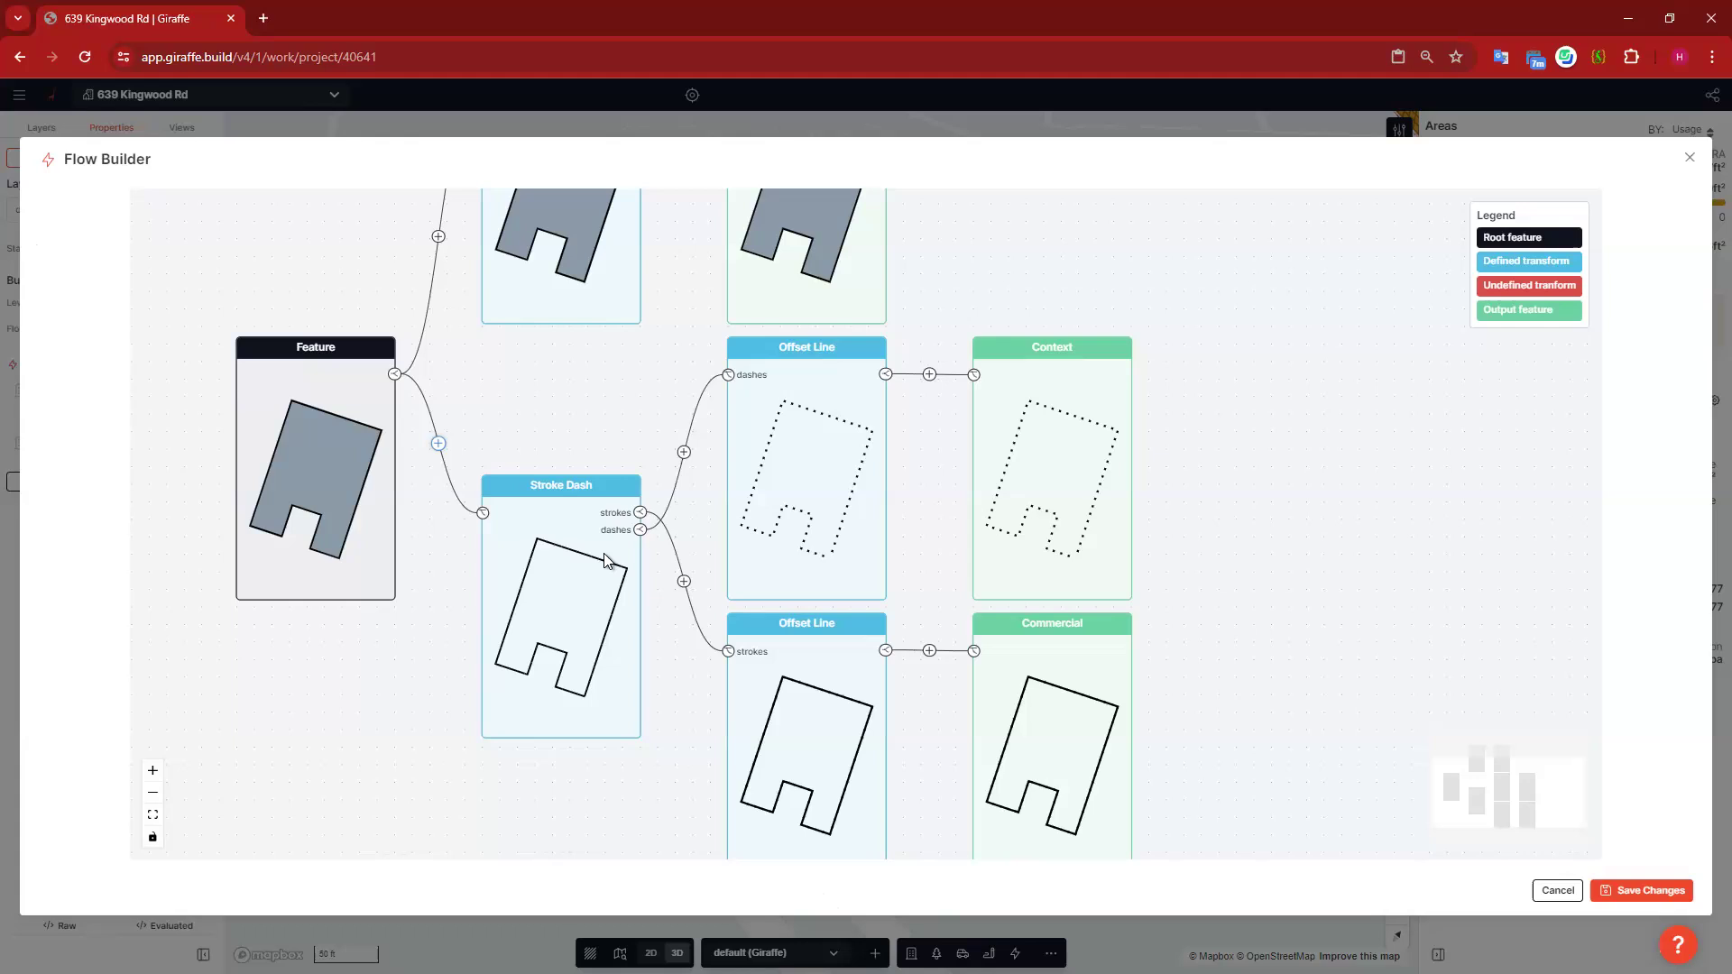
{"action": "left_click", "coordinate": [570, 561]}
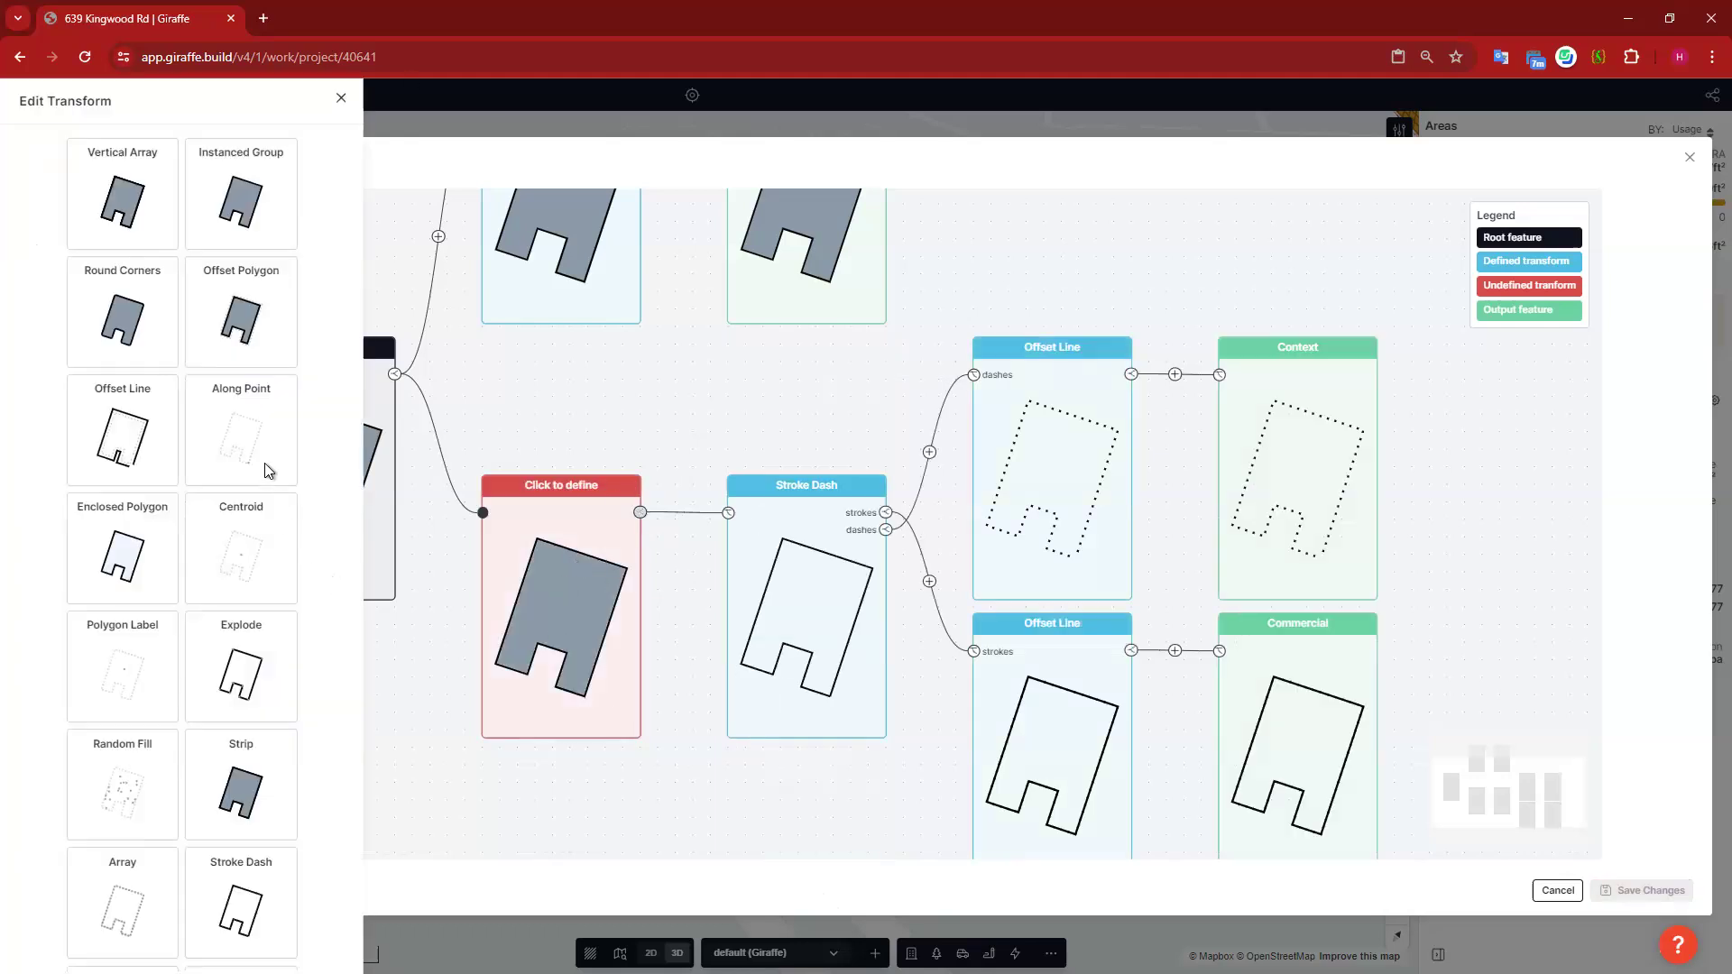
{"action": "scroll", "coordinate": [266, 464], "scroll_direction": "down", "scroll_amount": 4}
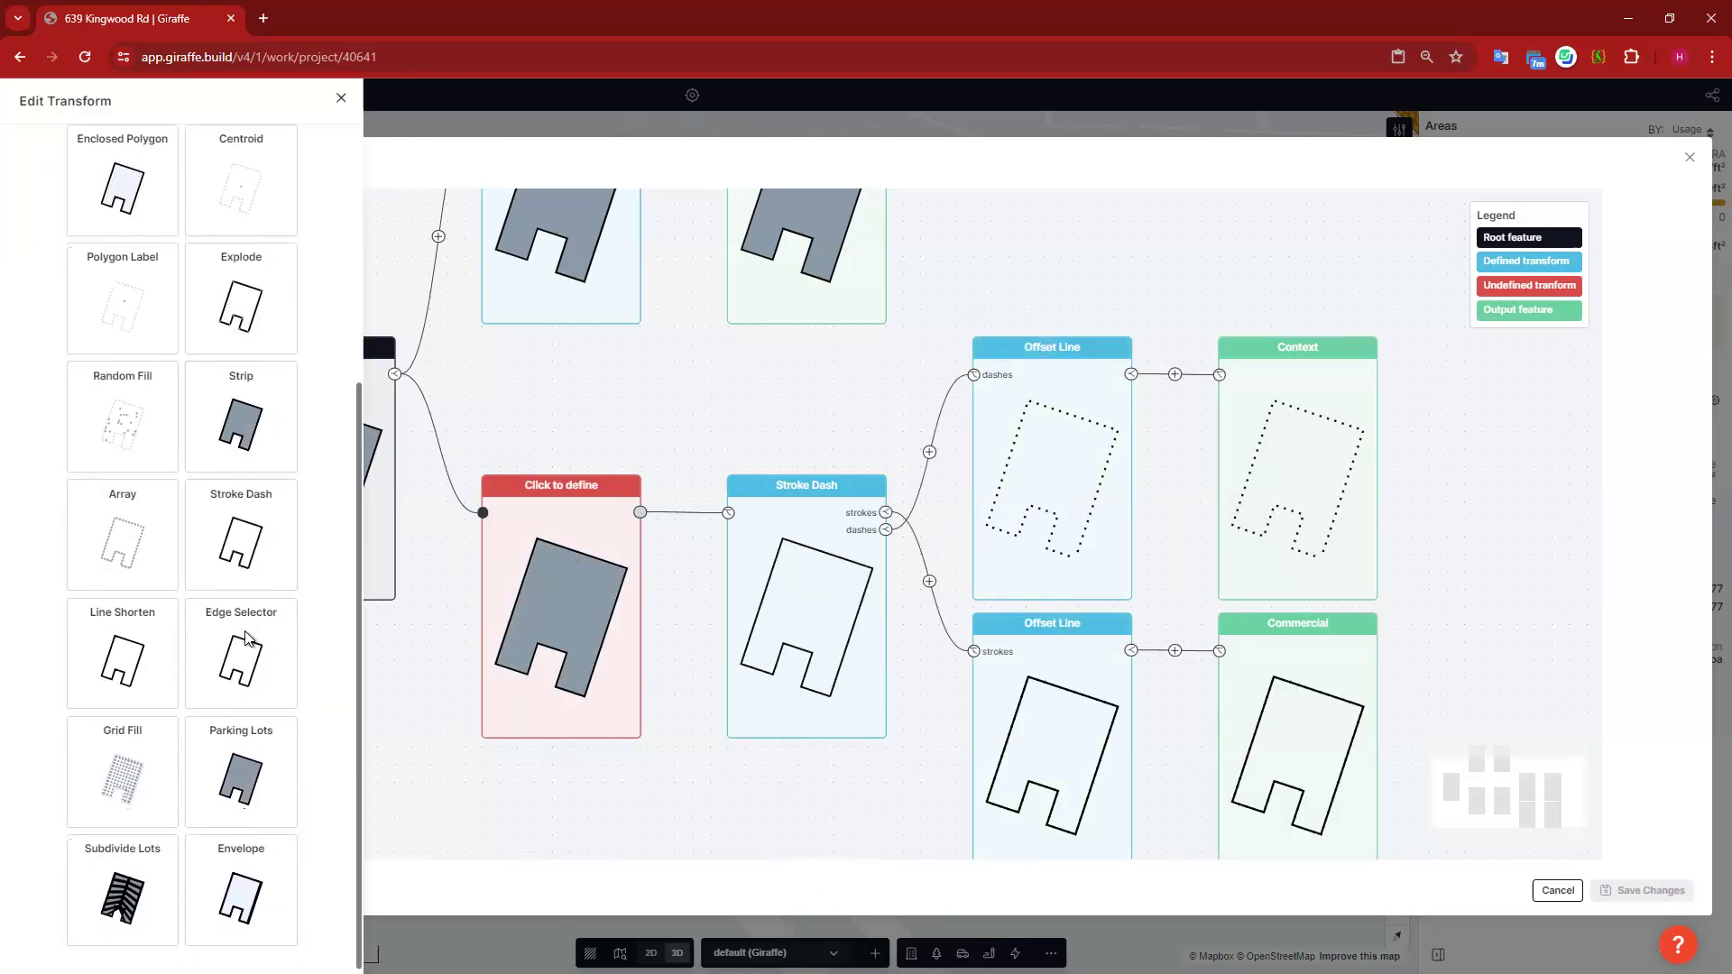
{"action": "left_click", "coordinate": [243, 649]}
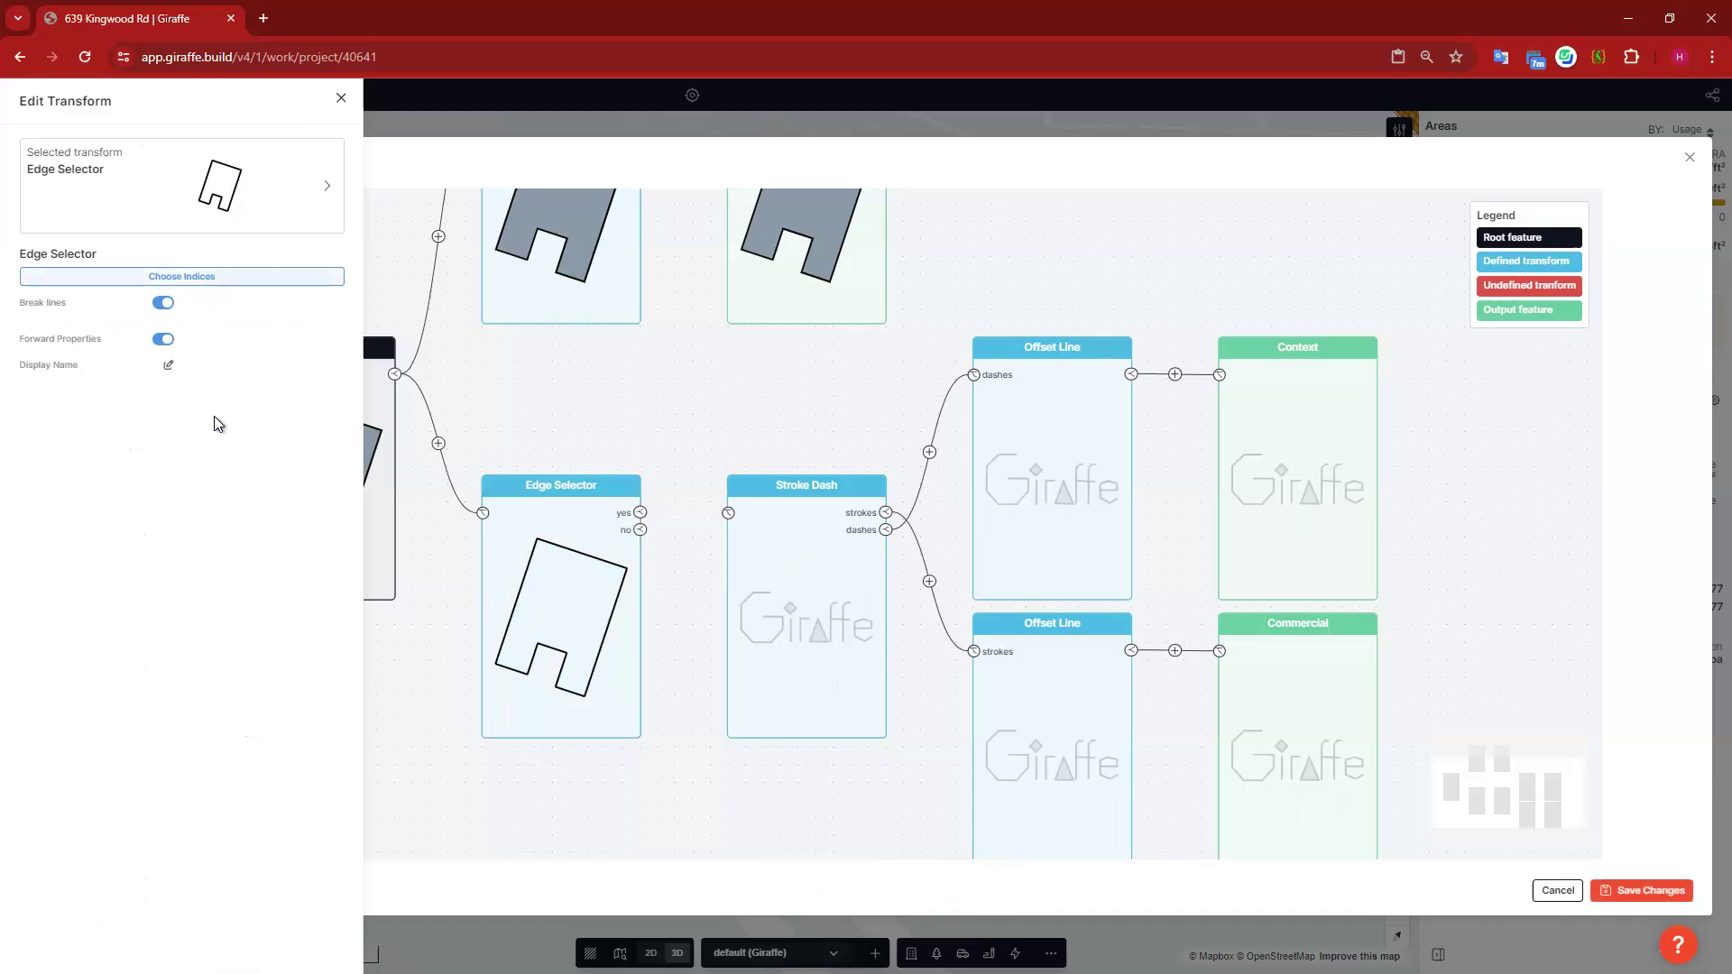
{"action": "left_click", "coordinate": [227, 392]}
{"action": "left_click", "coordinate": [190, 331]}
{"action": "left_click", "coordinate": [196, 704]}
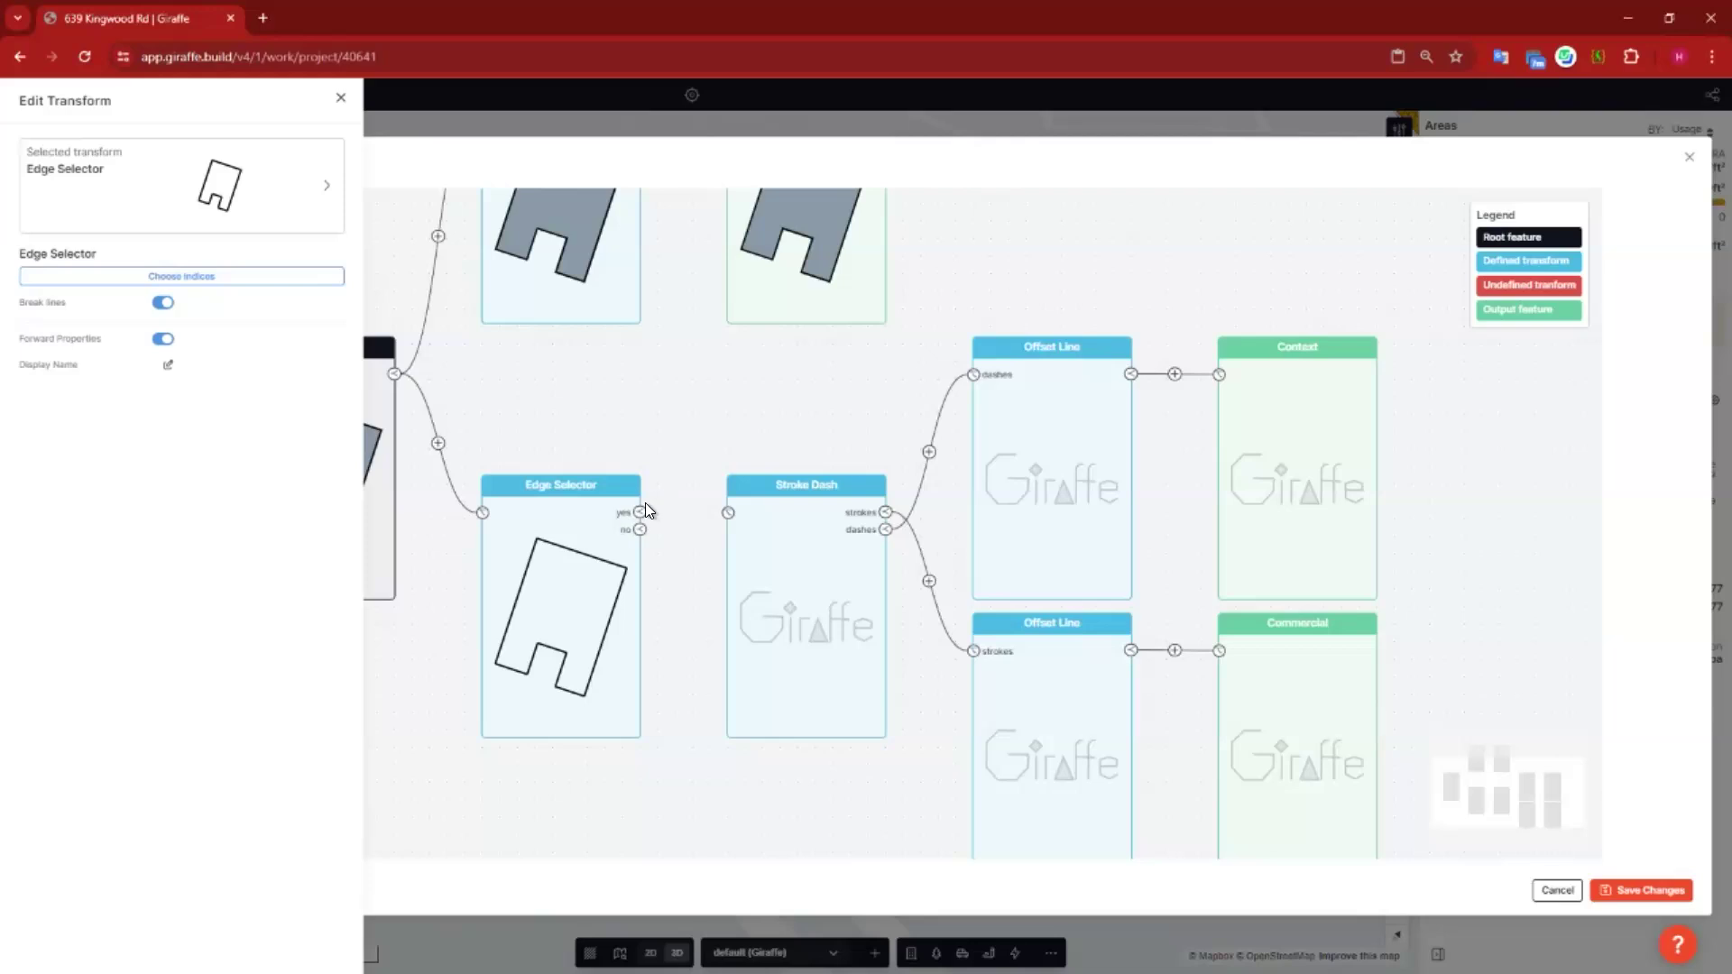
{"action": "left_click", "coordinate": [1567, 893]}
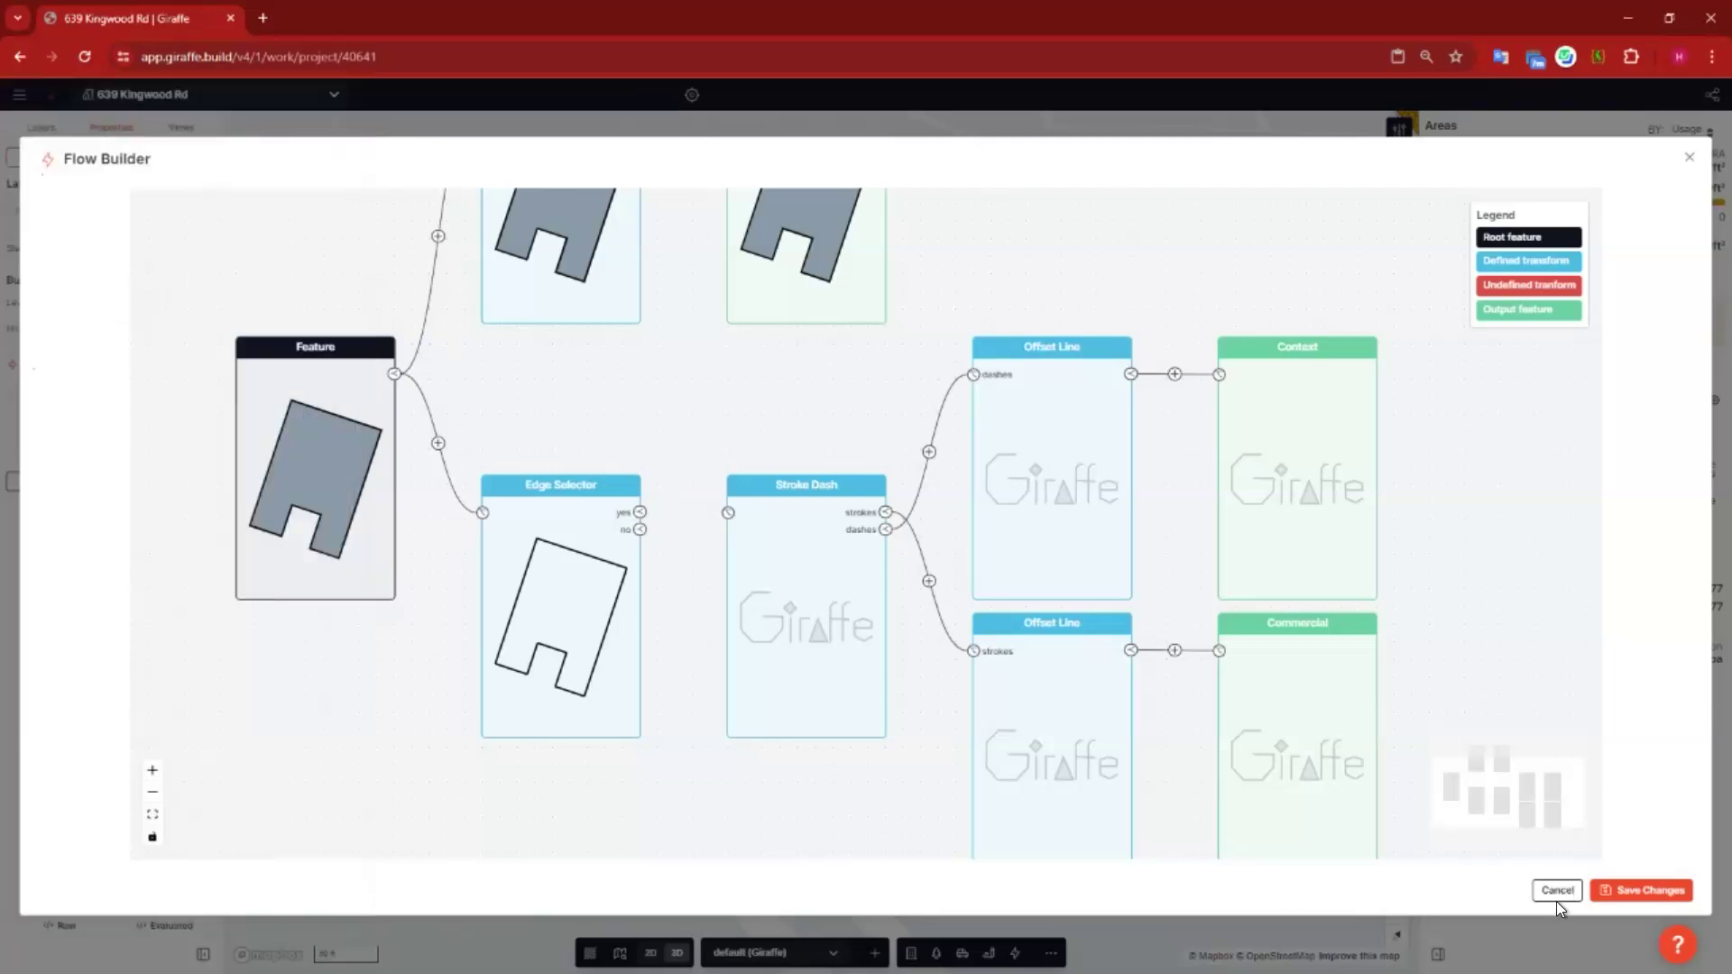
{"action": "key", "text": "Escape"}
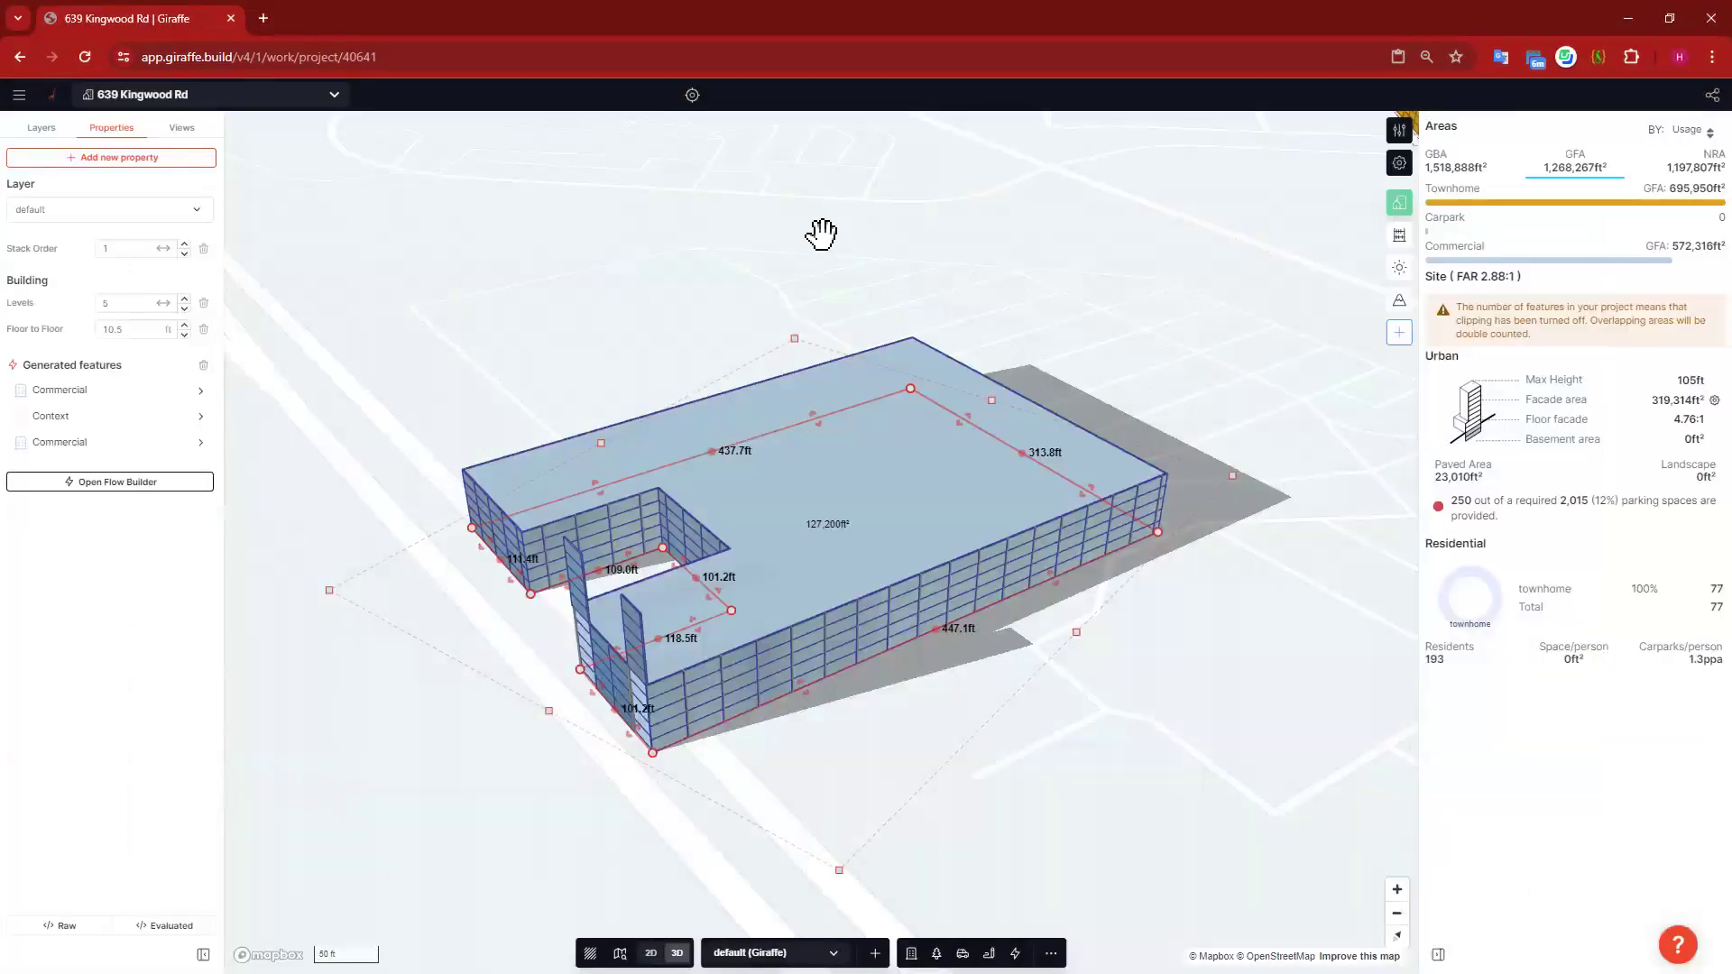
{"action": "left_click", "coordinate": [818, 244]}
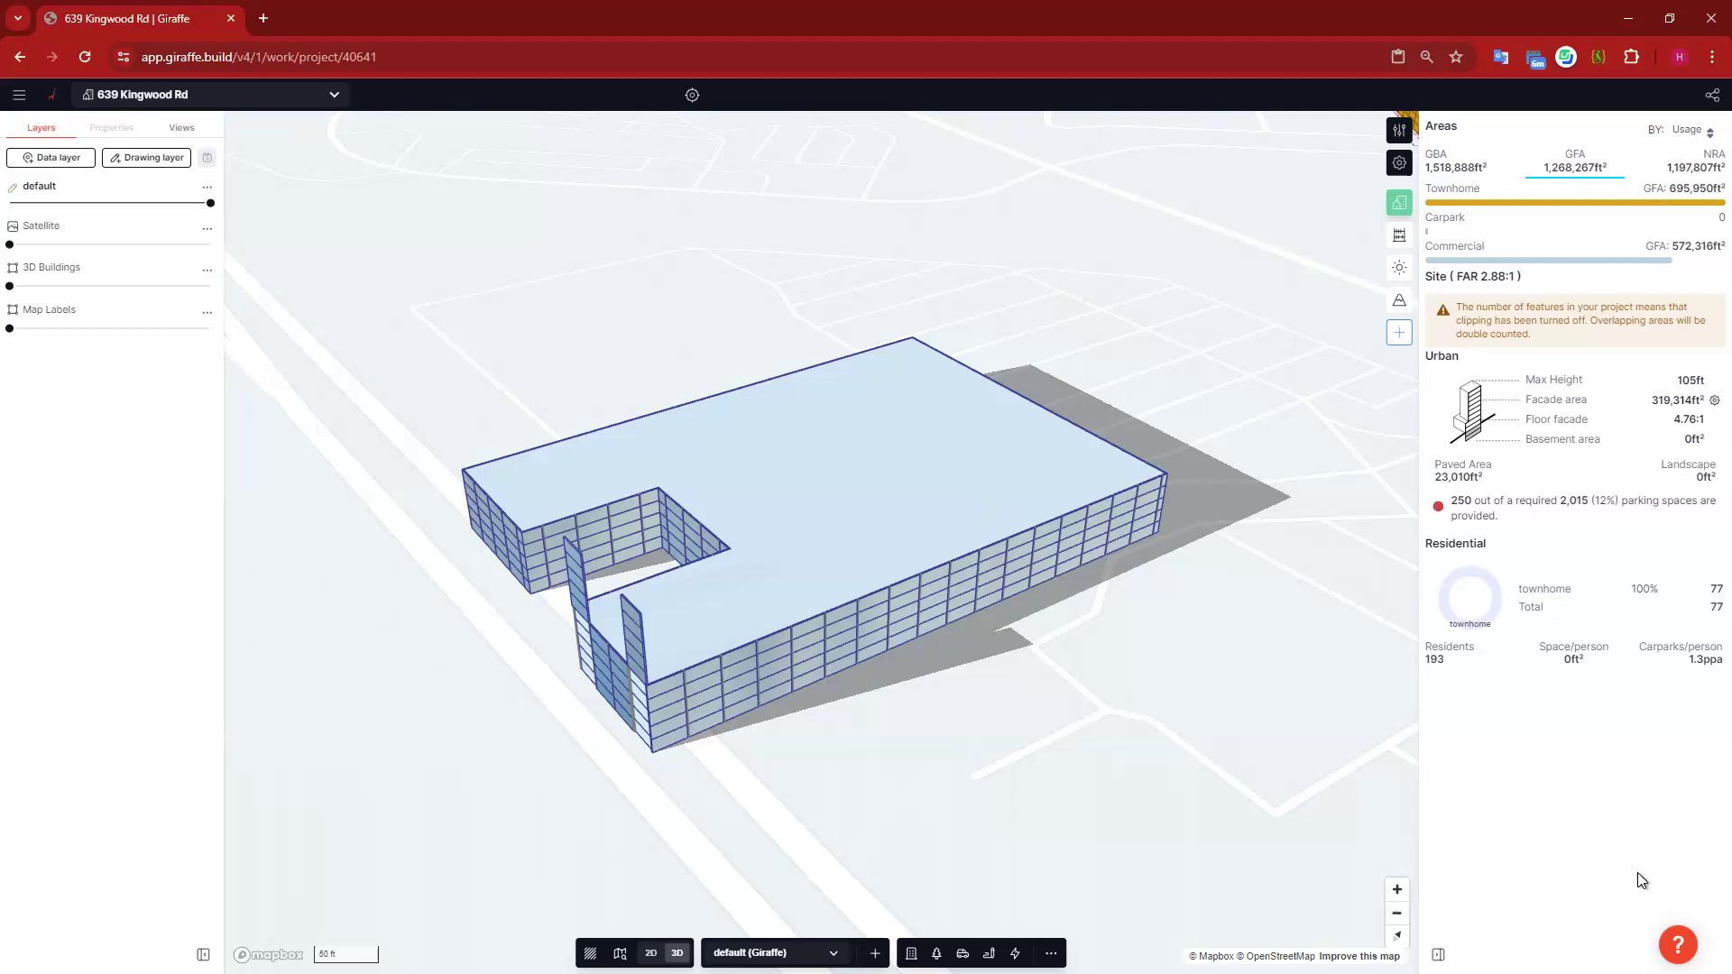
Step: Search the Info Hub's knowledge base for "flow builder", look over the suggested articles, and close the hub
{"action": "left_click", "coordinate": [1678, 945]}
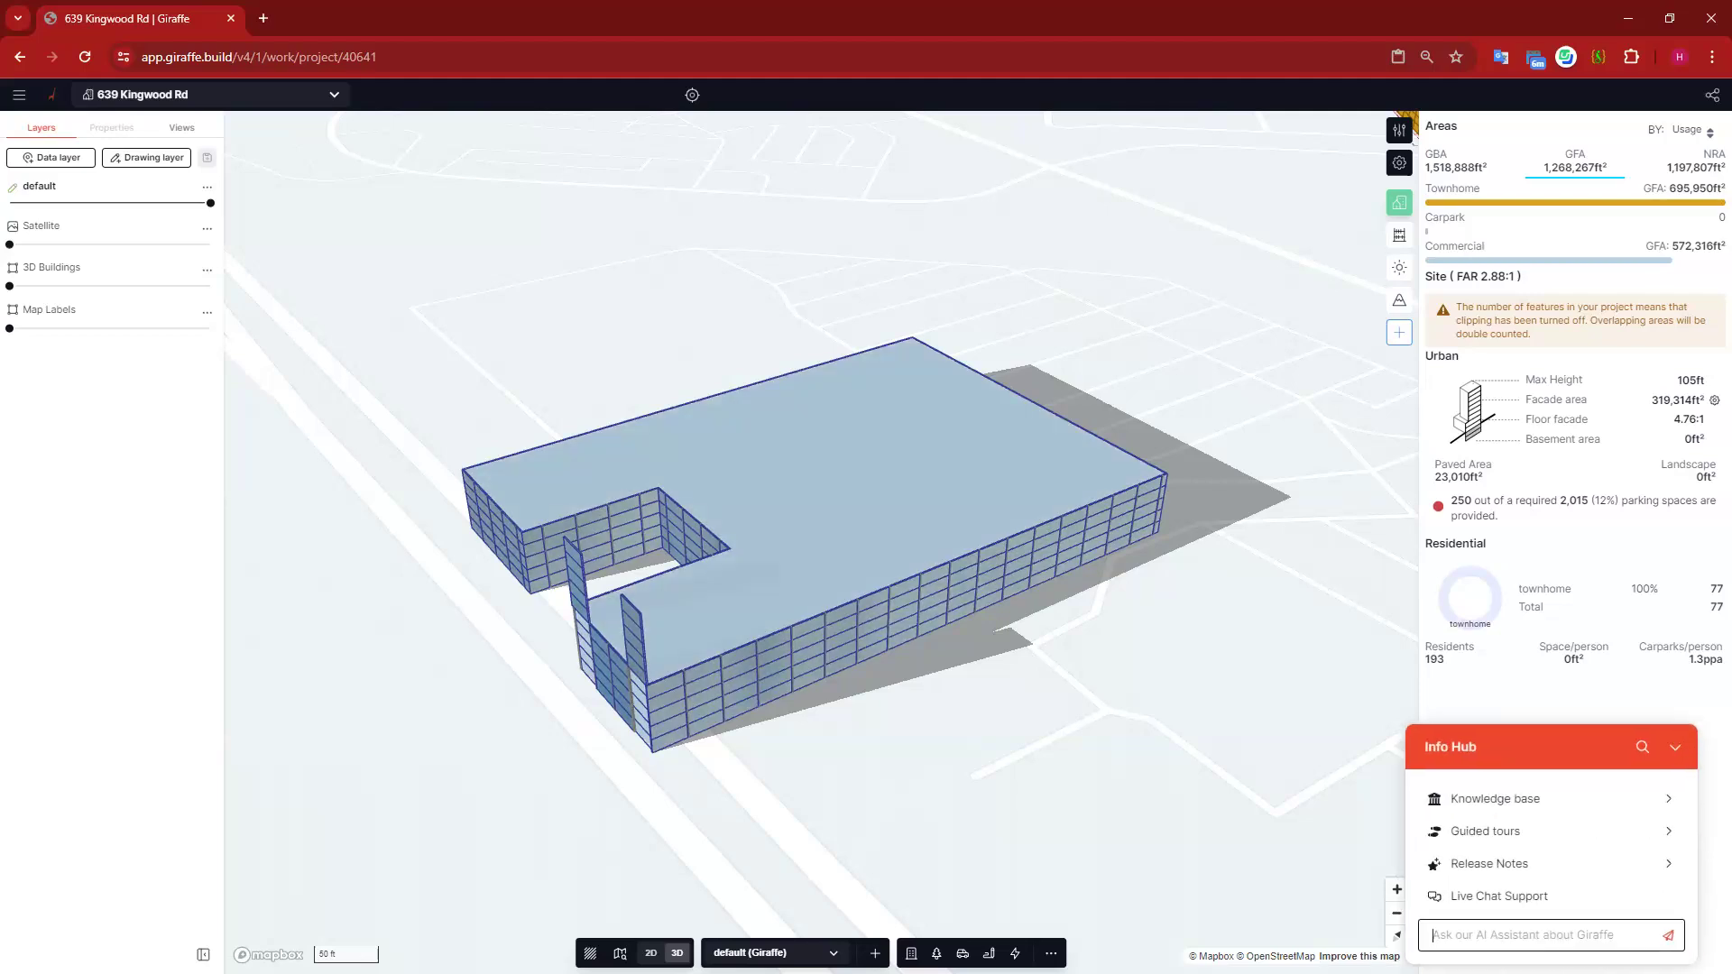
{"action": "left_click", "coordinate": [1493, 799]}
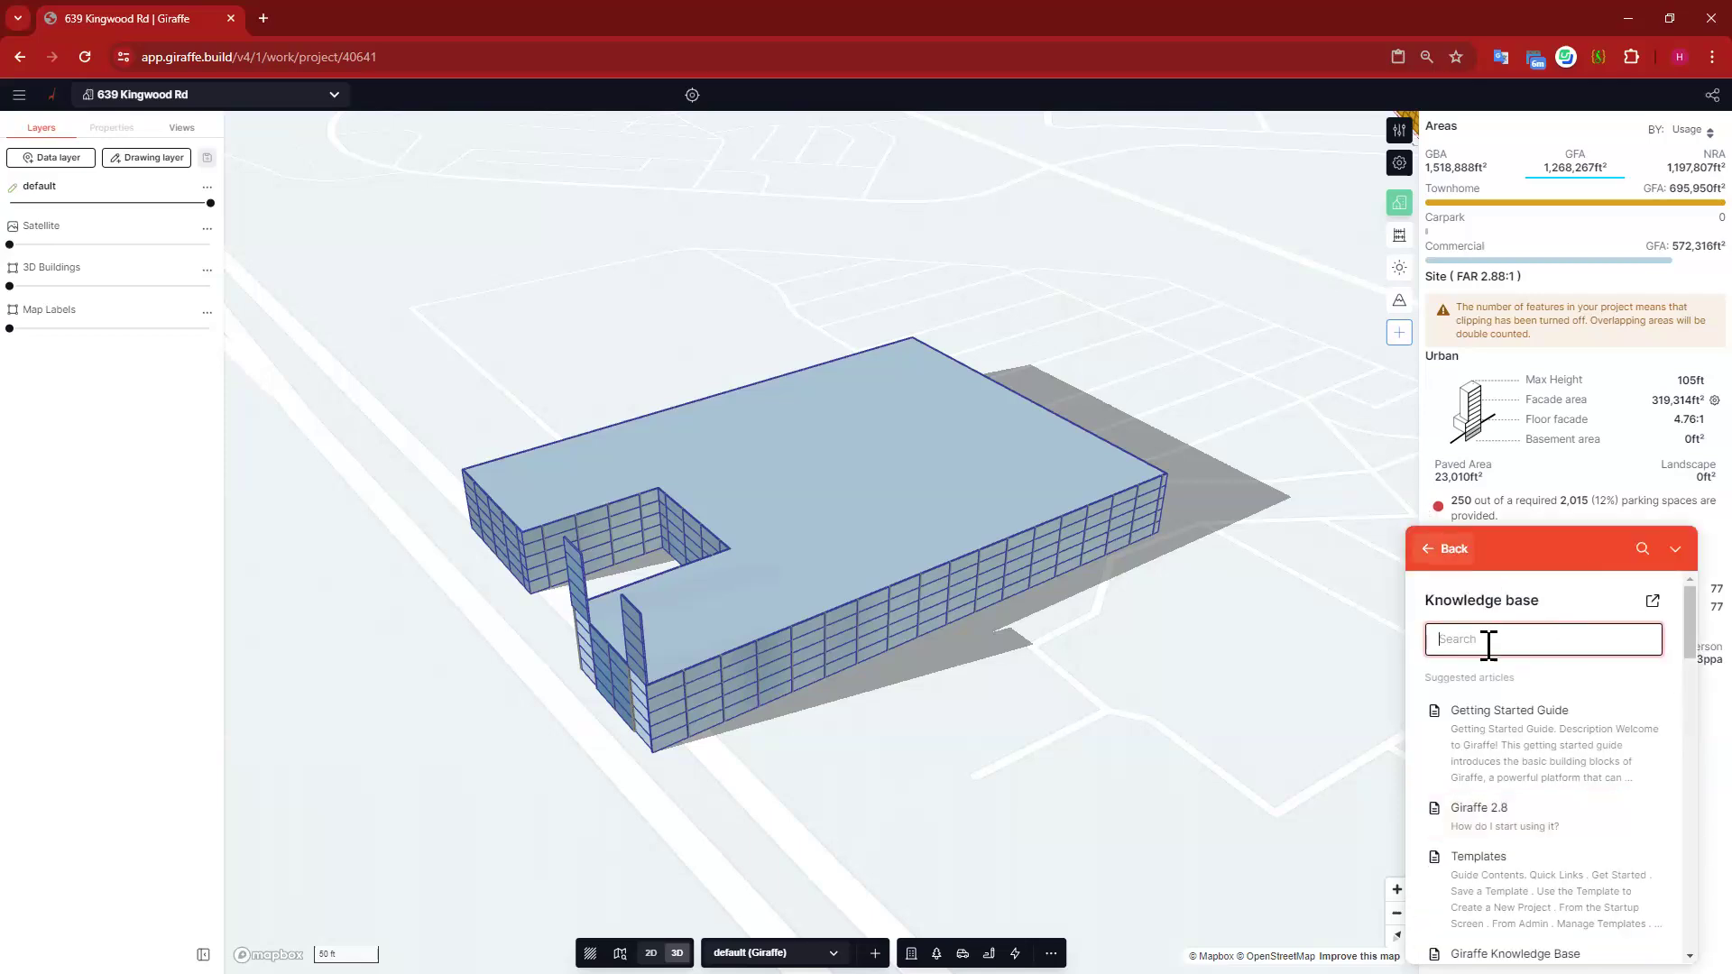
{"action": "type", "text": "flow builder"}
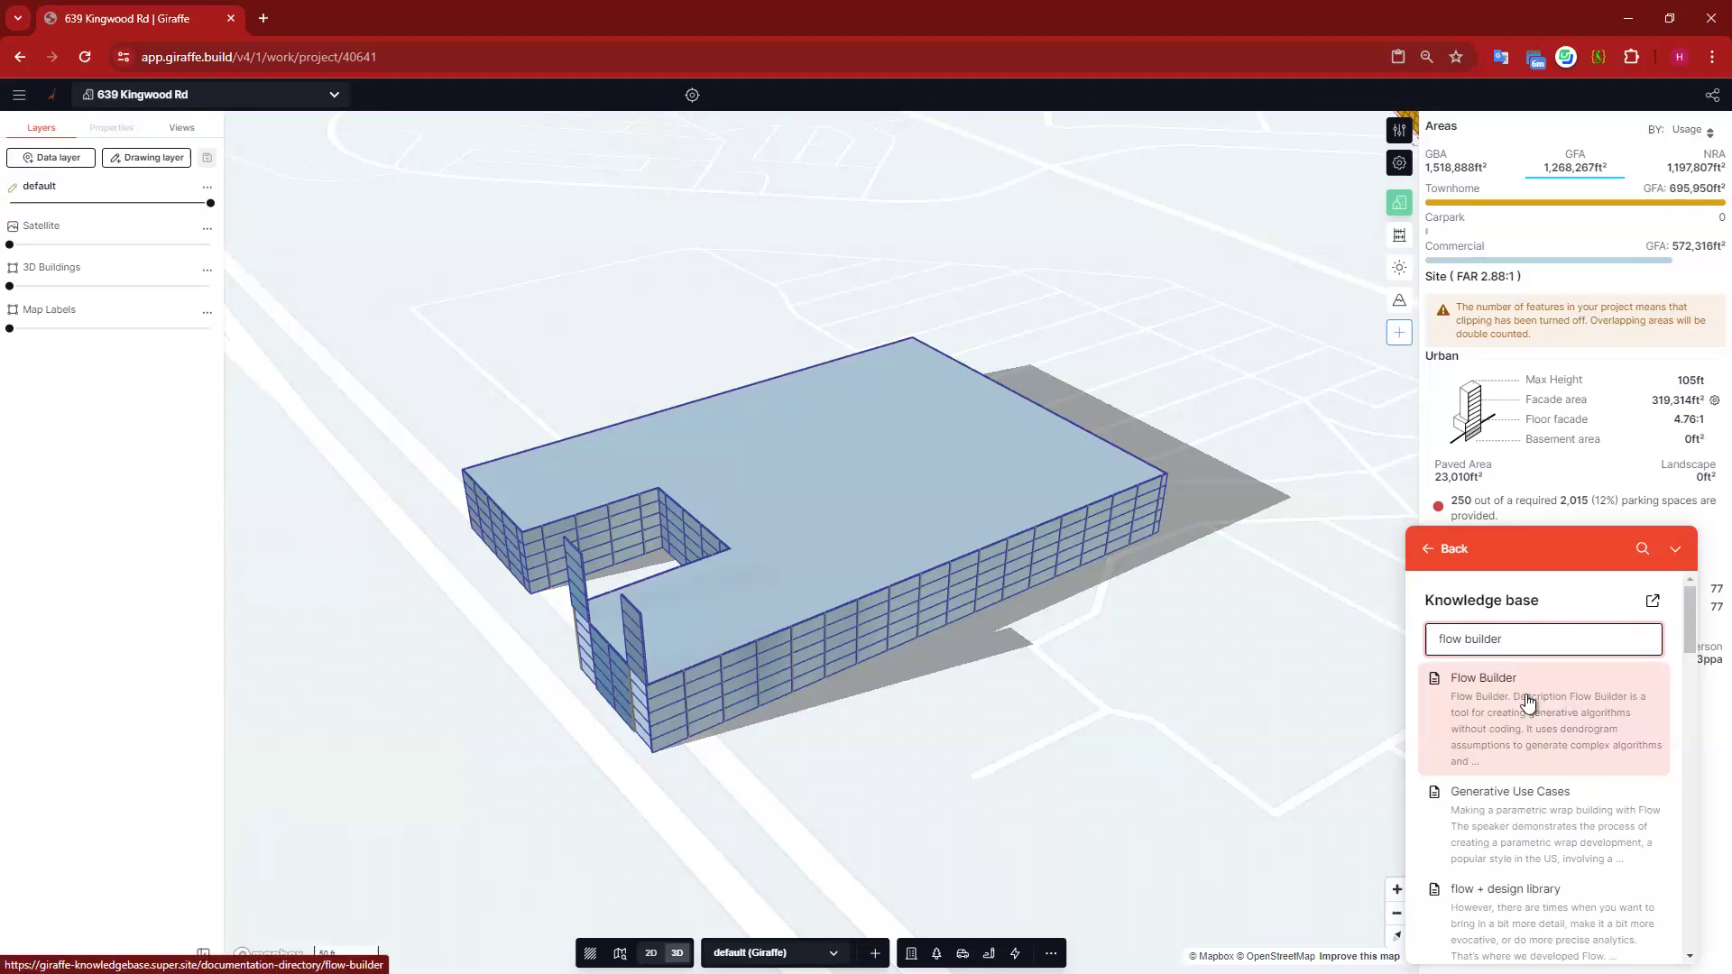
{"action": "left_click", "coordinate": [1448, 549]}
{"action": "left_click", "coordinate": [1662, 938]}
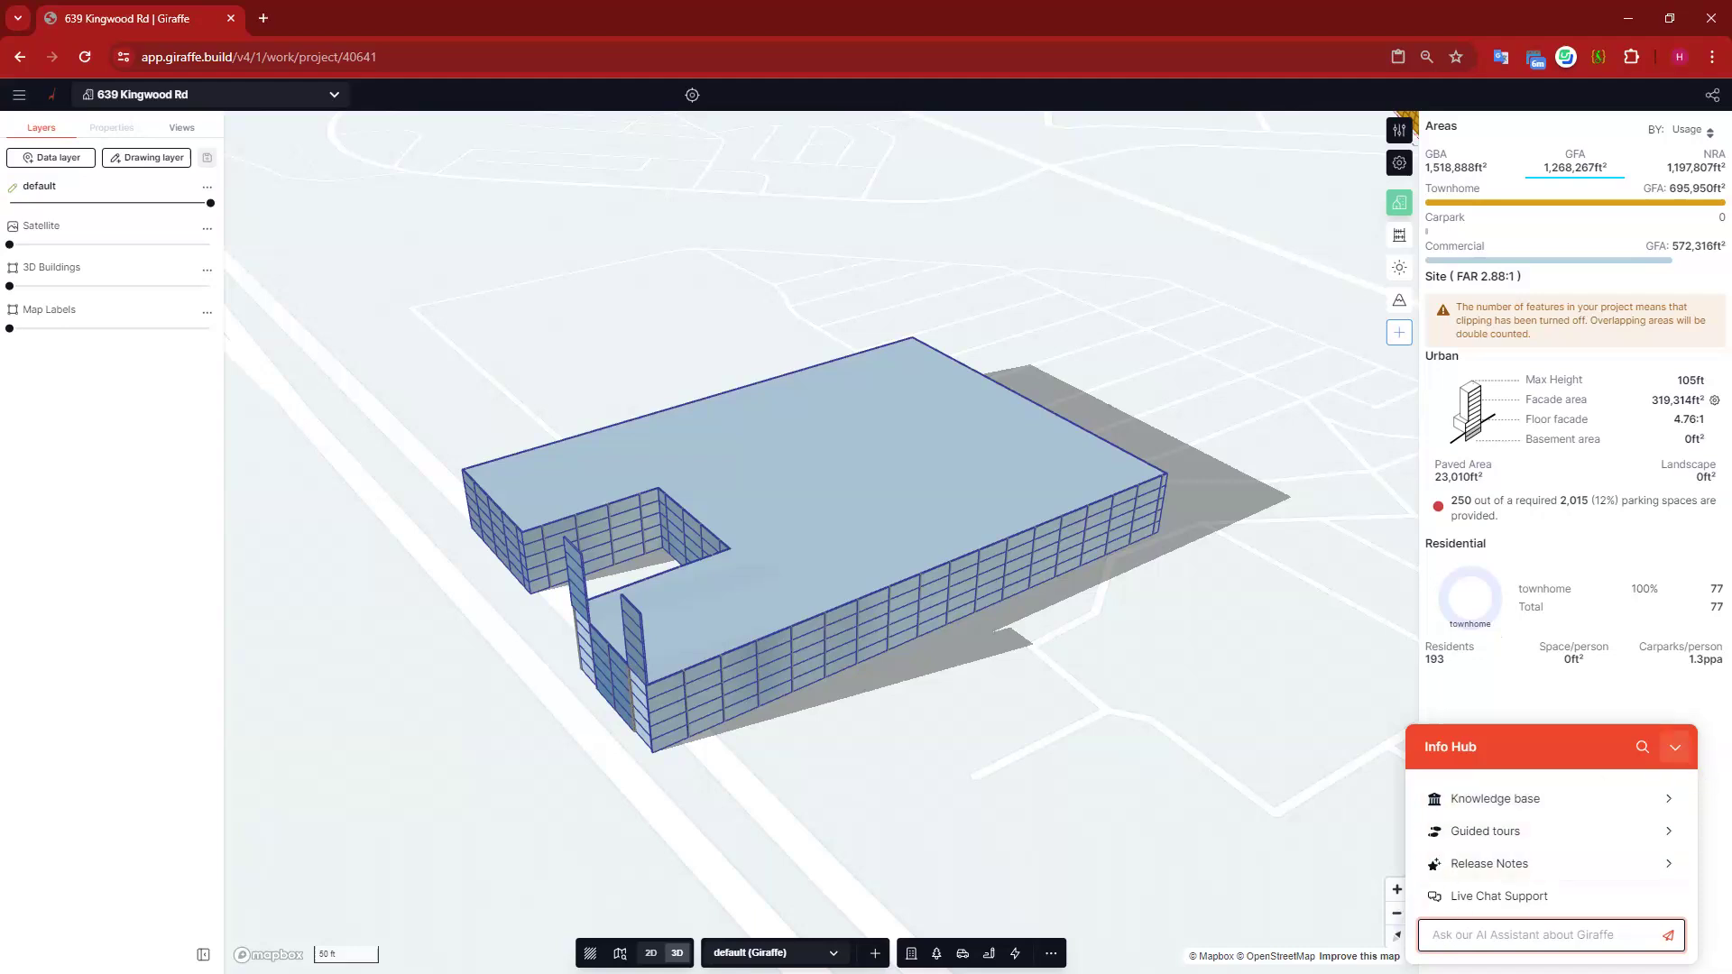
{"action": "left_click", "coordinate": [1678, 750]}
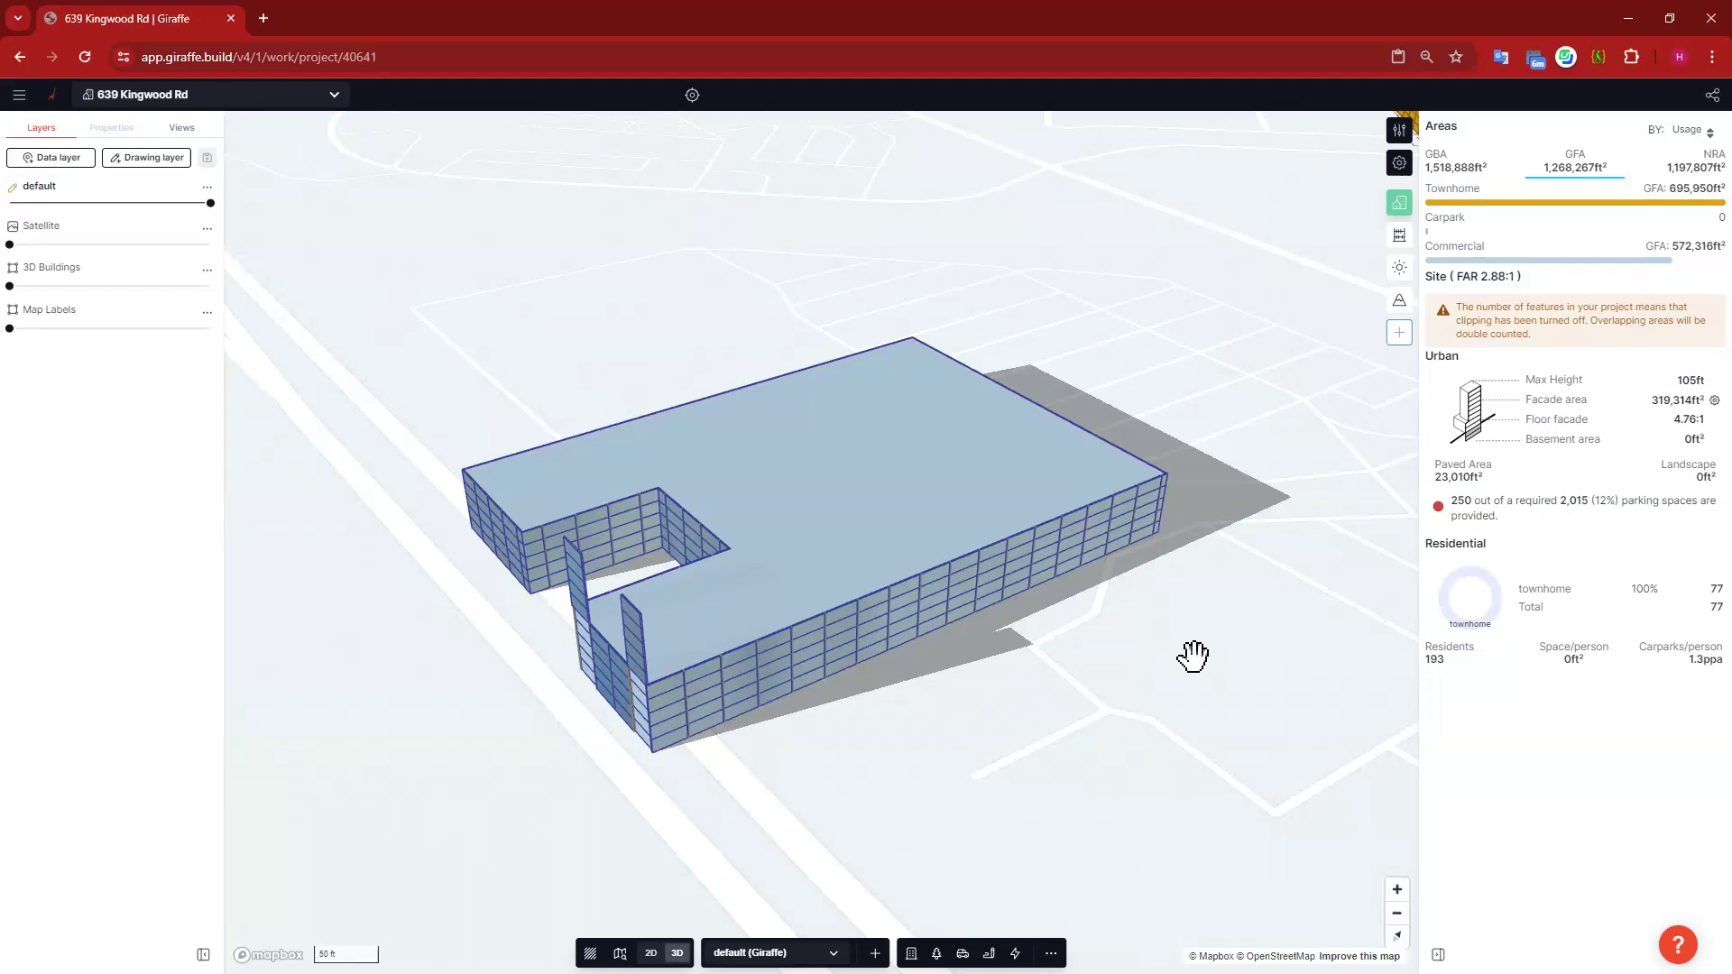
{"action": "left_click", "coordinate": [836, 474]}
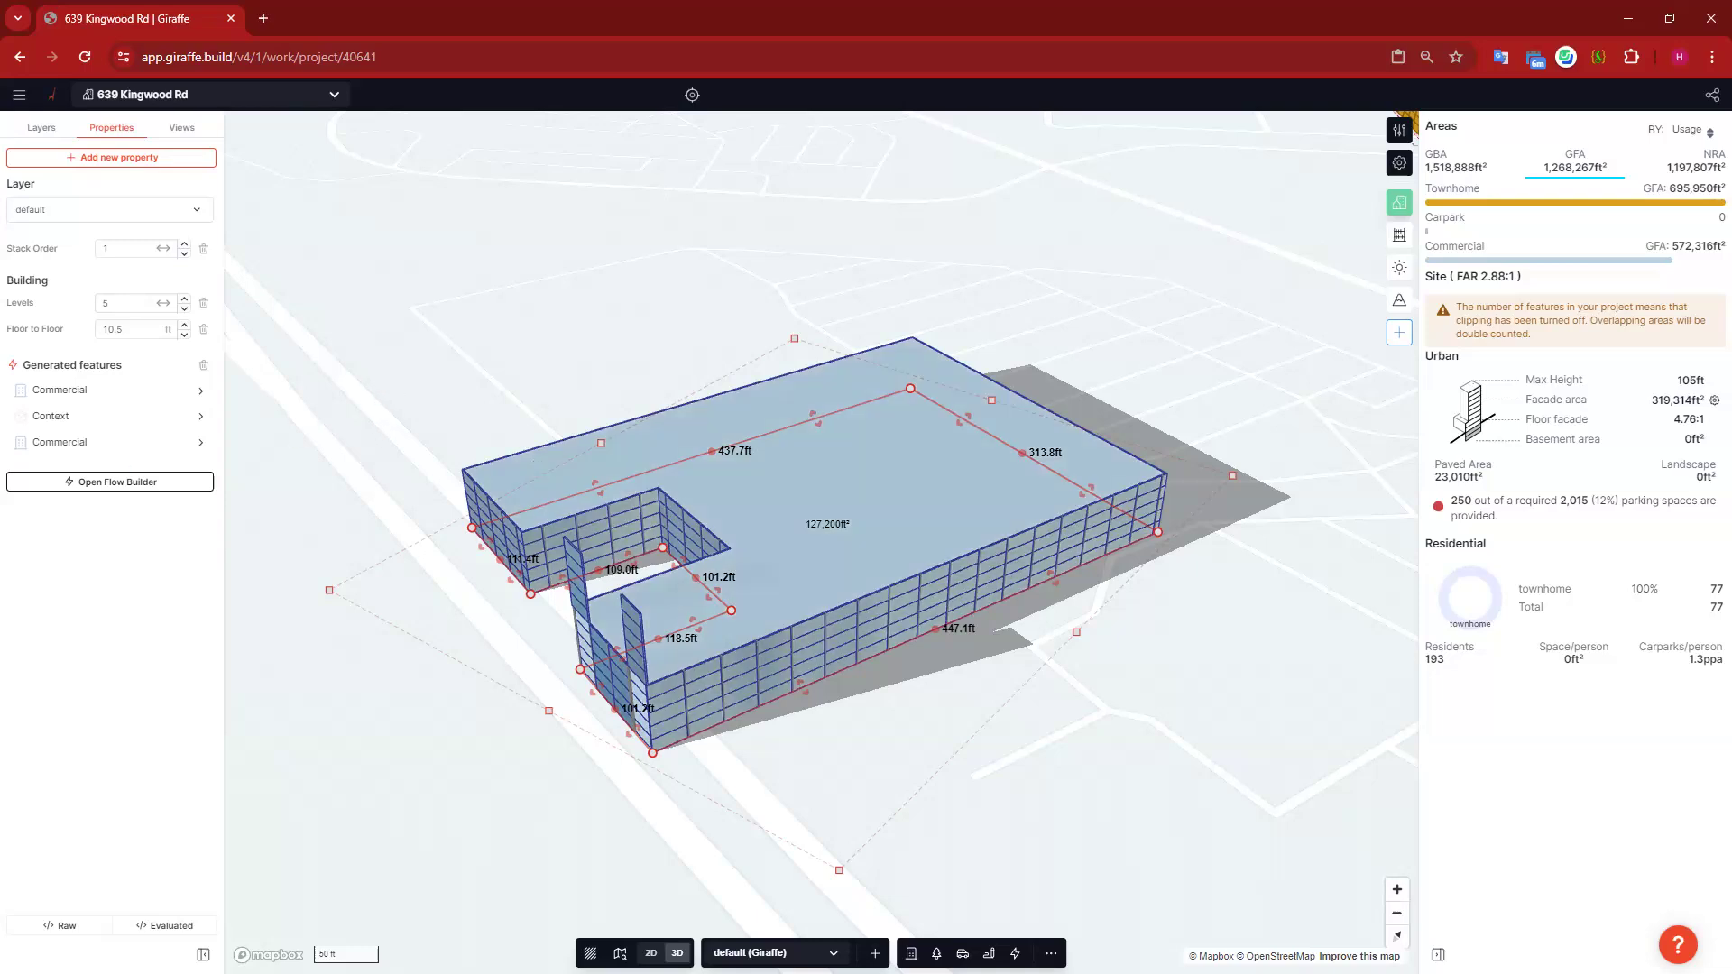
{"action": "left_click", "coordinate": [395, 385]}
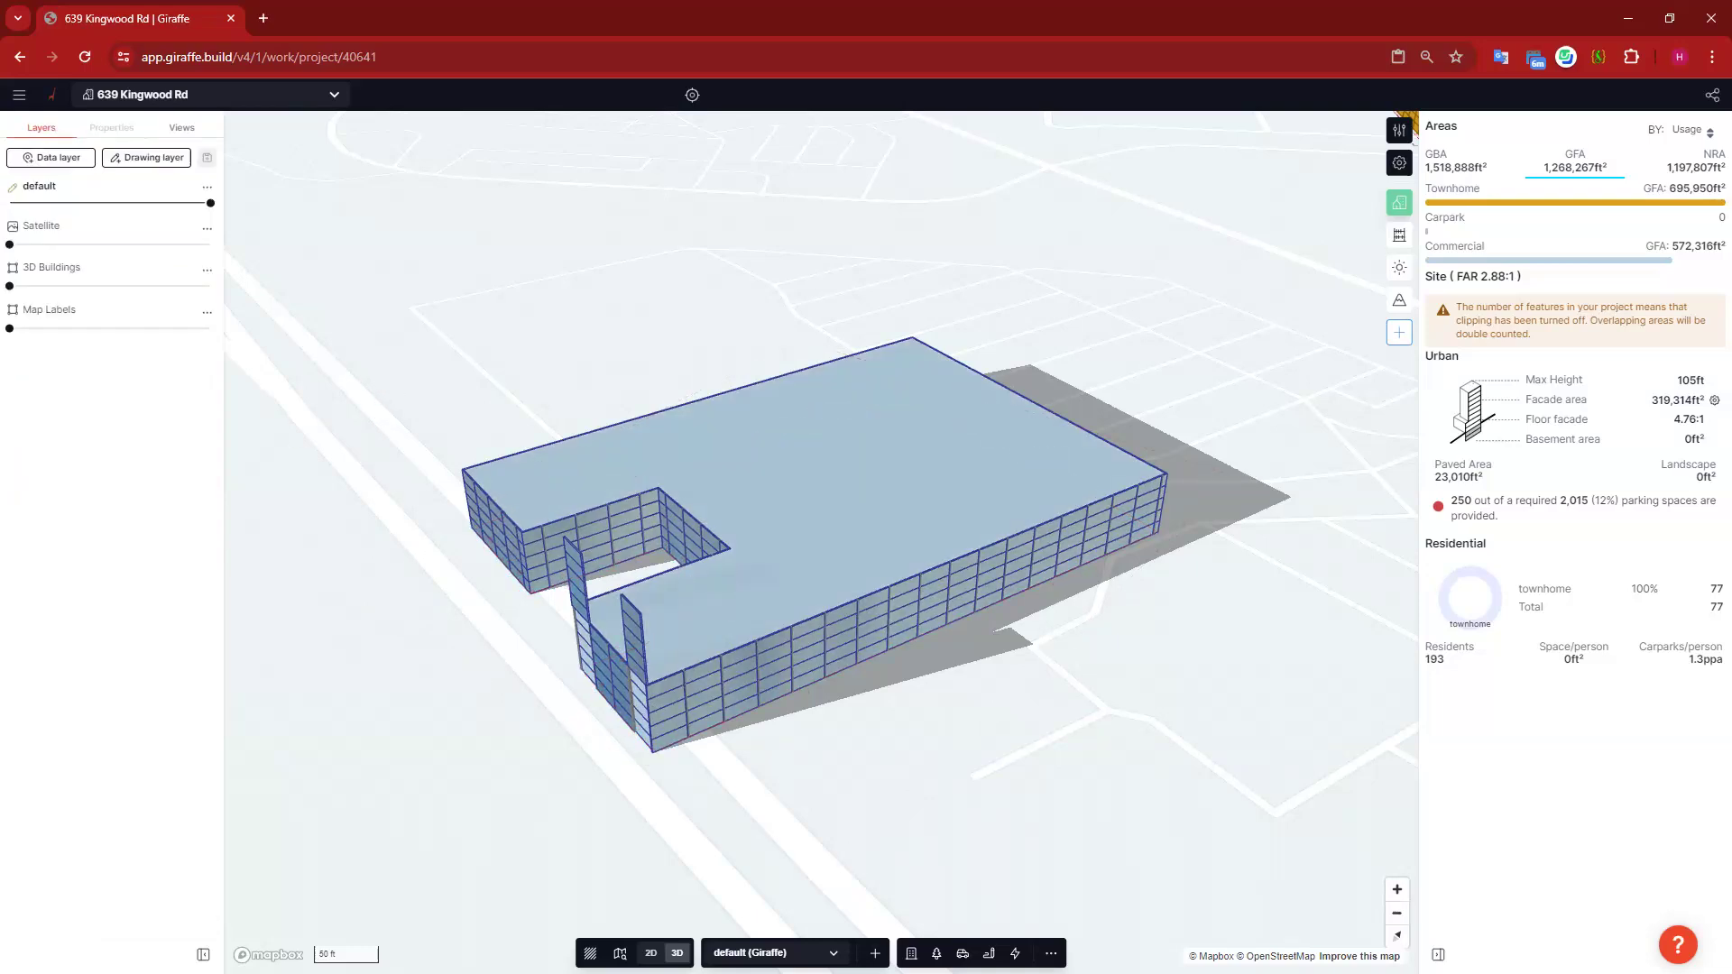